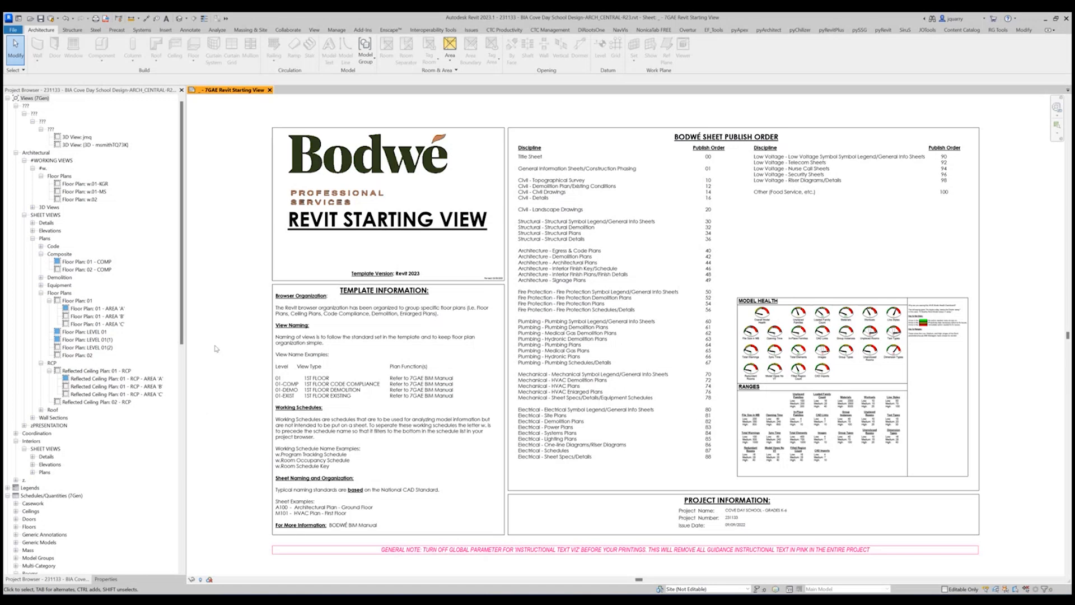
pyautogui.scroll(-3, 214, 348)
pyautogui.scroll(3, 214, 349)
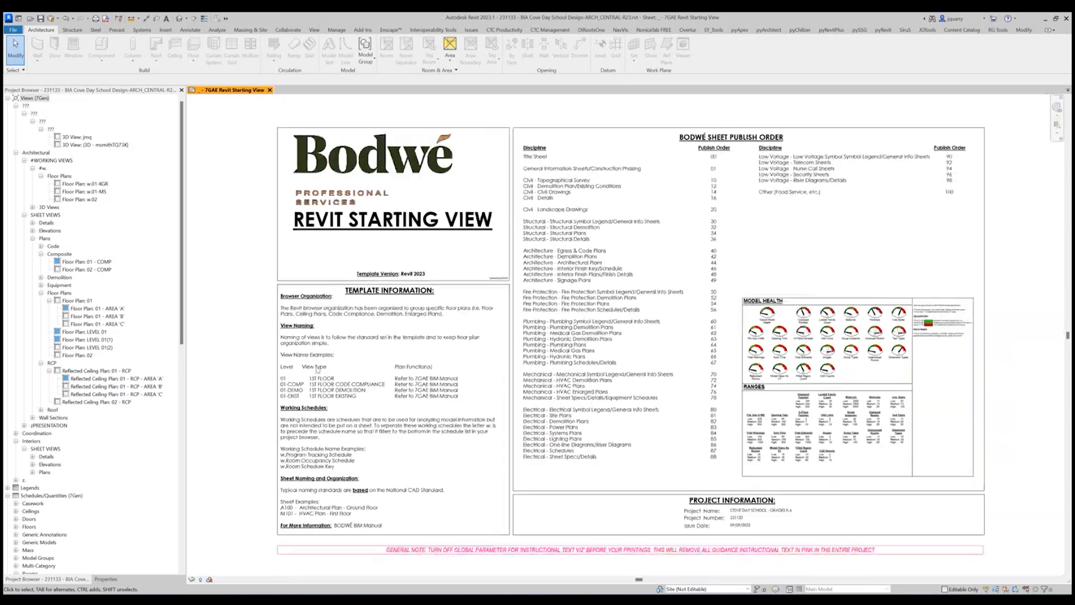
pyautogui.moveTo(523, 135); pyautogui.dragTo(578, 132, button='middle')
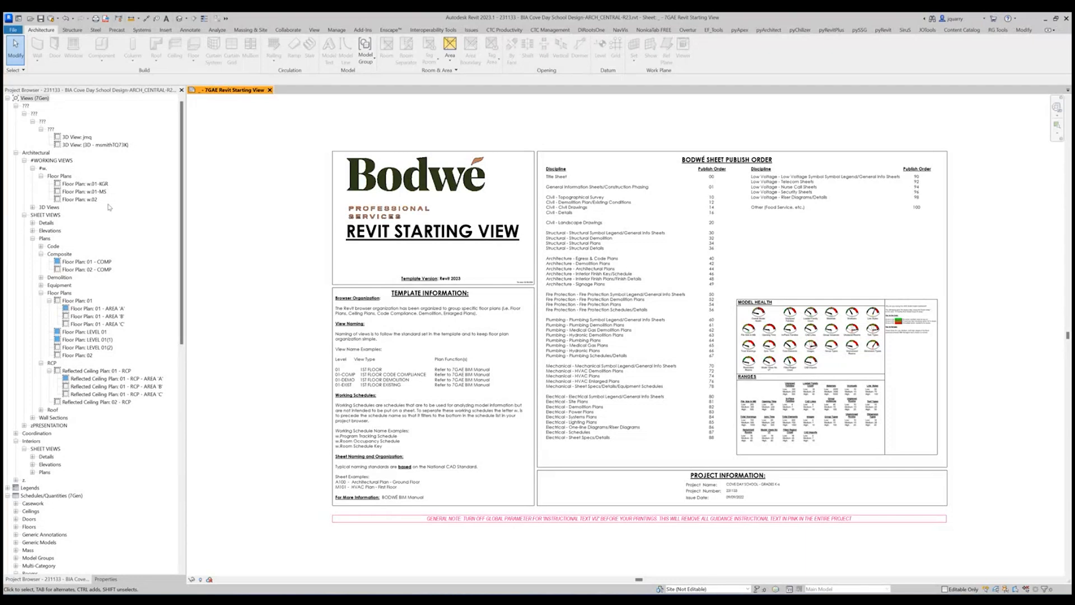
# Open the working floor plan w.01-KGR from the architectural views and get a close view of the classroom wing.
pyautogui.click(84, 185)
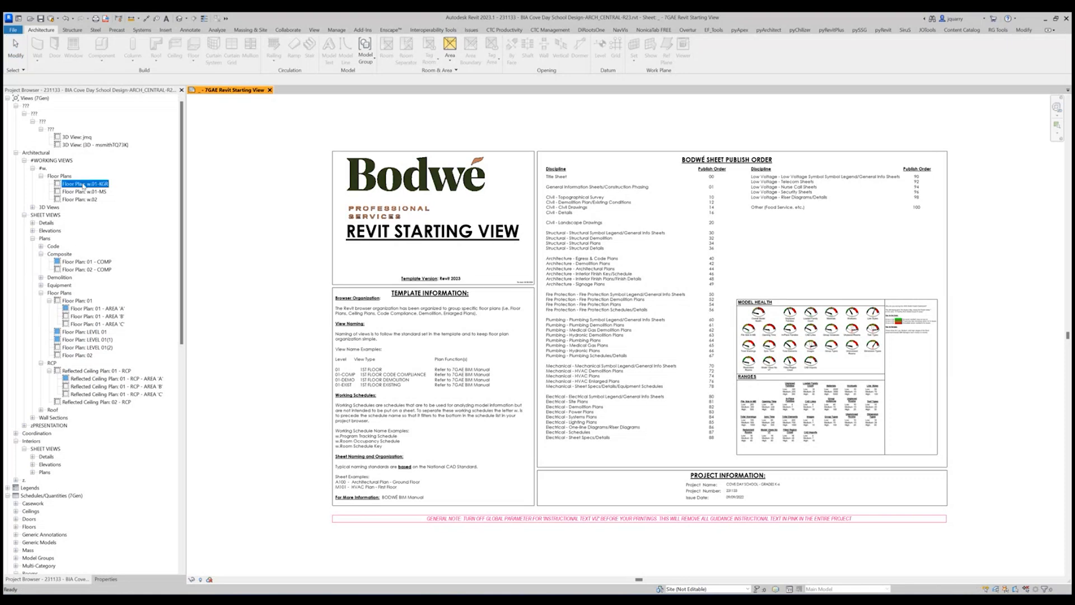
pyautogui.doubleClick(83, 185)
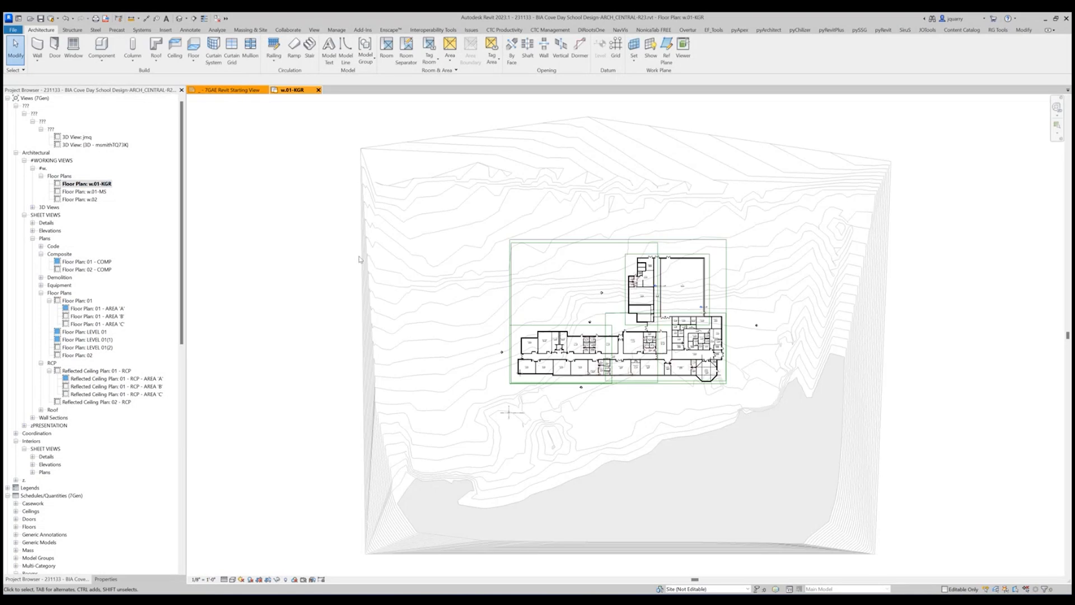
pyautogui.scroll(4, 652, 358)
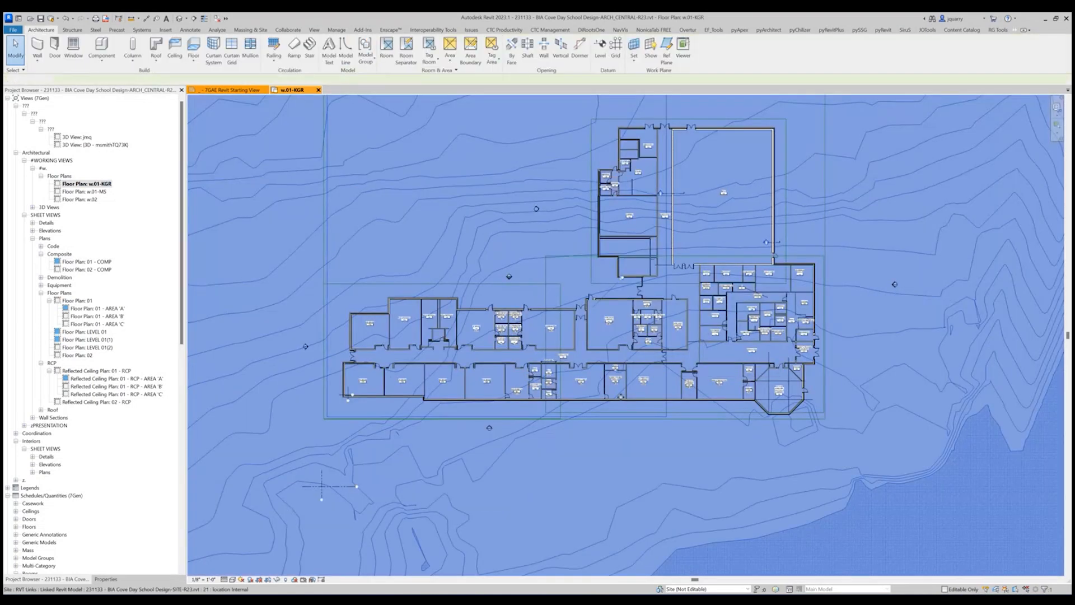
pyautogui.scroll(3, 435, 334)
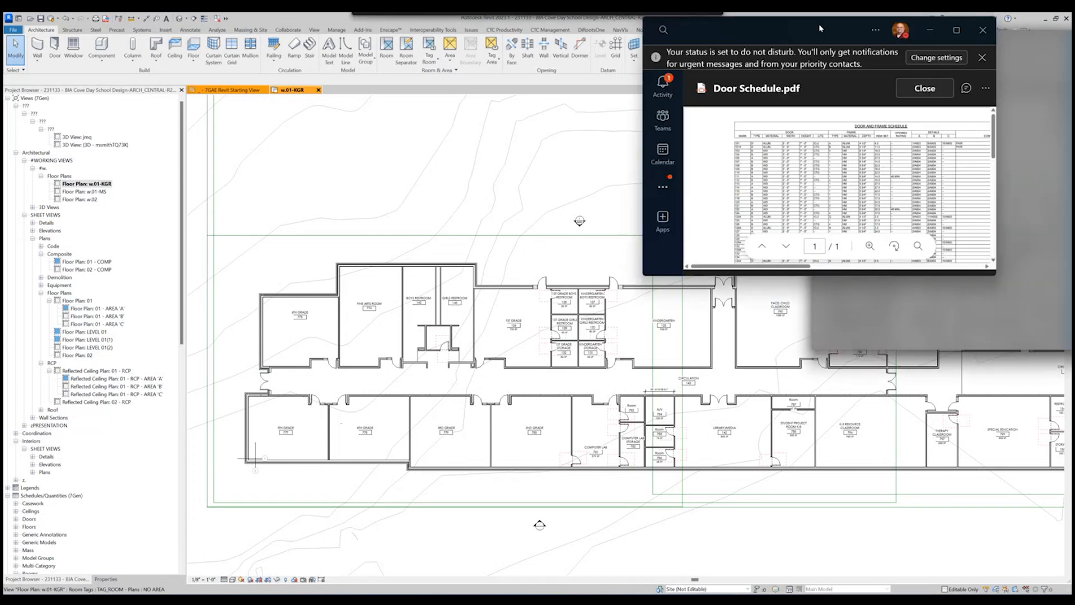
# Enlarge the Teams window showing Door Schedule.pdf and examine its door and frame schedule, HM frame types and aluminum frame types.
pyautogui.moveTo(818, 25); pyautogui.dragTo(706, 70)
pyautogui.click(843, 76)
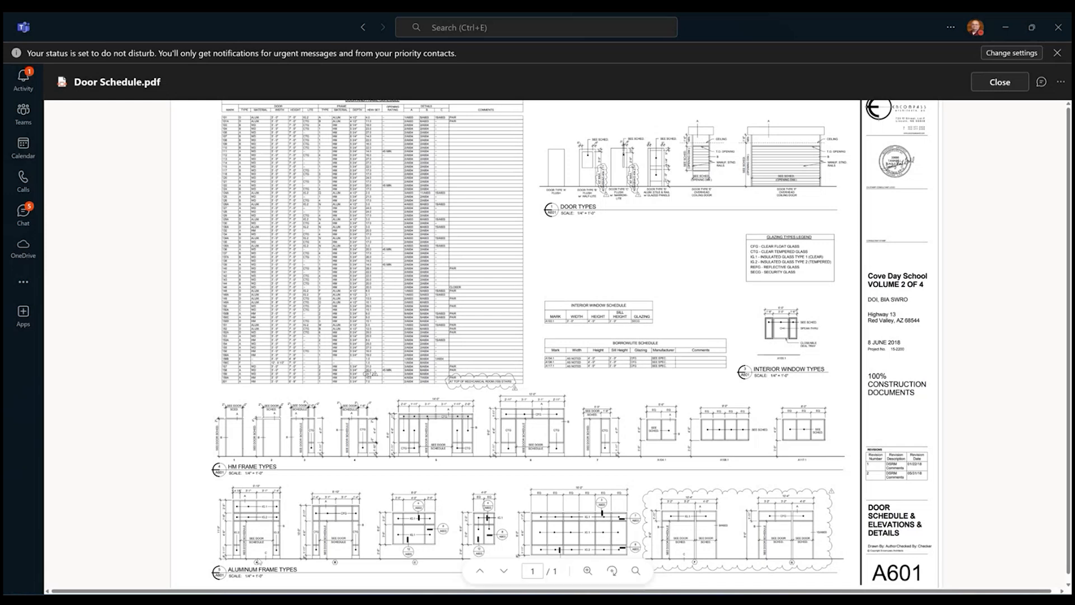
pyautogui.keyDown('ctrl'); pyautogui.scroll(5, 258, 562); pyautogui.keyUp('ctrl')
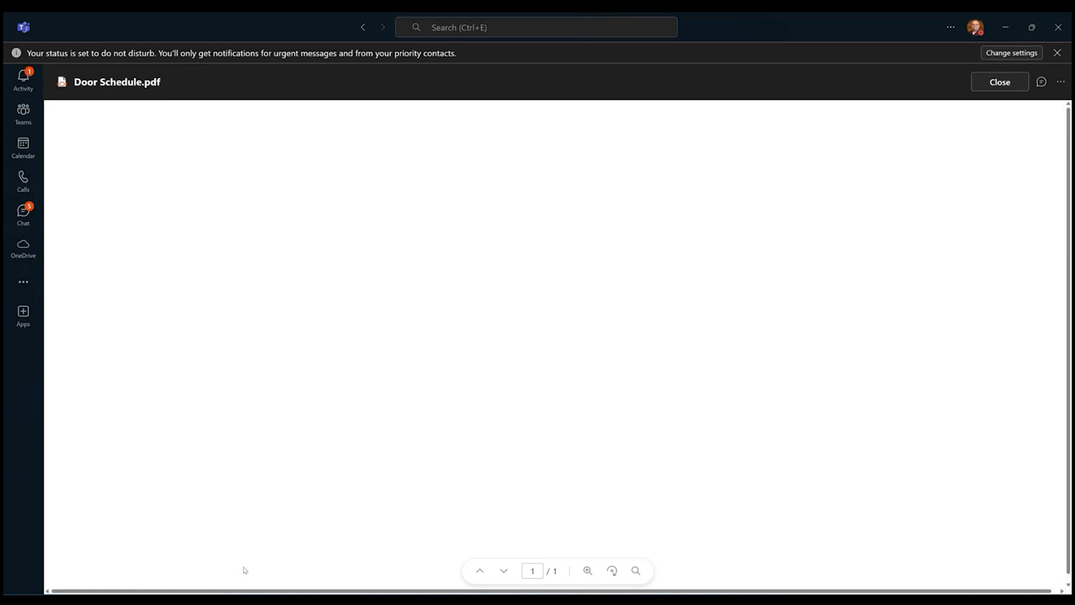
pyautogui.keyDown('ctrl'); pyautogui.scroll(3, 245, 569); pyautogui.keyUp('ctrl')
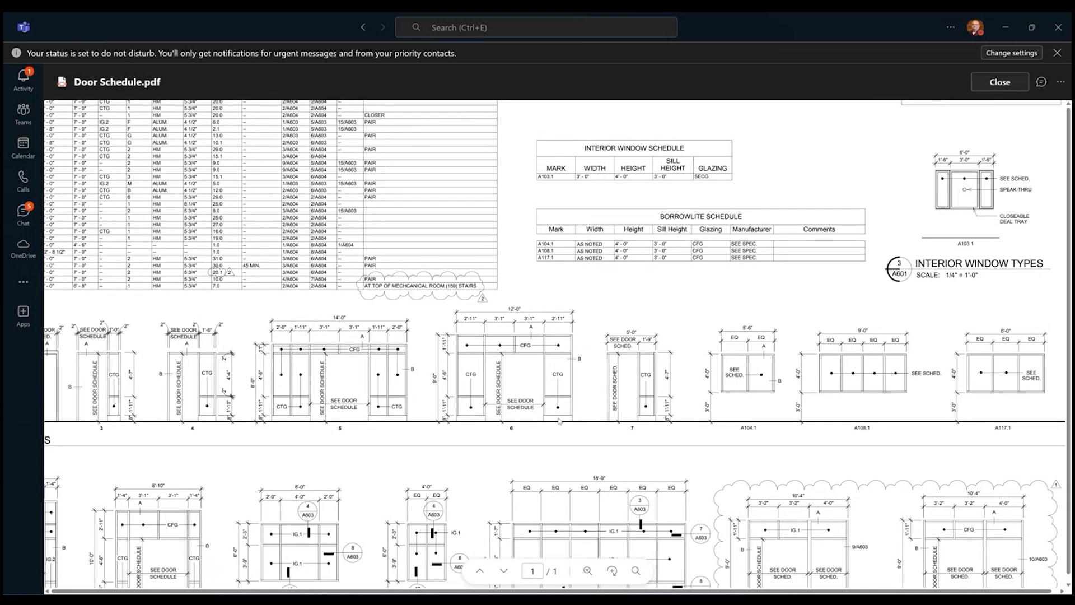
pyautogui.keyDown('shift'); pyautogui.hscroll(3, 555, 417); pyautogui.keyUp('shift')
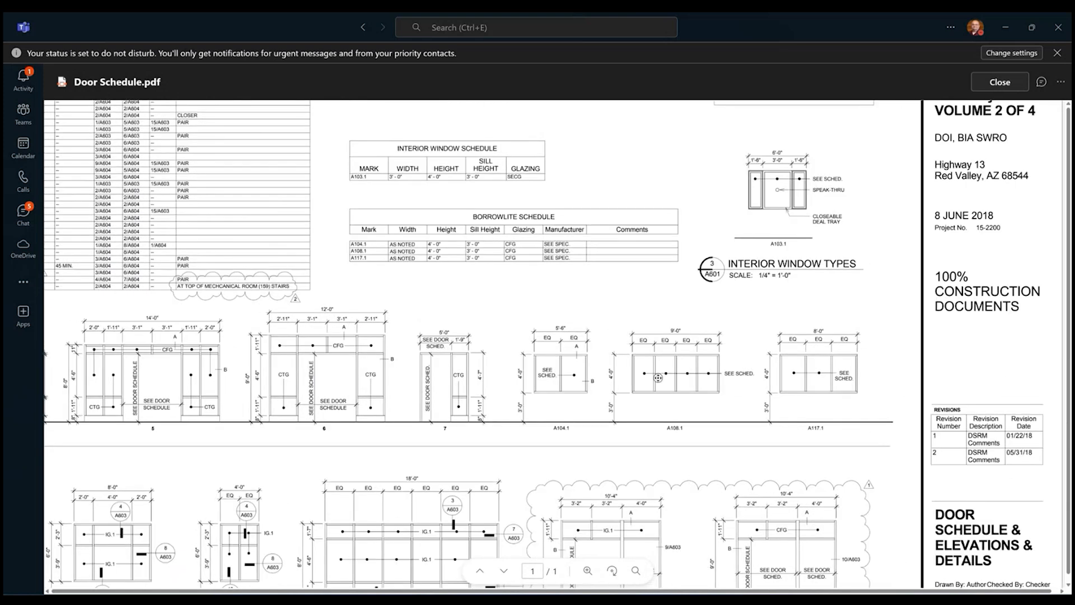
pyautogui.keyDown('shift'); pyautogui.hscroll(-6, 352, 370); pyautogui.keyUp('shift')
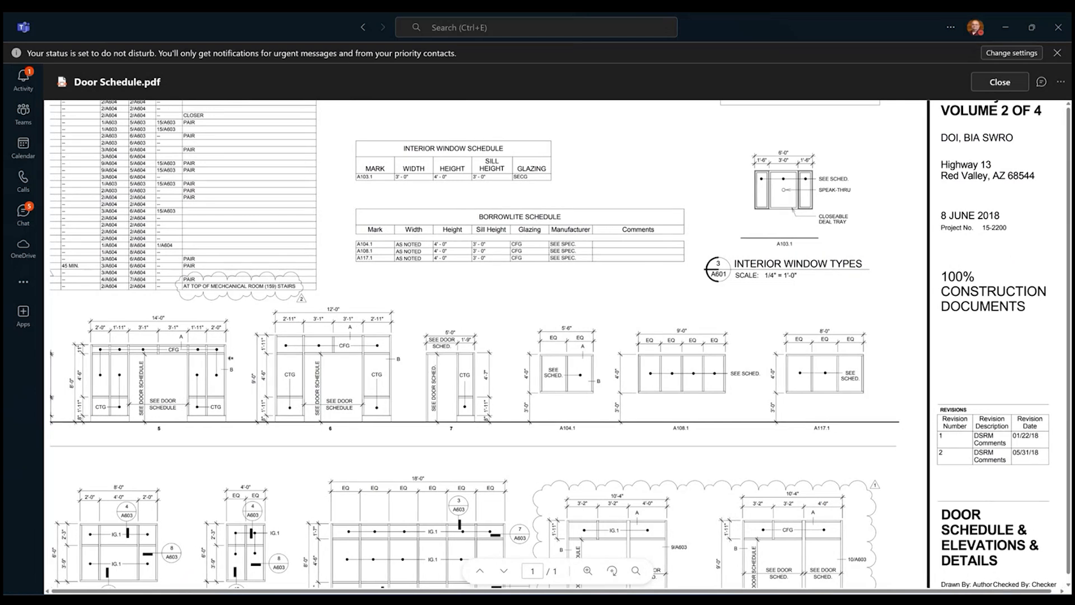
pyautogui.scroll(-1, 361, 504)
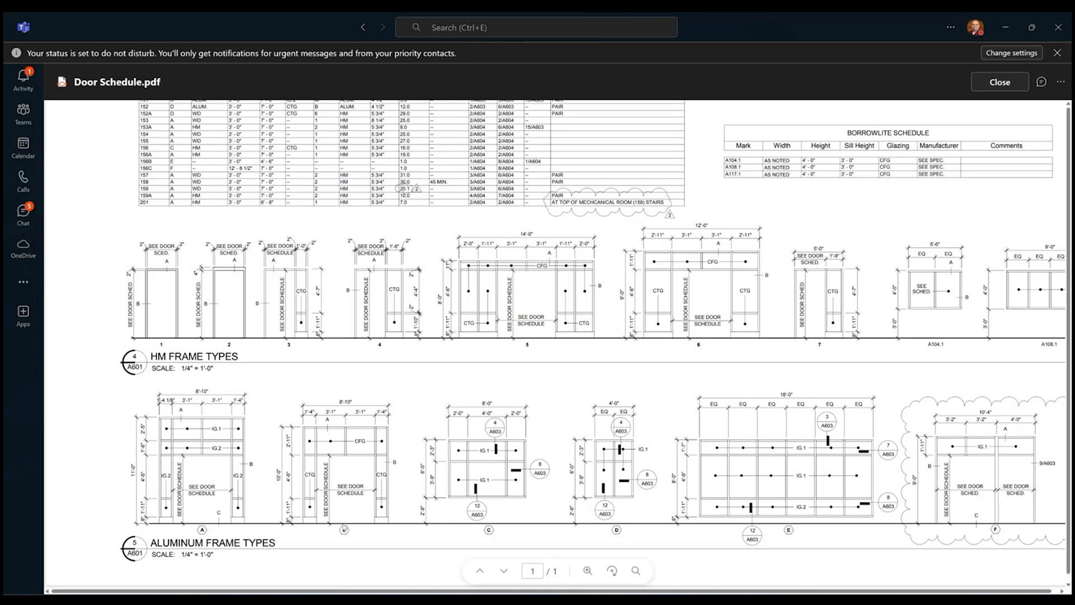
pyautogui.scroll(10, 344, 529)
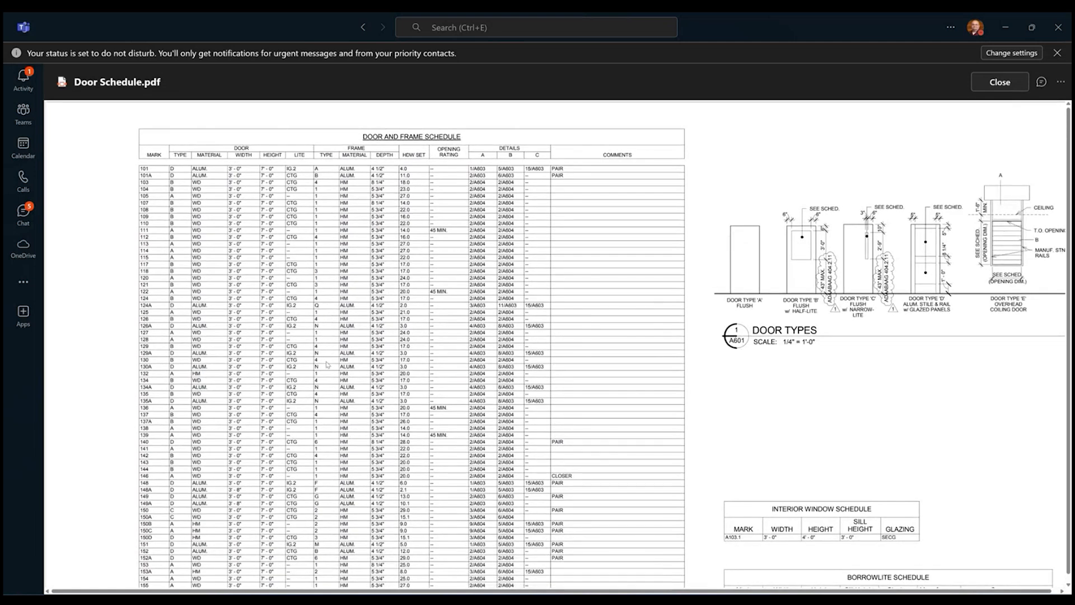
pyautogui.scroll(-8, 328, 364)
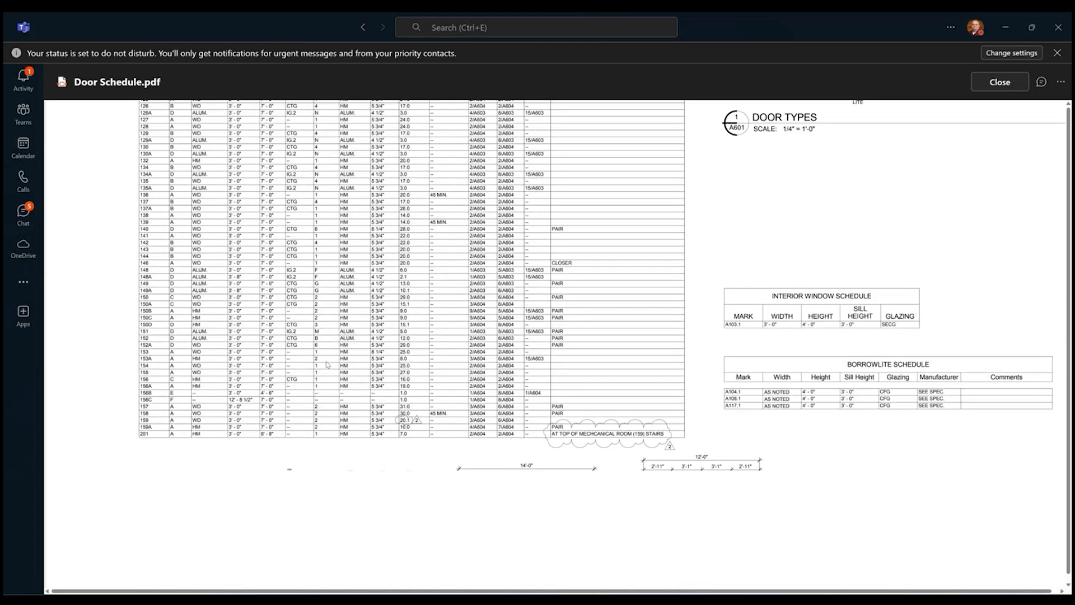
pyautogui.scroll(-1, 327, 365)
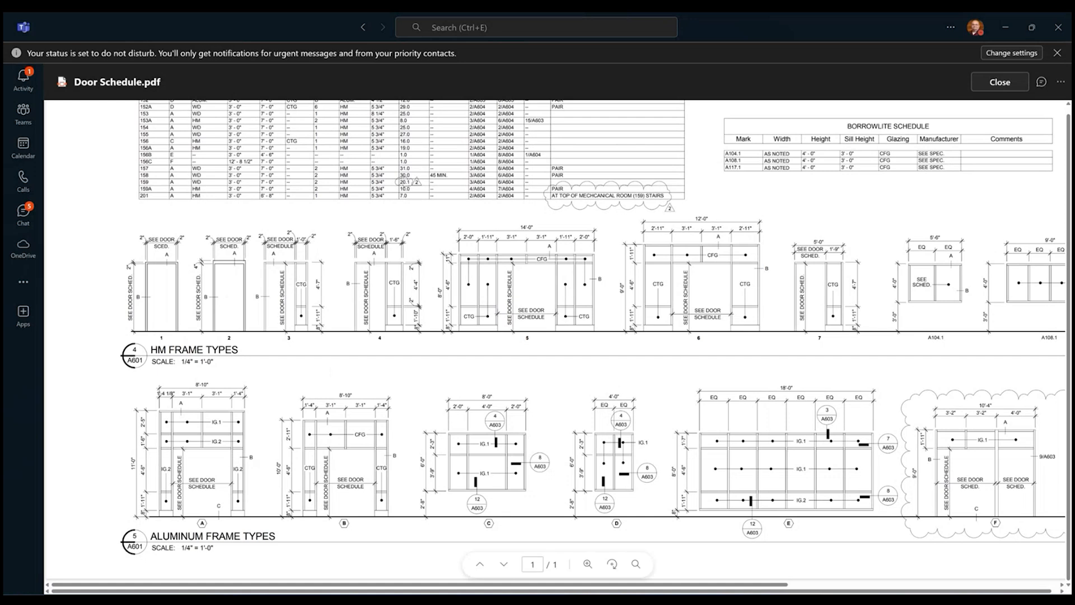
# Switch back to Revit and open sheet A002 - DOOR AND FRAME SCHEDULE.
pyautogui.hotkey('alt', 'Tab')
pyautogui.scroll(-8, 76, 448)
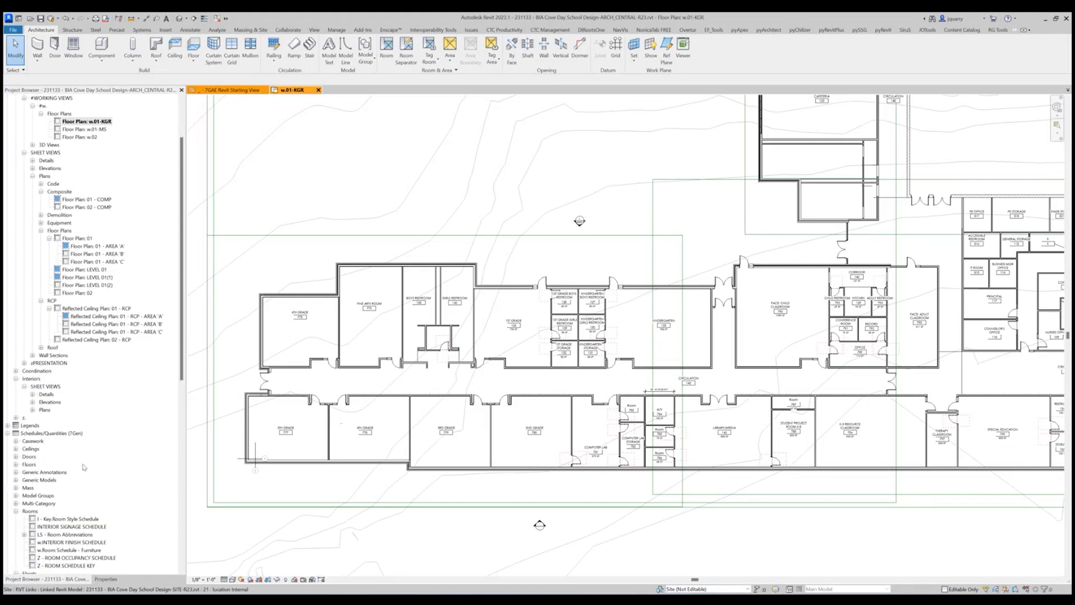
pyautogui.scroll(-7, 74, 478)
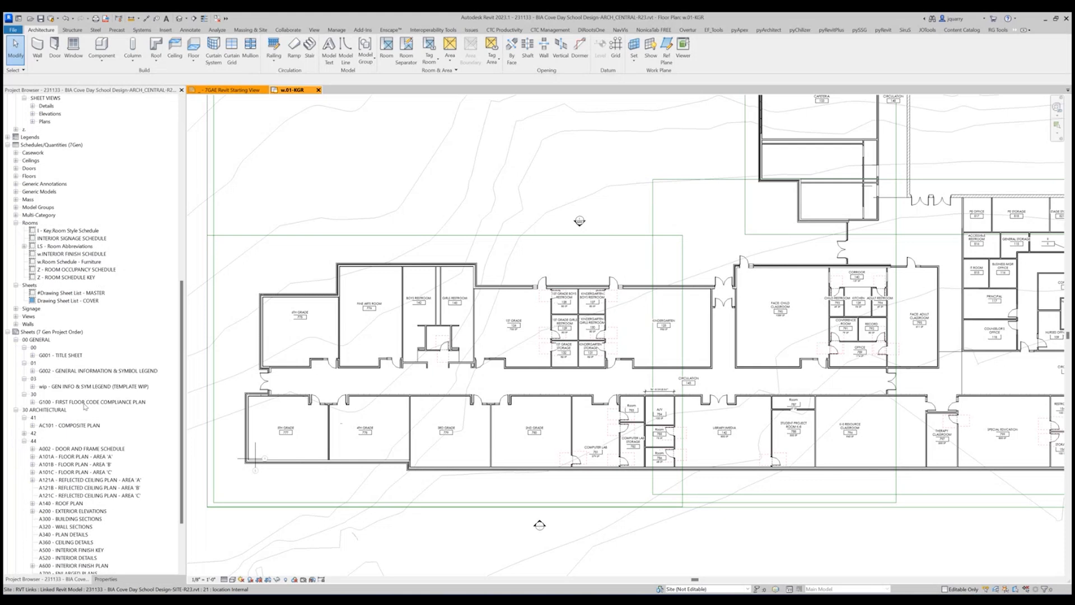
pyautogui.doubleClick(78, 448)
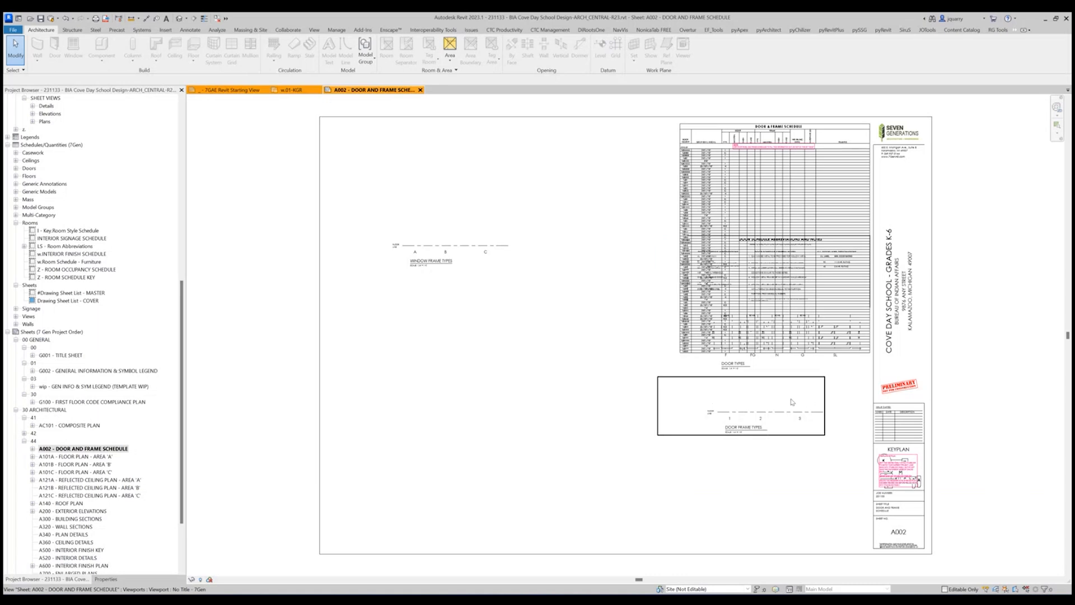
# Move the Door Frame Types and Window Frame Types legends to the sheet's lower area, and the Door Types legend just below the schedule.
pyautogui.click(736, 393)
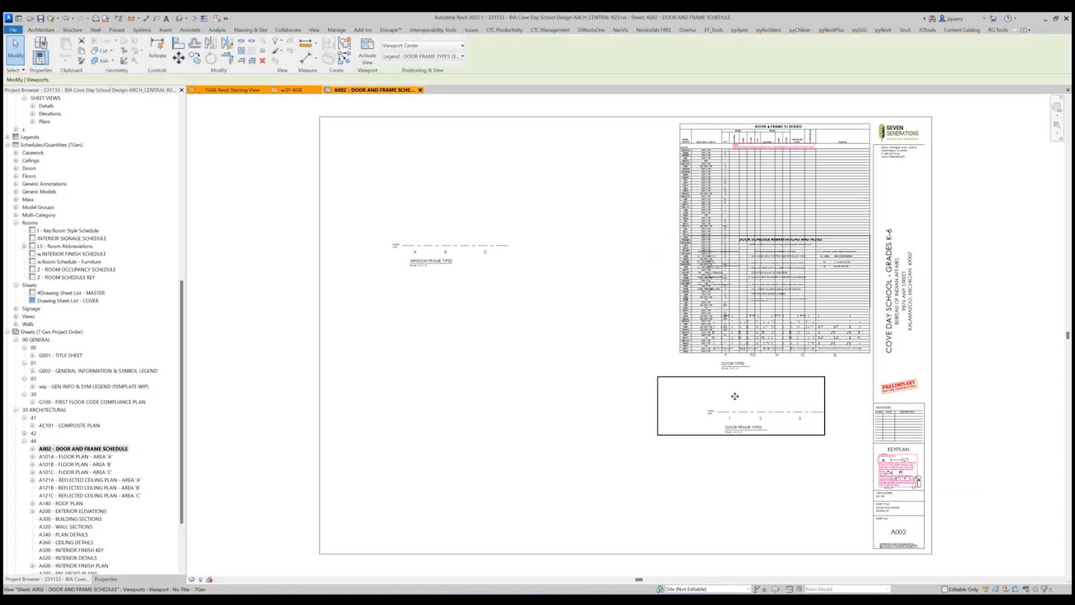
pyautogui.moveTo(735, 395); pyautogui.dragTo(736, 481)
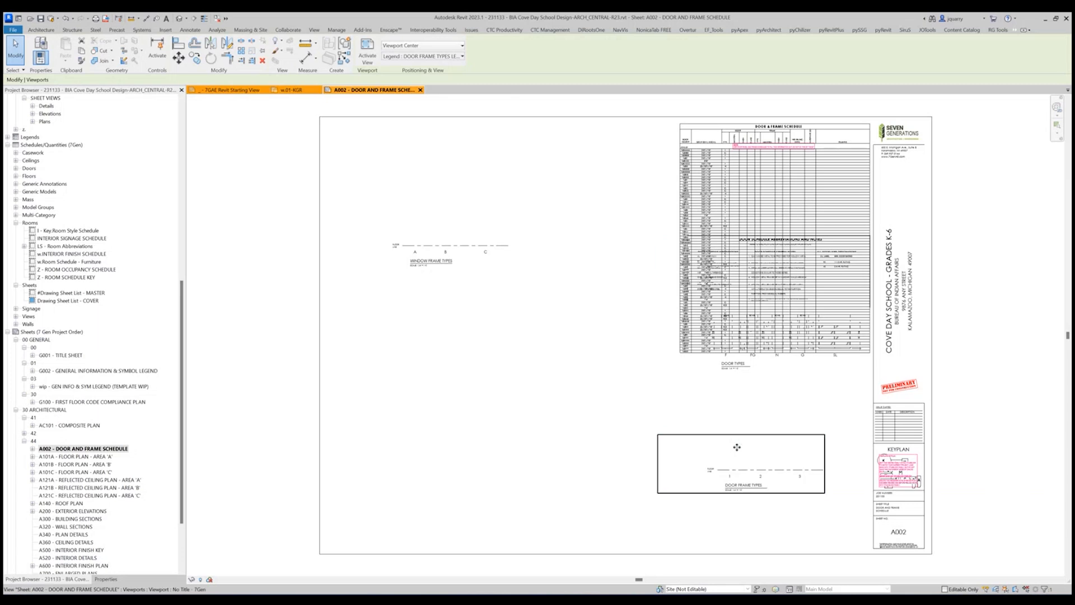
pyautogui.click(444, 230)
pyautogui.moveTo(445, 230); pyautogui.dragTo(463, 454)
pyautogui.click(770, 345)
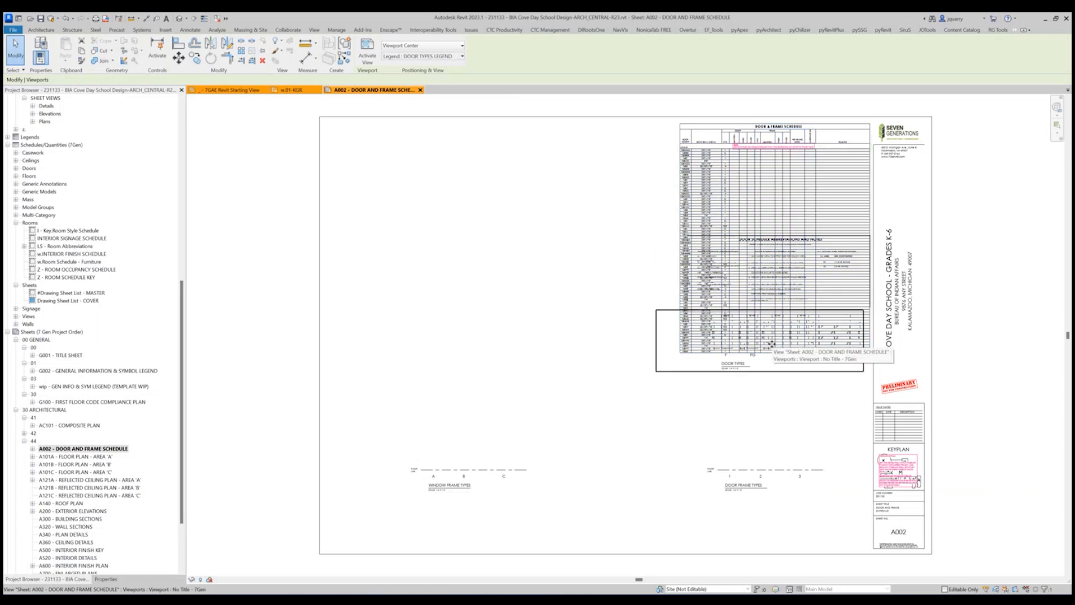
pyautogui.moveTo(770, 346); pyautogui.dragTo(770, 407)
pyautogui.click(975, 379)
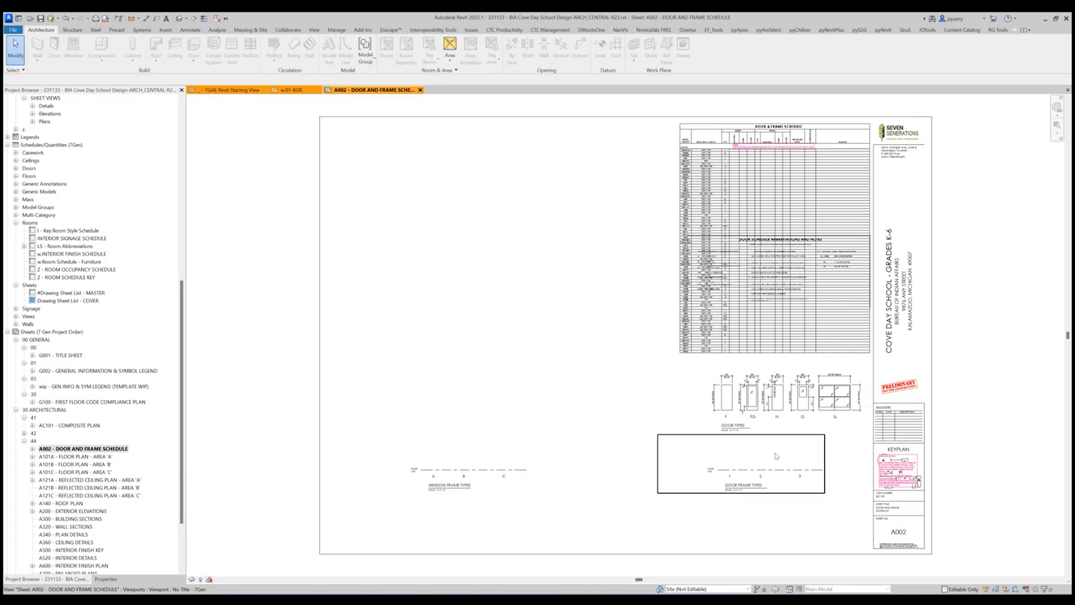
# Nudge the Door Frame Types and Window Frame Types legends slightly further down the sheet together.
pyautogui.click(728, 456)
pyautogui.keyDown('ctrl'); pyautogui.click(499, 451); pyautogui.keyUp('ctrl')
pyautogui.press('Down')
pyautogui.press('Down')
pyautogui.press('Down')
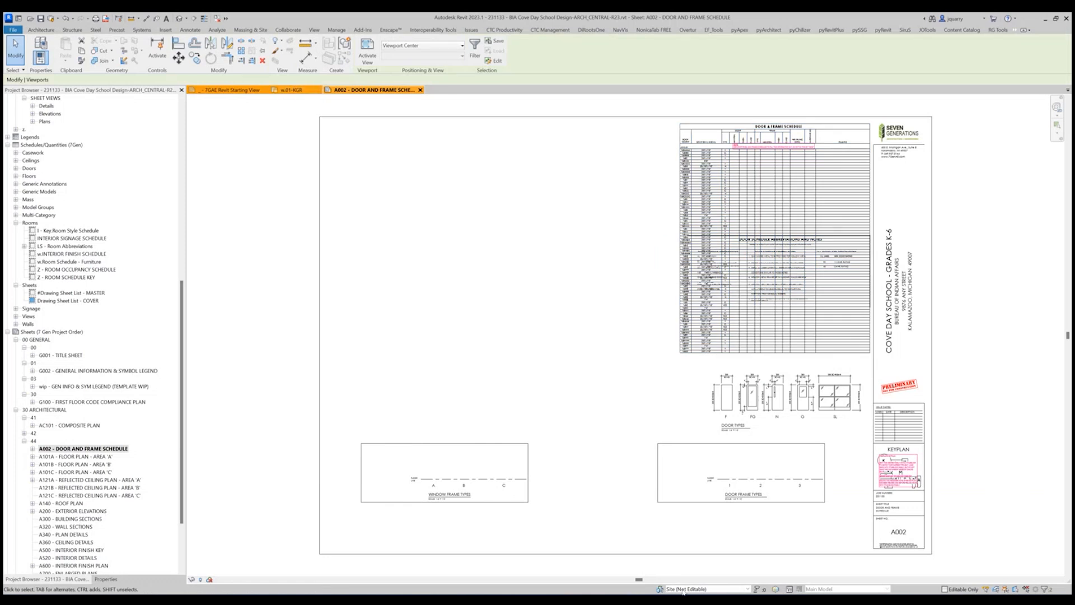
# Switch to Door Schedule.pdf in Teams and compare the schedule's frame type column with the HM and aluminum frame elevations.
pyautogui.moveTo(665, 599)
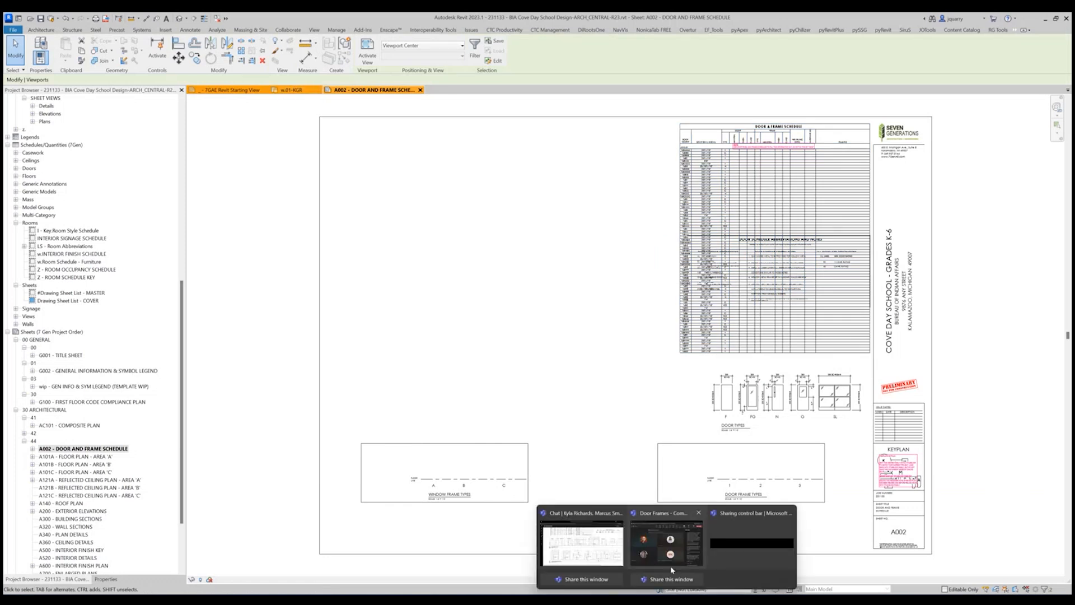
pyautogui.click(581, 549)
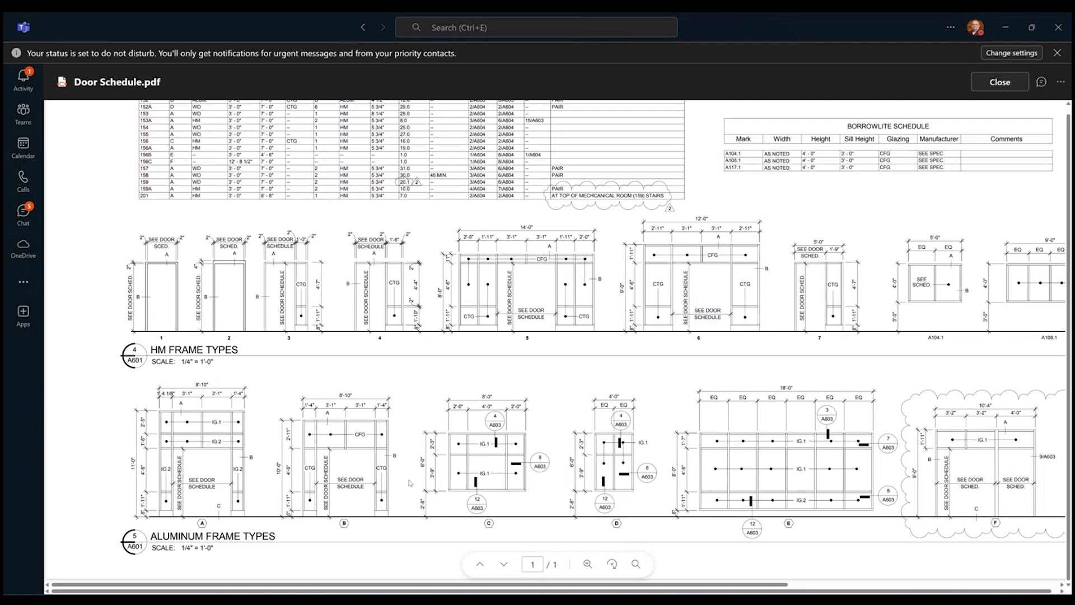
pyautogui.scroll(2, 410, 483)
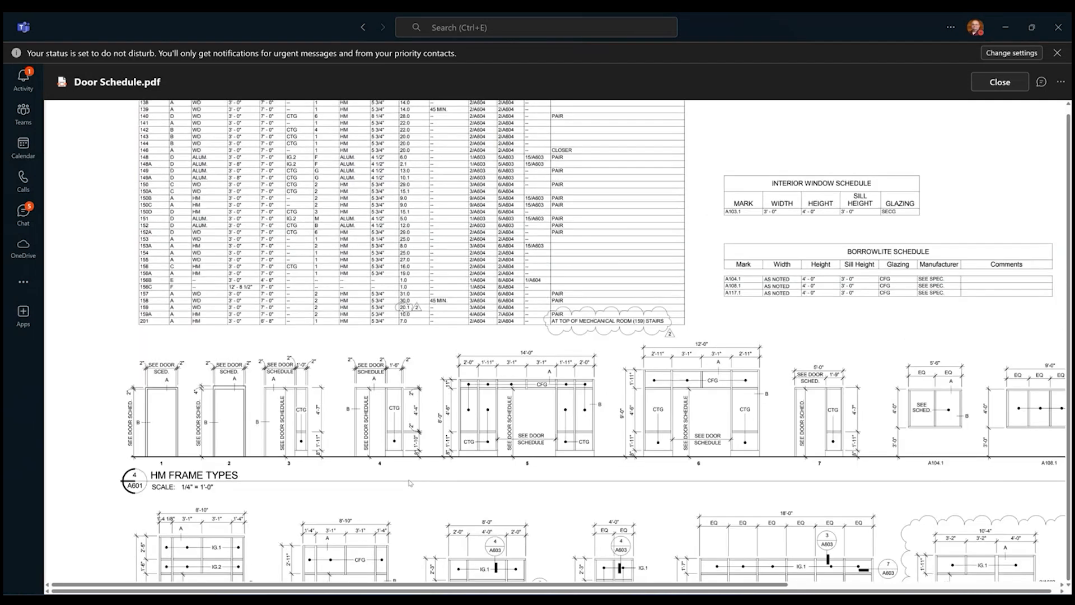
pyautogui.scroll(1, 410, 483)
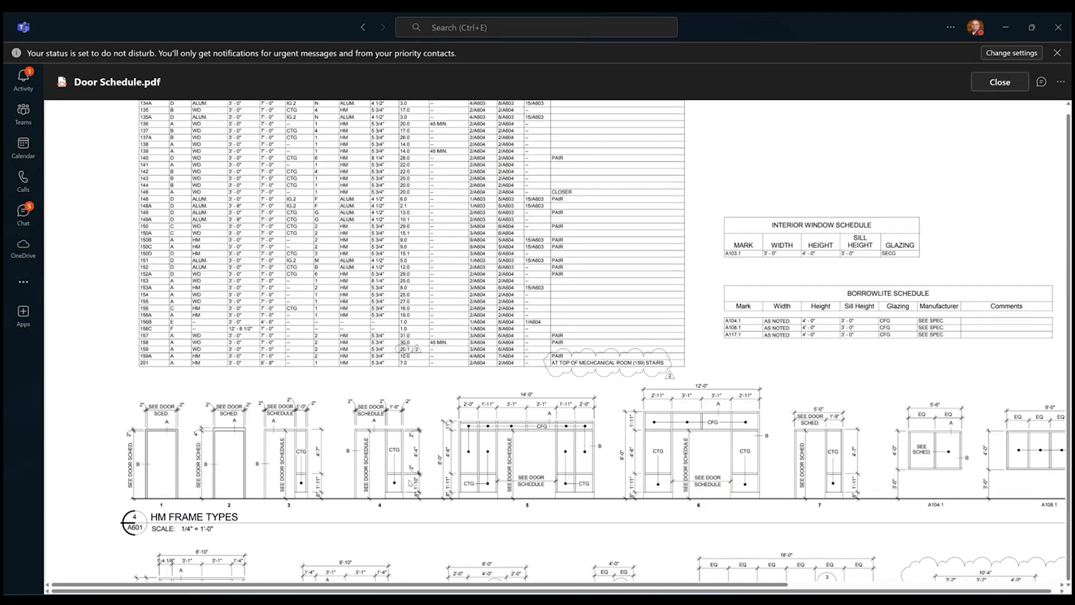
pyautogui.keyDown('ctrl'); pyautogui.scroll(-2, 409, 482); pyautogui.keyUp('ctrl')
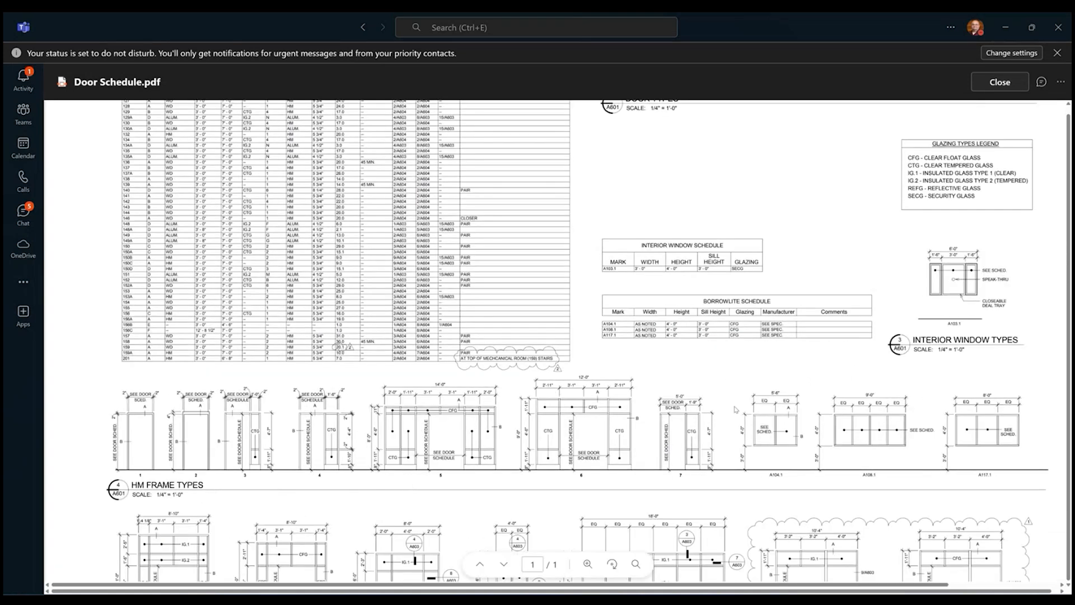
pyautogui.scroll(-2, 735, 409)
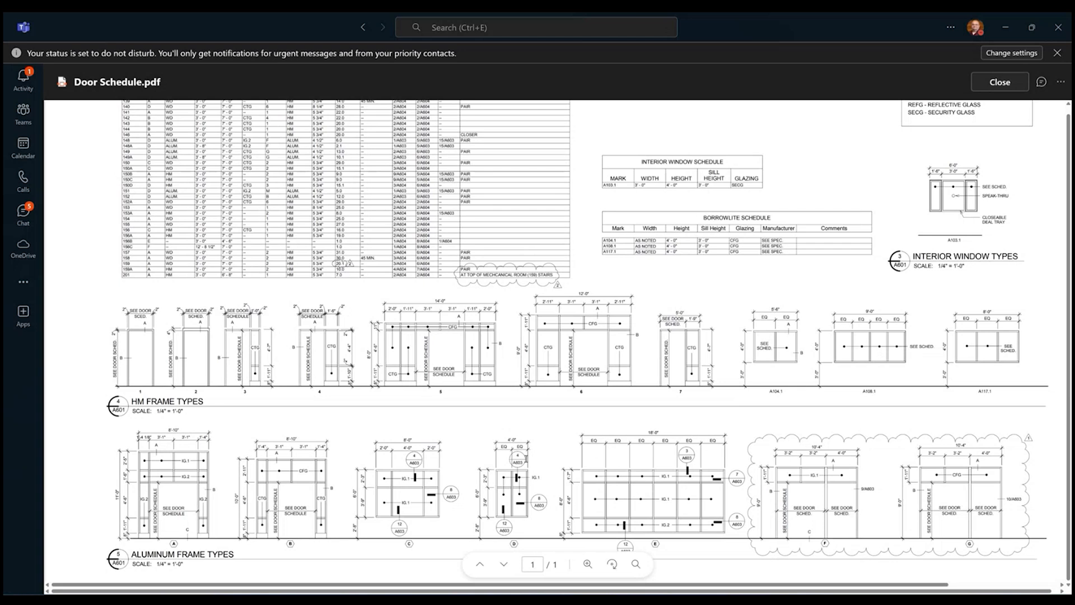
pyautogui.scroll(5, 525, 459)
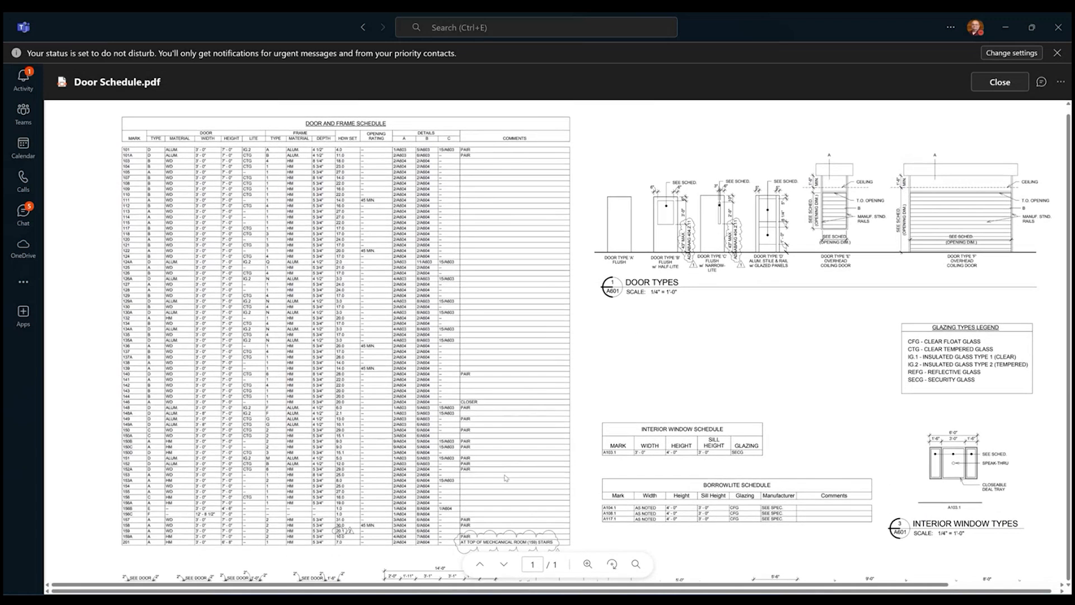
pyautogui.scroll(-5, 502, 481)
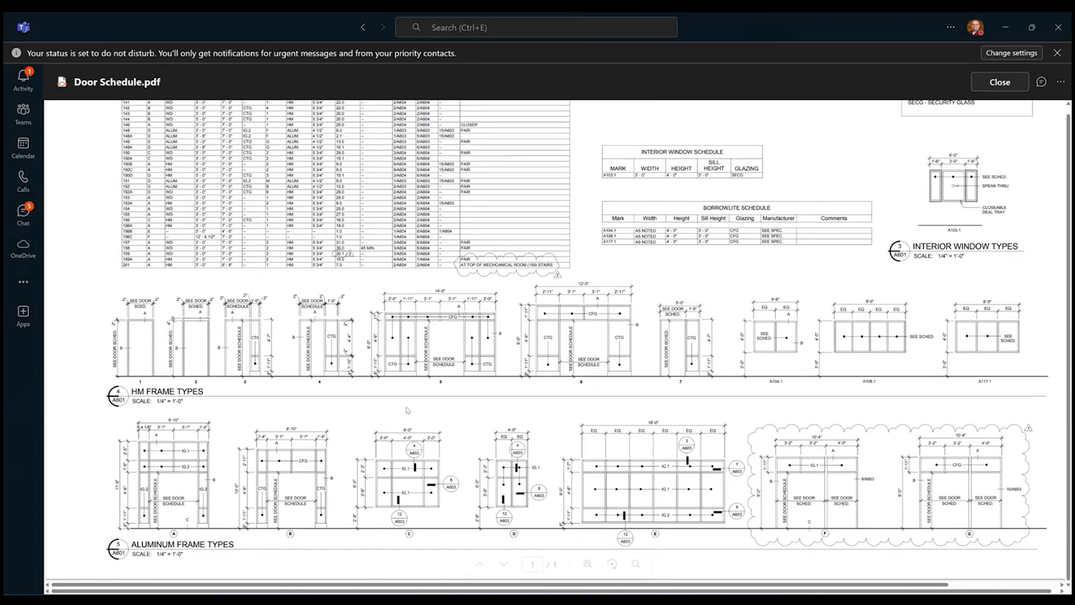
pyautogui.scroll(5, 473, 480)
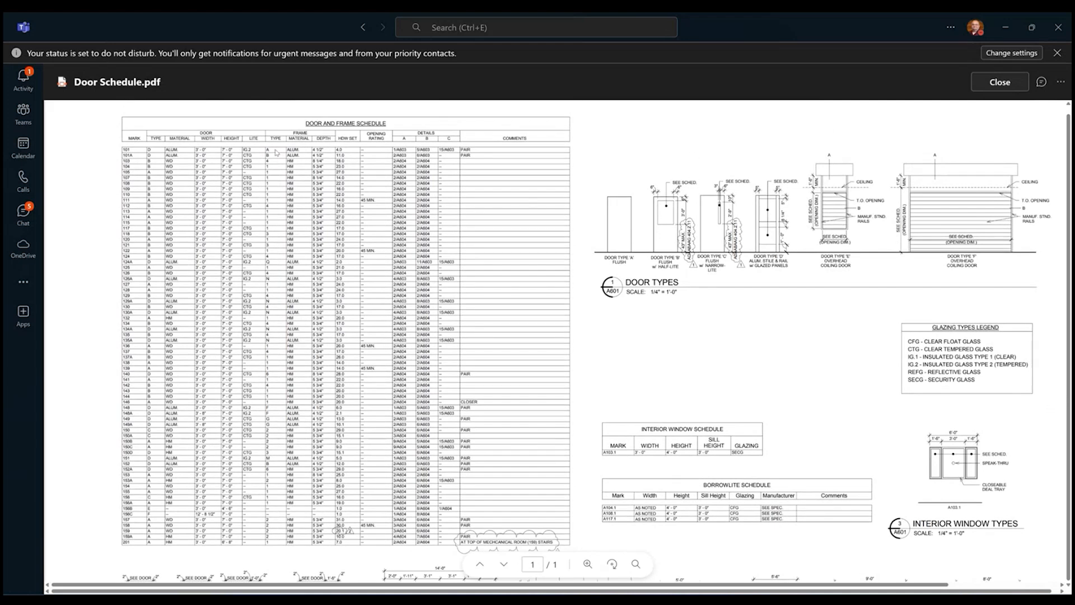
pyautogui.scroll(-5, 329, 324)
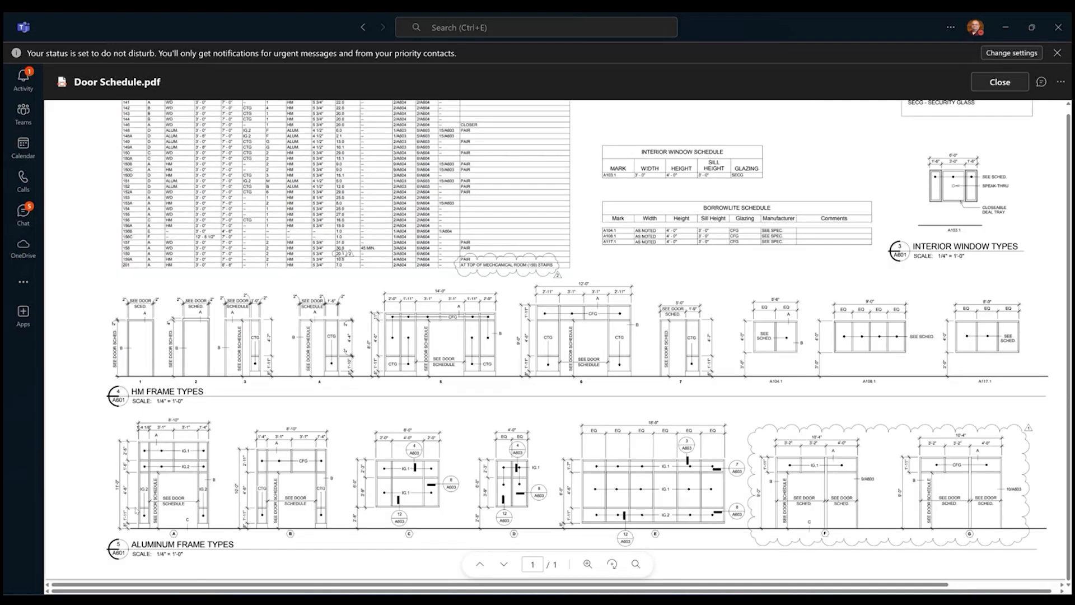
pyautogui.keyDown('ctrl'); pyautogui.scroll(3, 95, 514); pyautogui.keyUp('ctrl')
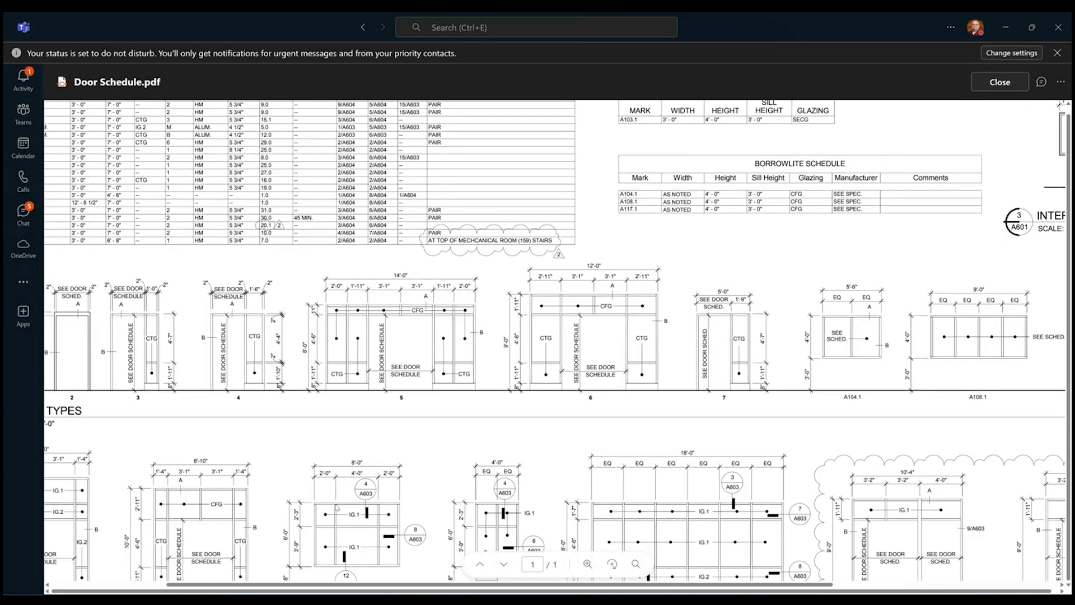
pyautogui.middleClick(271, 492)
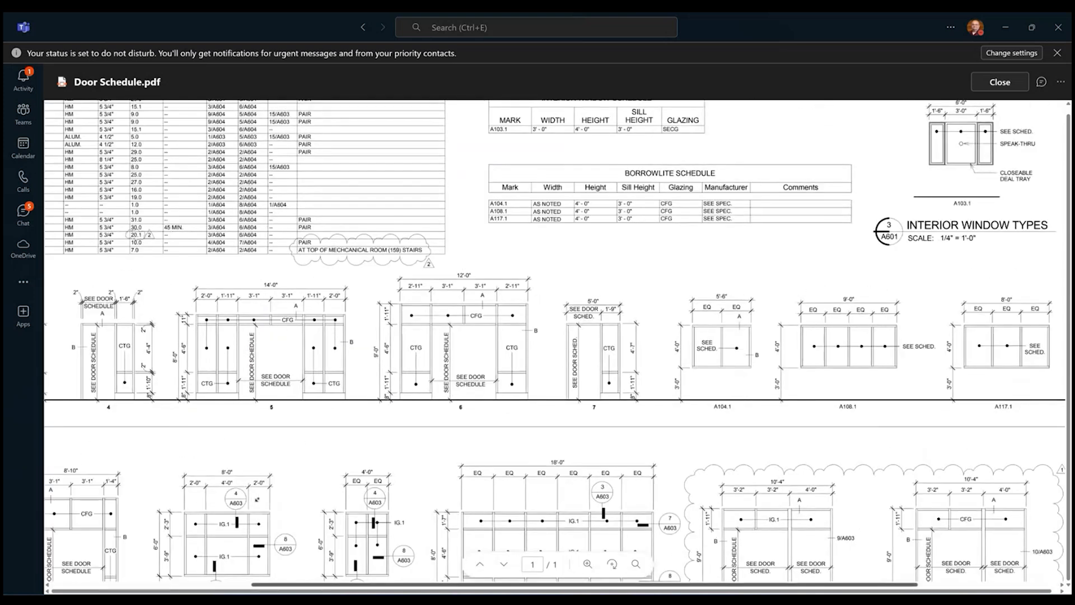
# Examine the lettered aluminum frame types beneath the HM frame elevations in Door Schedule.pdf.
pyautogui.moveTo(449, 516); pyautogui.dragTo(344, 547, button='middle')
pyautogui.middleClick(373, 543)
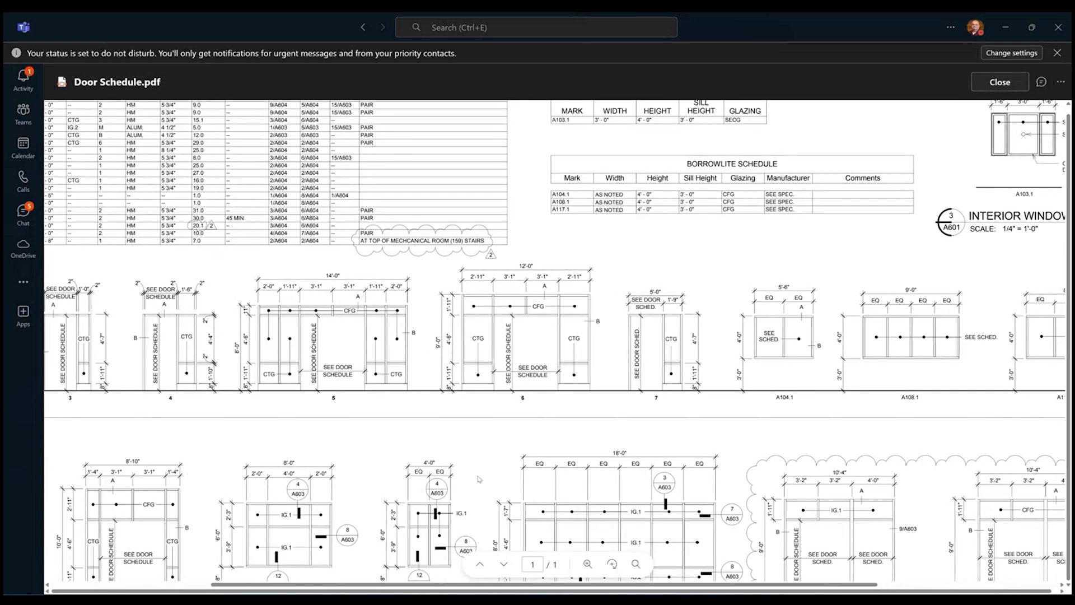
pyautogui.moveTo(495, 471); pyautogui.dragTo(413, 531, button='middle')
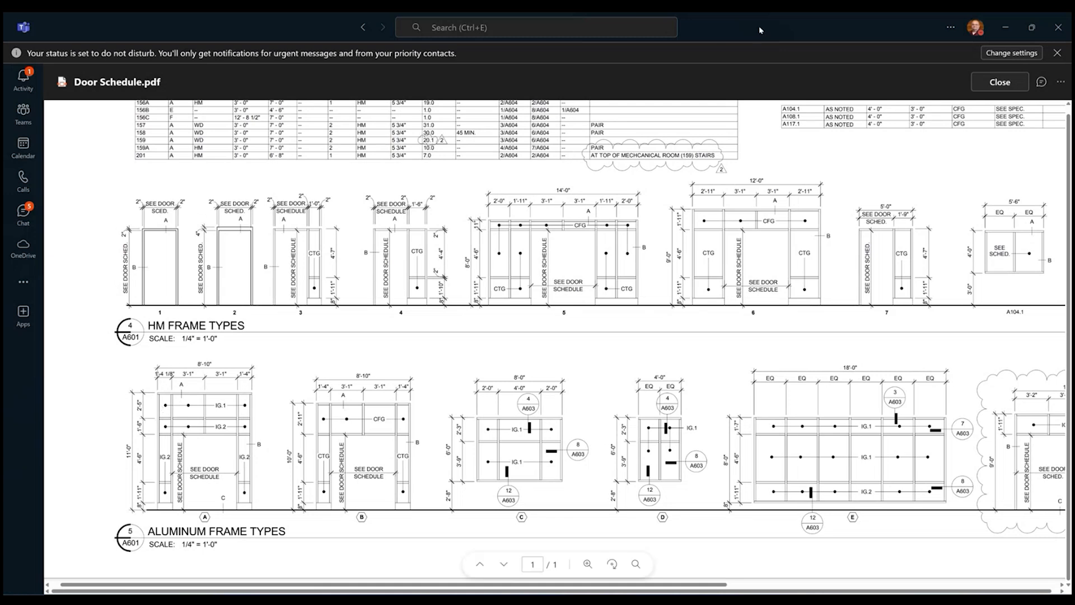
# Switch back to Revit, close the starting view and bring up the w.01-KGR floor plan.
pyautogui.hotkey('alt', 'Tab')
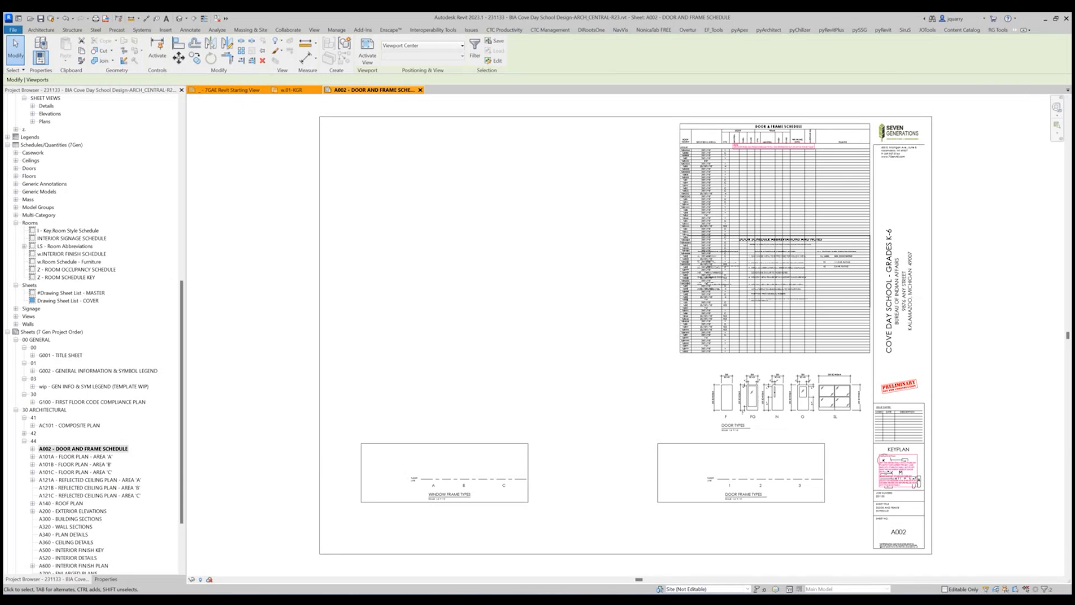
pyautogui.click(264, 90)
pyautogui.click(210, 90)
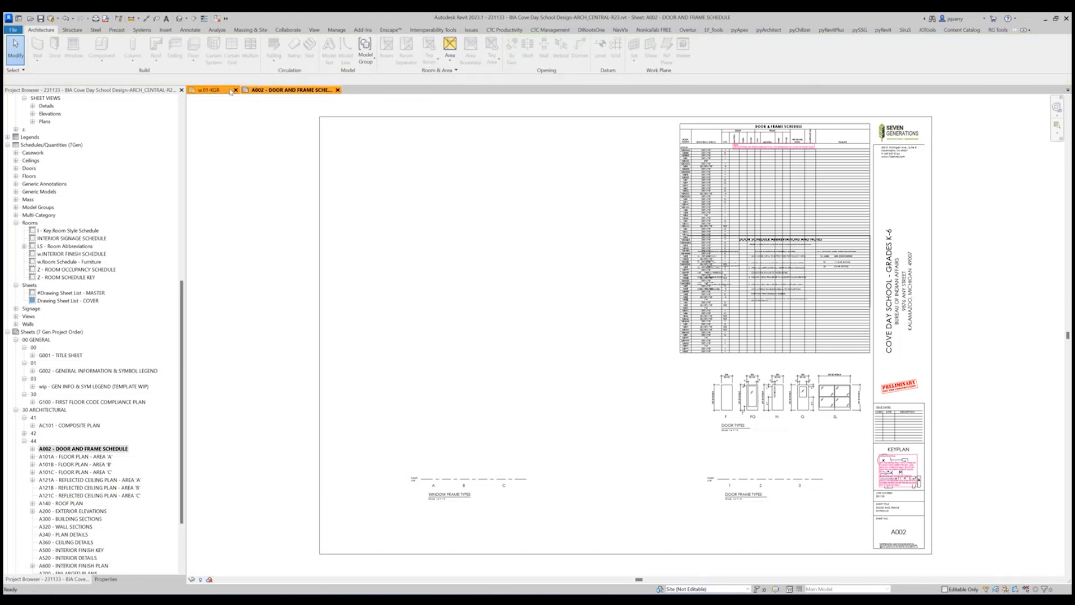
# Inspect the interior and exterior double doors of Student & Teacher Main Entry 101 on the floor plan.
pyautogui.scroll(-3, 487, 496)
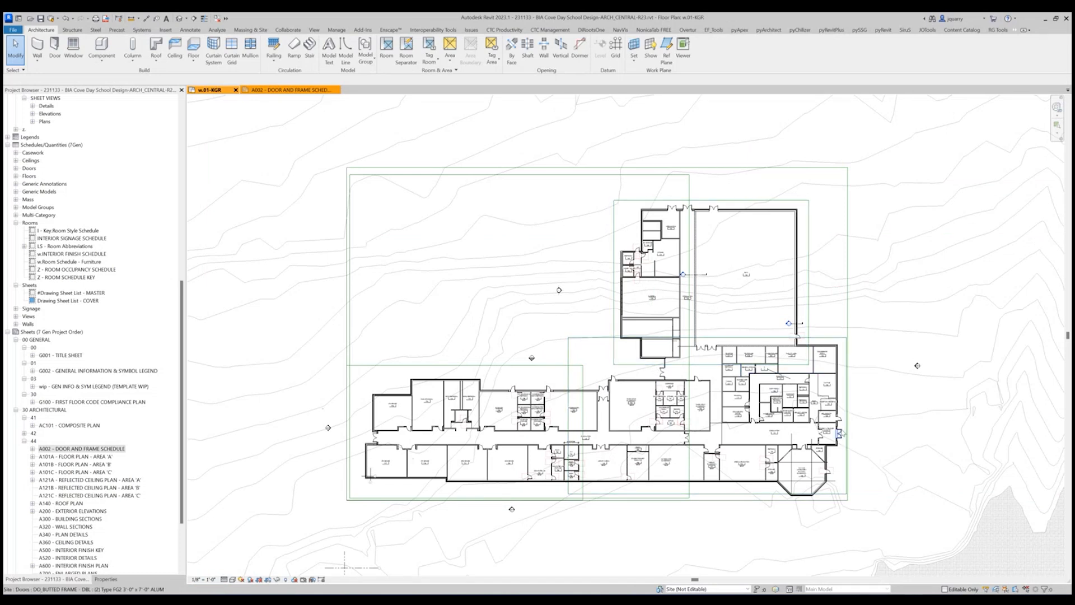
pyautogui.scroll(6, 842, 433)
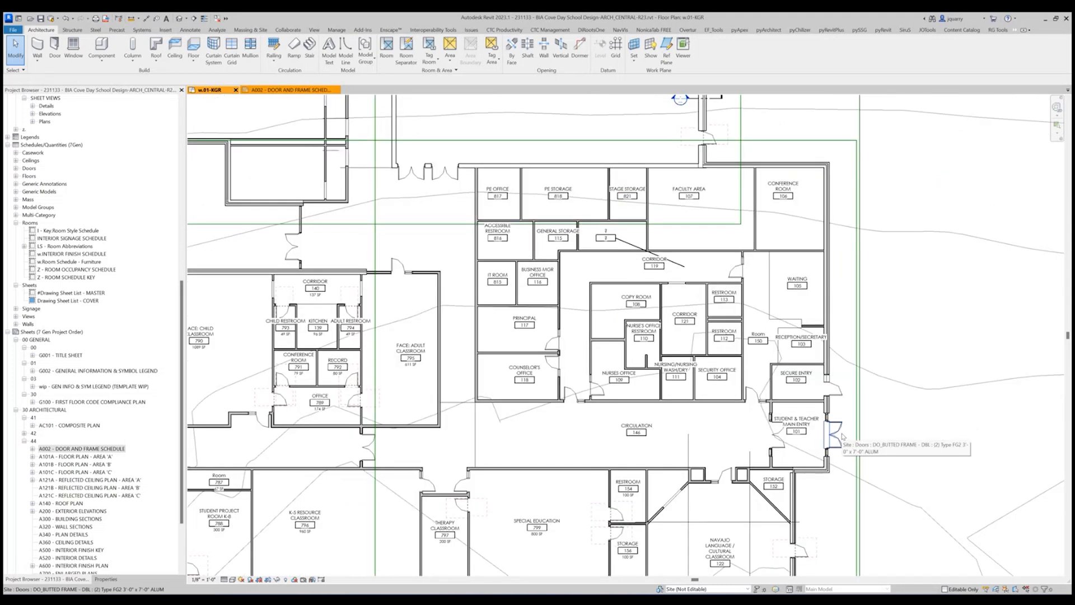
pyautogui.moveTo(845, 429); pyautogui.dragTo(645, 388, button='middle')
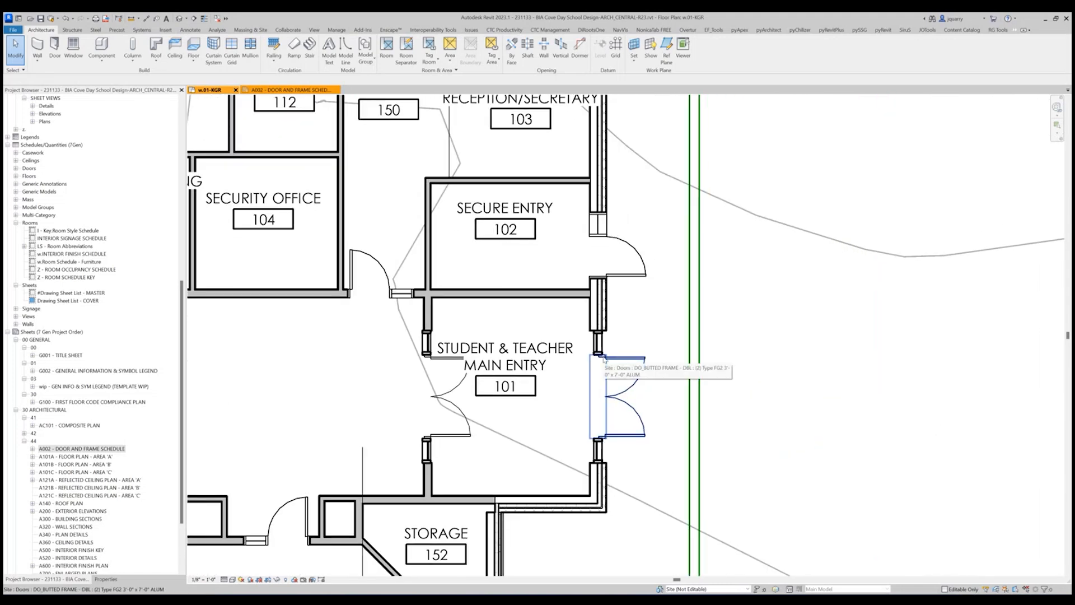
pyautogui.click(603, 359)
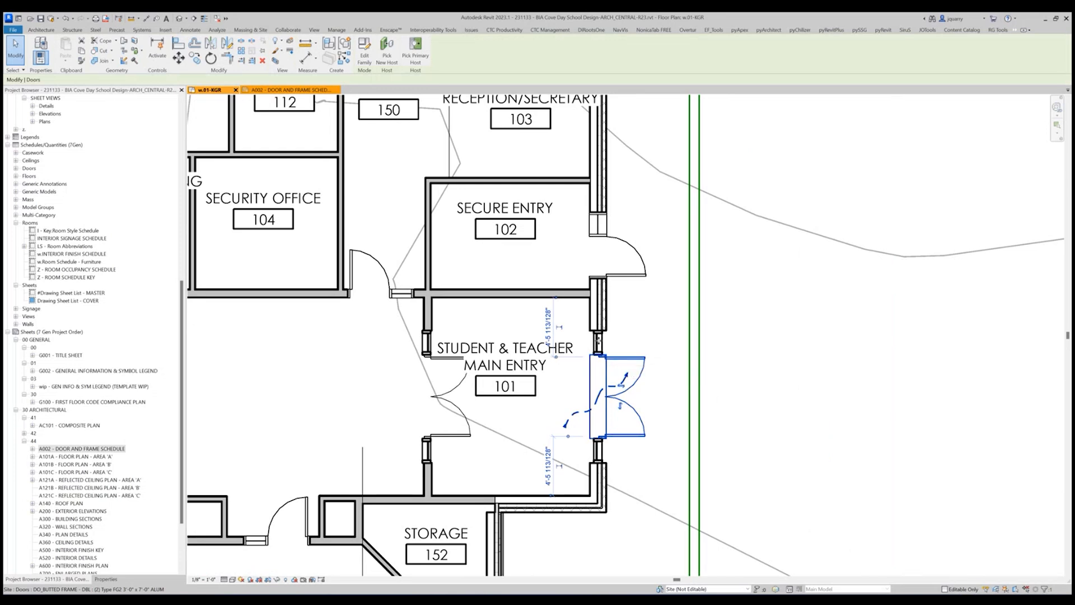
pyautogui.press('Escape')
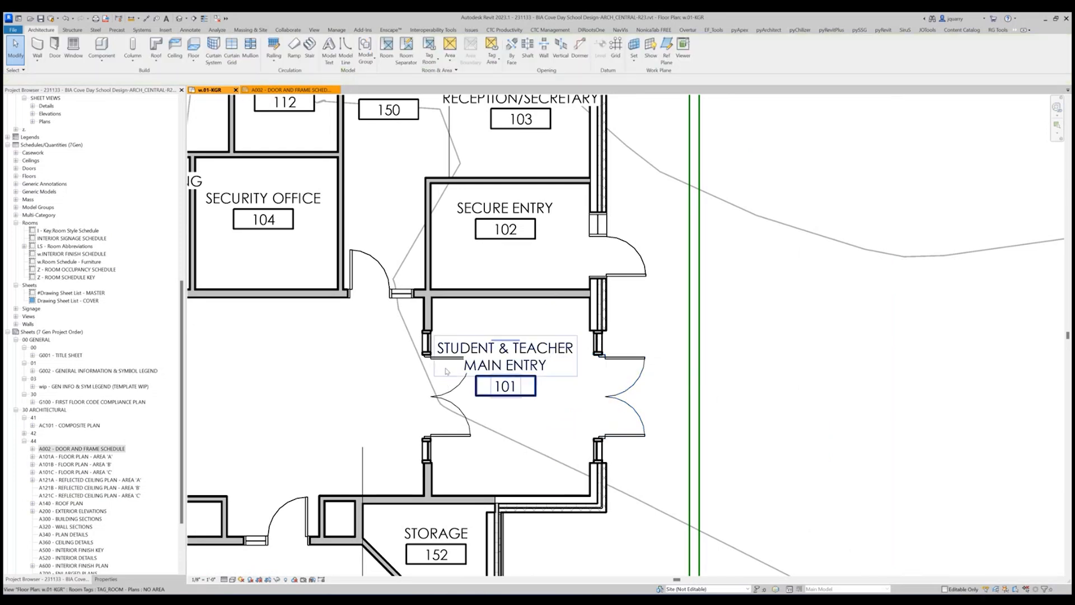
pyautogui.click(440, 411)
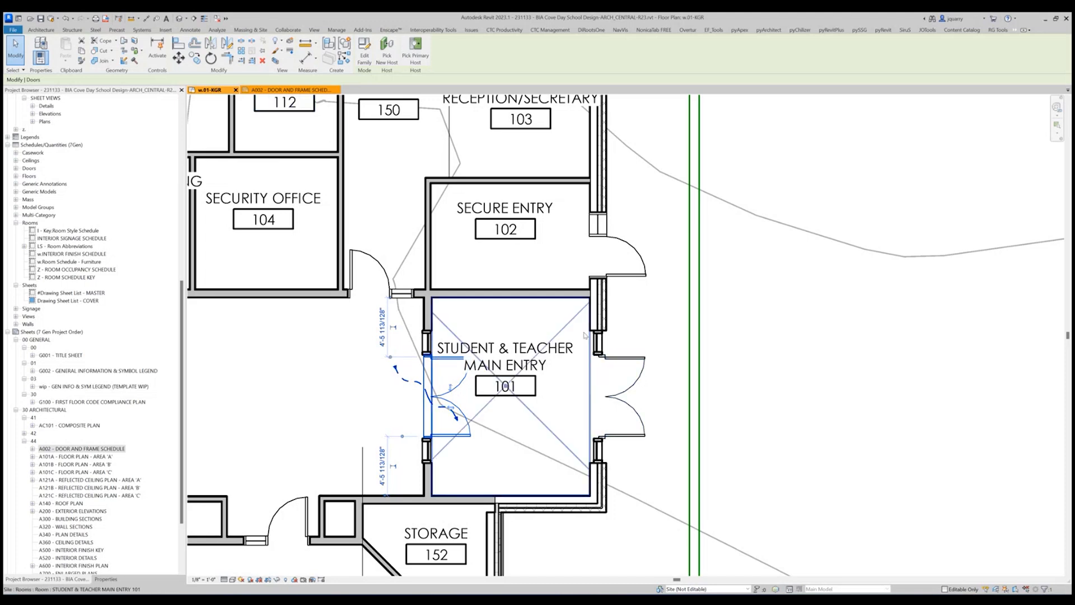
pyautogui.moveTo(591, 336); pyautogui.dragTo(675, 510)
pyautogui.moveTo(650, 467); pyautogui.dragTo(649, 466)
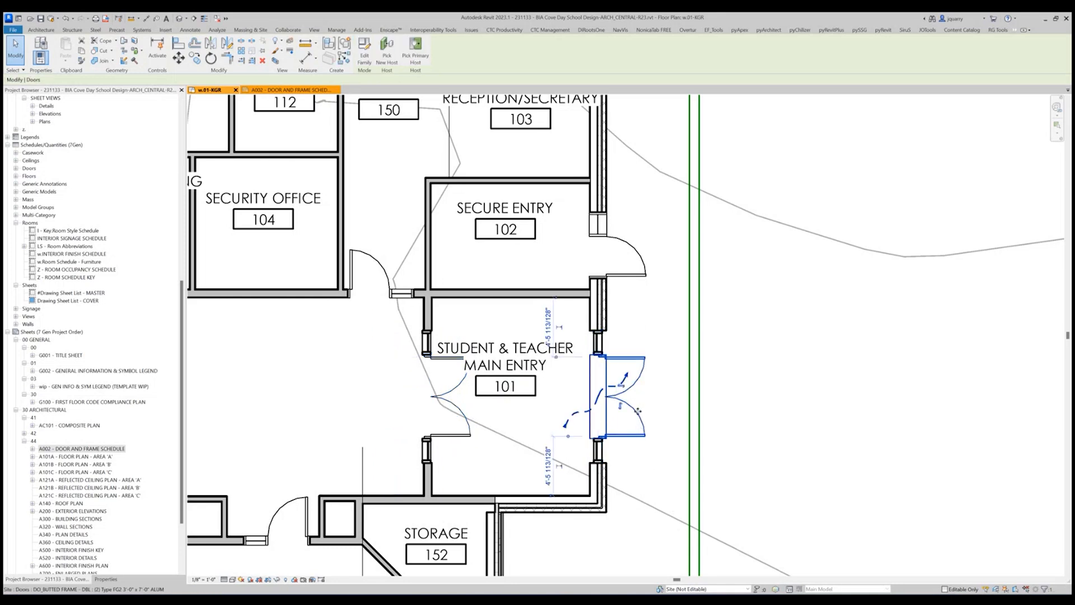
# Show the element properties and review those of the exterior double door and curtain wall at Main Entry 101.
pyautogui.click(106, 579)
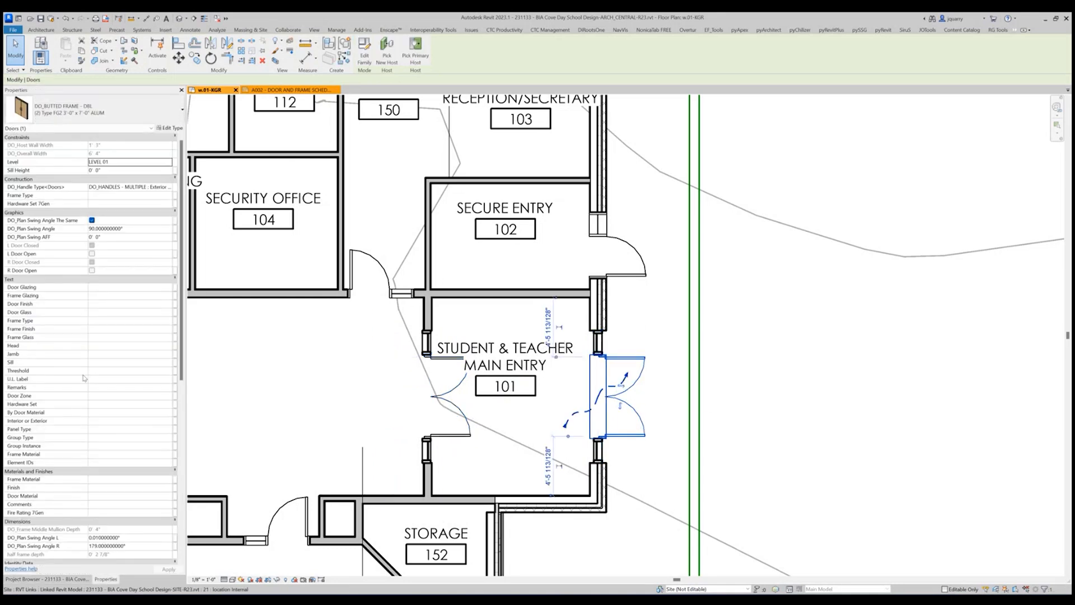
pyautogui.press('Escape')
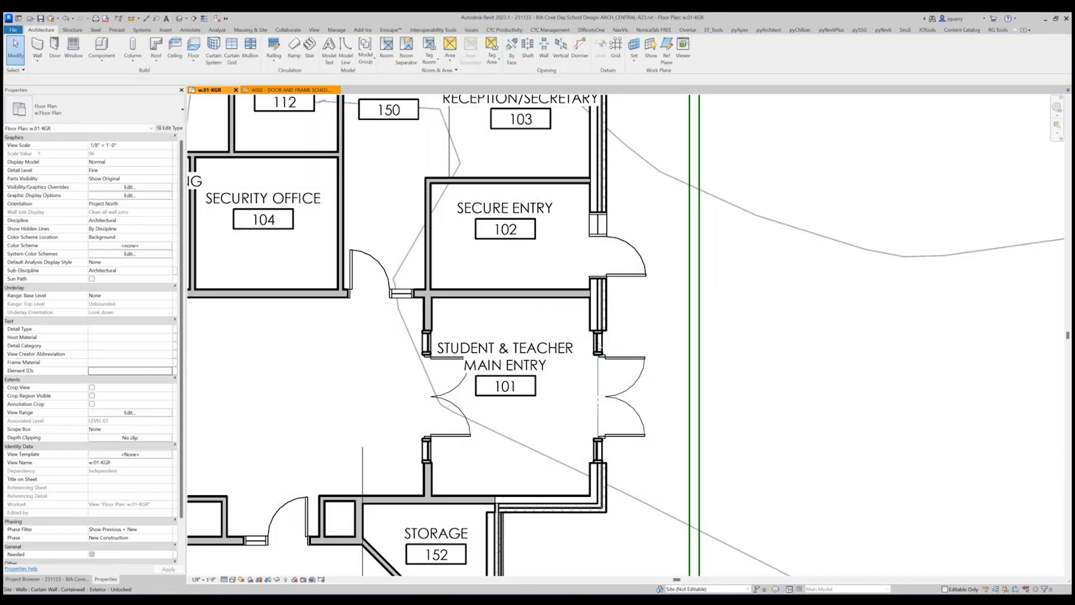
pyautogui.click(596, 347)
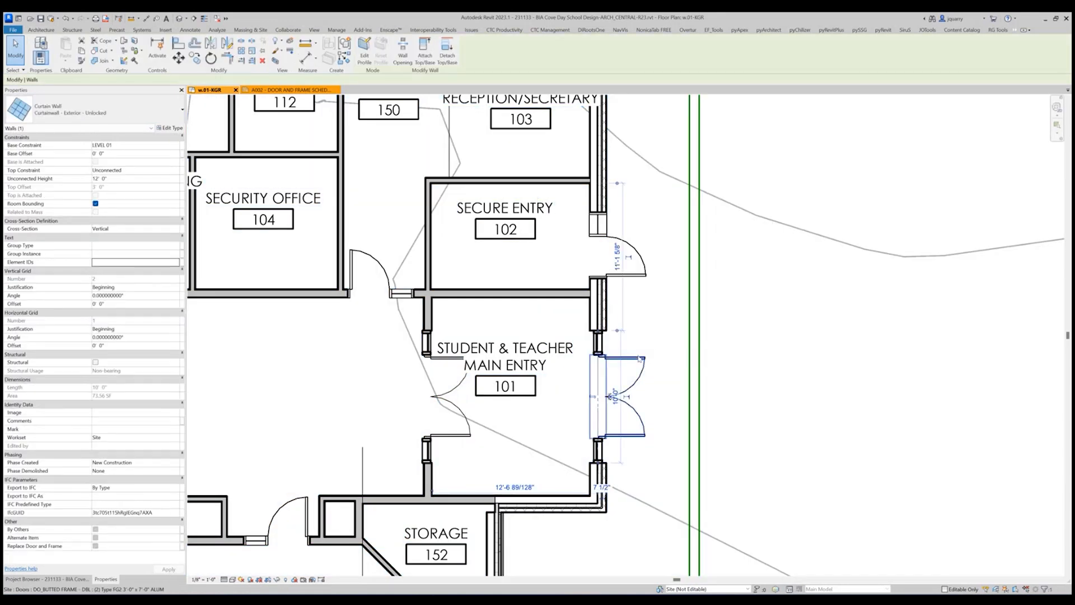
pyautogui.click(627, 363)
pyautogui.scroll(-4, 83, 395)
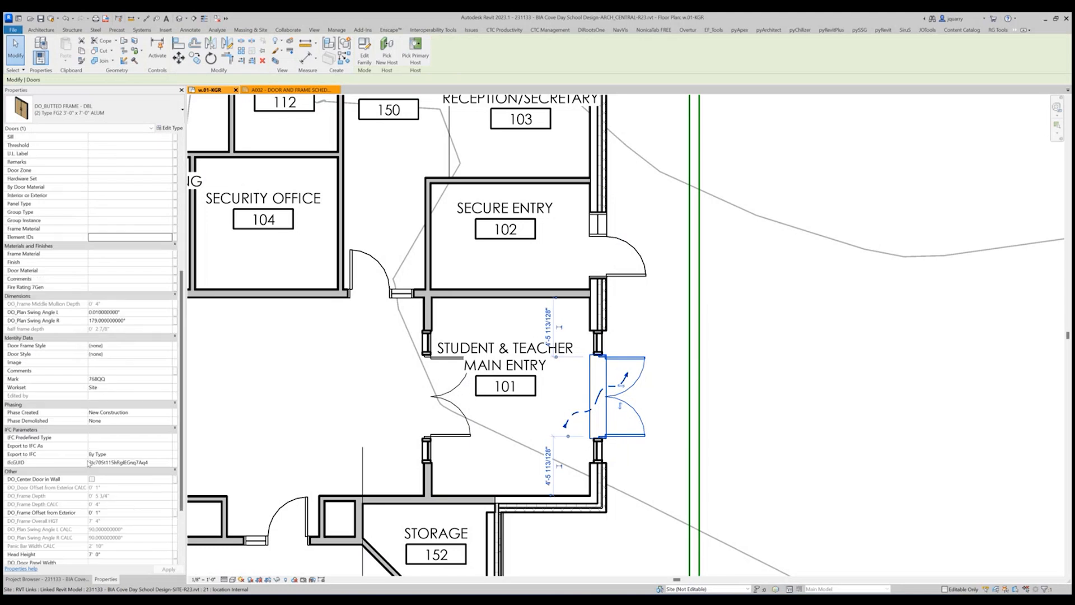
pyautogui.scroll(8, 82, 435)
# Delete the exterior curtain wall together with its double door at Student & Teacher Main Entry 101.
pyautogui.press('Escape')
pyautogui.click(643, 368)
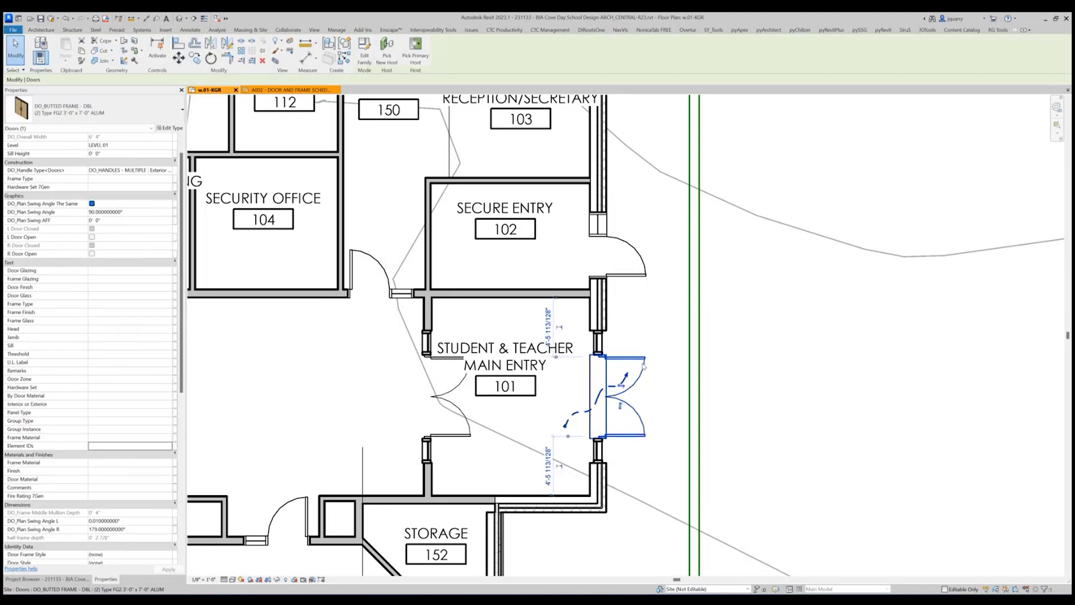
pyautogui.press('Escape')
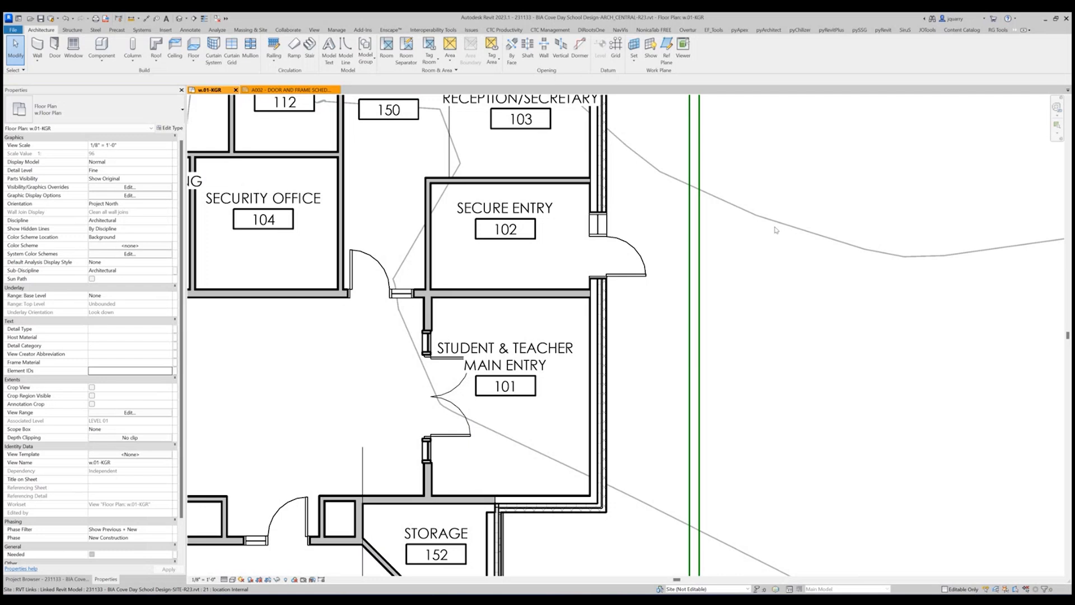
# Hide all annotation categories in the w.01-KGR floor plan through the visibility/graphics overrides.
pyautogui.click(778, 328)
pyautogui.press('v')
pyautogui.press('v')
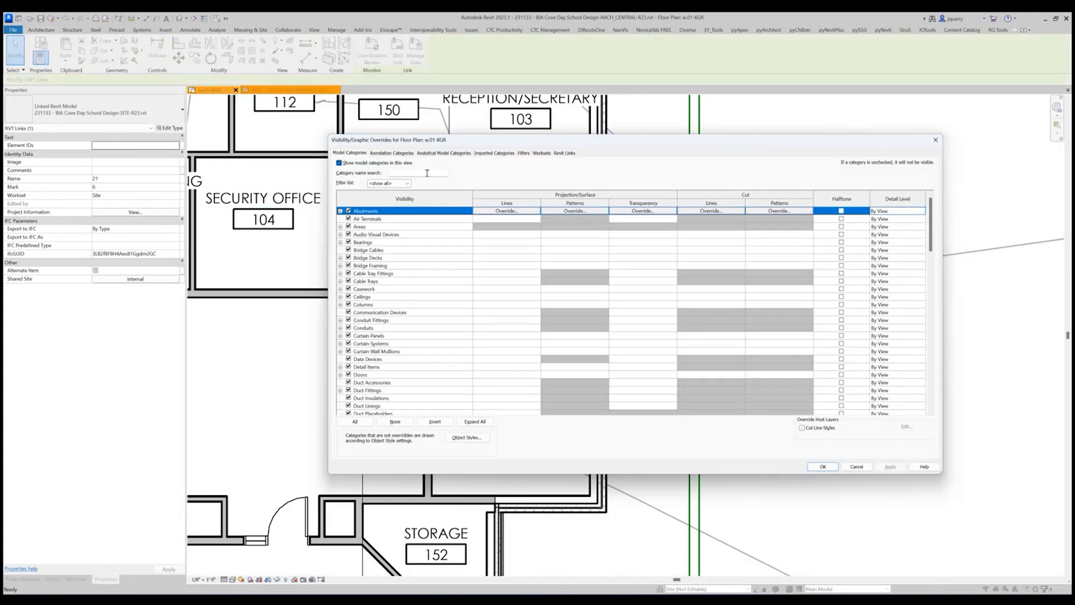
pyautogui.click(392, 153)
pyautogui.click(352, 163)
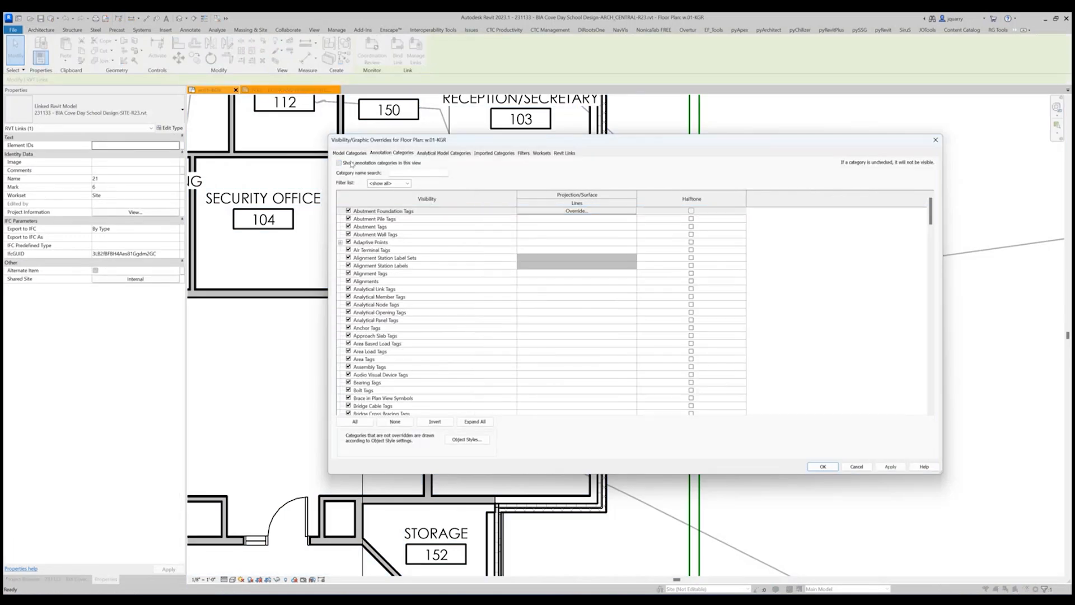
pyautogui.click(823, 466)
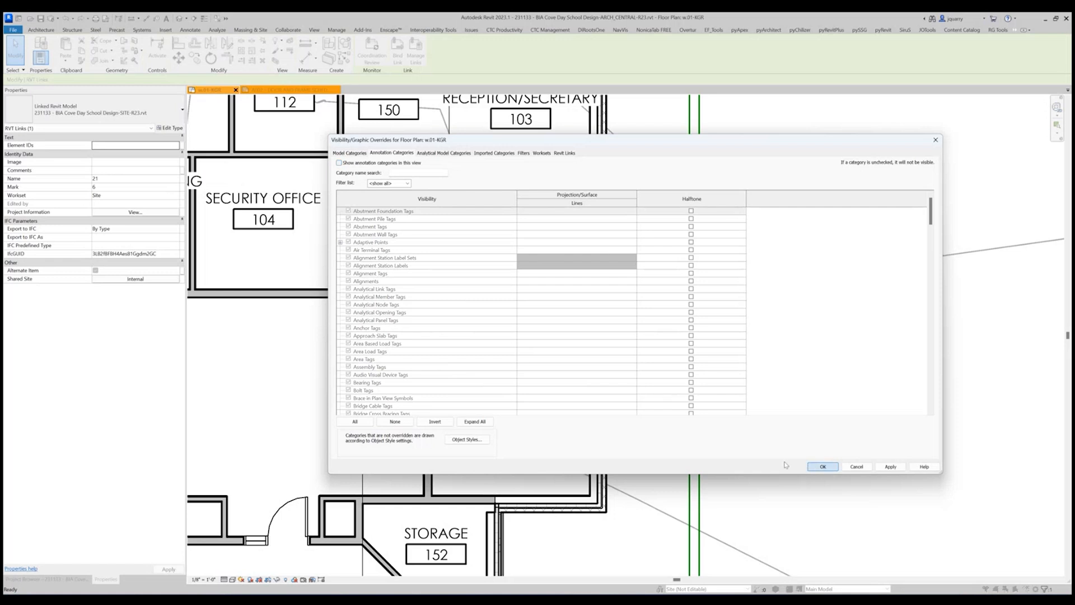
pyautogui.press('Escape')
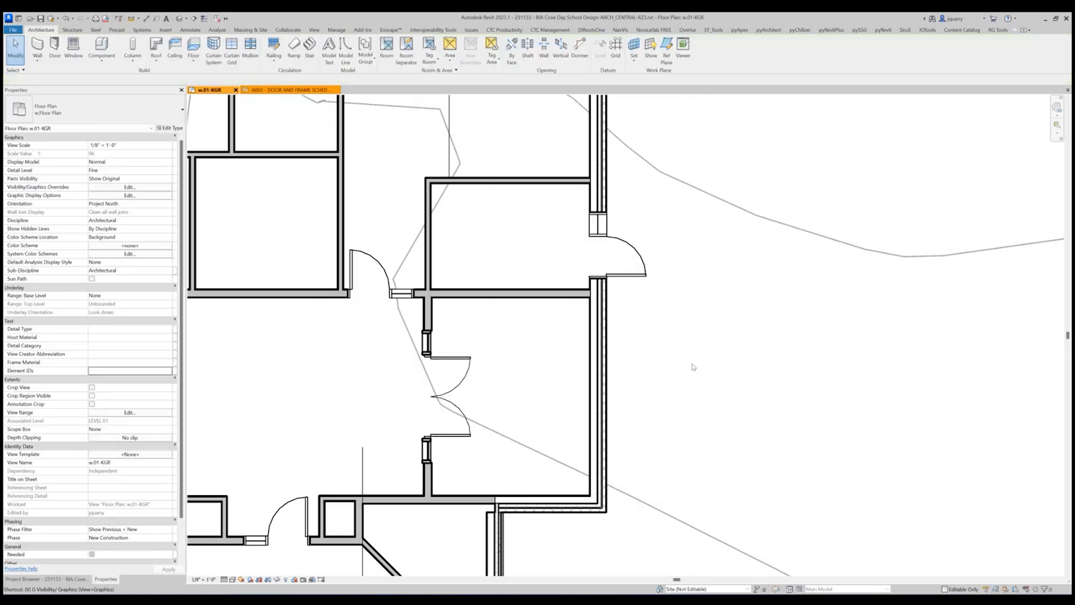
# Turn off the visibility of all five Revit links, including the SITE, MEP and structural models, in the w.01-KGR floor plan.
pyautogui.press('v')
pyautogui.press('v')
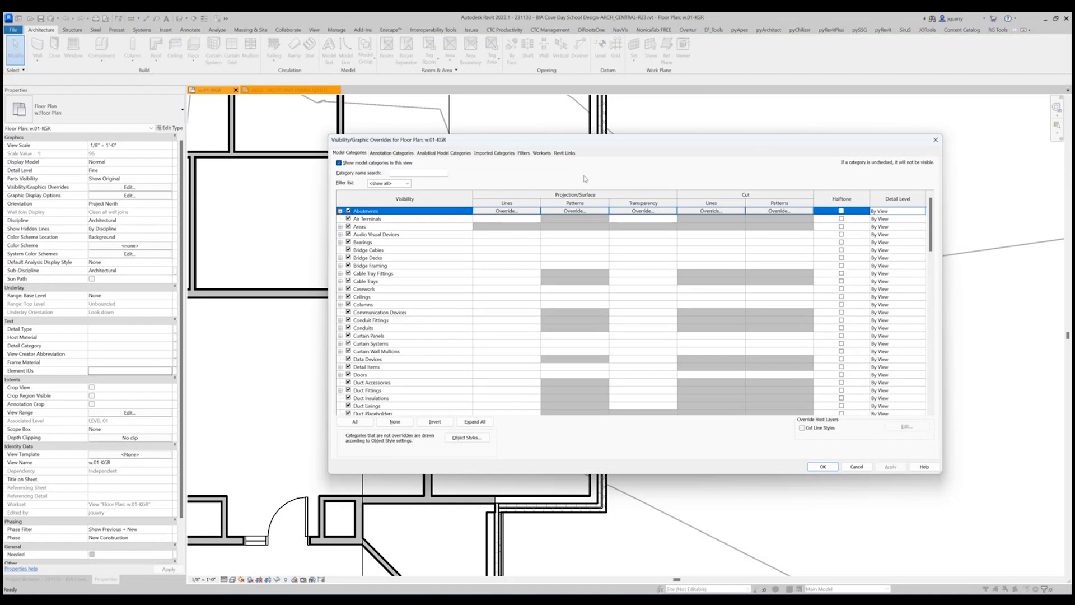
pyautogui.click(561, 153)
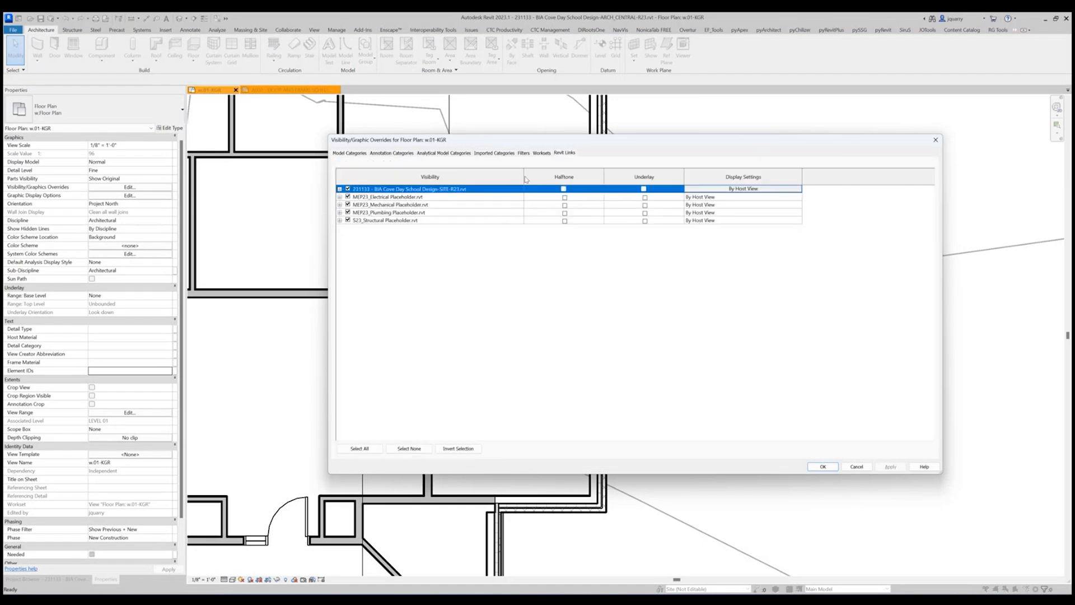
pyautogui.click(348, 220)
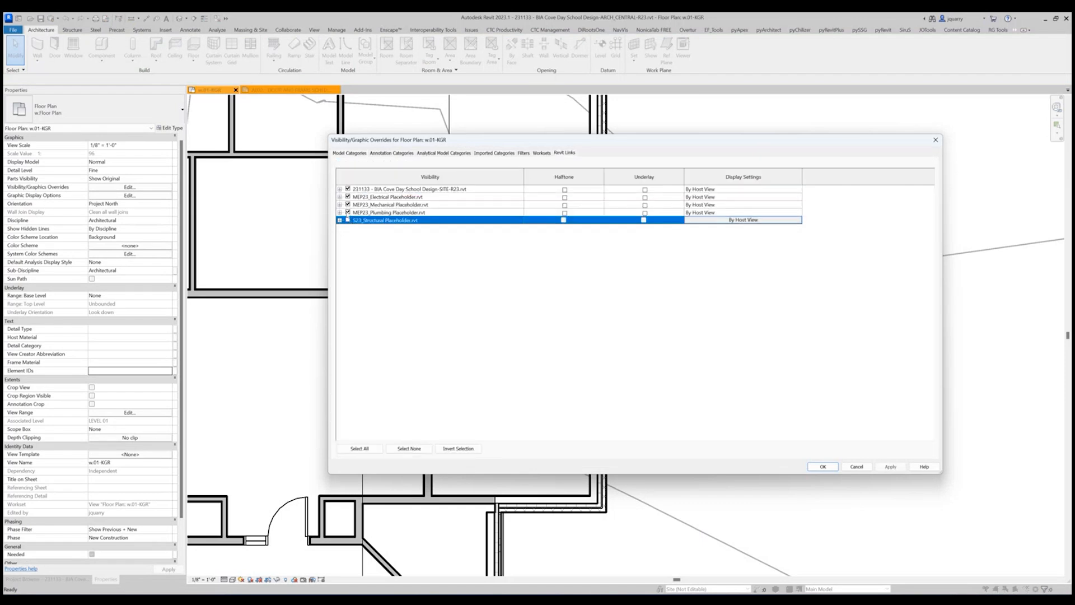
pyautogui.click(347, 212)
pyautogui.click(348, 204)
pyautogui.click(348, 197)
pyautogui.click(347, 189)
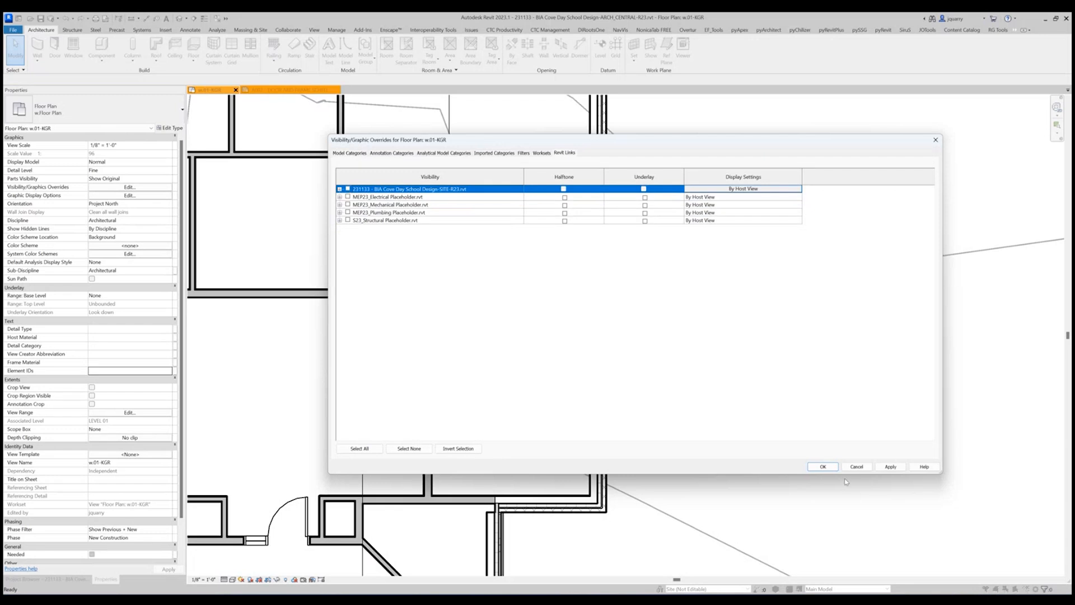
pyautogui.click(823, 467)
# Close sheet A002 and open the default 3D view of the project.
pyautogui.scroll(-2, 747, 355)
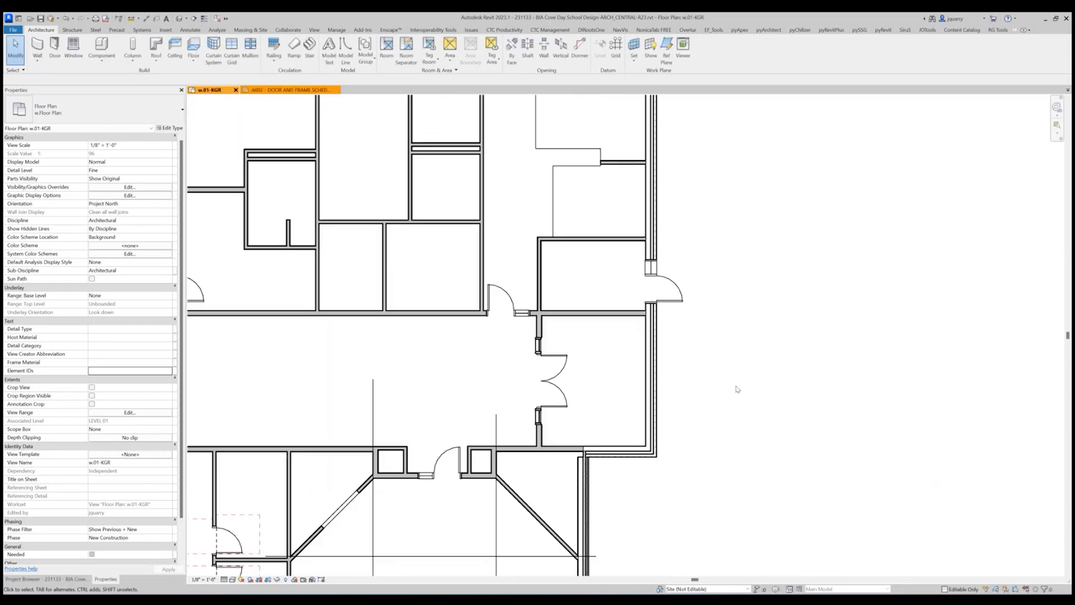
pyautogui.click(335, 90)
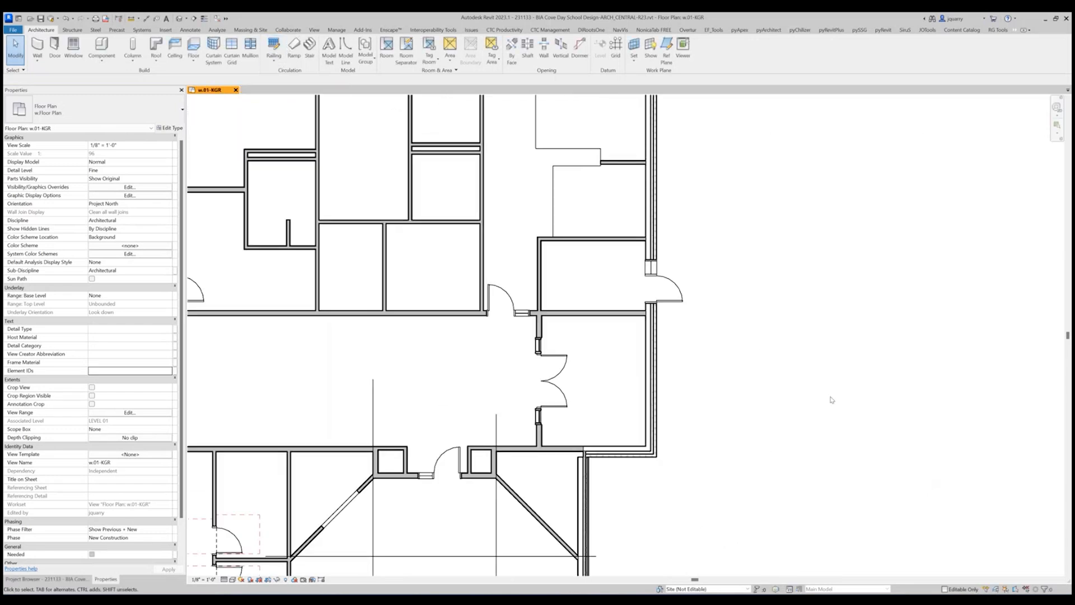
pyautogui.scroll(-1, 595, 372)
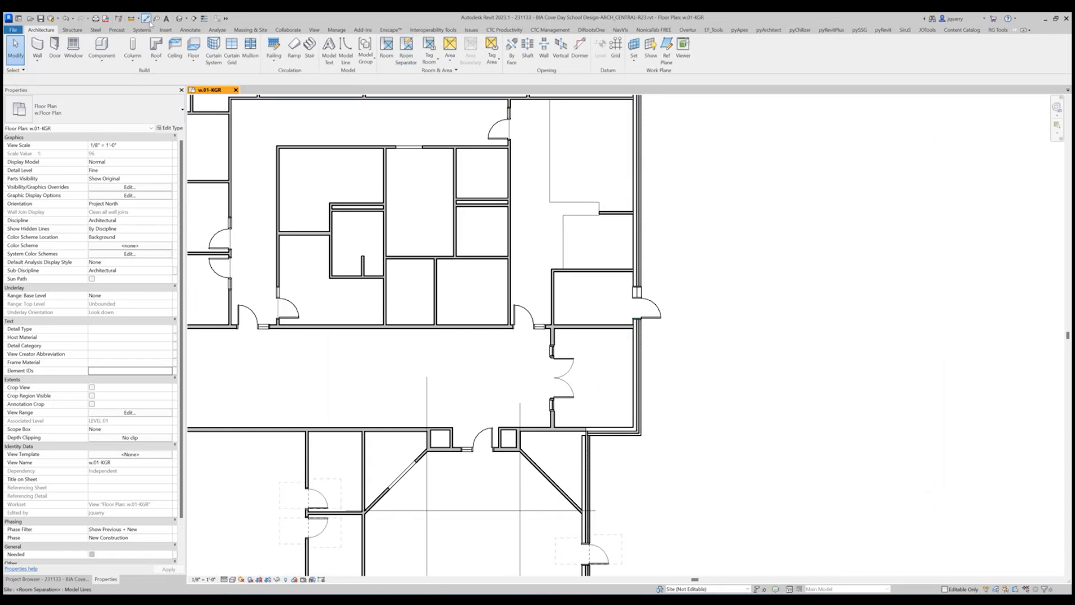
pyautogui.click(179, 18)
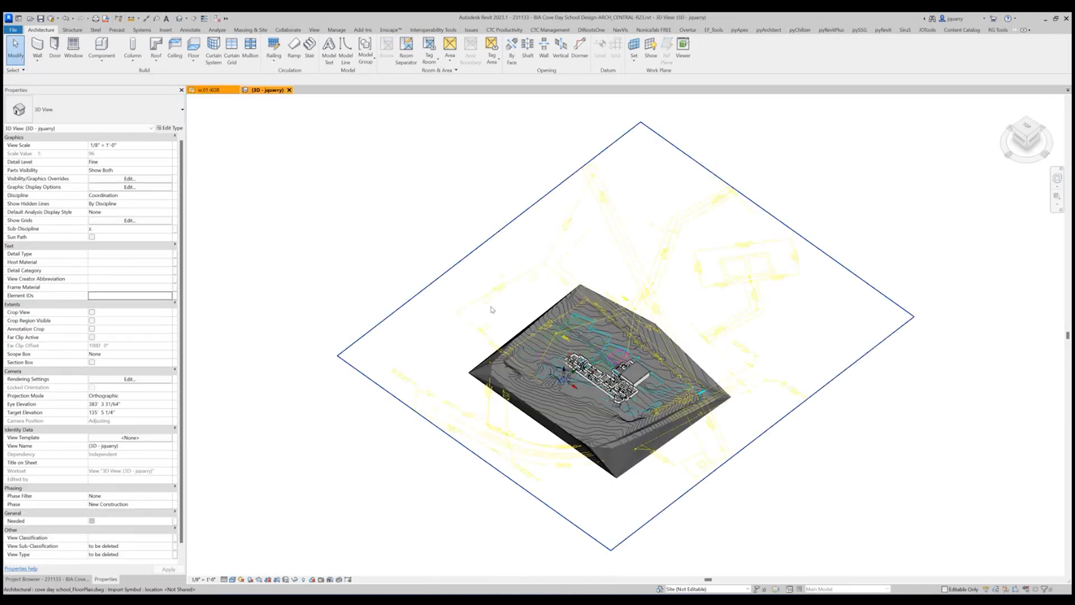
# Hide the imported cove day school_FloorPlan.dwg and Imports in Families in the 3D view's visibility overrides.
pyautogui.press('v')
pyautogui.press('g')
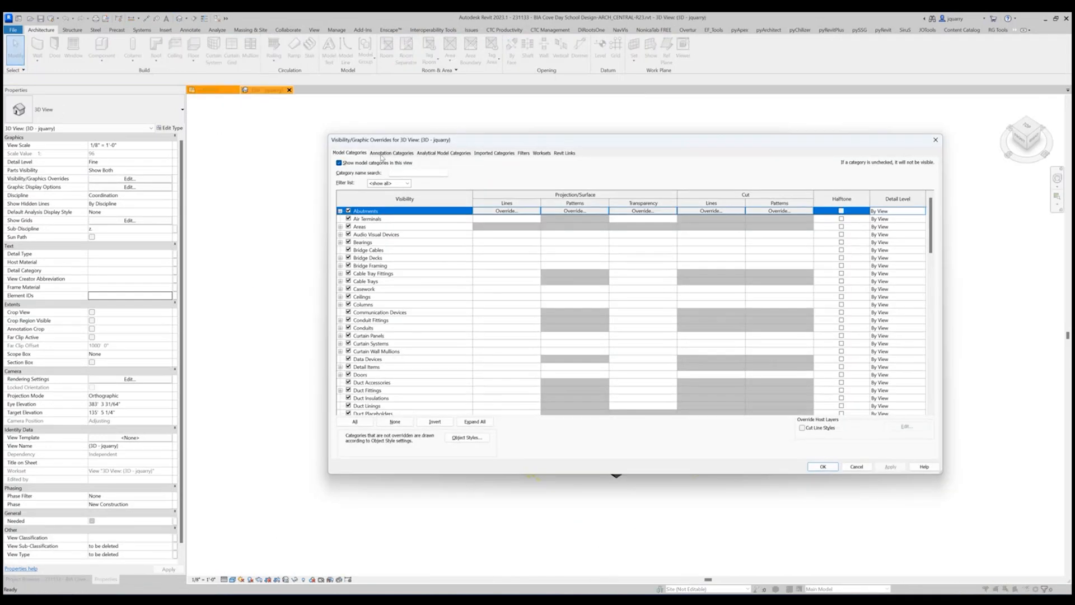
pyautogui.click(382, 154)
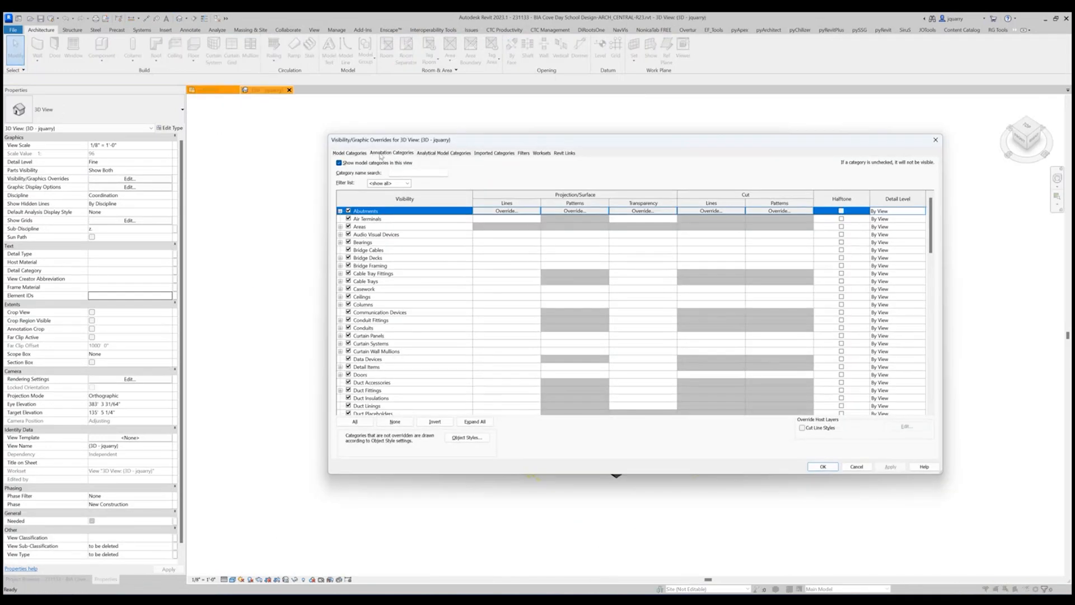
pyautogui.click(438, 155)
pyautogui.click(486, 155)
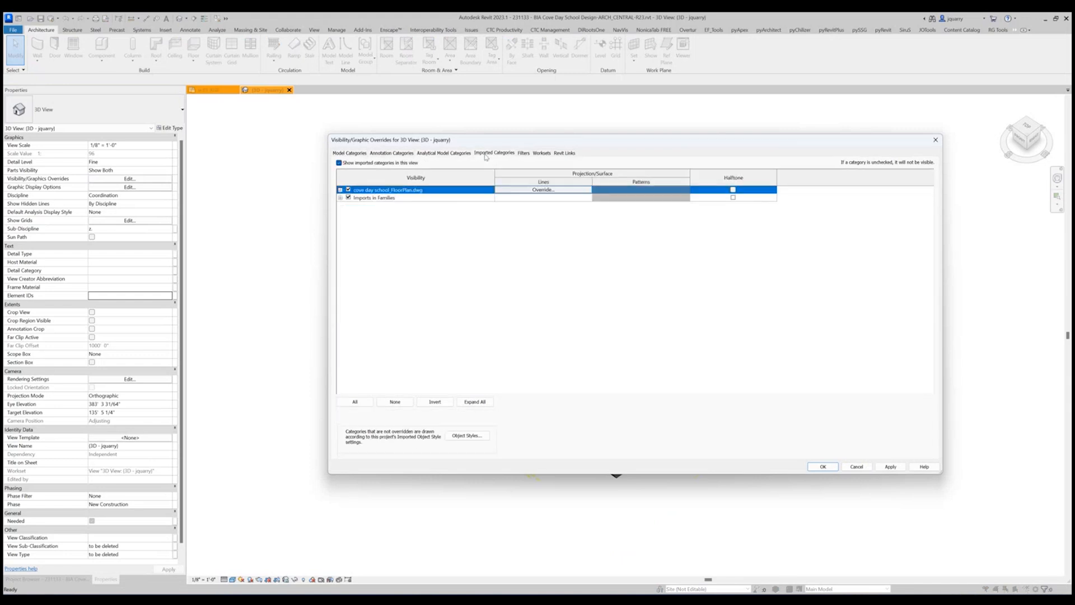
pyautogui.click(347, 199)
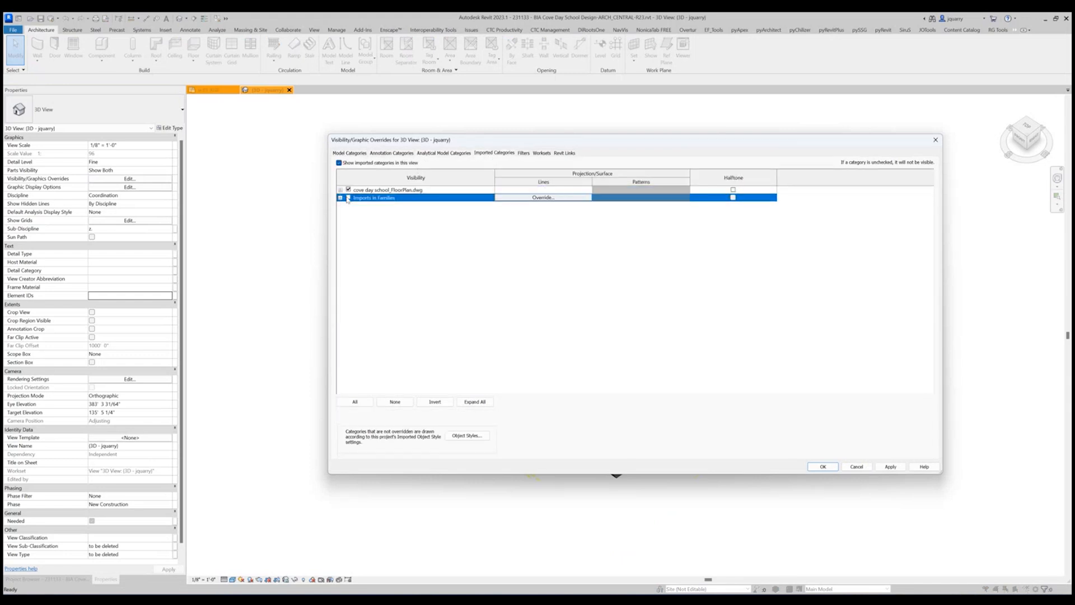
pyautogui.click(348, 190)
# Remove the four A - Existing filters (1HR, 2HR, 3HR and SMOKE) from the default 3D view's visibility overrides.
pyautogui.click(520, 156)
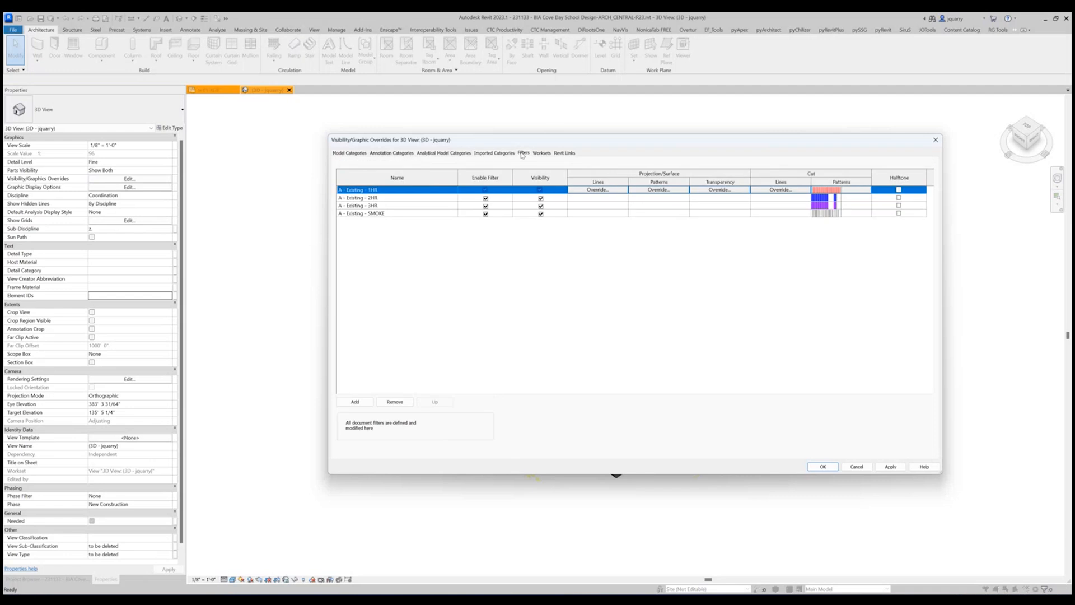
pyautogui.keyDown('shift'); pyautogui.click(376, 212); pyautogui.keyUp('shift')
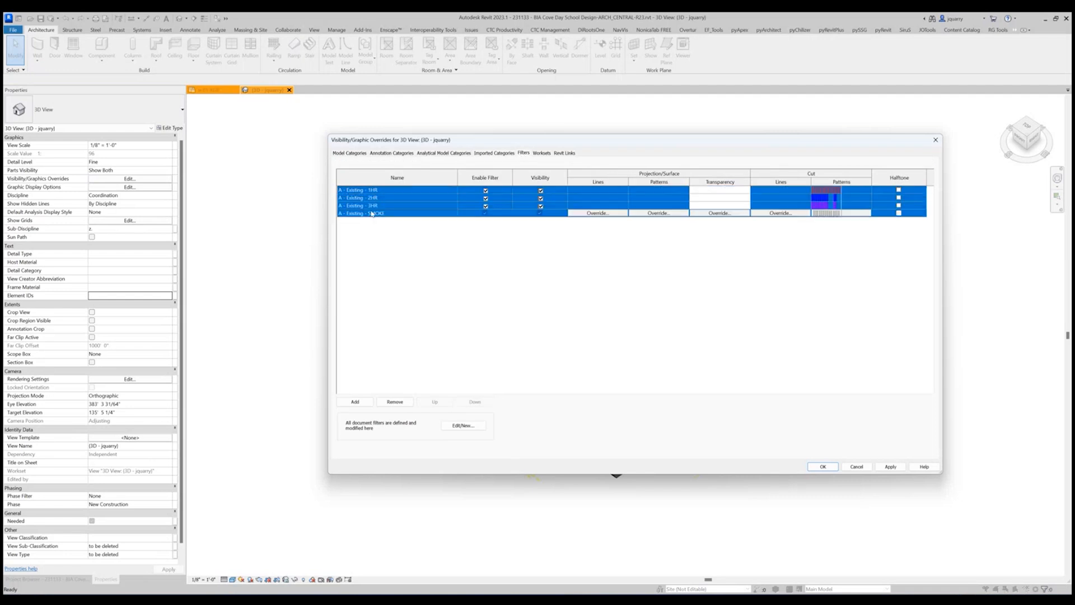
pyautogui.click(395, 403)
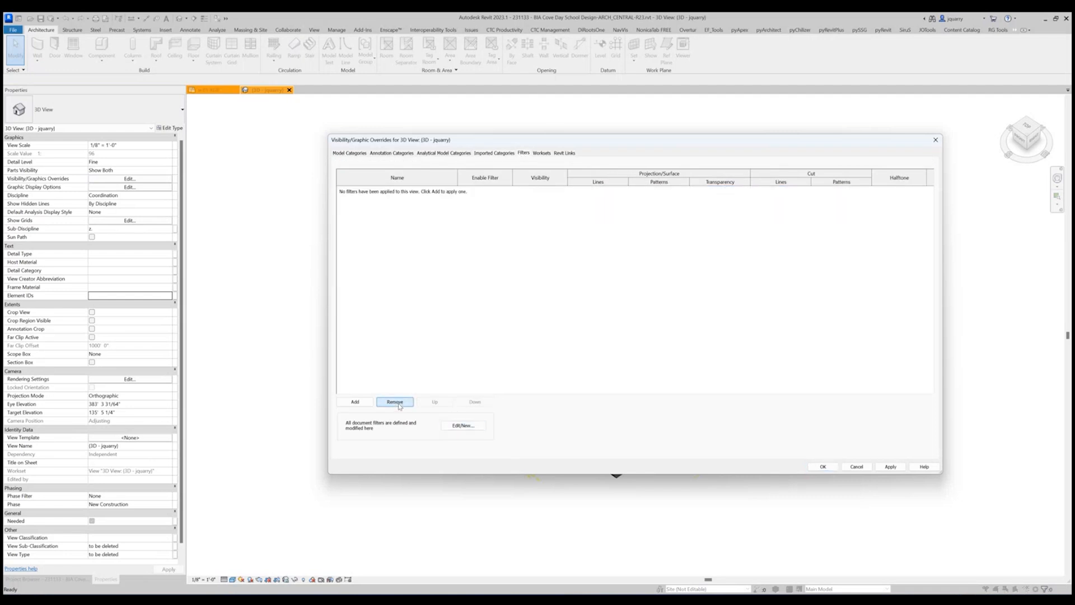
pyautogui.click(541, 153)
pyautogui.click(567, 153)
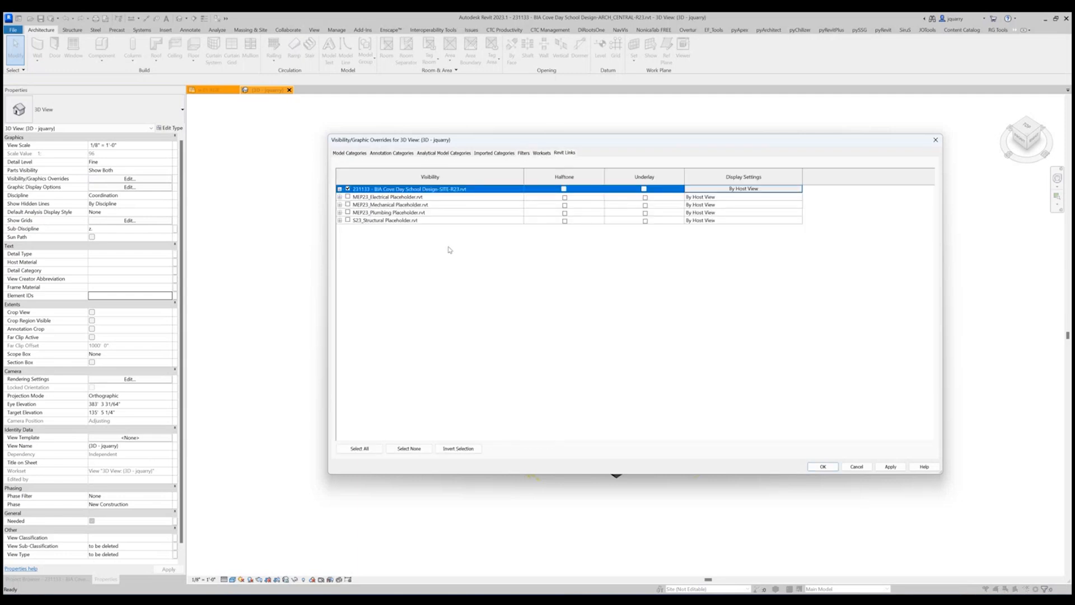
pyautogui.click(821, 467)
# Examine the exterior wall and its door beside the angled-wall room at the building corner in the 3D view.
pyautogui.scroll(5, 618, 400)
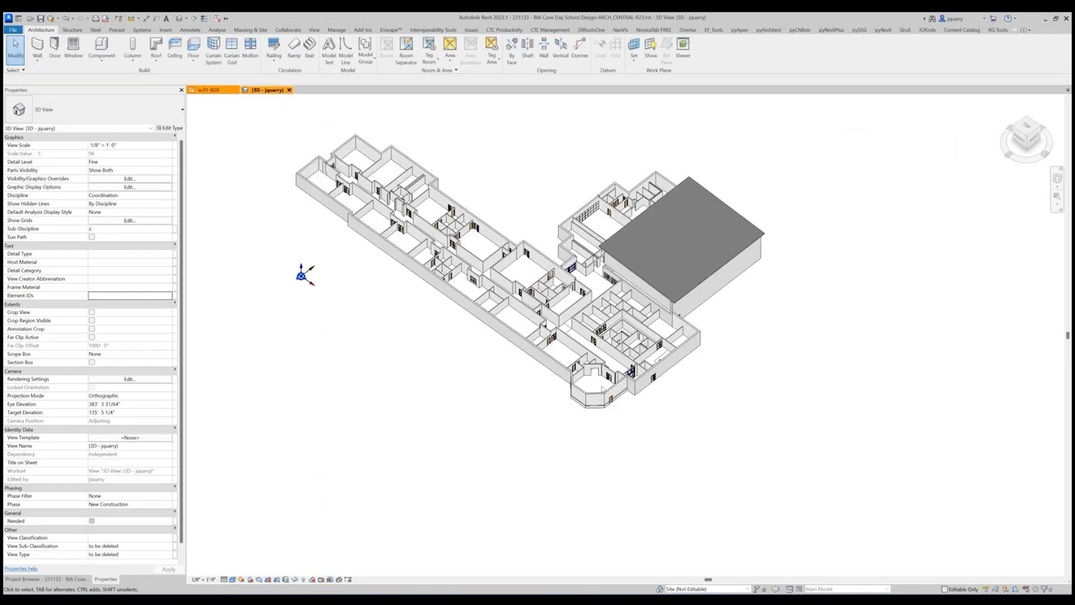
pyautogui.click(621, 416)
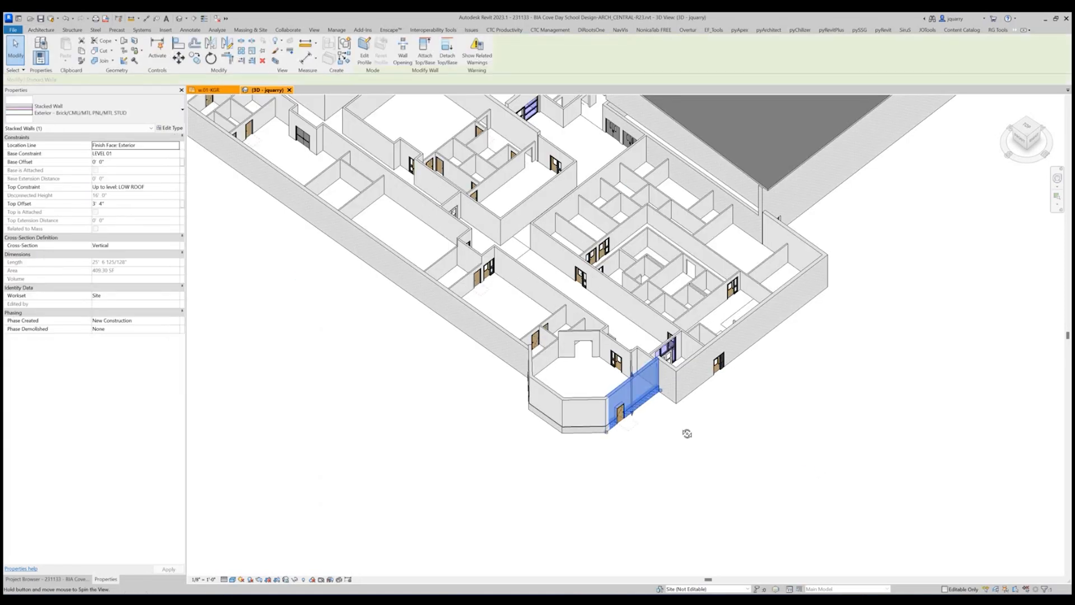
pyautogui.keyDown('shift'); pyautogui.moveTo(686, 434); pyautogui.dragTo(622, 423, button='middle'); pyautogui.keyUp('shift')
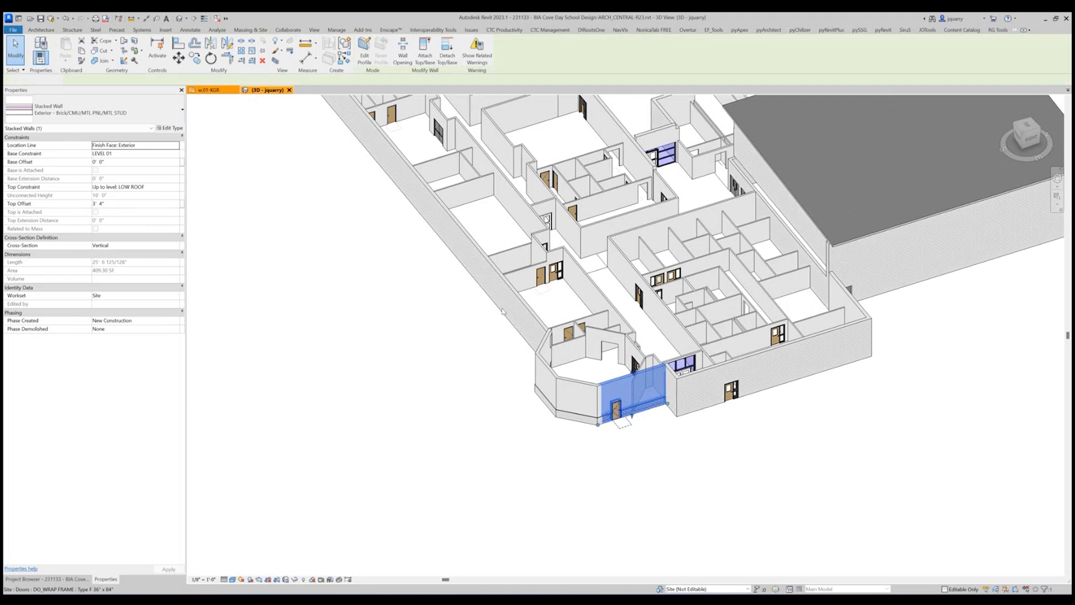
pyautogui.click(617, 411)
# Return to the w.01-KGR floor plan and create an automatic section box in the JMQ 3D view around the entry vestibule.
pyautogui.hotkey('ctrl', 'Tab')
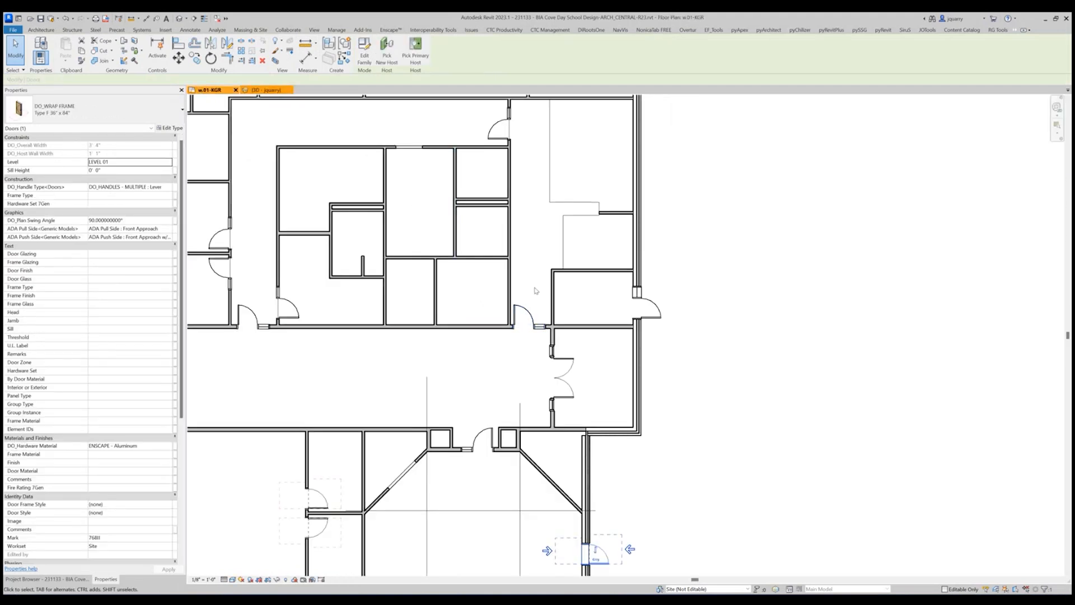
pyautogui.moveTo(534, 287); pyautogui.dragTo(718, 473)
pyautogui.press('q')
pyautogui.press('q')
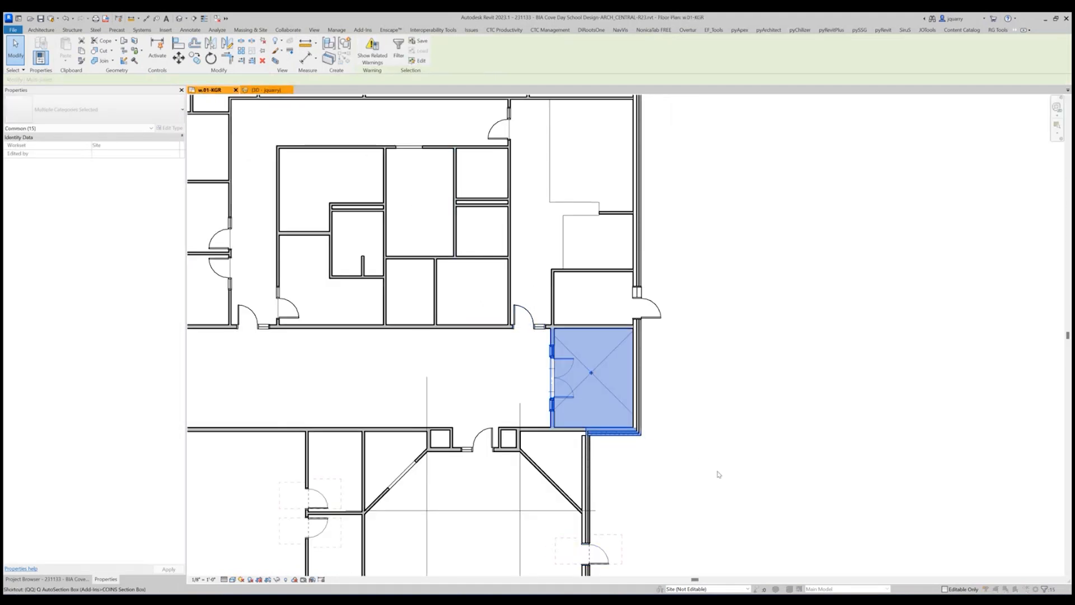
pyautogui.click(444, 360)
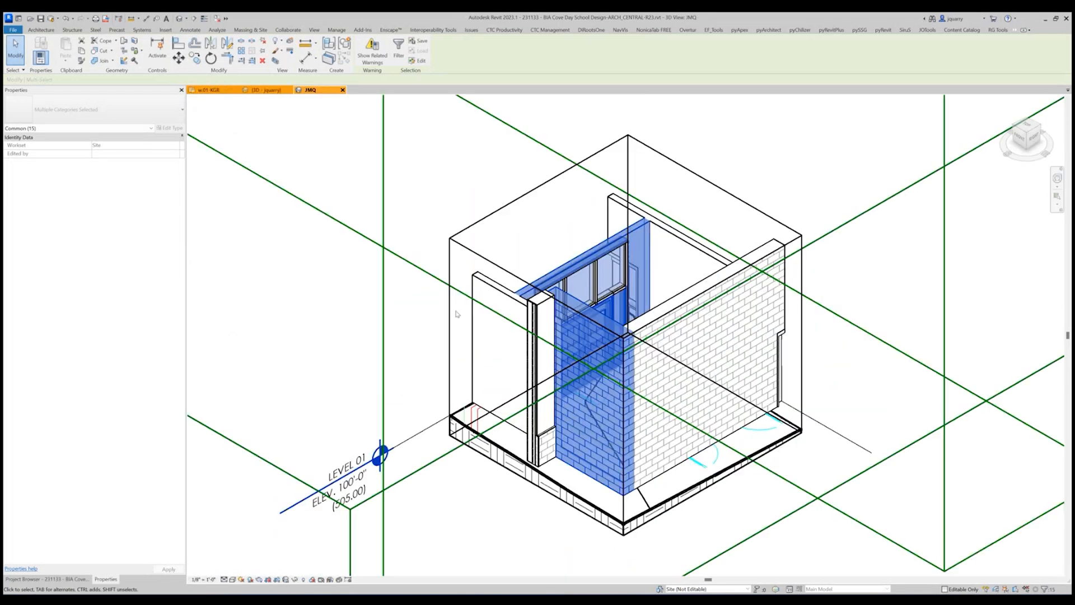
# Hide all annotation categories and the imported cove day school_FloorPlan.dwg in the JMQ 3D view's visibility overrides.
pyautogui.press('v')
pyautogui.press('v')
pyautogui.click(390, 153)
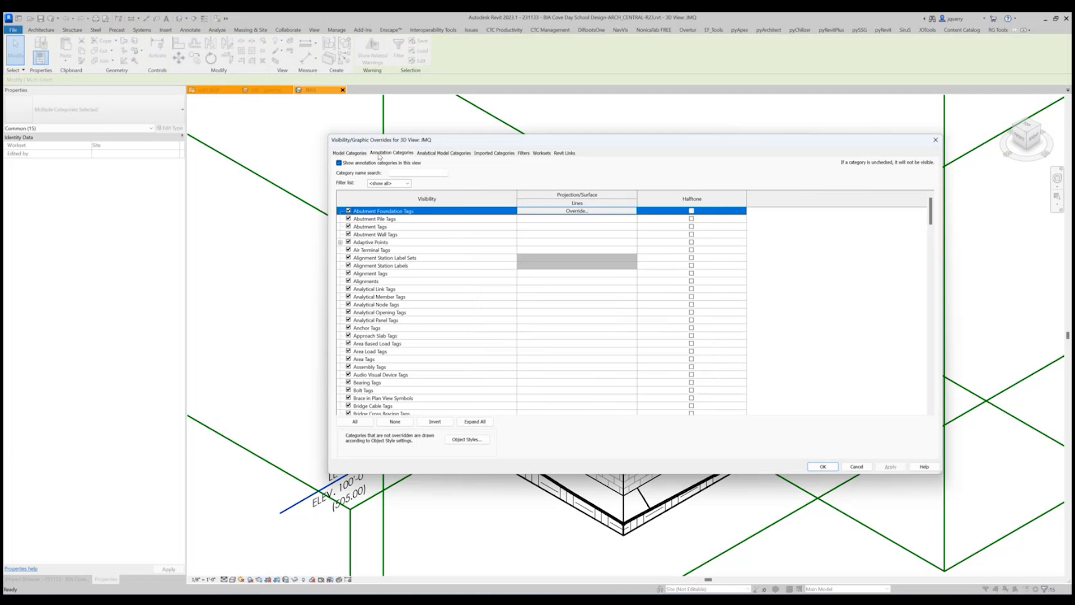
pyautogui.click(380, 163)
pyautogui.click(449, 152)
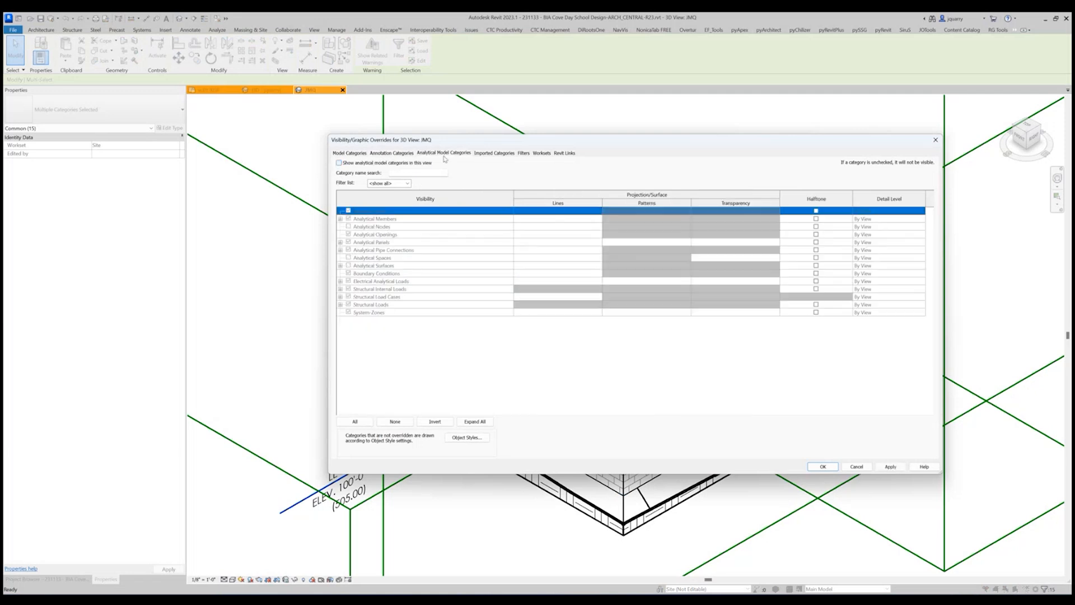
pyautogui.click(487, 154)
pyautogui.click(349, 190)
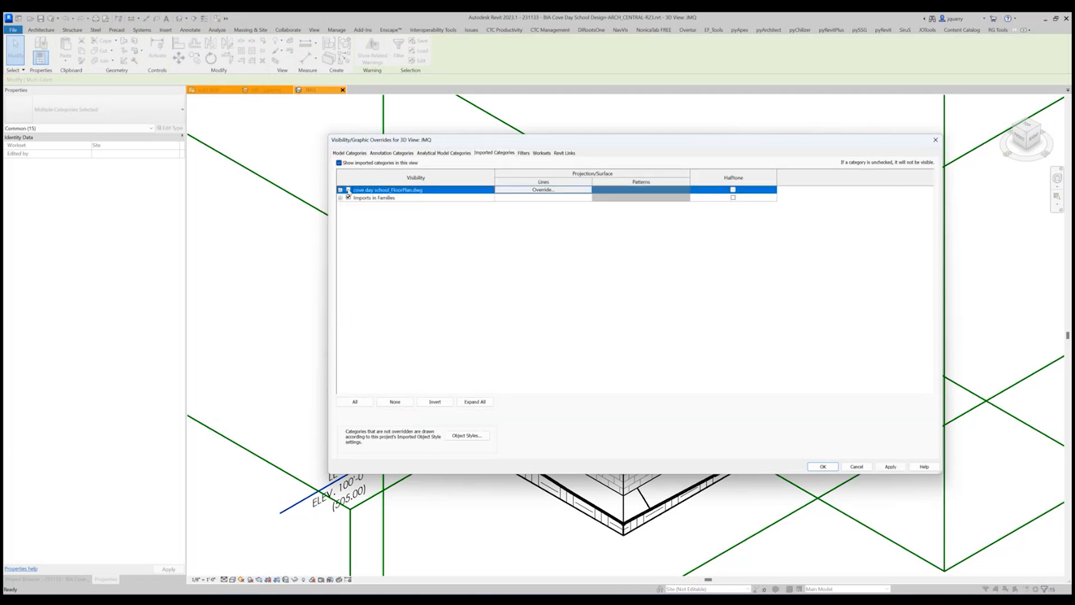
pyautogui.click(823, 466)
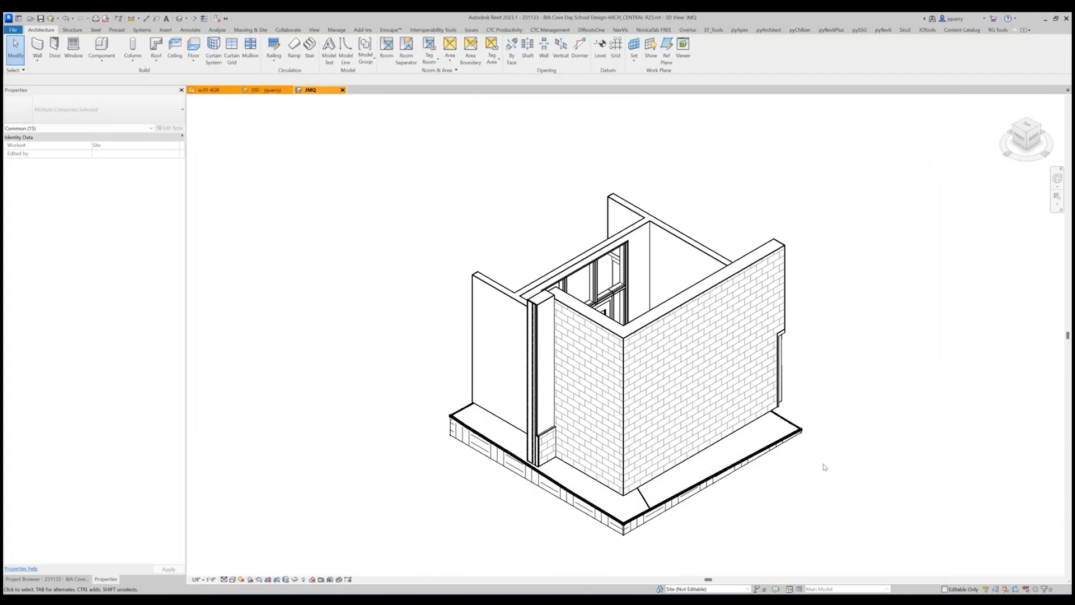
# Set the JMQ 3D view to Fine detail level and the Consistent Colors visual style.
pyautogui.click(232, 579)
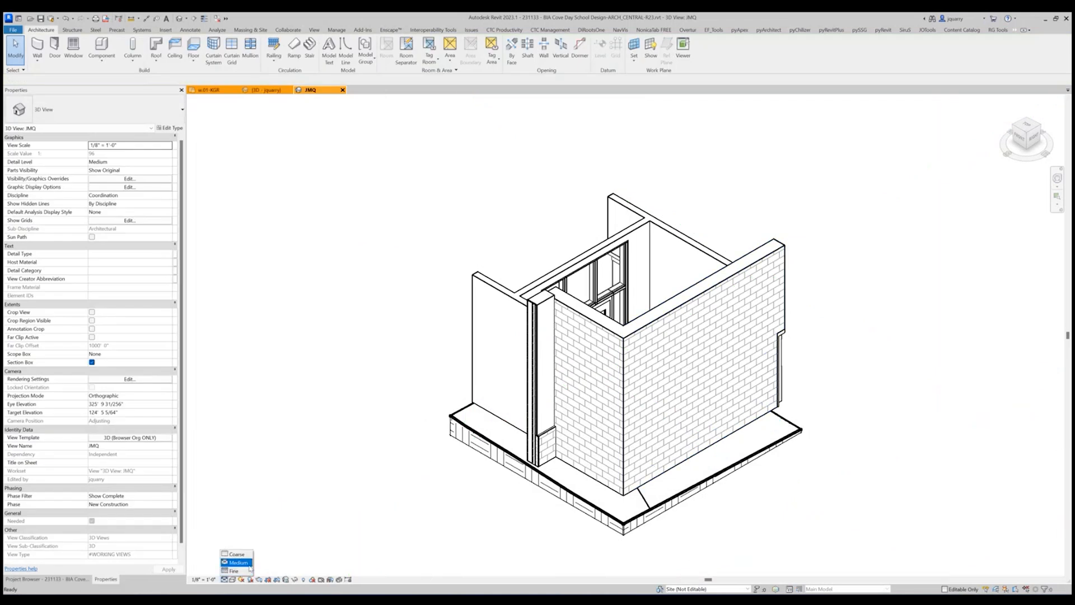
pyautogui.click(236, 571)
pyautogui.click(240, 579)
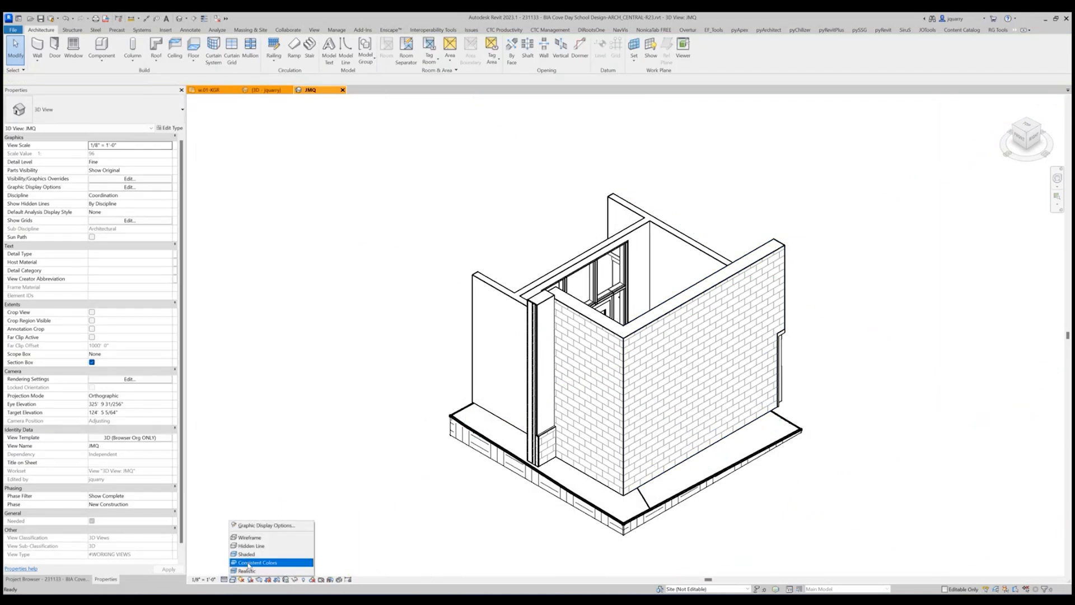
pyautogui.click(249, 562)
pyautogui.scroll(-3, 705, 397)
pyautogui.keyDown('shift'); pyautogui.moveTo(805, 434); pyautogui.dragTo(442, 180, button='middle'); pyautogui.keyUp('shift')
# Close the default 3D view and tile the w.01-KGR floor plan beside the JMQ 3D view.
pyautogui.click(274, 91)
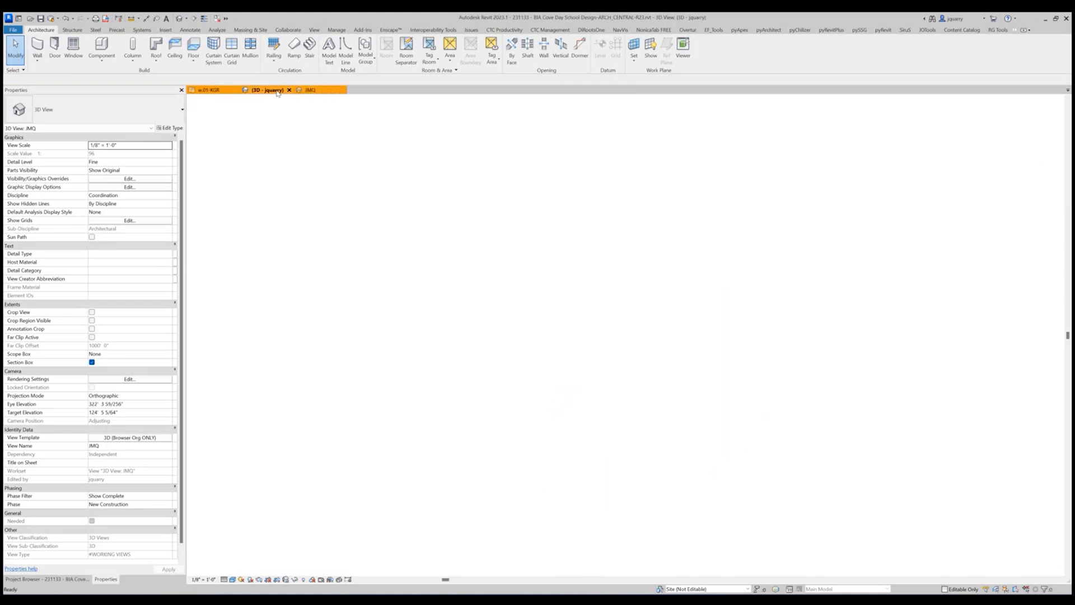
pyautogui.click(290, 90)
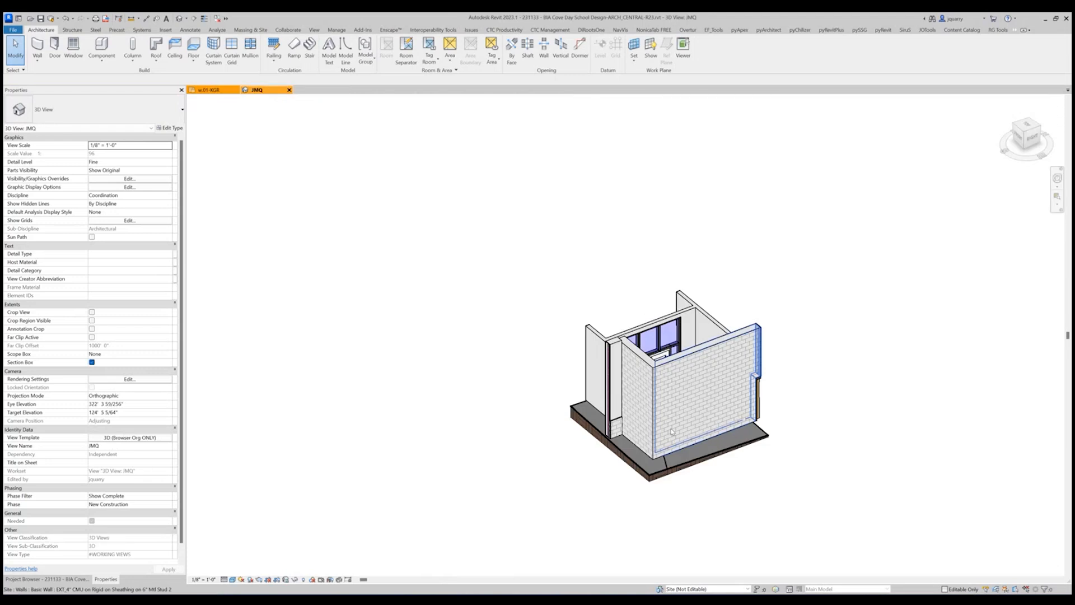
pyautogui.click(213, 91)
pyautogui.press('w')
pyautogui.press('t')
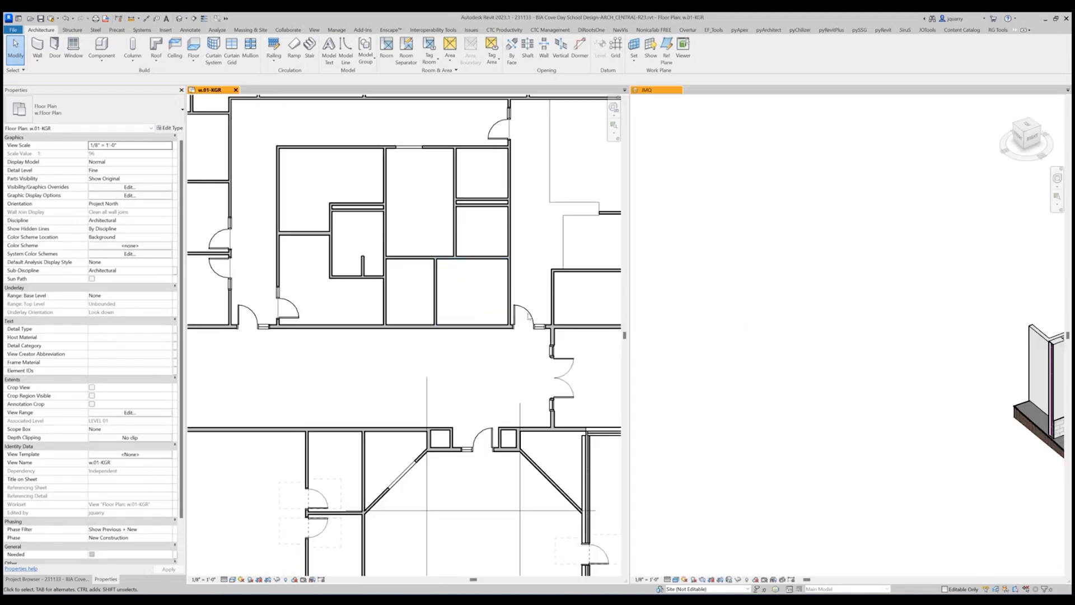
pyautogui.scroll(-5, 774, 381)
pyautogui.scroll(6, 928, 391)
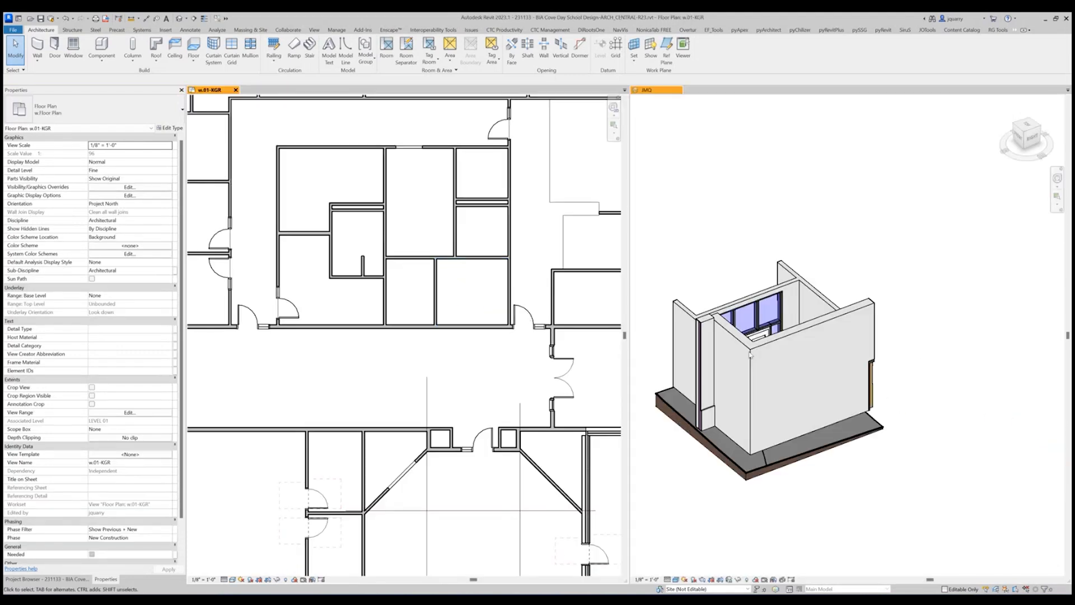
# Synchronize the model with the central file.
pyautogui.scroll(-3, 317, 369)
pyautogui.scroll(5, 489, 365)
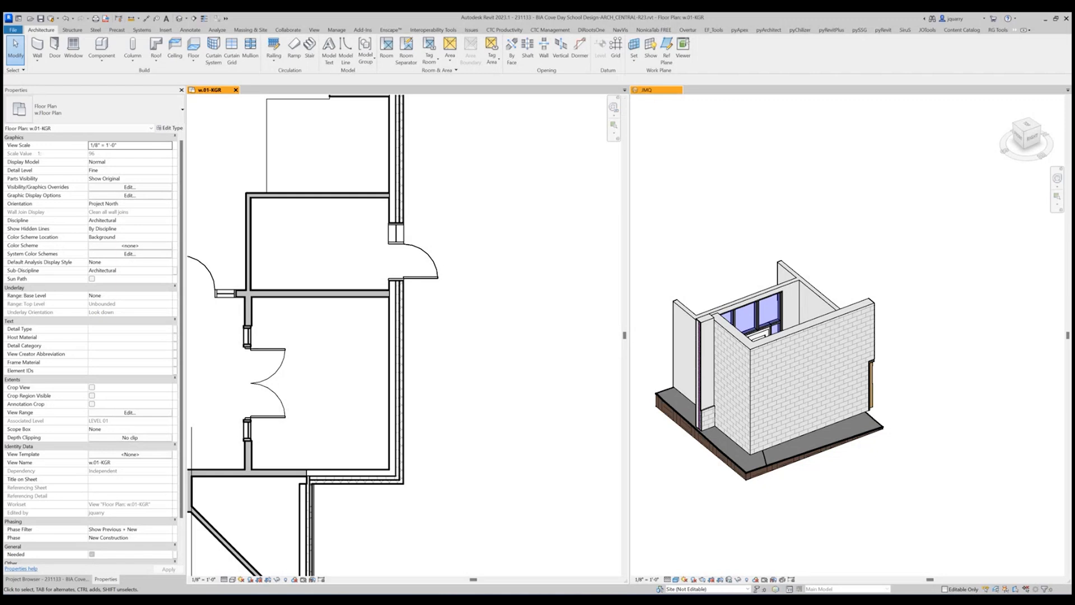
pyautogui.click(51, 19)
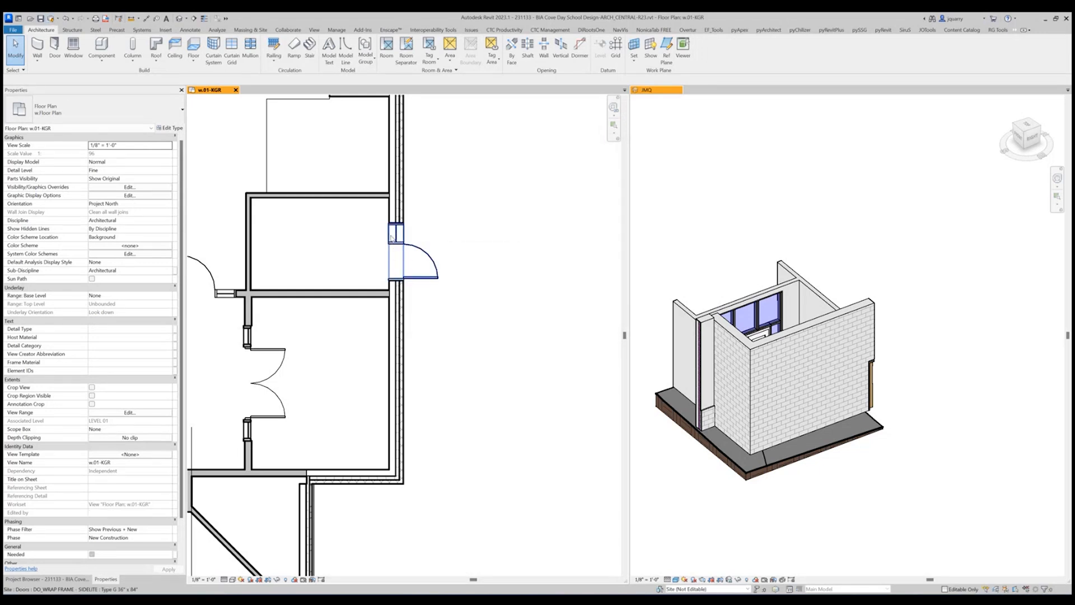
# Change the exterior sidelite door in the room above the vestibule to DO_BUTTED FRAME - SIDELITE, Type F 36" x 84".
pyautogui.click(390, 237)
pyautogui.click(115, 117)
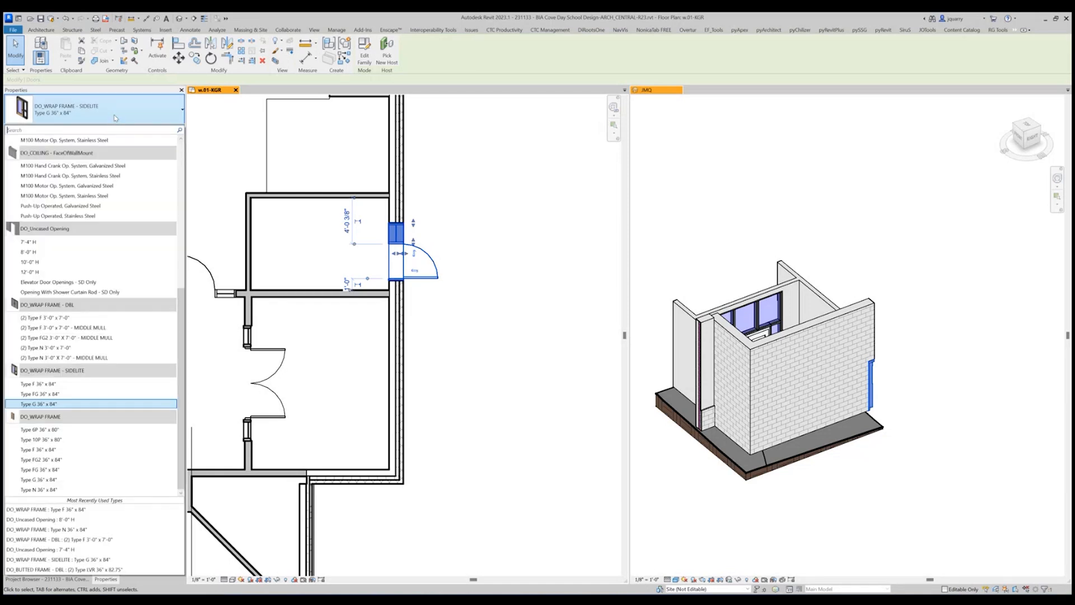
pyautogui.scroll(5, 102, 240)
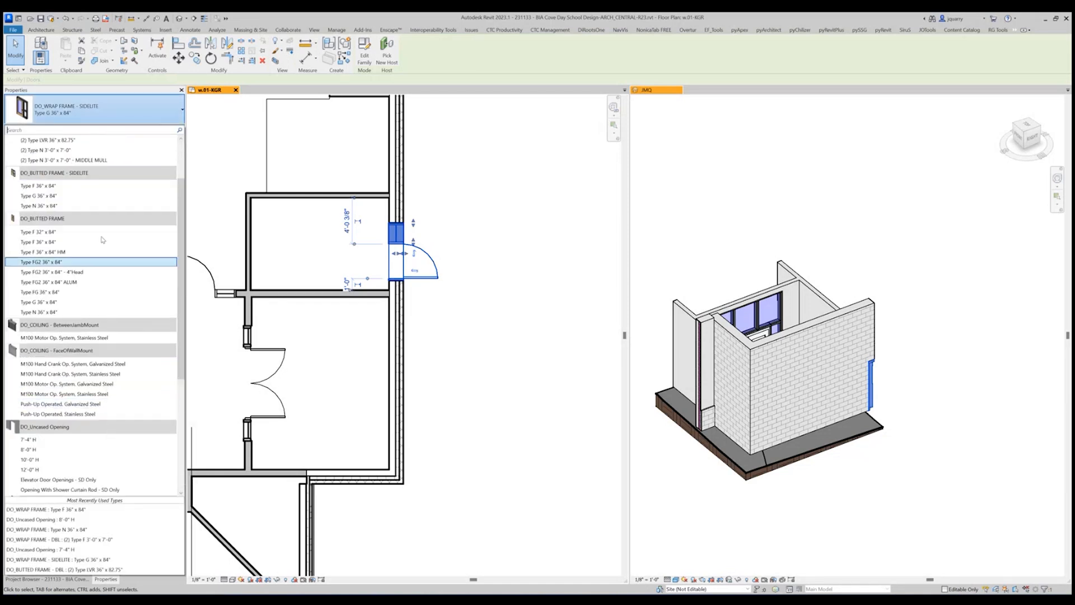
pyautogui.click(84, 186)
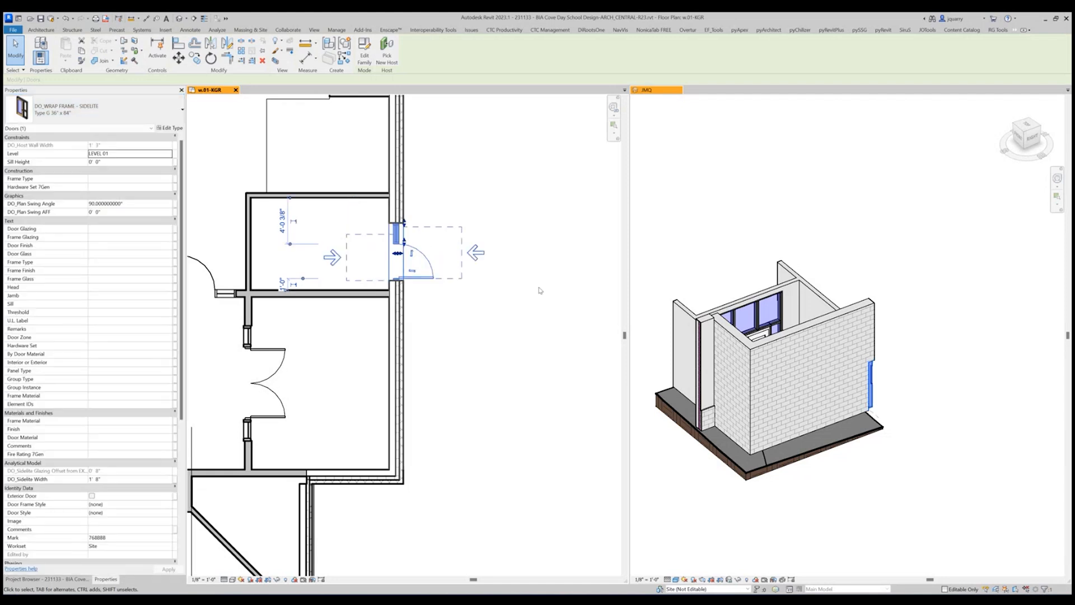
pyautogui.click(478, 345)
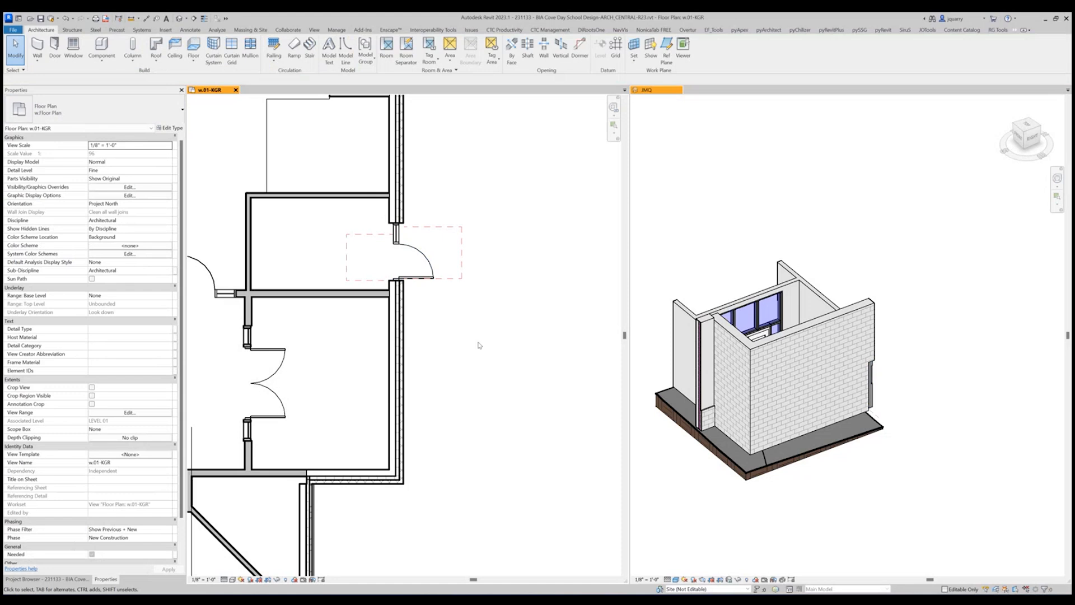
# Turn off the Generic Models subcategories ADA 5' Circle, ADA Boundry, ADA Shower Clearances and ADA T Shaped Turnaround in the w.01-KGR visibility overrides.
pyautogui.press('v')
pyautogui.press('g')
pyautogui.scroll(-5, 359, 318)
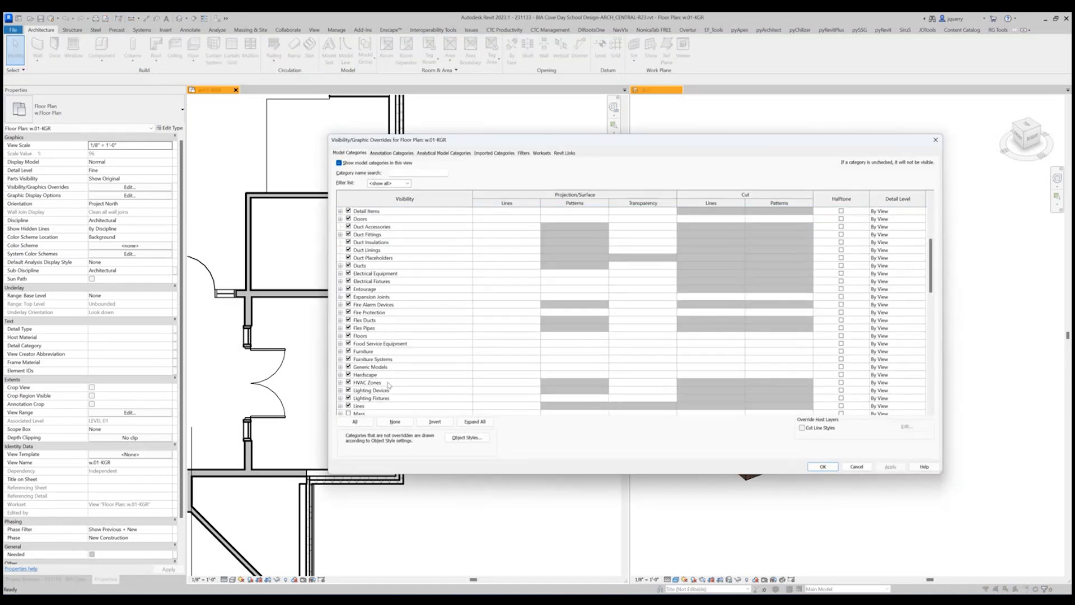
pyautogui.click(340, 367)
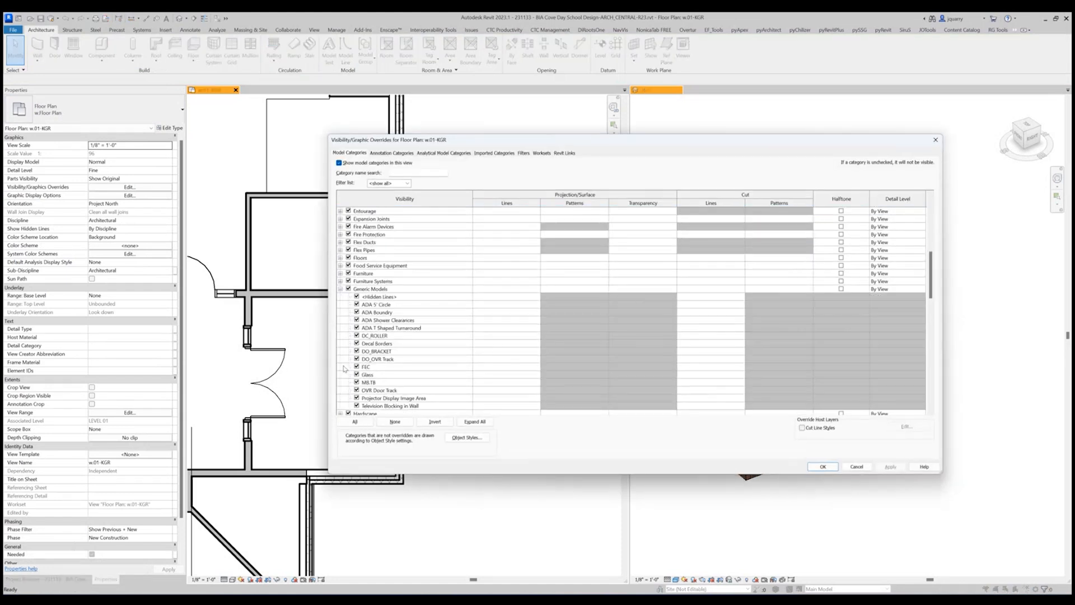
pyautogui.click(357, 304)
pyautogui.click(356, 319)
pyautogui.click(356, 311)
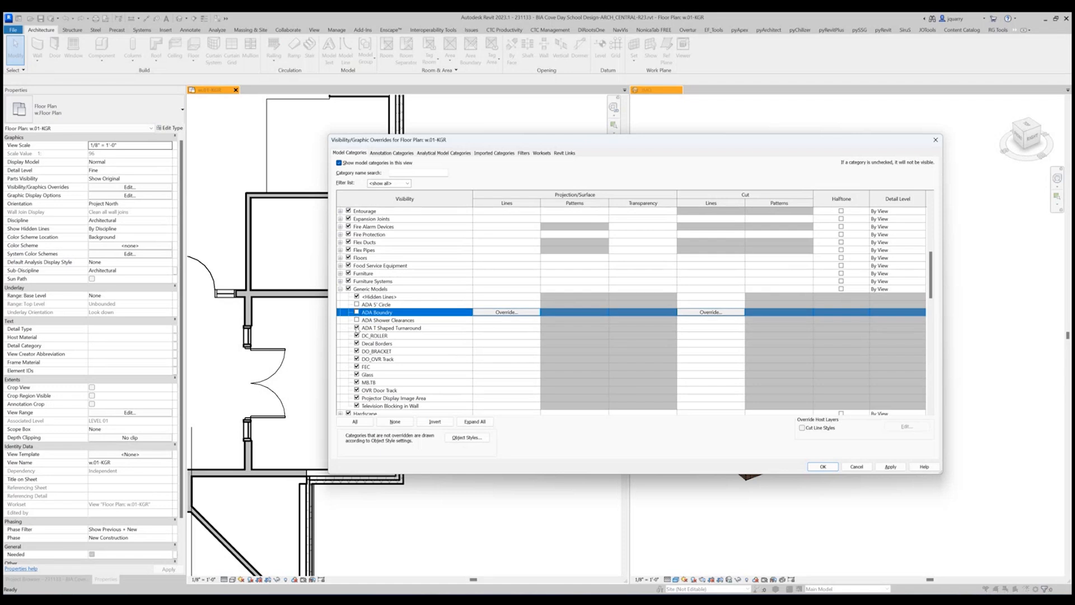
pyautogui.click(356, 328)
# Turn off the Doors subcategories Door Swing - Elevation and Swing - Elevation in the w.01-KGR floor plan and apply the visibility overrides.
pyautogui.scroll(7, 357, 235)
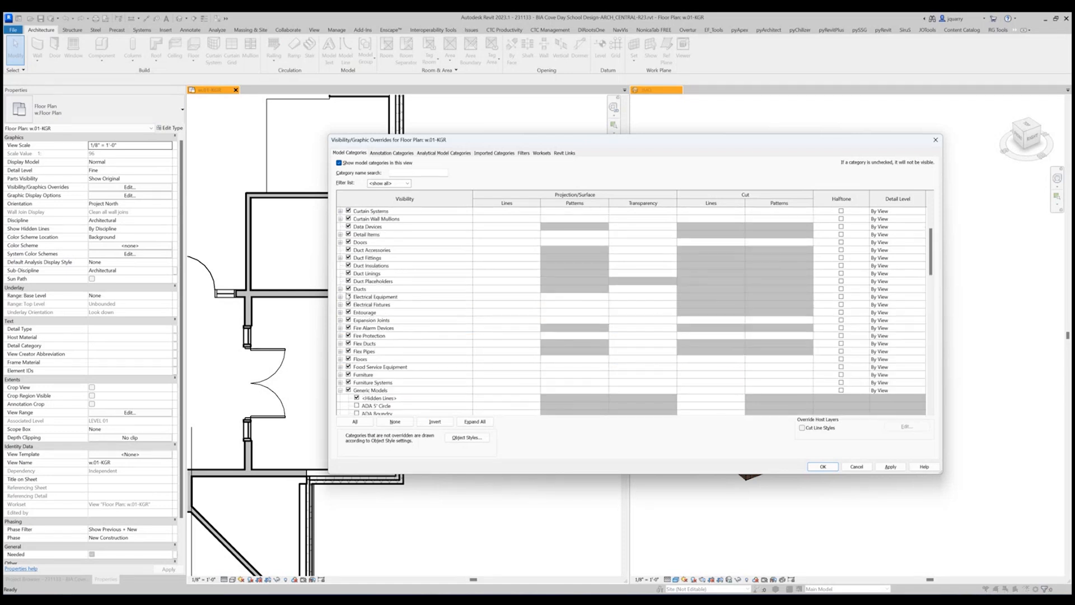
pyautogui.click(340, 311)
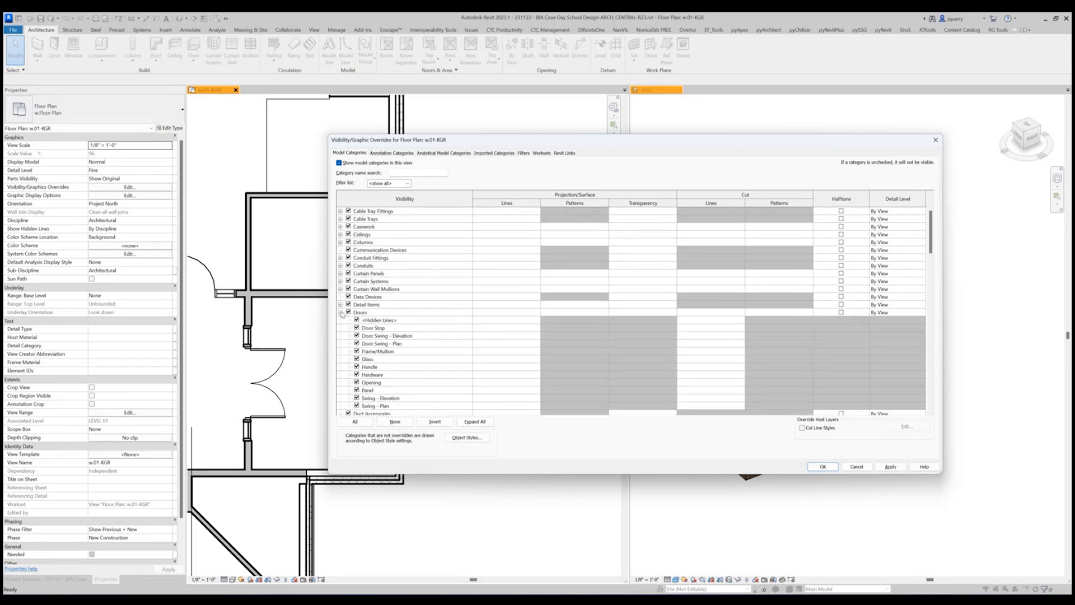
pyautogui.click(357, 335)
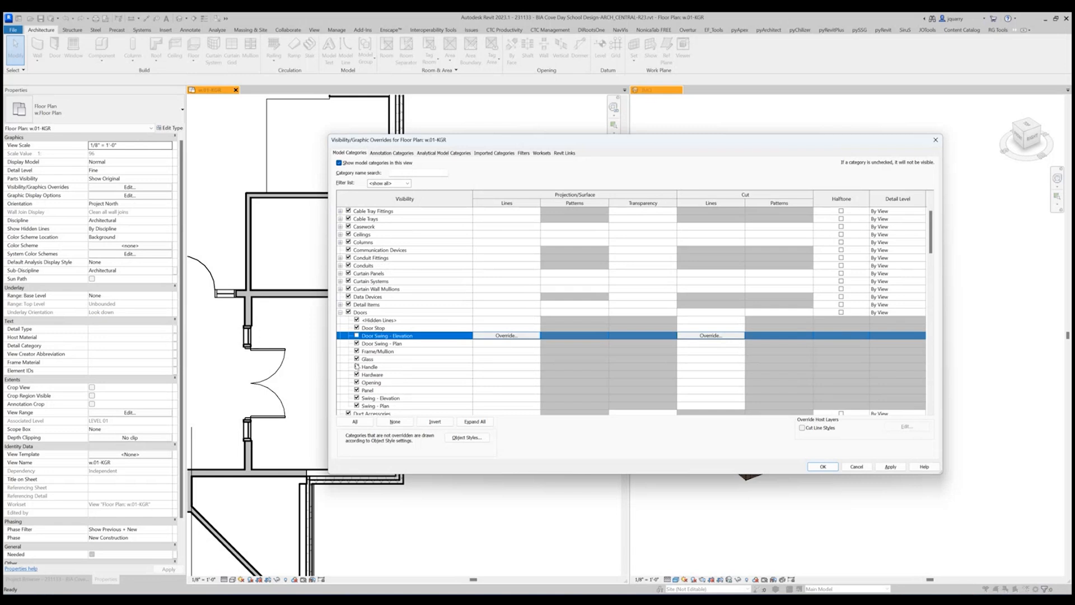
pyautogui.click(357, 398)
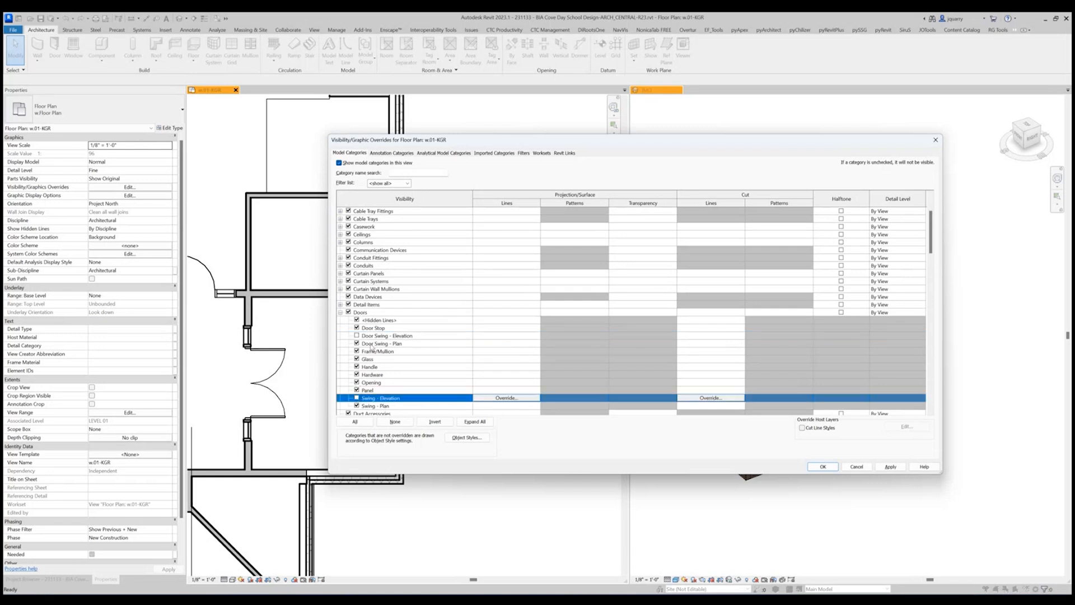
pyautogui.click(823, 467)
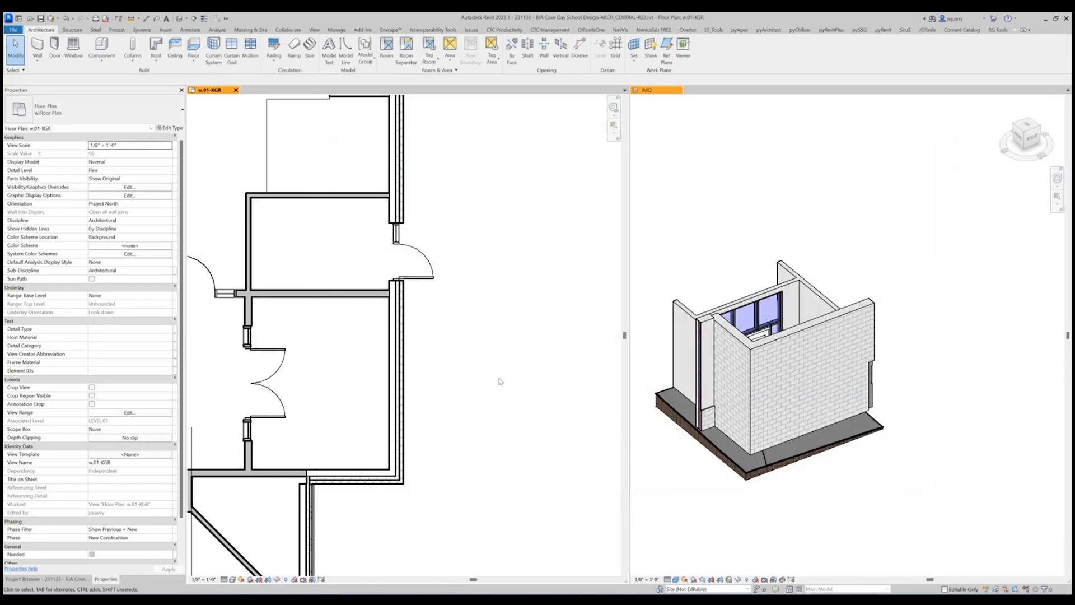
pyautogui.scroll(-1, 498, 383)
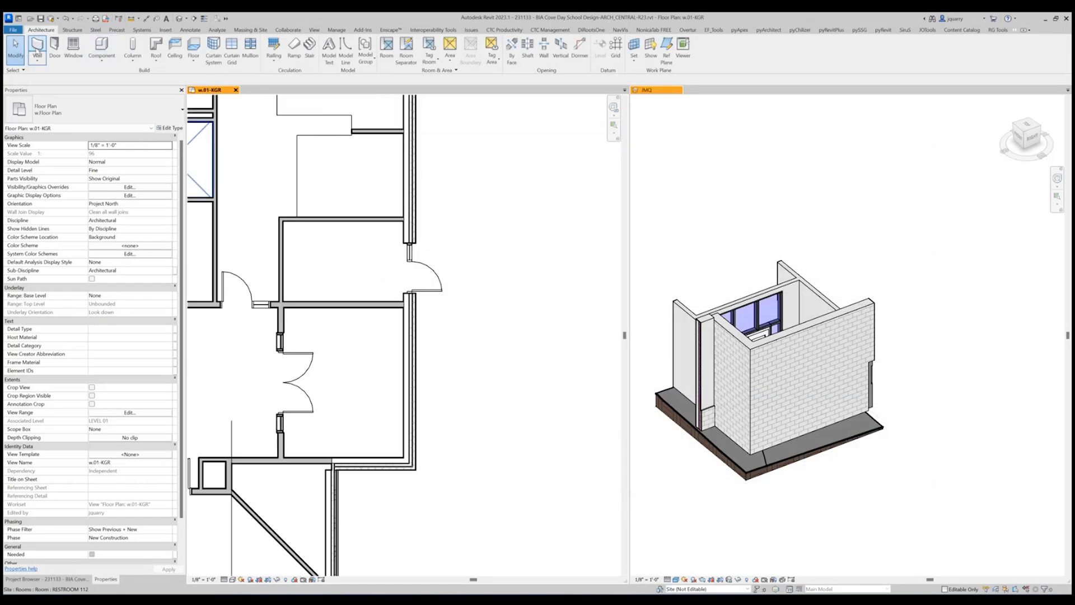
# Draw a Curtainwall - Exterior - Locked wall 5'-0" long, 12'-0" high, running north-south outside the vestibule's east wall in the floor plan.
pyautogui.click(37, 49)
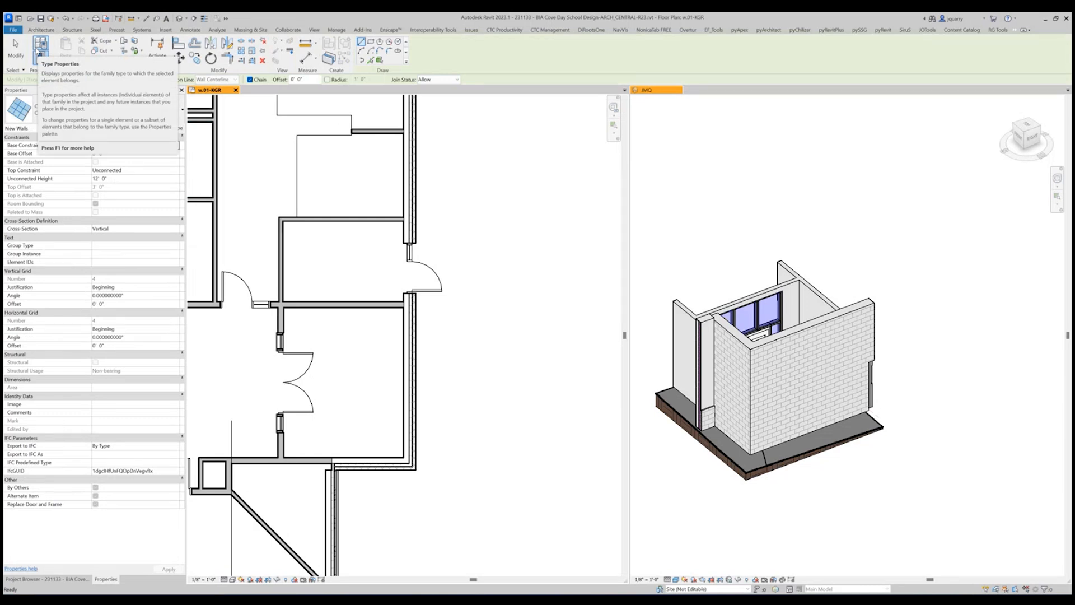
pyautogui.click(41, 31)
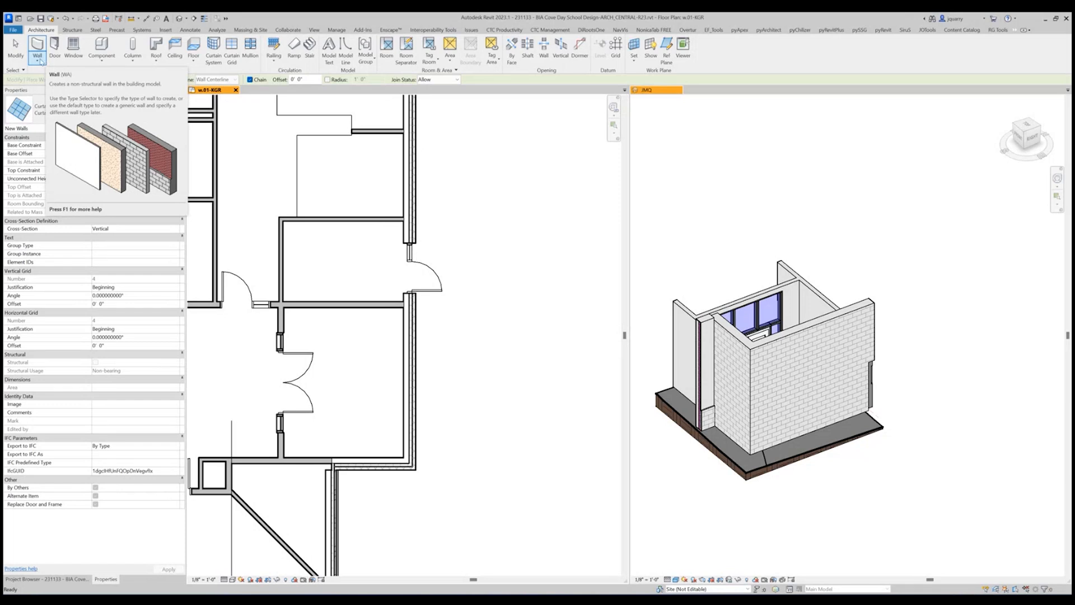
pyautogui.click(40, 60)
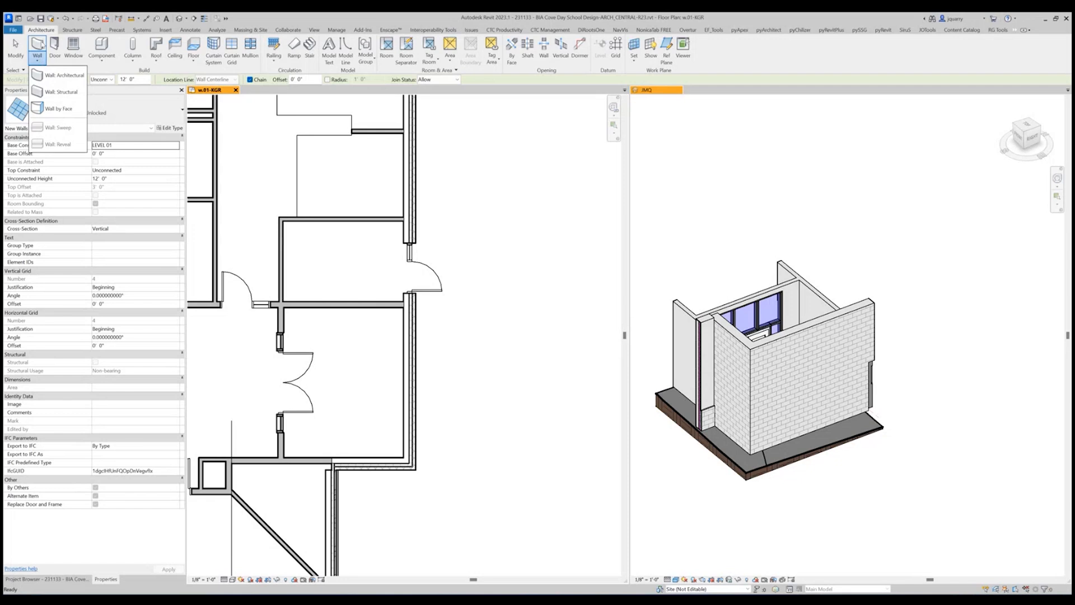
pyautogui.click(62, 75)
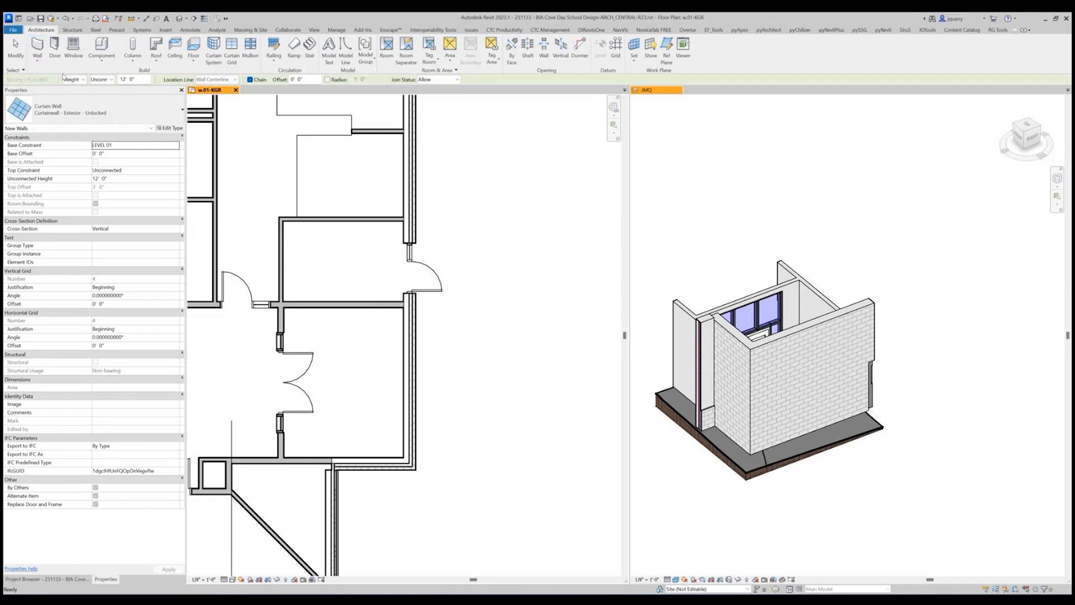
pyautogui.click(114, 118)
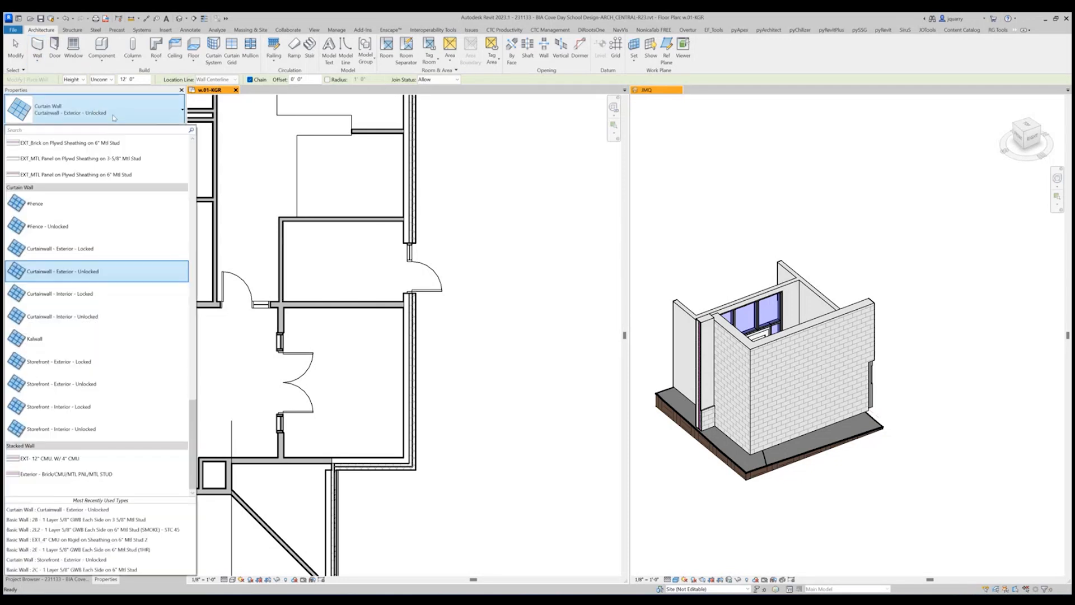
pyautogui.scroll(-6, 84, 174)
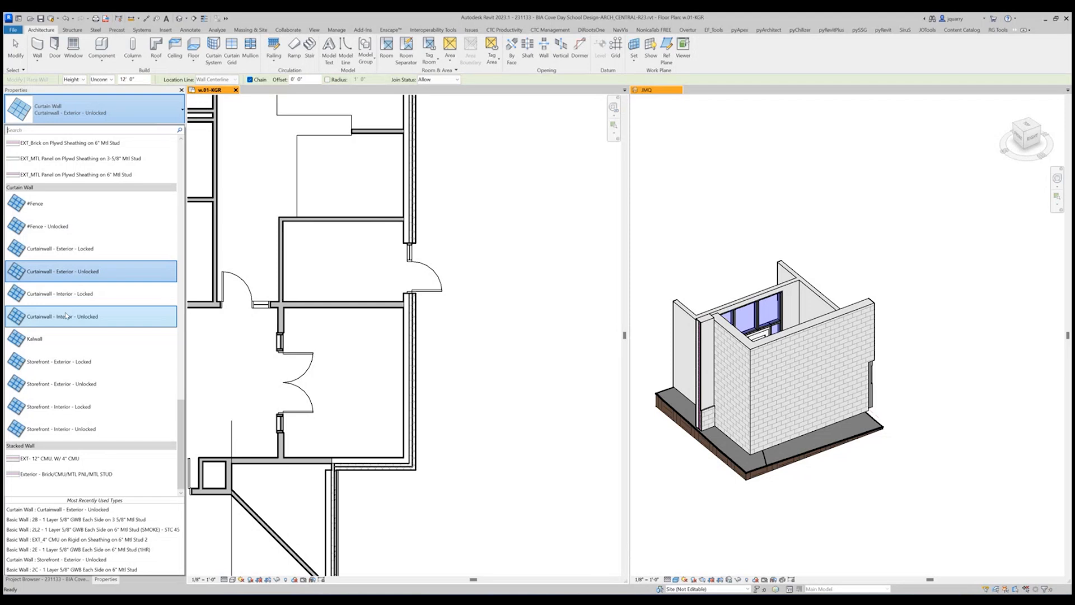
pyautogui.click(71, 249)
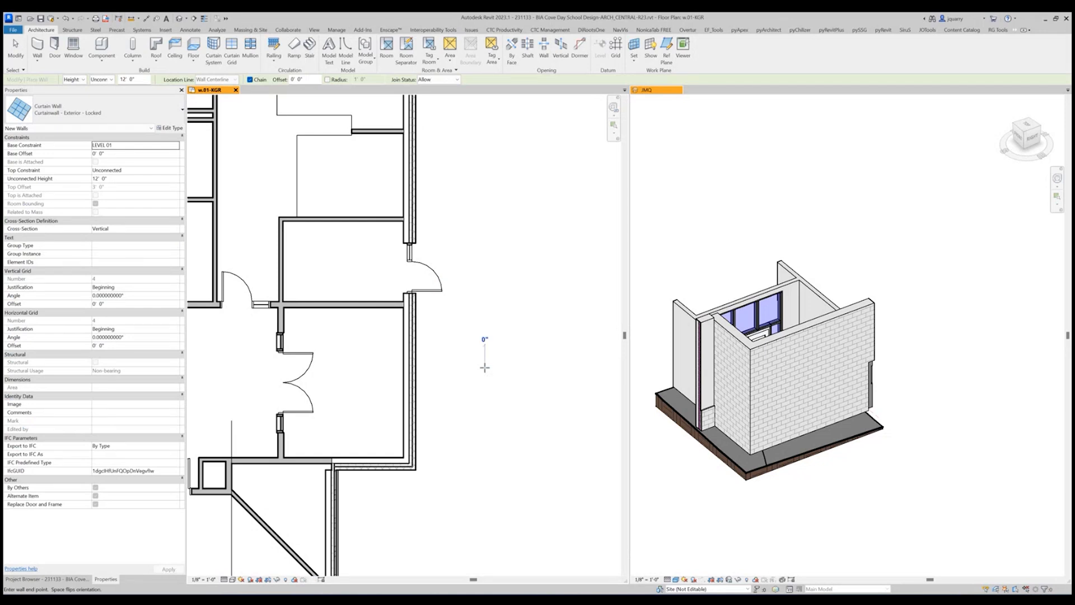
pyautogui.click(484, 368)
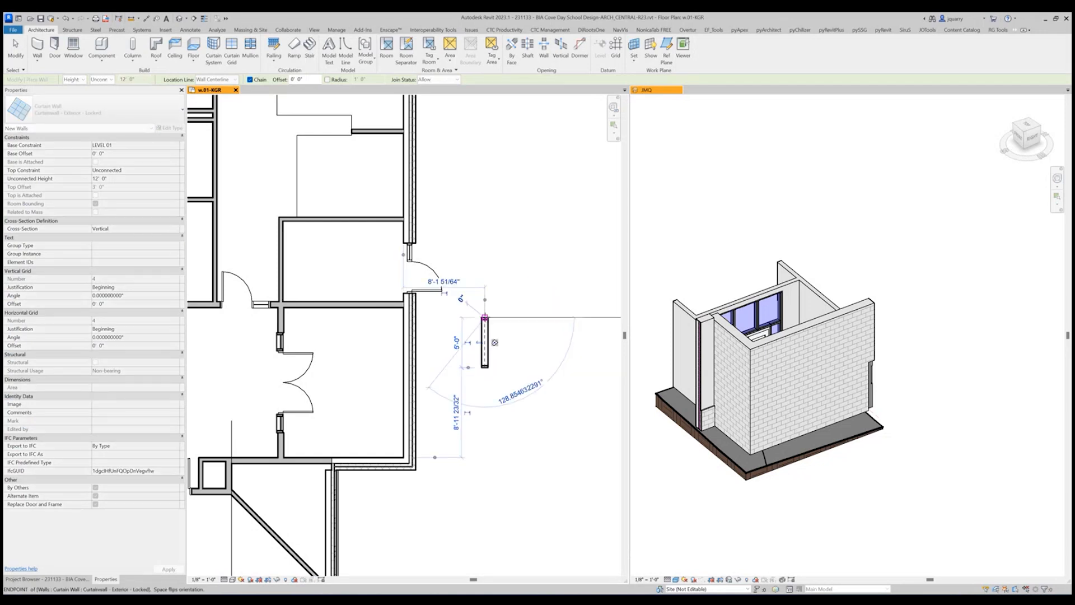
pyautogui.press('Escape')
# Draw a parallel Curtainwall - Exterior - Unlocked wall 5'-0" long, 3'-6" east of the locked curtain wall.
pyautogui.click(94, 109)
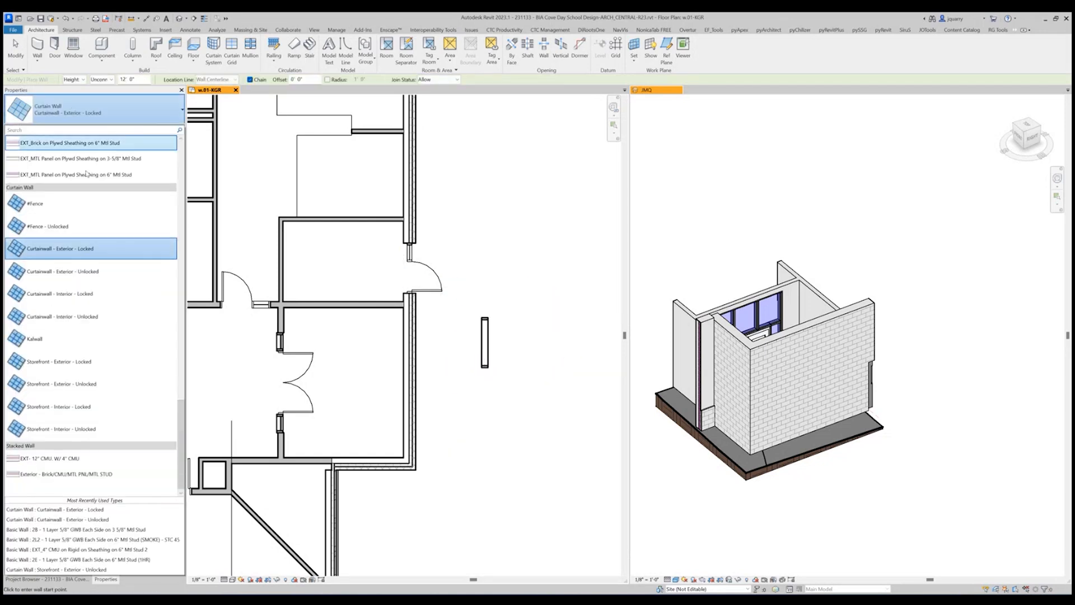
pyautogui.click(93, 272)
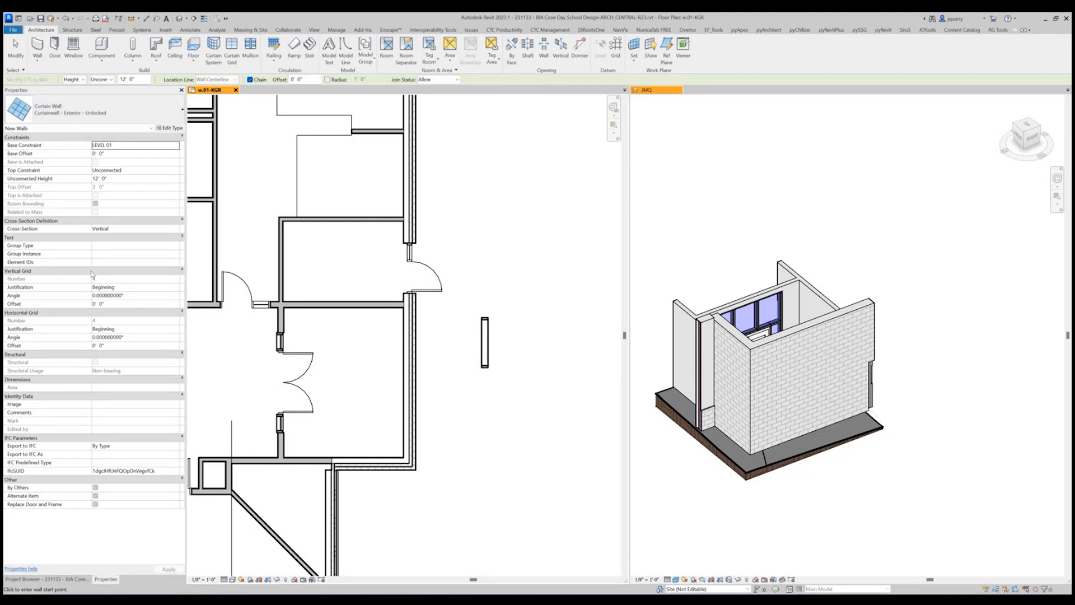
pyautogui.click(519, 365)
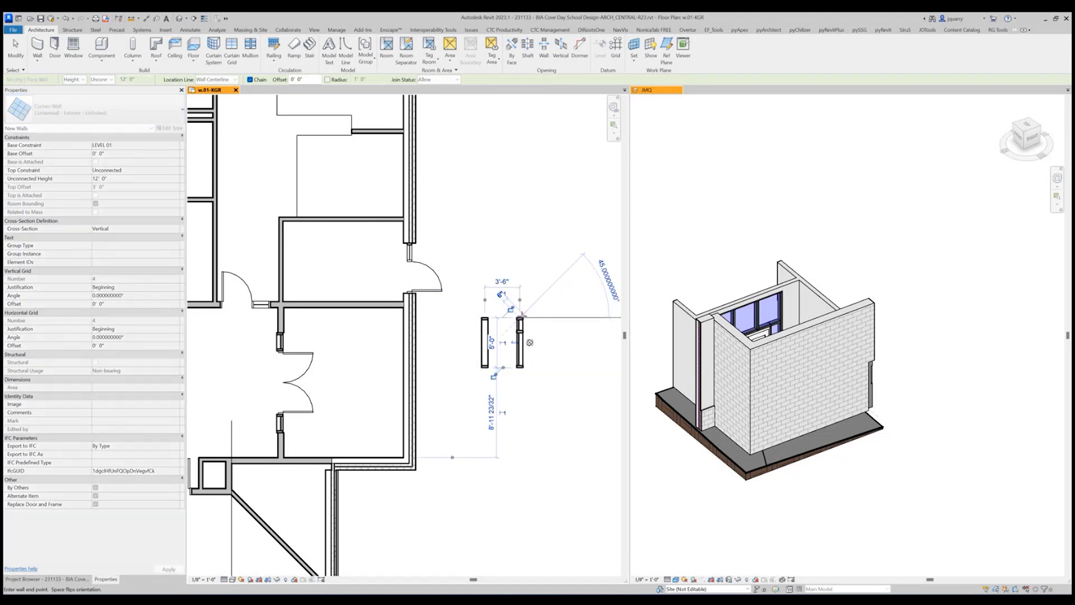
pyautogui.press('Escape')
# Draw a Storefront - Exterior - Locked wall 4'-0" long, running north-south just south of the two curtain walls.
pyautogui.click(94, 109)
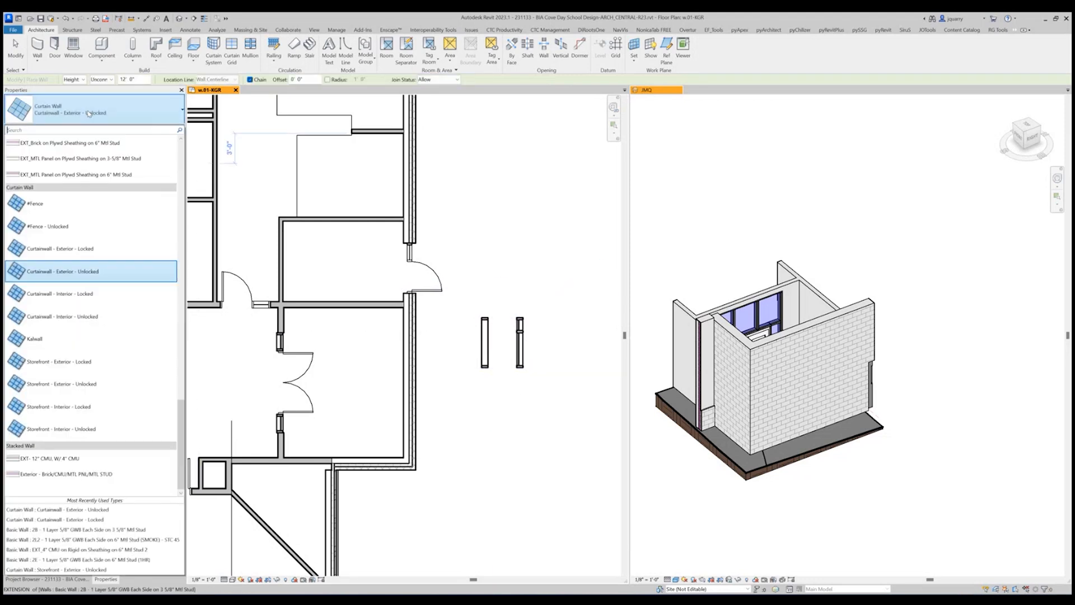
pyautogui.click(81, 361)
pyautogui.click(495, 433)
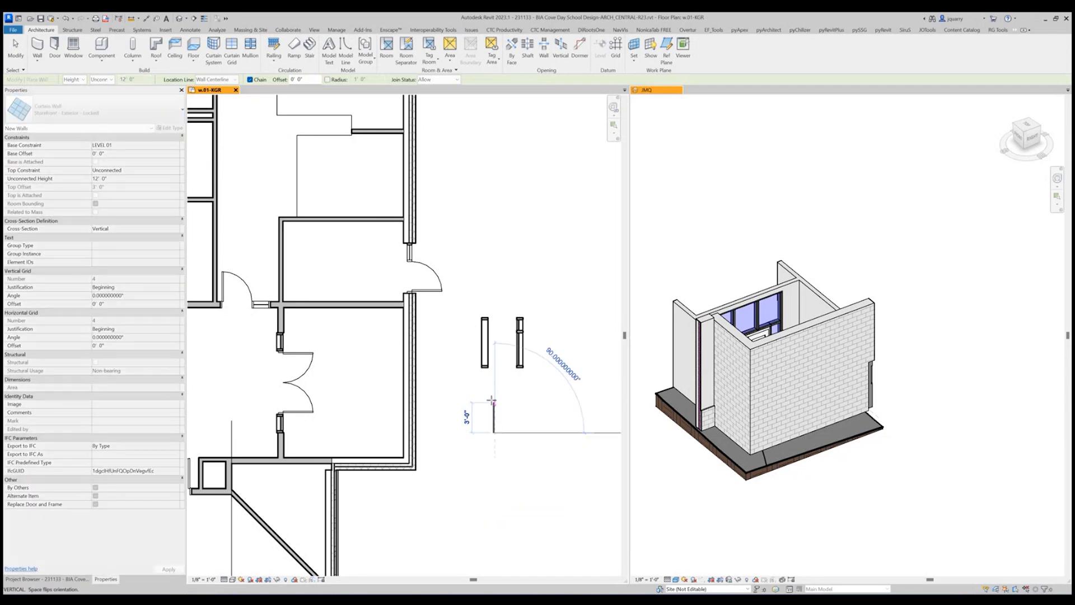
pyautogui.press('Escape')
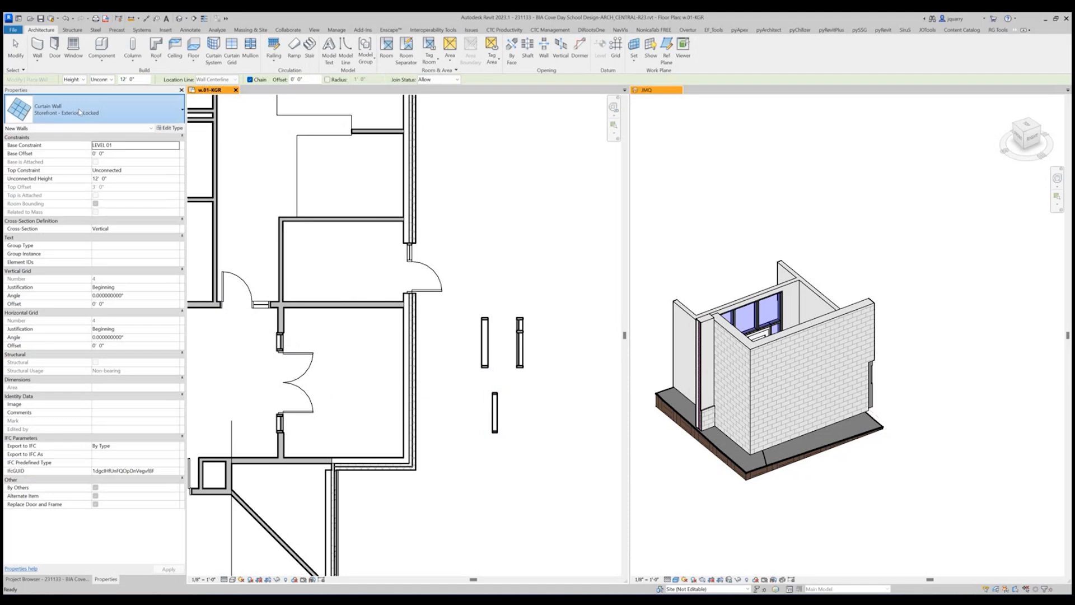
# Draw a parallel Storefront - Exterior - Unlocked wall 4'-0" long, 2'-6" east of the locked storefront, and finish placing walls.
pyautogui.click(79, 112)
pyautogui.click(61, 384)
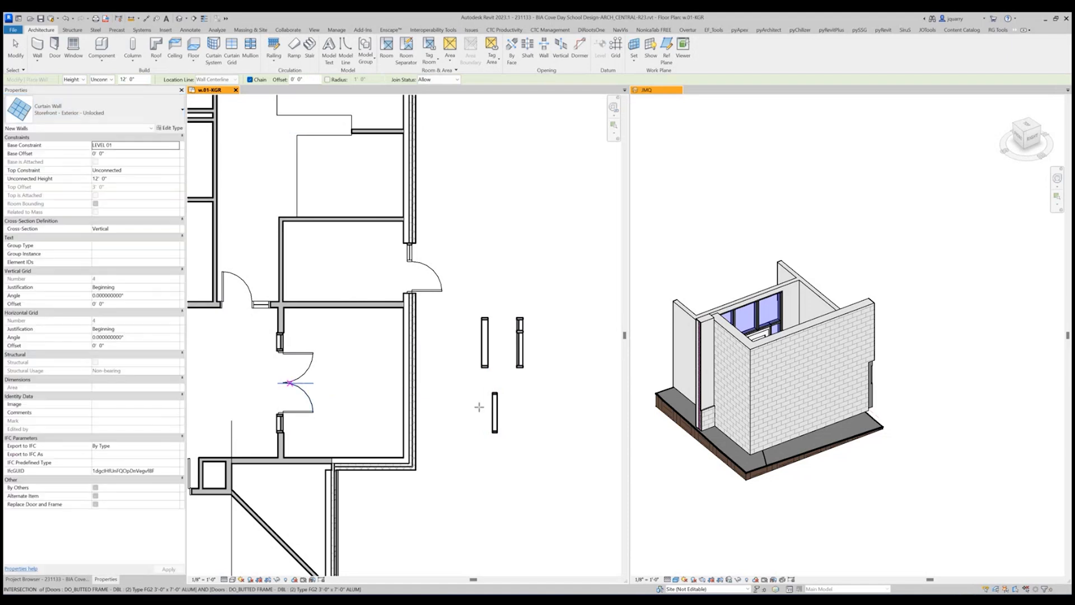
pyautogui.click(520, 433)
pyautogui.click(520, 392)
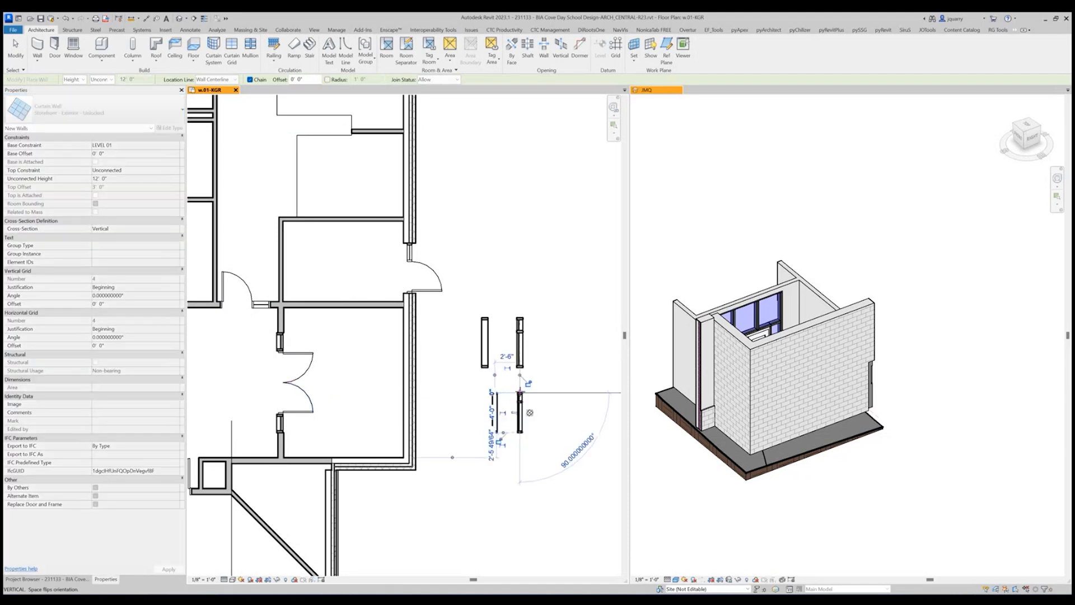
pyautogui.press('Escape')
pyautogui.press('Escape')
pyautogui.scroll(1, 543, 381)
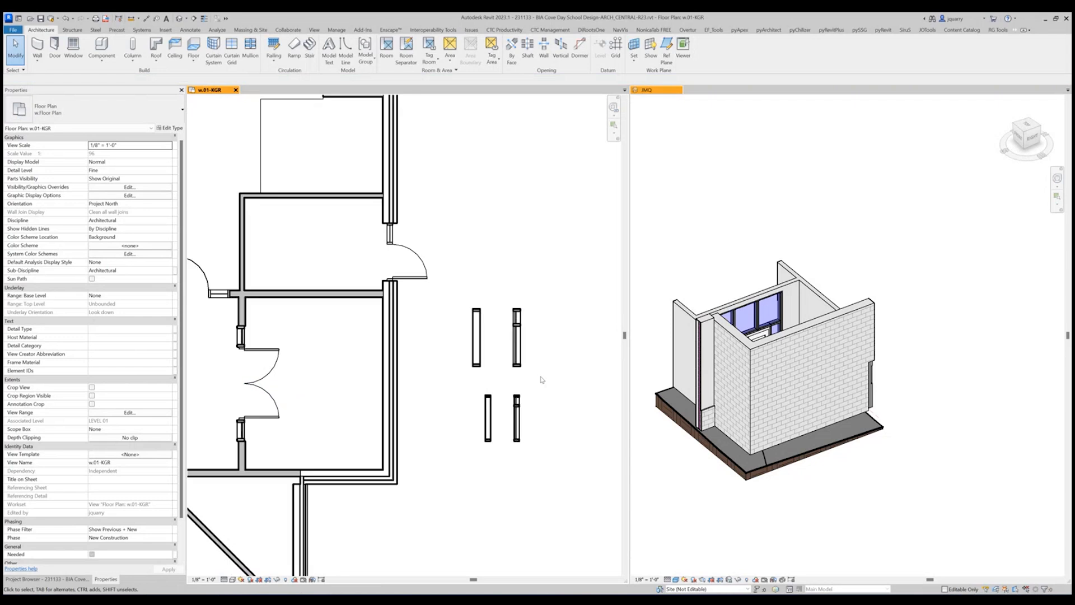
pyautogui.scroll(2, 541, 379)
# Reveal the hidden section box in the JMQ 3D view, extend it eastward past the four sample walls, and hide it again.
pyautogui.click(637, 355)
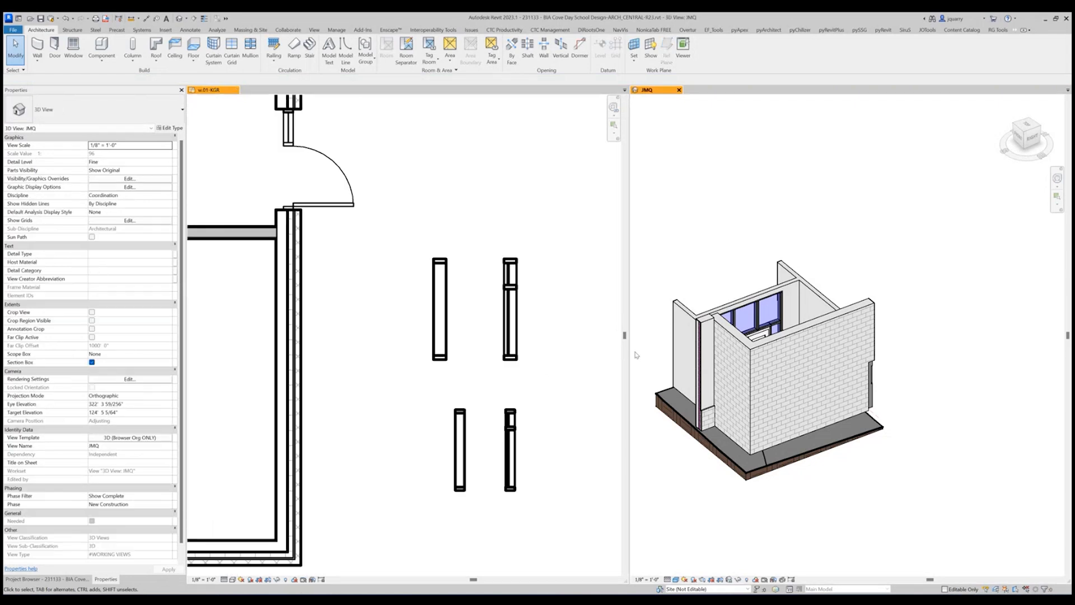
pyautogui.scroll(-3, 553, 347)
pyautogui.click(758, 448)
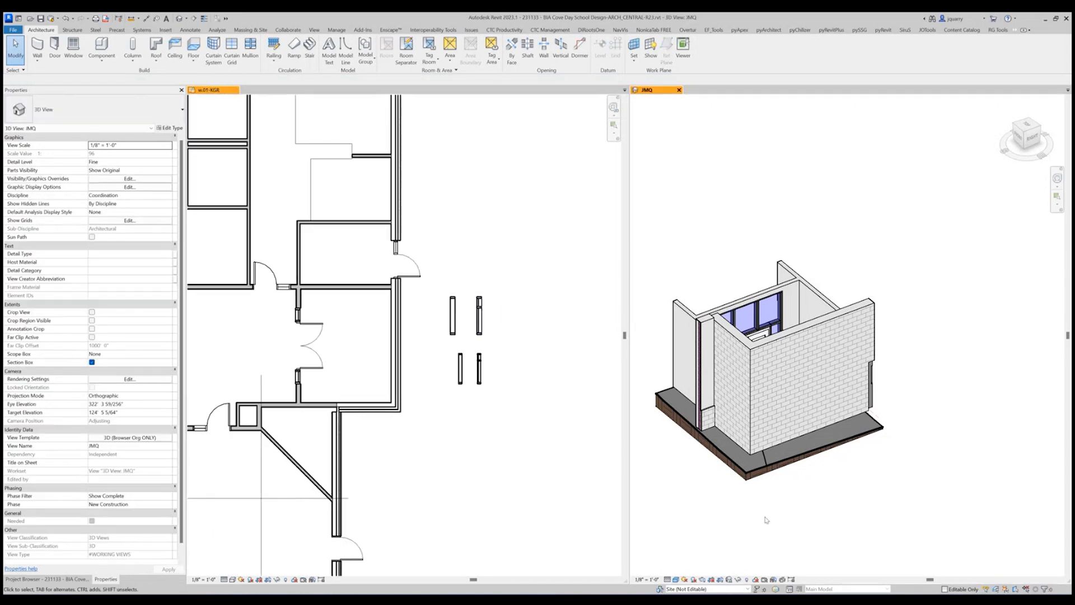
pyautogui.click(745, 580)
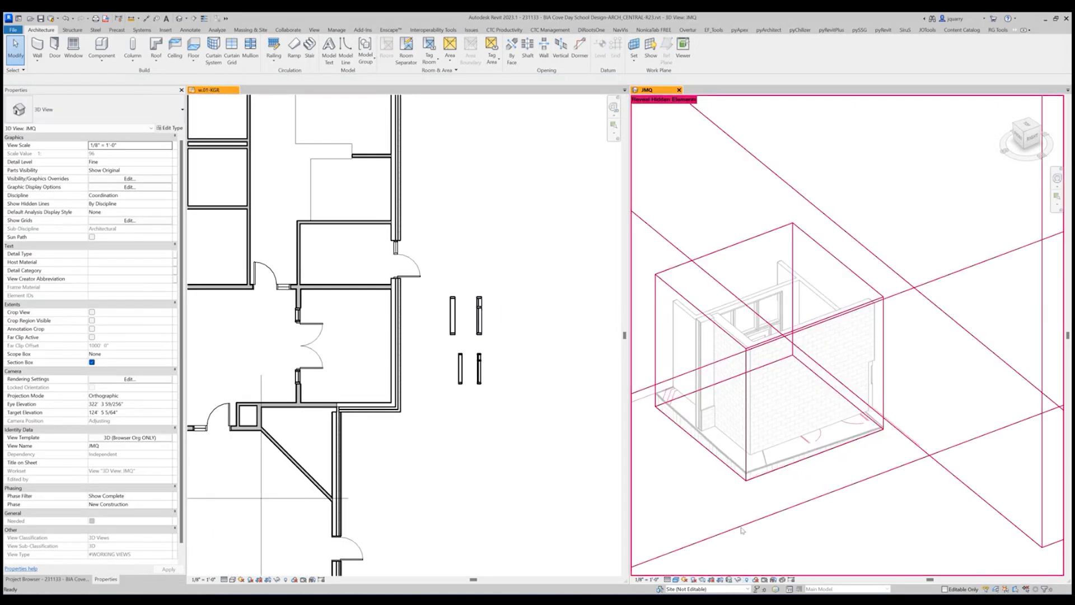
pyautogui.click(793, 333)
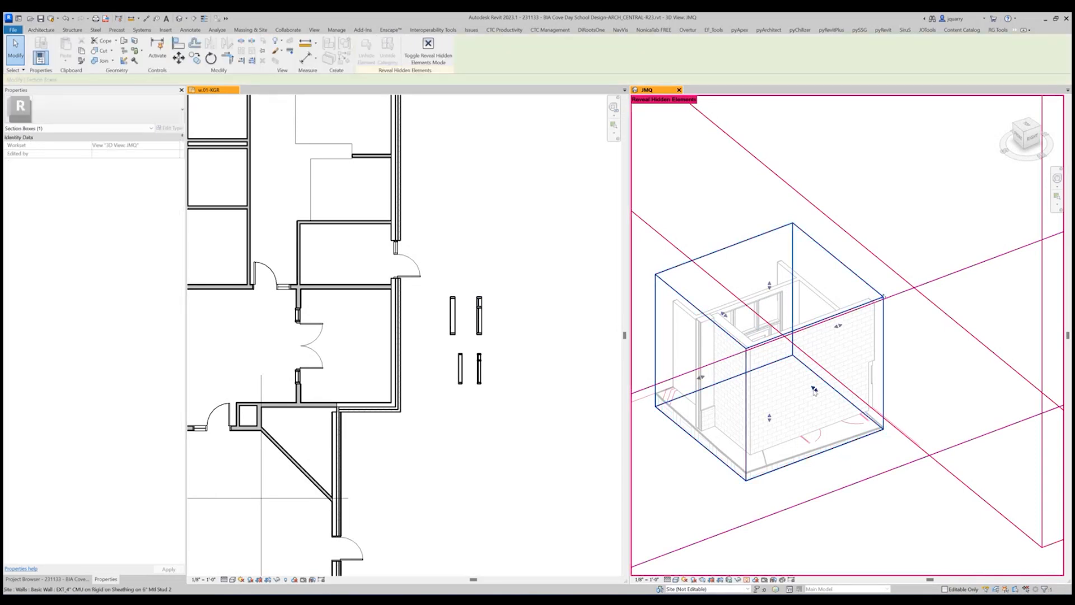
pyautogui.moveTo(814, 387); pyautogui.dragTo(935, 488)
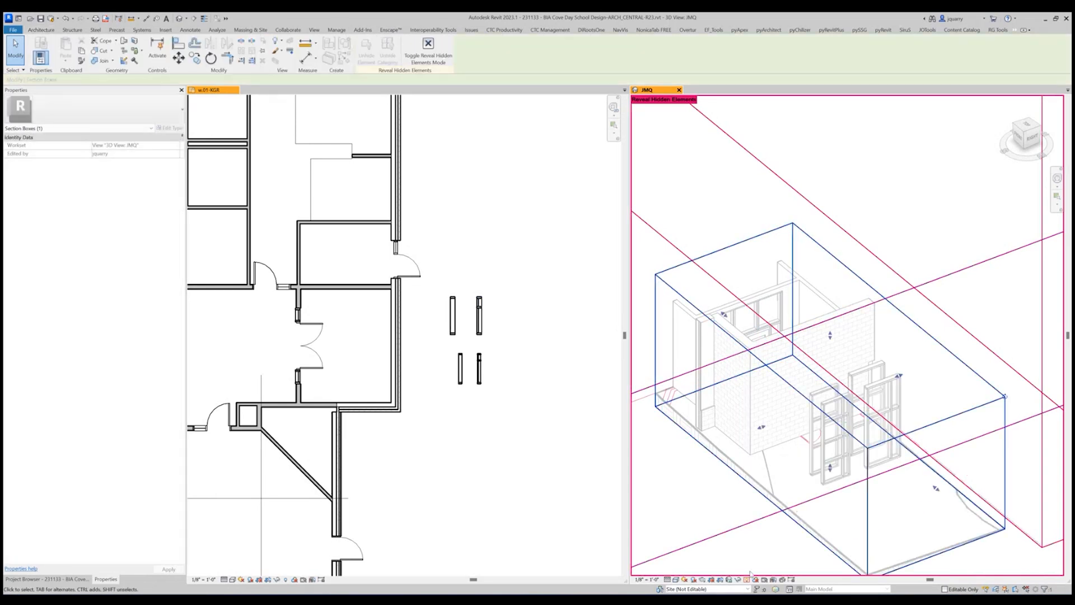
pyautogui.click(747, 580)
# Nudge the Storefront - Exterior - Locked wall south so it stands clear of the unlocked storefront in the 3D view.
pyautogui.scroll(5, 922, 440)
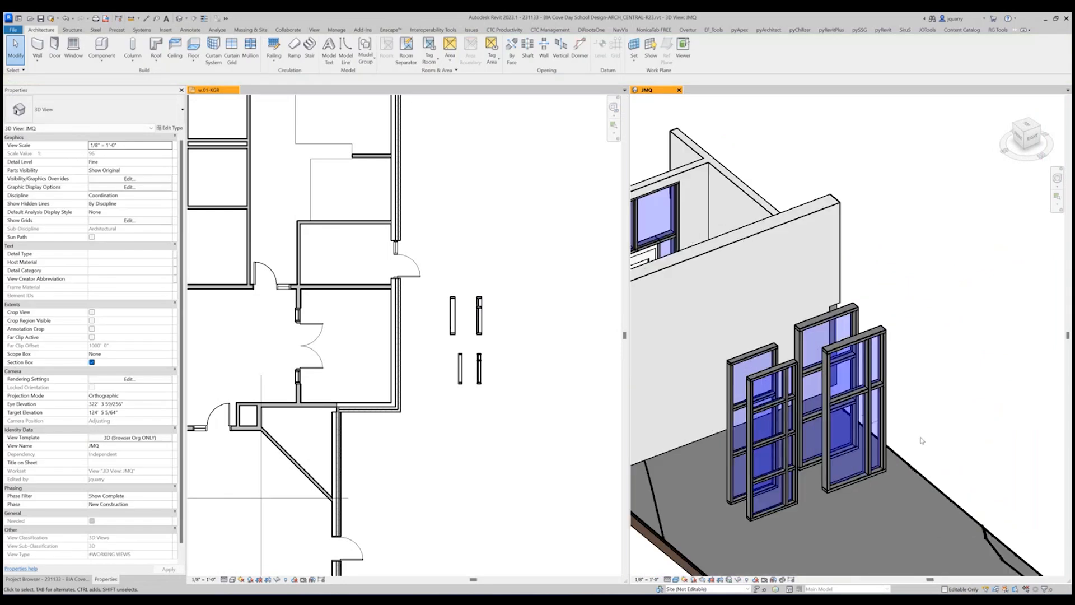
pyautogui.moveTo(932, 339)
pyautogui.keyDown('shift'); pyautogui.mouseDown(button='middle')
pyautogui.moveTo(918, 374)
pyautogui.moveTo(942, 344)
pyautogui.mouseUp(button='middle'); pyautogui.keyUp('shift')
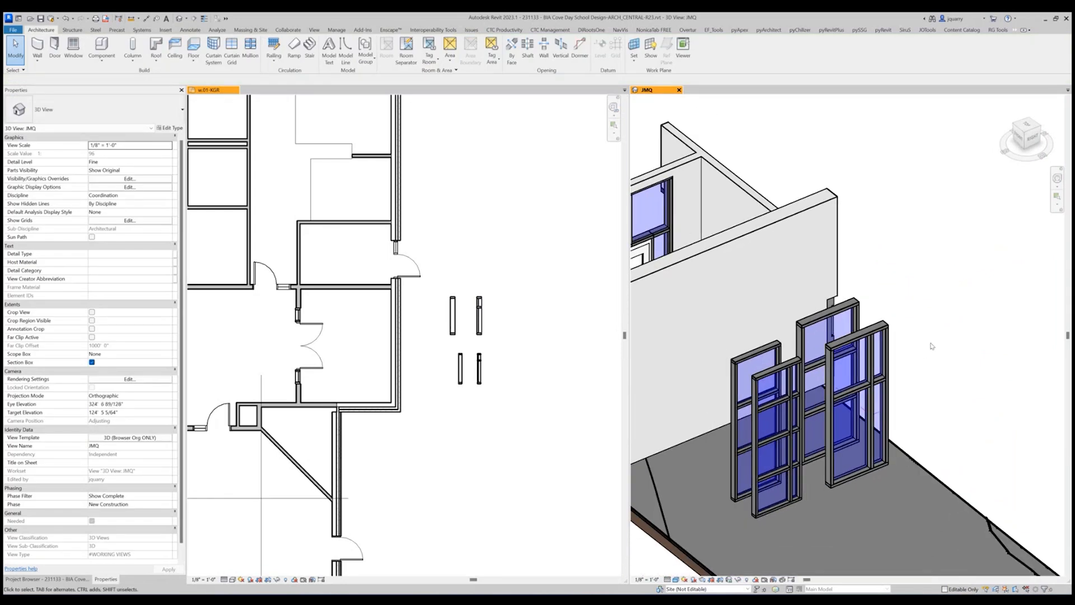
pyautogui.click(767, 362)
pyautogui.press('Left')
pyautogui.press('Left')
pyautogui.press('Left')
pyautogui.press('Left')
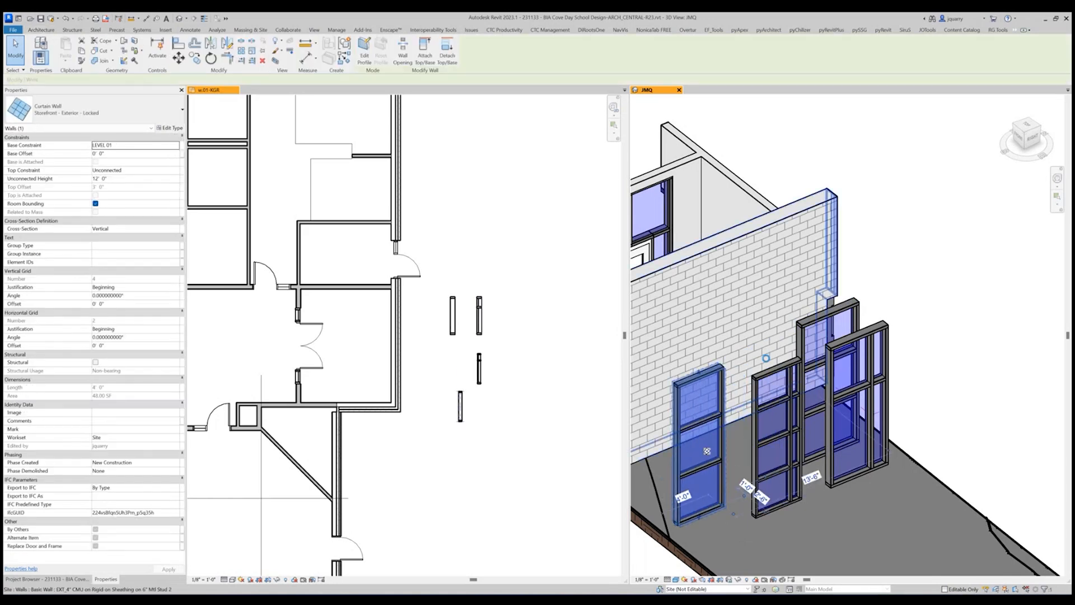
# Nudge the Curtainwall - Exterior - Unlocked wall north and the locked curtain wall slightly north so they stand apart.
pyautogui.click(878, 349)
pyautogui.press('Right')
pyautogui.press('Right')
pyautogui.press('Right')
pyautogui.press('Right')
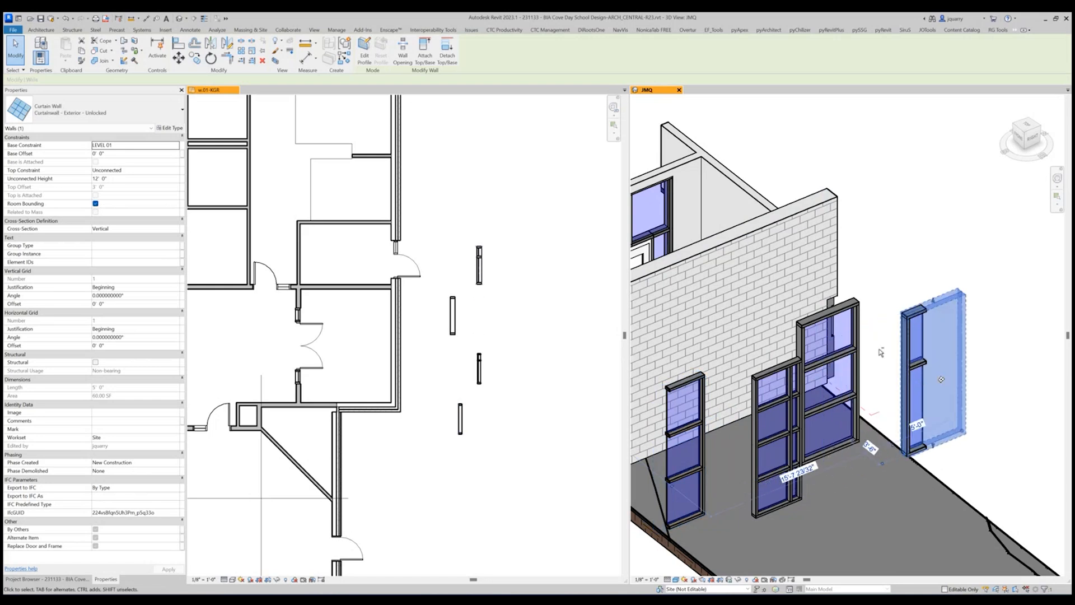
pyautogui.click(833, 330)
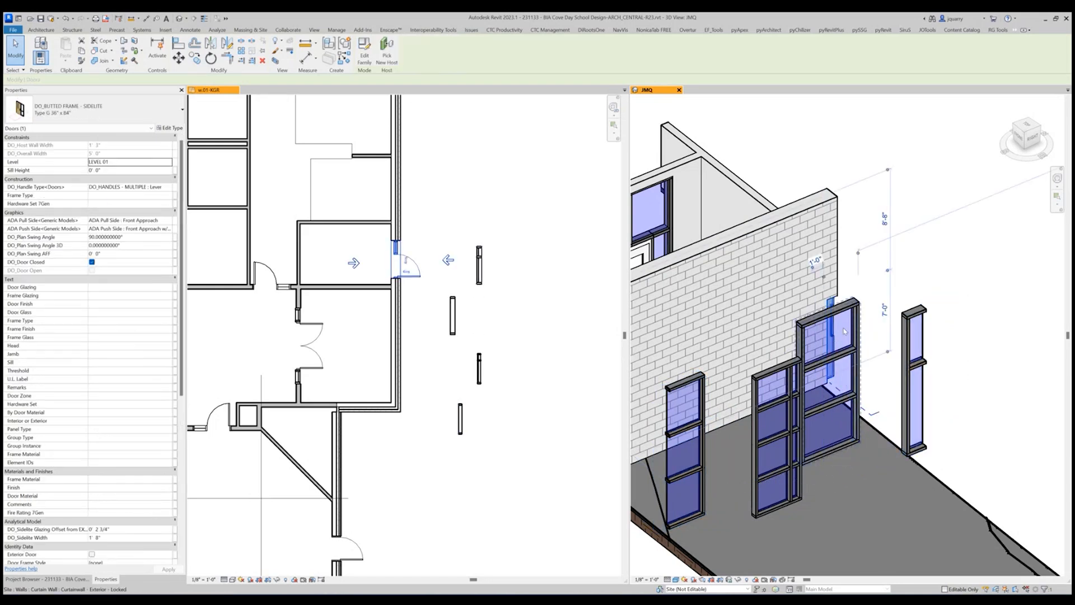
pyautogui.click(843, 328)
pyautogui.press('Right')
pyautogui.press('Right')
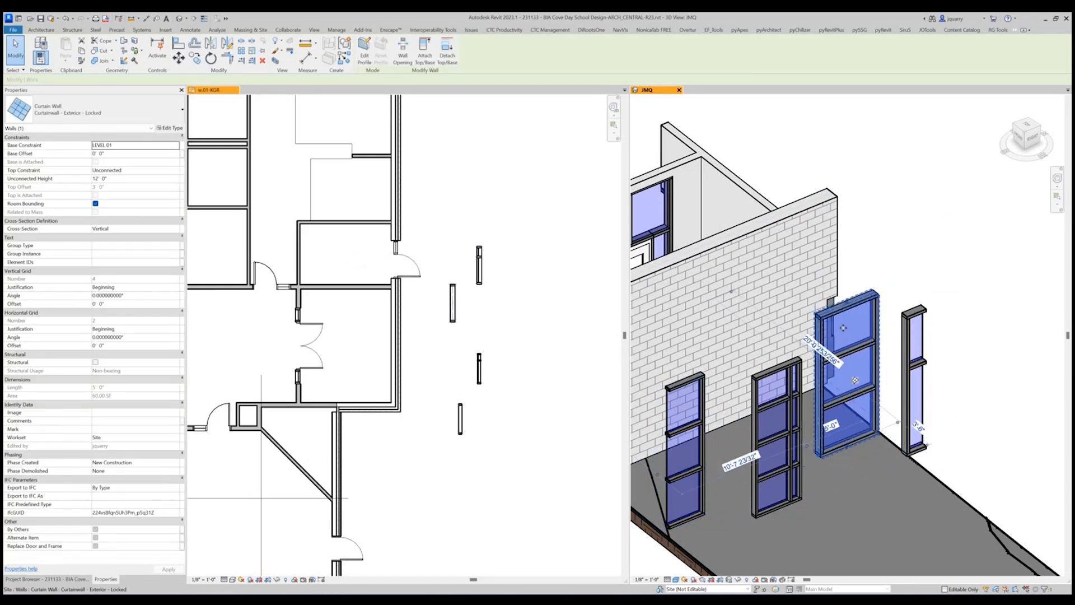
pyautogui.click(829, 150)
# Reveal the JMQ section box, extend its south and north sides beyond the sample walls, hide it again, and return to the floor plan.
pyautogui.scroll(-1, 889, 220)
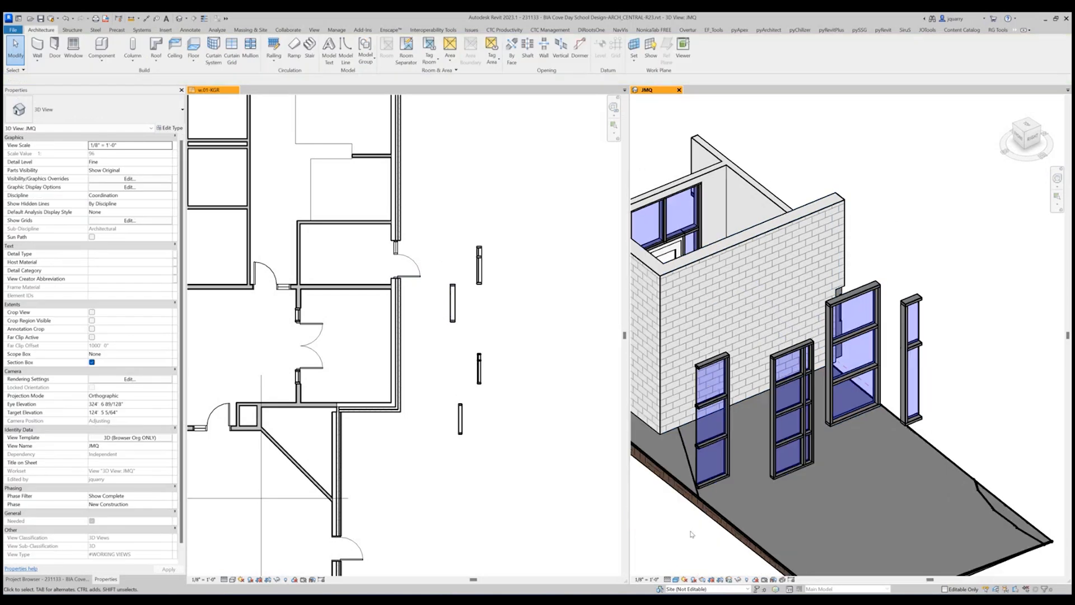
pyautogui.click(755, 580)
pyautogui.scroll(-3, 878, 330)
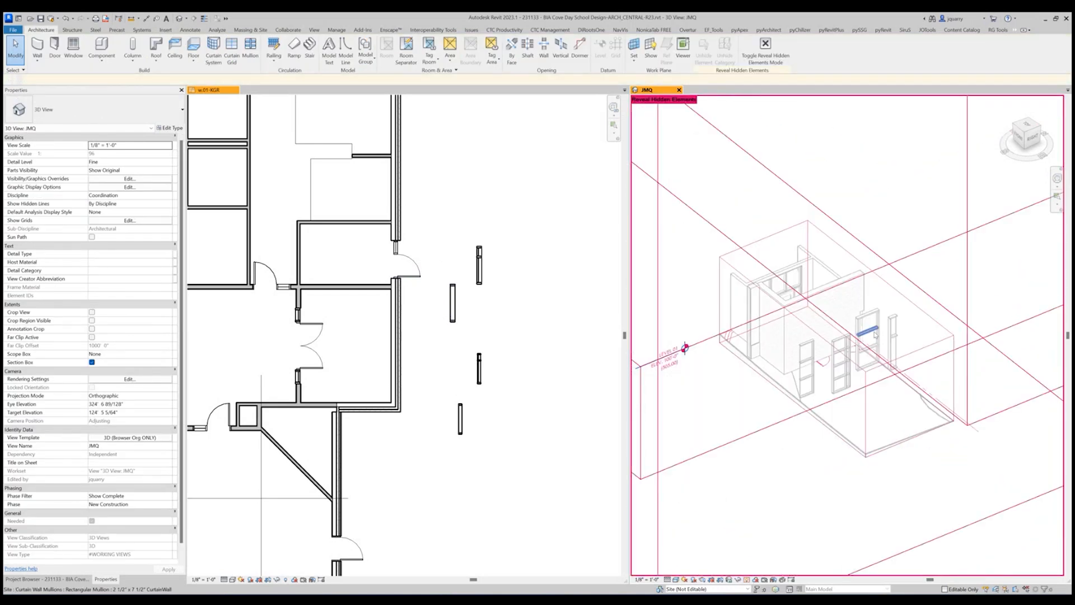
pyautogui.click(732, 252)
pyautogui.moveTo(791, 356); pyautogui.dragTo(757, 371)
pyautogui.moveTo(880, 323); pyautogui.dragTo(932, 312)
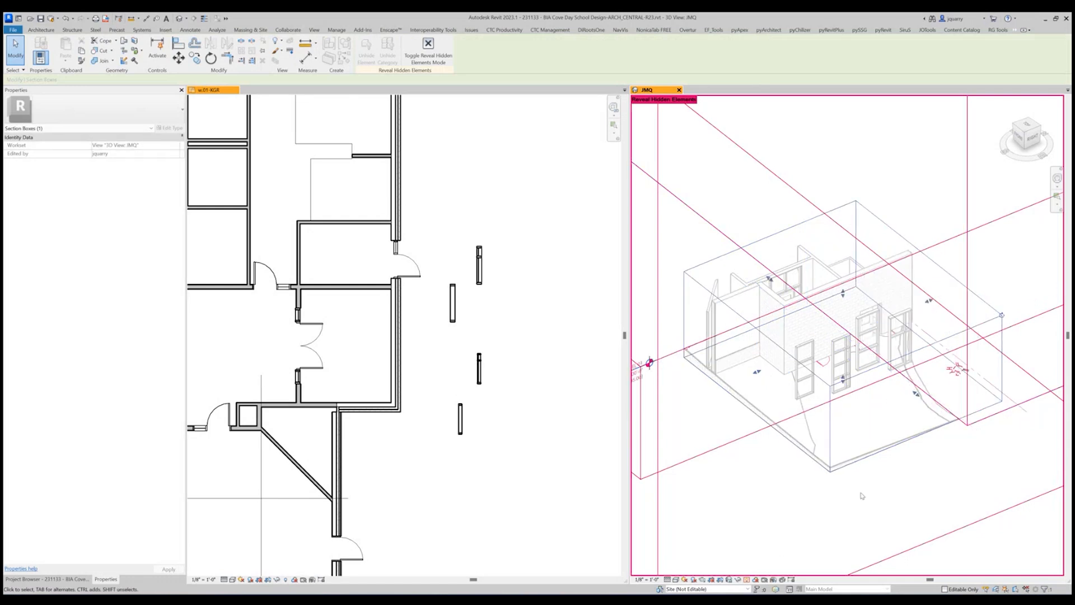
pyautogui.click(746, 580)
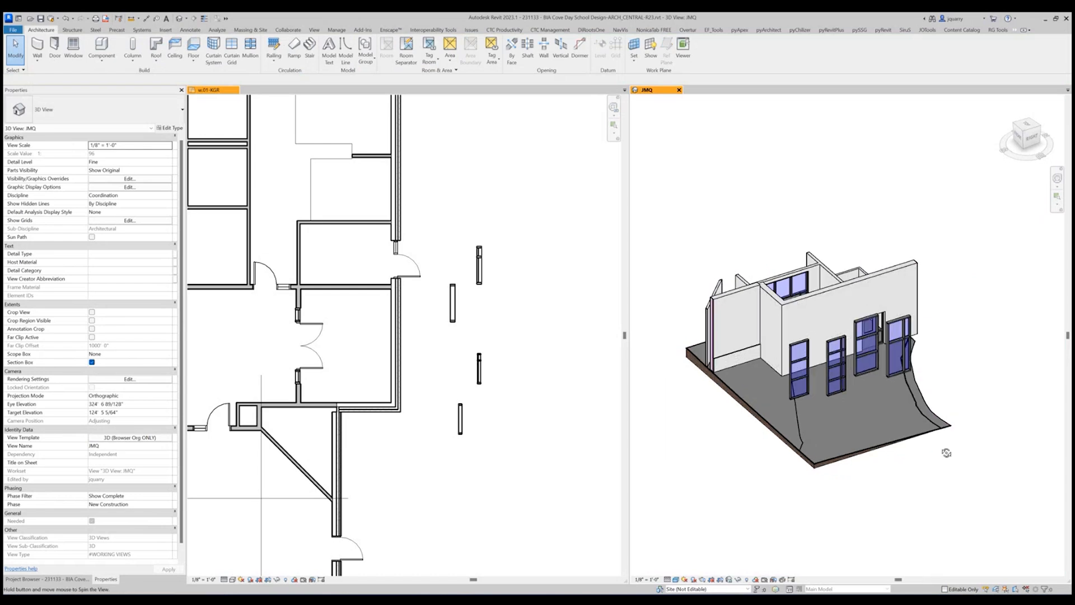
pyautogui.keyDown('shift'); pyautogui.moveTo(946, 453); pyautogui.dragTo(931, 448, button='middle'); pyautogui.keyUp('shift')
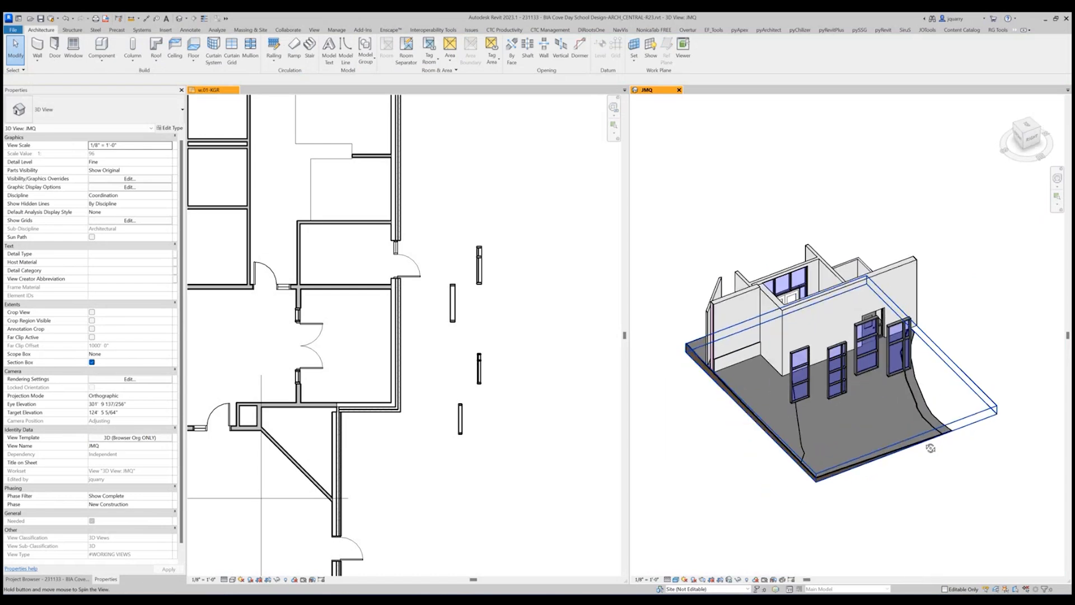
pyautogui.scroll(4, 917, 372)
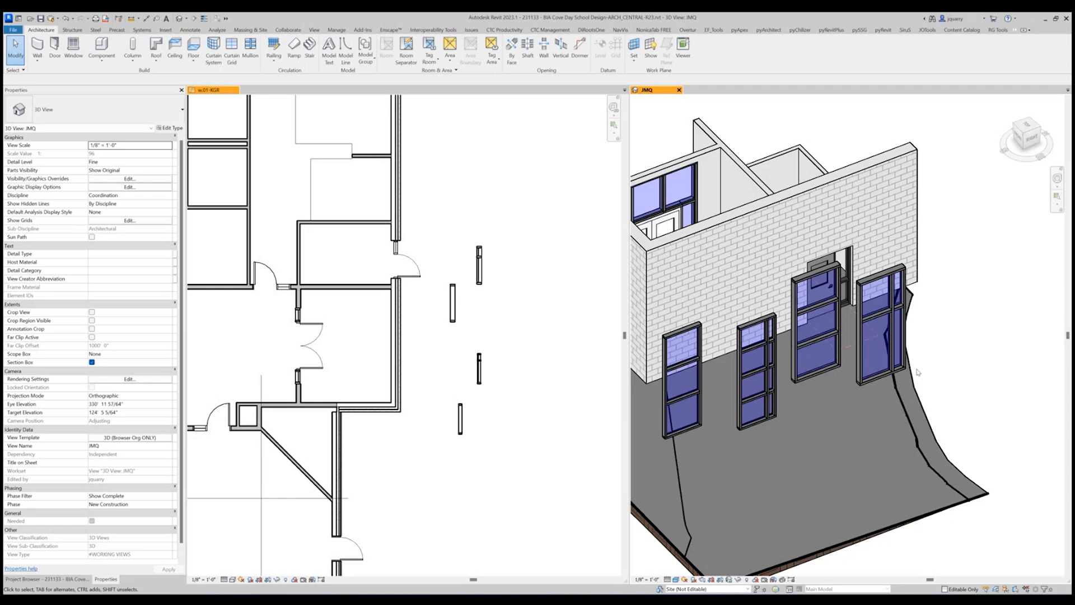
pyautogui.click(456, 306)
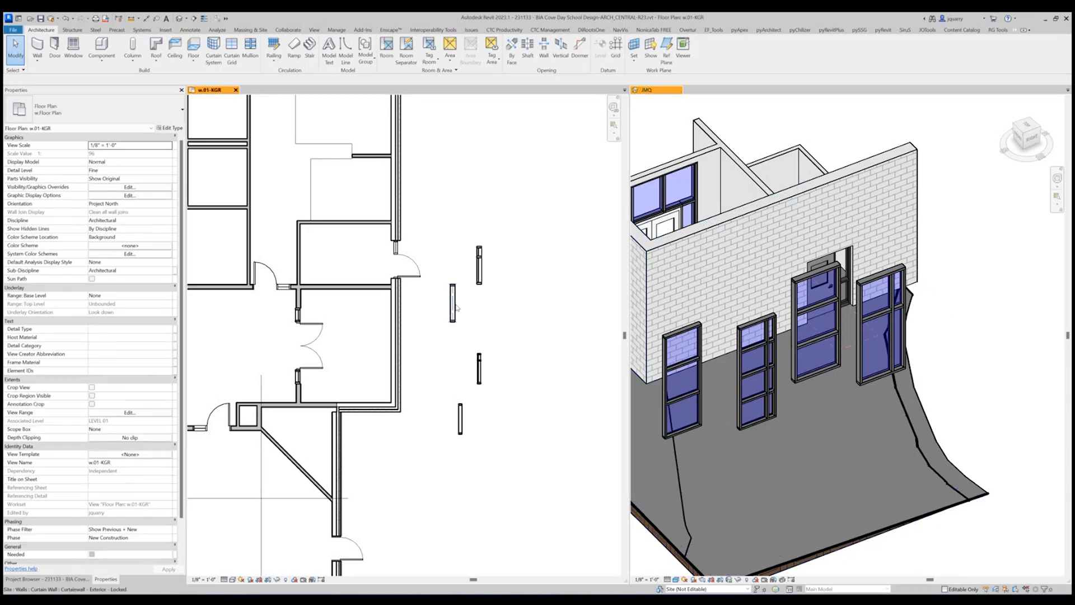
# Compare the type properties of Curtainwall - Exterior - Locked and Storefront - Exterior - Locked, checking their grid layouts and mullions.
pyautogui.click(457, 306)
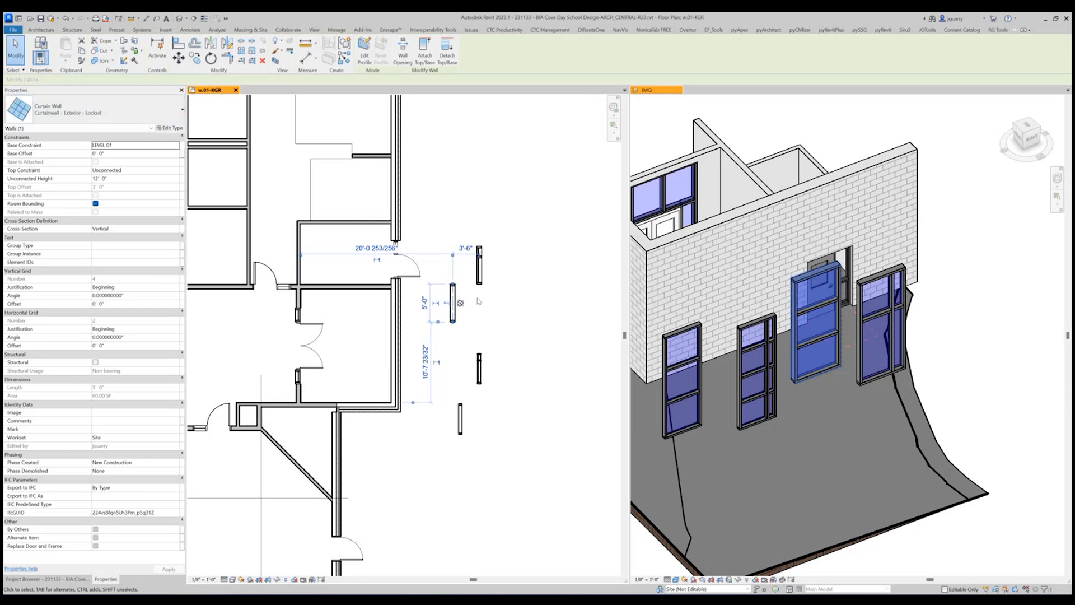
pyautogui.click(821, 328)
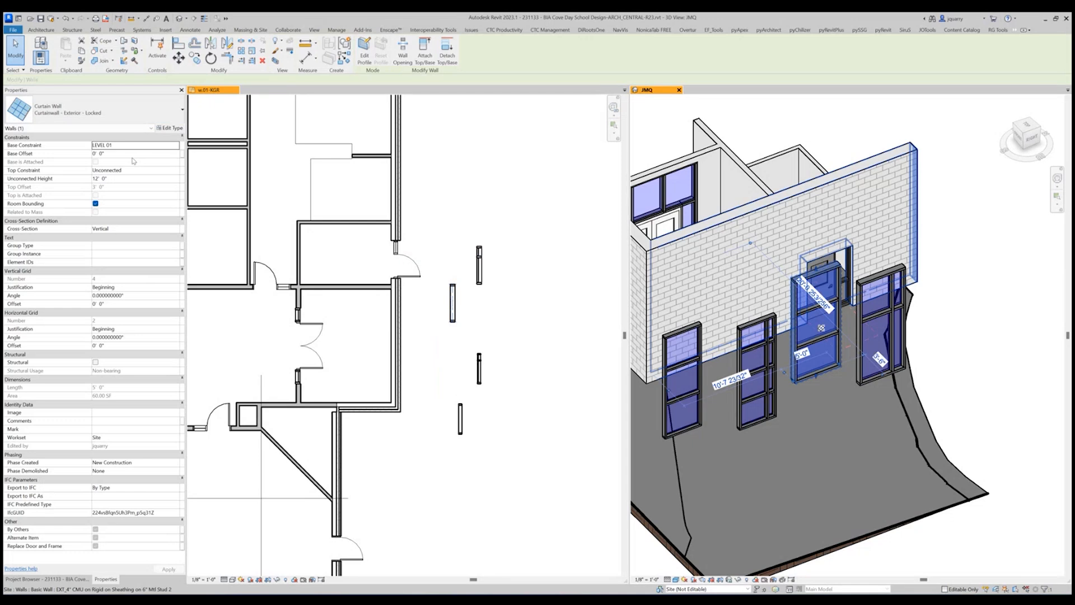
pyautogui.click(170, 129)
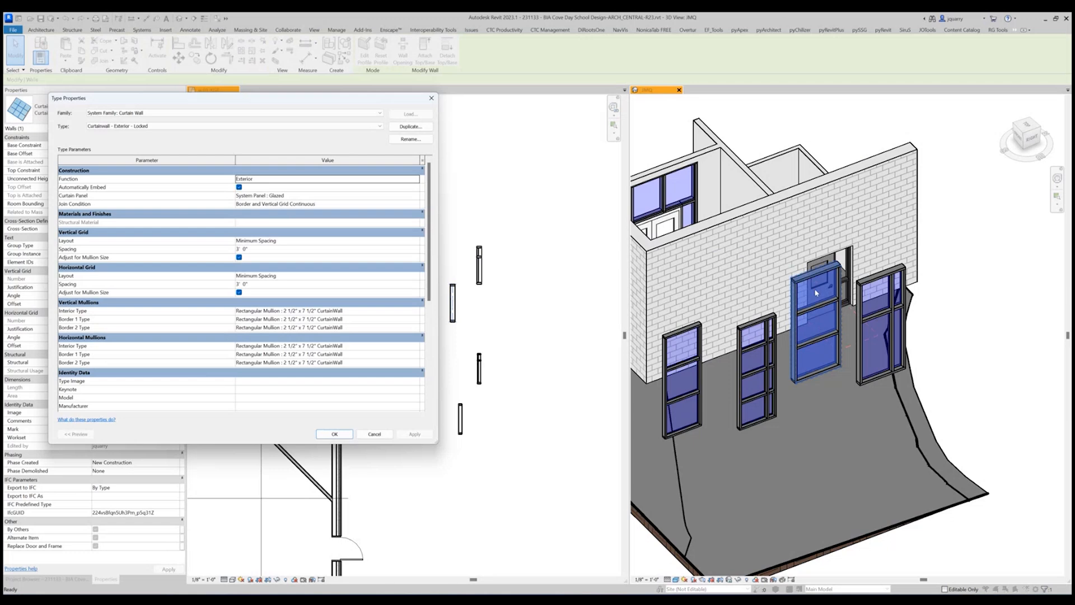
pyautogui.moveTo(231, 99); pyautogui.dragTo(499, 125)
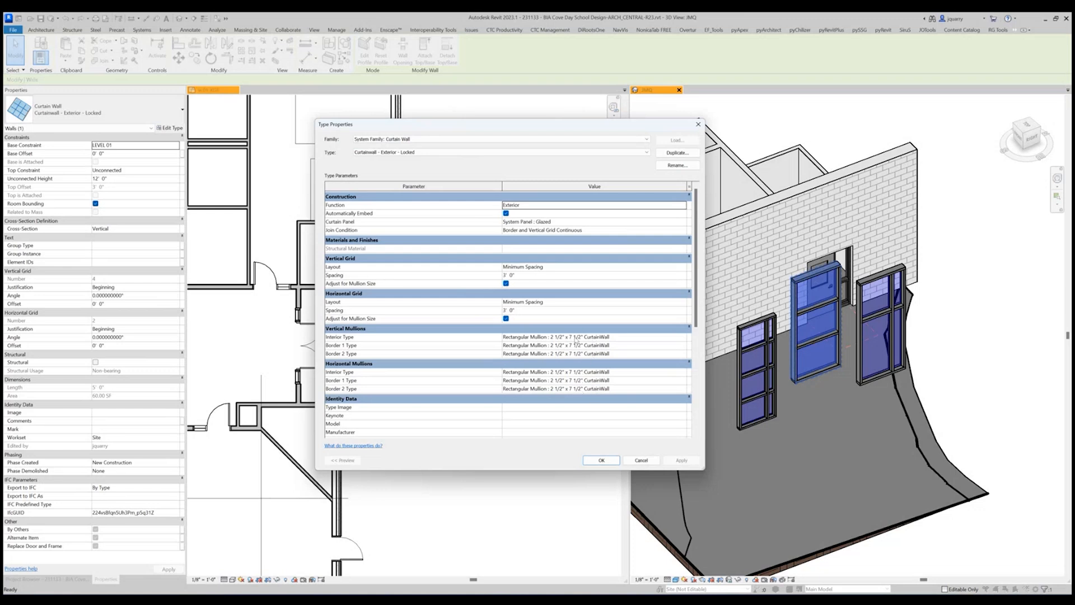
pyautogui.click(407, 153)
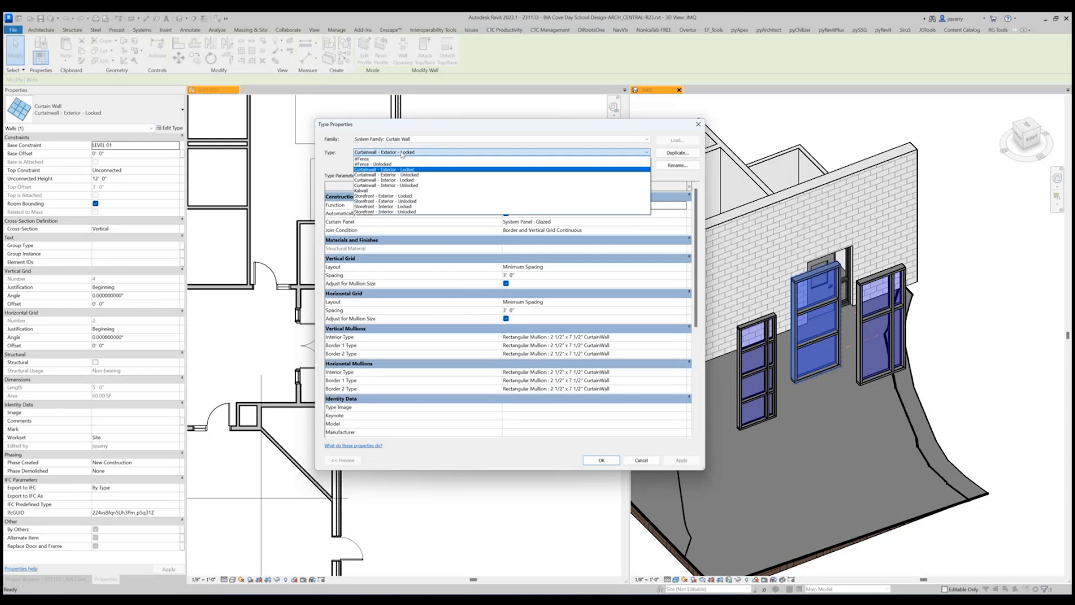
pyautogui.click(403, 196)
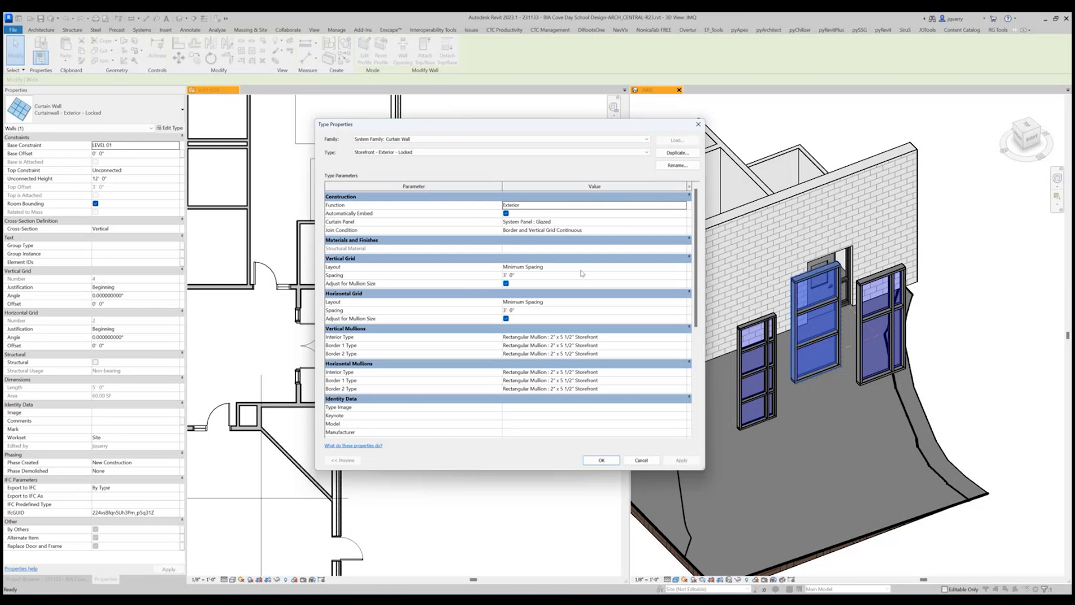
pyautogui.click(420, 152)
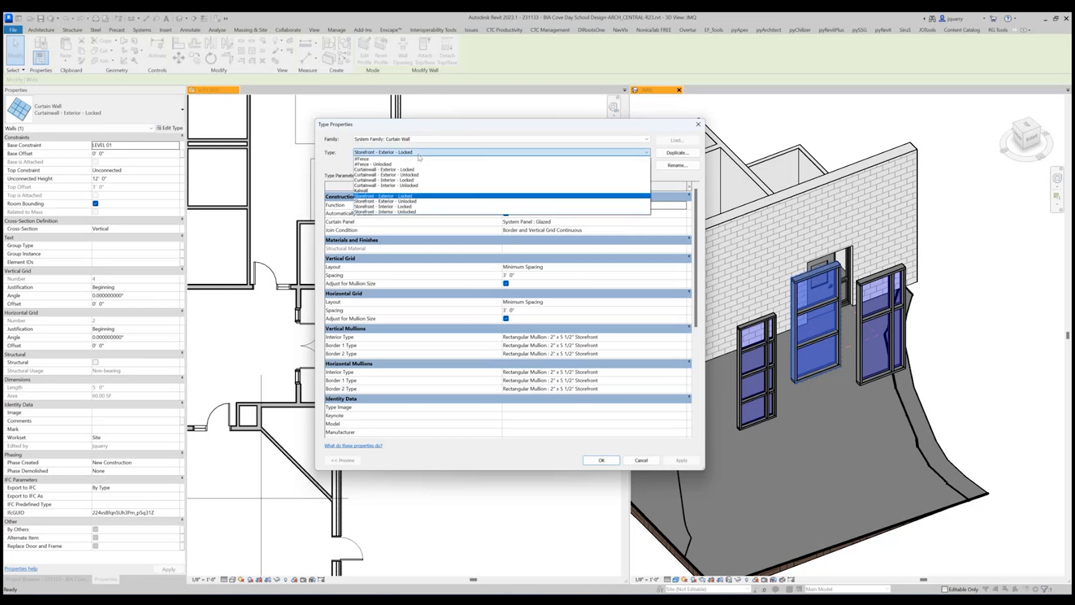
pyautogui.click(410, 169)
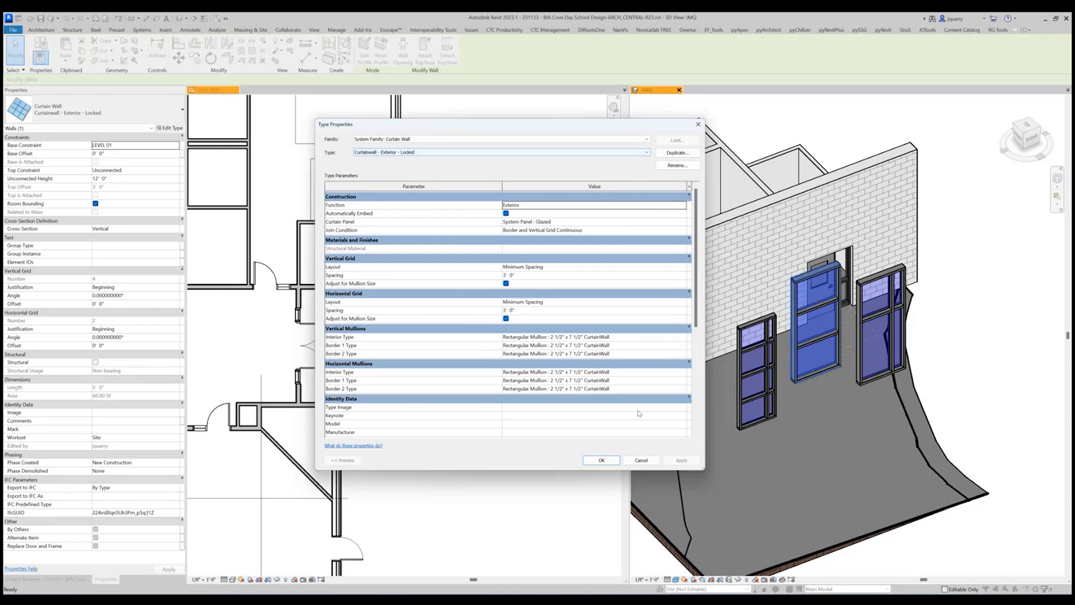
pyautogui.click(640, 460)
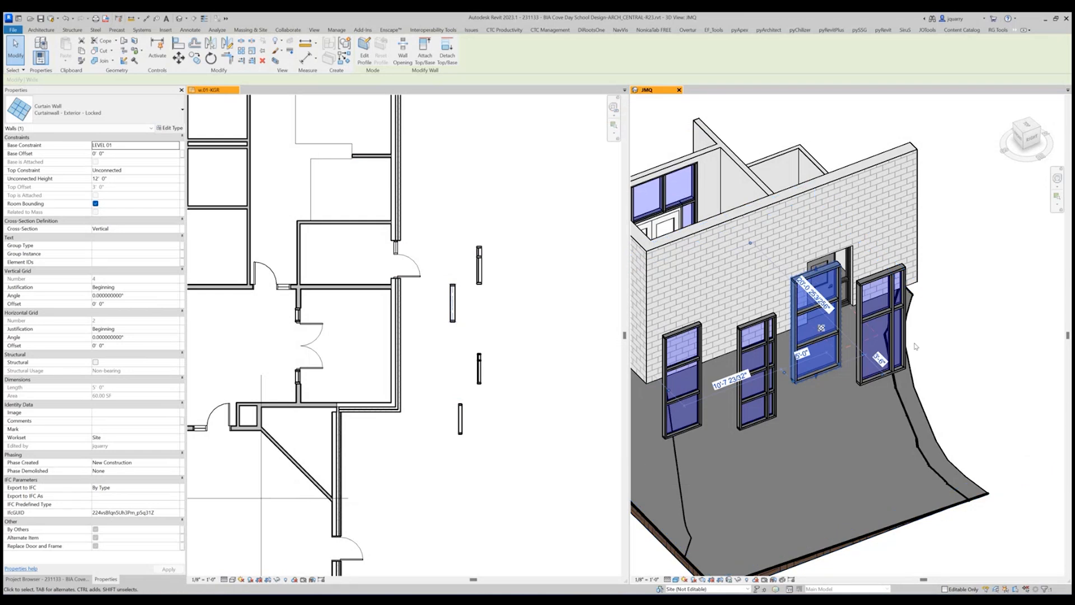
# Move the vertical gridline of the 4'-0" Storefront - Exterior - Unlocked wall south to about mid-width in the floor plan.
pyautogui.moveTo(985, 311)
pyautogui.keyDown('shift'); pyautogui.mouseDown(button='middle')
pyautogui.moveTo(999, 331)
pyautogui.moveTo(974, 329)
pyautogui.mouseUp(button='middle'); pyautogui.keyUp('shift')
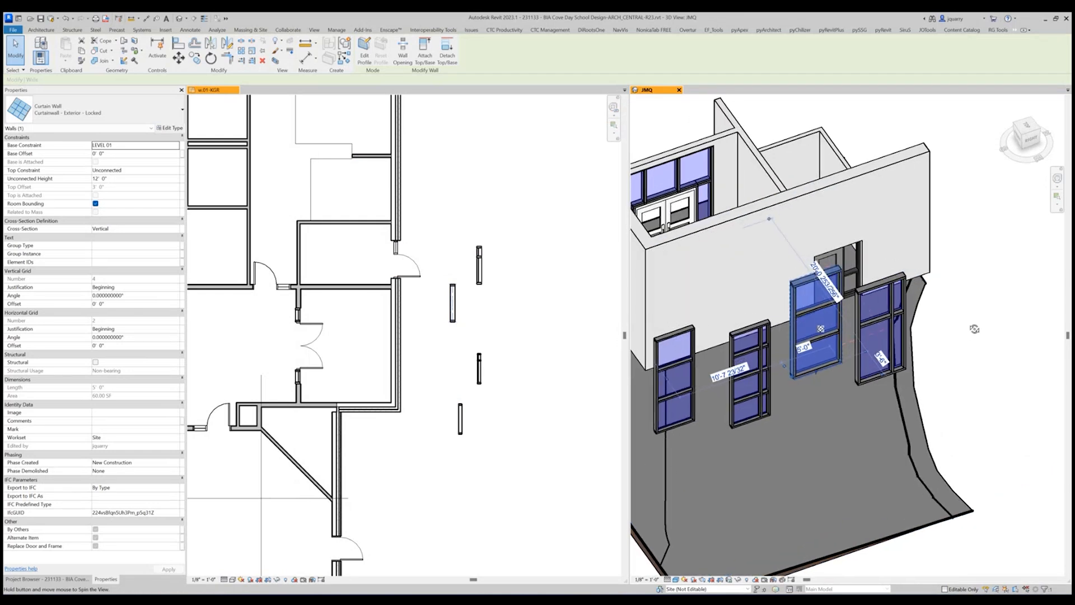
pyautogui.click(880, 307)
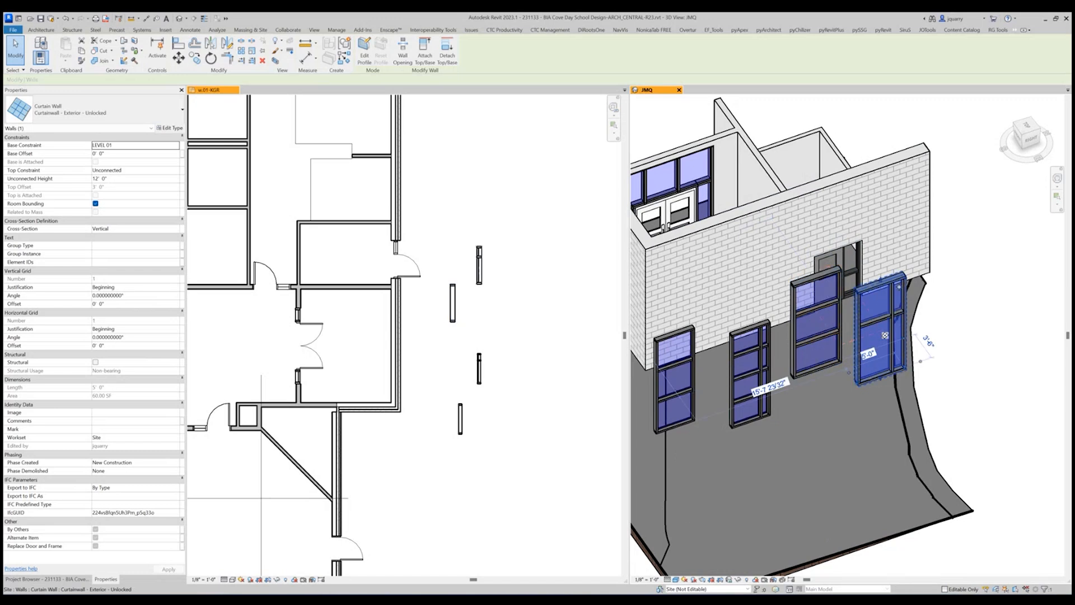
pyautogui.click(749, 345)
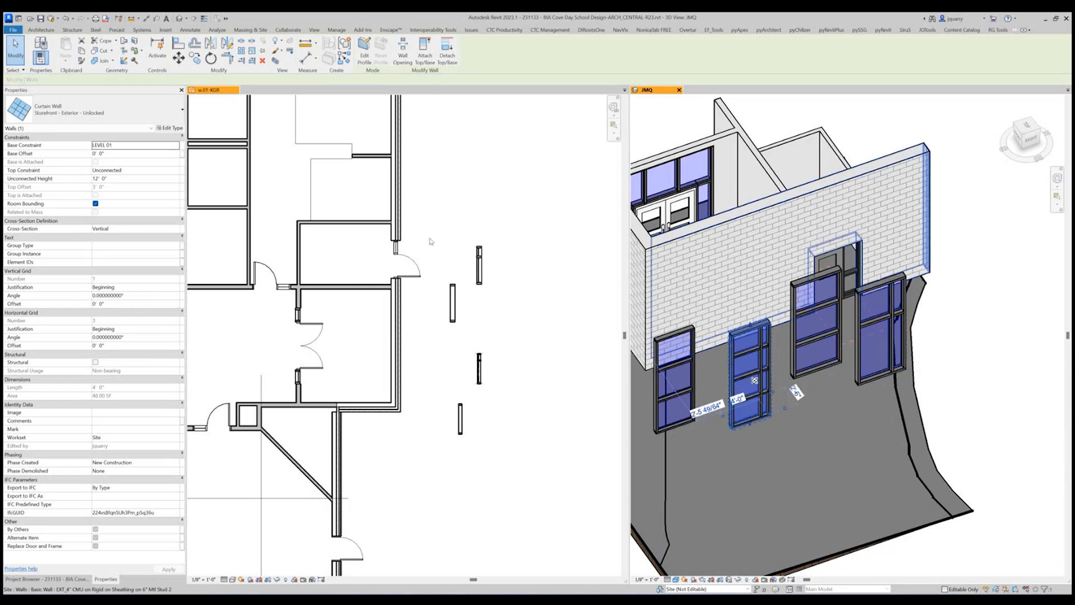
pyautogui.scroll(5, 459, 369)
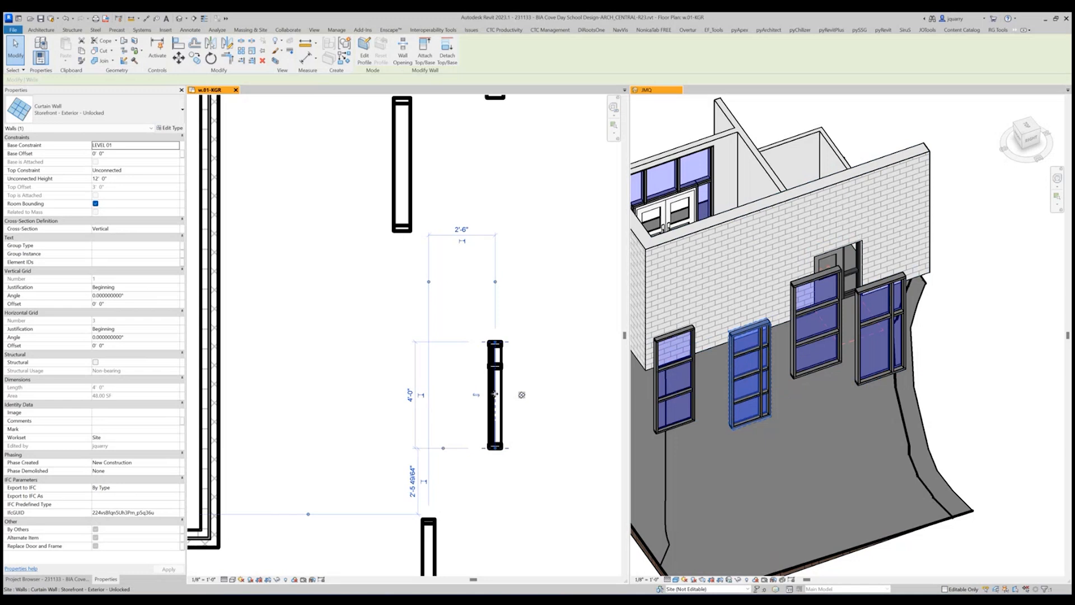
pyautogui.click(506, 366)
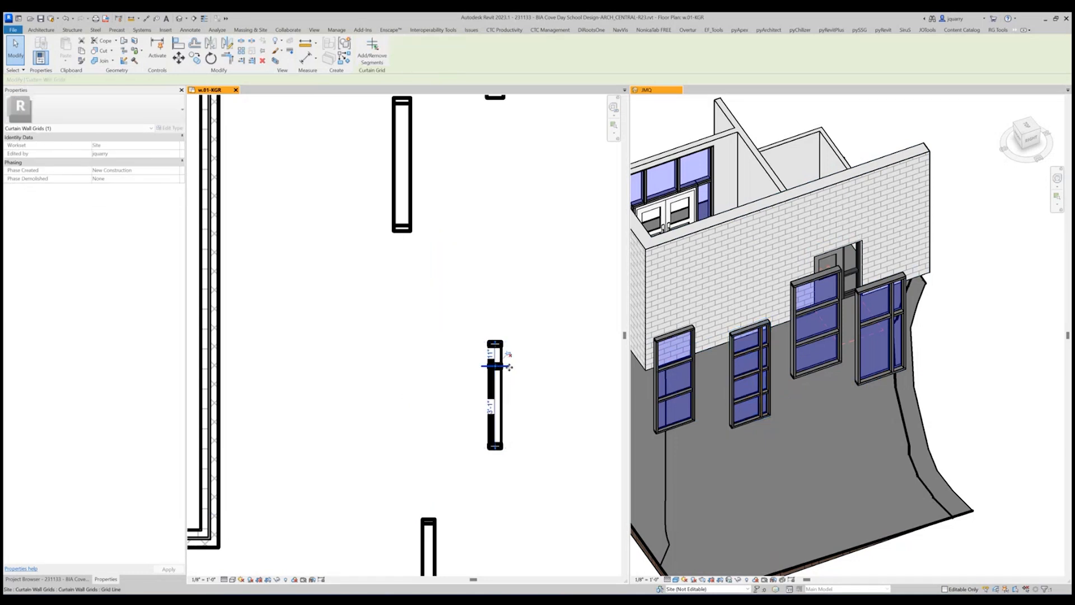
pyautogui.moveTo(508, 367); pyautogui.dragTo(509, 391)
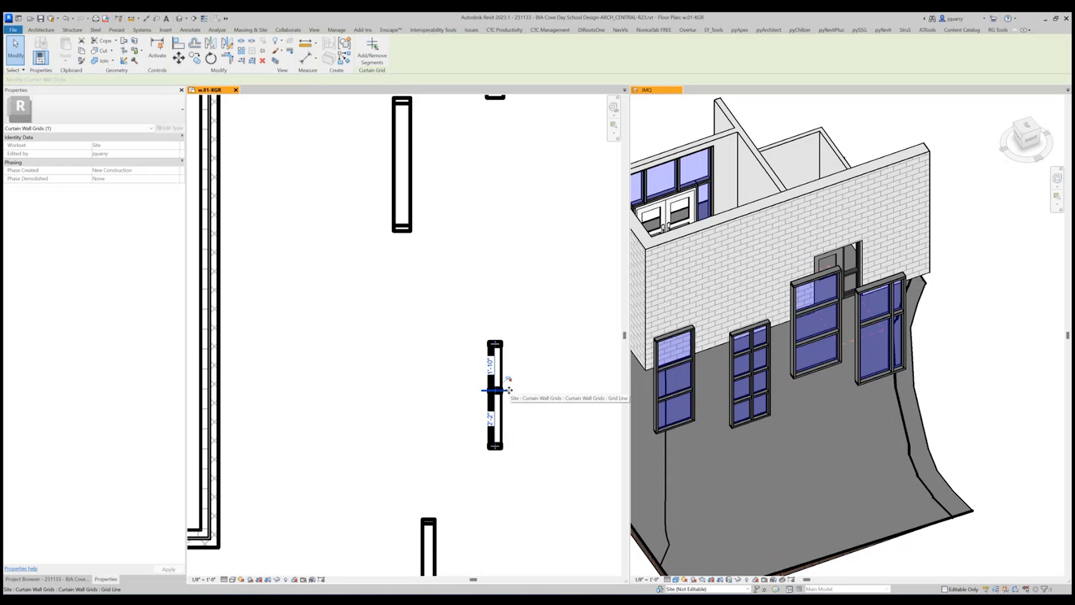
# Stretch the north end of the Storefront - Exterior - Unlocked wall to lengthen it to about 7'-8".
pyautogui.click(498, 377)
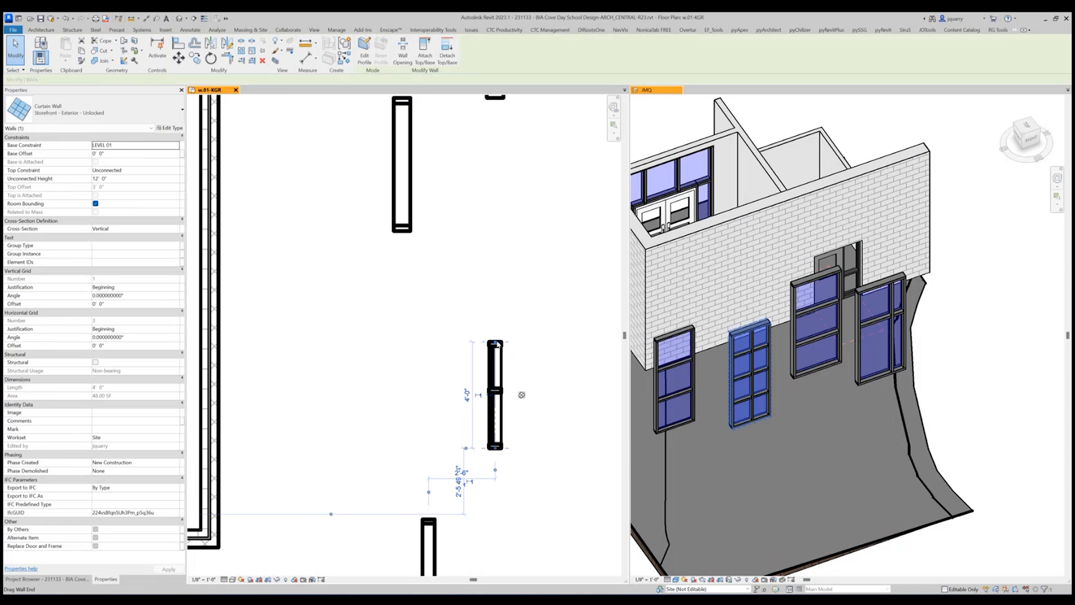
pyautogui.press('r')
pyautogui.press('s')
pyautogui.click(495, 448)
pyautogui.moveTo(499, 247); pyautogui.dragTo(497, 243)
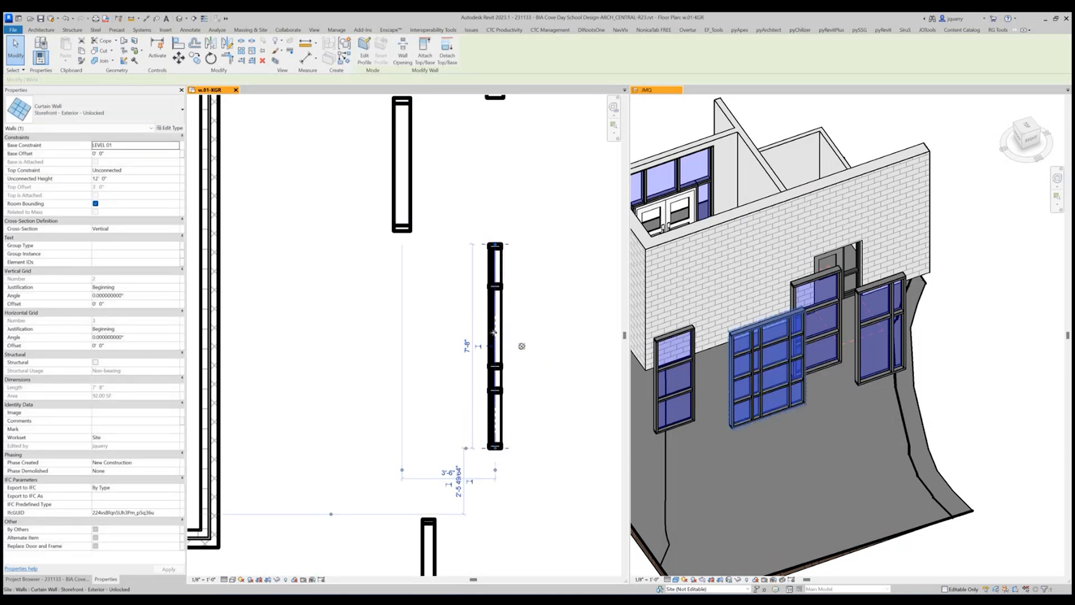
pyautogui.click(181, 130)
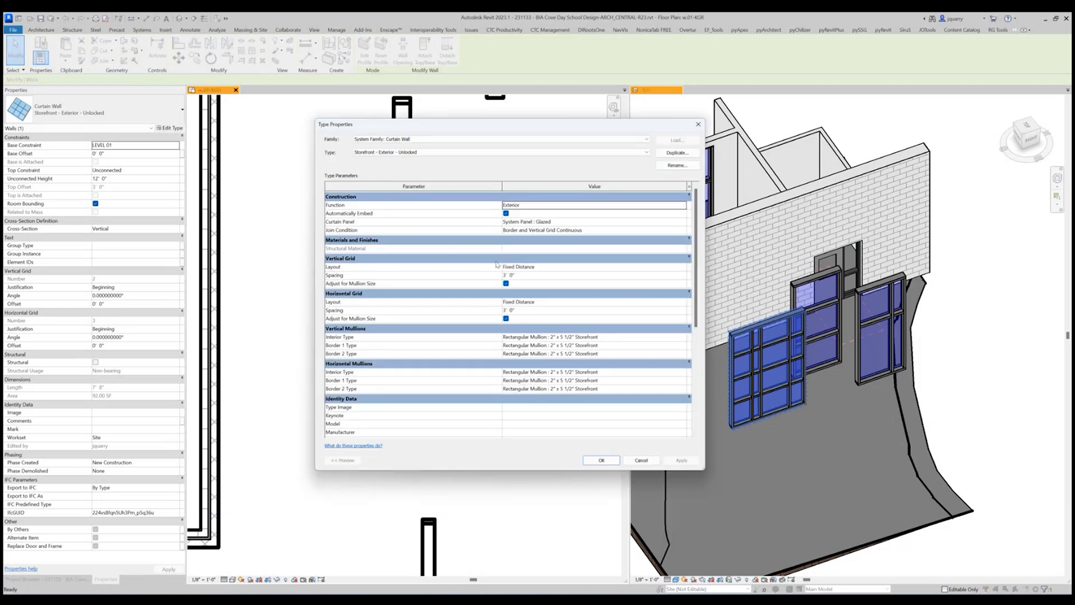
pyautogui.press('Escape')
pyautogui.press('Escape')
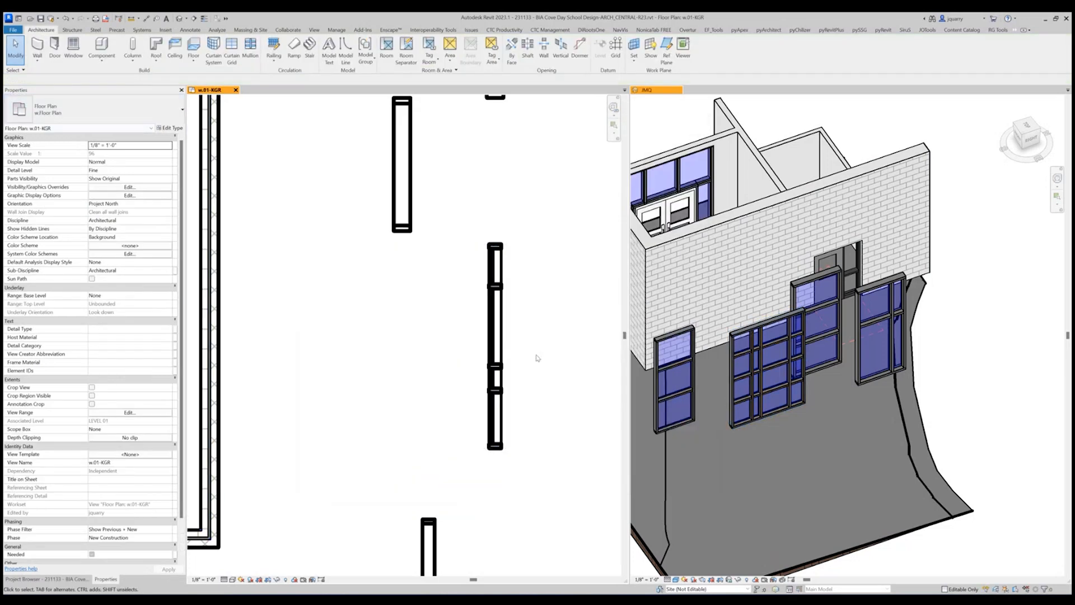
# Set the vertical and horizontal grid layouts of the Storefront - Exterior - Unlocked type to None, keeping the existing gridlines.
pyautogui.click(496, 335)
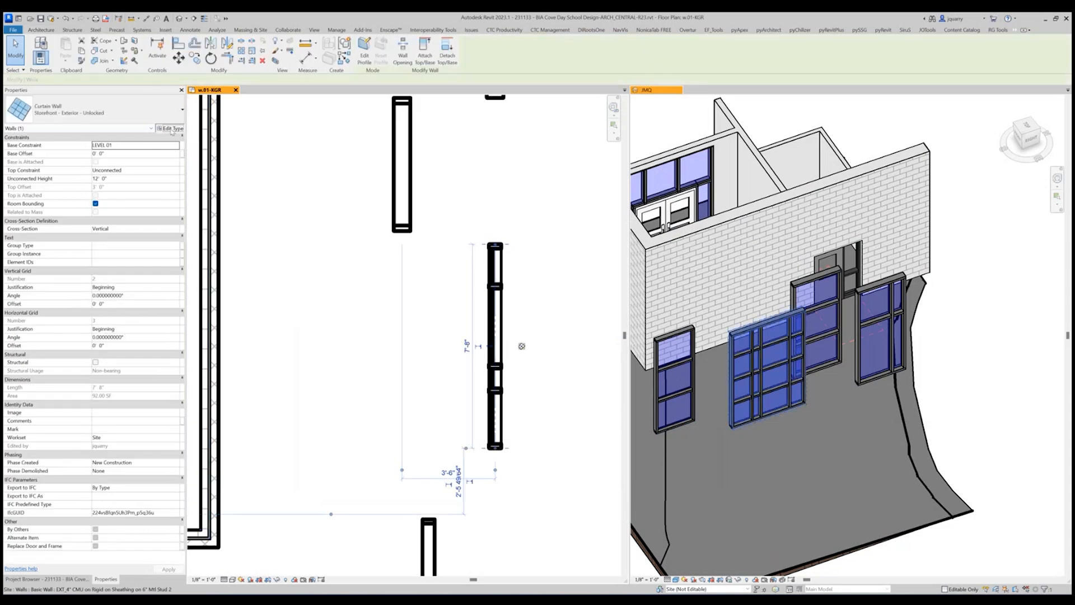
pyautogui.click(170, 128)
pyautogui.click(659, 268)
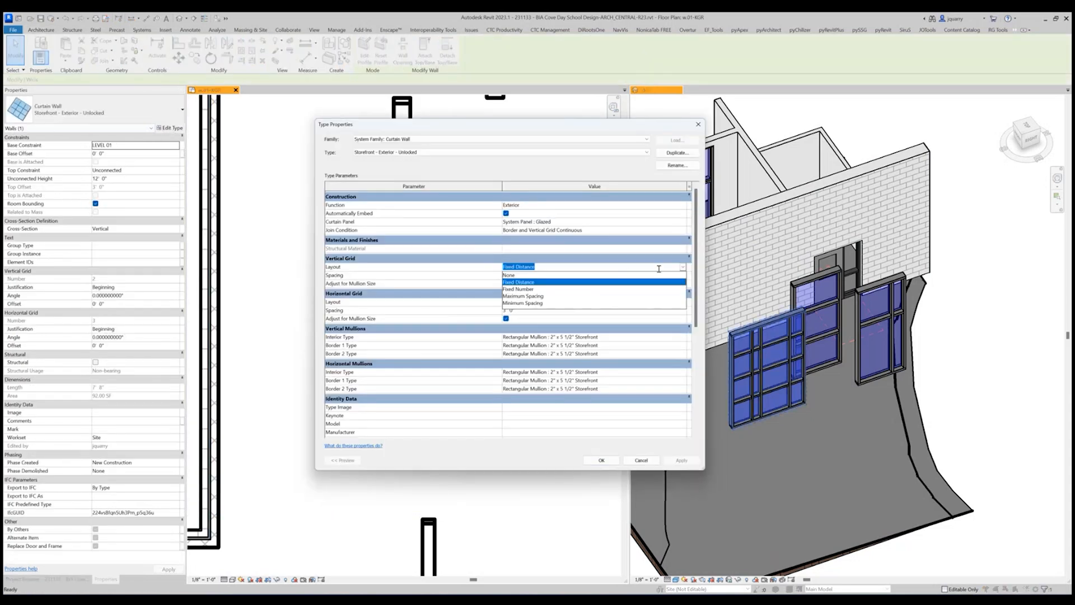
pyautogui.click(523, 275)
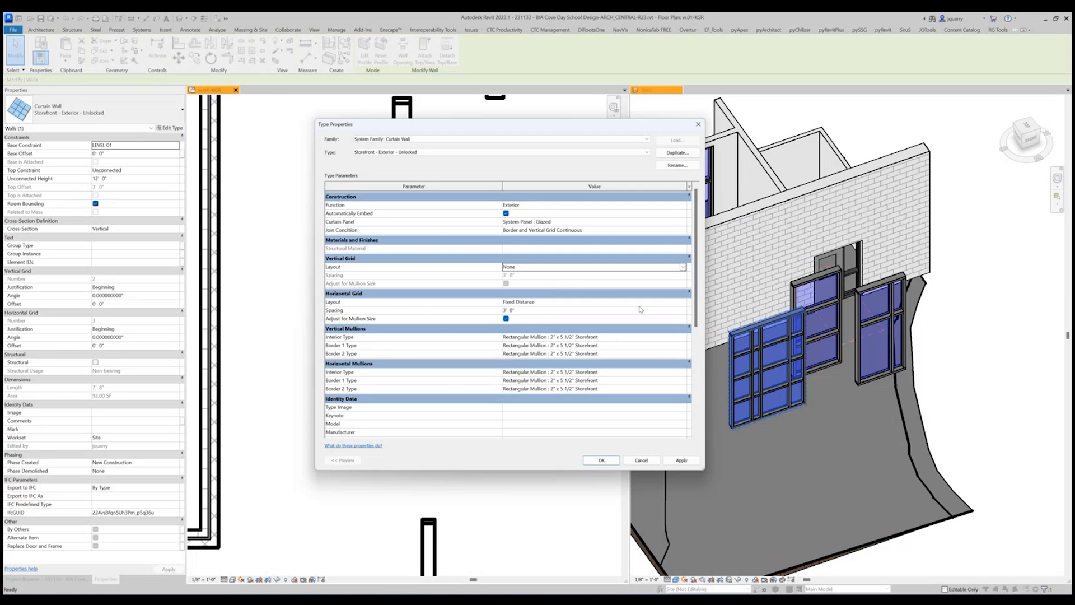
pyautogui.click(683, 301)
pyautogui.click(523, 310)
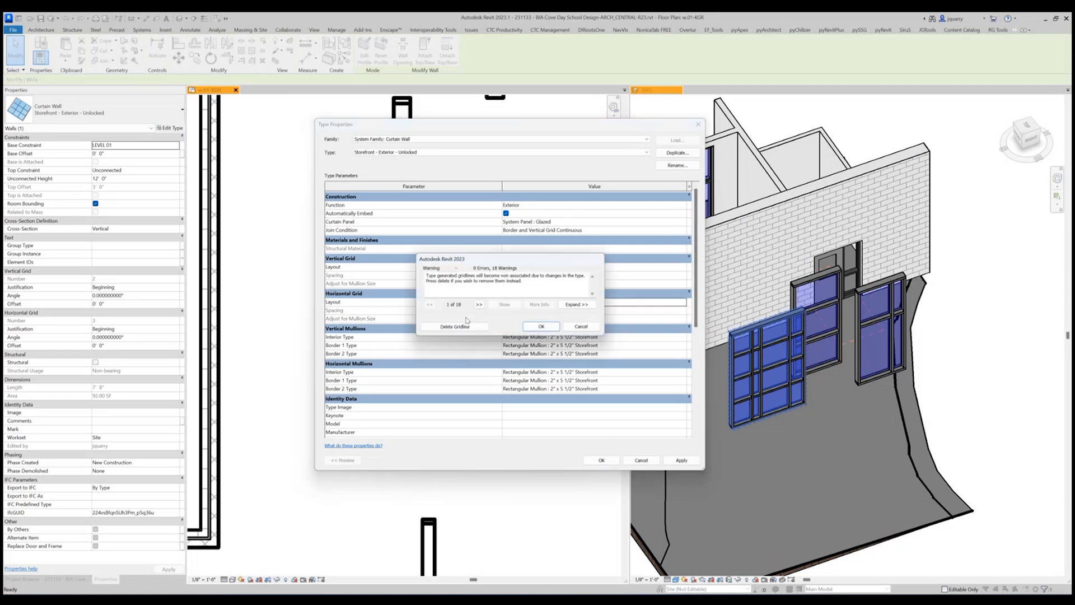
pyautogui.click(541, 326)
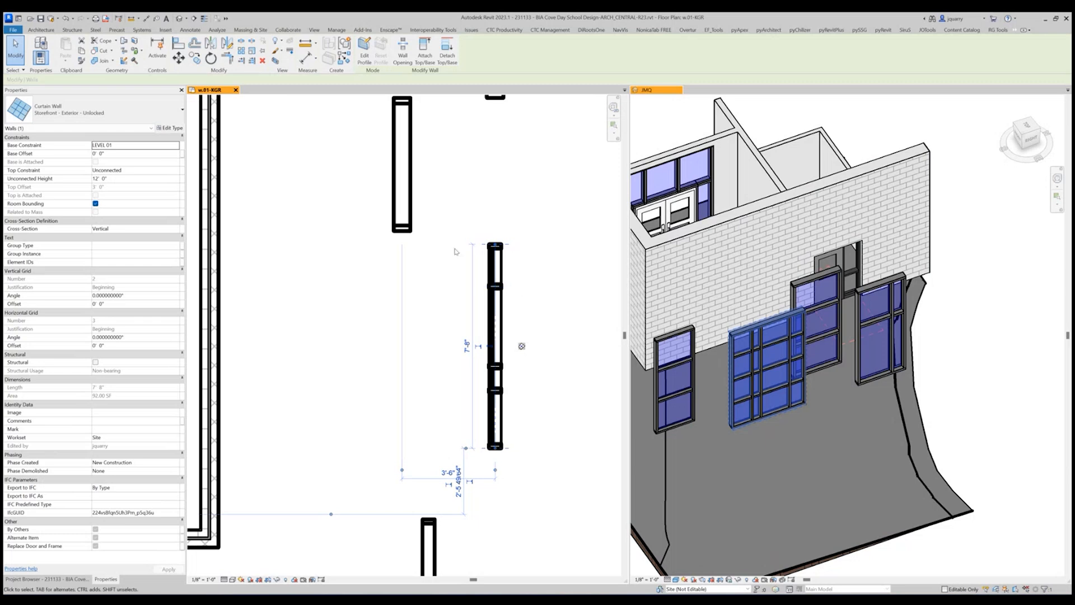
# Create a similar Storefront - Exterior - Unlocked wall about 7'-5" long, running north just east of the stretched storefront.
pyautogui.rightClick(502, 296)
pyautogui.click(539, 403)
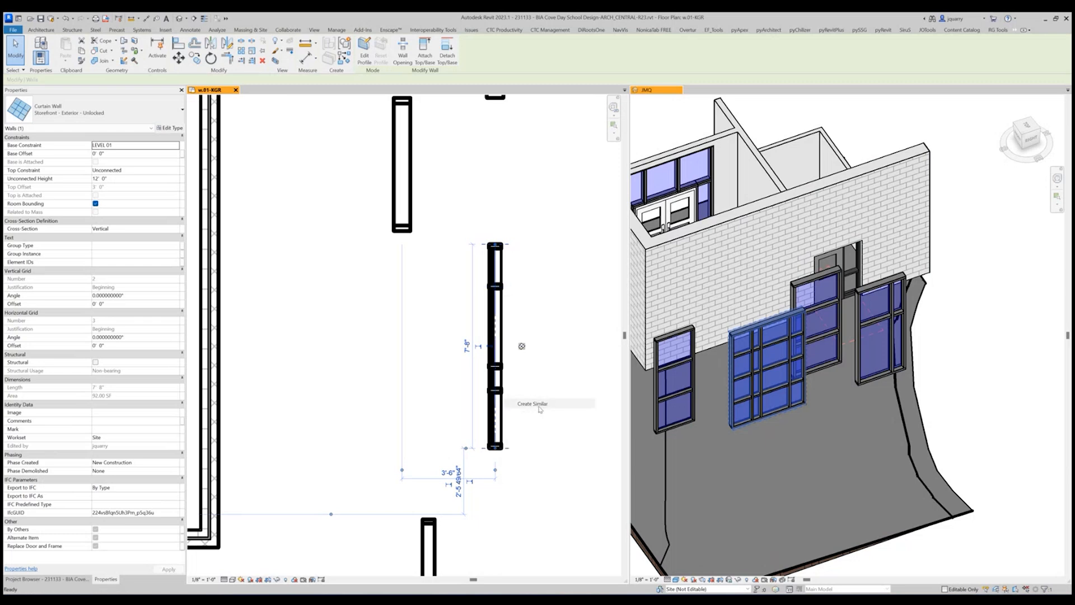
pyautogui.click(539, 448)
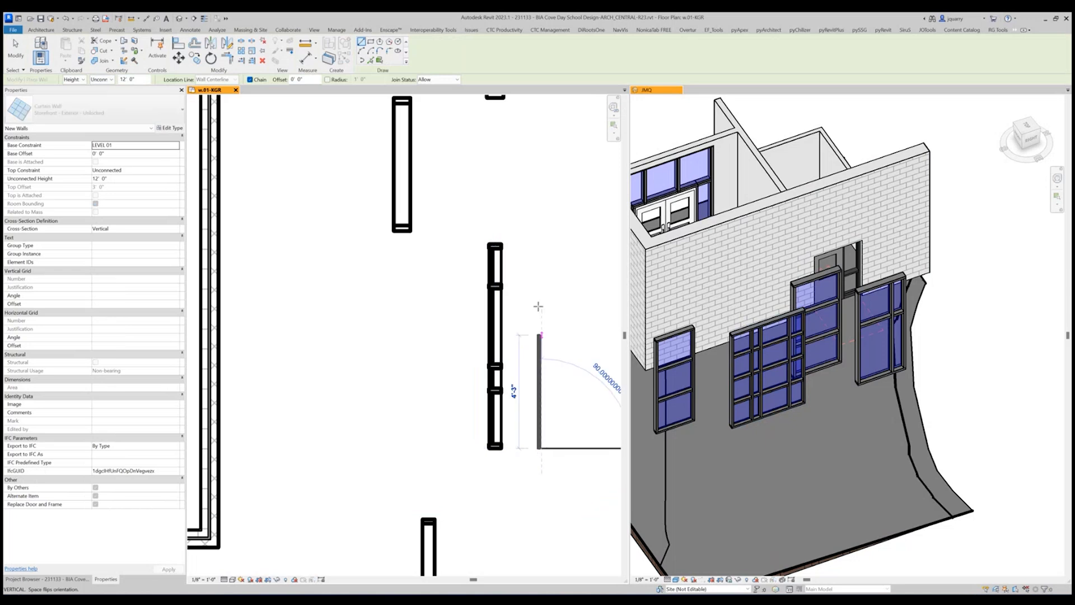
pyautogui.click(541, 252)
pyautogui.press('Escape')
pyautogui.press('Escape')
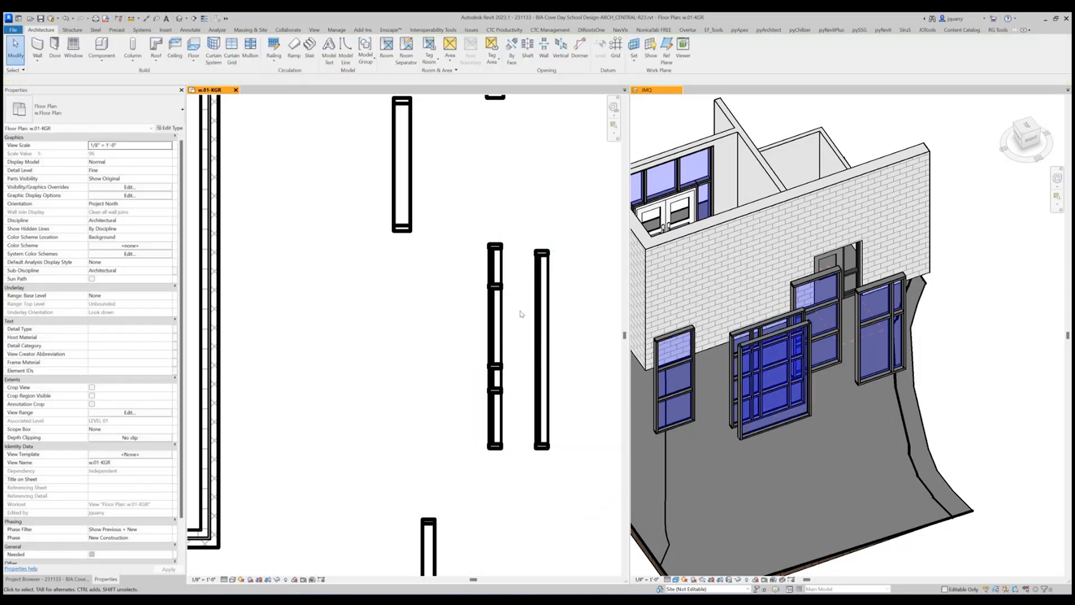
# Delete the old gridded unlocked storefront and shift its ungridded replacement south, clear of the locked curtain wall.
pyautogui.click(495, 311)
pyautogui.press('Delete')
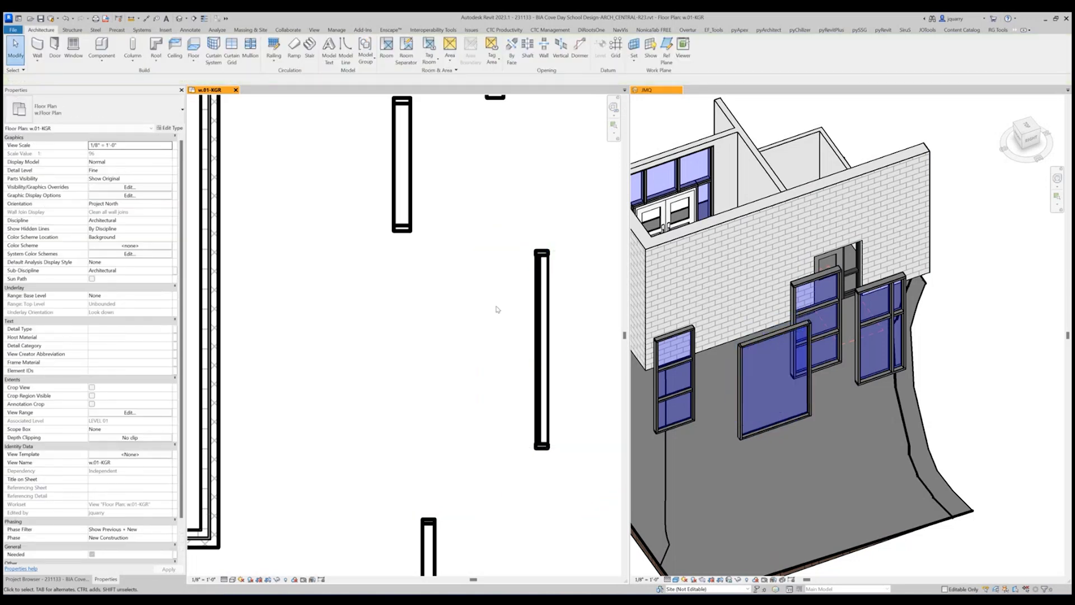
pyautogui.click(763, 363)
pyautogui.click(764, 363)
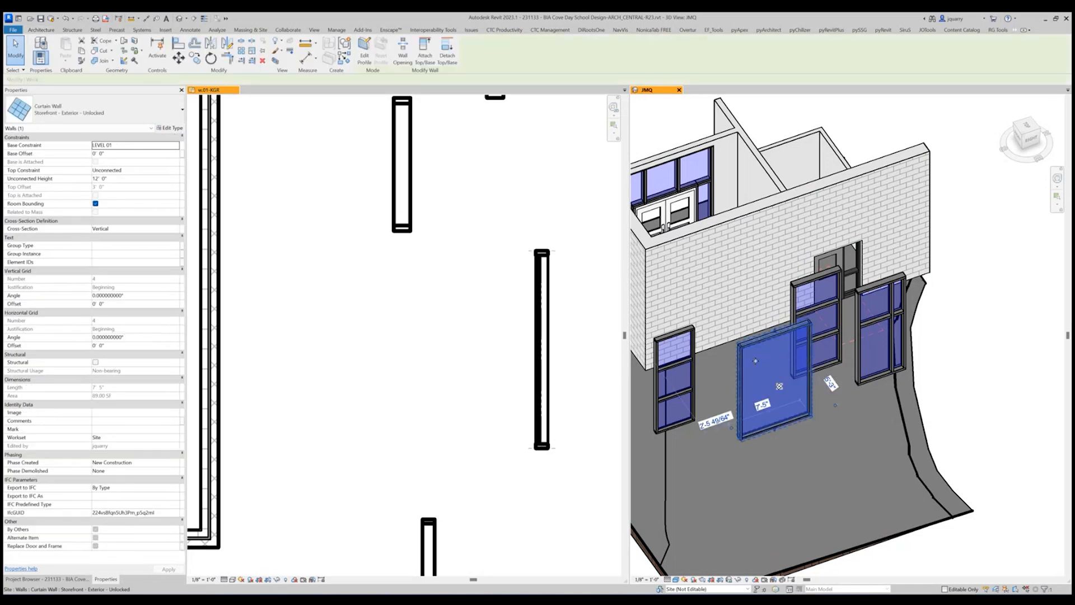
pyautogui.moveTo(763, 363); pyautogui.dragTo(738, 370)
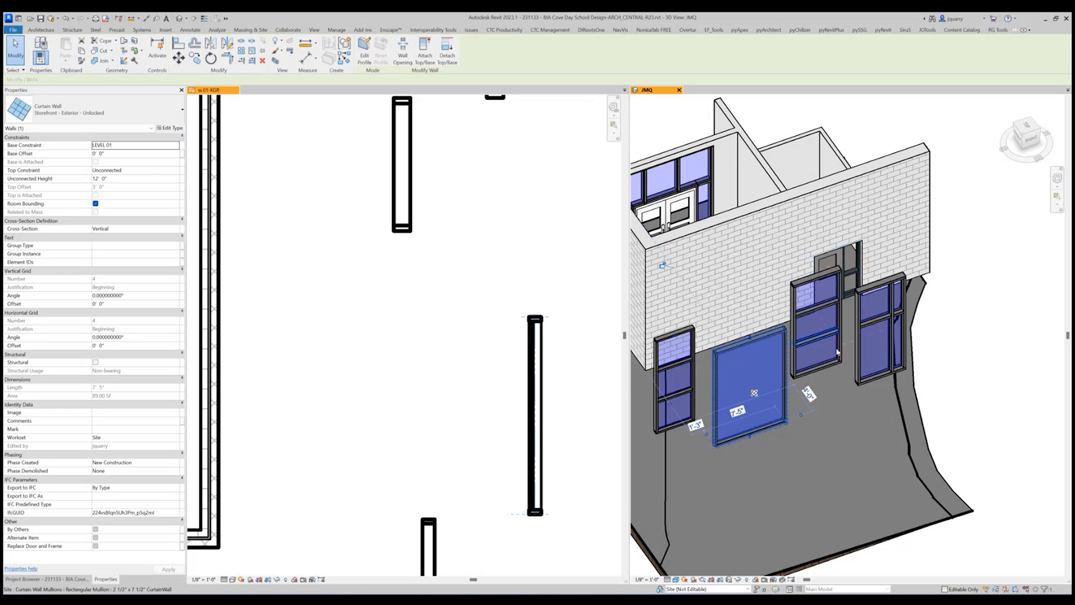
# Change the 4'-0" Storefront - Exterior - Locked wall to the Storefront - Exterior - Unlocked type, keeping its existing gridlines.
pyautogui.click(673, 344)
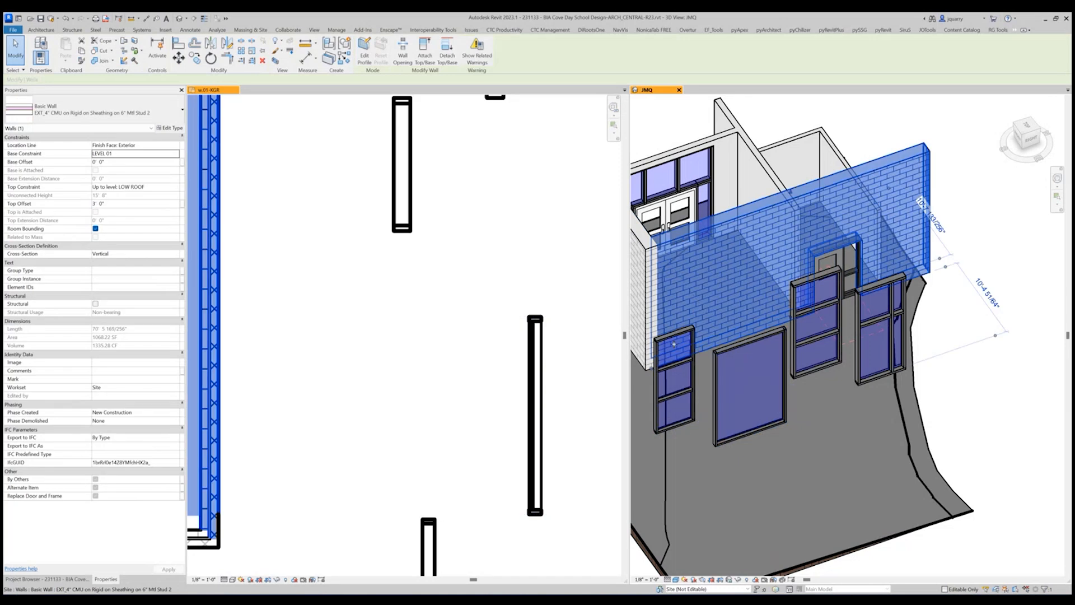
pyautogui.press('Escape')
pyautogui.click(676, 352)
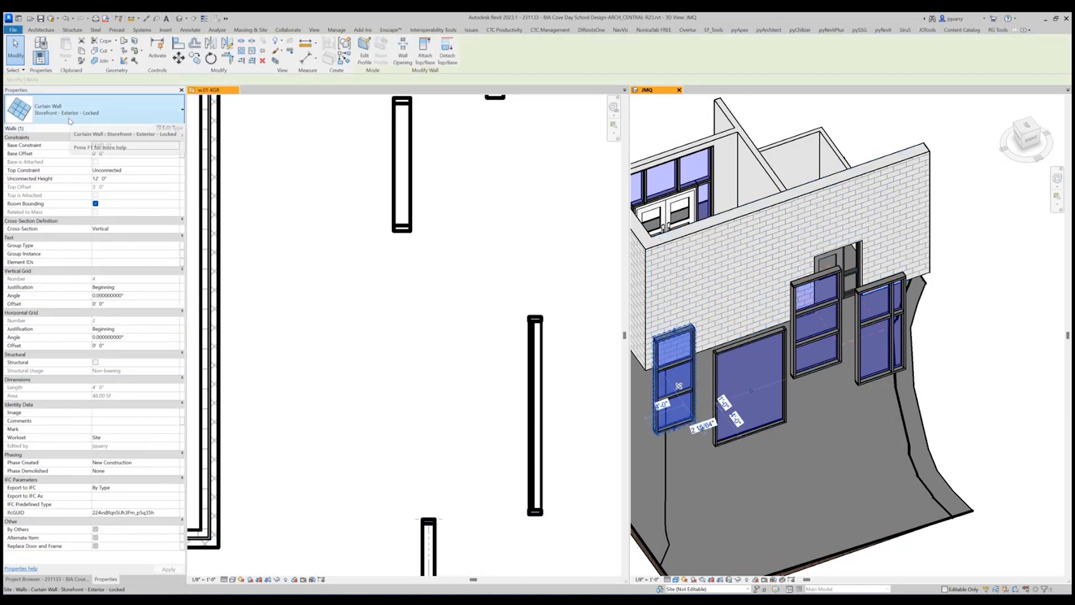
pyautogui.scroll(-2, 279, 304)
pyautogui.click(359, 357)
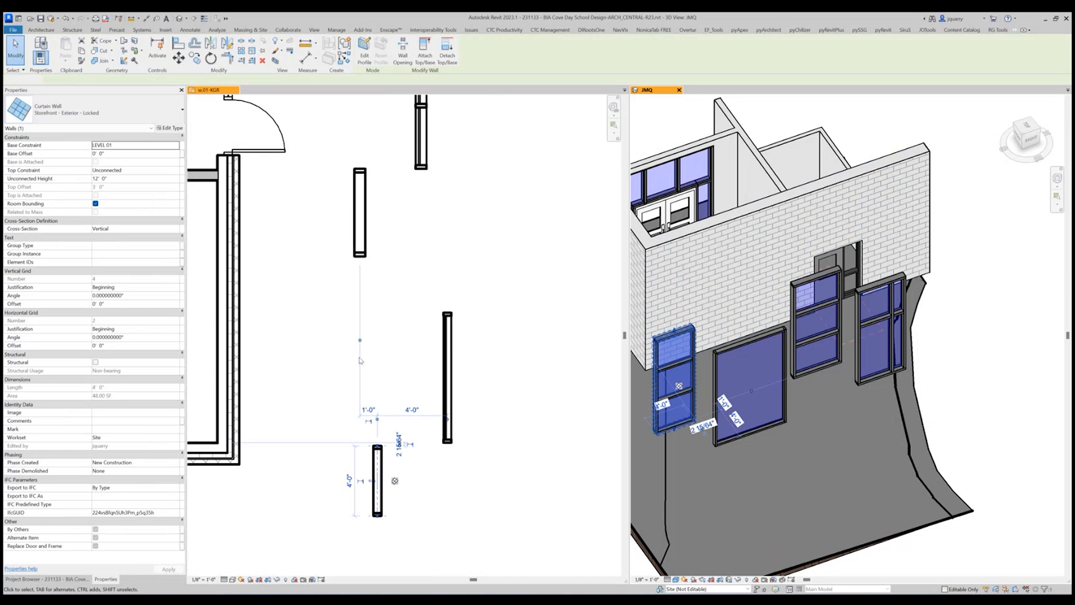
pyautogui.click(134, 128)
pyautogui.click(120, 390)
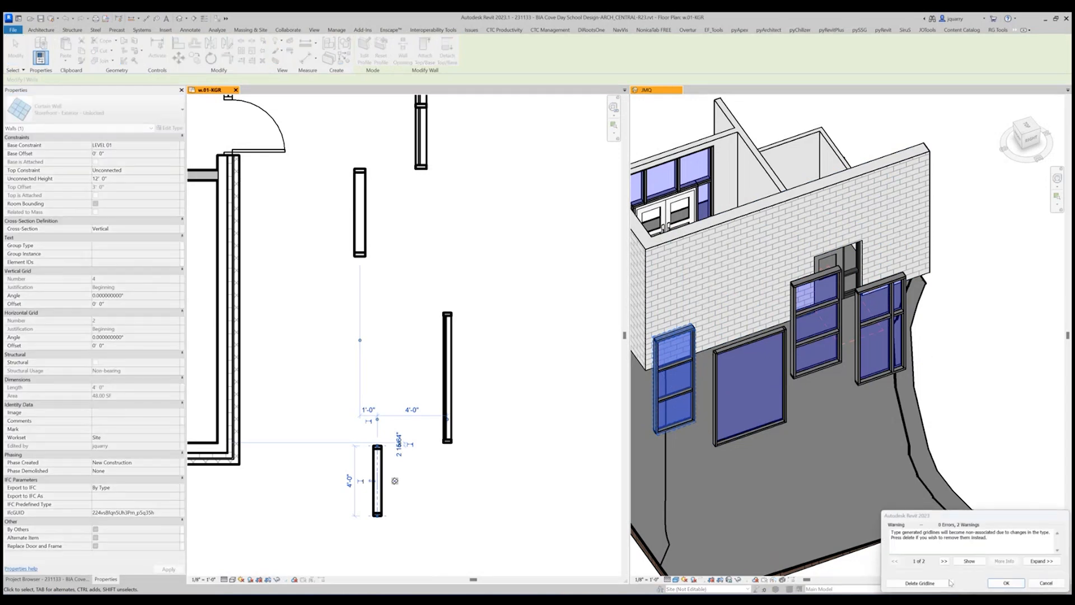
pyautogui.click(1006, 583)
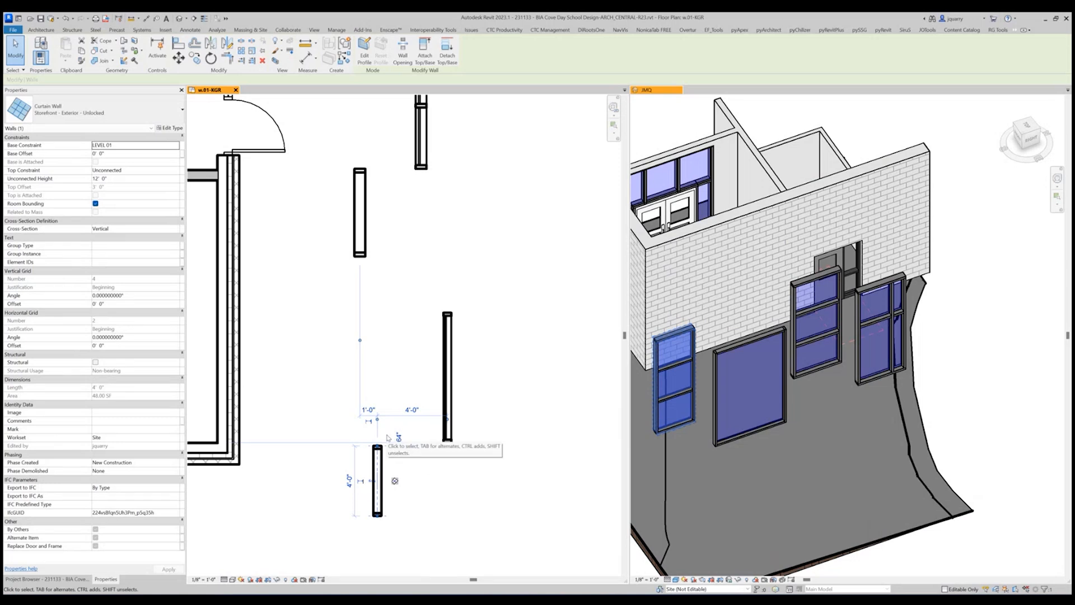
# Stretch the north end of the former 4'-0" locked storefront until the wall is about 7'-8" long.
pyautogui.press('r')
pyautogui.press('s')
pyautogui.click(377, 515)
pyautogui.moveTo(373, 387); pyautogui.dragTo(377, 383)
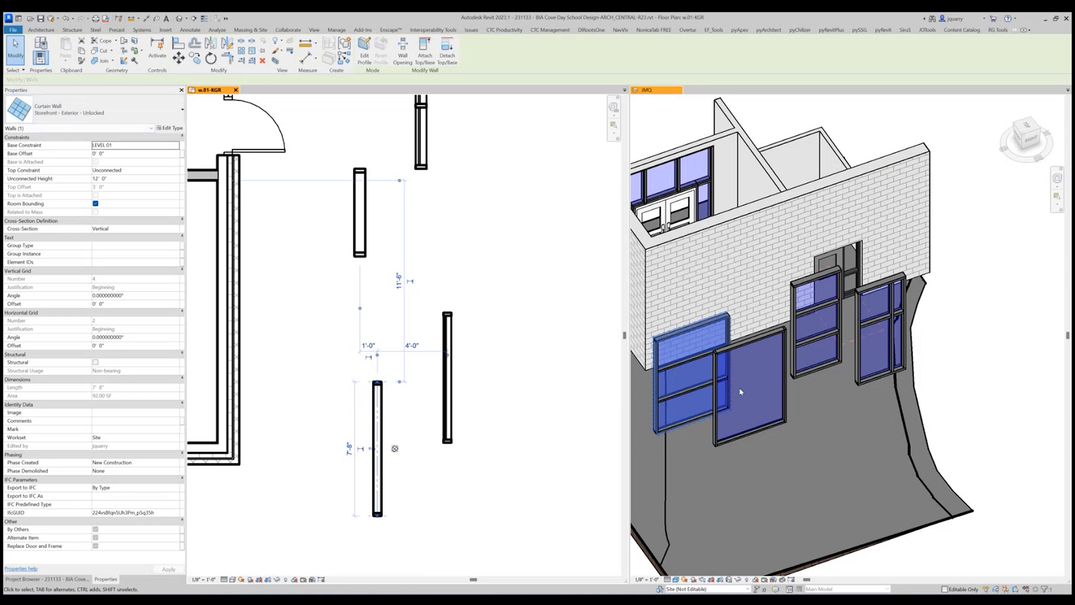
pyautogui.click(750, 402)
pyautogui.keyDown('shift'); pyautogui.moveTo(751, 402); pyautogui.dragTo(765, 342, button='middle'); pyautogui.keyUp('shift')
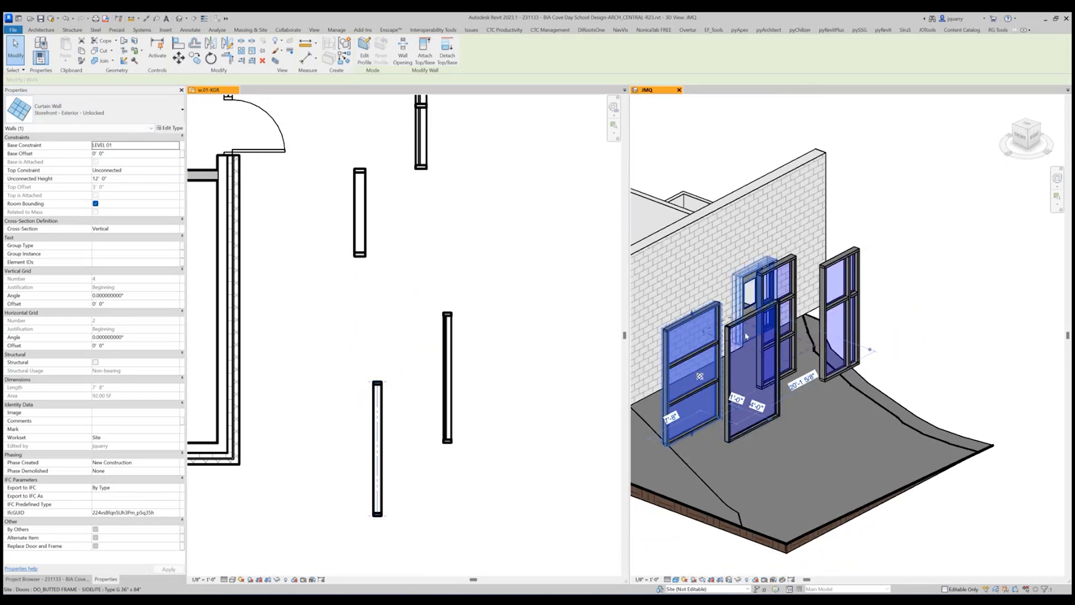
pyautogui.click(740, 339)
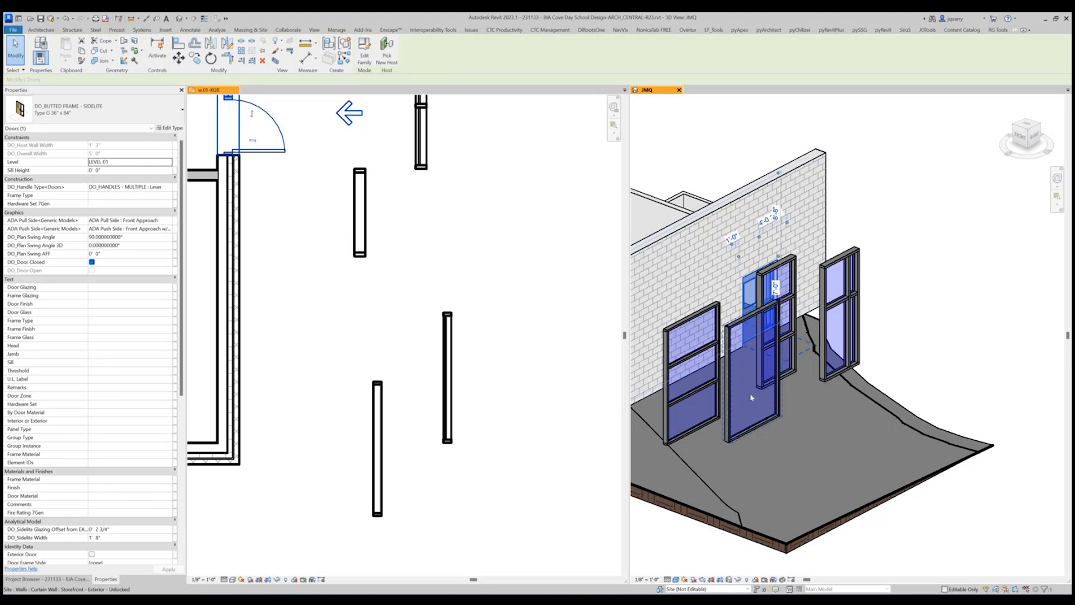
# Add a horizontal gridline about 2'-0" below the top and a vertical one a third from the north end of the ungridded unlocked storefront.
pyautogui.scroll(3, 751, 397)
pyautogui.click(705, 426)
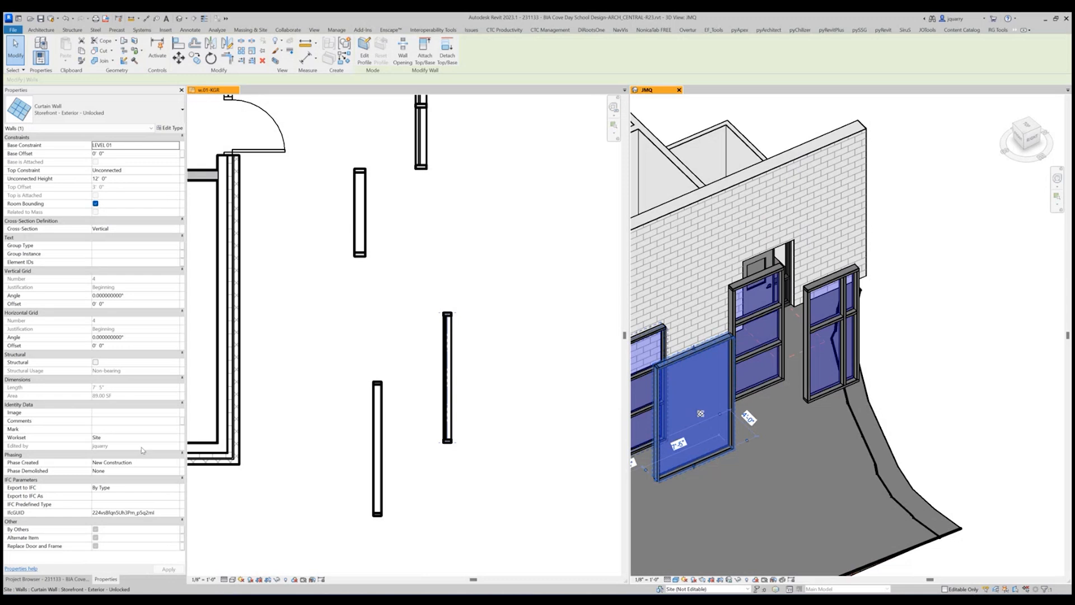
pyautogui.press('Escape')
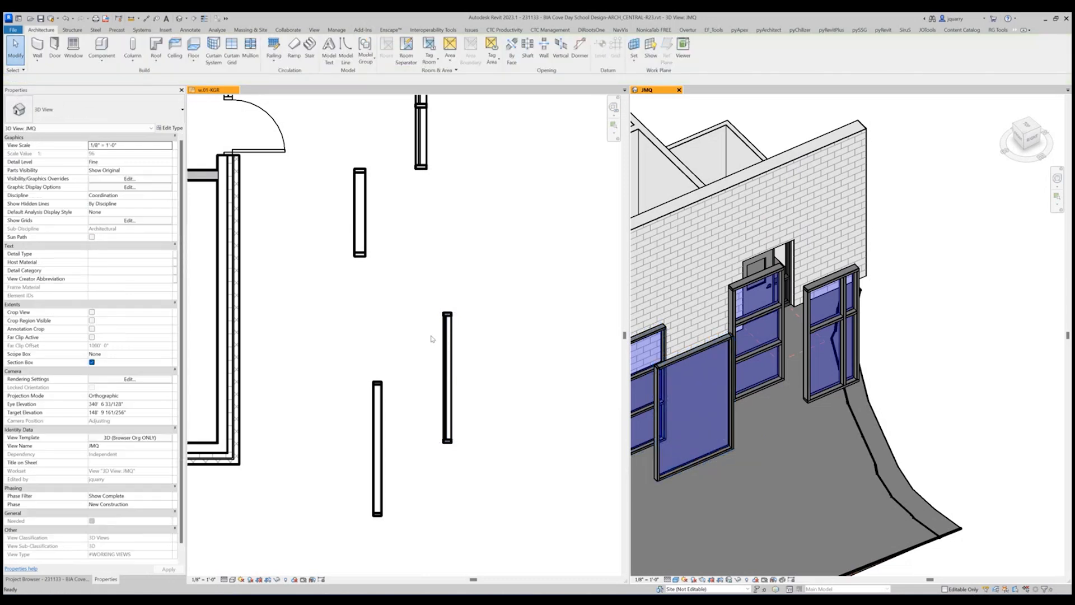
pyautogui.click(711, 400)
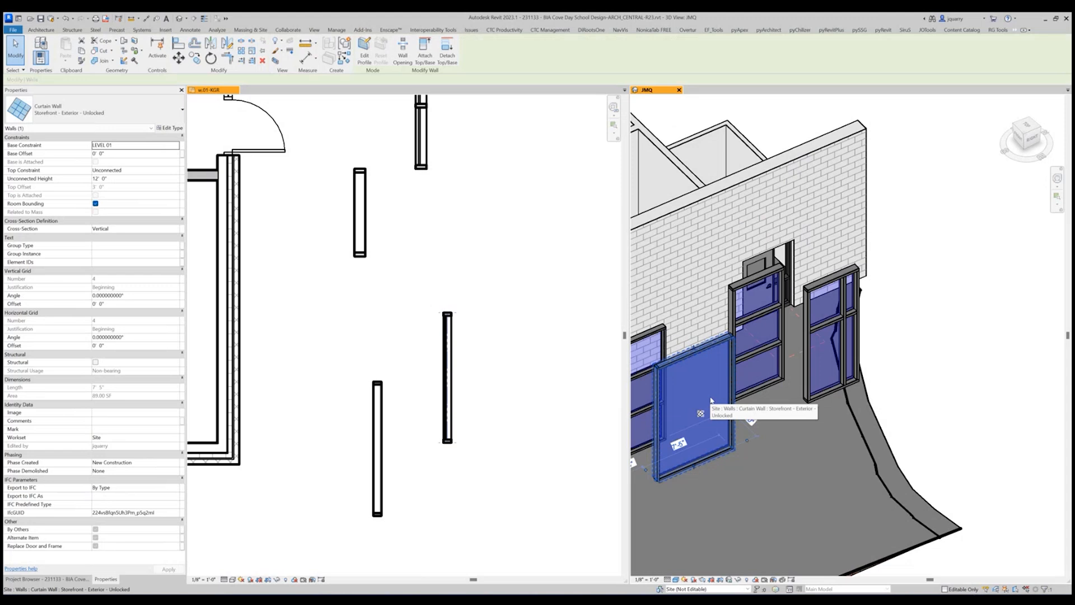
pyautogui.click(41, 29)
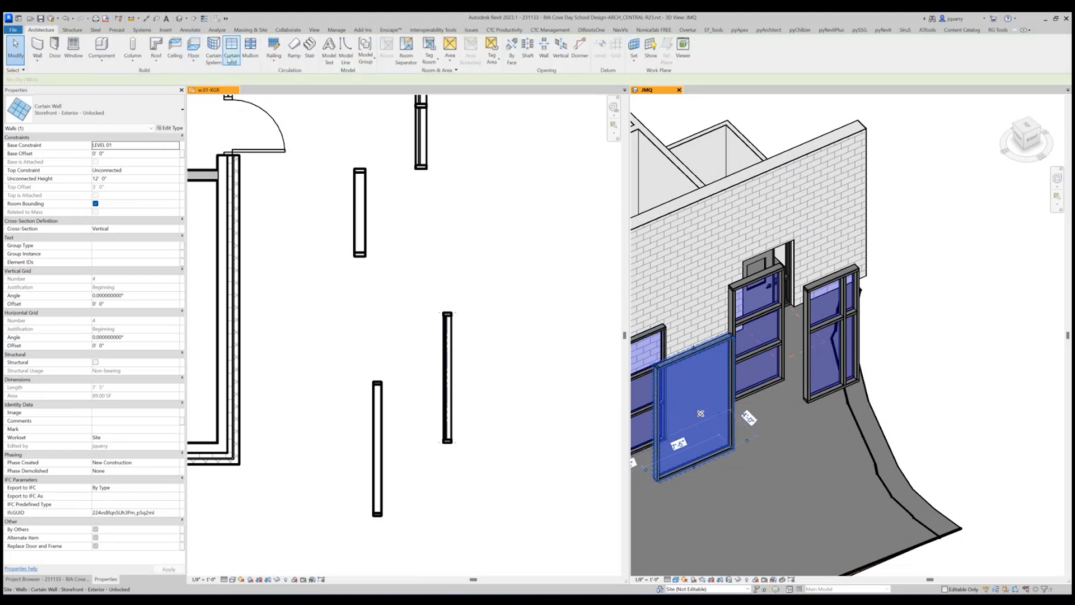
pyautogui.click(231, 54)
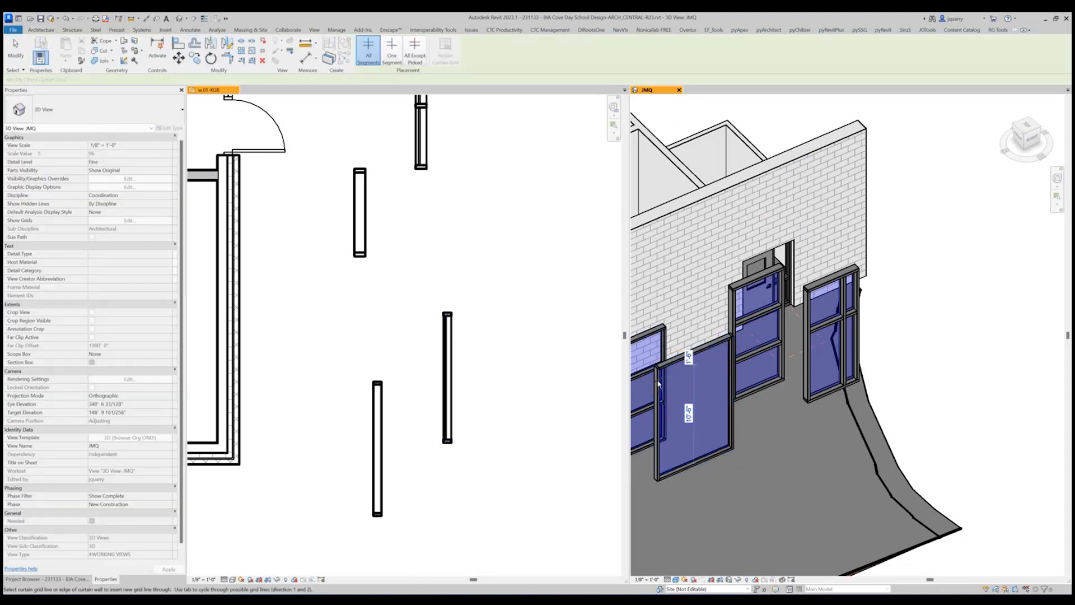
pyautogui.click(662, 386)
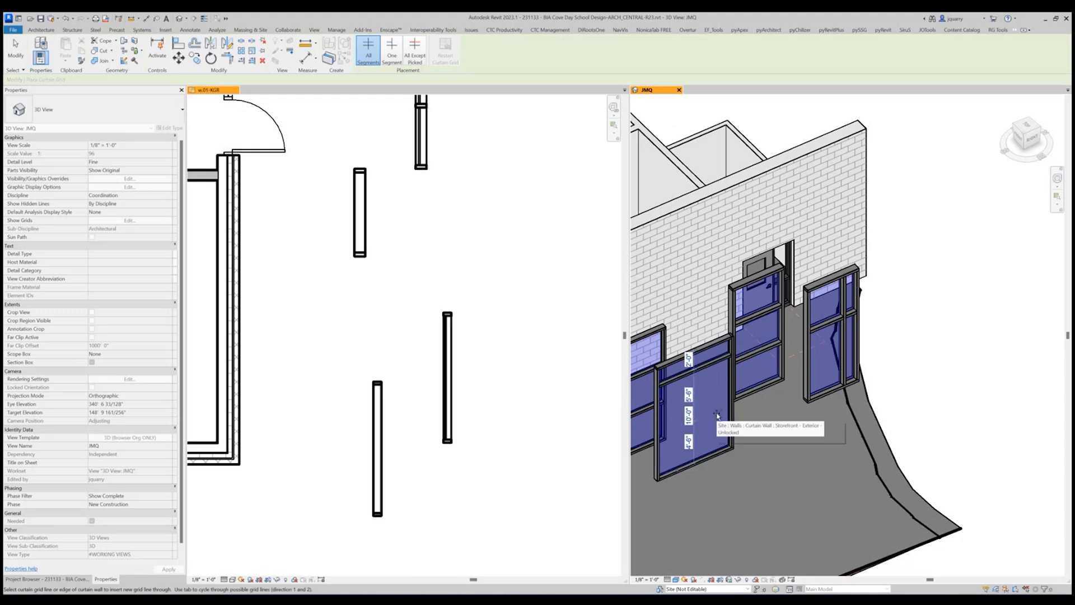
pyautogui.click(710, 377)
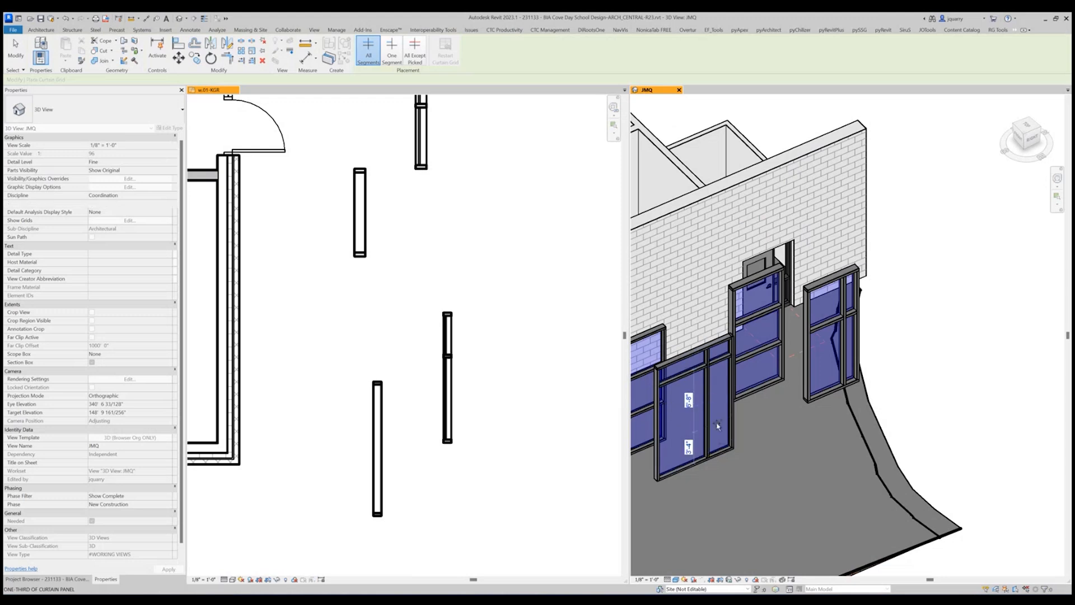
pyautogui.press('Escape')
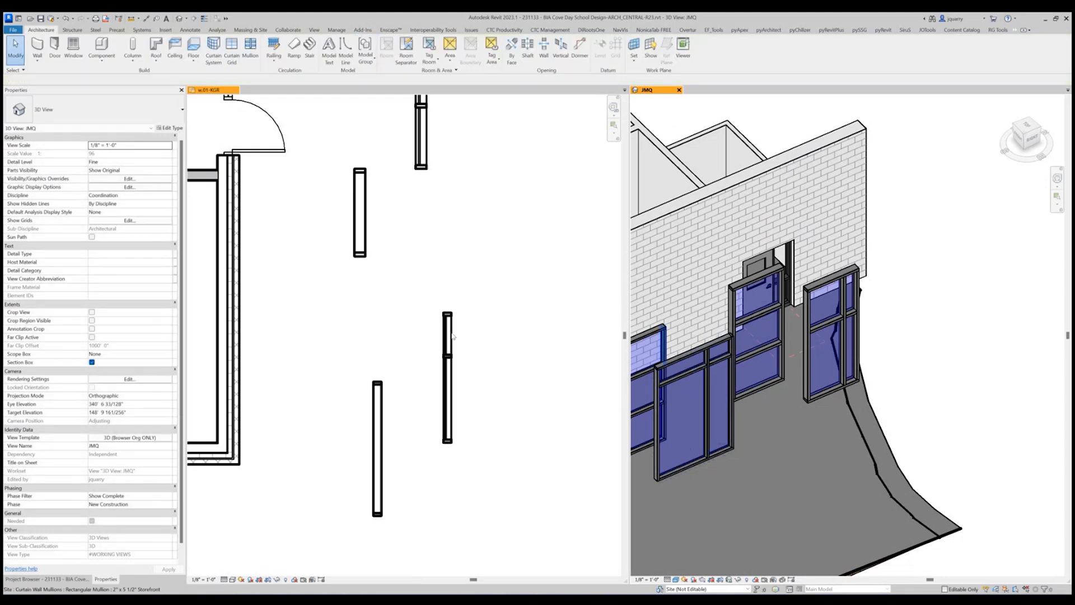
# Stretch the newly gridded storefront south to about 8'-8" and shift its vertical gridline to about 3'-8" from the north end.
pyautogui.click(456, 385)
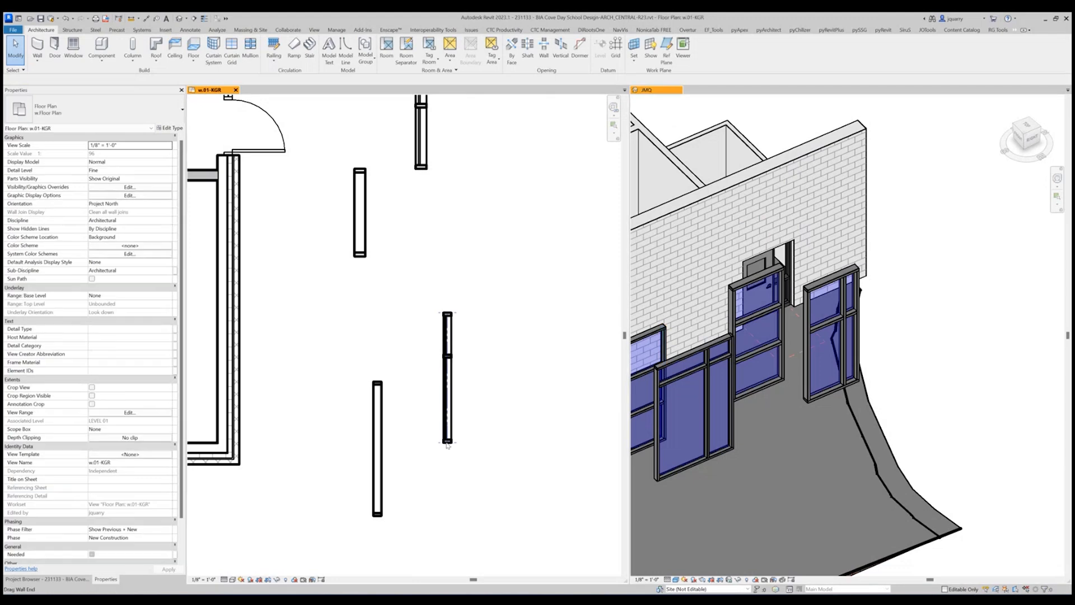
pyautogui.click(455, 386)
pyautogui.moveTo(448, 442); pyautogui.dragTo(448, 464)
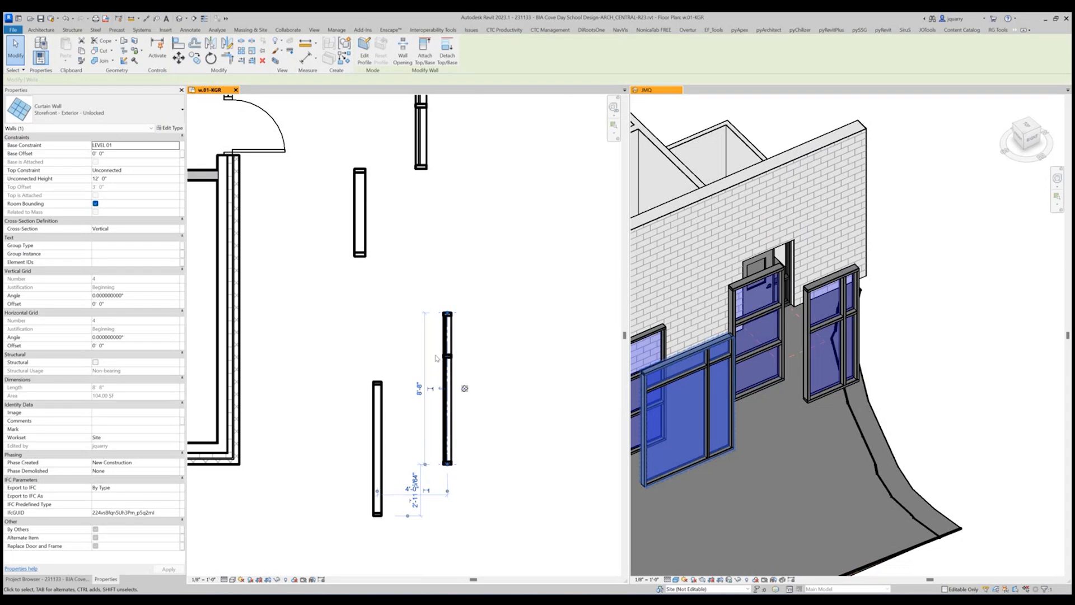
pyautogui.click(451, 355)
pyautogui.moveTo(450, 354); pyautogui.dragTo(450, 376)
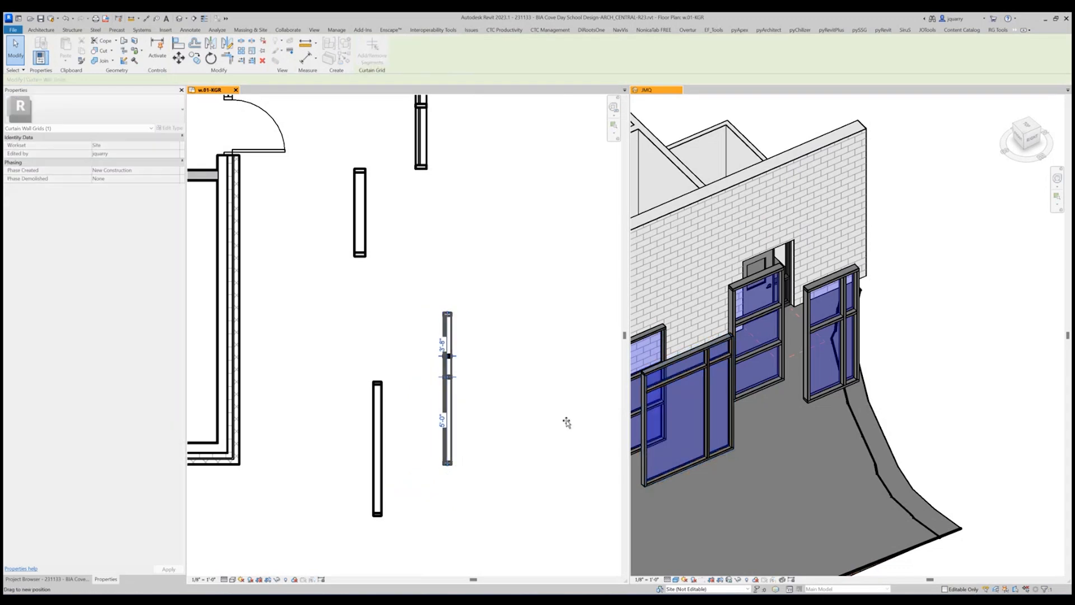
pyautogui.click(538, 446)
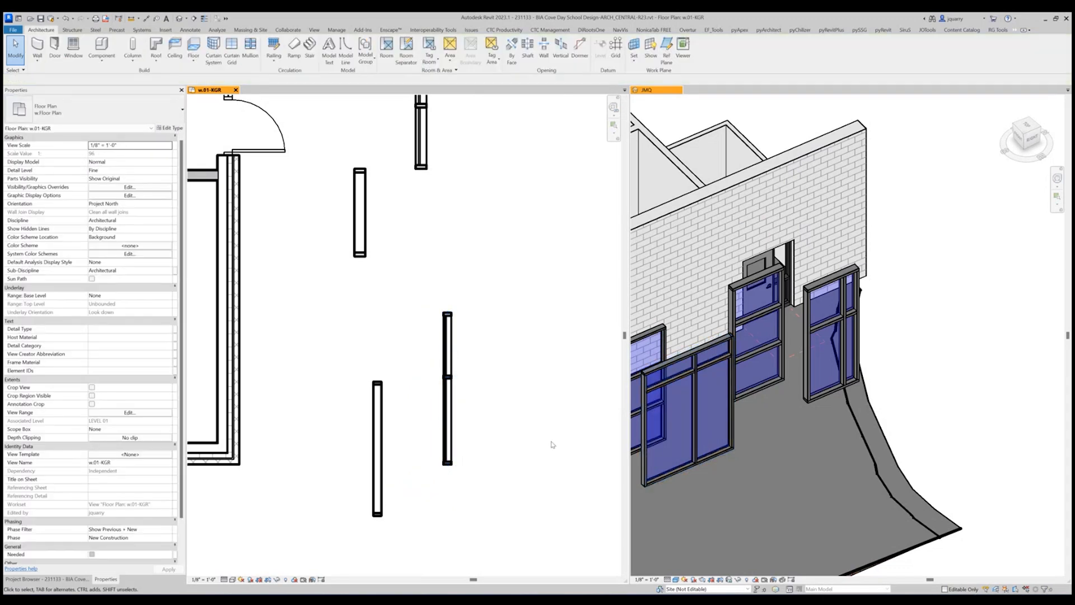
# Stretch the south end of the 5'-0" Curtainwall - Exterior - Locked wall until it is about 8'-3" long.
pyautogui.click(361, 201)
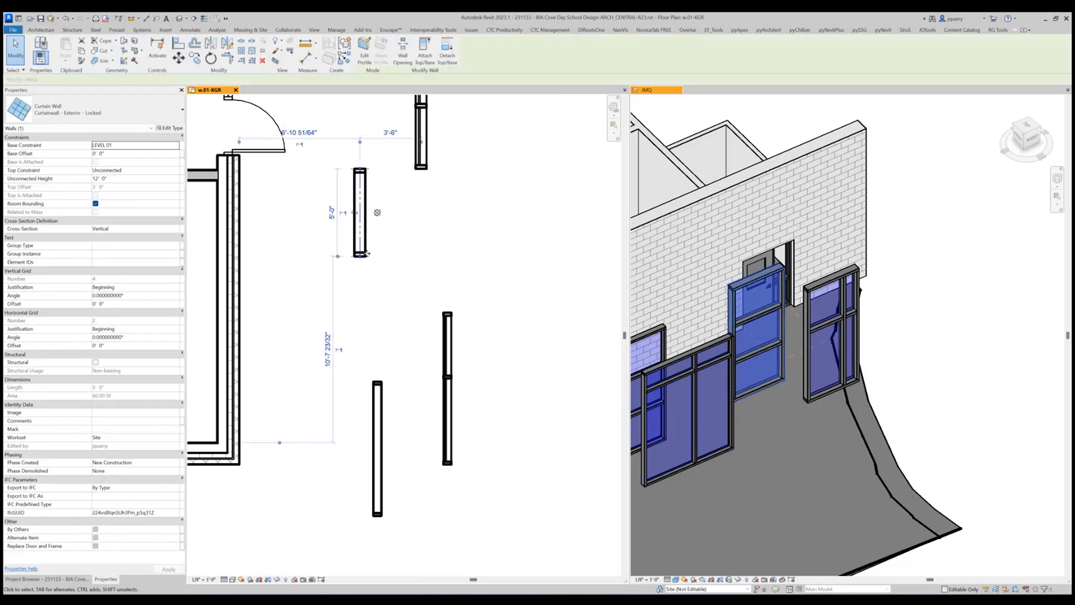
pyautogui.moveTo(360, 256); pyautogui.dragTo(363, 315)
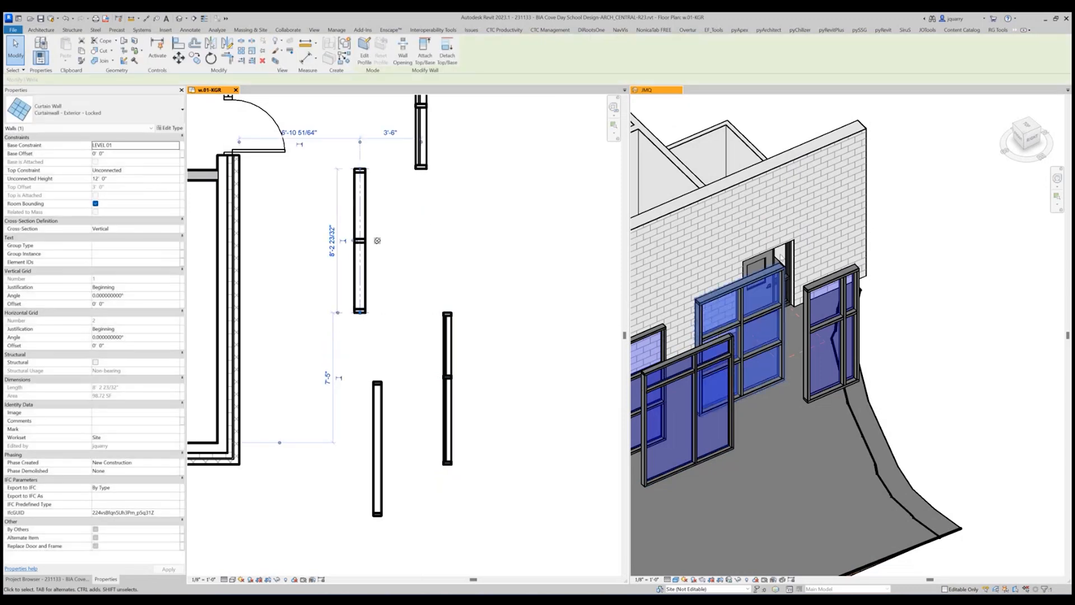
pyautogui.click(746, 346)
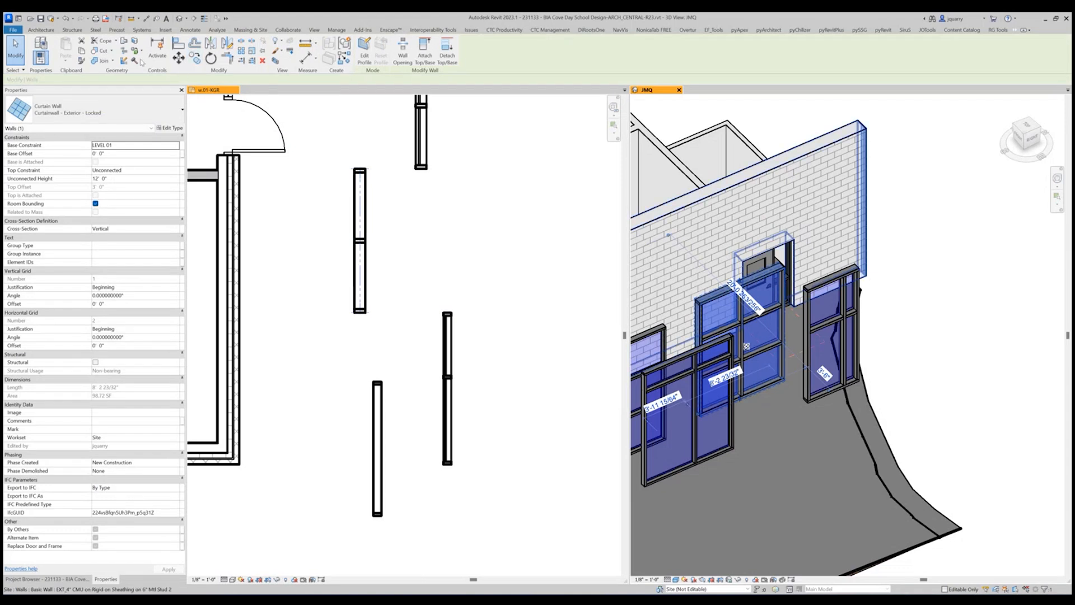
# Add a horizontal gridline across the upper panels and a vertical gridline midway through the north bay of the locked curtain wall.
pyautogui.click(40, 29)
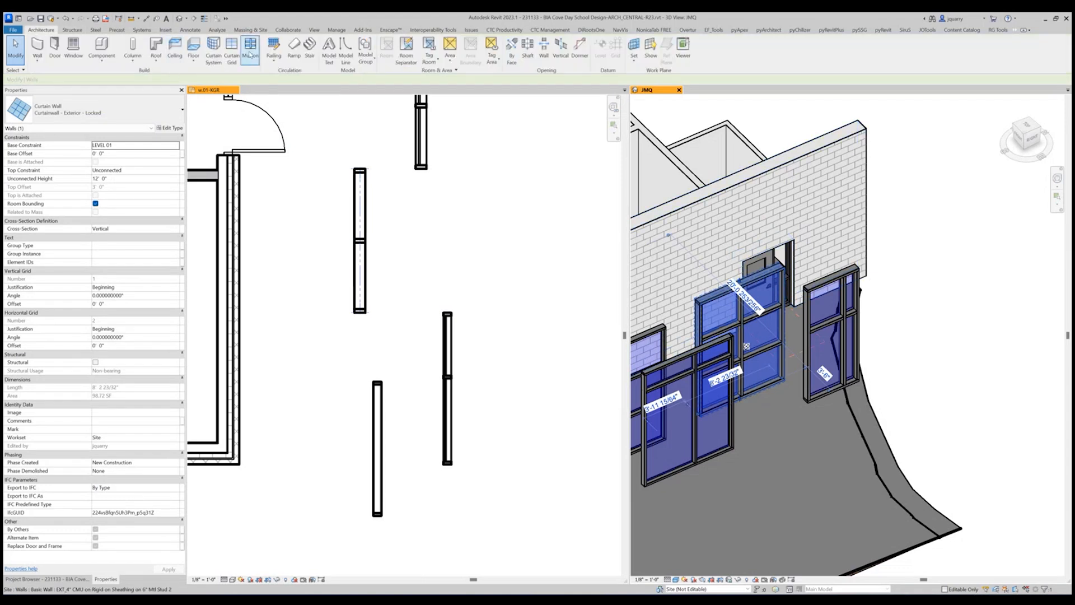
pyautogui.click(232, 49)
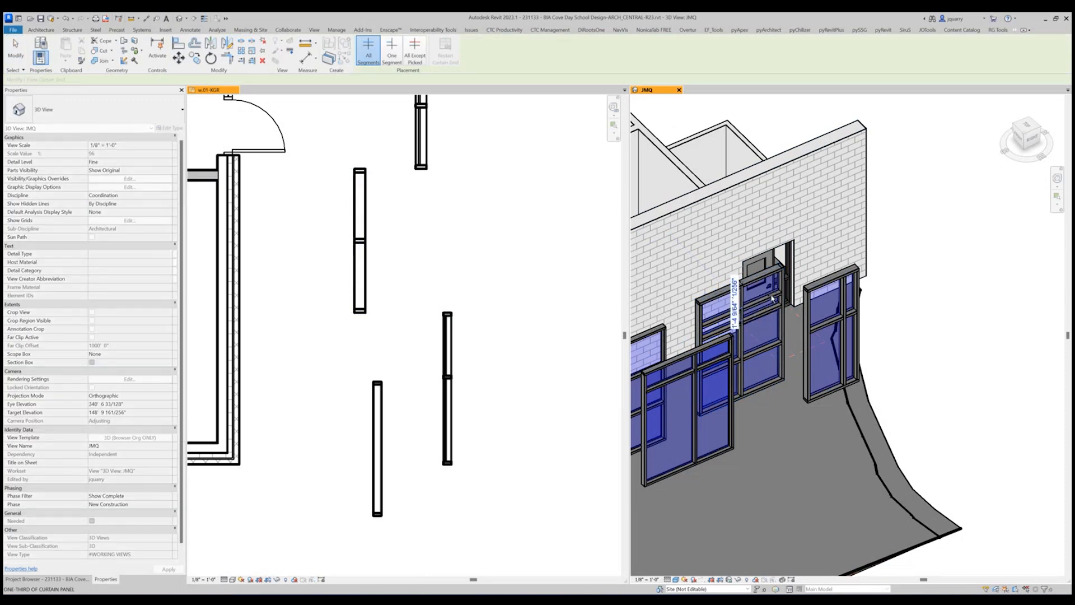
pyautogui.click(764, 301)
pyautogui.press('Escape')
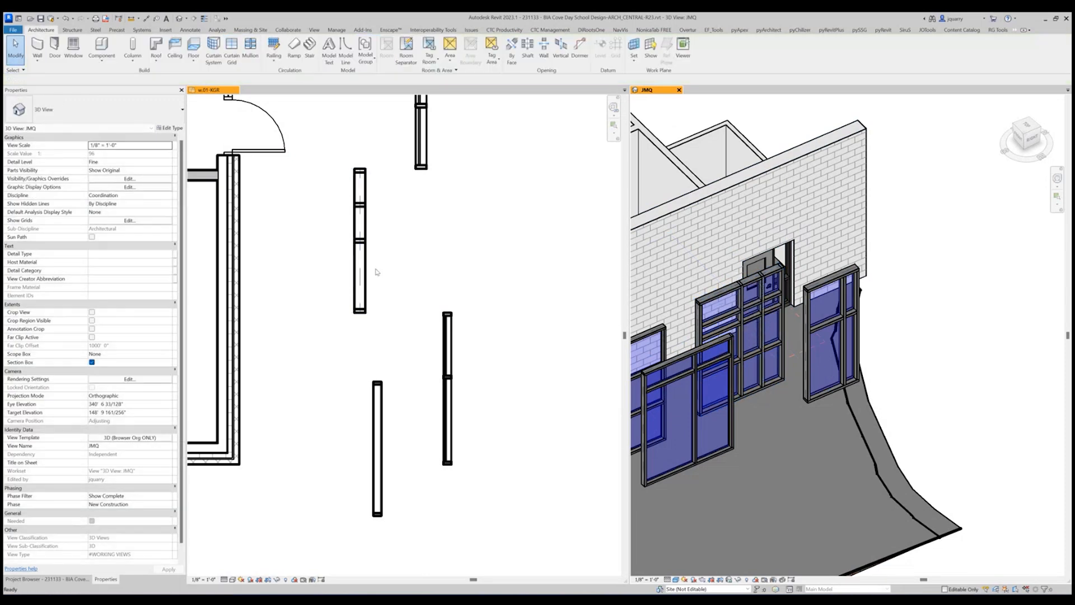
# Move the locked curtain wall's original vertical gridline south to about 3'-6" from the added vertical gridline.
pyautogui.click(364, 263)
pyautogui.click(361, 264)
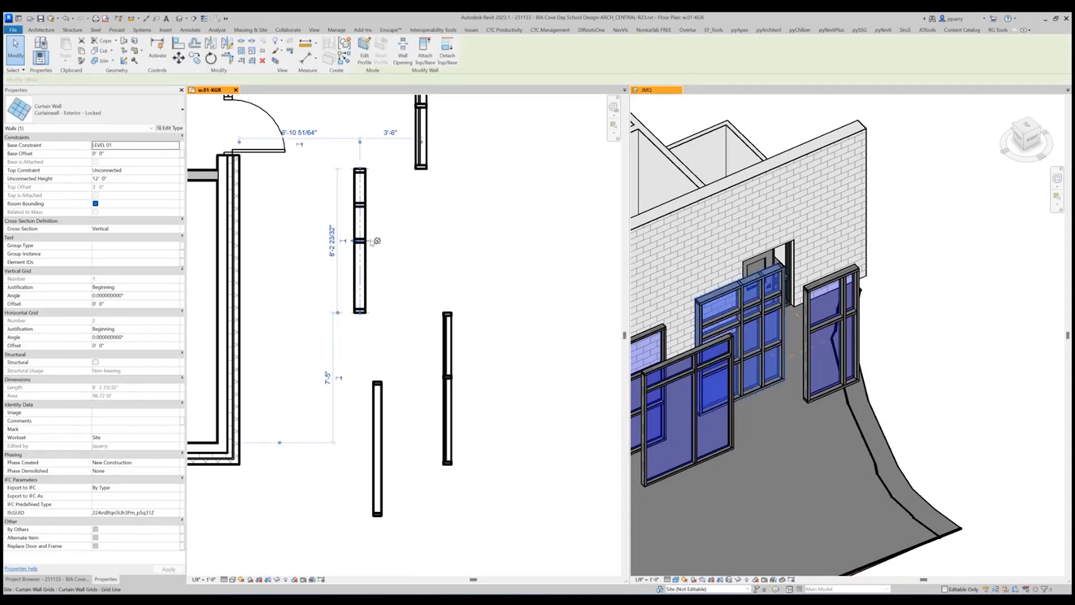
pyautogui.click(371, 241)
pyautogui.moveTo(369, 240); pyautogui.dragTo(375, 266)
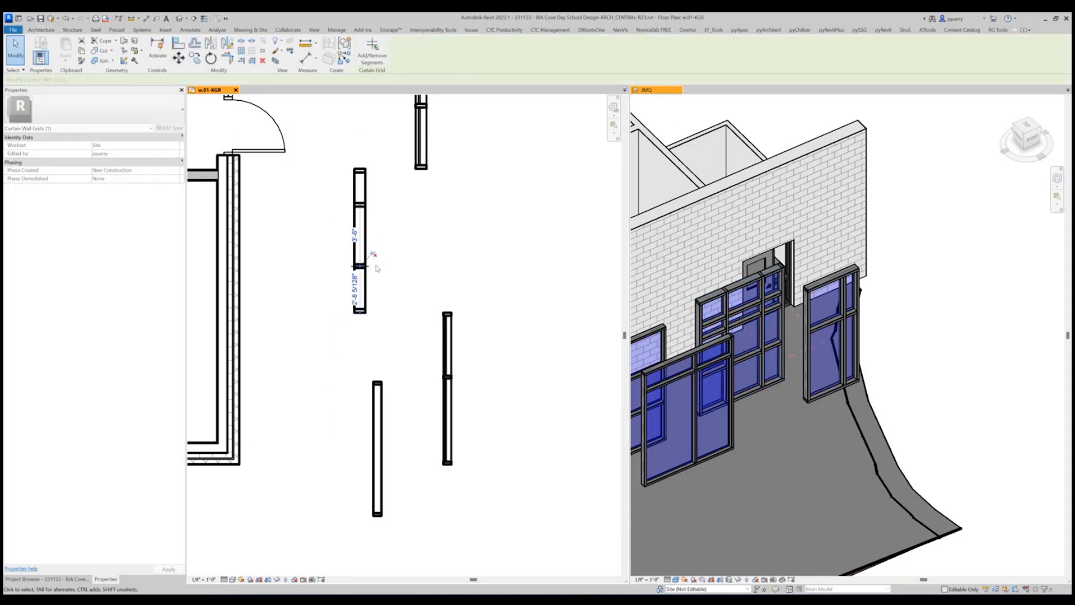
pyautogui.click(375, 239)
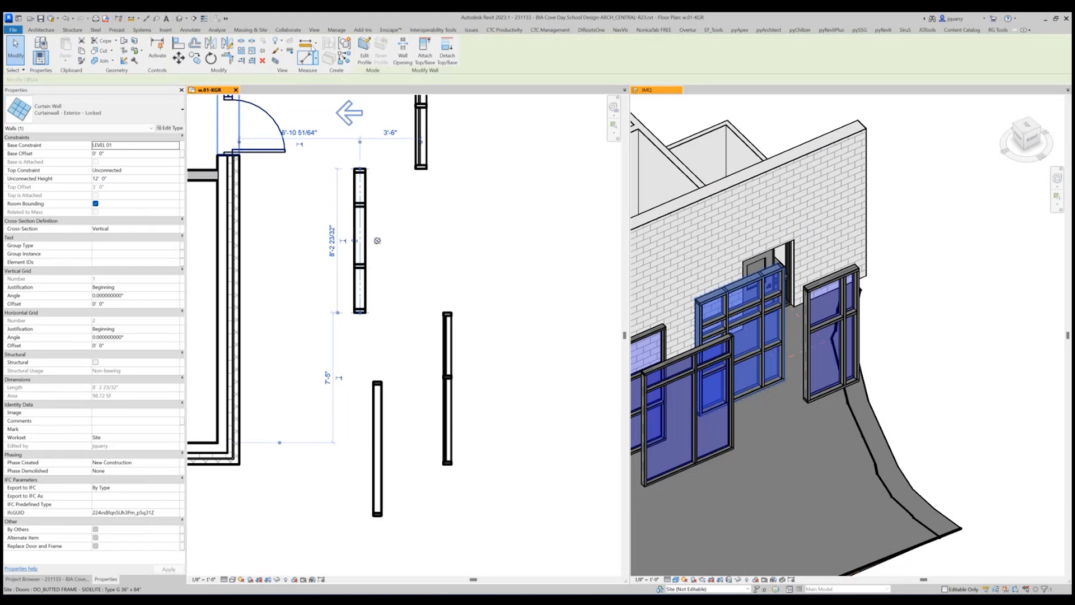
pyautogui.click(379, 244)
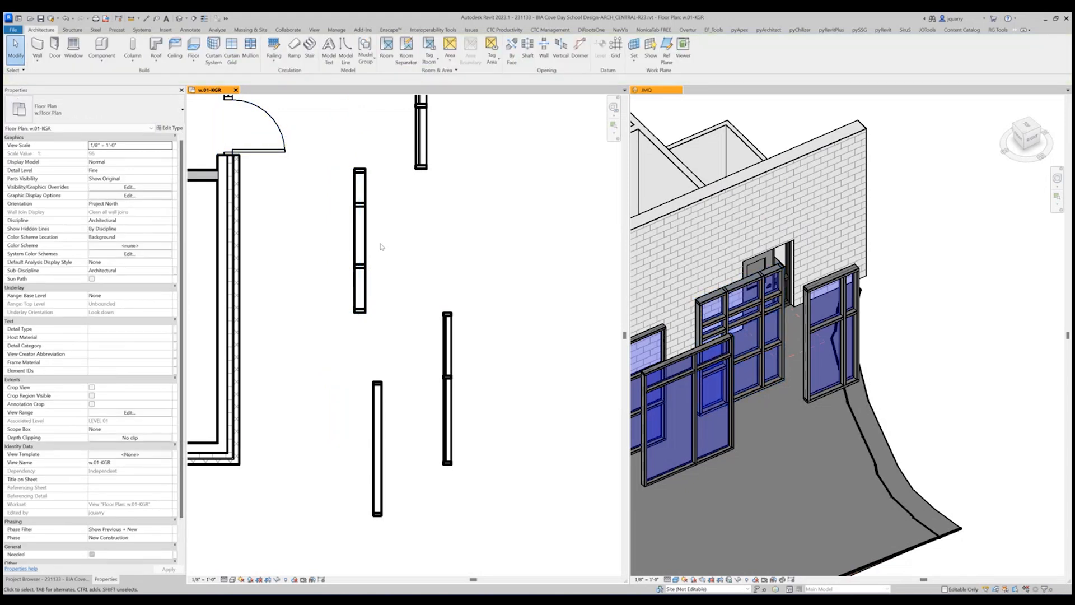
# Move the added vertical gridline of the locked curtain wall south, about 1'-8" from the neighbouring vertical gridline.
pyautogui.click(363, 246)
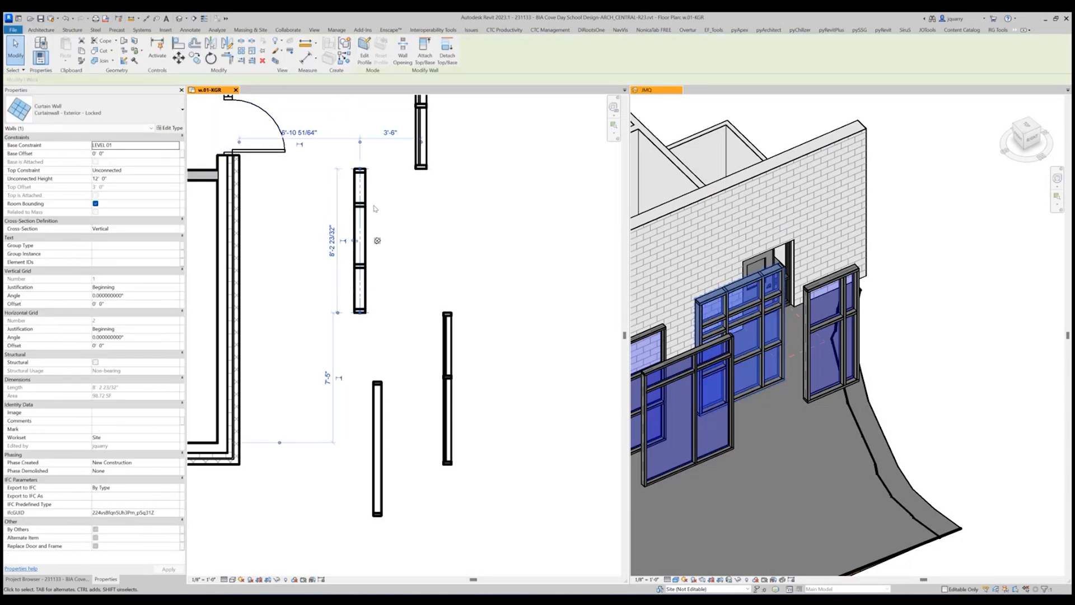
pyautogui.click(375, 208)
pyautogui.moveTo(368, 205); pyautogui.dragTo(371, 237)
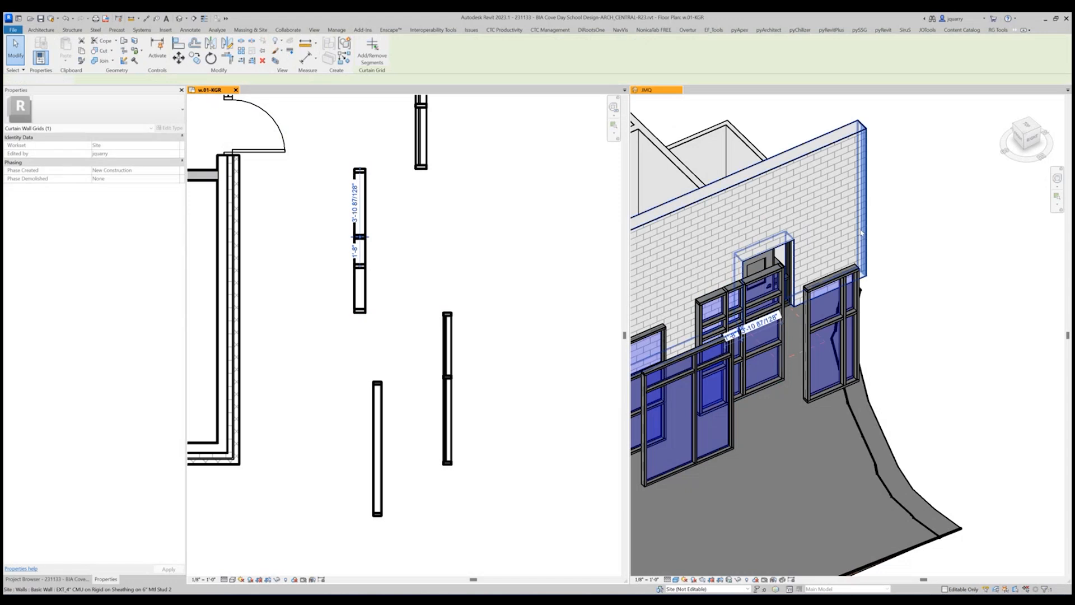
# Move the added horizontal gridline near the top of the locked curtain wall slightly upward.
pyautogui.scroll(3, 789, 292)
pyautogui.click(745, 293)
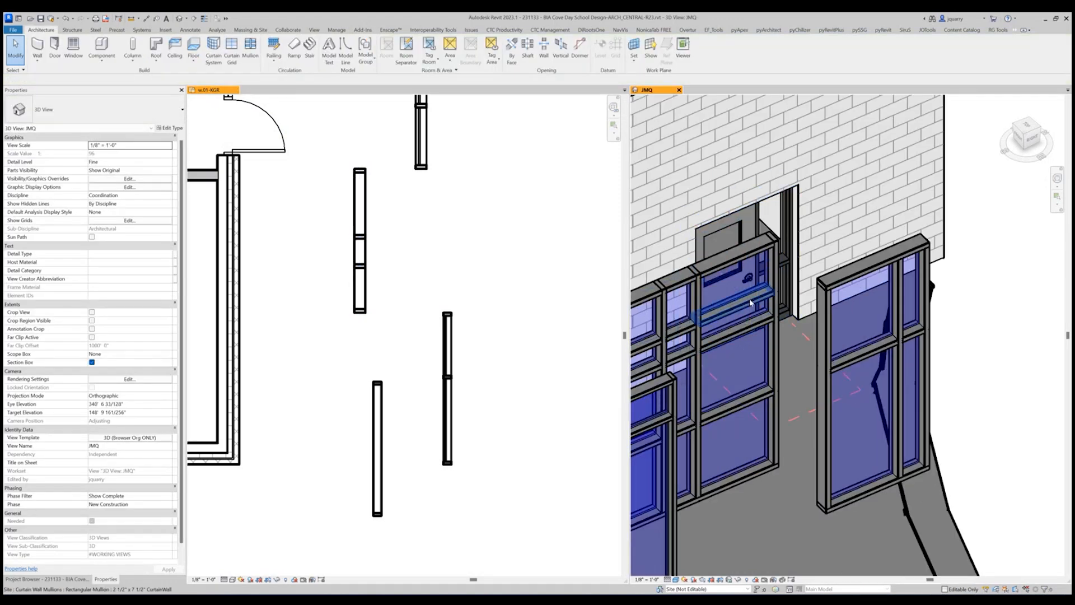
pyautogui.click(749, 301)
pyautogui.moveTo(741, 299); pyautogui.dragTo(741, 286)
pyautogui.press('Escape')
pyautogui.scroll(-3, 896, 342)
pyautogui.keyDown('shift'); pyautogui.moveTo(896, 369); pyautogui.dragTo(887, 443, button='middle'); pyautogui.keyUp('shift')
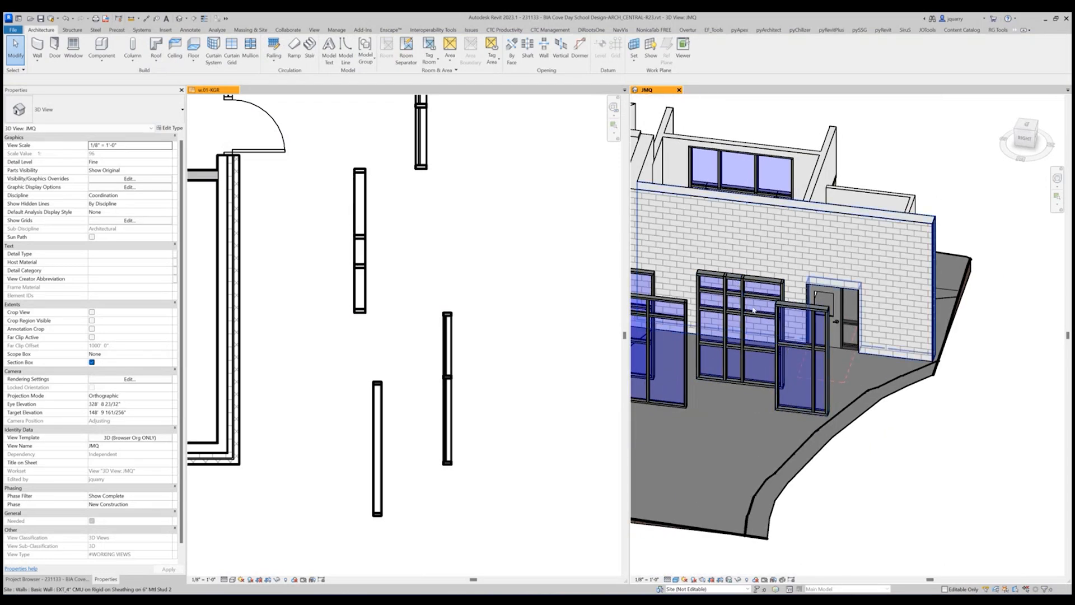
# Examine the pin status of the locked curtain wall and its original and added vertical gridlines.
pyautogui.click(360, 215)
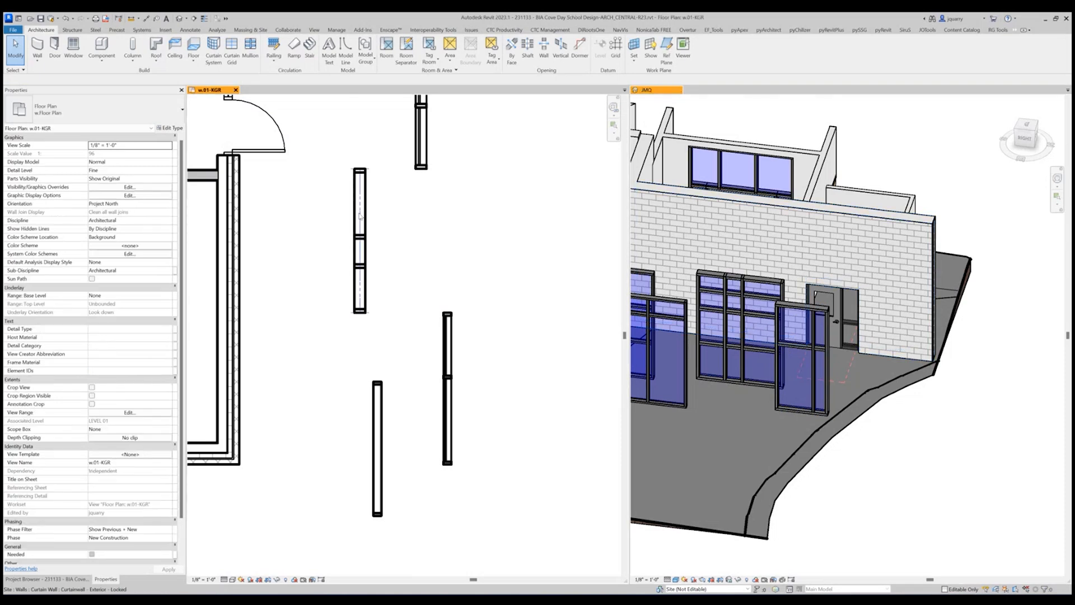
pyautogui.click(360, 219)
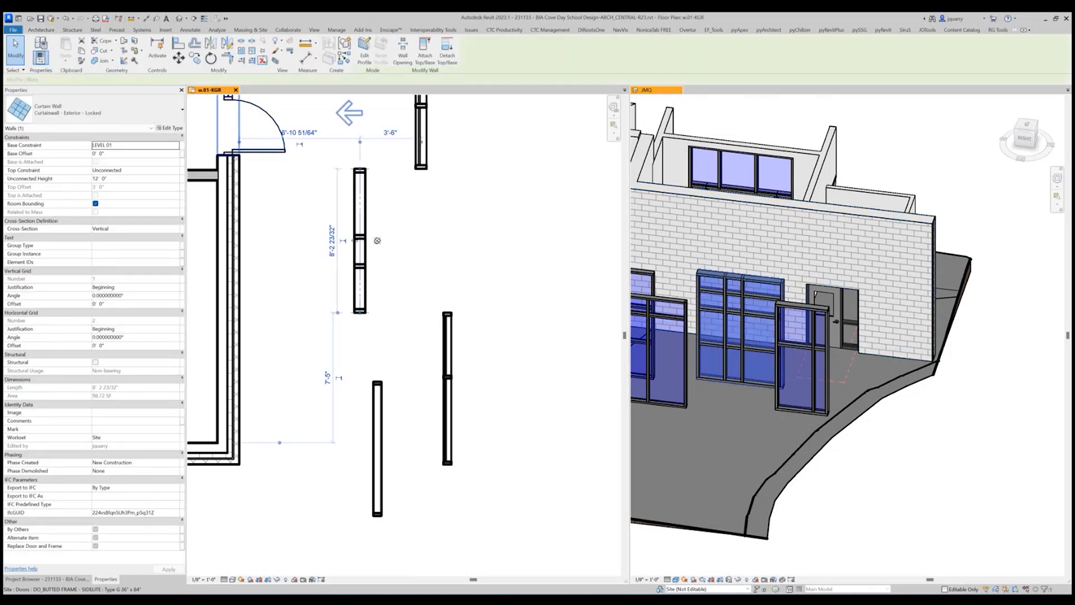
pyautogui.click(263, 50)
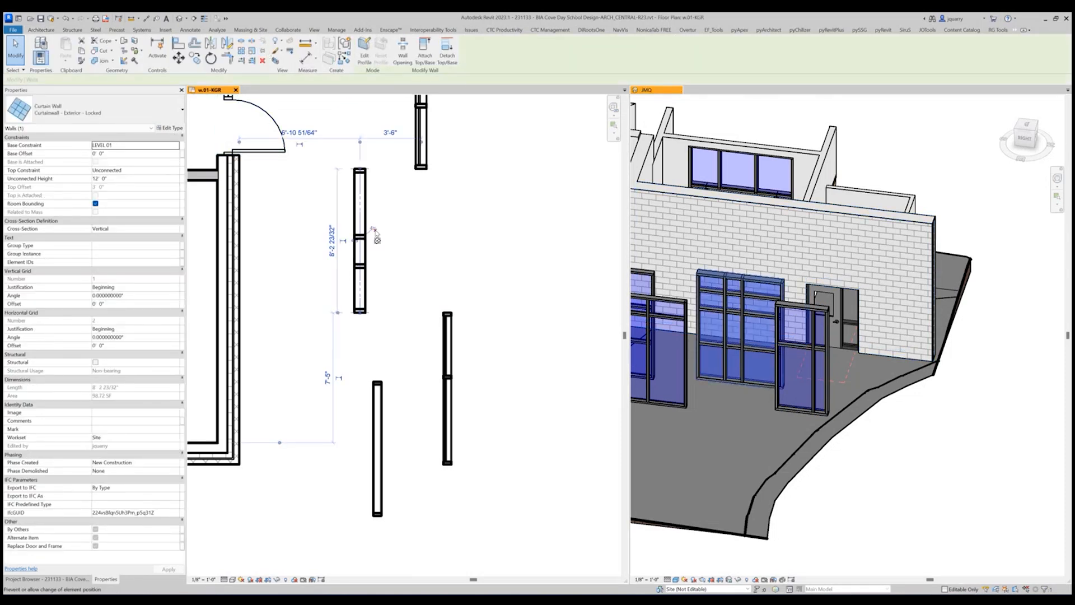
pyautogui.press('Escape')
pyautogui.click(371, 242)
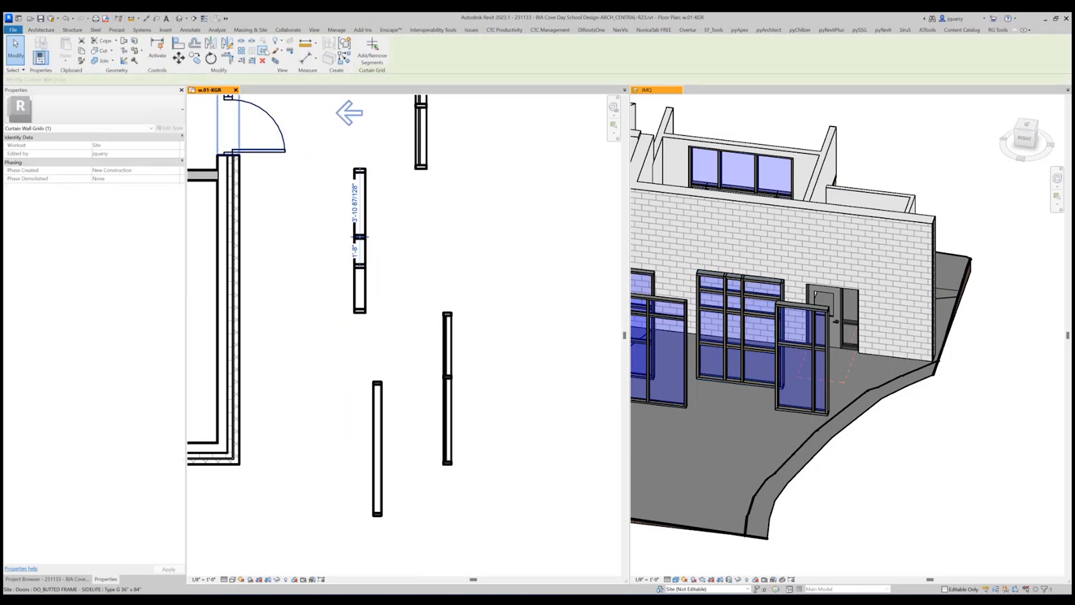
pyautogui.click(371, 268)
pyautogui.press('Escape')
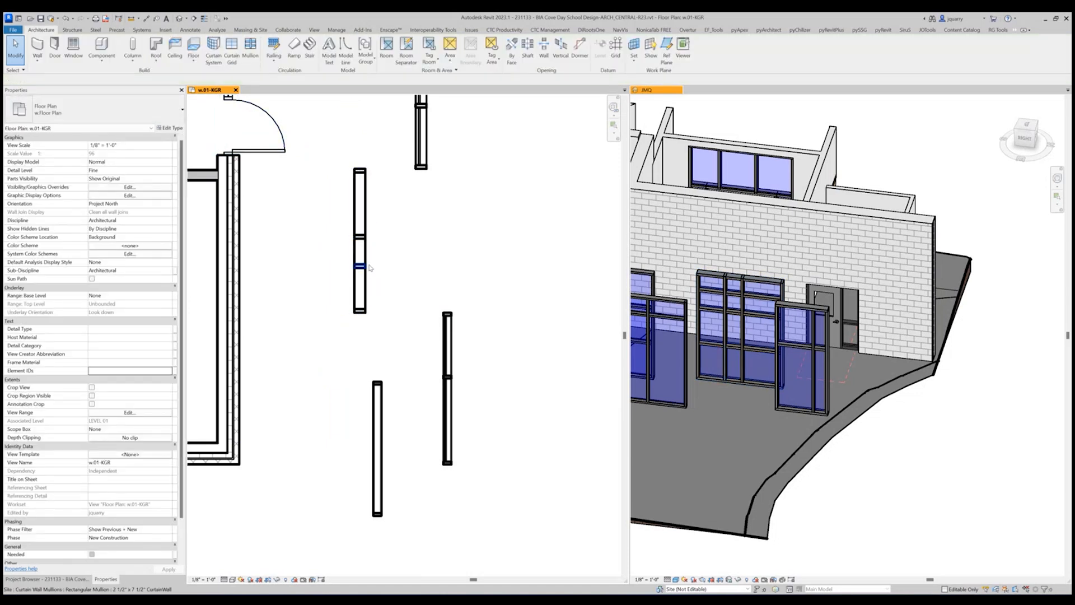
pyautogui.press('Tab')
pyautogui.click(370, 269)
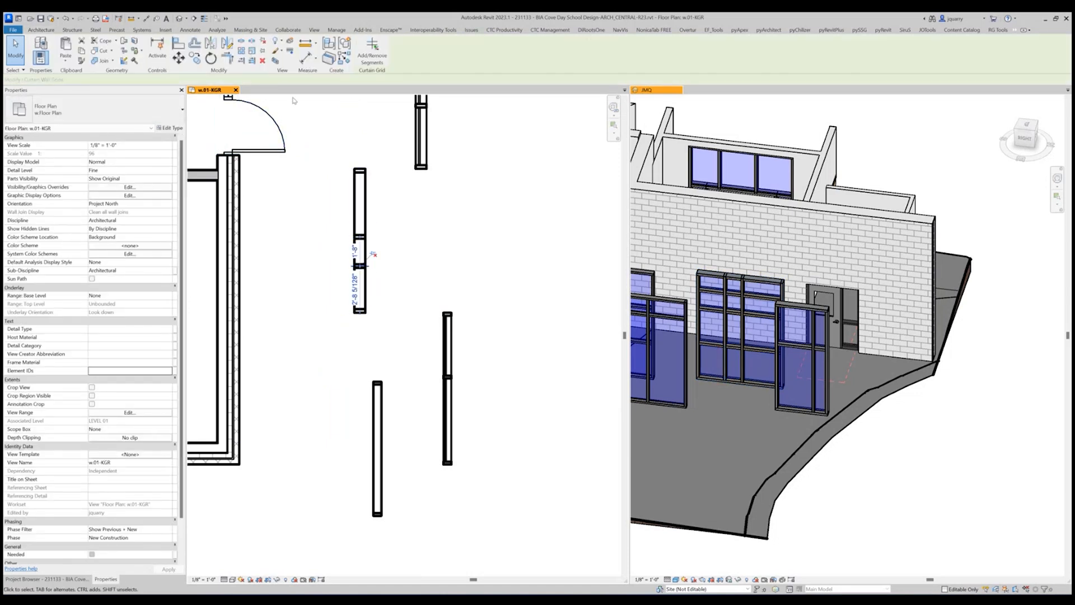
# Stretch the locked curtain wall's north end outward to a total wall length of 11'-0".
pyautogui.click(407, 221)
pyautogui.keyDown('shift'); pyautogui.moveTo(759, 301); pyautogui.dragTo(838, 328, button='middle'); pyautogui.keyUp('shift')
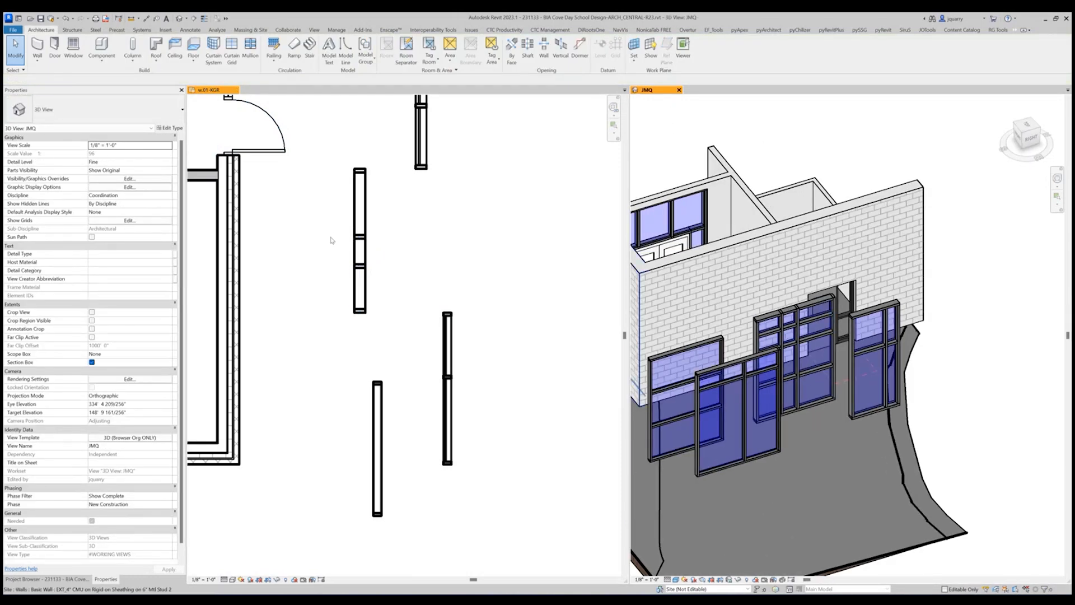
pyautogui.click(362, 197)
pyautogui.moveTo(360, 168); pyautogui.dragTo(360, 144)
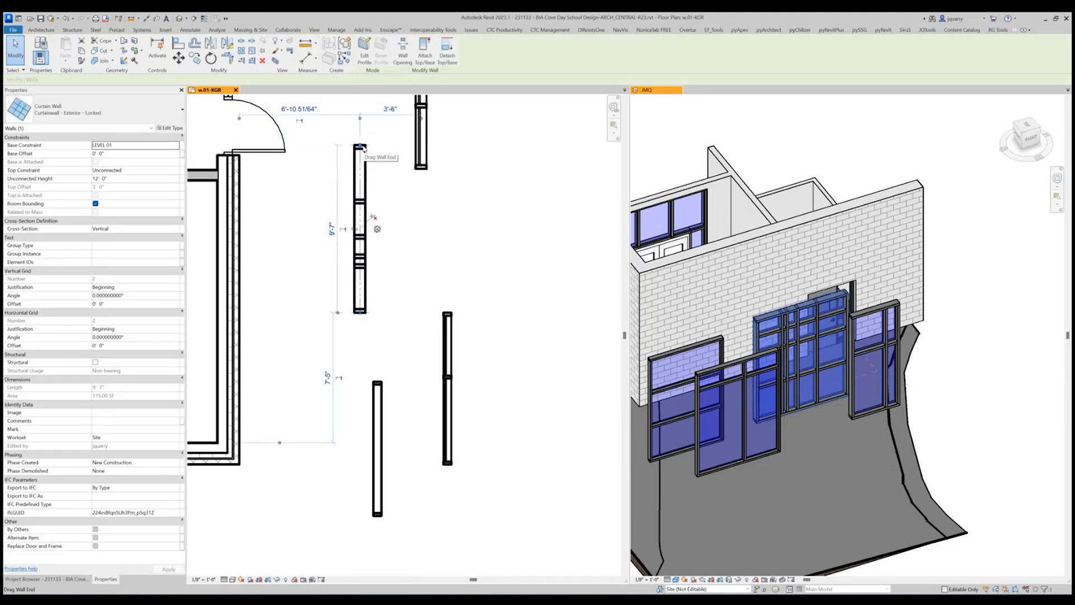
pyautogui.moveTo(363, 146); pyautogui.dragTo(362, 122)
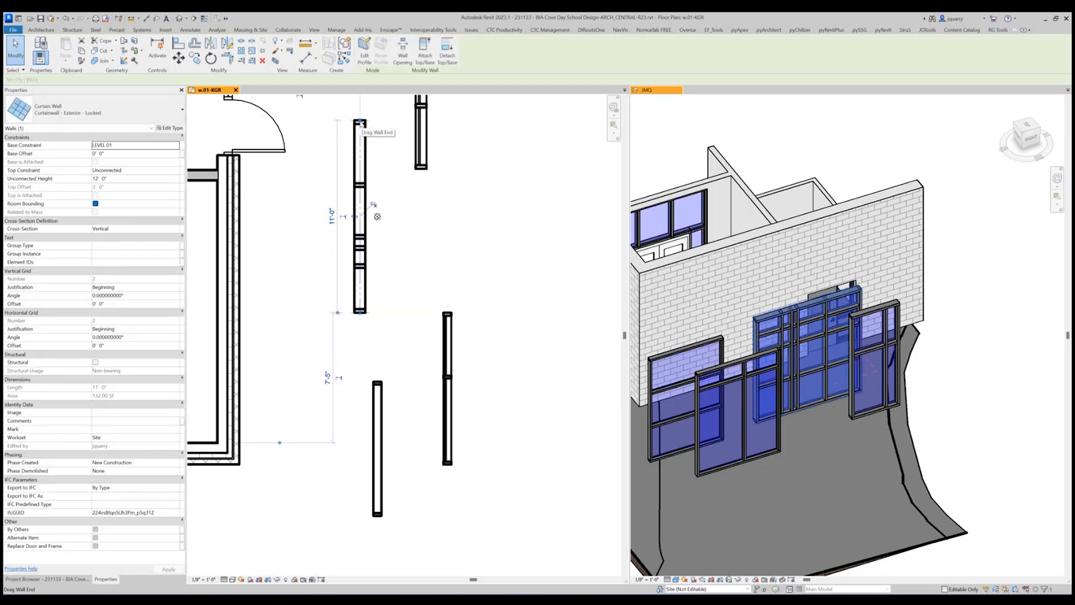
# Shorten the locked curtain wall from its north end in two stages, first to about 8'-2" and then to 5'-9".
pyautogui.moveTo(361, 122); pyautogui.dragTo(360, 173)
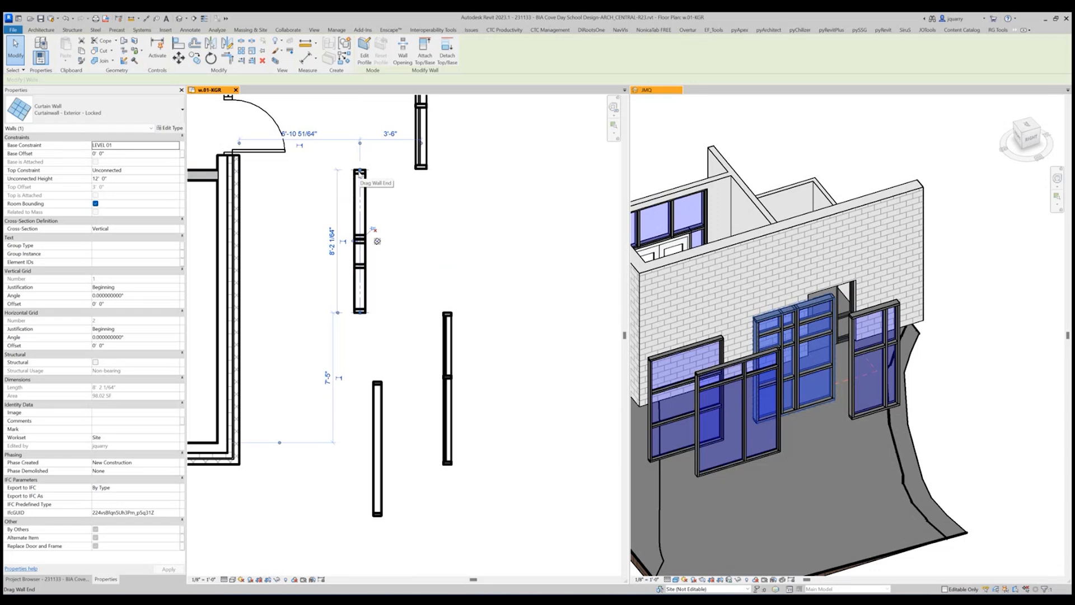
pyautogui.moveTo(360, 172); pyautogui.dragTo(361, 213)
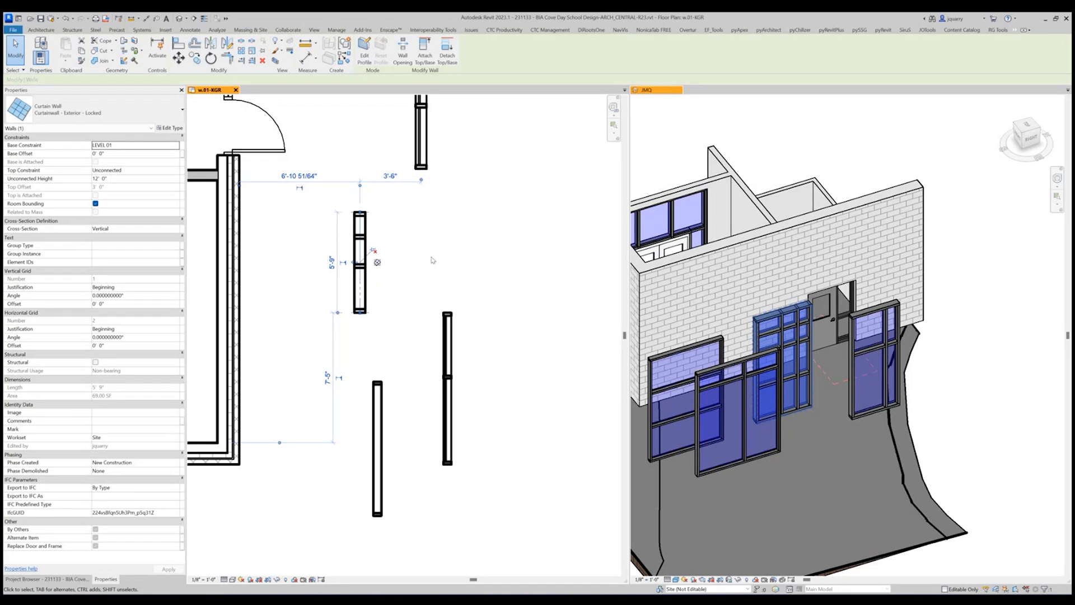
pyautogui.press('Escape')
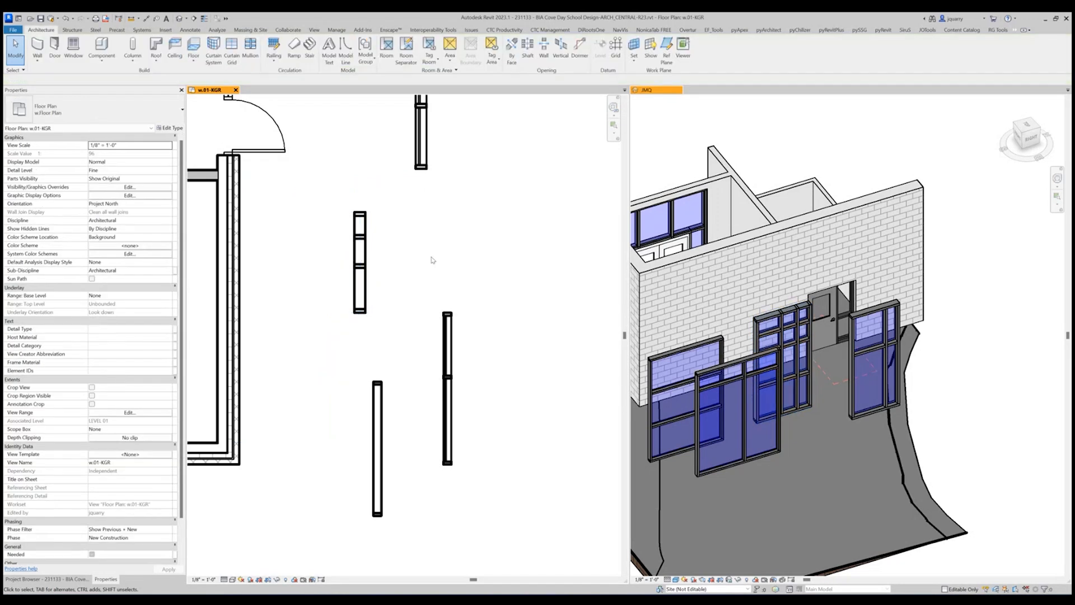
pyautogui.click(360, 258)
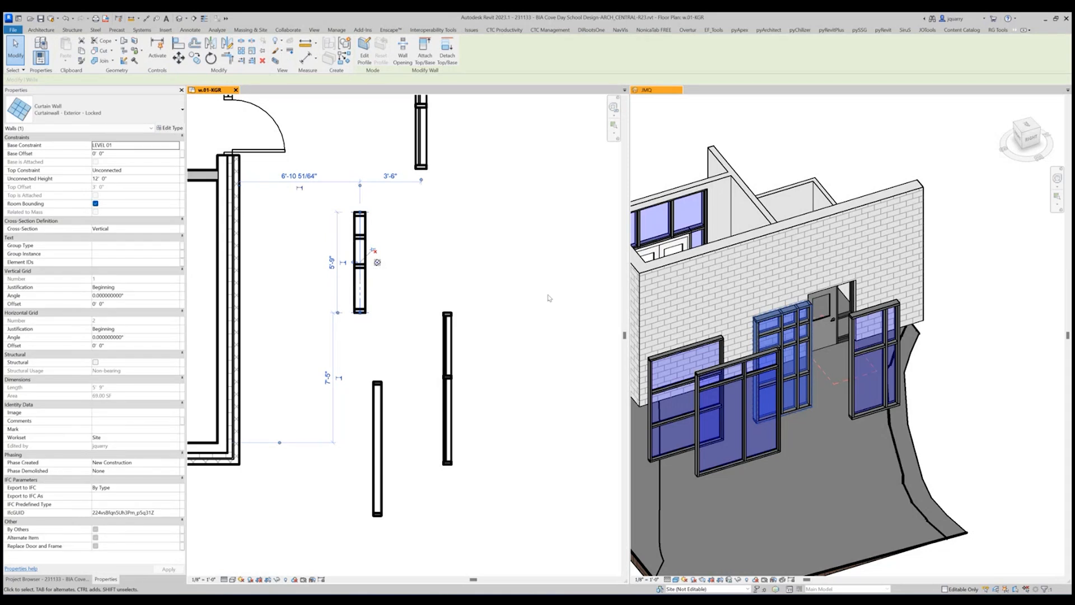
pyautogui.press('Escape')
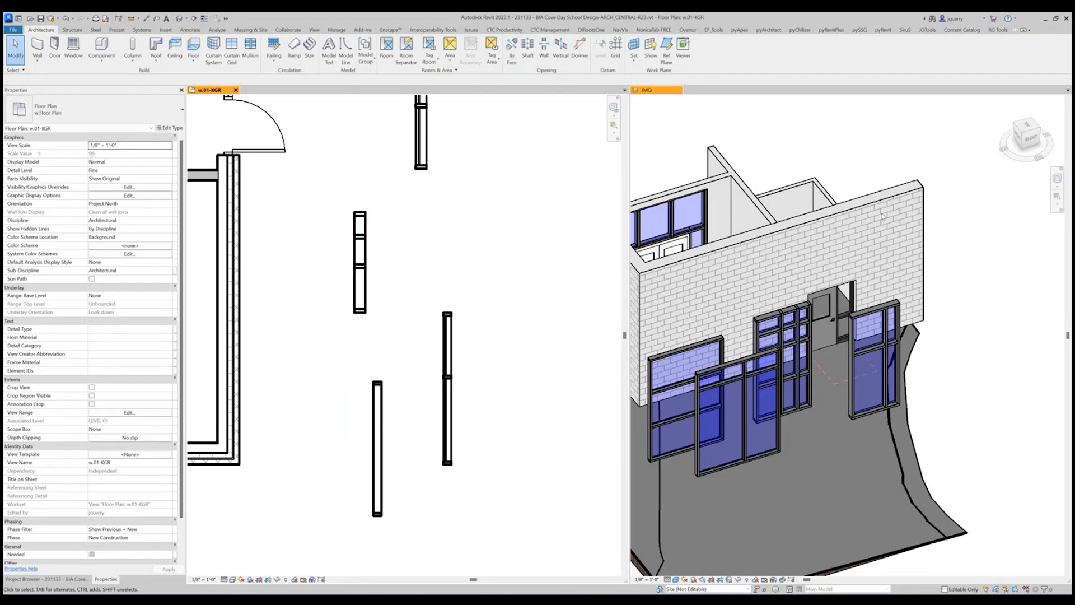
# Look through the project's sheet list around A002 and expand the Groups branch.
pyautogui.click(999, 269)
pyautogui.keyDown('shift'); pyautogui.moveTo(999, 291); pyautogui.dragTo(994, 345, button='middle'); pyautogui.keyUp('shift')
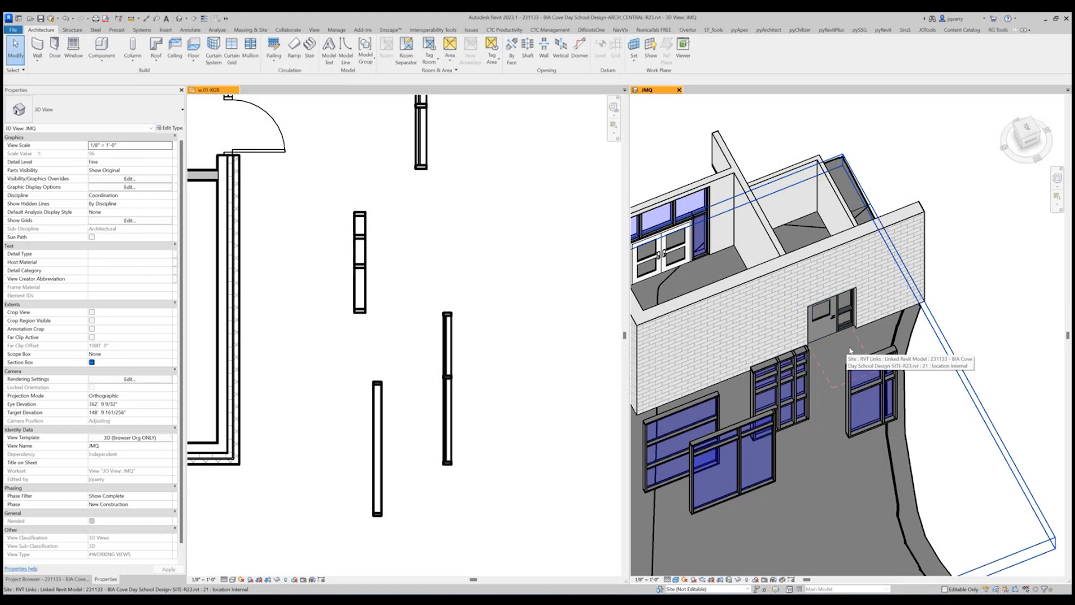
pyautogui.scroll(-4, 911, 347)
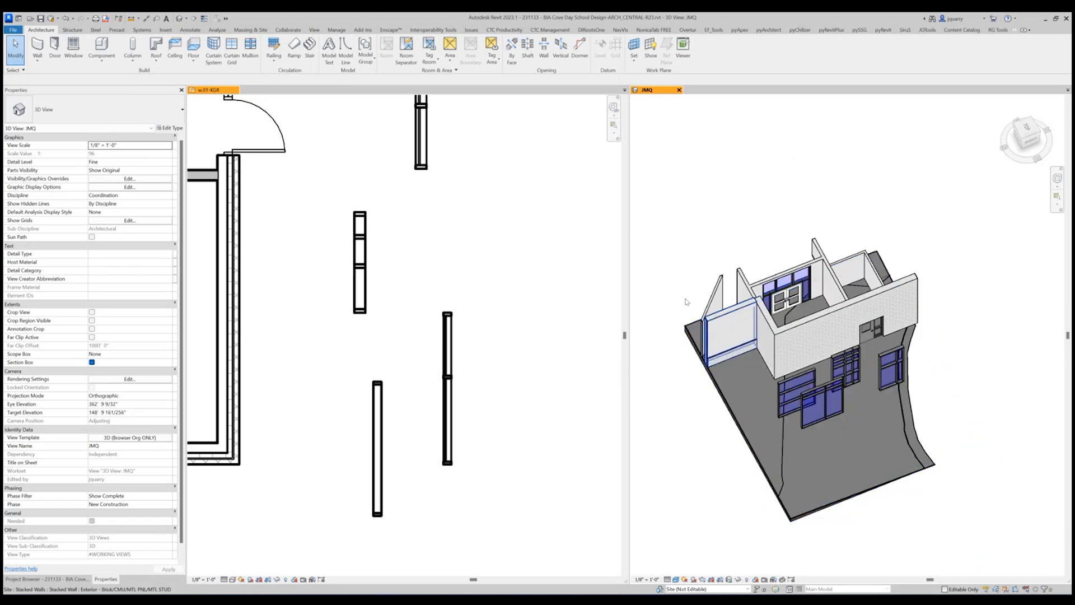
pyautogui.scroll(-4, 507, 336)
pyautogui.scroll(-3, 570, 397)
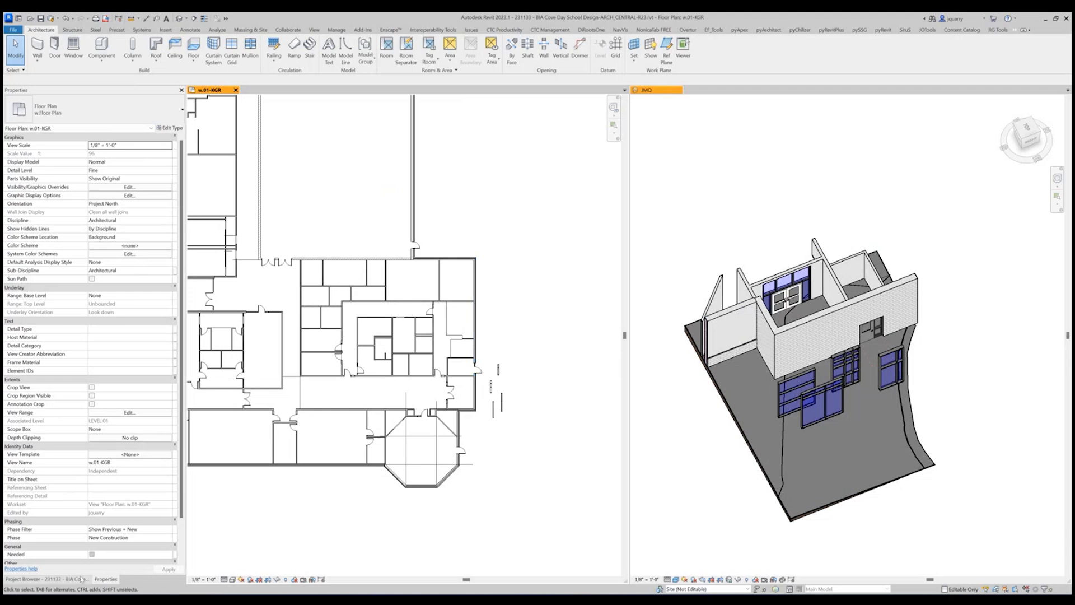
pyautogui.click(45, 579)
pyautogui.scroll(-4, 98, 495)
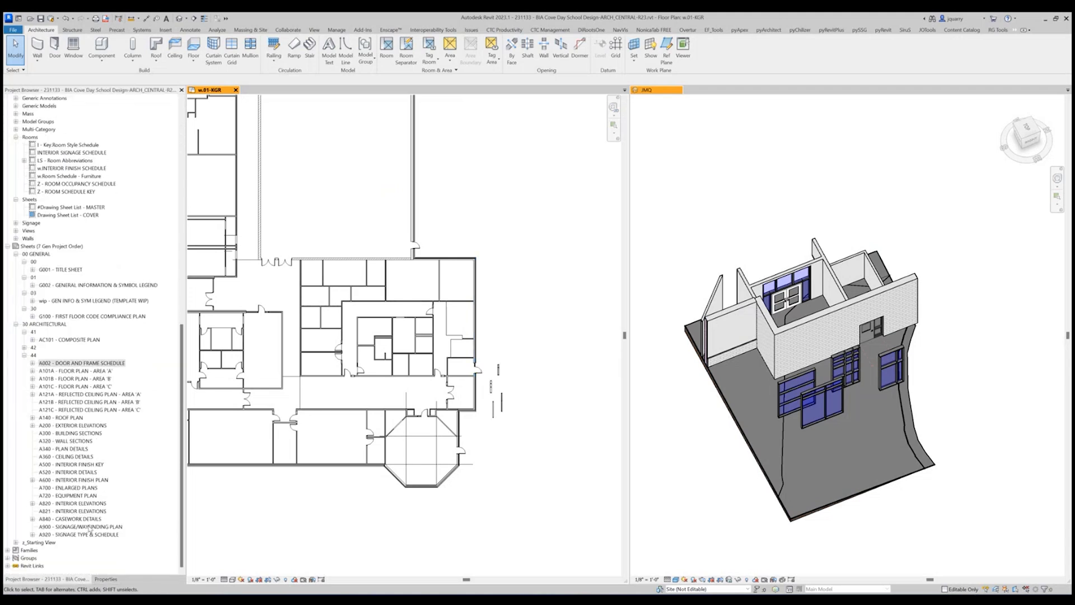
pyautogui.click(7, 557)
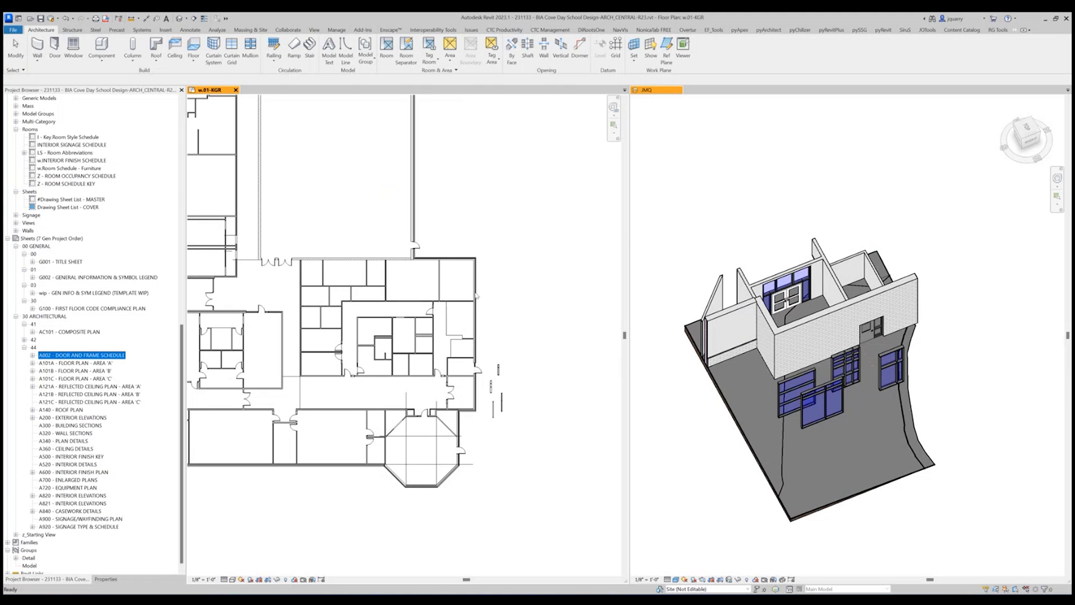
pyautogui.scroll(4, 473, 353)
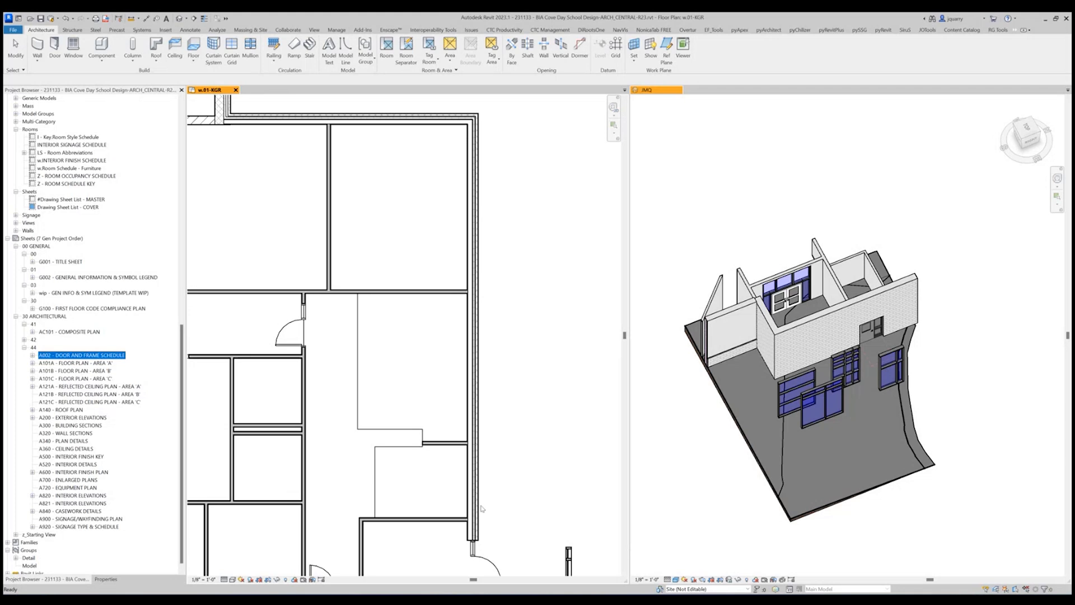
# View the four sample walls in plan and 3D, and check the wall type of the northernmost sample.
pyautogui.click(533, 397)
pyautogui.scroll(-2, 541, 368)
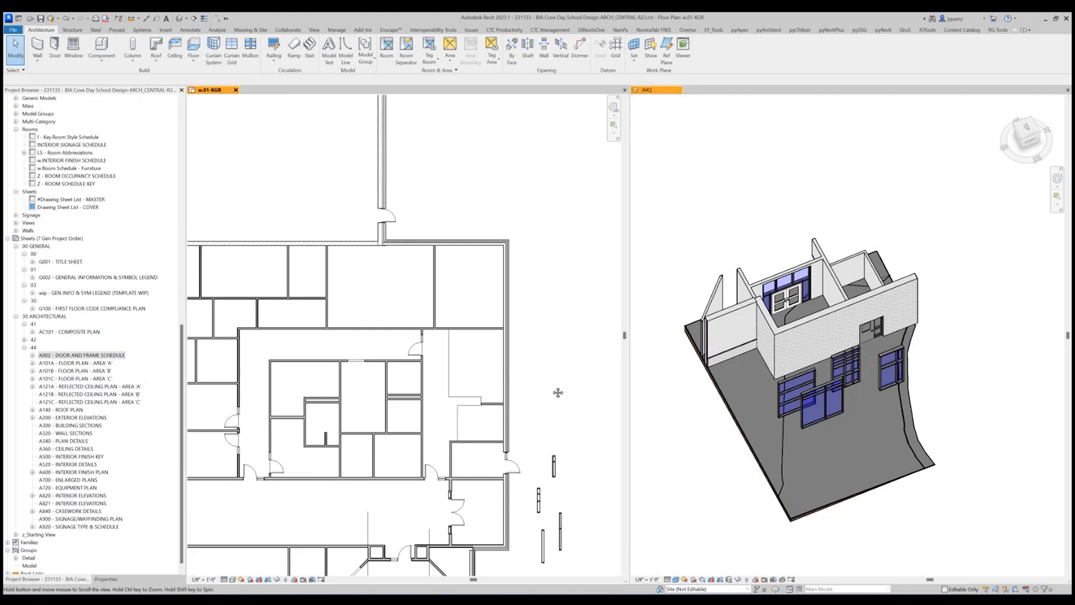
pyautogui.moveTo(554, 391); pyautogui.dragTo(557, 317, button='middle')
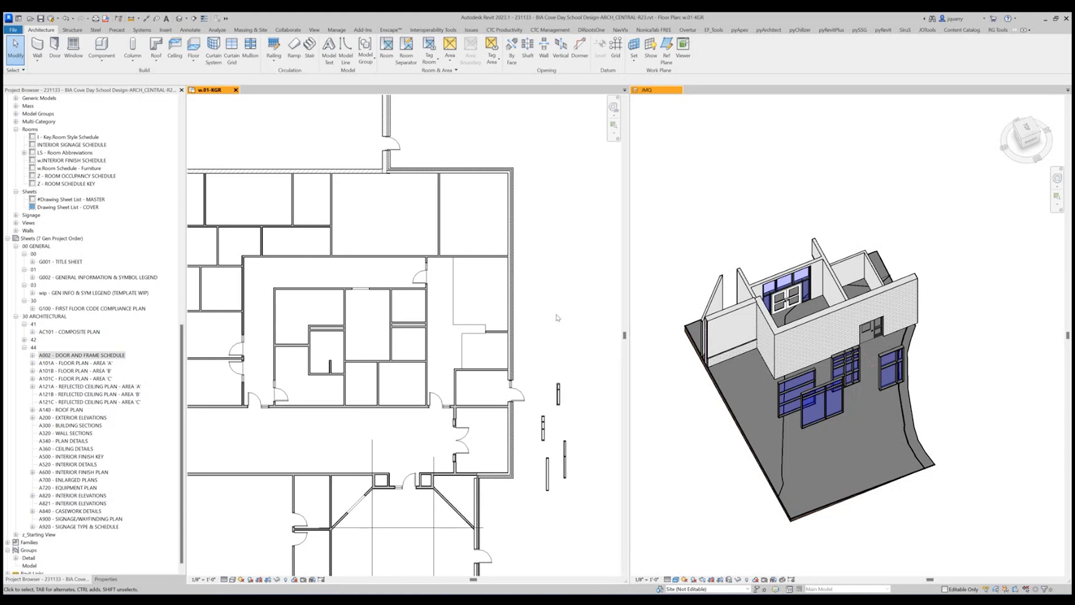
pyautogui.click(840, 404)
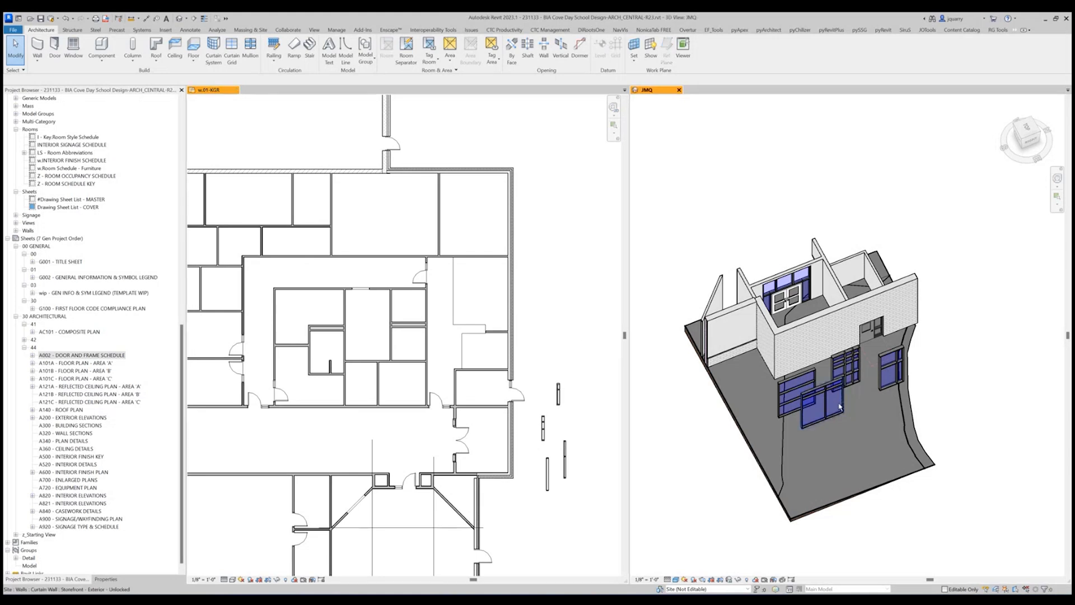
pyautogui.keyDown('shift'); pyautogui.moveTo(838, 407); pyautogui.dragTo(845, 317, button='middle'); pyautogui.keyUp('shift')
pyautogui.scroll(3, 844, 318)
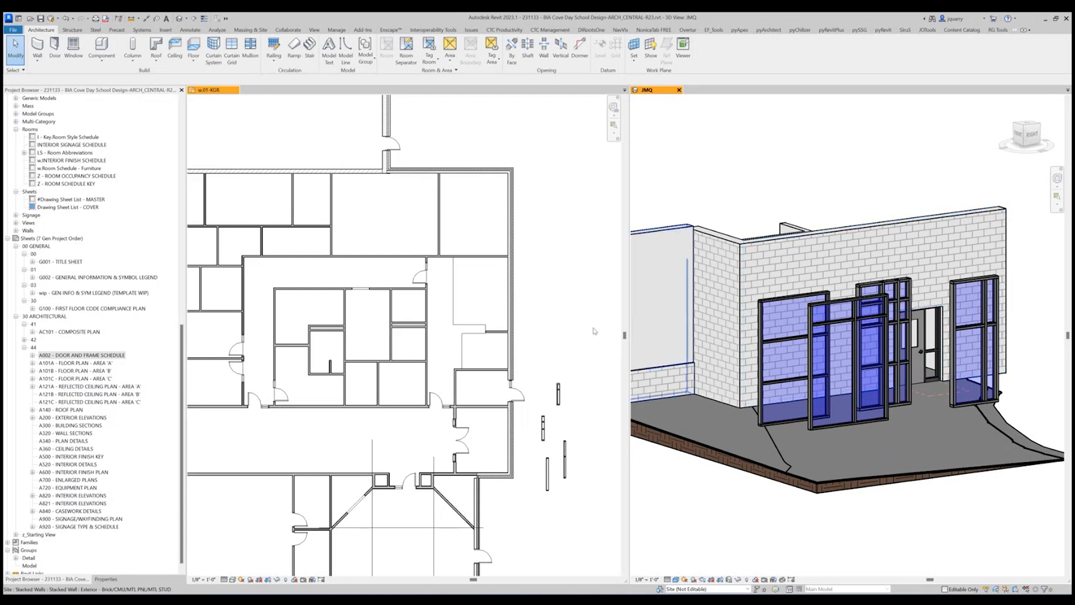
pyautogui.click(567, 348)
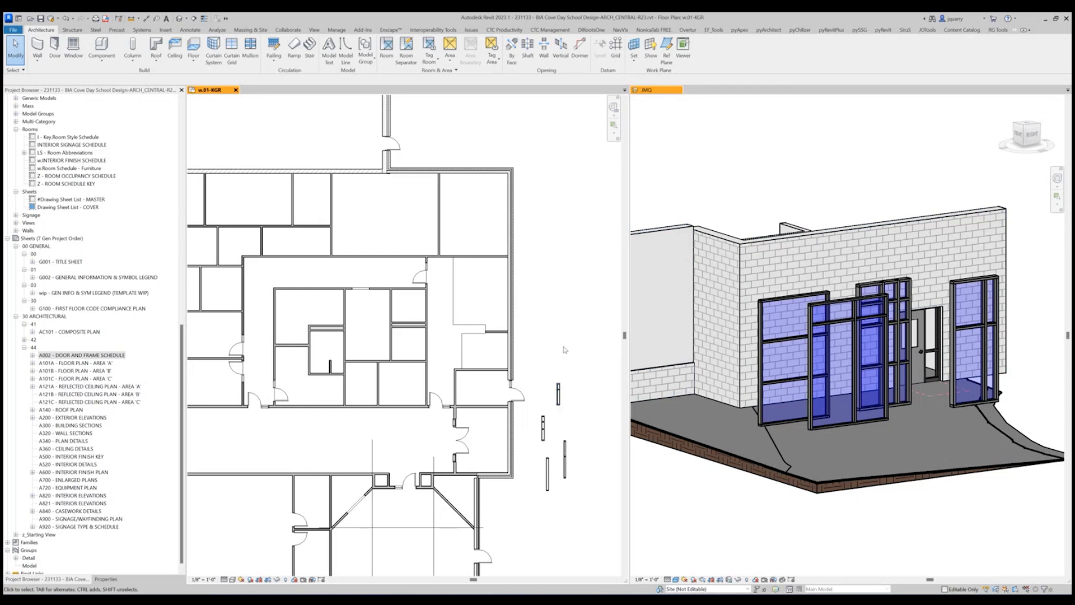
pyautogui.click(558, 399)
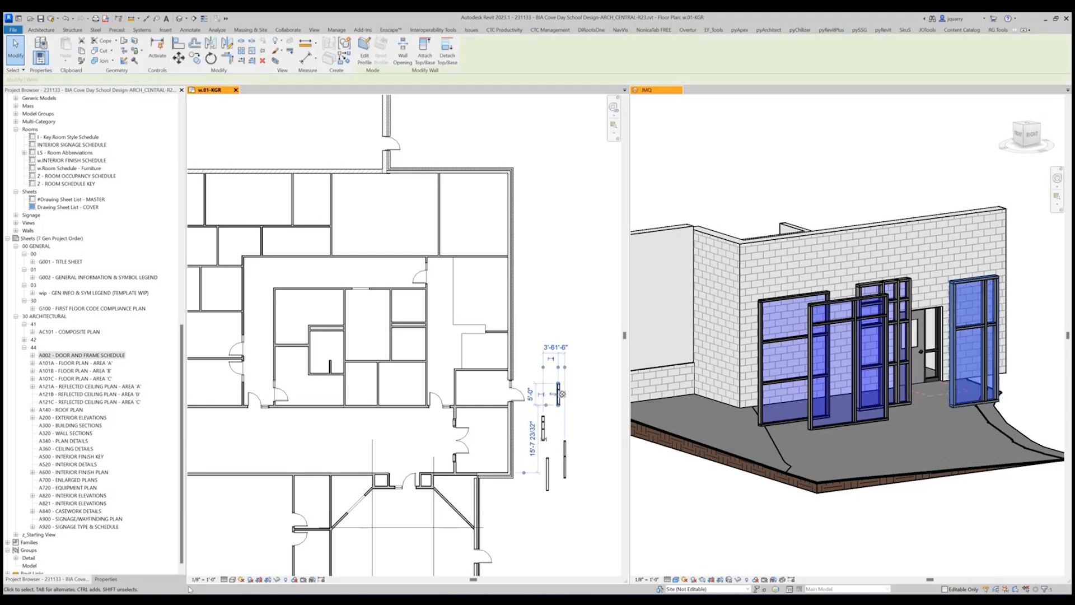
pyautogui.click(106, 579)
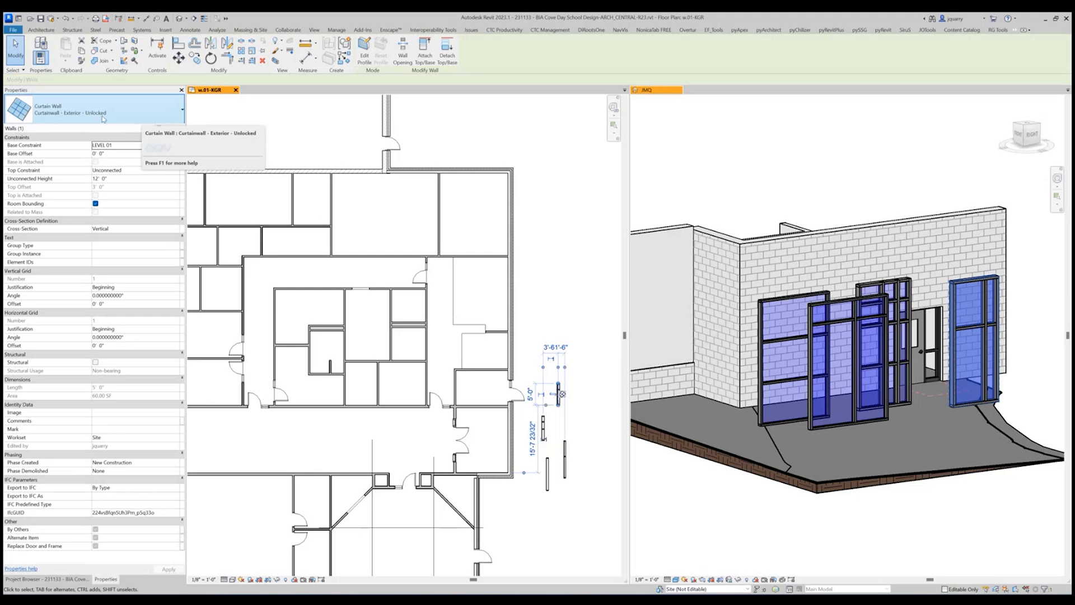
# Examine the vestibule's double door and its adjoining curtain wall segments in the floor plan.
pyautogui.scroll(-5, 570, 386)
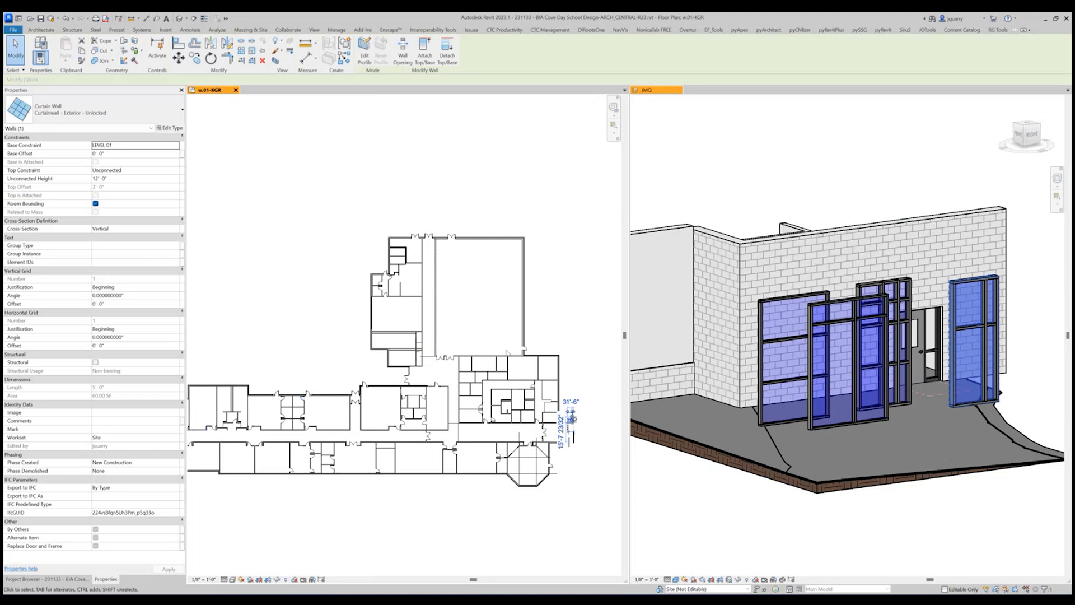
pyautogui.scroll(2, 595, 440)
pyautogui.scroll(2, 590, 428)
pyautogui.click(590, 428)
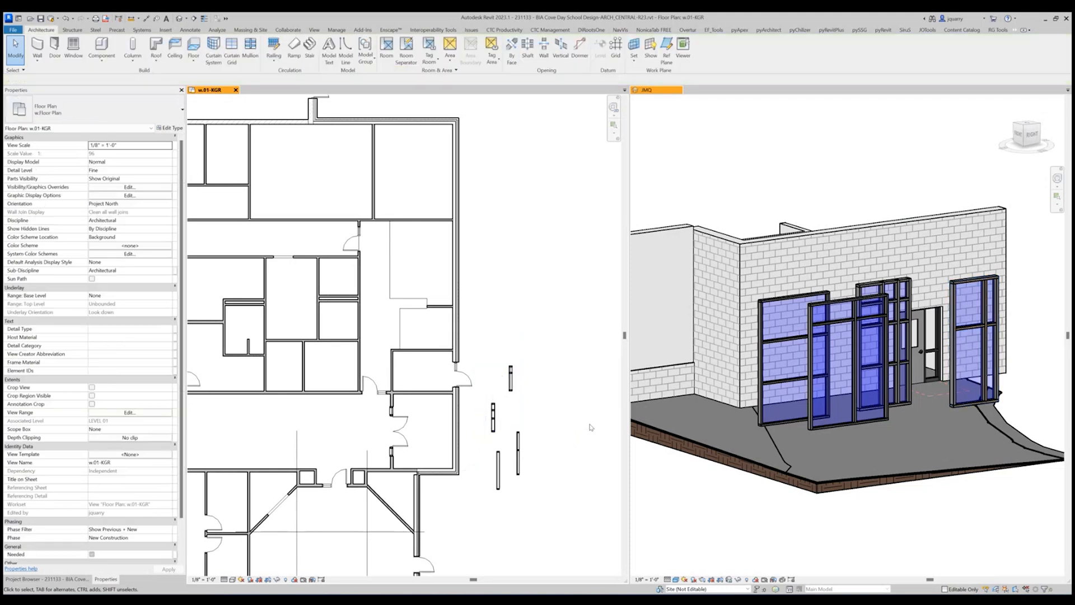
pyautogui.scroll(2, 526, 406)
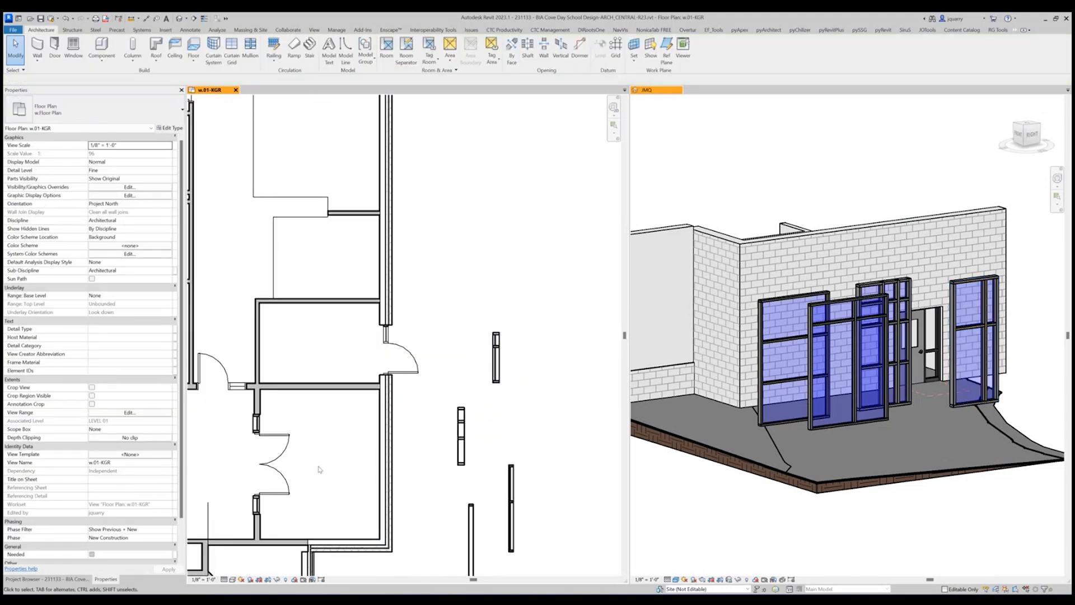
pyautogui.scroll(-2, 319, 469)
pyautogui.scroll(2, 473, 454)
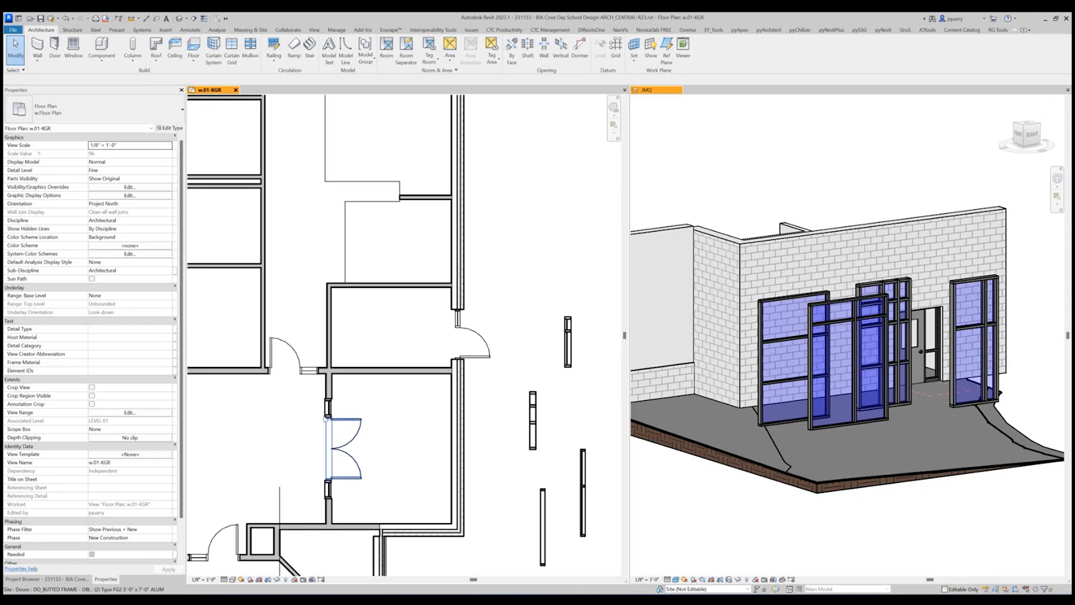
pyautogui.scroll(-2, 551, 451)
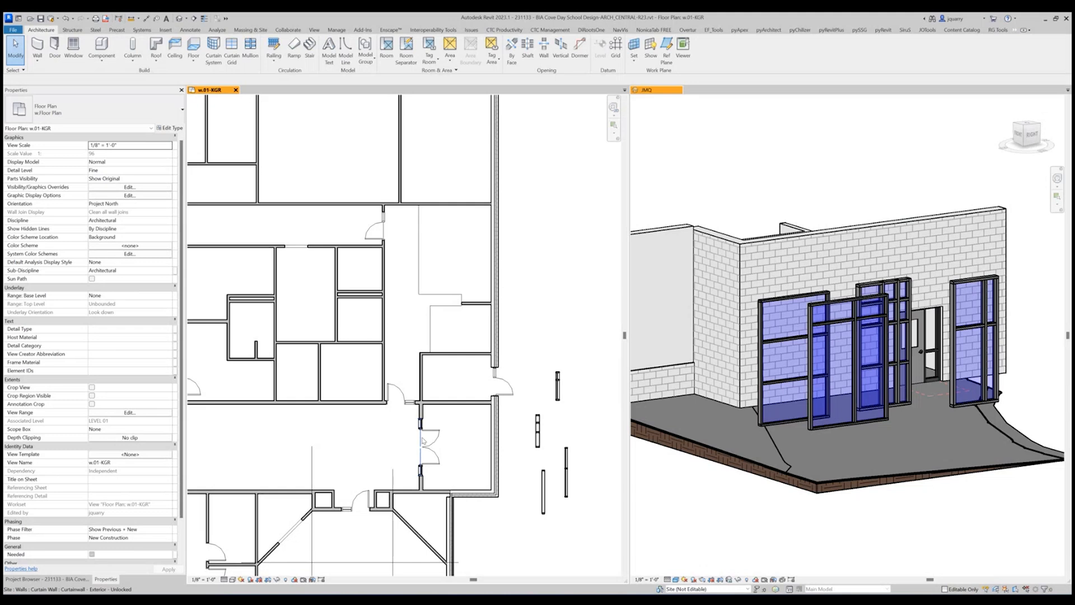
pyautogui.scroll(1, 423, 440)
pyautogui.scroll(-1, 423, 440)
pyautogui.scroll(2, 593, 456)
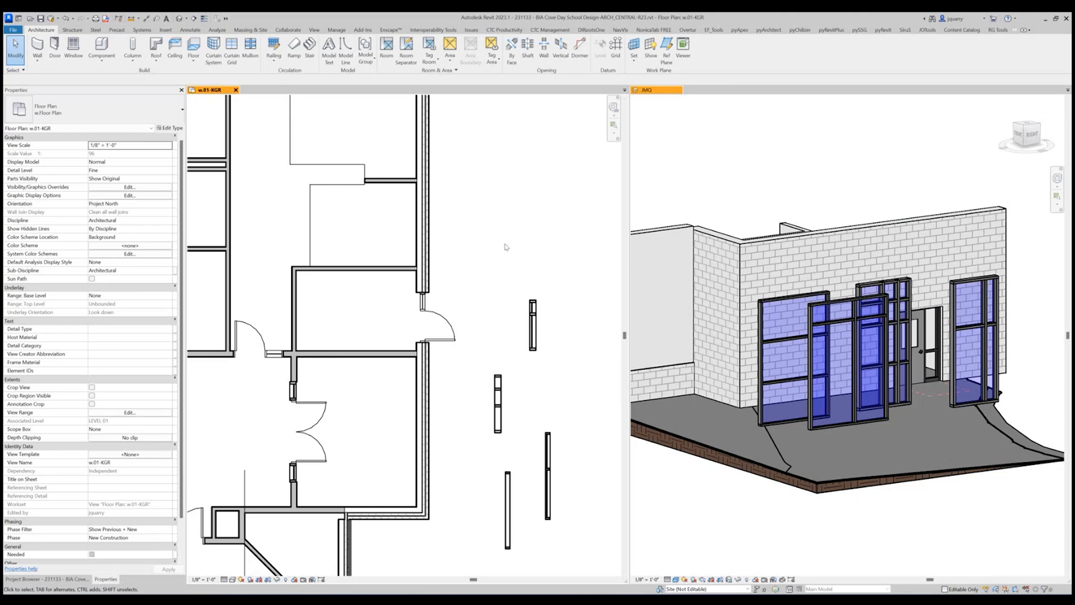
# Delete all the curtain wall and storefront samples outside the building except the Storefront - Exterior - Unlocked one.
pyautogui.click(534, 316)
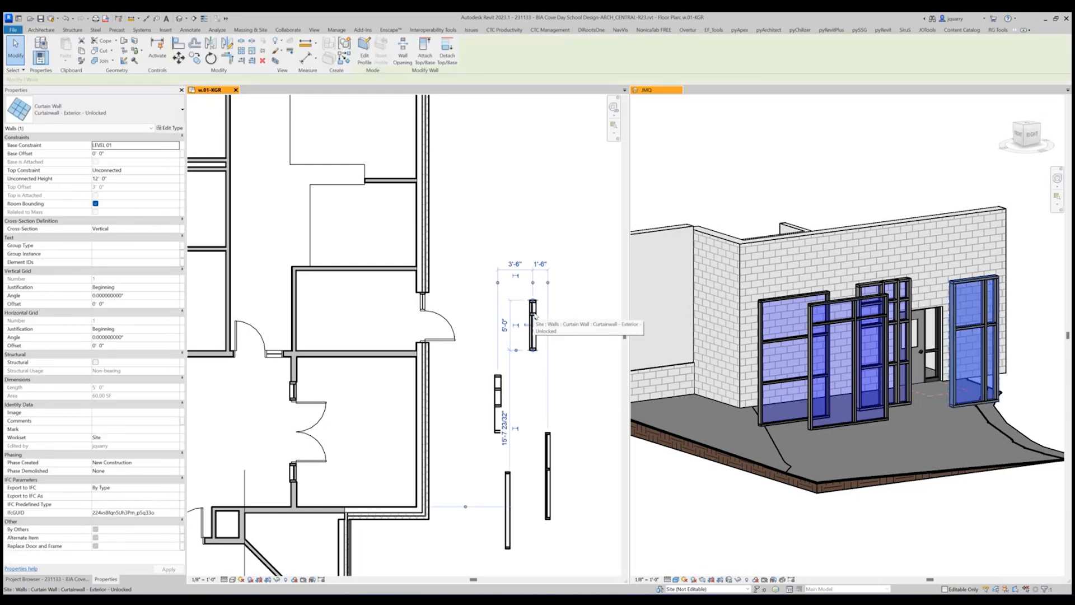
pyautogui.click(548, 450)
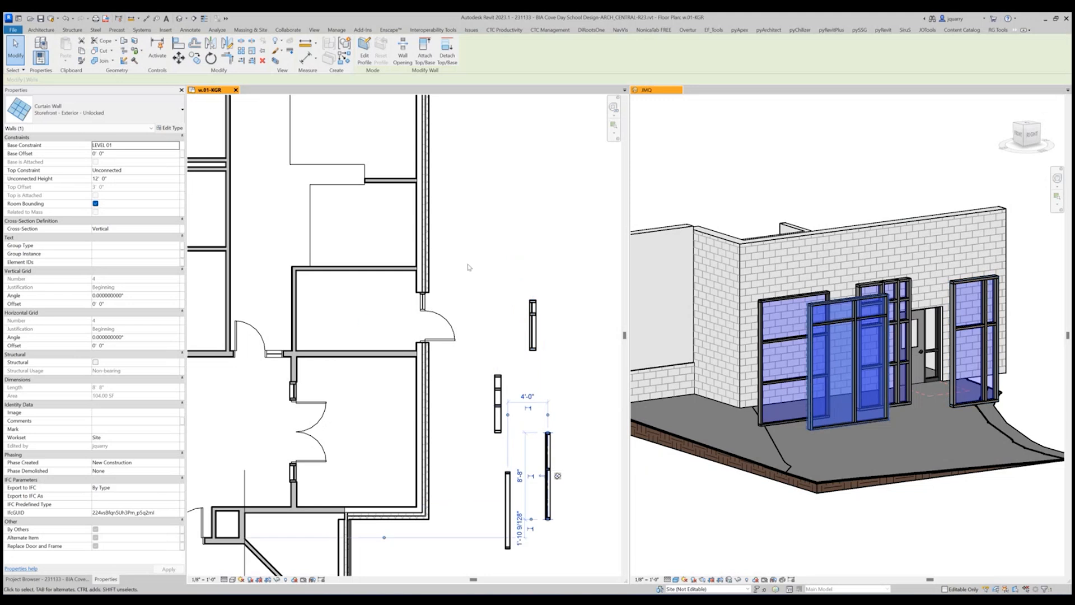
pyautogui.moveTo(467, 263); pyautogui.dragTo(537, 578)
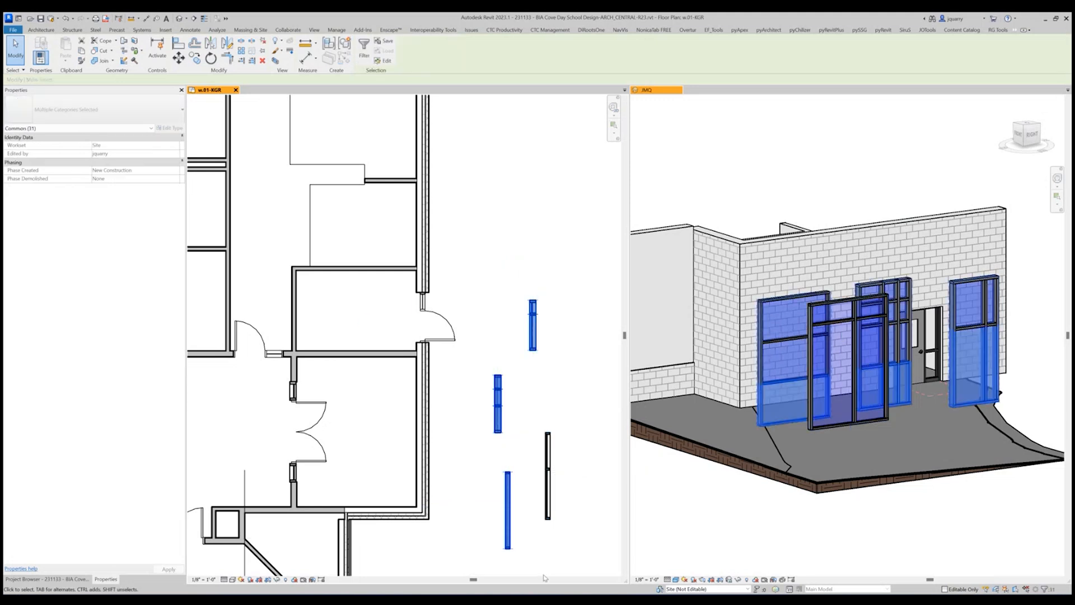
pyautogui.press('Delete')
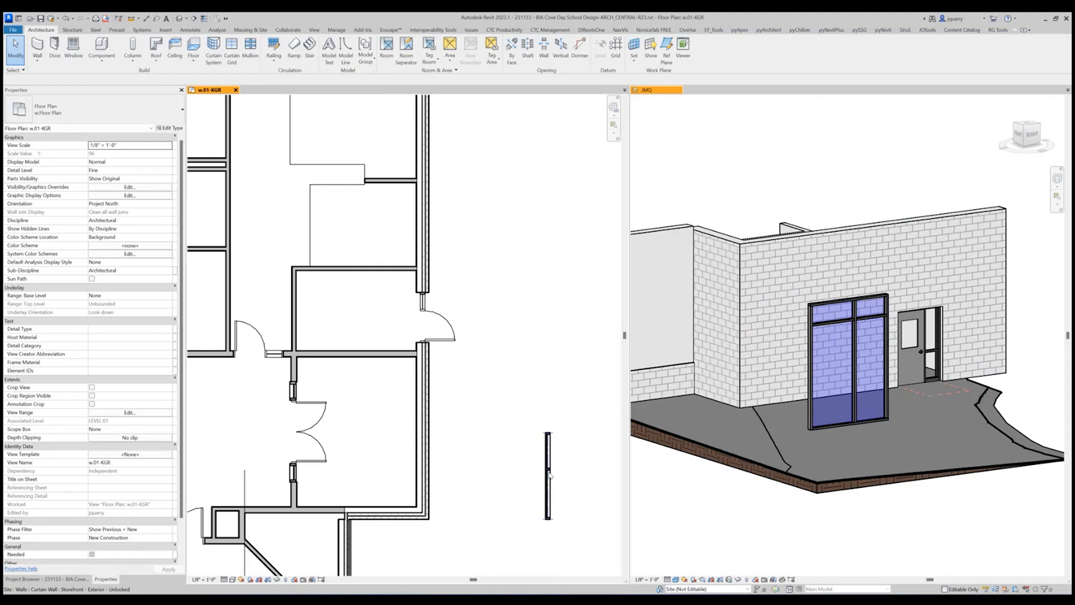
# Turn on thin line display and flip the orientation of the remaining unlocked storefront wall.
pyautogui.click(548, 473)
pyautogui.scroll(3, 577, 504)
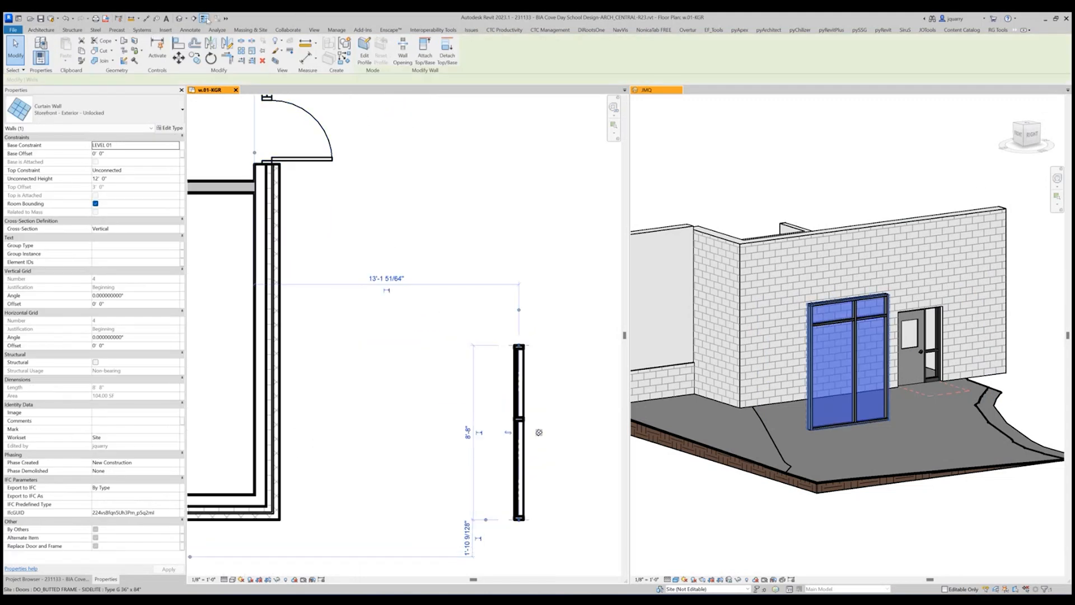
pyautogui.click(204, 18)
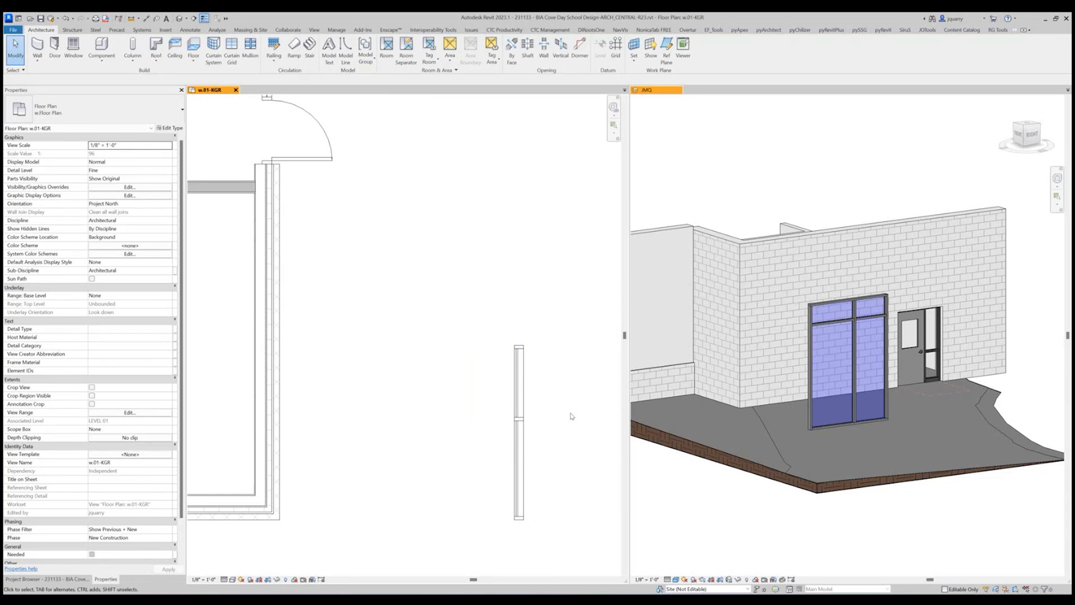
pyautogui.click(519, 392)
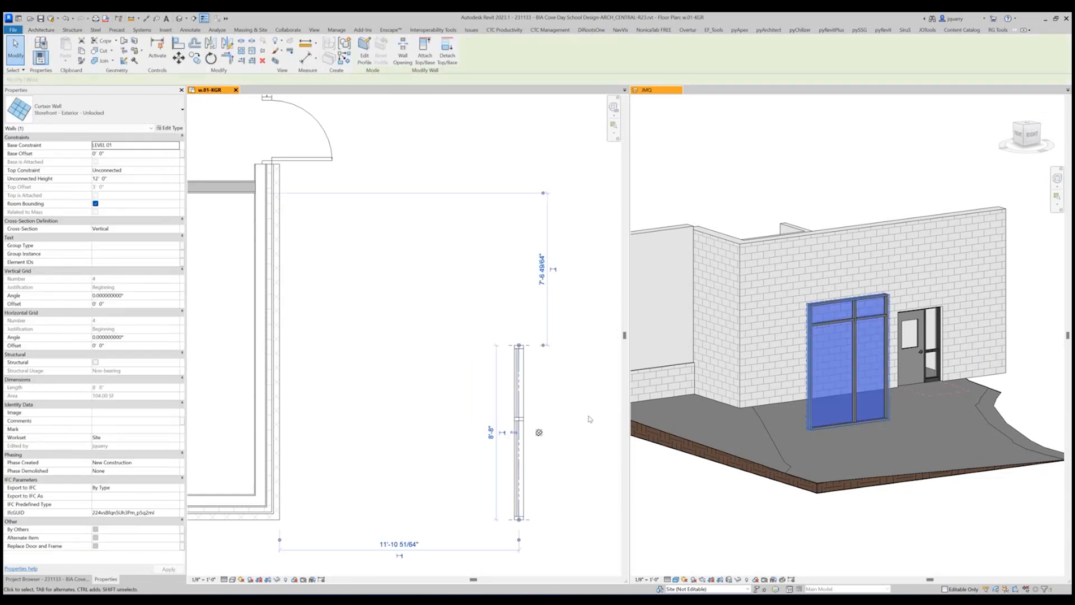
pyautogui.click(513, 432)
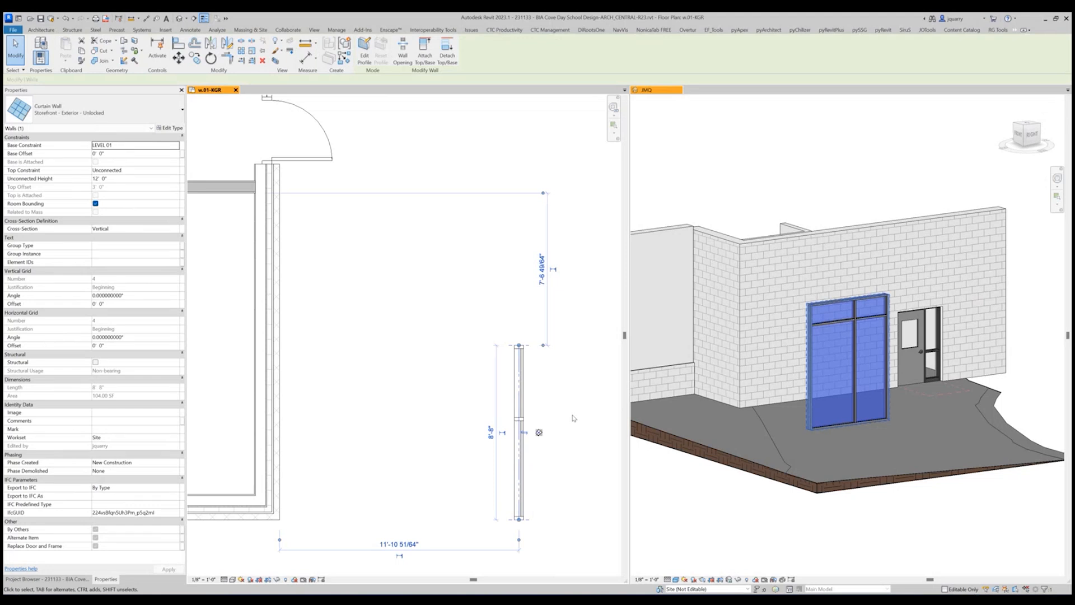
# Examine the remaining unlocked storefront's end and middle mullions up close in the floor plan.
pyautogui.scroll(5, 543, 400)
pyautogui.press('Escape')
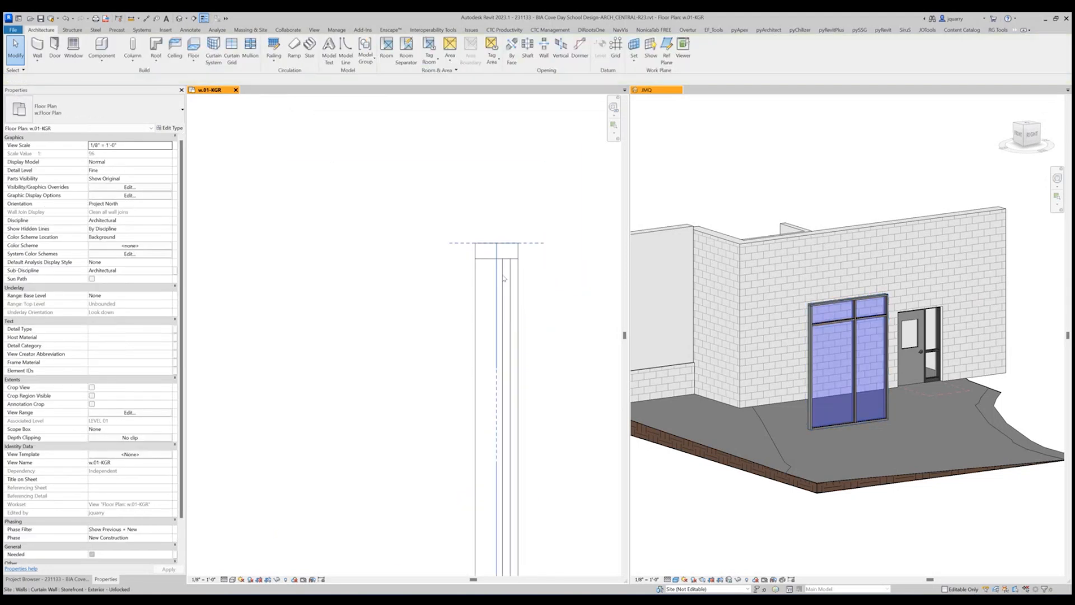
pyautogui.scroll(-2, 527, 275)
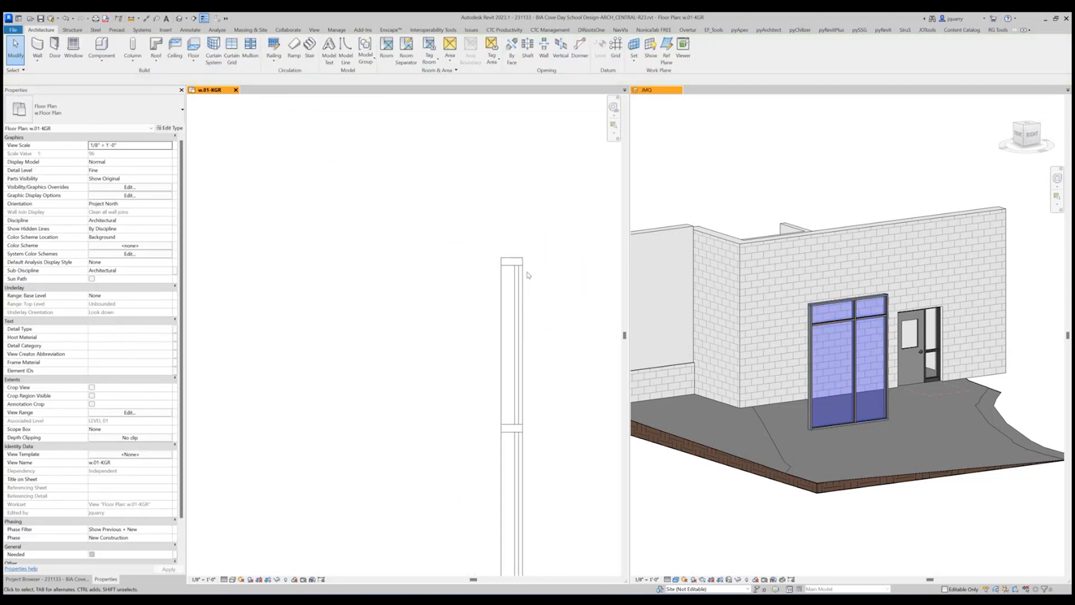
pyautogui.click(518, 337)
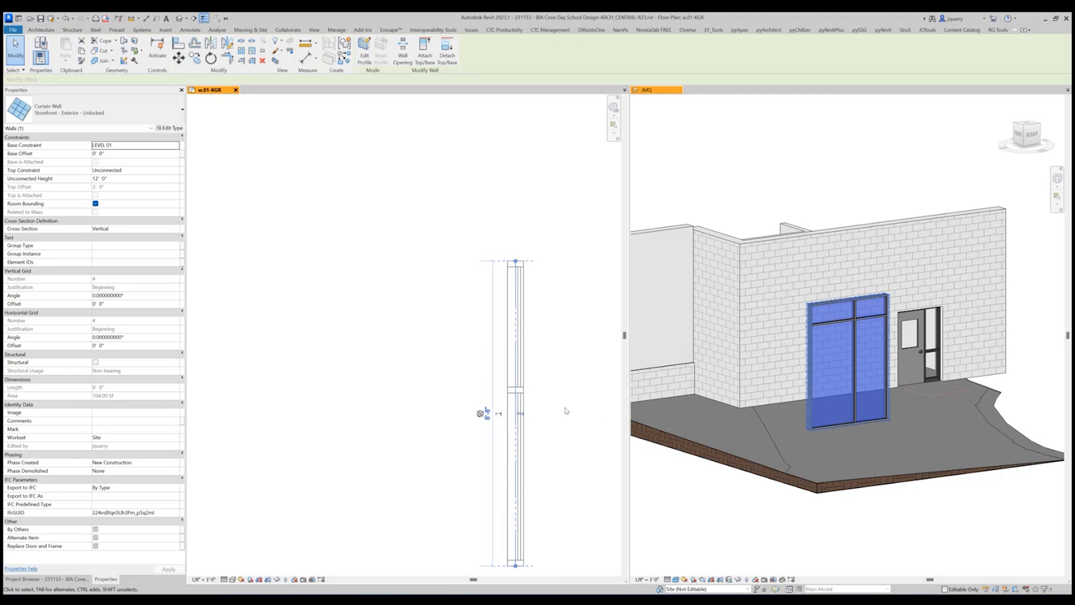
pyautogui.scroll(5, 535, 420)
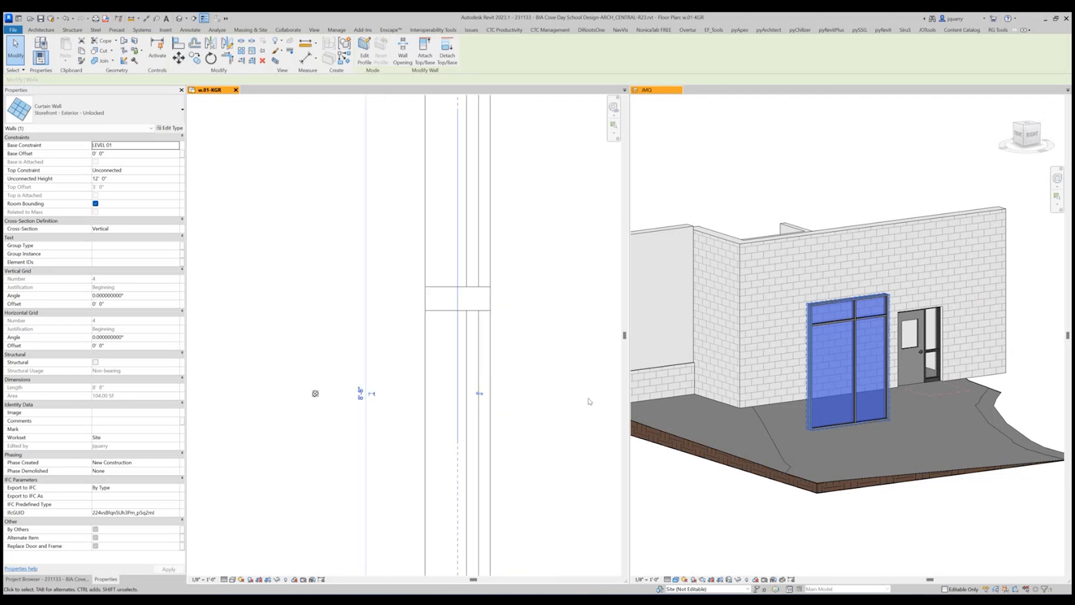
pyautogui.scroll(-5, 590, 401)
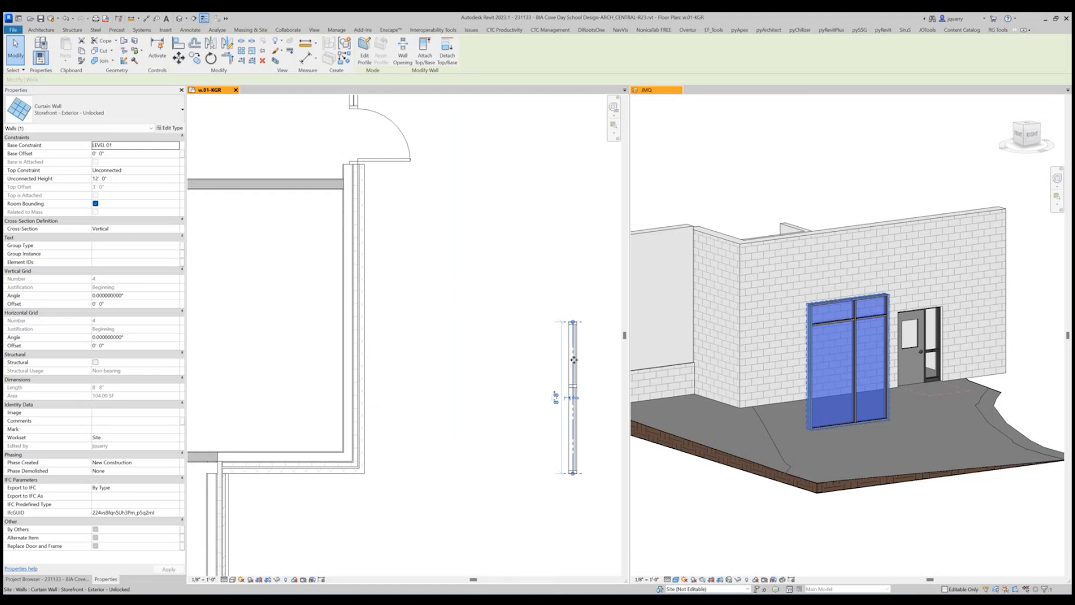
# Move the unlocked storefront sample closer to the building's exterior wall and adjust its position.
pyautogui.moveTo(573, 358); pyautogui.dragTo(398, 284)
pyautogui.scroll(2, 276, 283)
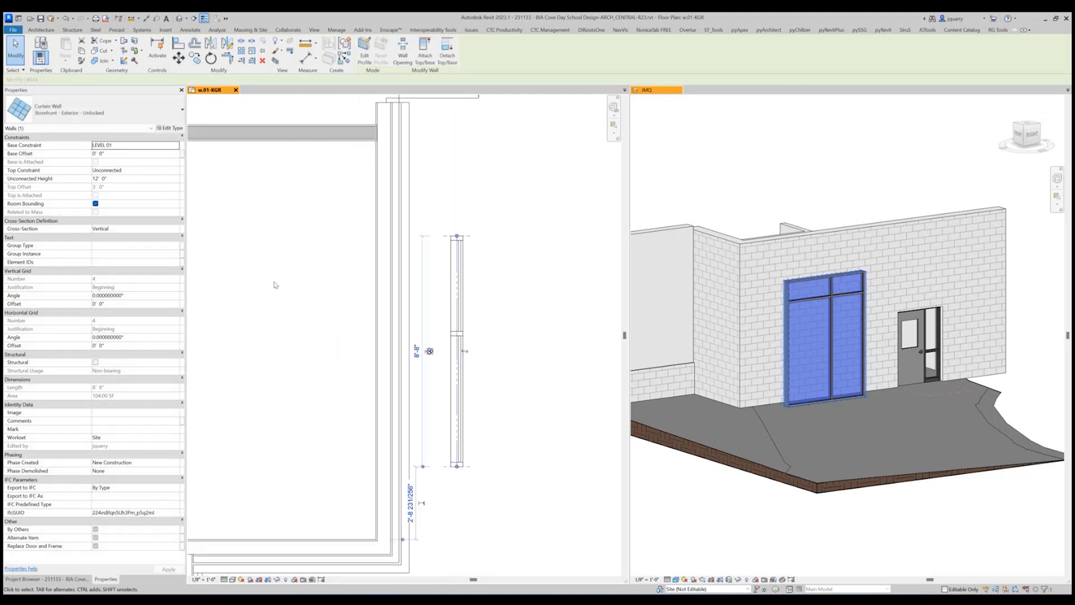
pyautogui.moveTo(512, 327); pyautogui.dragTo(560, 330, button='middle')
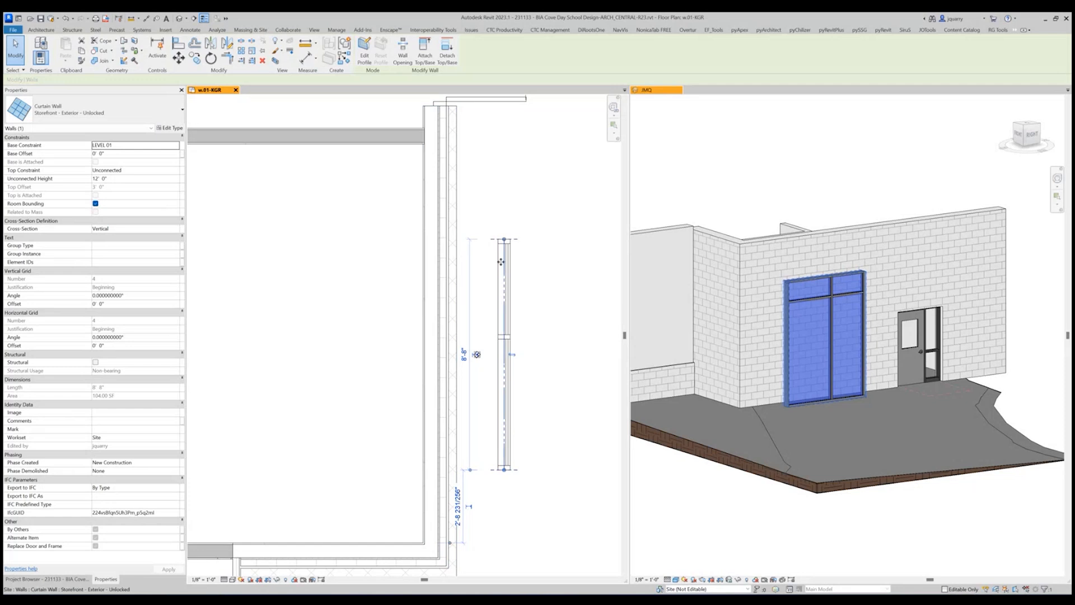
pyautogui.moveTo(502, 261); pyautogui.dragTo(532, 275)
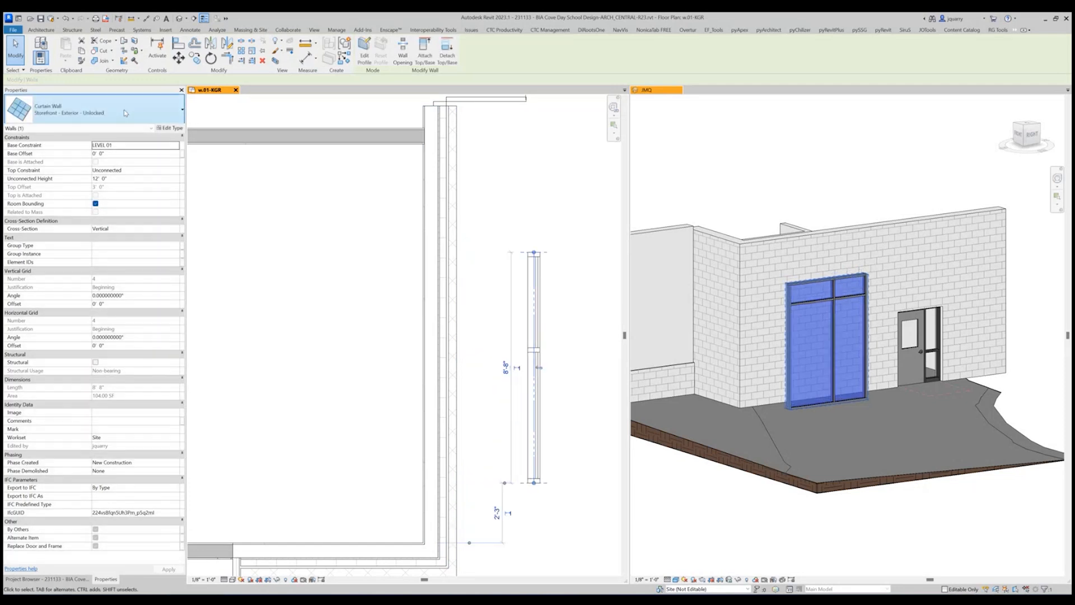
# Delete the remaining Storefront - Exterior - Unlocked sample outside the building.
pyautogui.moveTo(495, 203); pyautogui.dragTo(588, 527)
pyautogui.press('Delete')
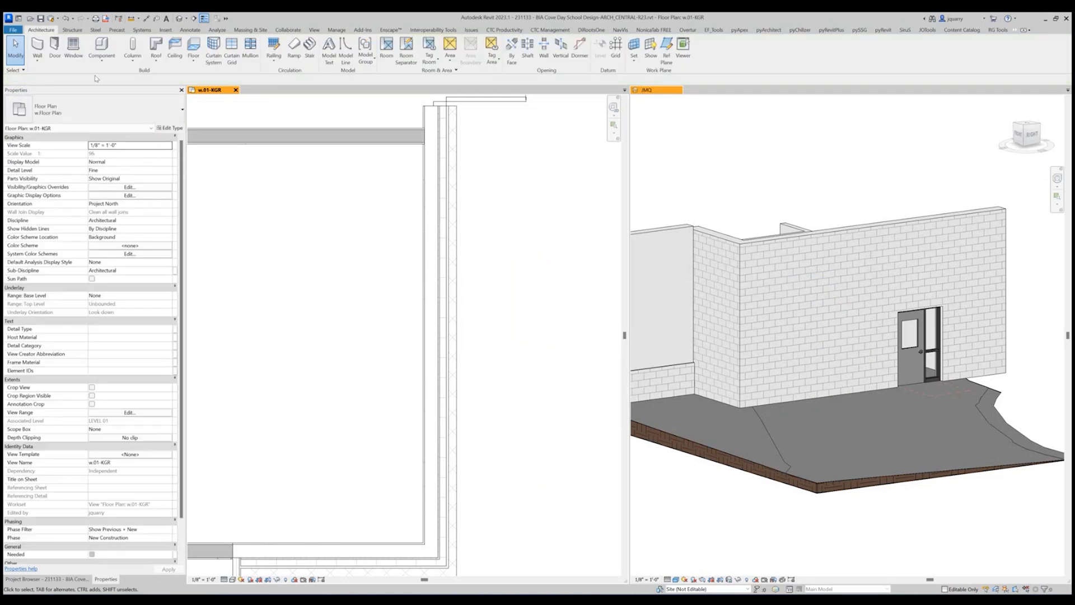
# Set up a new Storefront - Exterior - Locked wall with its top constrained to LEVEL 01 and a top offset of 11'.
pyautogui.click(37, 62)
pyautogui.click(49, 72)
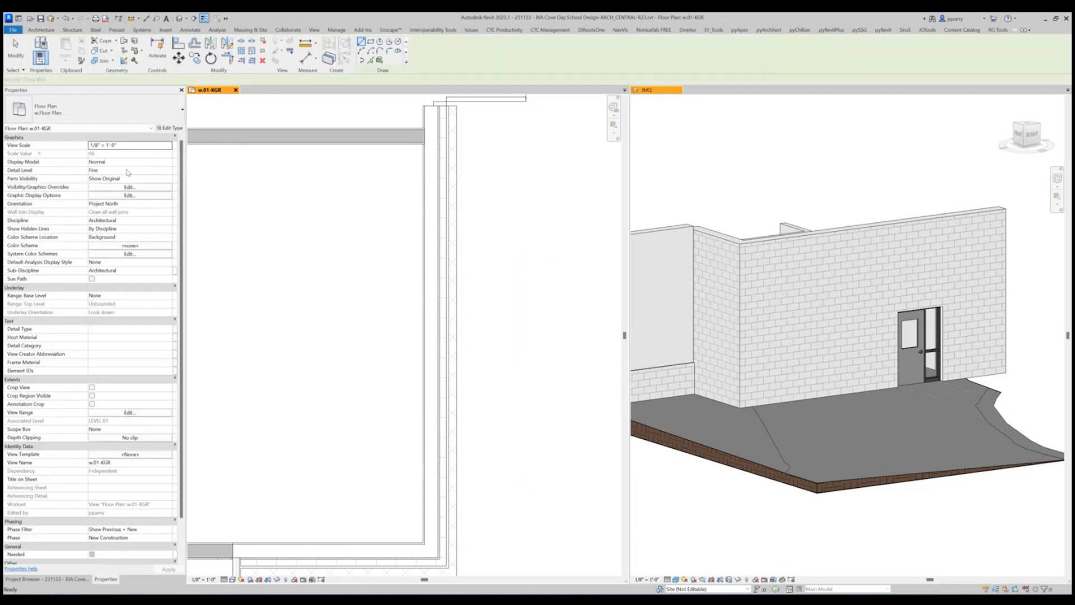
pyautogui.click(89, 111)
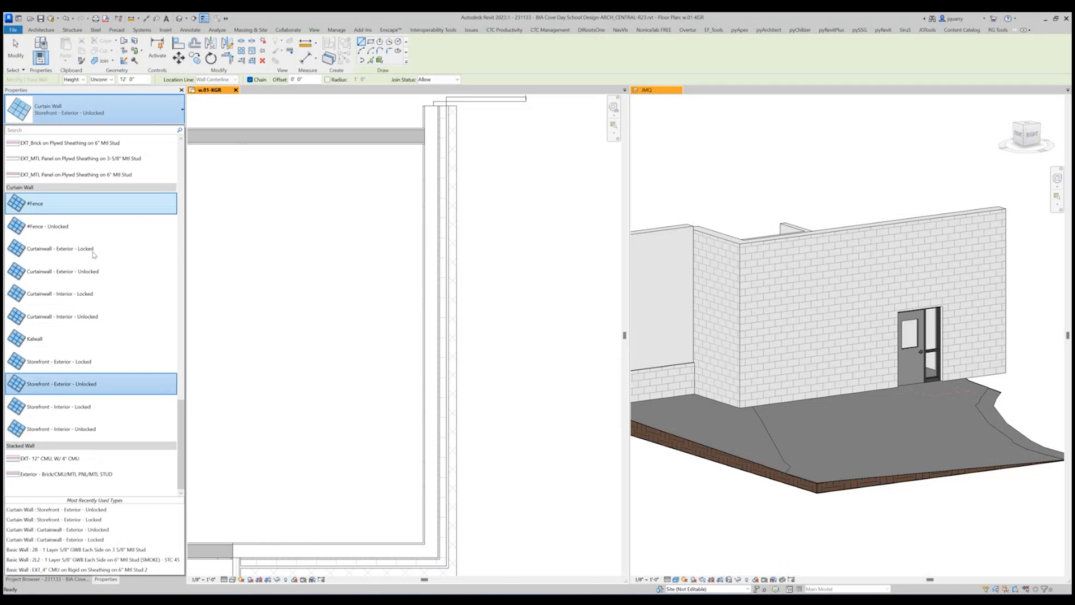
pyautogui.click(80, 361)
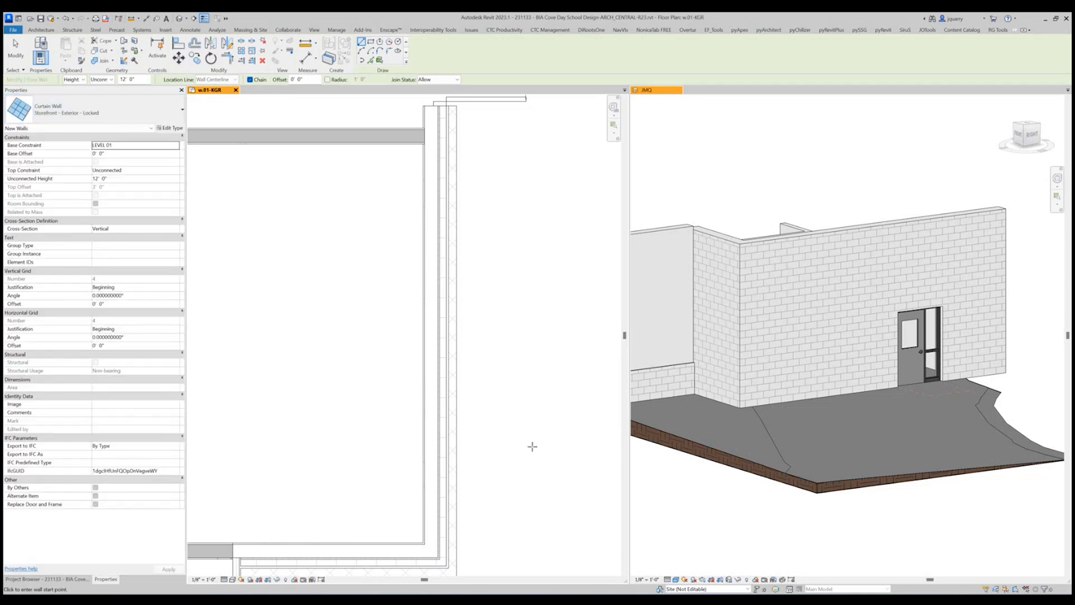
pyautogui.click(177, 171)
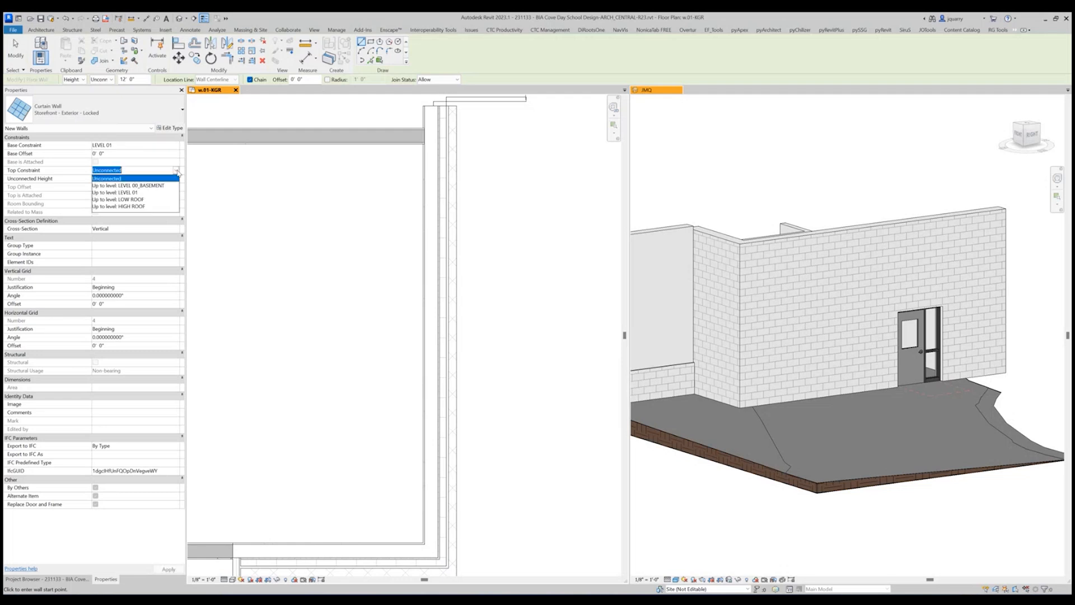
pyautogui.click(130, 192)
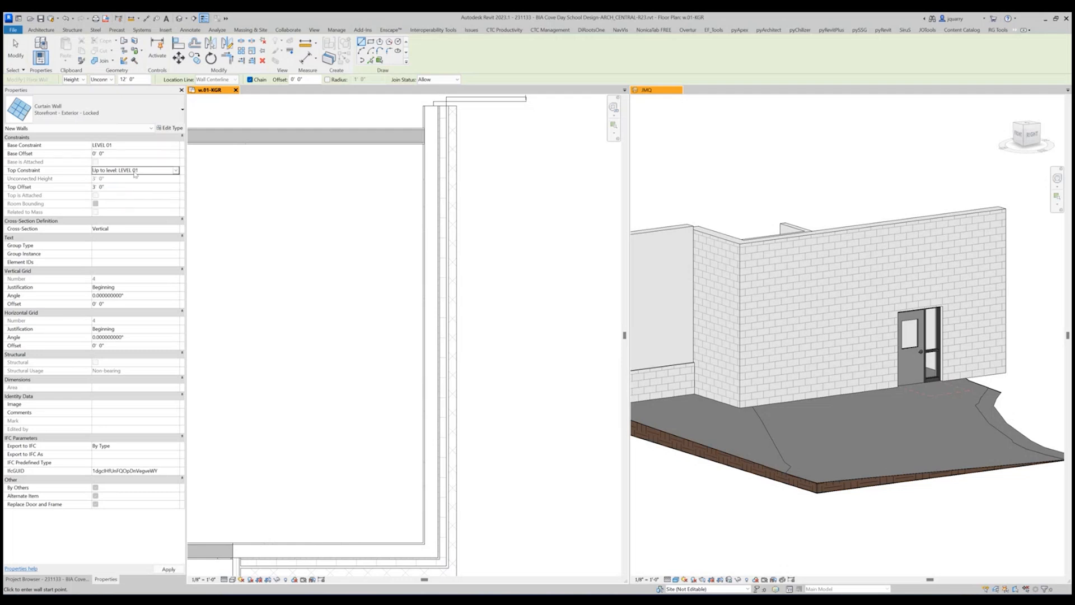
pyautogui.click(165, 186)
pyautogui.write('11')
# Draw the locked storefront in plan parallel to the exterior wall, outside the building, about 5'-3" long.
pyautogui.click(519, 413)
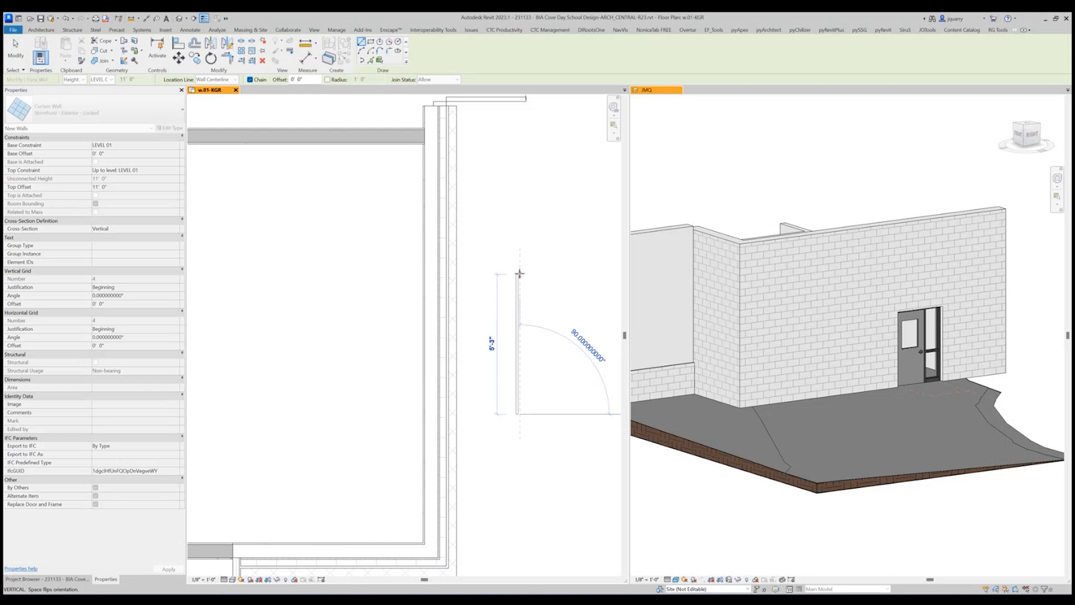
pyautogui.click(520, 275)
pyautogui.press('Escape')
pyautogui.press('Escape')
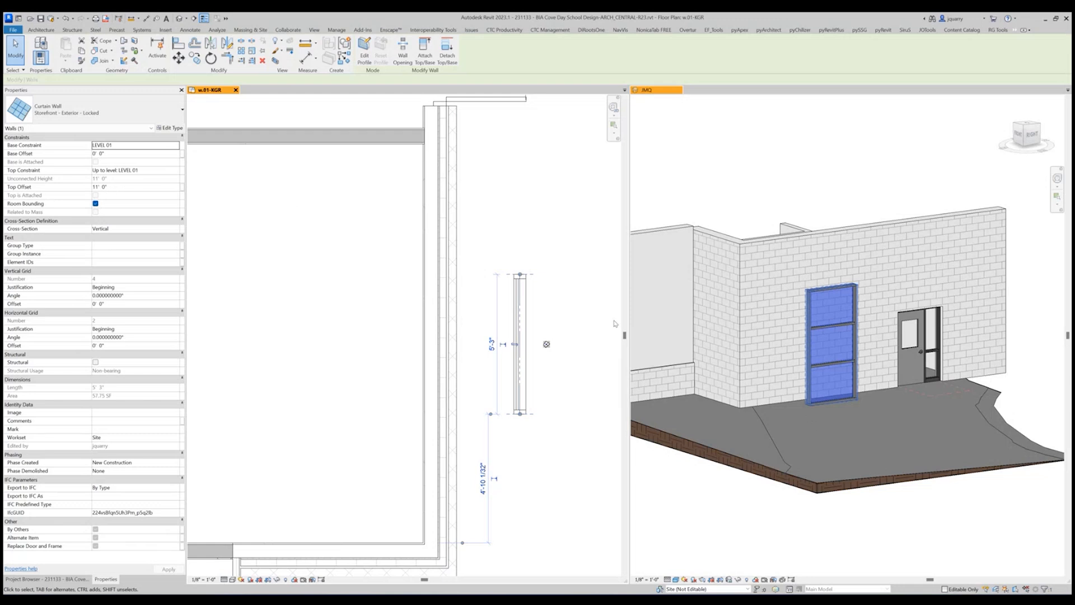
# Set the locked storefront's length to 8'-10".
pyautogui.click(490, 344)
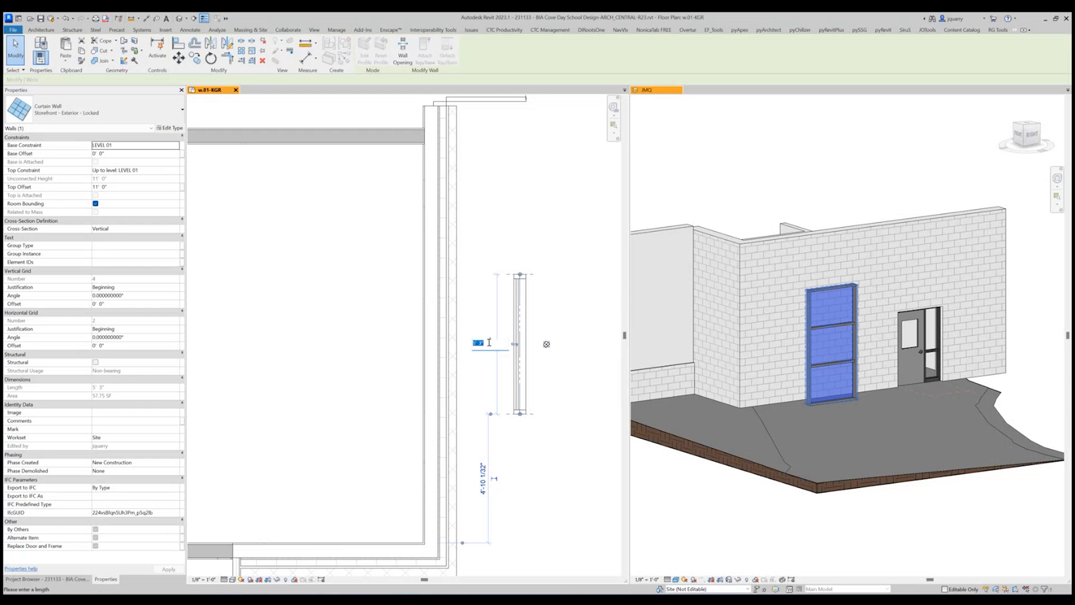
pyautogui.write('8 10')
pyautogui.press('Return')
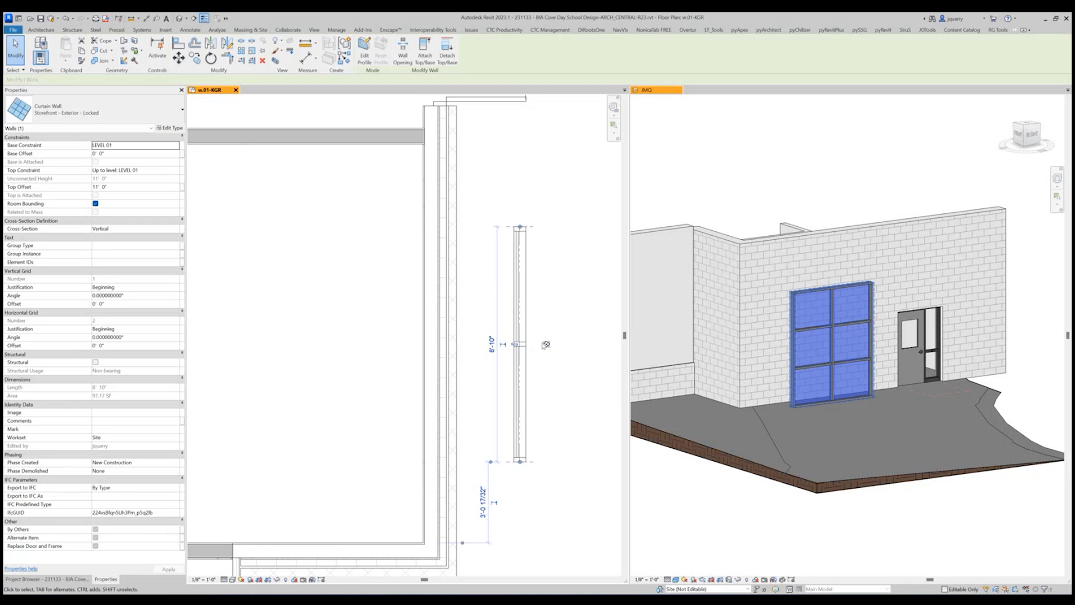
pyautogui.click(562, 291)
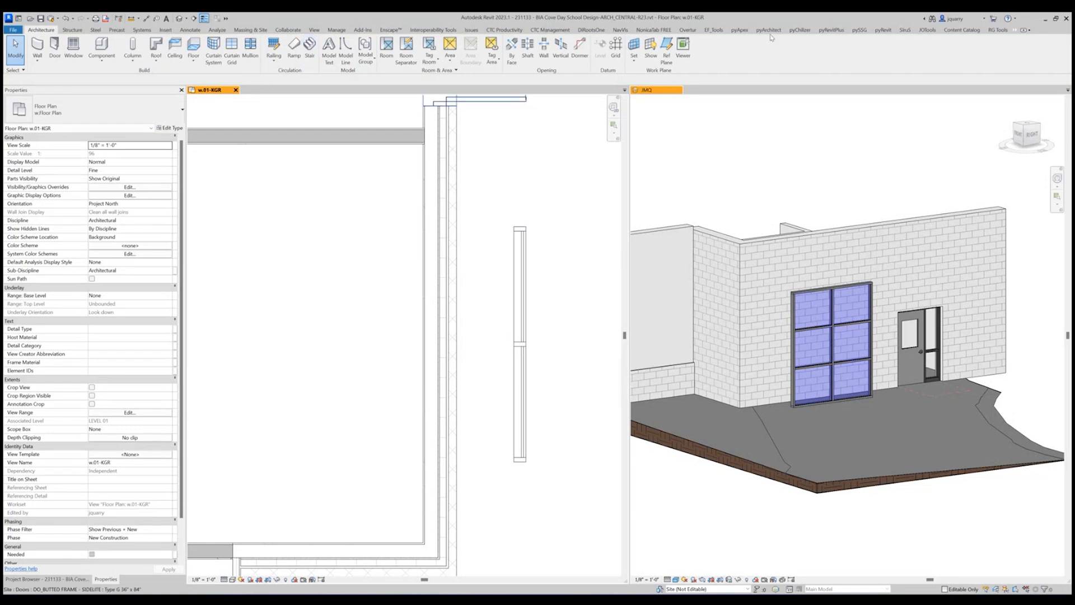
# Align the locked storefront with the inner layer line of the vestibule's exterior wall so it embeds in that wall.
pyautogui.click(1022, 31)
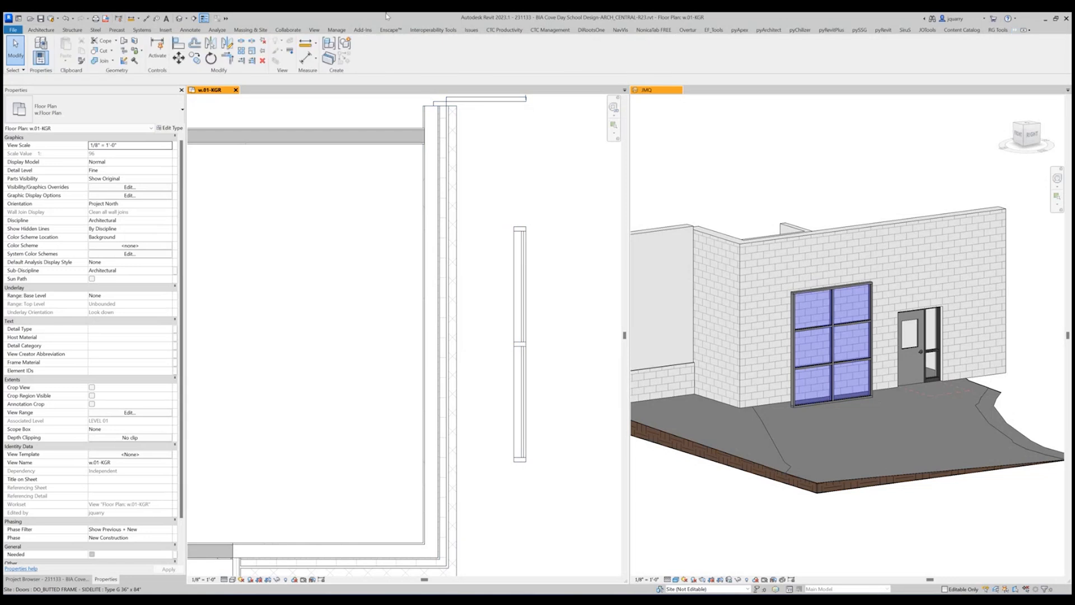
pyautogui.click(520, 283)
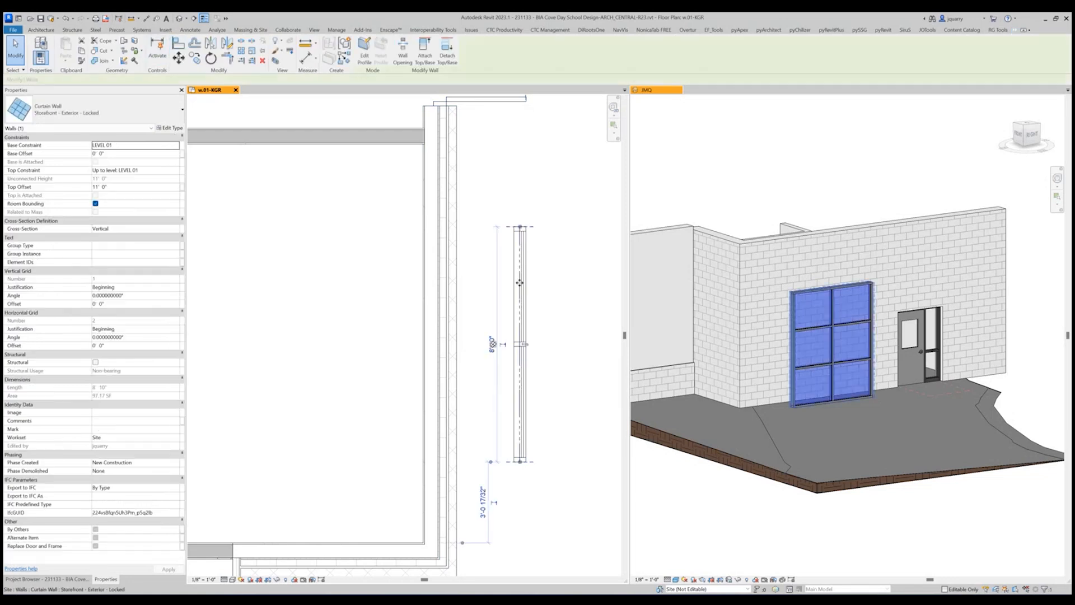
pyautogui.moveTo(519, 283)
pyautogui.mouseDown()
pyautogui.moveTo(429, 282)
pyautogui.moveTo(521, 279)
pyautogui.mouseUp()
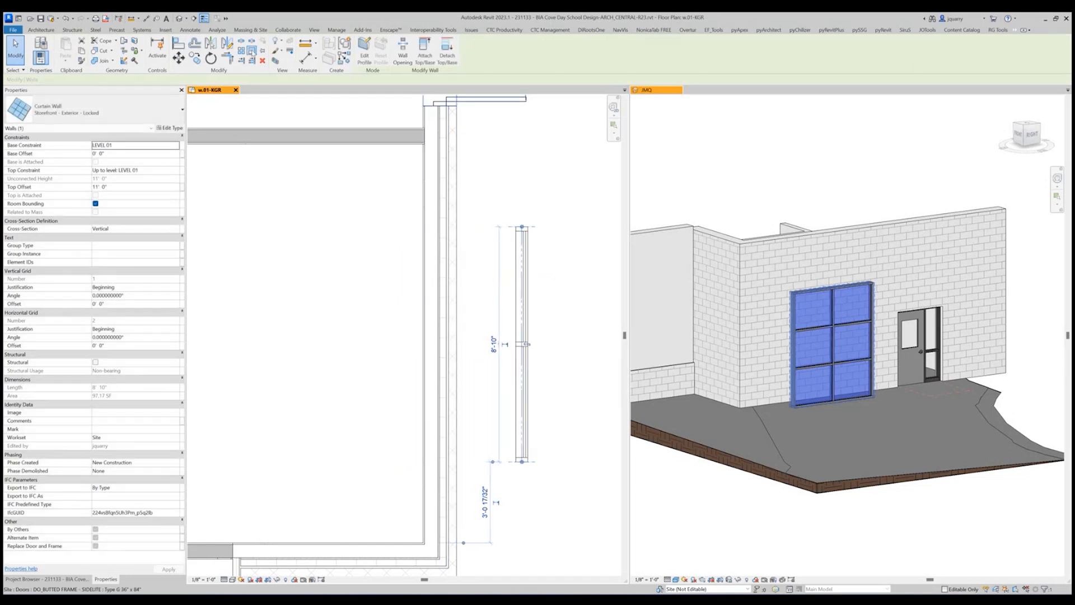
pyautogui.click(178, 43)
pyautogui.click(440, 276)
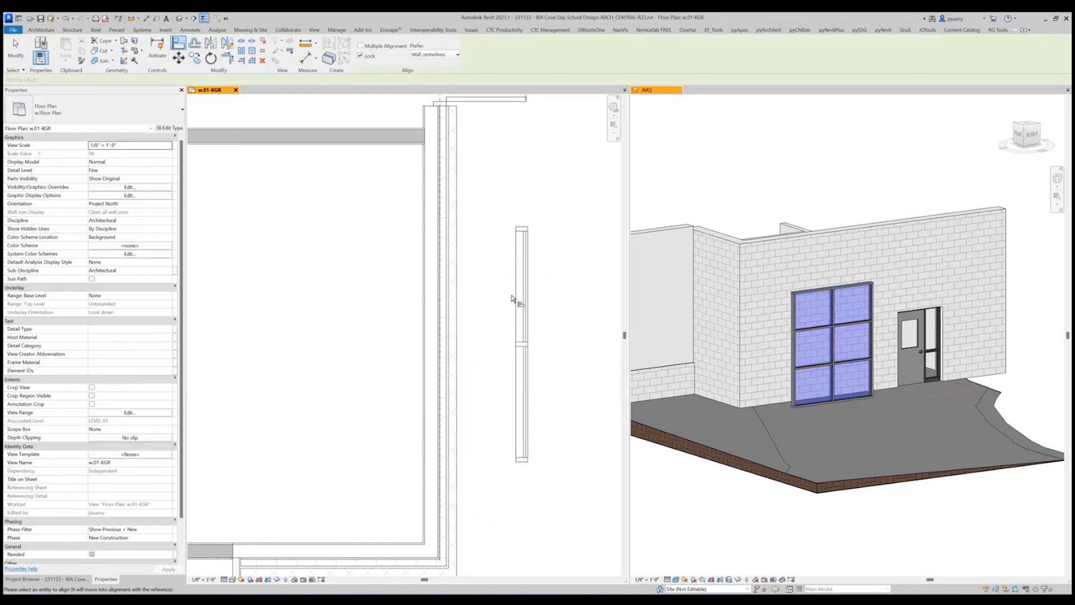
pyautogui.click(523, 297)
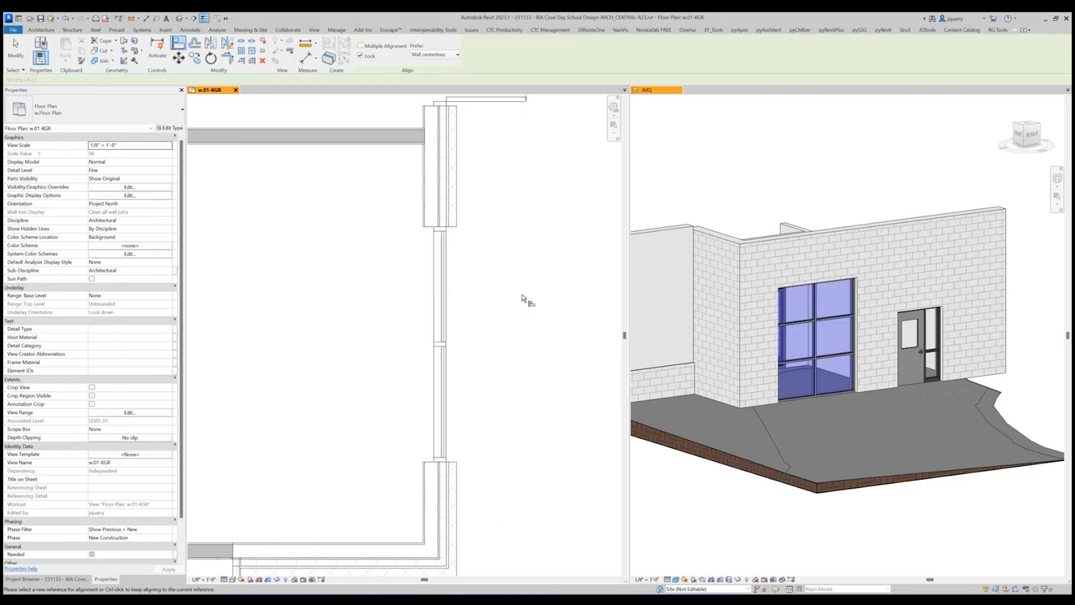
pyautogui.press('Escape')
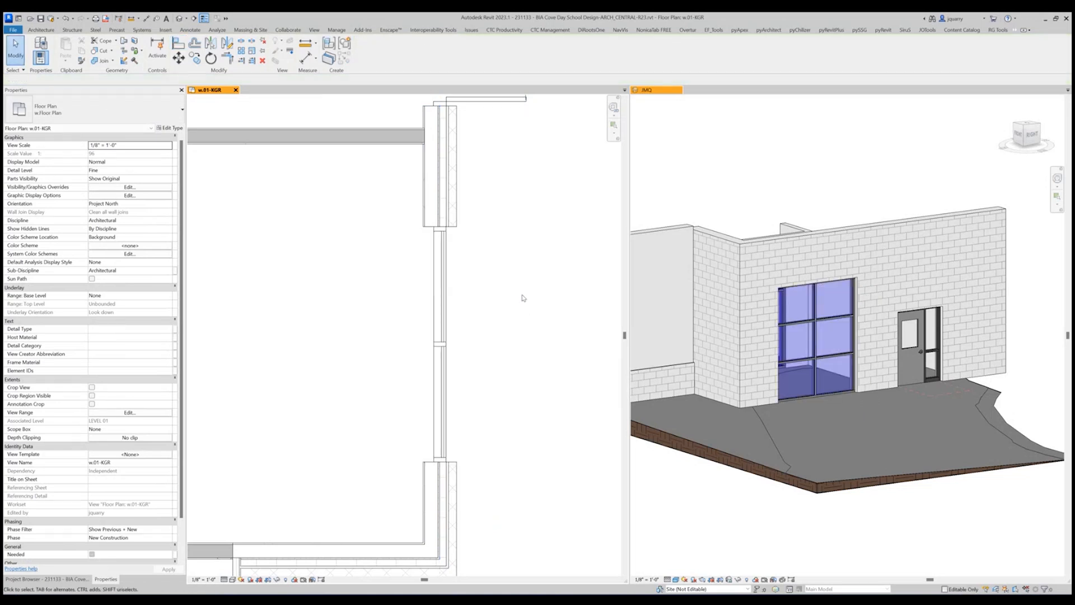
# Add an aligned dimension string across the storefront's width and on to the building's outer corner.
pyautogui.scroll(-3, 521, 297)
pyautogui.scroll(2, 448, 305)
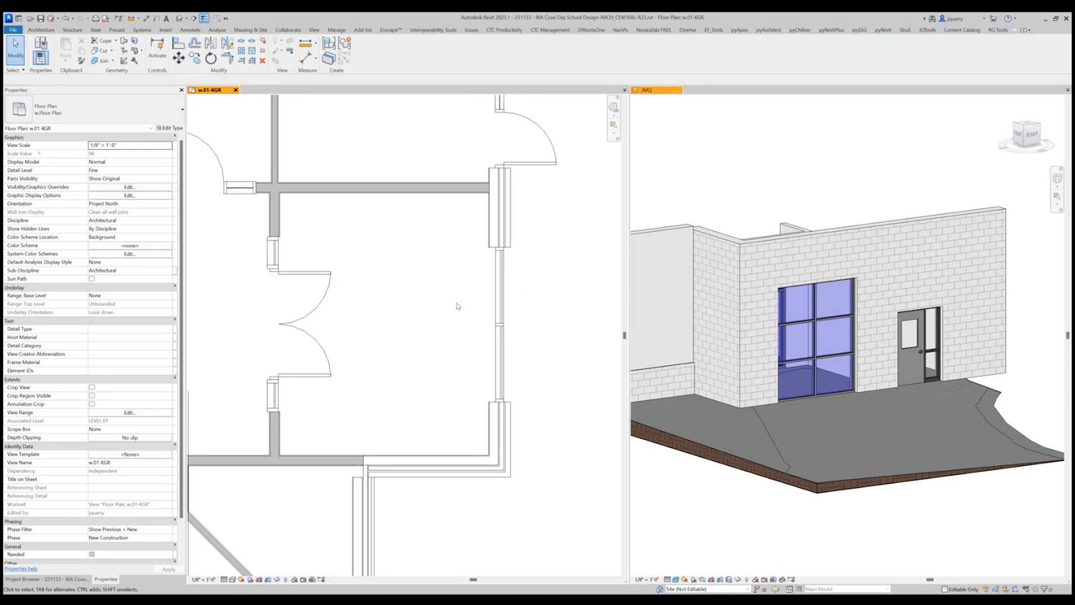
pyautogui.click(307, 57)
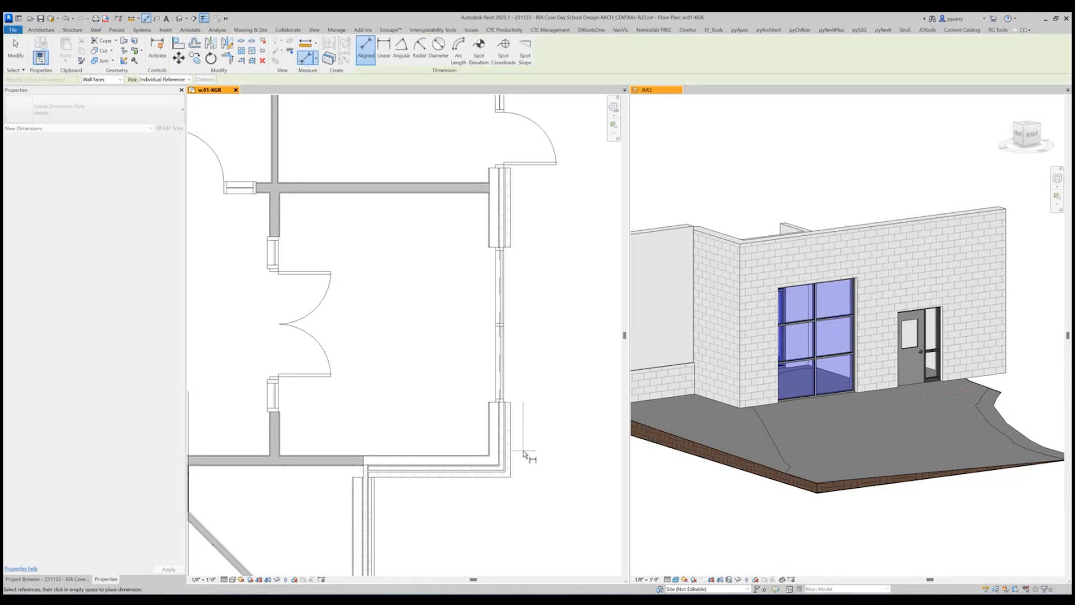
pyautogui.click(507, 480)
pyautogui.click(561, 484)
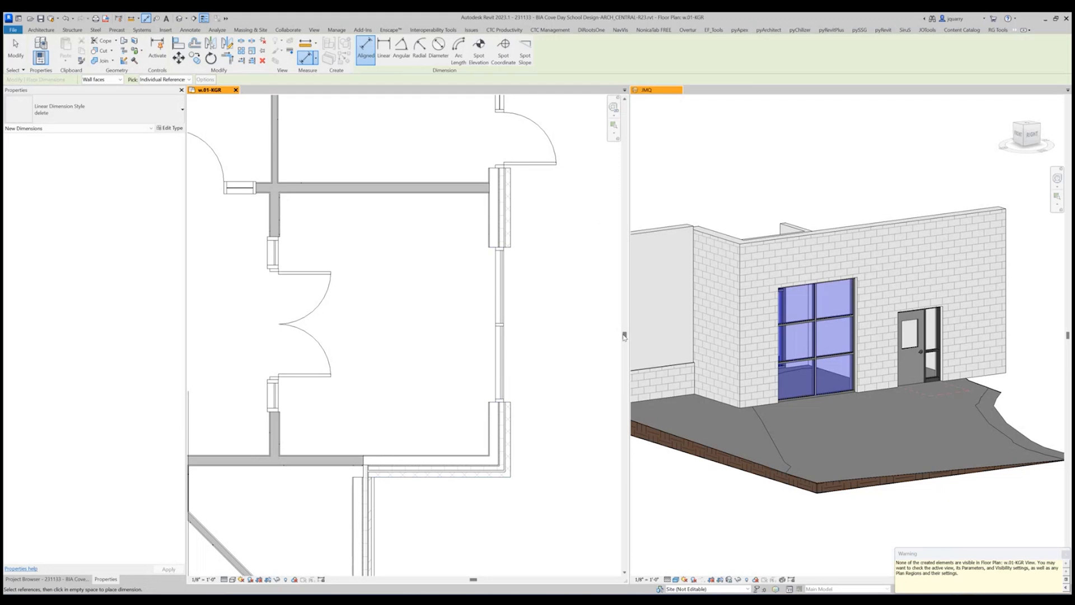
# Show annotation categories in the floor plan view, leaving only Dimensions visible among them.
pyautogui.press('v')
pyautogui.press('g')
pyautogui.click(394, 153)
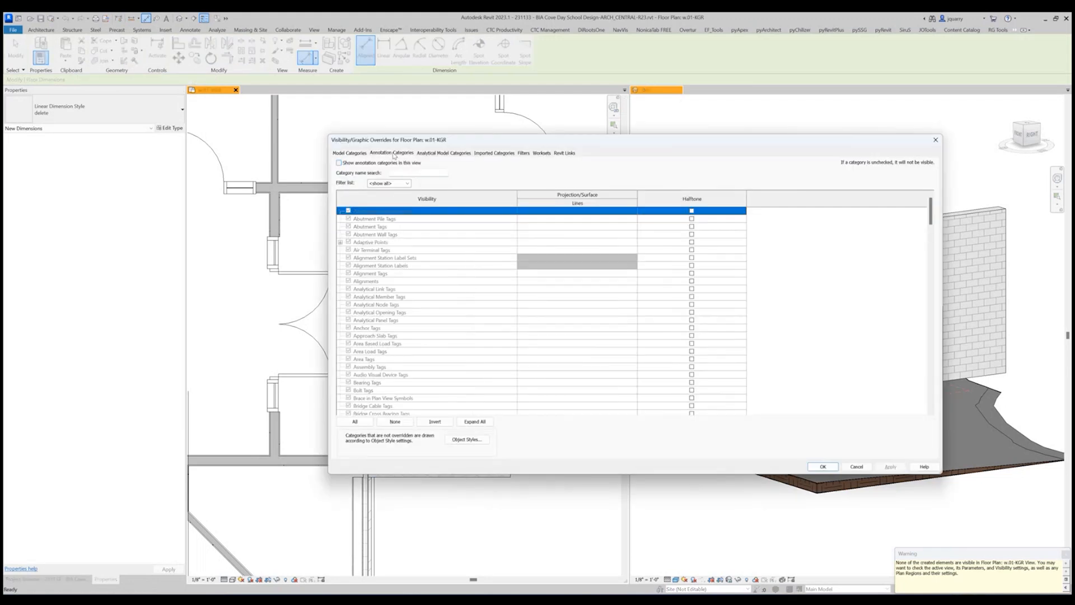
pyautogui.press('d')
pyautogui.click(339, 163)
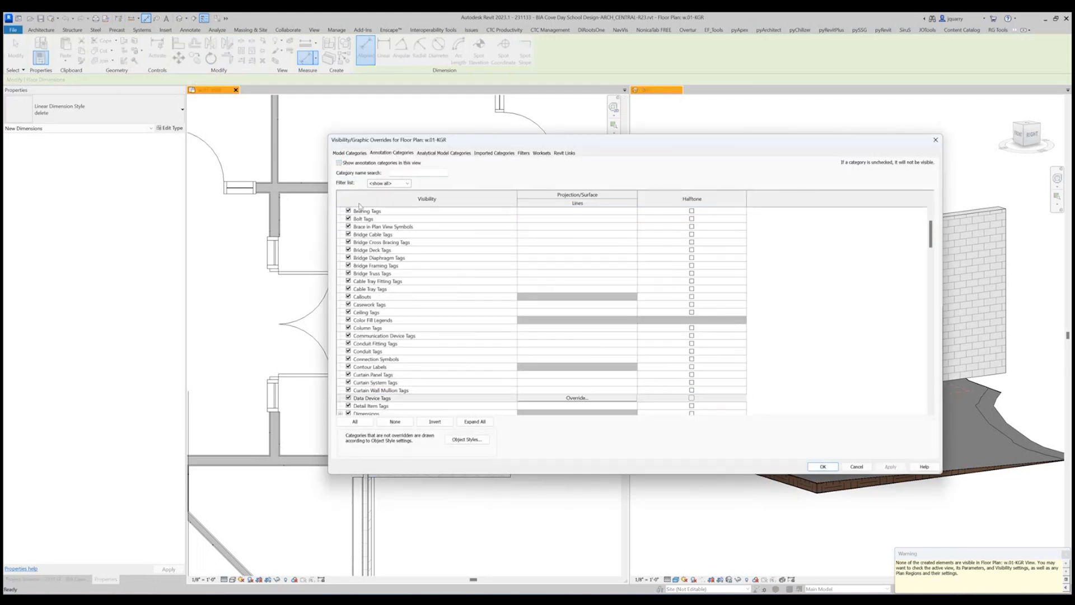
pyautogui.click(354, 421)
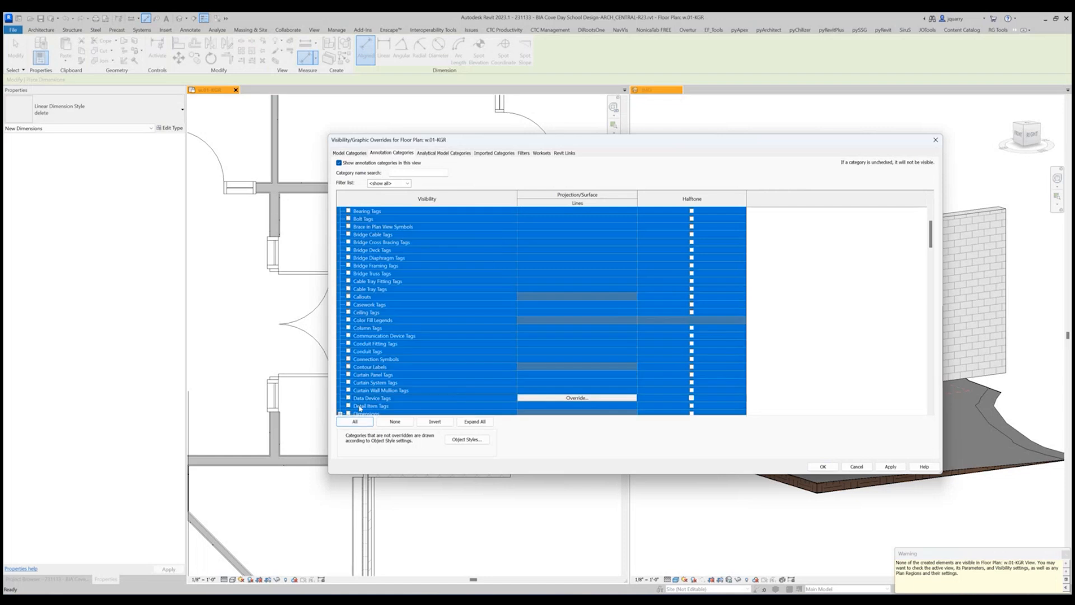
pyautogui.click(348, 381)
pyautogui.click(349, 412)
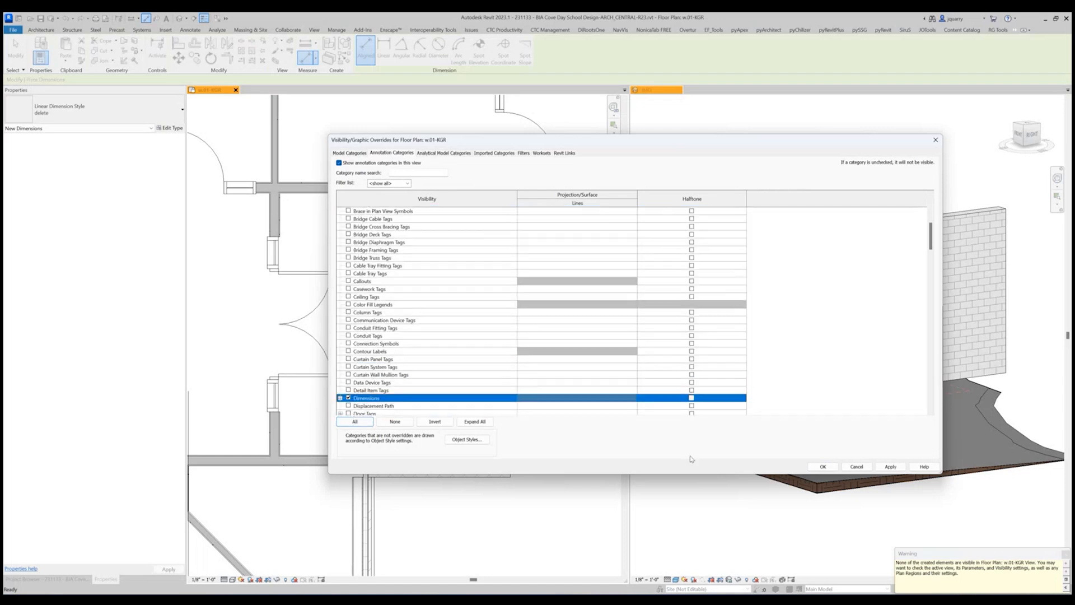
pyautogui.click(827, 468)
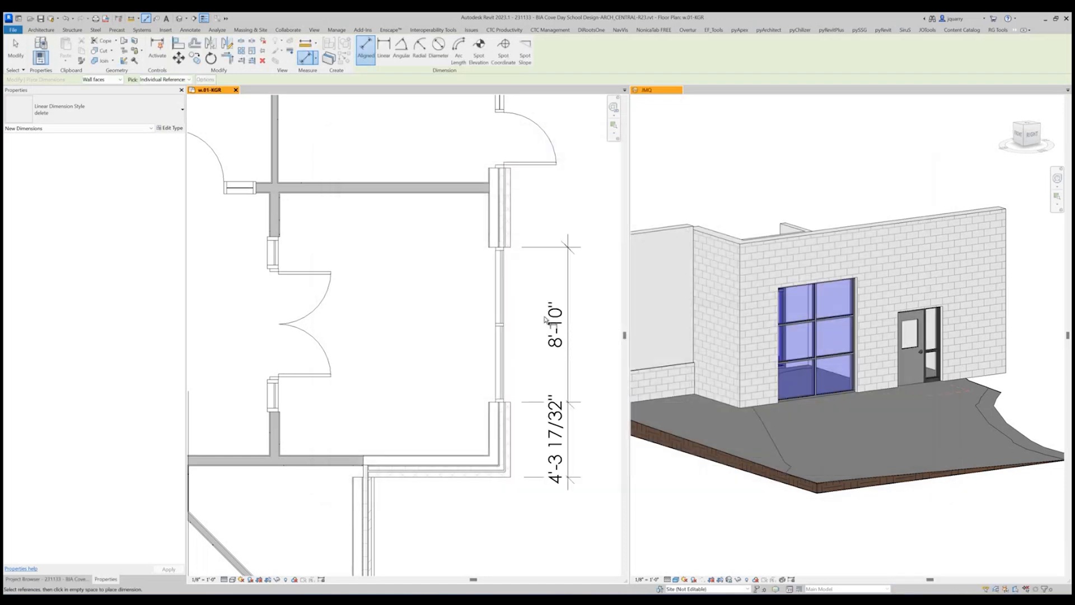
# Set the locked storefront's offset from the building's outer corner to 4'-0" and delete the dimension string.
pyautogui.click(567, 451)
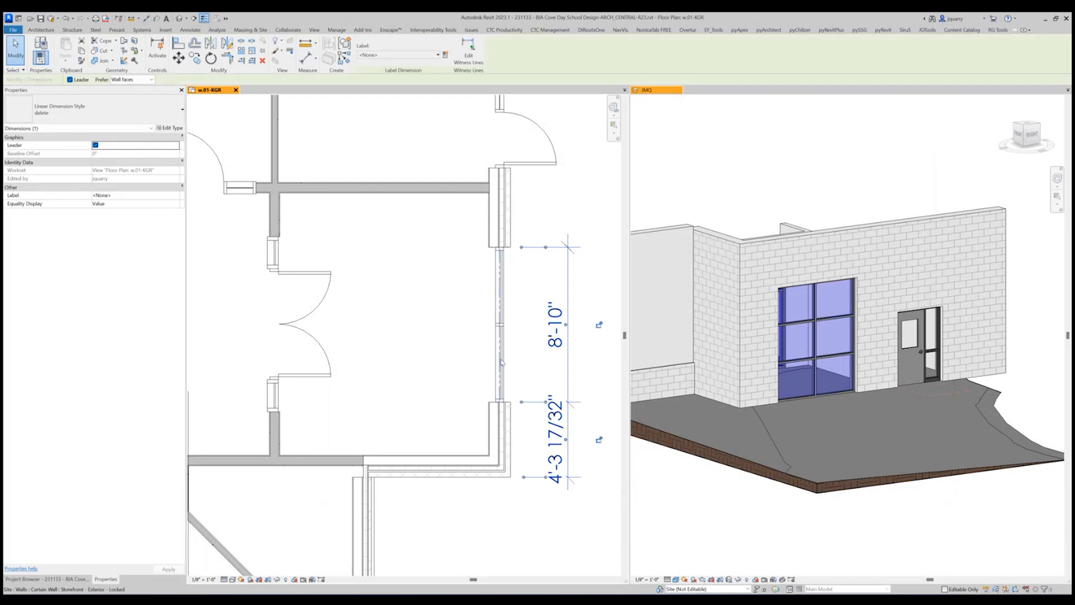
pyautogui.click(501, 362)
pyautogui.click(561, 438)
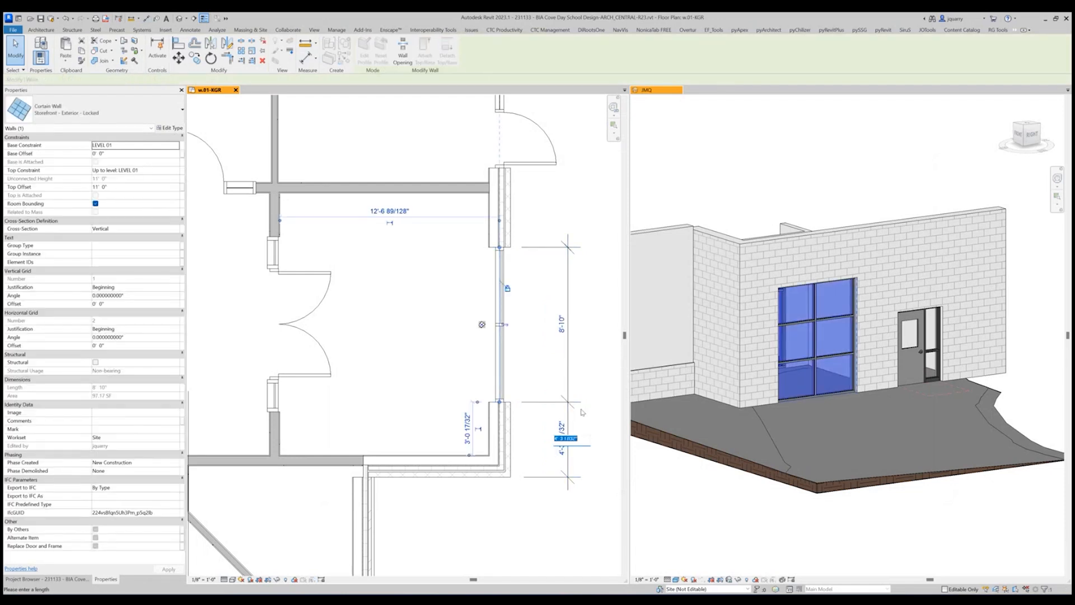
pyautogui.write('4')
pyautogui.press('Return')
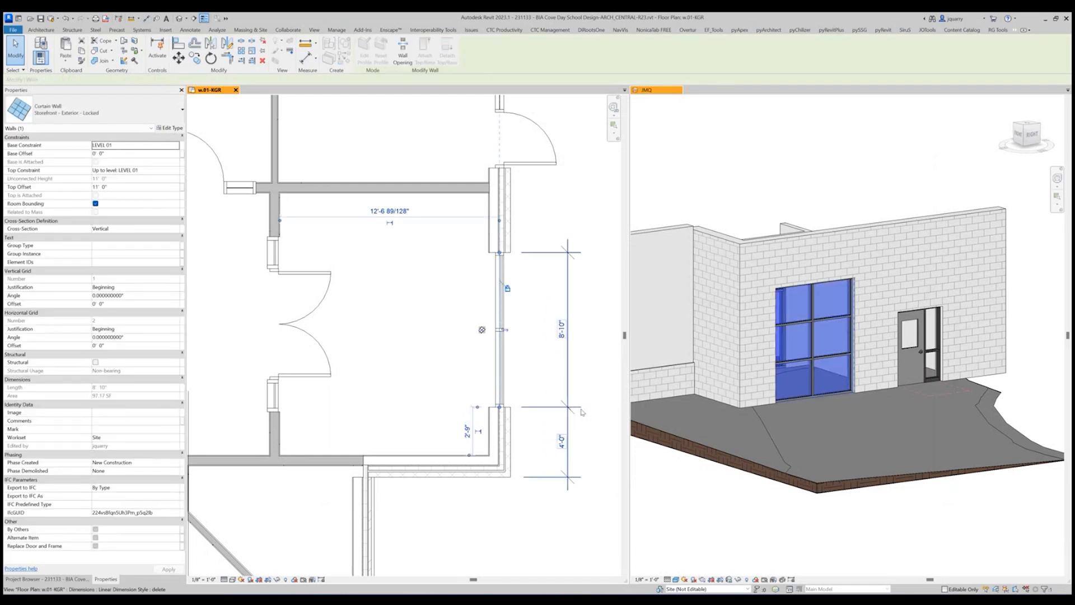
pyautogui.click(590, 314)
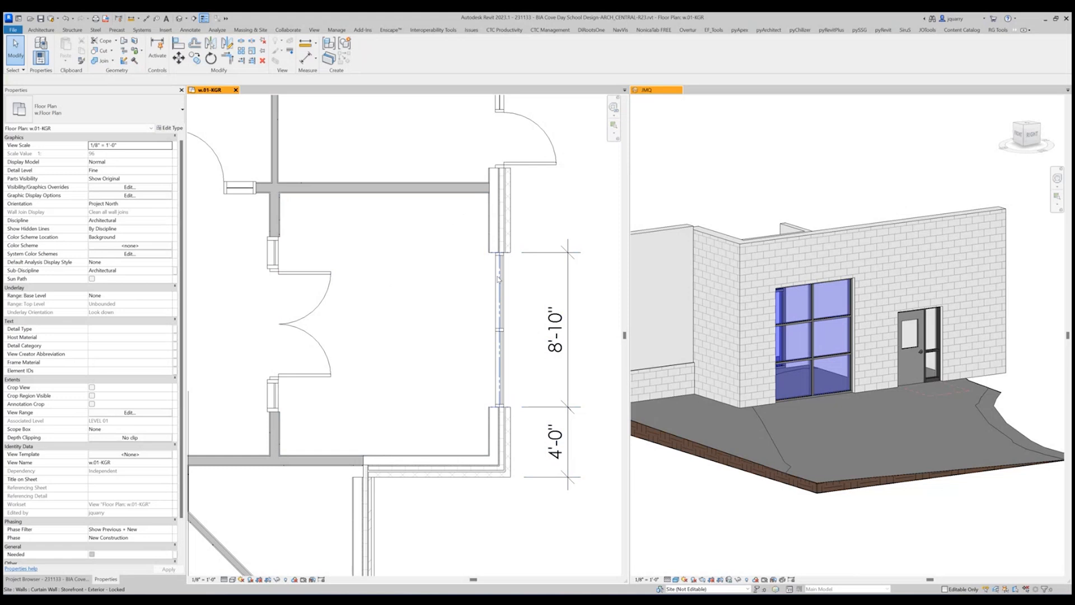
pyautogui.click(569, 301)
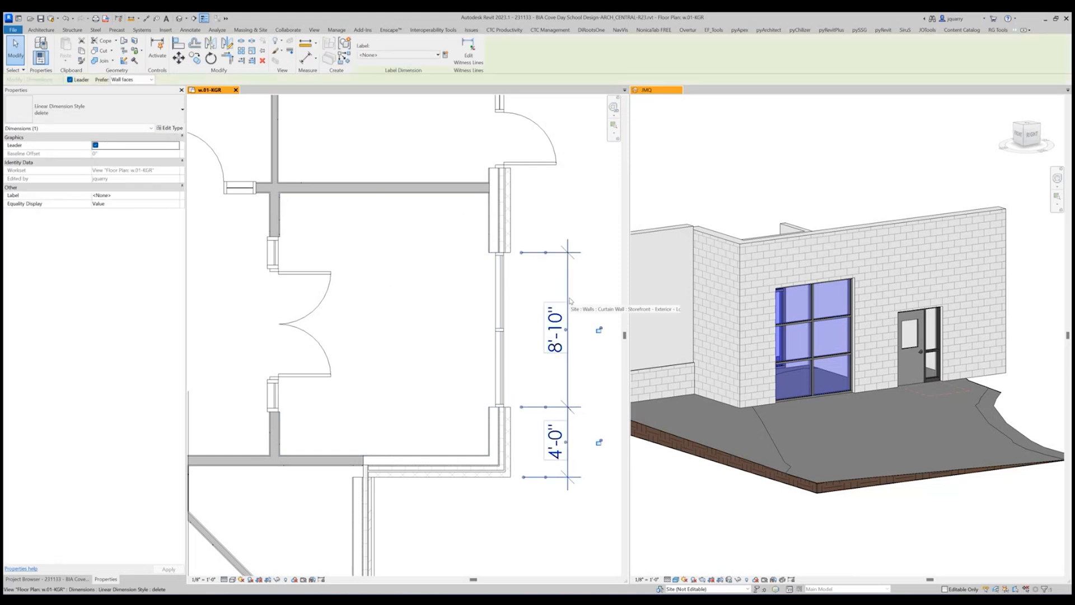
pyautogui.press('Delete')
# Try to nudge the locked storefront outward from the vestibule's exterior wall and undo the move.
pyautogui.click(500, 302)
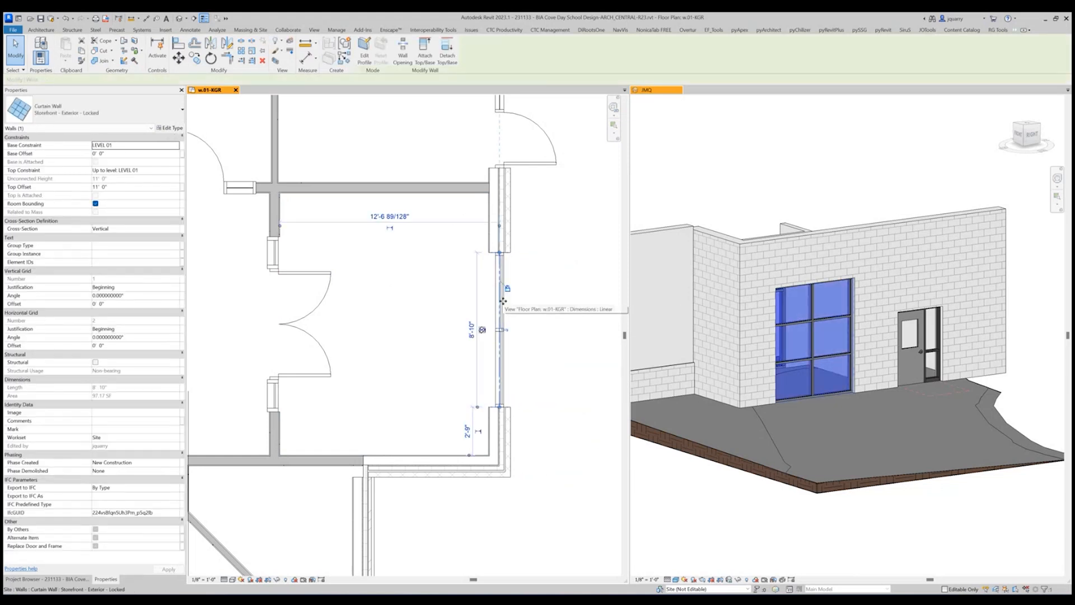
pyautogui.hotkey('shift', 'Right')
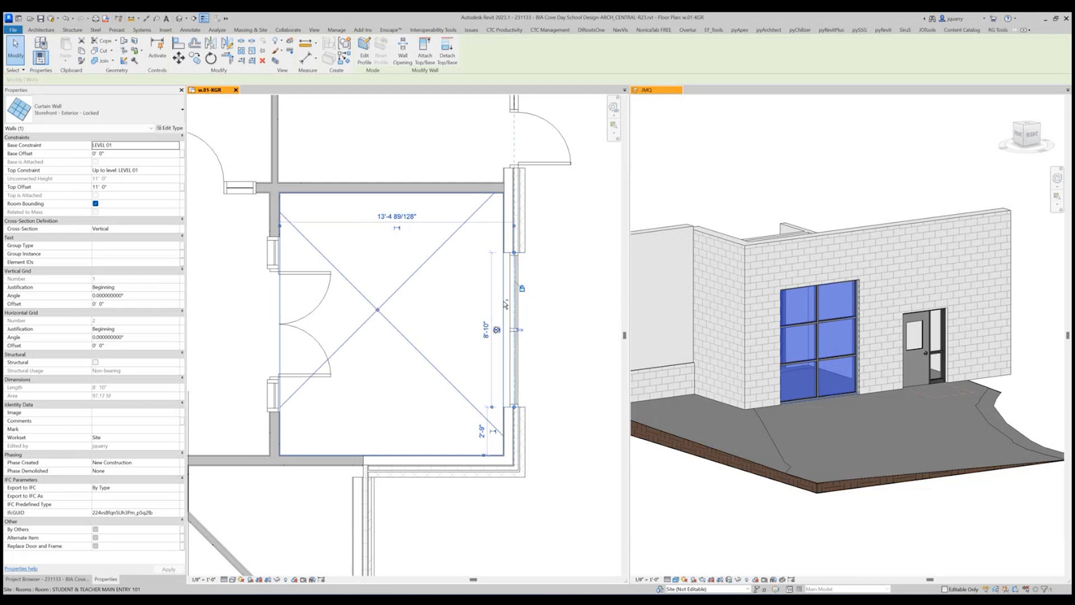
pyautogui.hotkey('ctrl', 'z')
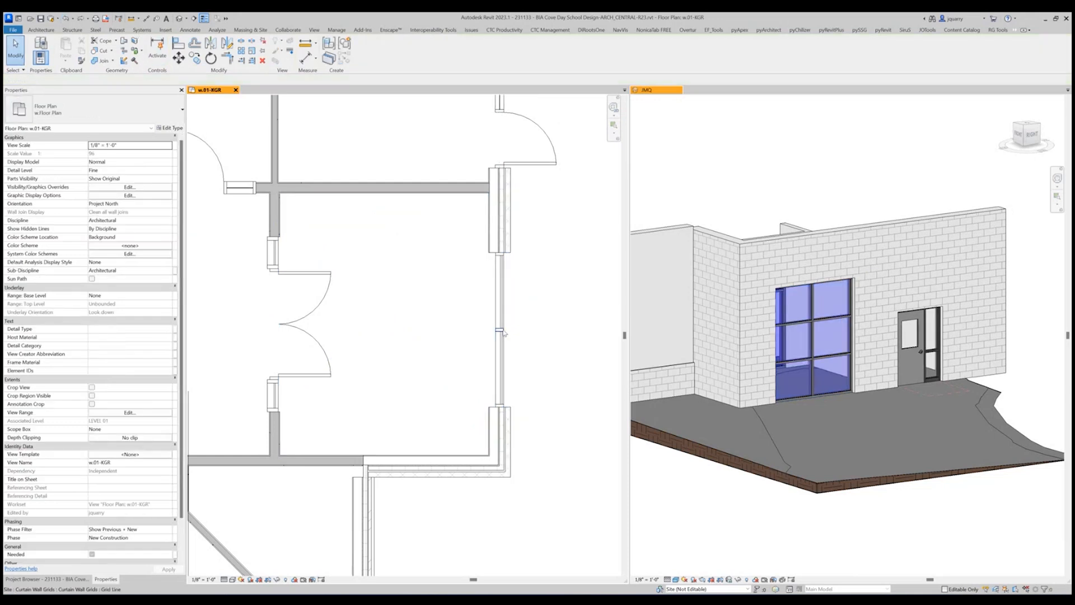
# Release the storefront's alignment lock and nudge it outward until it stands clear of the exterior wall.
pyautogui.click(502, 331)
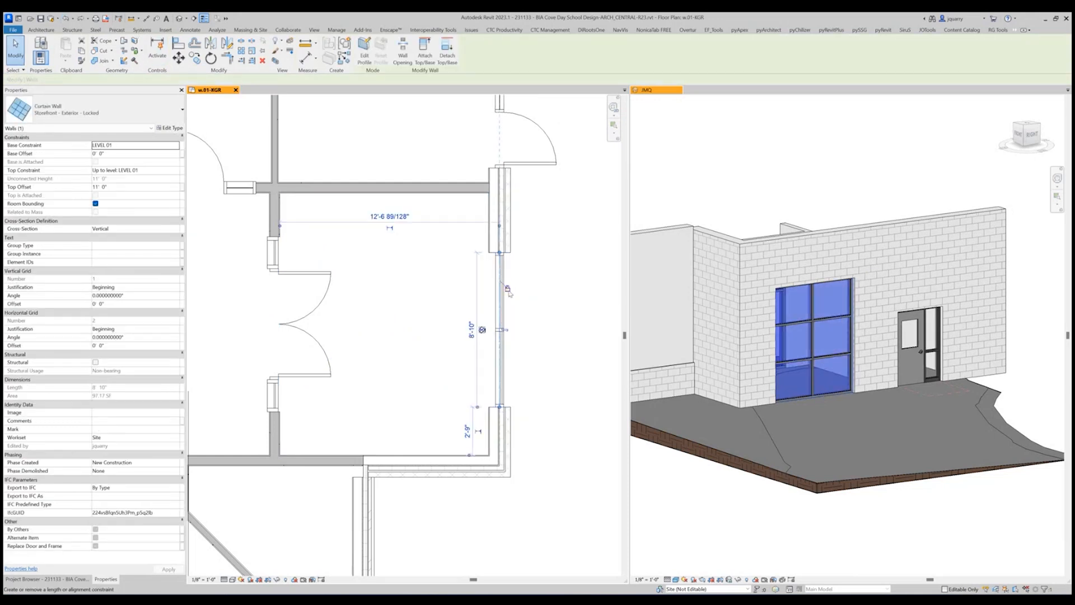
pyautogui.hotkey('shift', 'Right')
pyautogui.hotkey('shift', 'Right')
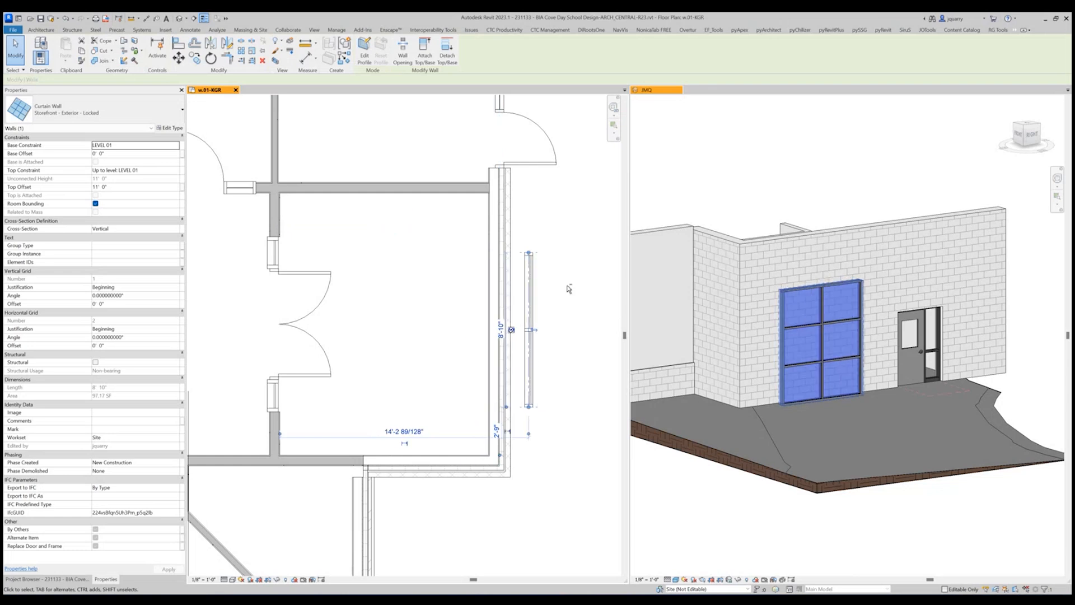
pyautogui.hotkey('shift', 'Right')
pyautogui.press('Escape')
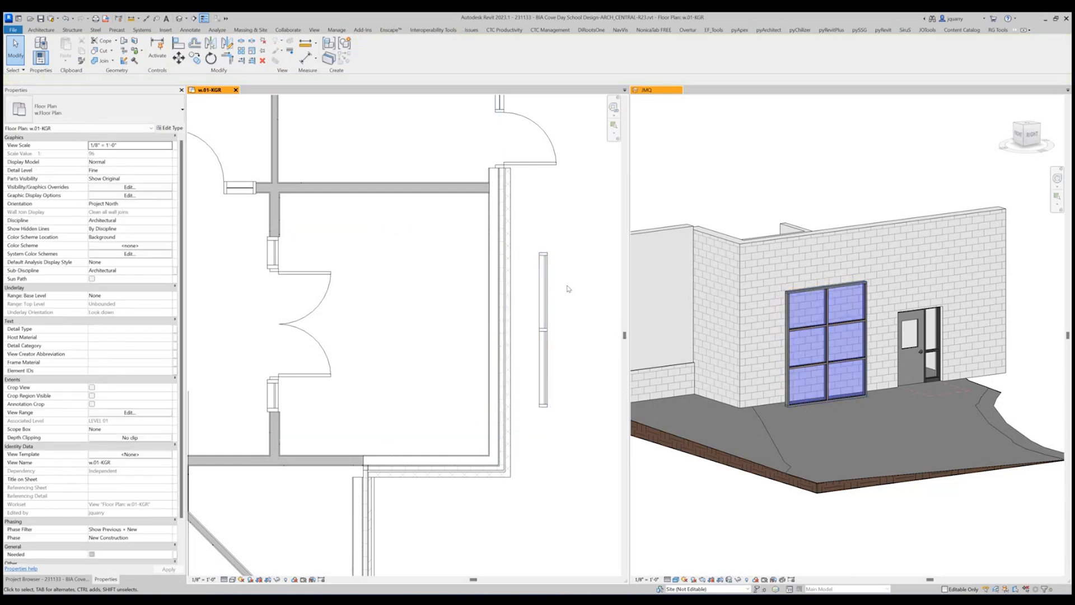
# Disallow wall joins at both ends of the detached storefront.
pyautogui.click(545, 261)
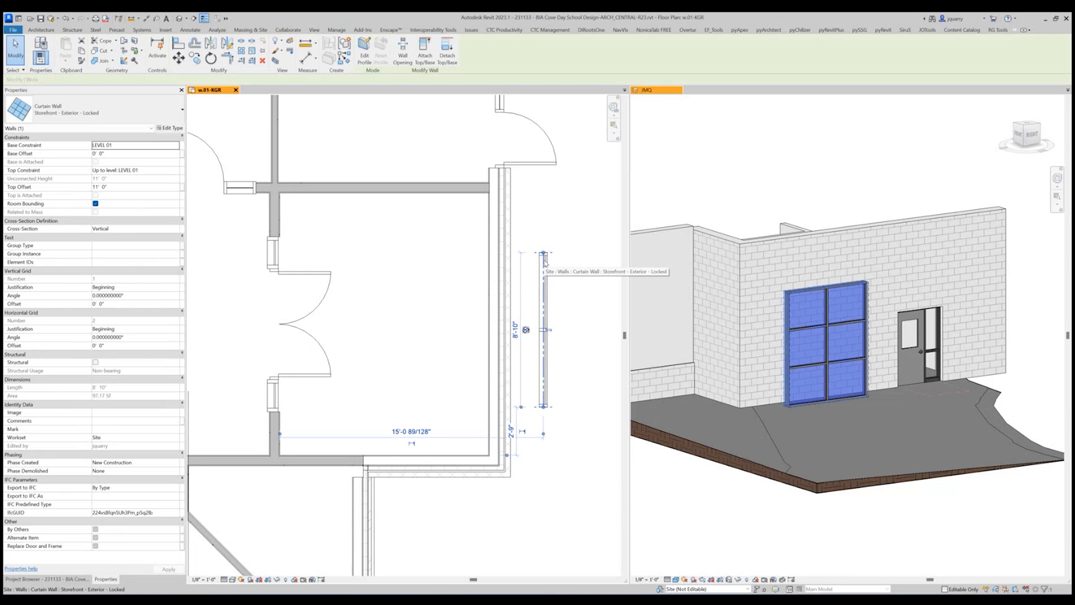
pyautogui.rightClick(545, 261)
pyautogui.click(580, 305)
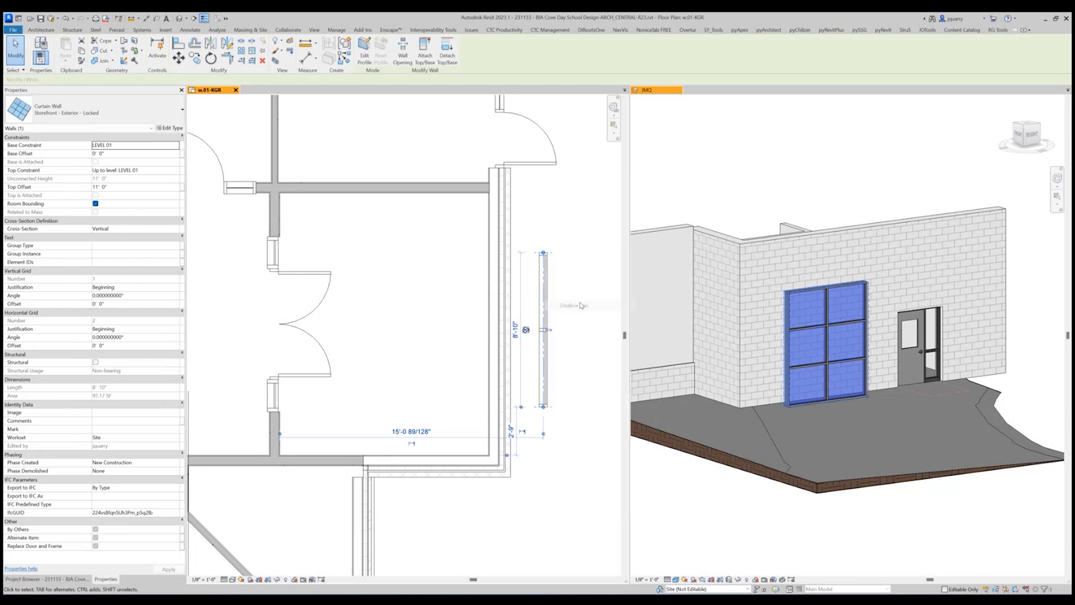
pyautogui.rightClick(548, 400)
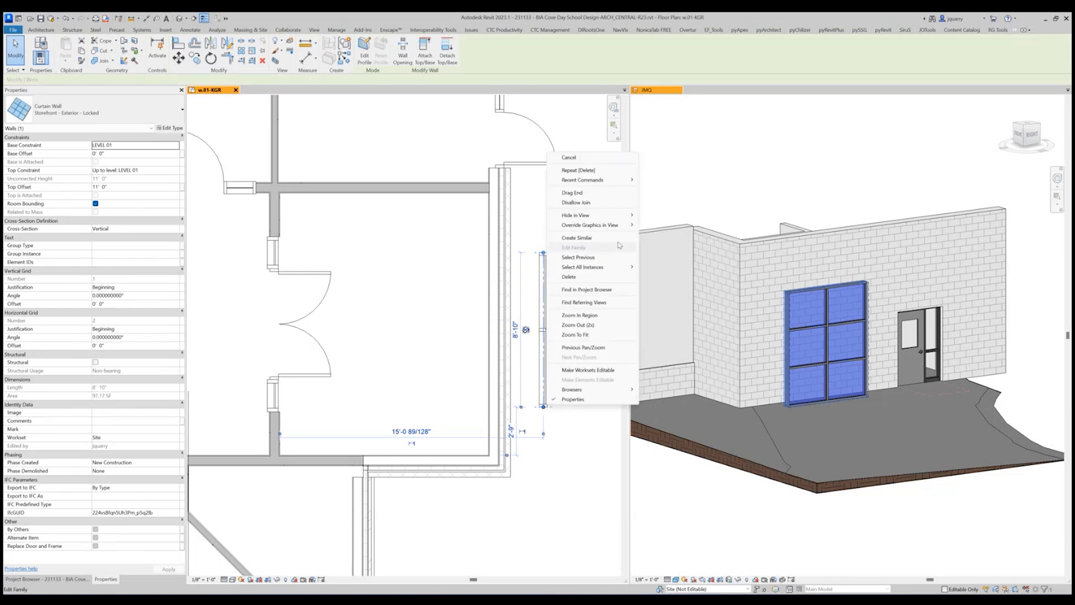
pyautogui.click(577, 202)
pyautogui.click(580, 304)
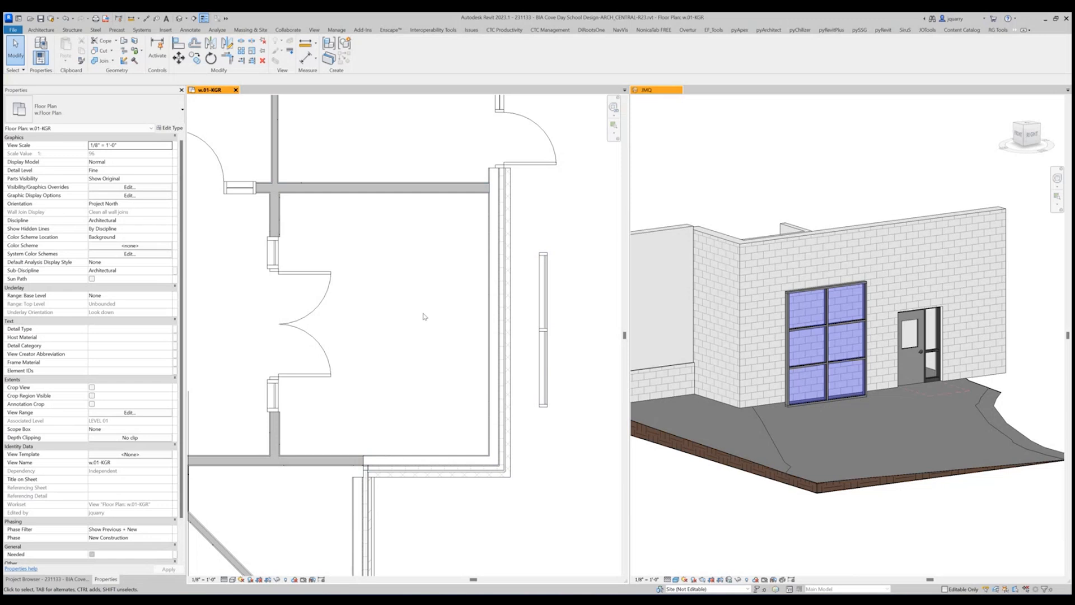
# Check the join setting at both ends of the detached storefront.
pyautogui.click(542, 280)
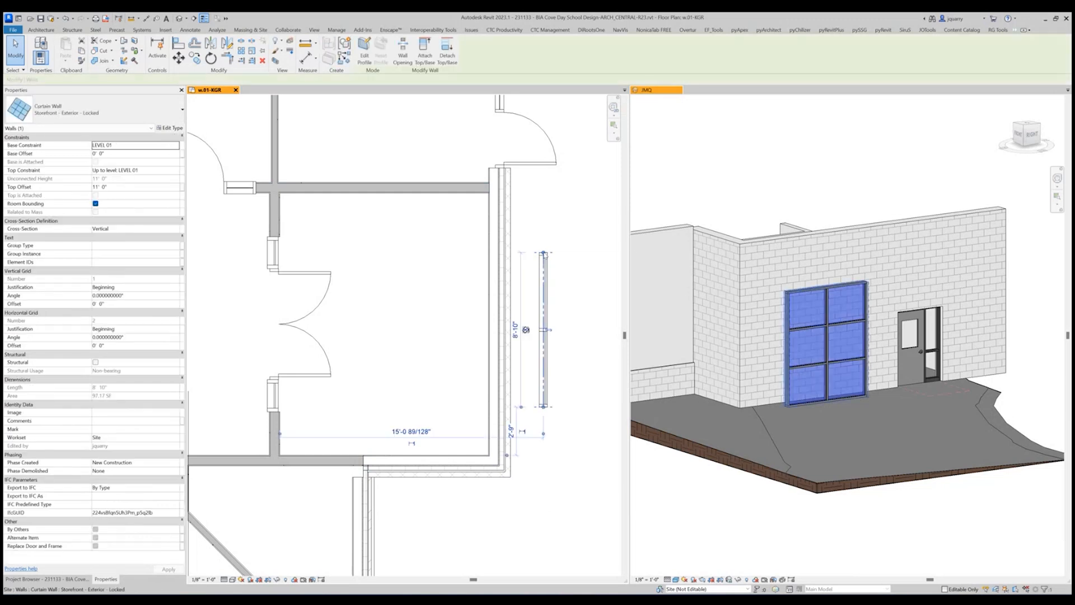
pyautogui.rightClick(543, 253)
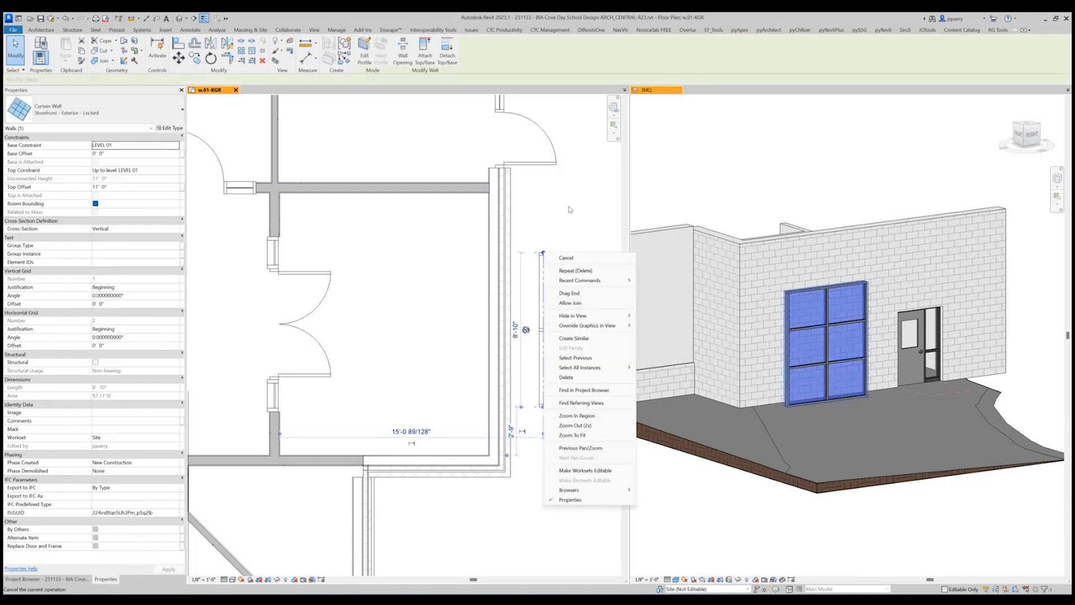
pyautogui.click(570, 302)
pyautogui.rightClick(543, 406)
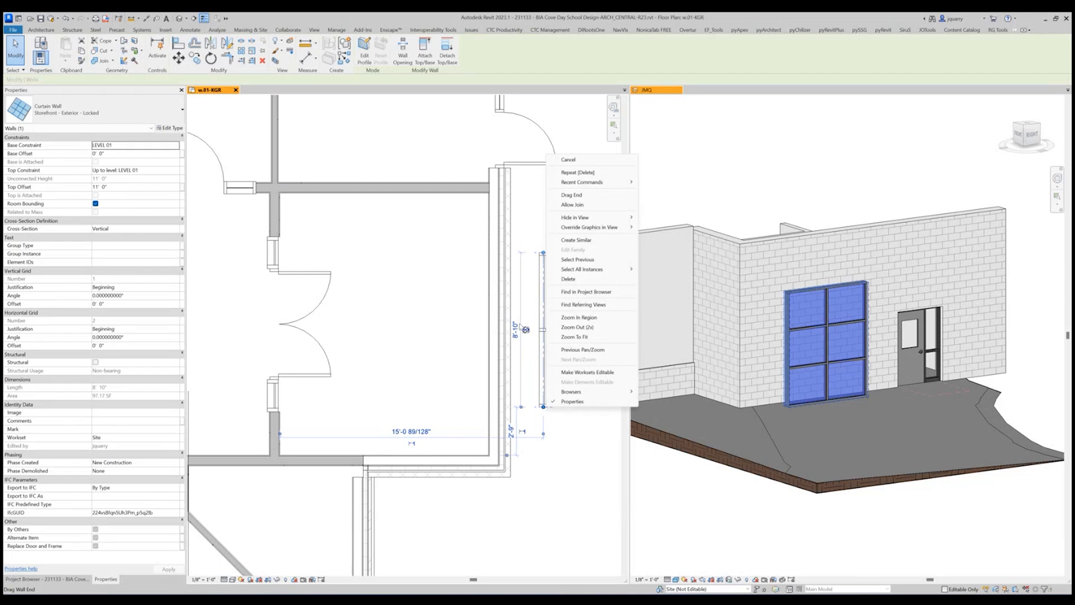
pyautogui.click(595, 474)
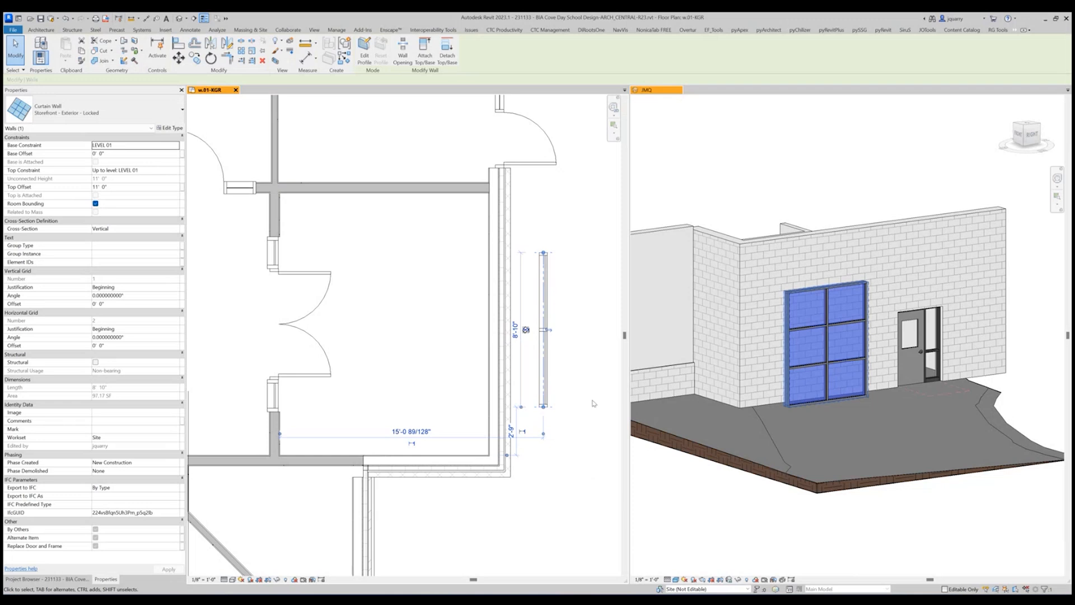
# Align the detached storefront with the exterior wall's centerline without locking the alignment, and nudge it slightly along the wall away from the corner.
pyautogui.rightClick(544, 409)
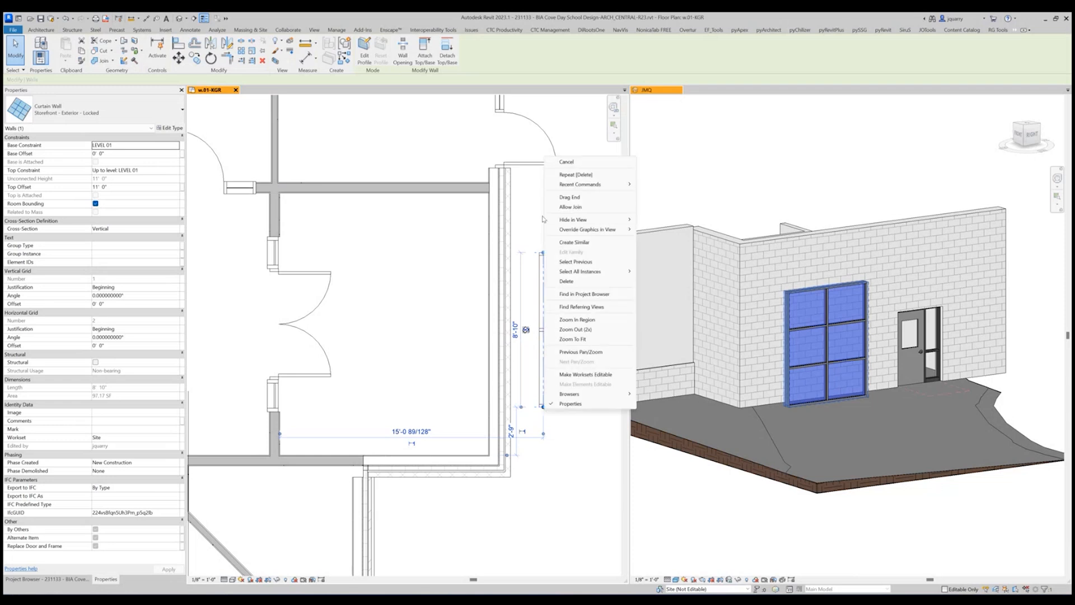
pyautogui.click(542, 218)
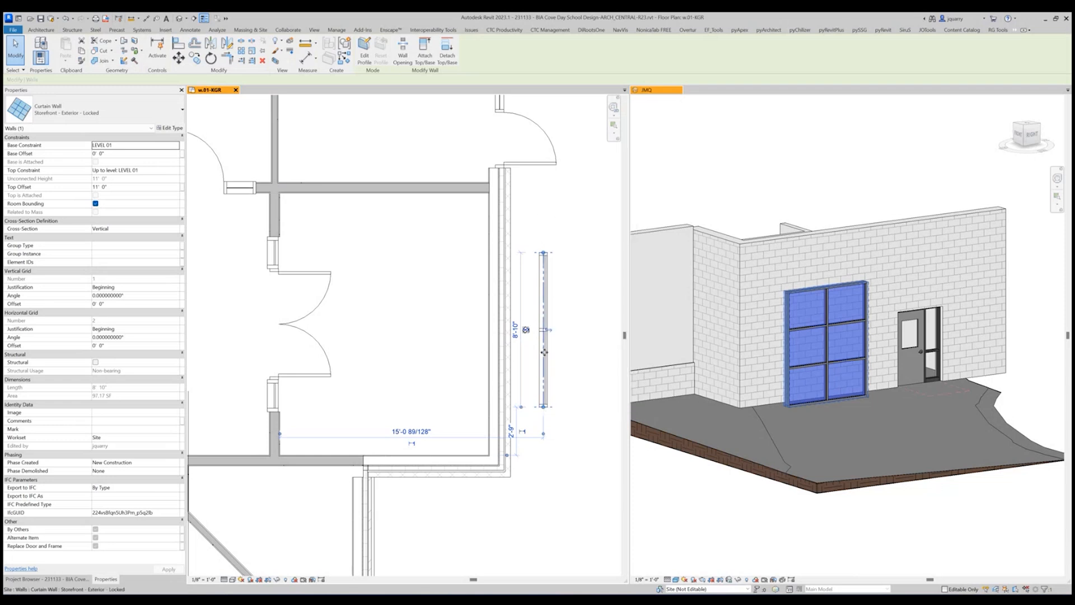
pyautogui.press('a')
pyautogui.press('l')
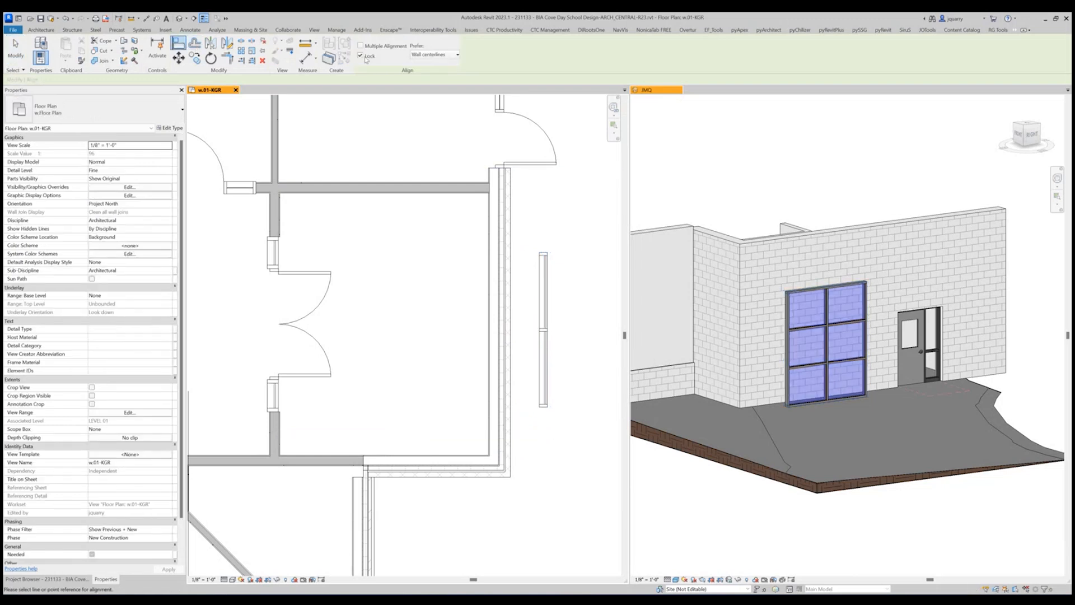
pyautogui.click(360, 55)
pyautogui.click(503, 307)
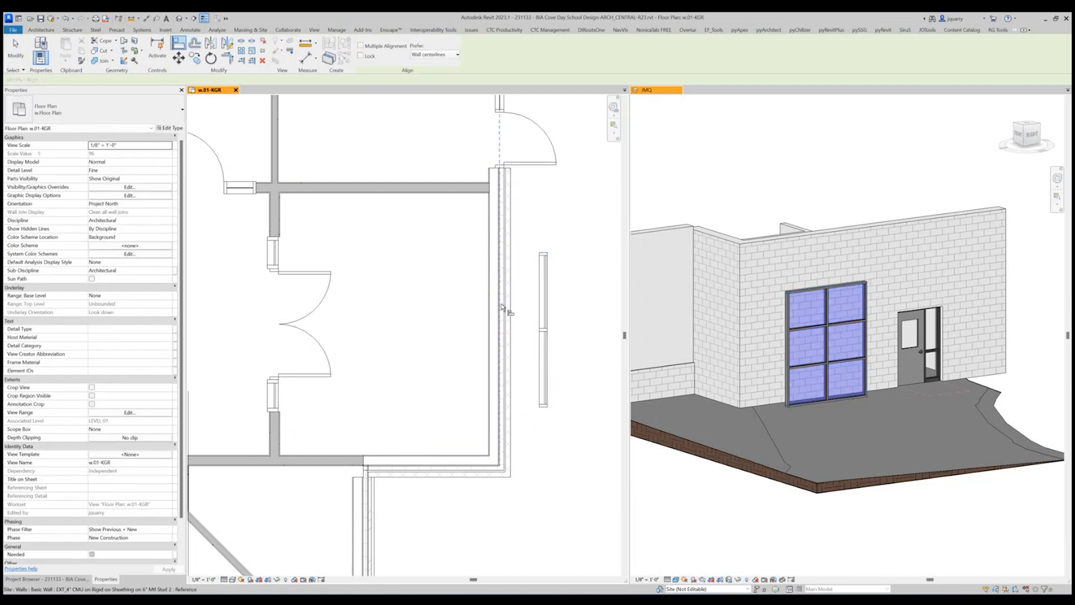
pyautogui.click(540, 309)
pyautogui.press('Escape')
pyautogui.press('Escape')
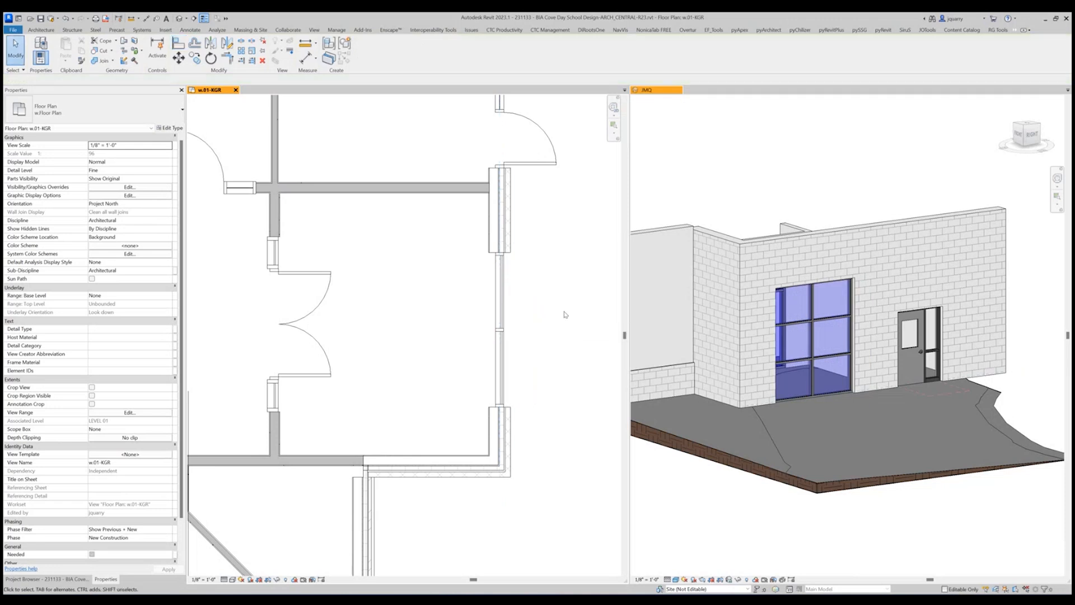
pyautogui.click(500, 305)
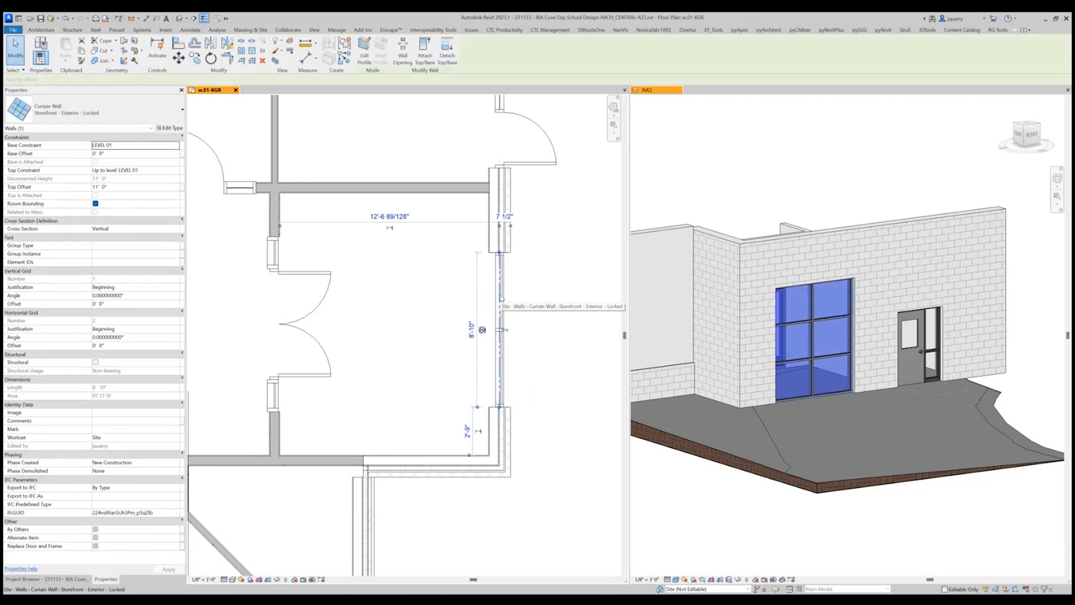
pyautogui.press('Up')
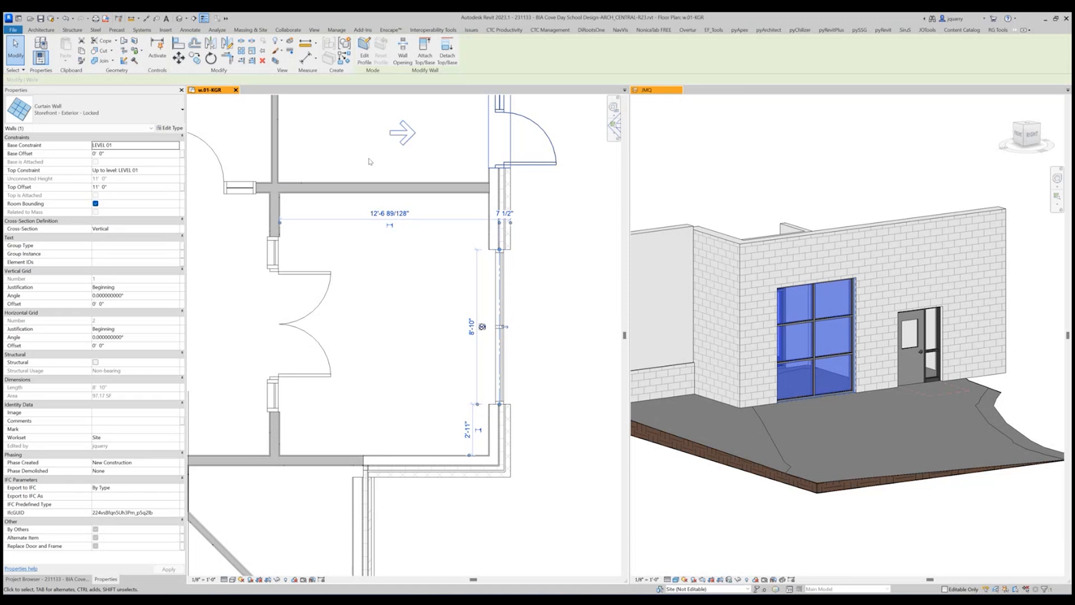
pyautogui.click(179, 44)
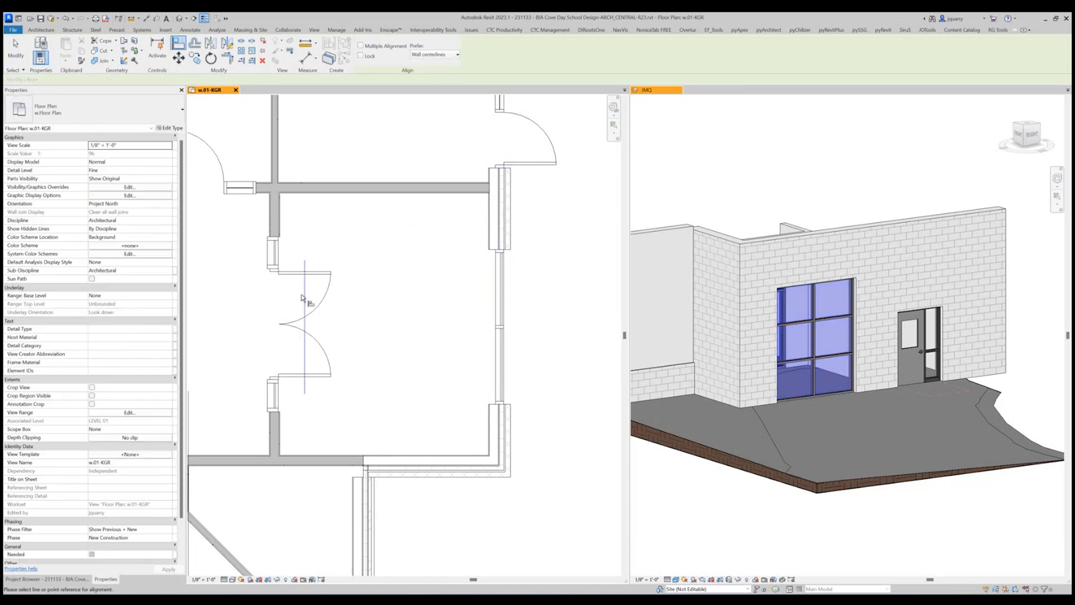
pyautogui.click(302, 324)
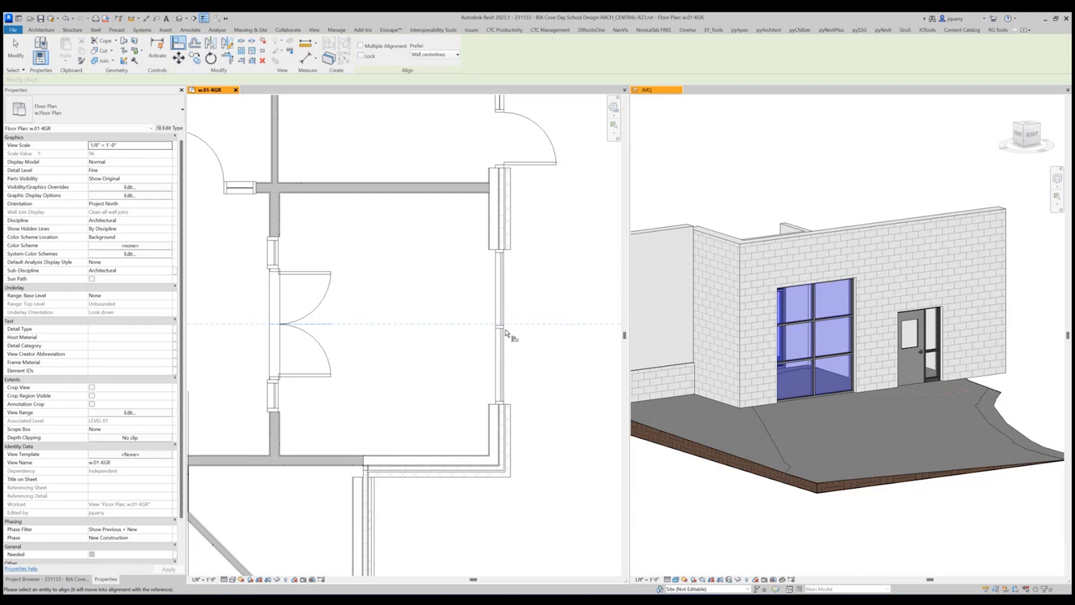
pyautogui.press('Escape')
pyautogui.press('Escape')
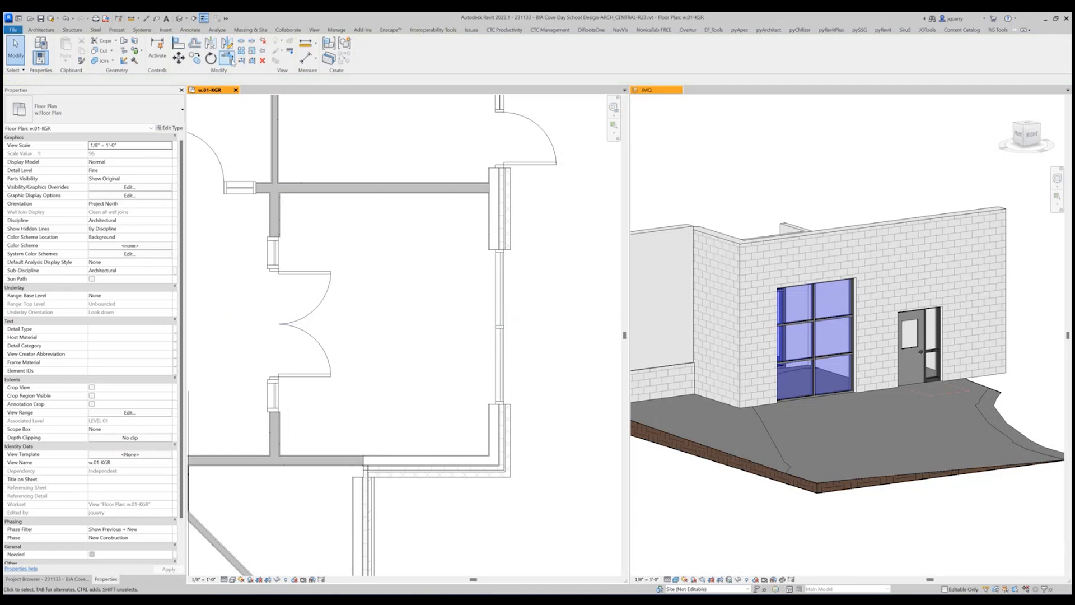
# Dimension the storefront's width and its offset from the exterior wall corner, and delete the dimension string.
pyautogui.click(307, 58)
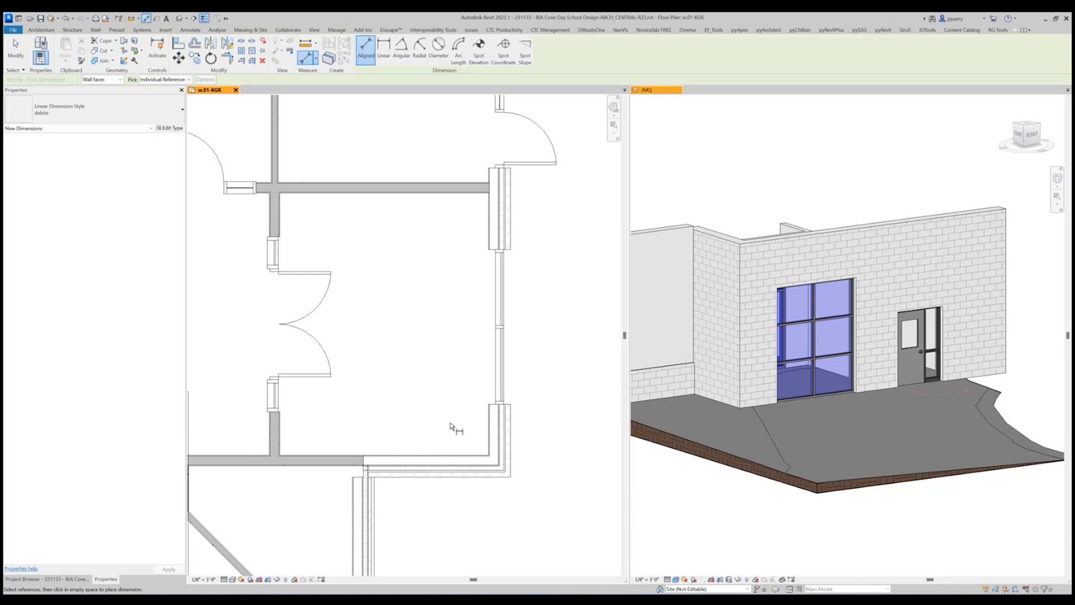
pyautogui.click(497, 475)
pyautogui.click(497, 408)
pyautogui.click(499, 249)
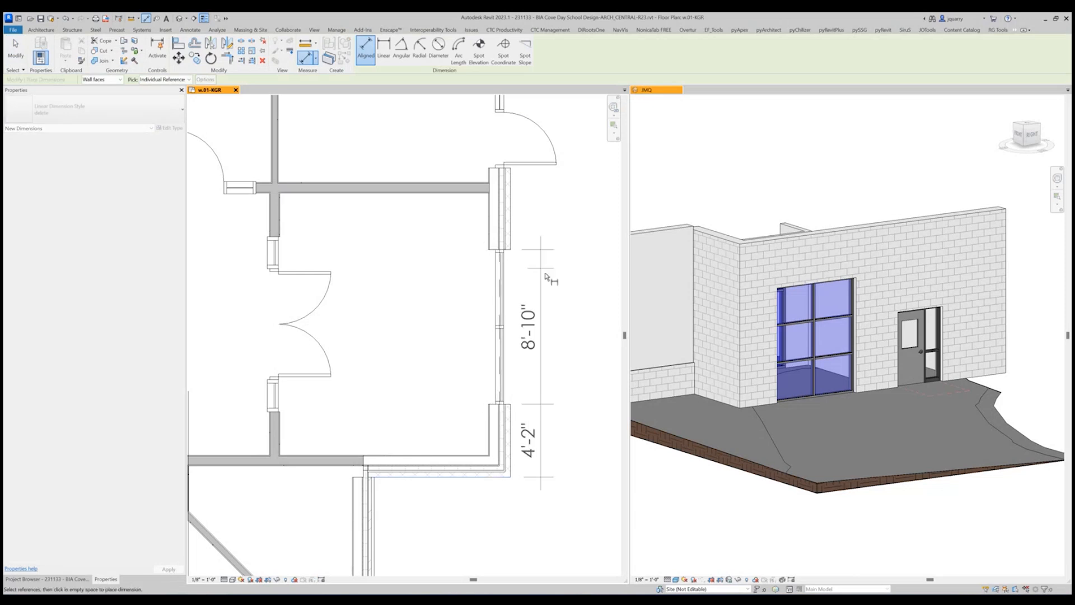
pyautogui.click(551, 280)
pyautogui.press('Escape')
pyautogui.press('Escape')
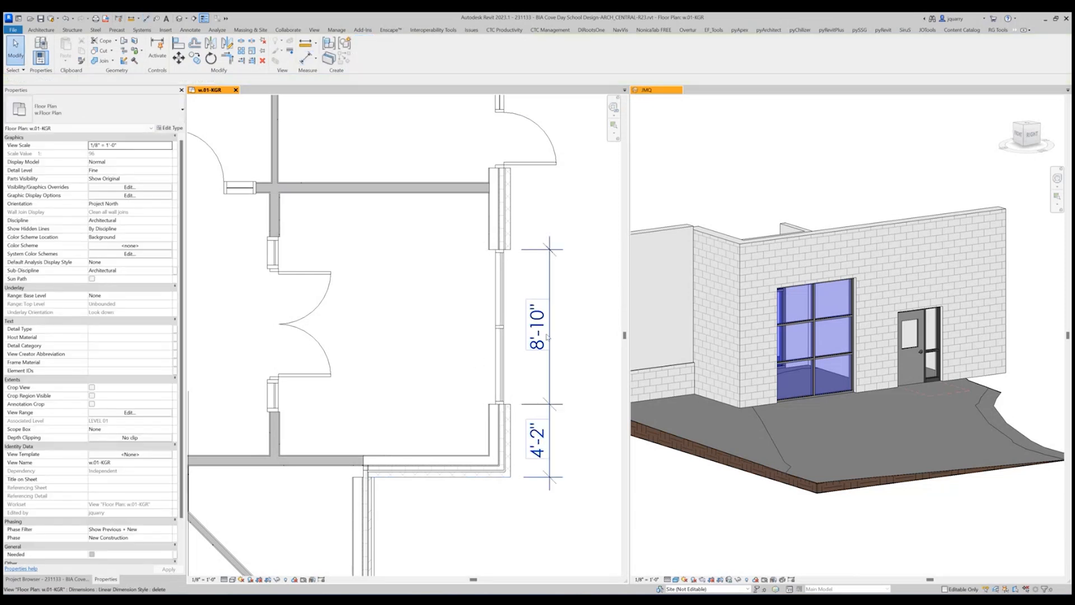
pyautogui.click(548, 335)
pyautogui.press('Delete')
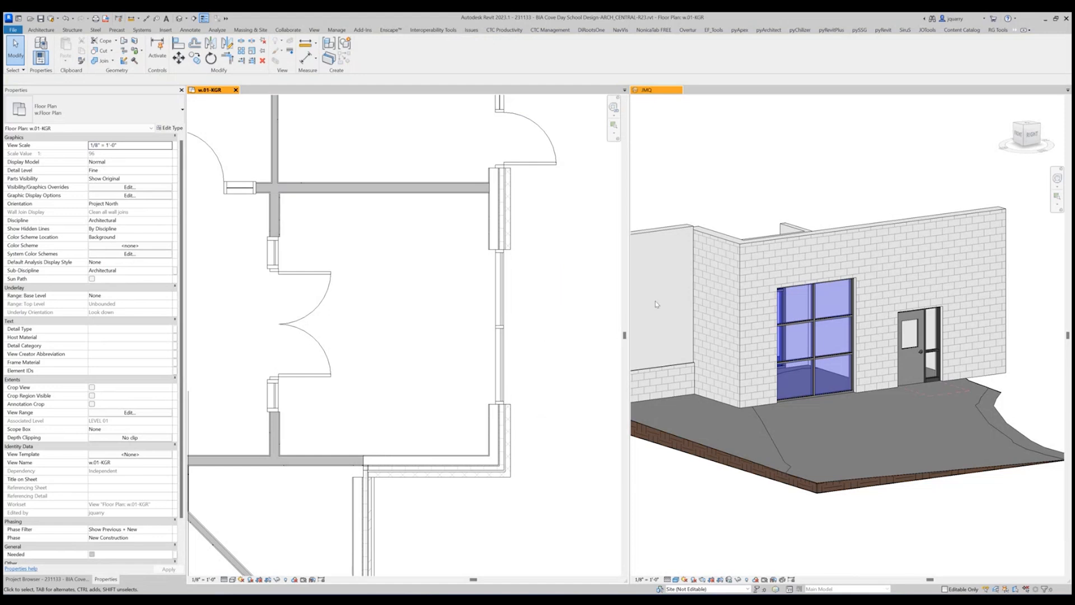
# Change the storefront's type to Storefront - Exterior - Unlocked and keep the existing gridlines.
pyautogui.click(843, 346)
pyautogui.scroll(3, 783, 314)
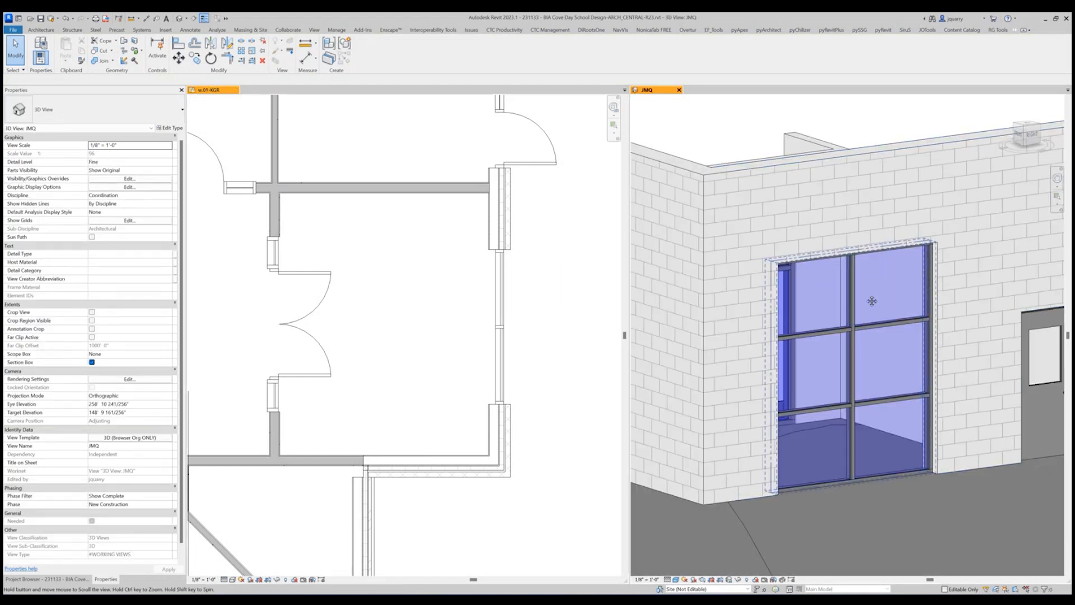
pyautogui.moveTo(871, 299); pyautogui.dragTo(853, 308, button='middle')
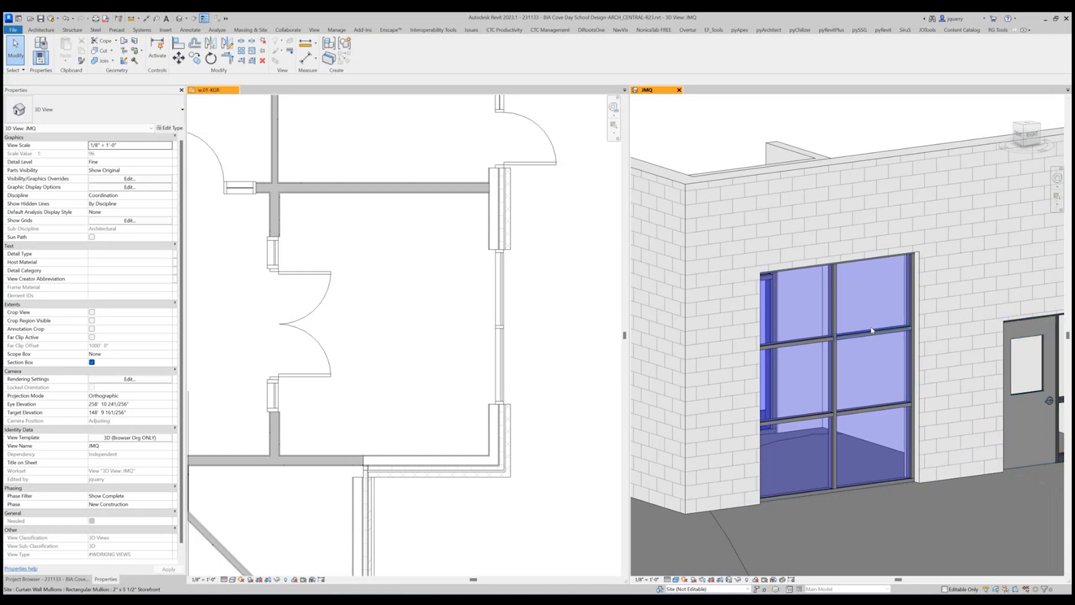
pyautogui.click(809, 317)
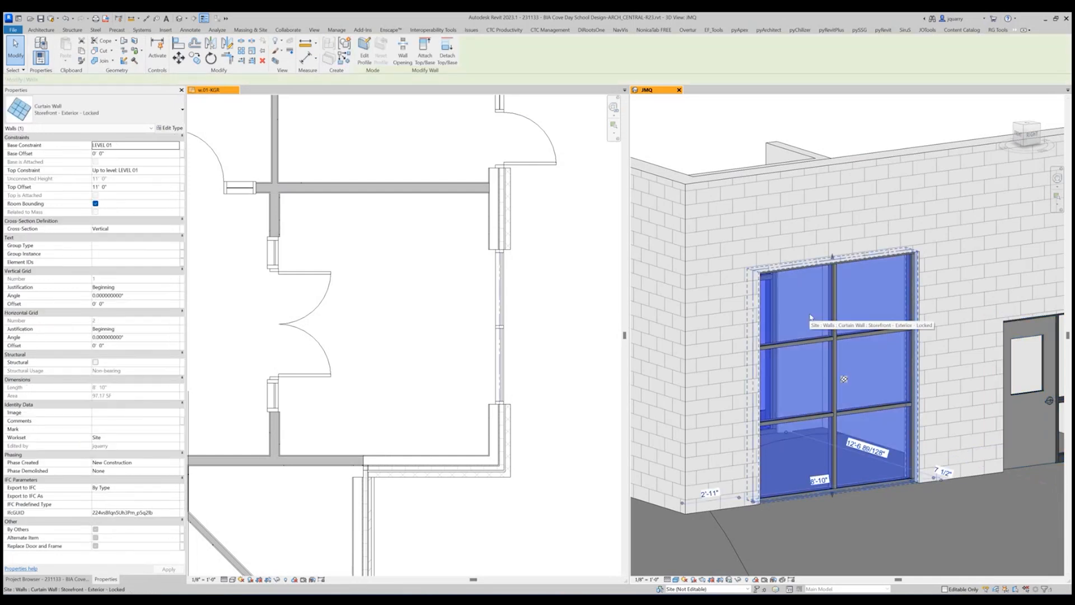
pyautogui.click(82, 102)
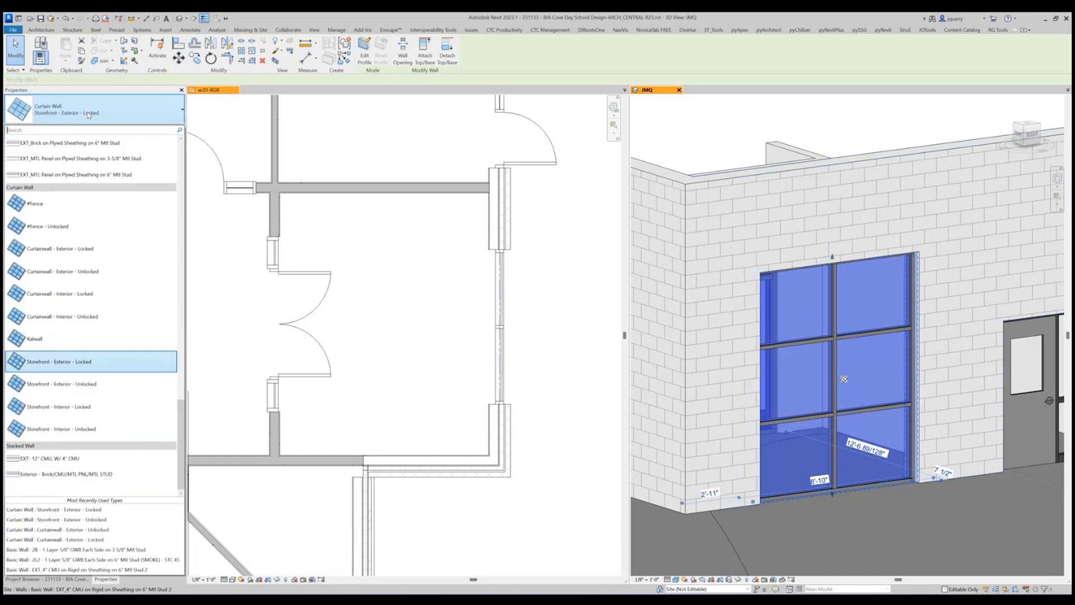
pyautogui.click(80, 386)
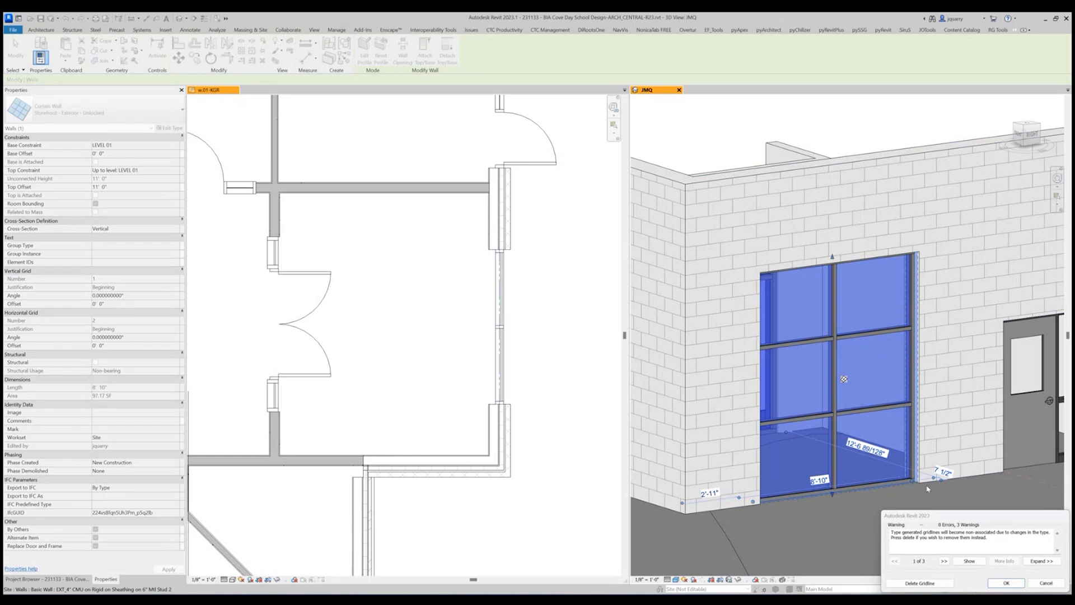
pyautogui.click(1006, 583)
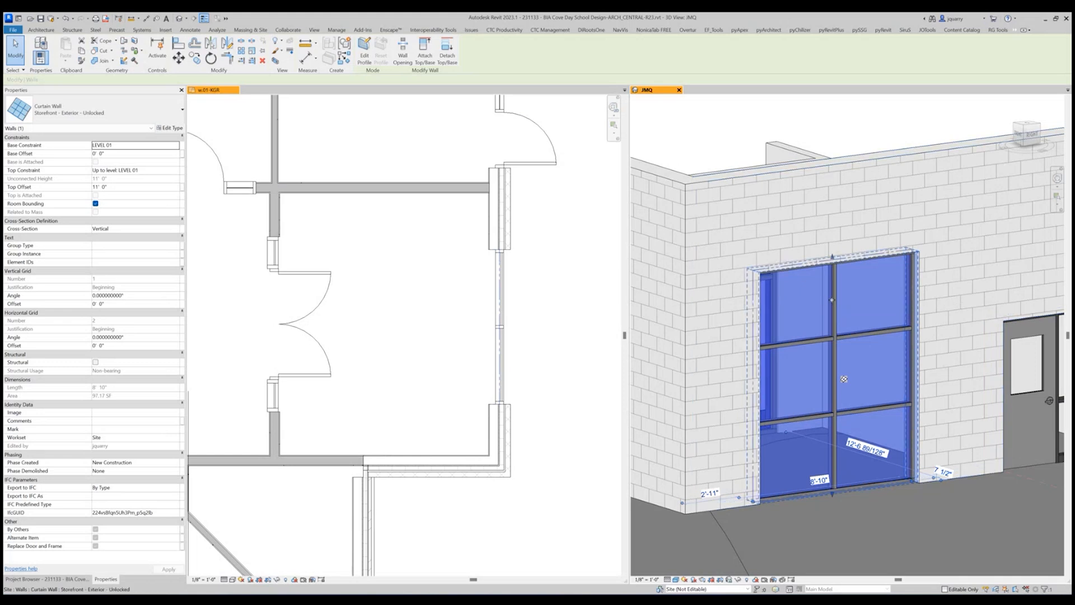
# Move the storefront's vertical grid line to 1'-4" from the end nearest the exterior wall corner.
pyautogui.keyDown('shift'); pyautogui.moveTo(840, 302); pyautogui.dragTo(838, 385, button='middle'); pyautogui.keyUp('shift')
pyautogui.press('Escape')
pyautogui.press('Tab')
pyautogui.press('Tab')
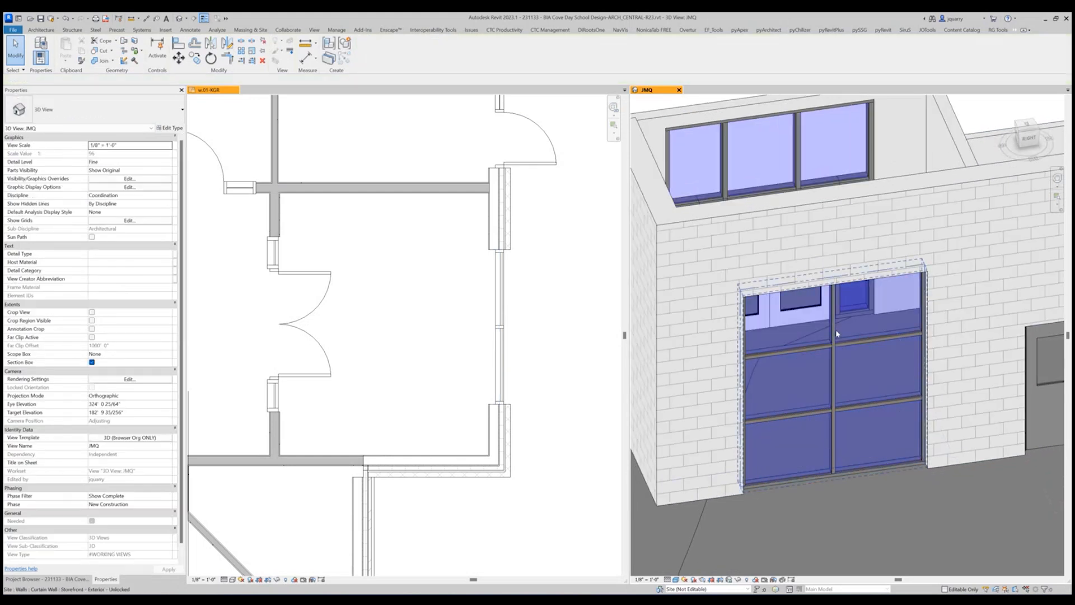
pyautogui.click(837, 332)
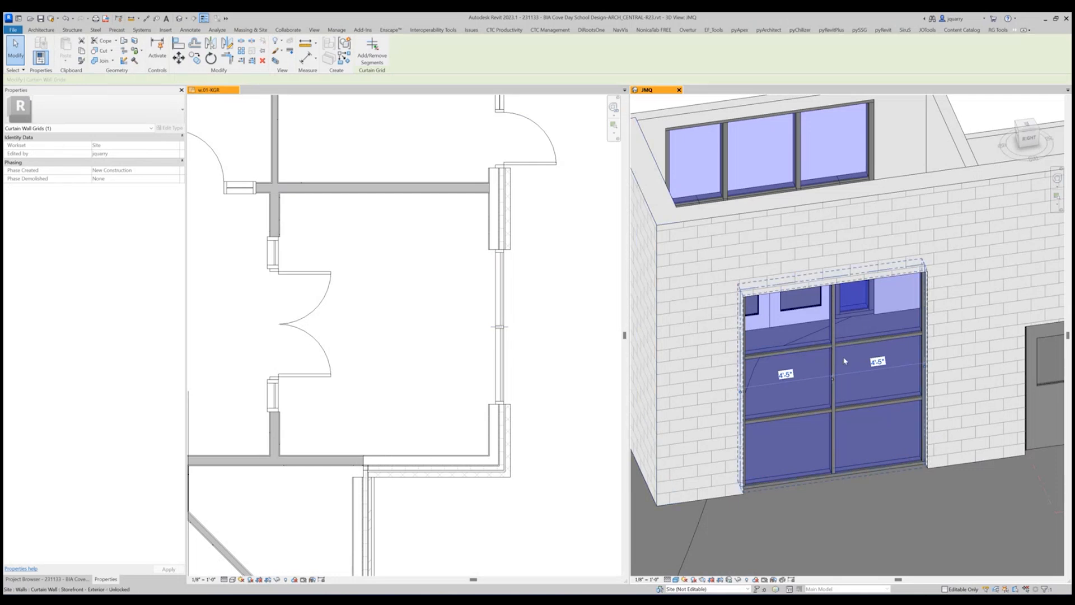
pyautogui.click(521, 325)
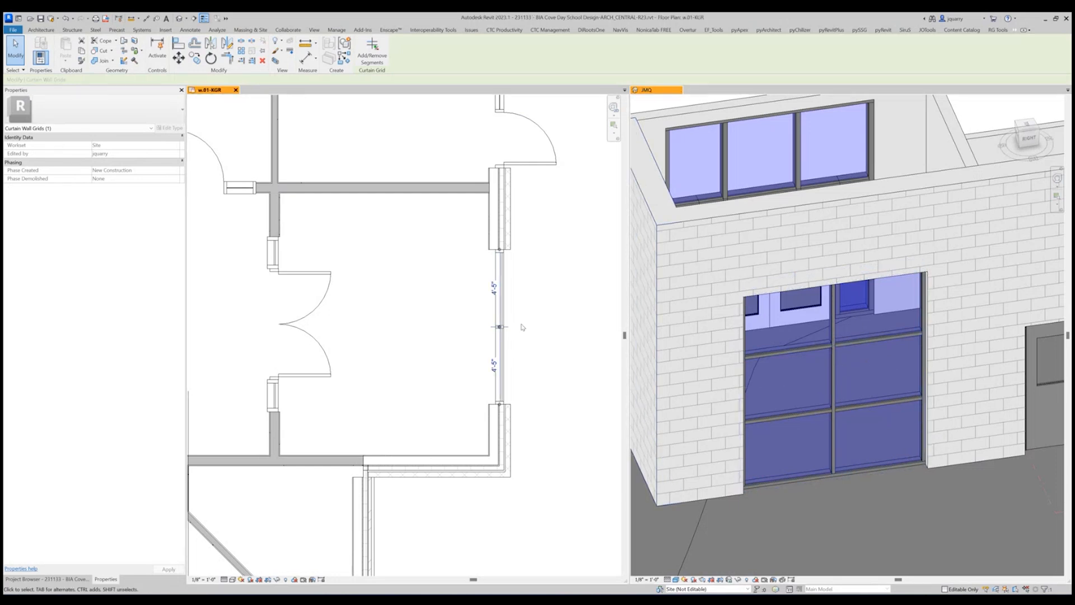
pyautogui.scroll(2, 521, 327)
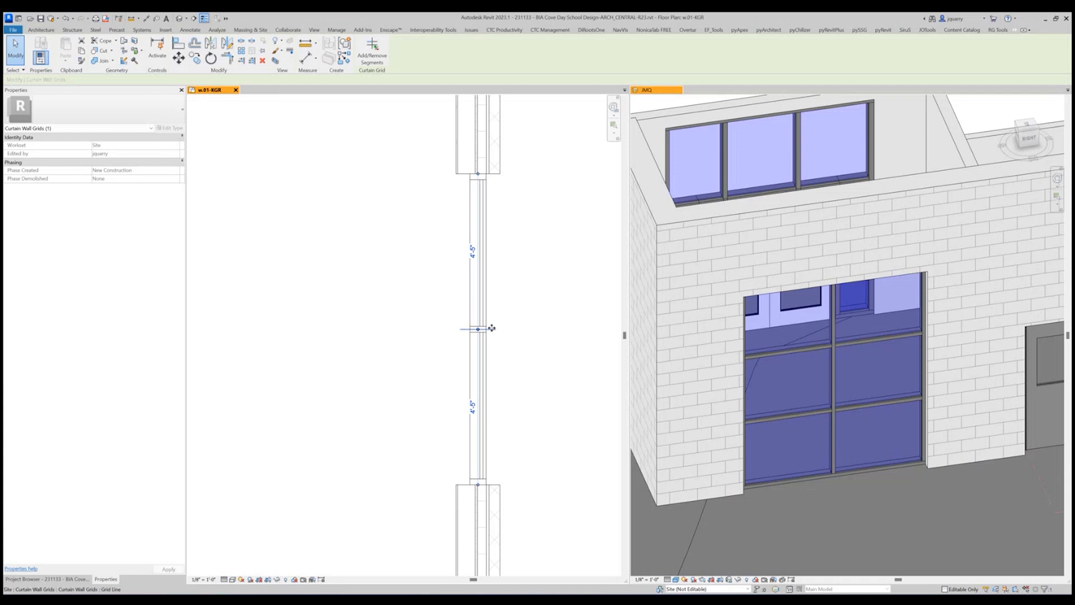
pyautogui.click(472, 407)
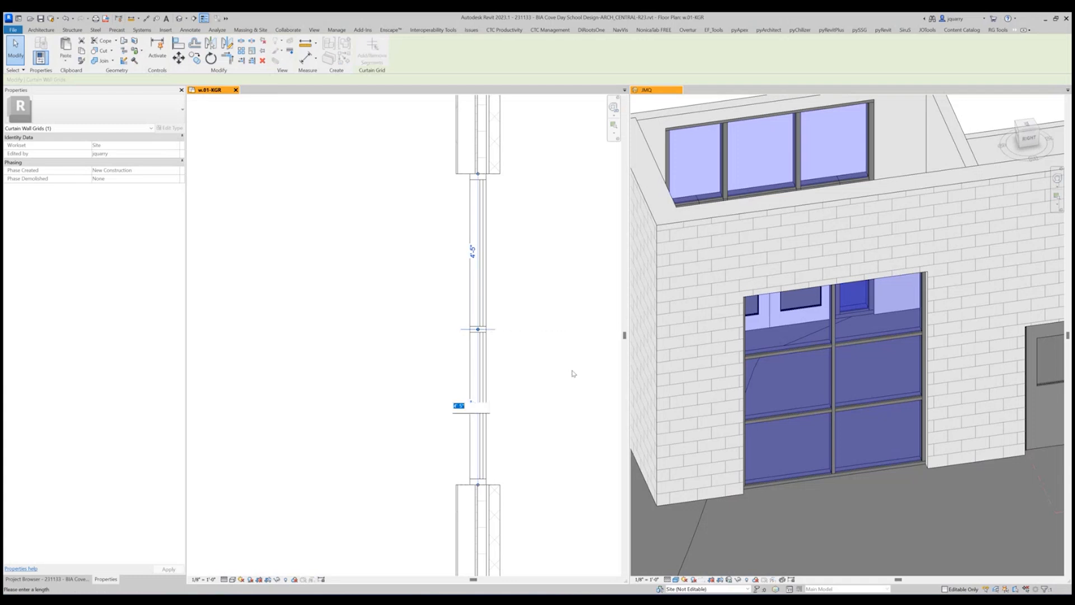
pyautogui.press('BackSpace')
pyautogui.write('1 4')
pyautogui.press('Return')
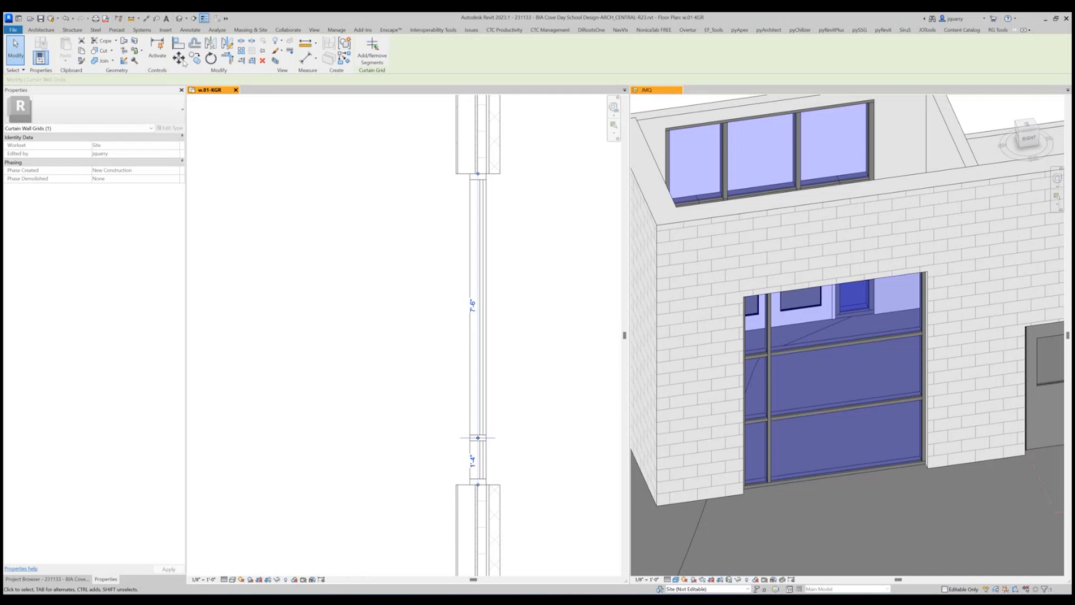
# Add a full-height vertical curtain grid line 1'-4" from the storefront's end farthest from the corner.
pyautogui.click(44, 29)
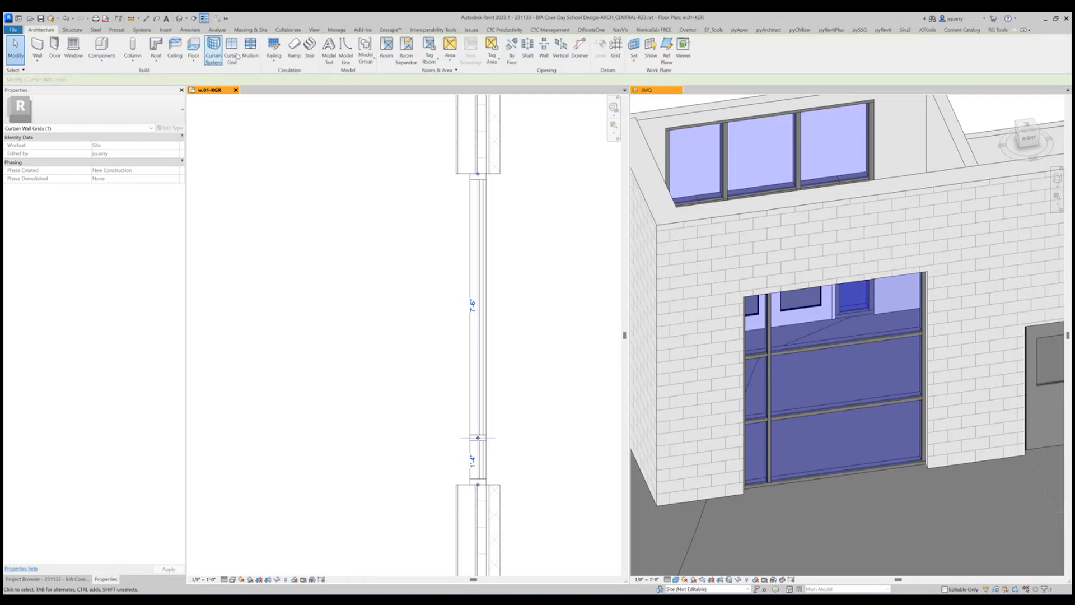
pyautogui.click(242, 58)
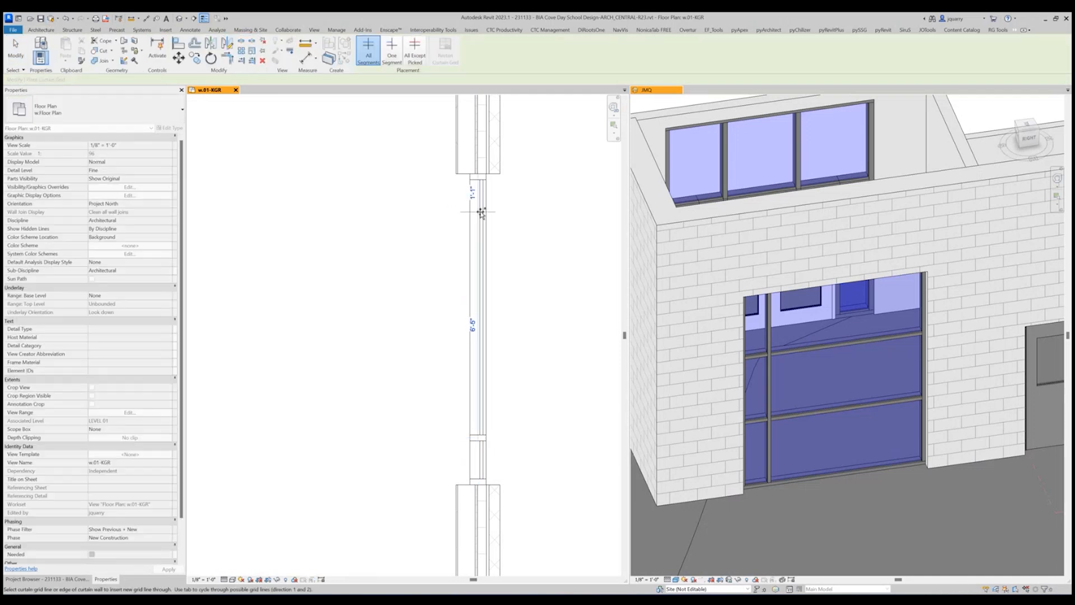
pyautogui.click(479, 222)
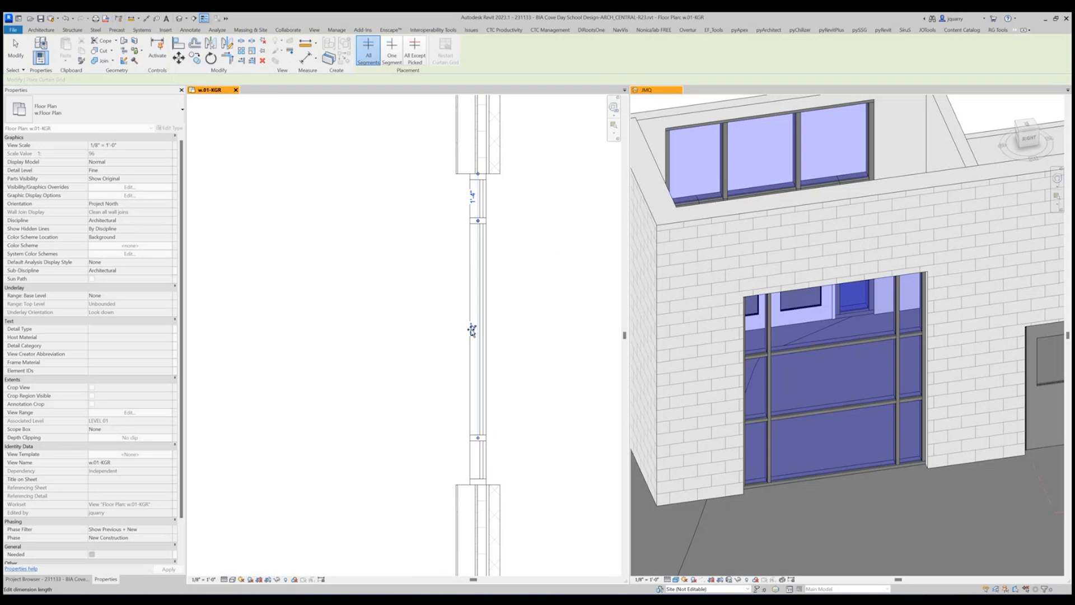
# Try a full-height grid line midway between the side bays, undo it, and add a one-segment vertical grid line centered in the top middle panel.
pyautogui.click(481, 330)
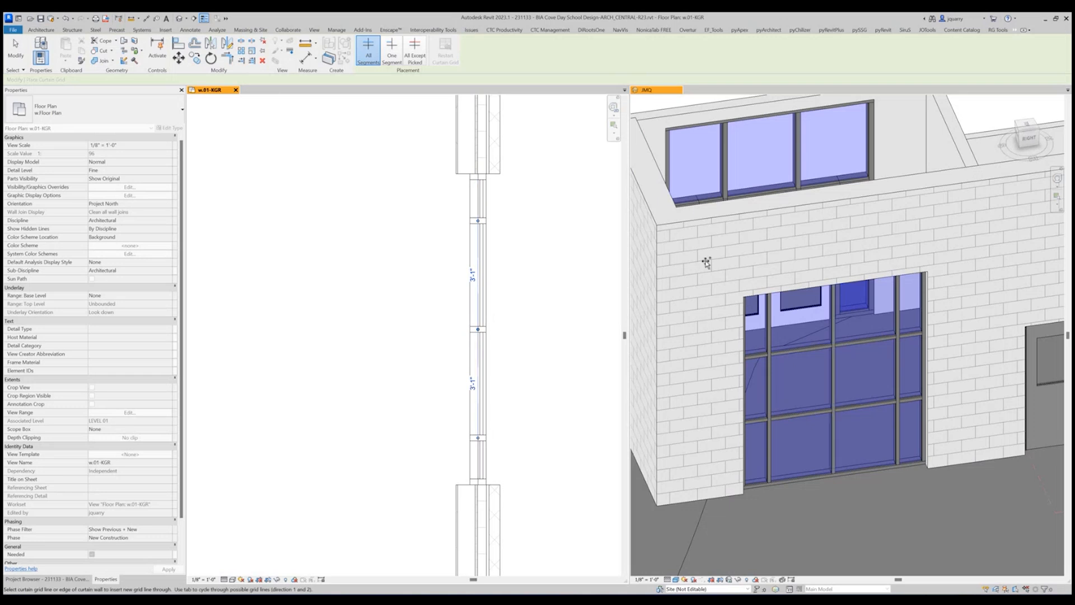
pyautogui.click(65, 18)
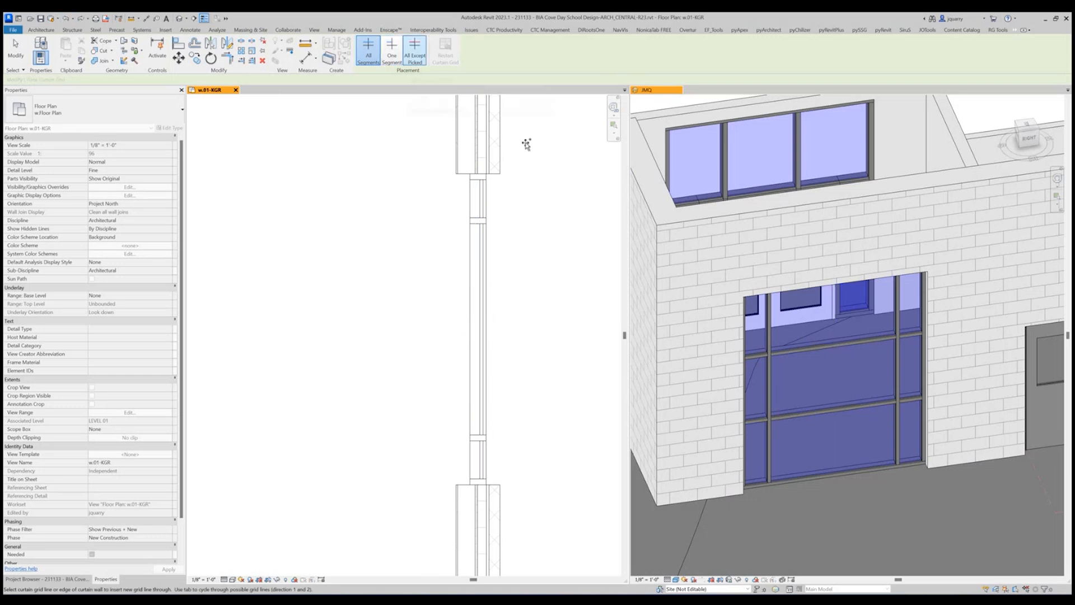
pyautogui.click(391, 50)
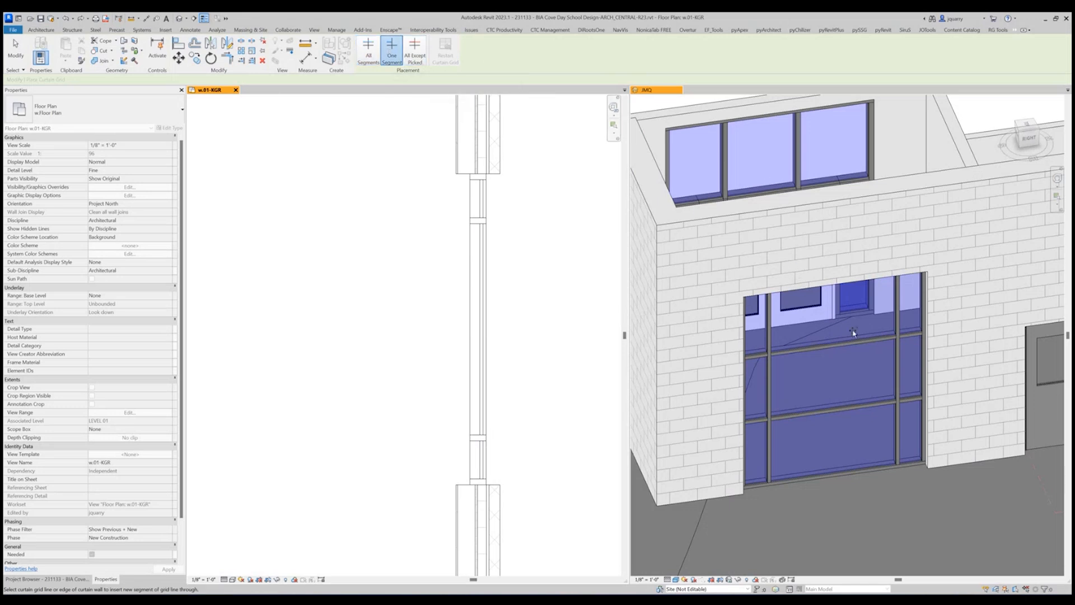
pyautogui.click(694, 160)
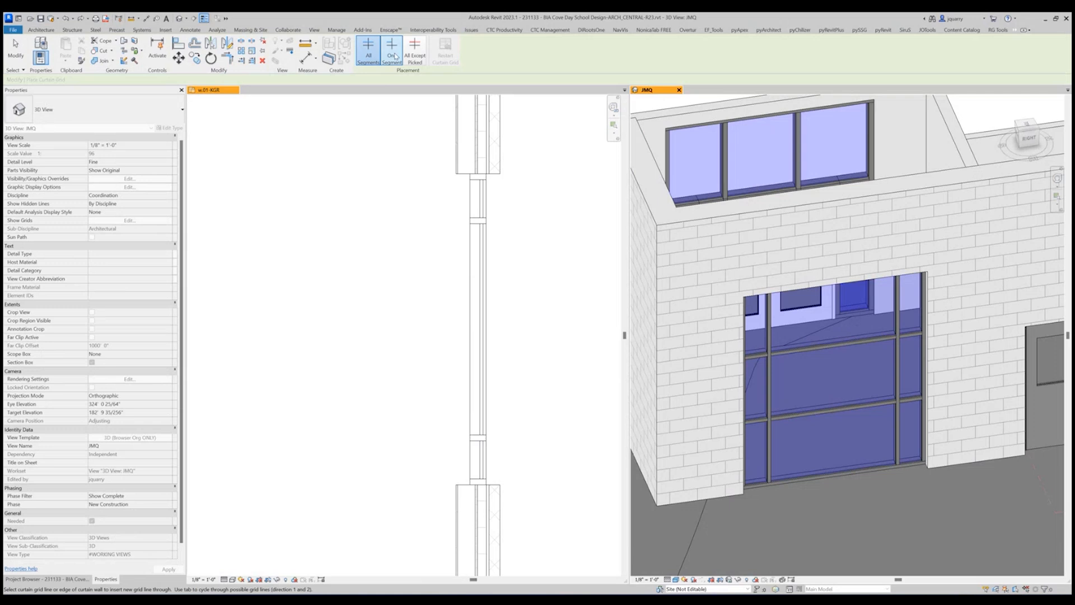
pyautogui.click(825, 319)
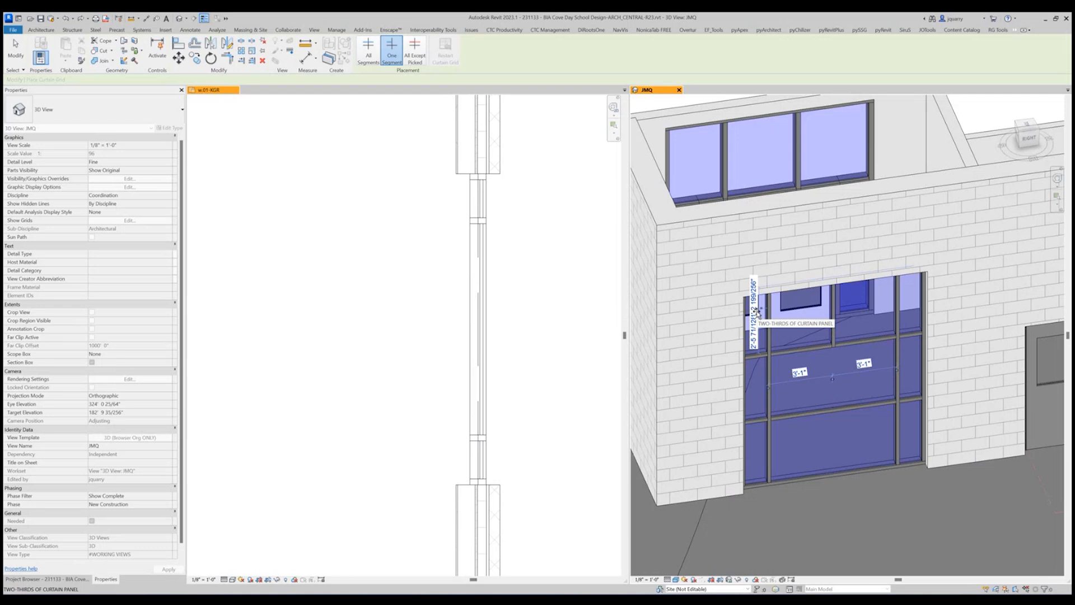
pyautogui.press('Escape')
pyautogui.press('Escape')
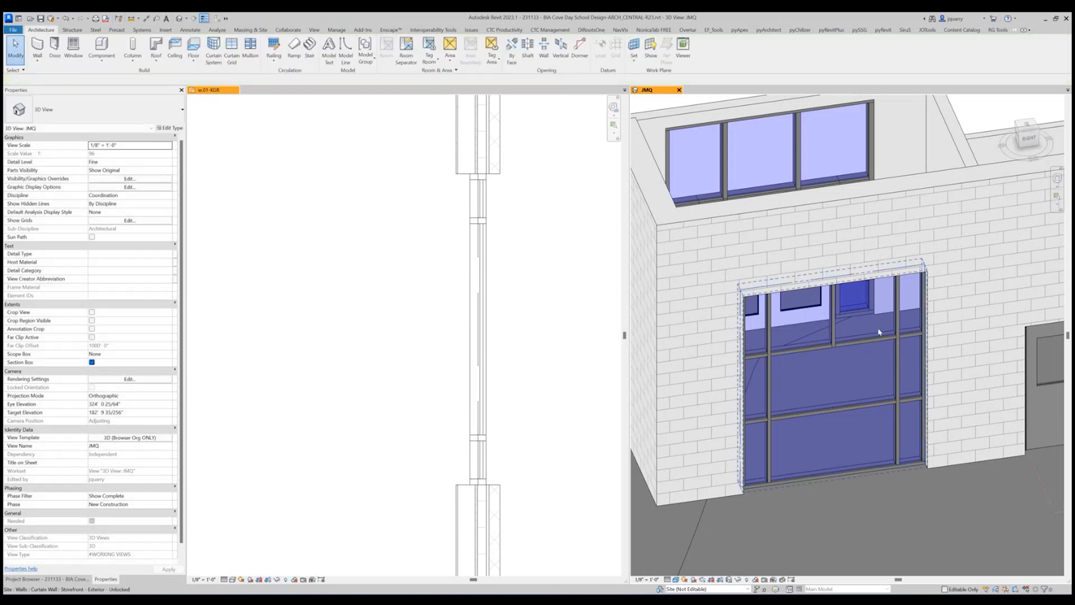
pyautogui.scroll(3, 859, 307)
pyautogui.scroll(1, 851, 336)
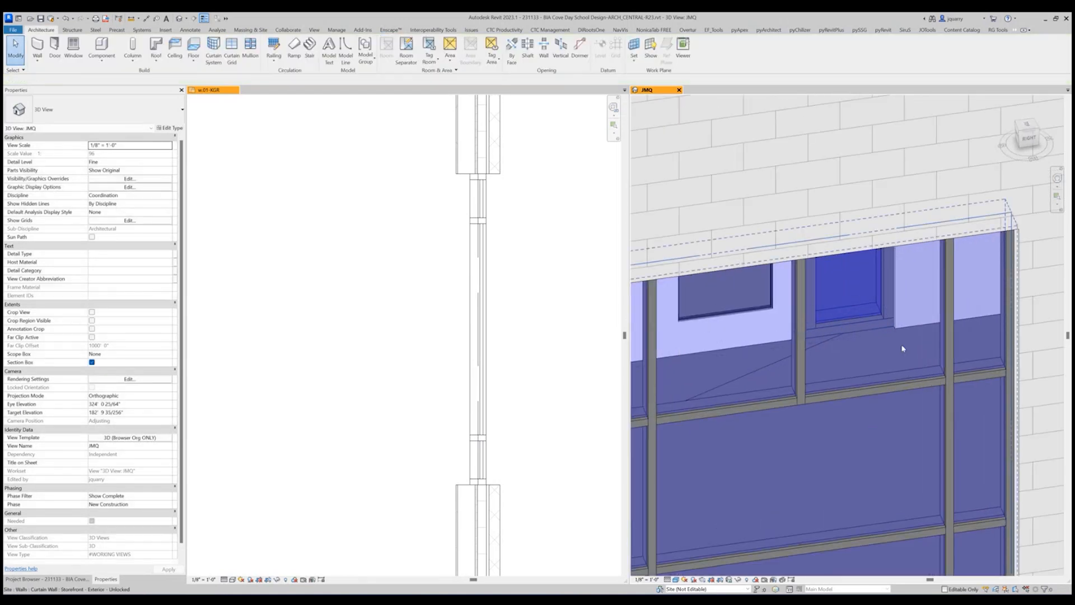
# Undo the last grid segment and add a one-segment vertical grid line centered in the top middle panel, 3'-1" from each side.
pyautogui.click(66, 19)
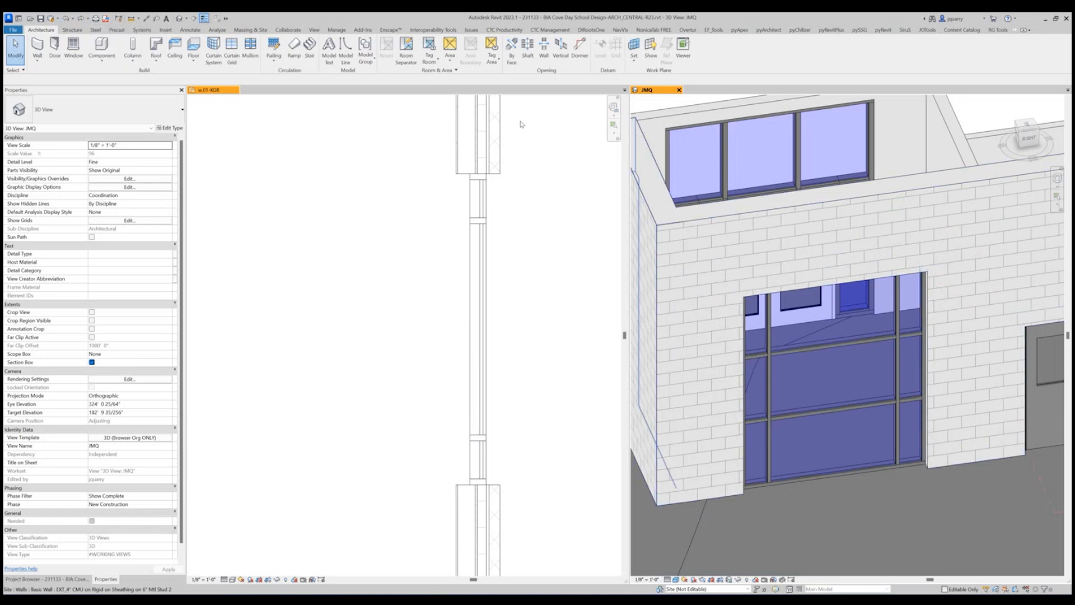
pyautogui.click(232, 49)
pyautogui.click(391, 50)
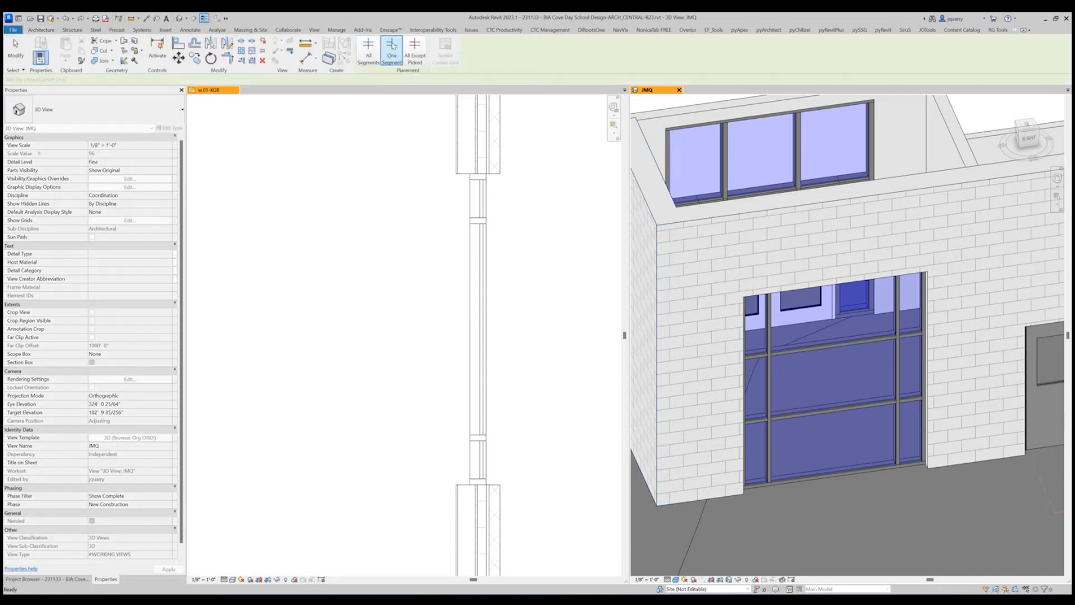
pyautogui.click(833, 307)
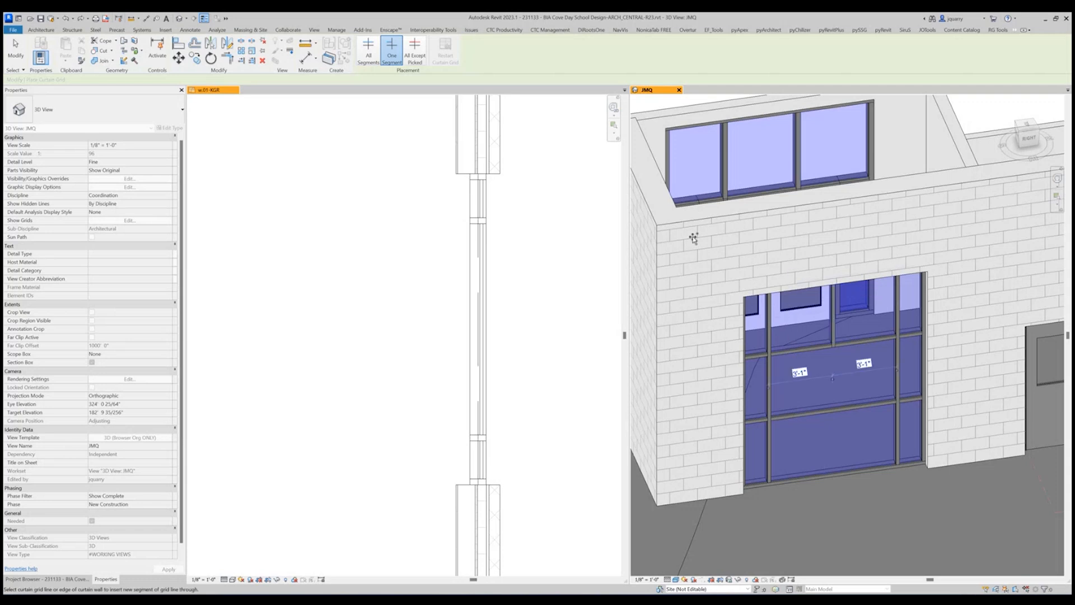
pyautogui.press('Escape')
pyautogui.press('Escape')
# Toggle the join at the lower end of the top middle vertical mullion so it stops at the horizontal mullion.
pyautogui.keyDown('shift'); pyautogui.moveTo(693, 237); pyautogui.dragTo(895, 331, button='middle'); pyautogui.keyUp('shift')
pyautogui.scroll(3, 851, 336)
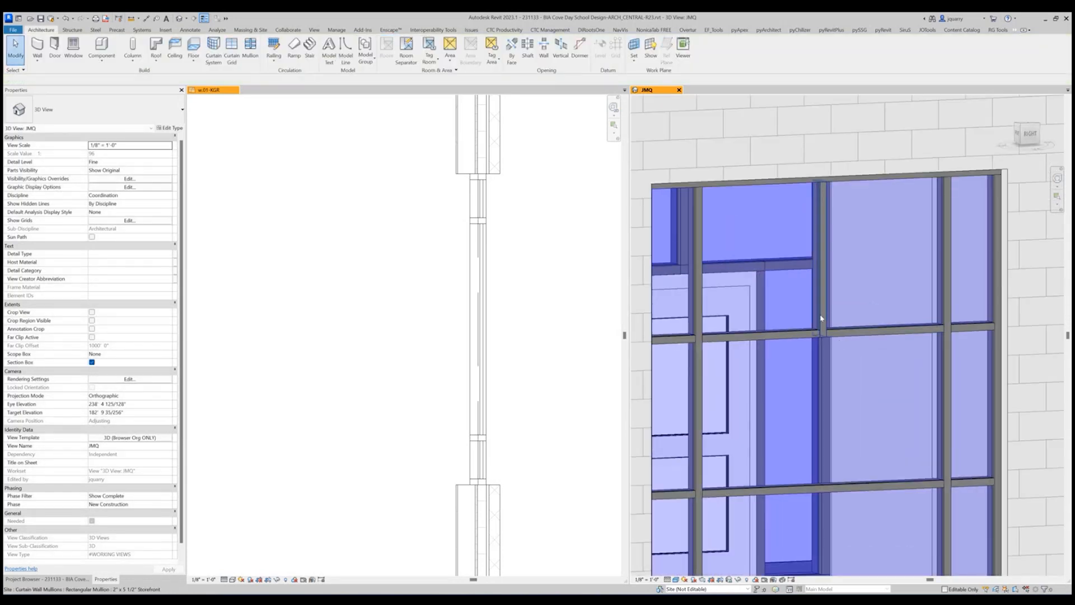
pyautogui.click(820, 317)
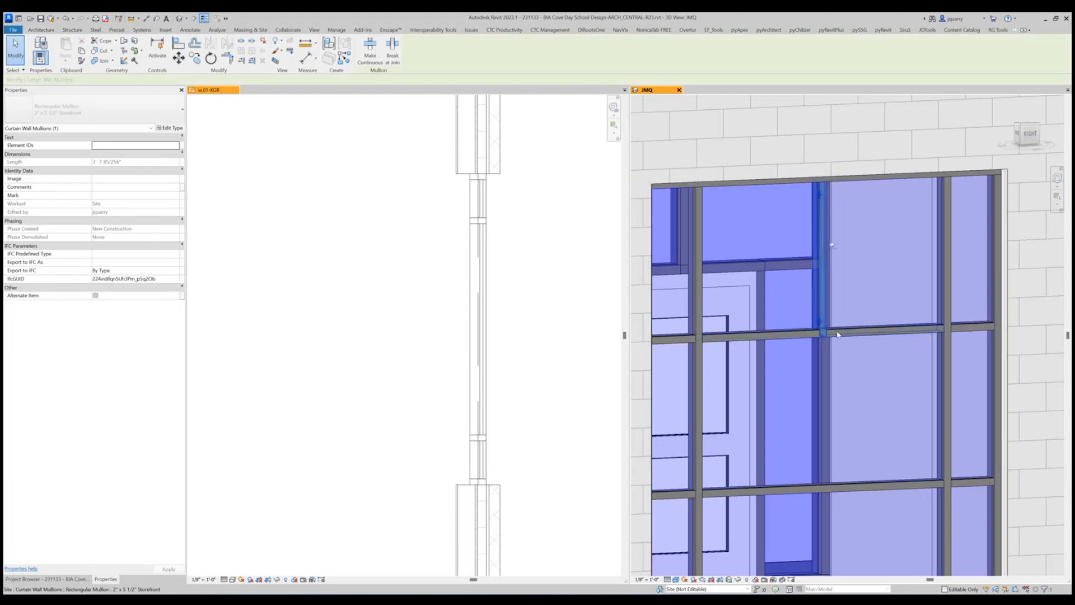
pyautogui.press('Escape')
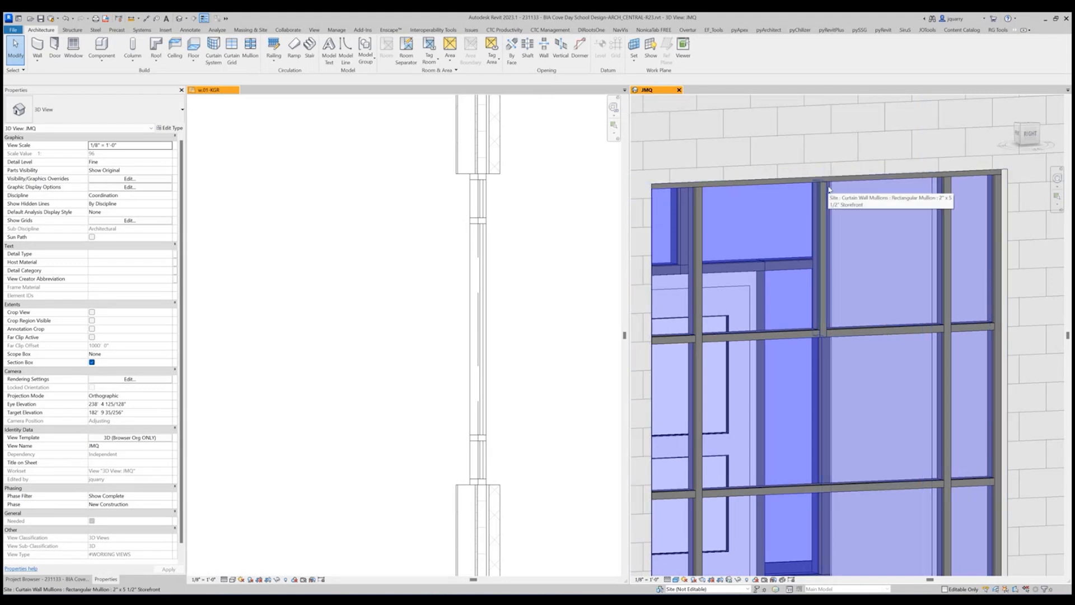
pyautogui.click(822, 313)
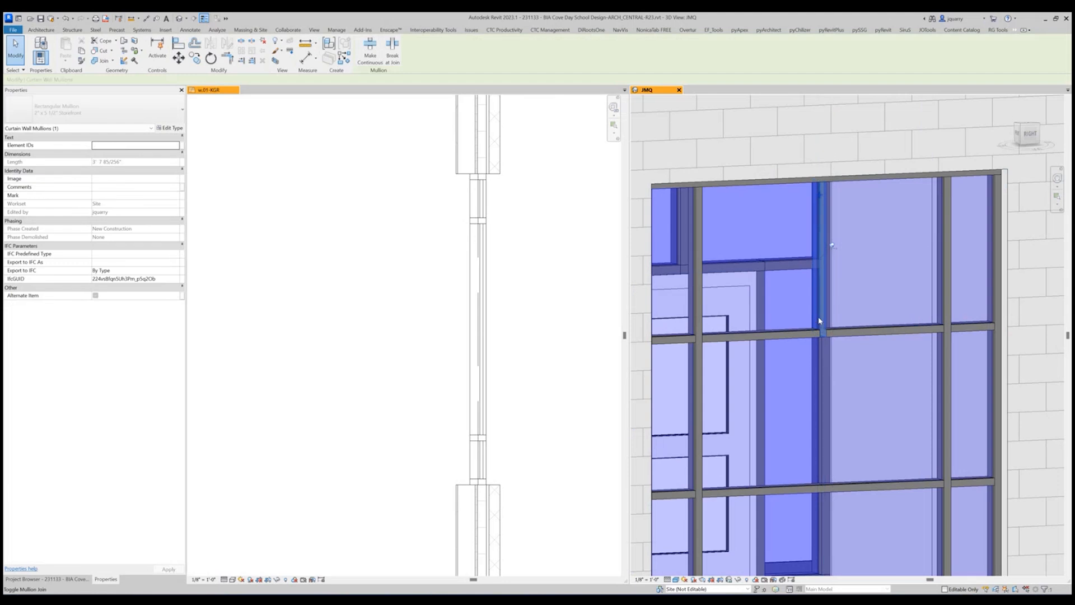
pyautogui.click(819, 323)
pyautogui.scroll(-1, 858, 309)
pyautogui.scroll(-2, 858, 309)
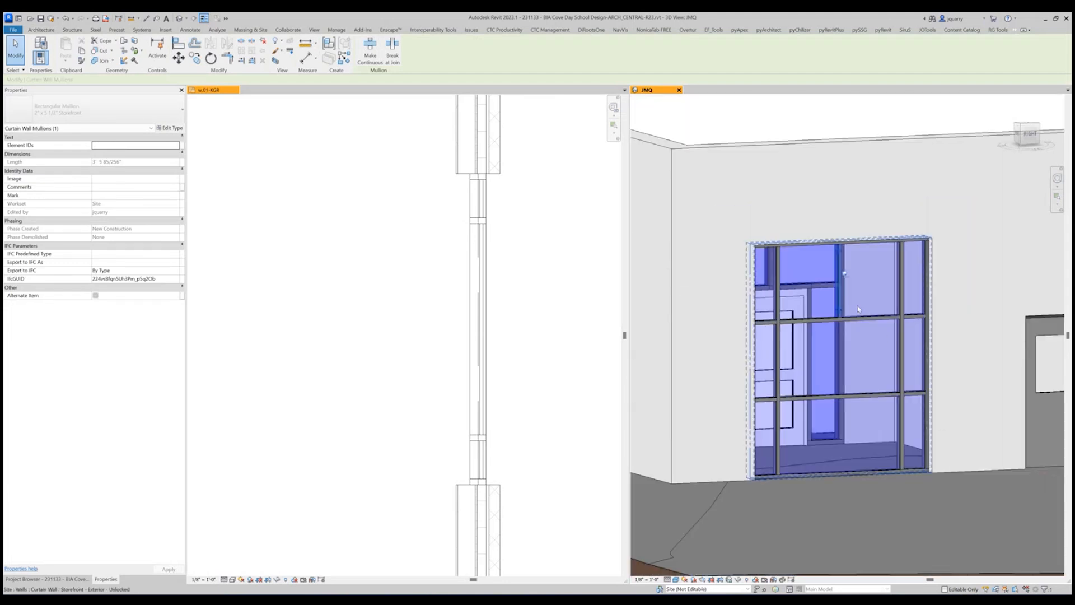
pyautogui.keyDown('shift'); pyautogui.moveTo(890, 343); pyautogui.dragTo(835, 322, button='middle'); pyautogui.keyUp('shift')
pyautogui.press('Escape')
pyautogui.scroll(3, 835, 323)
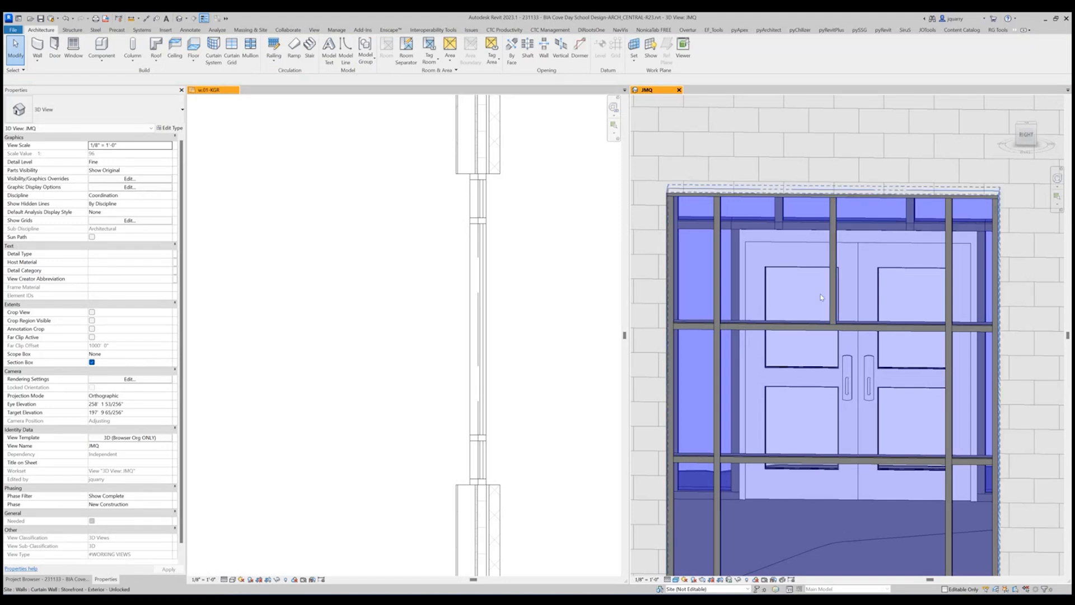
pyautogui.keyDown('shift'); pyautogui.moveTo(821, 297); pyautogui.dragTo(920, 353, button='middle'); pyautogui.keyUp('shift')
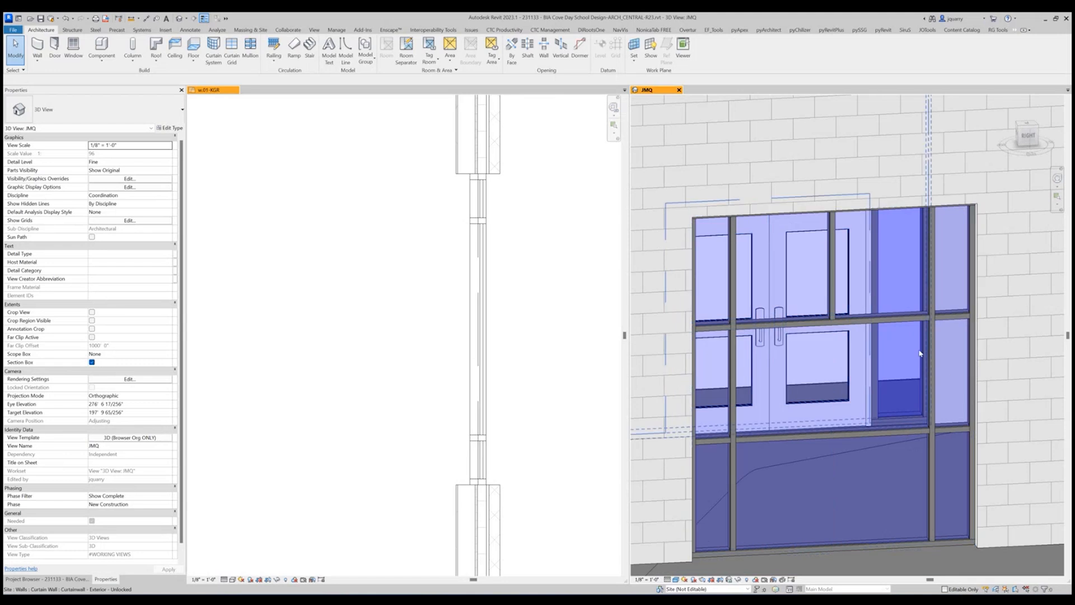
pyautogui.moveTo(945, 256)
pyautogui.keyDown('shift'); pyautogui.mouseDown(button='middle')
pyautogui.moveTo(968, 261)
pyautogui.moveTo(944, 251)
pyautogui.mouseUp(button='middle'); pyautogui.keyUp('shift')
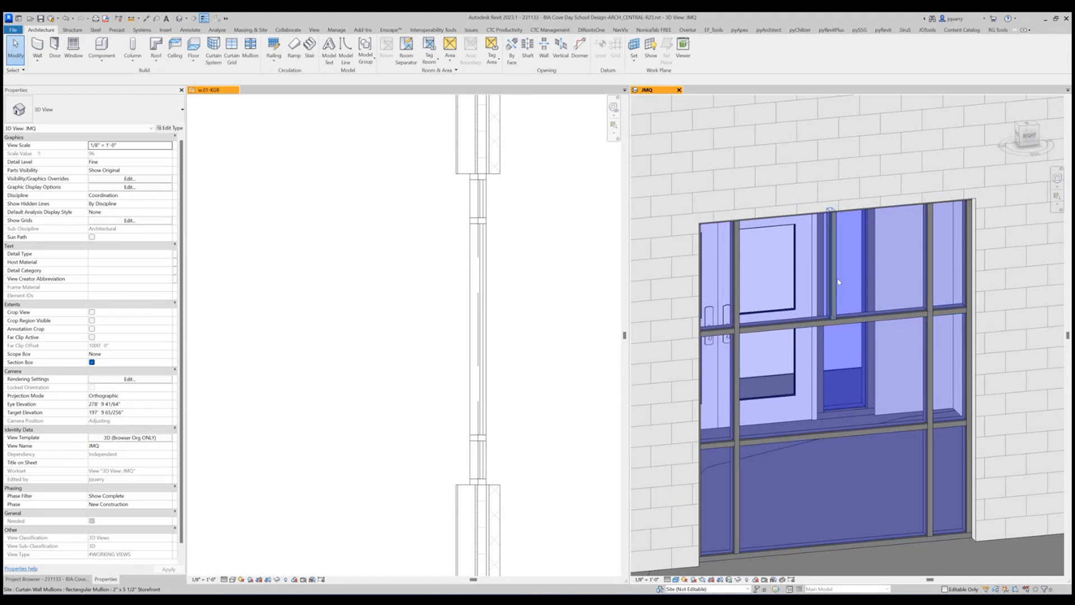
# Toggle the mullion joins at the foot of the top middle vertical mullion, including the horizontal mullion on its exterior-corner side.
pyautogui.click(832, 302)
pyautogui.scroll(8, 832, 313)
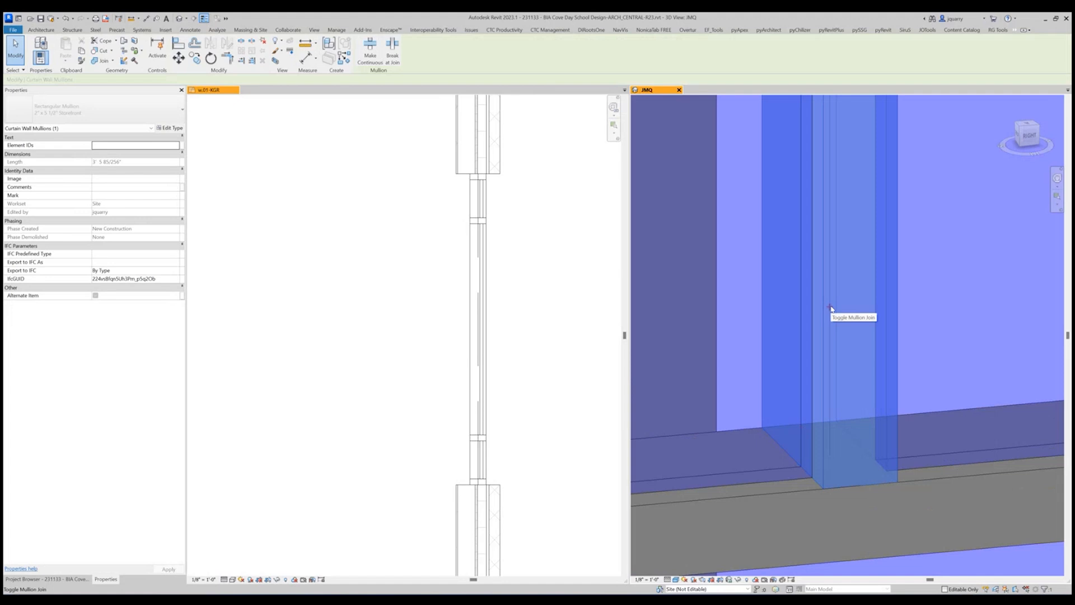
pyautogui.click(831, 307)
pyautogui.click(838, 367)
pyautogui.scroll(-6, 872, 400)
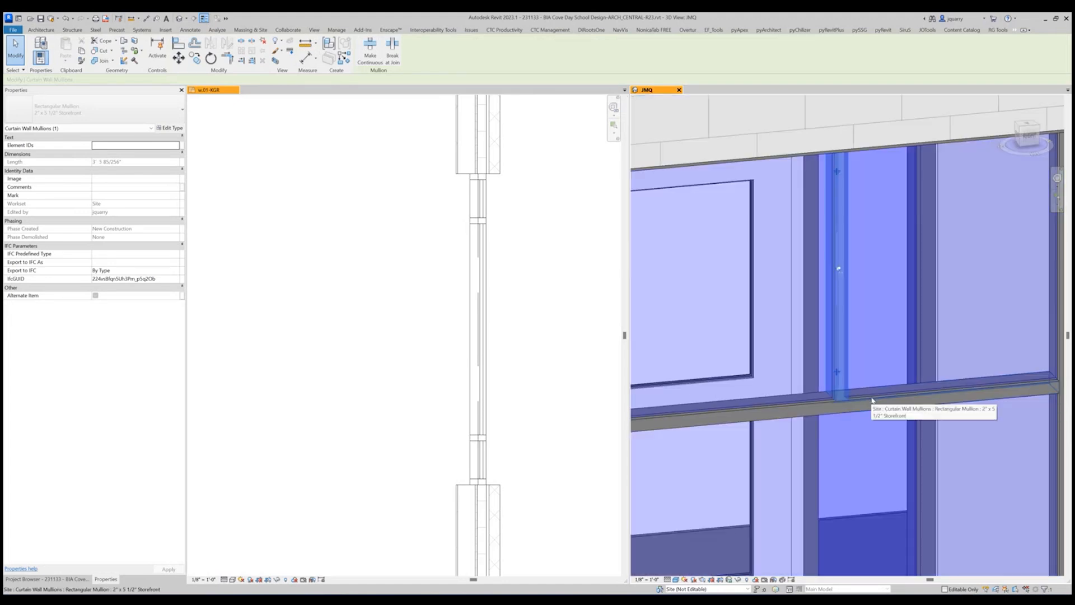
pyautogui.click(871, 401)
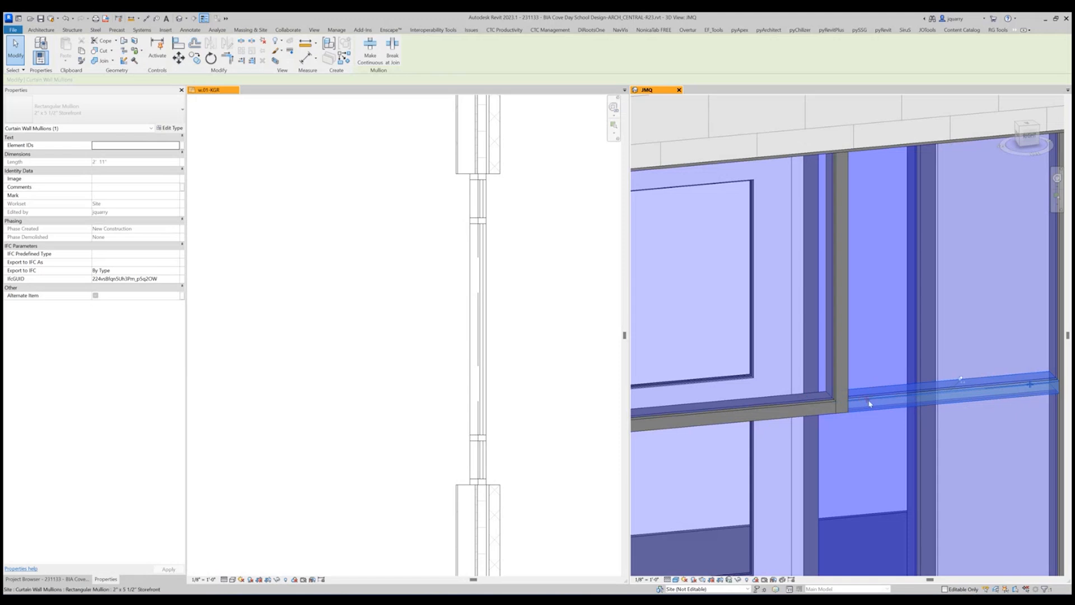
pyautogui.click(817, 407)
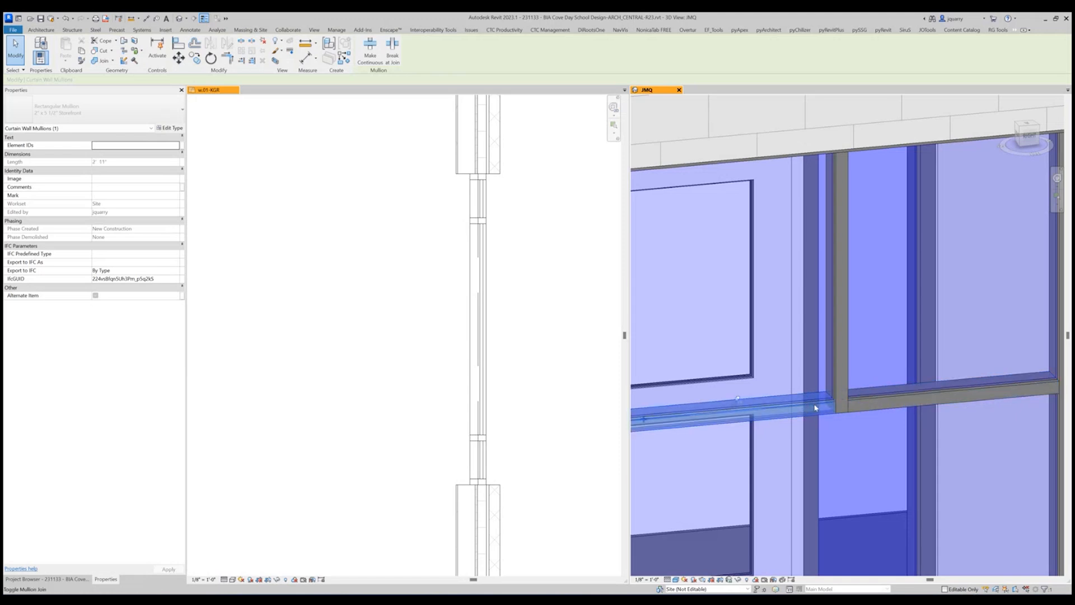
pyautogui.click(815, 408)
pyautogui.scroll(-4, 853, 407)
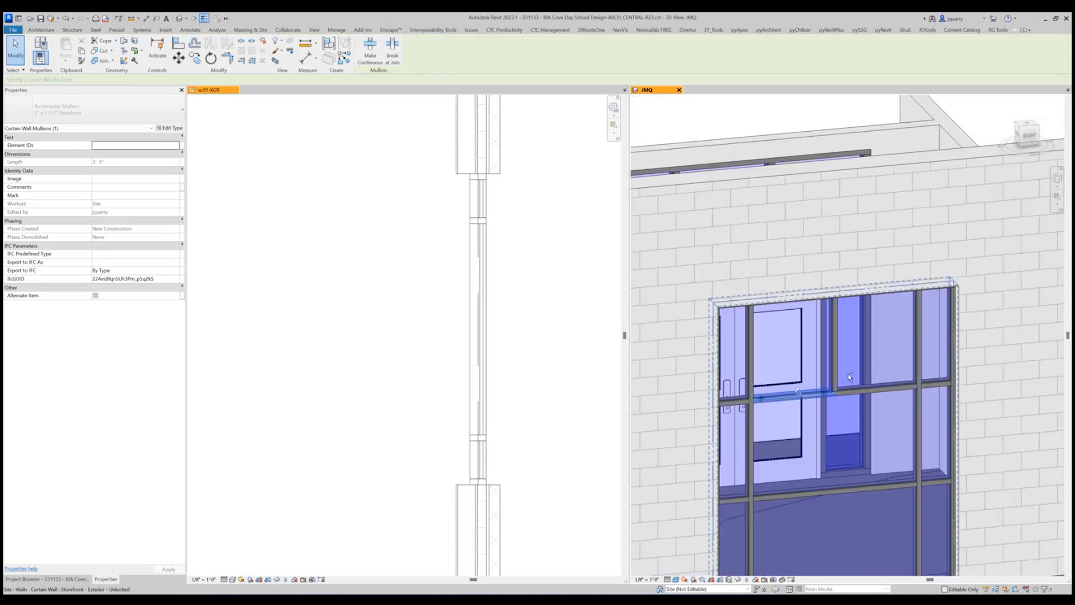
pyautogui.keyDown('shift'); pyautogui.moveTo(849, 376); pyautogui.dragTo(864, 405, button='middle'); pyautogui.keyUp('shift')
pyautogui.press('Escape')
pyautogui.scroll(-2, 831, 257)
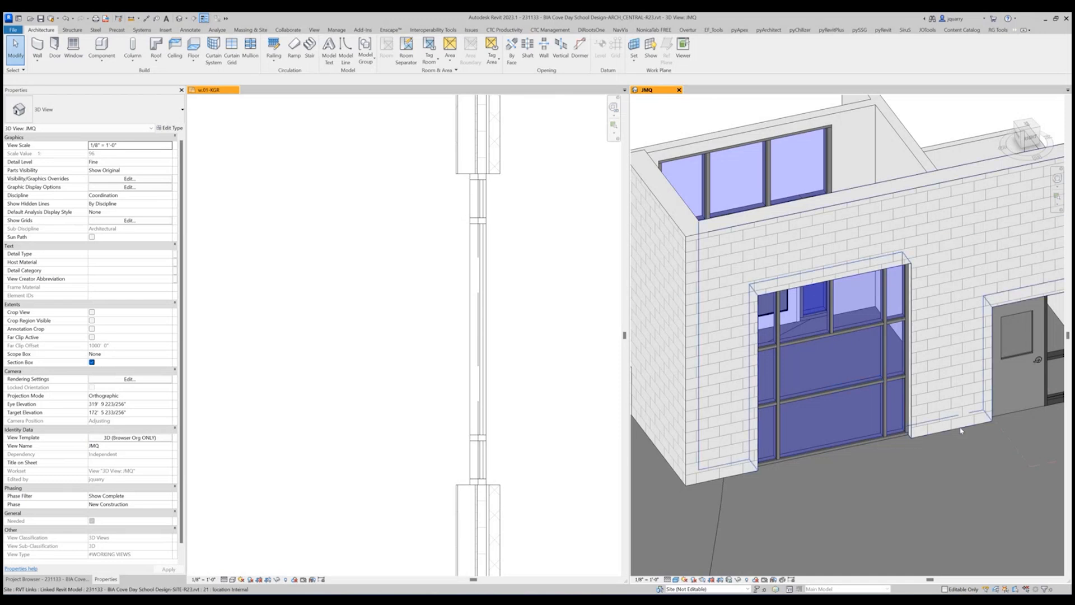
# Remove the middle-bay segment of the storefront's lower horizontal grid line to merge the two center panels.
pyautogui.scroll(2, 873, 400)
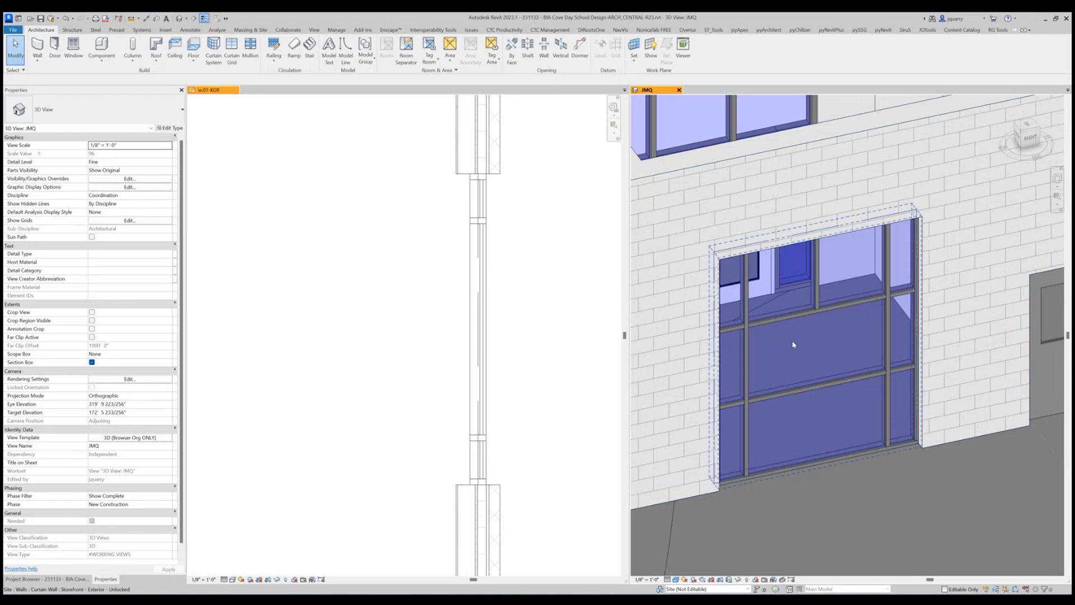
pyautogui.click(800, 387)
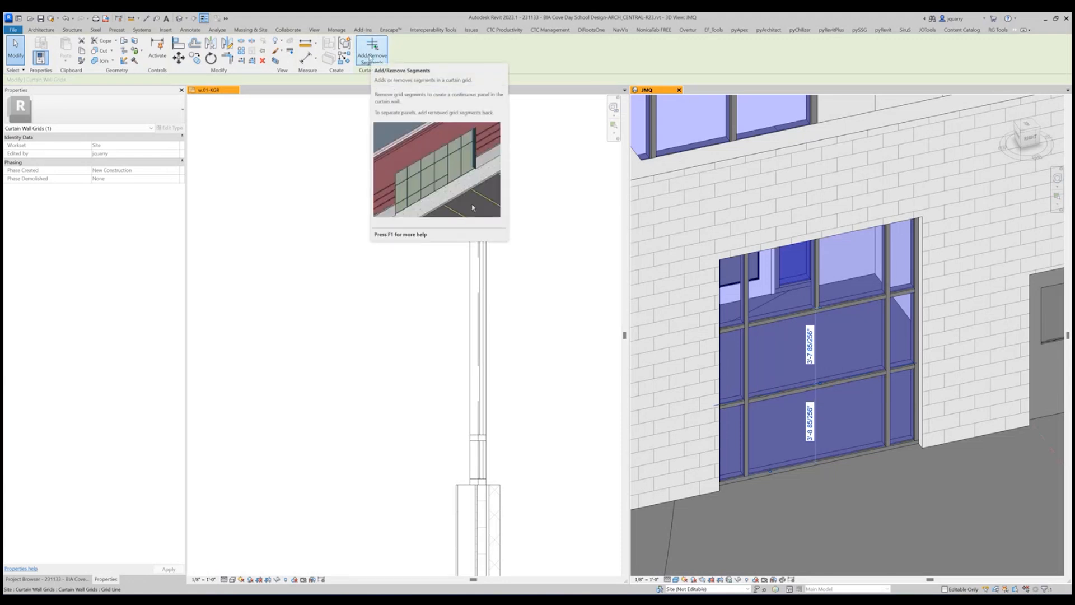
pyautogui.press('Escape')
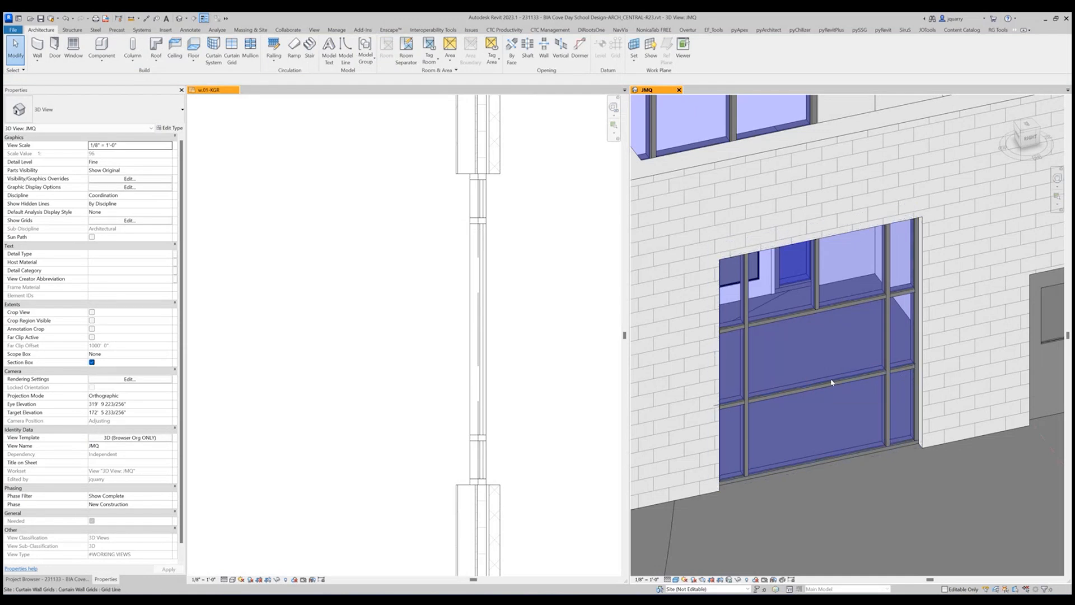
pyautogui.click(831, 382)
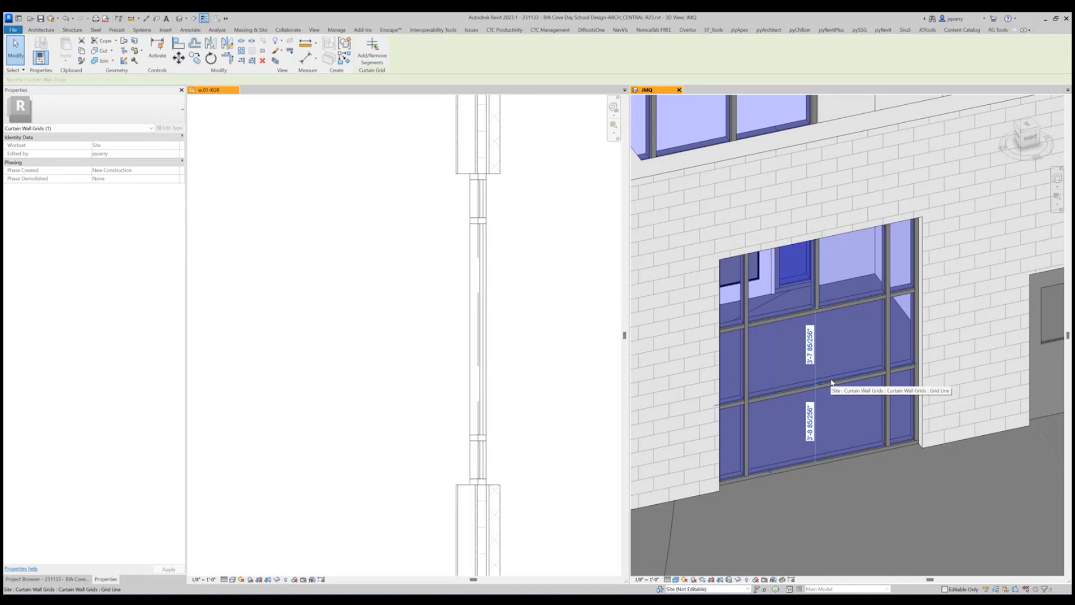
pyautogui.click(372, 48)
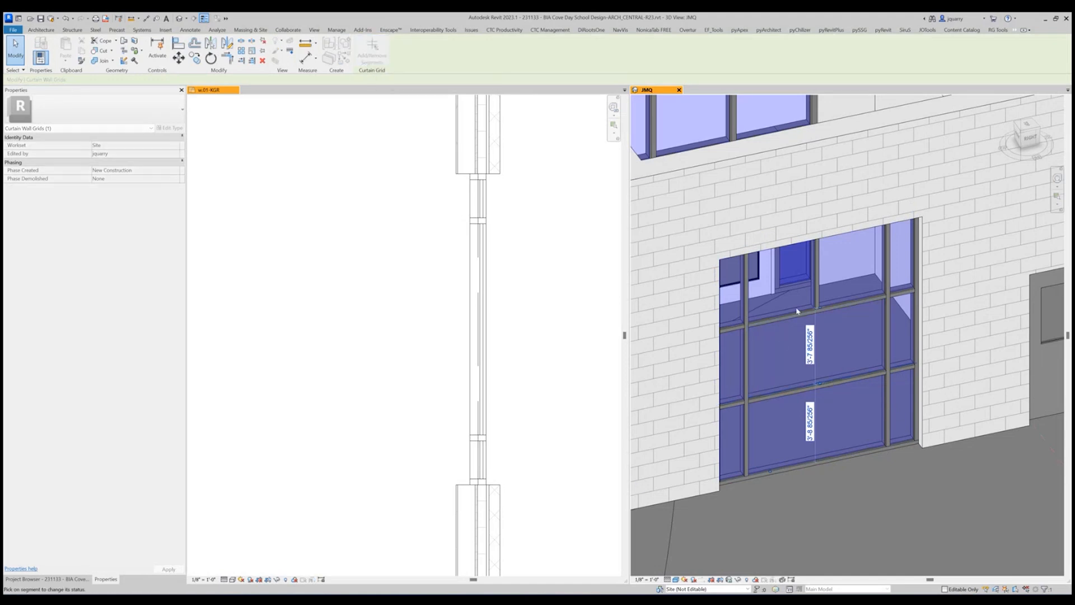
pyautogui.click(847, 379)
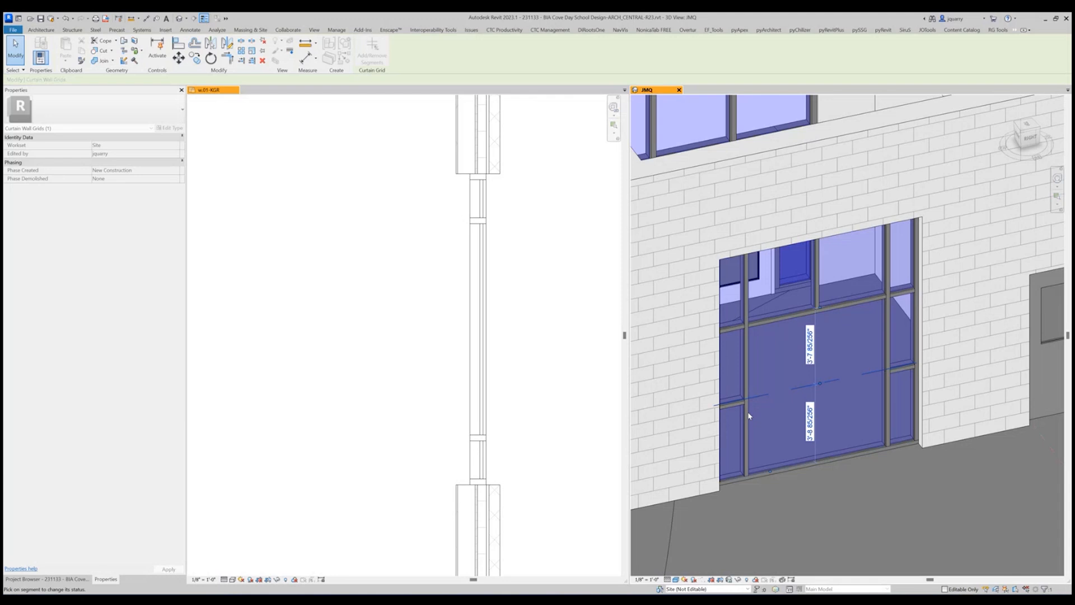
pyautogui.press('Escape')
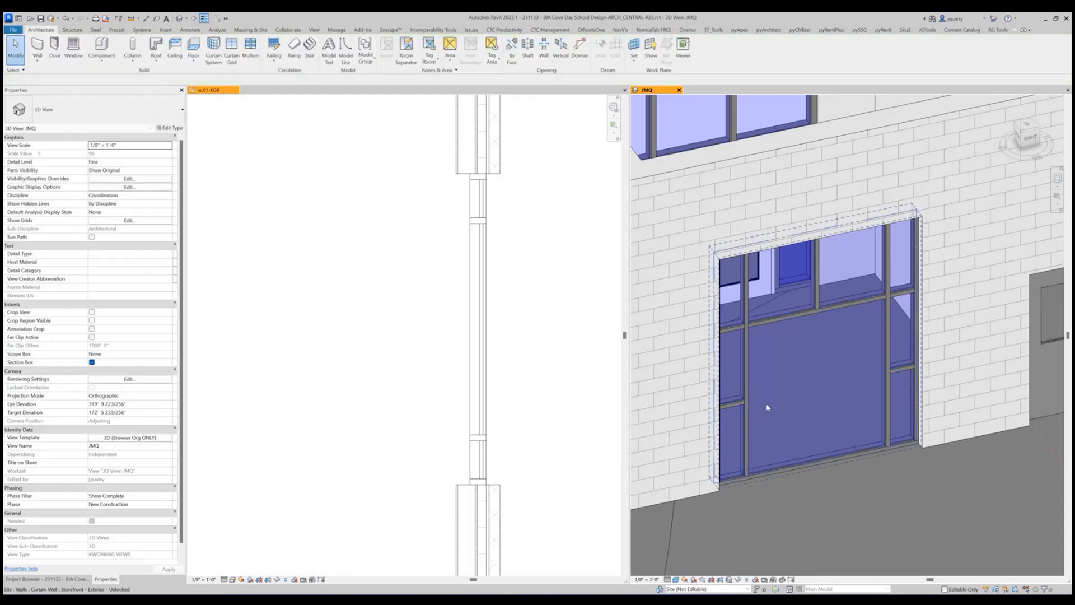
# Reference the upper horizontal grid line's temporary dimension to the storefront base, and delete the two sill mullions in the middle bay.
pyautogui.click(761, 323)
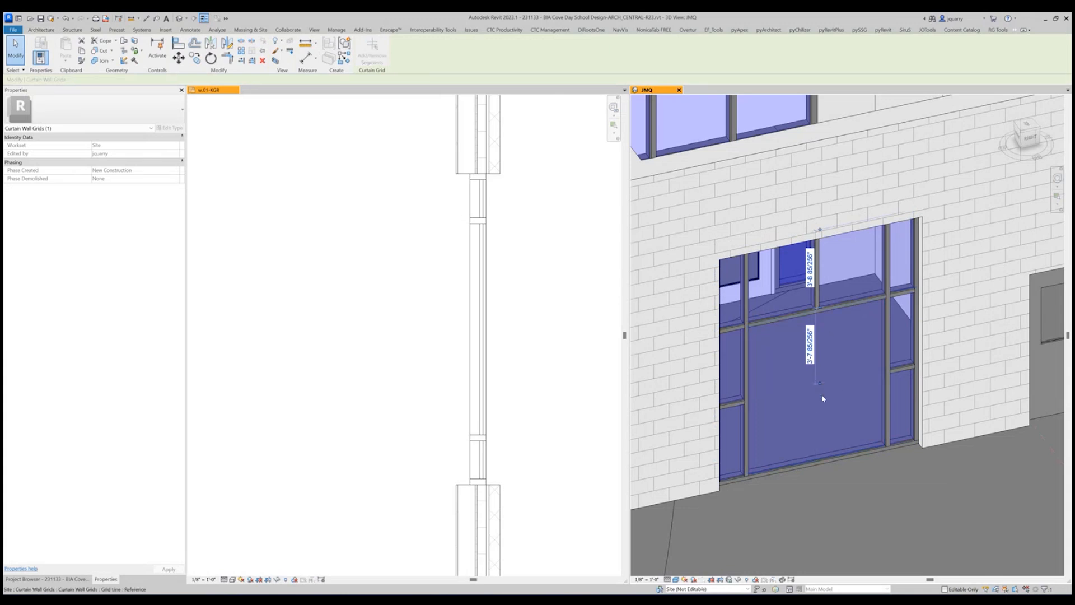
pyautogui.moveTo(827, 461); pyautogui.dragTo(826, 464)
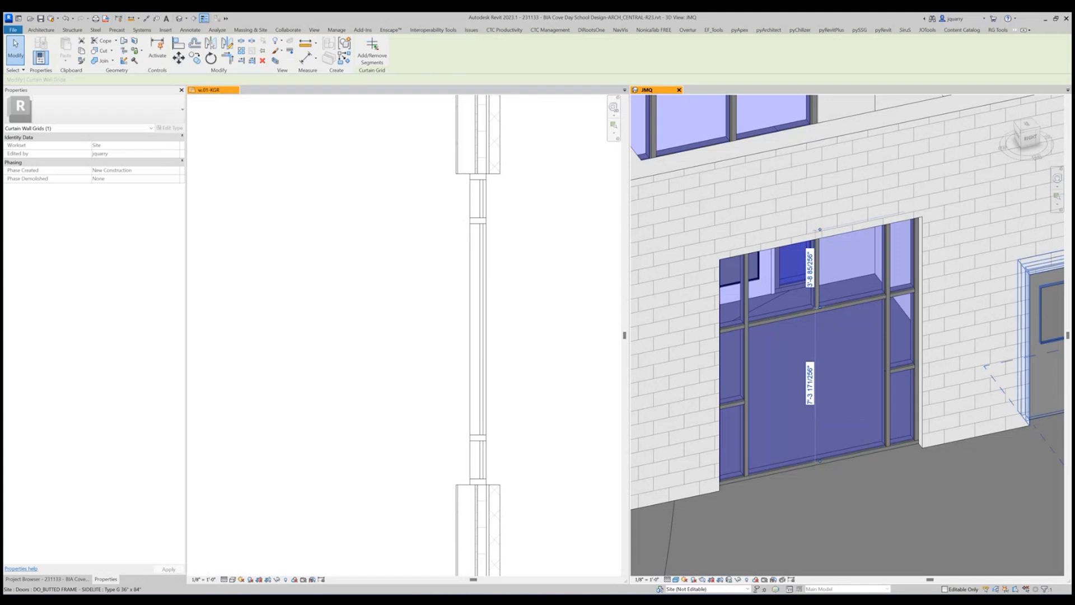
pyautogui.click(848, 459)
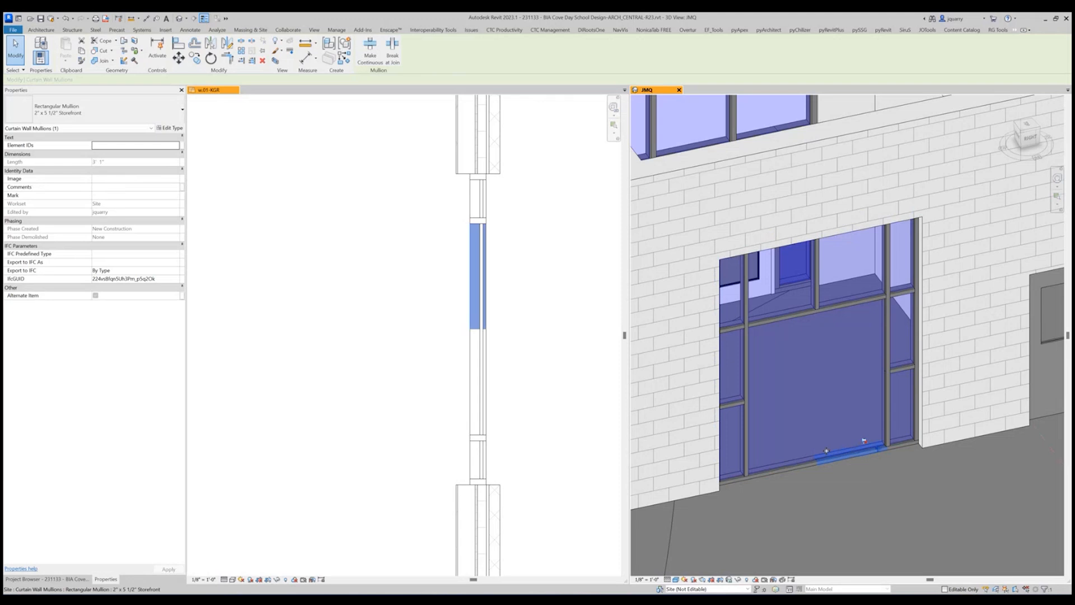
pyautogui.keyDown('ctrl'); pyautogui.click(792, 470); pyautogui.keyUp('ctrl')
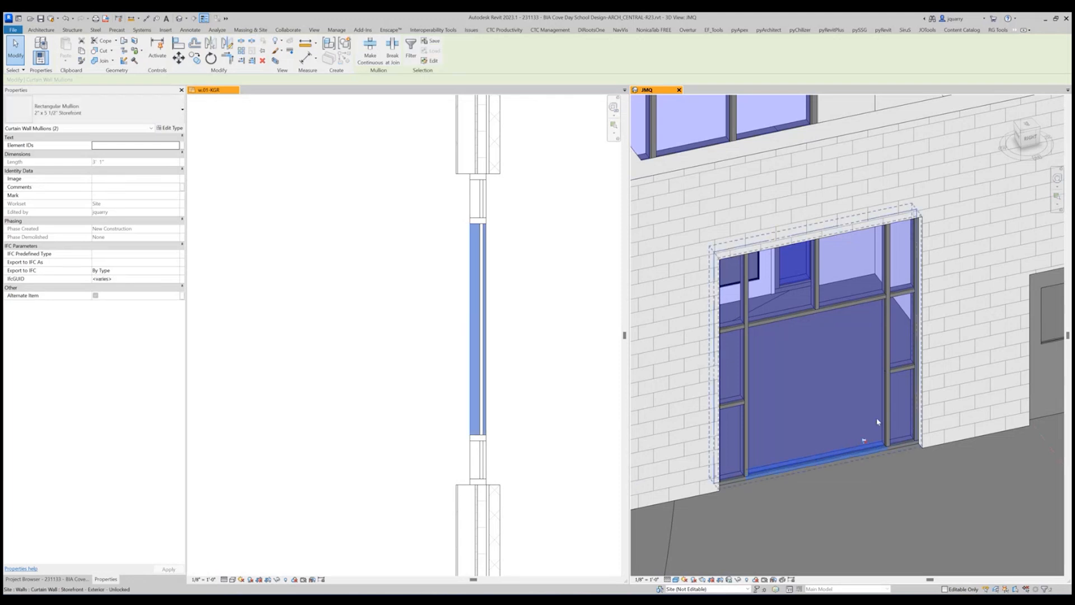
pyautogui.press('Escape')
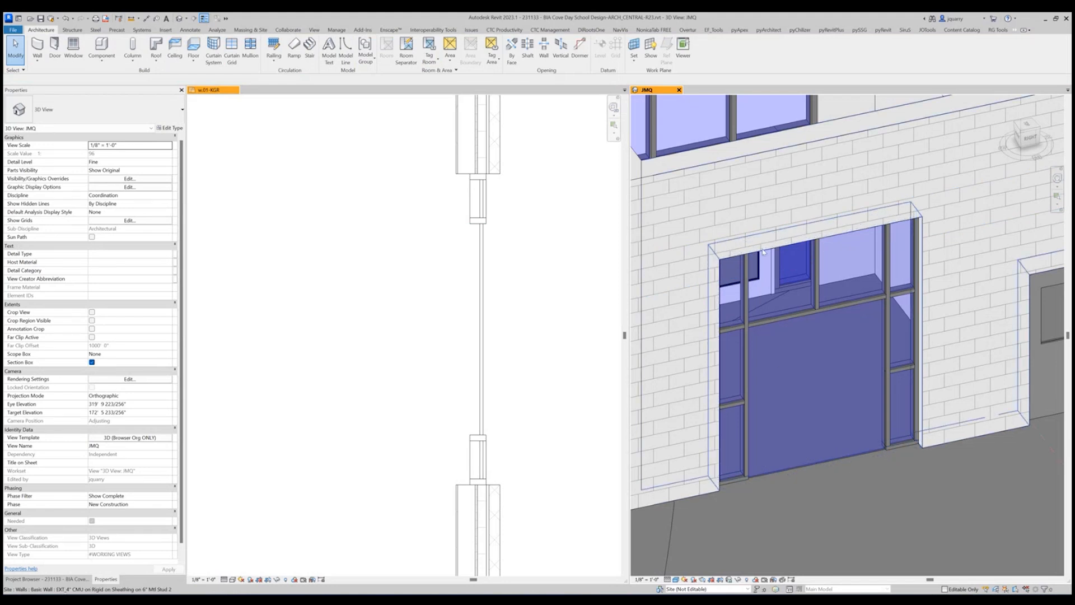
# Set the upper horizontal grid line 7'-1" above the storefront base and select the large glazed panel below it.
pyautogui.click(833, 310)
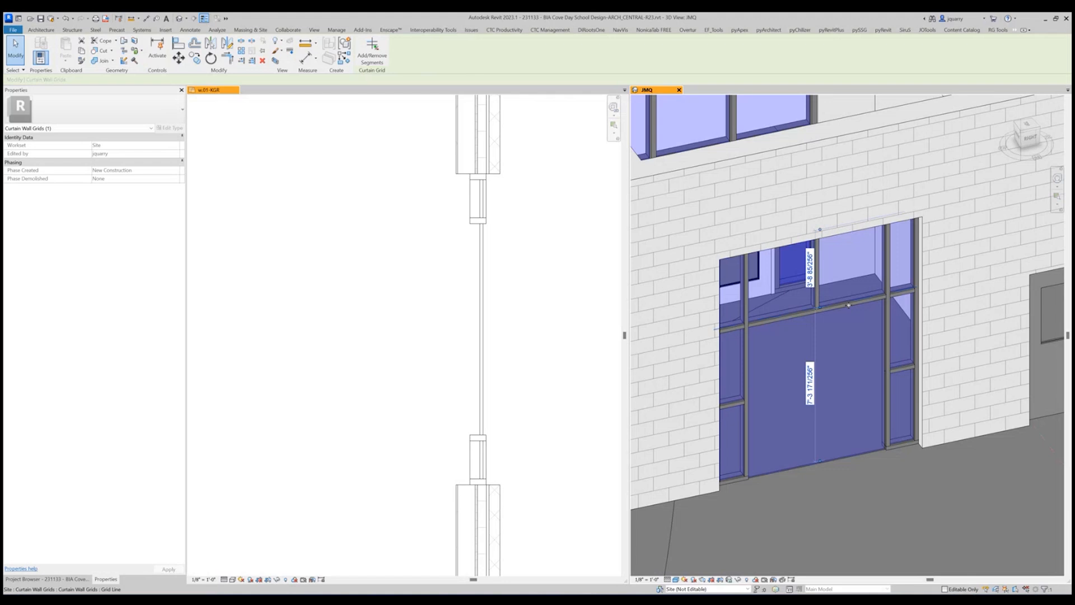
pyautogui.keyDown('shift'); pyautogui.moveTo(848, 305); pyautogui.dragTo(848, 401, button='middle'); pyautogui.keyUp('shift')
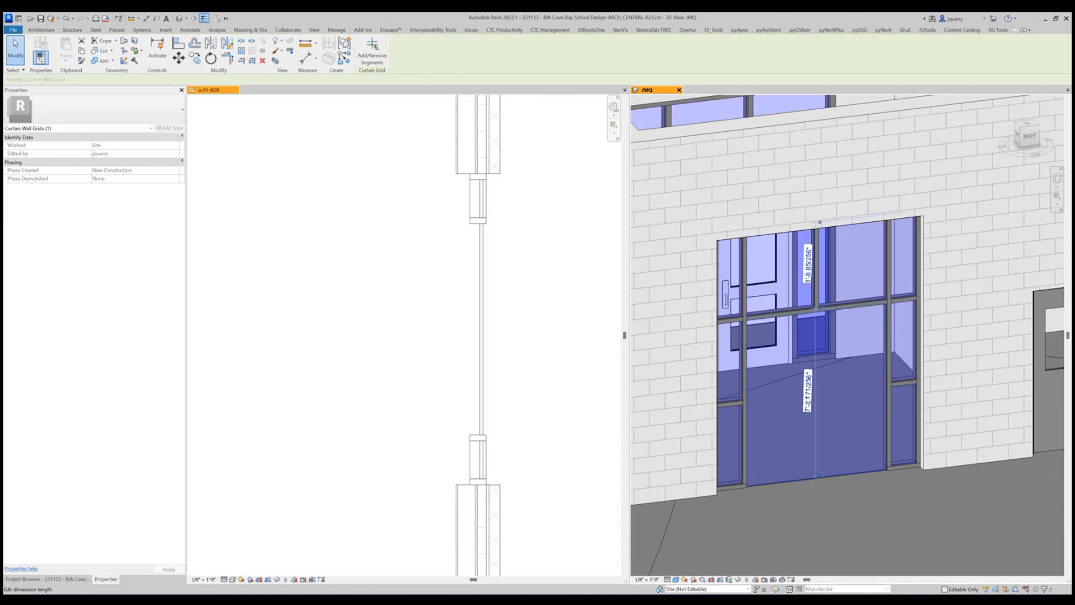
pyautogui.scroll(3, 806, 400)
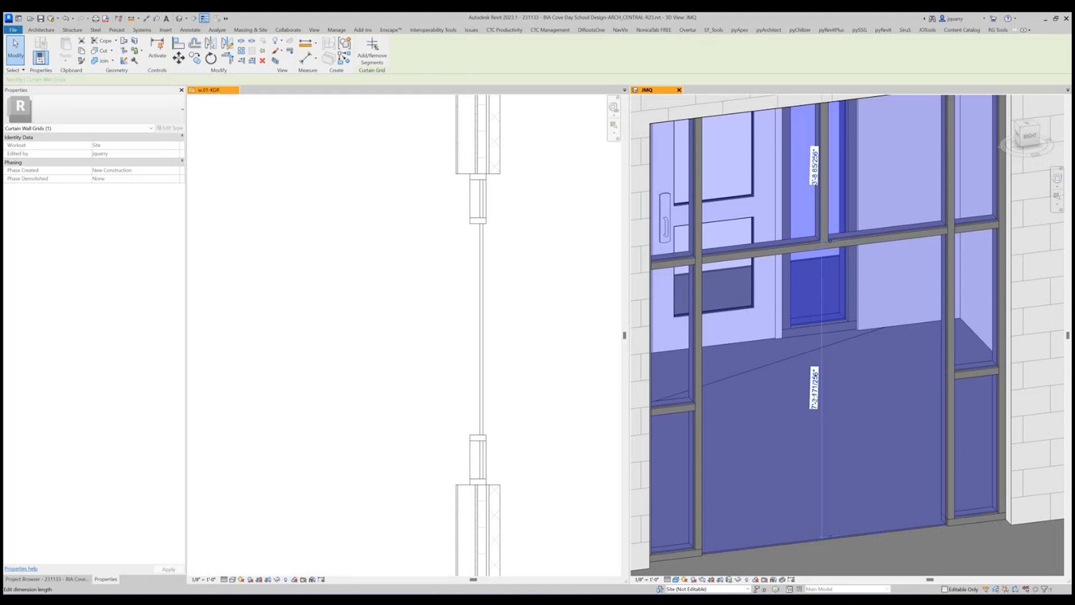
pyautogui.click(814, 388)
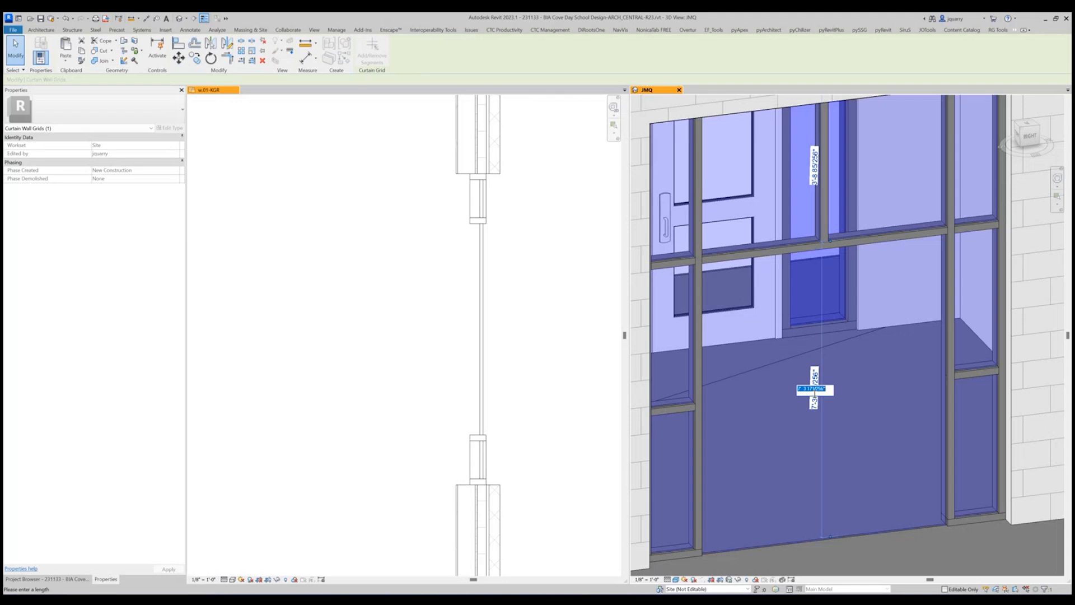
pyautogui.write('7 1')
pyautogui.press('Return')
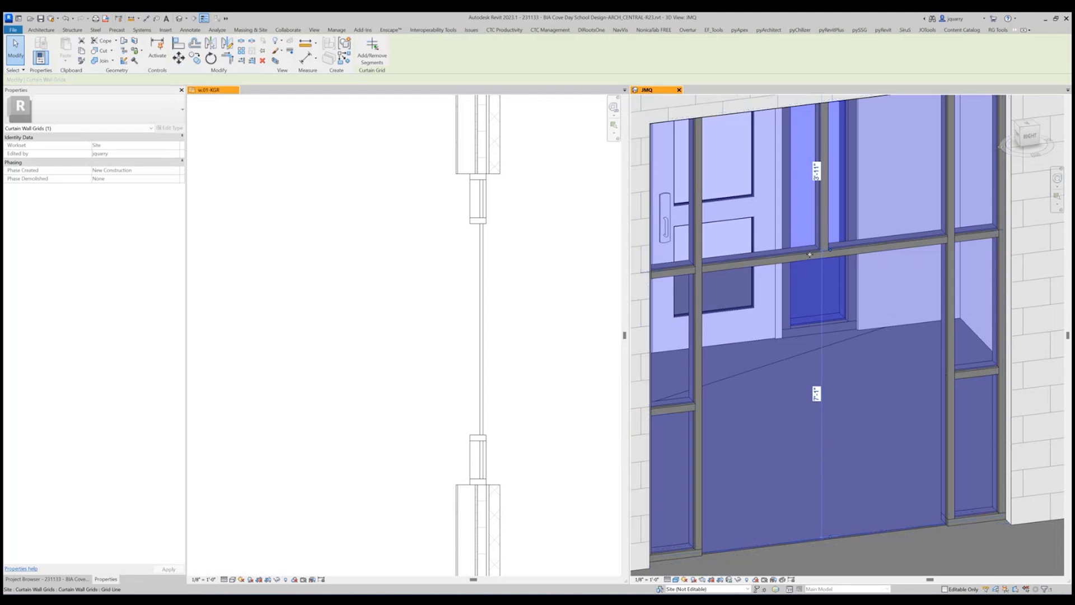
pyautogui.click(868, 537)
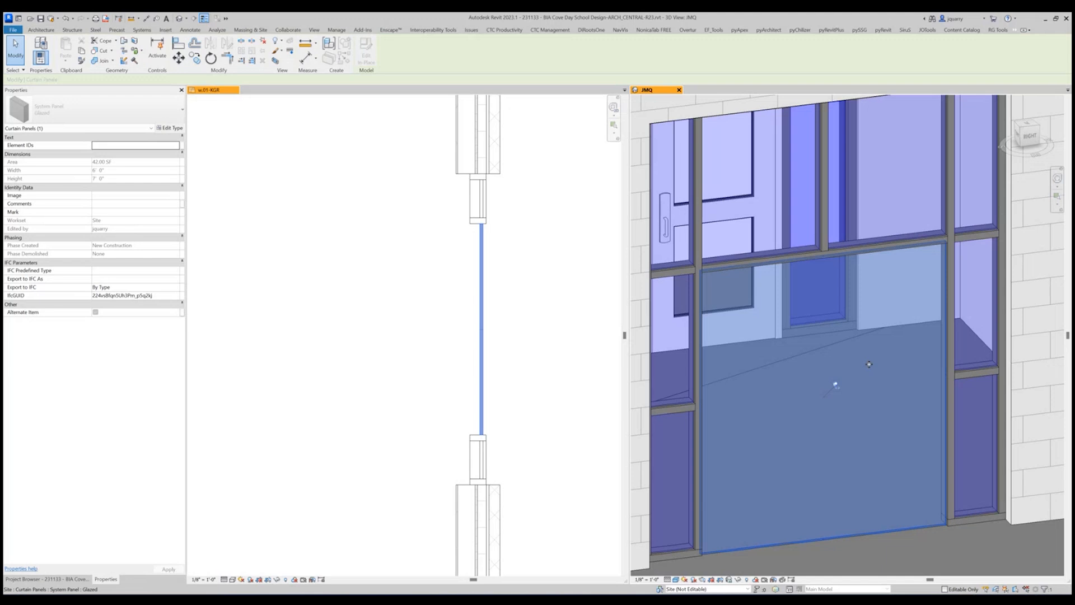
# Examine the storefront opening in 3D and compare its divisions with the frame type elevations in Door Schedule.pdf in Teams.
pyautogui.scroll(-4, 849, 365)
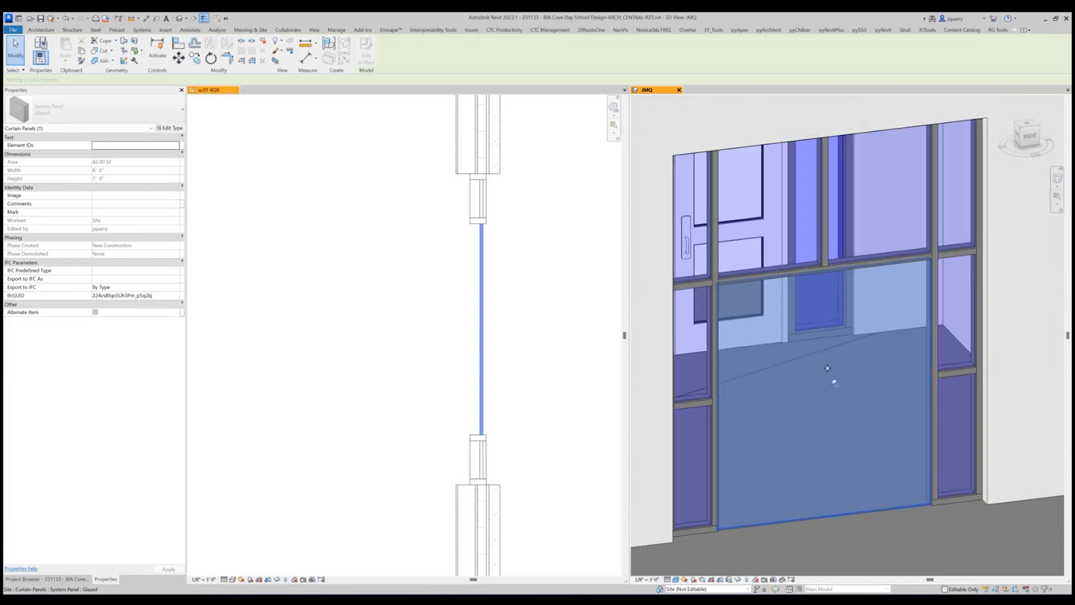
pyautogui.keyDown('shift'); pyautogui.moveTo(827, 367); pyautogui.dragTo(799, 343, button='middle'); pyautogui.keyUp('shift')
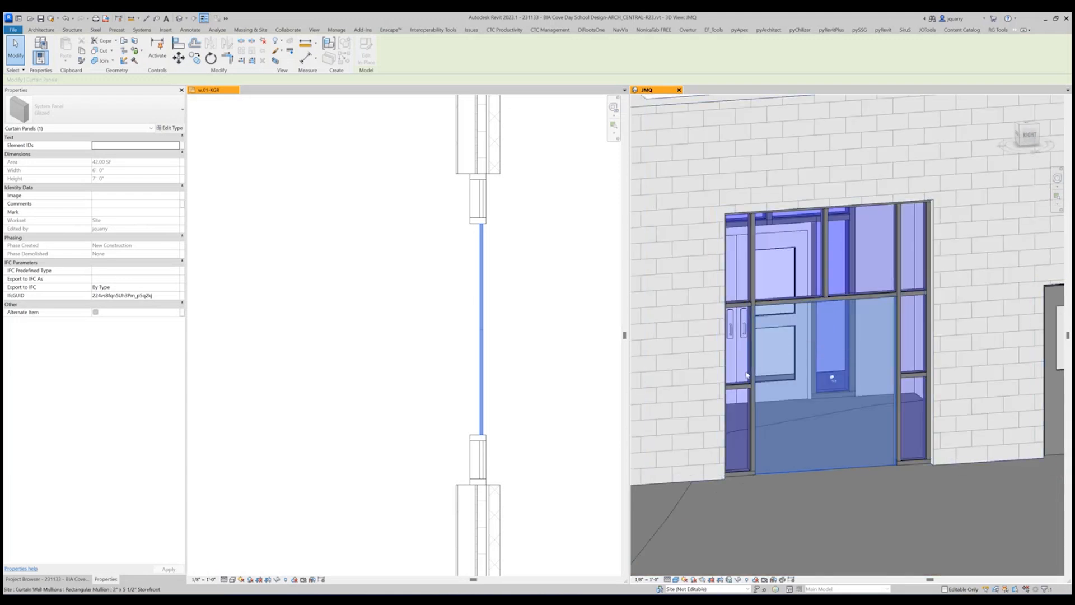
pyautogui.keyDown('shift'); pyautogui.moveTo(746, 374); pyautogui.dragTo(814, 395, button='middle'); pyautogui.keyUp('shift')
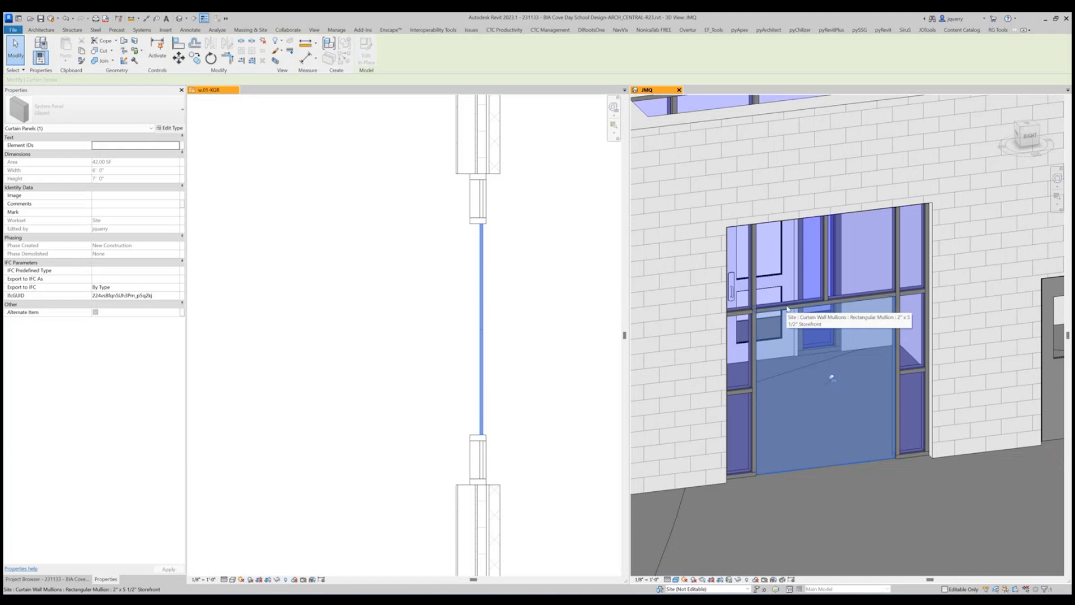
pyautogui.keyDown('shift'); pyautogui.moveTo(787, 307); pyautogui.dragTo(814, 351, button='middle'); pyautogui.keyUp('shift')
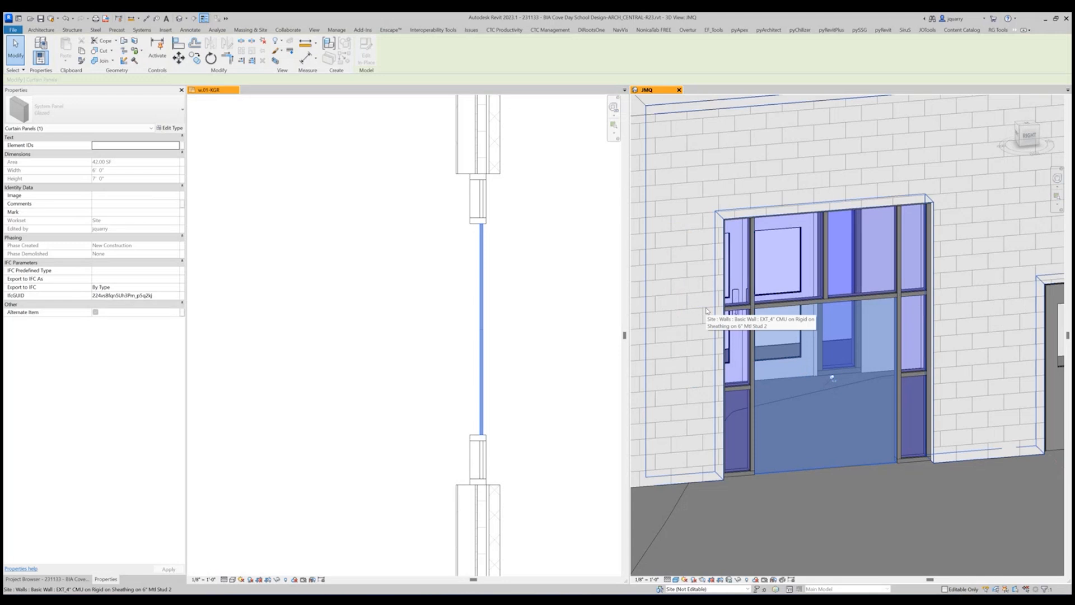
pyautogui.keyDown('shift'); pyautogui.moveTo(883, 502); pyautogui.dragTo(902, 521, button='middle'); pyautogui.keyUp('shift')
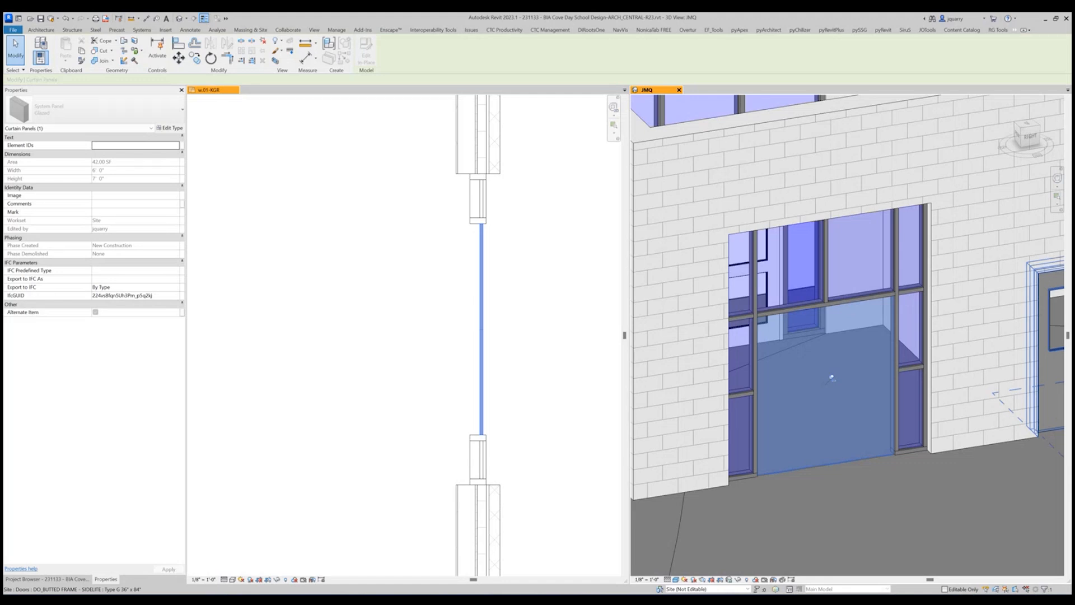
pyautogui.moveTo(1073, 208); pyautogui.dragTo(629, 197)
pyautogui.scroll(-3, 641, 340)
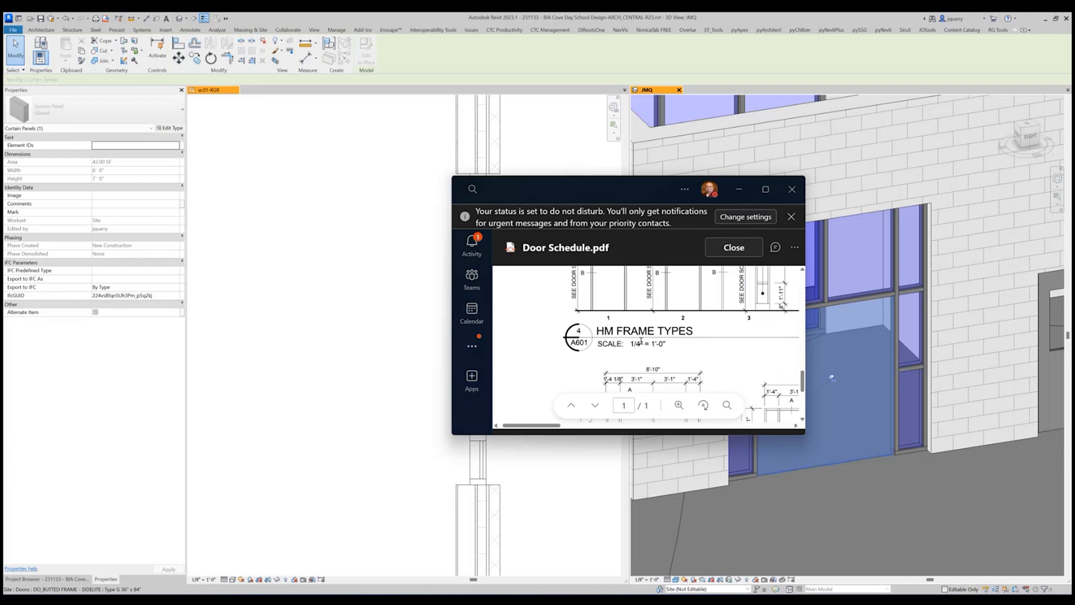
pyautogui.scroll(-5, 624, 346)
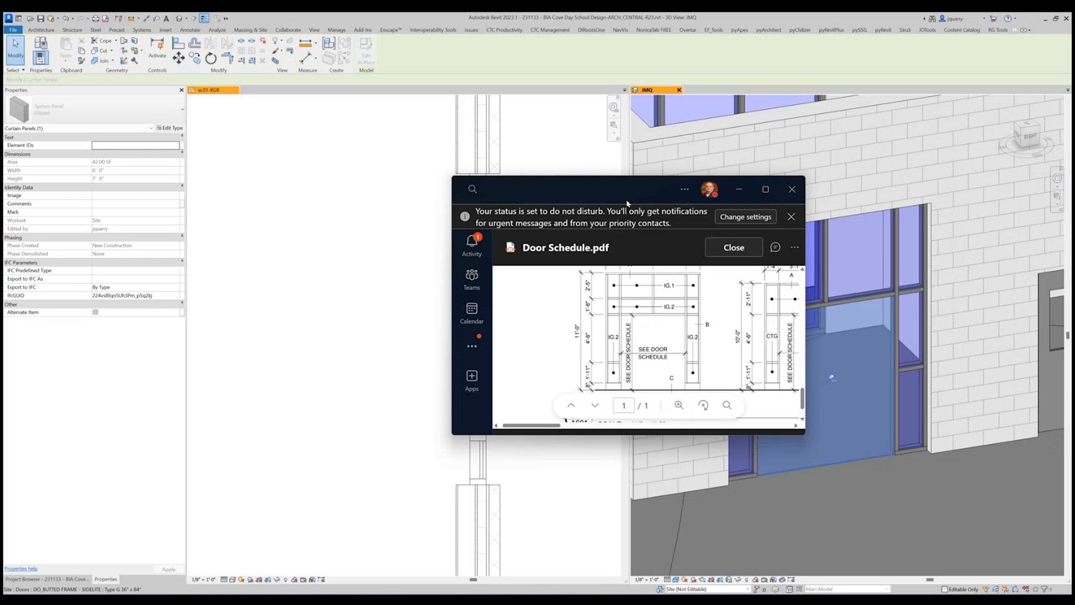
pyautogui.moveTo(625, 189); pyautogui.dragTo(1070, 180)
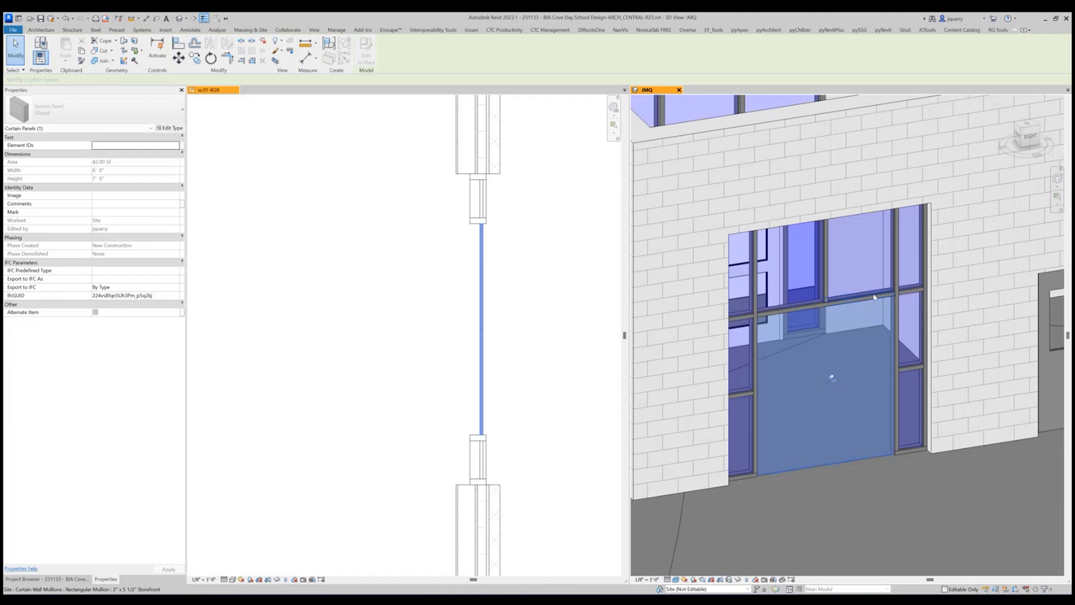
# Add a horizontal curtain grid line across all segments of the storefront, between its head and the horizontal mullion above the door opening.
pyautogui.keyDown('shift'); pyautogui.moveTo(874, 297); pyautogui.dragTo(833, 267, button='middle'); pyautogui.keyUp('shift')
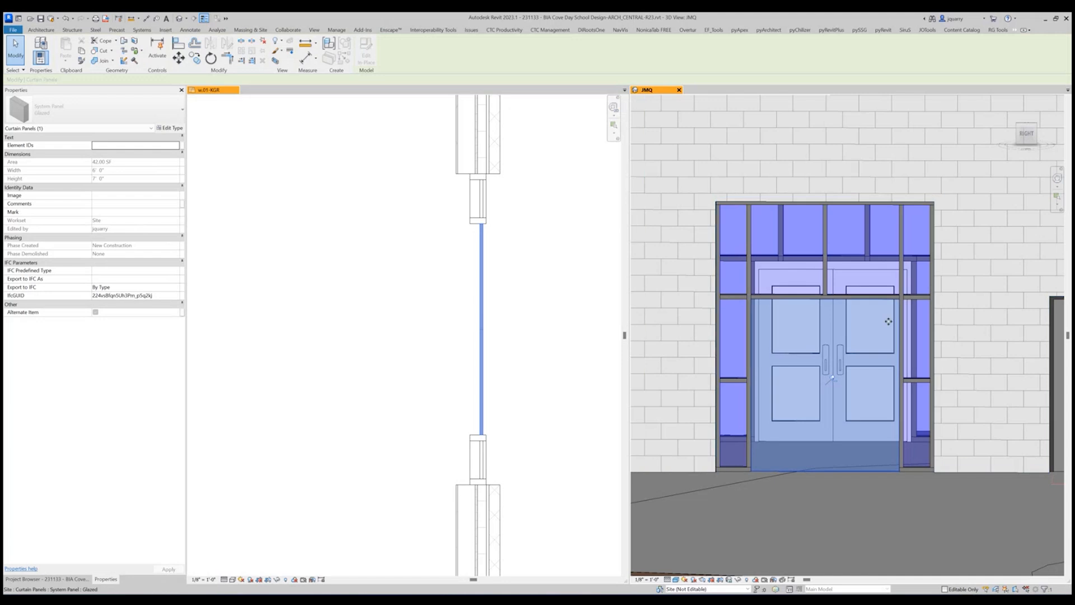
pyautogui.keyDown('shift'); pyautogui.moveTo(938, 295); pyautogui.dragTo(942, 373, button='middle'); pyautogui.keyUp('shift')
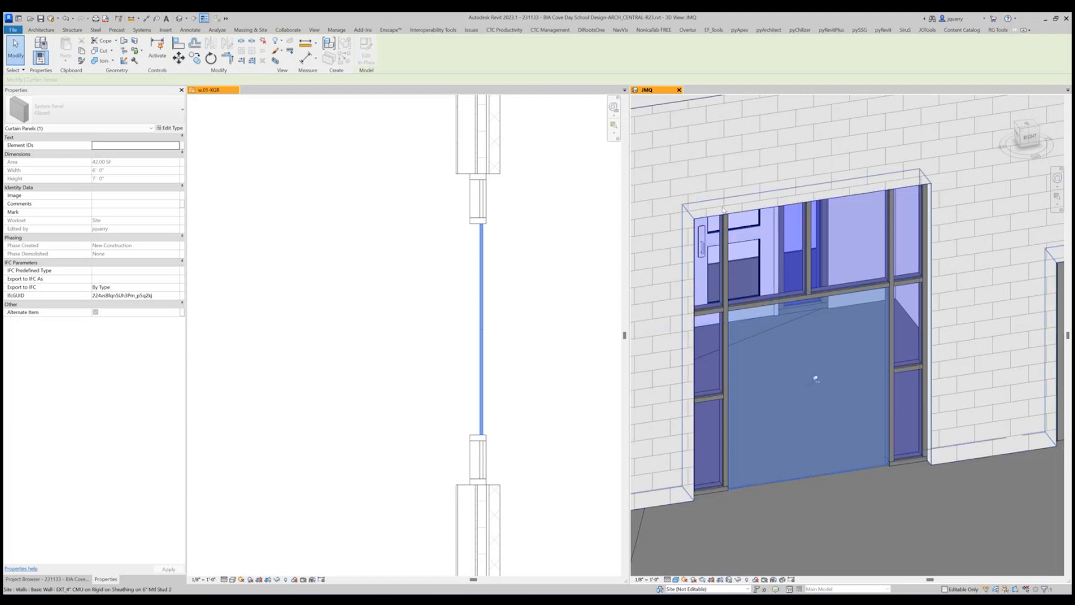
pyautogui.click(41, 30)
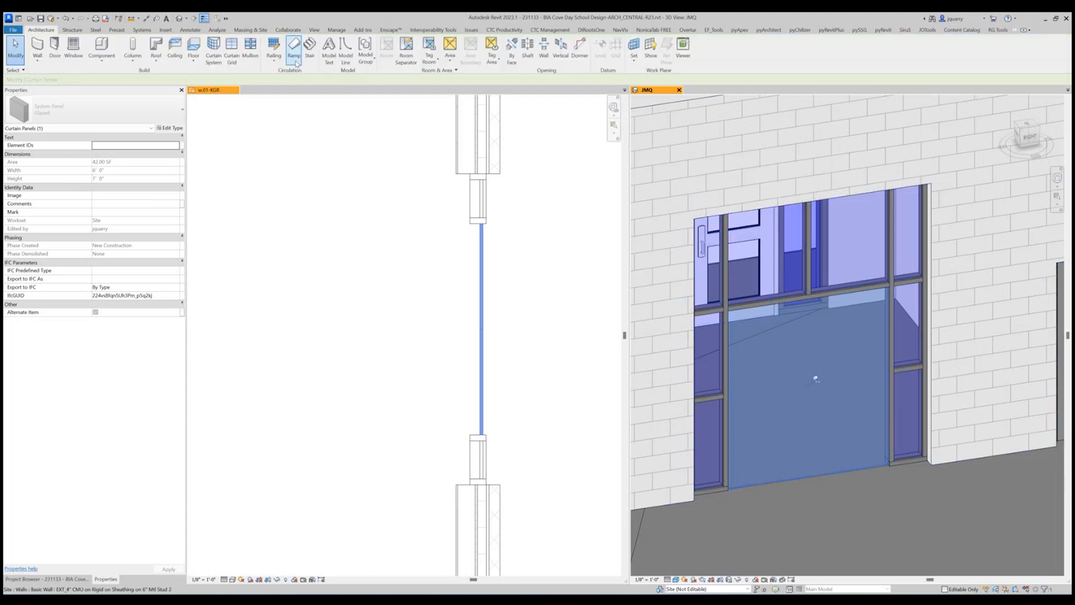
pyautogui.click(231, 56)
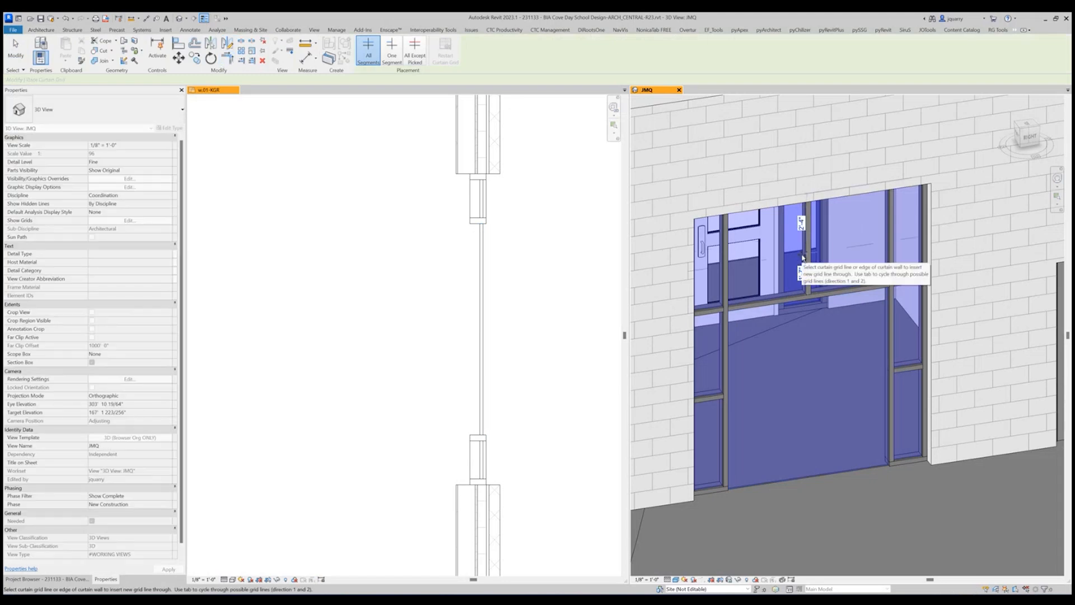
pyautogui.scroll(3, 802, 258)
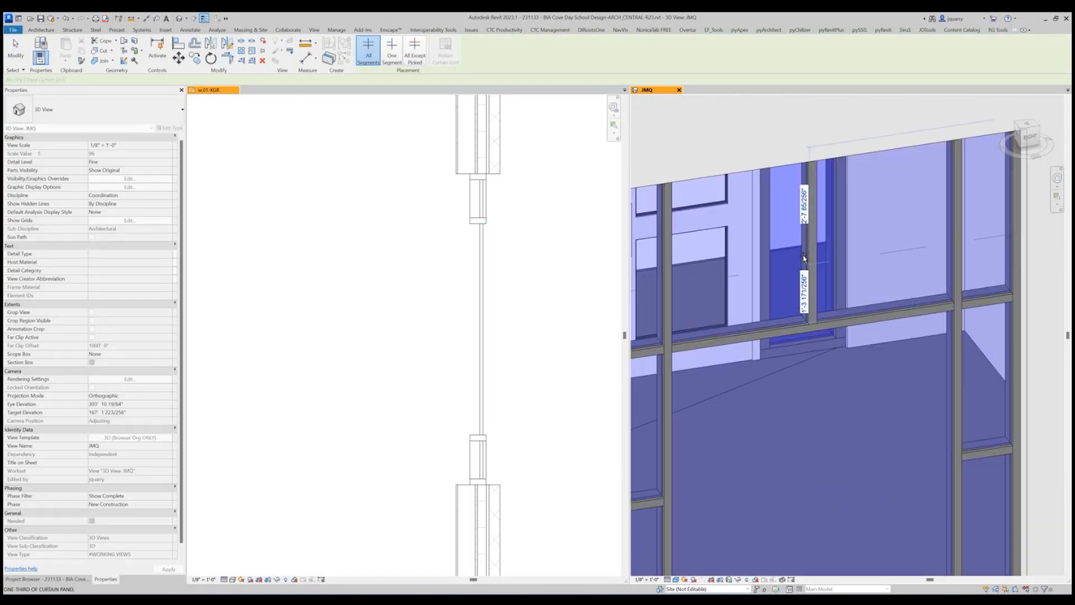
pyautogui.scroll(1, 803, 257)
pyautogui.click(803, 258)
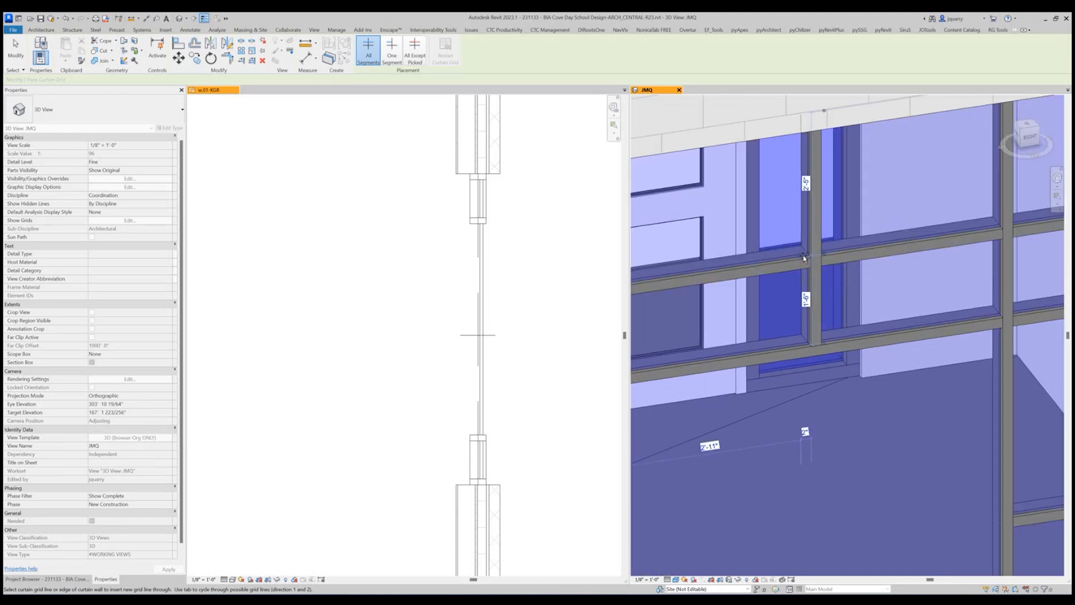
pyautogui.scroll(-3, 848, 315)
pyautogui.press('Escape')
pyautogui.press('Escape')
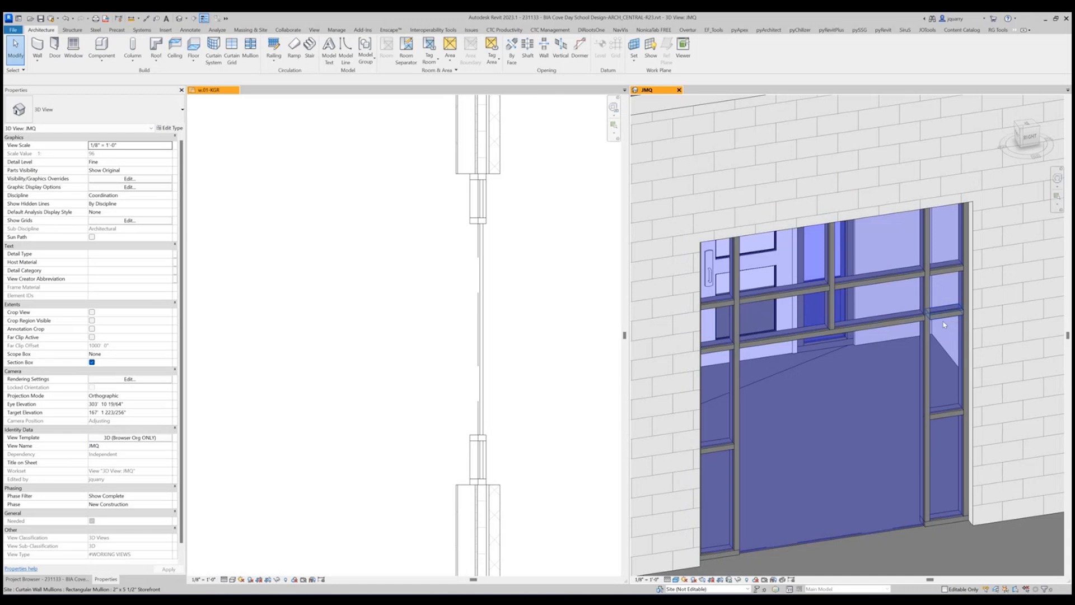
# Replace the large glazed panel in the middle bay with the CWP_DO - Full Glass - DBL door, type DBL Type FG2 - EXTERIOR.
pyautogui.scroll(-3, 858, 348)
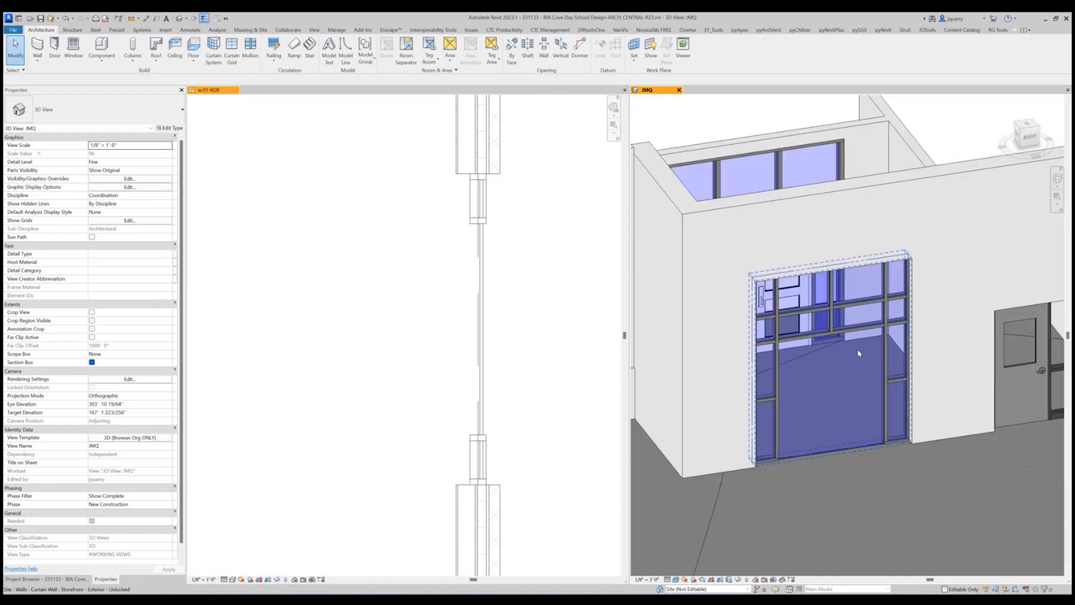
pyautogui.click(861, 449)
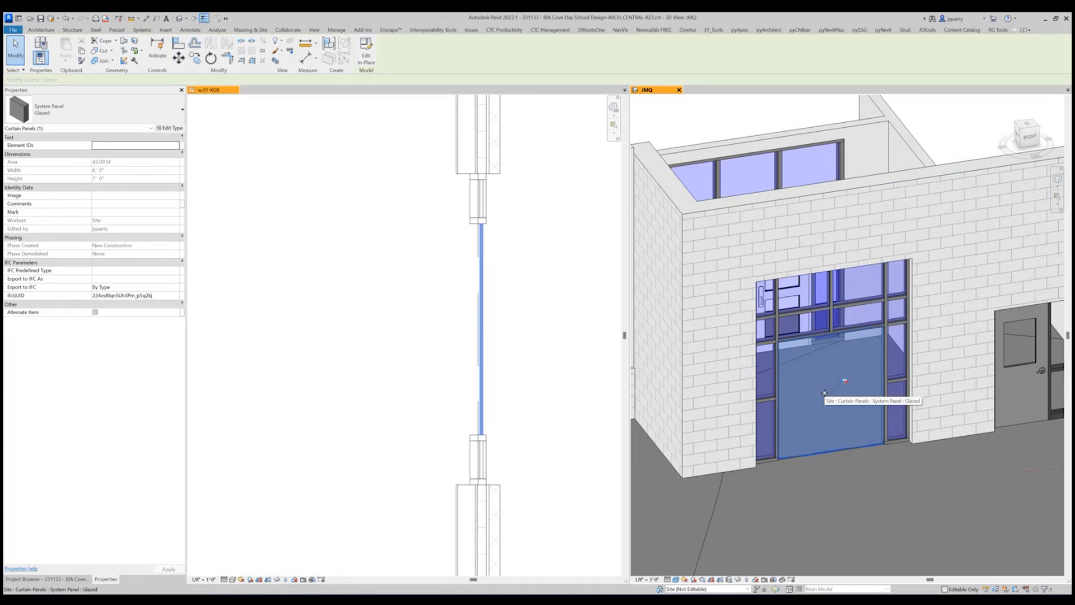
pyautogui.click(144, 115)
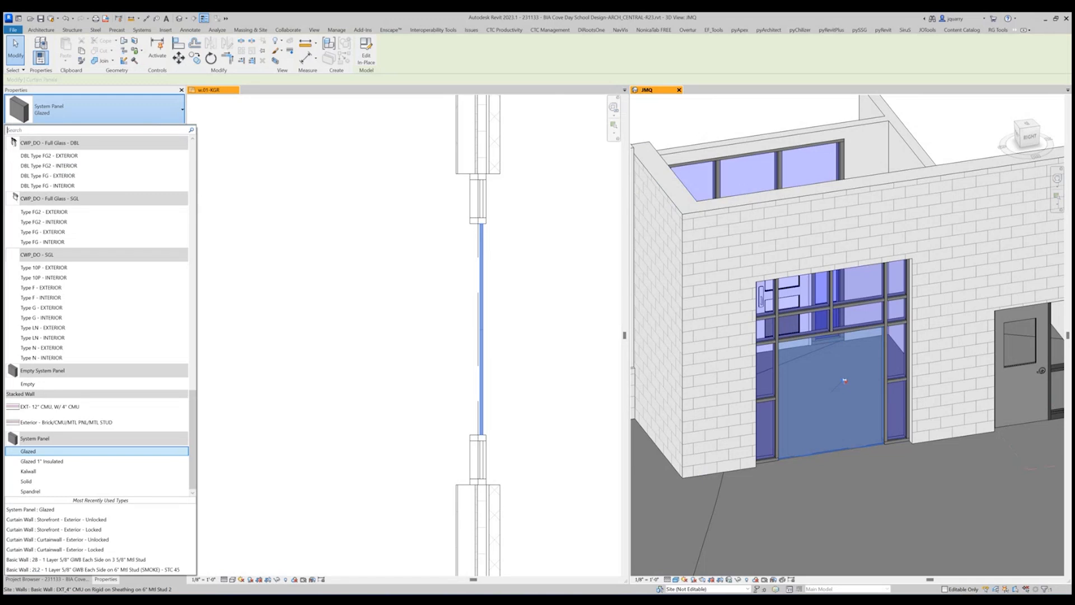
pyautogui.click(1042, 195)
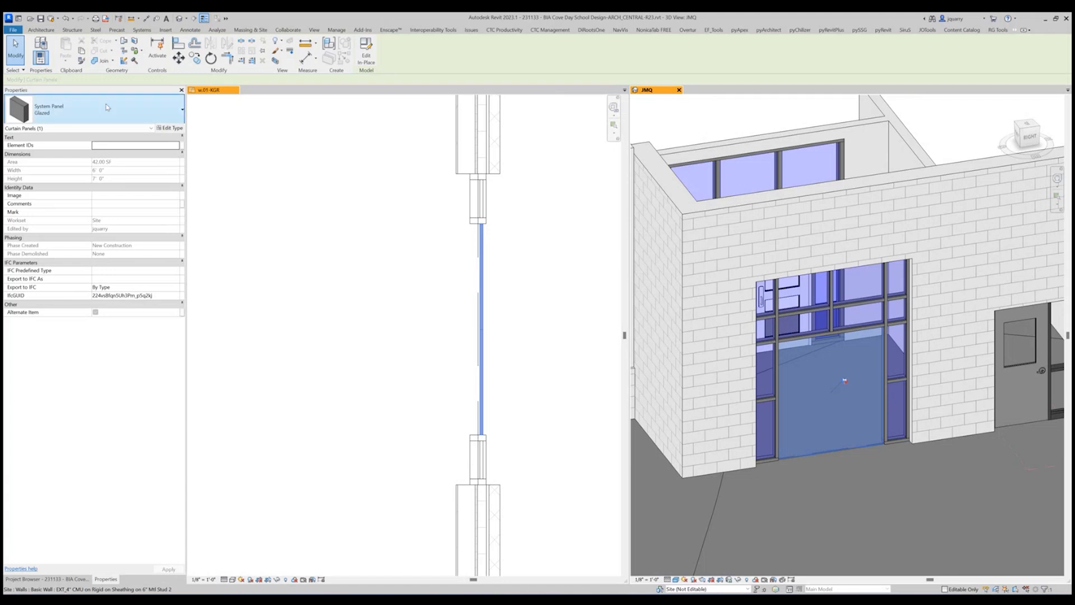
pyautogui.click(128, 120)
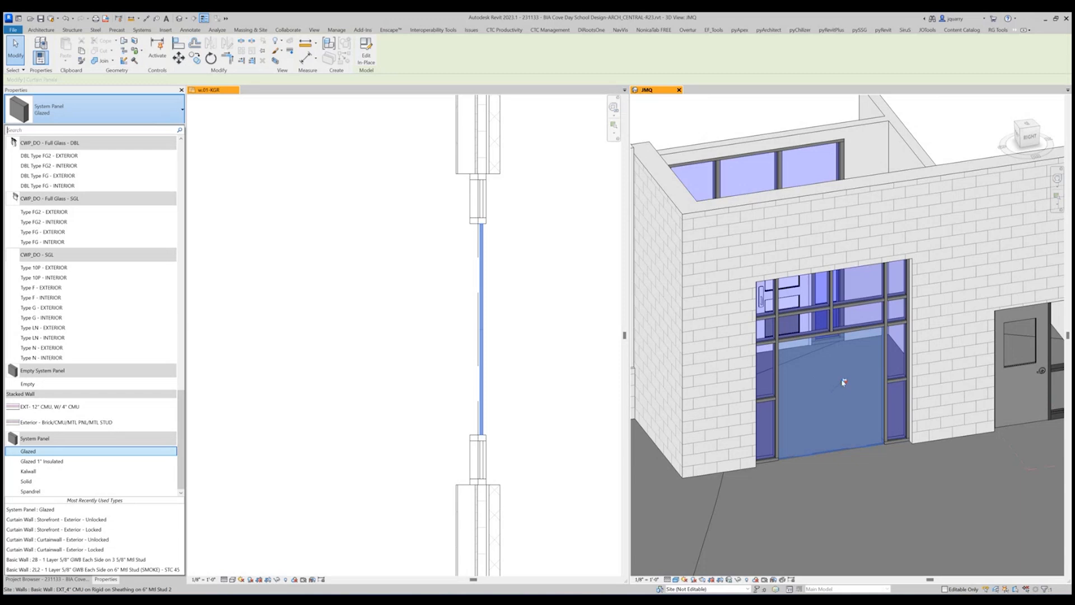
pyautogui.scroll(2, 67, 224)
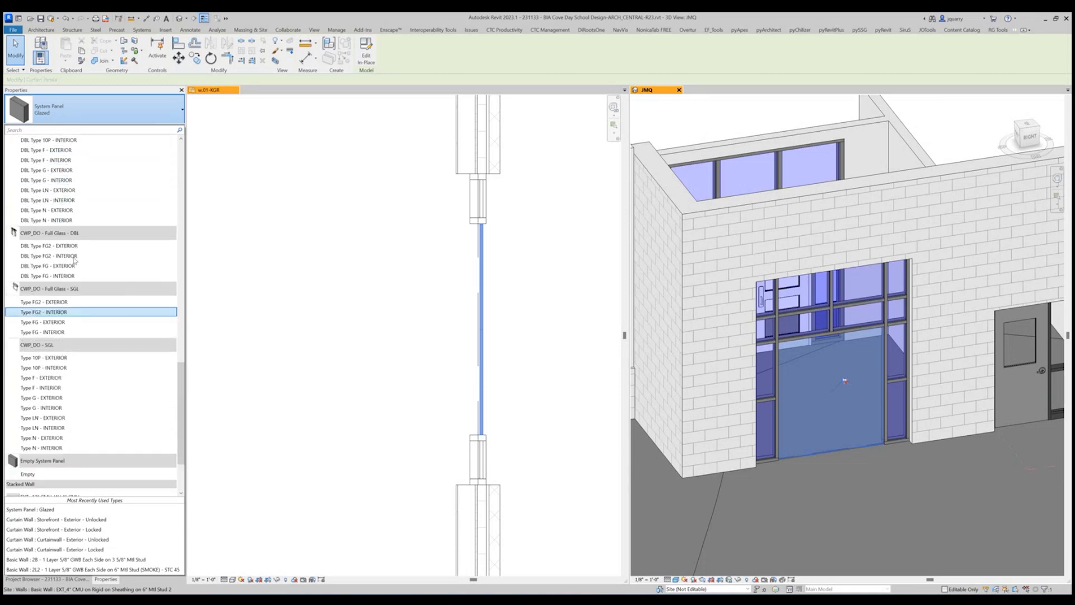
pyautogui.scroll(2, 77, 264)
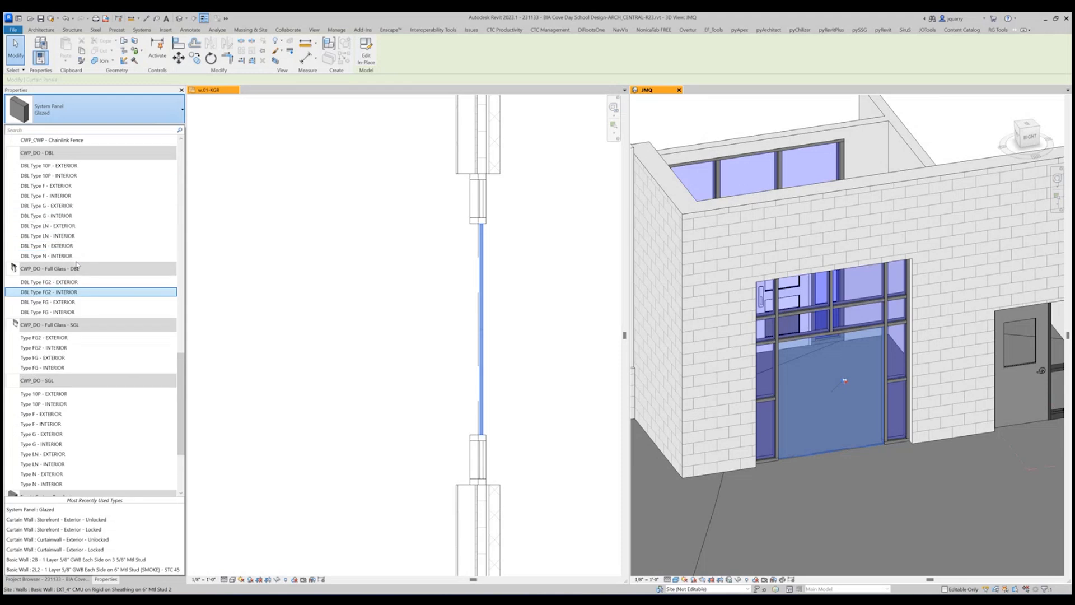
pyautogui.moveTo(76, 272)
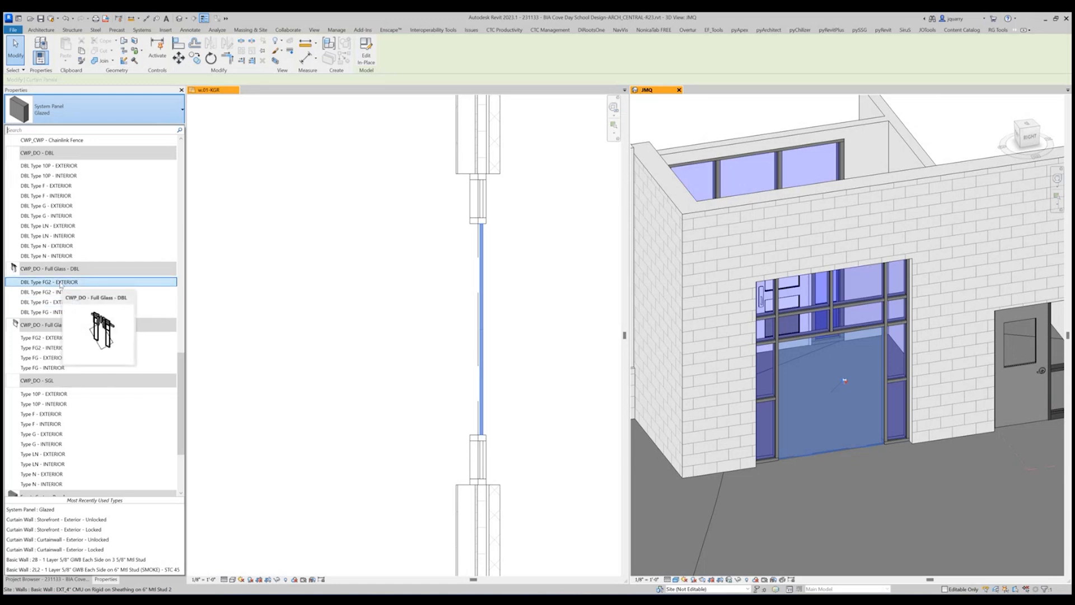
pyautogui.click(61, 282)
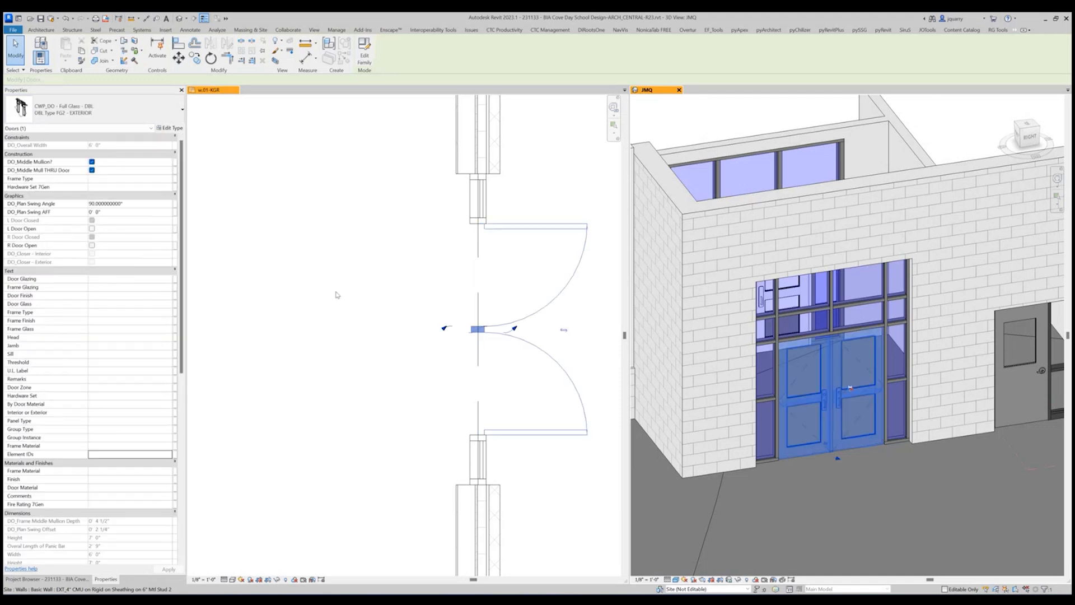
# Try DBL Type FG - EXTERIOR on the storefront's double door, and switch it back to DBL Type FG2 - EXTERIOR.
pyautogui.click(86, 113)
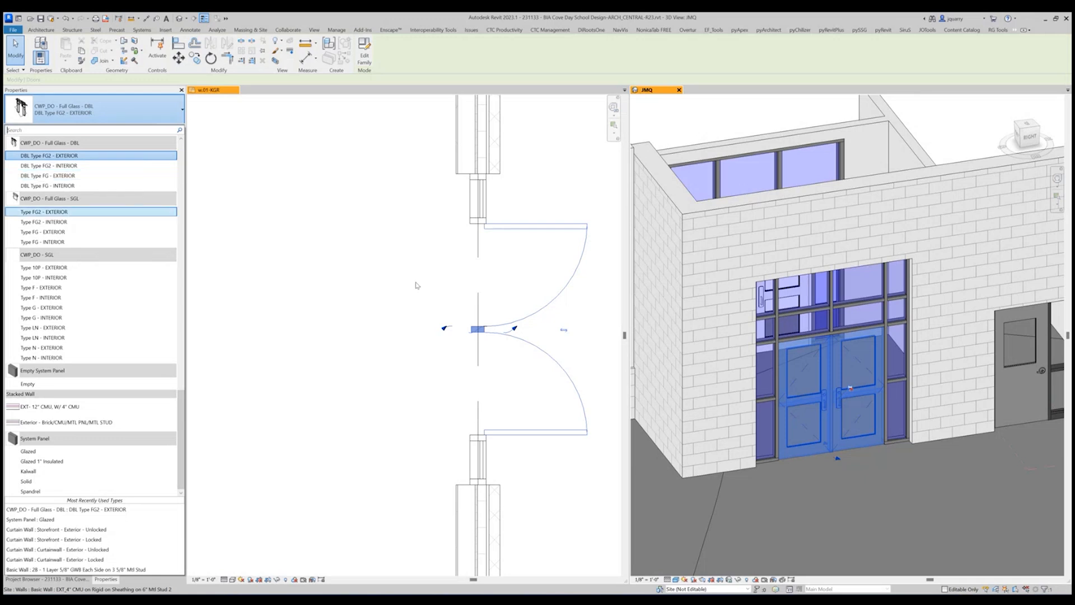
pyautogui.click(61, 177)
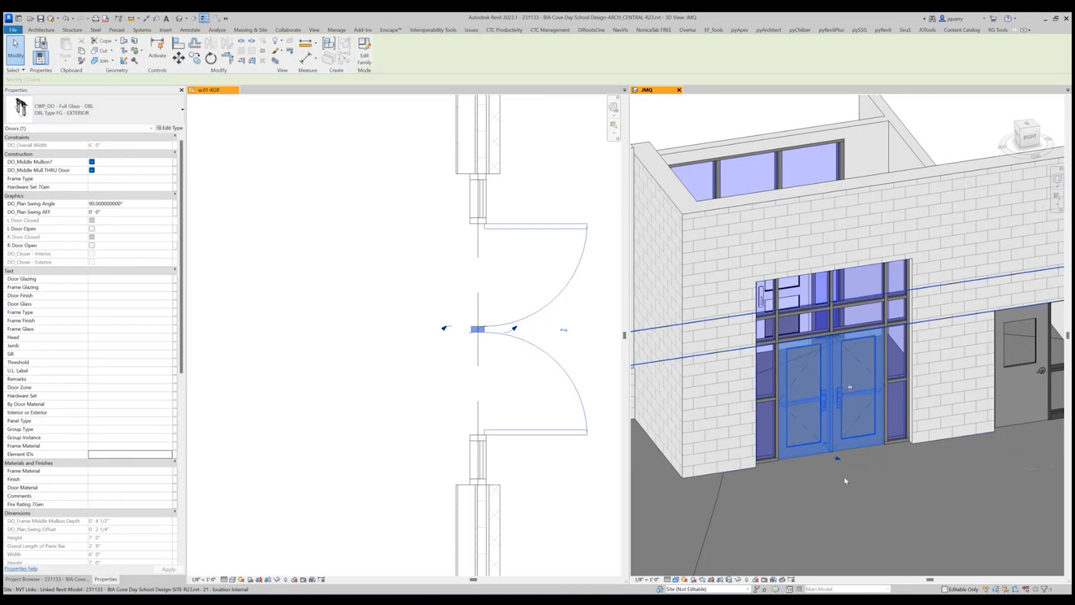
pyautogui.press('Escape')
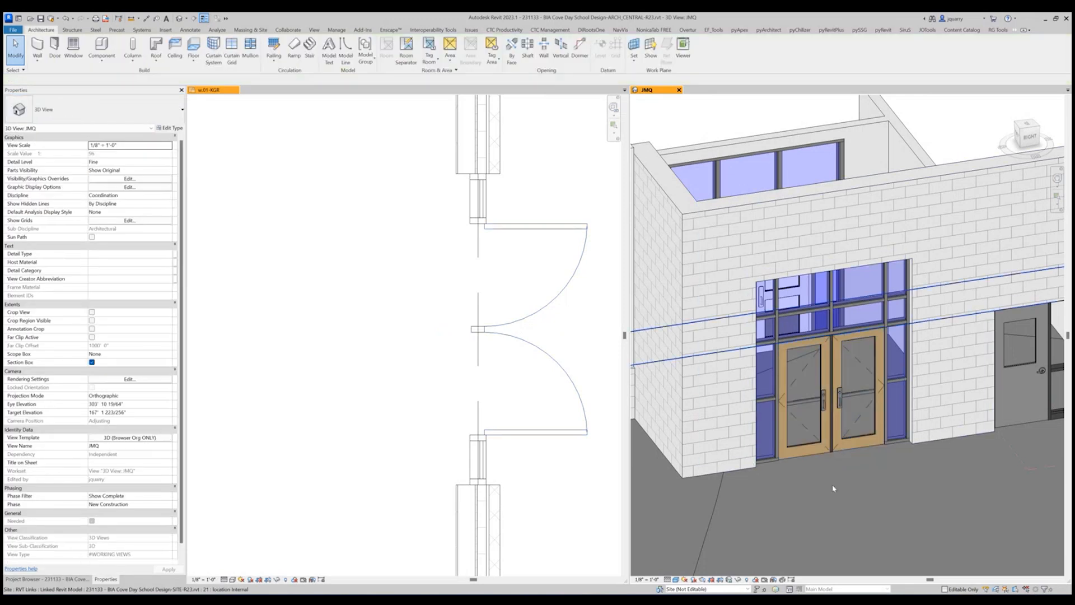
pyautogui.click(810, 364)
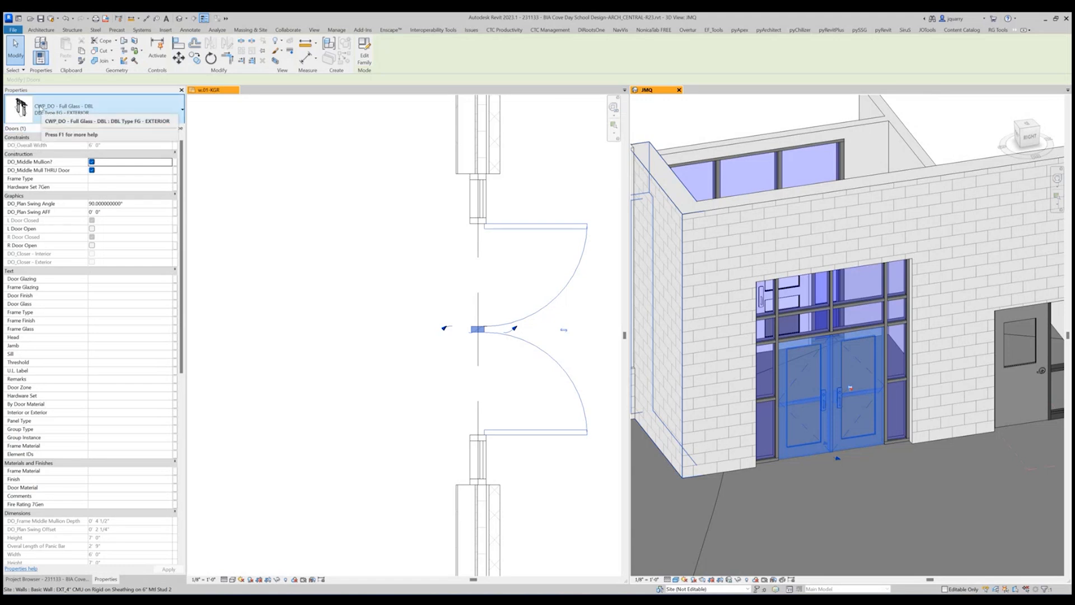
pyautogui.click(40, 110)
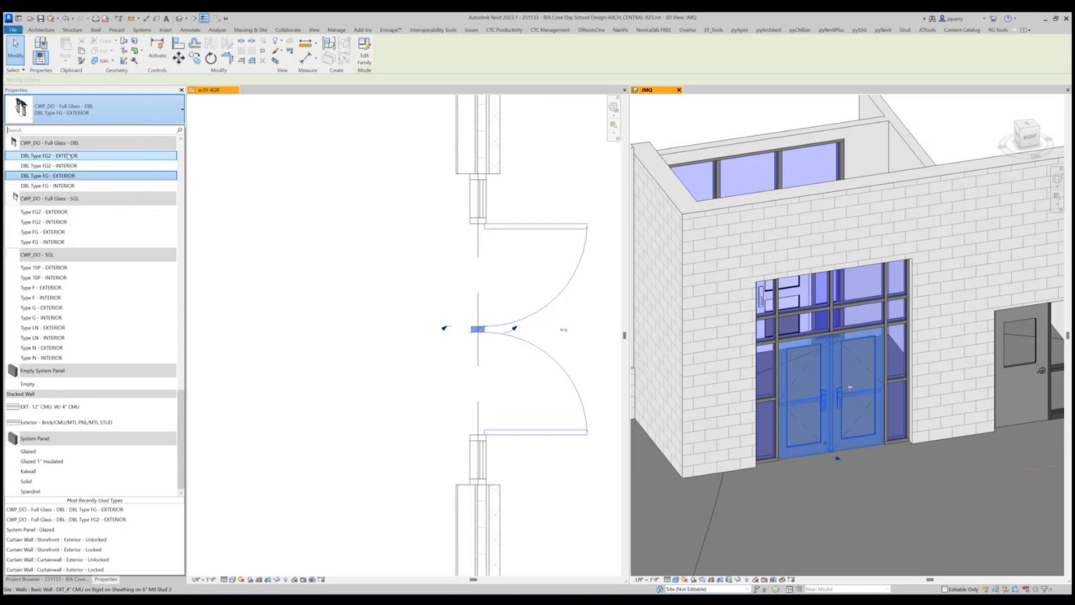
pyautogui.click(68, 156)
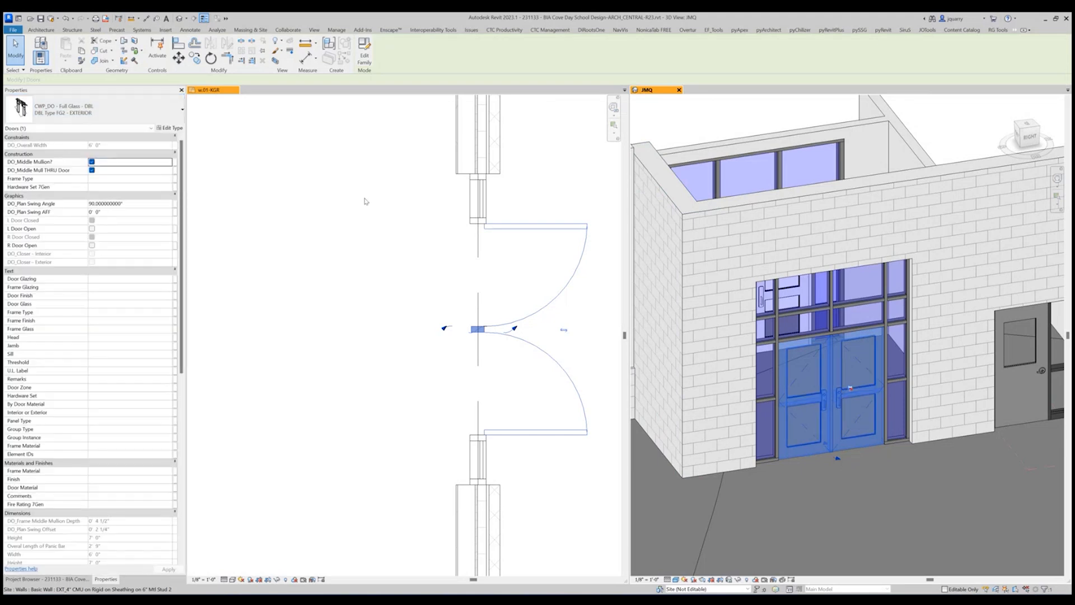
# Examine the storefront's double door in floor plan w.01-KGR and review its instance properties.
pyautogui.scroll(-2, 413, 335)
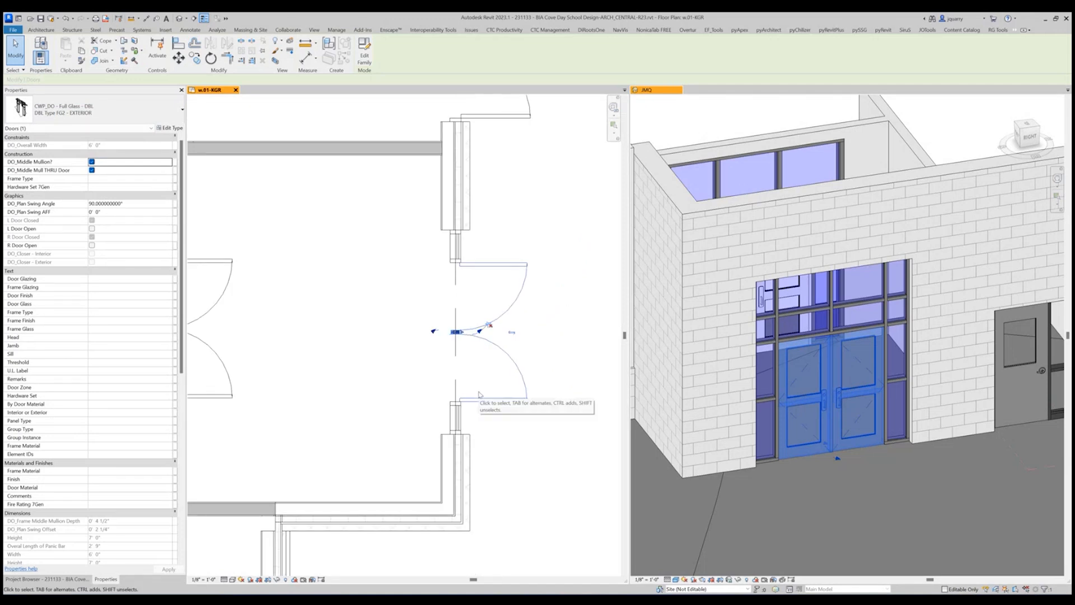
pyautogui.scroll(-2, 537, 368)
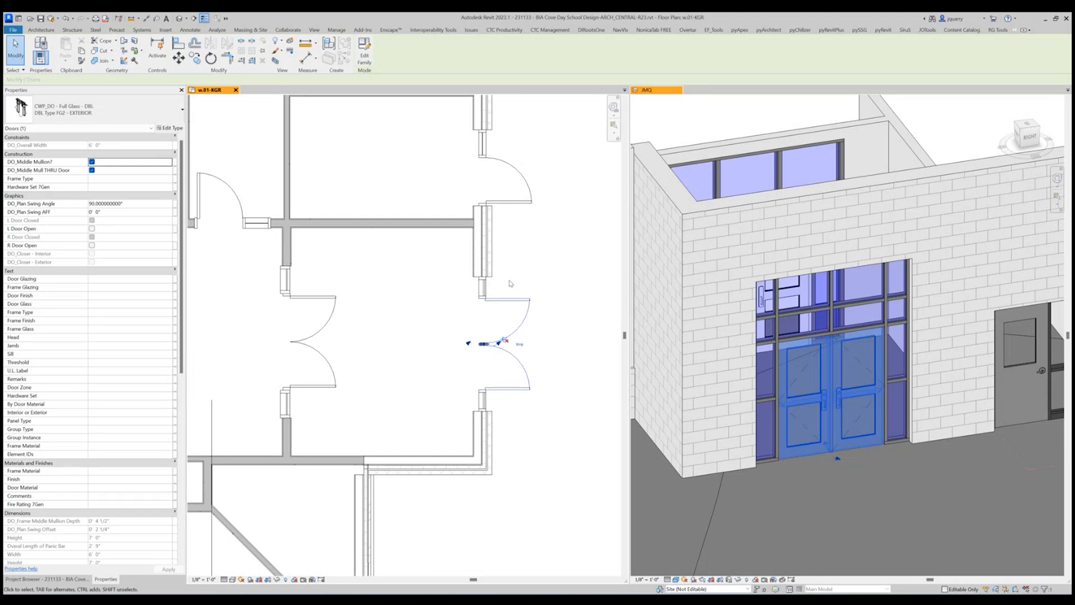
pyautogui.scroll(-3, 90, 425)
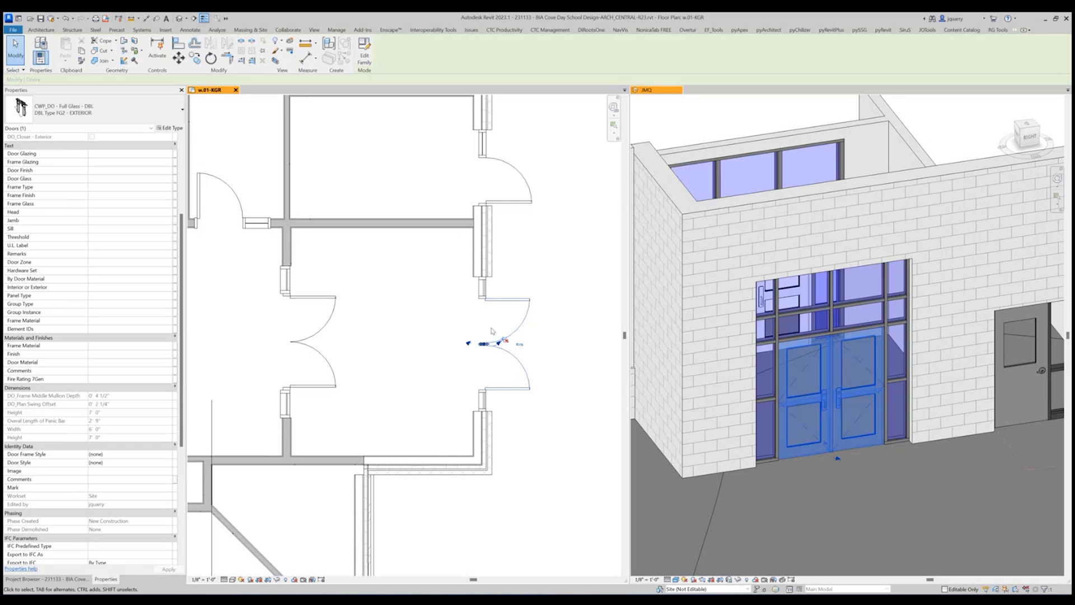
pyautogui.click(555, 309)
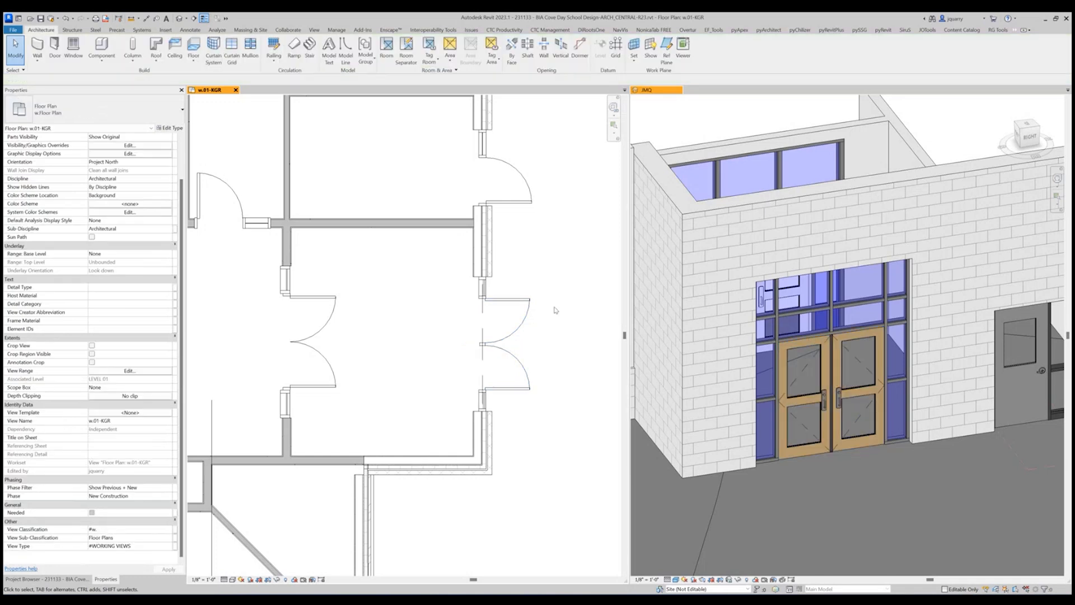
pyautogui.scroll(2, 565, 353)
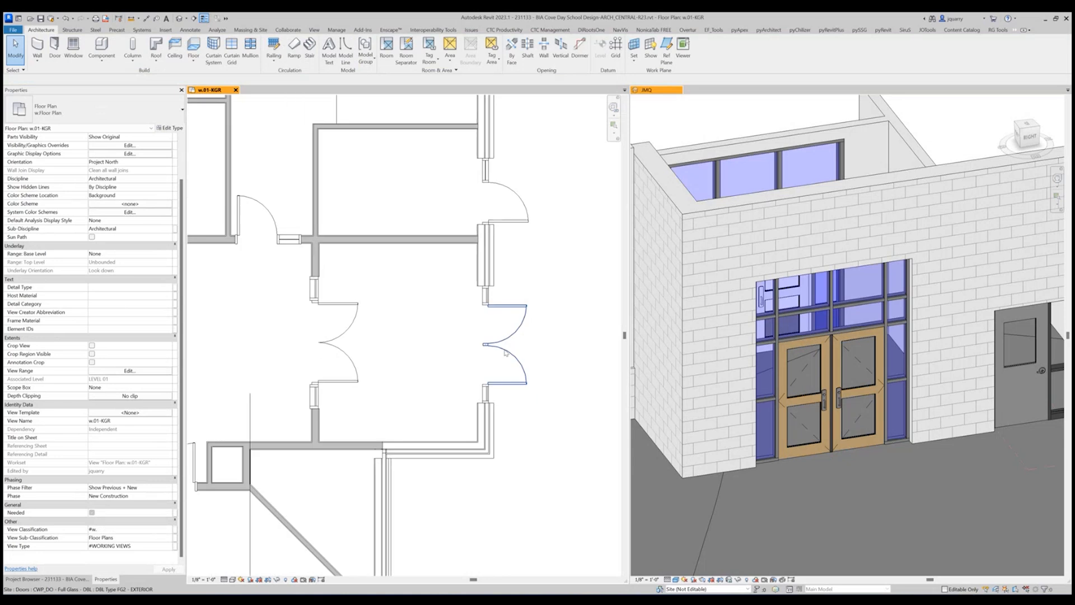
# Select the four horizontal mullion segments spanning the storefront directly above the double door and its sidelights.
pyautogui.scroll(3, 821, 336)
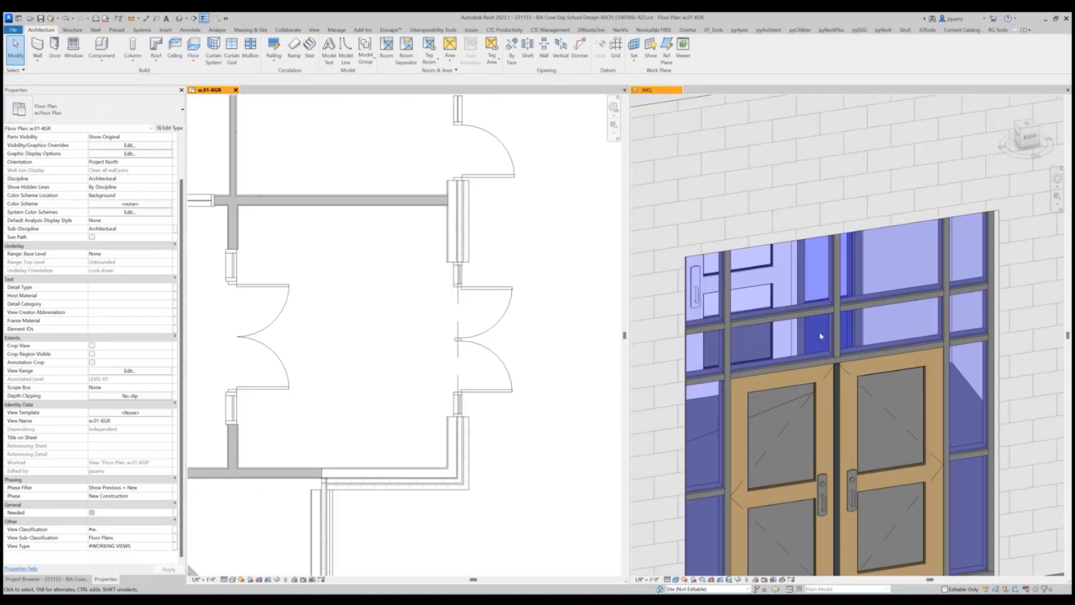
pyautogui.scroll(-4, 794, 365)
pyautogui.scroll(2, 836, 442)
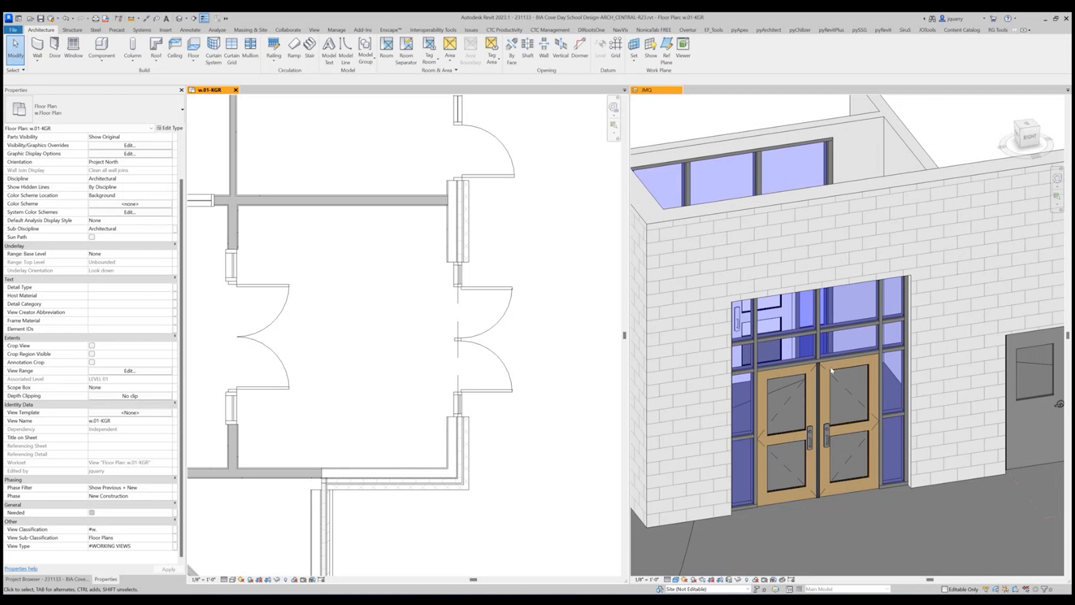
pyautogui.keyDown('shift'); pyautogui.moveTo(777, 376); pyautogui.dragTo(763, 379, button='middle'); pyautogui.keyUp('shift')
pyautogui.click(743, 352)
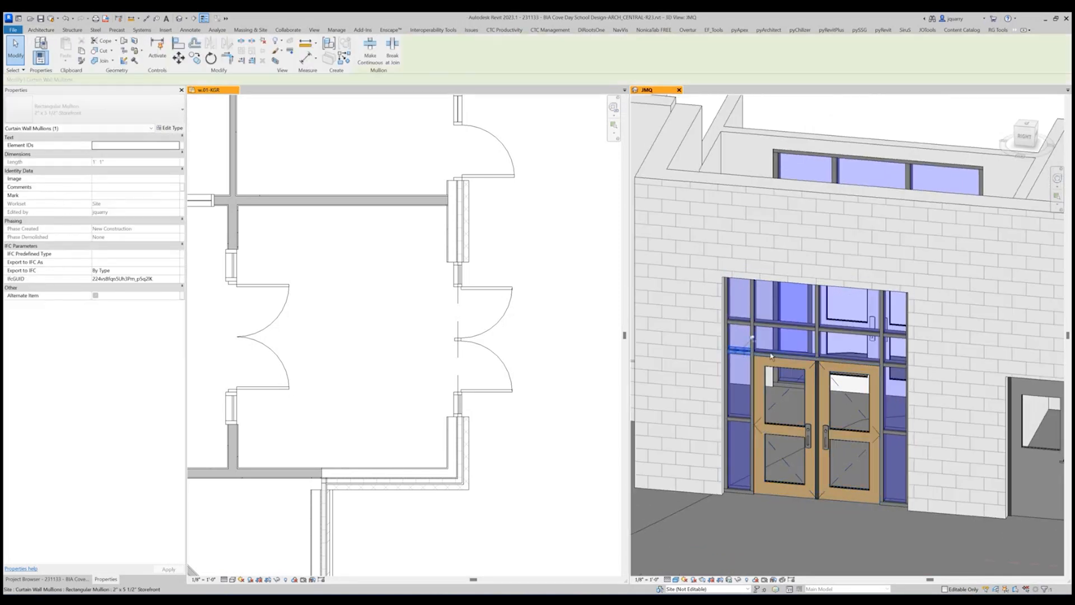
pyautogui.keyDown('ctrl'); pyautogui.click(779, 358); pyautogui.keyUp('ctrl')
pyautogui.keyDown('ctrl'); pyautogui.click(849, 360); pyautogui.keyUp('ctrl')
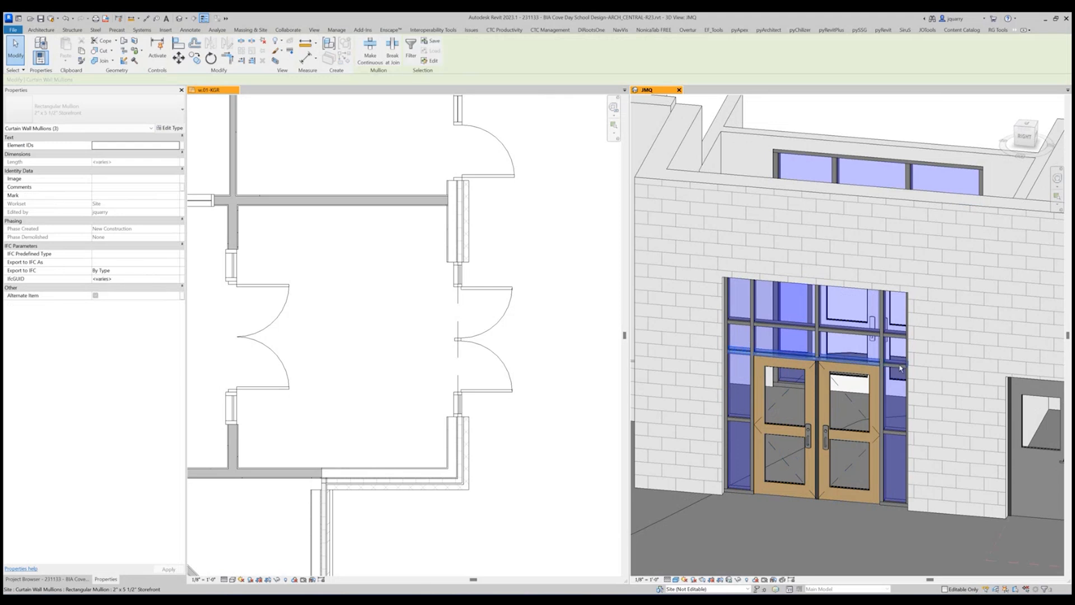
pyautogui.keyDown('ctrl'); pyautogui.click(902, 367); pyautogui.keyUp('ctrl')
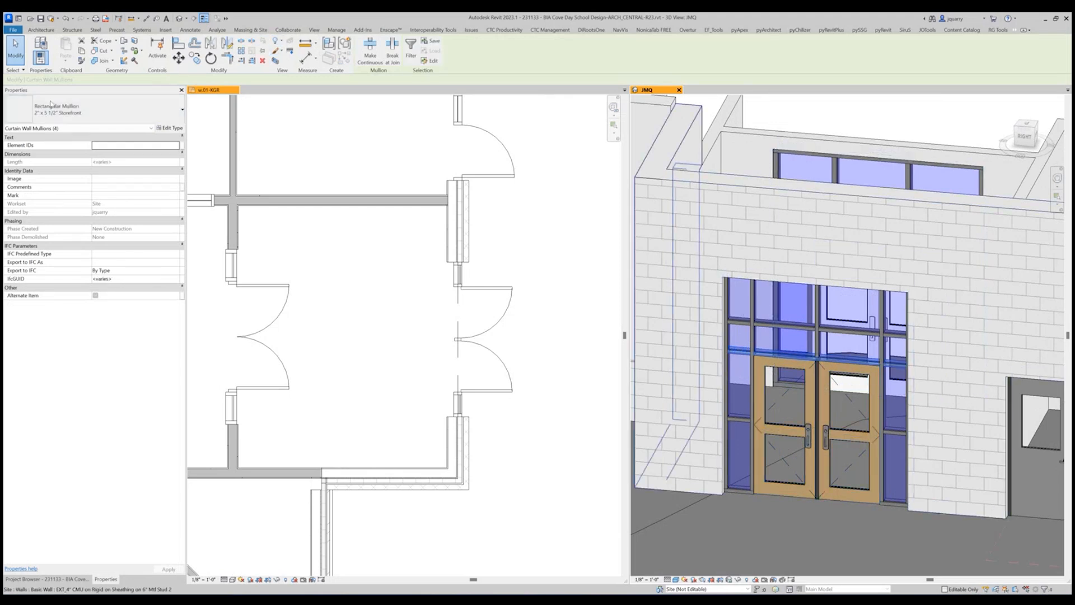
# Duplicate the selected mullions' 2" x 5 1/2" Storefront type under the name 4" x 5 1/2" Storefront.
pyautogui.click(81, 110)
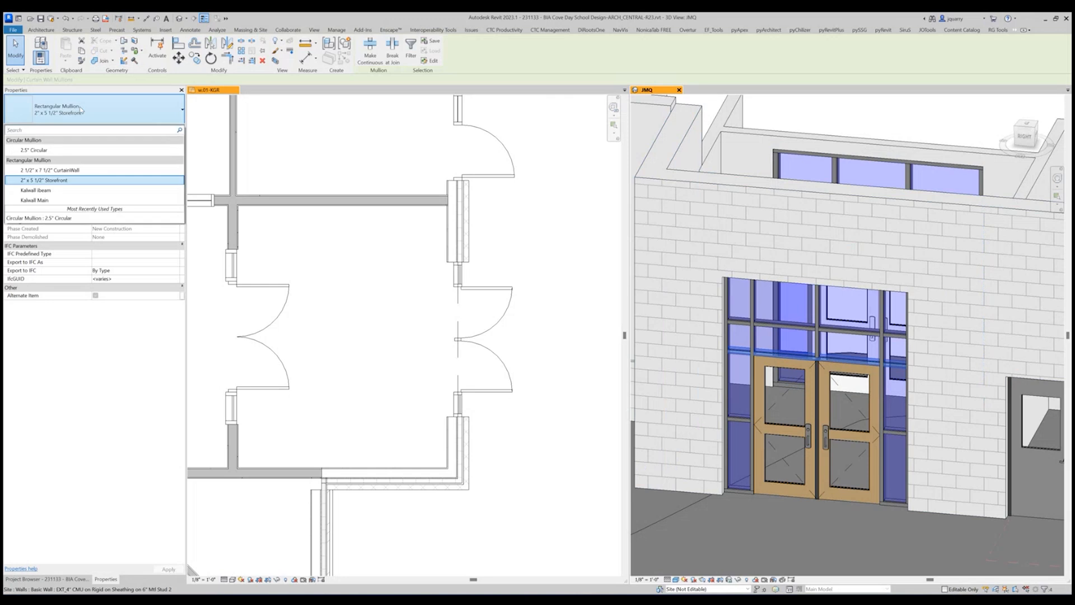
pyautogui.click(81, 109)
pyautogui.click(170, 128)
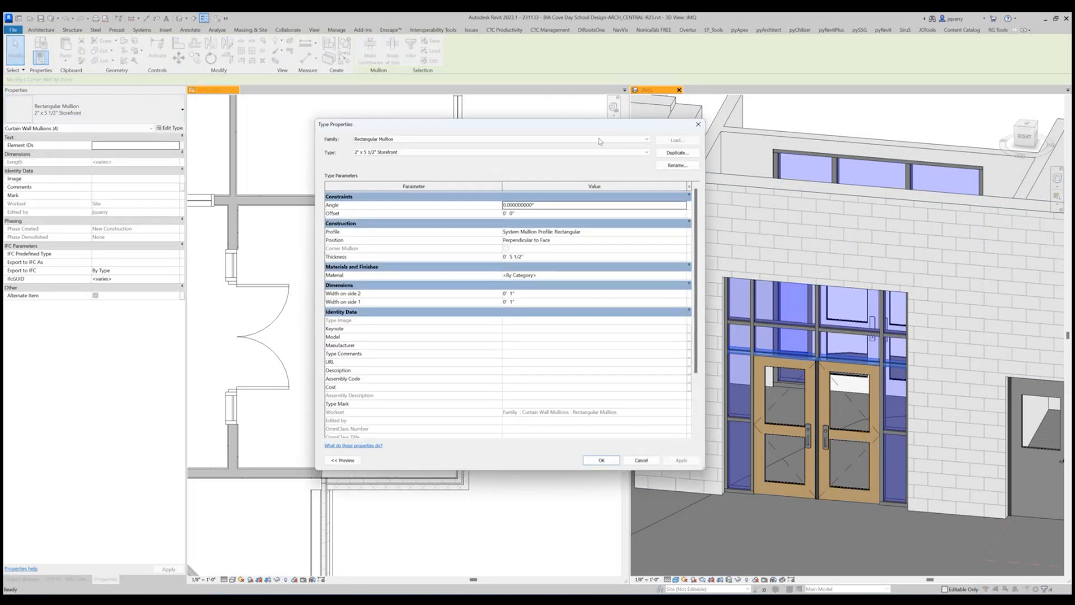
pyautogui.click(676, 153)
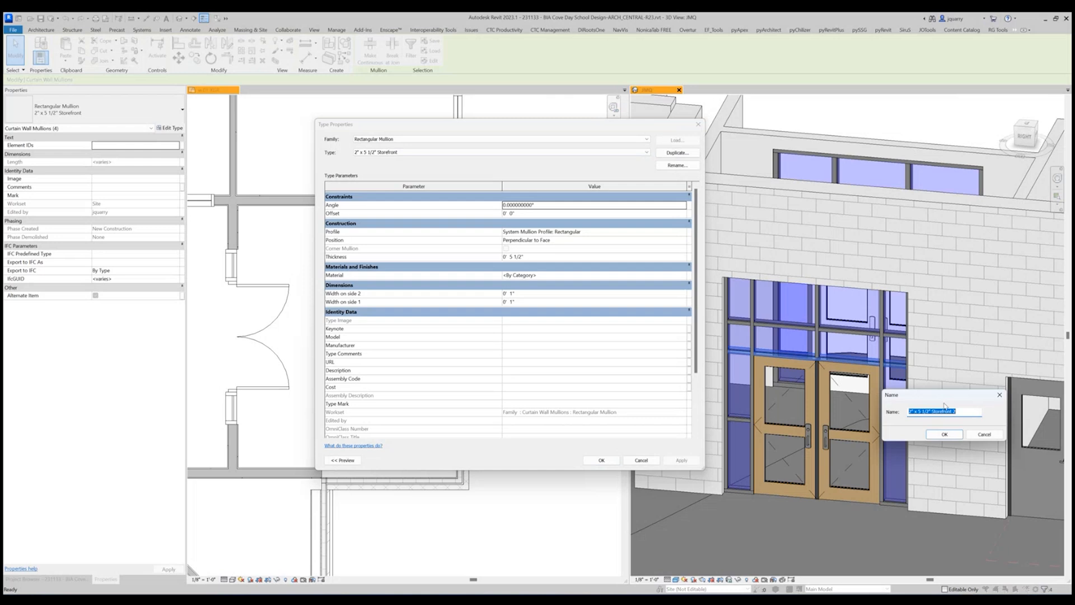
pyautogui.moveTo(944, 406); pyautogui.dragTo(571, 351)
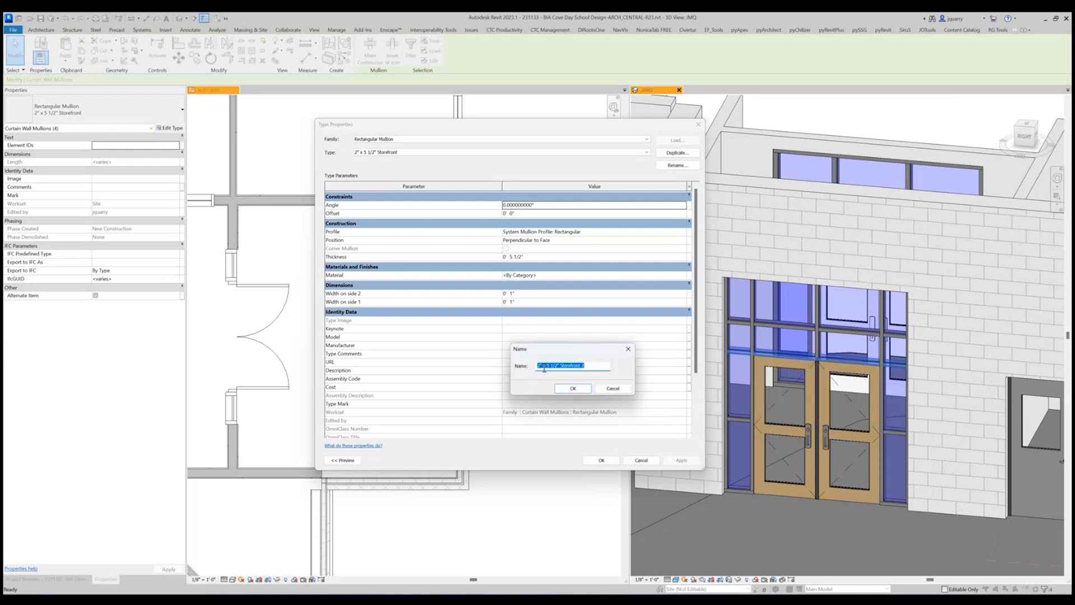
pyautogui.write('4"')
pyautogui.write('x 51/2"')
pyautogui.click(551, 365)
pyautogui.write('Stor')
pyautogui.click(580, 388)
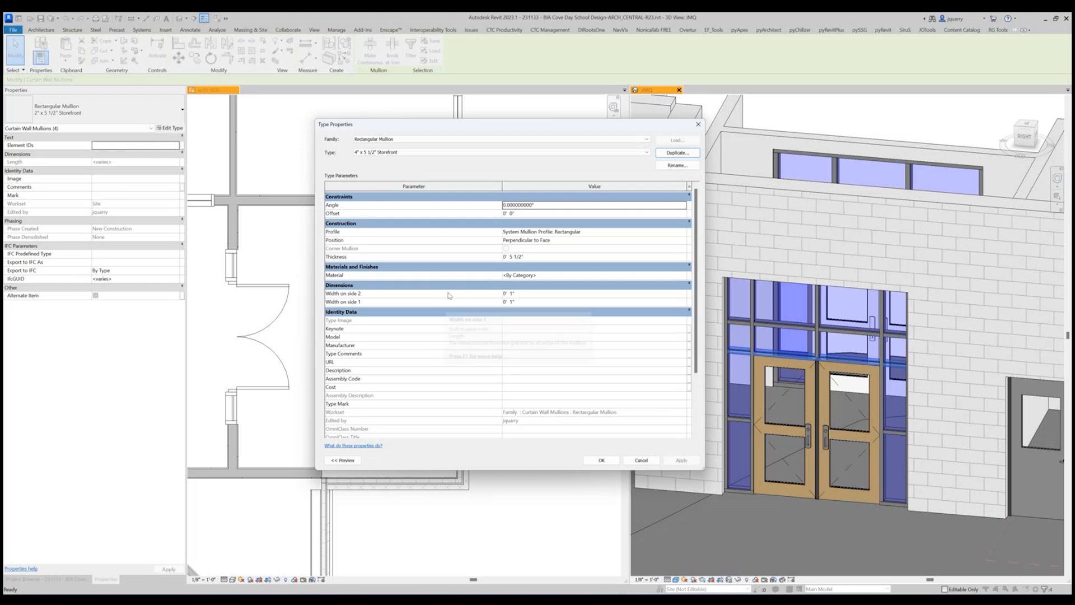
# Set the new mullion type's width to 2" on both side 1 and side 2.
pyautogui.click(522, 294)
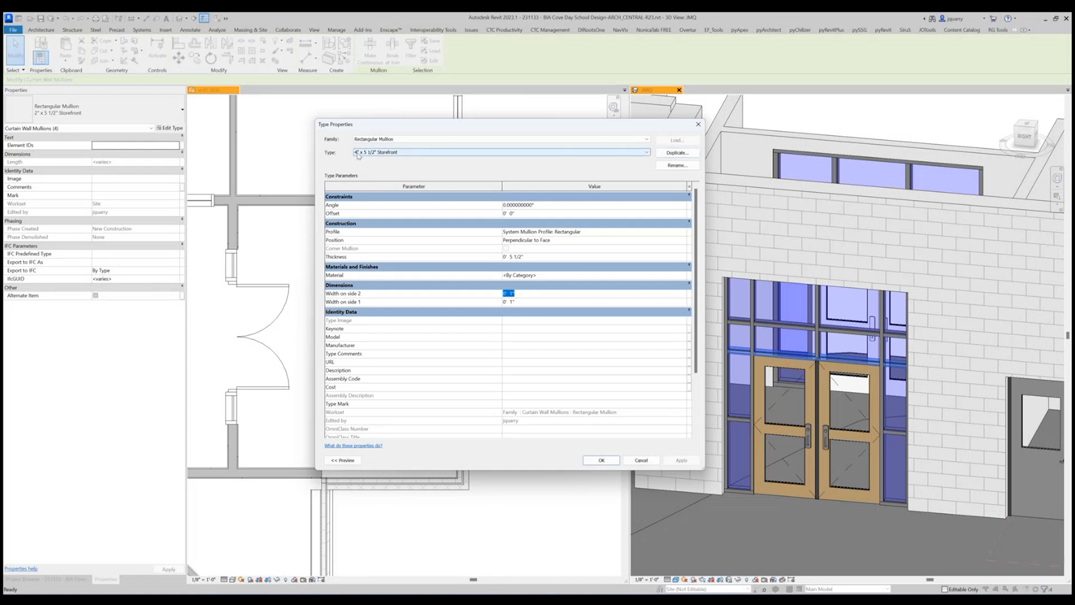
pyautogui.write('2"')
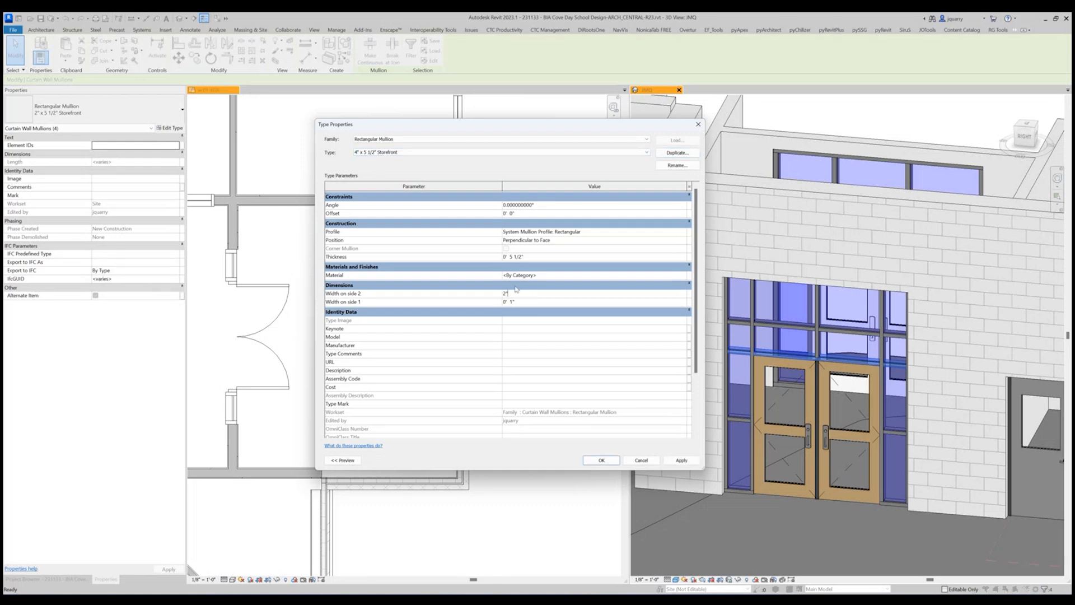
pyautogui.click(552, 302)
pyautogui.write('2"')
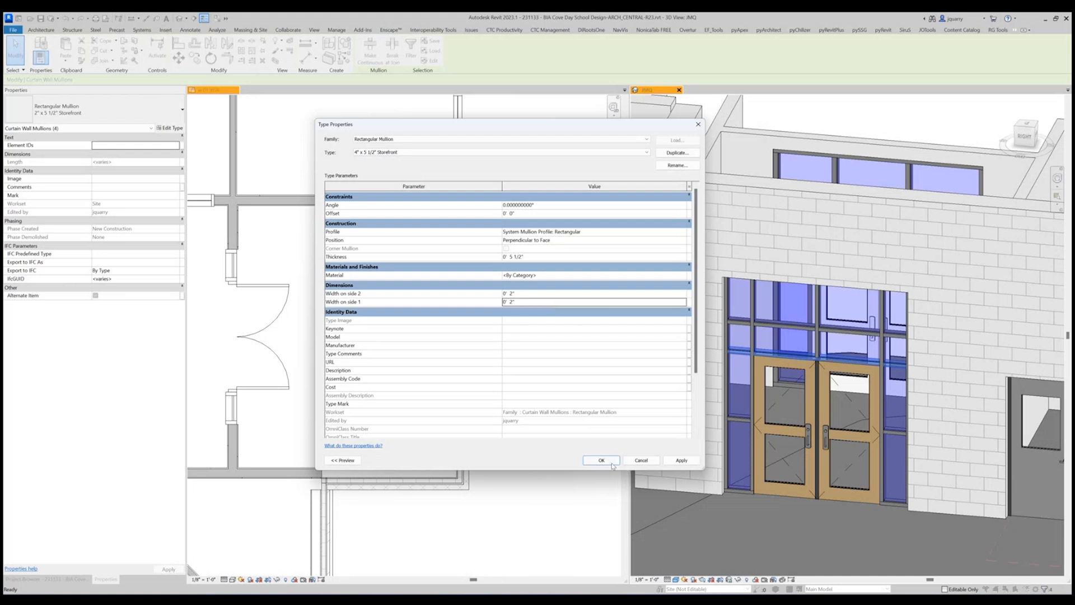
# Assign the ENSCAPE - Aluminum material to the 4" x 5 1/2" Storefront mullion type and apply the type to the selected mullions.
pyautogui.click(683, 275)
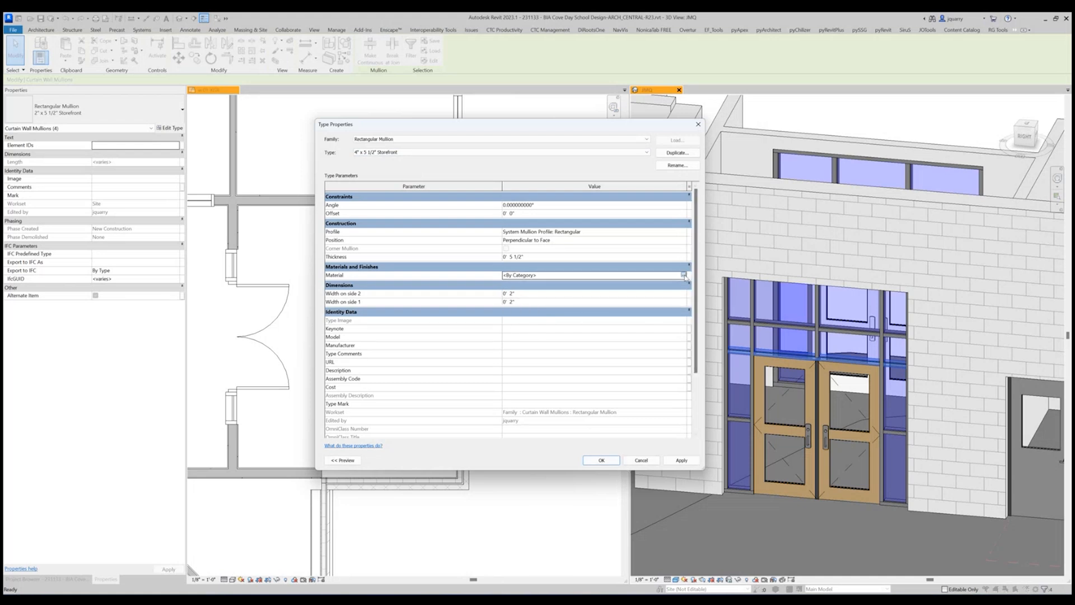
pyautogui.click(684, 275)
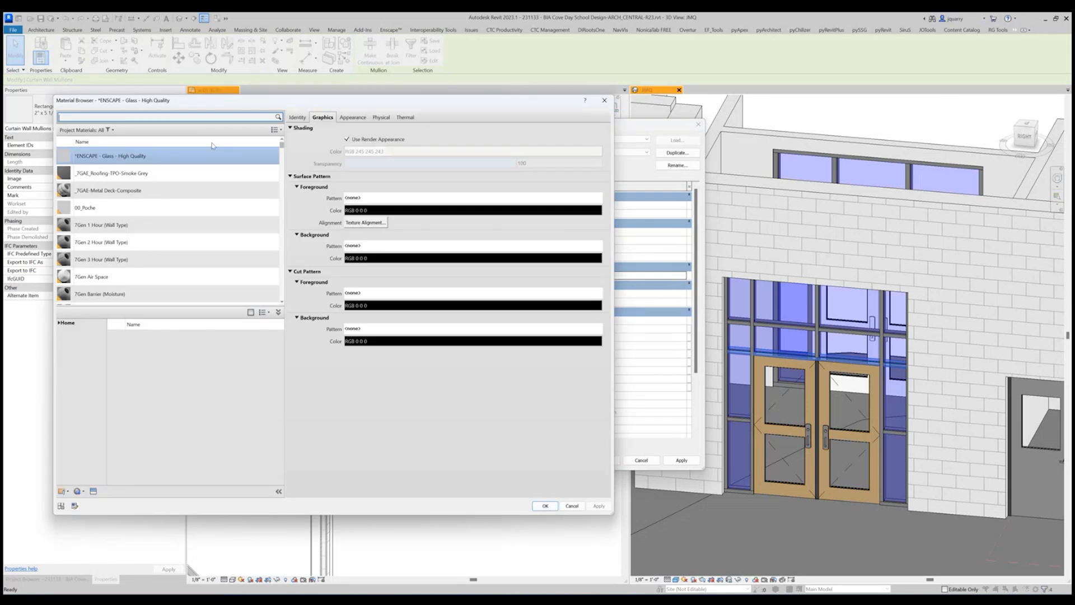
pyautogui.click(162, 117)
pyautogui.write('alum')
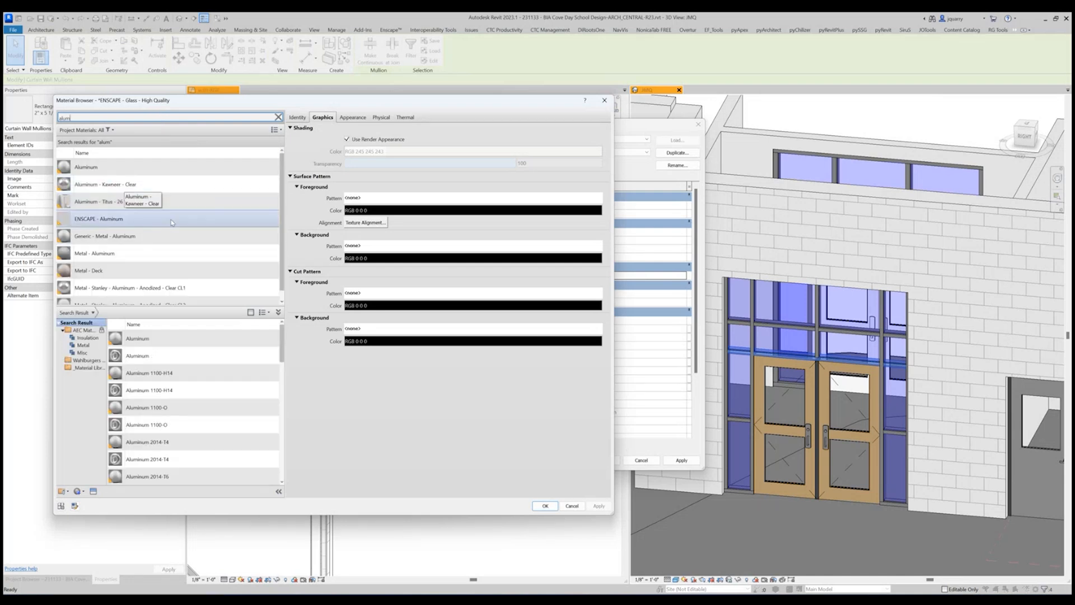
pyautogui.click(123, 220)
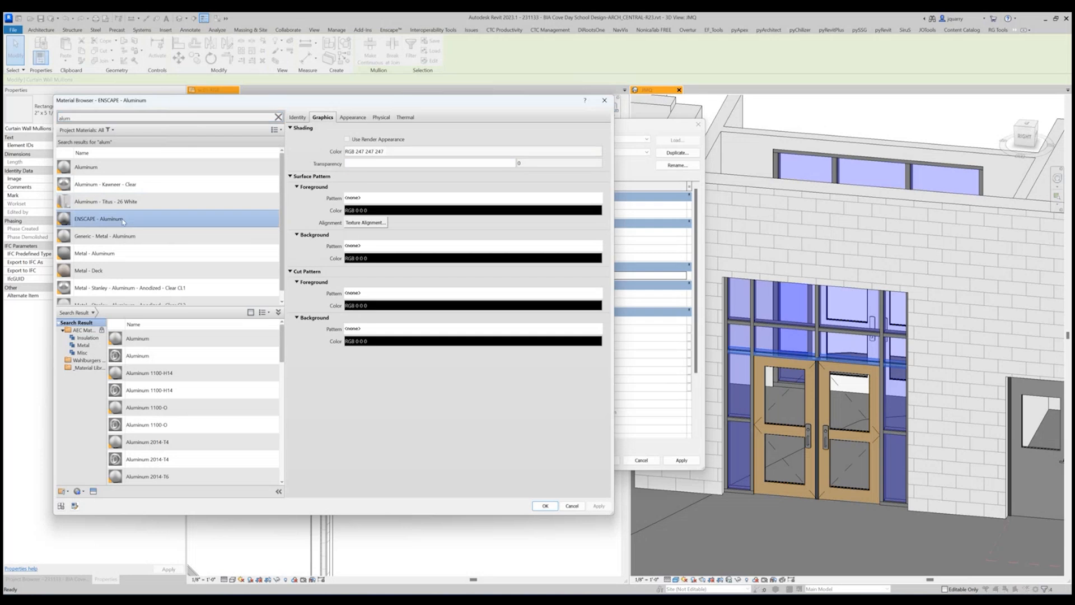
pyautogui.click(542, 506)
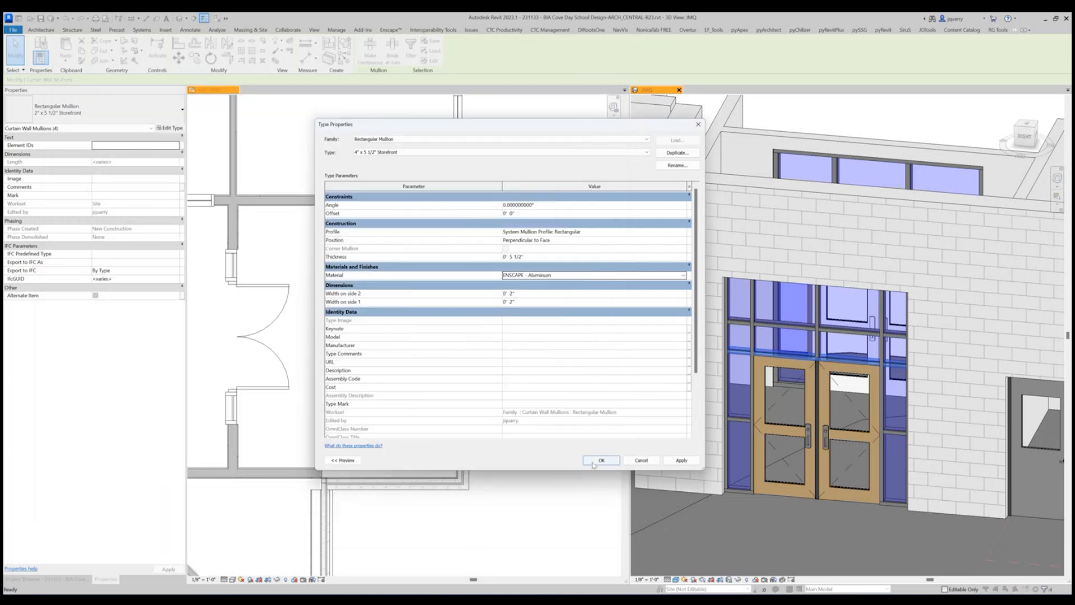
pyautogui.click(595, 460)
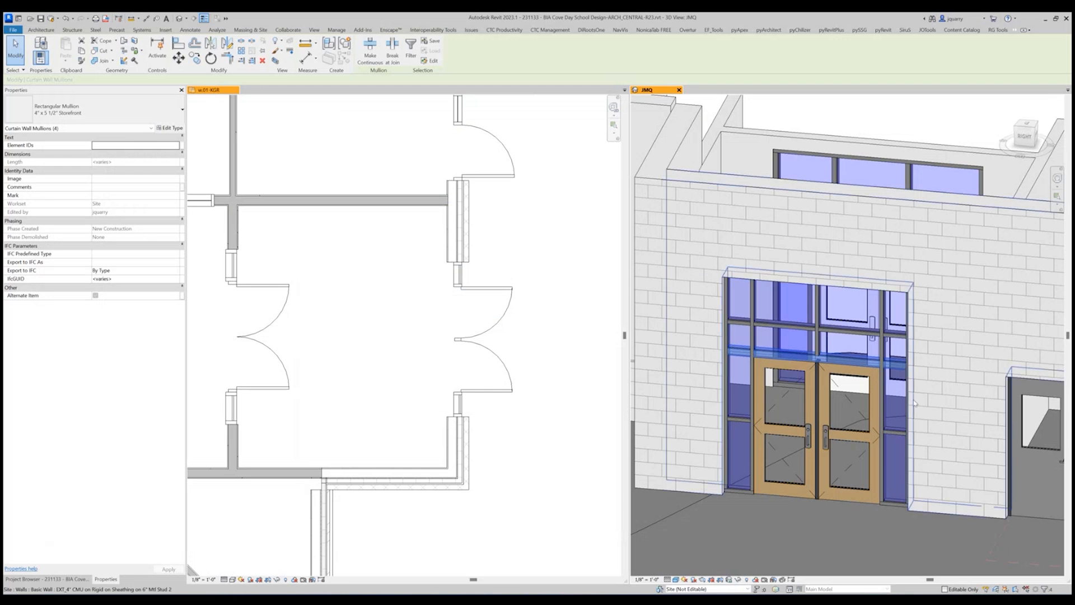
# Examine the thicker mullion over the storefront's double door and check the door's height in its instance properties.
pyautogui.scroll(3, 755, 355)
pyautogui.scroll(2, 756, 354)
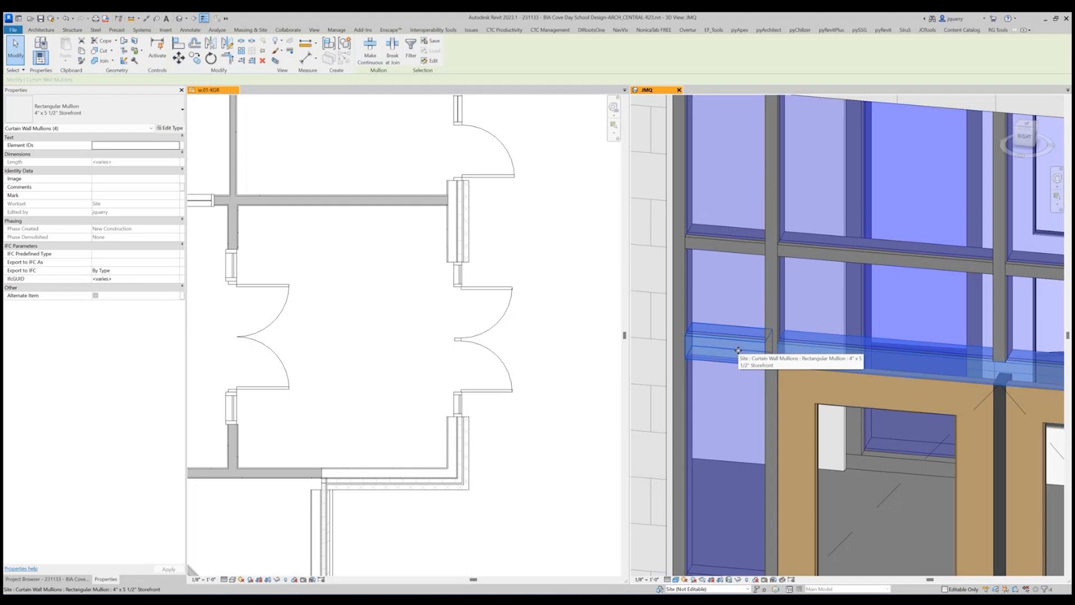
pyautogui.click(826, 417)
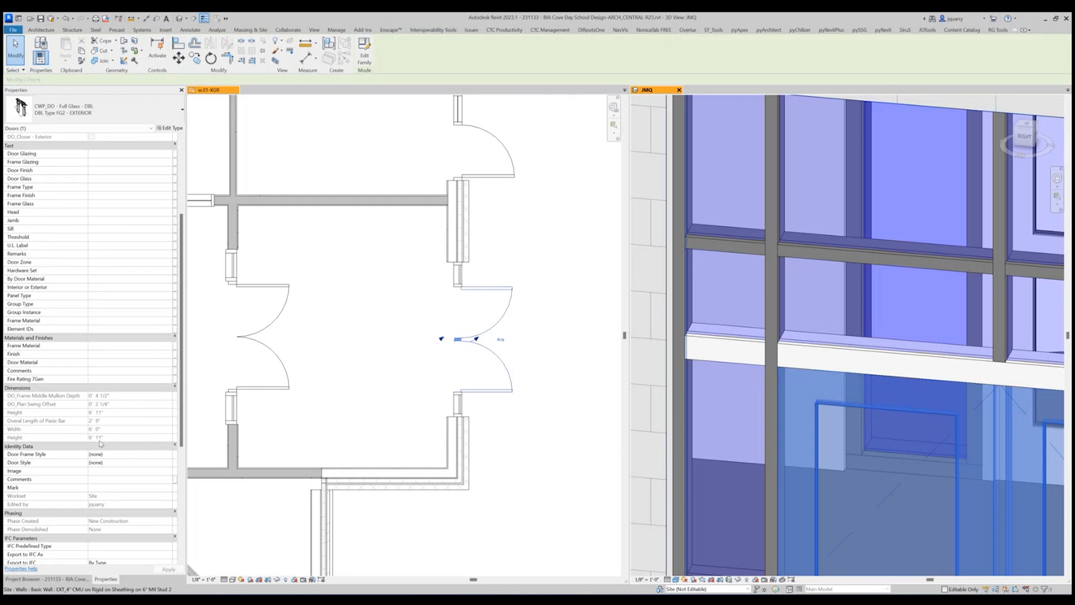
pyautogui.press('Escape')
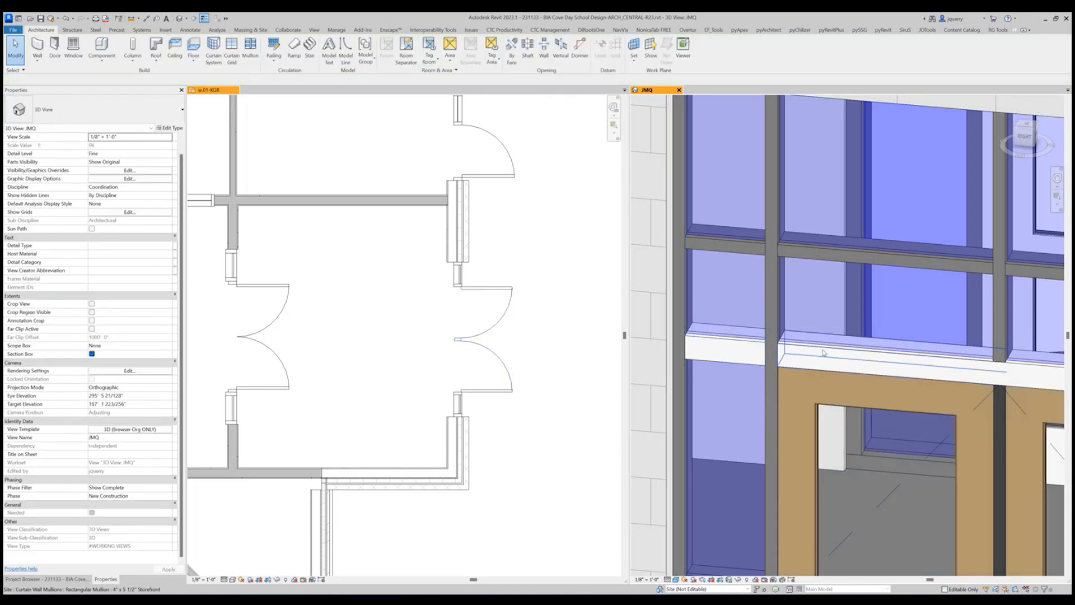
pyautogui.scroll(-5, 786, 394)
pyautogui.keyDown('shift'); pyautogui.moveTo(788, 396); pyautogui.dragTo(867, 419, button='middle'); pyautogui.keyUp('shift')
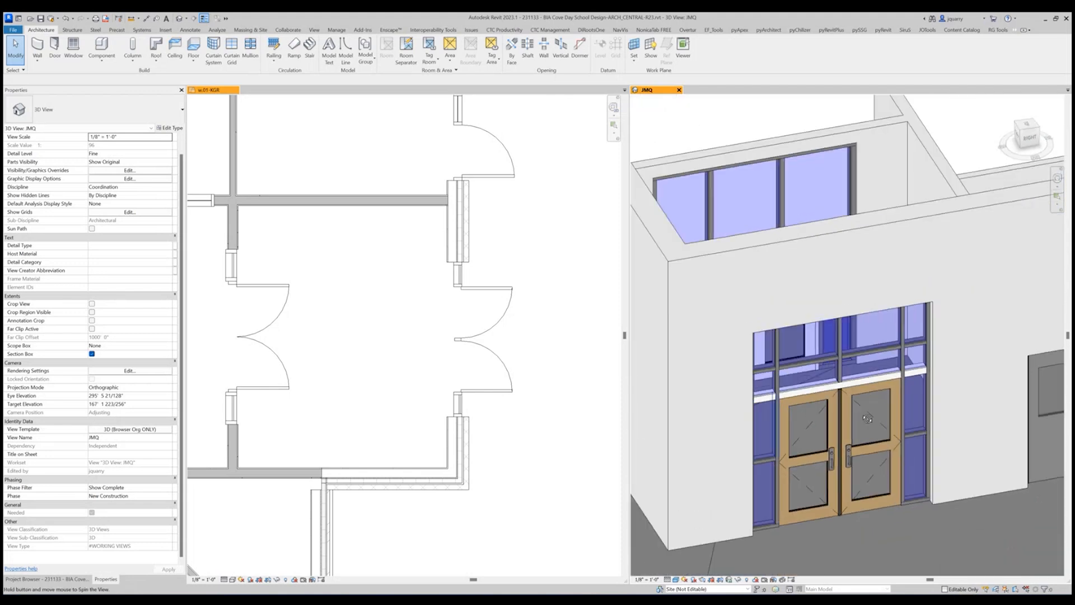
pyautogui.scroll(5, 871, 381)
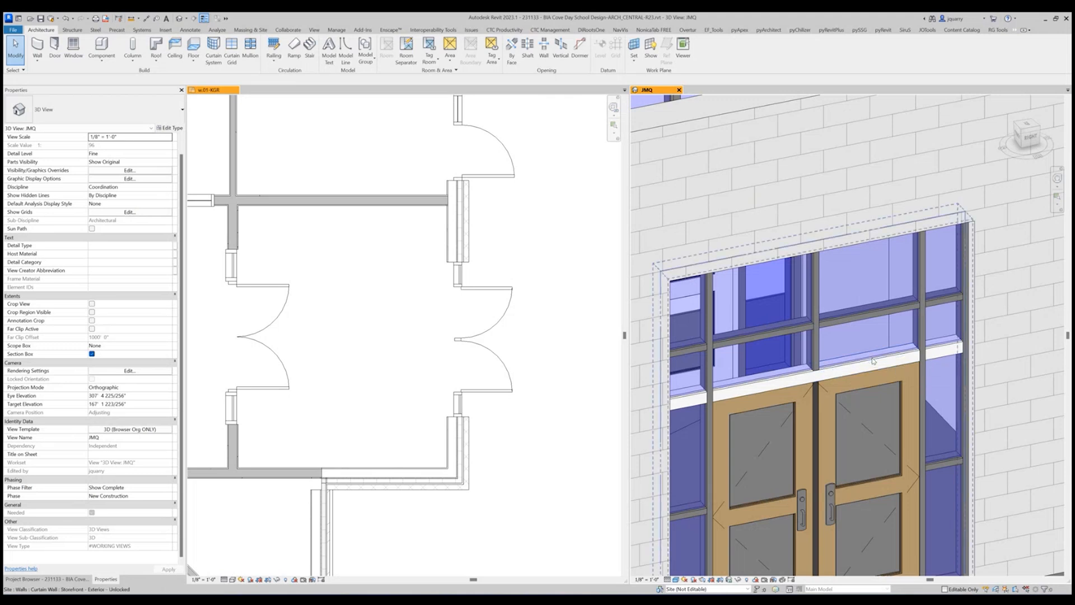
# Set the horizontal curtain grid line above the double door to 7'-2" from the storefront's base.
pyautogui.click(872, 361)
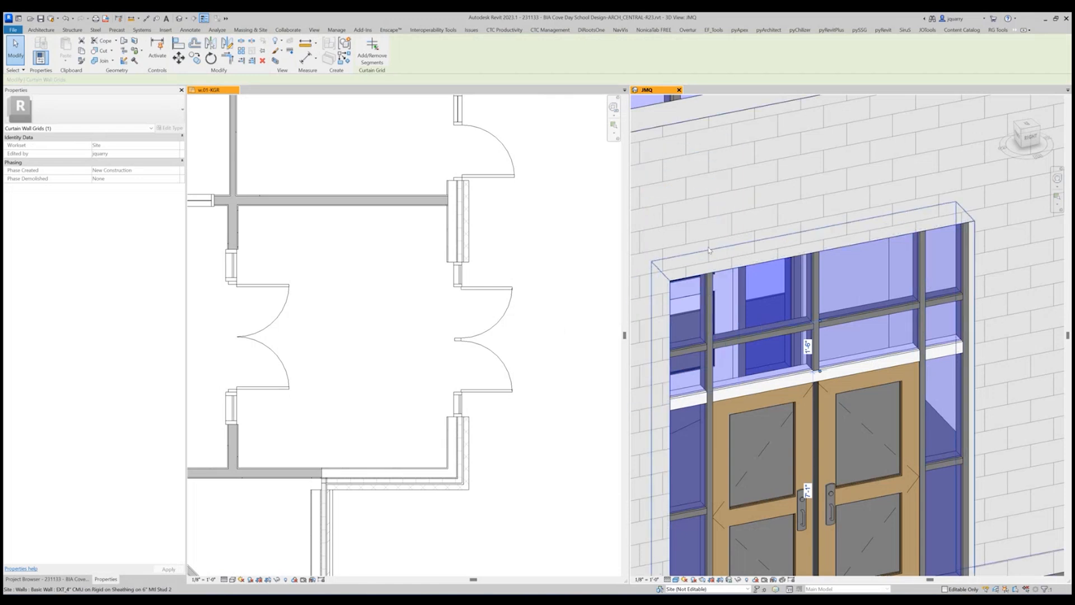
pyautogui.click(468, 305)
pyautogui.scroll(4, 468, 305)
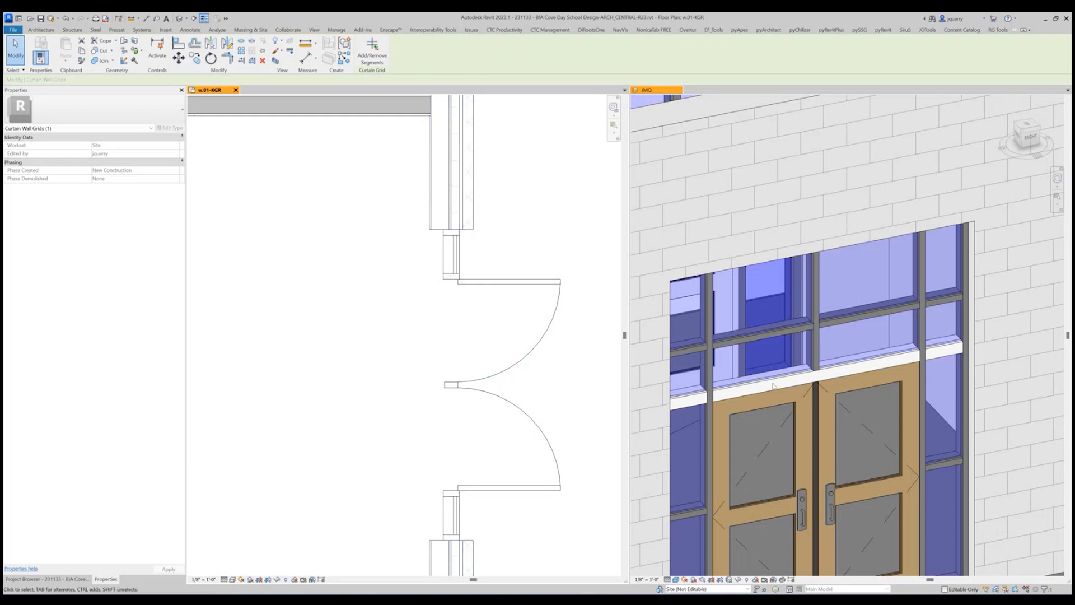
pyautogui.scroll(-3, 754, 339)
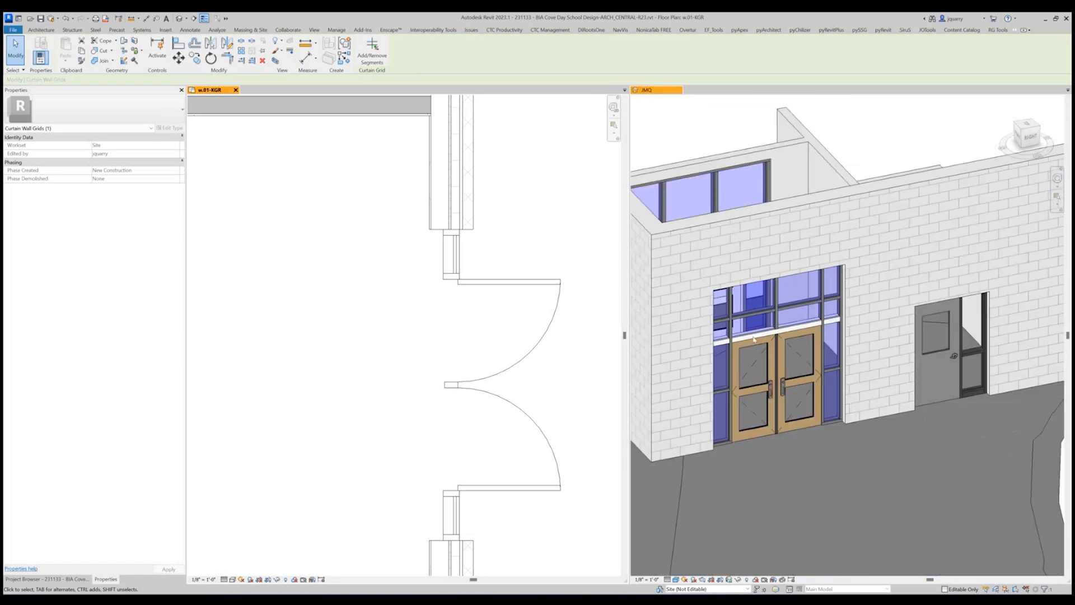
pyautogui.click(745, 335)
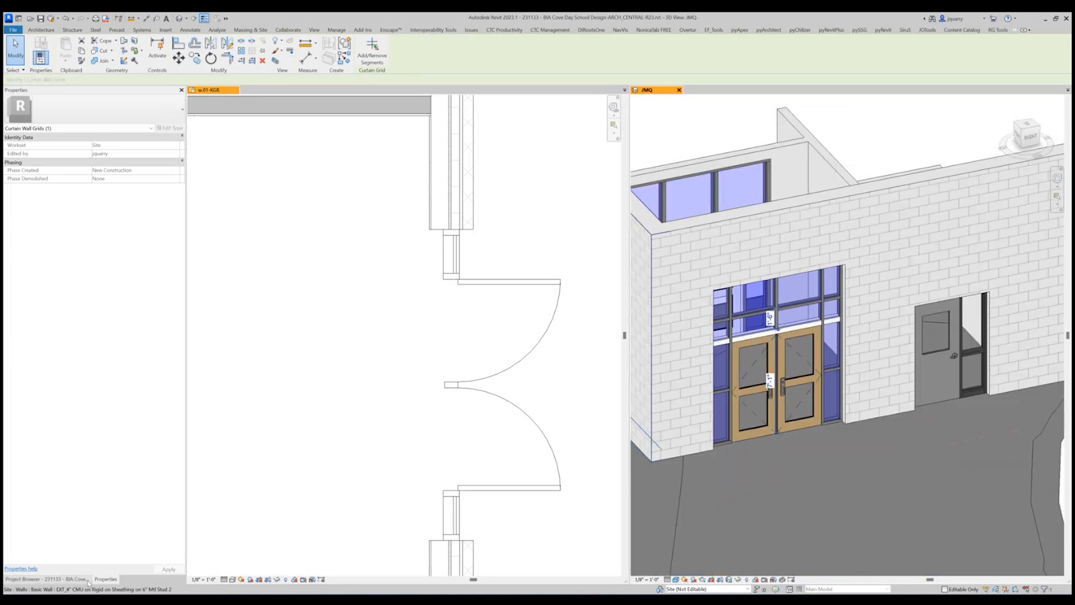
pyautogui.click(45, 579)
pyautogui.click(106, 579)
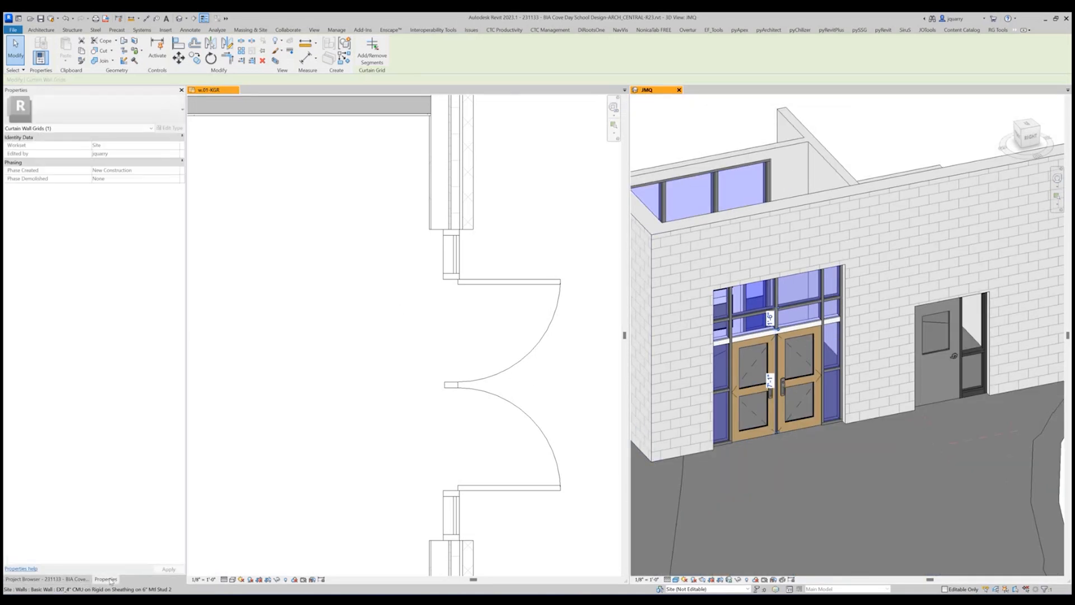
pyautogui.scroll(3, 739, 338)
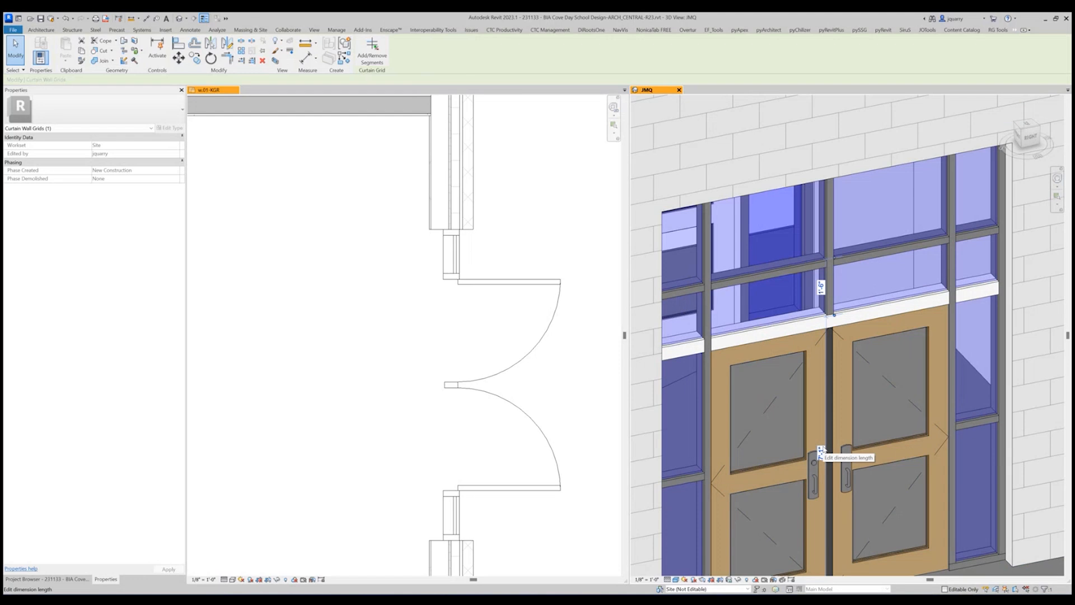
pyautogui.click(821, 451)
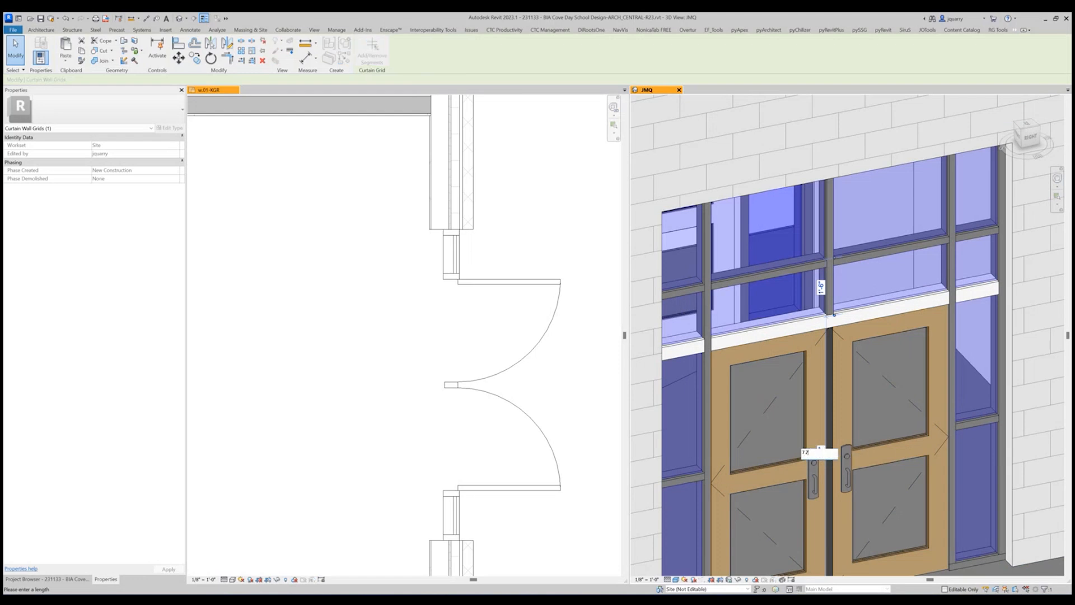
pyautogui.press('Return')
pyautogui.scroll(-3, 771, 335)
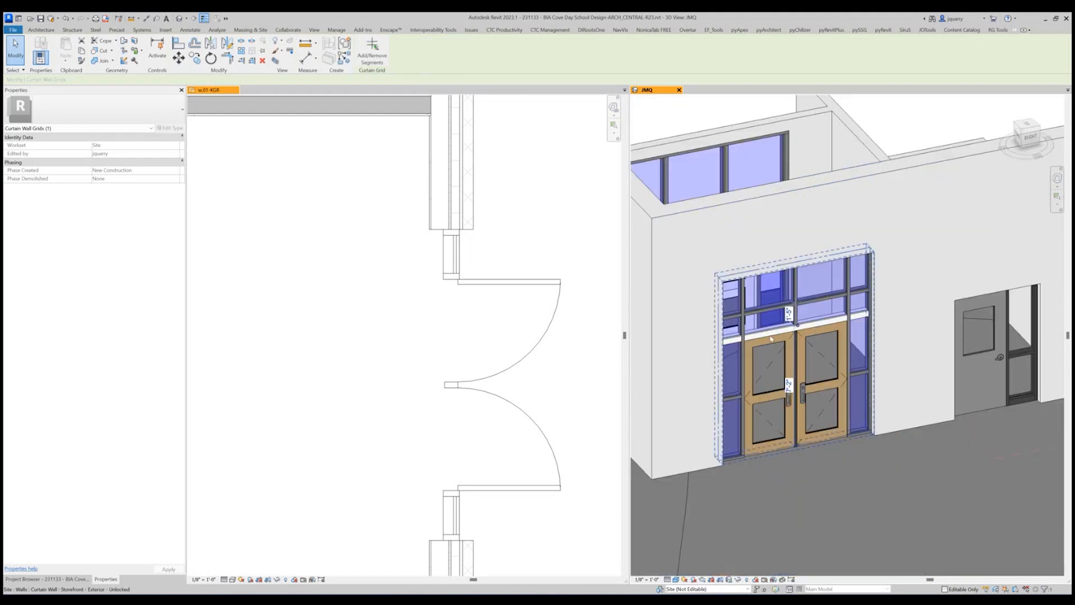
pyautogui.press('Escape')
# Assign the ENSCAPE - Aluminum material to the 2" x 5 1/2" Storefront mullion type.
pyautogui.scroll(3, 862, 294)
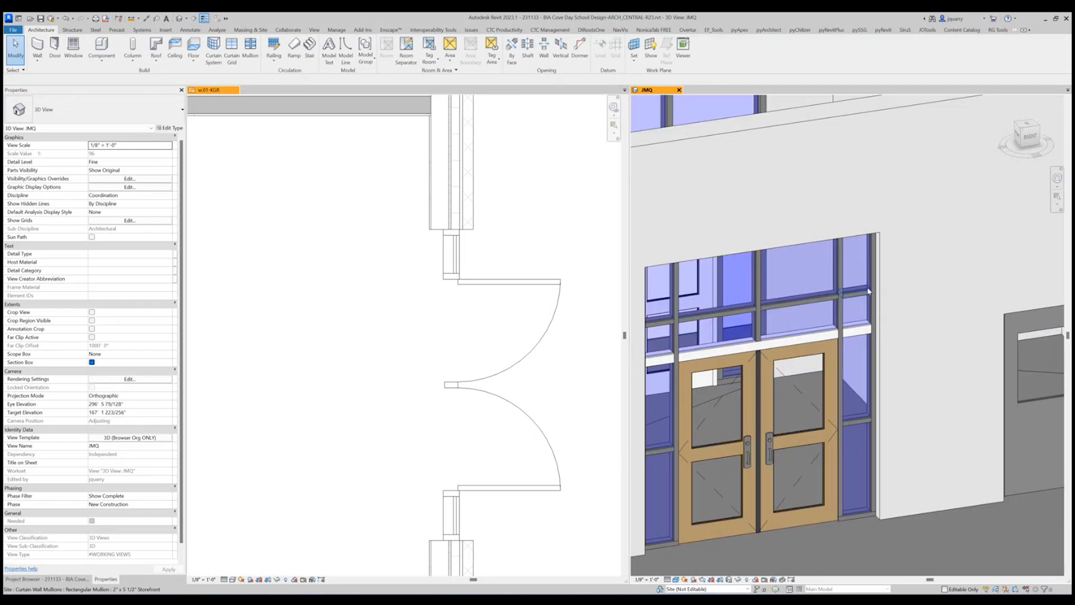
pyautogui.click(833, 274)
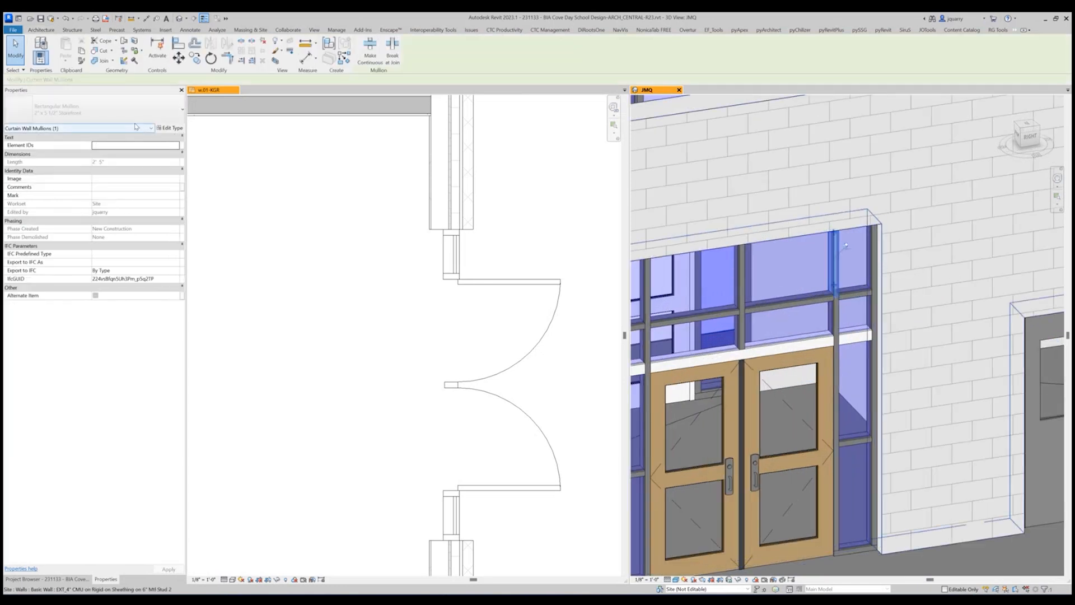
pyautogui.click(166, 128)
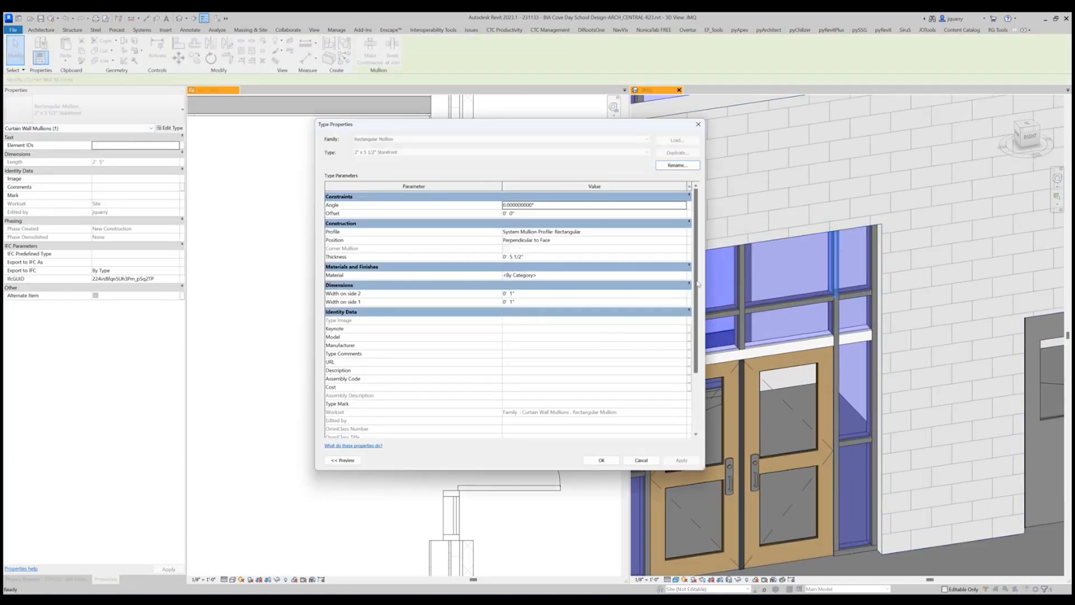
pyautogui.click(682, 276)
pyautogui.click(683, 276)
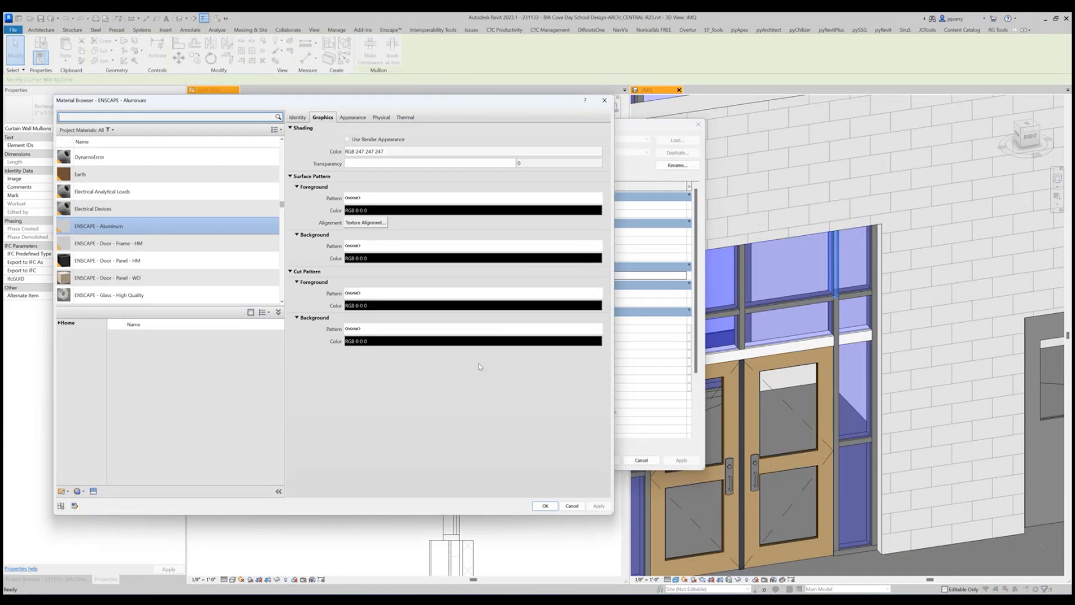
pyautogui.click(544, 506)
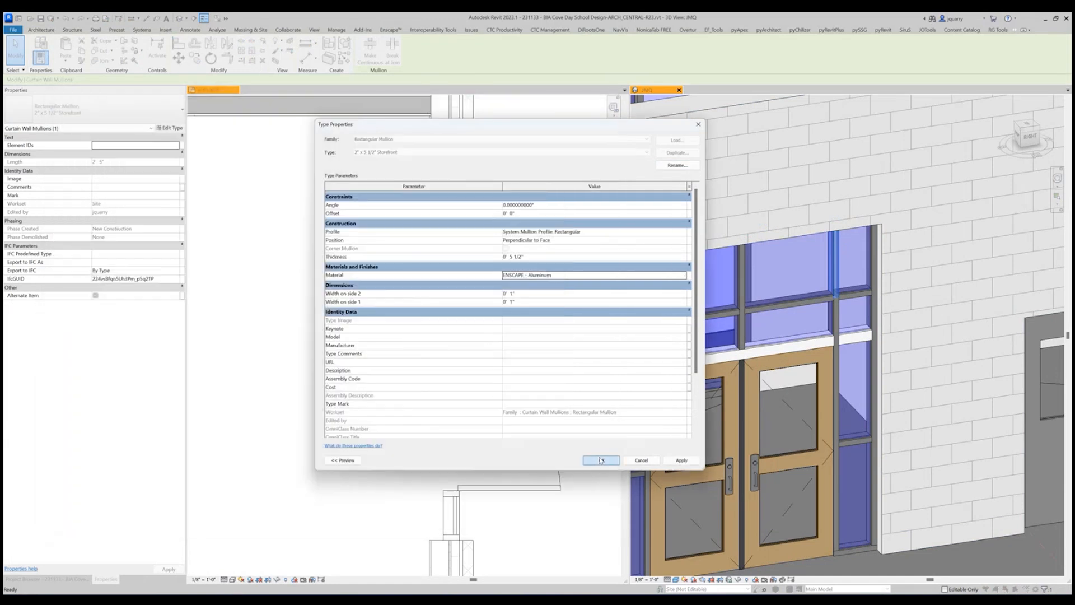
pyautogui.click(601, 460)
pyautogui.press('Escape')
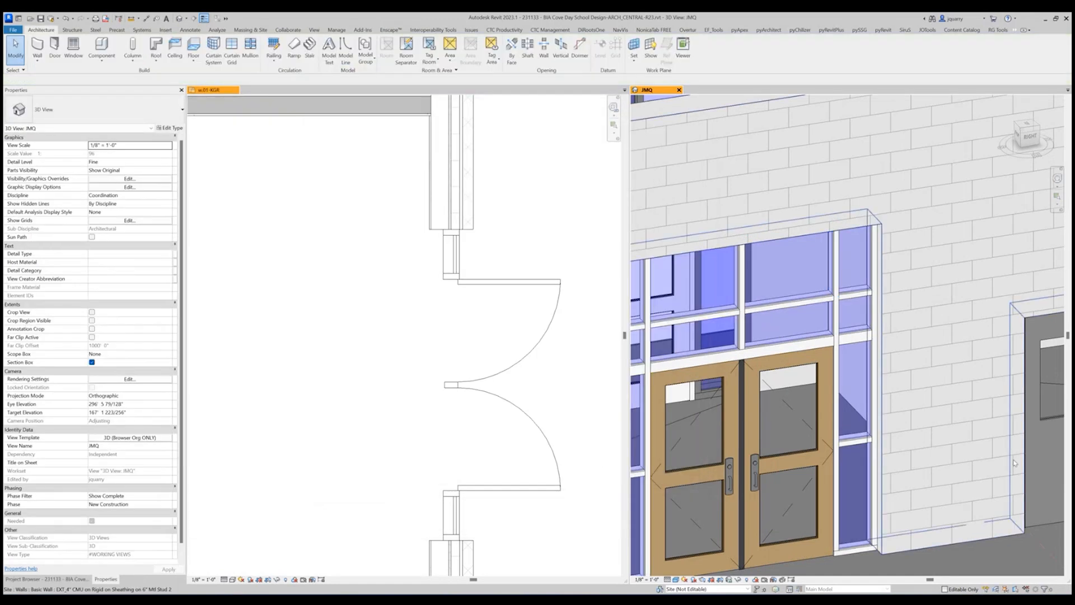
pyautogui.scroll(-2, 987, 418)
pyautogui.keyDown('shift'); pyautogui.moveTo(986, 419); pyautogui.dragTo(857, 511, button='middle'); pyautogui.keyUp('shift')
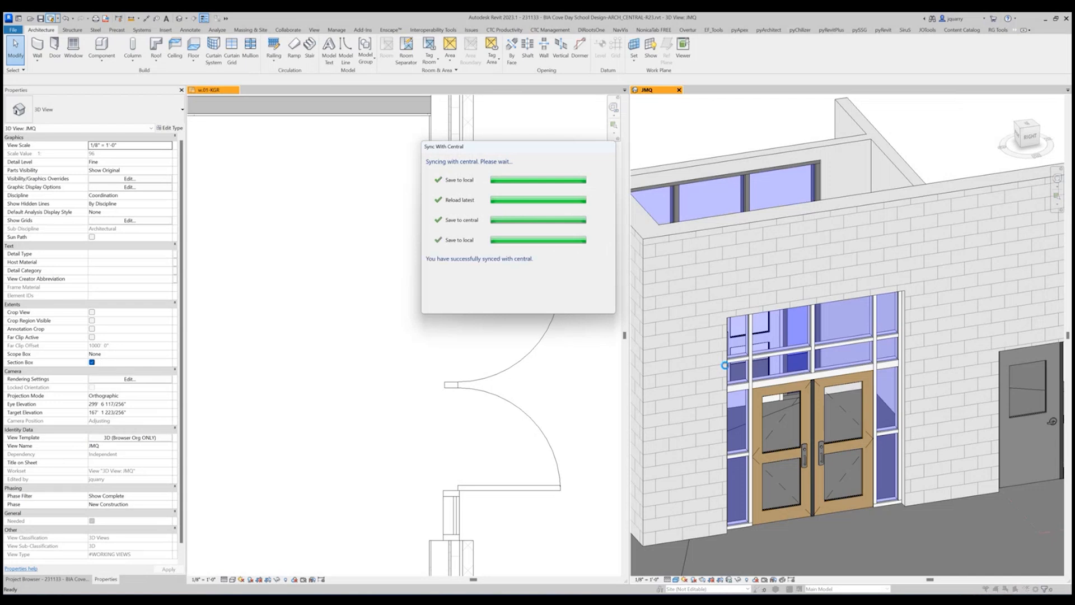
# Select and unpin the two bottom mullions under the sidelights on either side of the double door.
pyautogui.moveTo(666, 597)
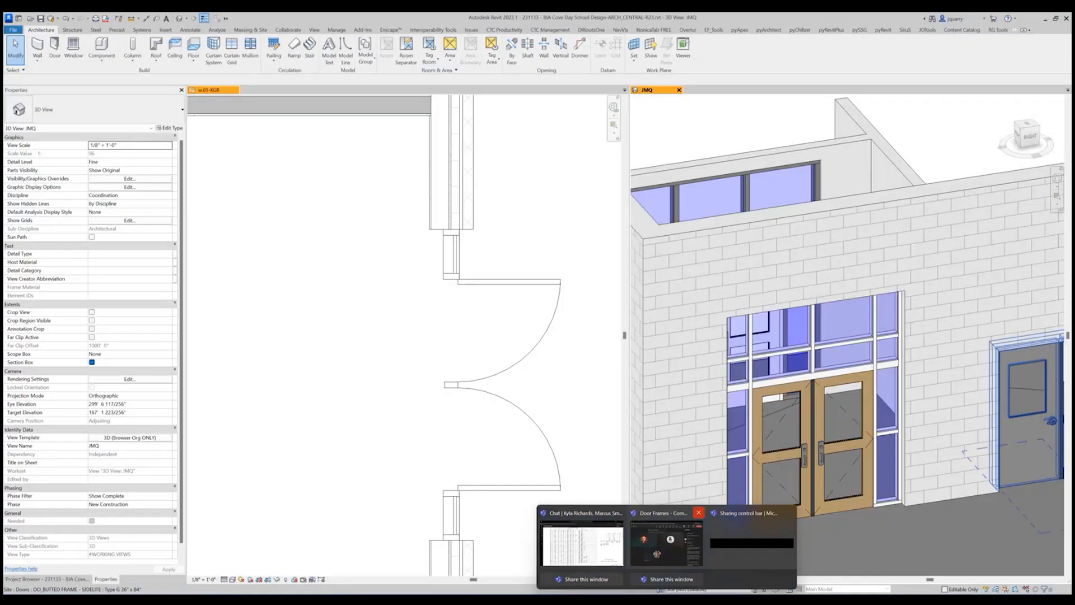
pyautogui.click(1040, 555)
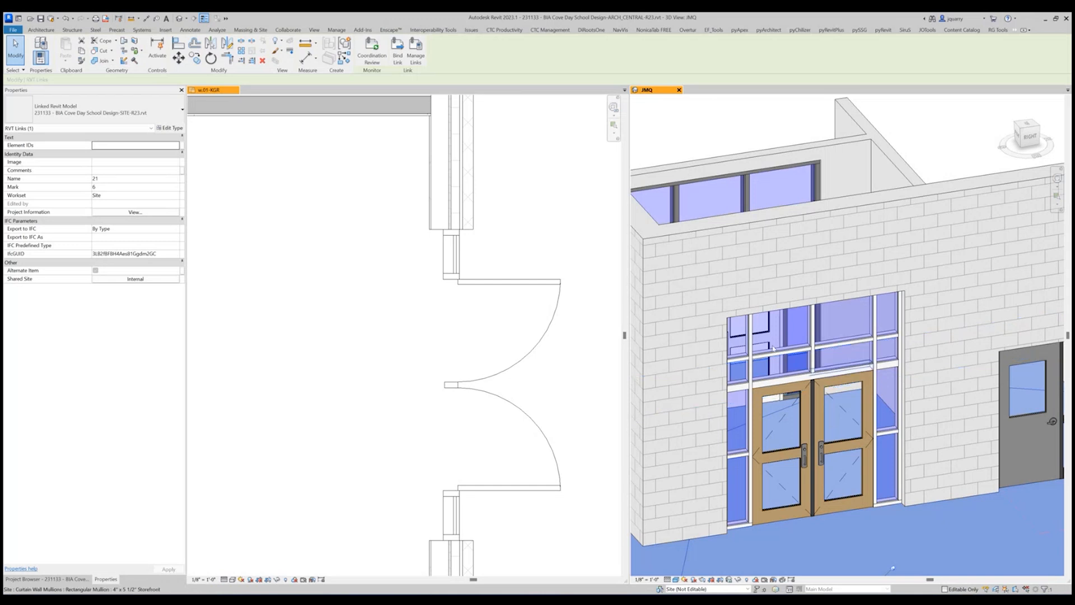
pyautogui.click(742, 526)
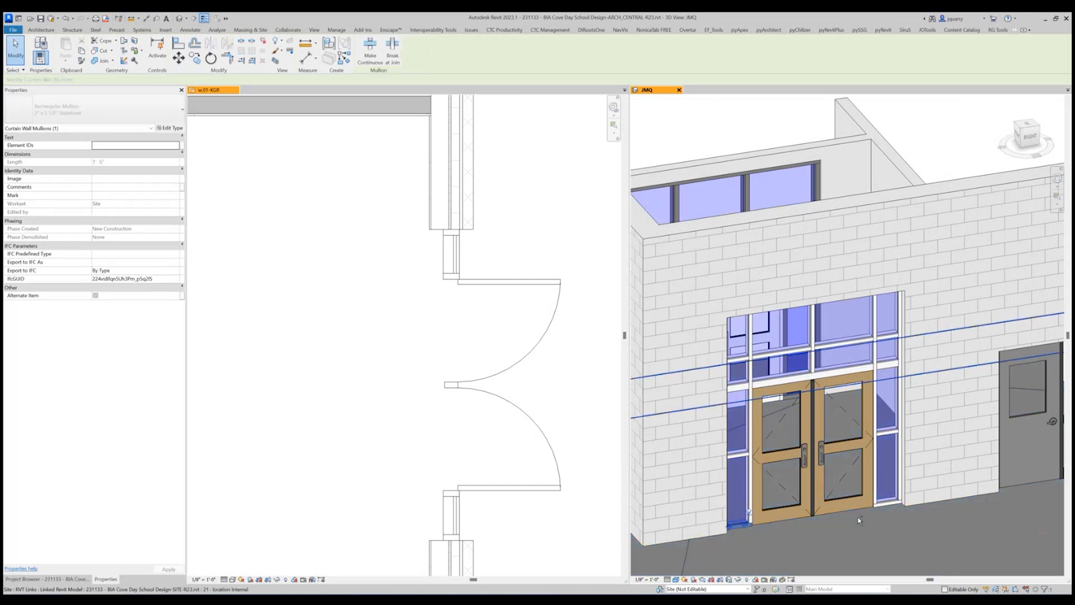
pyautogui.keyDown('ctrl'); pyautogui.click(894, 498); pyautogui.keyUp('ctrl')
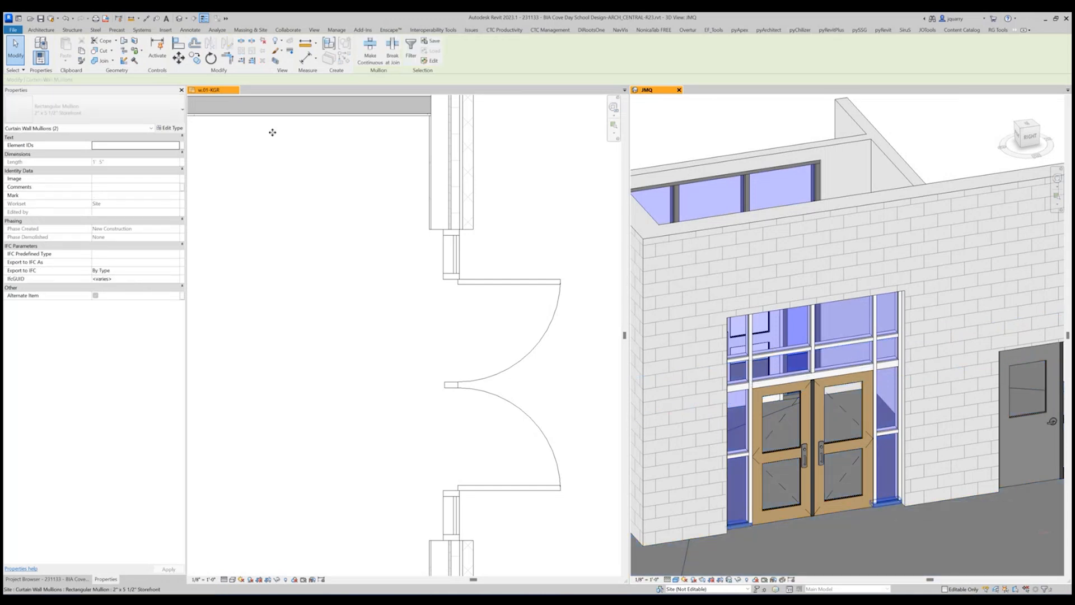
pyautogui.click(262, 42)
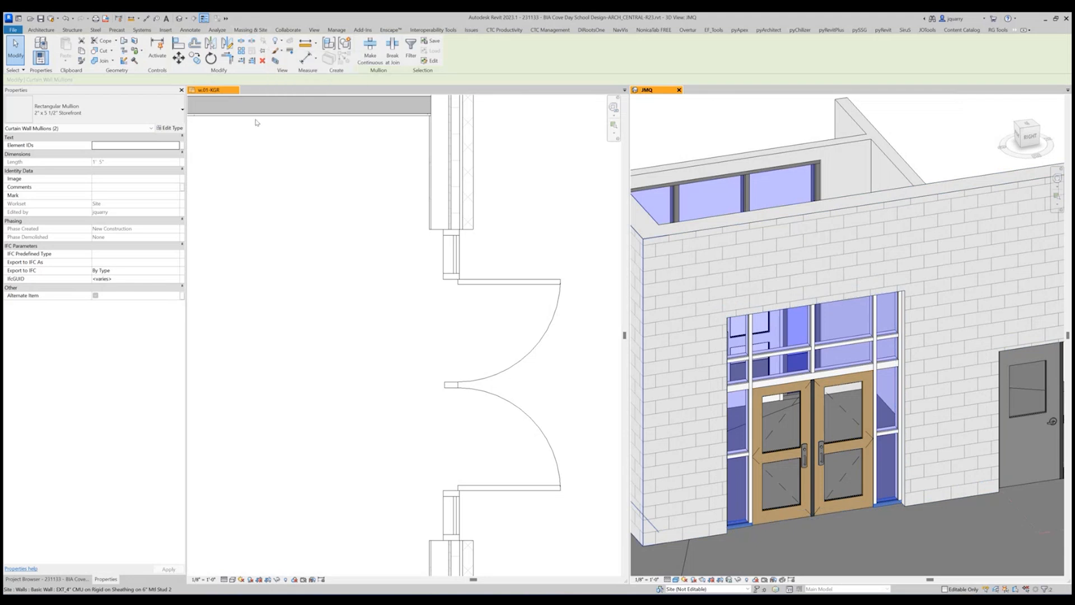
# Duplicate the selected bottom mullions' type as 8" x 5 1/2" Storefront.
pyautogui.click(170, 127)
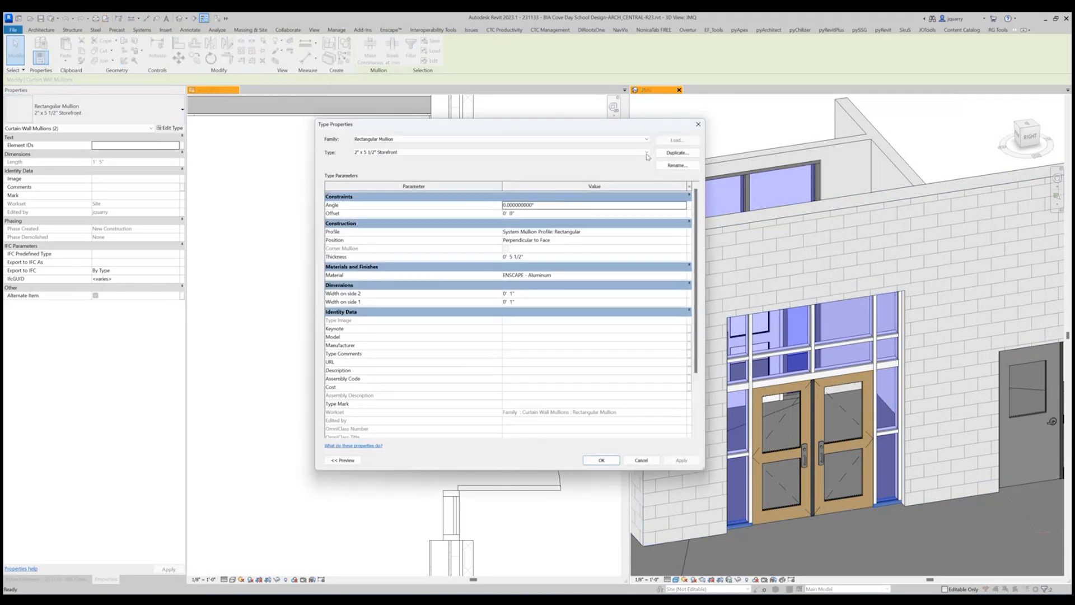
pyautogui.click(677, 153)
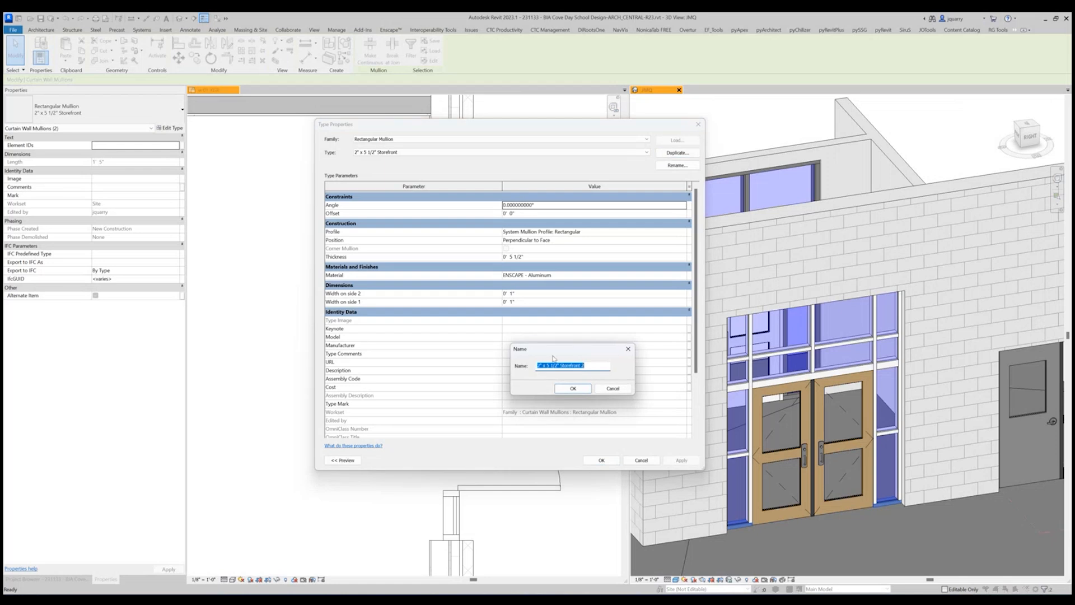
pyautogui.moveTo(538, 364); pyautogui.dragTo(541, 362)
pyautogui.write('8')
pyautogui.click(582, 389)
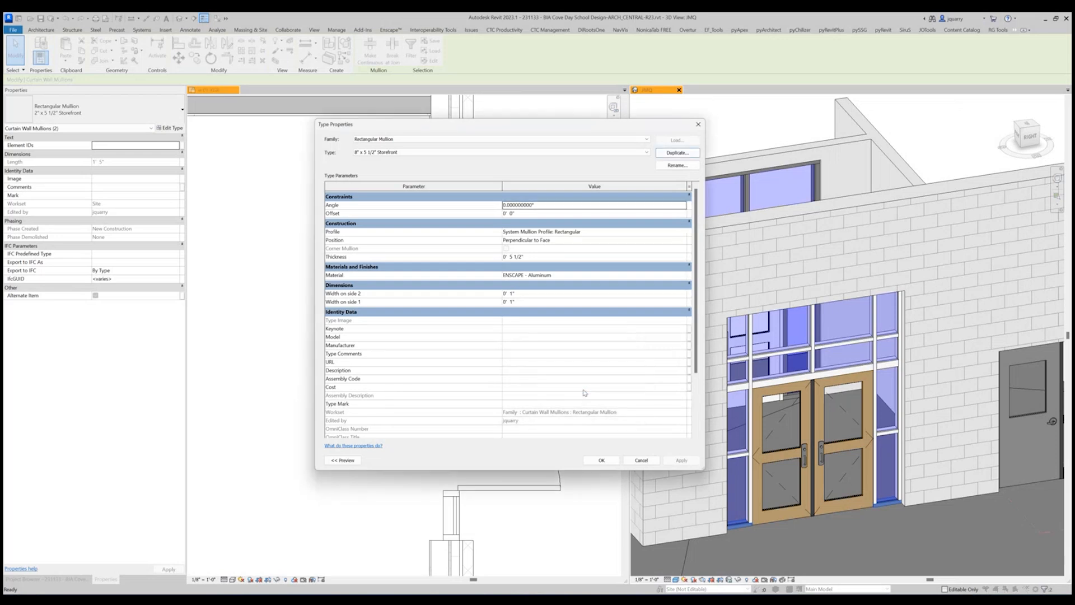
# Set the new mullion type's width to 4" on both side 1 and side 2 and apply it to the bottom mullions.
pyautogui.click(527, 293)
pyautogui.write('4')
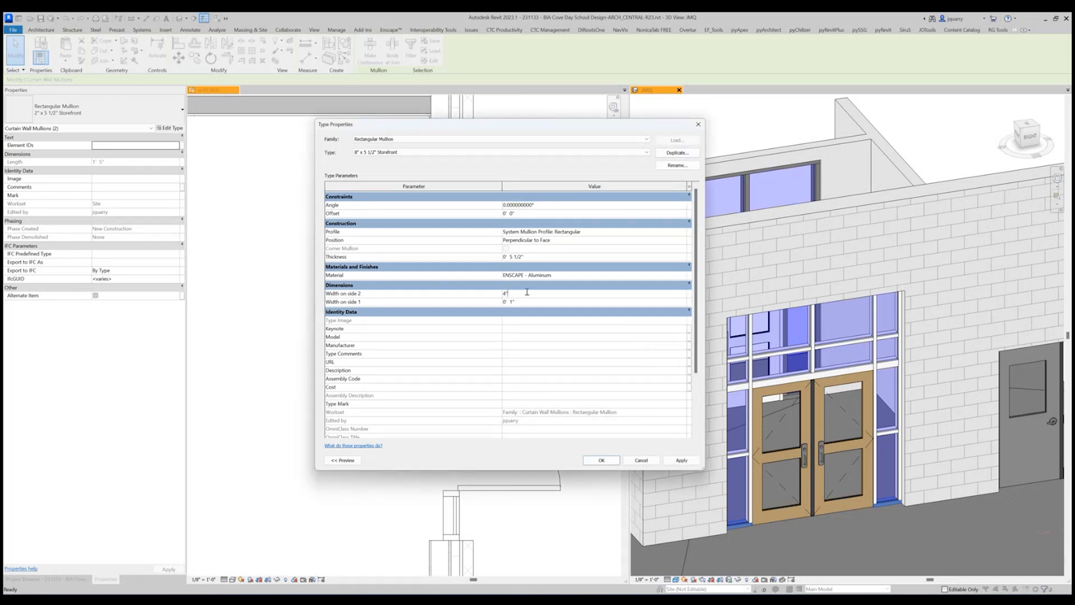
pyautogui.click(531, 302)
pyautogui.write('4')
pyautogui.click(600, 460)
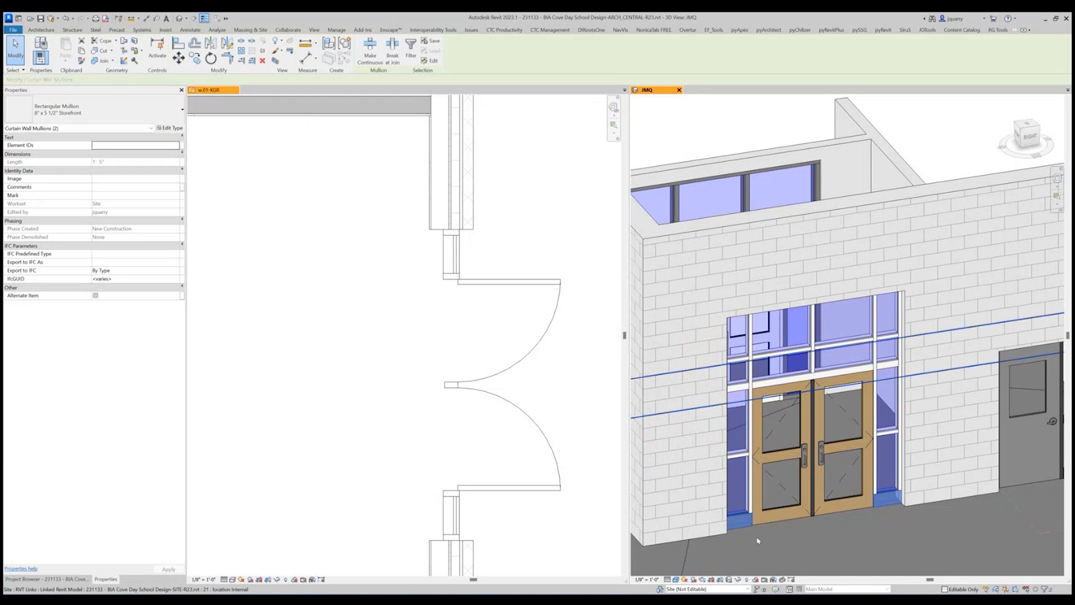
pyautogui.press('Escape')
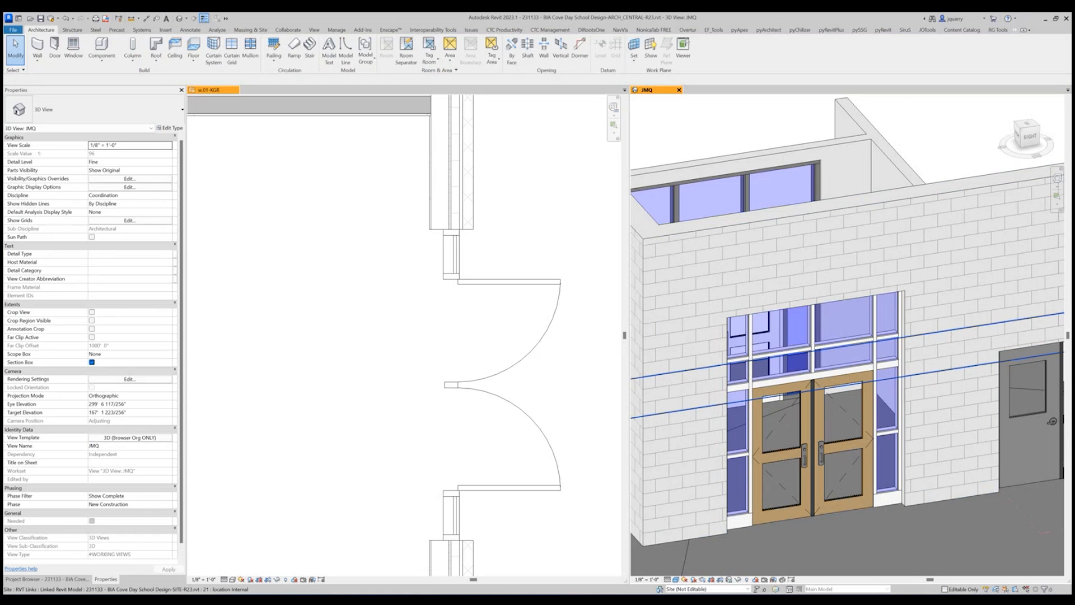
# Set the sidelights' horizontal curtain grid line to 1'-11" above the top of the bottom mullion.
pyautogui.scroll(3, 885, 425)
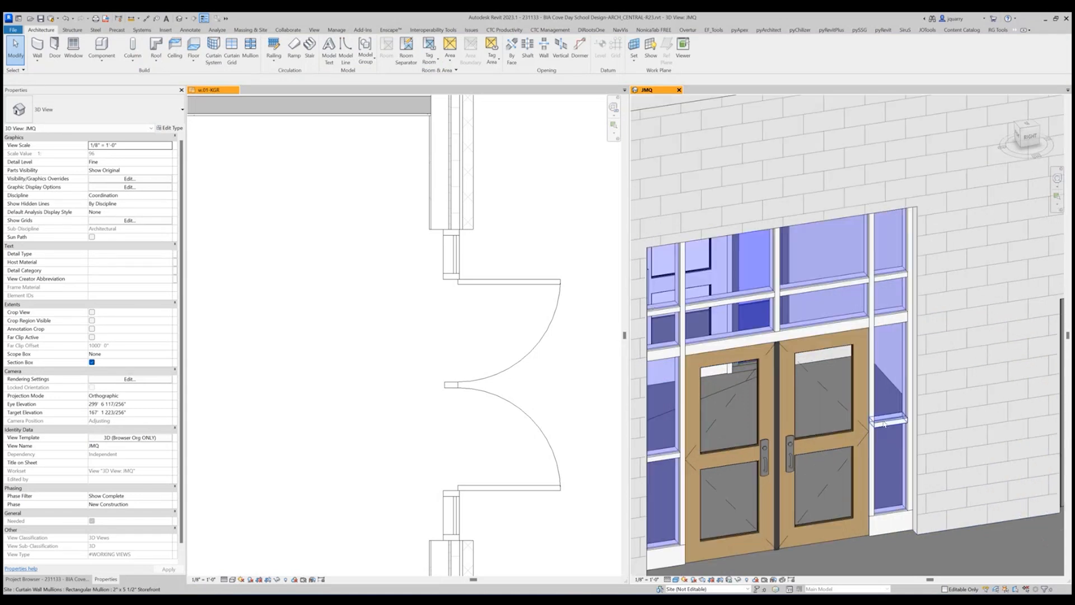
pyautogui.press('Tab')
pyautogui.click(884, 422)
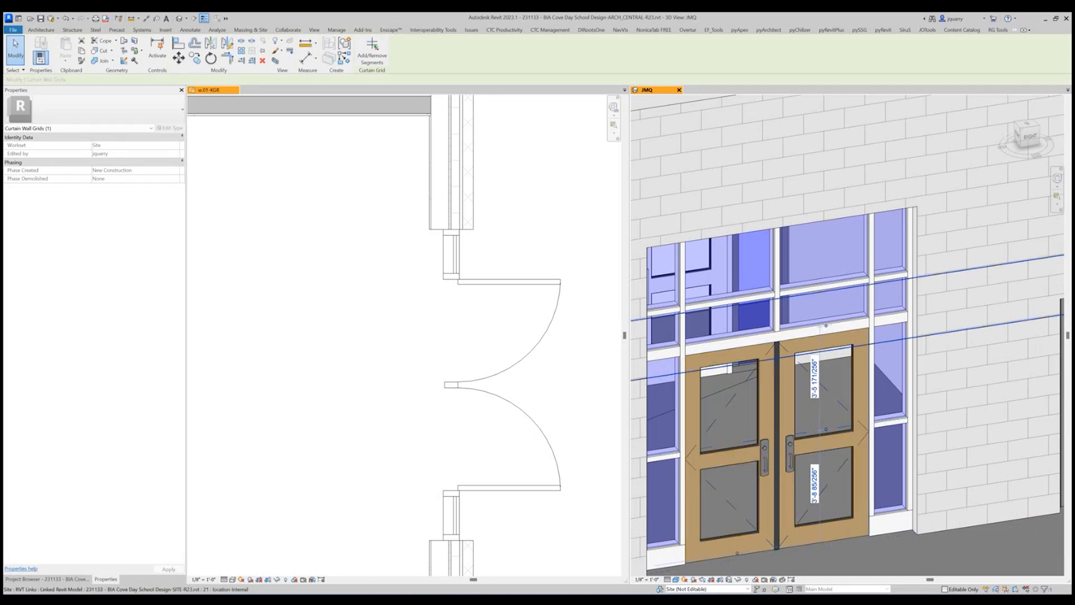
pyautogui.moveTo(753, 551); pyautogui.dragTo(791, 473, button='middle')
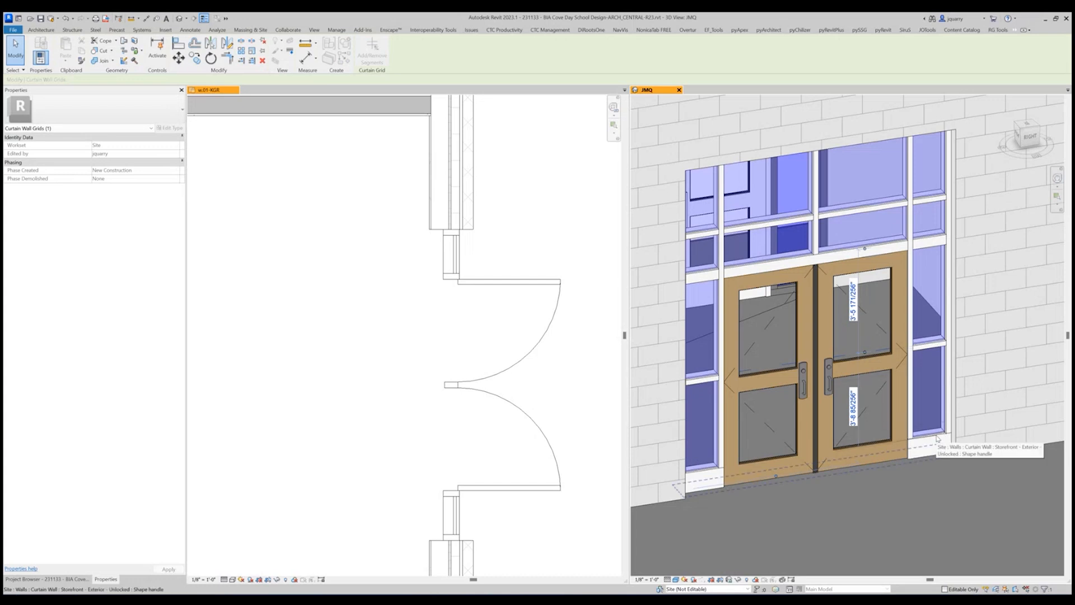
pyautogui.press('Tab')
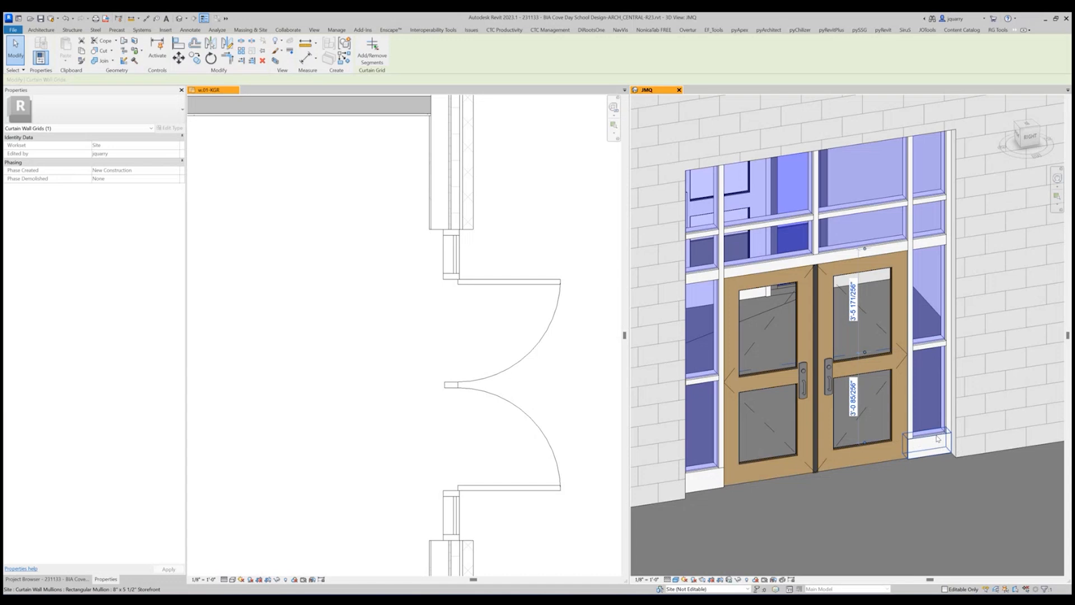
pyautogui.click(853, 391)
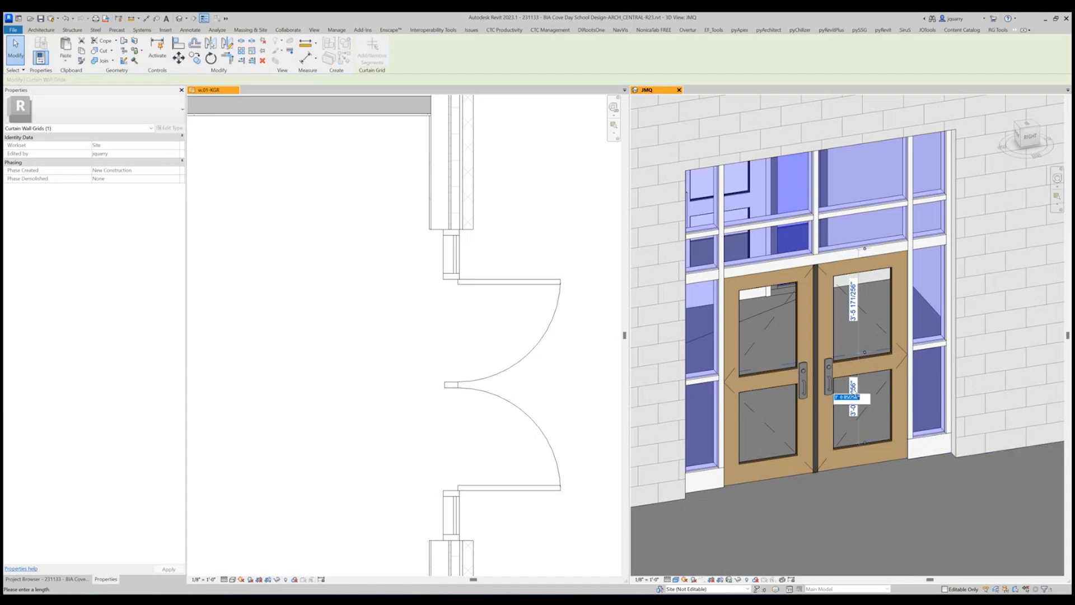
pyautogui.write('3')
pyautogui.press('Return')
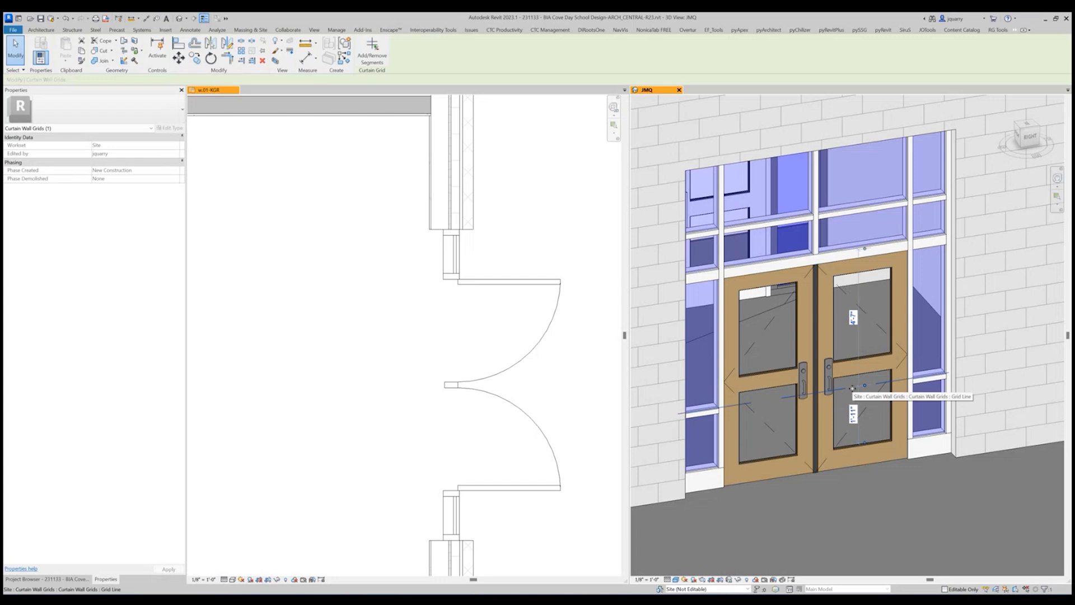
pyautogui.press('Escape')
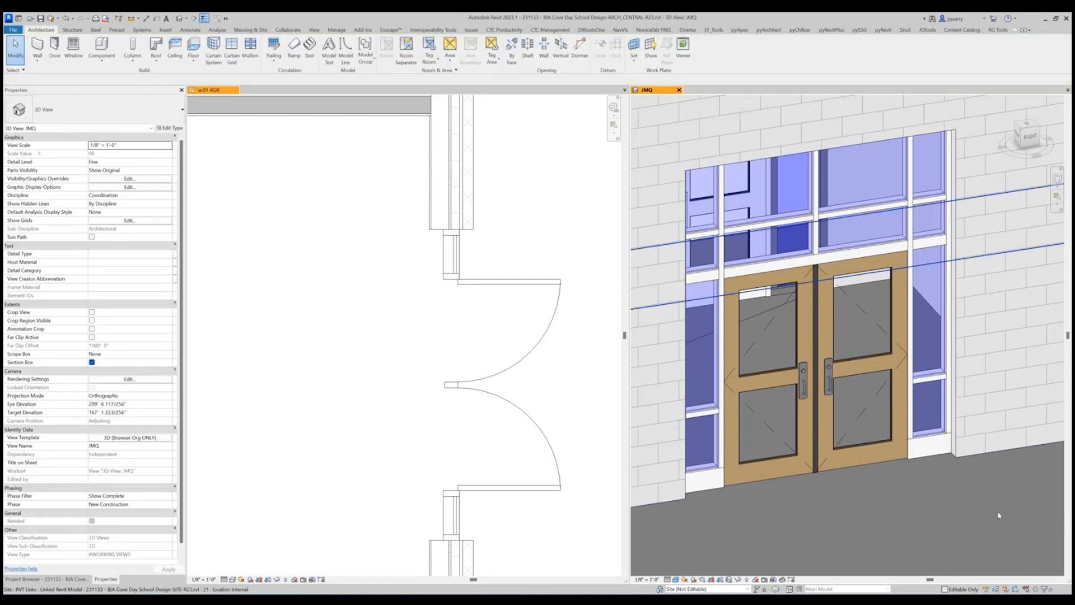
# Turn off DO_Middle Mull THRU Door and DO_Middle Mullion? for the storefront's double door.
pyautogui.click(857, 351)
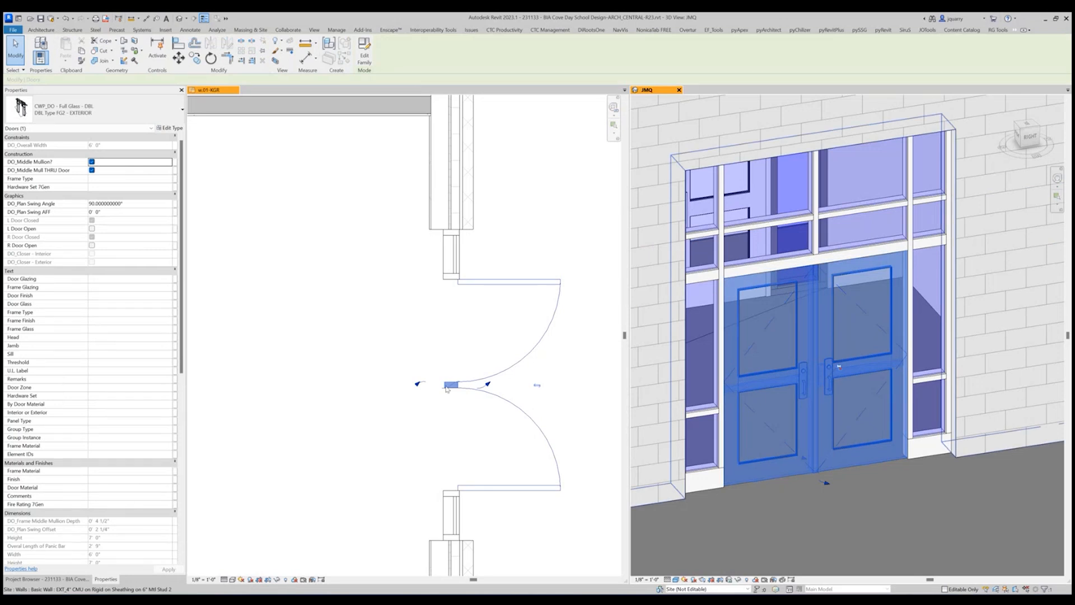
pyautogui.scroll(-1, 406, 331)
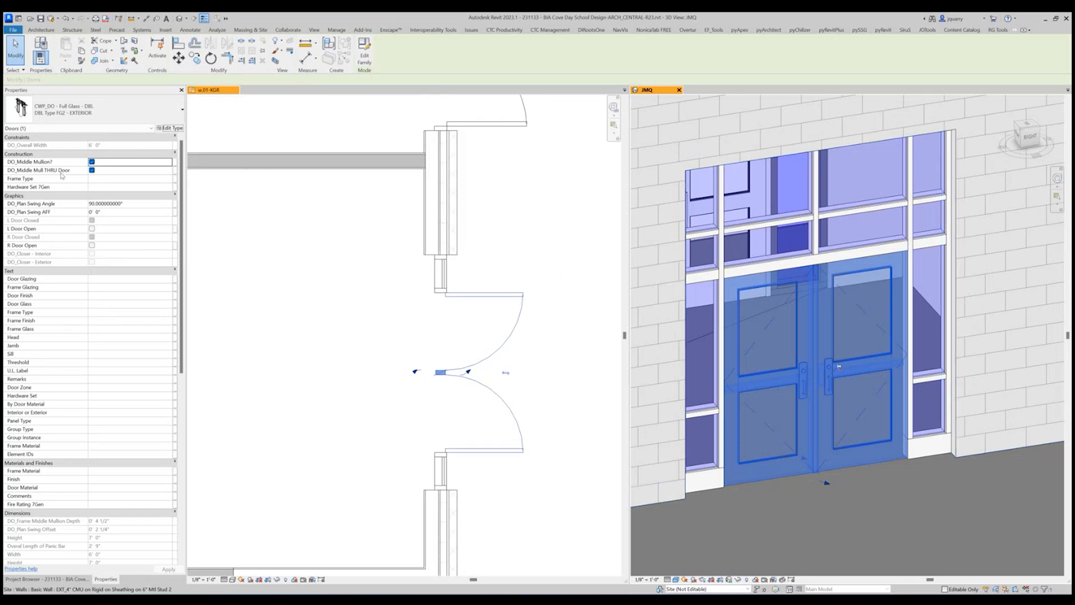
pyautogui.click(92, 170)
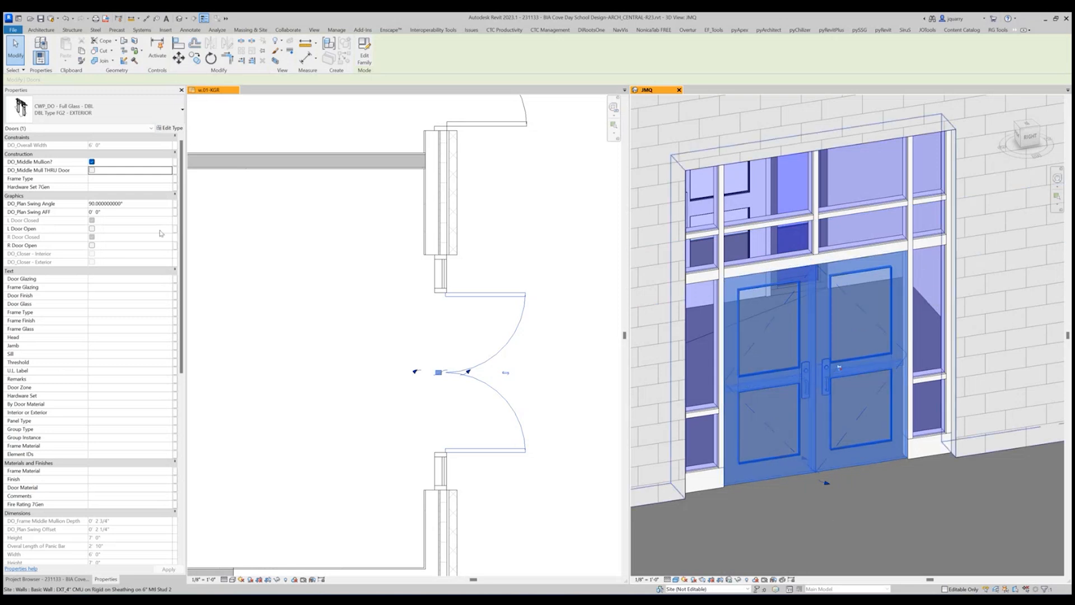
pyautogui.click(92, 162)
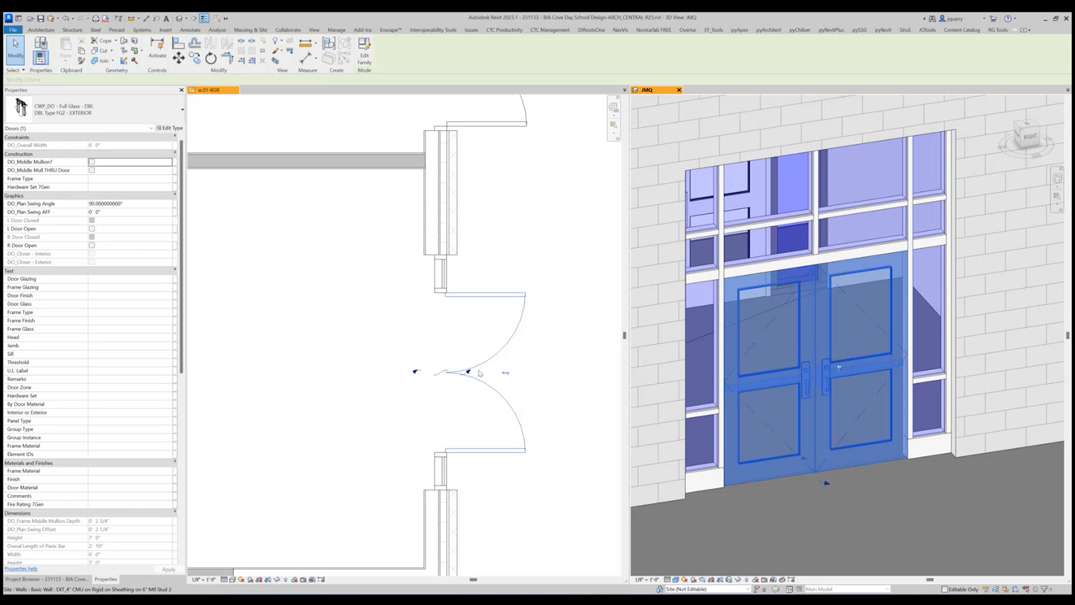
pyautogui.click(423, 319)
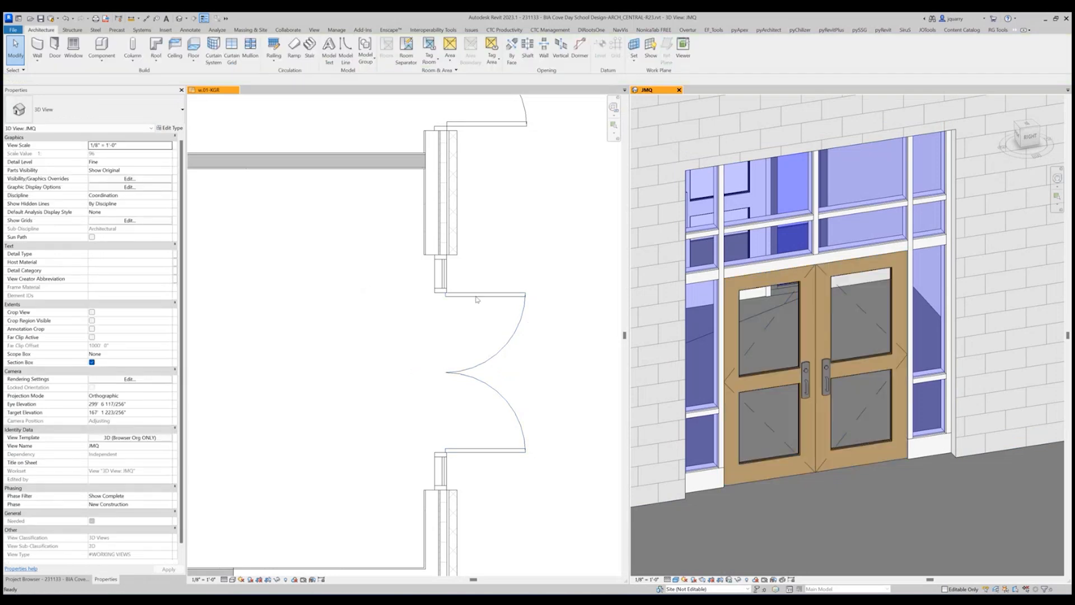
# Turn DO_Middle Mullion? back on for the storefront's double door.
pyautogui.click(476, 299)
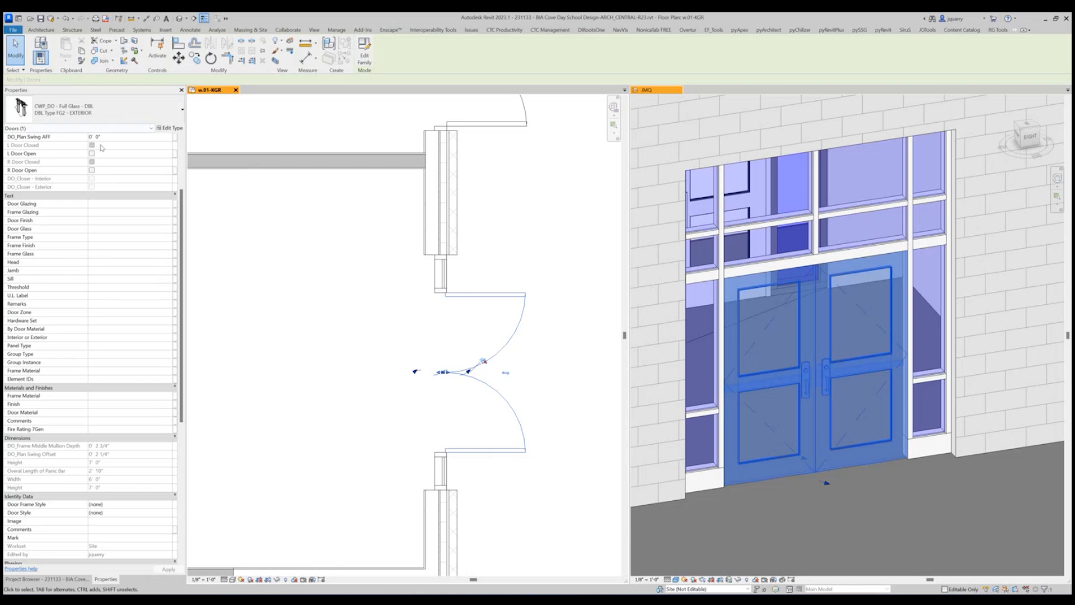
pyautogui.press('Escape')
pyautogui.click(496, 297)
pyautogui.scroll(2, 270, 230)
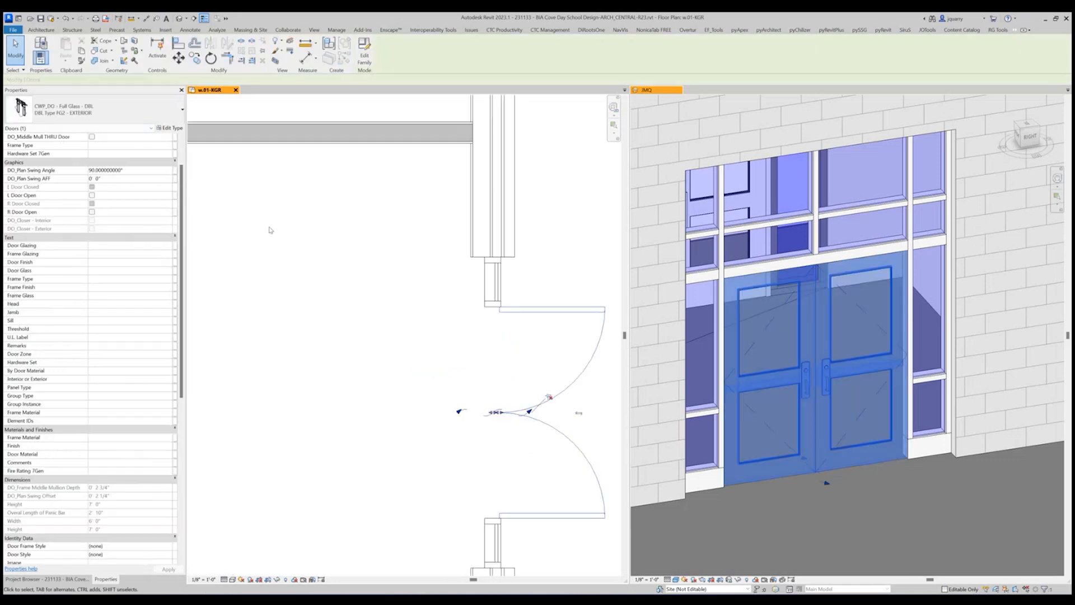
pyautogui.scroll(2, 118, 193)
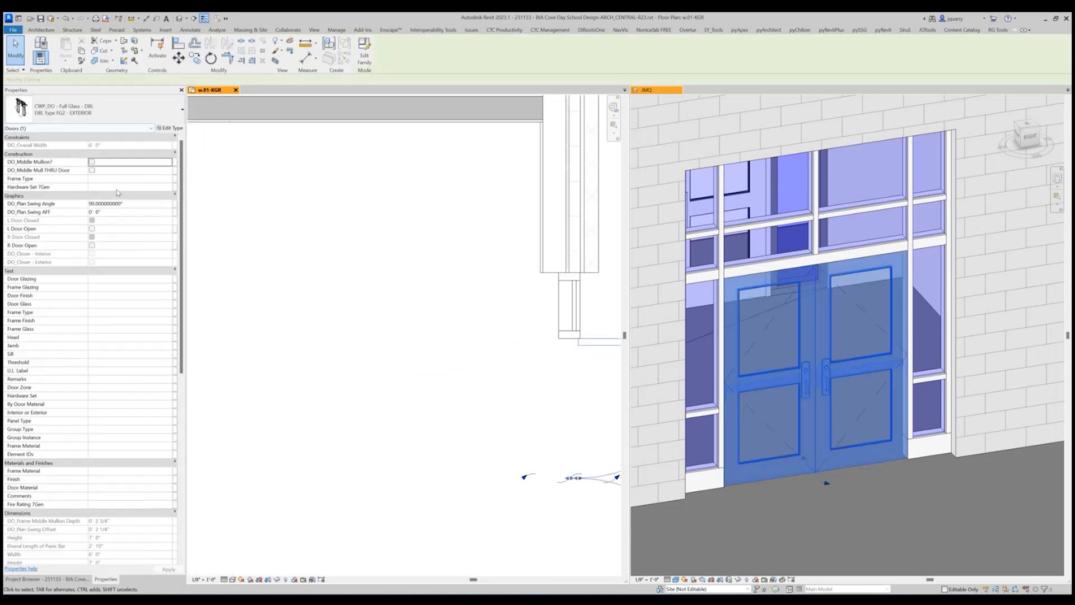
pyautogui.click(92, 161)
pyautogui.press('Escape')
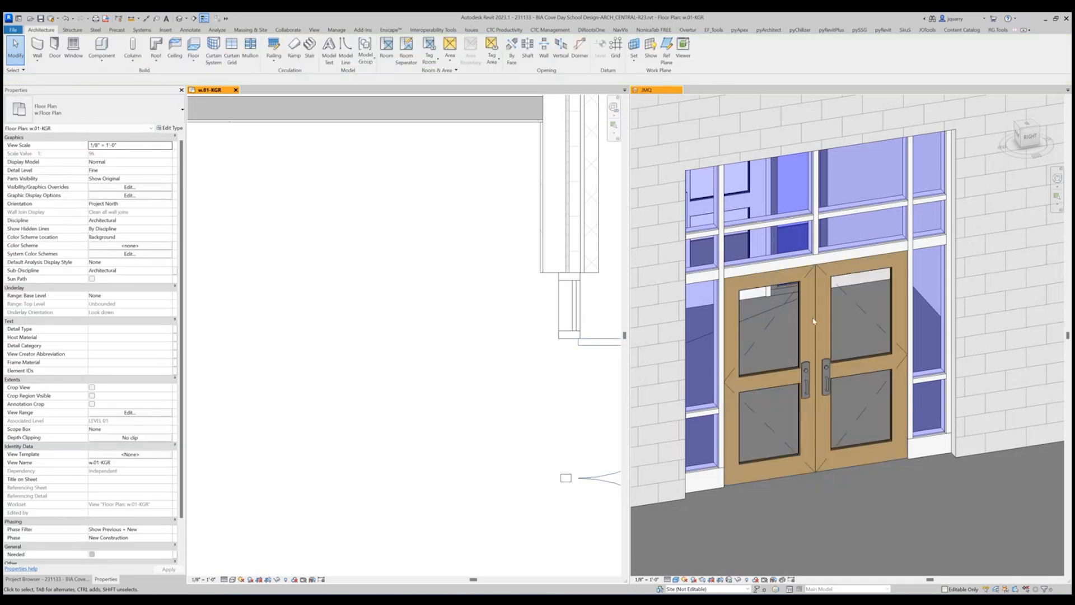
# Try DO_Middle Mull THRU Door on the storefront's double door and finish with its middle mullion turned off.
pyautogui.click(591, 479)
pyautogui.click(92, 170)
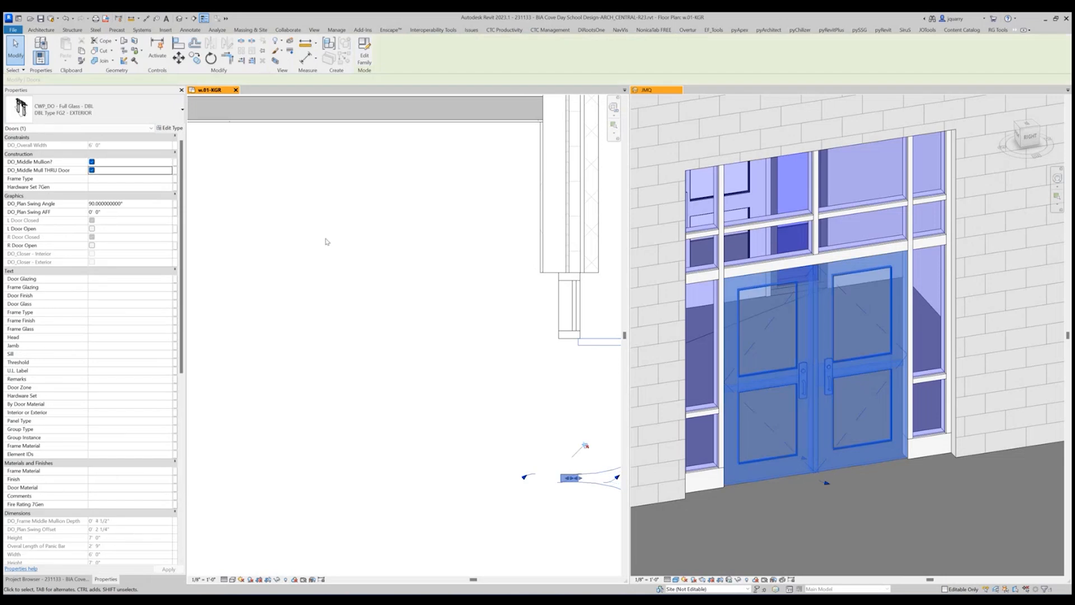
pyautogui.scroll(-3, 114, 338)
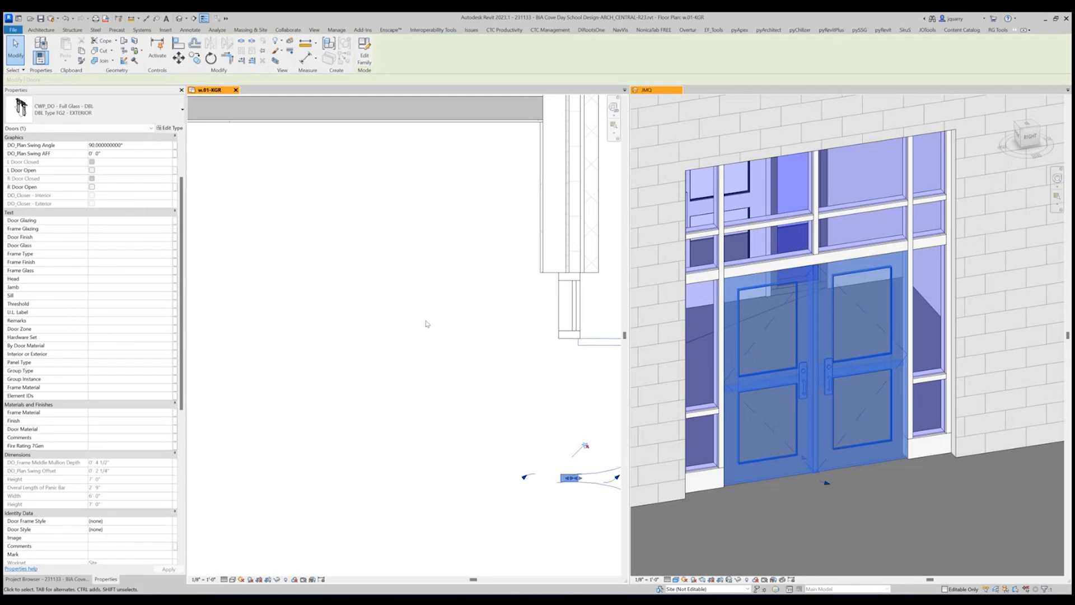
pyautogui.scroll(-1, 427, 322)
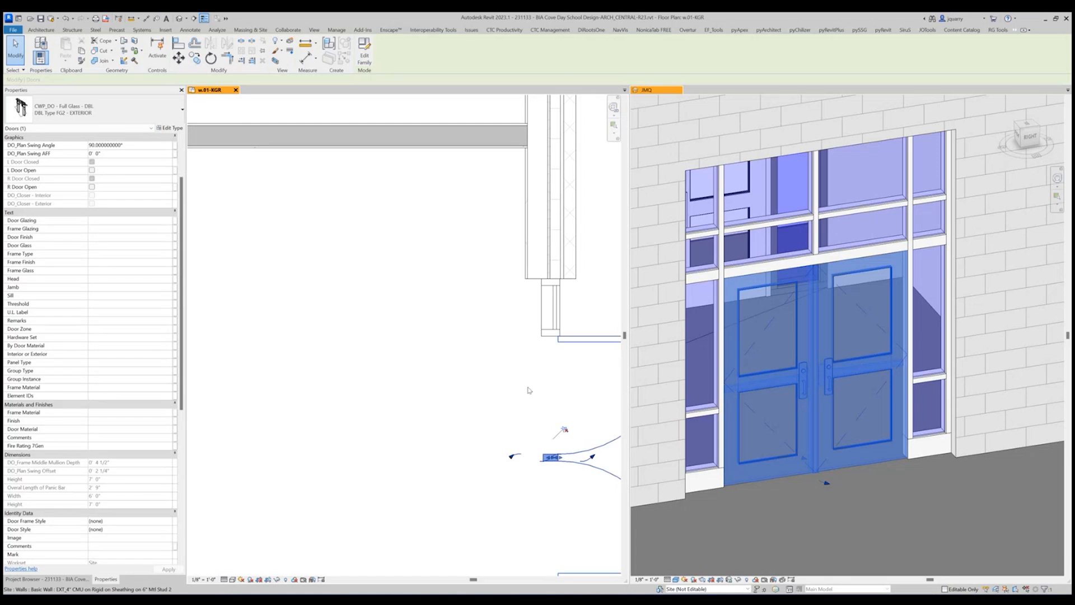
pyautogui.scroll(3, 95, 165)
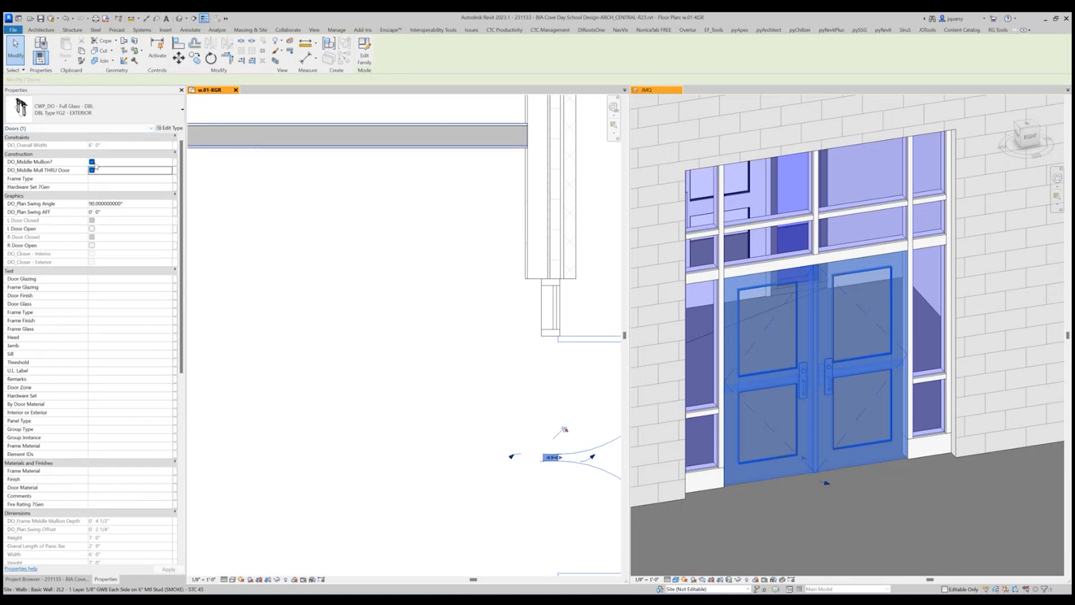
pyautogui.click(360, 228)
pyautogui.scroll(-2, 336, 276)
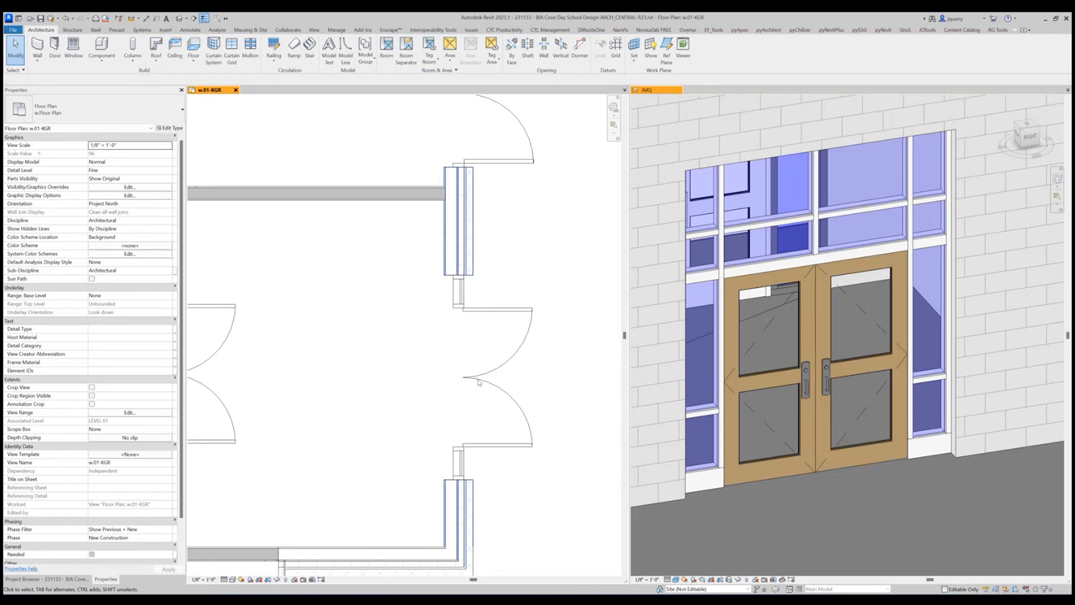
# Measure the height of the sidelights' horizontal grid line from the floor instead of from the bottom mullion.
pyautogui.click(931, 378)
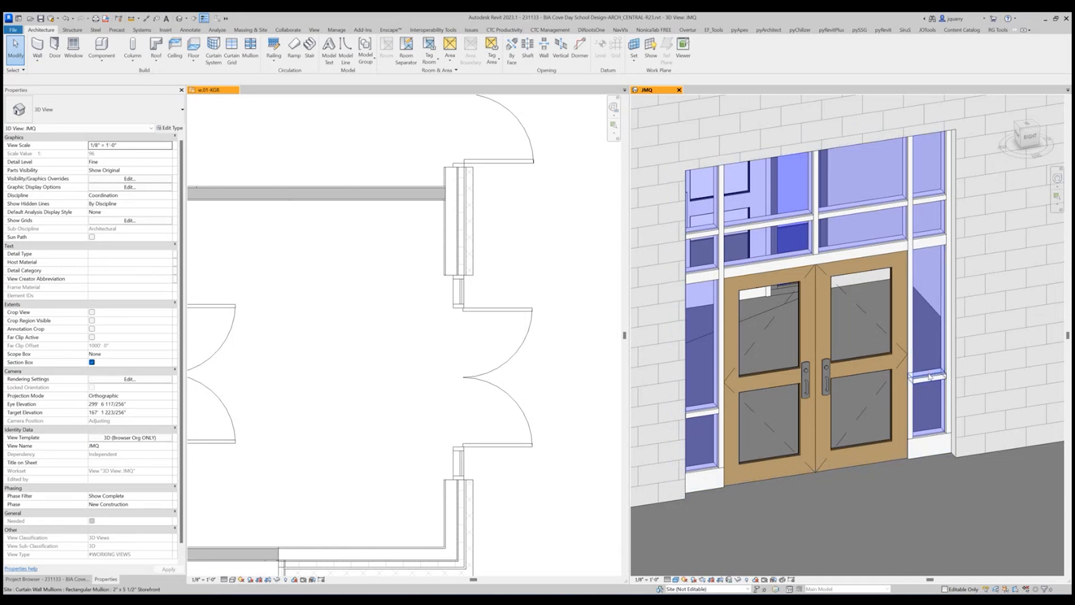
pyautogui.press('Tab')
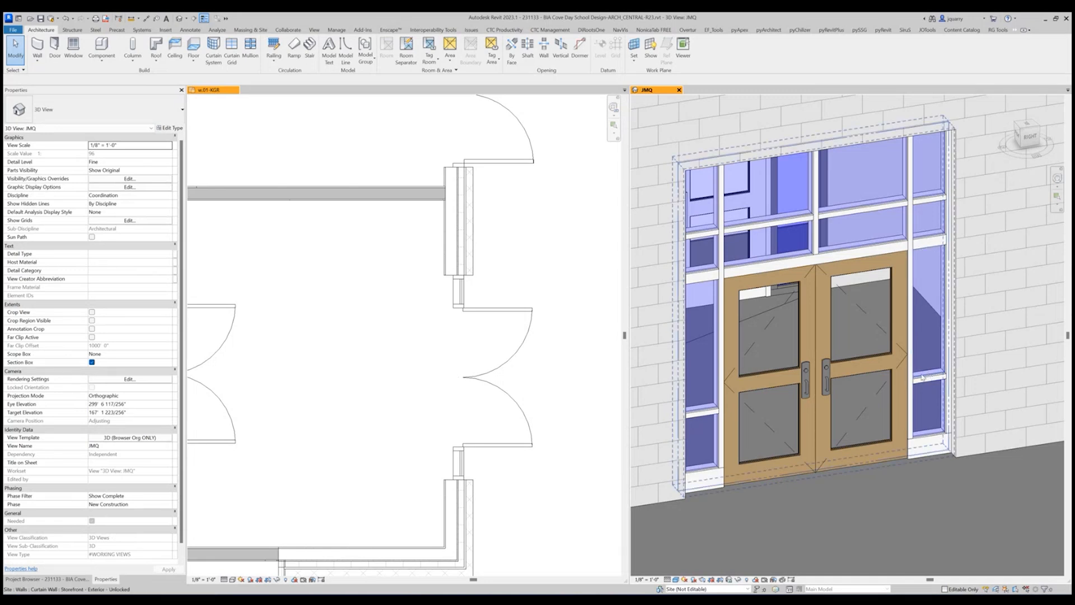
pyautogui.press('Tab')
pyautogui.click(922, 378)
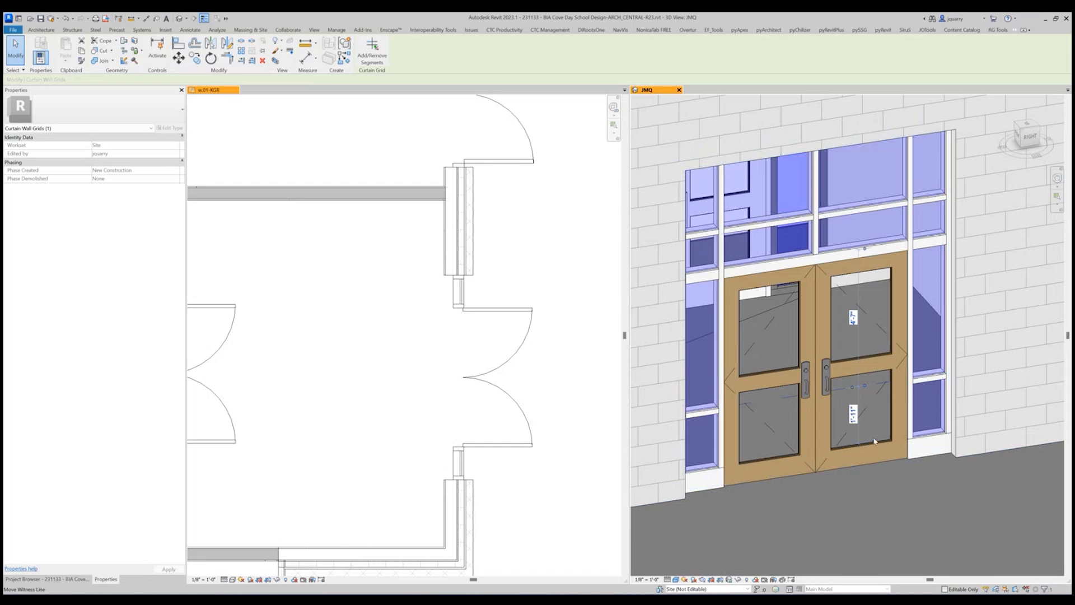
pyautogui.moveTo(874, 441); pyautogui.dragTo(939, 460)
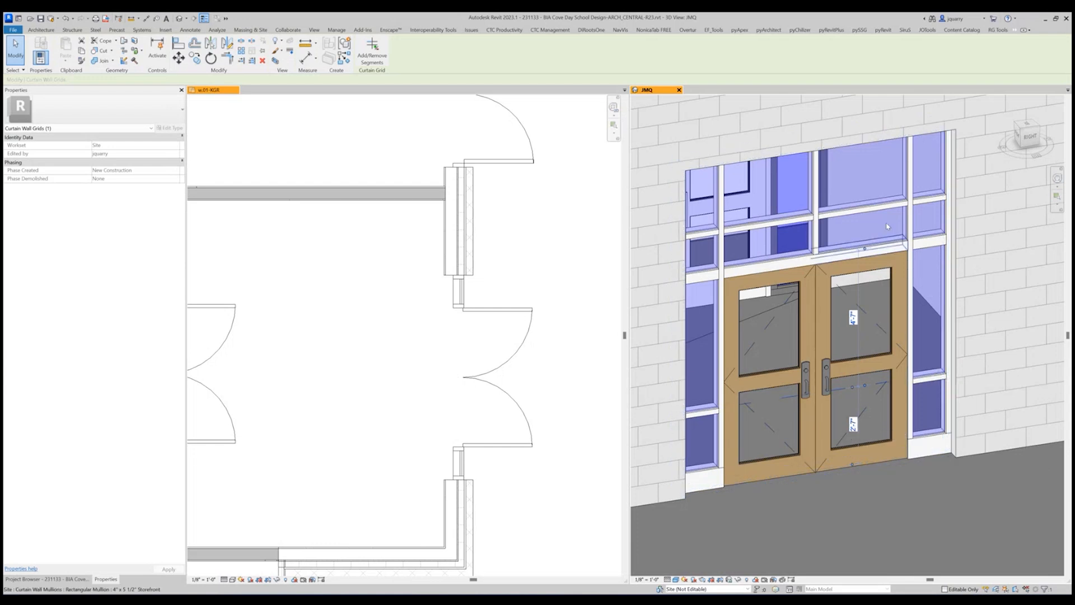
# Try the transom's horizontal grid line at 1'-4" and 1'-6" above the door head mullion.
pyautogui.click(876, 206)
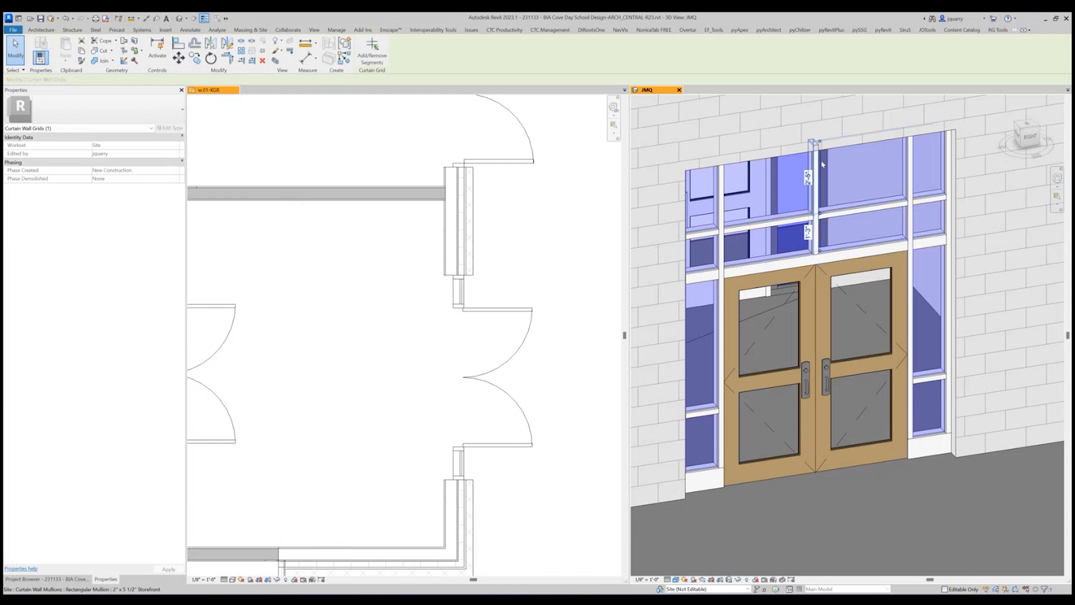
pyautogui.click(809, 230)
pyautogui.write('1 4')
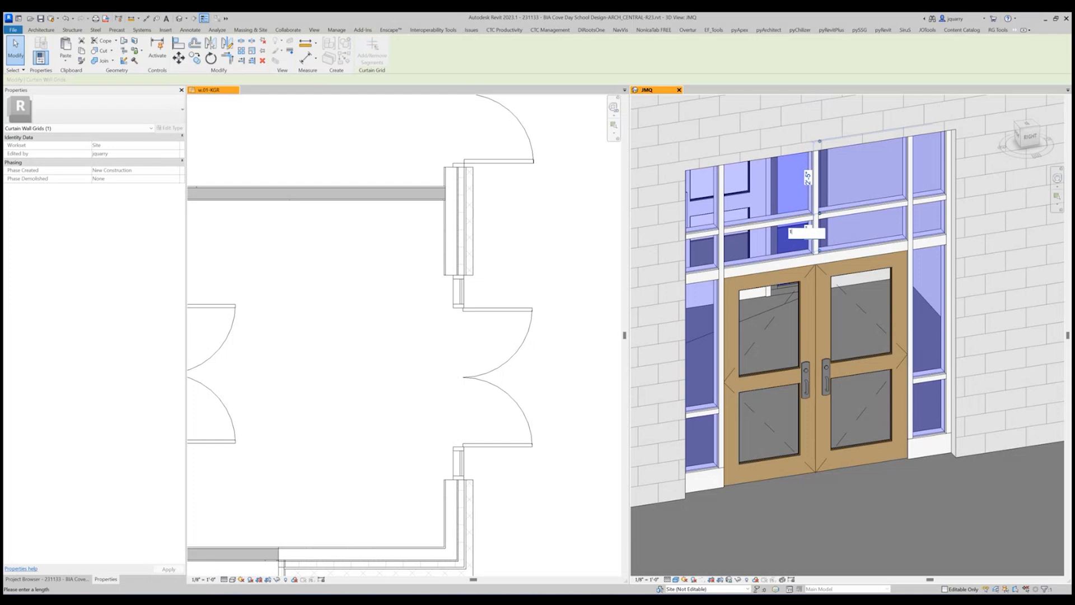
pyautogui.press('Return')
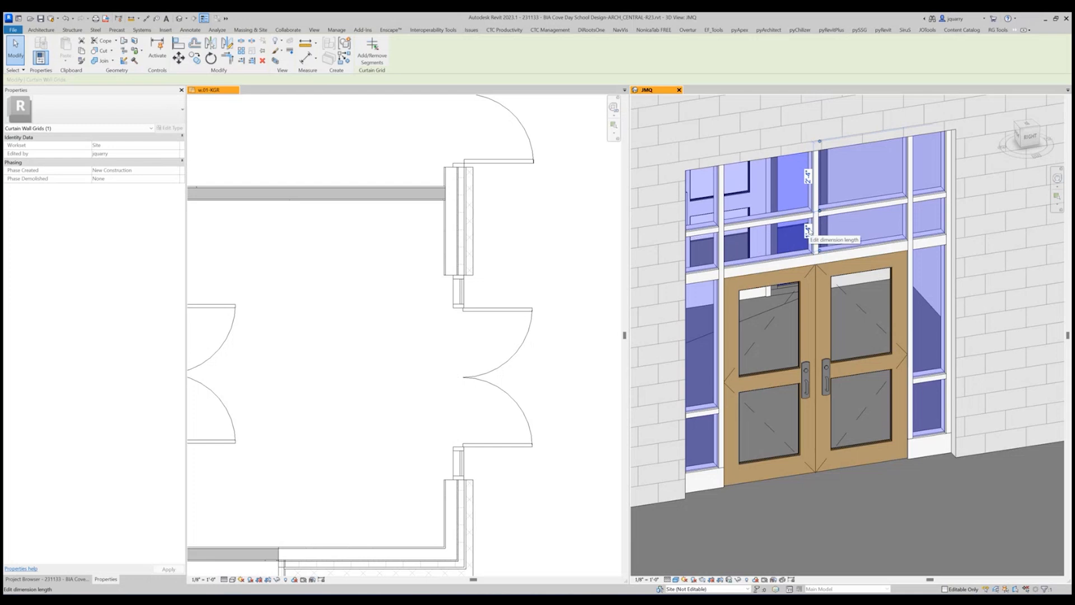
pyautogui.click(809, 230)
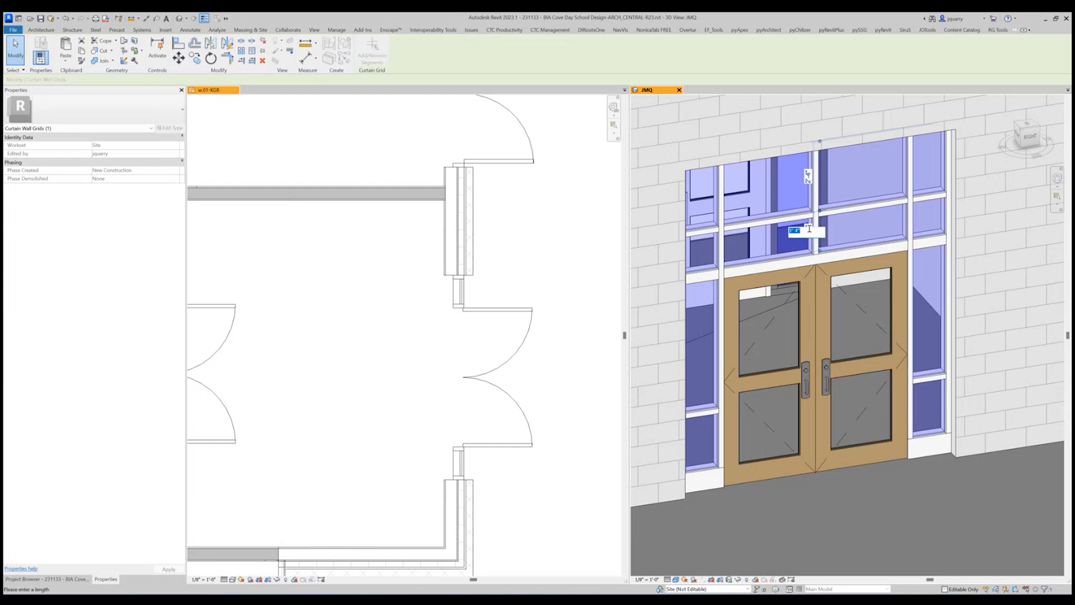
pyautogui.write('1 6')
pyautogui.press('Return')
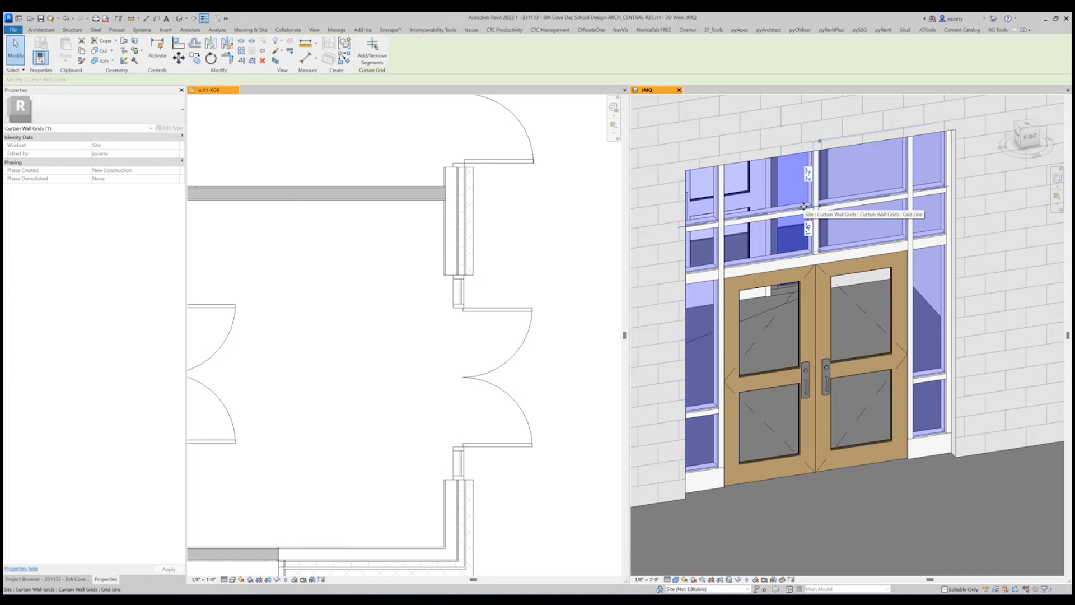
# Reference the transom grid line's dimension to the floor and set its height to 9'-4".
pyautogui.keyDown('shift'); pyautogui.moveTo(803, 206); pyautogui.dragTo(801, 213, button='middle'); pyautogui.keyUp('shift')
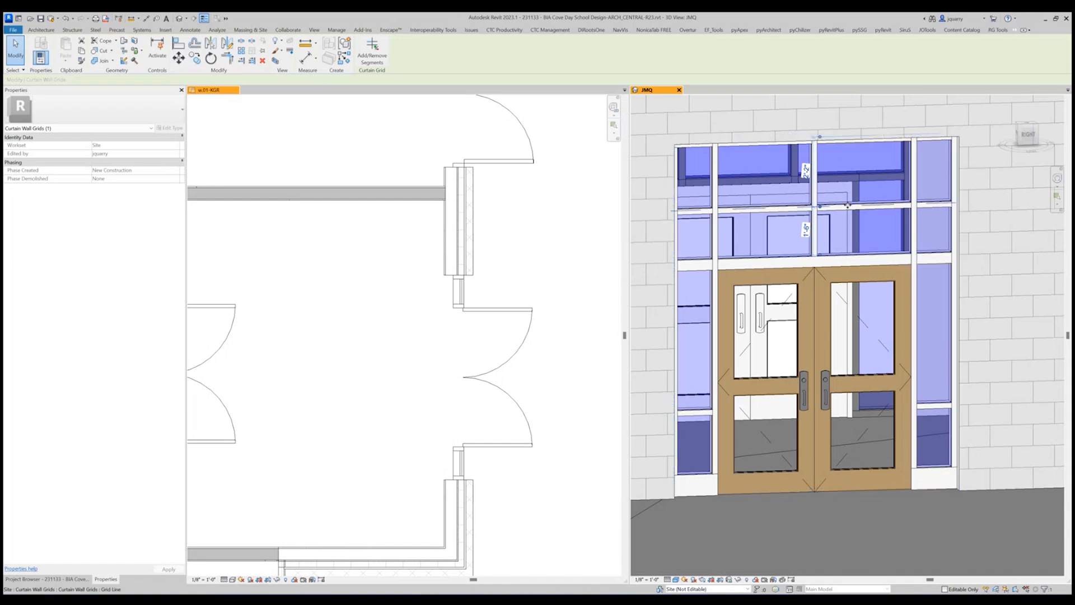
pyautogui.keyDown('shift'); pyautogui.moveTo(841, 151); pyautogui.dragTo(867, 212, button='middle'); pyautogui.keyUp('shift')
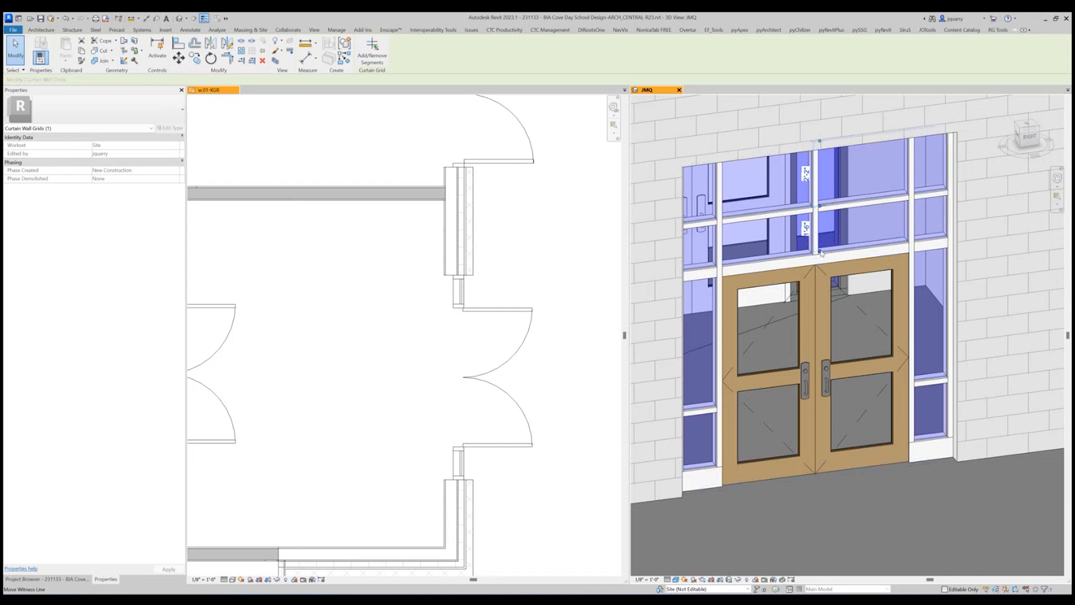
pyautogui.click(866, 472)
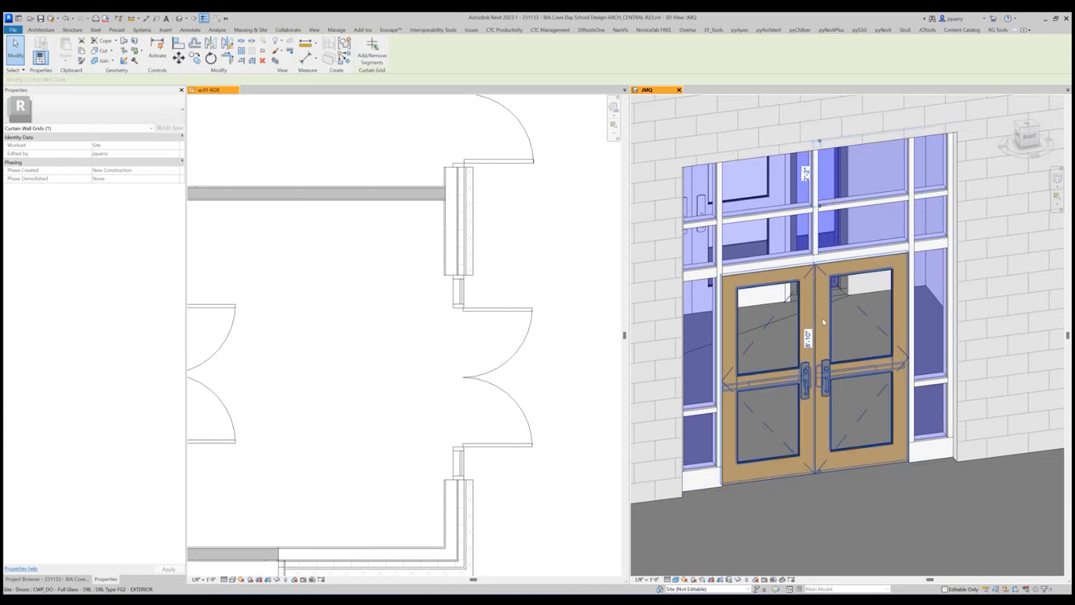
pyautogui.click(806, 338)
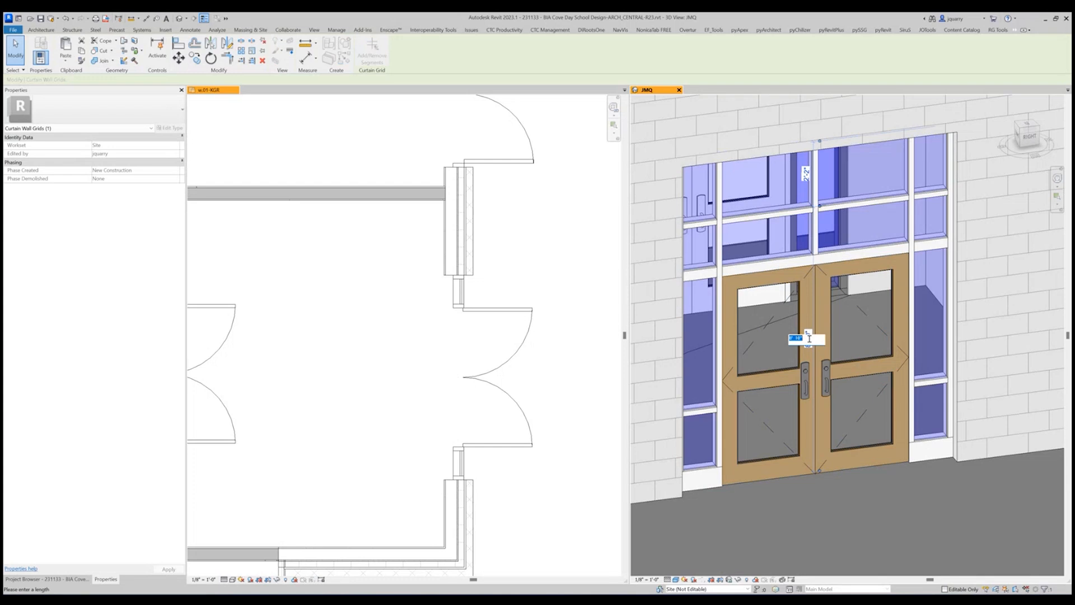
pyautogui.write('9 4')
pyautogui.press('Return')
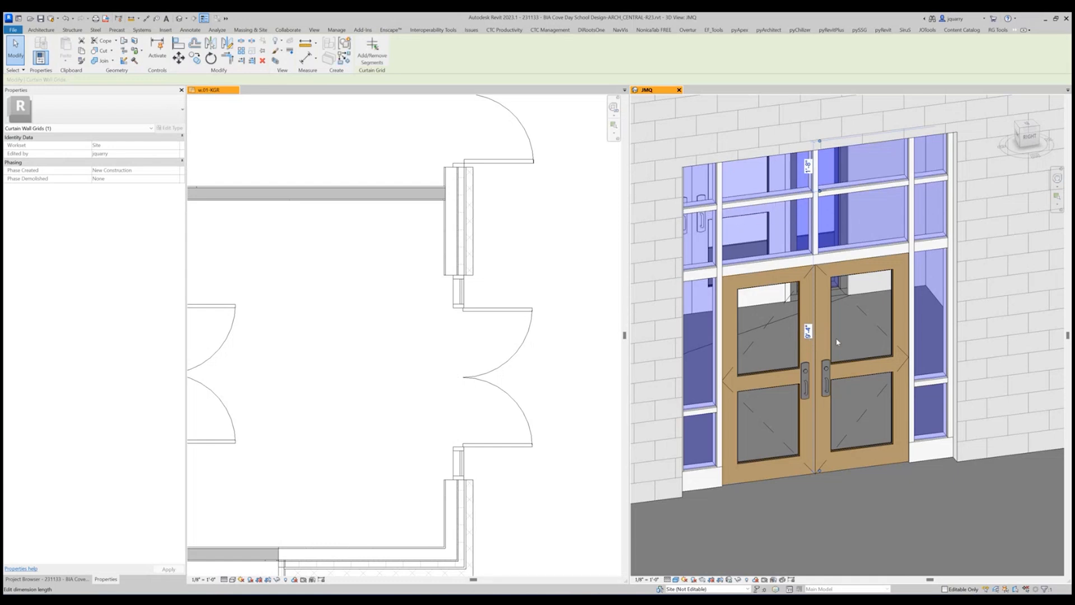
# Set the transom's horizontal grid line to 9'-3" above the floor.
pyautogui.keyDown('shift'); pyautogui.moveTo(868, 307); pyautogui.dragTo(837, 259, button='middle'); pyautogui.keyUp('shift')
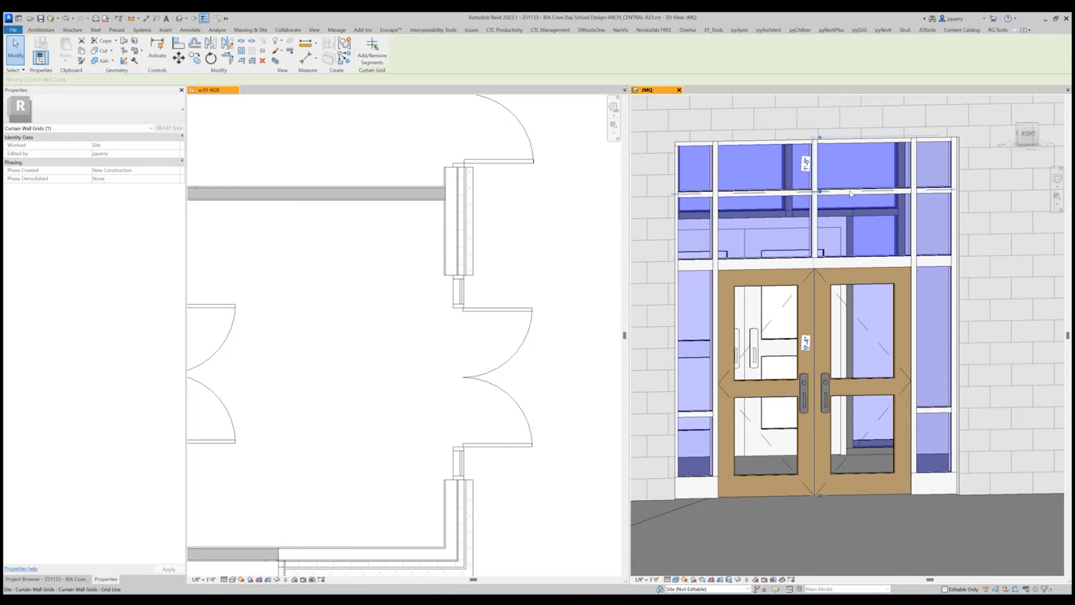
pyautogui.press('Tab')
pyautogui.press('Tab')
pyautogui.click(806, 342)
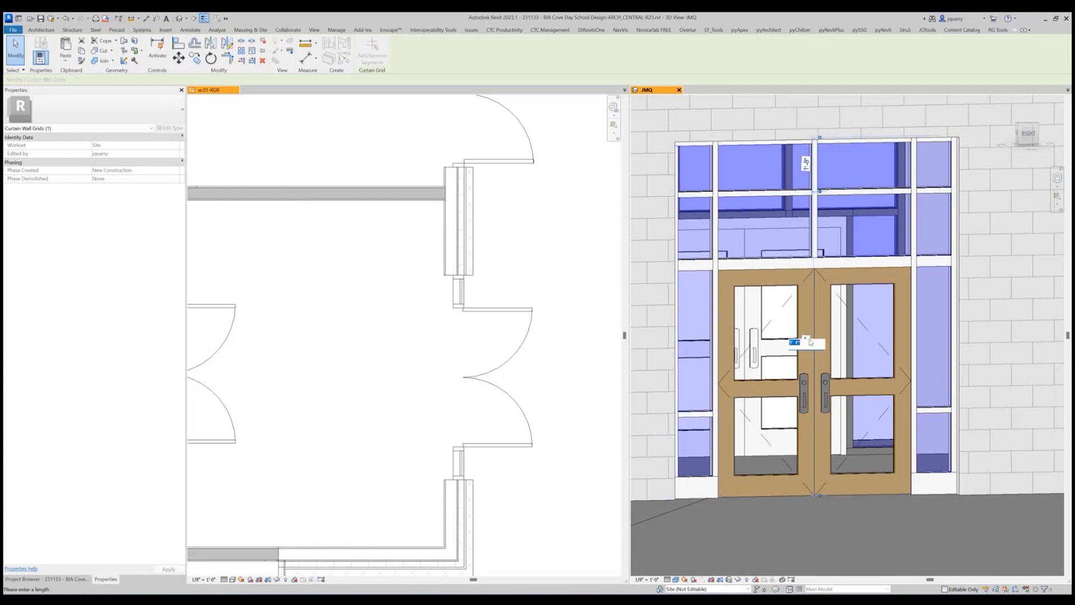
pyautogui.write('9 3')
pyautogui.press('Return')
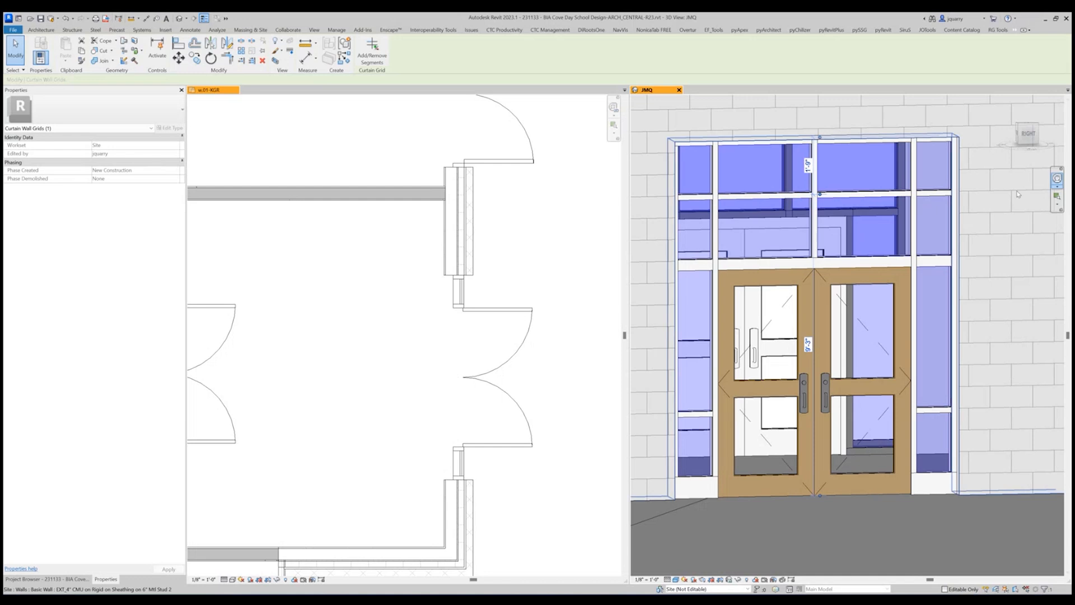
# Set the transom's horizontal grid line to 8'-7" above the floor.
pyautogui.keyDown('shift'); pyautogui.moveTo(907, 230); pyautogui.dragTo(862, 158, button='middle'); pyautogui.keyUp('shift')
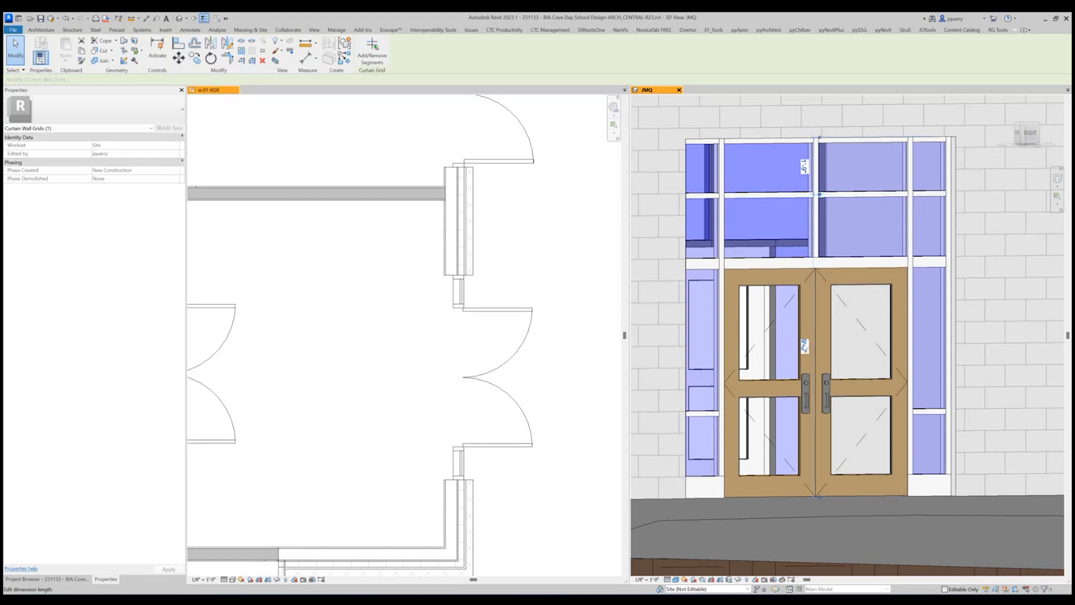
pyautogui.click(804, 346)
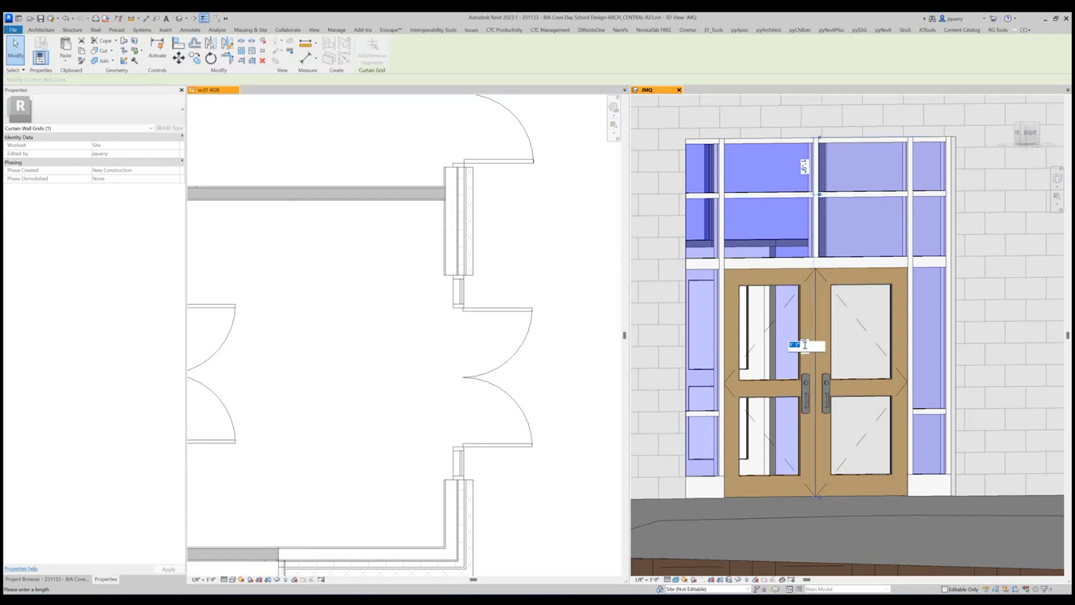
pyautogui.write('8 7')
pyautogui.press('Return')
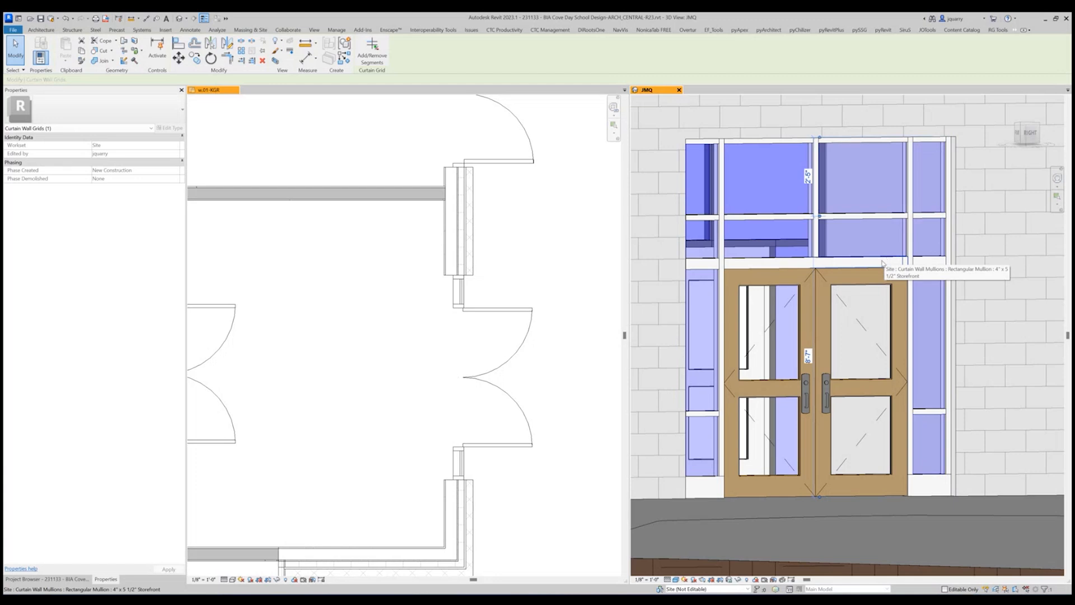
# Synchronize the storefront changes with the central model.
pyautogui.scroll(-3, 885, 263)
pyautogui.keyDown('shift'); pyautogui.moveTo(884, 263); pyautogui.dragTo(843, 332, button='middle'); pyautogui.keyUp('shift')
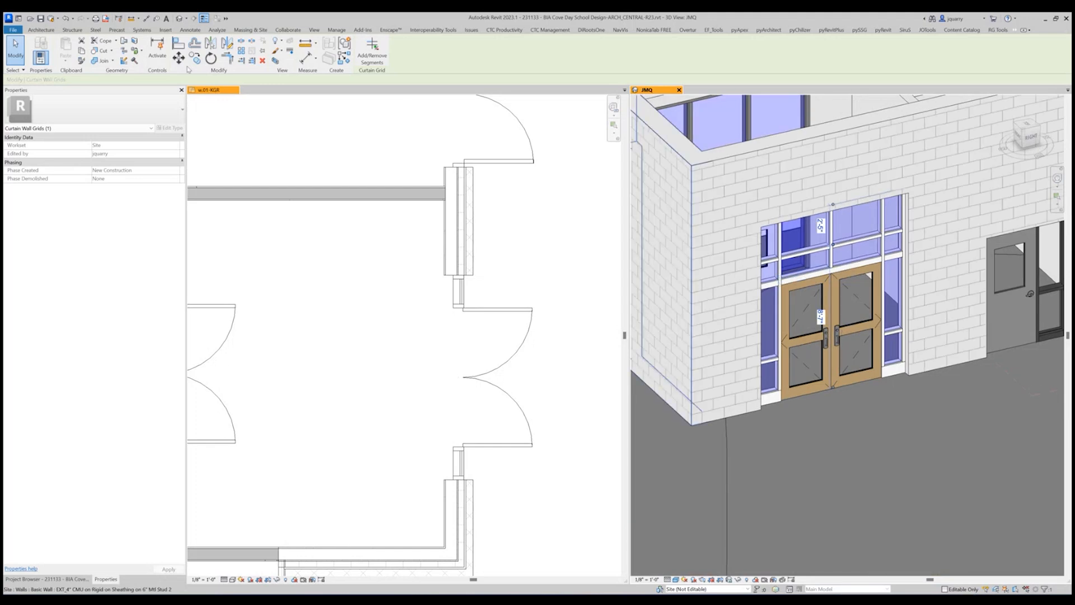
pyautogui.click(51, 18)
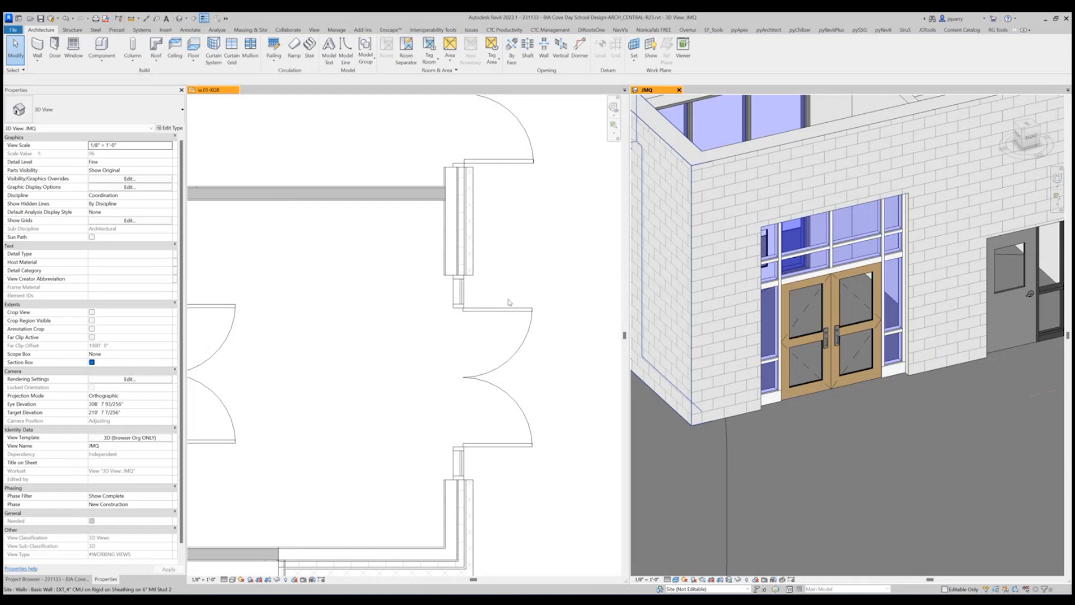
# Create a model group named "X - Entry" from the double-door storefront curtain wall.
pyautogui.click(457, 295)
pyautogui.click(458, 295)
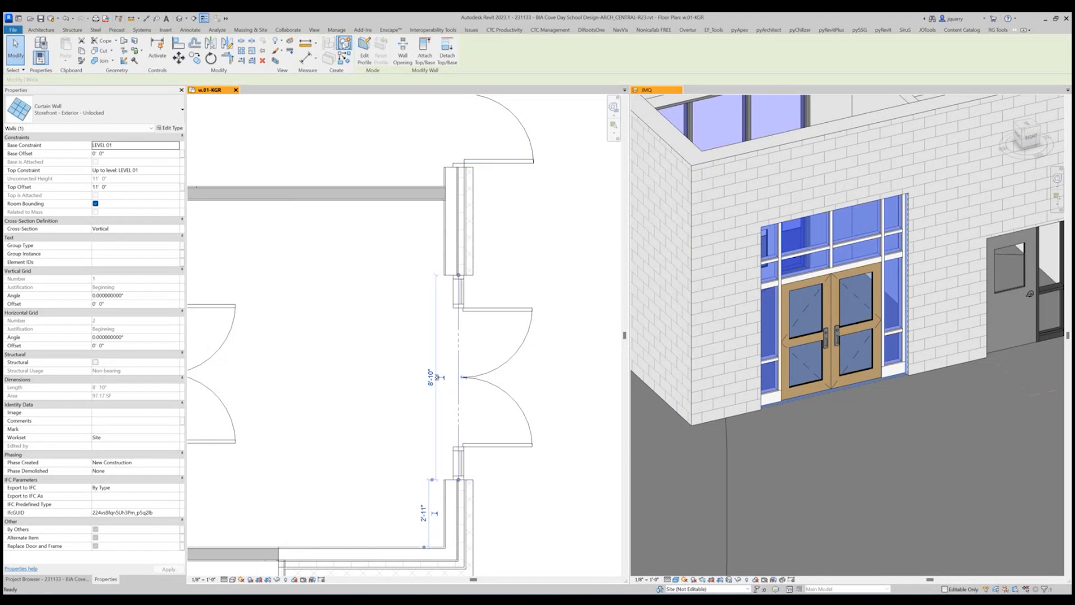
pyautogui.click(344, 44)
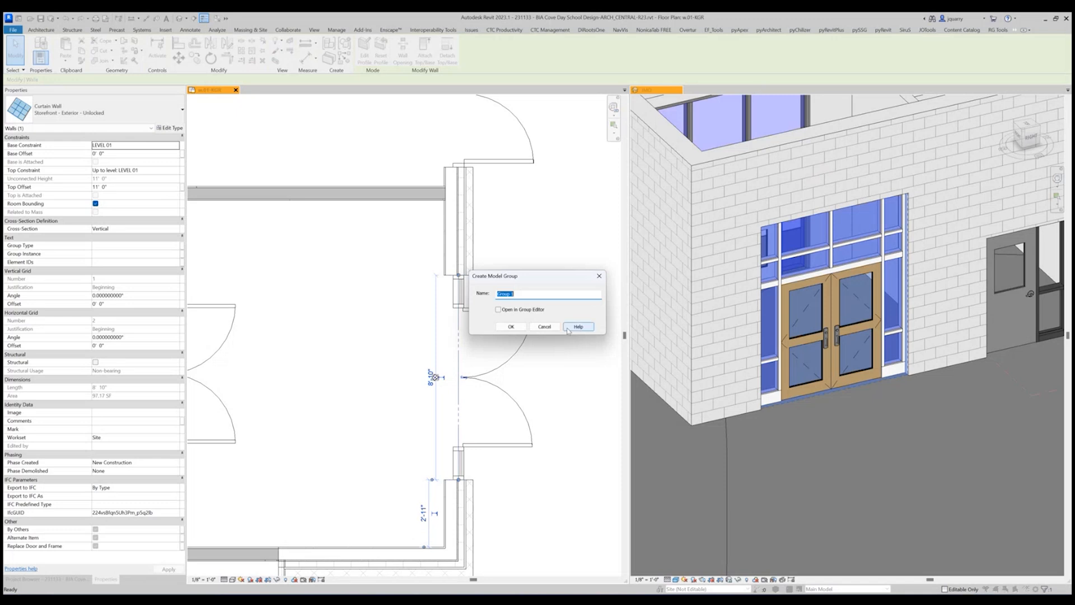
pyautogui.write('X - Entry')
pyautogui.click(509, 327)
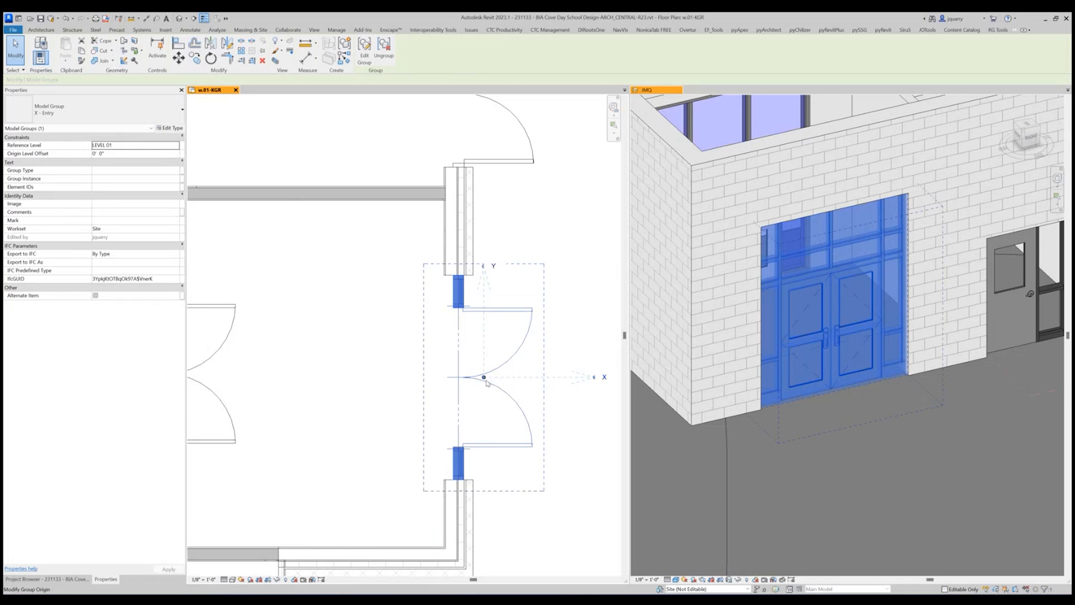
# Move the X - Entry group origin to the interior wall face at the doors' centerline and rotate its axes so Y points outward.
pyautogui.moveTo(484, 380); pyautogui.dragTo(473, 480)
pyautogui.moveTo(472, 480); pyautogui.dragTo(446, 379)
pyautogui.moveTo(559, 379); pyautogui.dragTo(445, 451)
pyautogui.scroll(5, 453, 383)
pyautogui.scroll(-6, 451, 370)
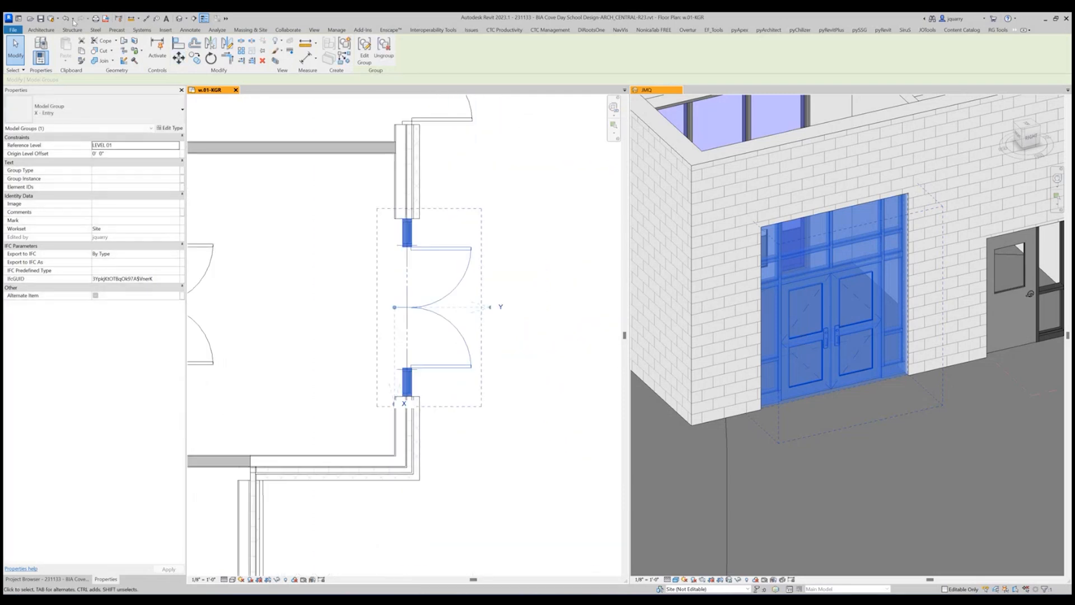
# Draw two horizontal reference planes in the floor plan, one along each outer edge of the double-door opening, extending outward past the door leaves.
pyautogui.click(41, 30)
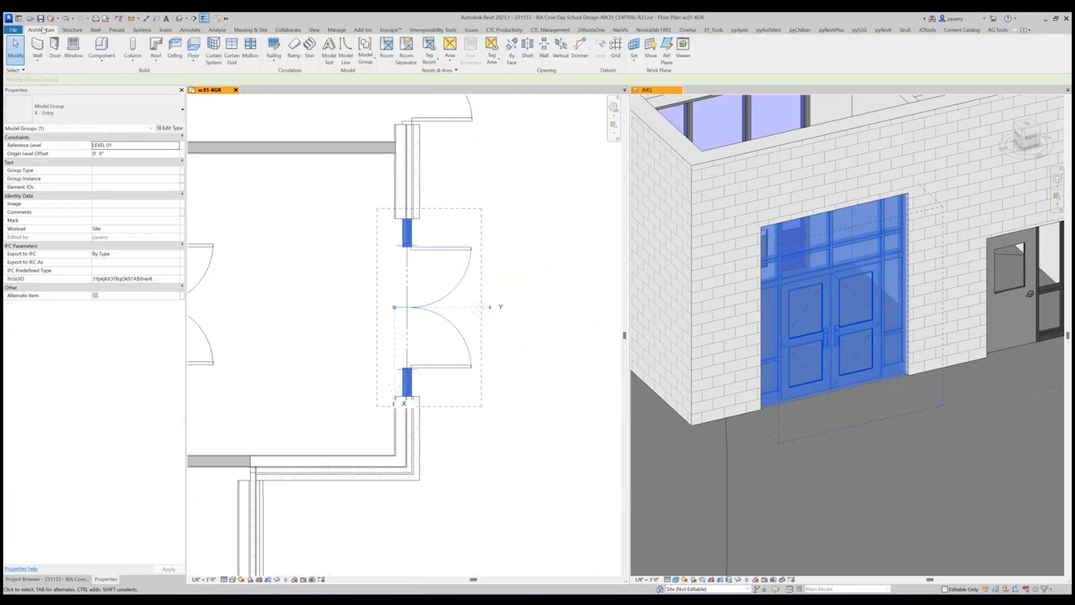
pyautogui.click(665, 47)
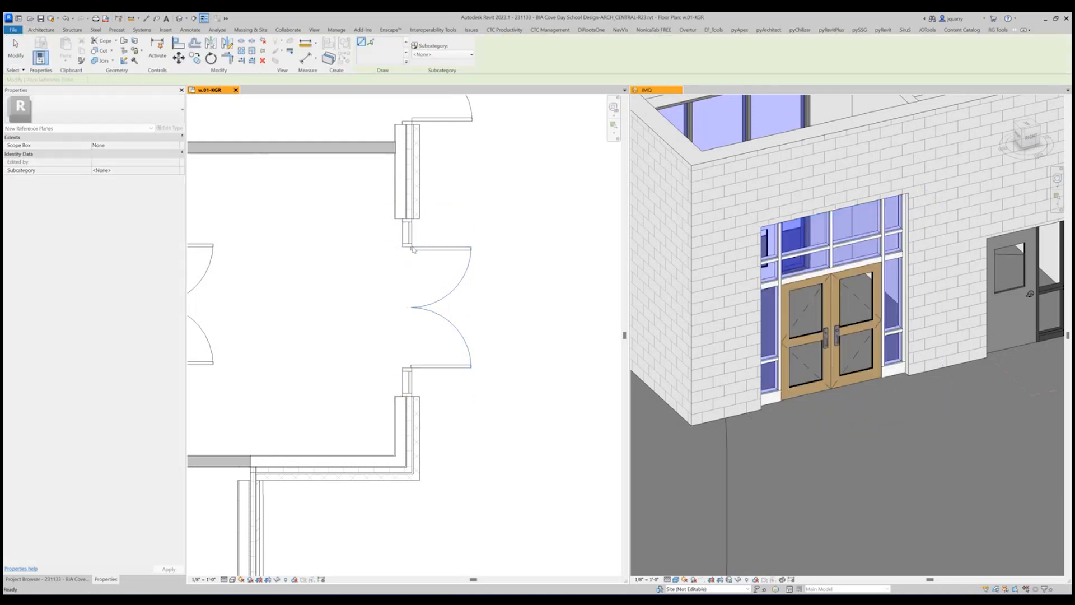
pyautogui.click(403, 247)
pyautogui.click(515, 247)
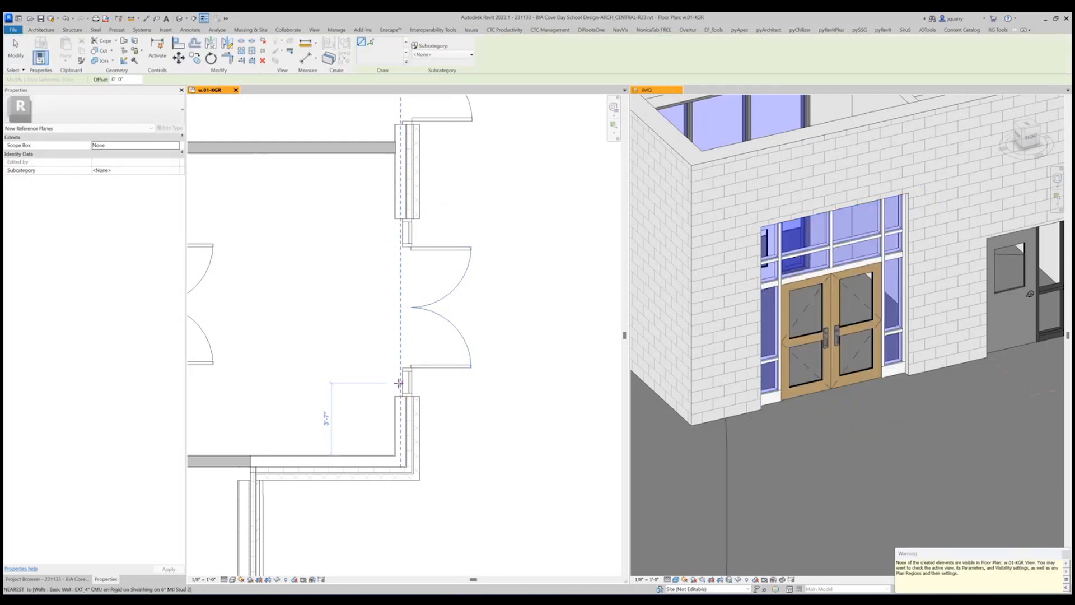
pyautogui.click(403, 368)
pyautogui.click(510, 368)
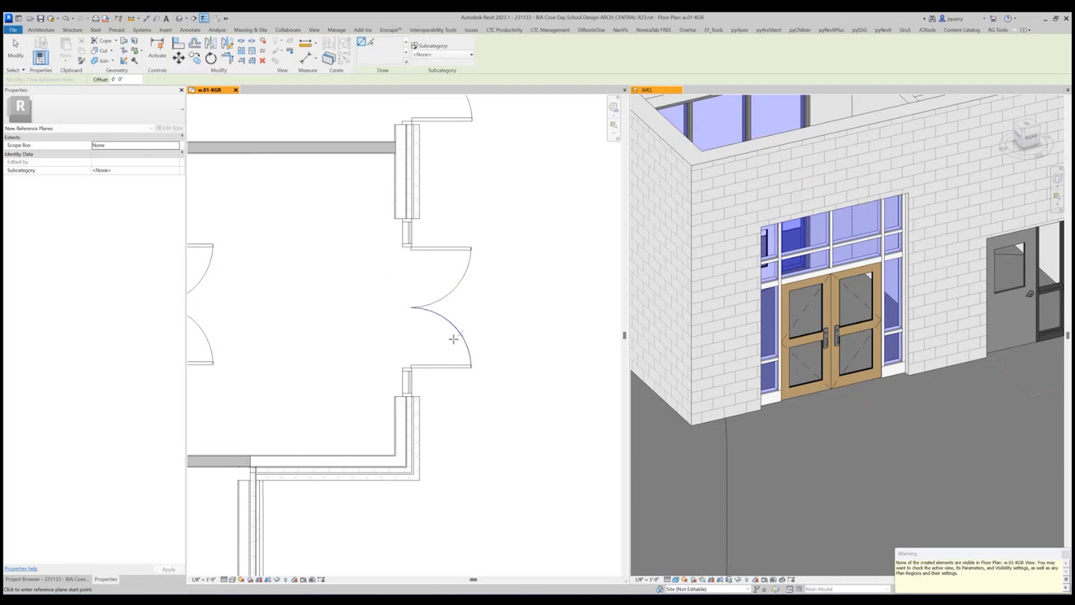
# Enable temporary view properties for the floor plan and turn on visibility of the Reference Planes annotation category.
pyautogui.click(302, 579)
pyautogui.click(324, 546)
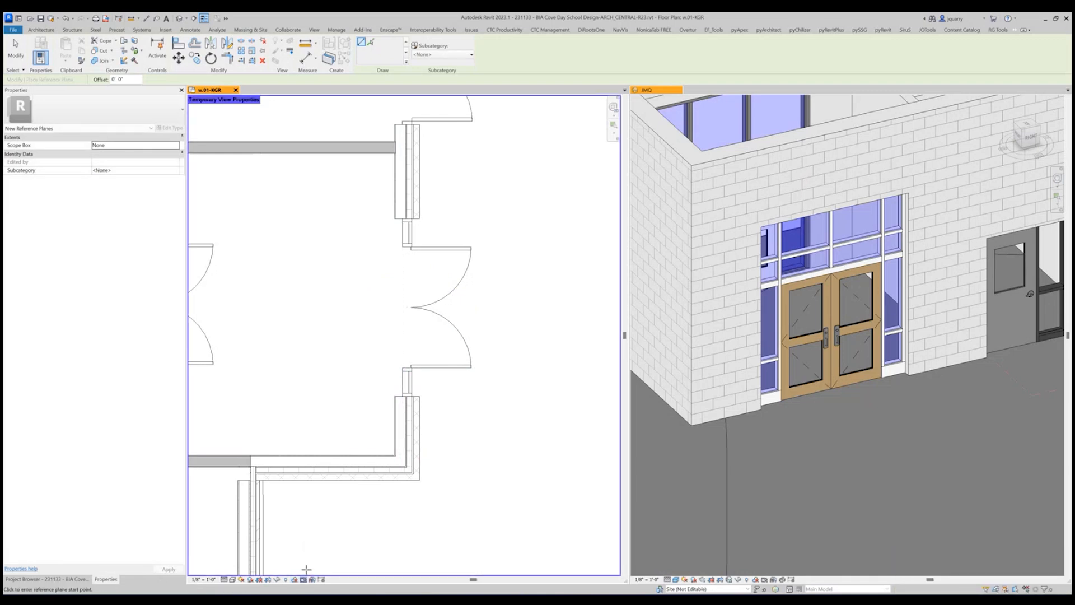
pyautogui.press('v')
pyautogui.press('v')
pyautogui.scroll(-2, 374, 276)
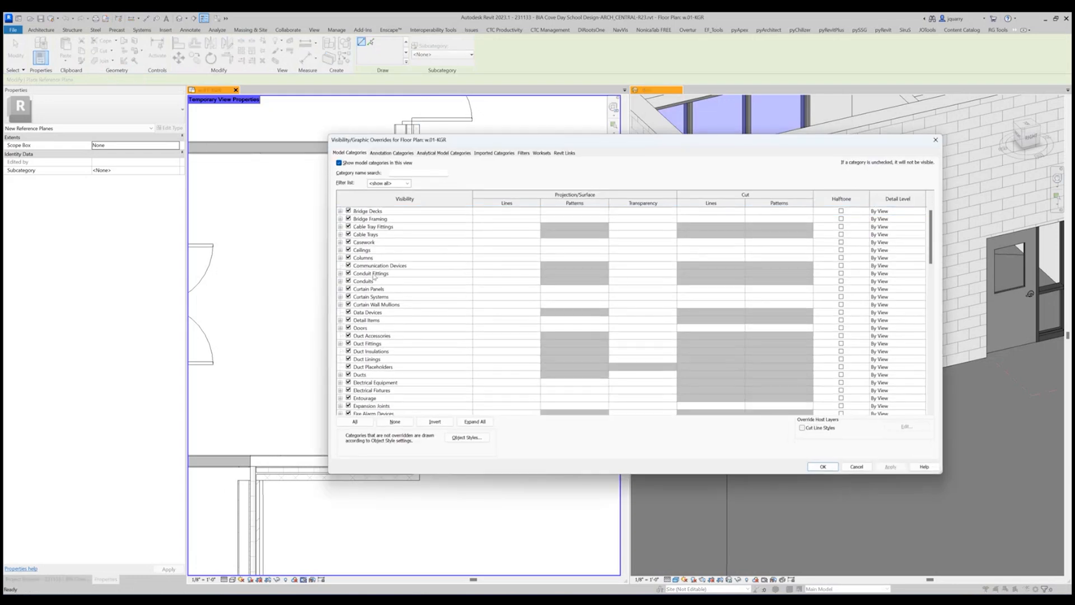
pyautogui.click(392, 152)
pyautogui.scroll(-15, 359, 320)
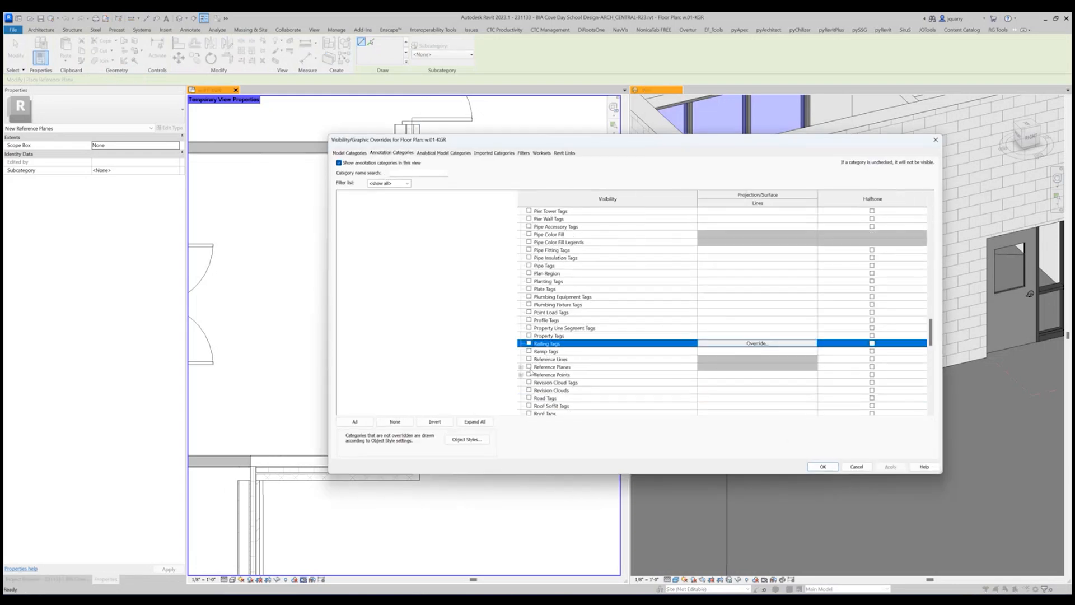
pyautogui.click(529, 368)
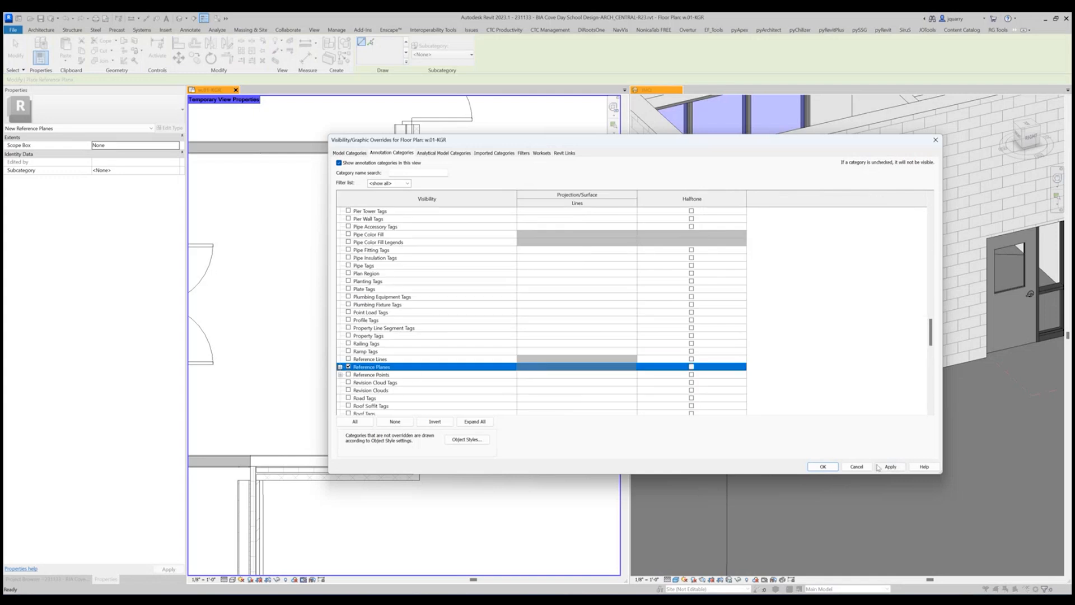
pyautogui.click(823, 466)
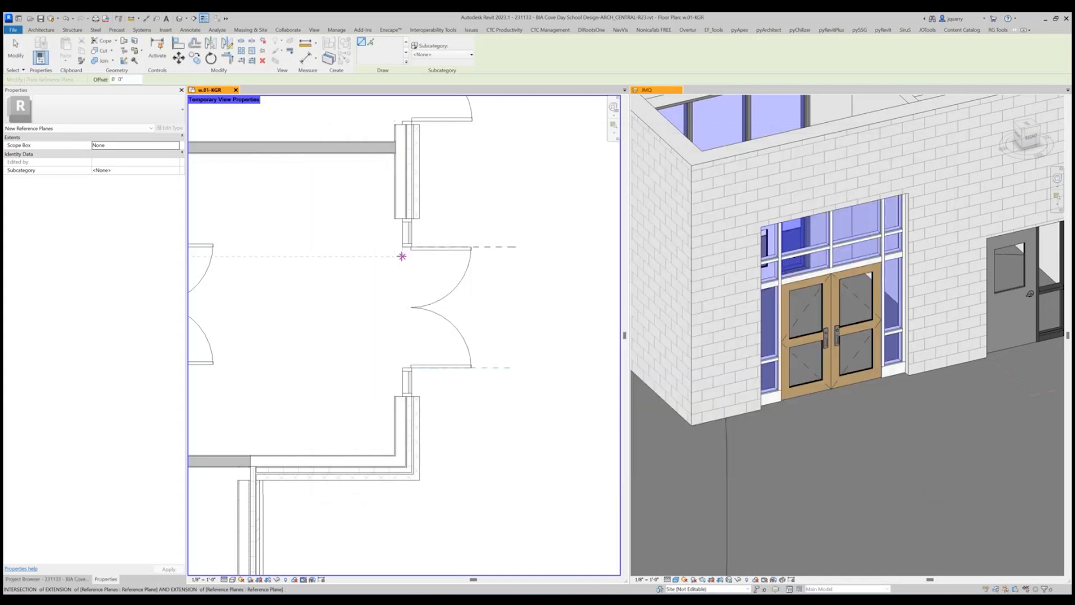
# Copy the reference plane at the upper door jamb straight down to the lower door jamb.
pyautogui.press('Escape')
pyautogui.click(479, 247)
pyautogui.press('c')
pyautogui.press('o')
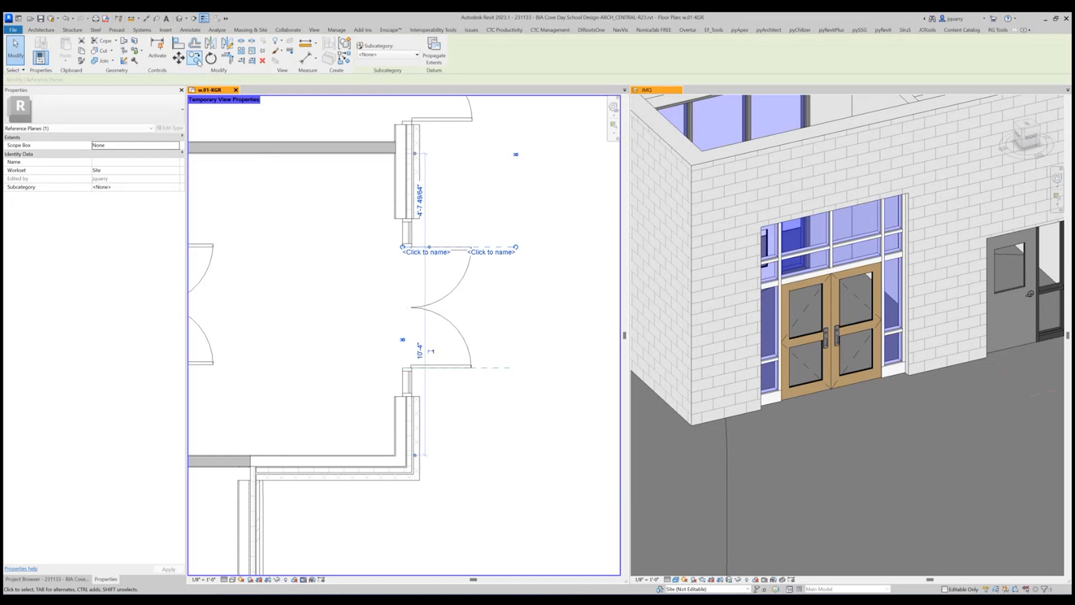
pyautogui.click(495, 247)
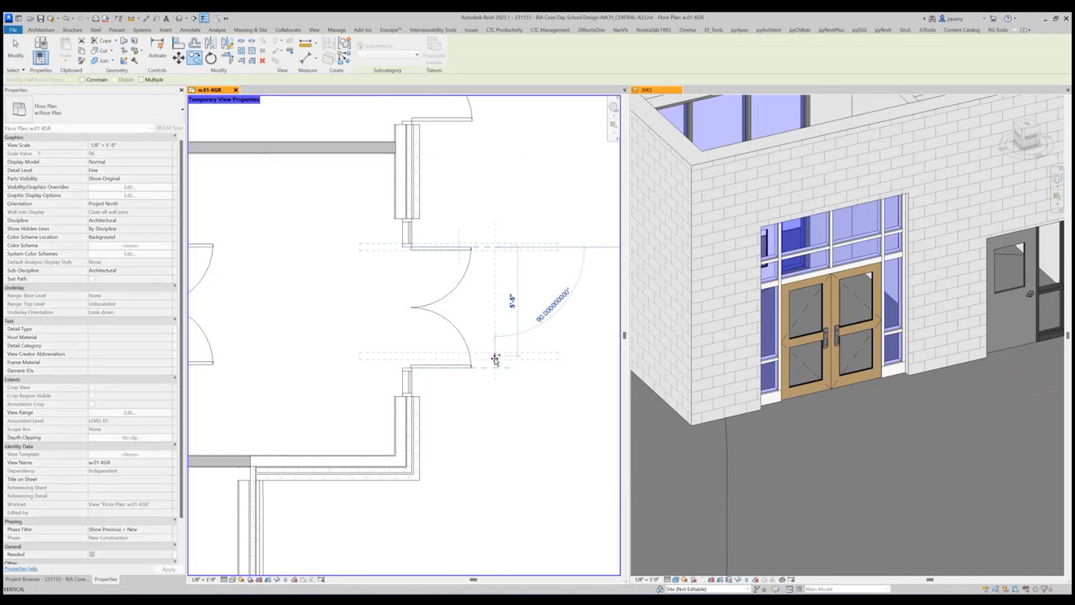
pyautogui.click(495, 367)
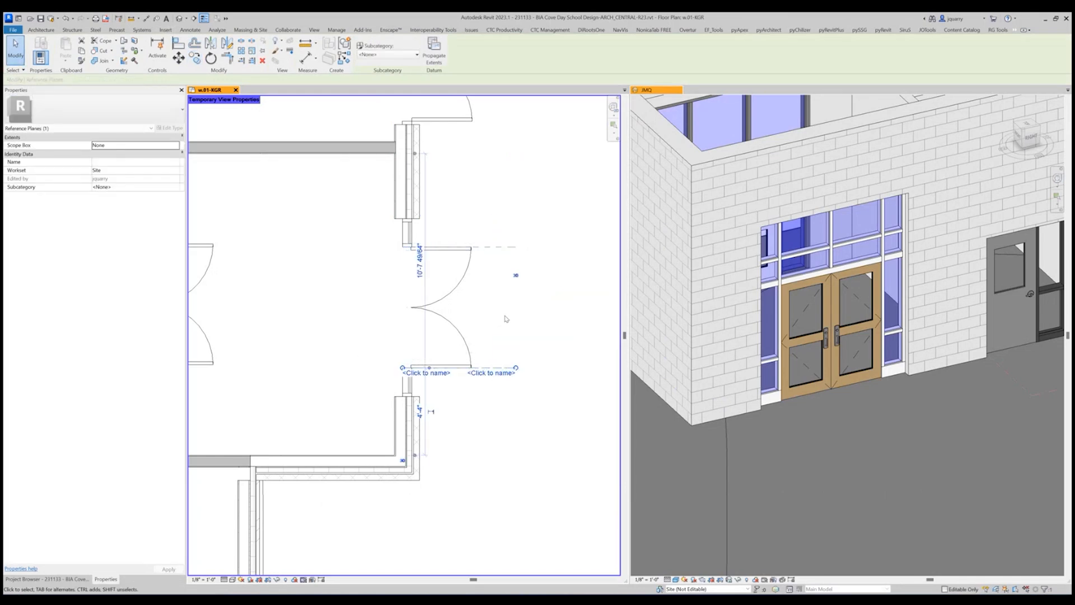
pyautogui.press('Escape')
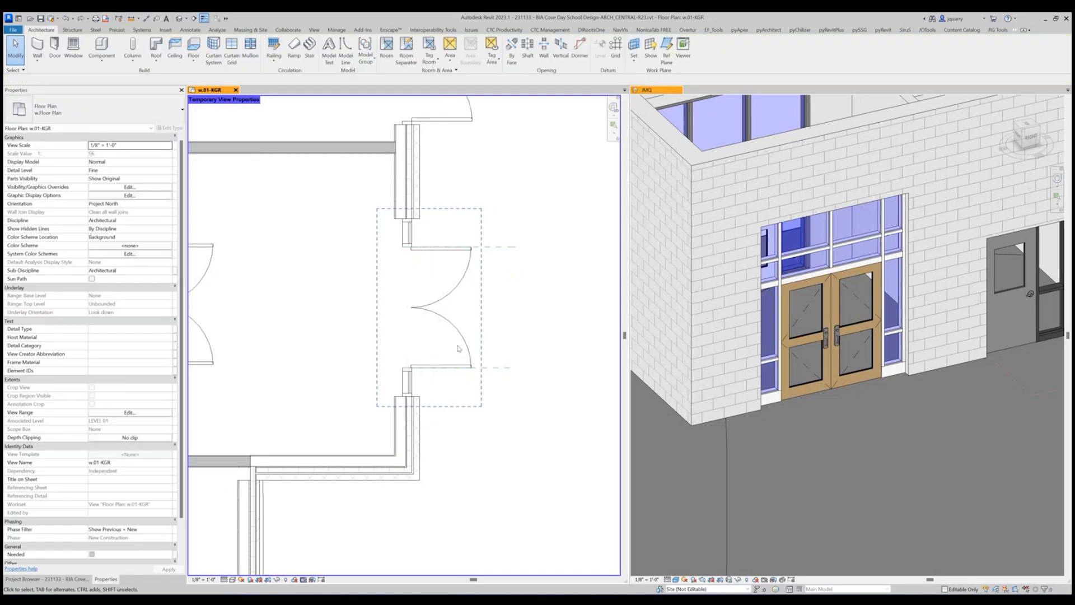
# Copy the upper door-jamb reference plane to the lower end of the storefront frame.
pyautogui.click(483, 247)
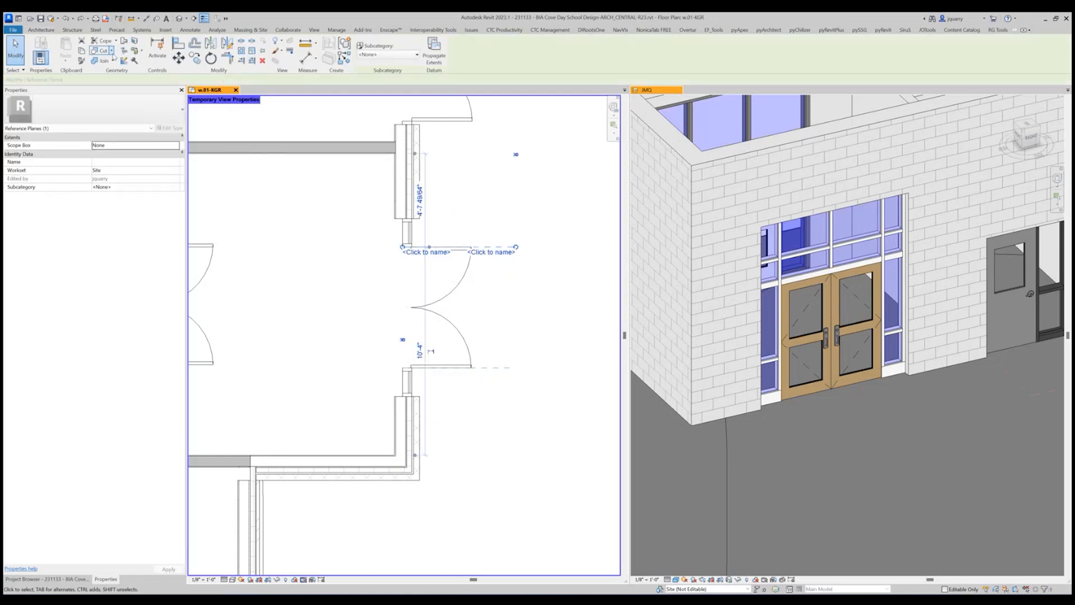
pyautogui.click(194, 59)
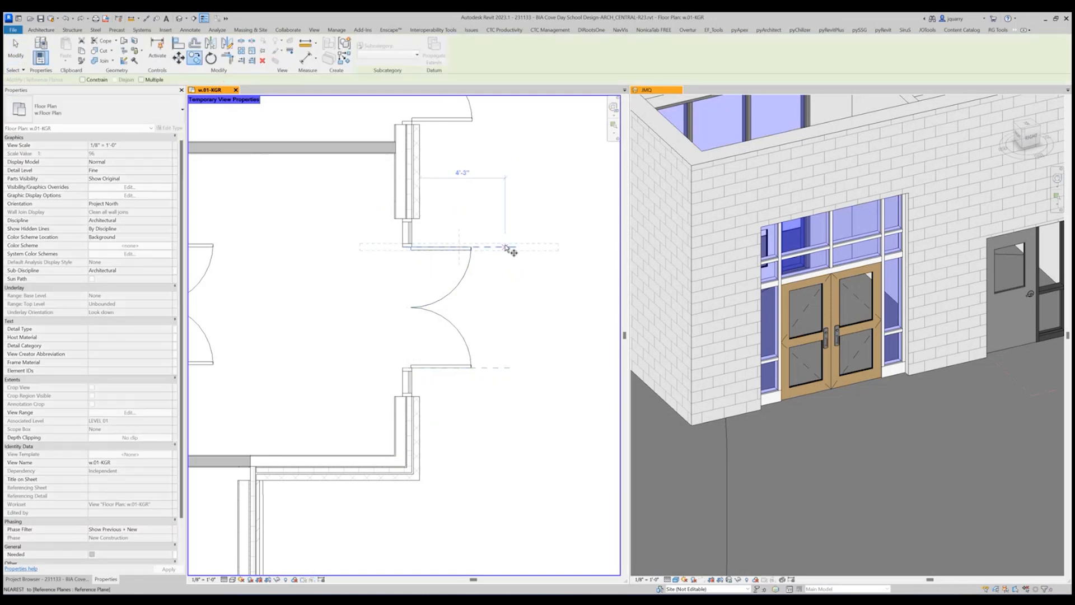
pyautogui.click(506, 247)
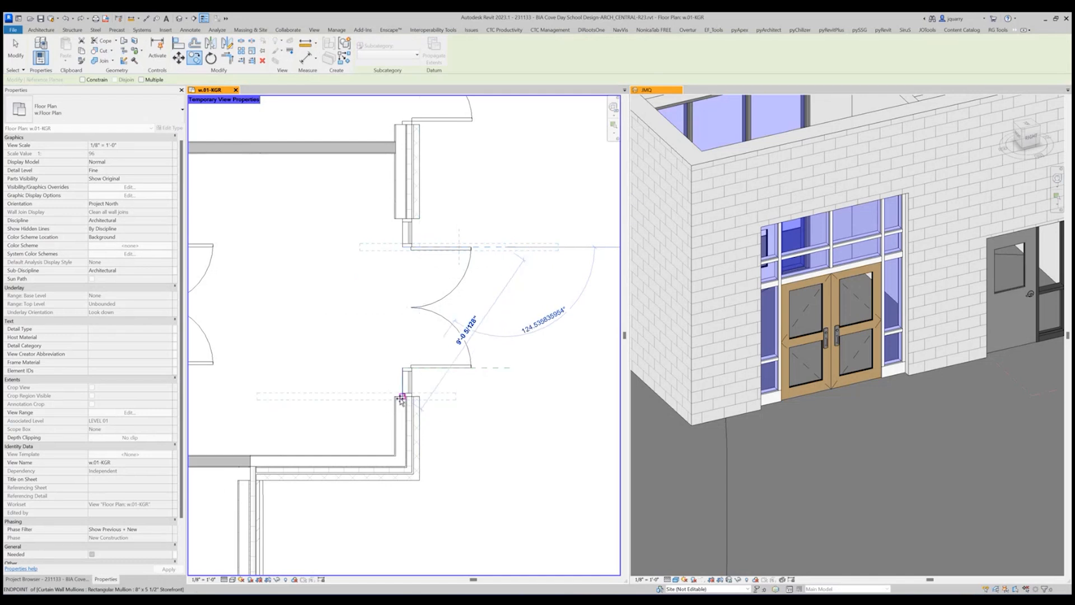
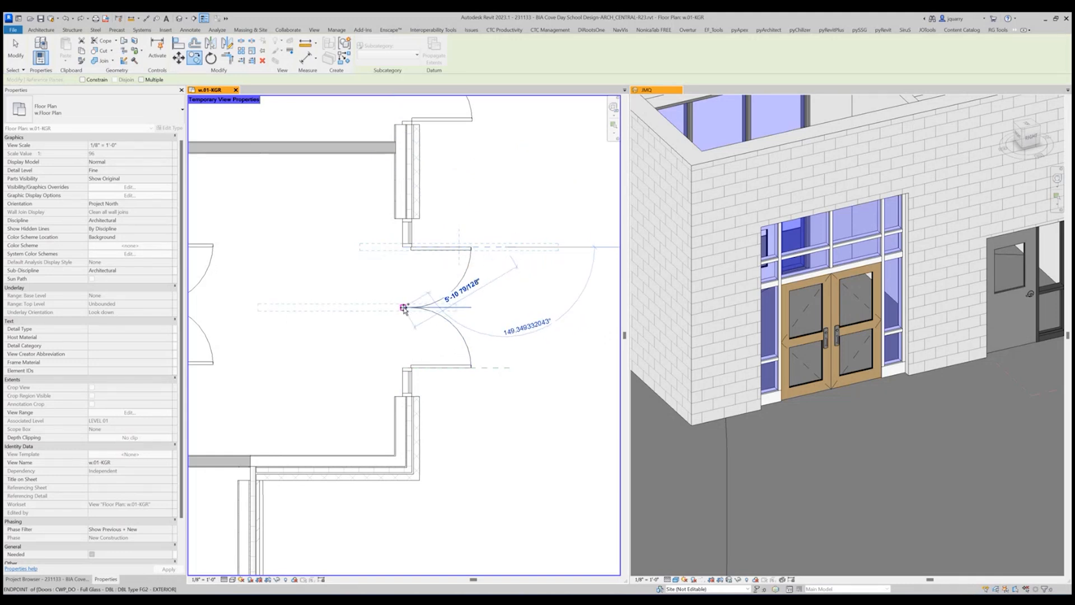
# Copy the horizontal reference plane to the point where the two entry door leaves meet.
pyautogui.click(412, 307)
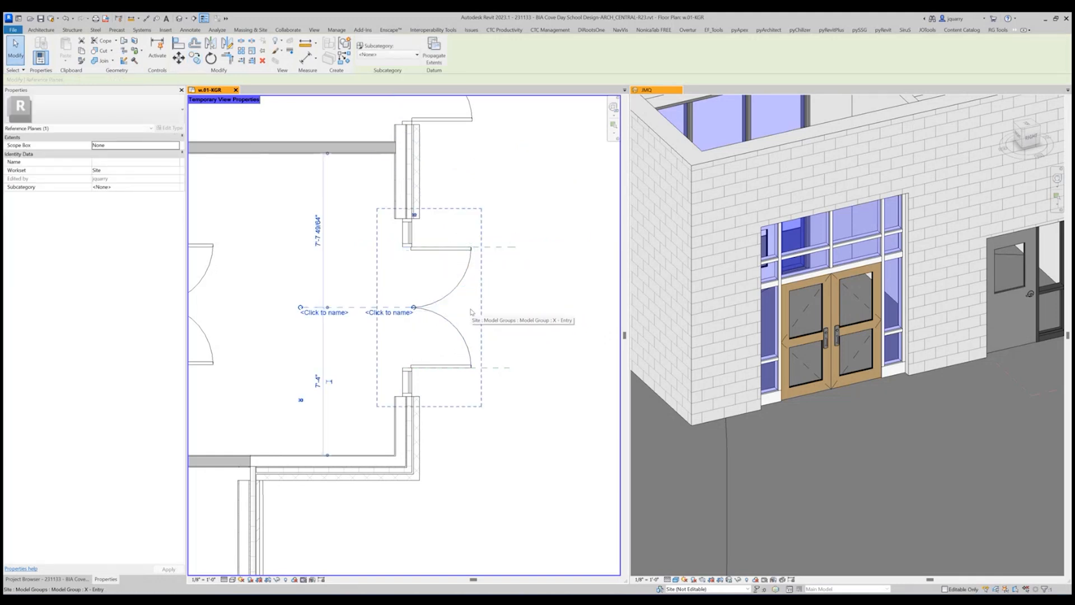
pyautogui.press('Escape')
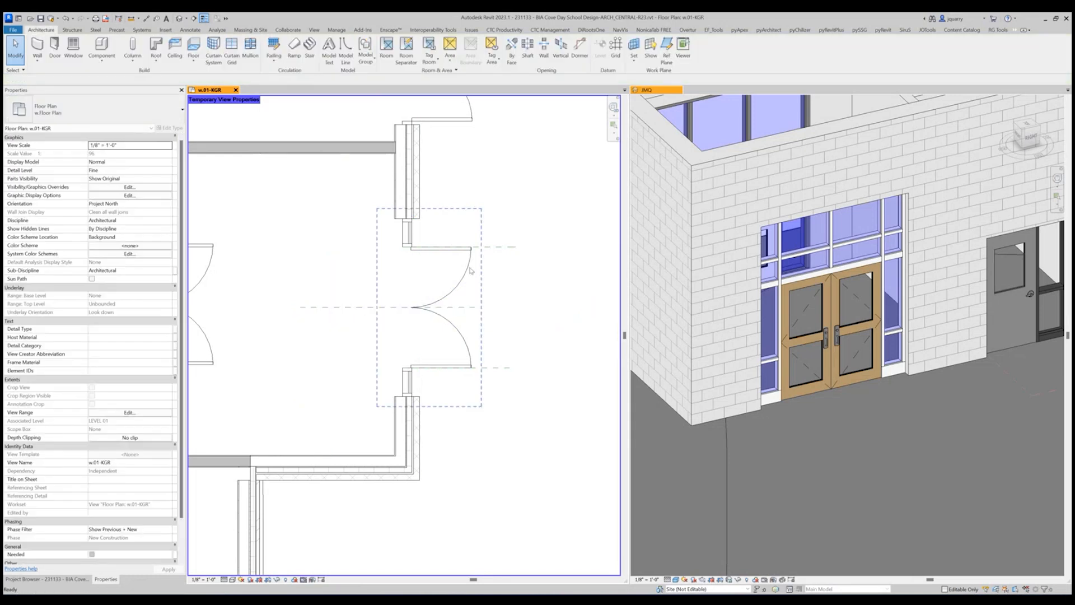
# Shift the X - Entry group's origin along the door-center reference plane, slightly toward the storefront.
pyautogui.click(470, 269)
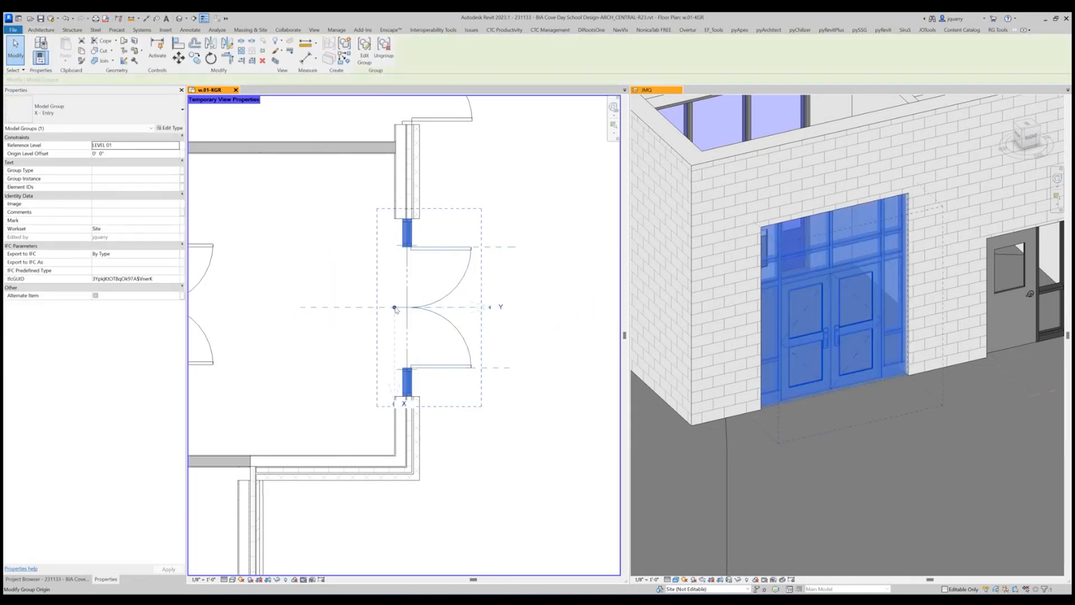
pyautogui.scroll(10, 396, 310)
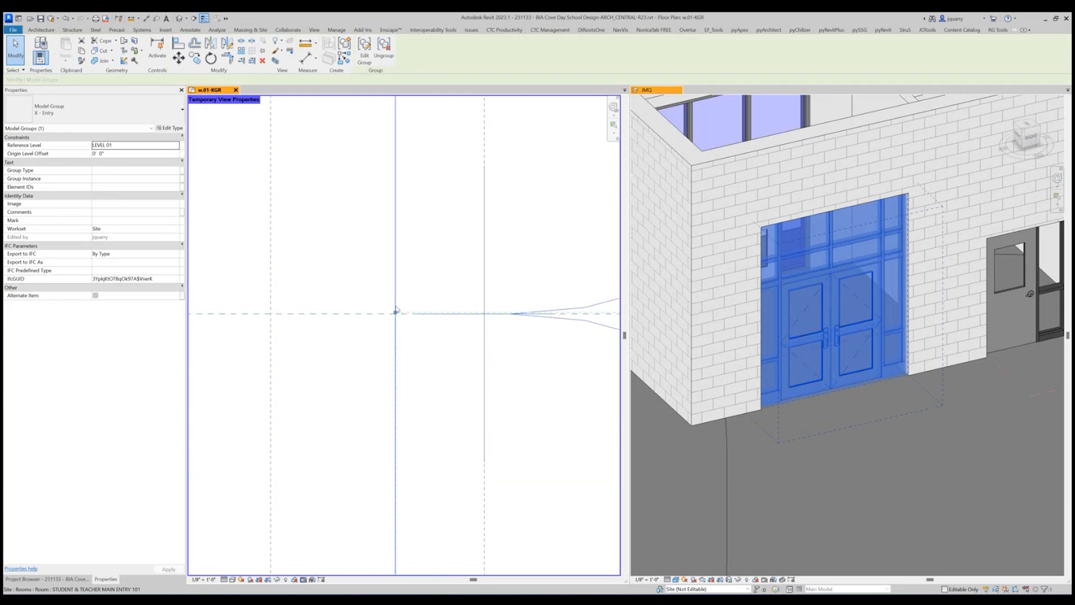
pyautogui.moveTo(359, 324); pyautogui.dragTo(424, 339)
pyautogui.scroll(-4, 424, 338)
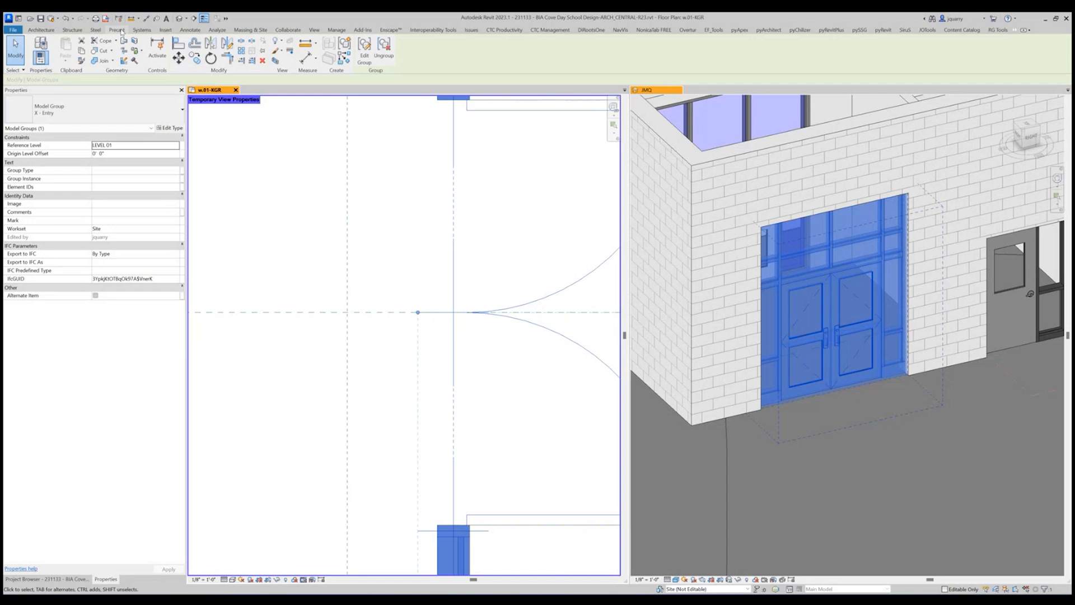
# Draw a vertical reference plane along the wall's interior face, spanning the entry opening from the upper wall end to the lower one.
pyautogui.click(41, 30)
pyautogui.click(666, 47)
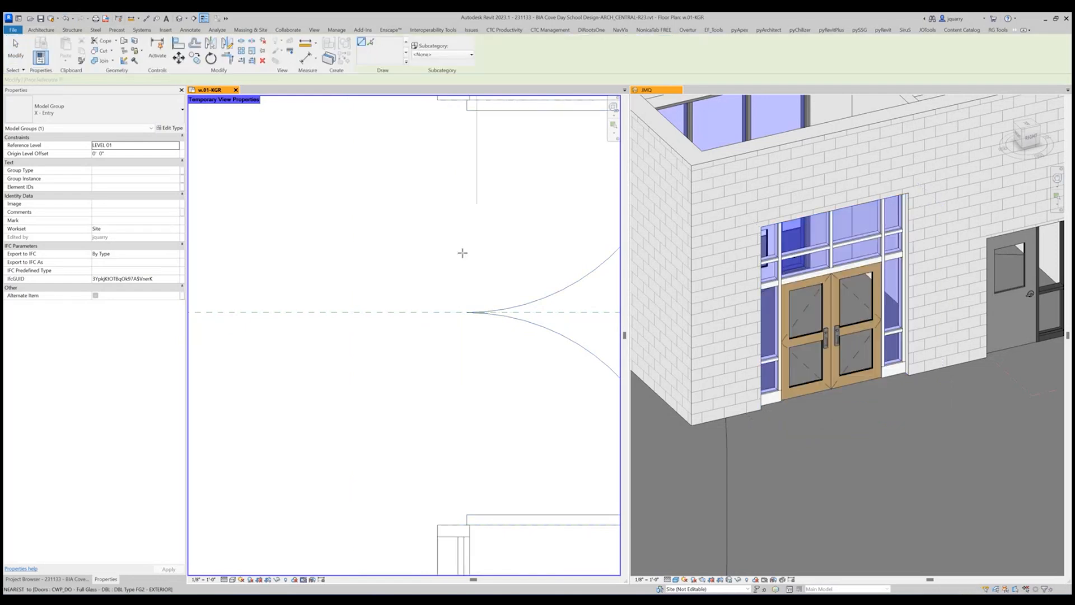
pyautogui.scroll(-3, 461, 252)
pyautogui.click(446, 168)
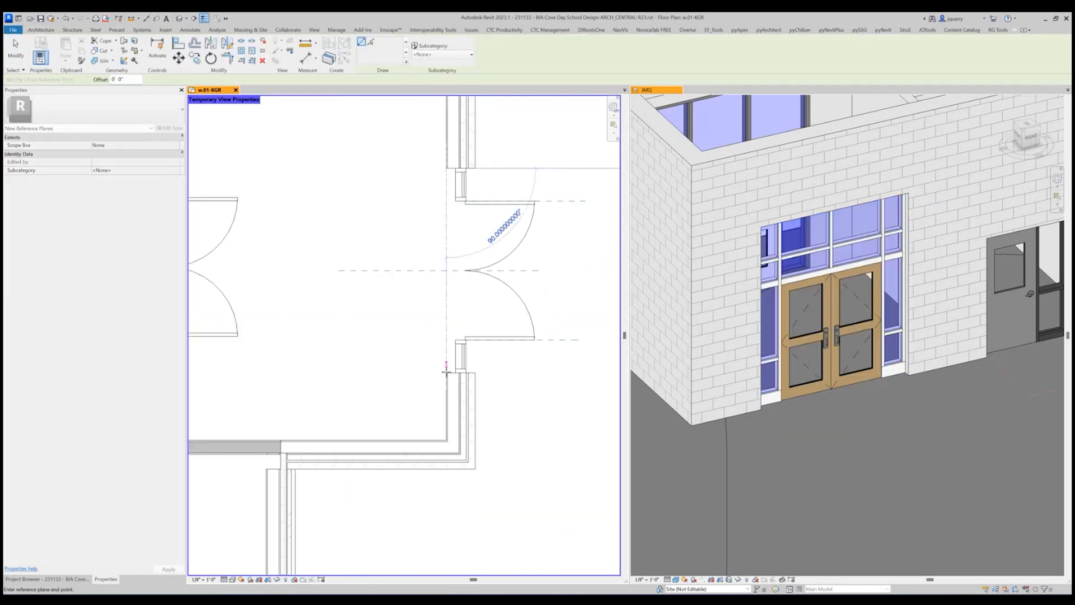
pyautogui.click(446, 372)
pyautogui.press('Escape')
pyautogui.press('Escape')
# Move the X - Entry group's origin to the intersection of the door-center and interior-wall-face reference planes.
pyautogui.scroll(4, 479, 303)
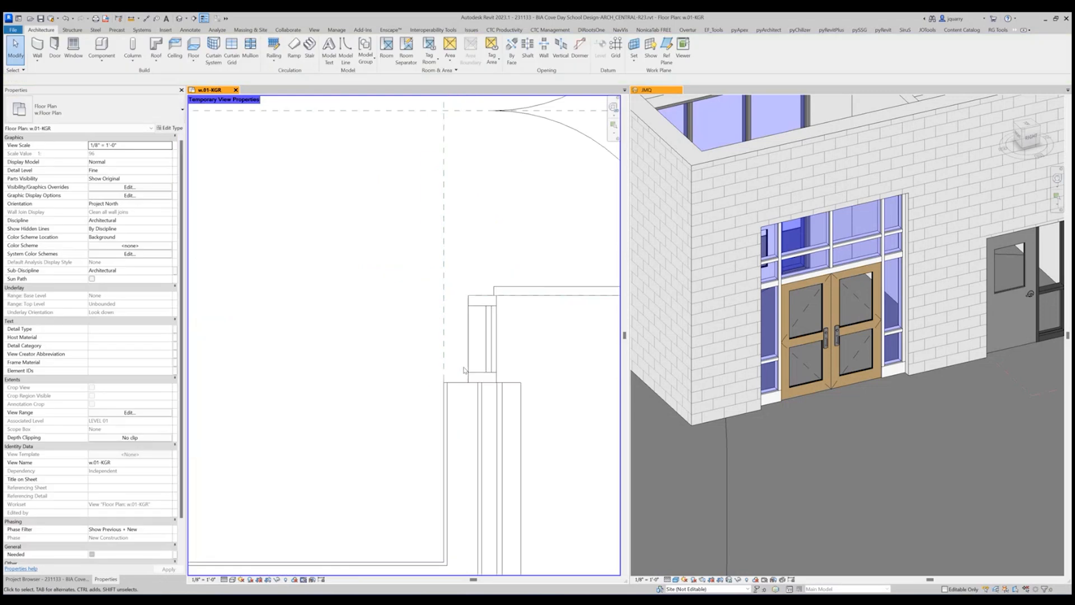
pyautogui.click(485, 363)
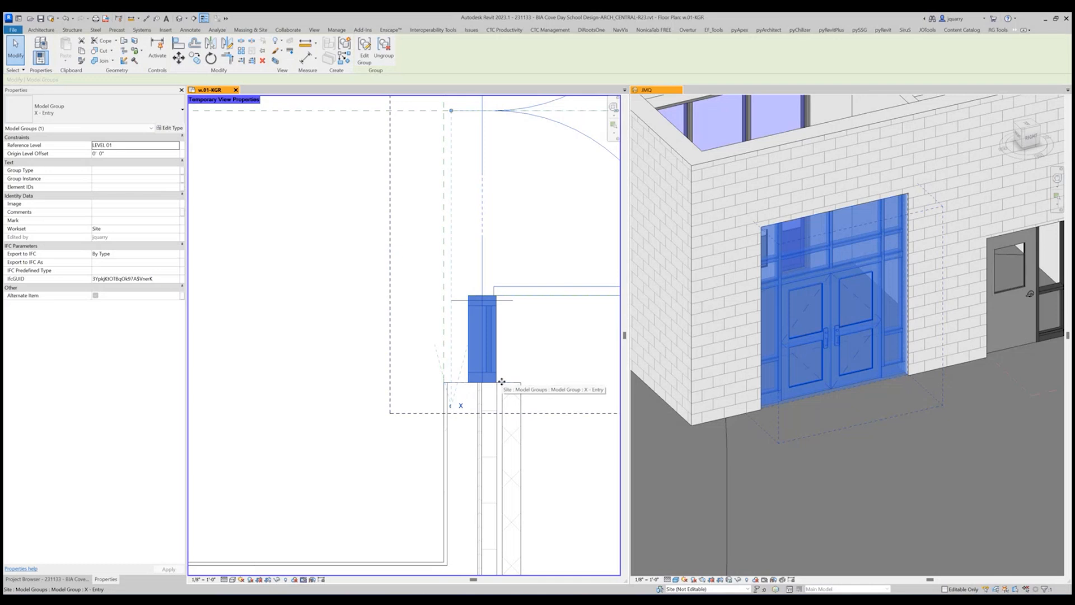
pyautogui.scroll(-3, 502, 381)
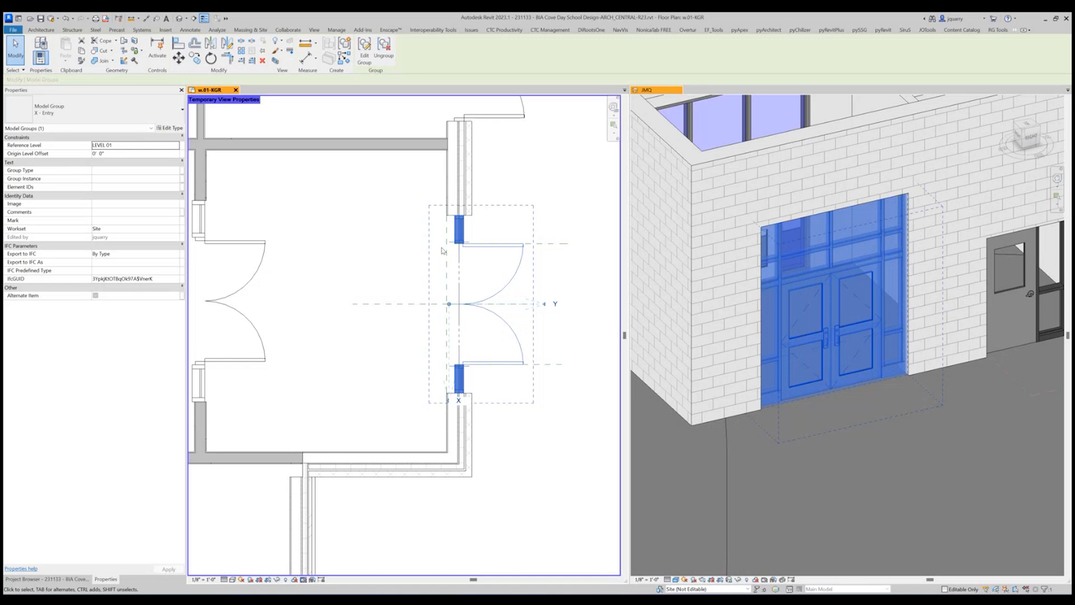
pyautogui.scroll(6, 448, 303)
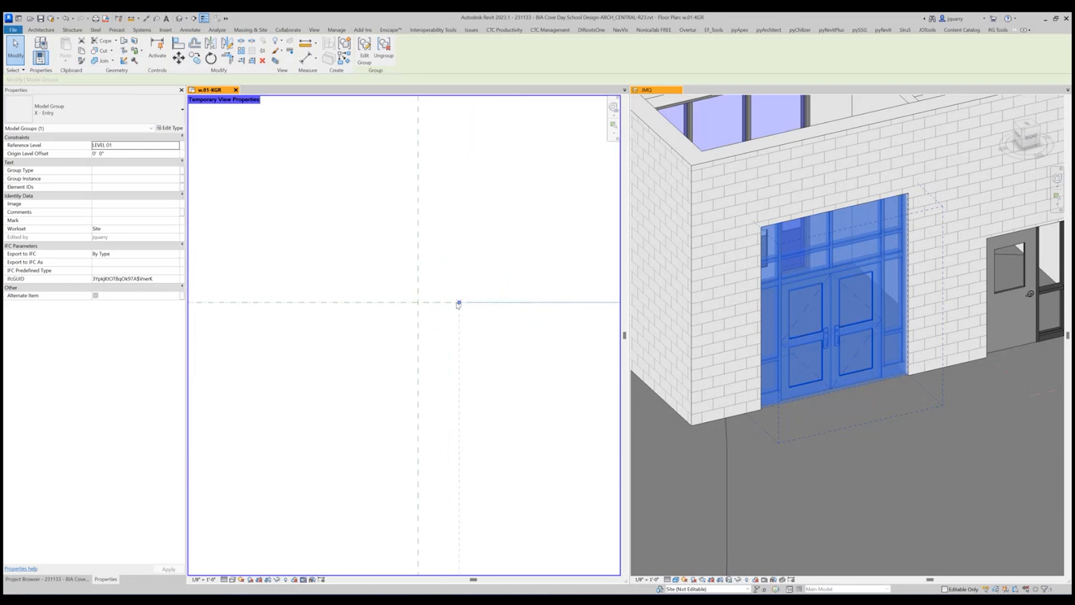
pyautogui.scroll(-3, 384, 250)
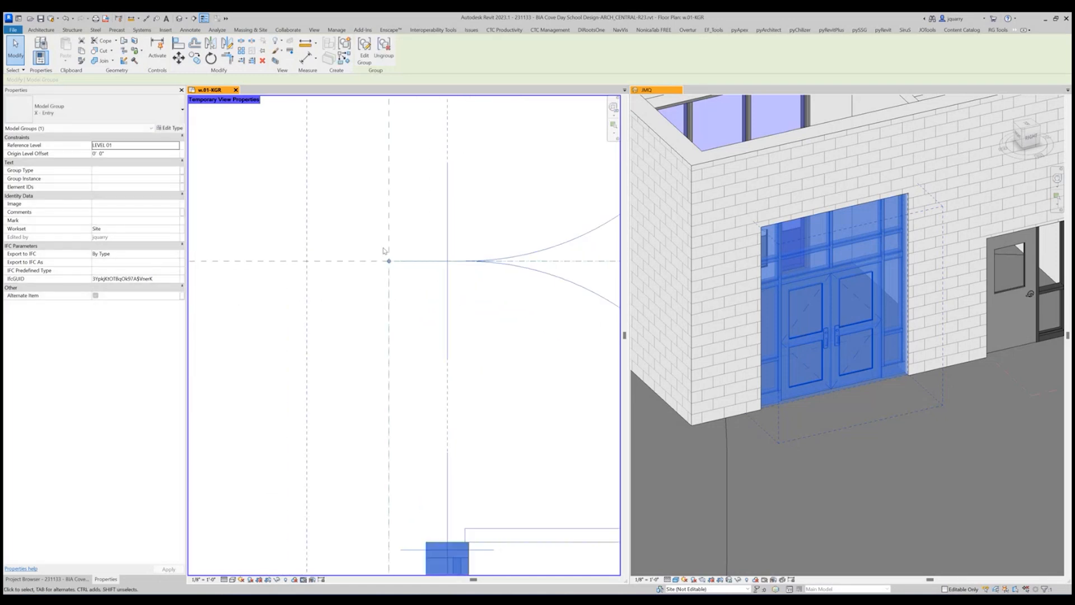
pyautogui.scroll(-3, 429, 303)
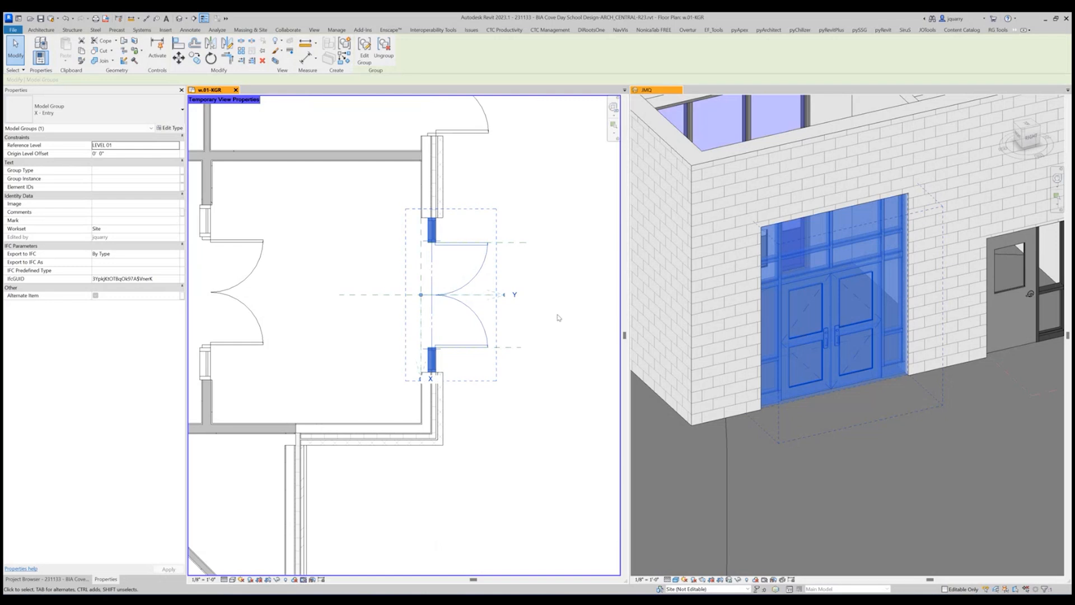
pyautogui.press('Escape')
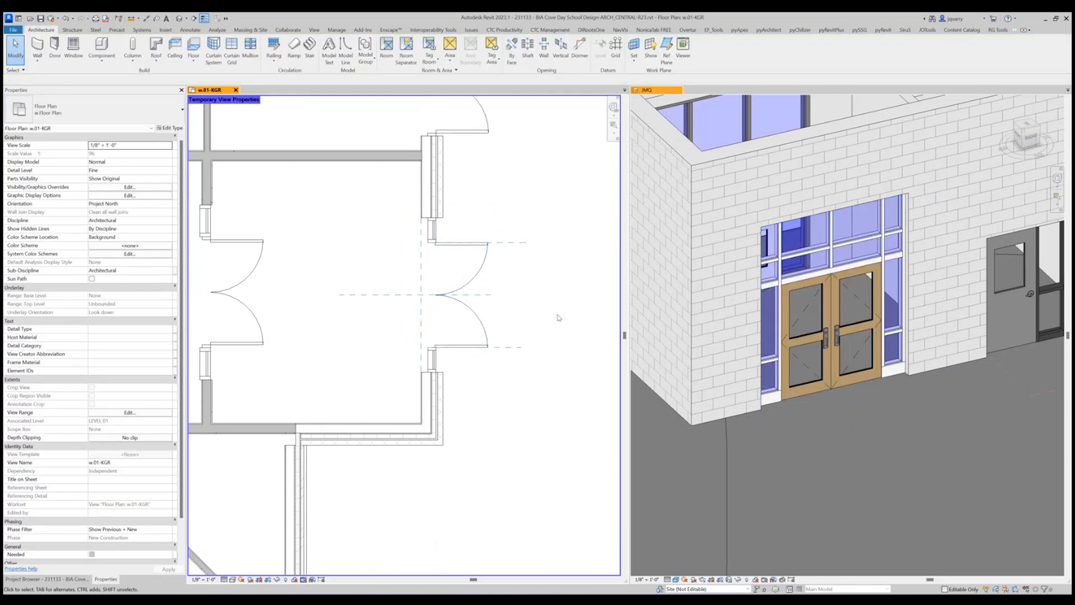
# Open the X - Entry group for editing and move its storefront curtain wall about 5 1/4" horizontally toward the exterior.
pyautogui.doubleClick(446, 311)
pyautogui.click(432, 358)
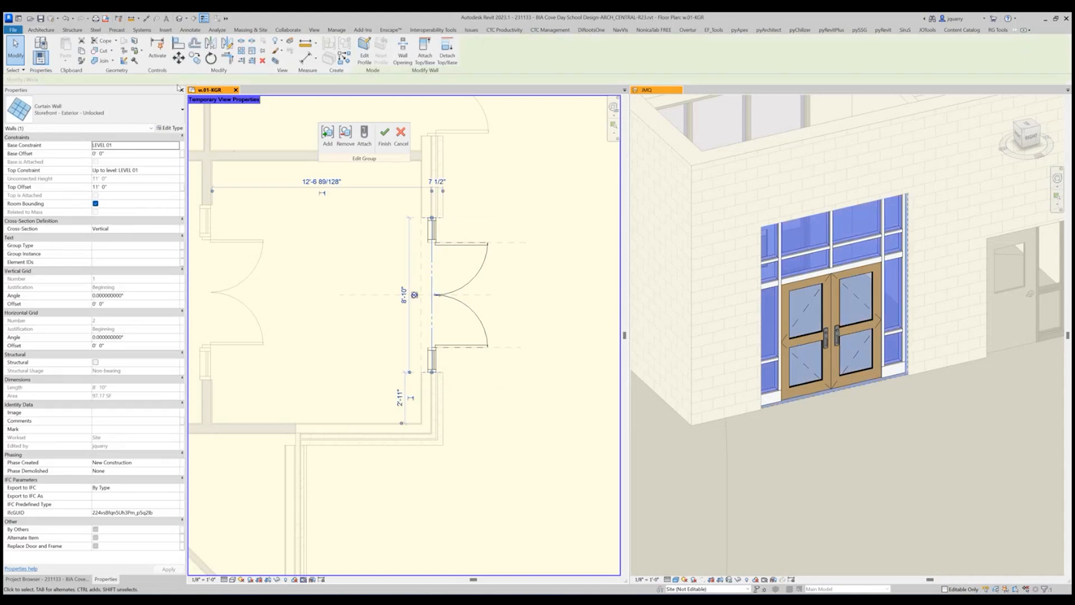
pyautogui.press('m')
pyautogui.press('v')
pyautogui.scroll(3, 419, 376)
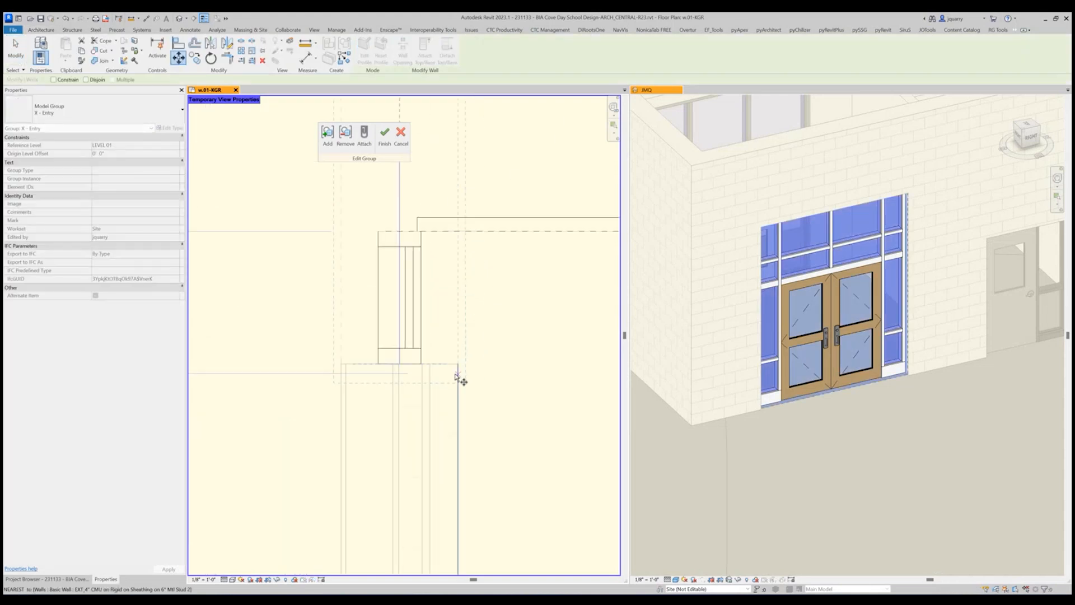
pyautogui.scroll(4, 461, 377)
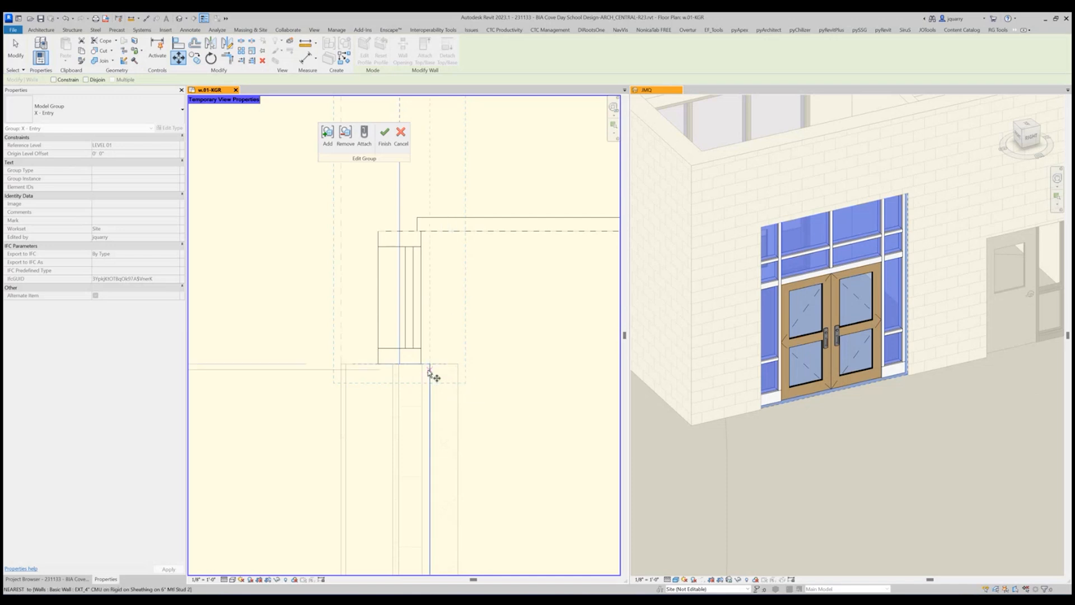
pyautogui.click(404, 363)
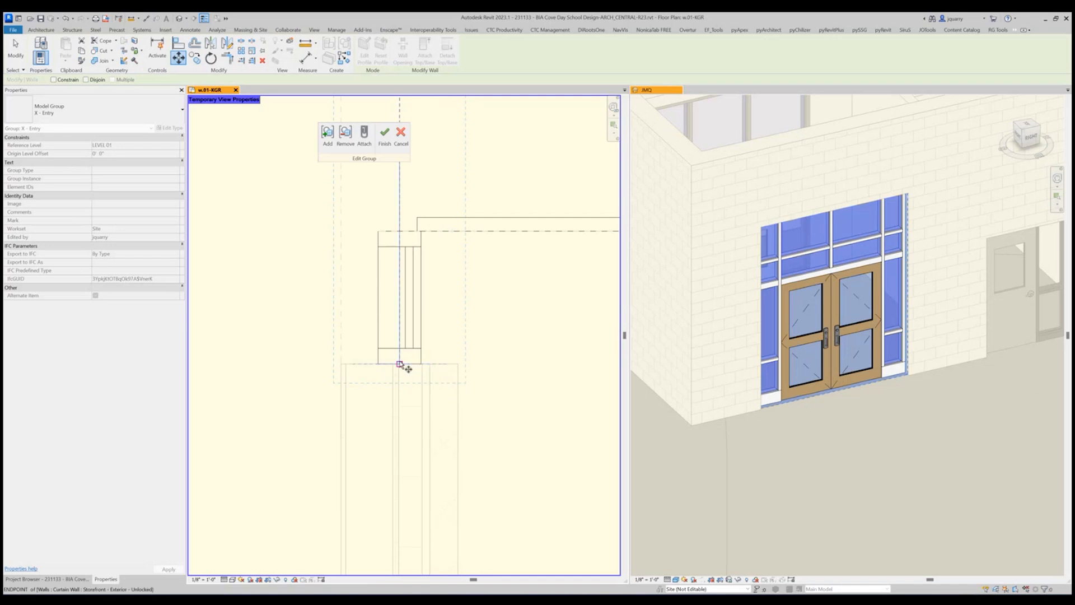
pyautogui.click(440, 363)
# Move the storefront curtain wall so its outer frame edge is flush with the exterior wall face, and shift it 2.5" inward.
pyautogui.click(178, 58)
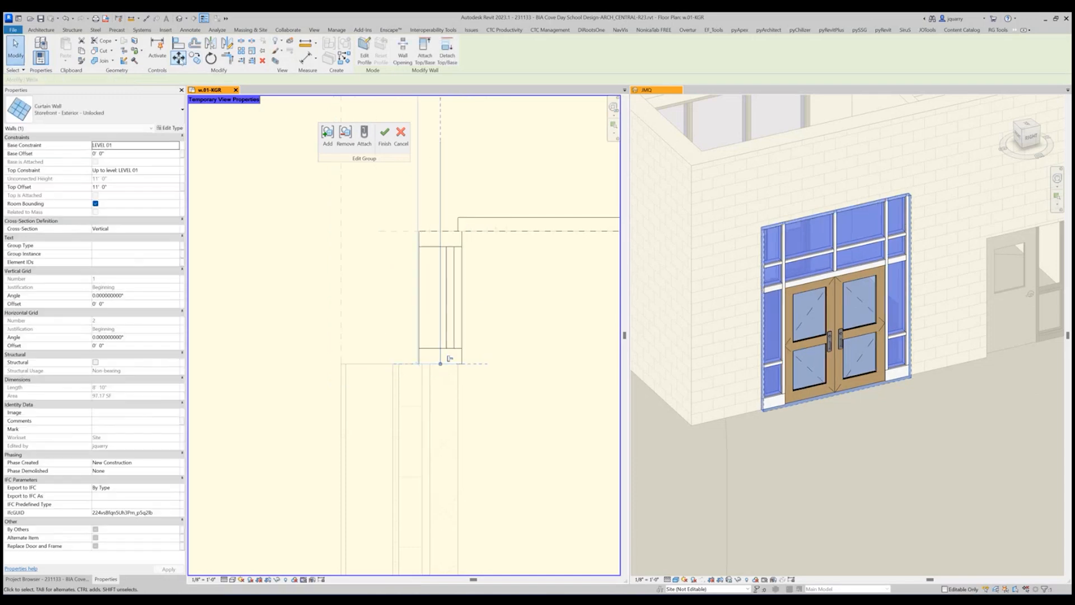
pyautogui.click(473, 373)
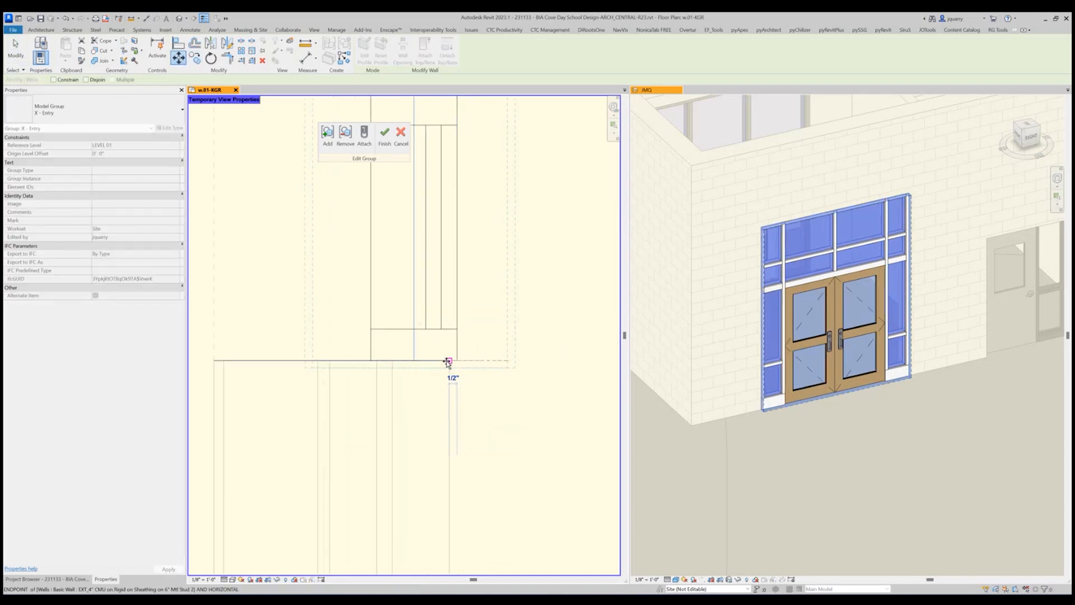
pyautogui.click(448, 362)
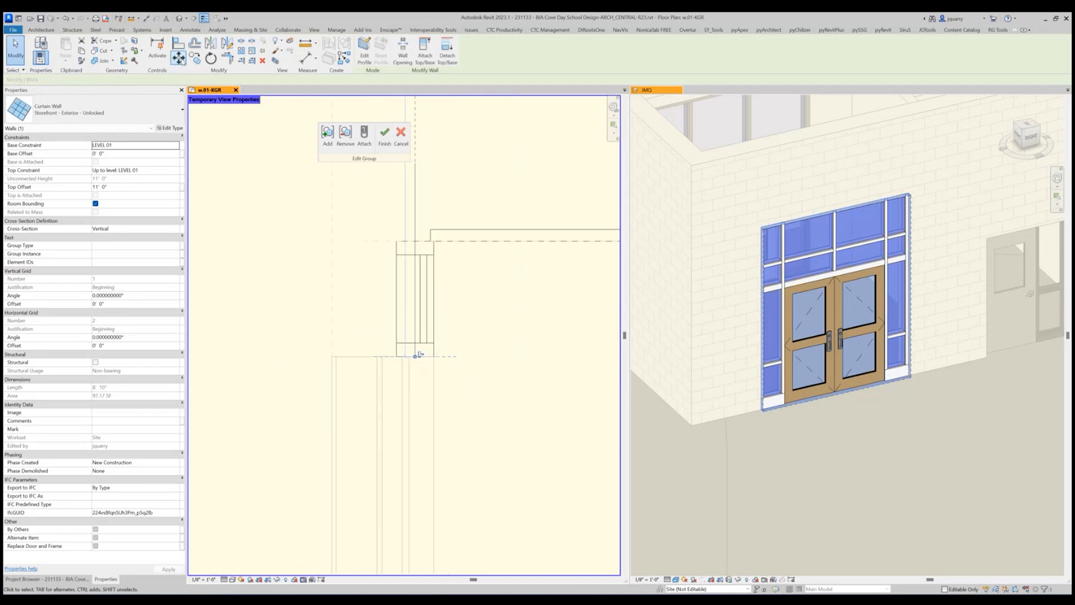
pyautogui.click(521, 289)
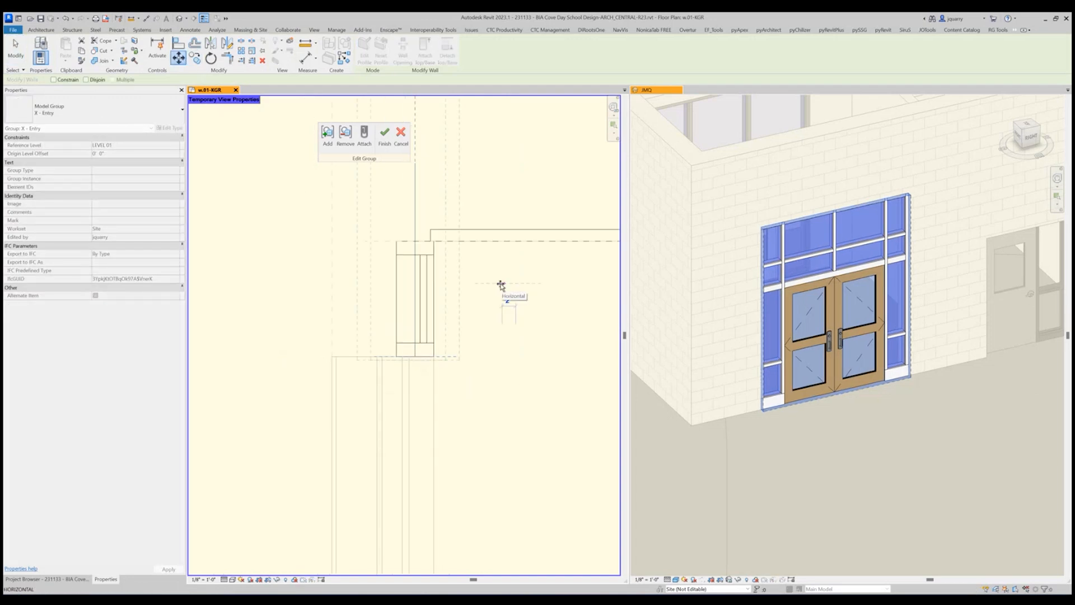
pyautogui.write('2.5')
pyautogui.press('Return')
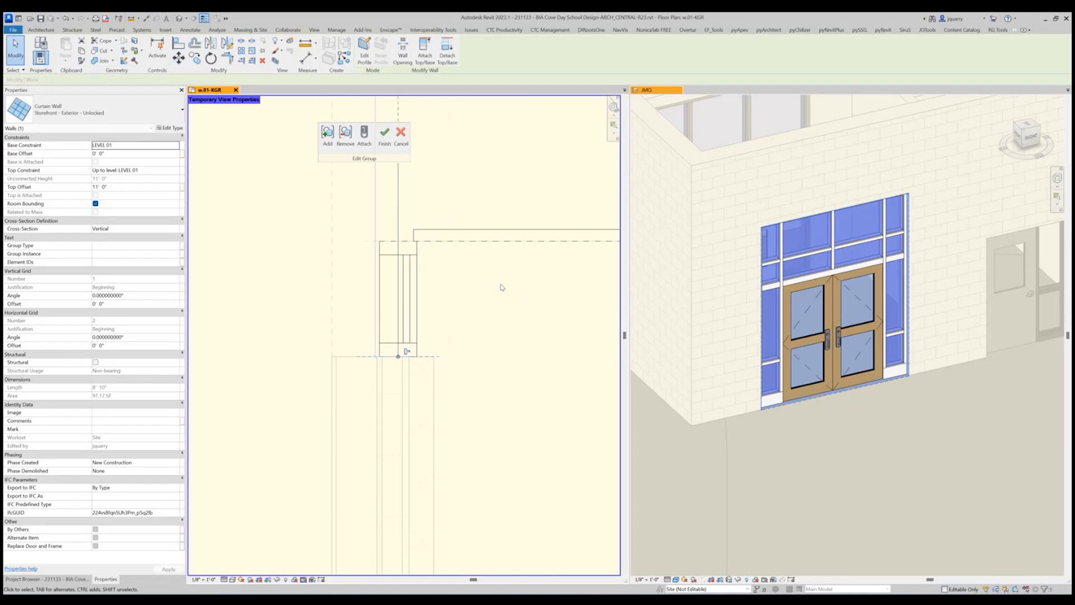
pyautogui.press('Escape')
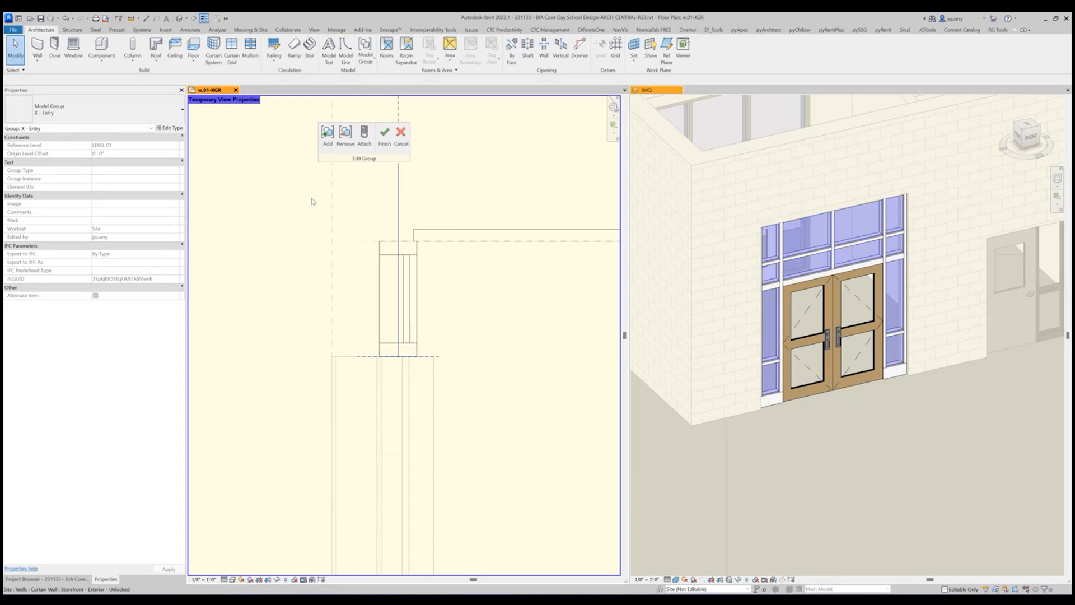
# Move the storefront curtain wall another 0.5" toward the interior.
pyautogui.click(398, 208)
pyautogui.press('m')
pyautogui.press('v')
pyautogui.click(463, 356)
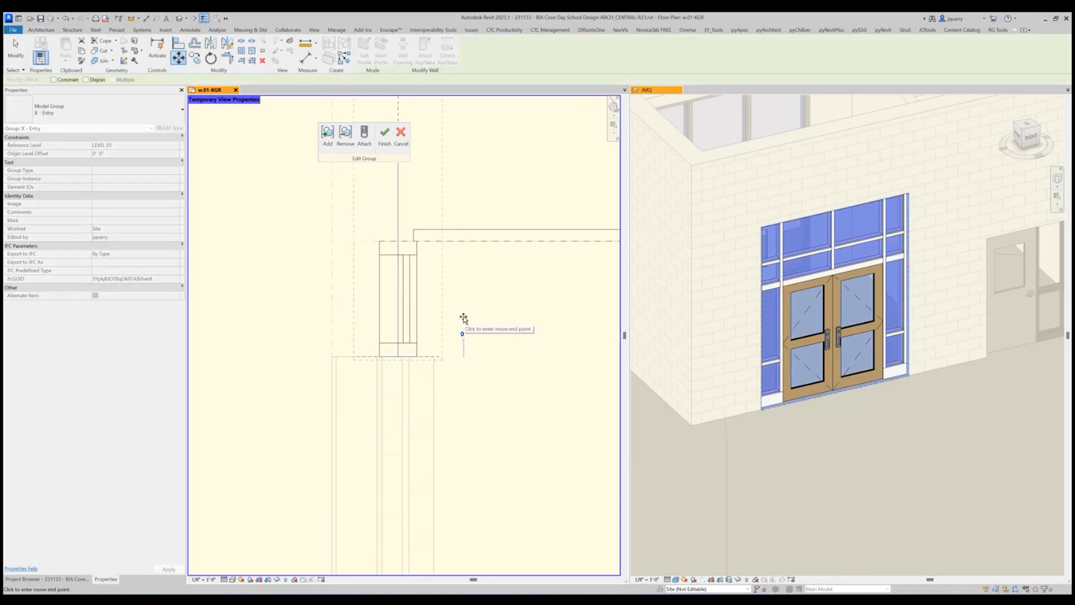
pyautogui.write('.5')
pyautogui.press('Return')
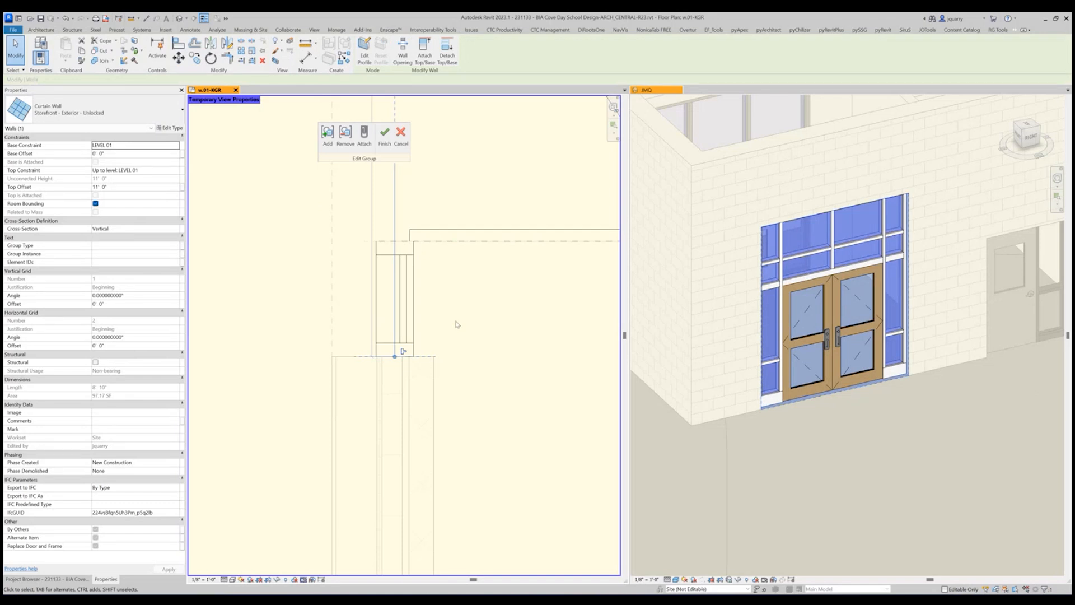
pyautogui.click(453, 325)
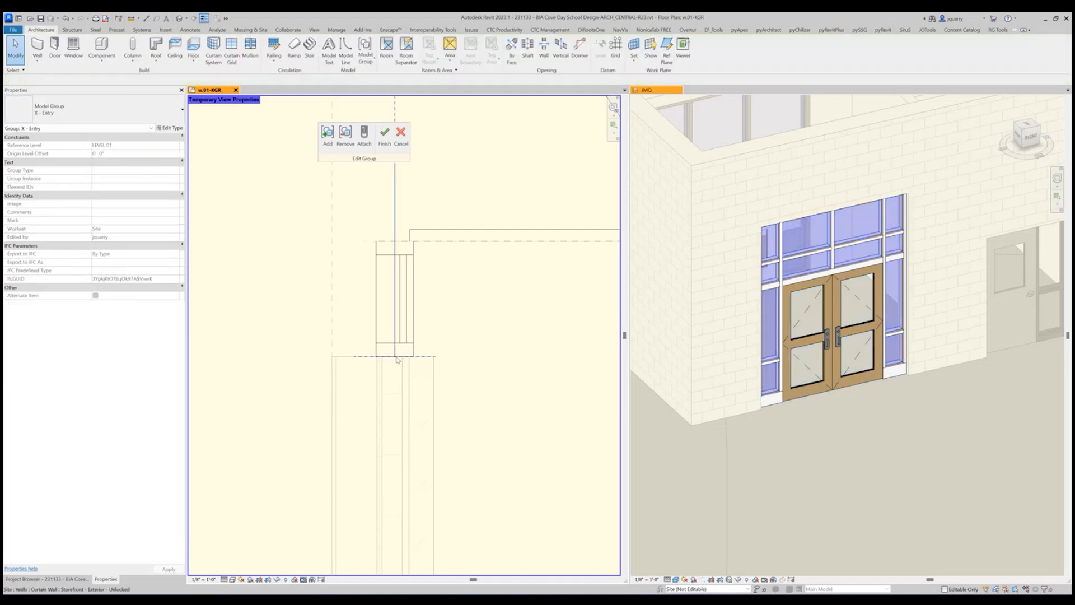
# Check the storefront frame's position against the wall layers at the lower jamb and finish editing the X - Entry group.
pyautogui.scroll(3, 373, 361)
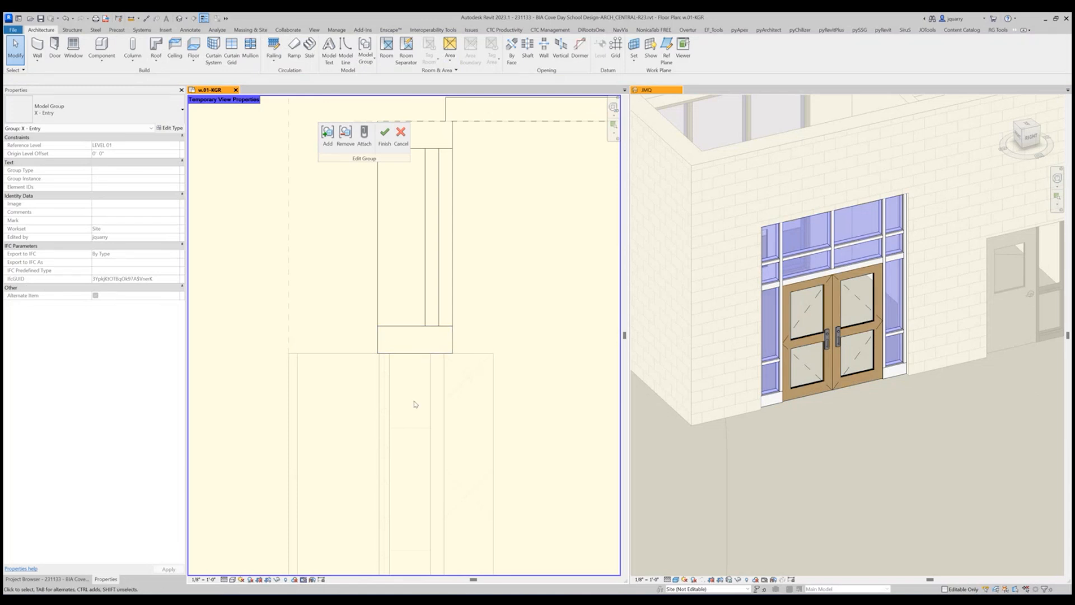
pyautogui.scroll(-5, 415, 403)
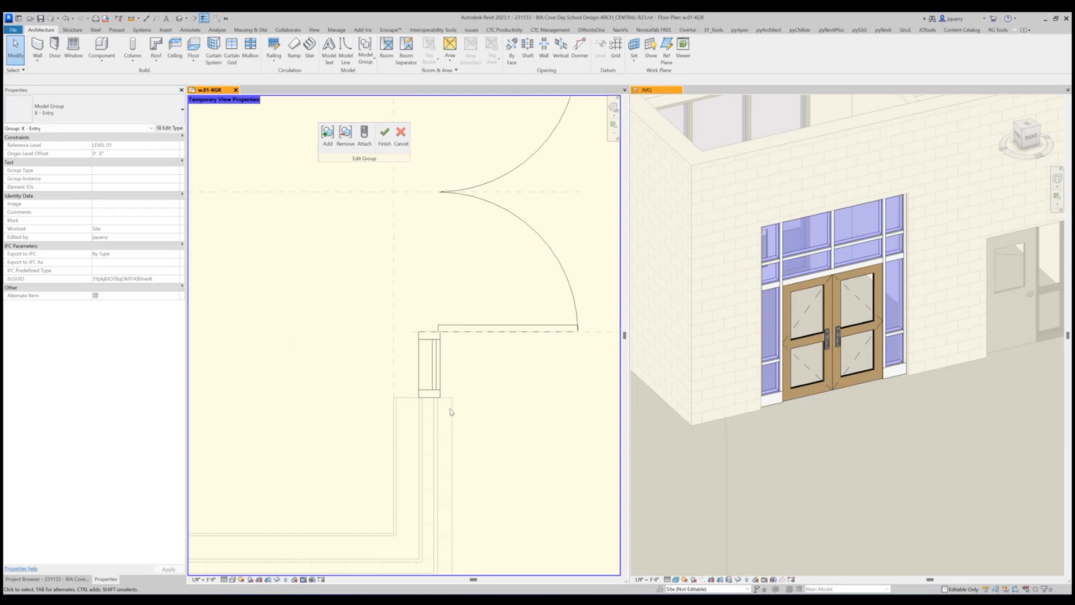
pyautogui.scroll(-3, 451, 412)
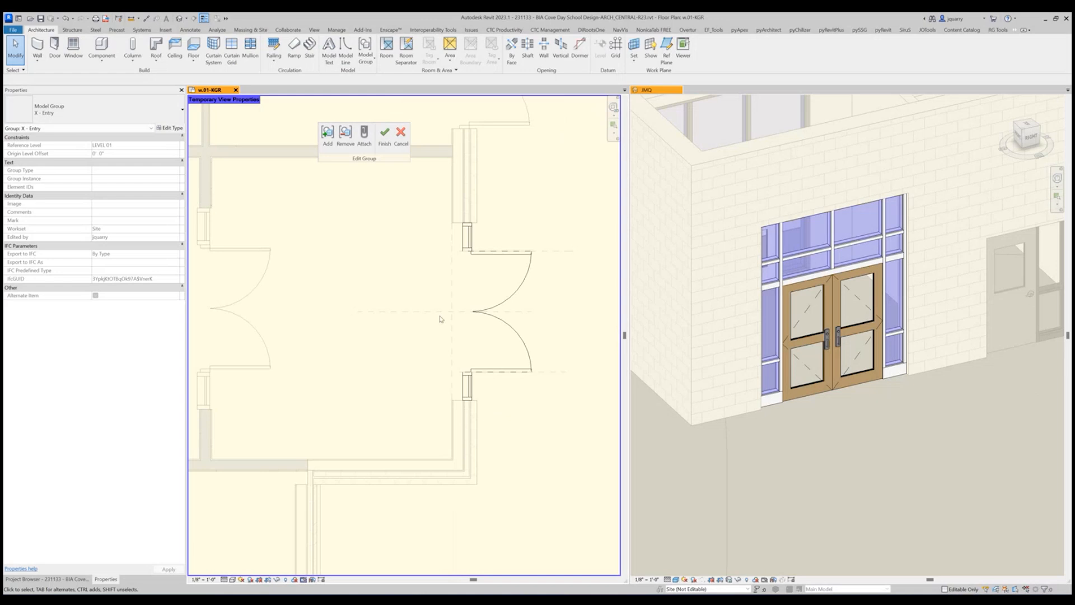
pyautogui.click(384, 134)
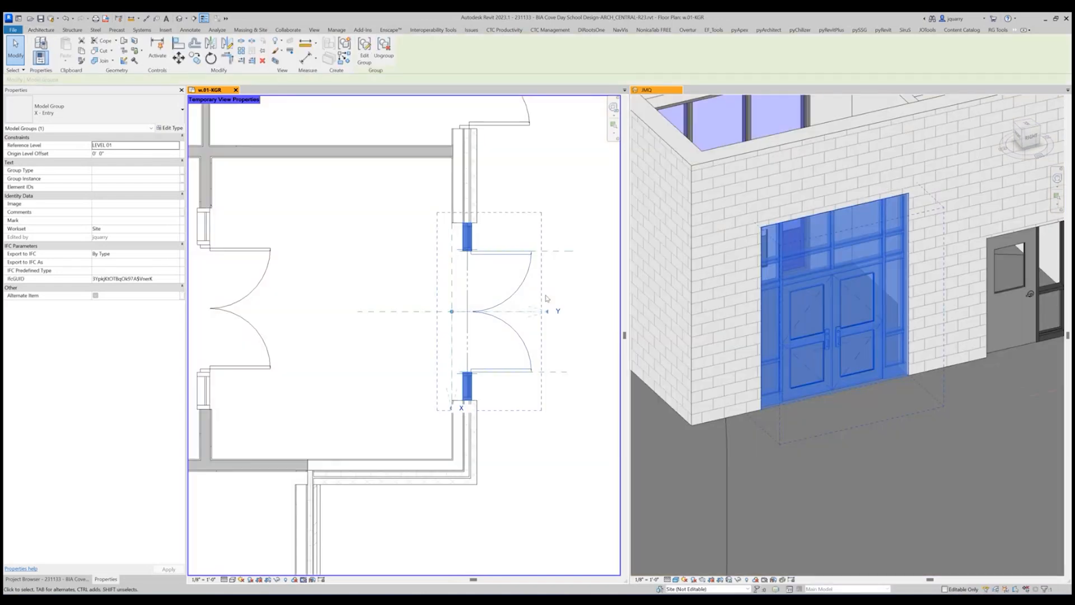
pyautogui.press('Escape')
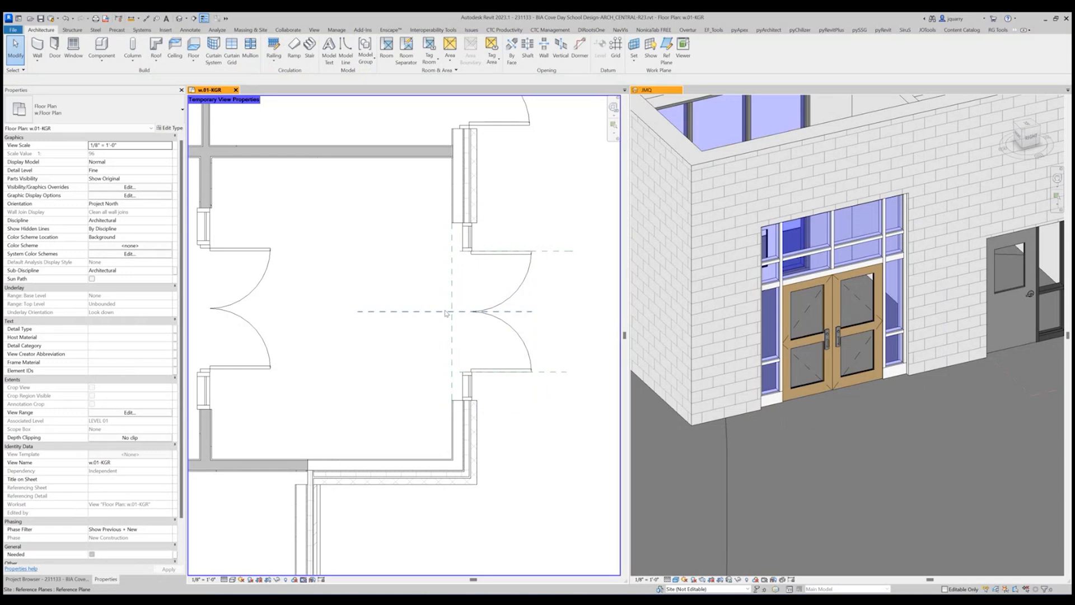
# Within the exterior X - Entry group, duplicate the storefront curtain wall's type as X - Entry and finish editing the group.
pyautogui.scroll(-3, 510, 459)
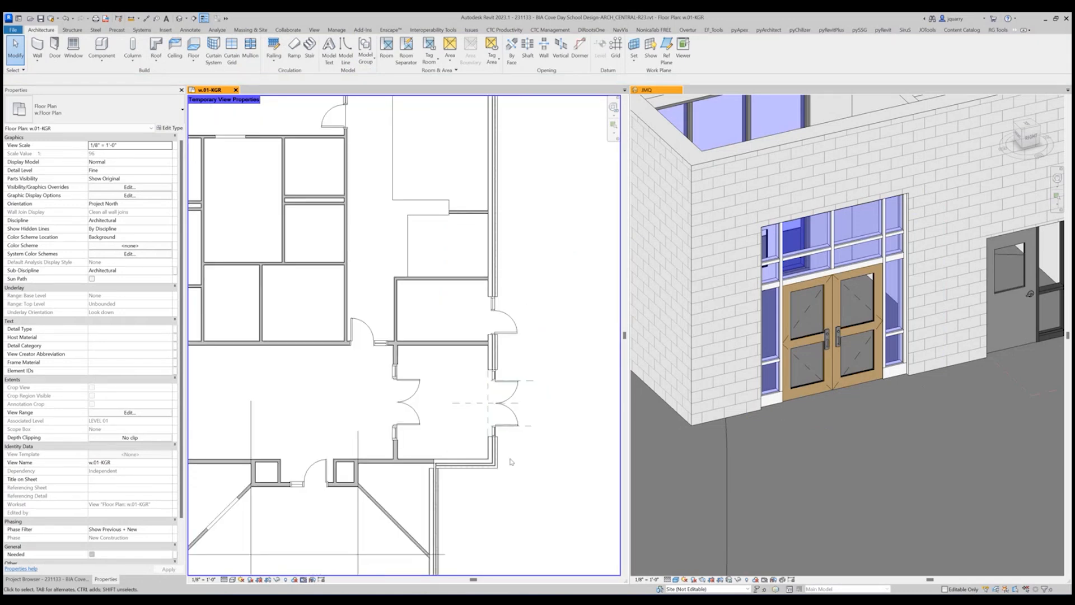
pyautogui.click(508, 388)
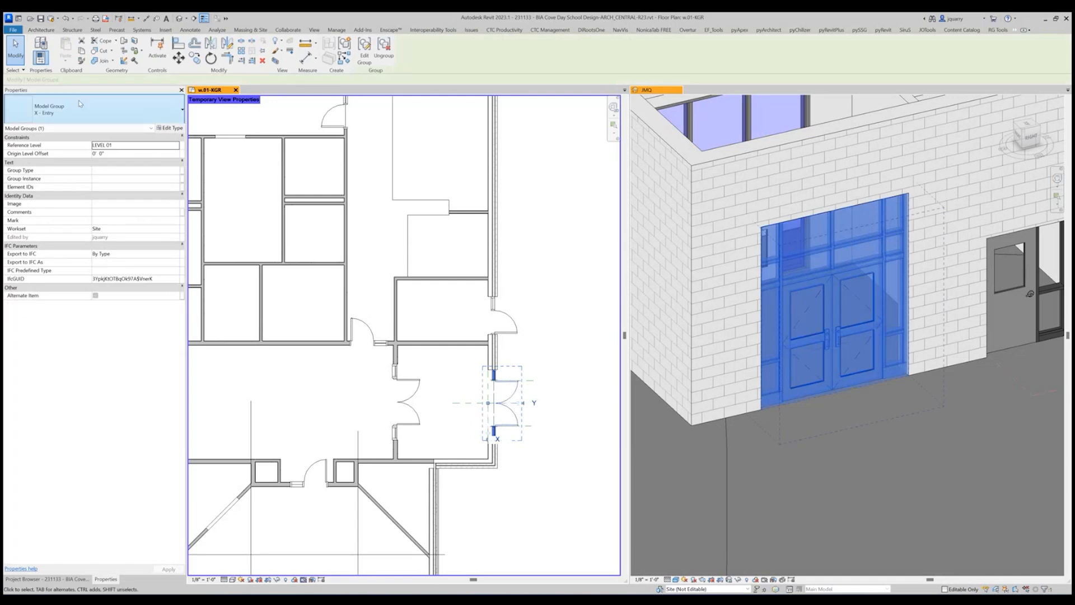
pyautogui.doubleClick(508, 386)
pyautogui.scroll(4, 497, 386)
pyautogui.click(497, 386)
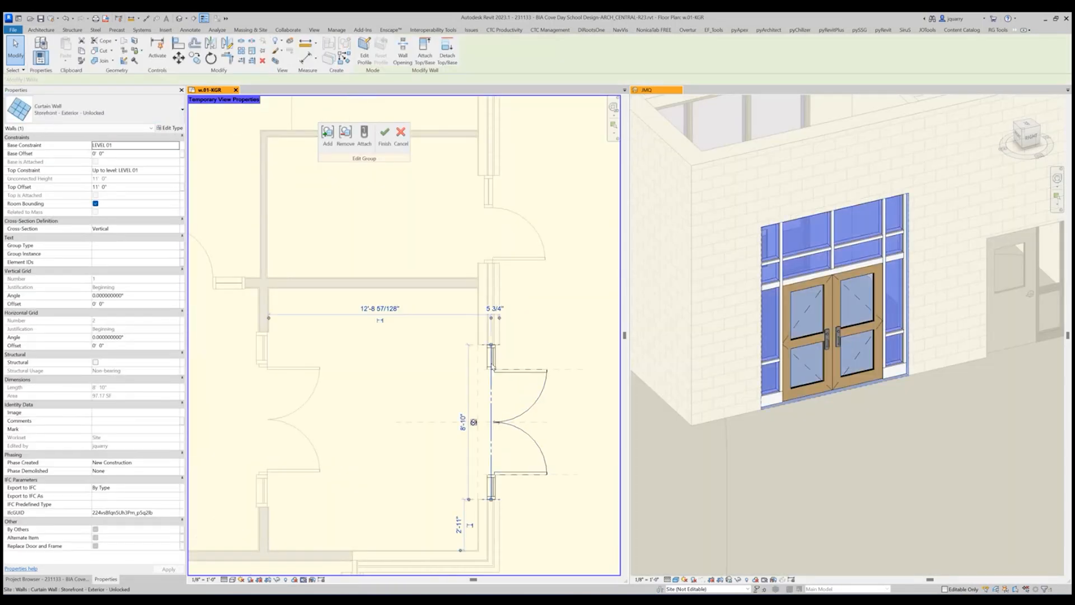
pyautogui.click(175, 128)
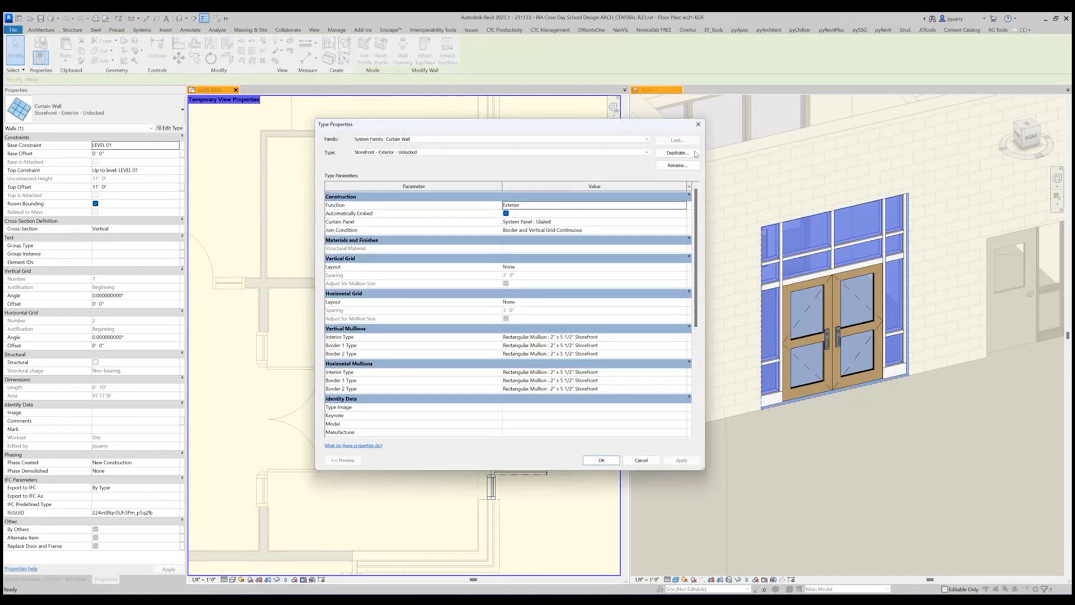
pyautogui.click(678, 153)
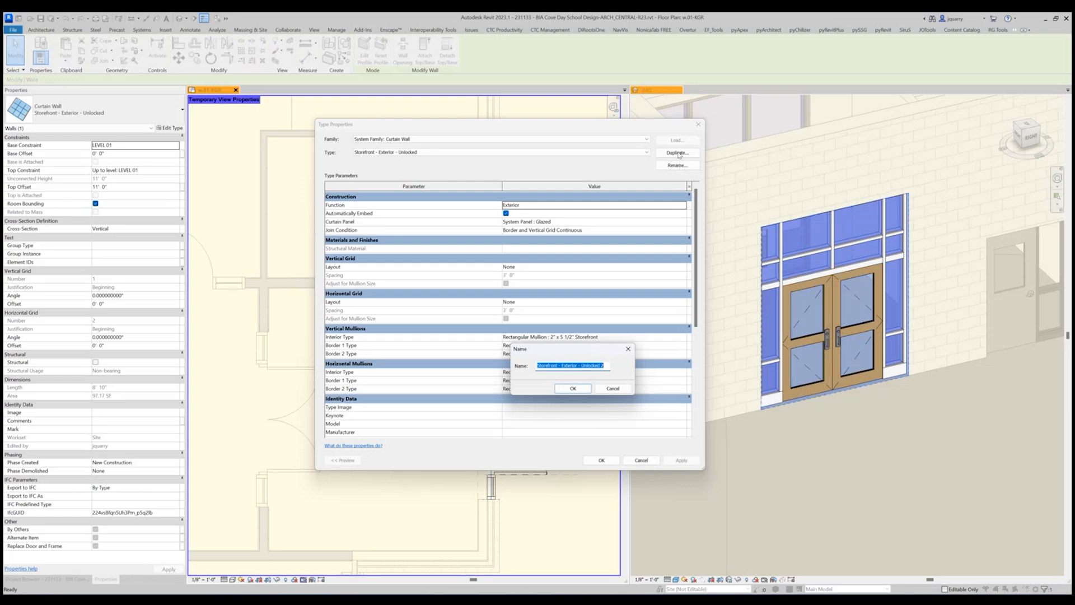
pyautogui.write('X - Entry')
pyautogui.click(574, 391)
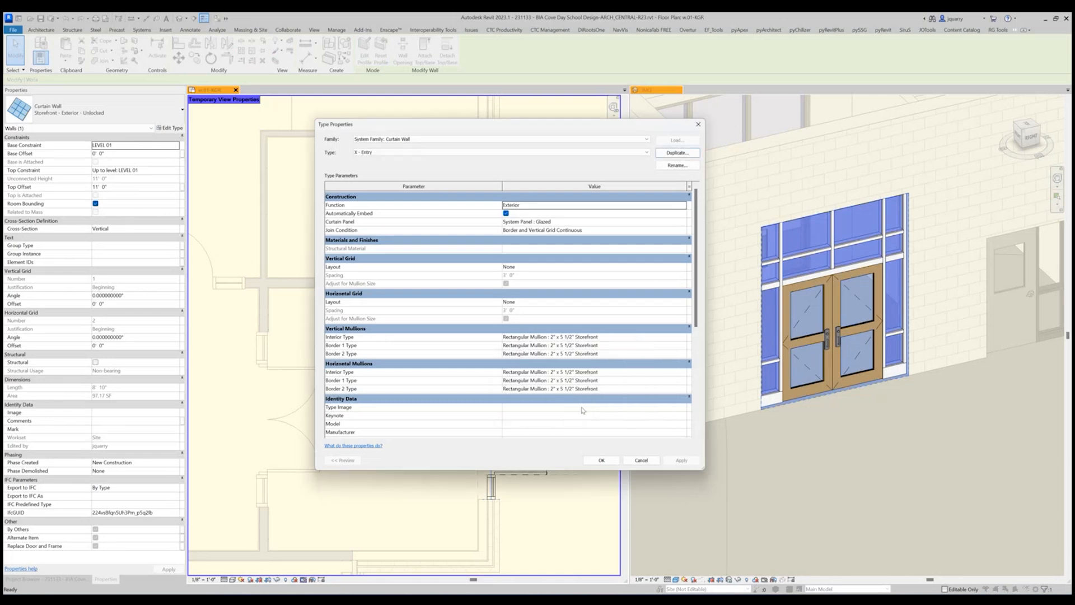
pyautogui.click(600, 460)
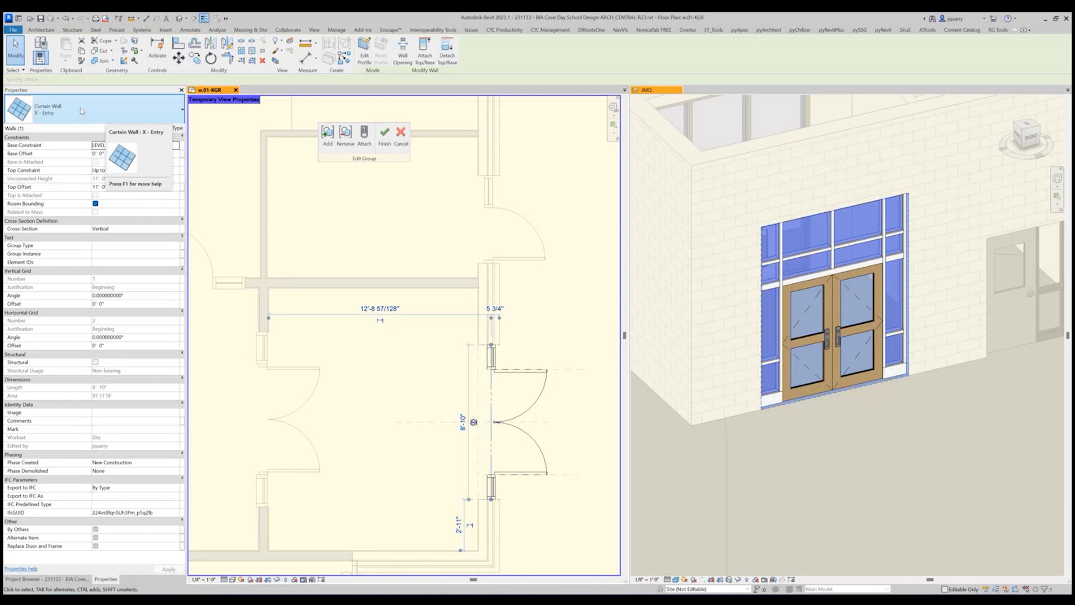
pyautogui.click(384, 134)
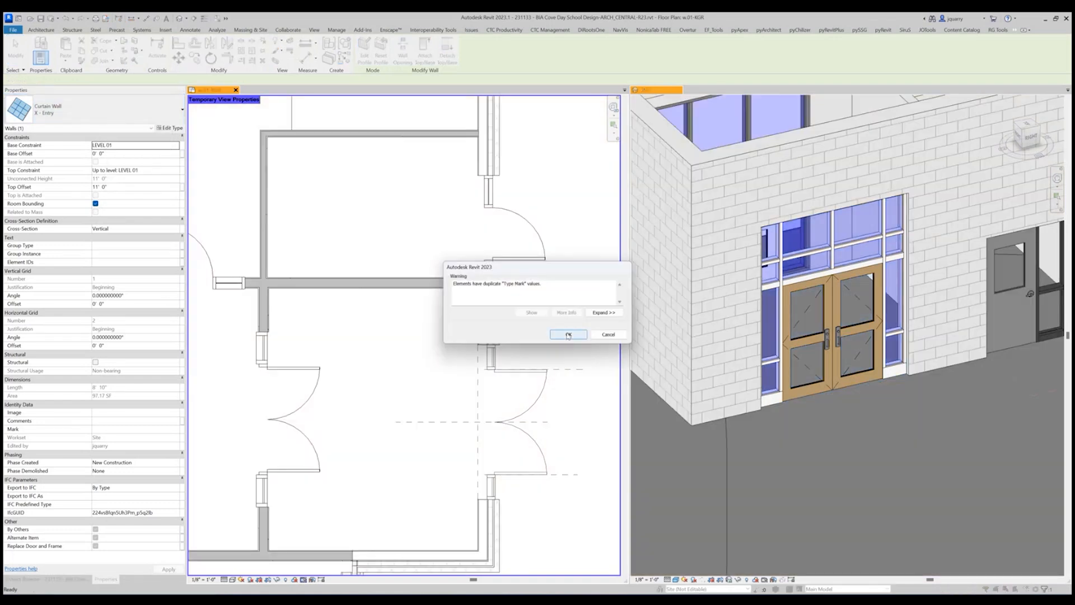
pyautogui.click(567, 334)
# Reopen the entry group, clear the Type Mark of the X - Entry curtain wall type, and finish editing the group.
pyautogui.click(486, 353)
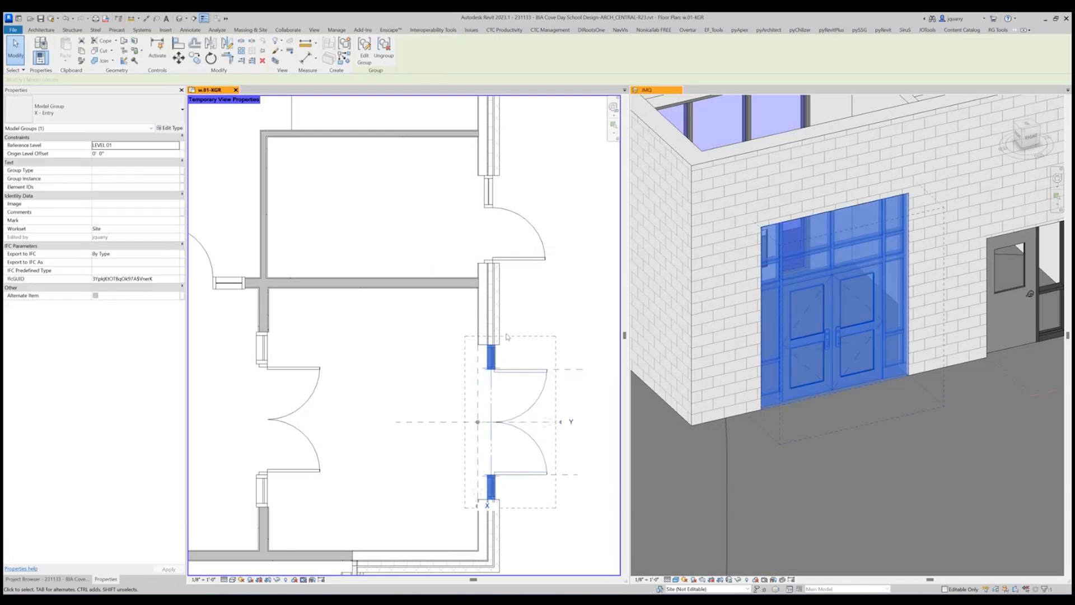
pyautogui.doubleClick(486, 354)
pyautogui.click(487, 358)
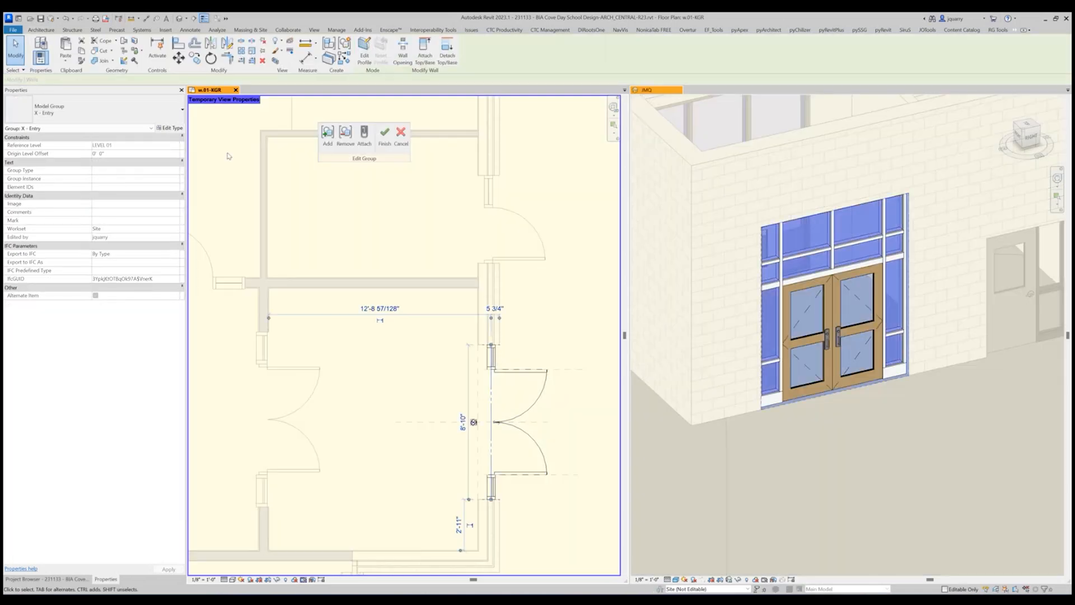
pyautogui.click(180, 130)
pyautogui.scroll(-5, 524, 330)
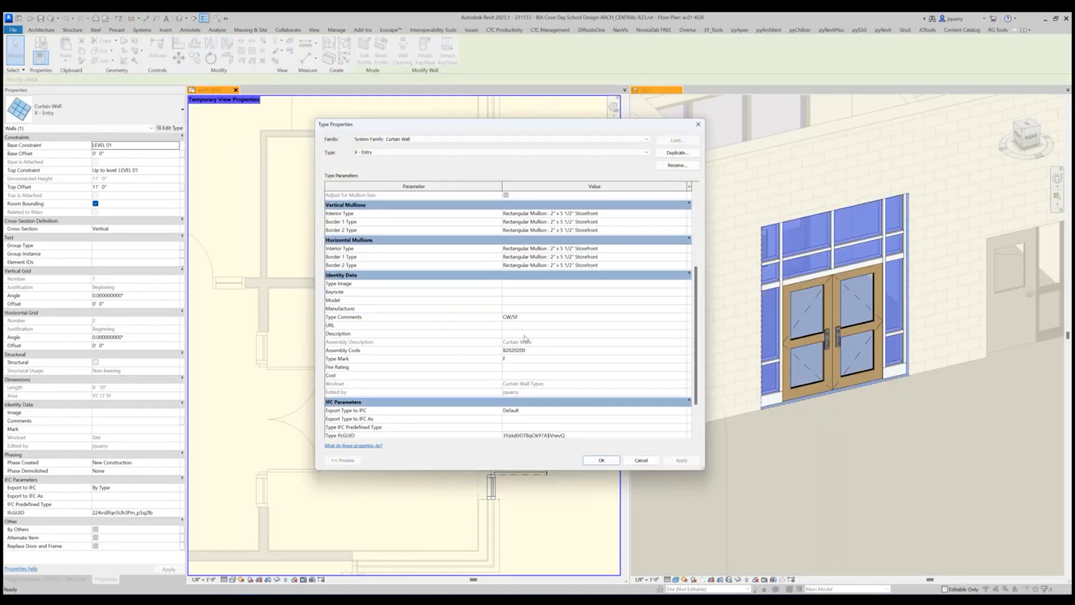
pyautogui.click(523, 359)
pyautogui.press('Delete')
pyautogui.click(601, 459)
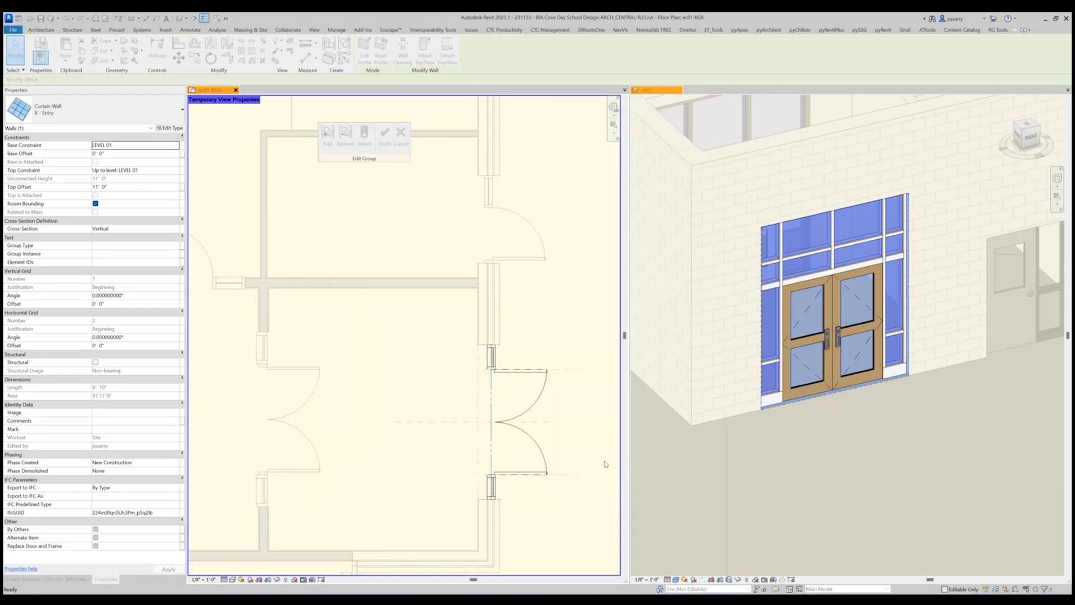
pyautogui.click(384, 134)
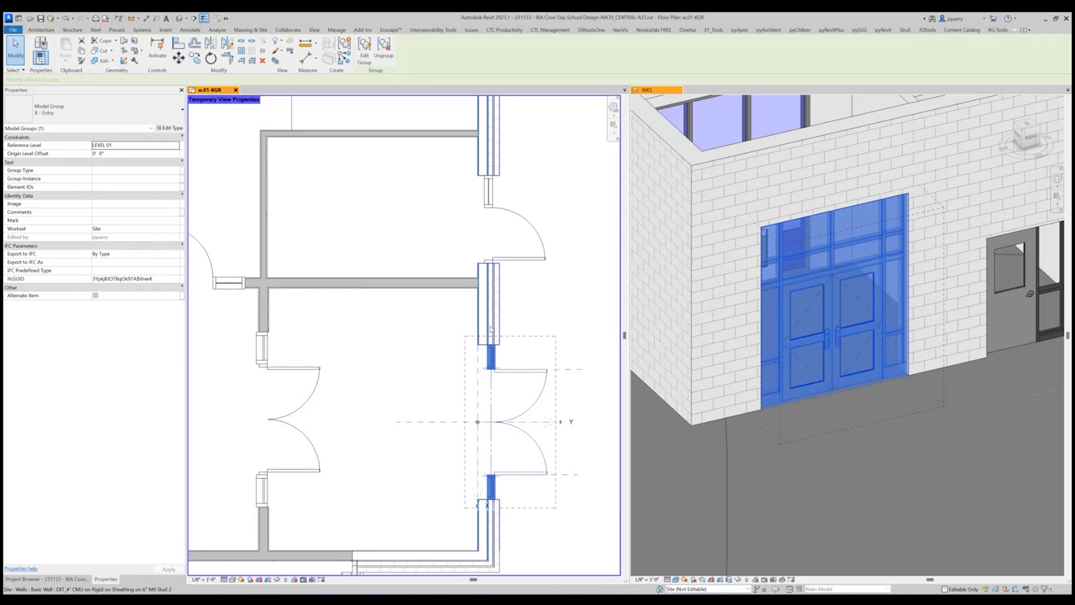
# Start Tag by Category and set the loaded tag for Walls to TAG_WALL - Curtain Wall Window Tag - DIAMOND.
pyautogui.click(190, 30)
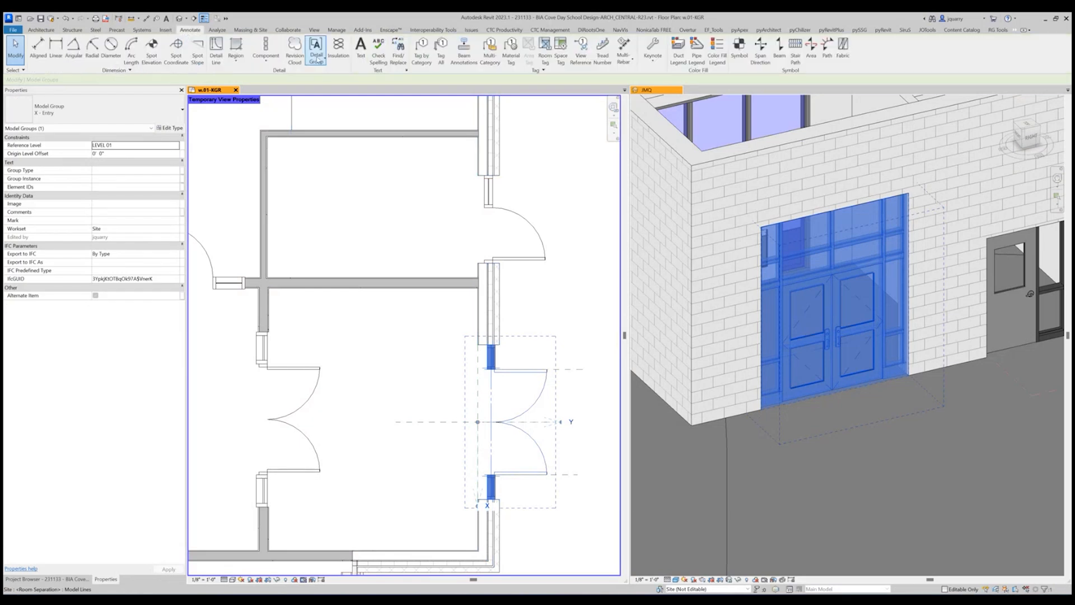
pyautogui.click(422, 56)
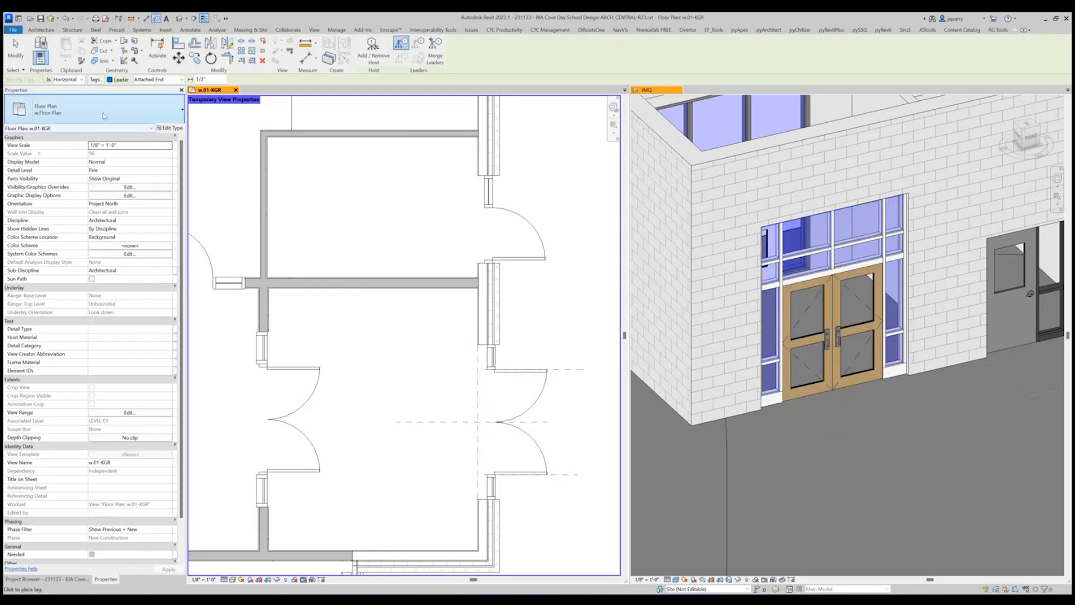
pyautogui.click(95, 79)
pyautogui.scroll(-8, 473, 383)
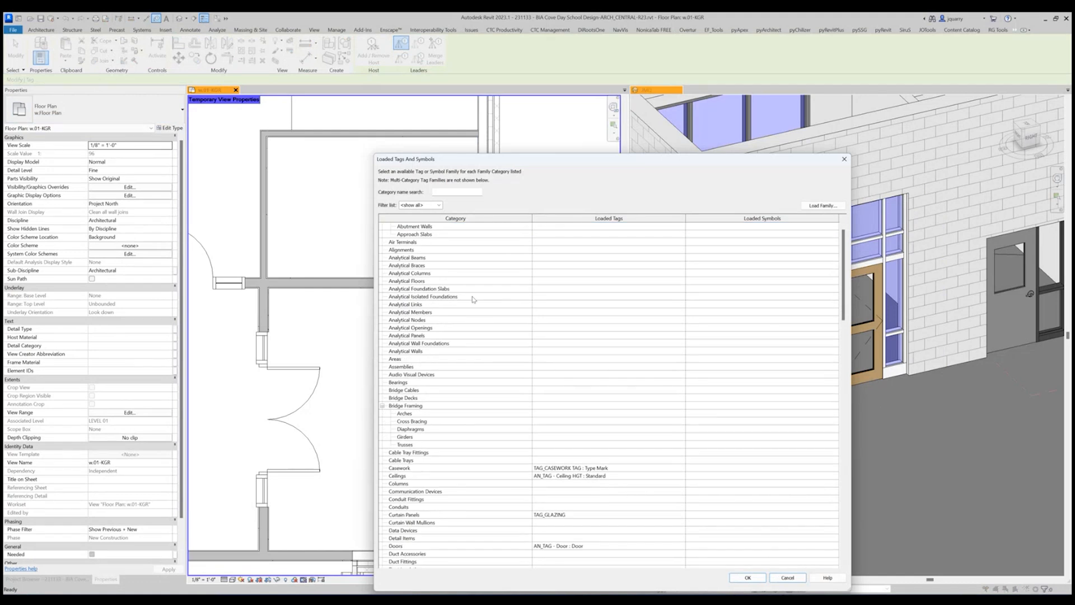
pyautogui.scroll(-20, 473, 384)
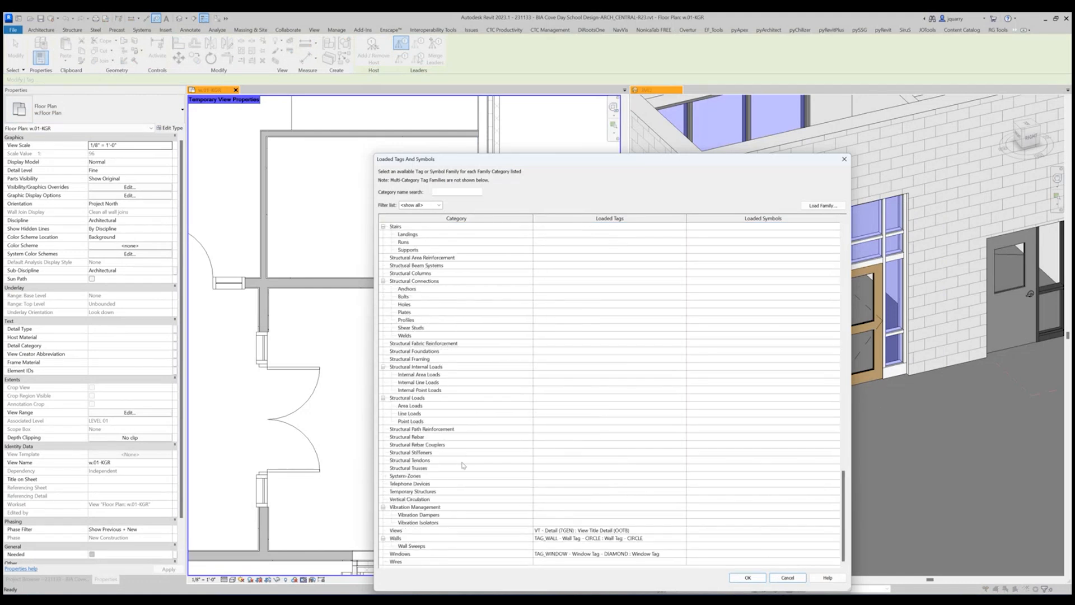
pyautogui.click(667, 538)
pyautogui.click(681, 538)
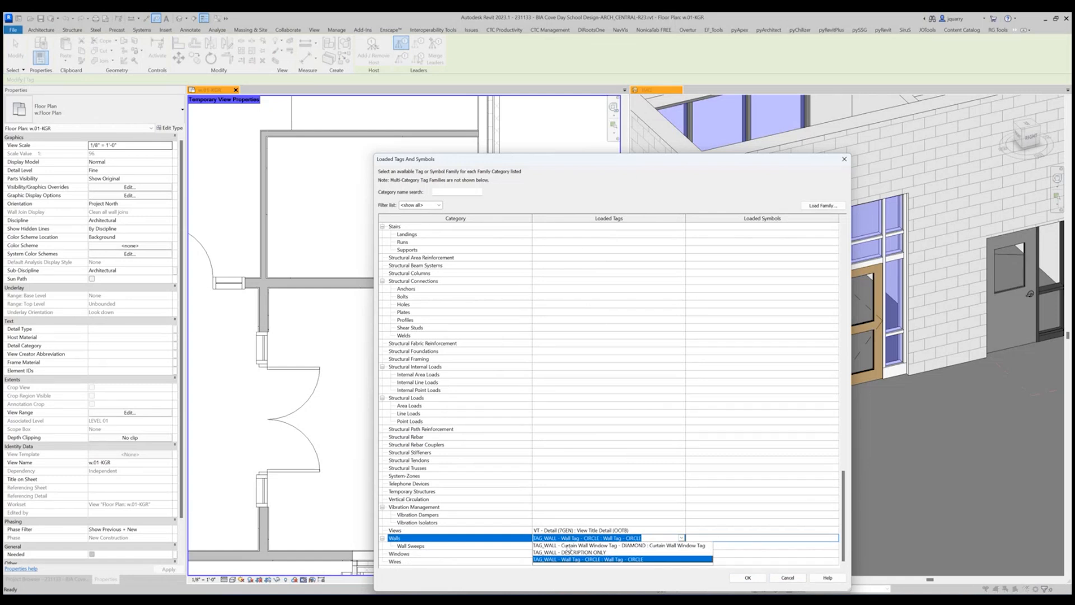
pyautogui.click(605, 545)
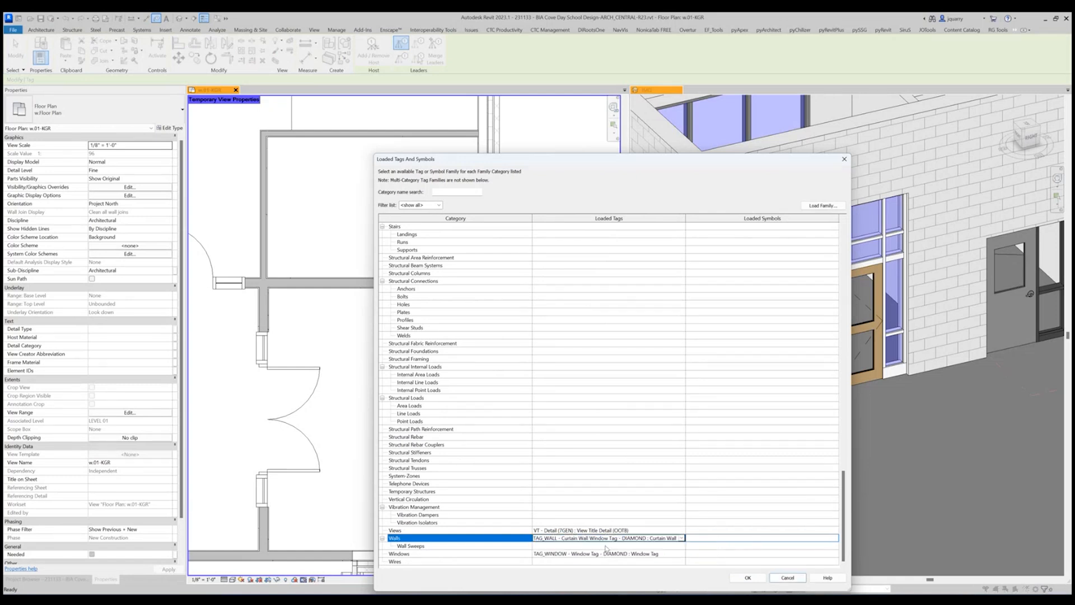
pyautogui.click(749, 577)
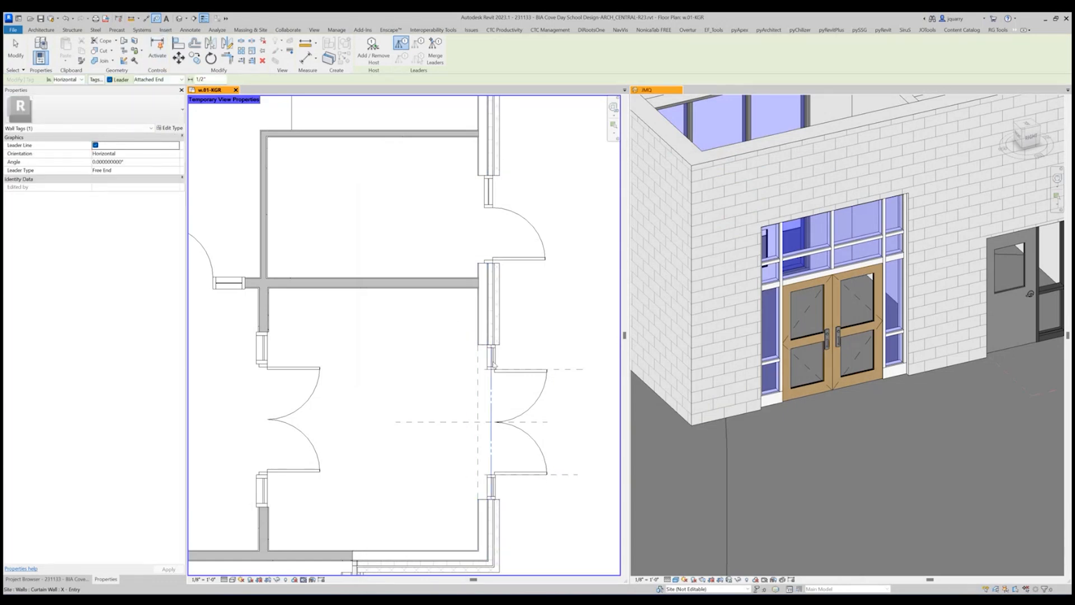
# Tag the X - Entry curtain wall at the upper sidelight in the floor plan and end the tagging command.
pyautogui.click(493, 364)
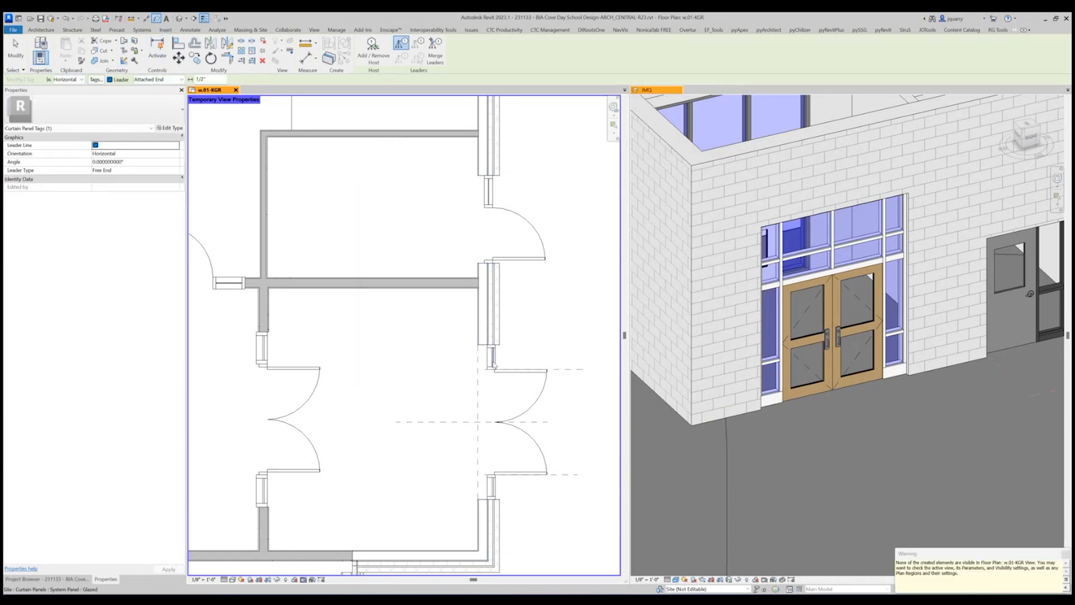
pyautogui.press('Escape')
pyautogui.press('Escape')
# Turn on the visibility of Wall Tags among the annotation categories of floor plan w.01-KGR.
pyautogui.press('v')
pyautogui.press('v')
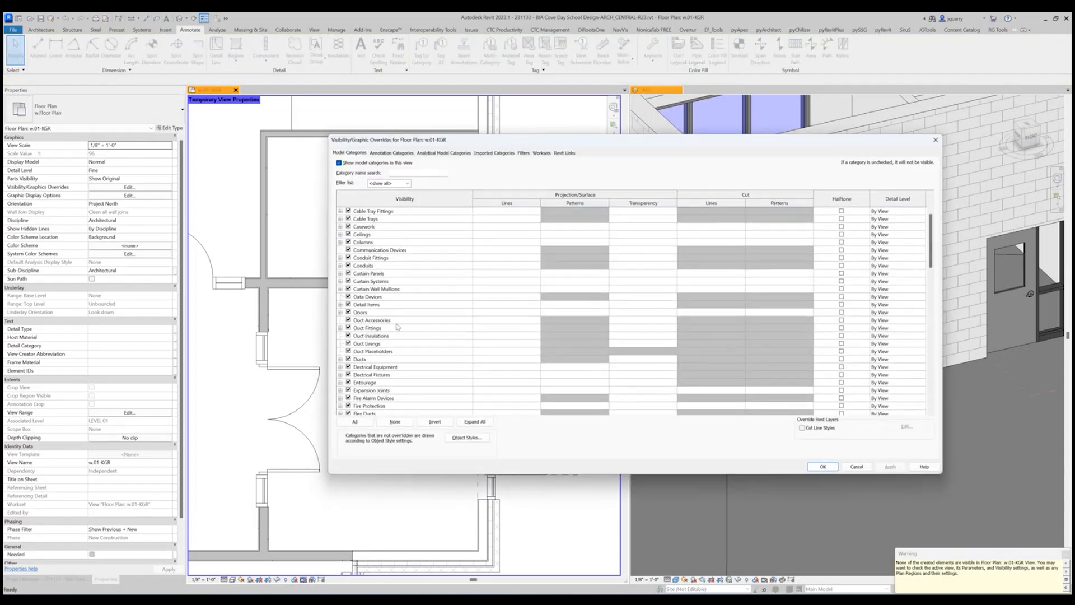
pyautogui.click(378, 155)
pyautogui.scroll(-10, 392, 374)
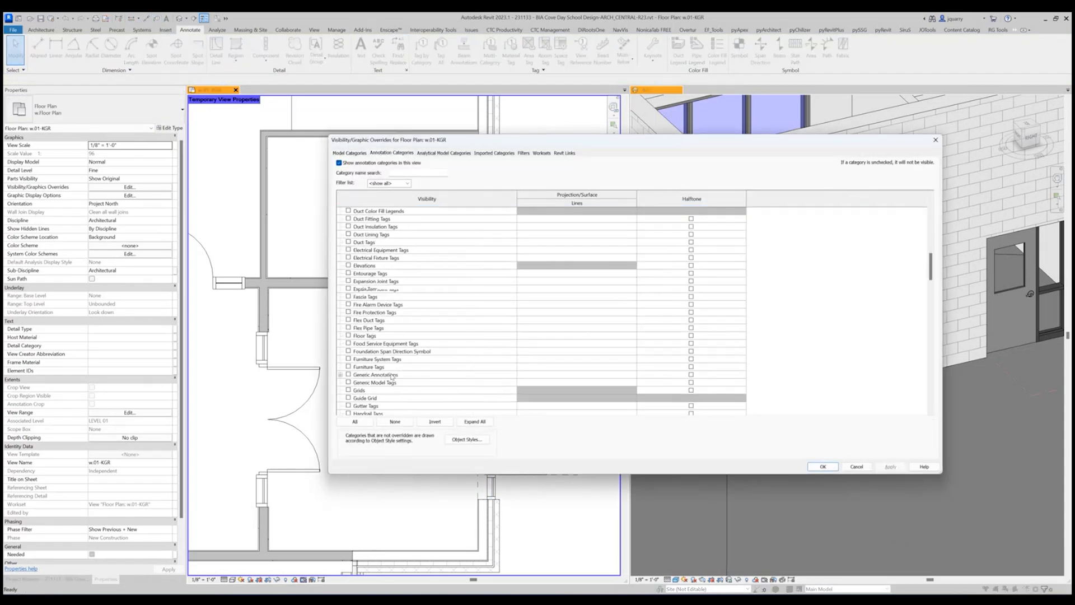
pyautogui.scroll(-15, 392, 376)
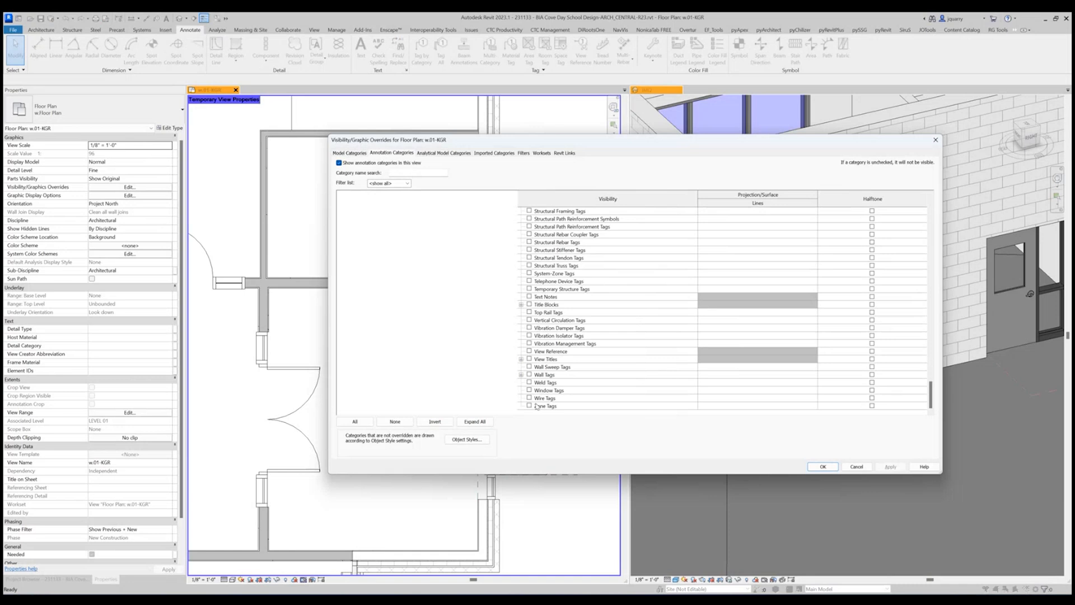
pyautogui.click(530, 374)
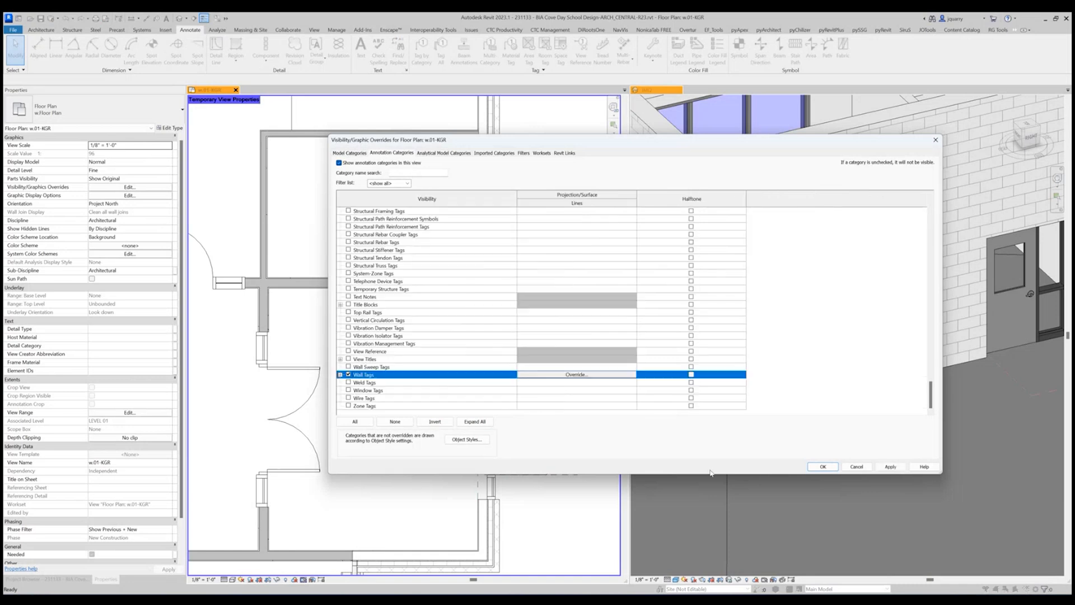
pyautogui.click(856, 468)
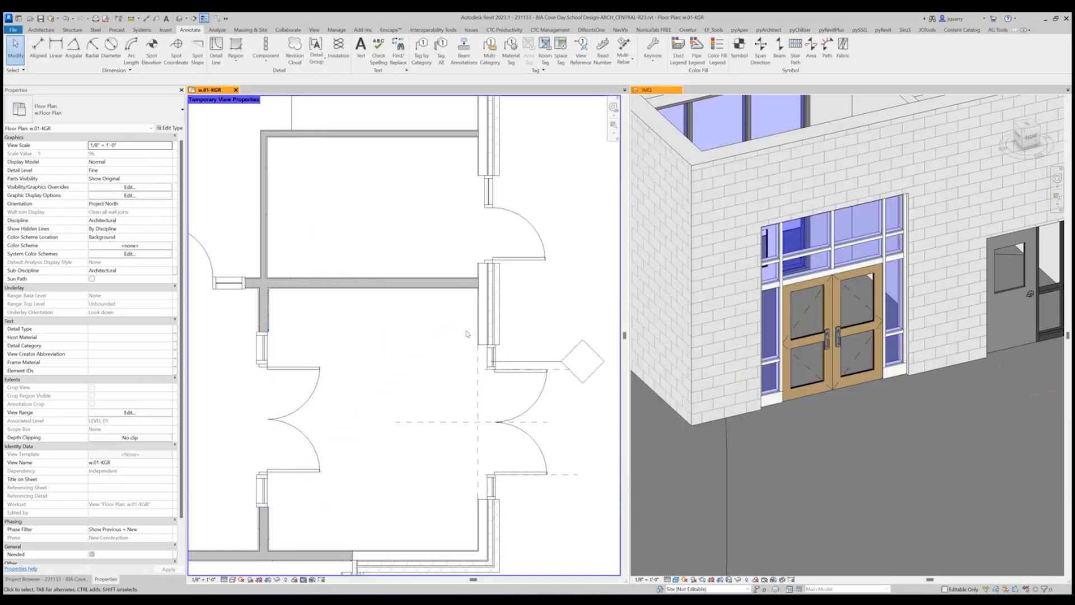
# Move the curtain wall's diamond tag down in the plan so its leader sits near the middle of the double doors.
pyautogui.click(546, 362)
pyautogui.keyDown('ctrl'); pyautogui.moveTo(549, 362); pyautogui.dragTo(553, 432); pyautogui.keyUp('ctrl')
pyautogui.click(585, 431)
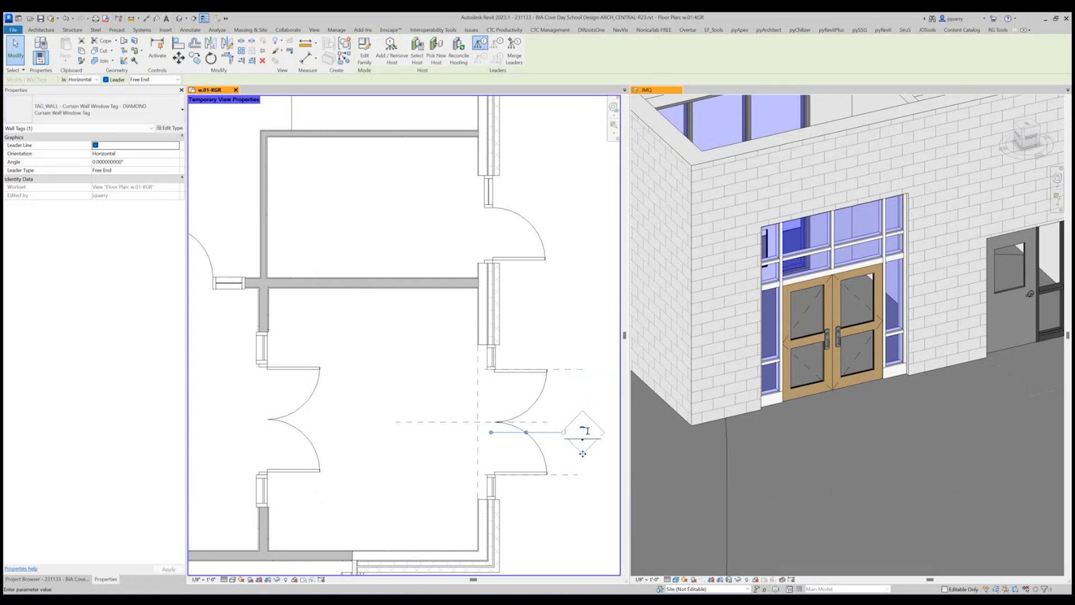
pyautogui.press('Escape')
pyautogui.press('Escape')
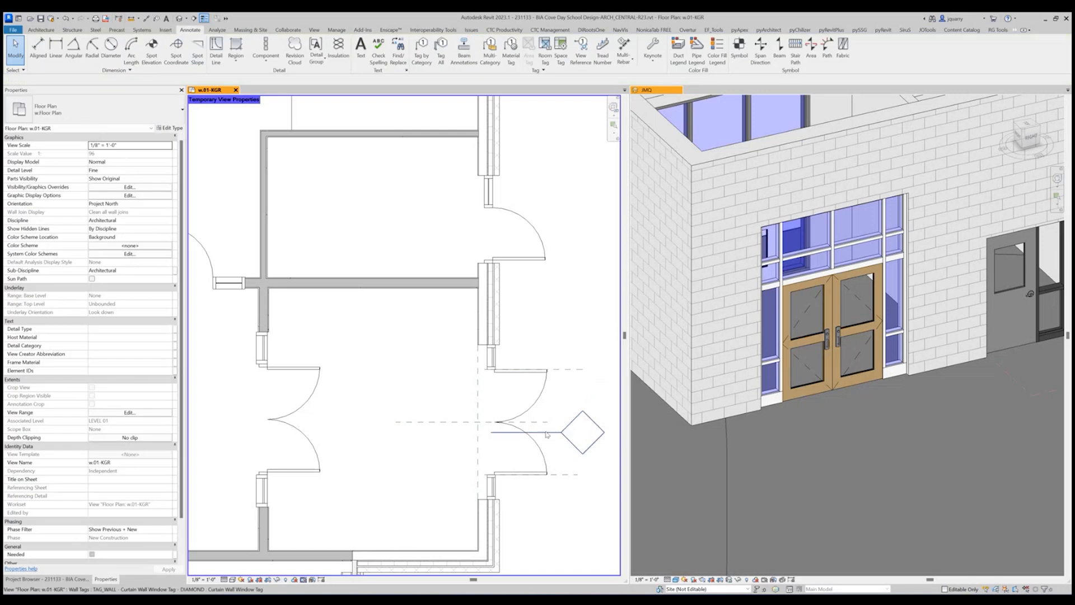
# Open the diamond curtain wall tag's family for editing and replace the Mark parameter in its label with Type Mark.
pyautogui.click(549, 433)
pyautogui.click(364, 59)
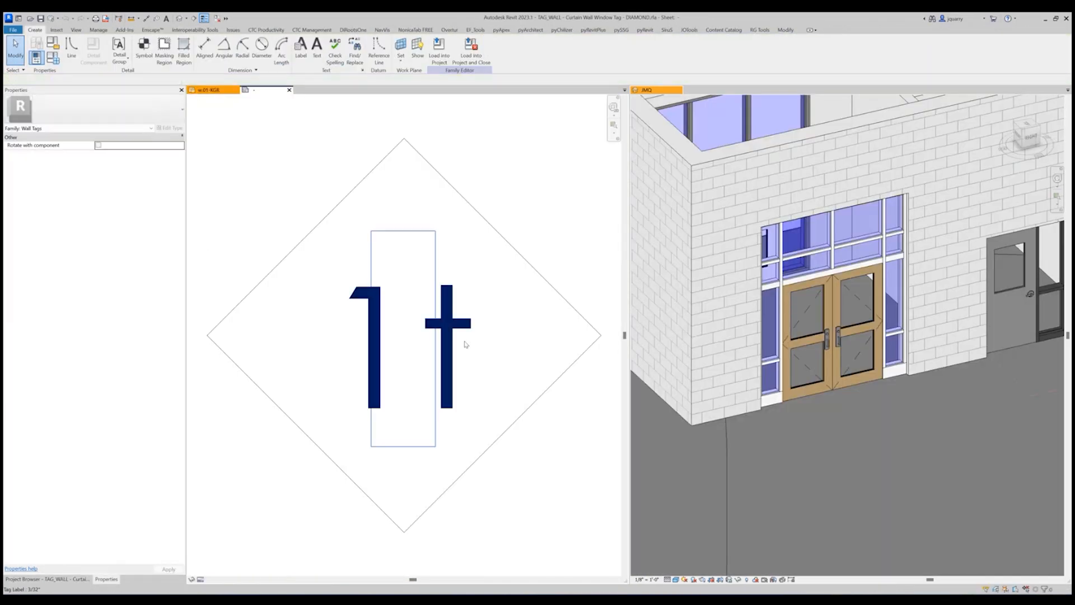
pyautogui.click(460, 335)
pyautogui.click(316, 56)
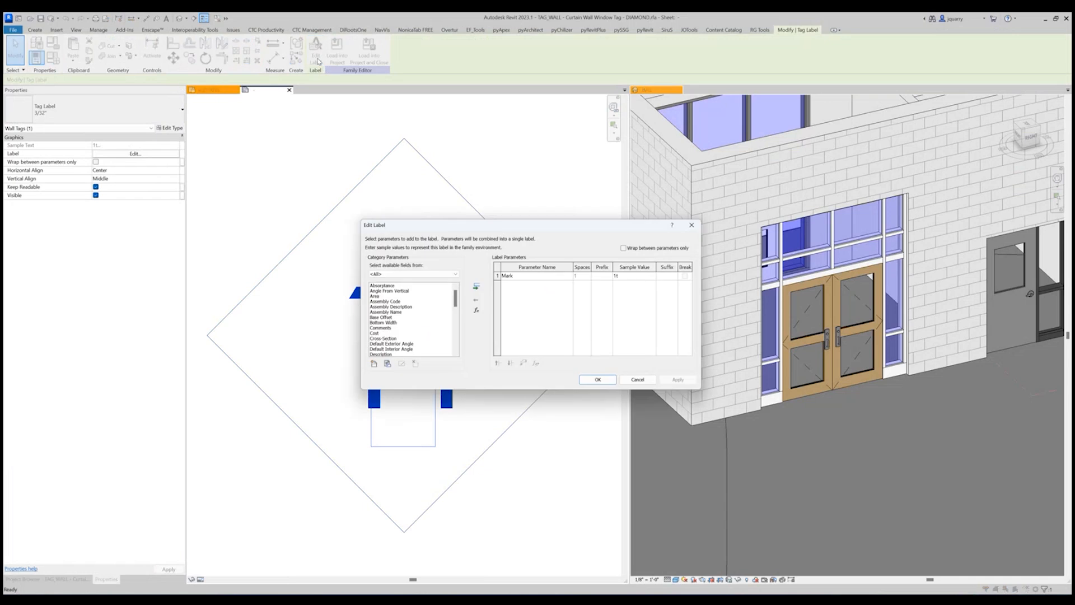
pyautogui.click(497, 276)
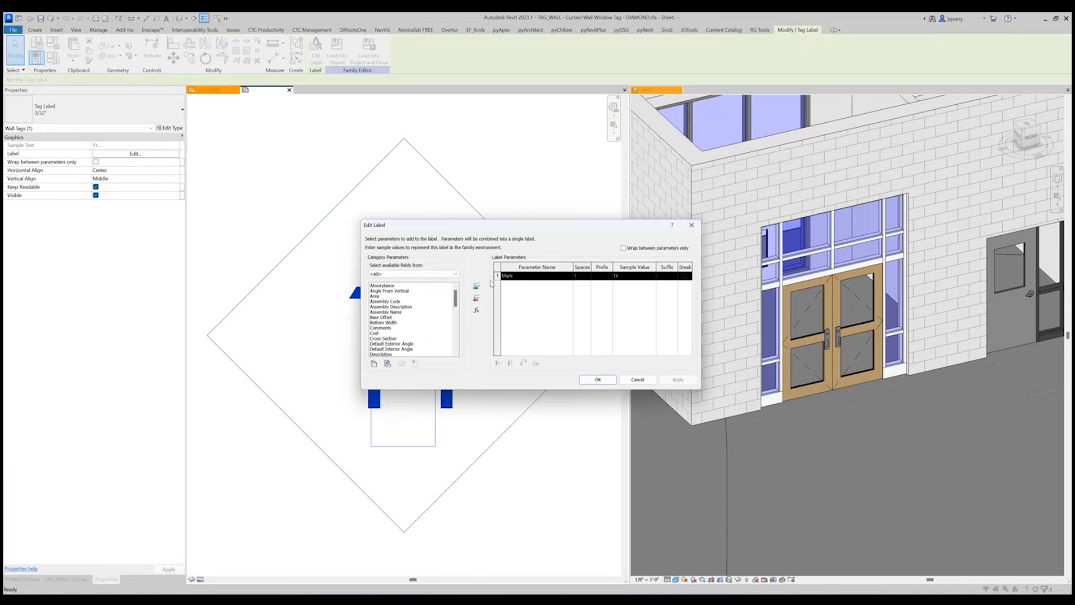
pyautogui.scroll(-15, 412, 325)
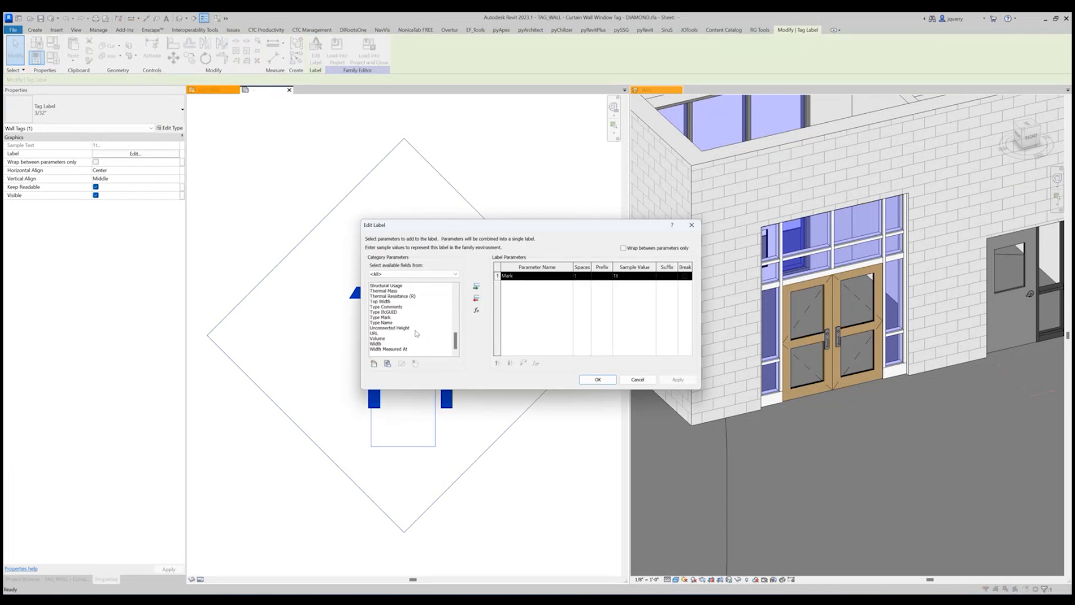
pyautogui.click(383, 317)
pyautogui.click(477, 287)
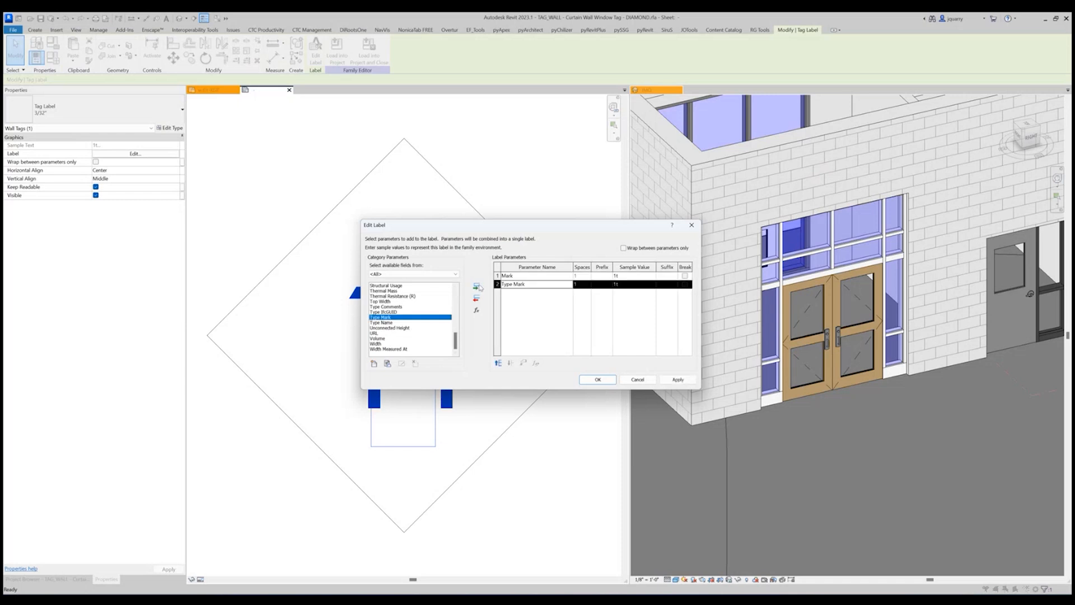
pyautogui.click(497, 275)
pyautogui.click(476, 297)
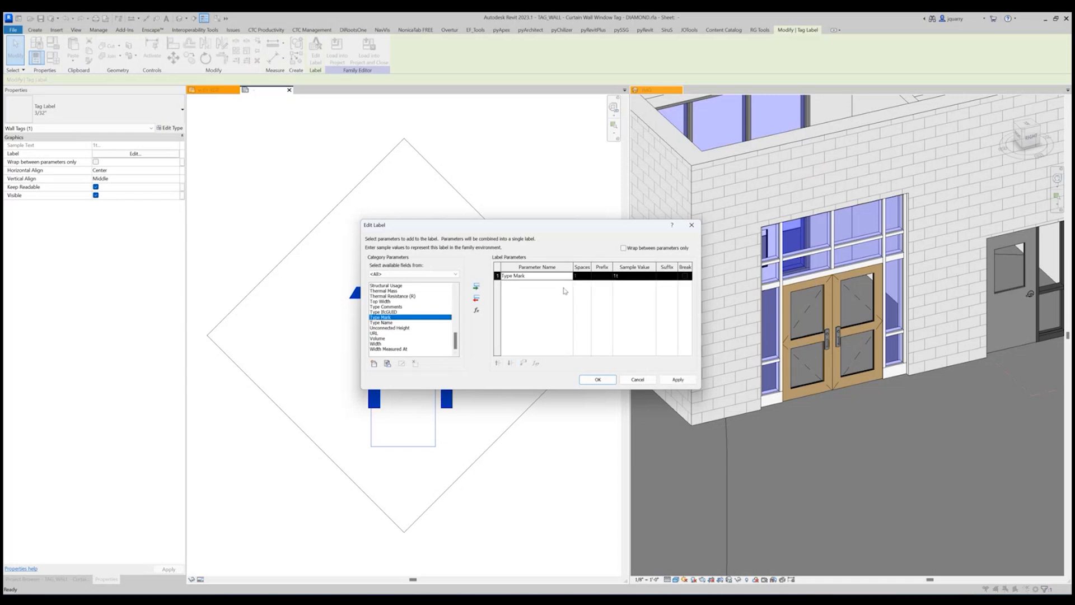
pyautogui.click(597, 379)
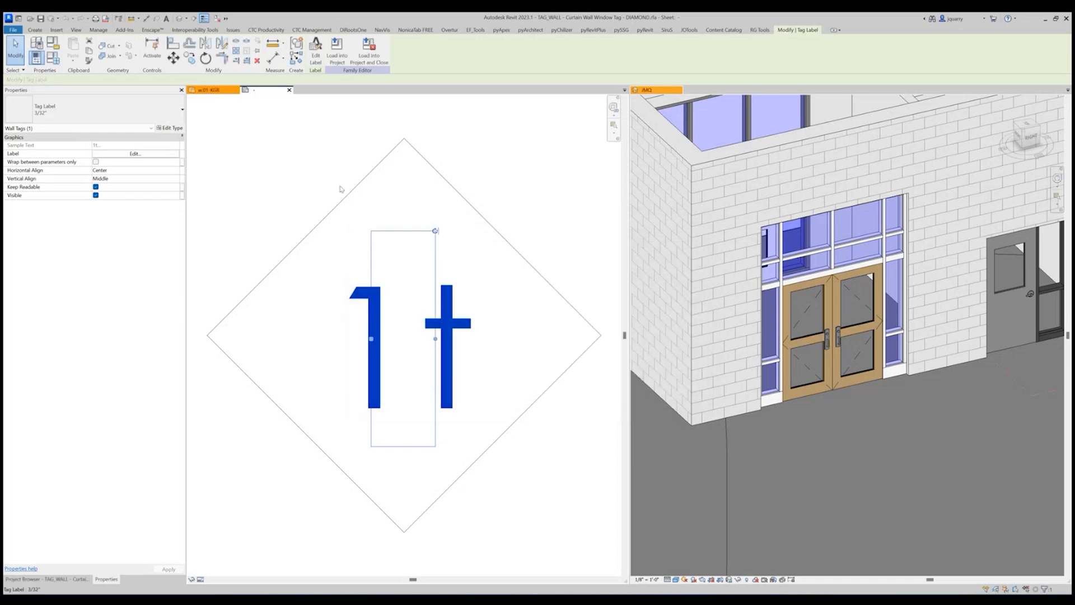
# Load the edited diamond curtain wall tag family into the project, overwriting the existing version and making it editable.
pyautogui.click(339, 56)
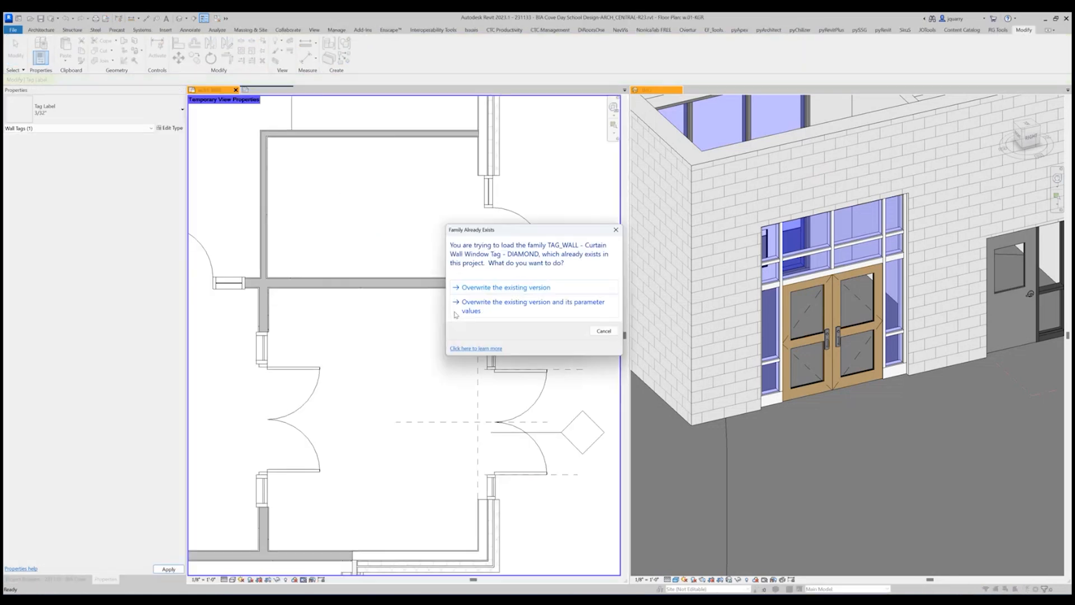
pyautogui.click(477, 292)
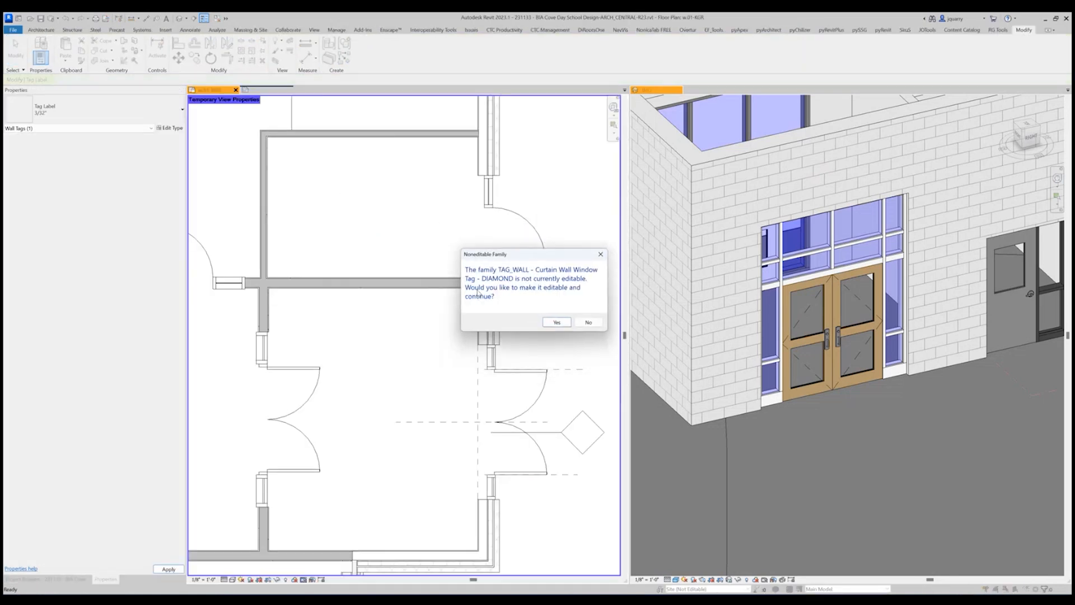
pyautogui.click(553, 325)
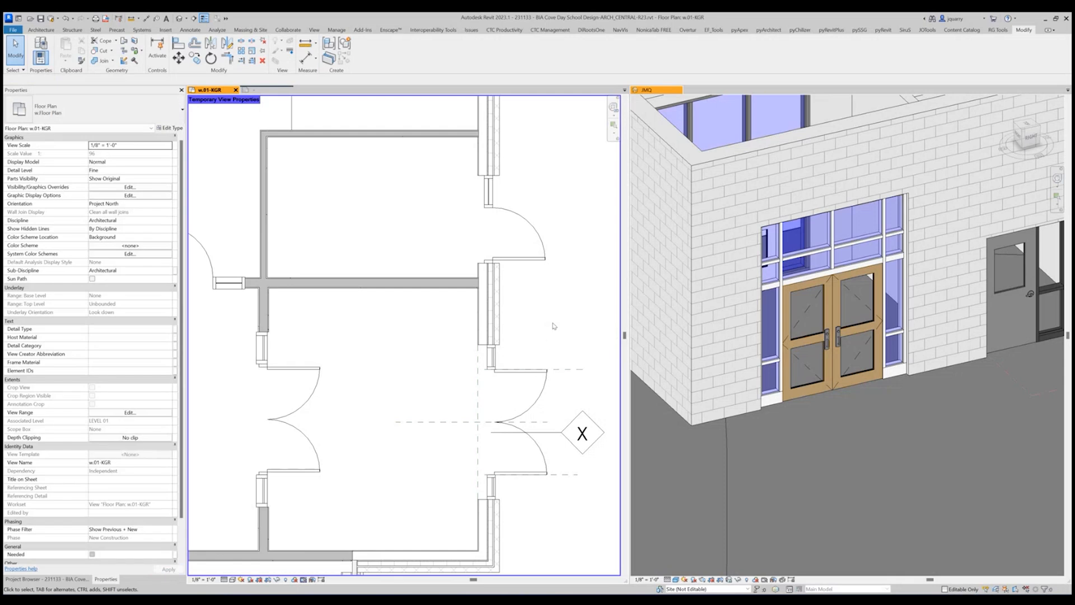
# Delete the diamond curtain wall tag beside the entry double doors in the floor plan.
pyautogui.click(553, 436)
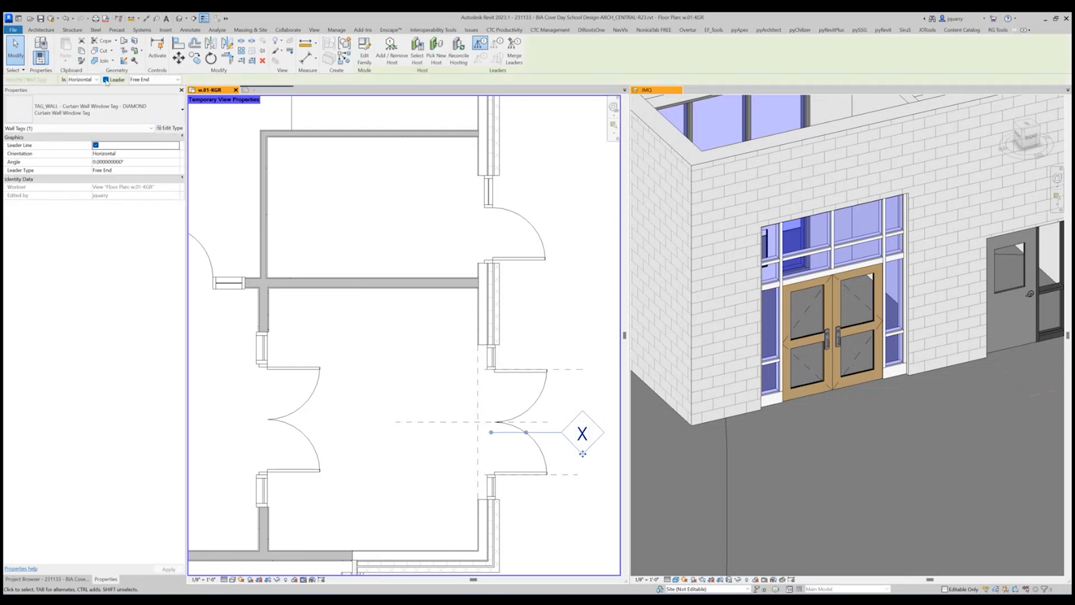
pyautogui.keyDown('ctrl'); pyautogui.moveTo(582, 452); pyautogui.dragTo(559, 432); pyautogui.keyUp('ctrl')
pyautogui.press('Delete')
pyautogui.scroll(-3, 536, 425)
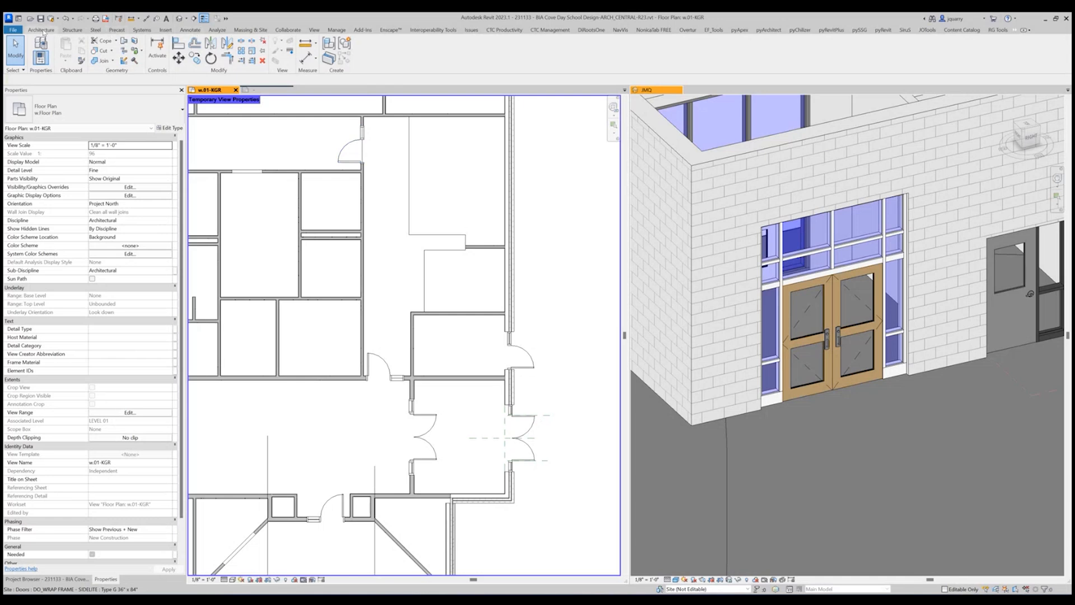
pyautogui.click(191, 30)
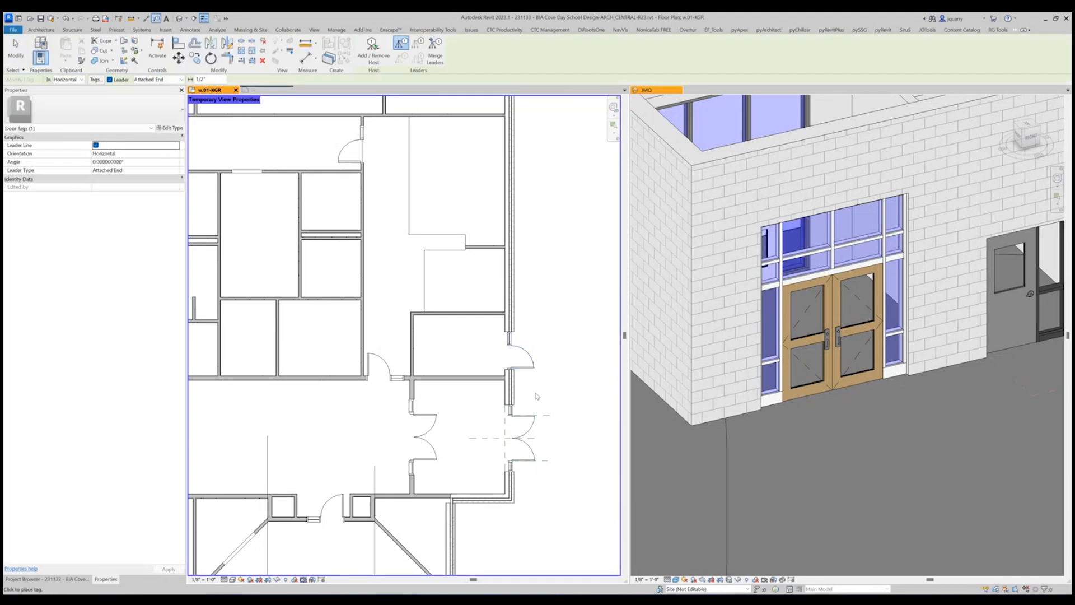
pyautogui.press('Escape')
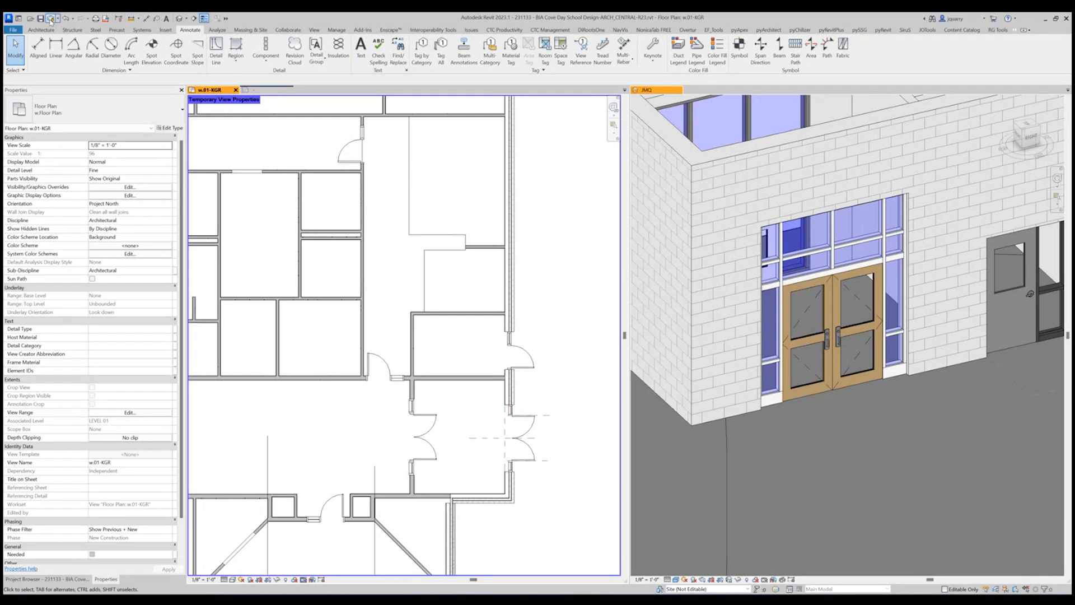
# Open the X - Entry model group for editing in the 3D view and select its full-glass double door.
pyautogui.click(824, 501)
pyautogui.scroll(3, 839, 328)
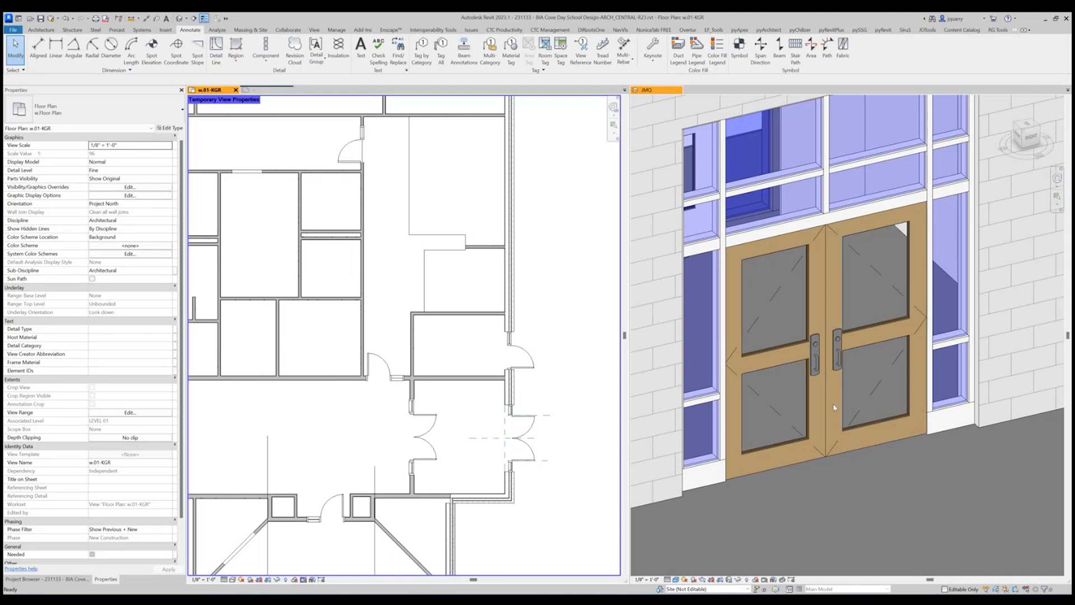
pyautogui.doubleClick(838, 341)
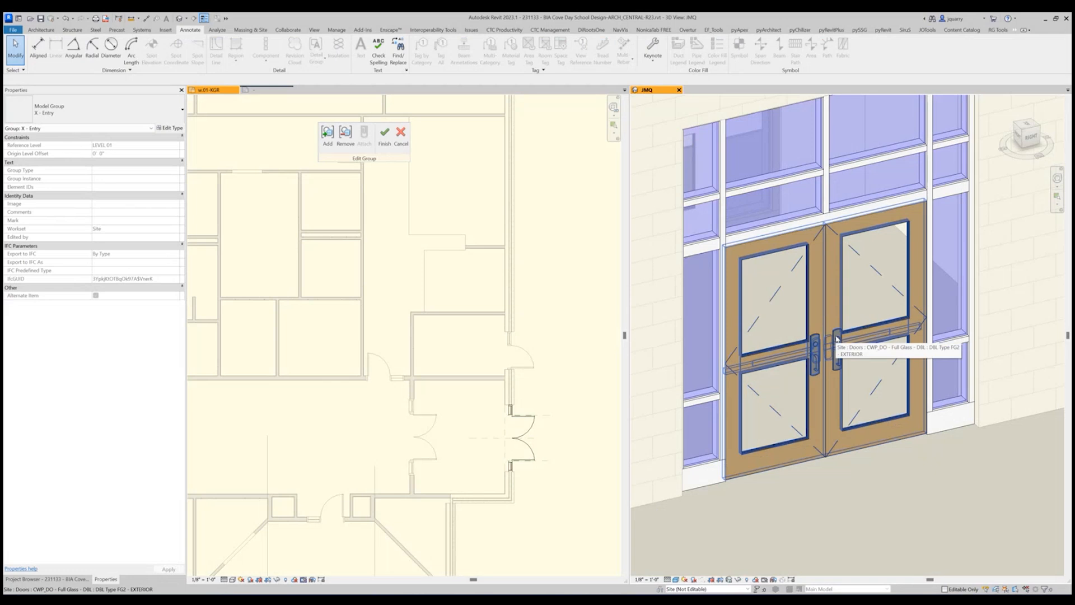
pyautogui.click(838, 286)
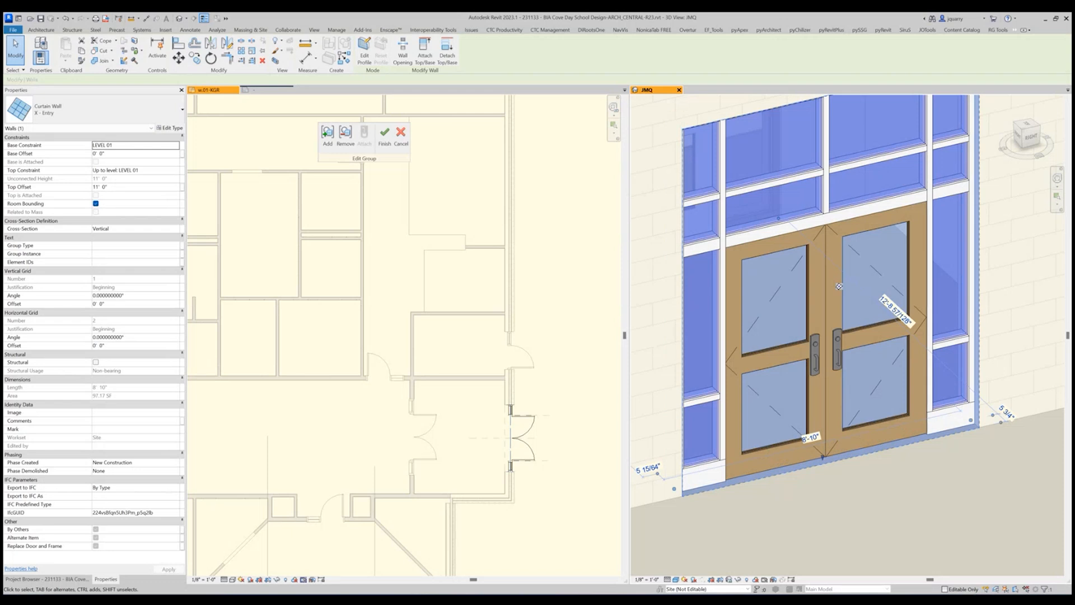
pyautogui.click(828, 390)
pyautogui.click(828, 390)
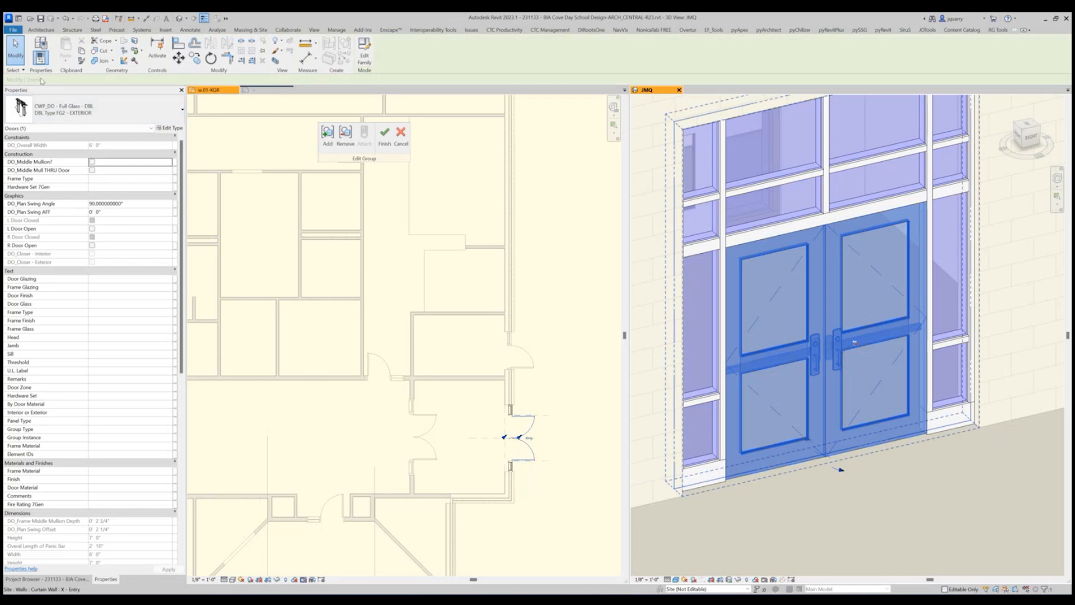
# Set the double door type's bottom rail to 1' 0", lock rail to 0' 8 1/4" and lock stile to 0' 5".
pyautogui.click(171, 128)
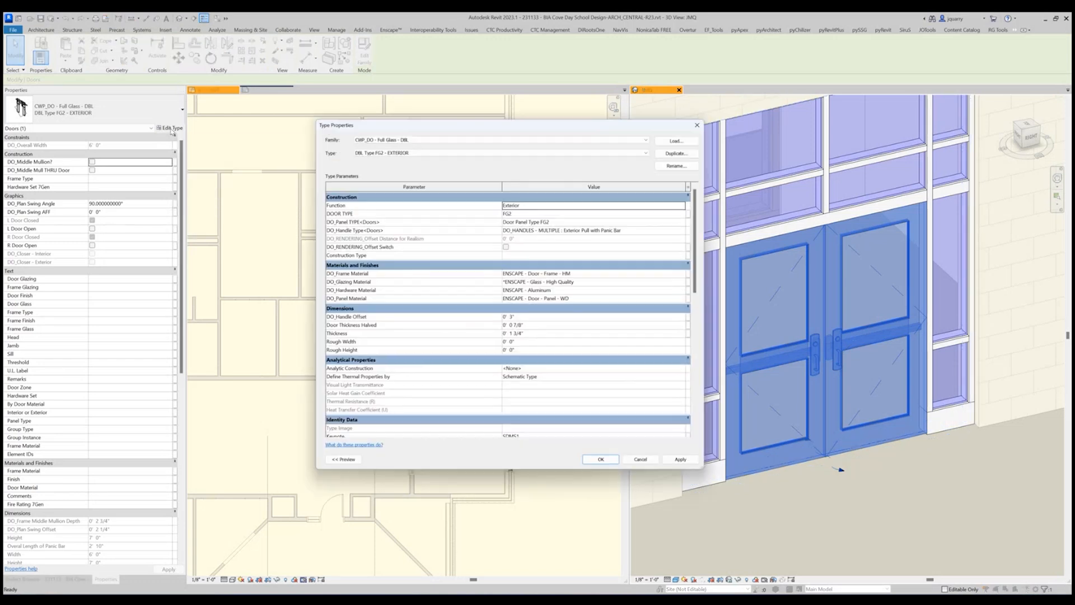
pyautogui.scroll(-10, 415, 292)
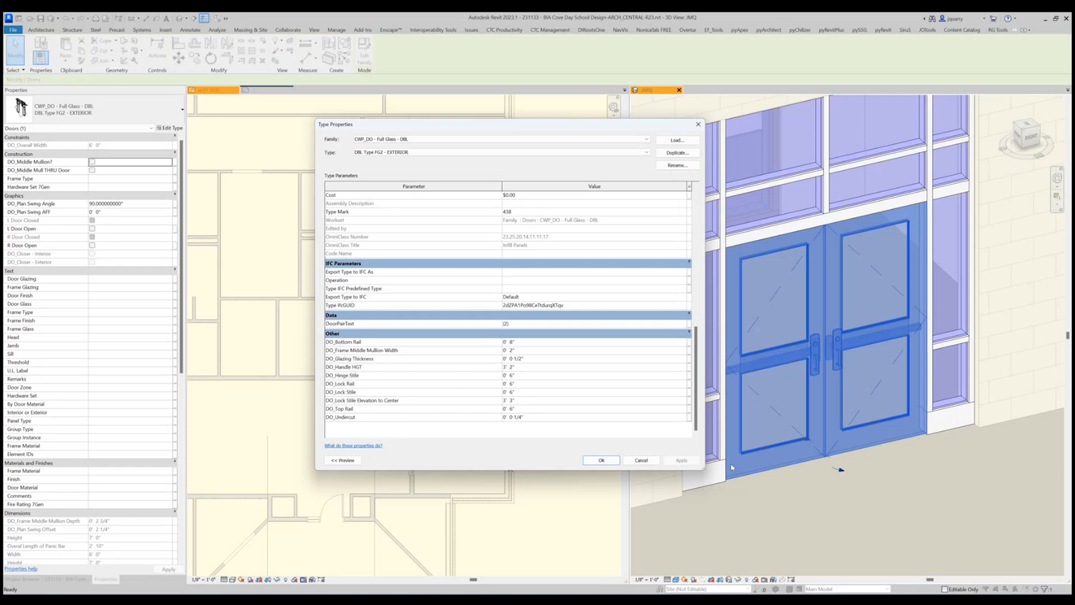
pyautogui.click(565, 343)
pyautogui.write('1')
pyautogui.press('Return')
pyautogui.click(538, 383)
pyautogui.write('8')
pyautogui.press('Return')
pyautogui.click(538, 384)
pyautogui.click(529, 391)
pyautogui.write('5')
pyautogui.click(553, 367)
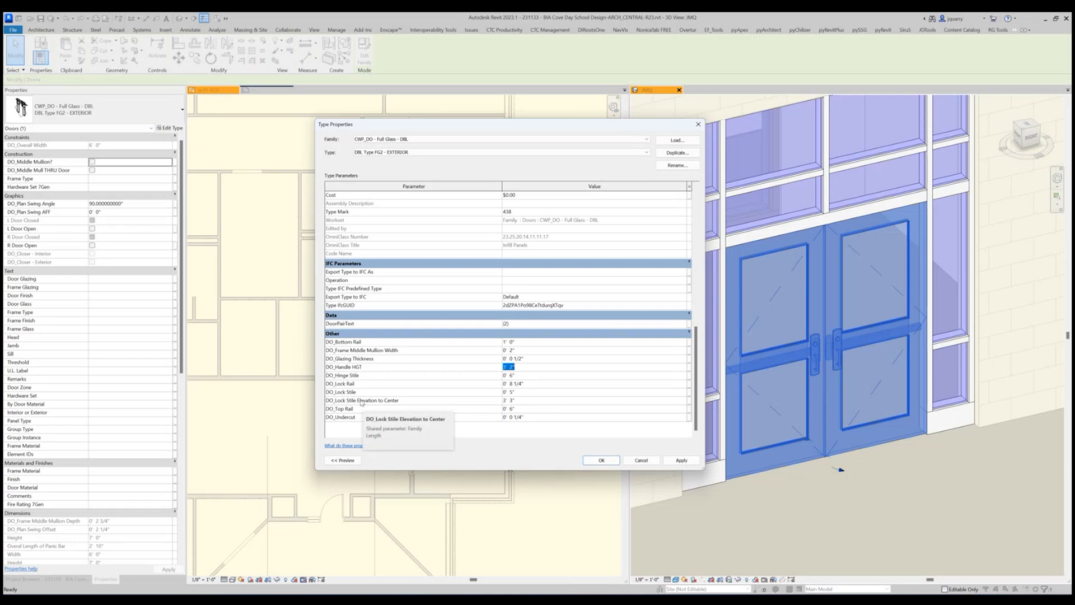
# Set the door type's top rail and hinge stile to 0' 5" and its lock stile elevation to center to 3' 2".
pyautogui.click(548, 409)
pyautogui.write('5')
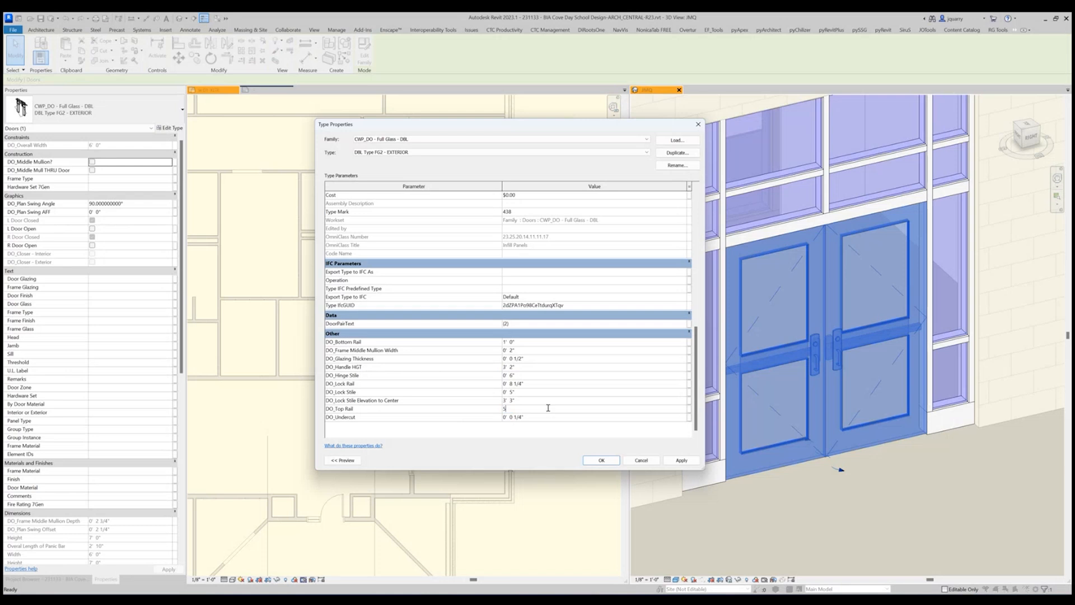
pyautogui.press('Return')
pyautogui.click(538, 401)
pyautogui.write('3 2')
pyautogui.click(520, 323)
pyautogui.click(528, 373)
pyautogui.write('5')
pyautogui.click(546, 393)
pyautogui.click(593, 463)
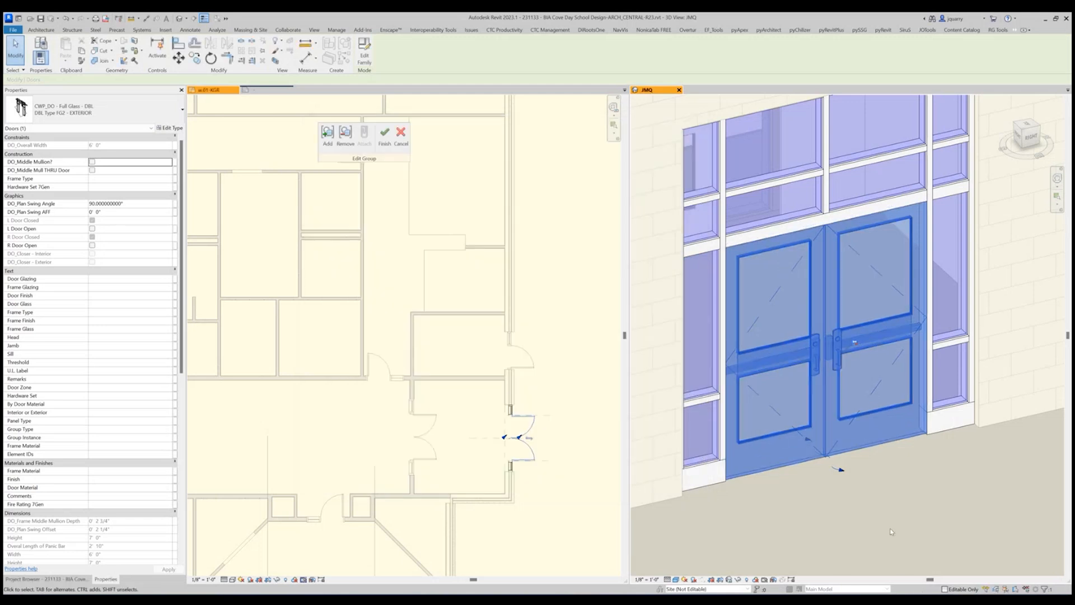
# Set the double door type's lock stile elevation to center to 3' 0" and apply the change.
pyautogui.keyDown('shift'); pyautogui.moveTo(890, 529); pyautogui.dragTo(837, 478, button='middle'); pyautogui.keyUp('shift')
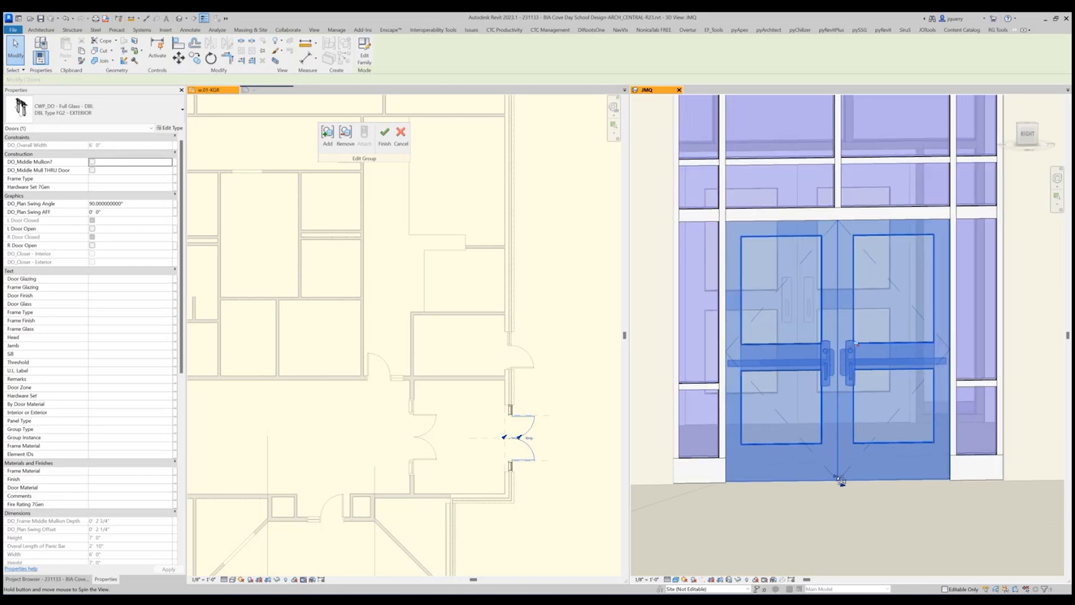
pyautogui.click(170, 128)
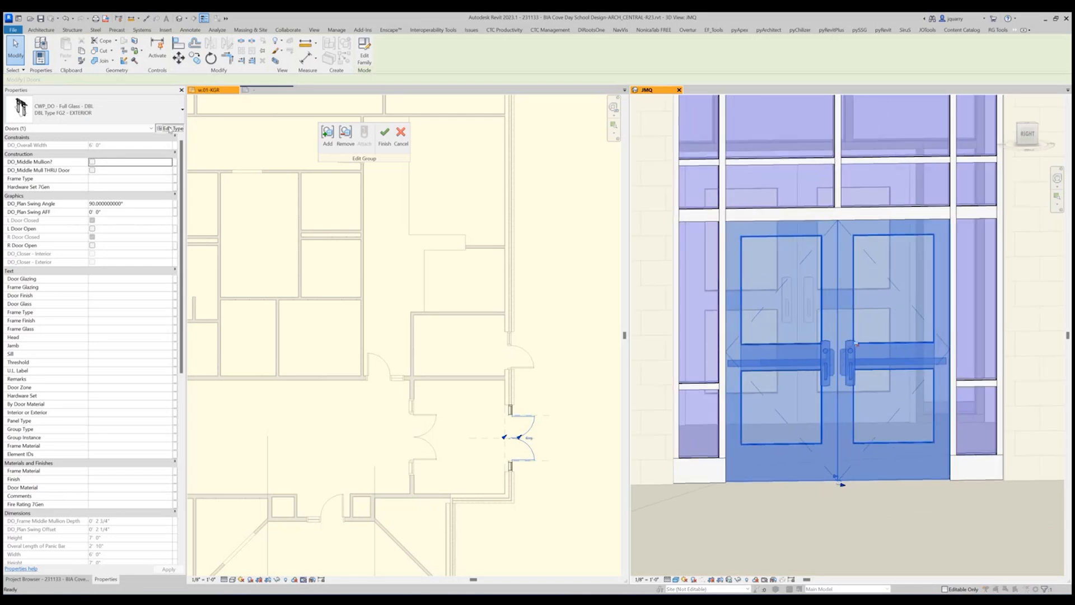
pyautogui.scroll(-5, 432, 375)
pyautogui.scroll(-7, 431, 374)
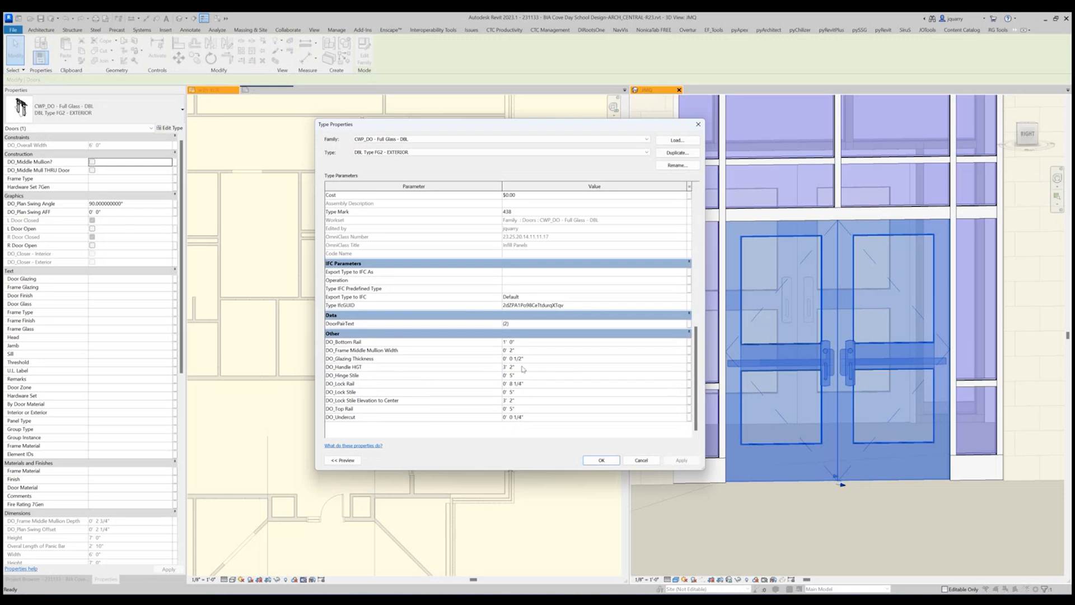
pyautogui.click(531, 401)
pyautogui.write('3')
pyautogui.hotkey('shift', 'Tab')
pyautogui.click(682, 461)
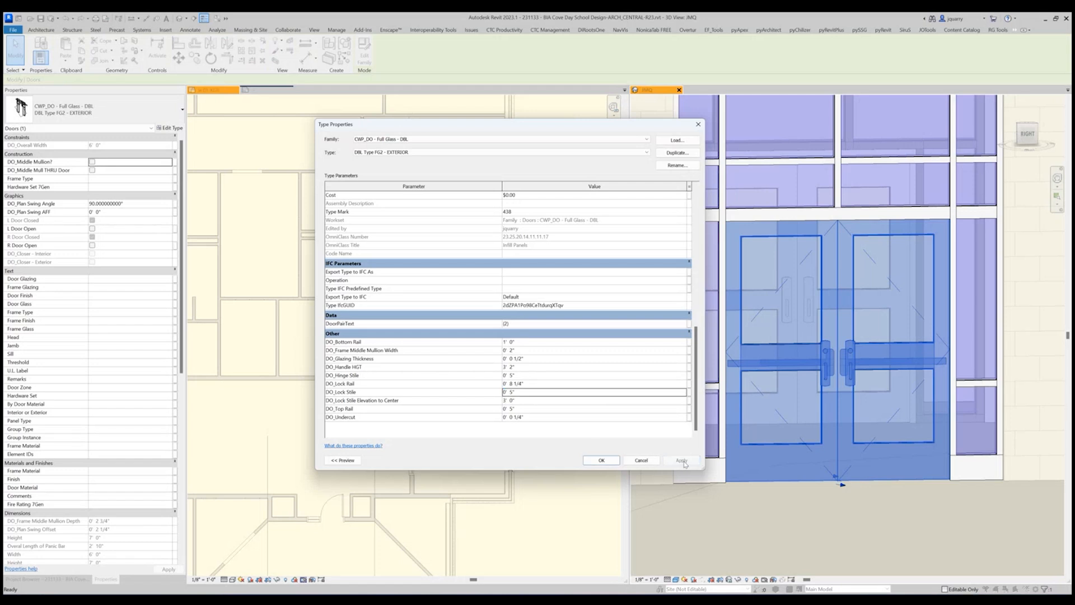
pyautogui.click(641, 460)
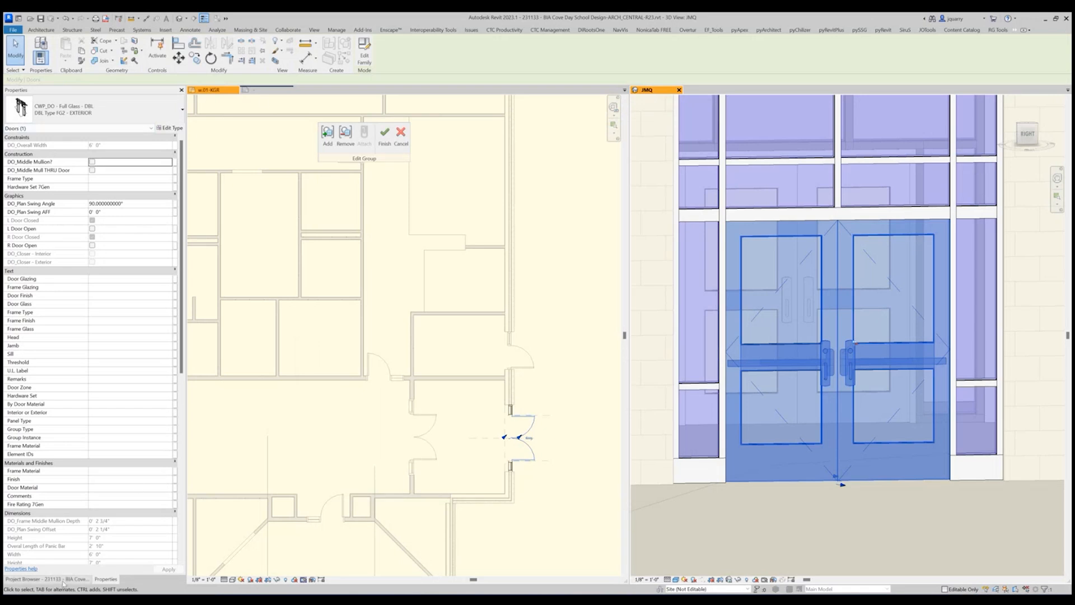
# Reload the door family CWP_DO - Full Glass - DBL from its library file CWP_DO - Full Glass - DBL.rfa.
pyautogui.click(45, 579)
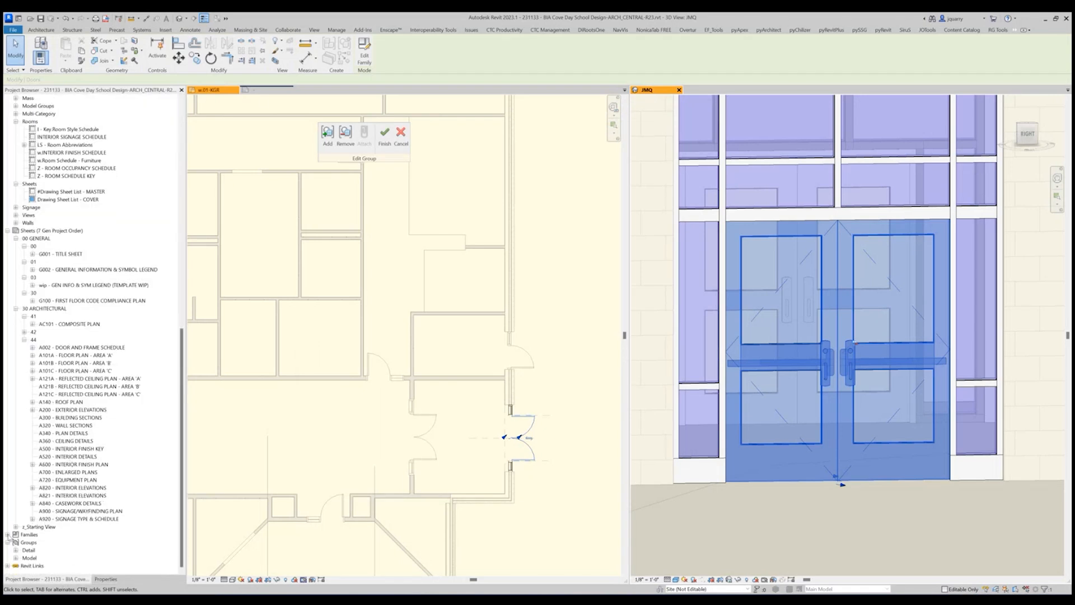
pyautogui.click(15, 534)
pyautogui.scroll(-10, 34, 392)
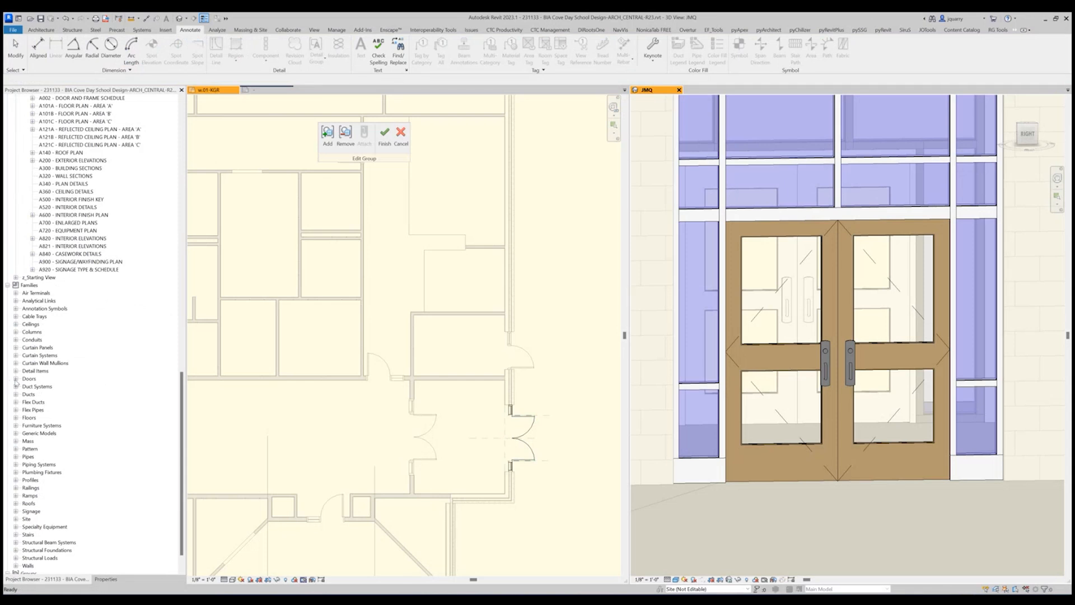
pyautogui.click(17, 347)
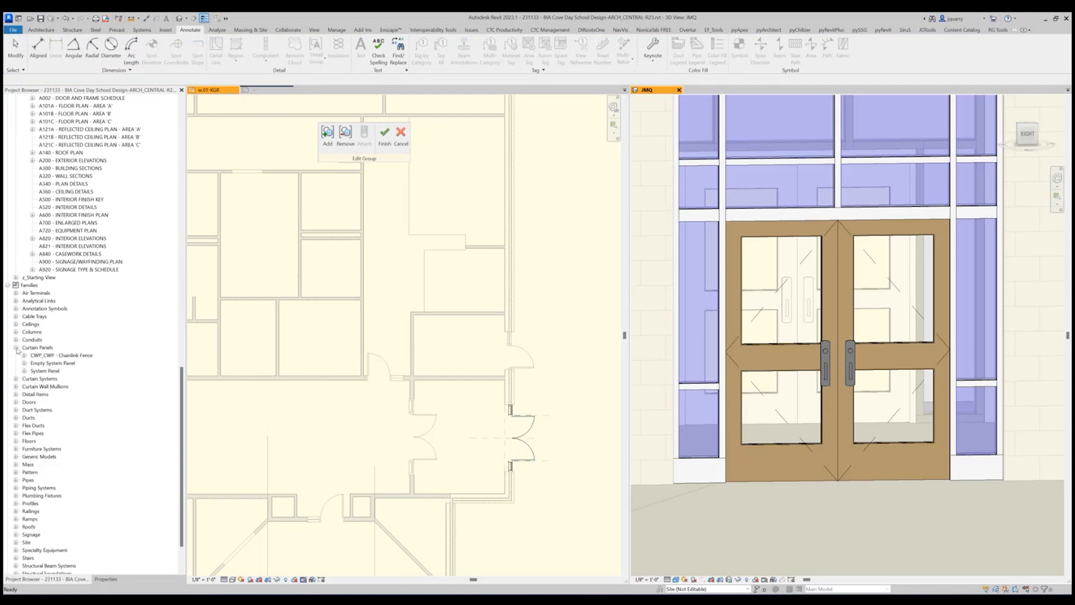
pyautogui.click(16, 402)
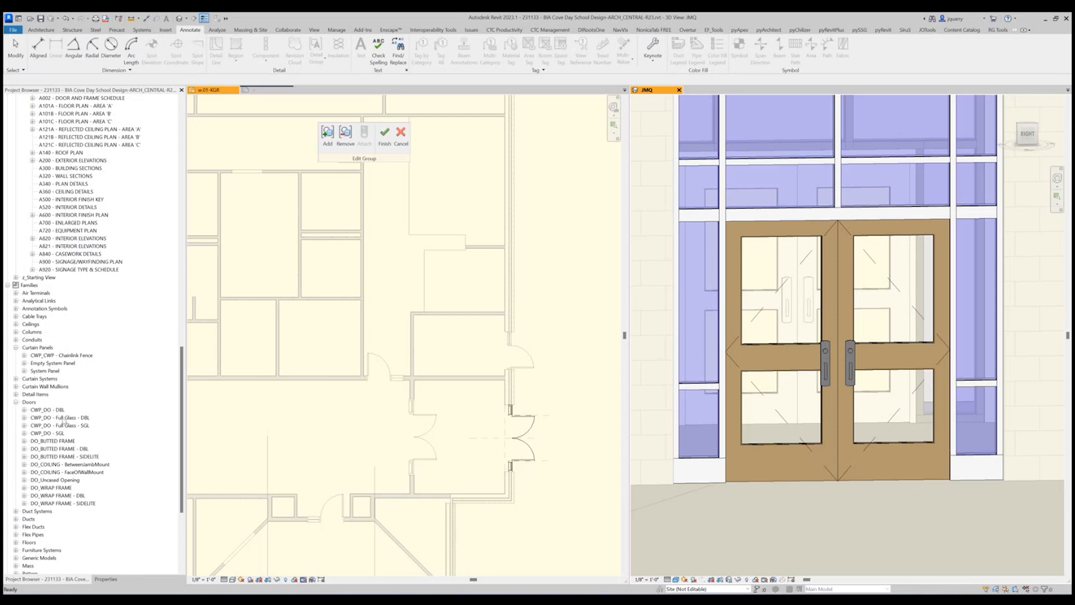
pyautogui.rightClick(61, 418)
pyautogui.click(85, 485)
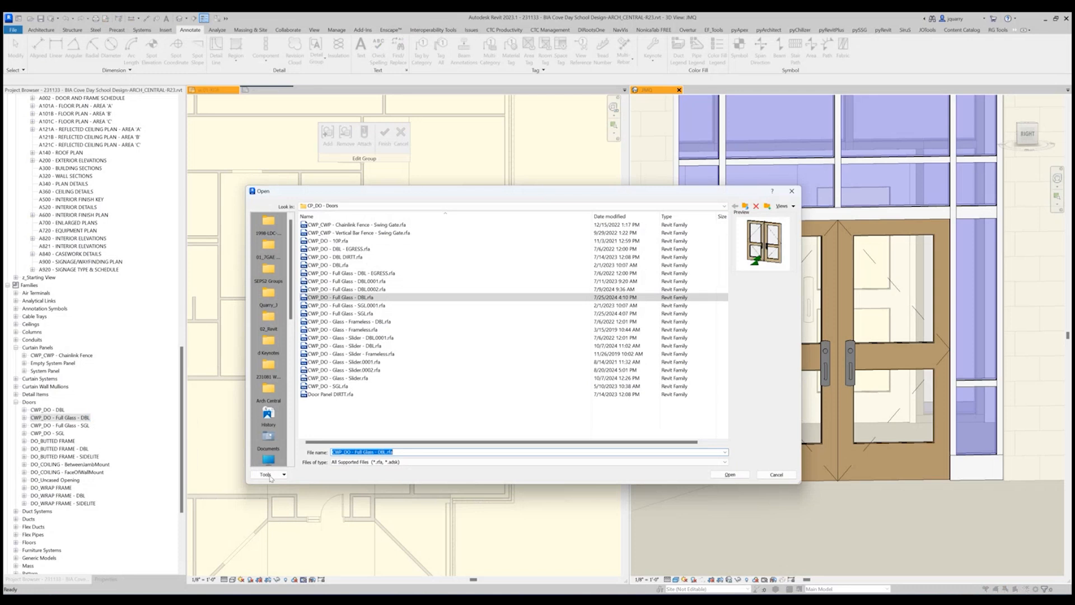
pyautogui.click(729, 474)
# Reload the single door family CWP_DO - Full Glass - SGL from CWP_DO - Full Glass - SGL.rfa.
pyautogui.rightClick(59, 425)
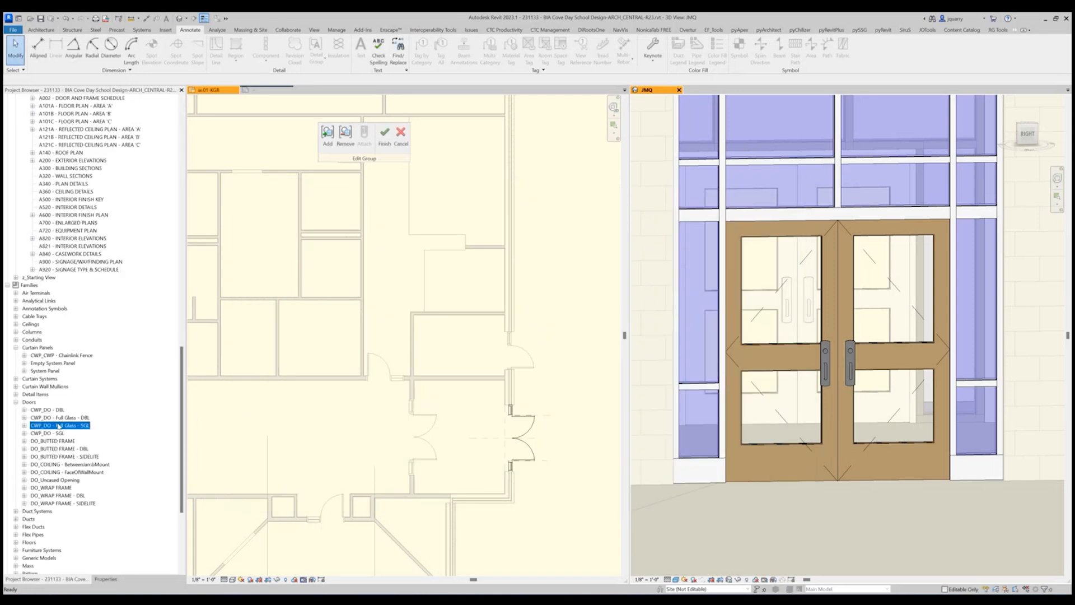
pyautogui.click(84, 491)
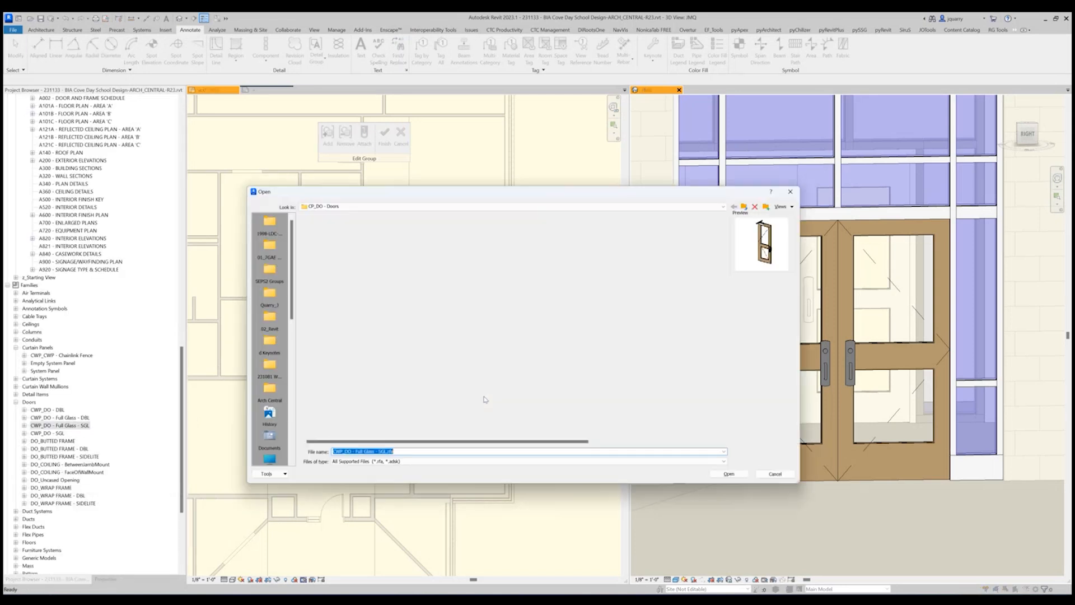
pyautogui.click(729, 474)
# Set the double door type's lock stile elevation to center and handle height both to 3' 4".
pyautogui.click(783, 444)
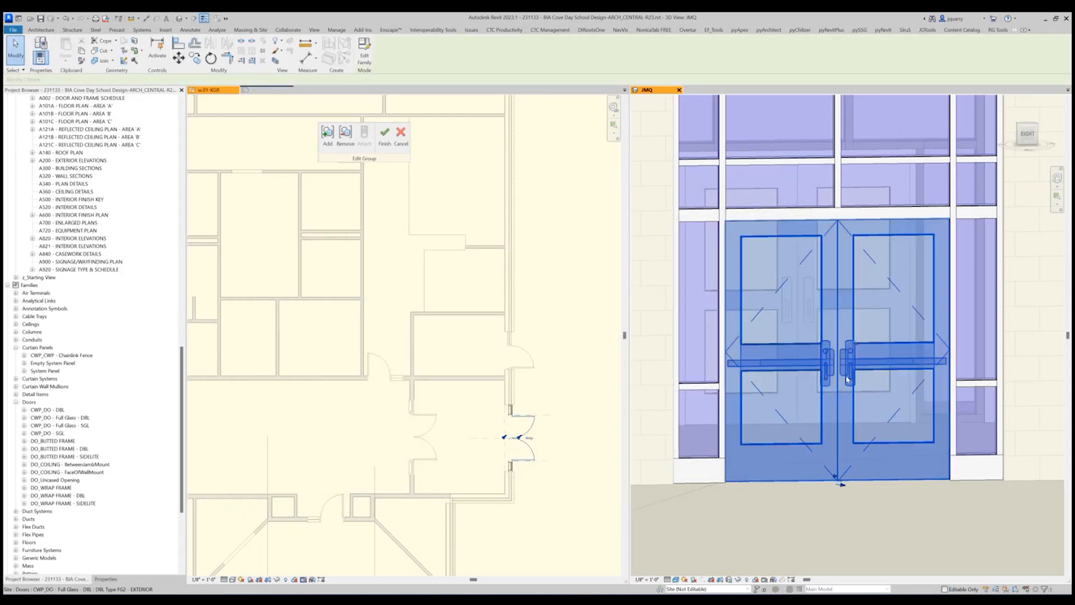
pyautogui.click(106, 580)
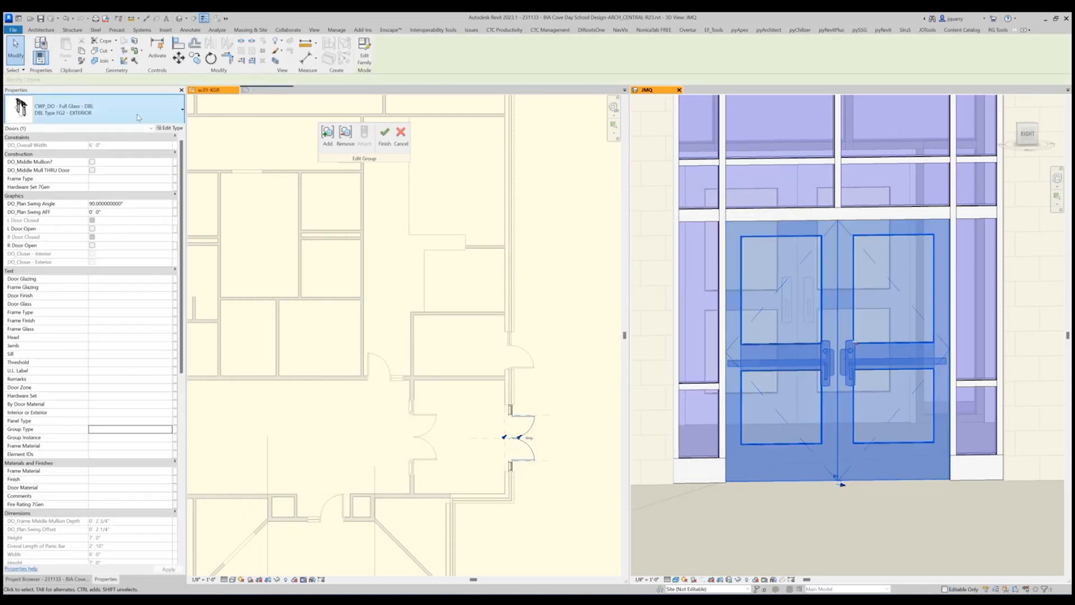
pyautogui.click(168, 128)
pyautogui.scroll(-10, 521, 405)
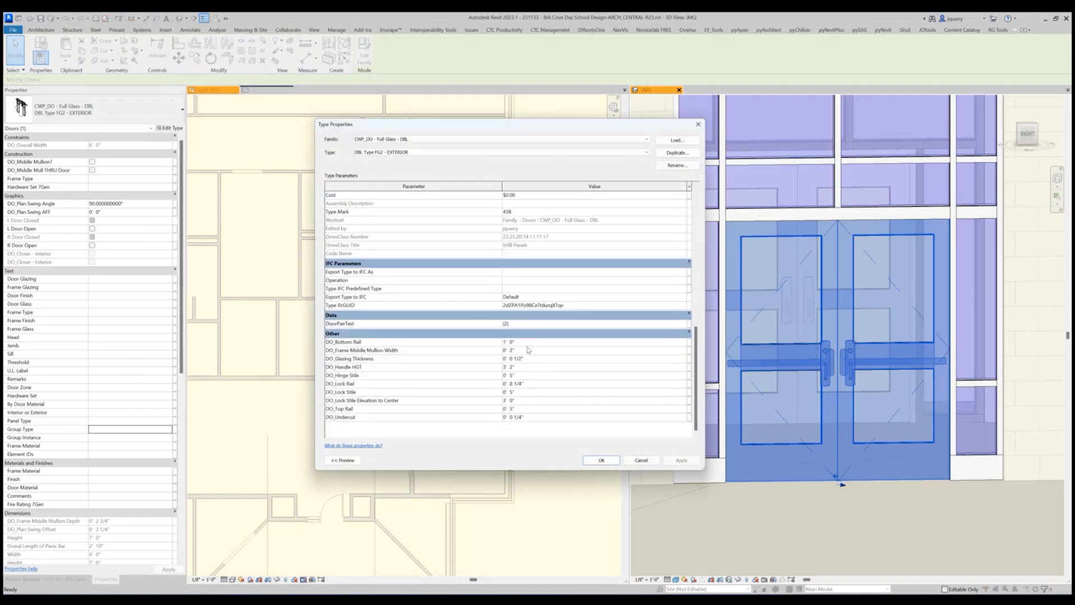
pyautogui.click(537, 399)
pyautogui.write('3\' 4"')
pyautogui.click(532, 367)
pyautogui.write("3' 4")
pyautogui.click(601, 460)
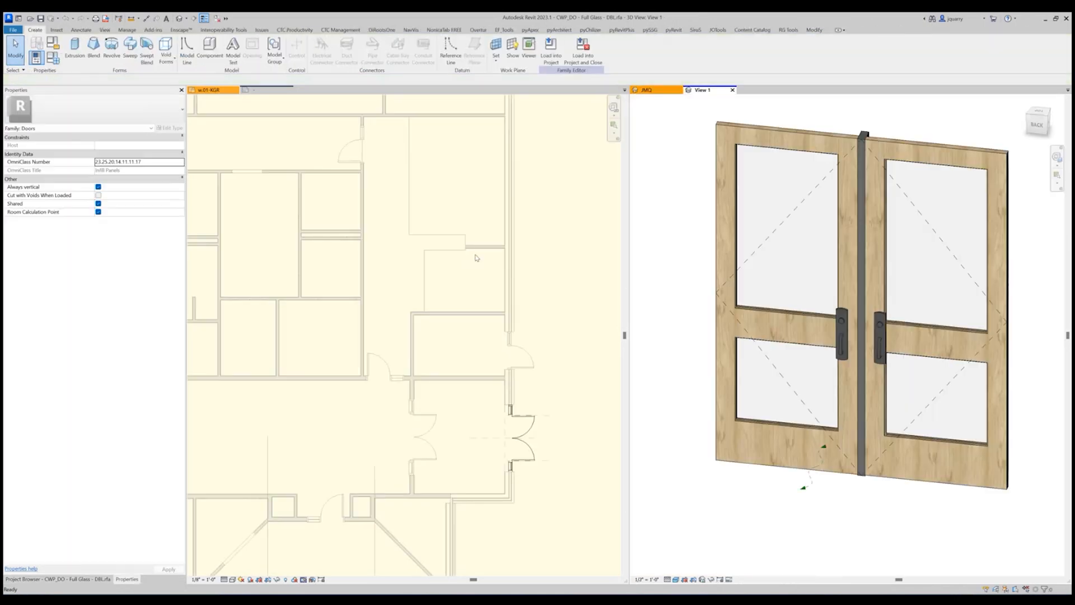
# Open the door family's Exterior elevation view and select the DO_Handle HGT dimension.
pyautogui.click(56, 579)
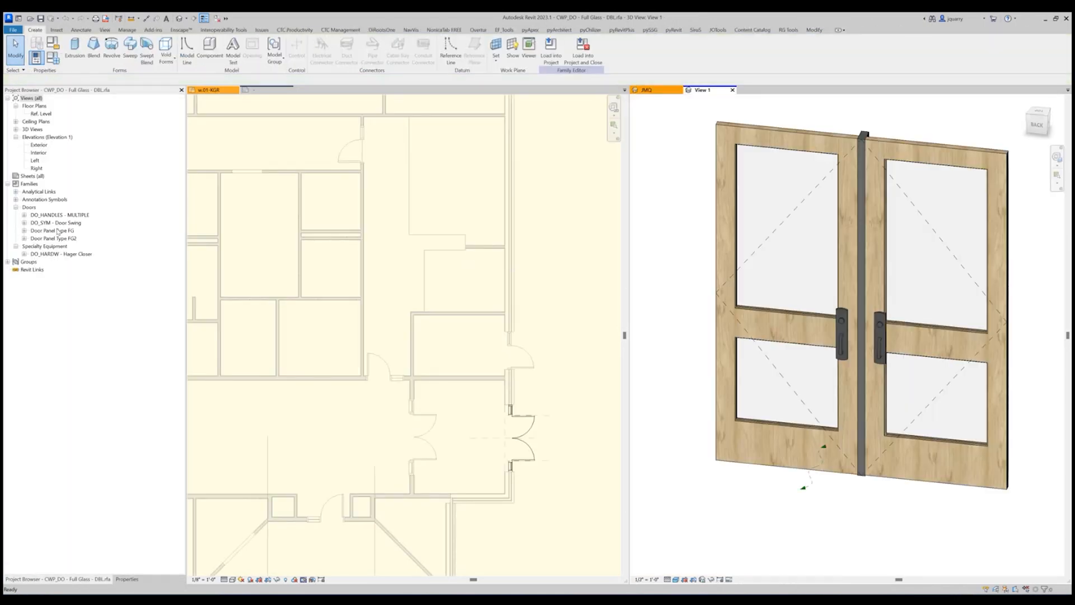
pyautogui.doubleClick(36, 145)
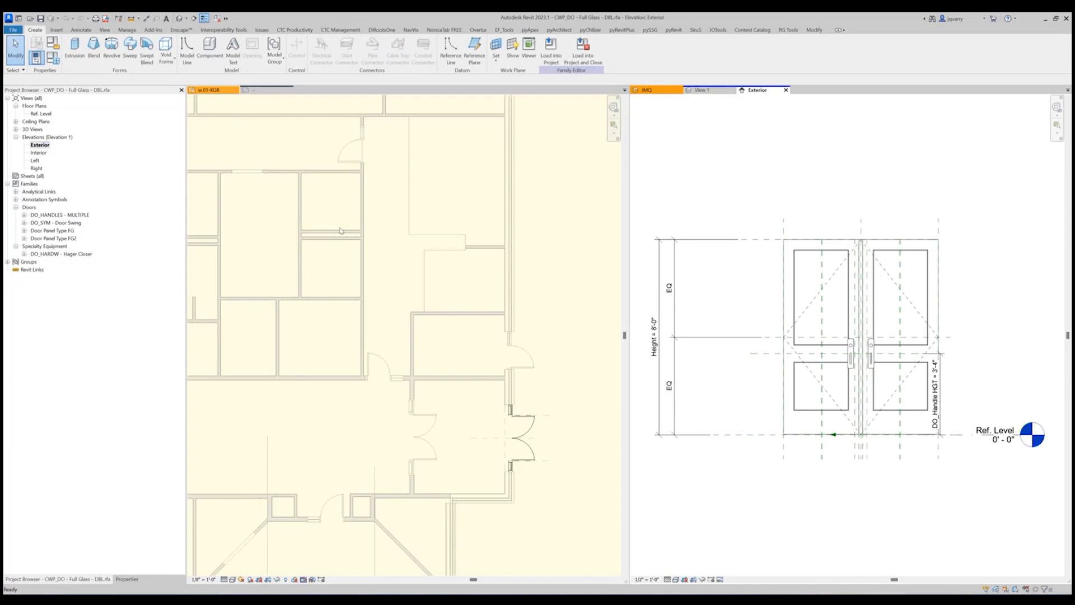
pyautogui.click(934, 392)
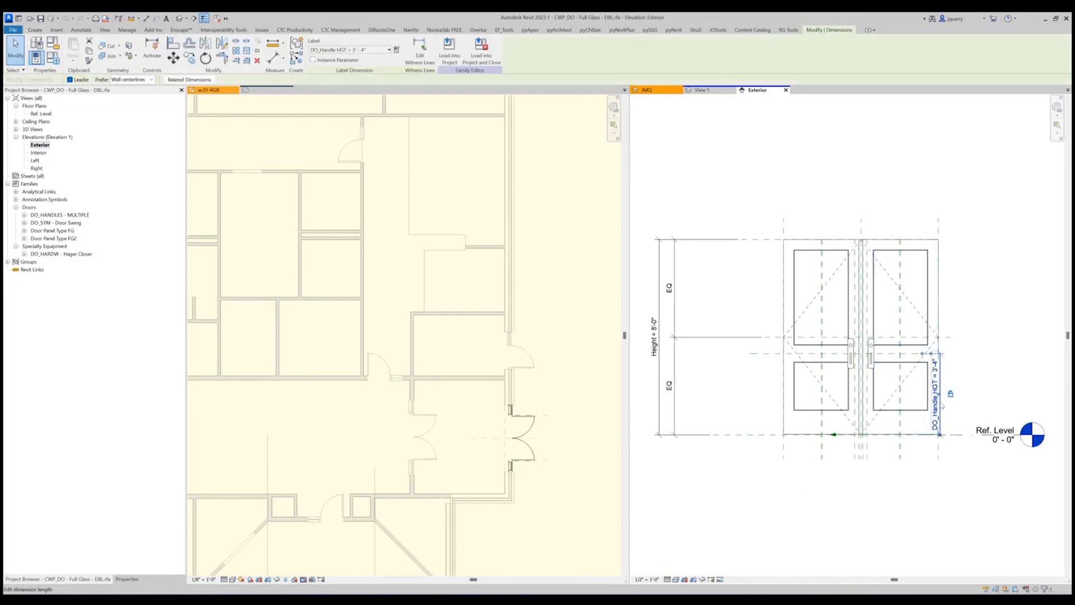
# Set DO_Lock Stile Elevation to Center to 2' 0" for the DBL Type FG2 - EXTERIOR family type.
pyautogui.click(54, 58)
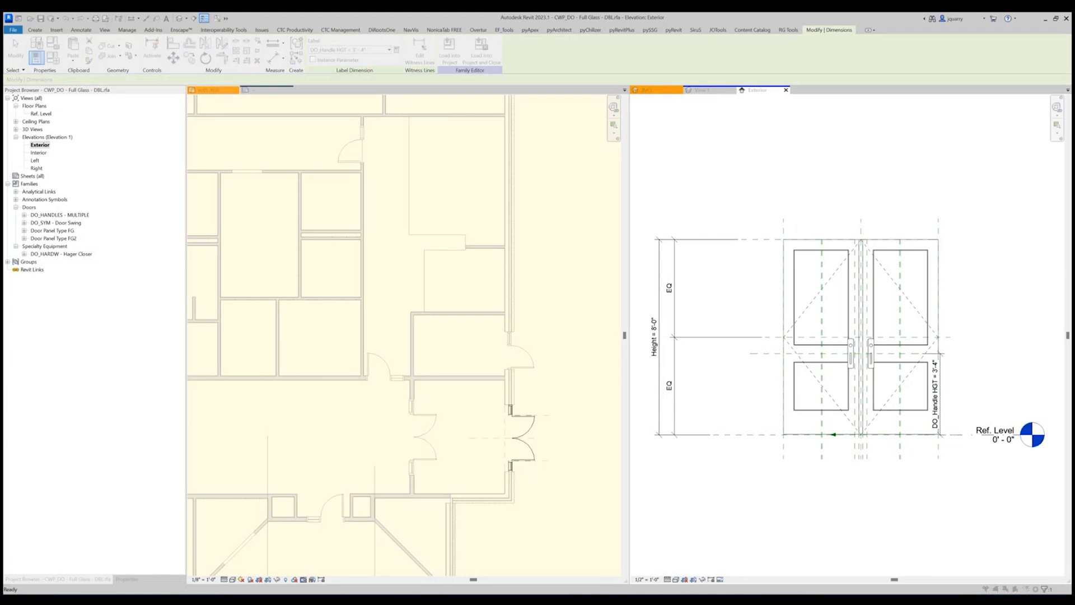
pyautogui.scroll(-5, 468, 487)
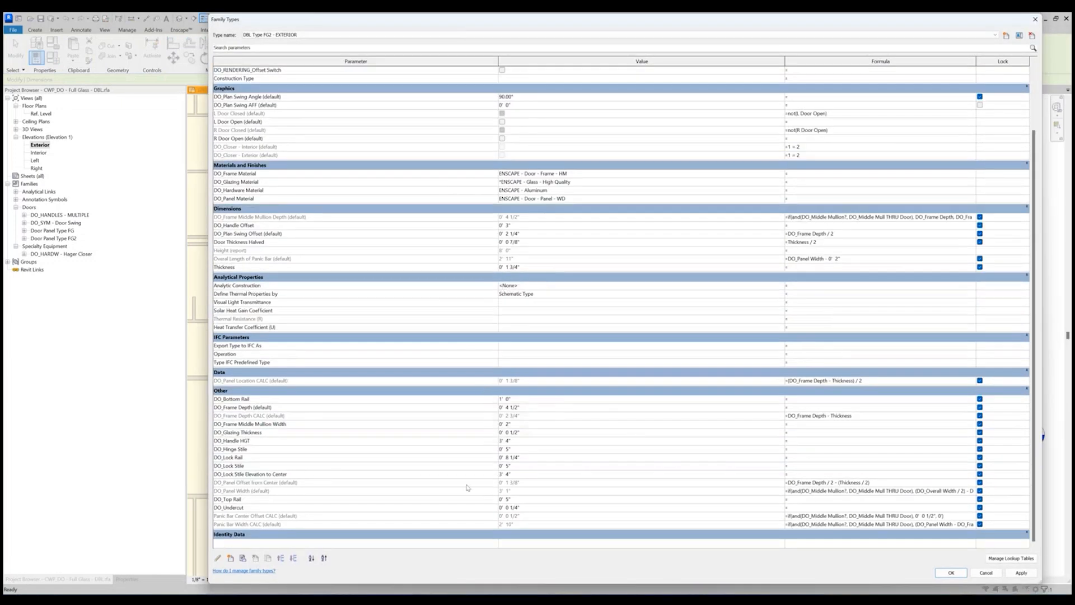
pyautogui.click(518, 475)
pyautogui.write('2')
pyautogui.click(950, 572)
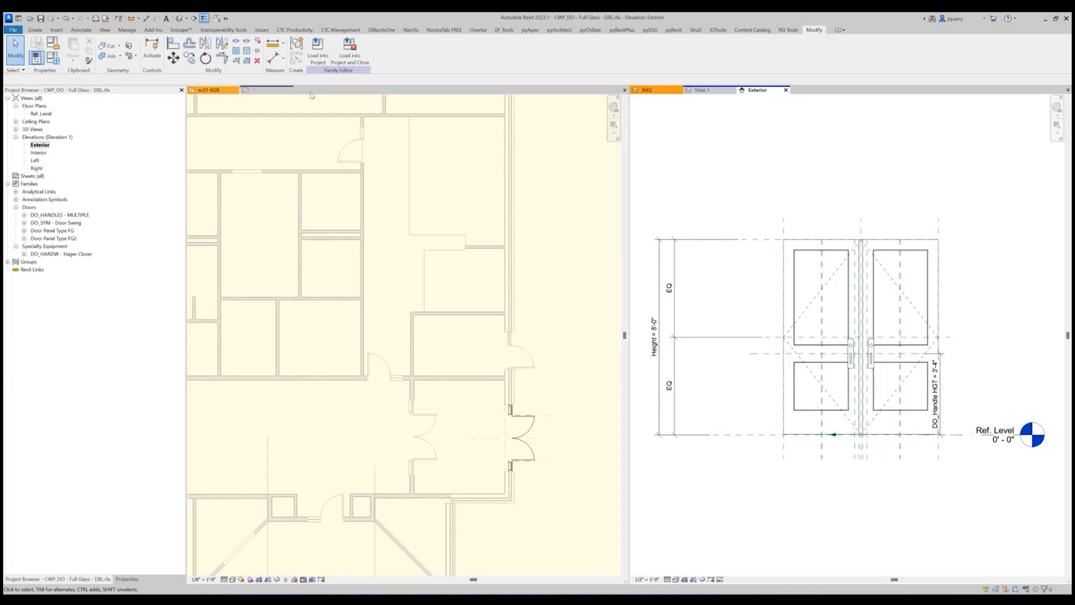
pyautogui.click(53, 57)
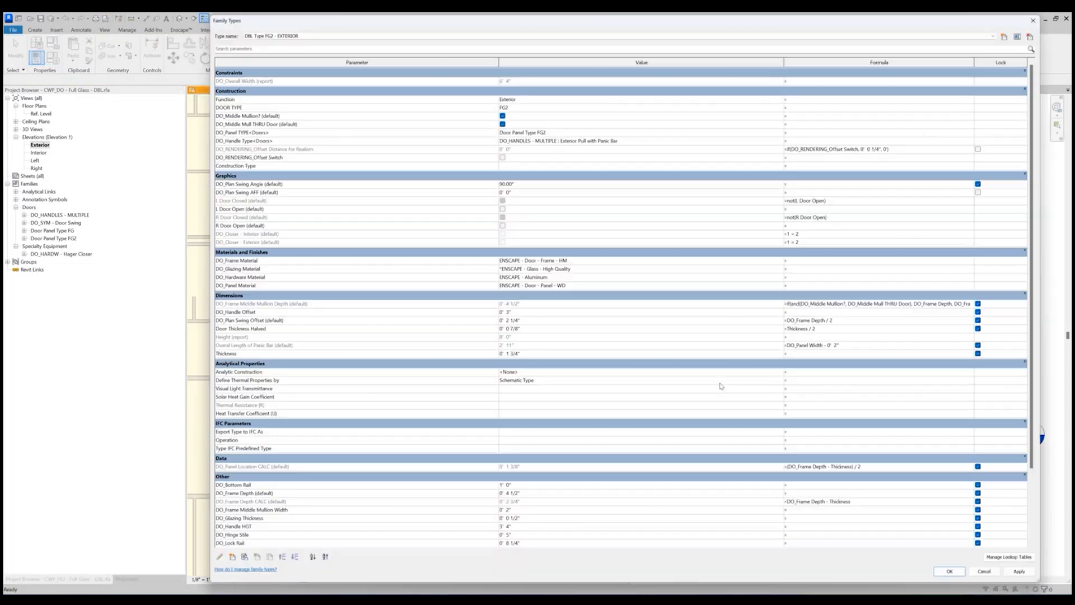
pyautogui.press('Escape')
# Associate the Door Panel Type FG2 type parameter DO_Lock Rail Elevation to Center AFF with the family parameter DO_Lock Stile Elevation to Center.
pyautogui.click(909, 421)
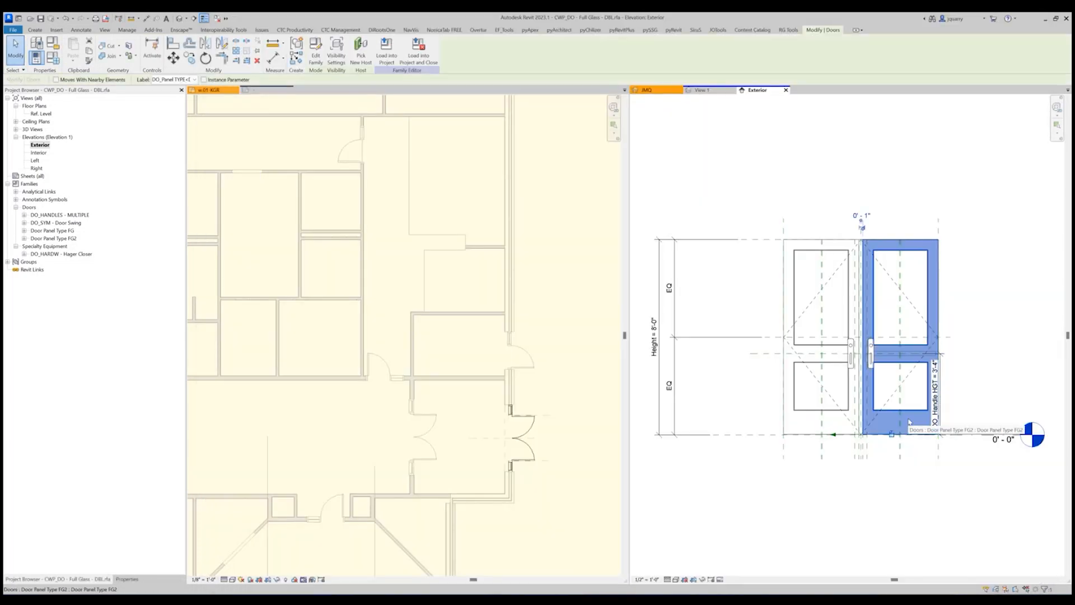
pyautogui.click(127, 579)
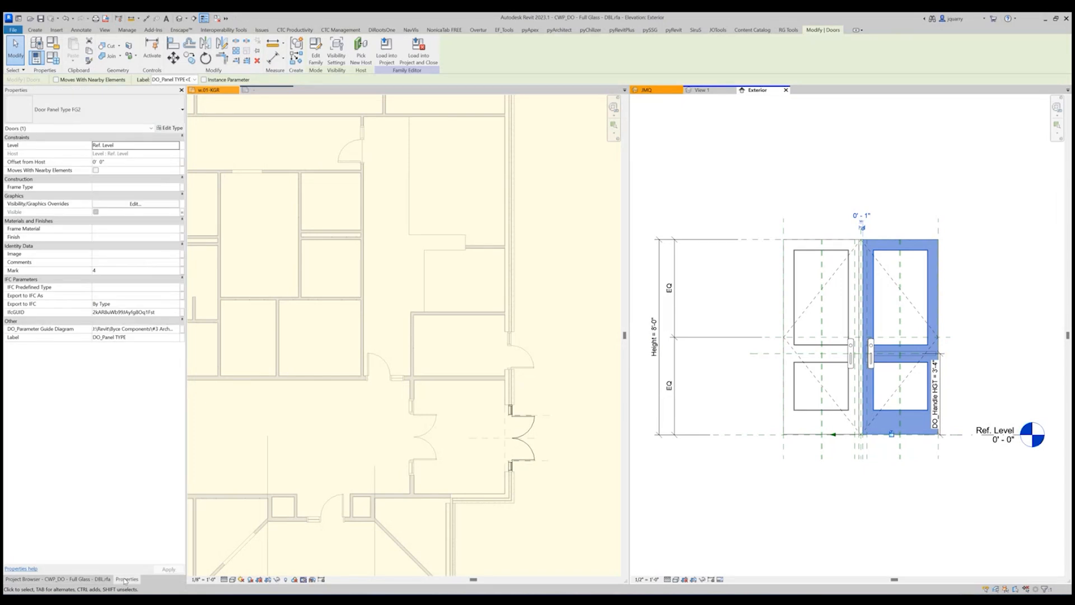
pyautogui.click(170, 128)
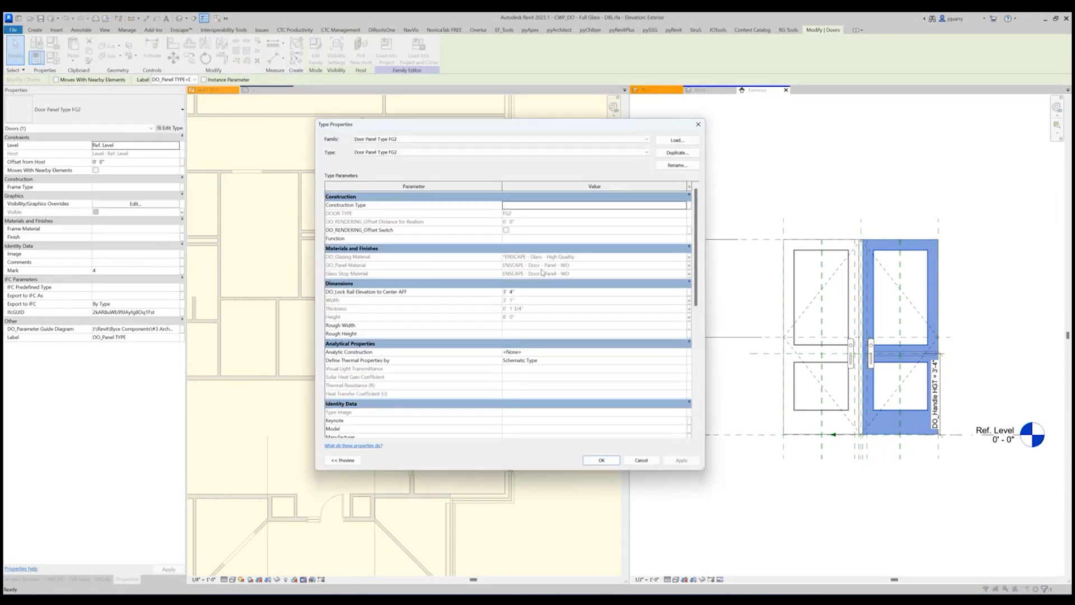
pyautogui.click(688, 292)
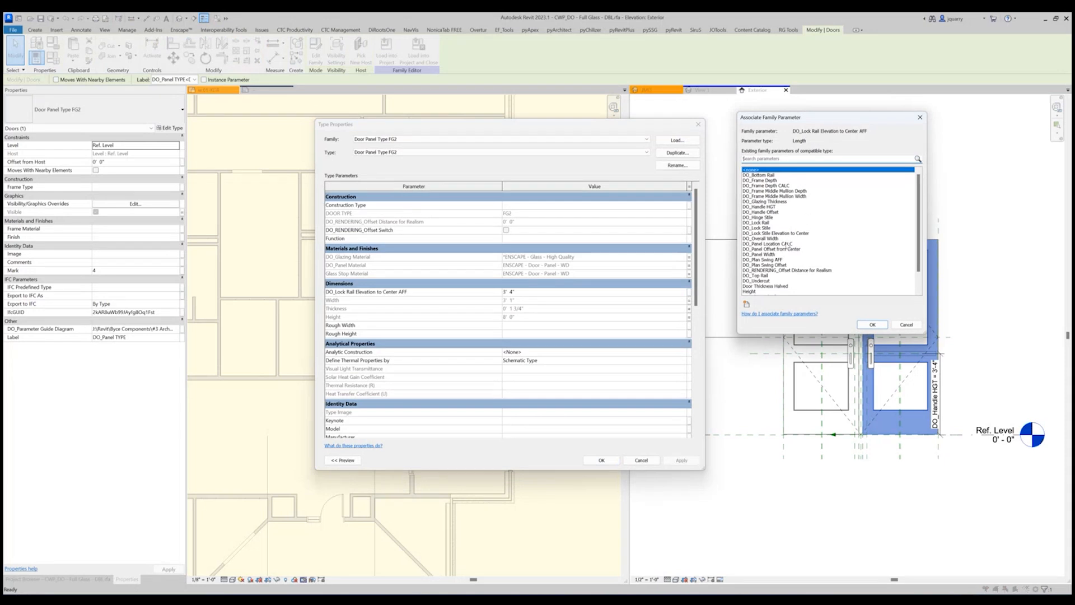
pyautogui.scroll(-2, 774, 249)
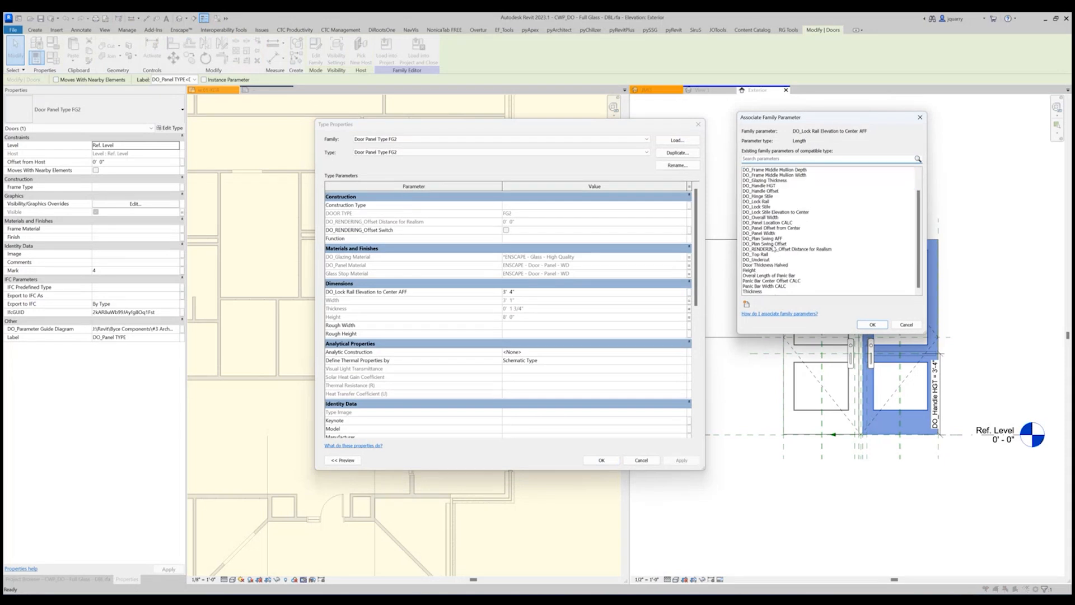
pyautogui.scroll(1, 778, 255)
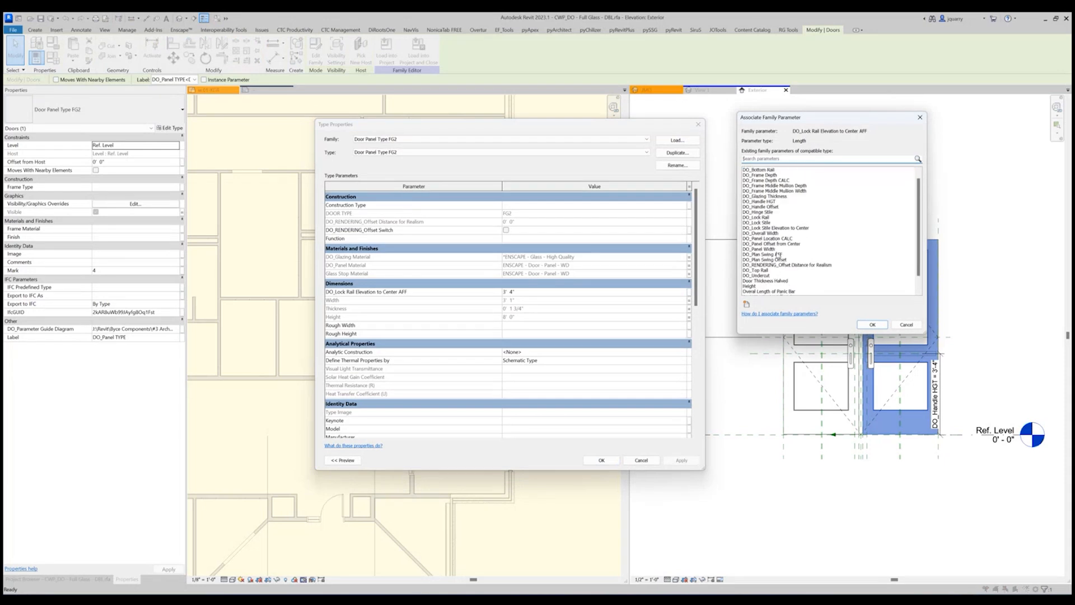
pyautogui.click(786, 228)
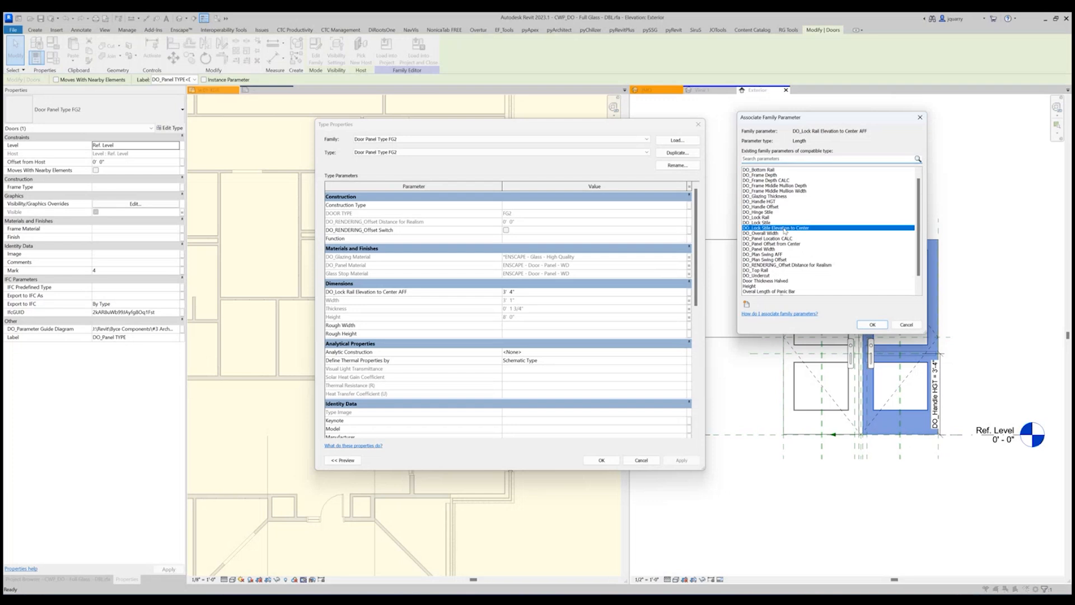
pyautogui.click(871, 325)
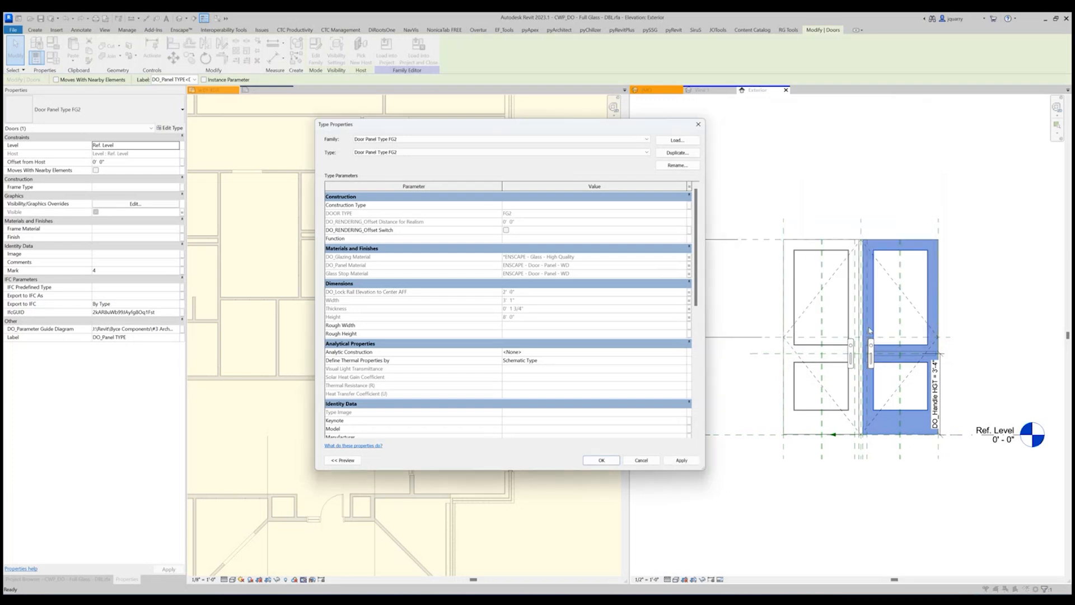
pyautogui.click(689, 292)
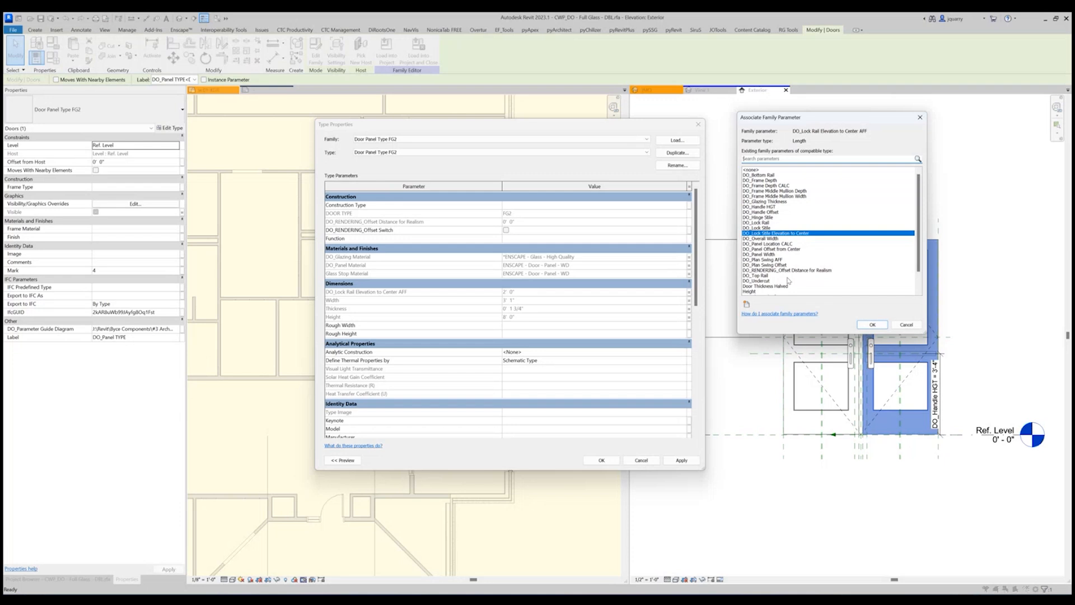
pyautogui.press('Return')
pyautogui.press('Return')
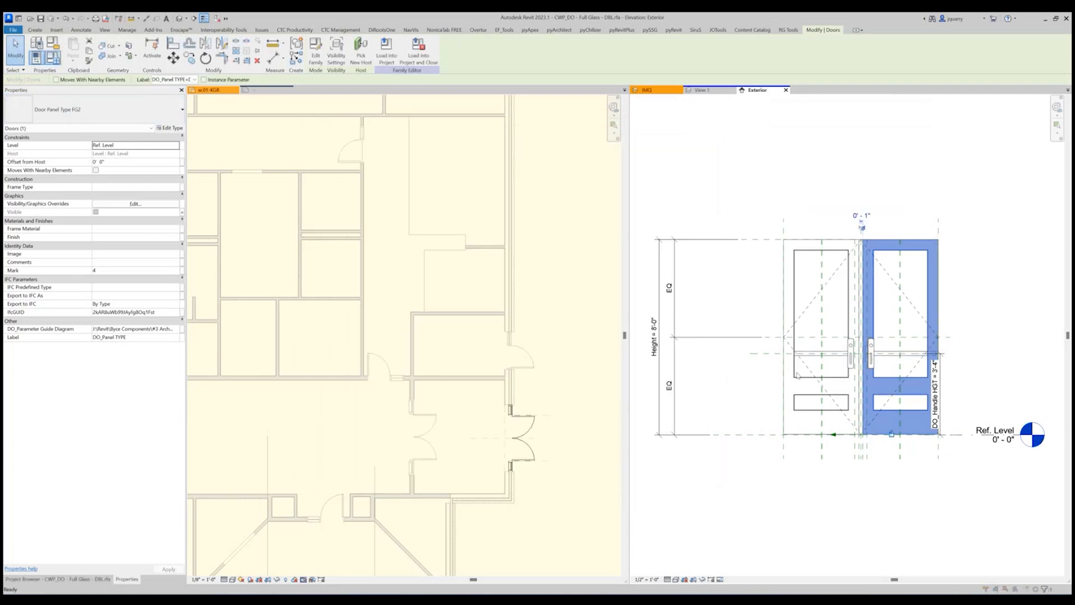
# Set DO_Lock Stile Elevation to Center to 3' 4" for the DBL Type FG2 - EXTERIOR family type.
pyautogui.click(204, 18)
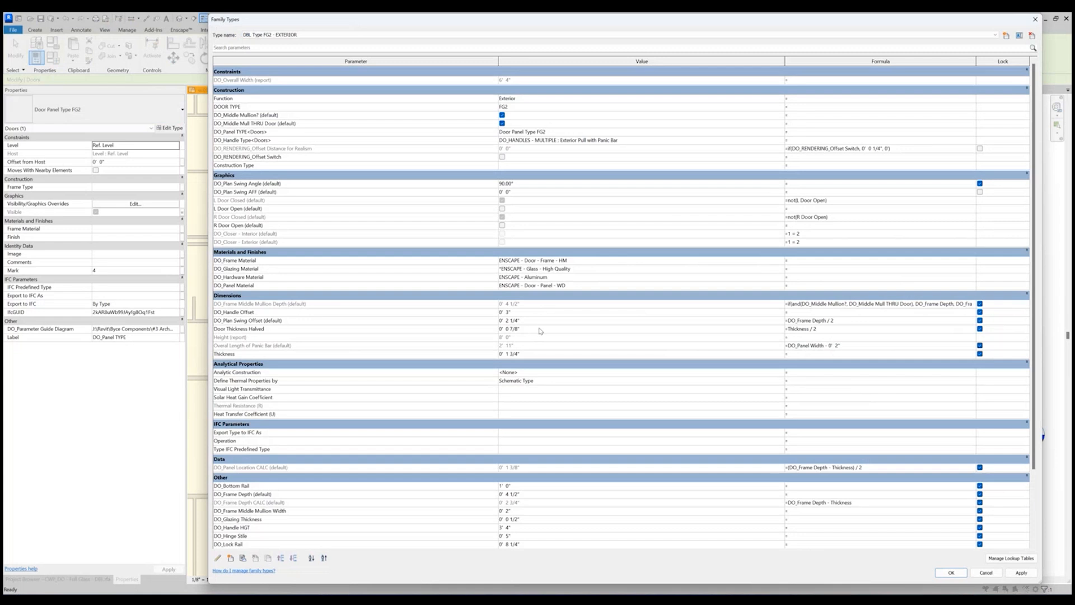
pyautogui.scroll(-3, 548, 503)
pyautogui.click(520, 474)
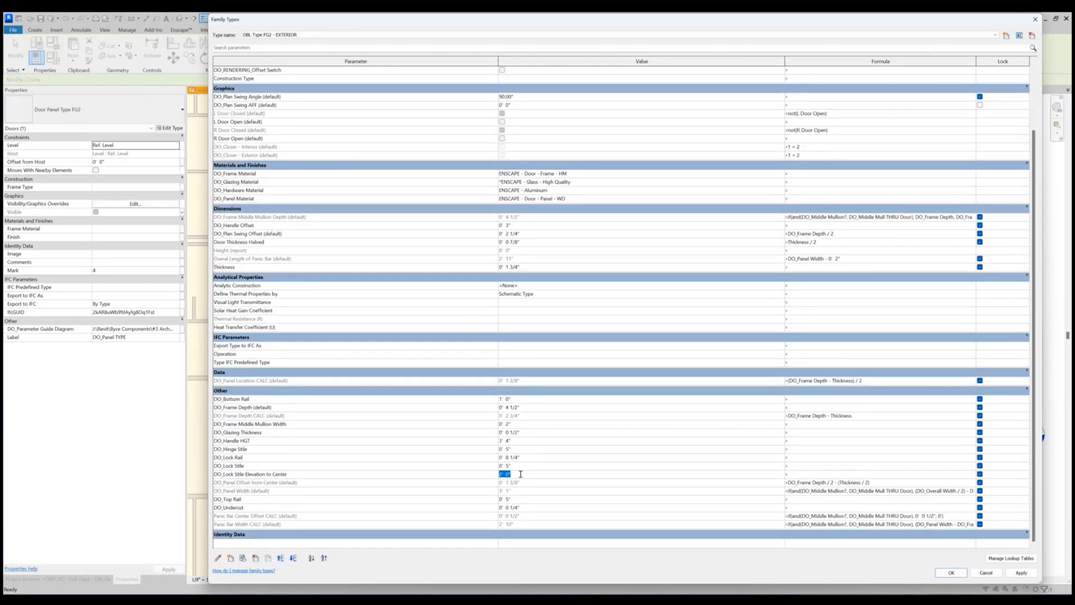
pyautogui.write('3 4')
pyautogui.click(951, 573)
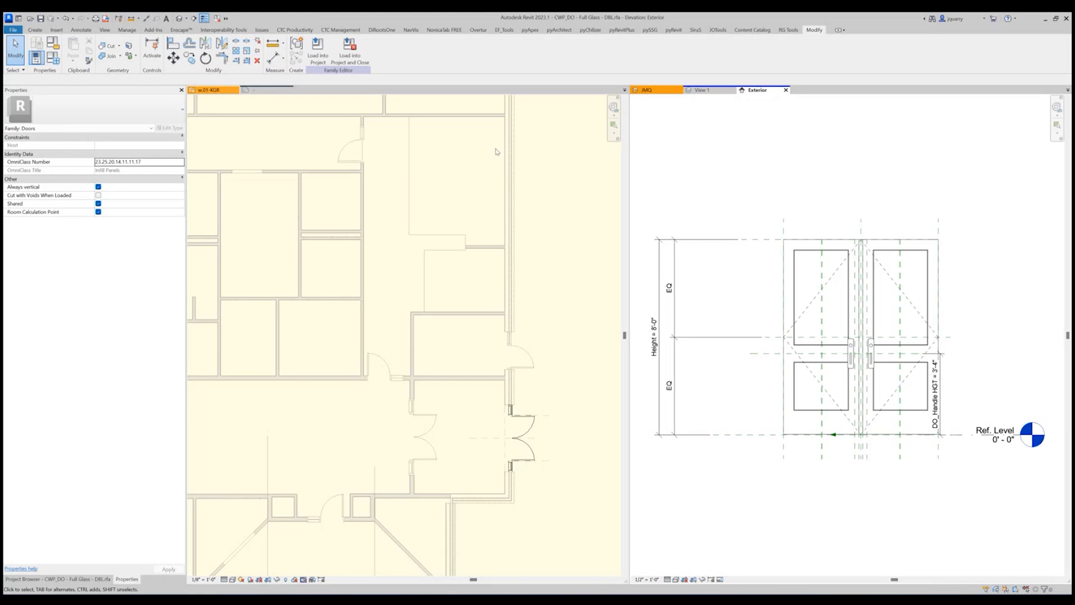
# Set DO_Handle Offset to 0' 2 1/2" for the double door family type.
pyautogui.click(51, 59)
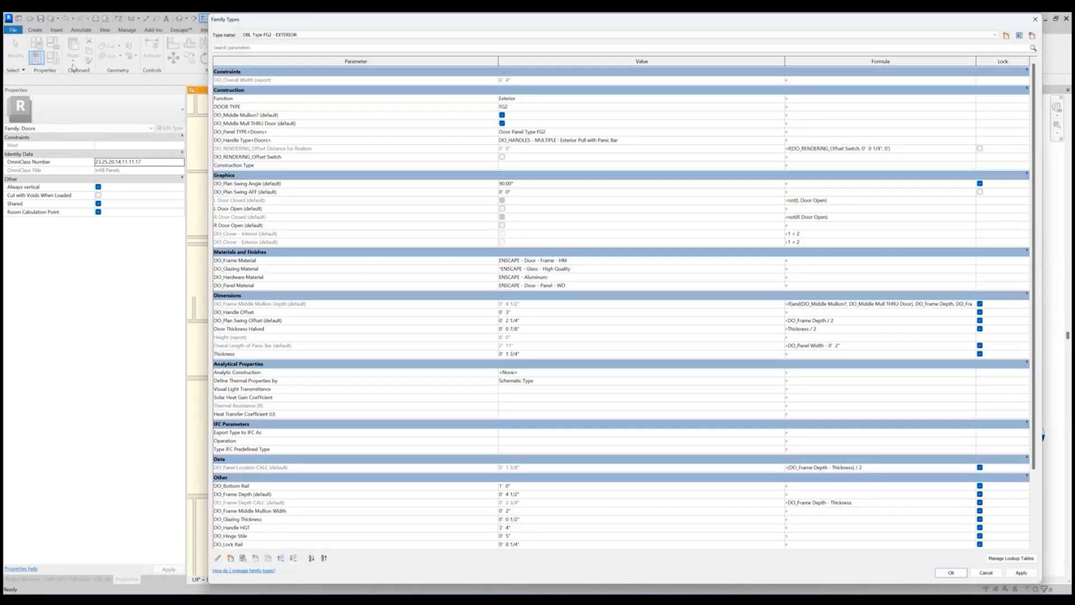
pyautogui.scroll(-10, 330, 285)
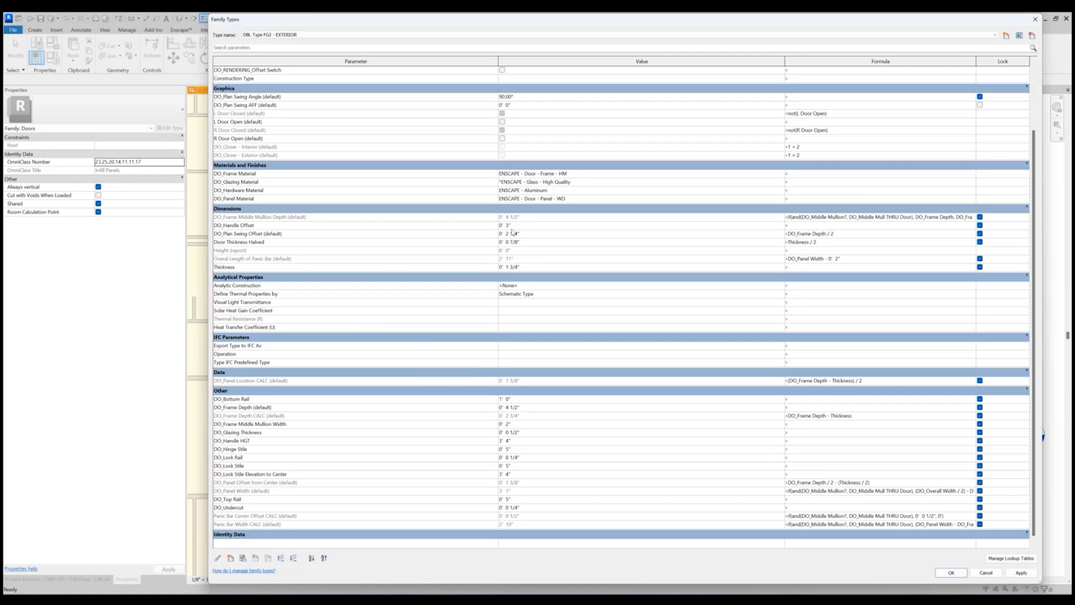
pyautogui.click(530, 226)
pyautogui.write('2 1/2')
pyautogui.press('Tab')
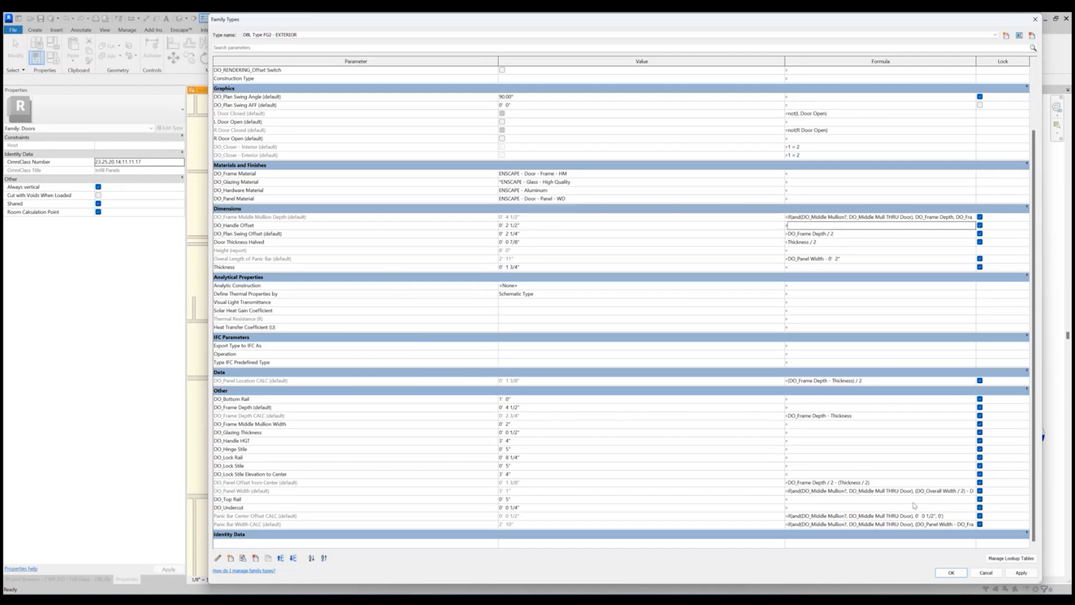
pyautogui.click(952, 572)
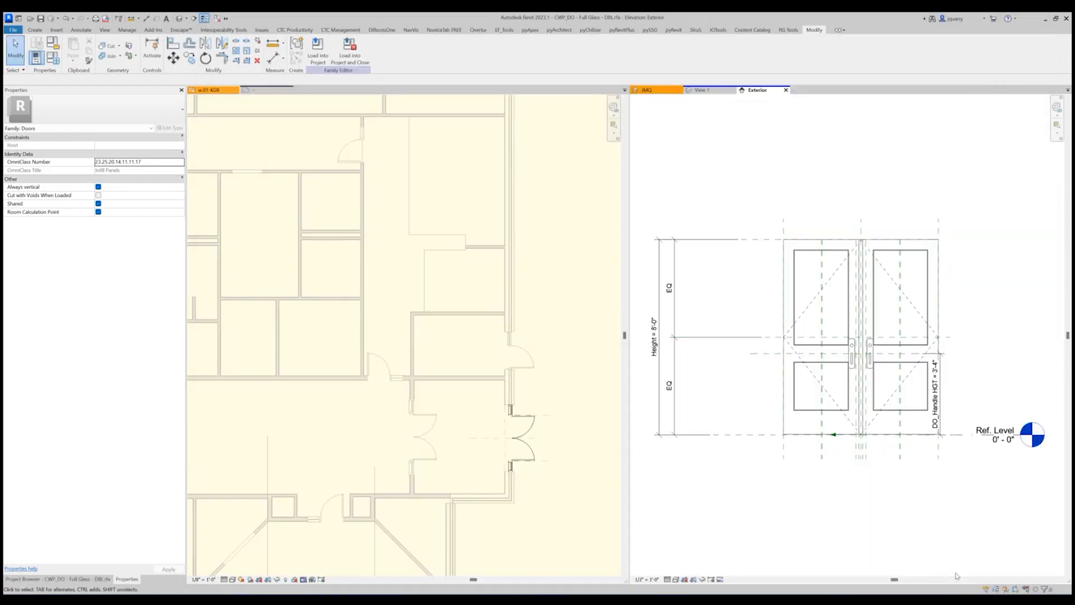
# Set DO_Handle Offset to 0' 2" for the double door family type.
pyautogui.click(52, 58)
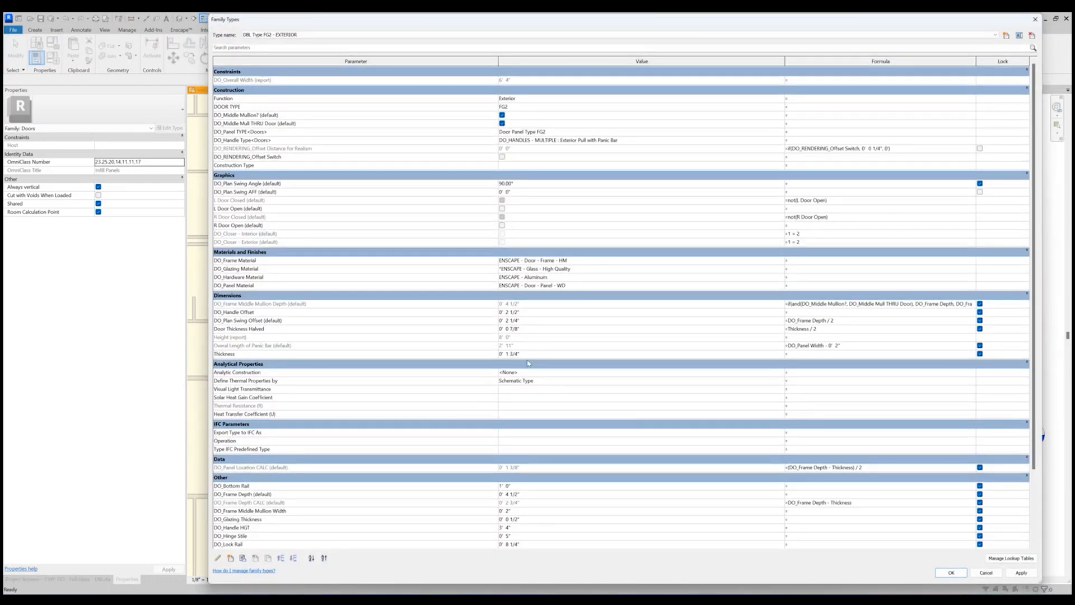
pyautogui.click(528, 312)
pyautogui.write('2')
pyautogui.press('Tab')
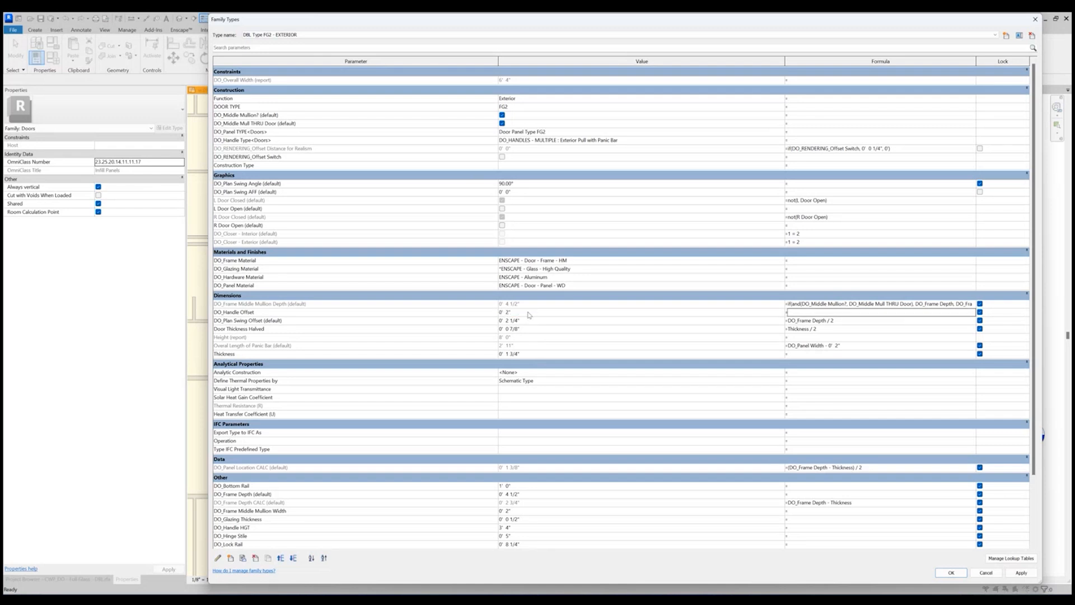
pyautogui.click(953, 575)
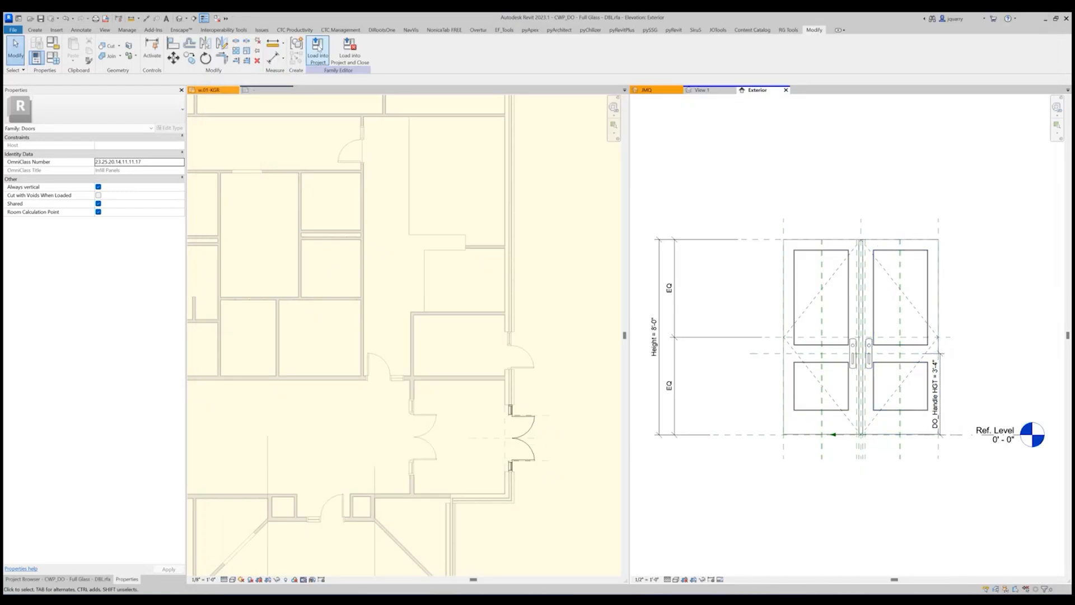
# Load the family into the school project and close it, replacing CWP_DO - Full Glass - DBL.rfa and making the project family editable.
pyautogui.click(317, 51)
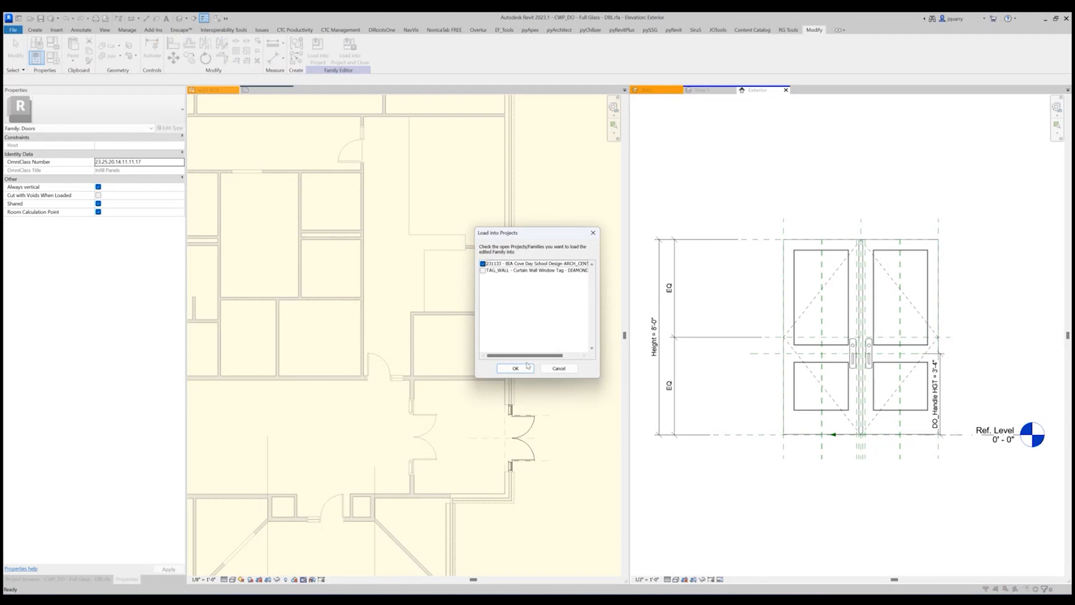
pyautogui.click(516, 369)
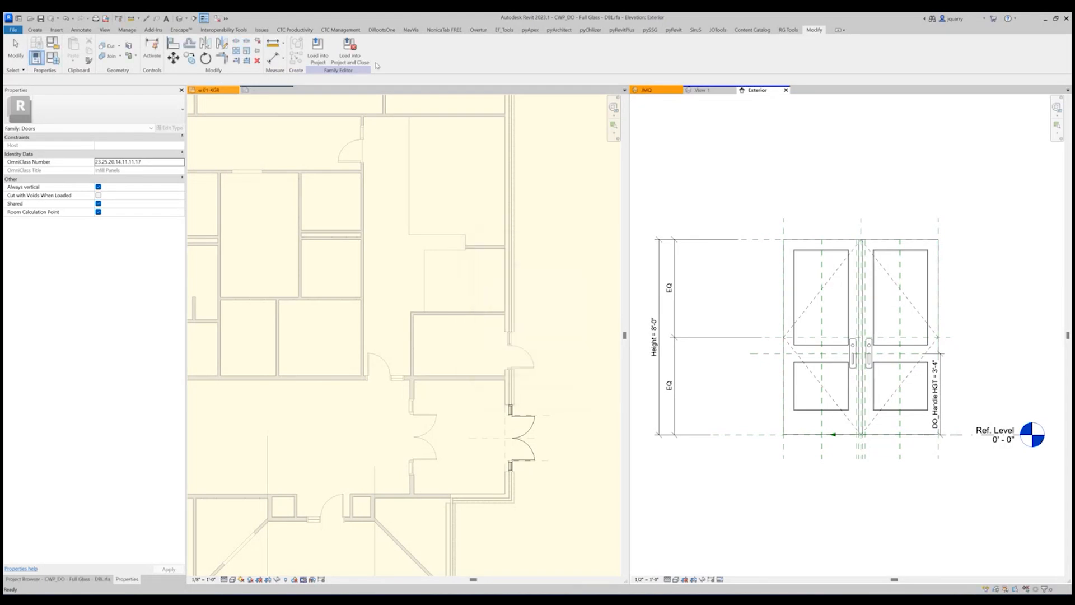
pyautogui.click(349, 55)
pyautogui.click(516, 370)
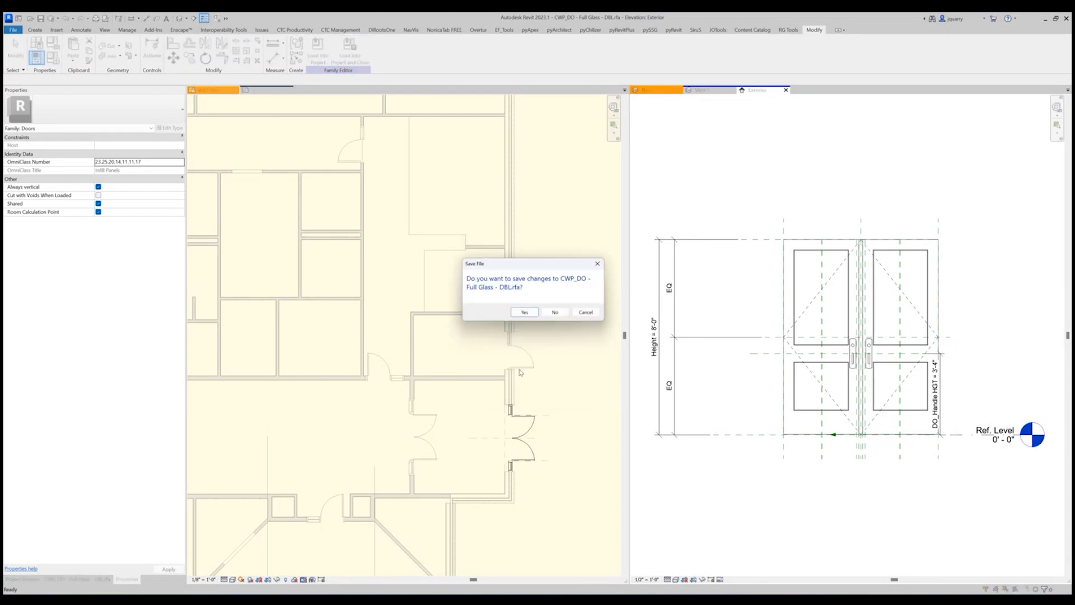
pyautogui.click(524, 314)
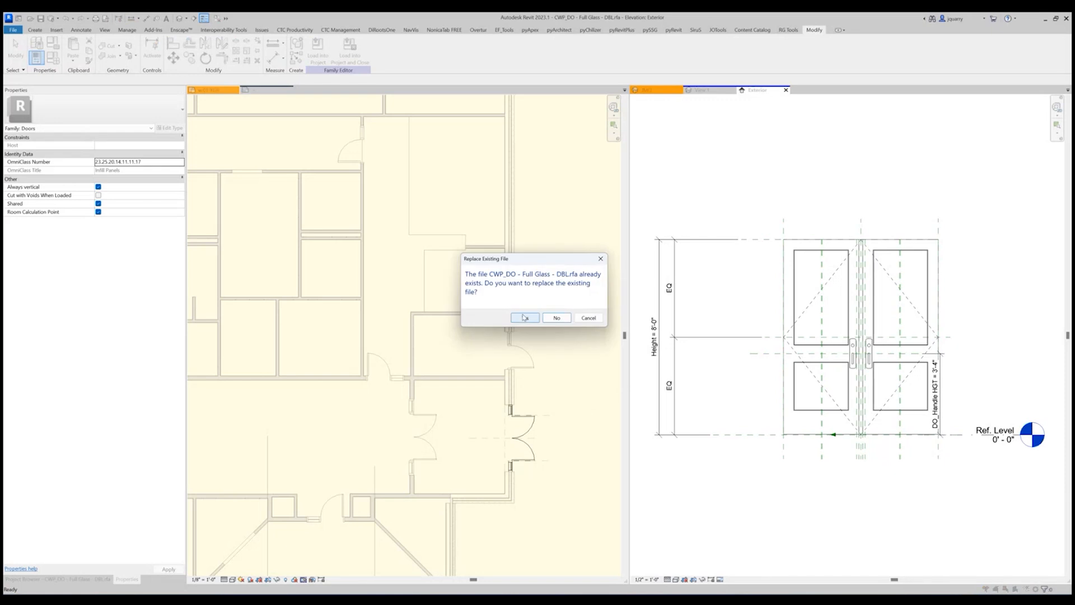
pyautogui.click(523, 317)
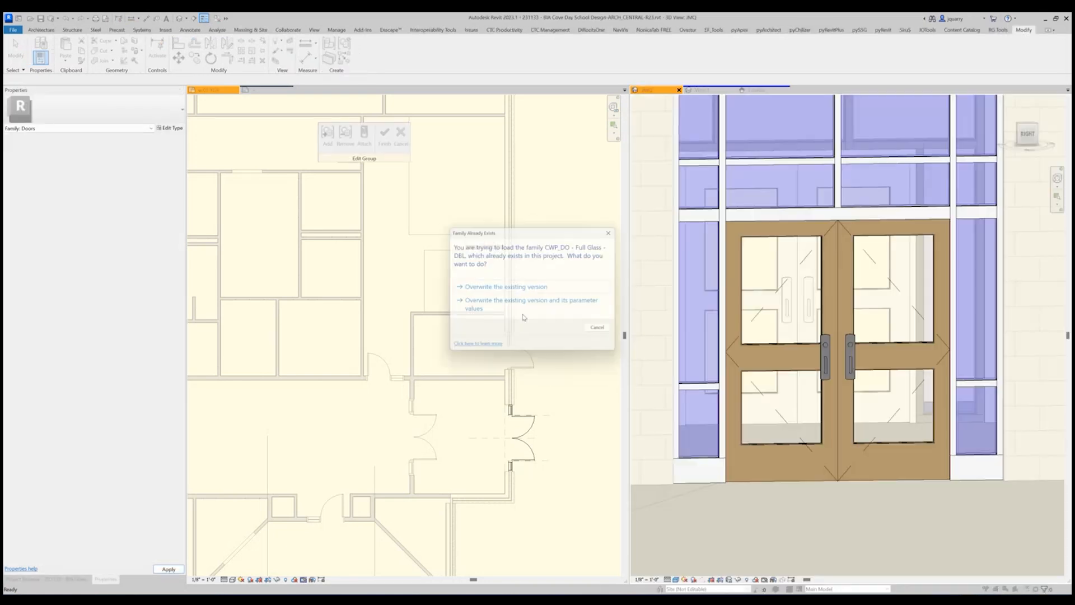
pyautogui.click(528, 286)
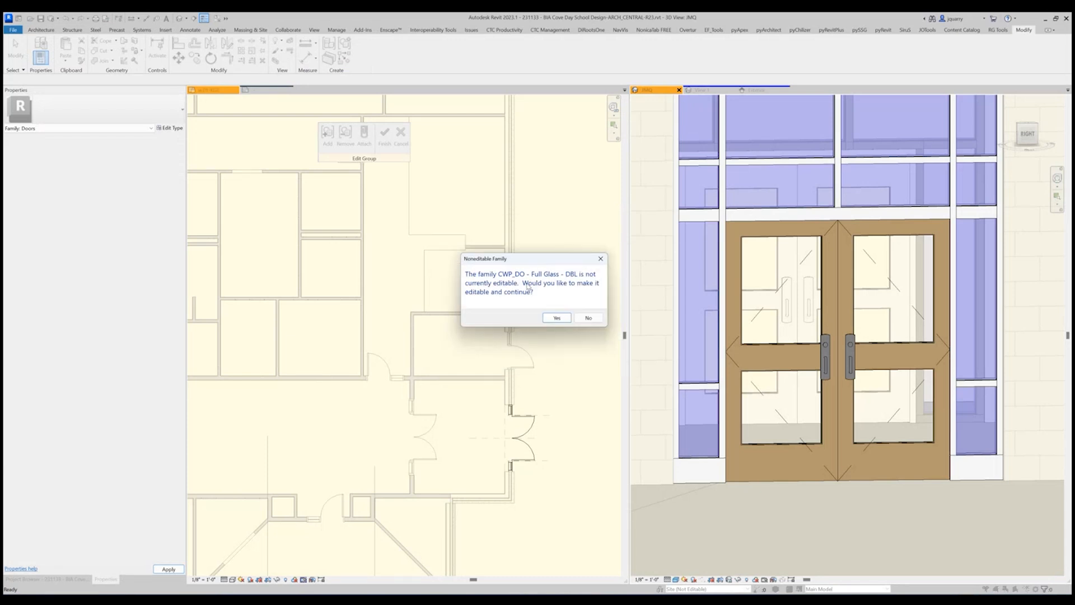
pyautogui.click(557, 318)
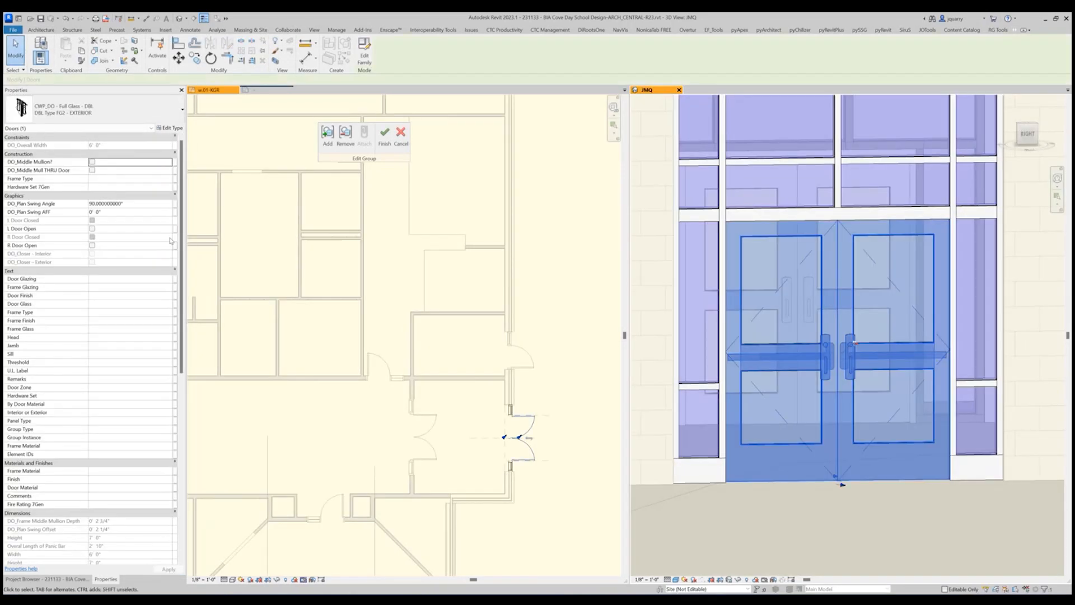
# Set DO_Handle Offset to 0' 2" in the project's DBL Type FG2 - EXTERIOR type of the entry double door.
pyautogui.click(169, 128)
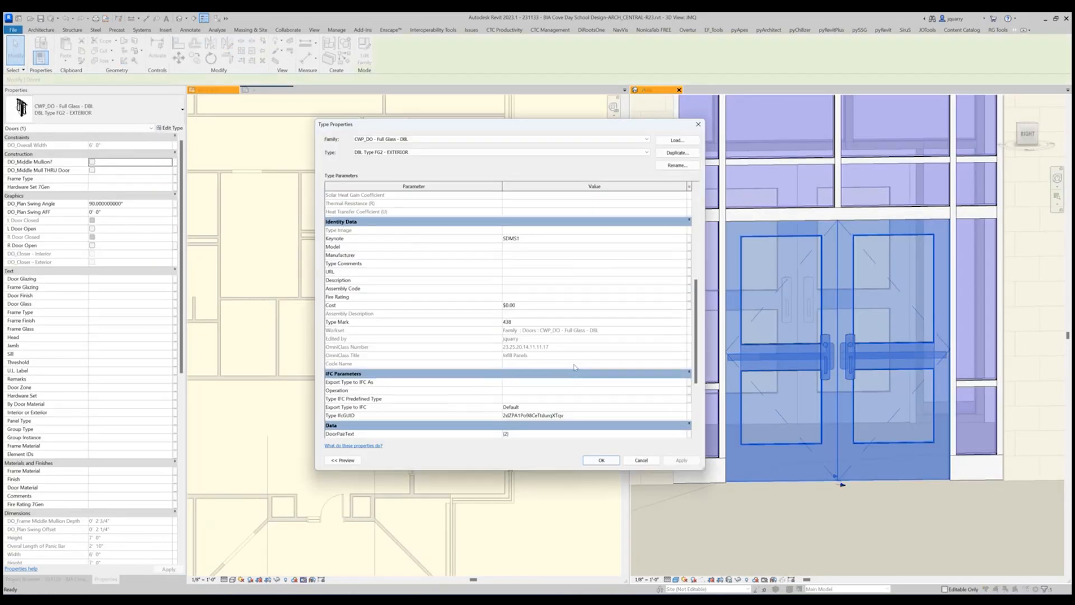
pyautogui.scroll(10, 506, 365)
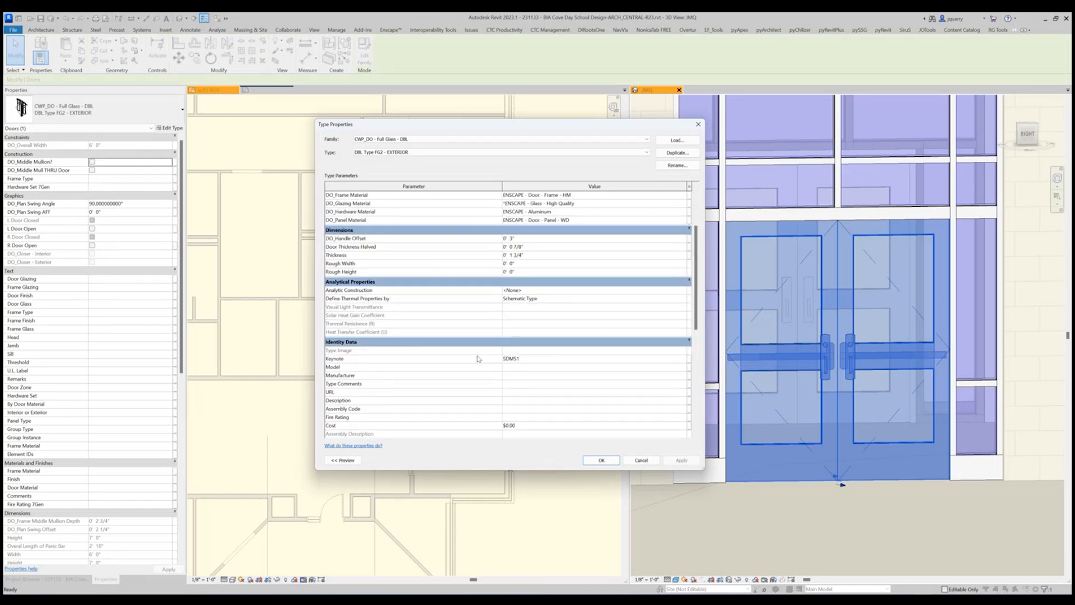
pyautogui.click(537, 256)
pyautogui.write('2')
pyautogui.press('Return')
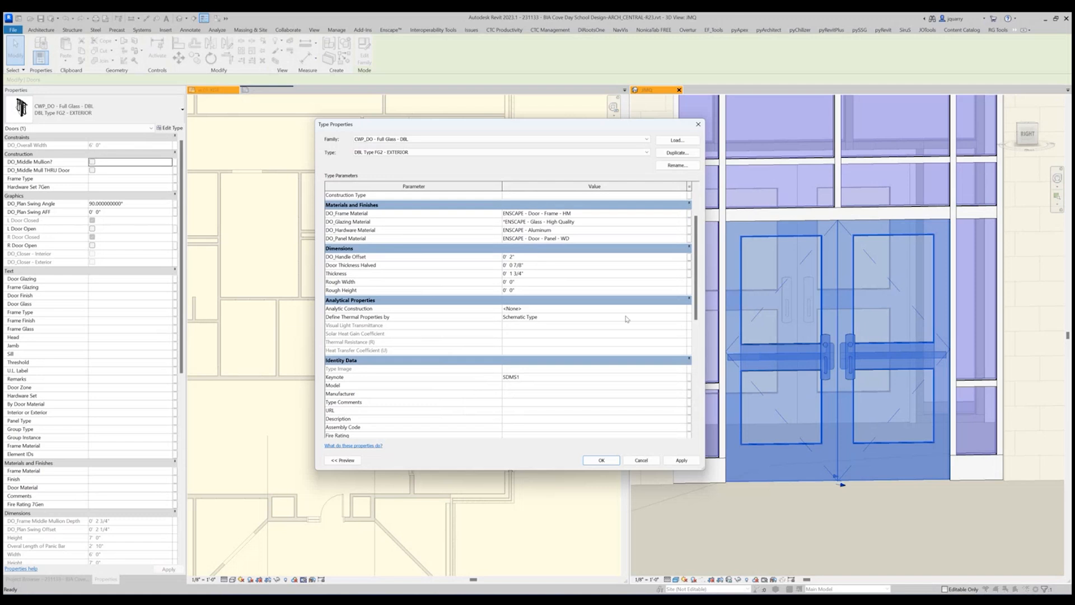
pyautogui.press('Return')
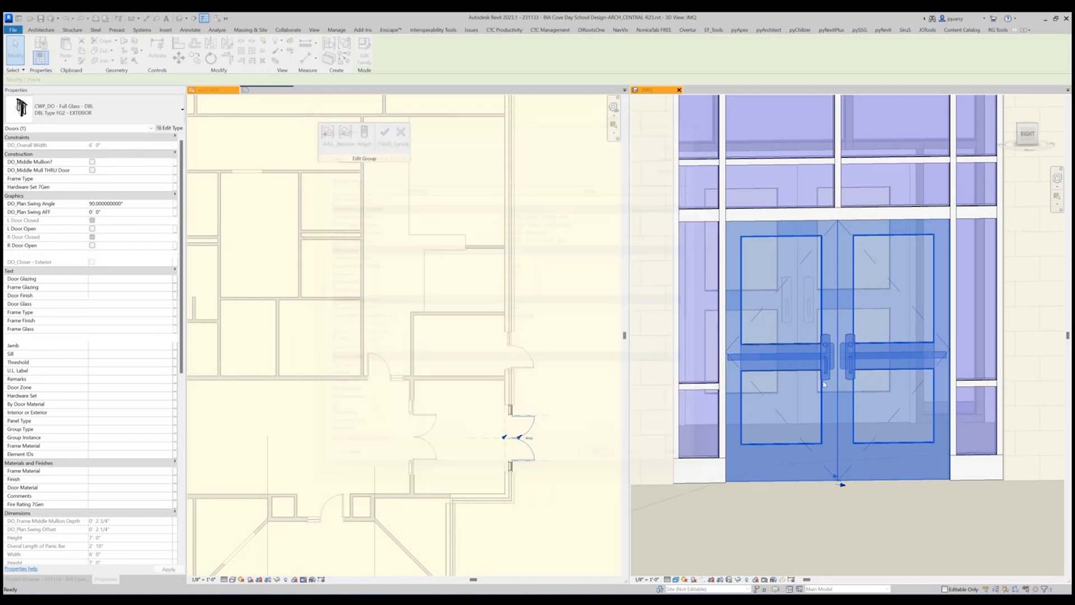
pyautogui.press('Escape')
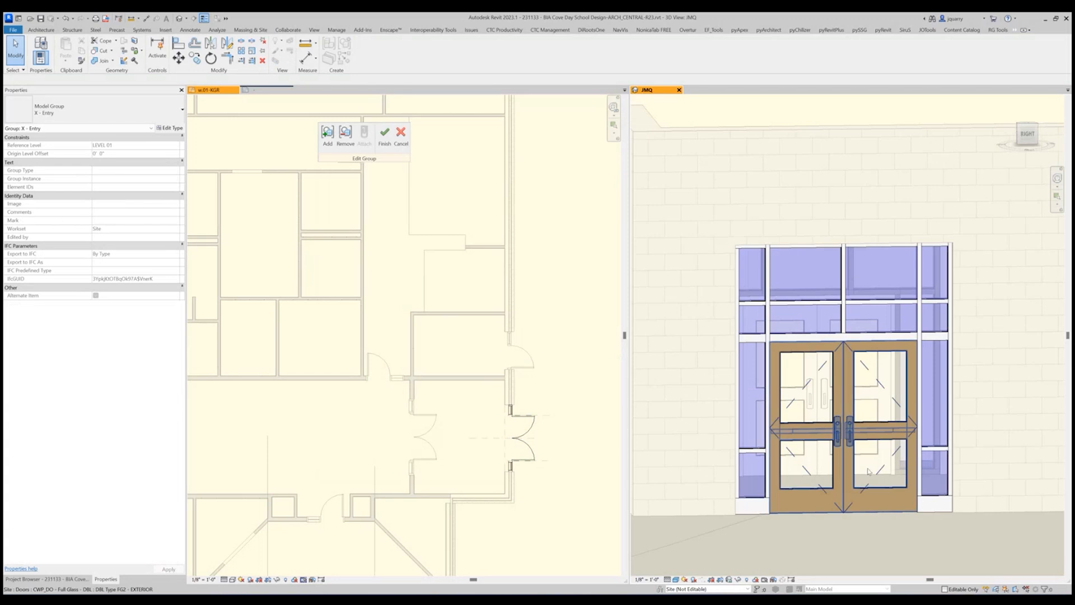
# Examine the entry double door in the 3D view and review its instance properties, including identity data and frame dimensions.
pyautogui.press('Tab')
pyautogui.click(848, 454)
pyautogui.click(848, 463)
pyautogui.click(848, 464)
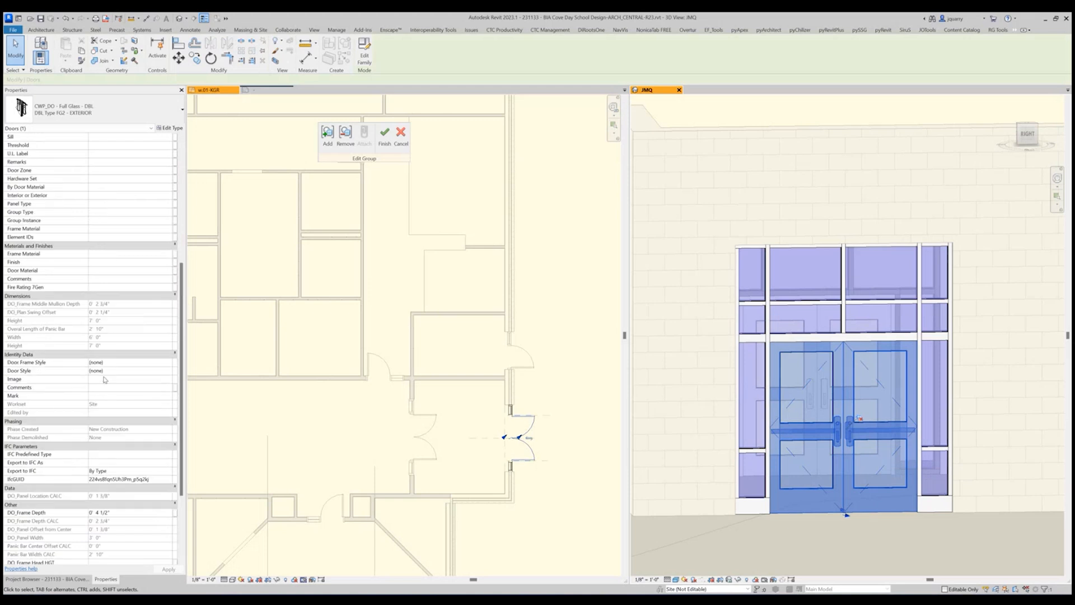
pyautogui.press('Escape')
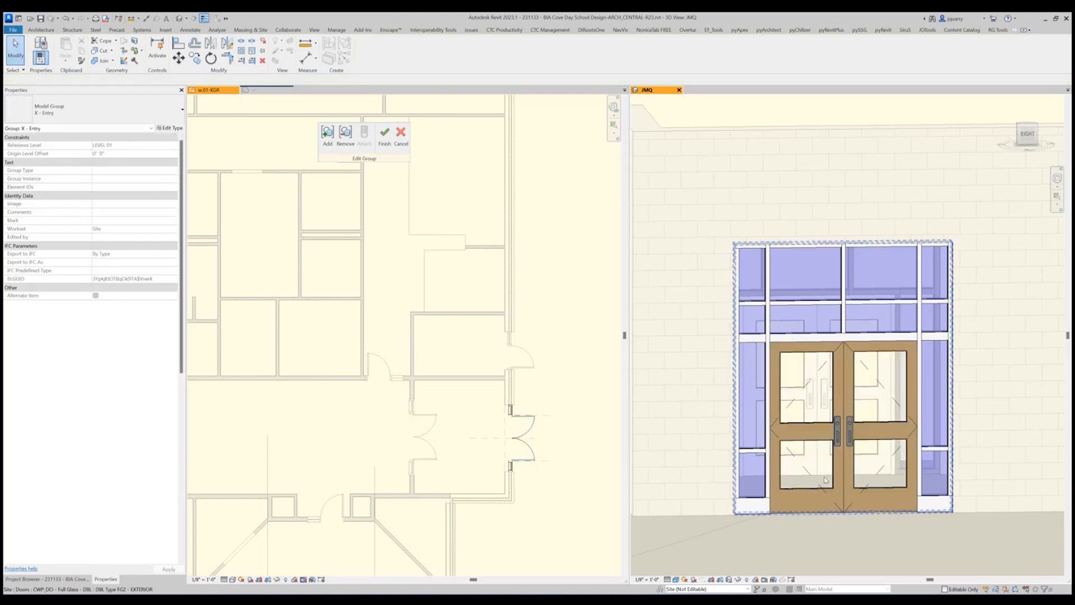
pyautogui.keyDown('shift'); pyautogui.moveTo(703, 451); pyautogui.dragTo(742, 476, button='middle'); pyautogui.keyUp('shift')
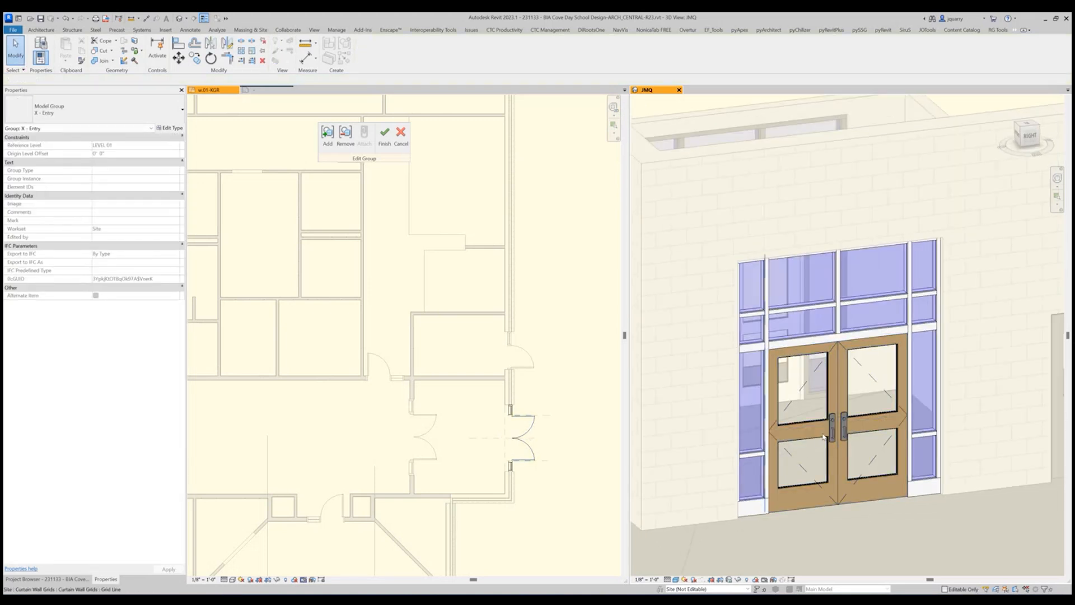
pyautogui.click(838, 443)
pyautogui.scroll(-5, 144, 436)
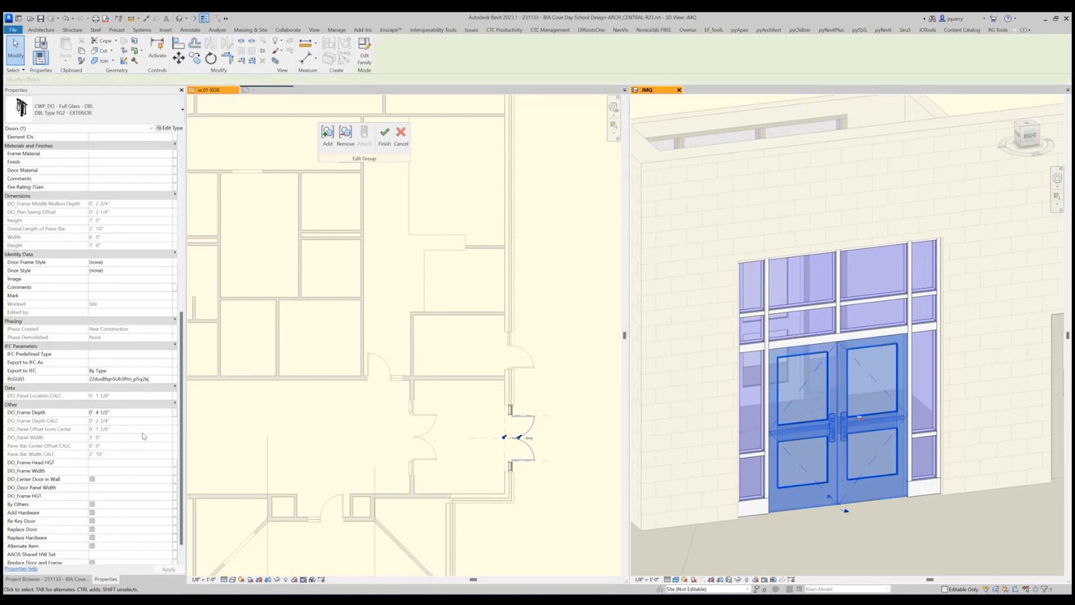
pyautogui.scroll(-1, 144, 435)
pyautogui.click(731, 428)
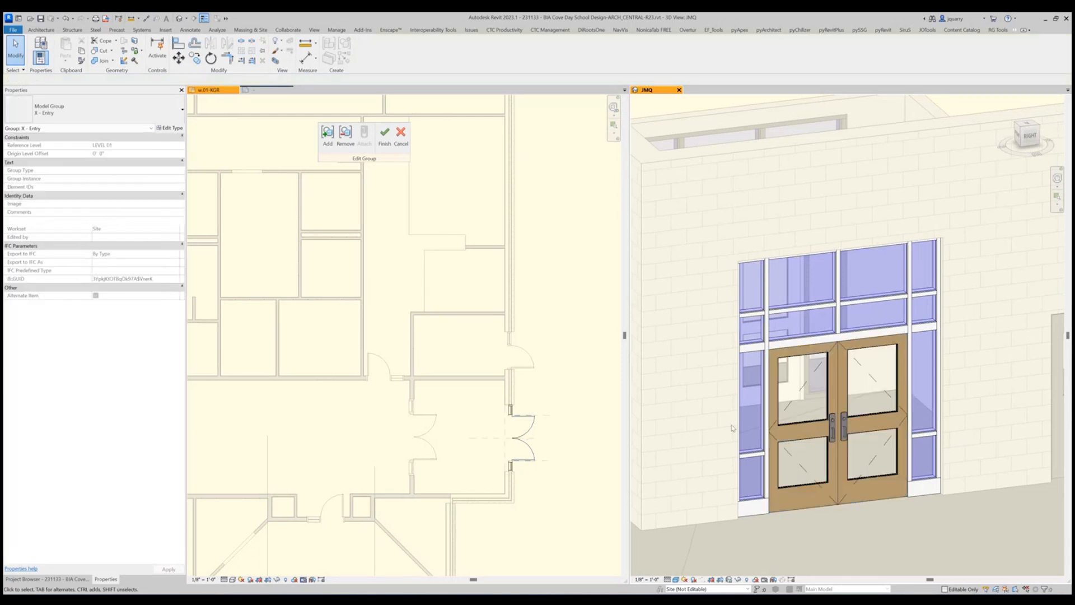
# Set DO_Panel Material to ENSCAPE - Aluminum for the entry door's DBL Type FG2 - EXTERIOR type.
pyautogui.click(806, 430)
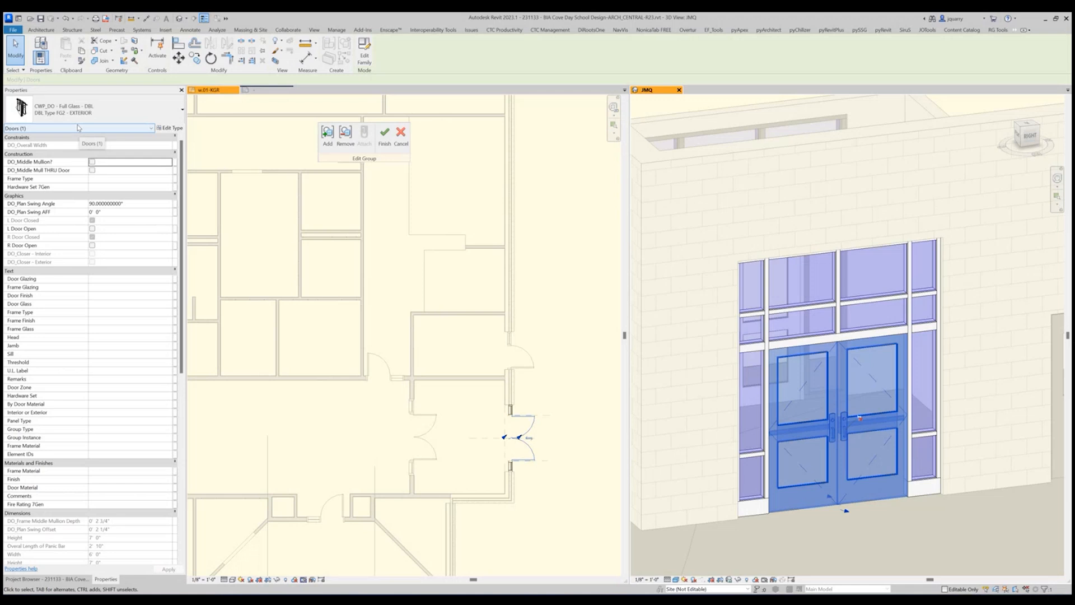
pyautogui.click(169, 128)
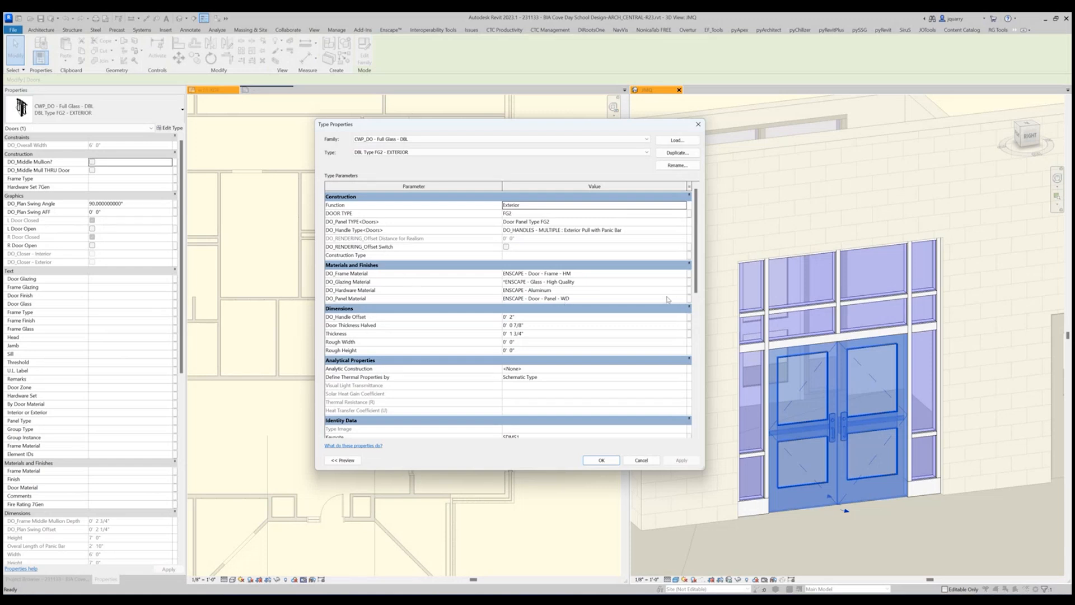
pyautogui.click(685, 298)
pyautogui.click(685, 298)
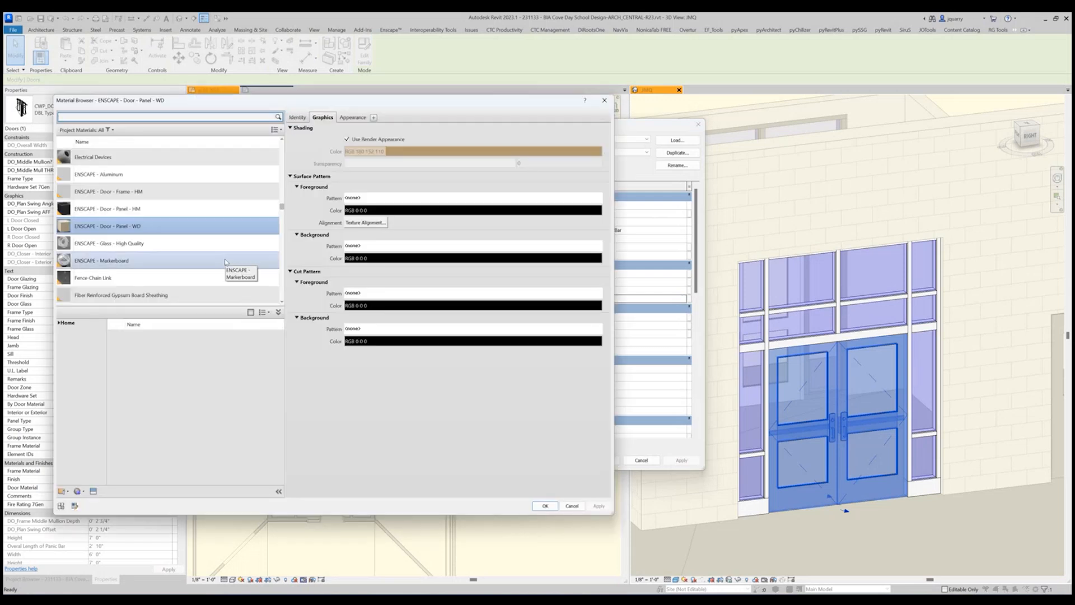
pyautogui.scroll(1, 168, 191)
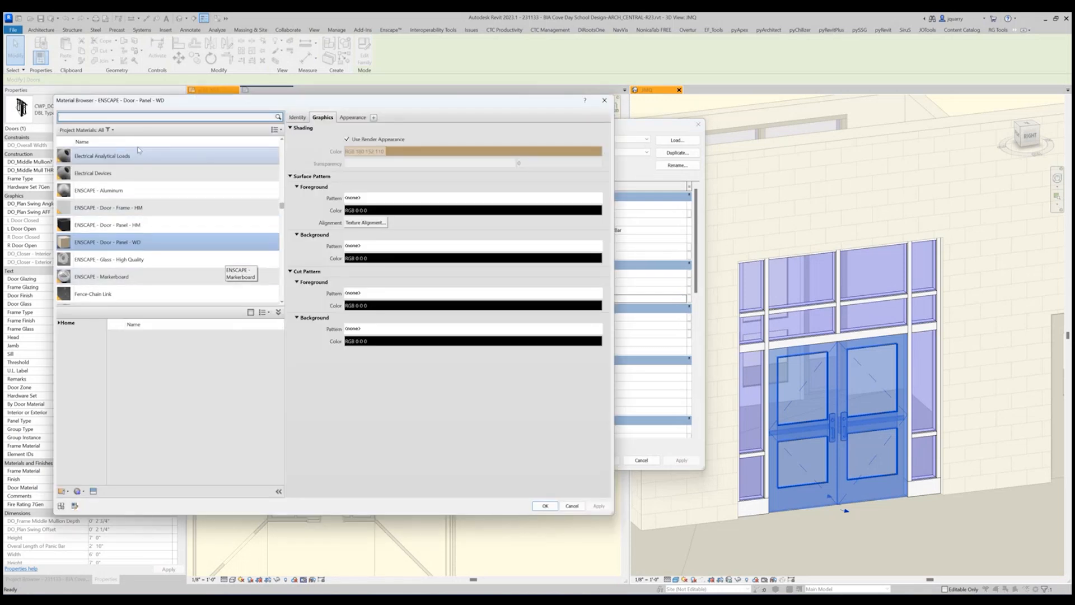
pyautogui.click(101, 191)
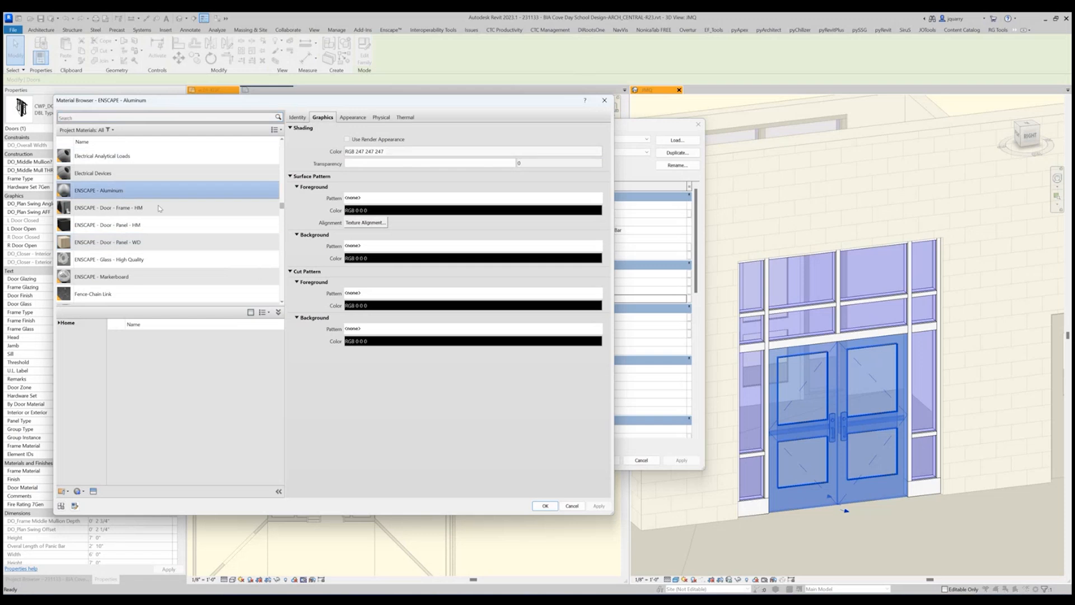
pyautogui.click(545, 505)
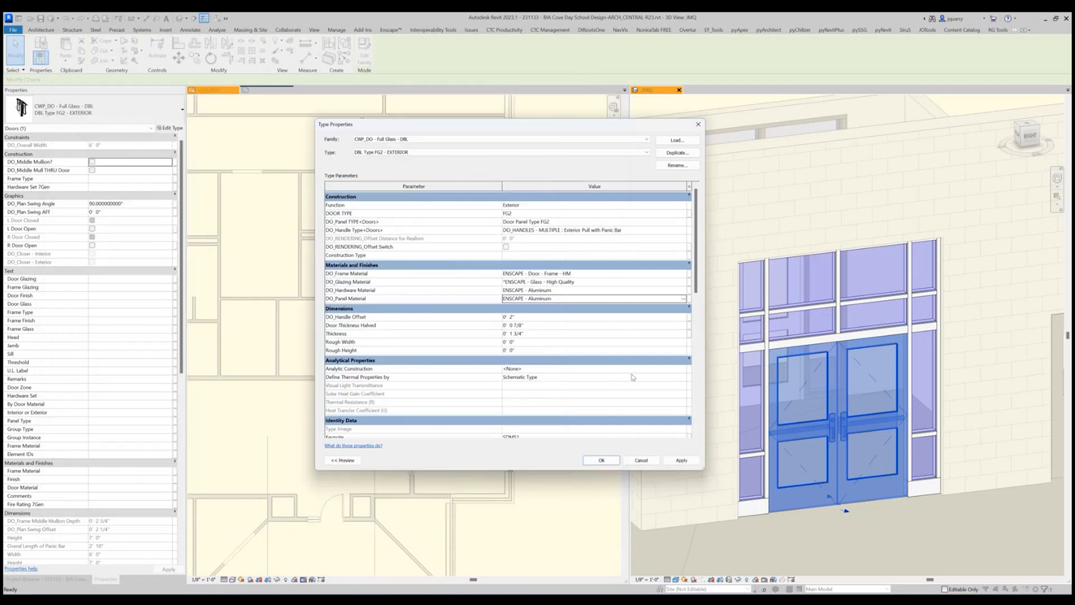
pyautogui.click(608, 464)
pyautogui.press('Escape')
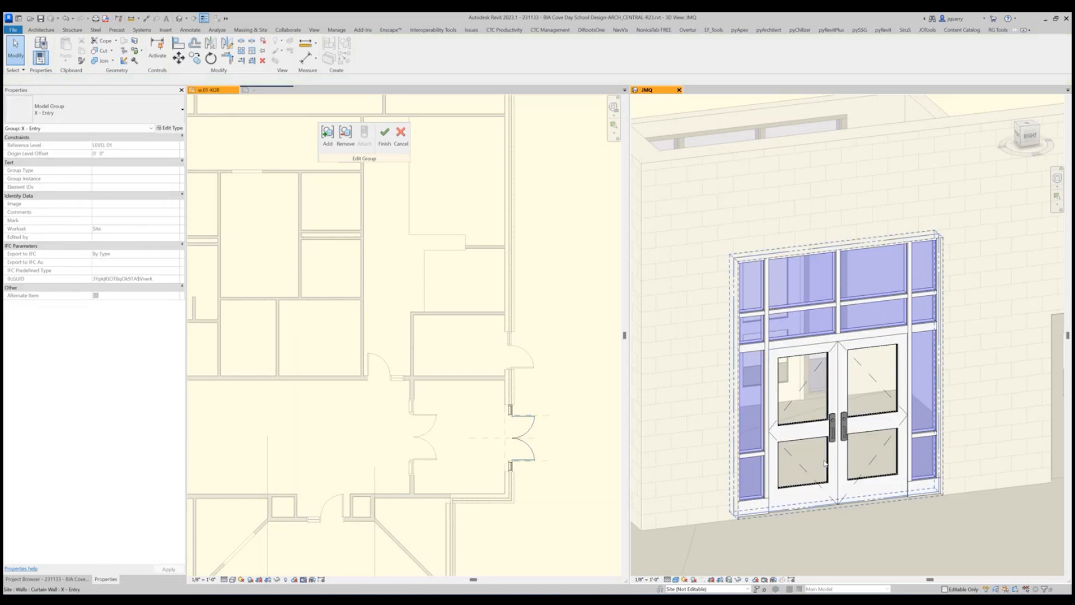
# Set the entry double door's Door Frame Style to AL1.
pyautogui.click(839, 501)
pyautogui.press('Escape')
pyautogui.click(840, 442)
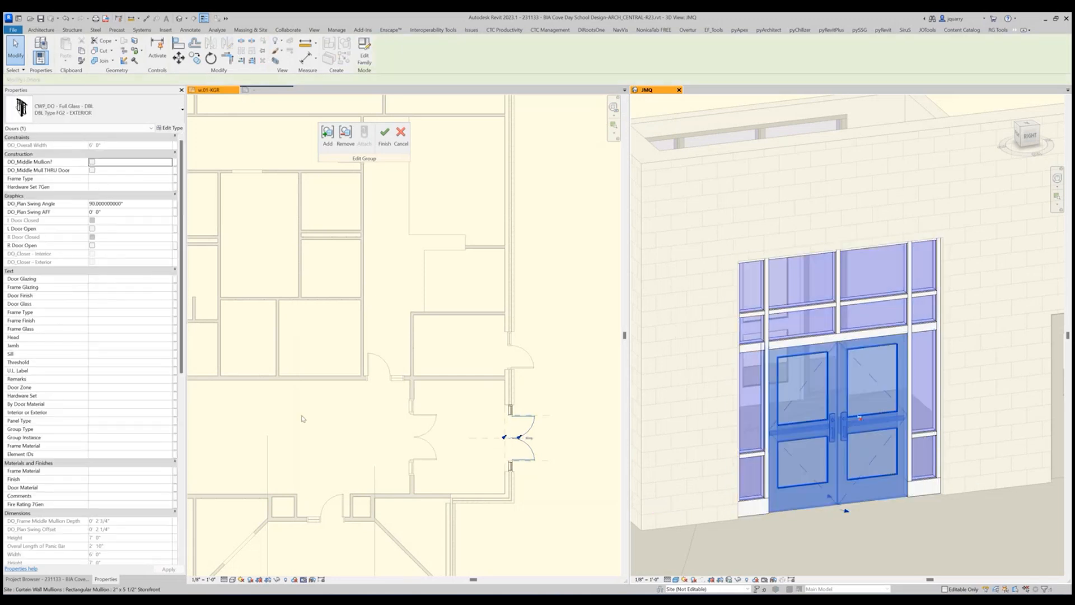
pyautogui.scroll(-5, 101, 463)
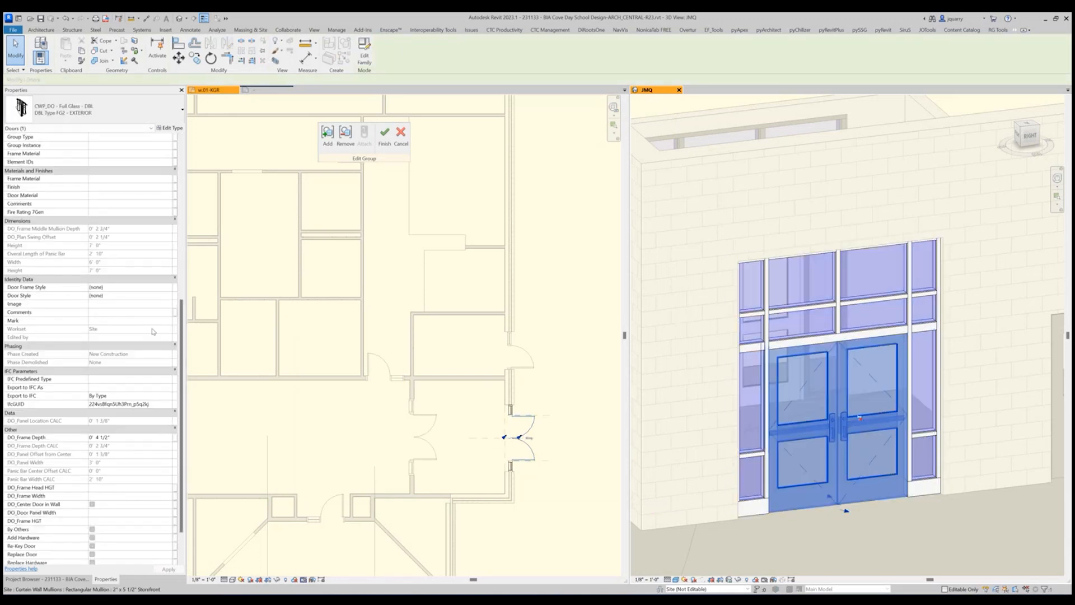
pyautogui.click(168, 288)
pyautogui.click(169, 289)
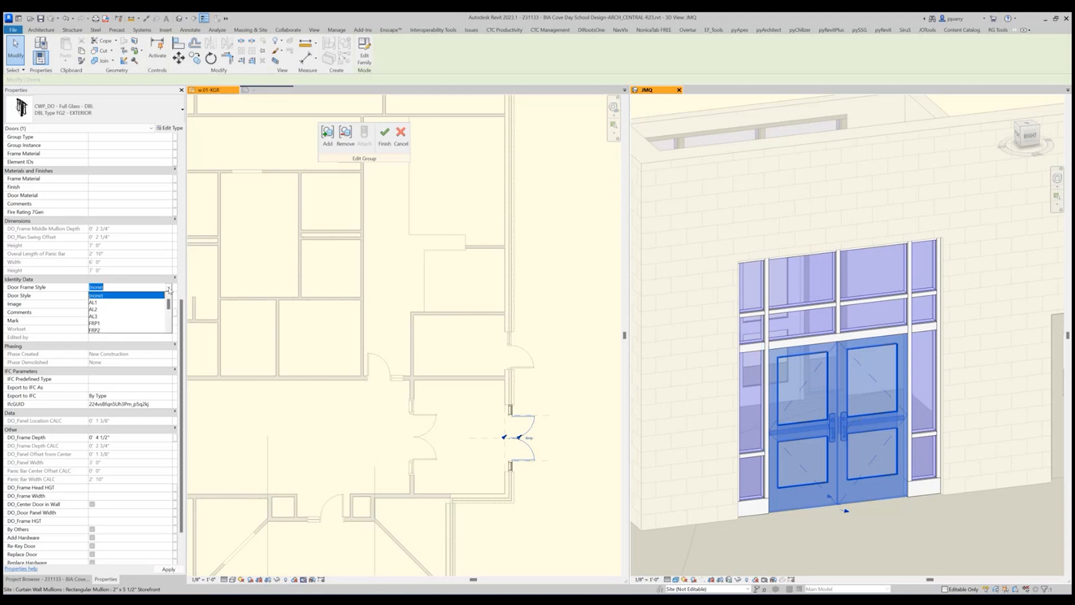
pyautogui.click(117, 302)
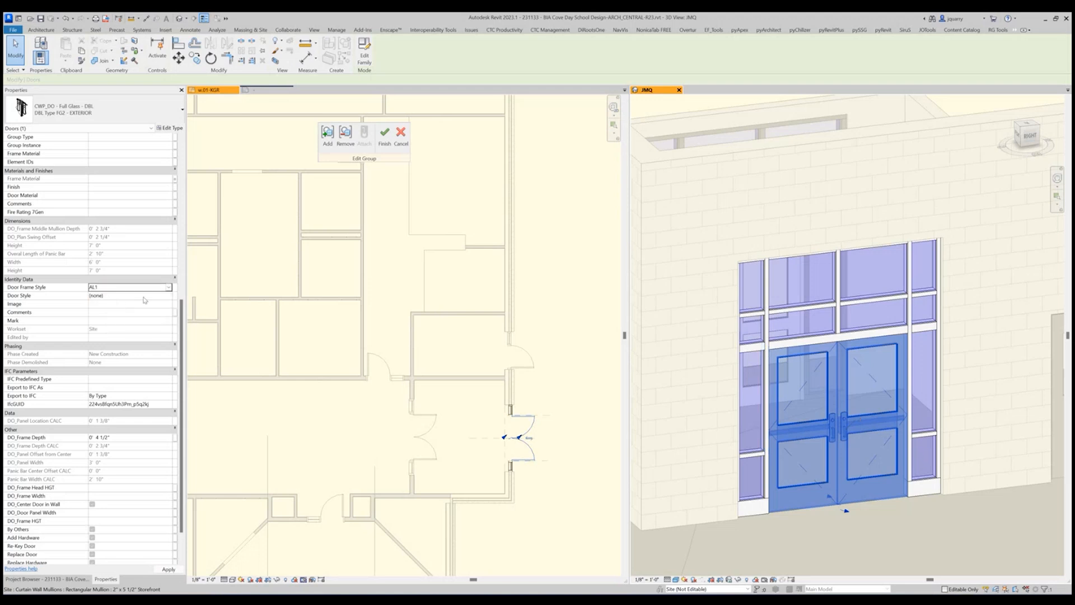
# Look through the available Door Style options for the entry double door and check its frame type, finish and glass values.
pyautogui.click(170, 296)
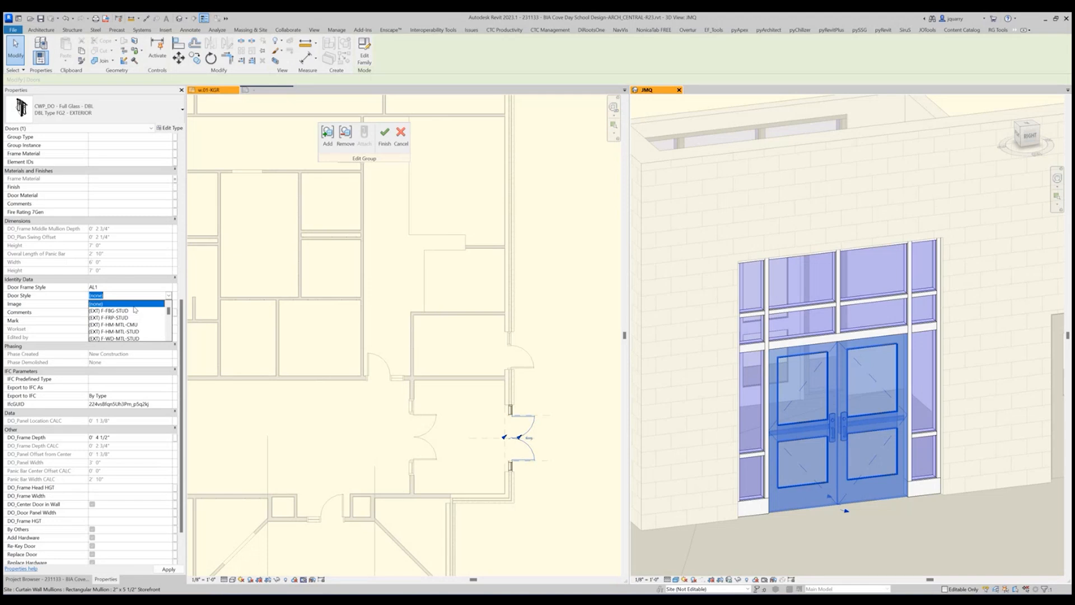
pyautogui.scroll(-3, 118, 329)
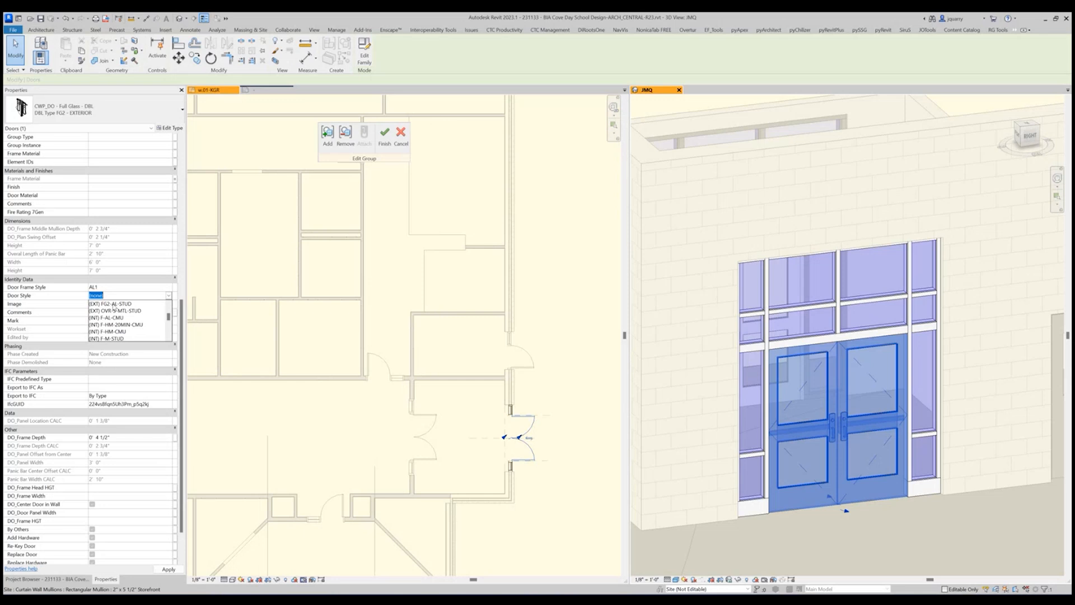
pyautogui.scroll(1, 114, 307)
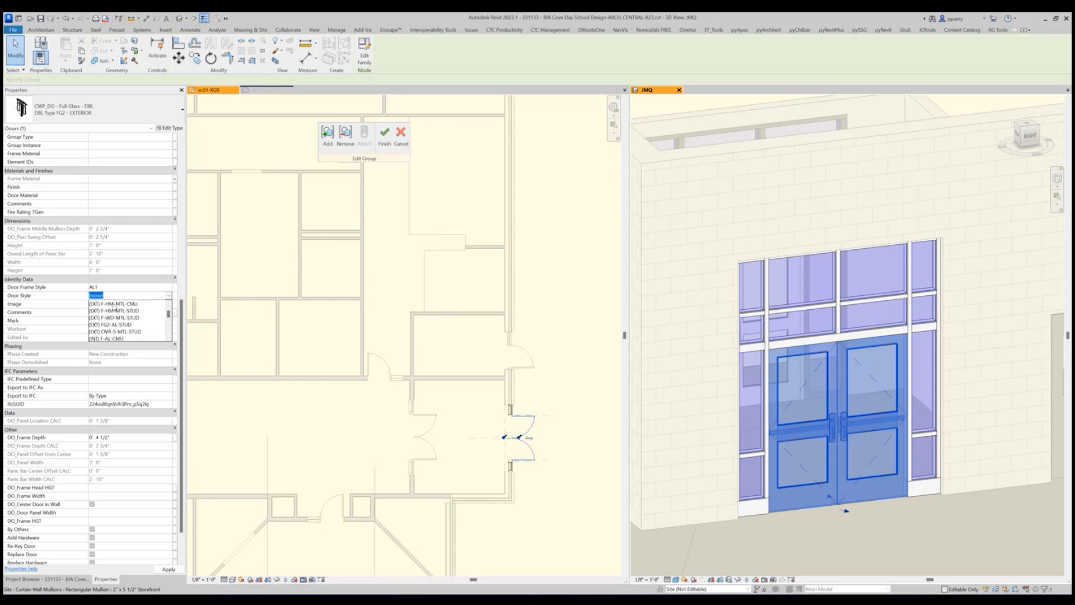
pyautogui.scroll(3, 114, 306)
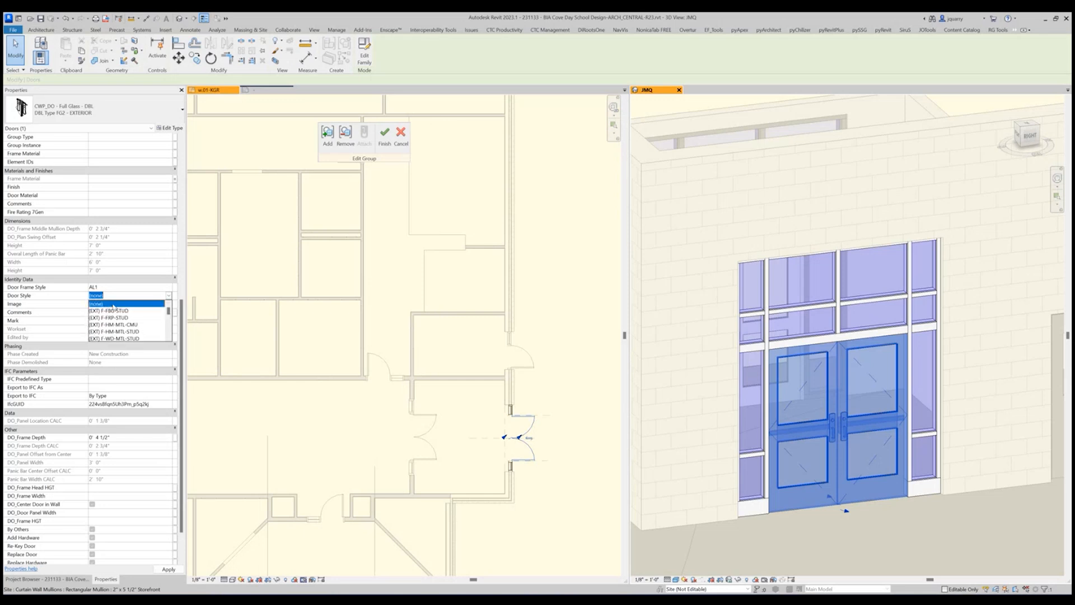
pyautogui.scroll(-1, 114, 307)
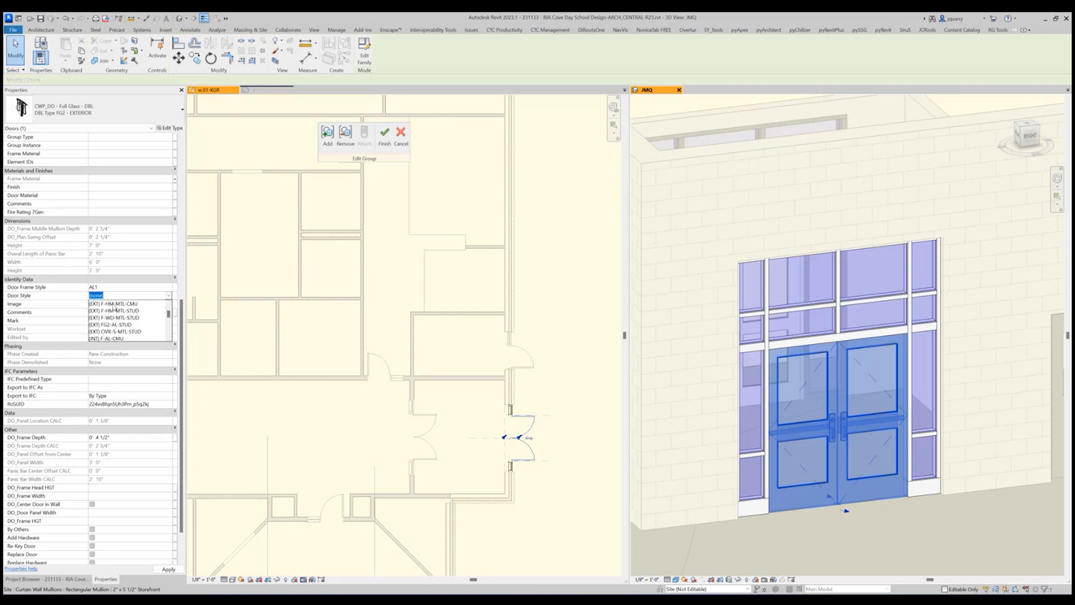
pyautogui.scroll(-1, 114, 306)
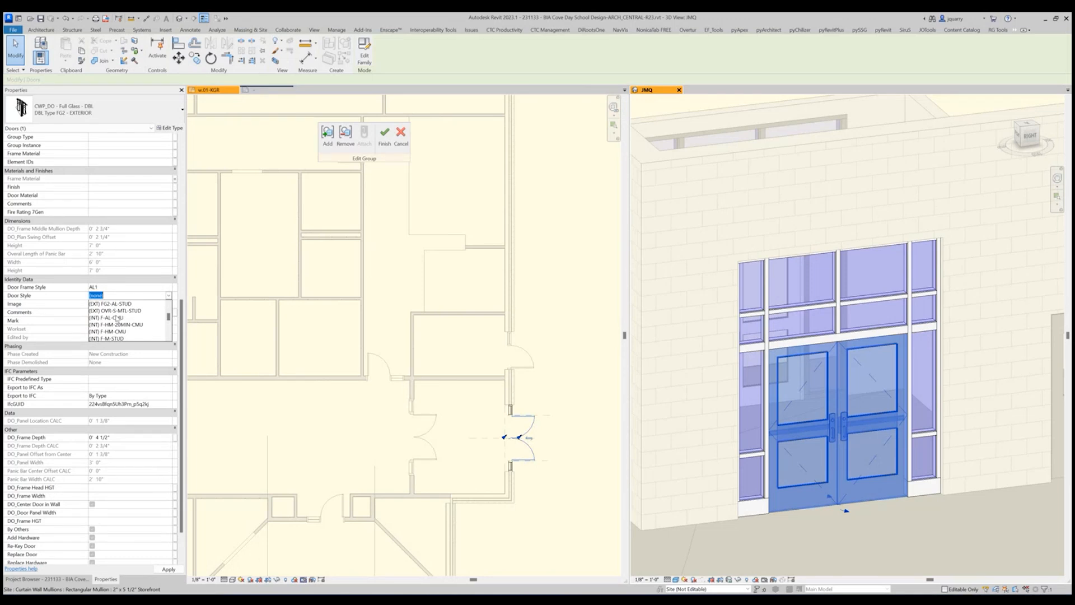
pyautogui.scroll(-2, 116, 318)
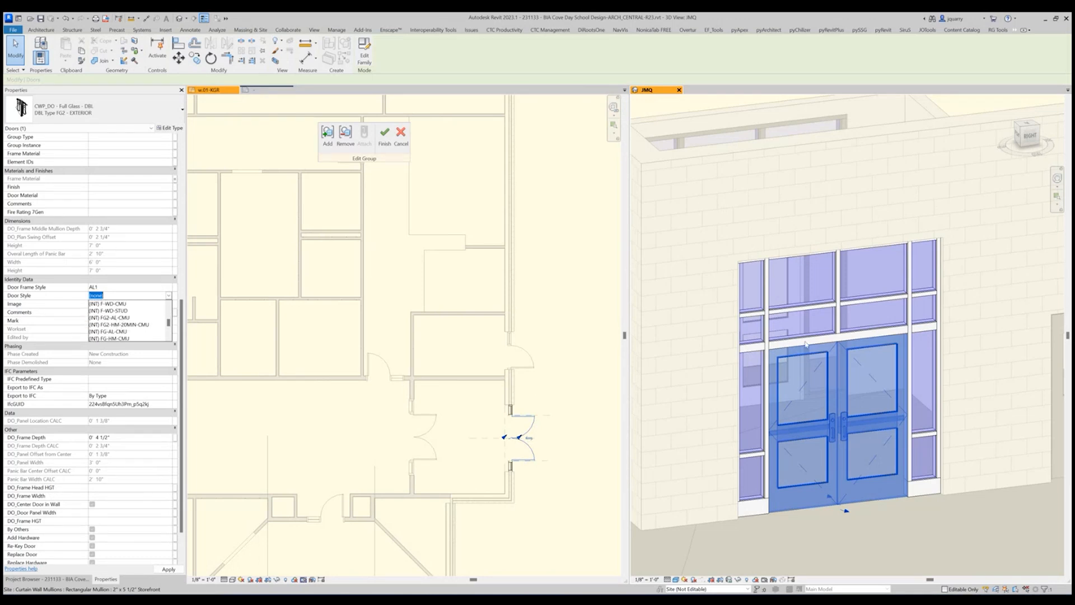
pyautogui.scroll(-1, 114, 323)
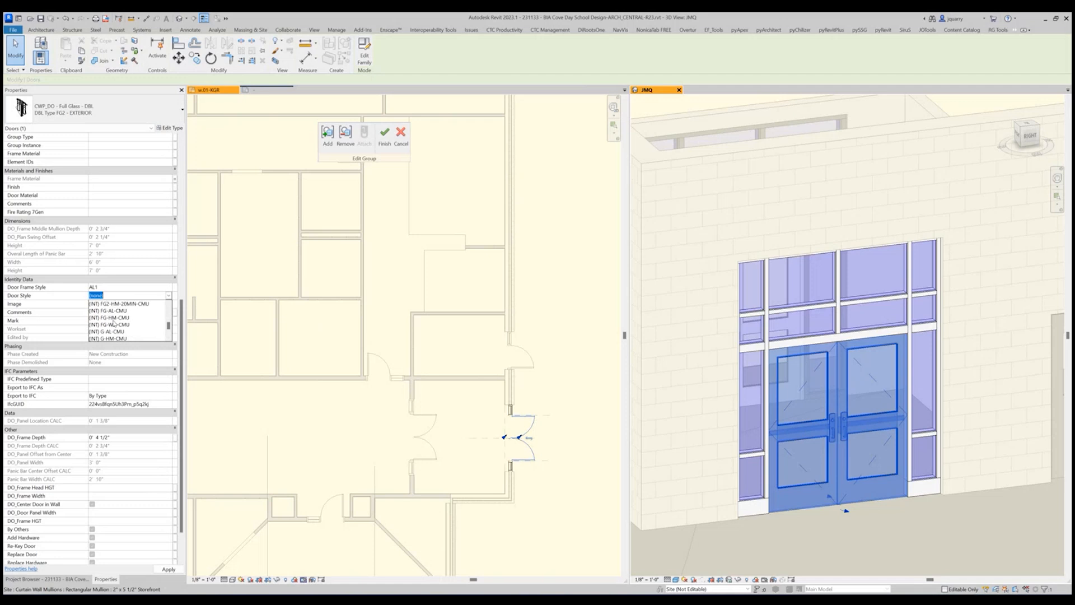
pyautogui.scroll(-2, 115, 322)
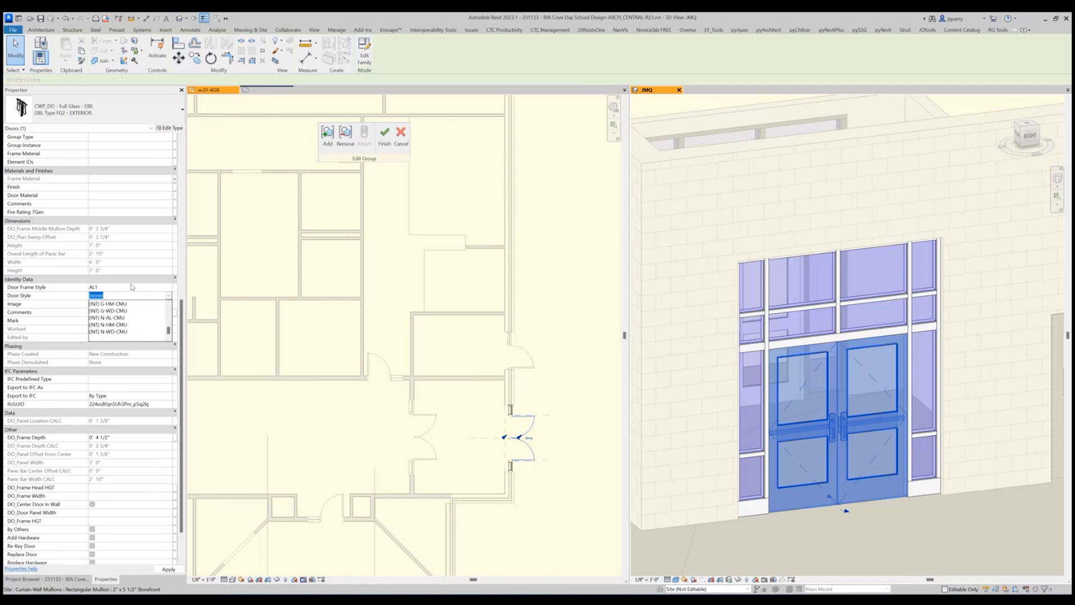
pyautogui.click(285, 277)
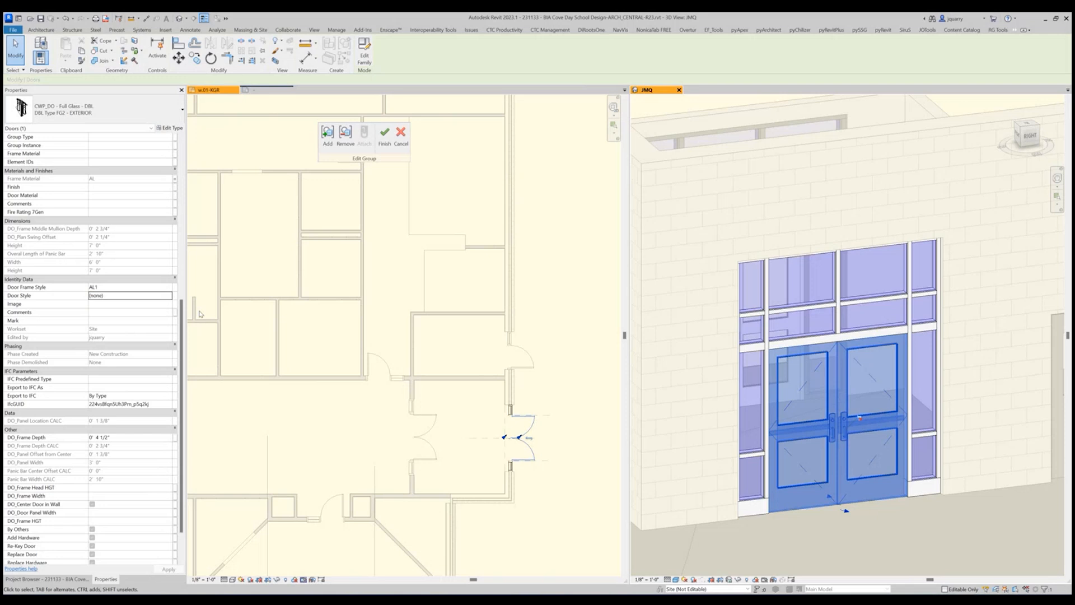
pyautogui.scroll(5, 80, 315)
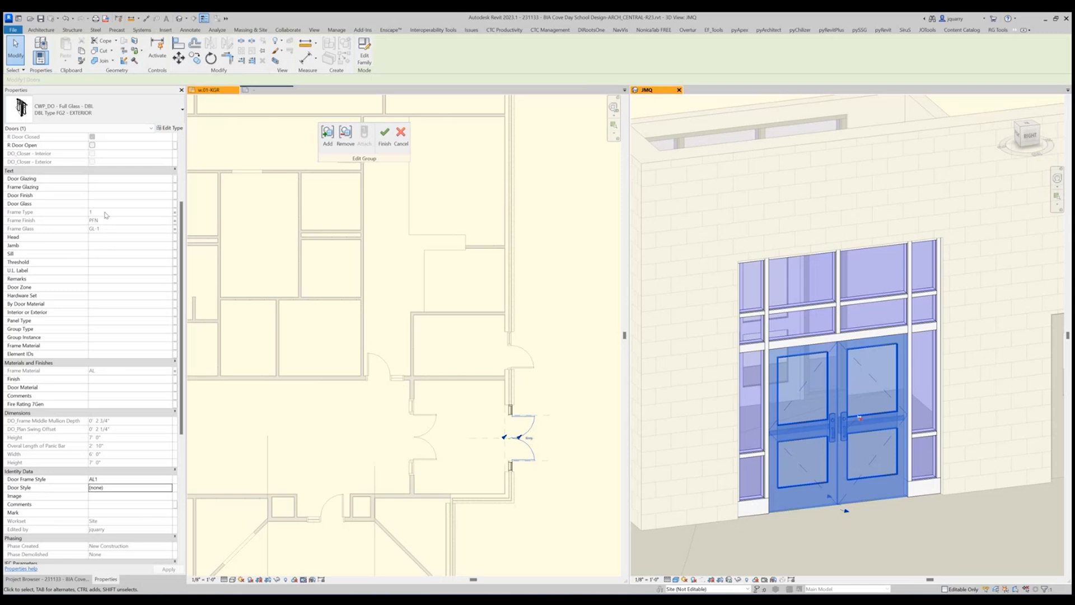
pyautogui.click(849, 543)
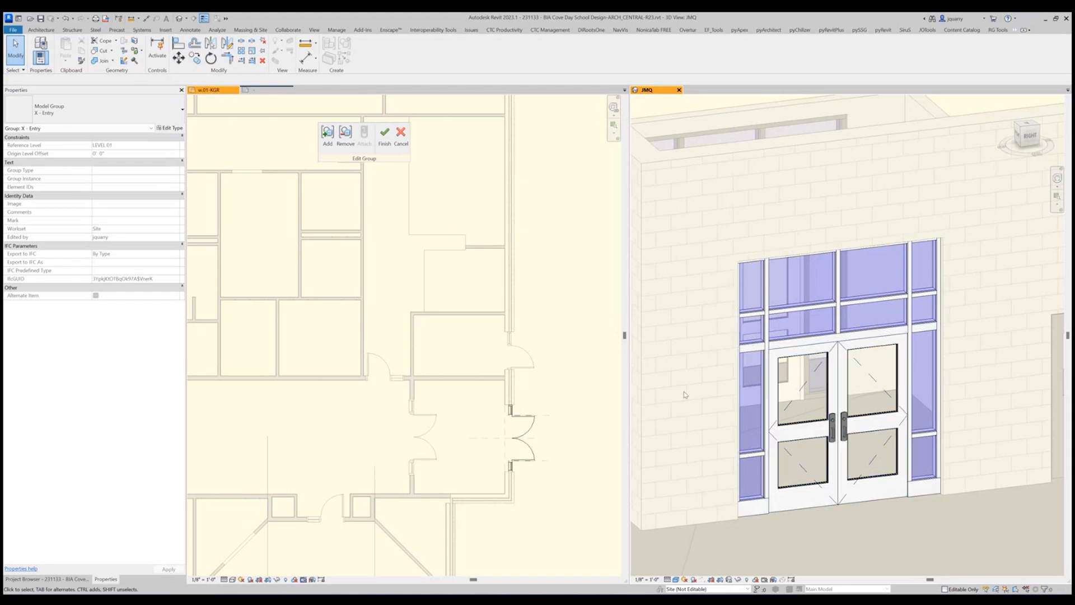
# Set the entry double door's DO_Frame Depth to 5 1/2" so its frame lines up with the storefront mullion in plan.
pyautogui.scroll(6, 493, 417)
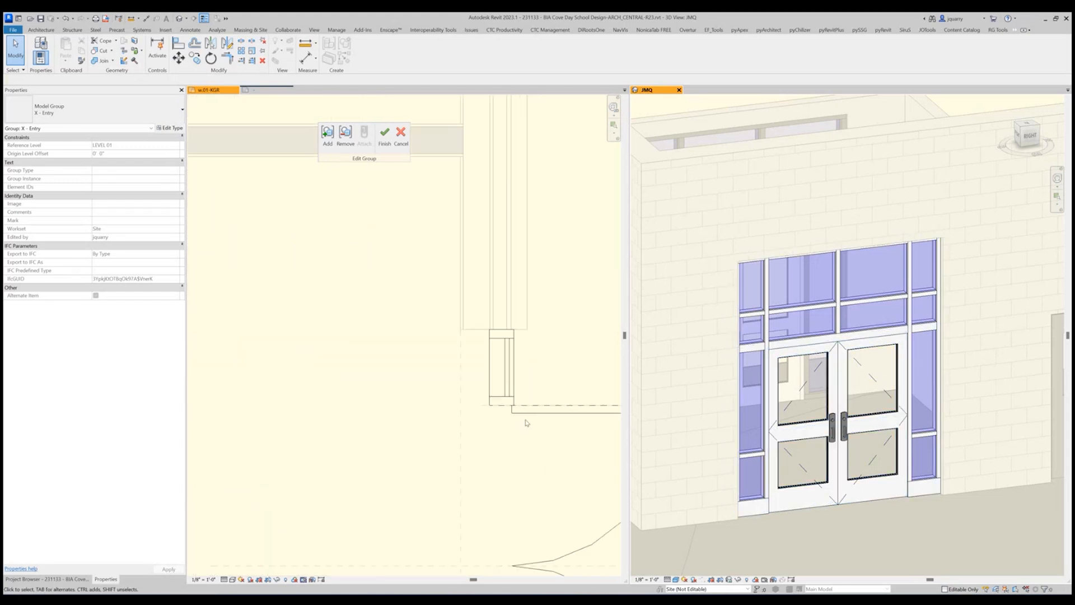
pyautogui.scroll(2, 518, 413)
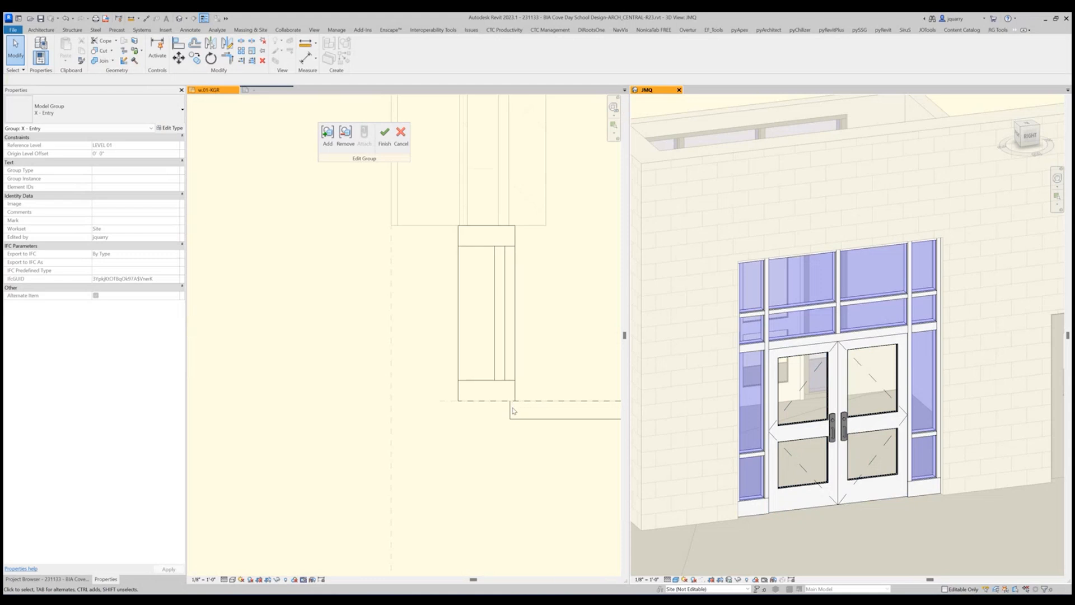
pyautogui.click(798, 380)
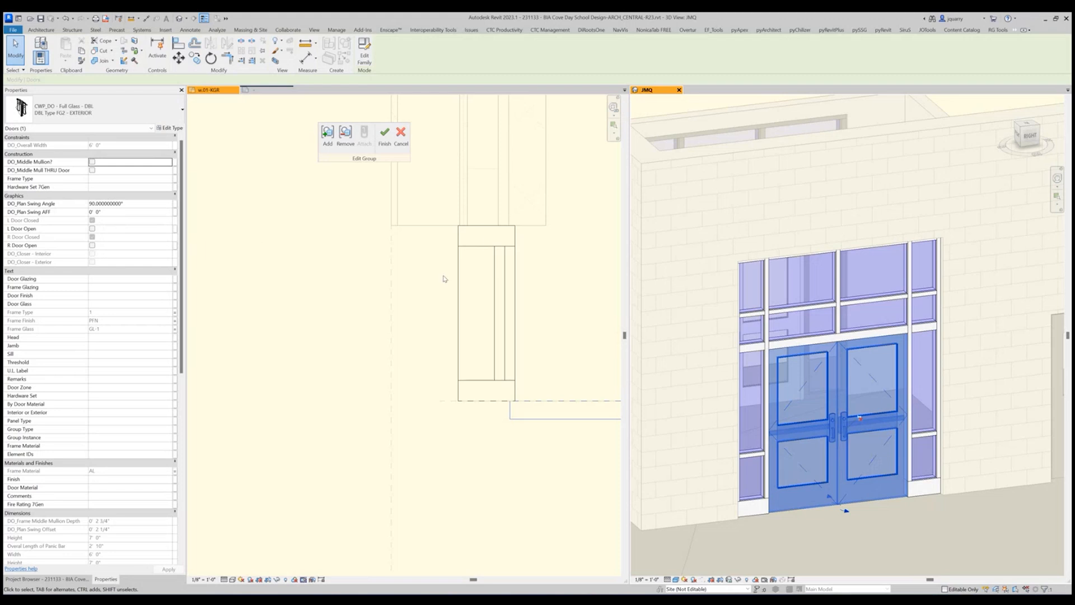
pyautogui.scroll(-4, 156, 242)
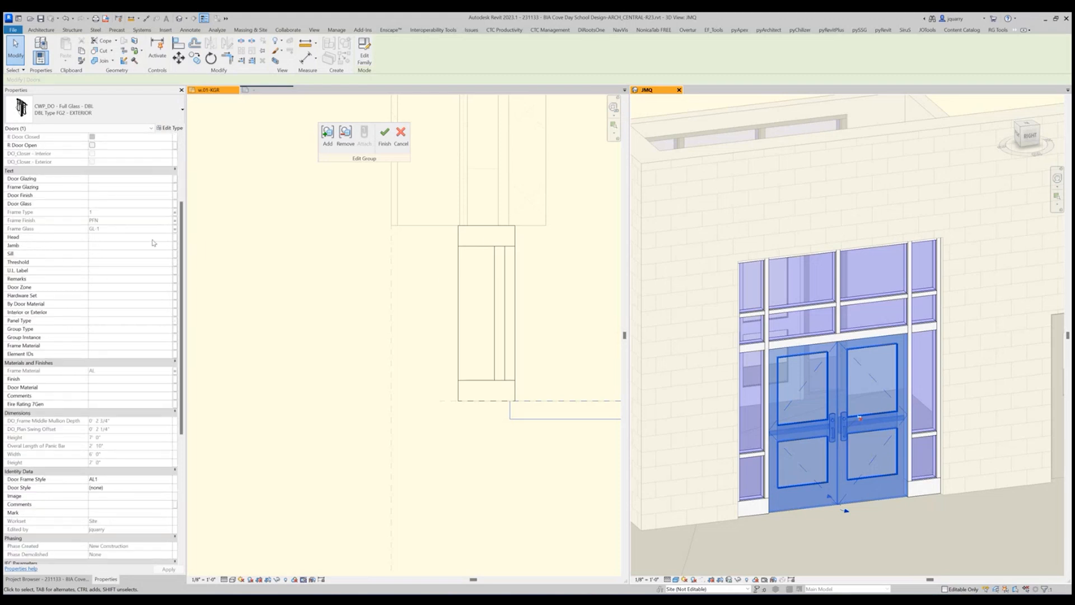
pyautogui.scroll(-9, 154, 242)
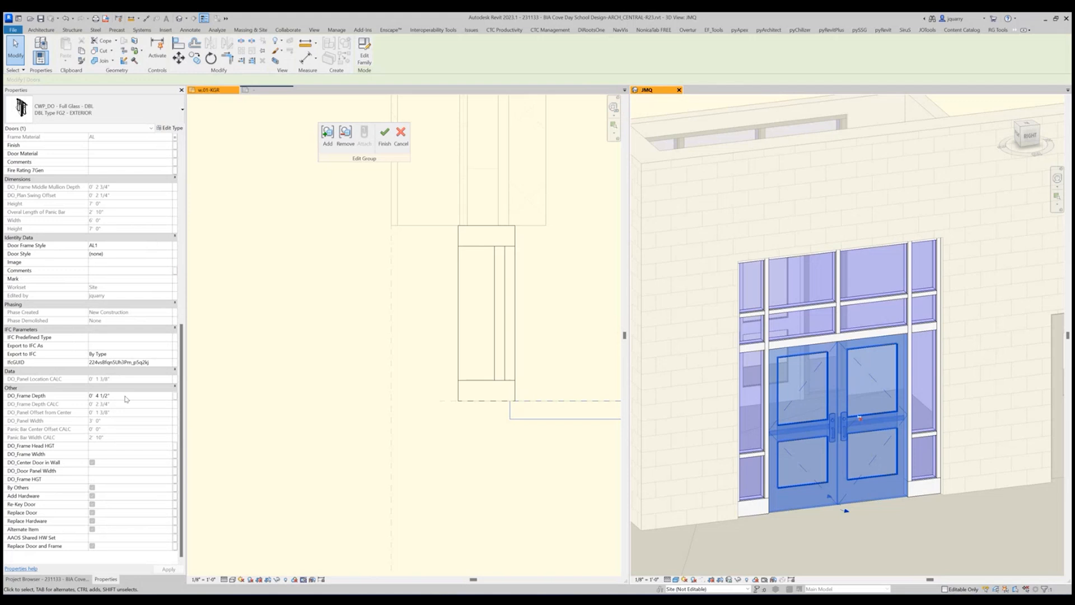
pyautogui.click(125, 396)
pyautogui.write('5.5"')
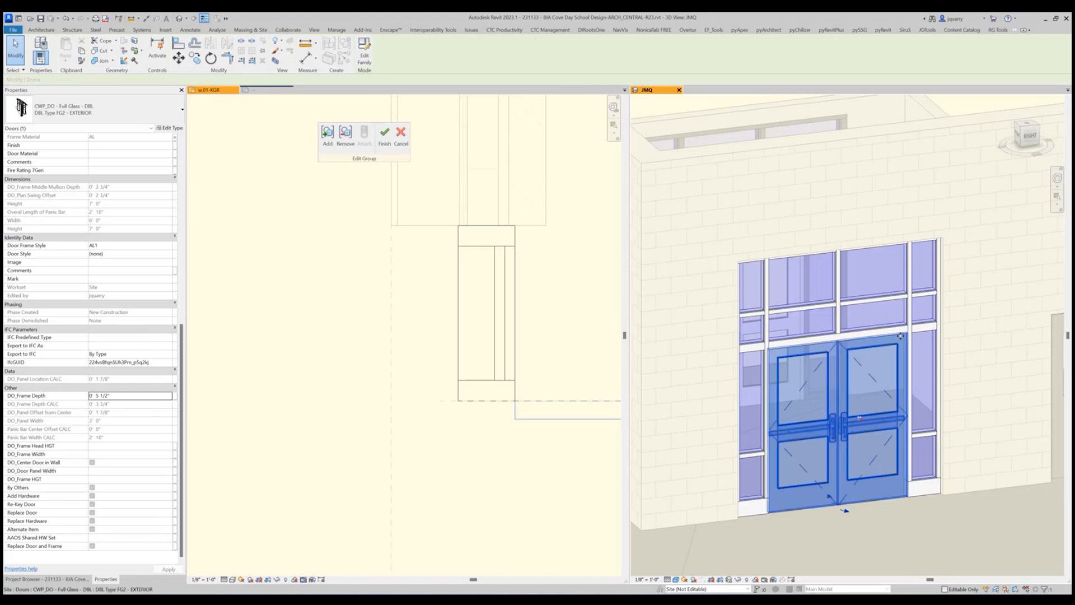
pyautogui.press('Escape')
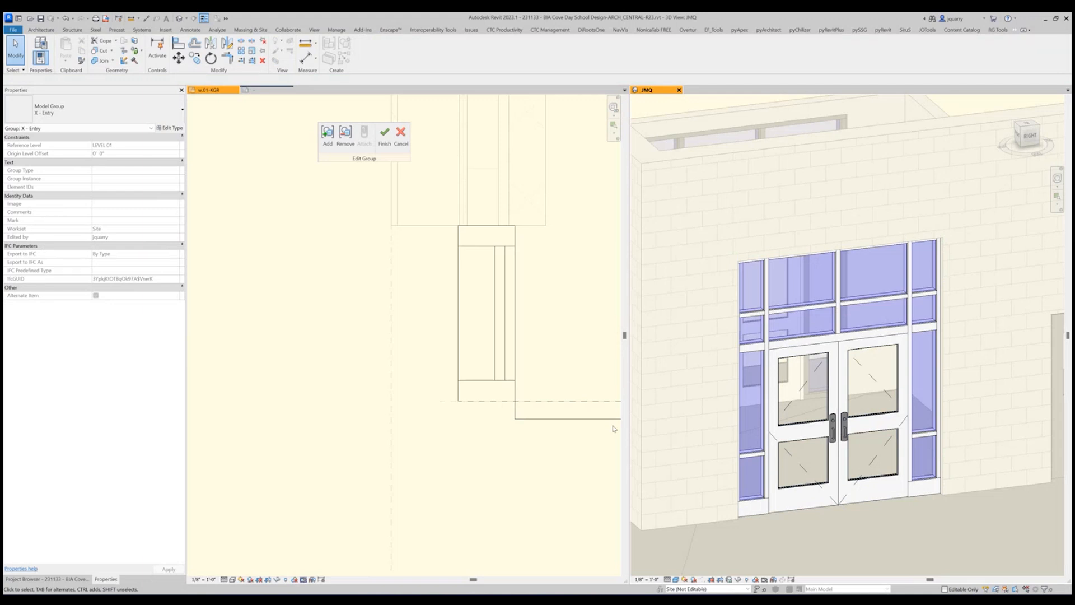
# Reselect the entry double door to check it, and finish editing the X - Entry model group.
pyautogui.click(832, 421)
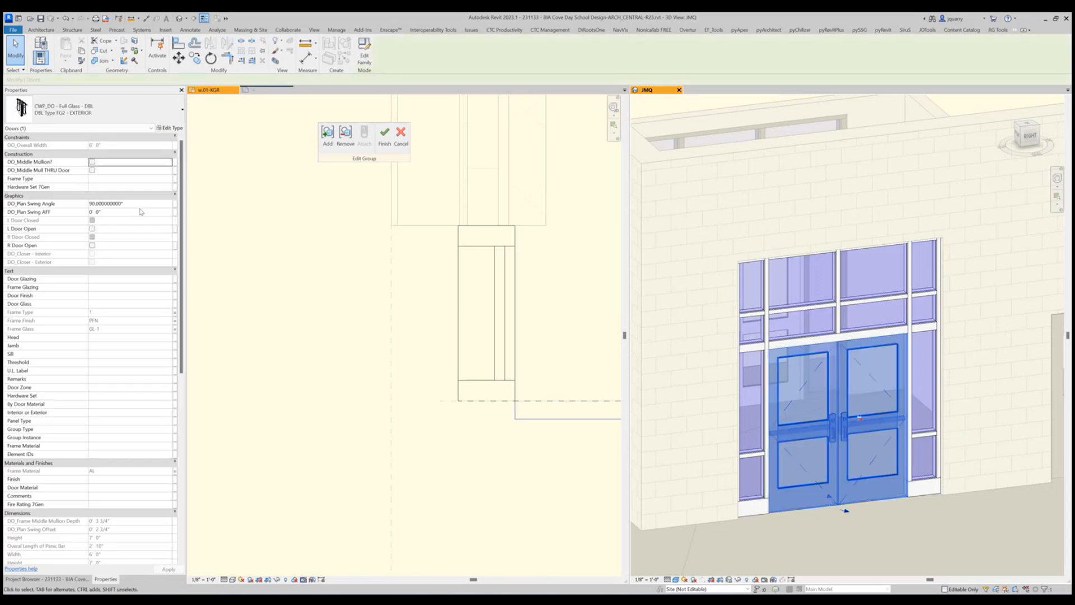
pyautogui.press('Escape')
pyautogui.click(384, 134)
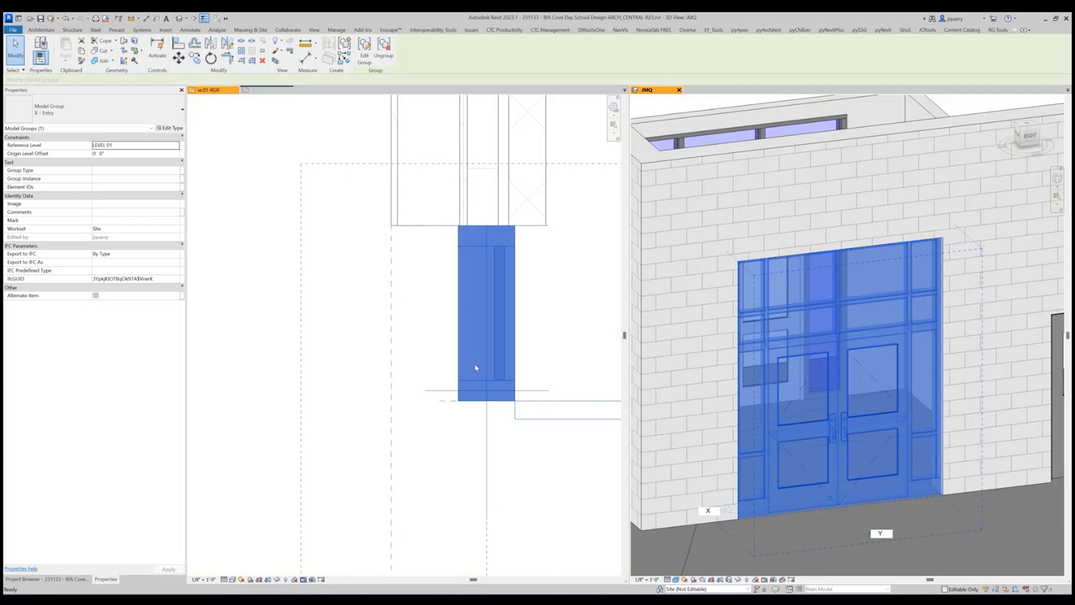
pyautogui.click(812, 547)
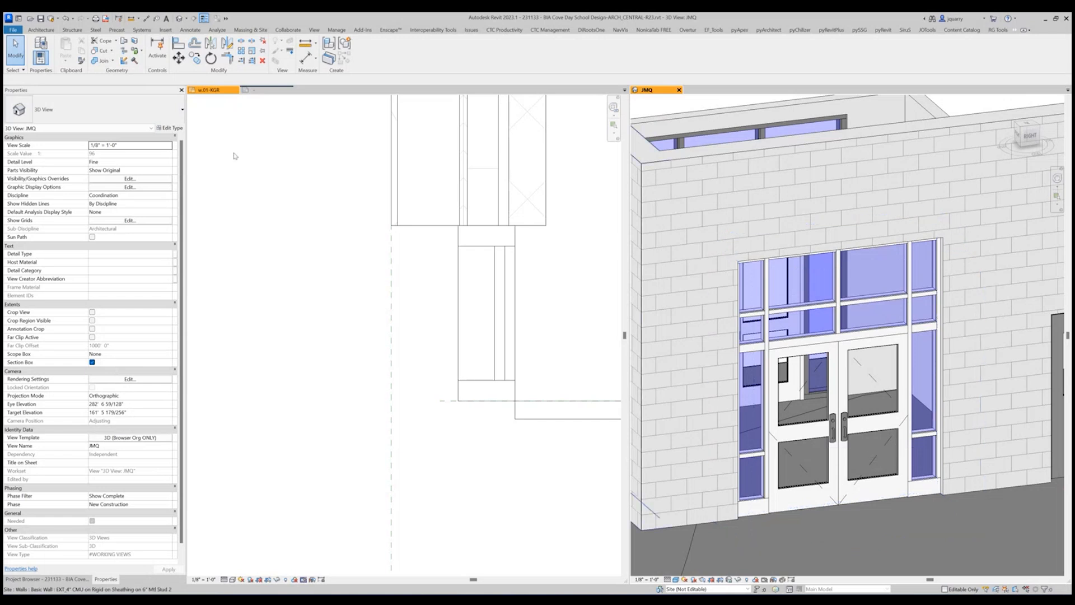
# Close the open TAG_WALL - Curtain Wall Window Tag - DIAMOND family and return to the w.01-KGR floor plan.
pyautogui.scroll(-6, 415, 353)
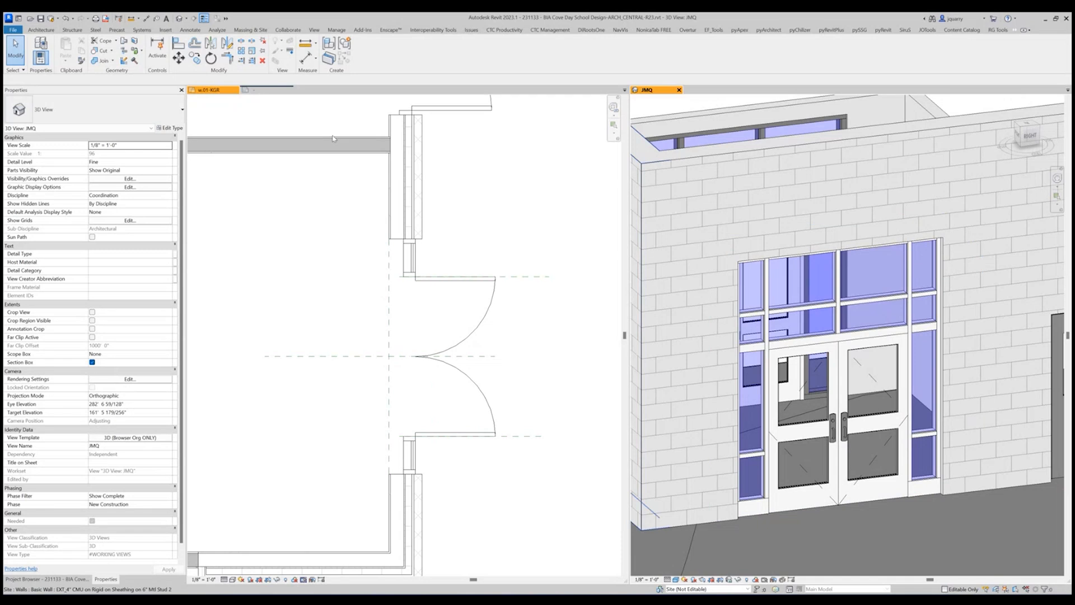
pyautogui.click(273, 93)
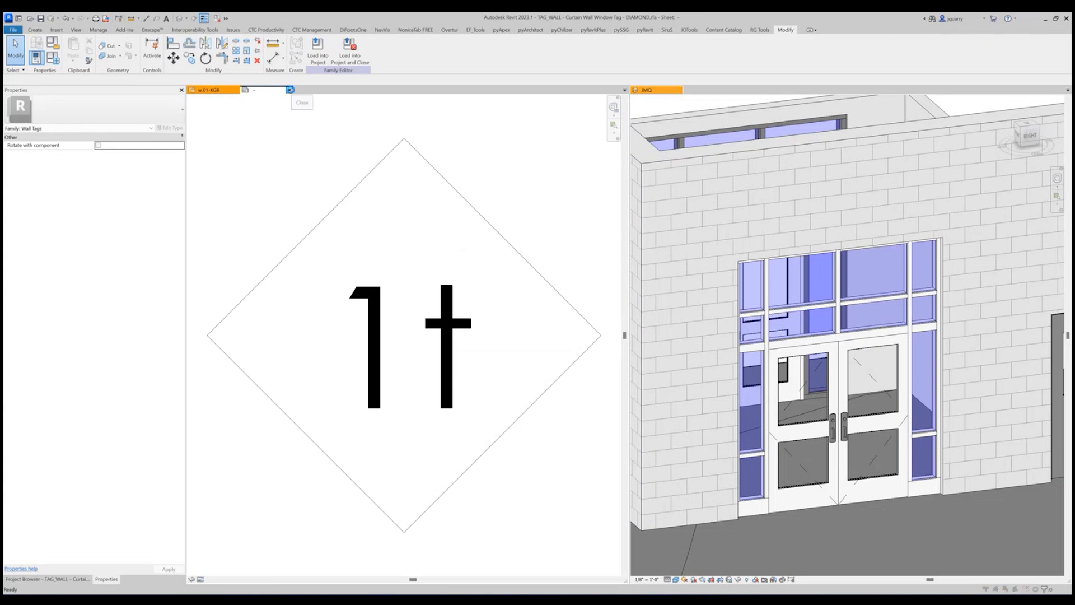
pyautogui.click(289, 90)
pyautogui.click(538, 295)
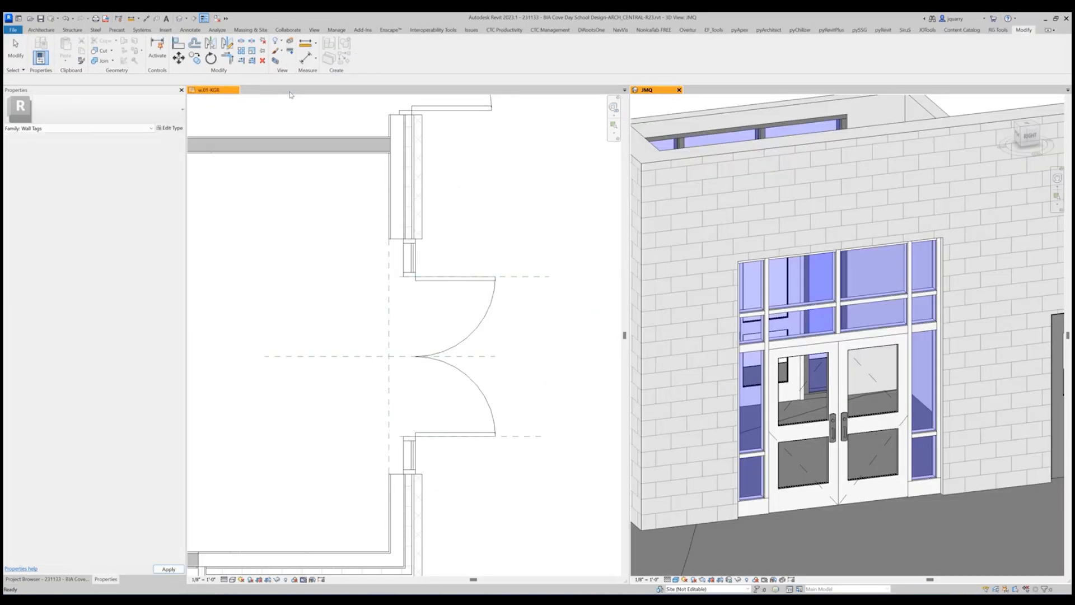
# Turn off the temporary view properties in the w.01-KGR floor plan and undo the last change.
pyautogui.scroll(-3, 482, 325)
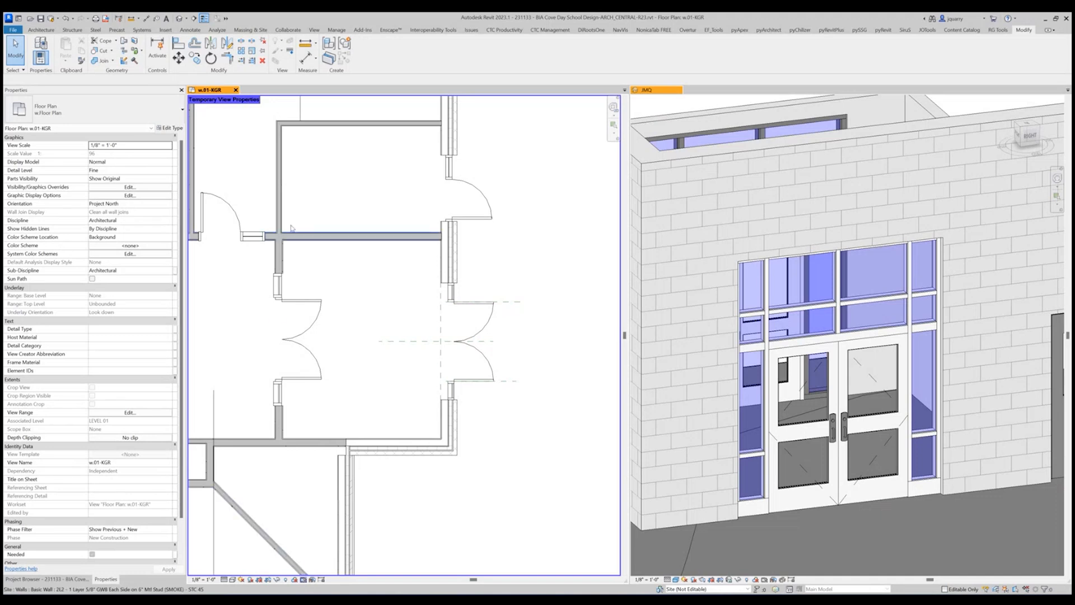
pyautogui.click(302, 580)
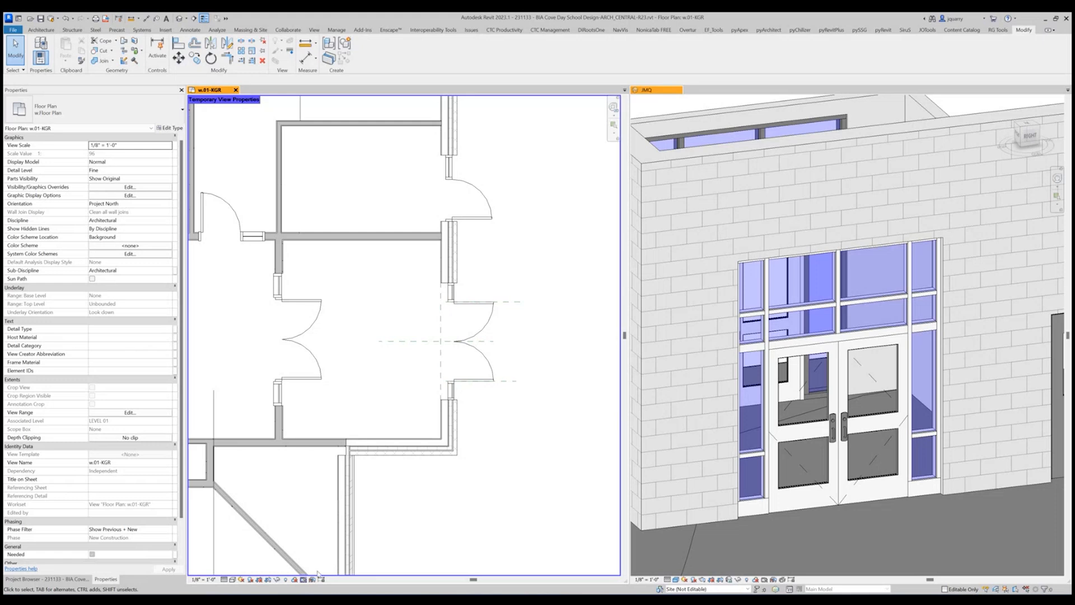
pyautogui.click(304, 583)
pyautogui.click(350, 544)
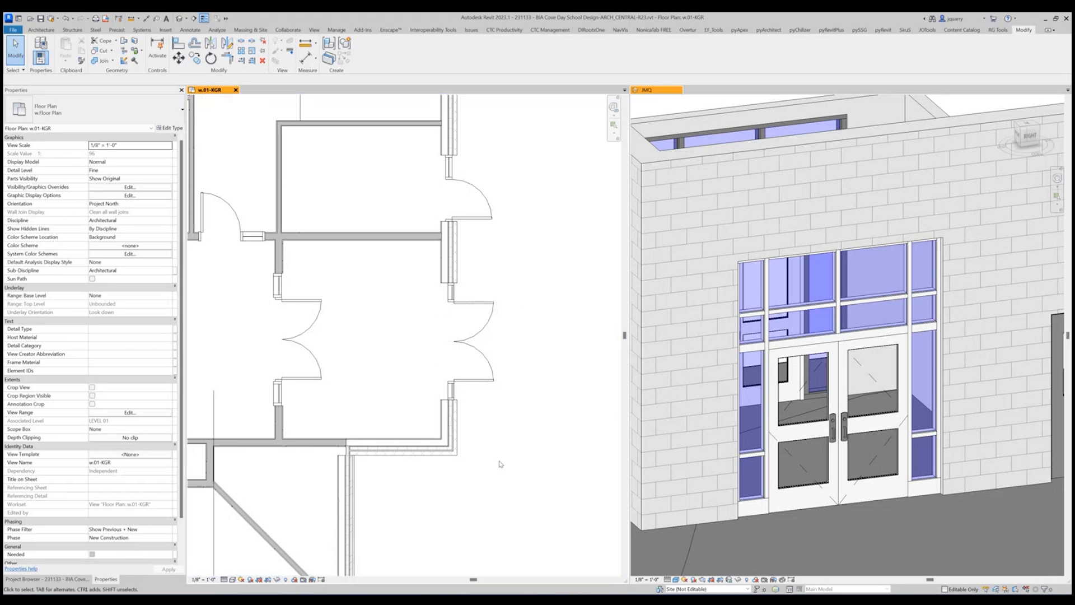
pyautogui.scroll(-1, 517, 272)
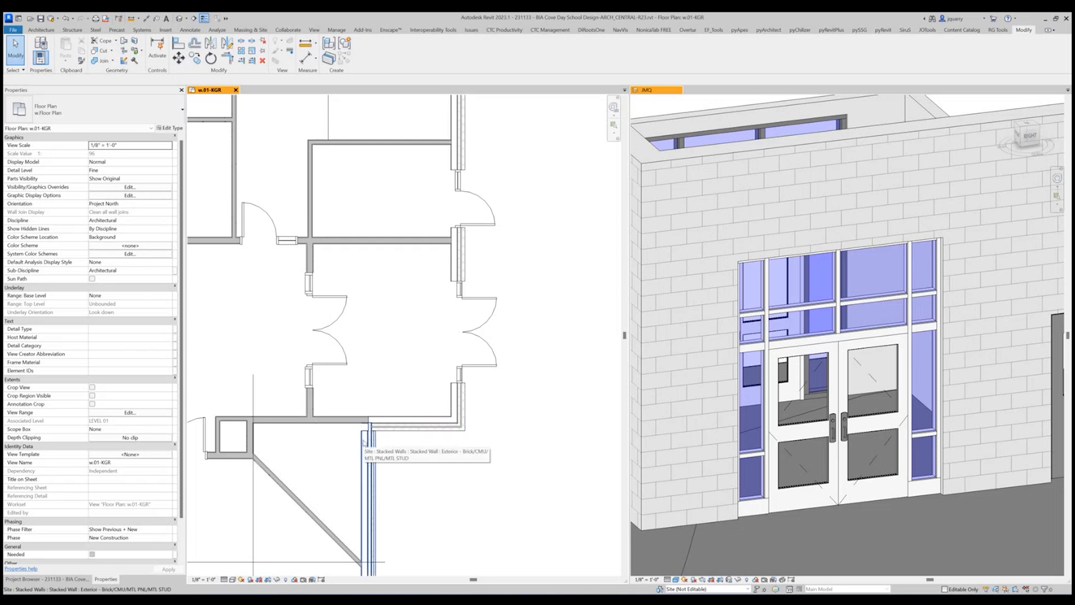
pyautogui.hotkey('ctrl', 'z')
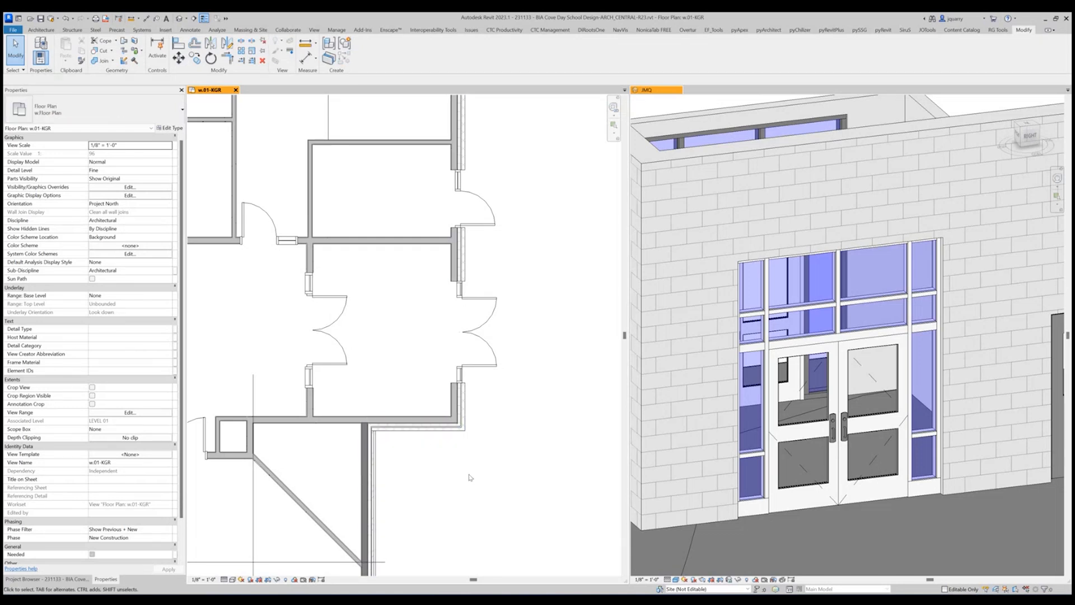
# Check the type properties of the exterior Brick/CMU/MTL PNL/MTL STUD stacked wall below the entry and select the adjoining angled wall.
pyautogui.click(368, 448)
pyautogui.click(171, 128)
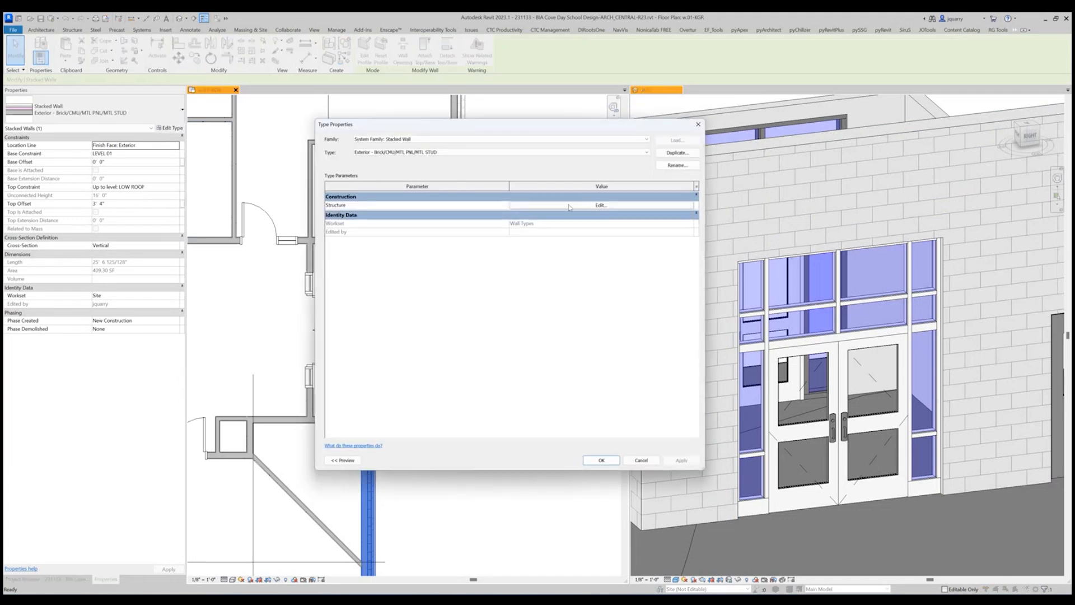
pyautogui.click(515, 207)
pyautogui.press('Escape')
pyautogui.press('Escape')
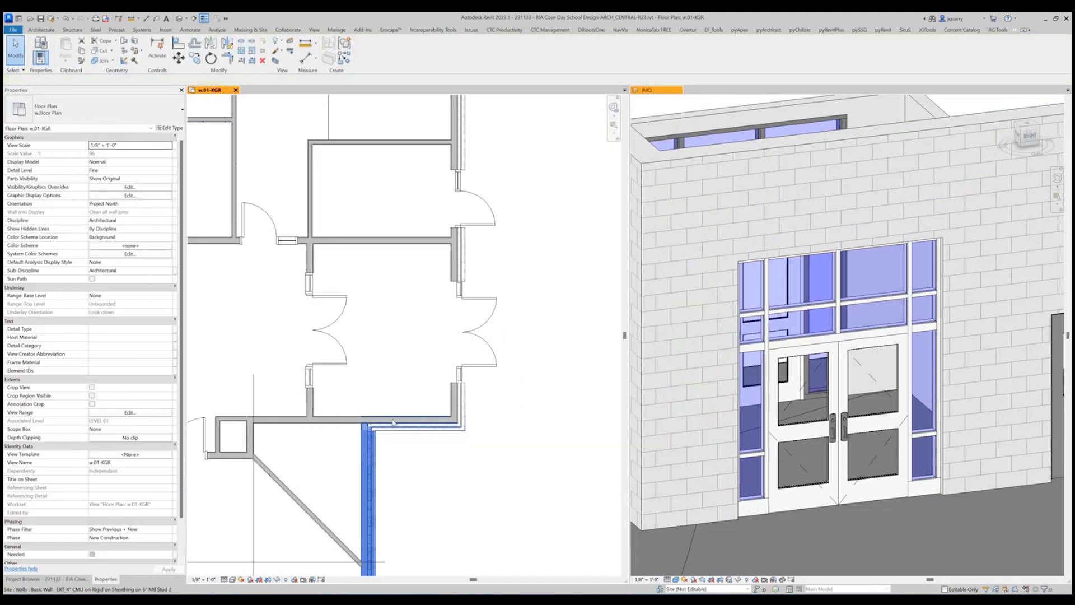
pyautogui.scroll(-3, 451, 306)
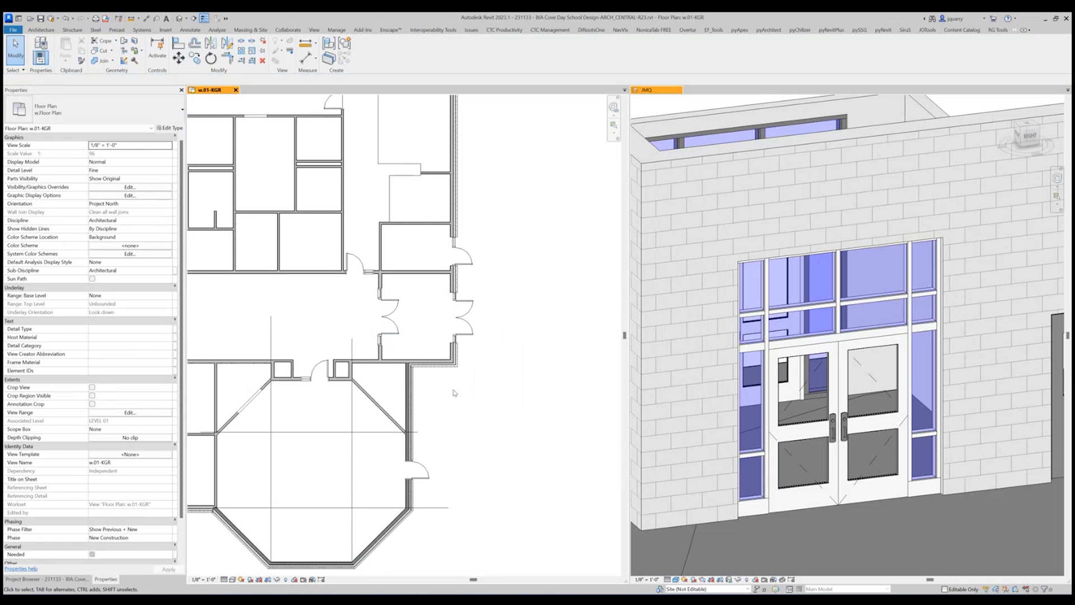
pyautogui.scroll(5, 395, 515)
pyautogui.click(392, 495)
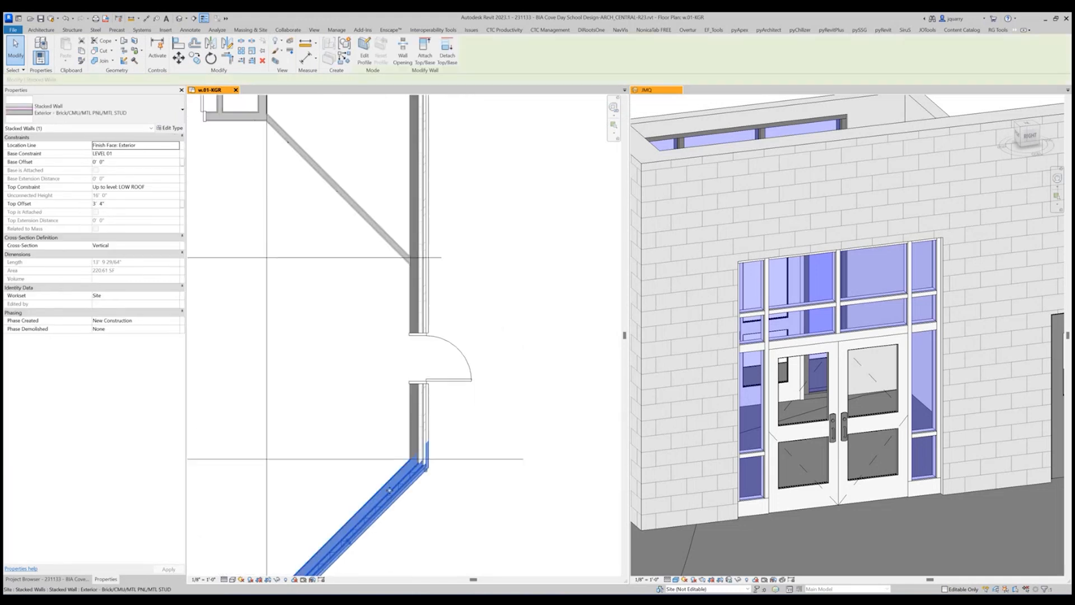
pyautogui.press('Escape')
# Extend the JMQ 3D view's section box past the entry to include the exterior door and angled wall, using Reveal Hidden Elements.
pyautogui.scroll(-3, 419, 342)
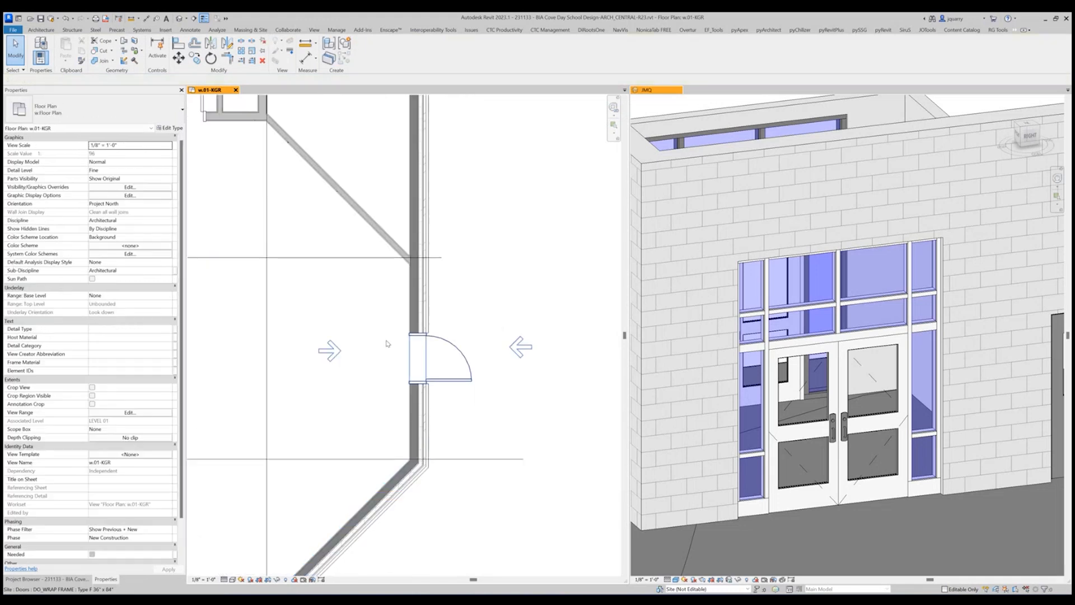
pyautogui.scroll(-5, 890, 431)
pyautogui.scroll(-1, 901, 442)
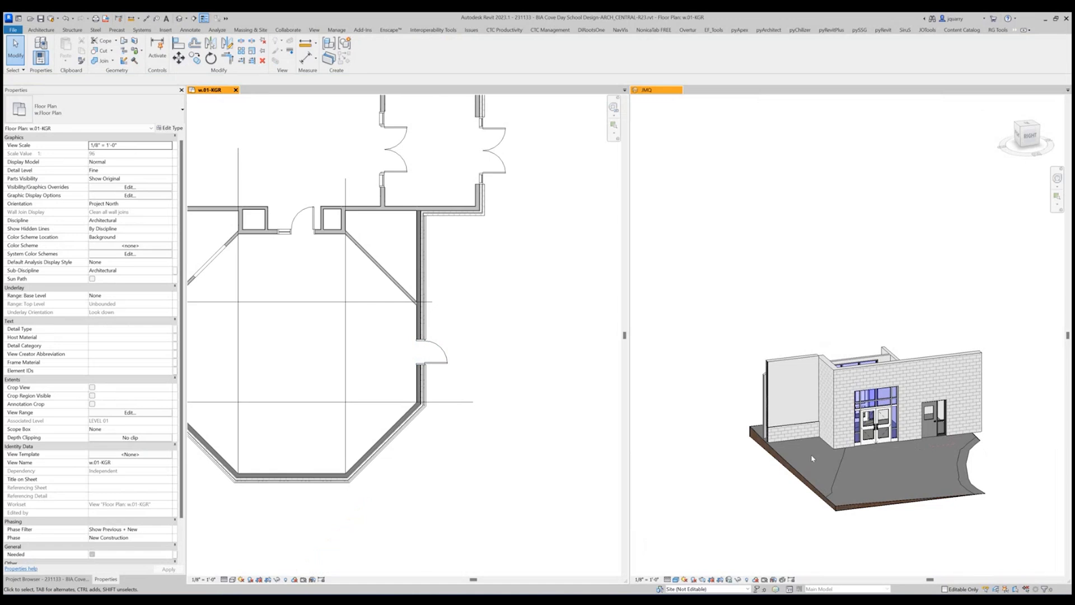
pyautogui.press('r')
pyautogui.press('h')
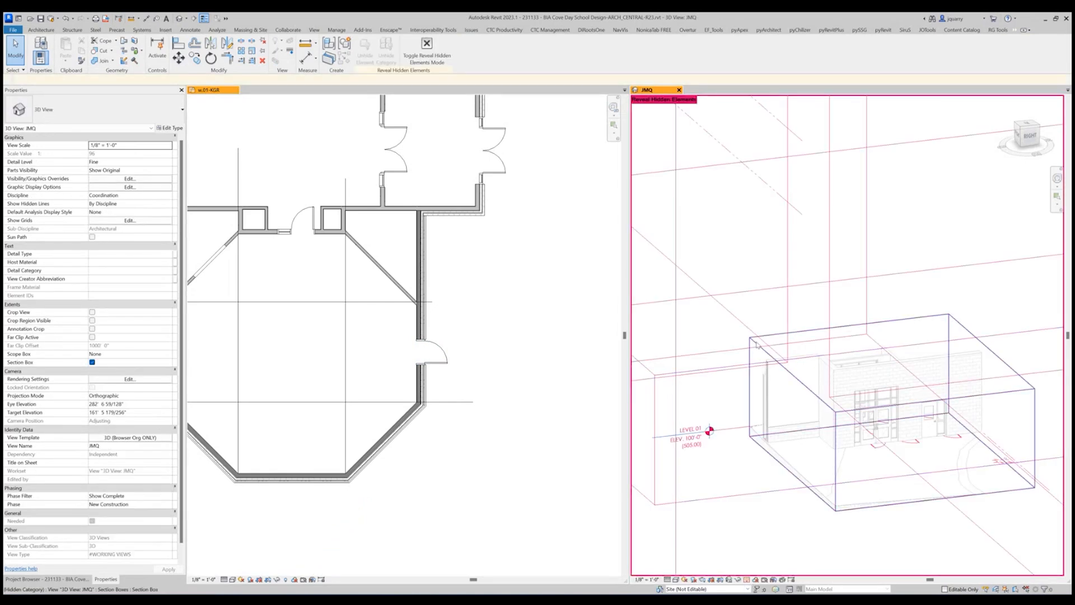
pyautogui.click(750, 346)
pyautogui.moveTo(733, 433); pyautogui.dragTo(689, 437)
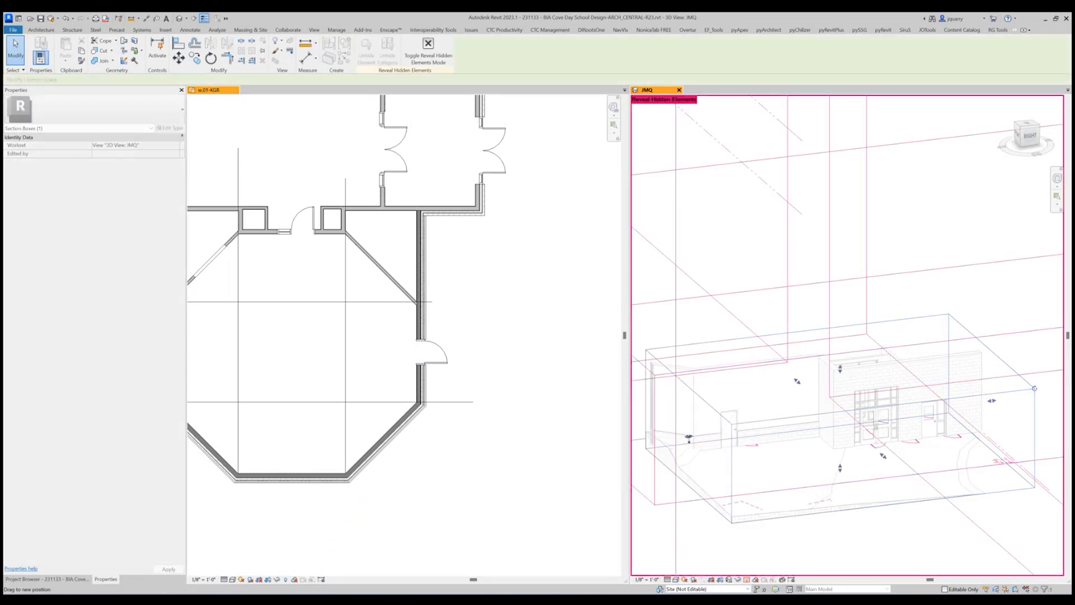
pyautogui.moveTo(708, 437); pyautogui.dragTo(866, 444, button='middle')
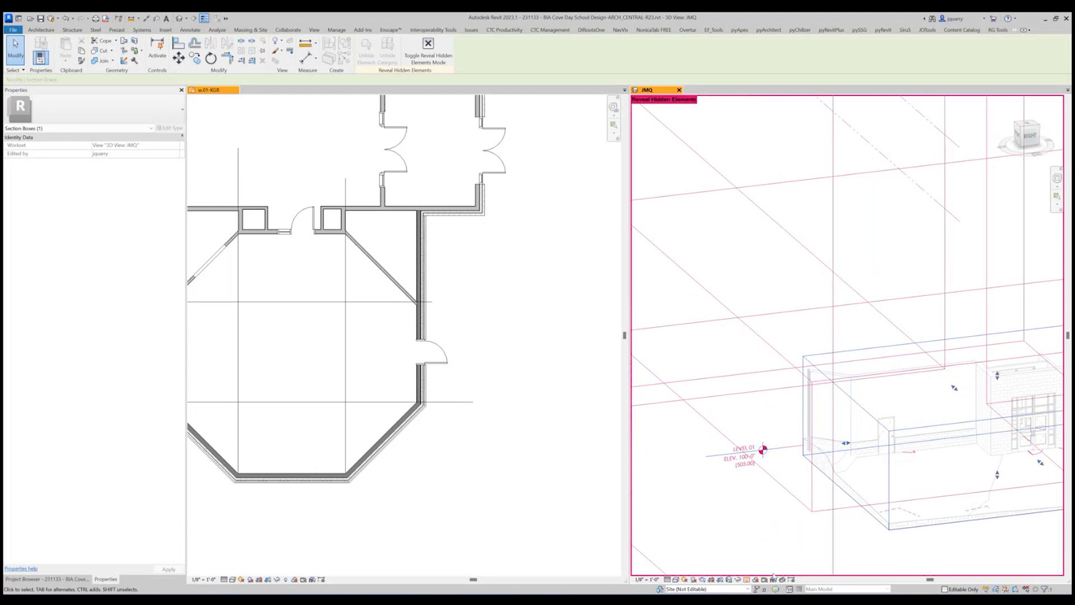
pyautogui.press('r')
pyautogui.press('h')
pyautogui.scroll(1, 823, 437)
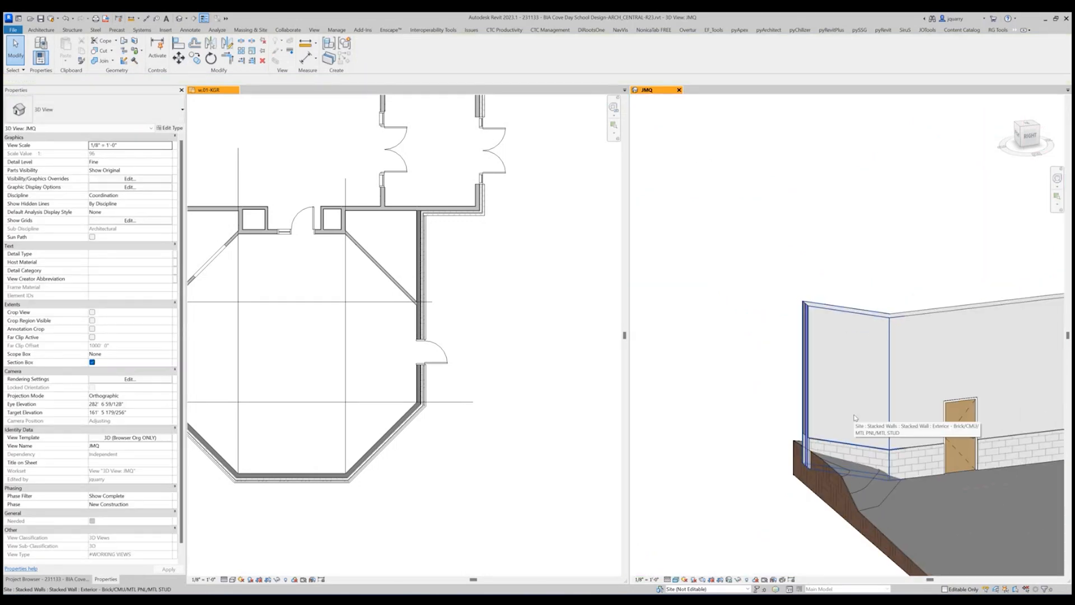
# Select the angled wall's upper metal panel segment and open the material of its type's Structure [1] layer for editing.
pyautogui.press('Tab')
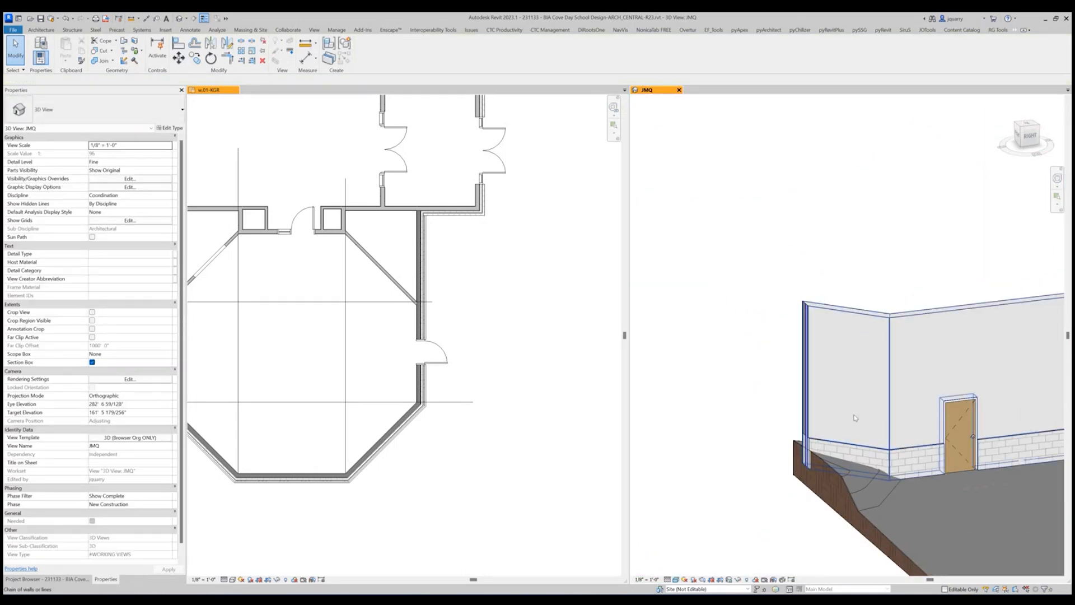
pyautogui.click(855, 417)
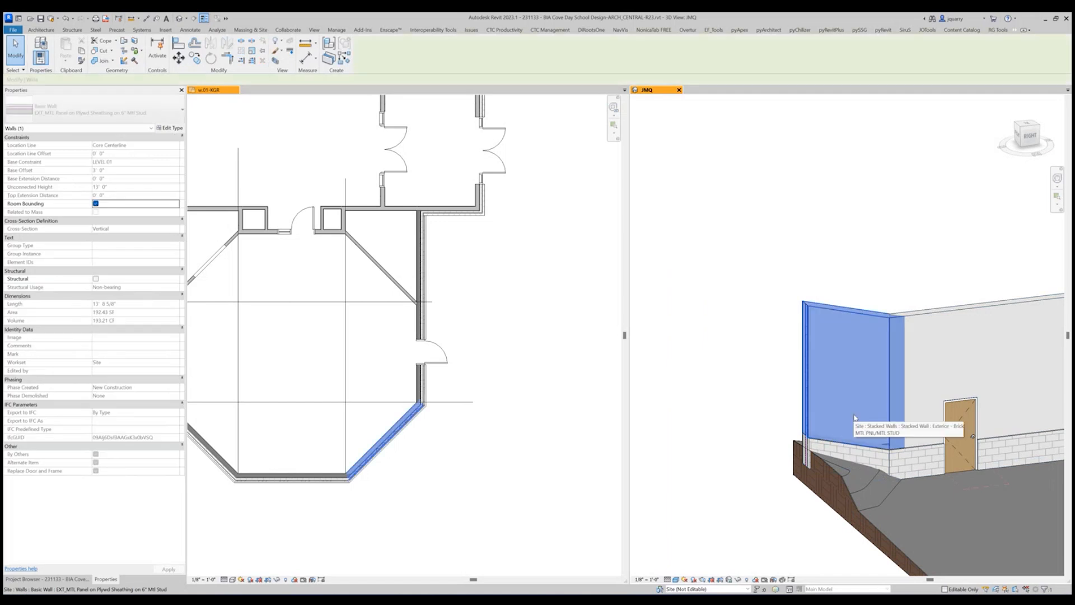
pyautogui.click(170, 127)
pyautogui.click(594, 205)
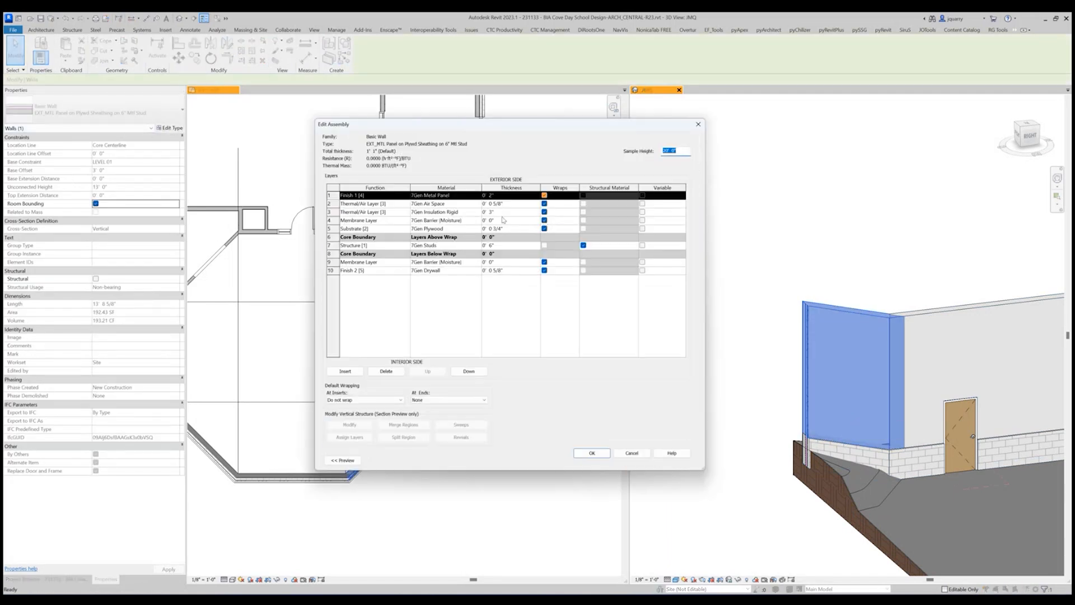
pyautogui.click(479, 247)
pyautogui.click(478, 246)
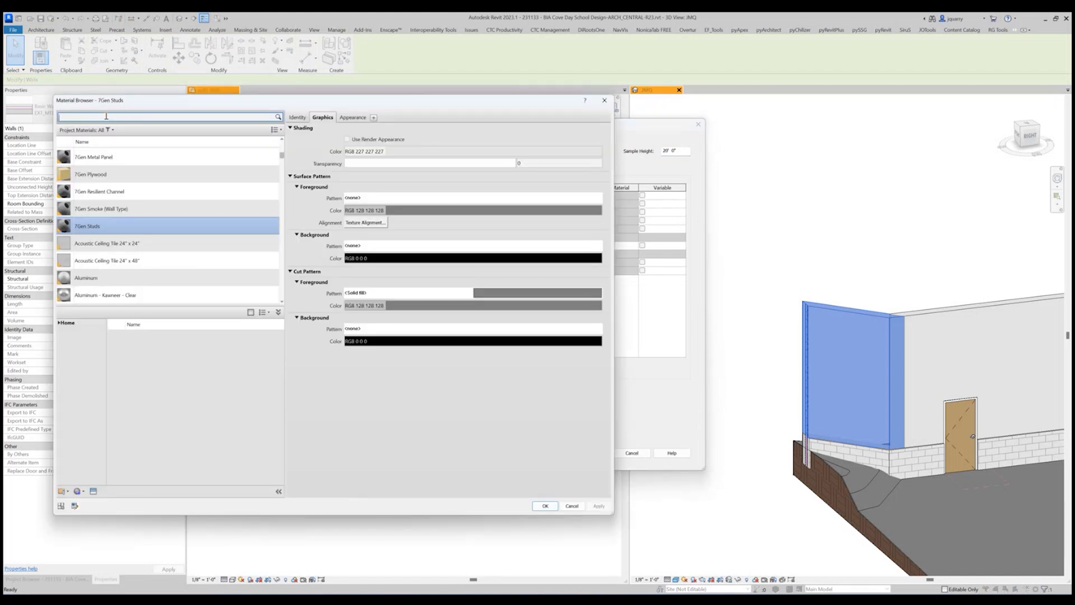
# Set the Structure [1] layer's material to Metal - Stud Layer in the metal panel wall type, accept the type changes, and check the wall in plan.
pyautogui.write('studs')
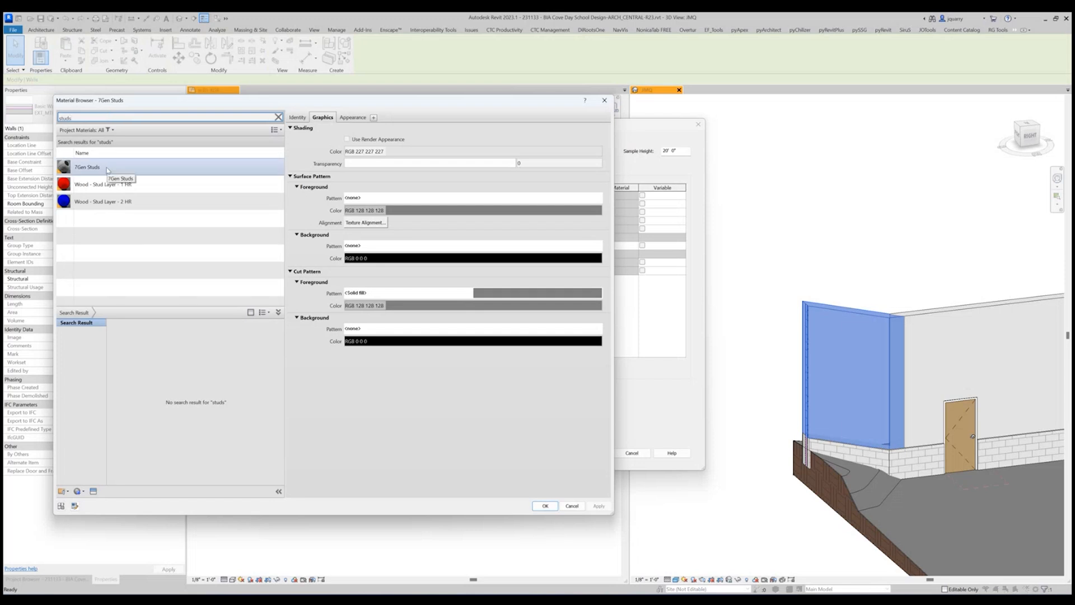
pyautogui.doubleClick(77, 116)
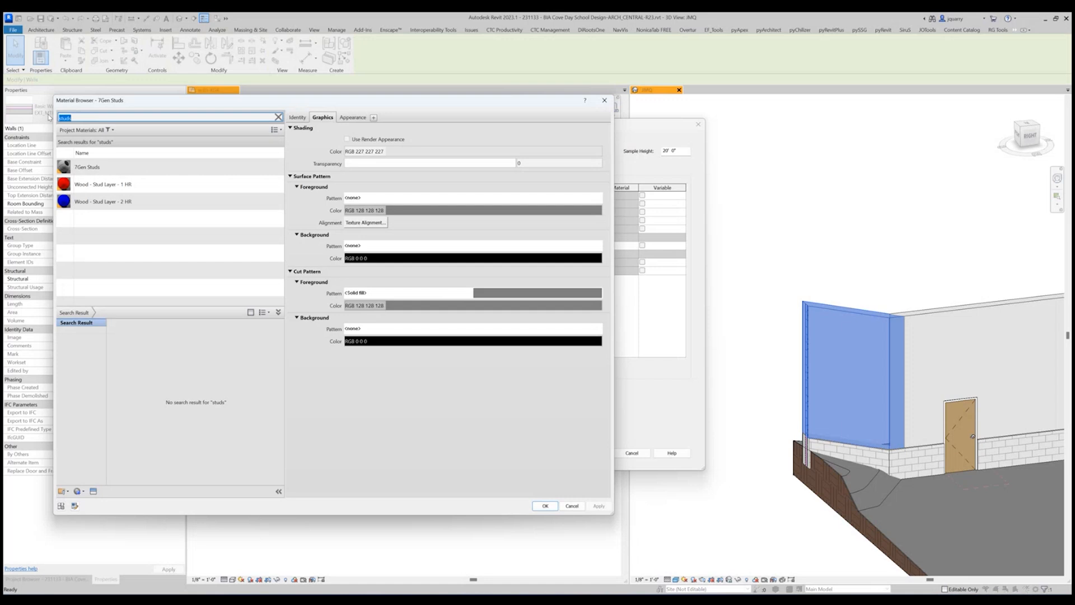
pyautogui.write('metal')
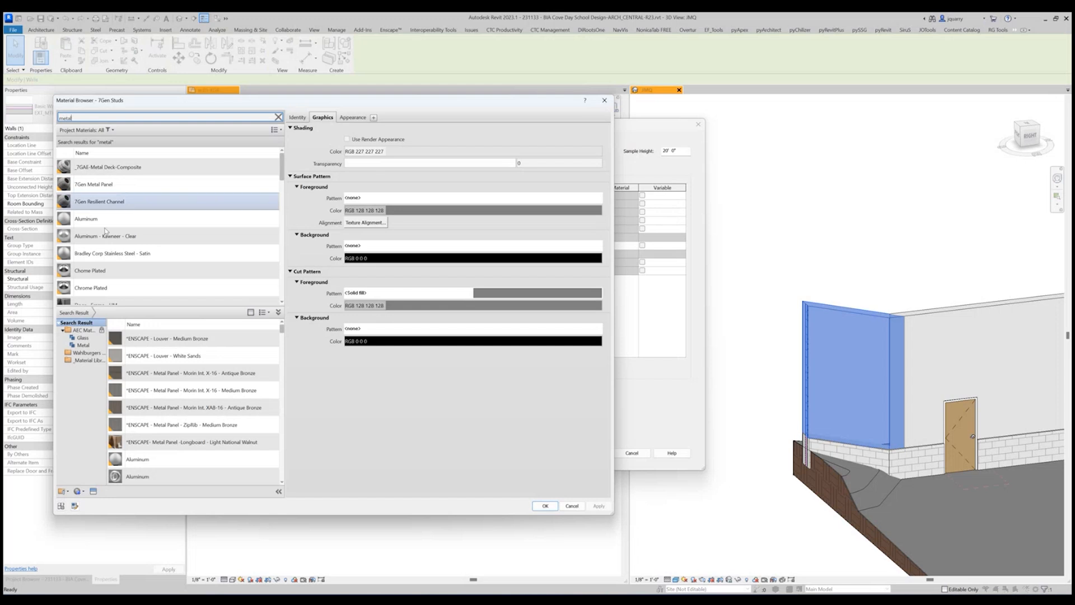
pyautogui.scroll(-3, 151, 256)
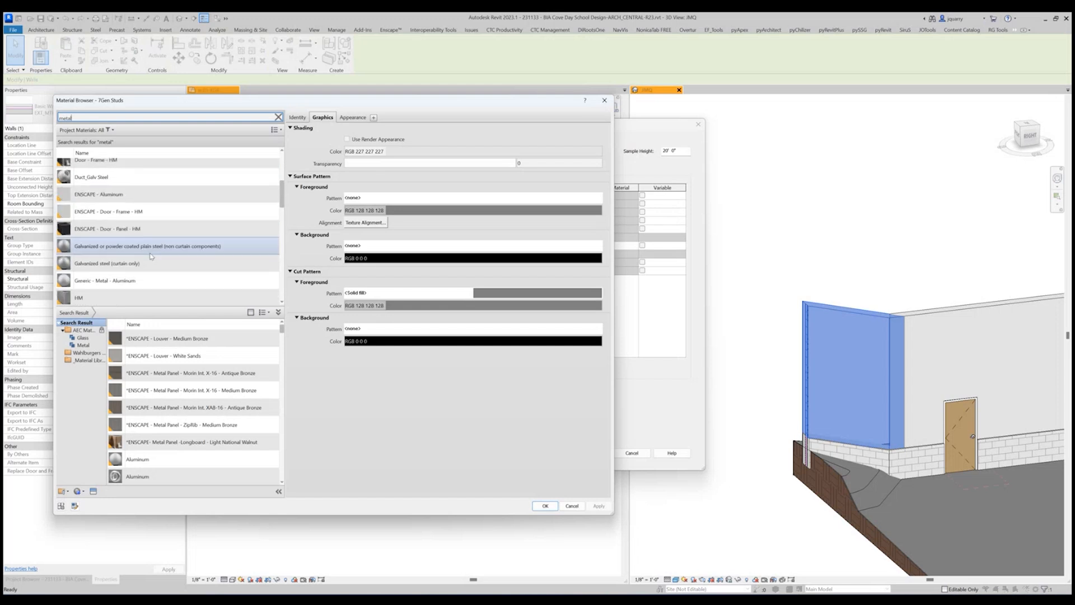
pyautogui.scroll(-3, 151, 256)
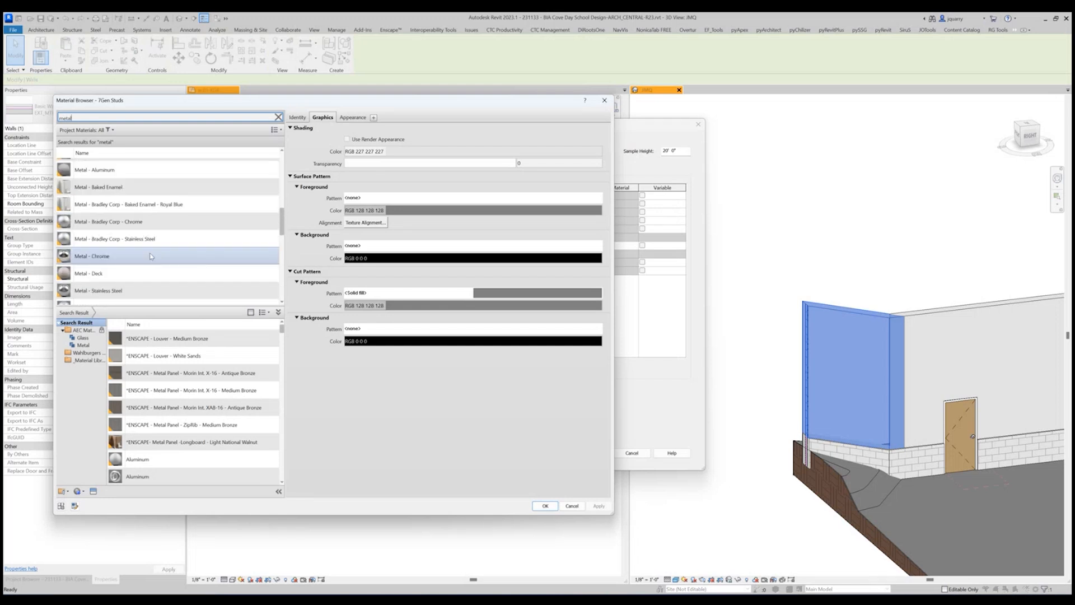
pyautogui.scroll(-5, 151, 256)
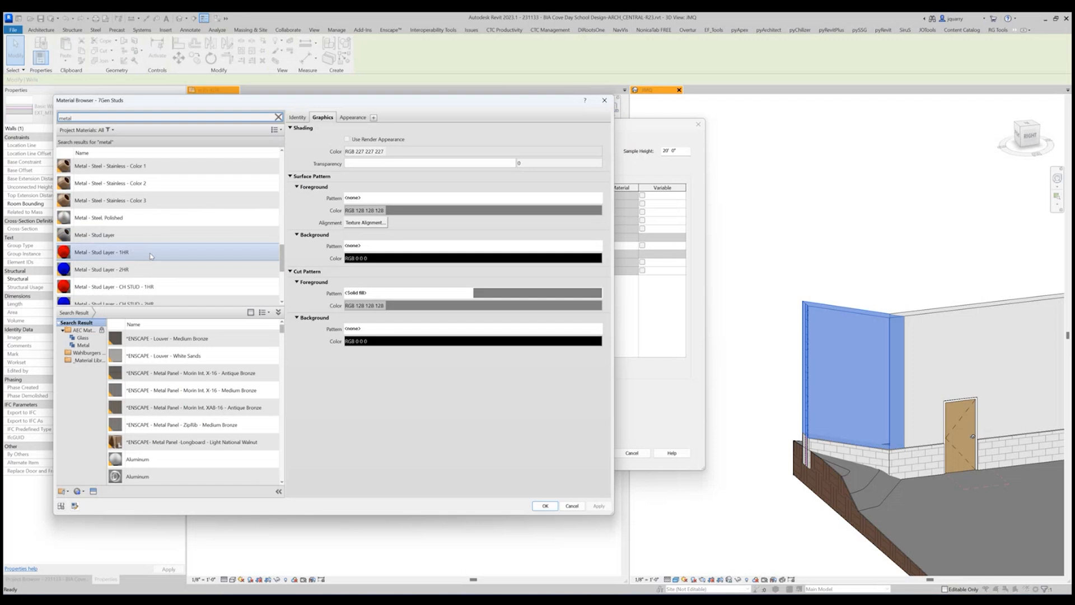
pyautogui.click(130, 232)
pyautogui.click(544, 505)
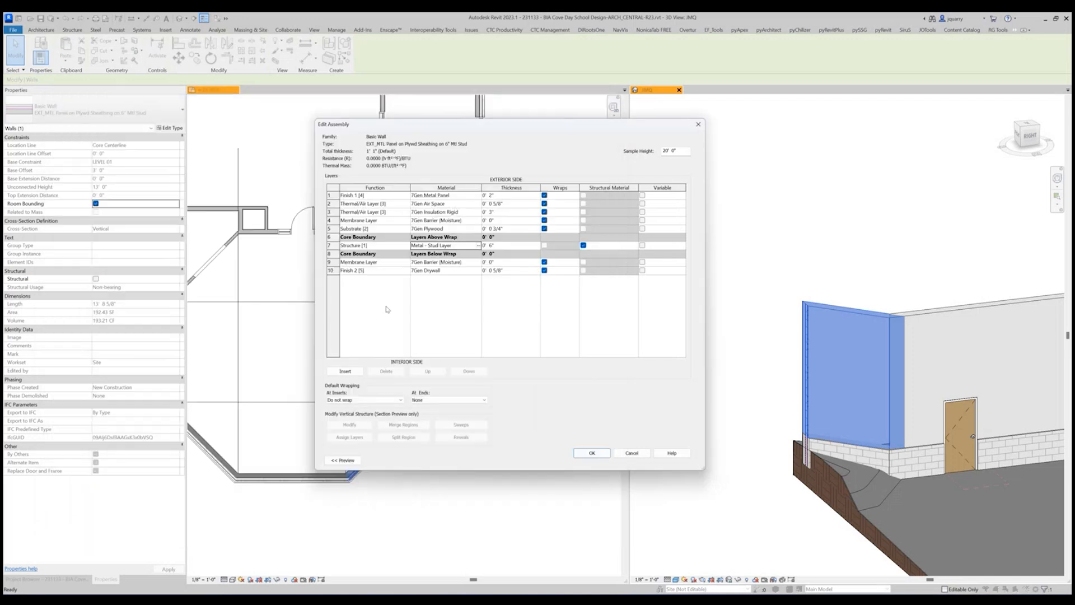
pyautogui.click(588, 451)
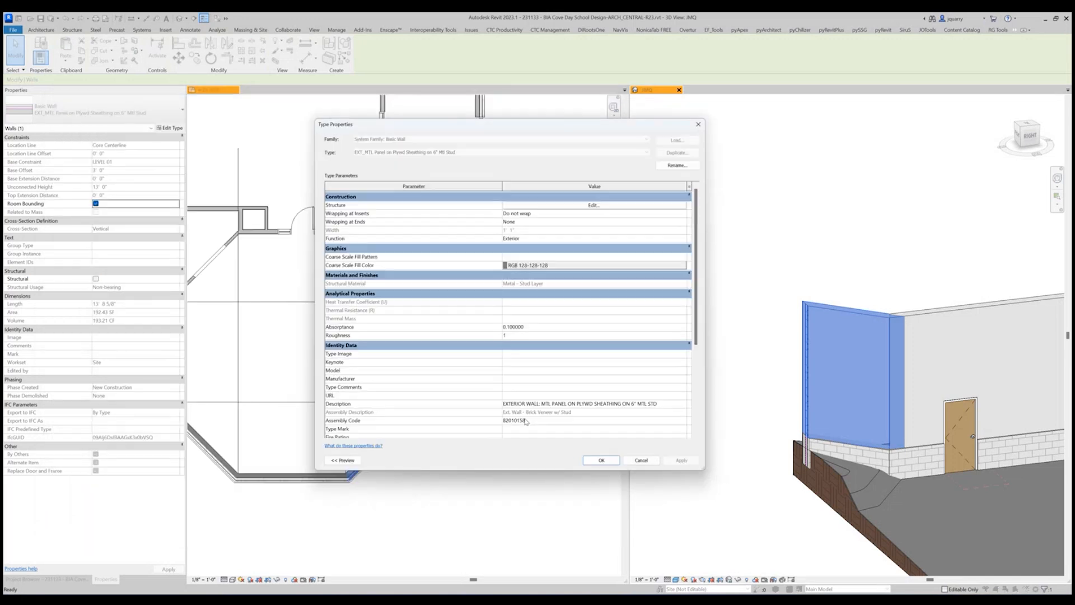
pyautogui.click(602, 460)
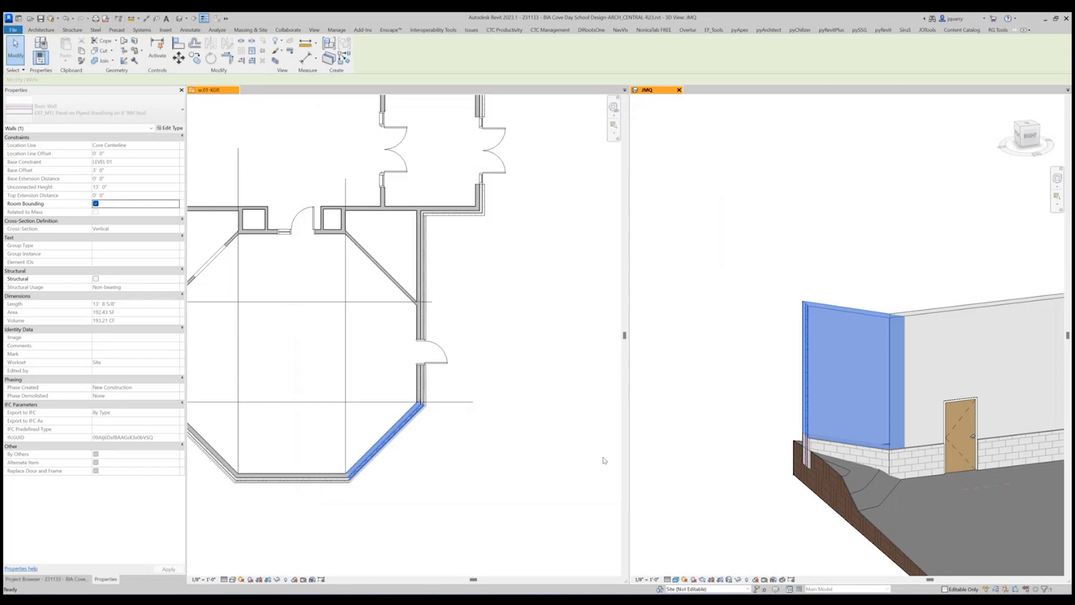
pyautogui.press('Escape')
pyautogui.scroll(5, 419, 456)
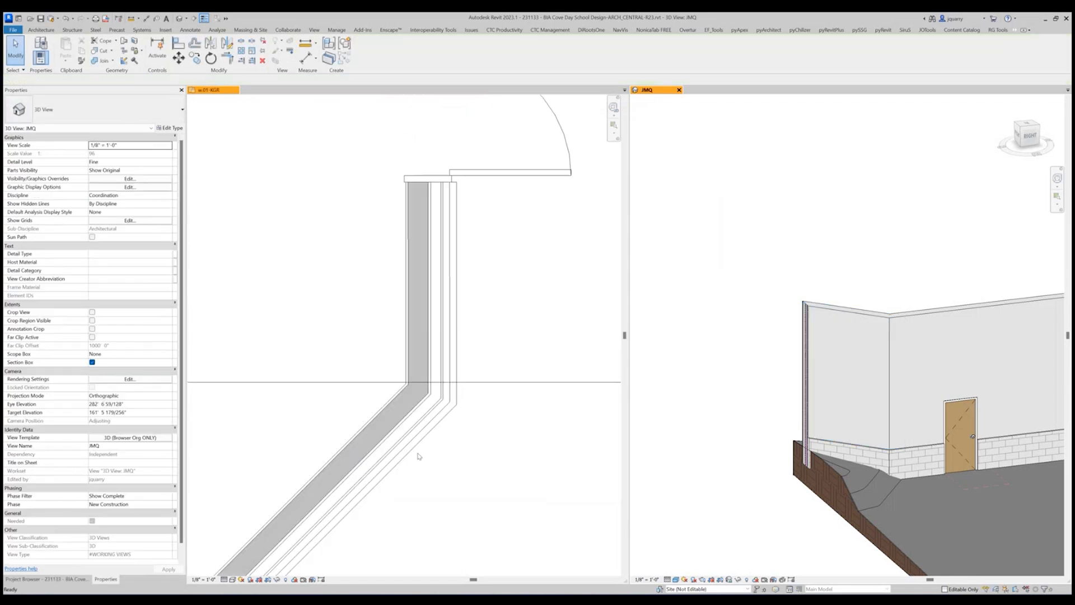
pyautogui.scroll(-5, 419, 456)
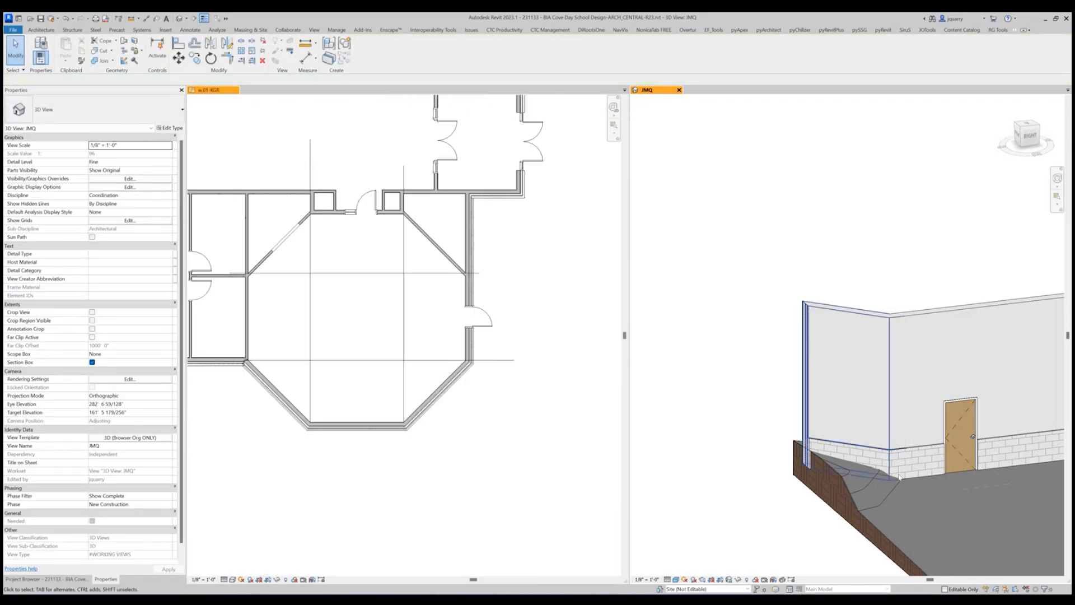
# Check the Structure [1] layer material in the type of the angled wall's lower CMU segment, leaving the assembly as it is.
pyautogui.click(860, 455)
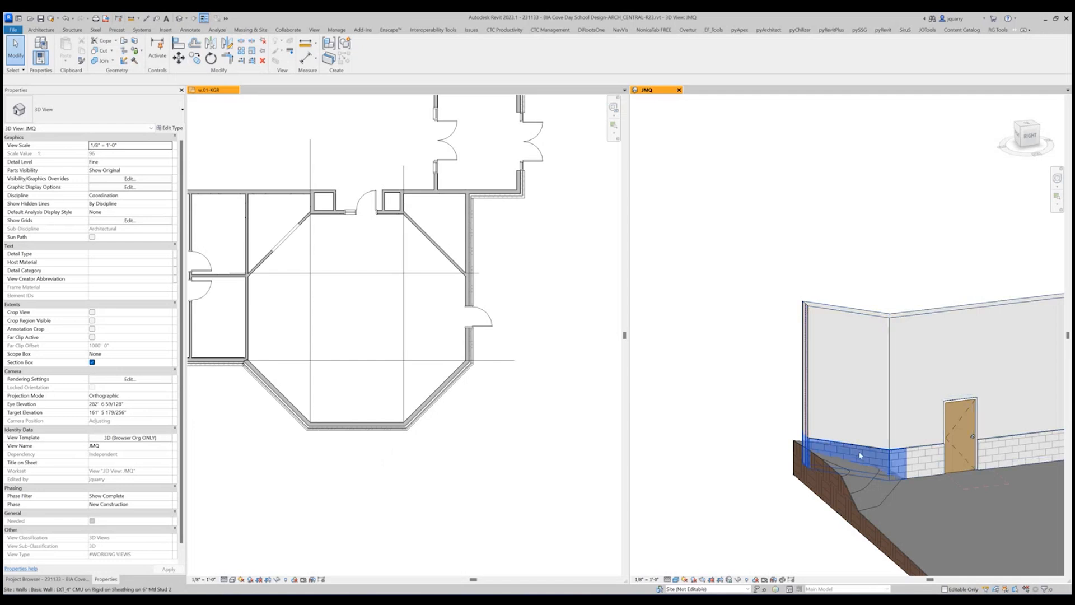
pyautogui.click(163, 128)
pyautogui.click(525, 206)
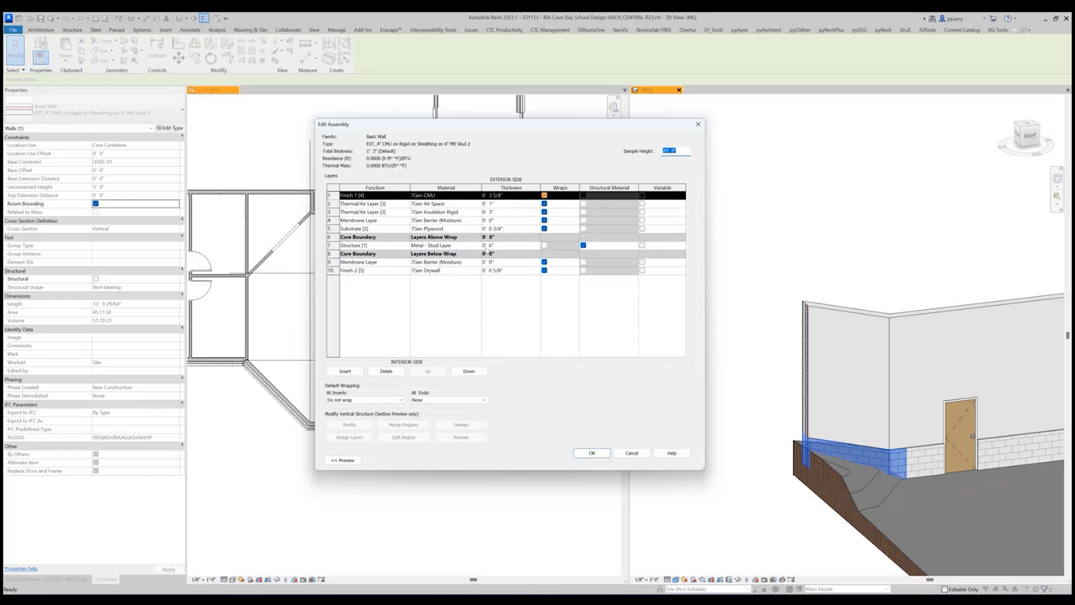
pyautogui.click(631, 453)
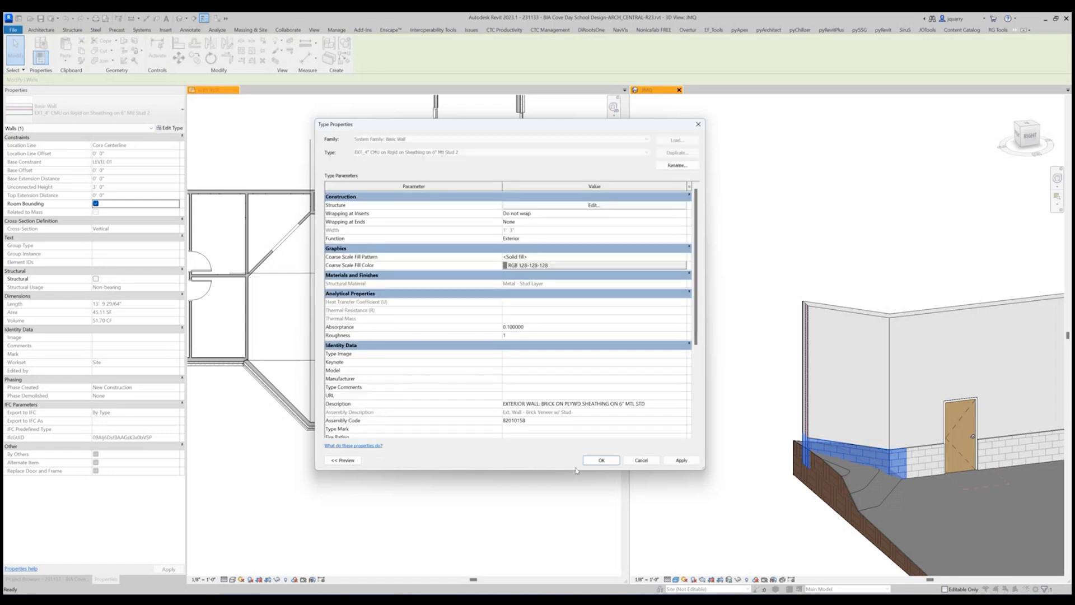
pyautogui.click(601, 459)
pyautogui.press('Escape')
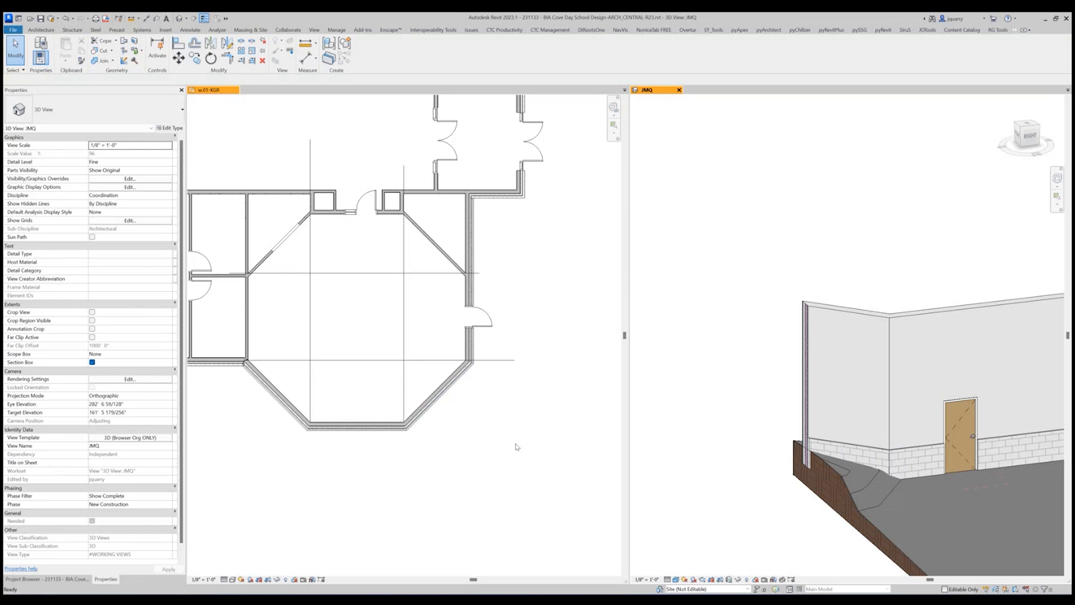
# Examine the doors and storefronts across the w.01-KGR floor plan, from the entry vestibule to the far end of the classroom wing.
pyautogui.click(532, 260)
pyautogui.moveTo(533, 332); pyautogui.dragTo(536, 516, button='middle')
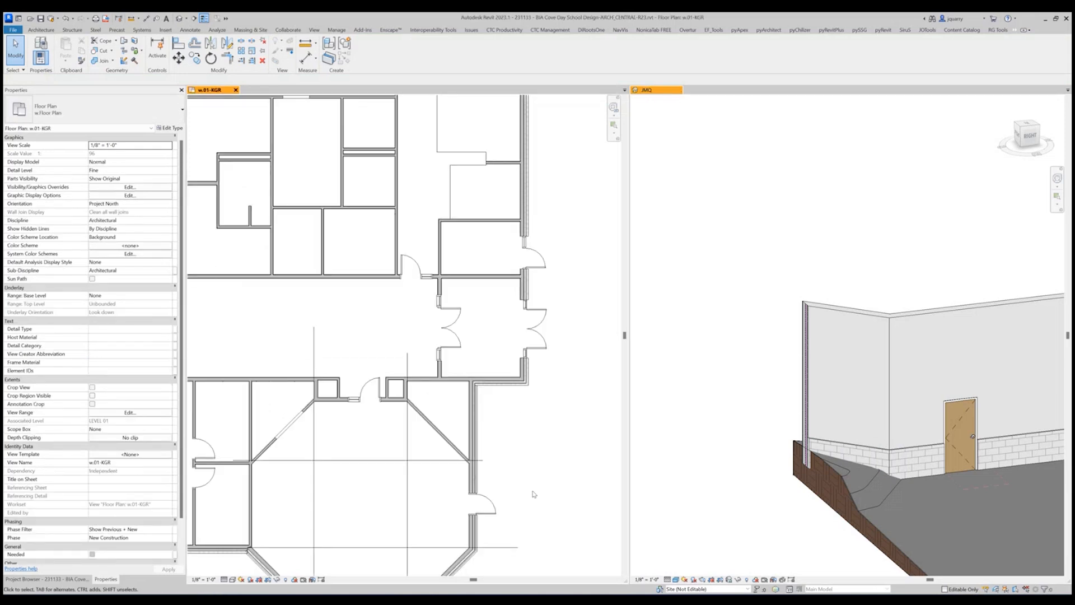
pyautogui.scroll(-3, 560, 454)
pyautogui.scroll(5, 538, 364)
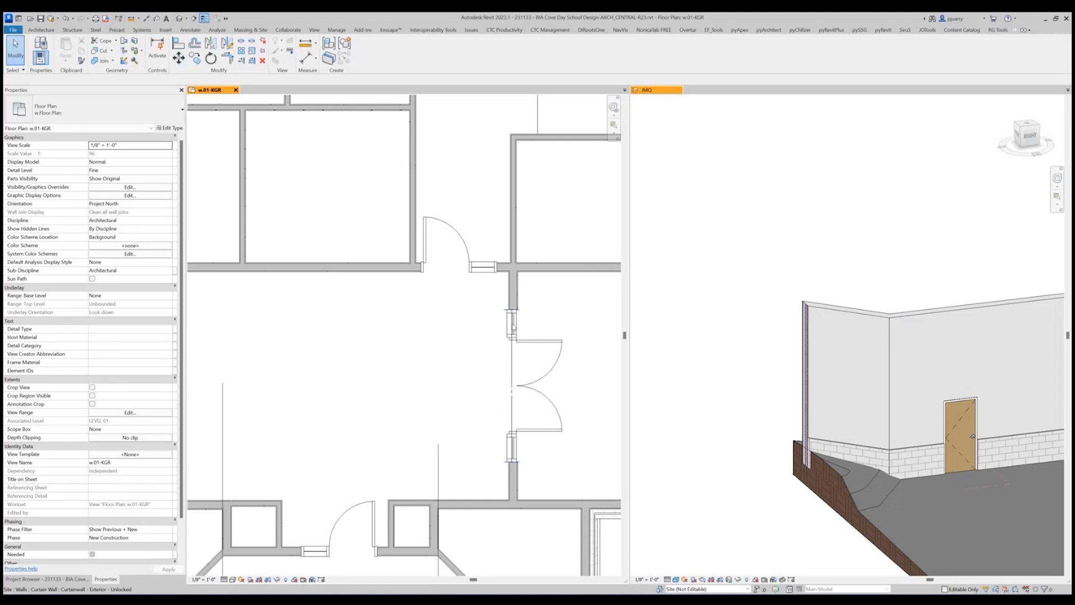
pyautogui.moveTo(512, 327); pyautogui.dragTo(368, 328, button='middle')
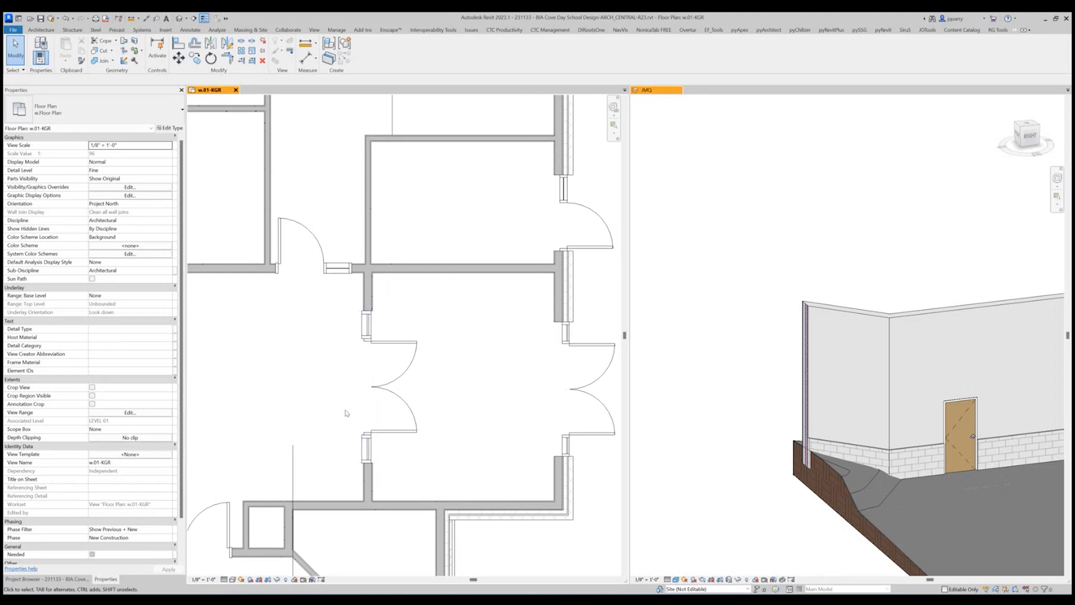
pyautogui.scroll(-3, 547, 479)
pyautogui.scroll(-4, 551, 437)
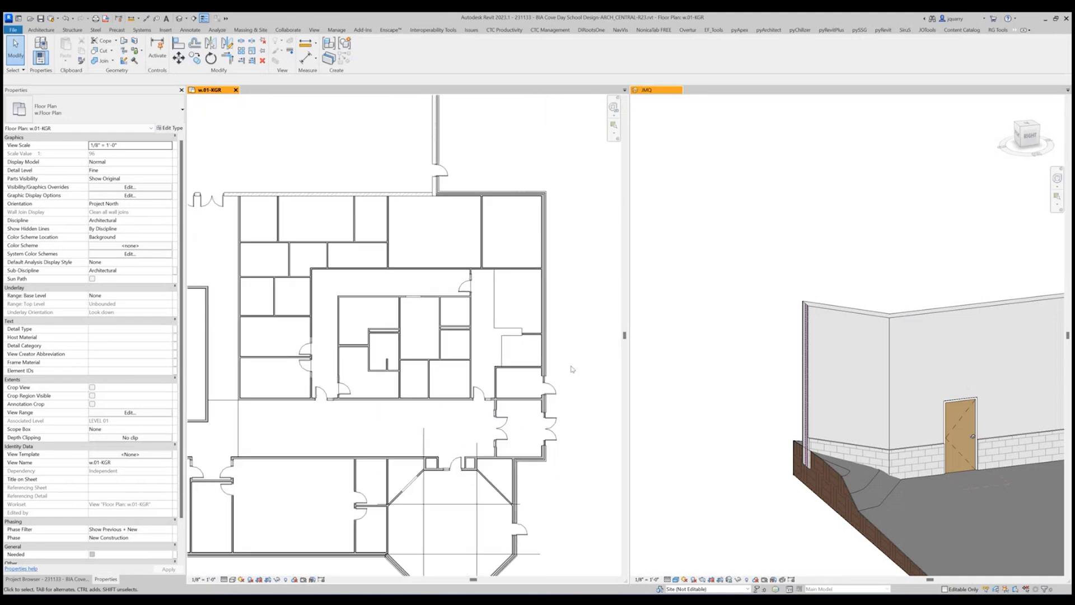
pyautogui.moveTo(568, 482); pyautogui.dragTo(625, 332, button='middle')
pyautogui.moveTo(394, 408); pyautogui.dragTo(764, 414, button='middle')
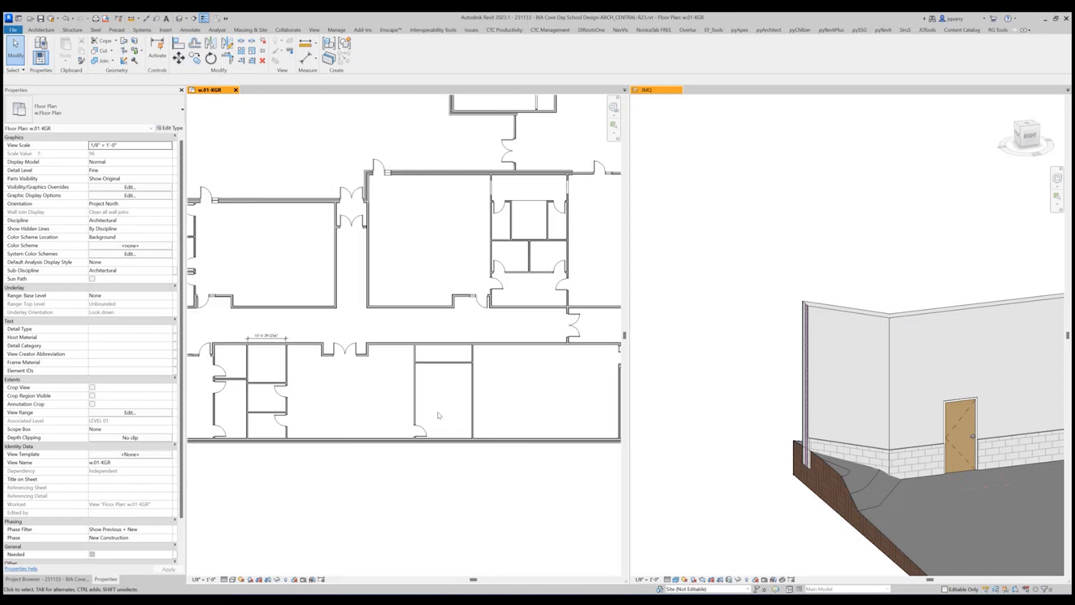
pyautogui.moveTo(439, 415); pyautogui.dragTo(686, 419, button='middle')
pyautogui.moveTo(380, 422); pyautogui.dragTo(589, 452, button='middle')
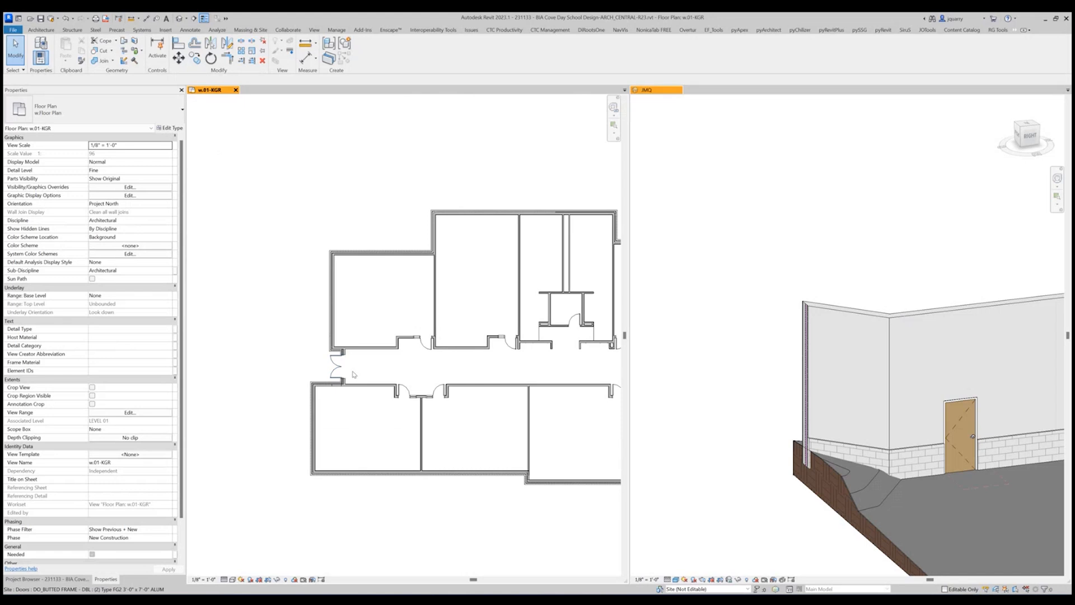
pyautogui.moveTo(527, 372); pyautogui.dragTo(500, 384, button='middle')
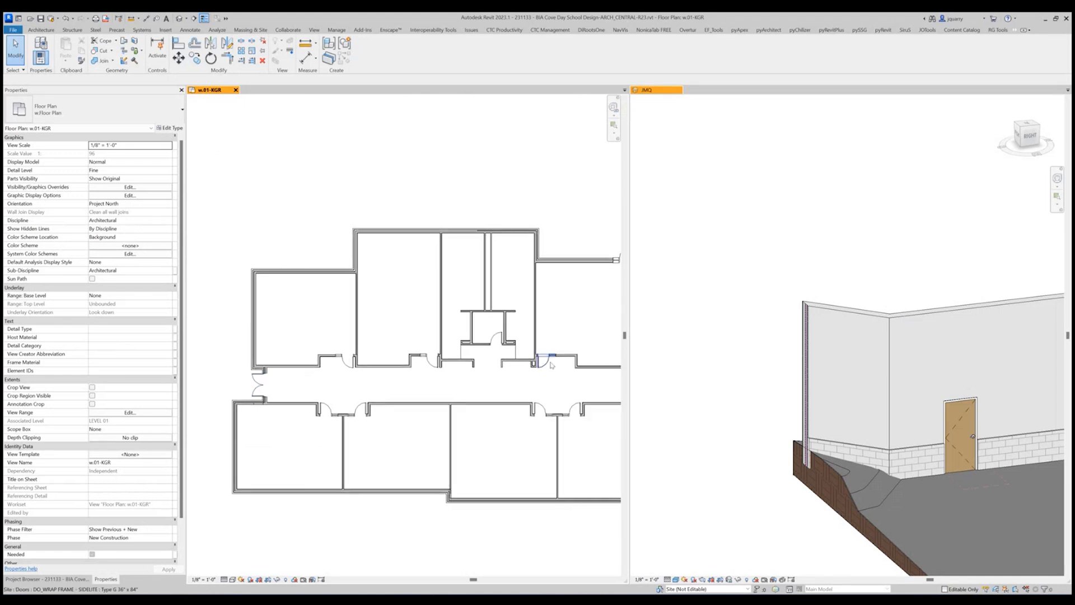
# Fit the JMQ 3D view's section box around the Type G 36" x 84" sidelite classroom door with a 2' 0" buffer and select the door there.
pyautogui.scroll(5, 553, 362)
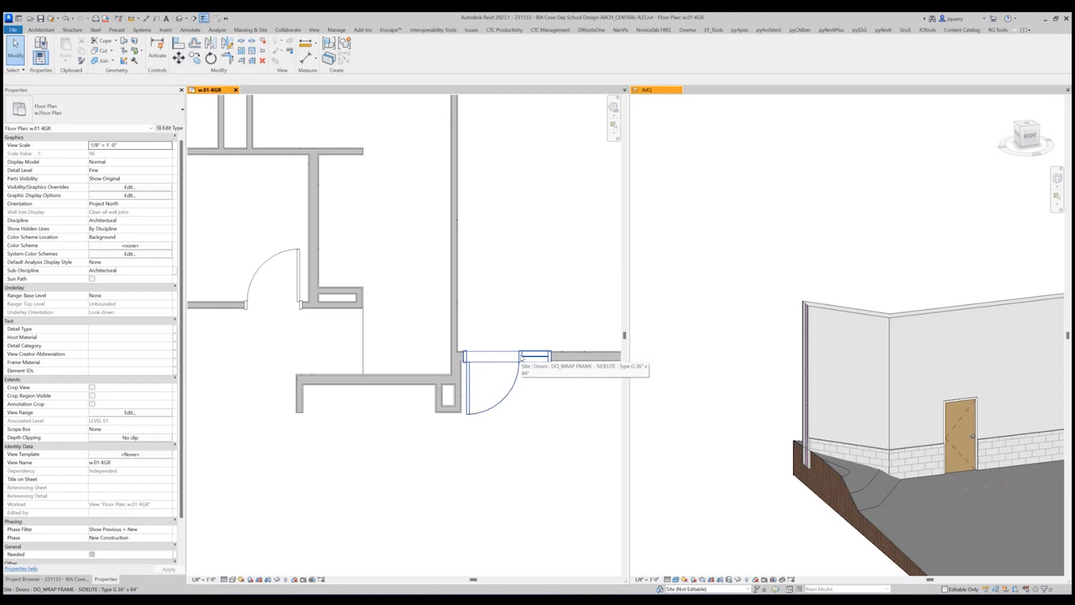
pyautogui.click(521, 358)
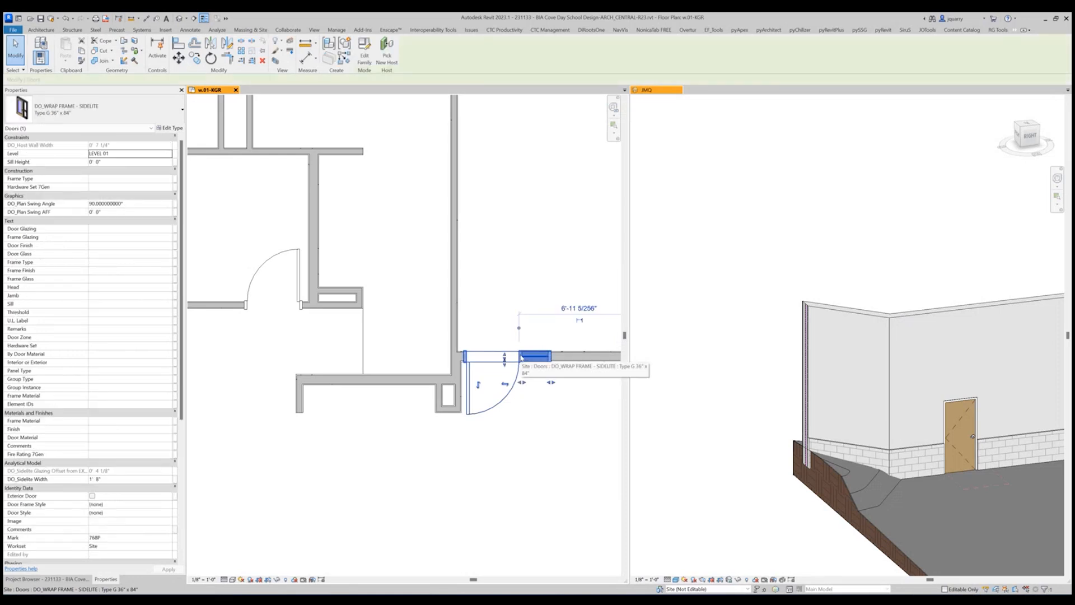
pyautogui.press('q')
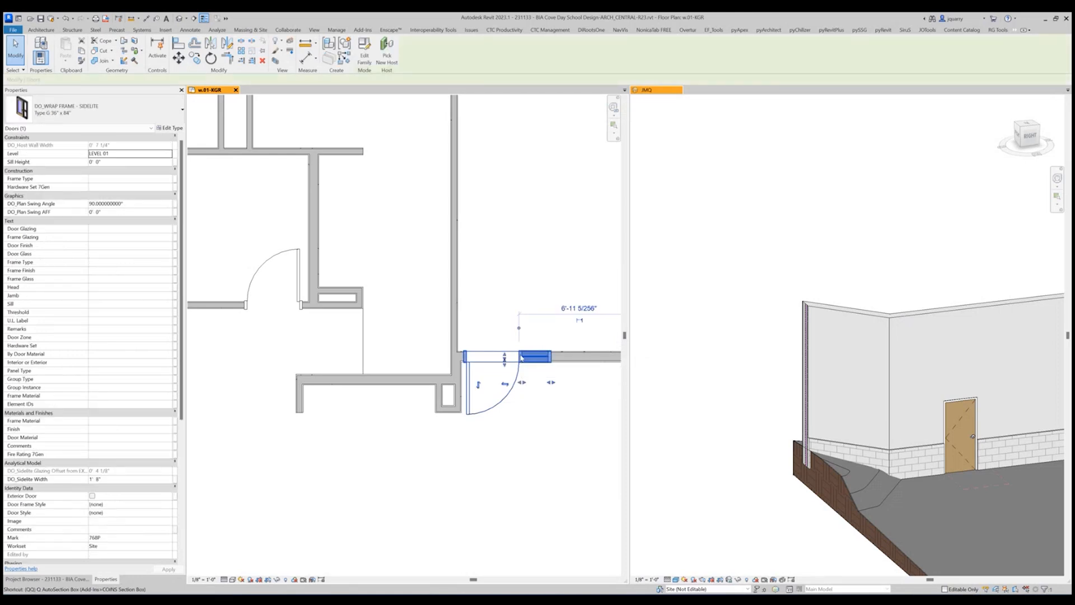
pyautogui.press('q')
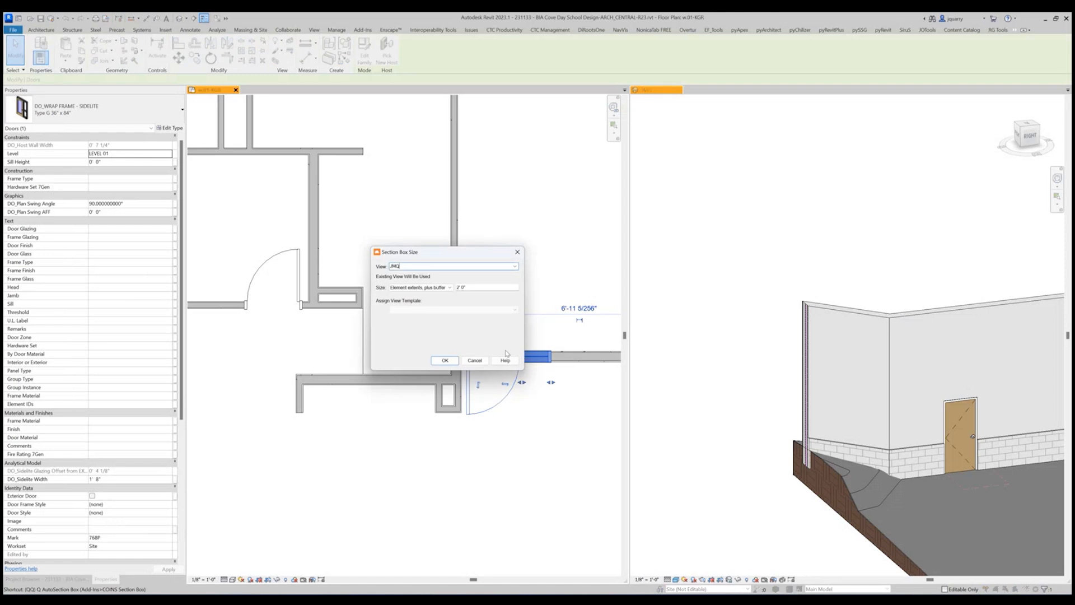
pyautogui.click(444, 359)
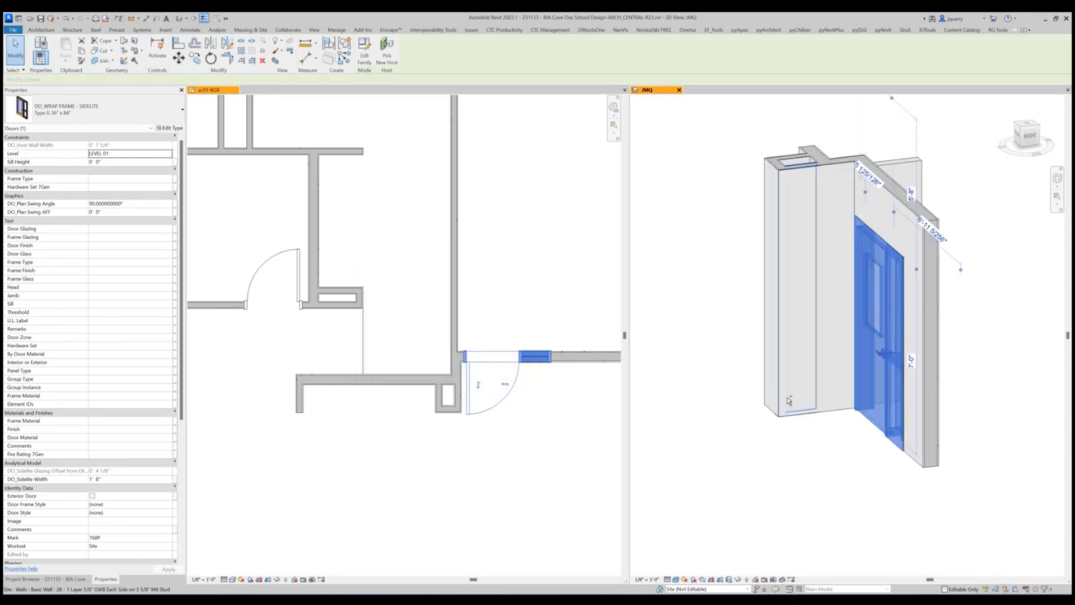
pyautogui.click(939, 491)
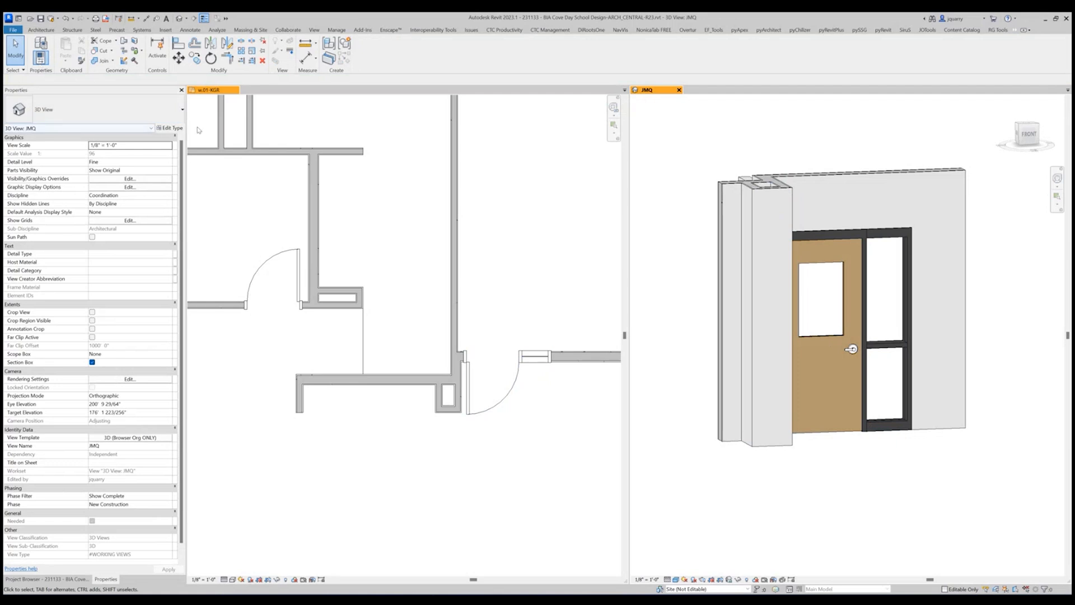
pyautogui.click(853, 330)
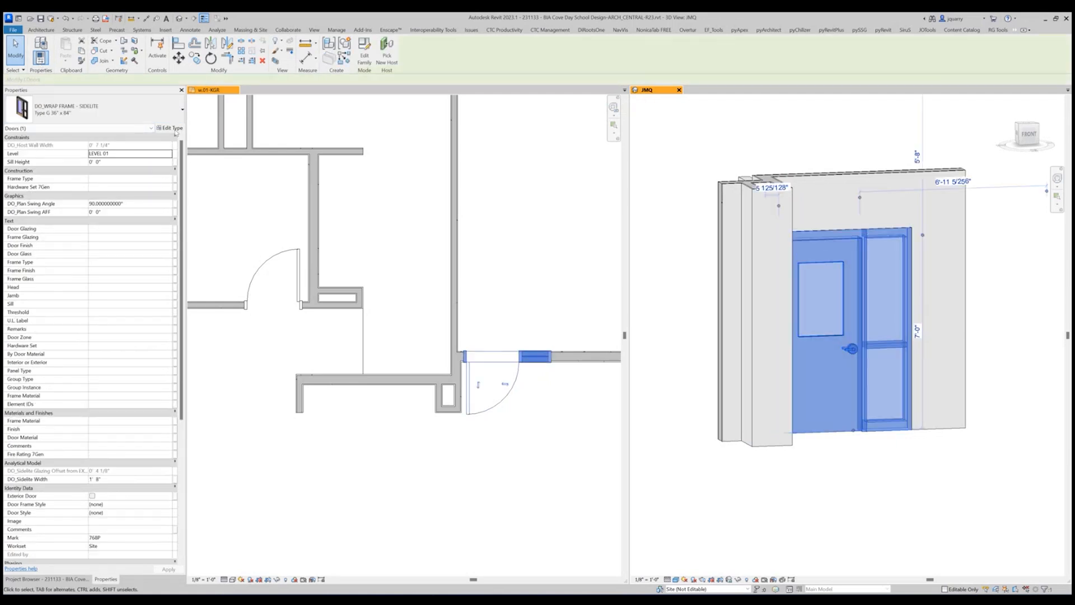
# Turn off Intermediate Mullion VIZ in the selected sidelite door's type properties and accept the change.
pyautogui.click(170, 128)
pyautogui.scroll(-15, 507, 414)
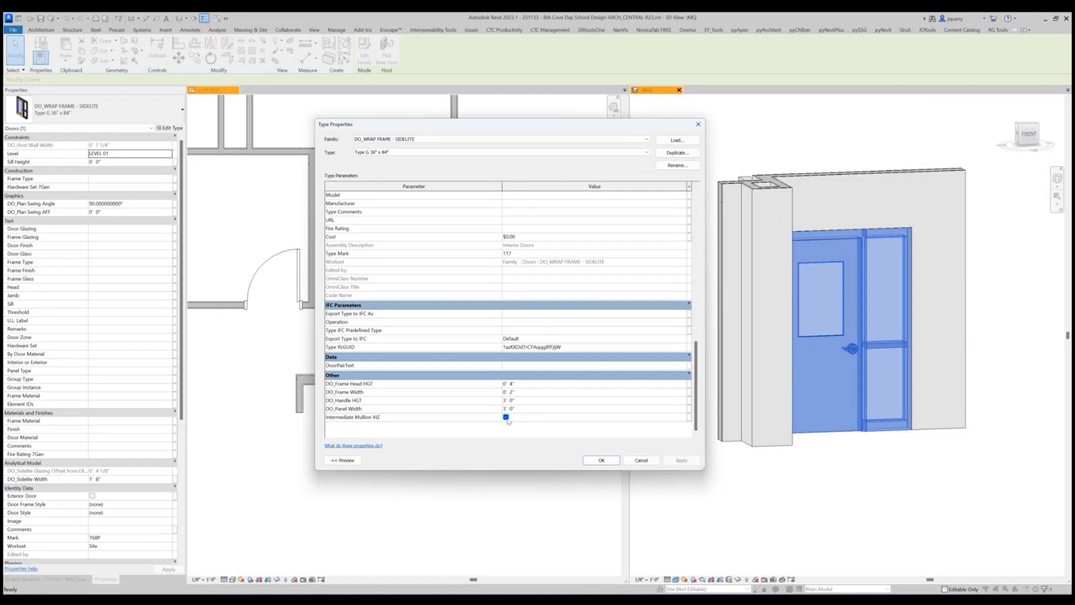
pyautogui.click(506, 417)
pyautogui.press('Return')
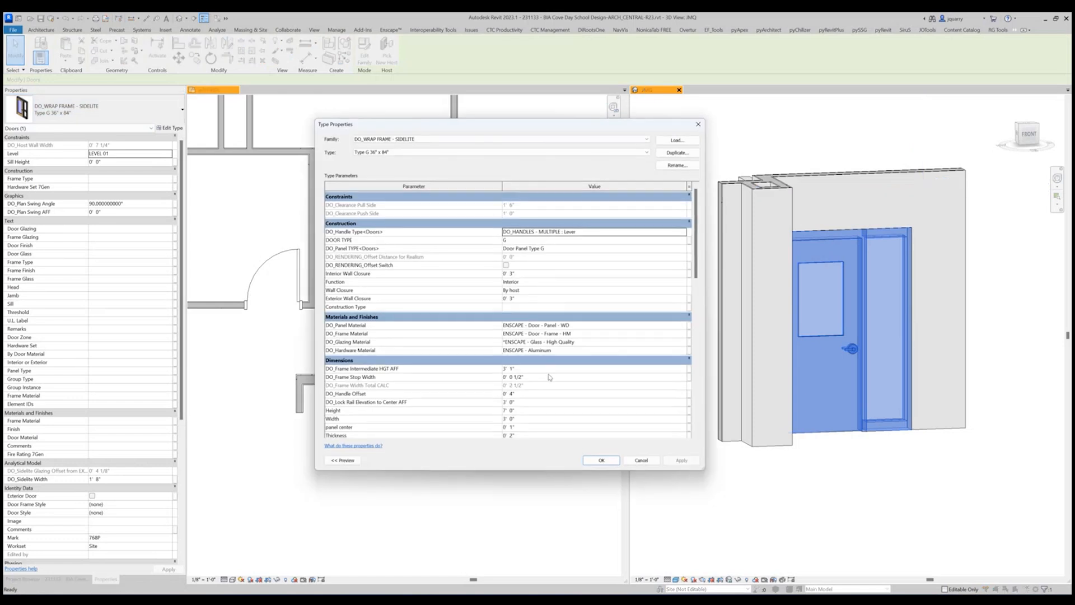
# Turn on Intermediate Mullion VIZ for the sidelite door type and open the DO_Frame Intermediate HGT AFF value for editing.
pyautogui.scroll(-10, 551, 377)
pyautogui.click(506, 417)
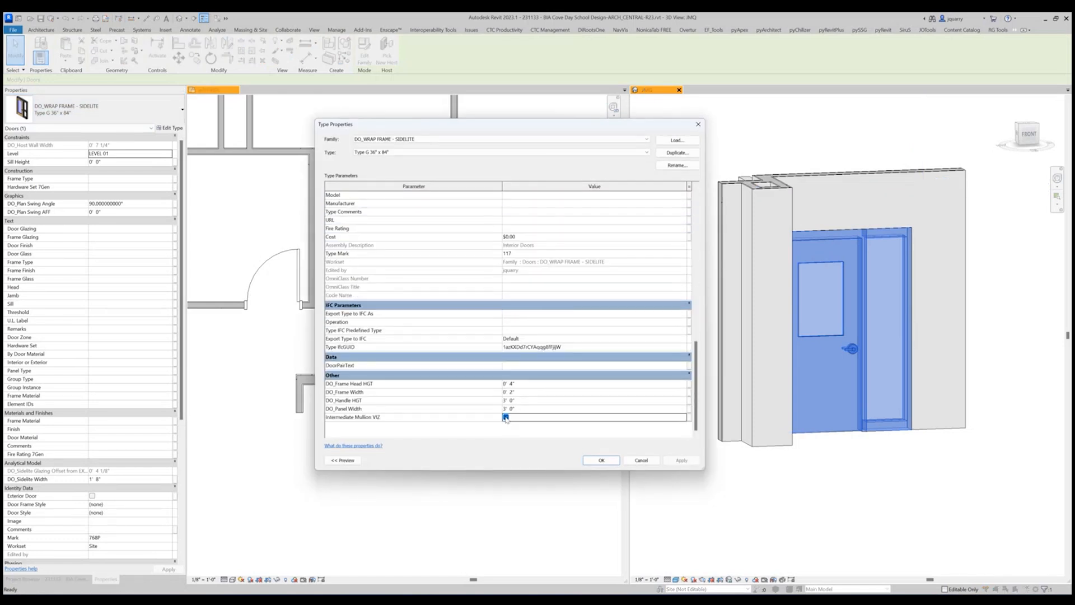
pyautogui.scroll(10, 511, 405)
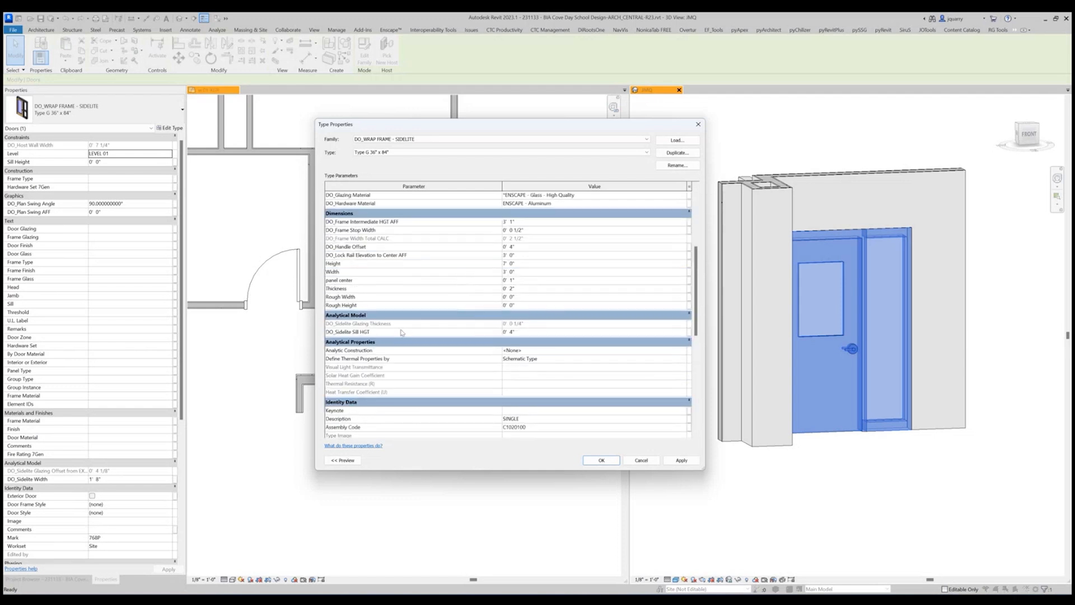
pyautogui.click(533, 332)
pyautogui.click(532, 221)
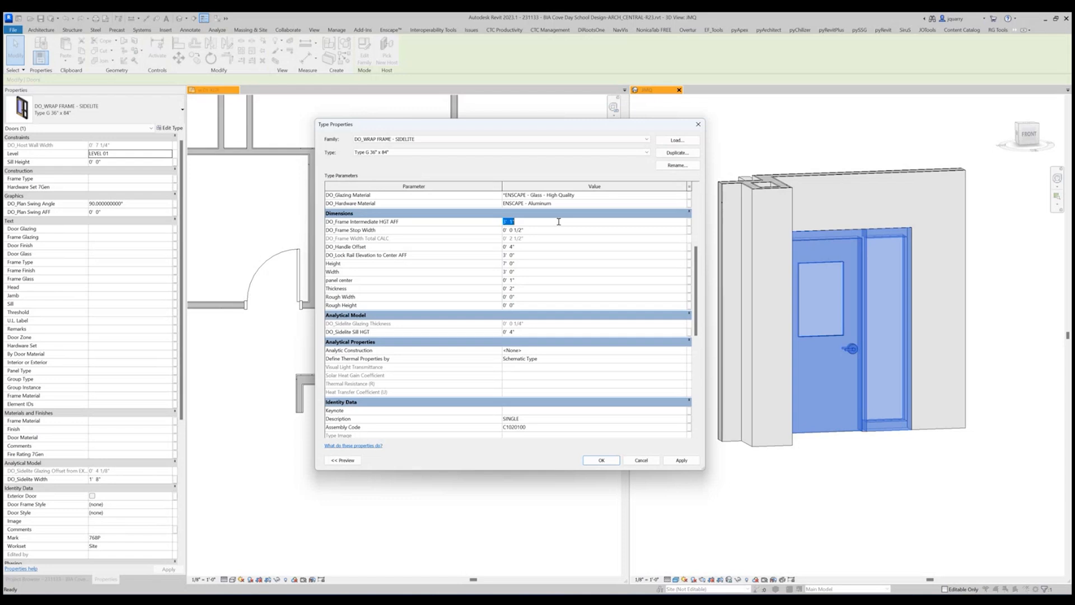
# Set the sidelite door type's DO_Frame Intermediate HGT AFF to 2' 7" and accept the type properties.
pyautogui.write("2' 7")
pyautogui.press('Return')
pyautogui.click(601, 461)
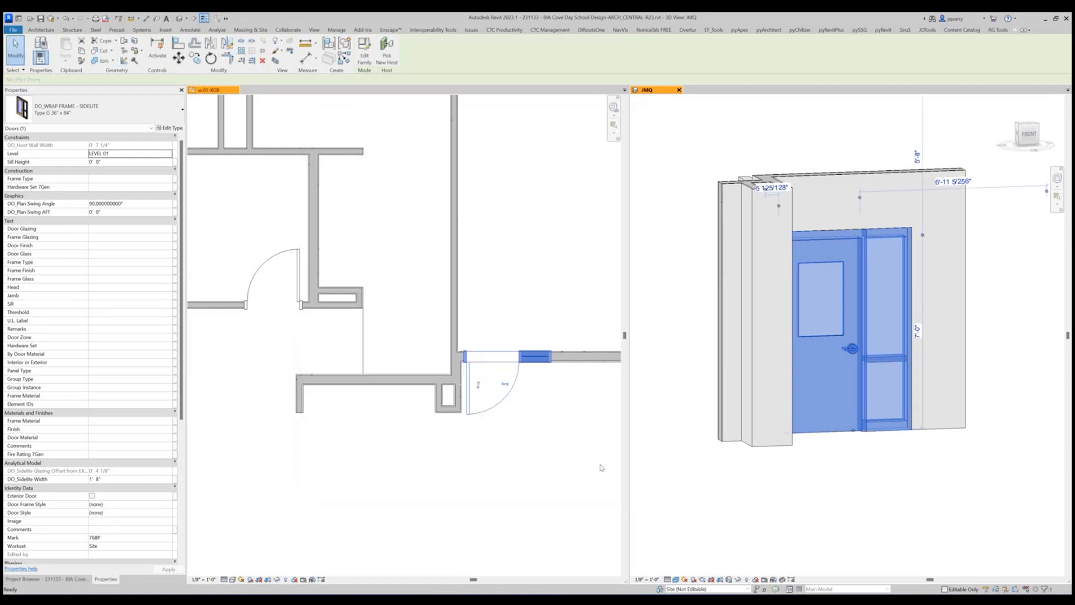
pyautogui.click(307, 58)
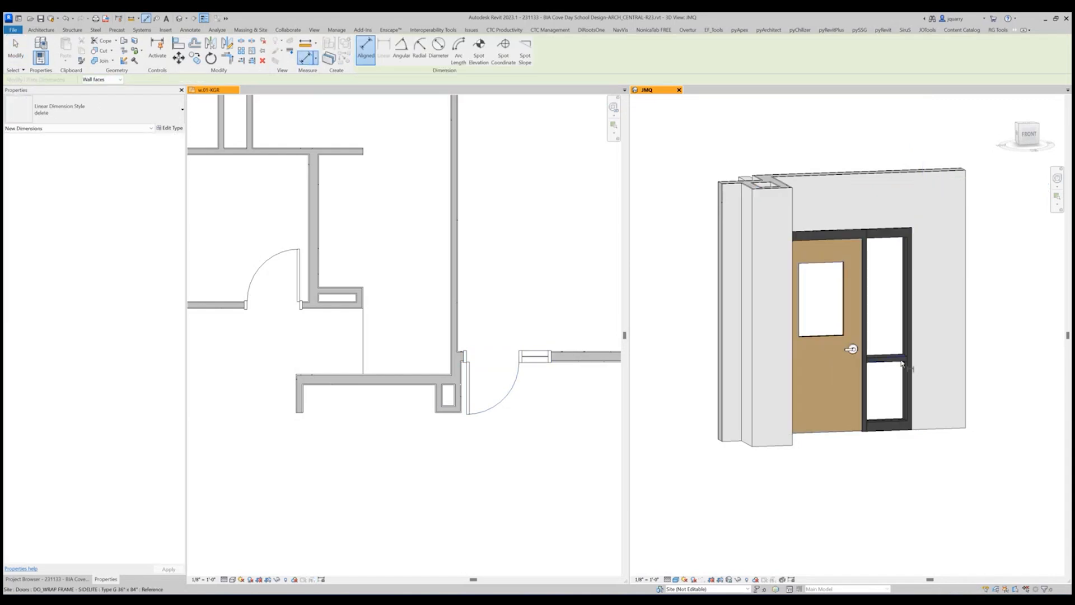
pyautogui.click(895, 358)
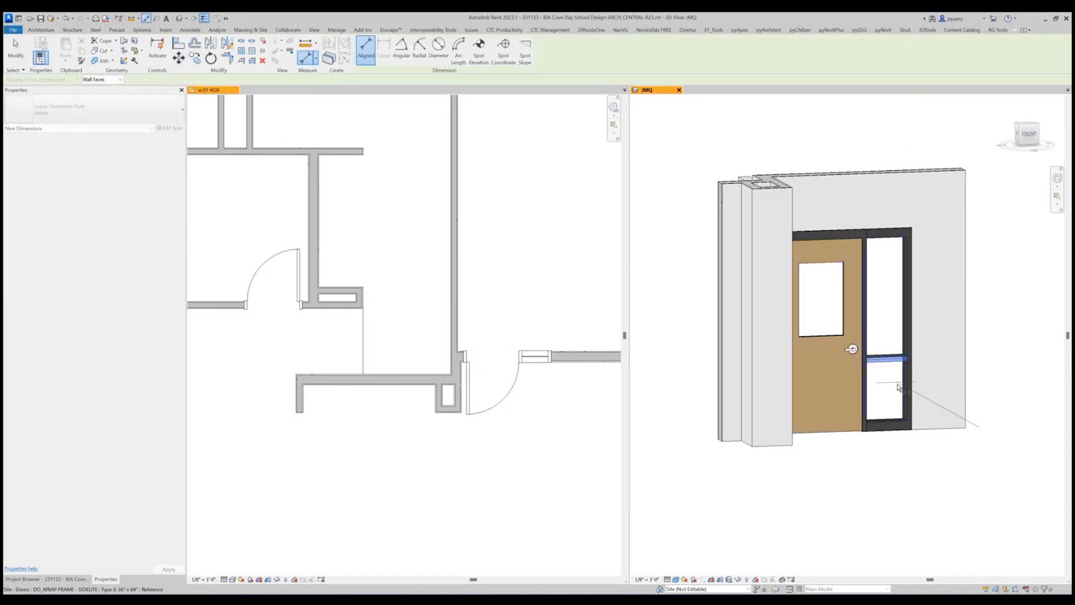
pyautogui.scroll(6, 904, 364)
pyautogui.press('Escape')
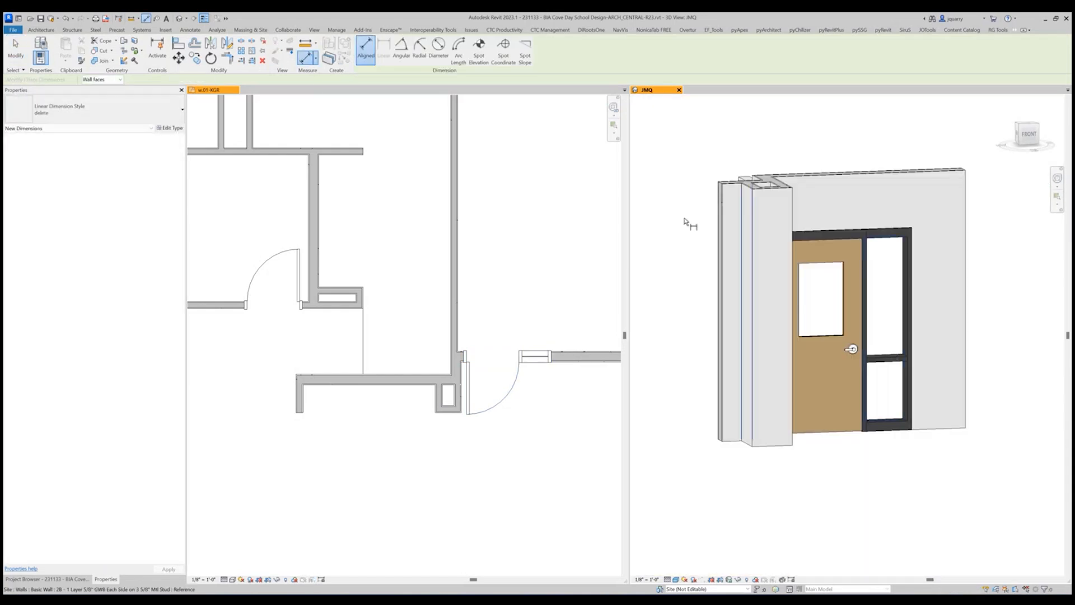
# Measure the height from the floor to the underside of the sidelite frame's intermediate mullion in the 3D view.
pyautogui.keyDown('shift'); pyautogui.moveTo(845, 296); pyautogui.dragTo(862, 313, button='middle'); pyautogui.keyUp('shift')
pyautogui.scroll(4, 868, 317)
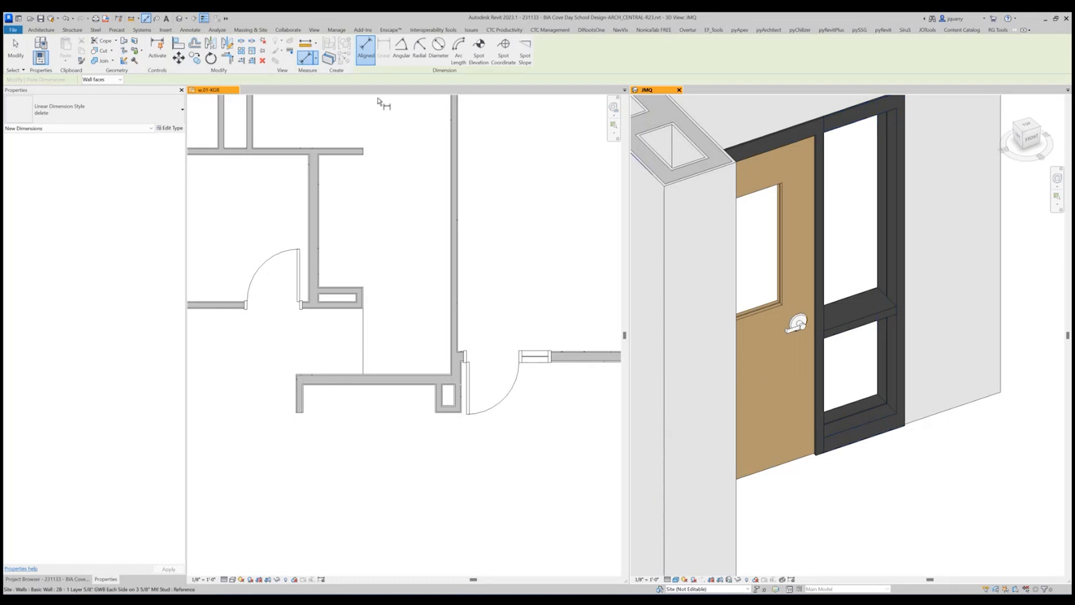
pyautogui.press('Escape')
pyautogui.click(305, 44)
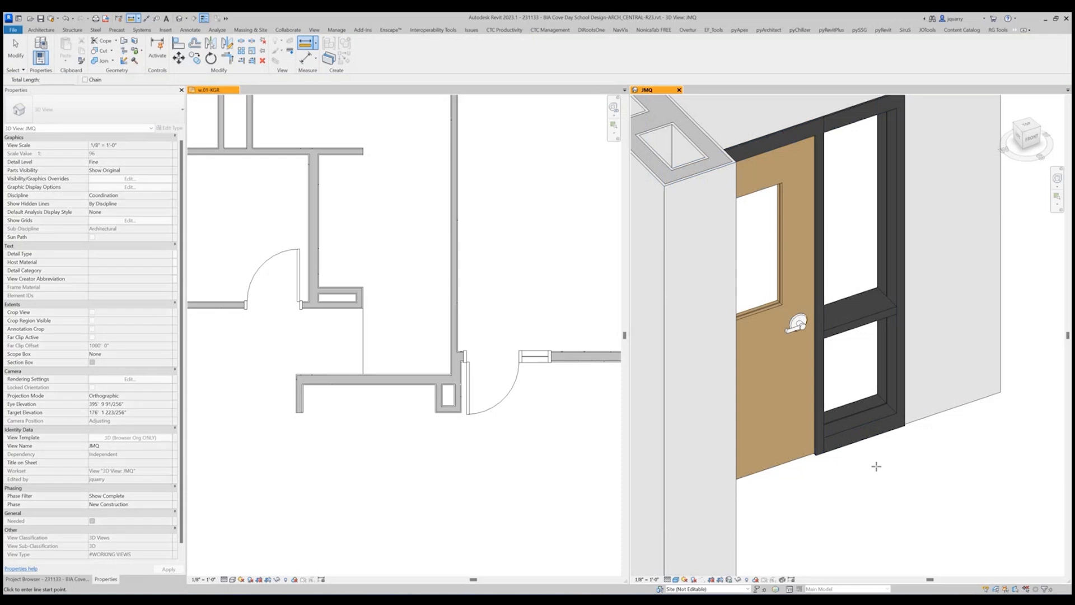
pyautogui.click(801, 454)
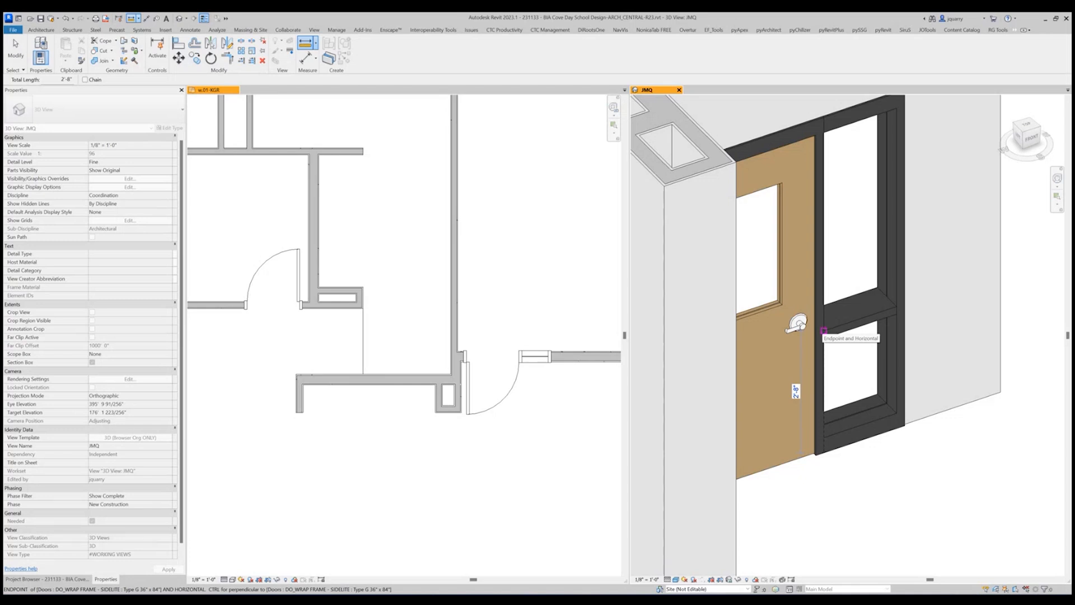
pyautogui.press('Escape')
pyautogui.press('Escape')
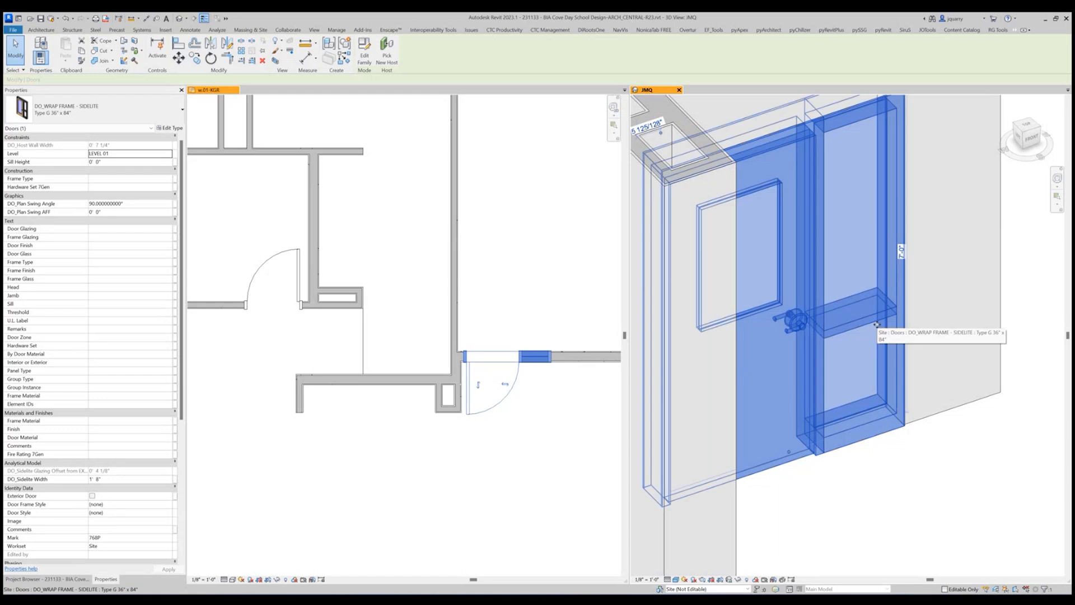
# Set DO_Sidelite Sill HGT to 8" for the Type G 36" x 84" sidelite door and accept the type properties.
pyautogui.click(971, 519)
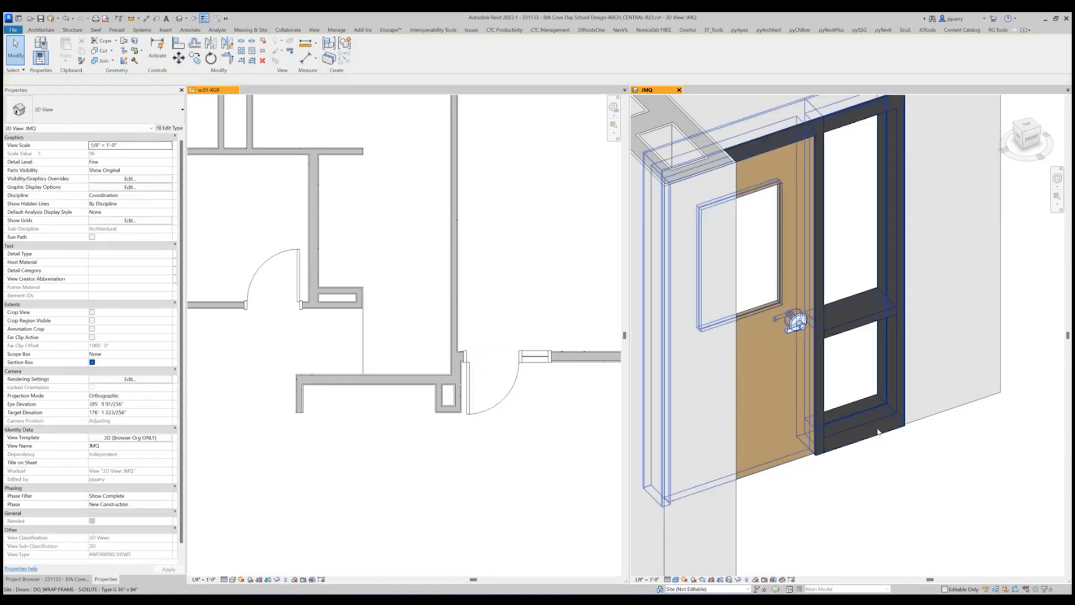
pyautogui.hotkey('ctrl', 'Left')
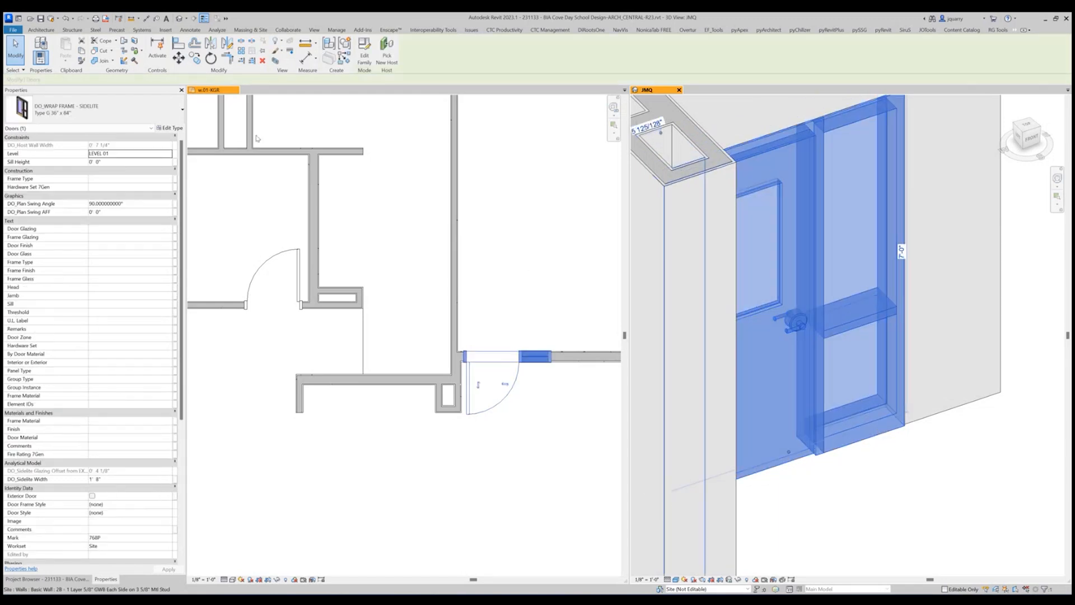
pyautogui.click(170, 128)
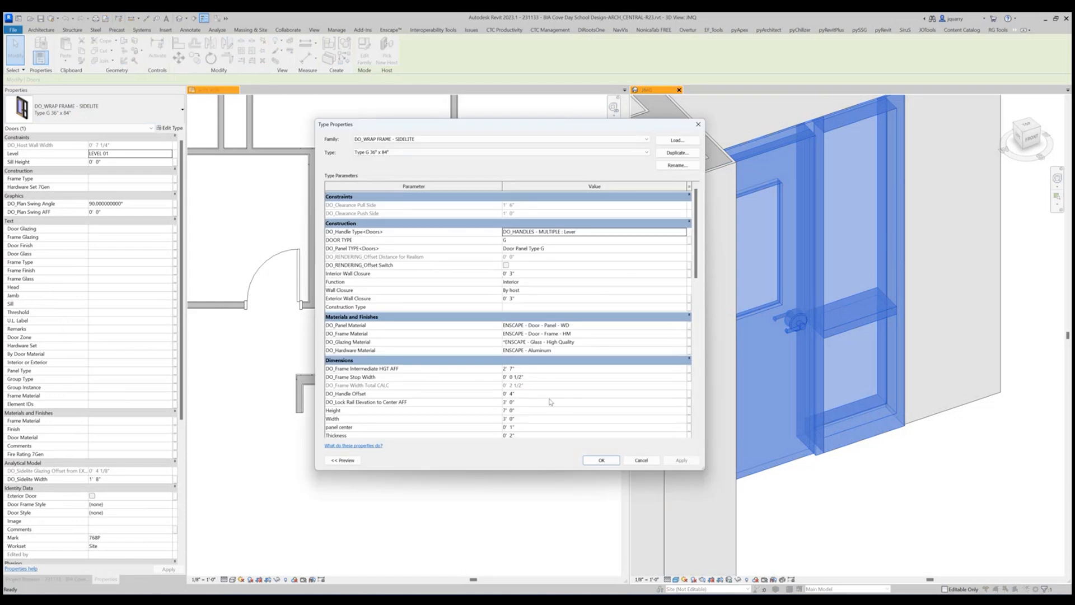
pyautogui.scroll(-2, 550, 401)
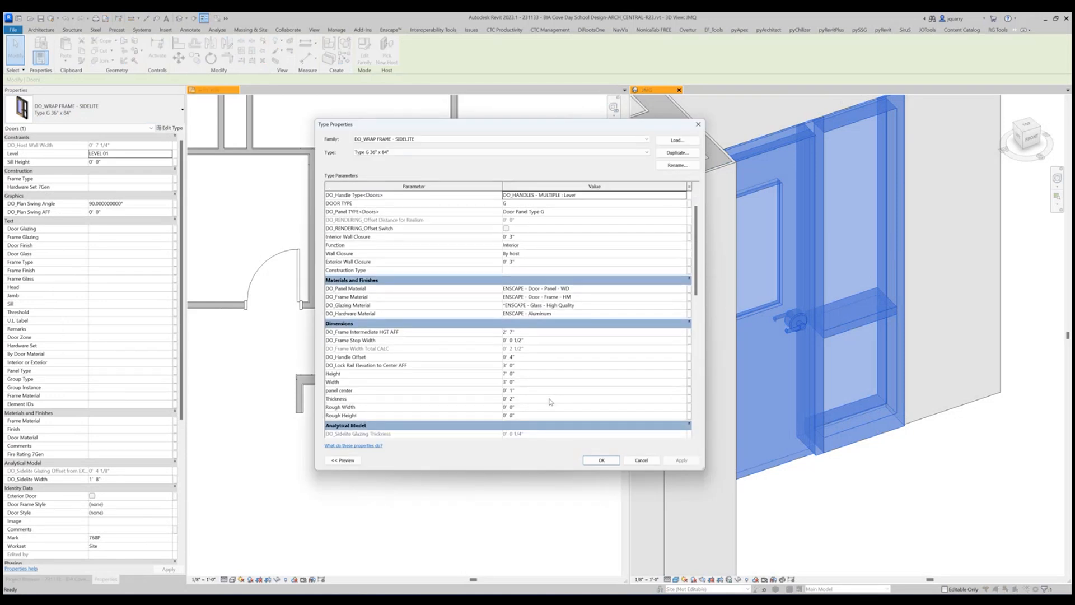
pyautogui.scroll(-15, 550, 401)
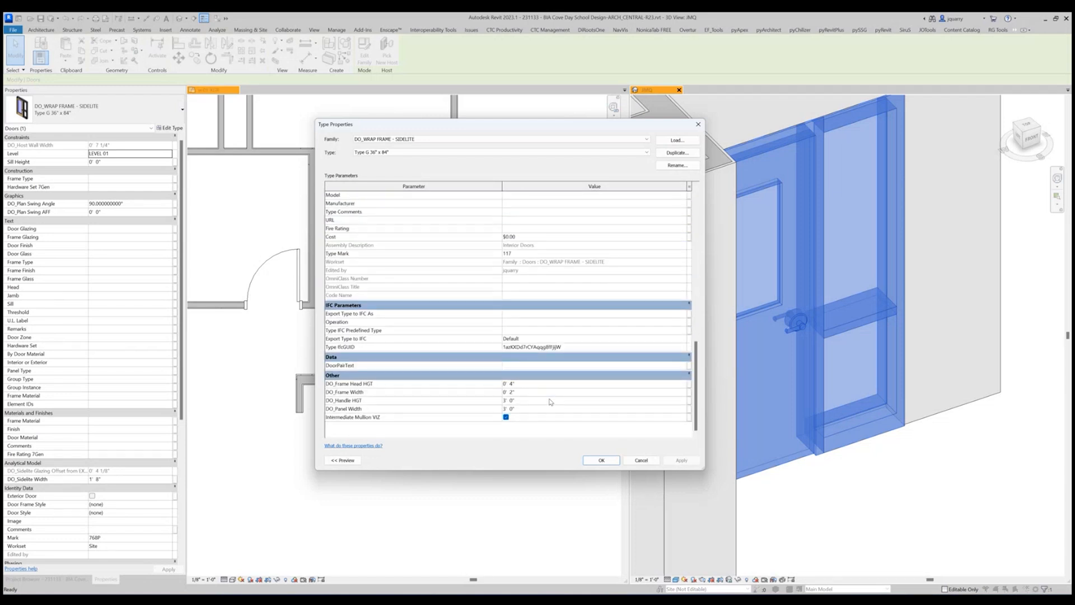
pyautogui.scroll(10, 551, 401)
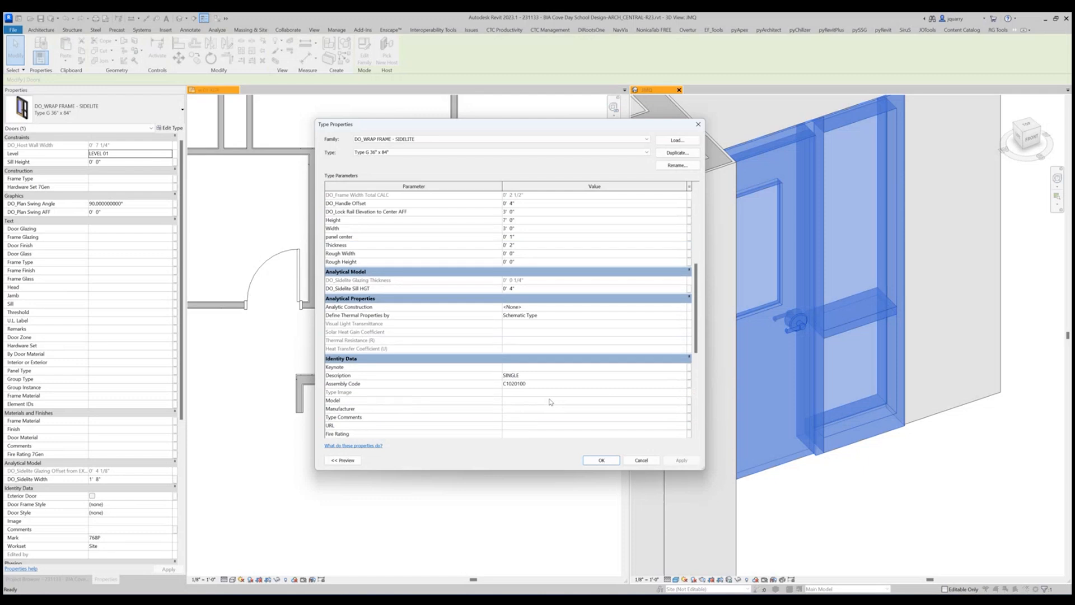
pyautogui.scroll(2, 550, 401)
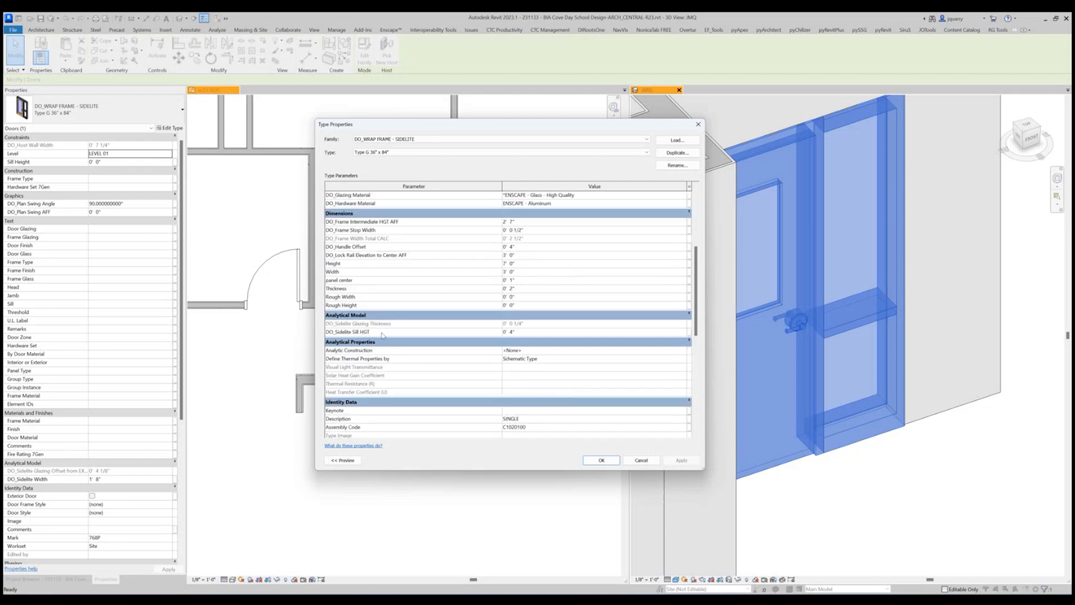
pyautogui.click(551, 331)
pyautogui.write('8"')
pyautogui.press('Return')
pyautogui.click(682, 461)
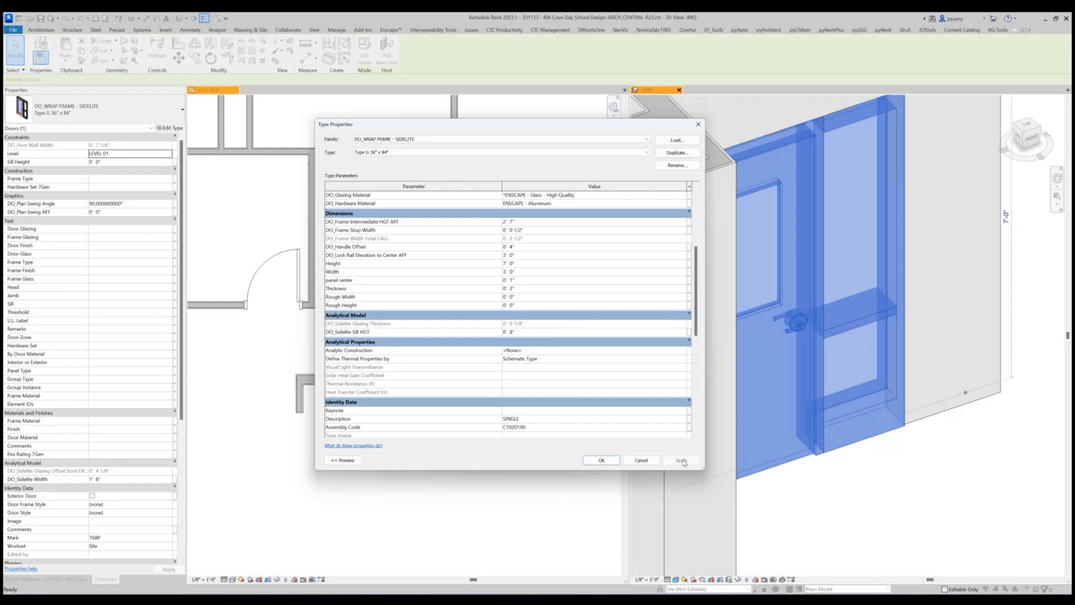
pyautogui.scroll(5, 572, 313)
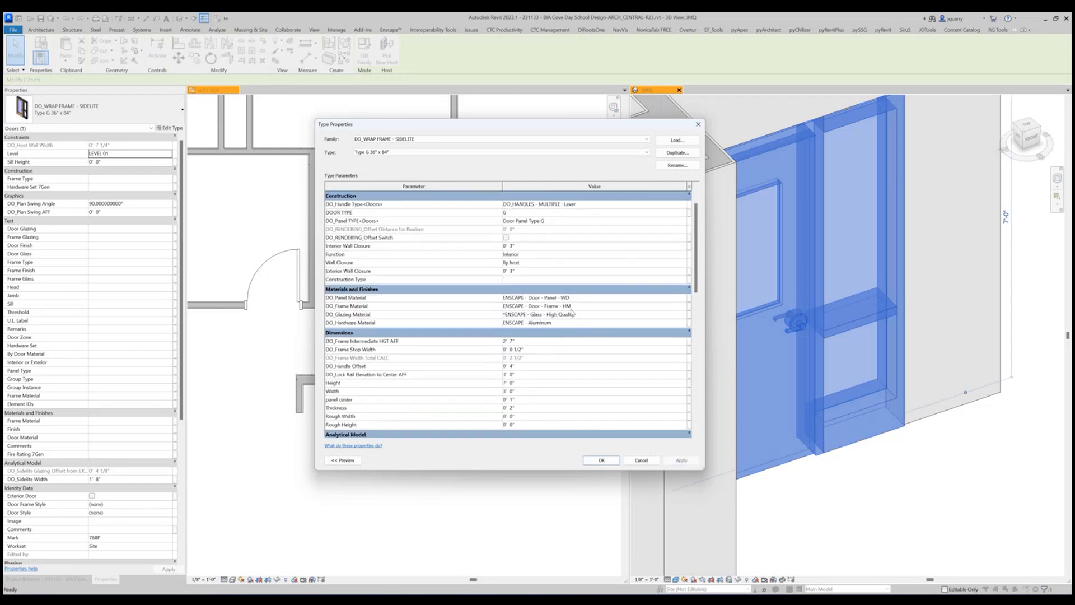
pyautogui.click(542, 340)
pyautogui.click(601, 459)
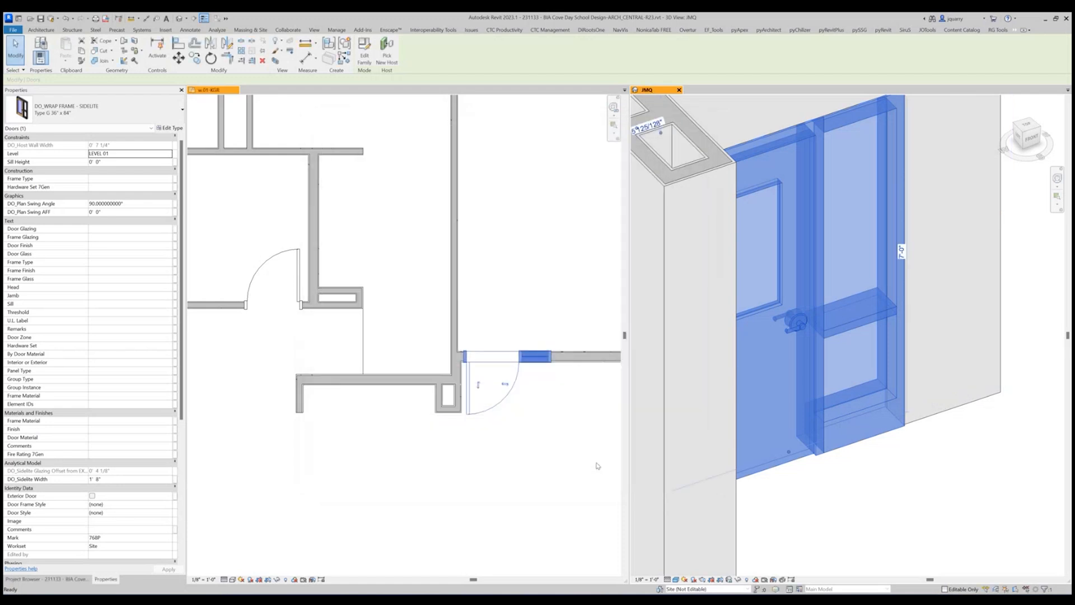
# Inspect the sidelite door's sill and intermediate mullion in 3D from the front and at an angle.
pyautogui.click(868, 477)
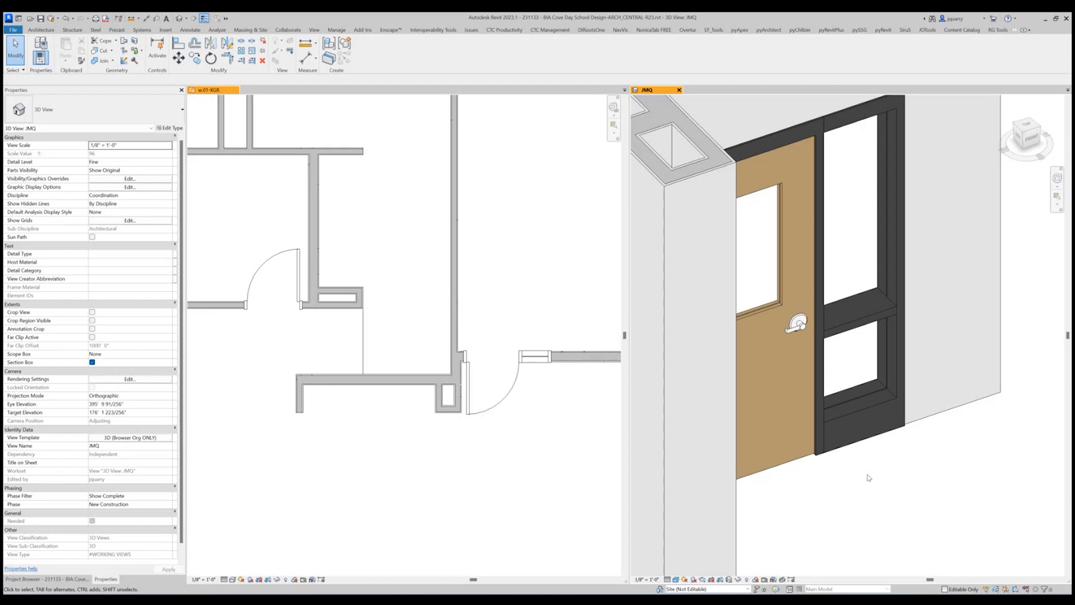
pyautogui.click(1031, 138)
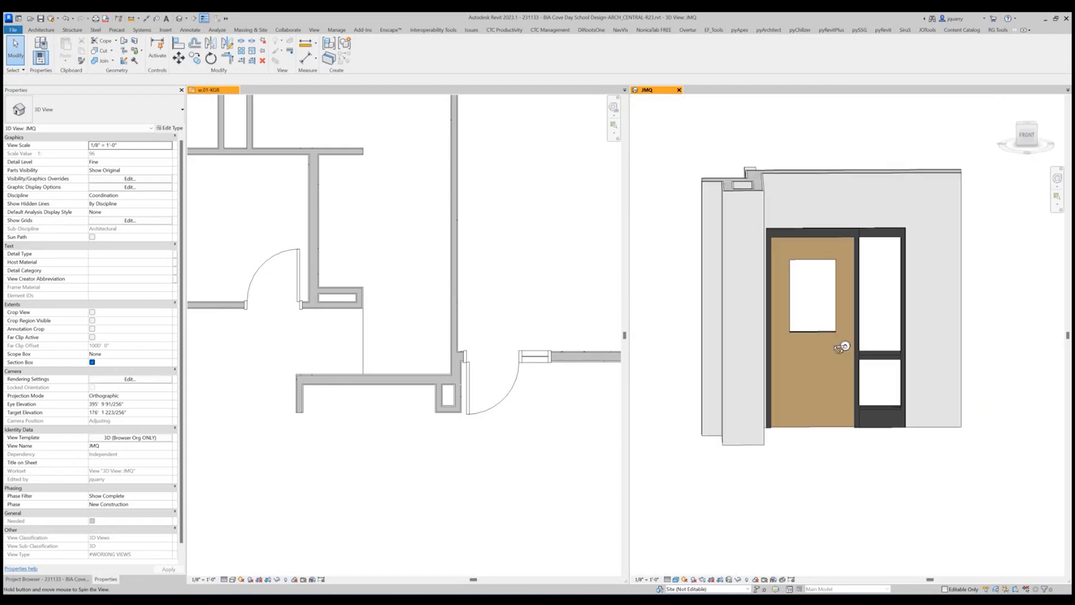
pyautogui.keyDown('shift'); pyautogui.moveTo(841, 347); pyautogui.dragTo(798, 410, button='middle'); pyautogui.keyUp('shift')
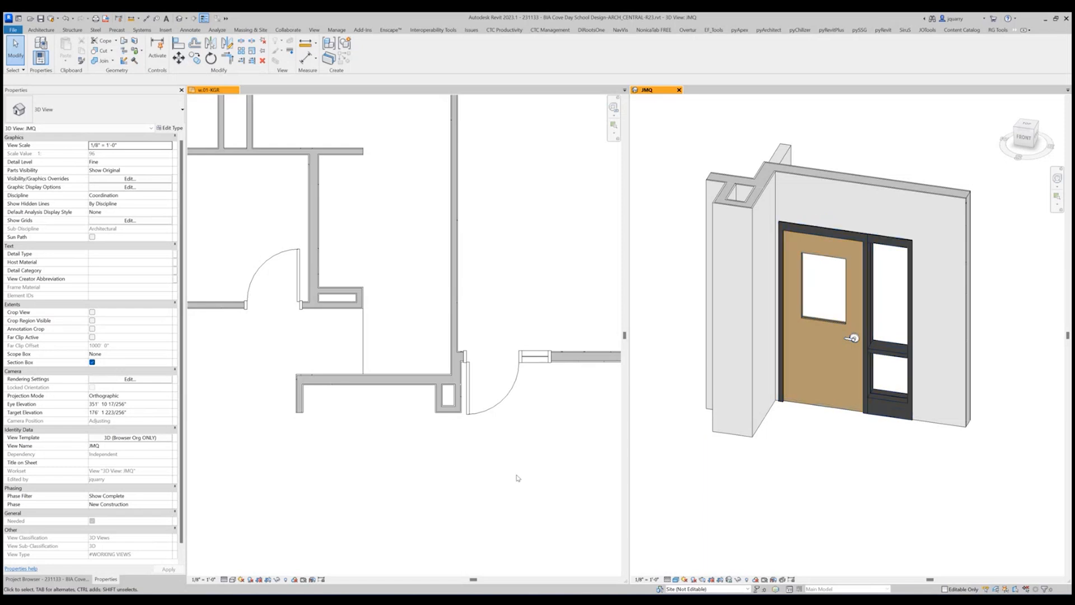
# Open sheet A002 - DOOR AND FRAME SCHEDULE.
pyautogui.click(63, 581)
pyautogui.scroll(5, 67, 343)
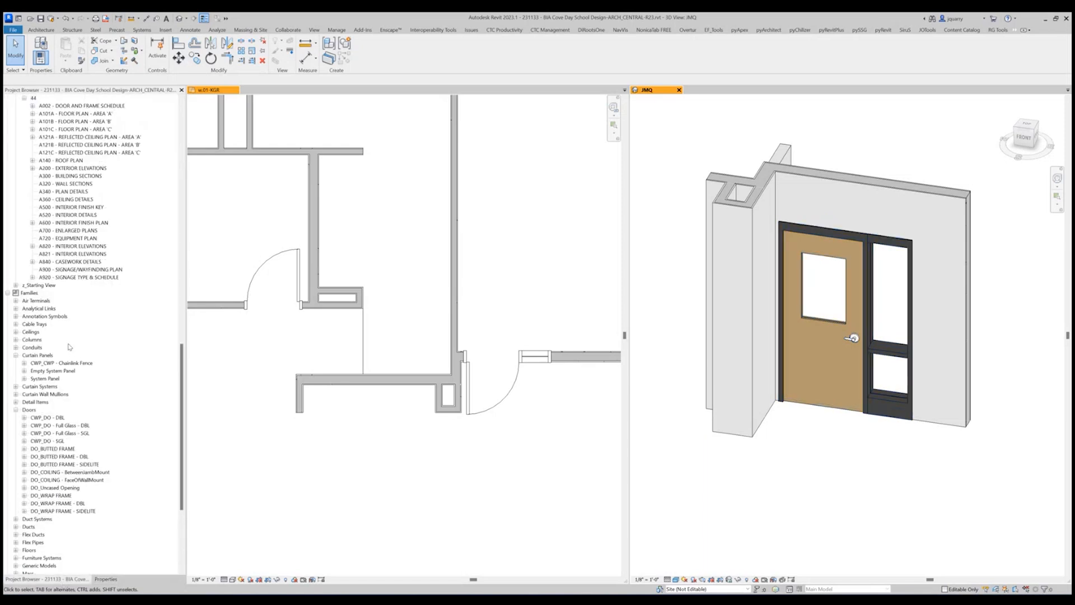
pyautogui.scroll(2, 76, 402)
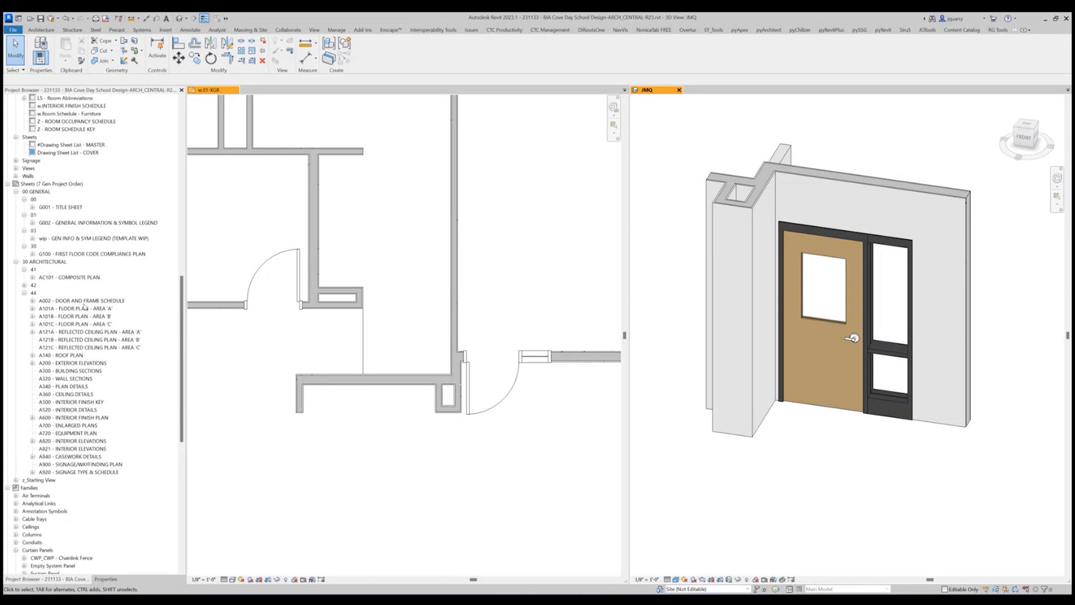
pyautogui.doubleClick(84, 302)
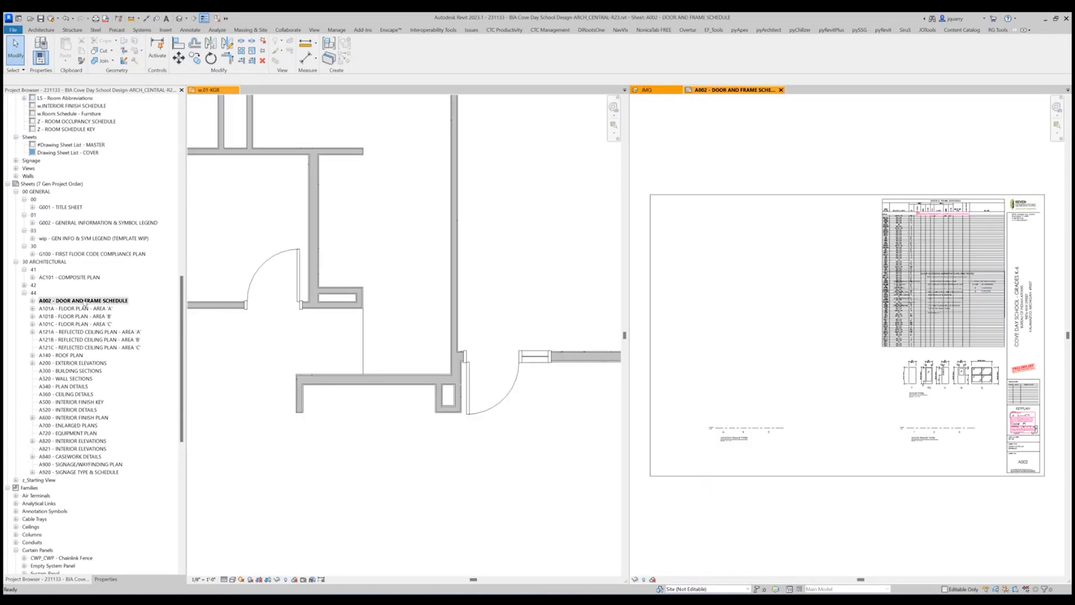
# Activate the Door Frame Types legend viewport on sheet A002 for editing.
pyautogui.scroll(5, 909, 402)
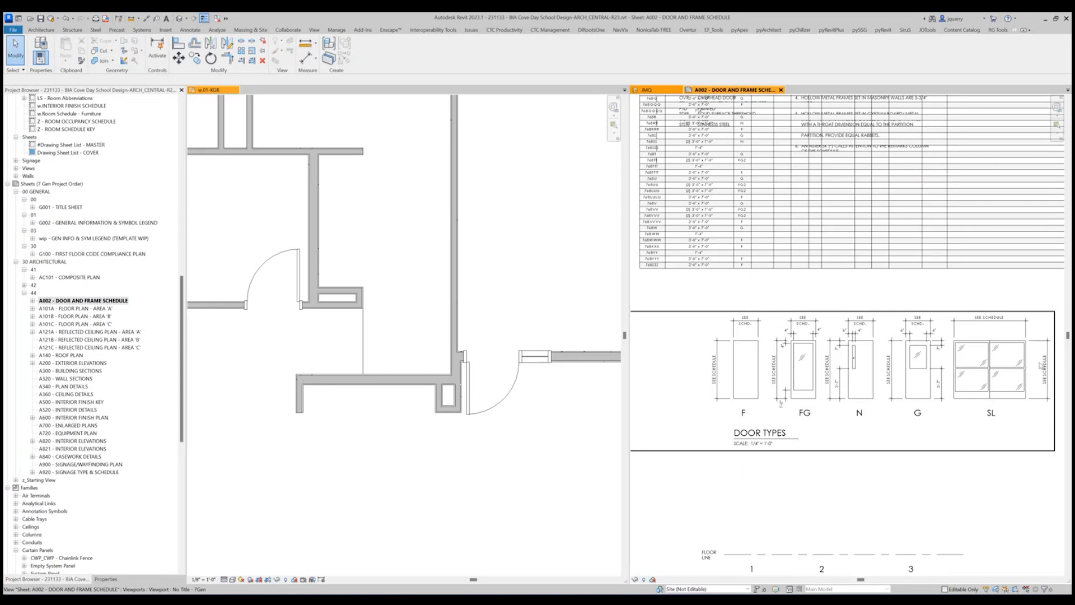
pyautogui.scroll(-5, 816, 375)
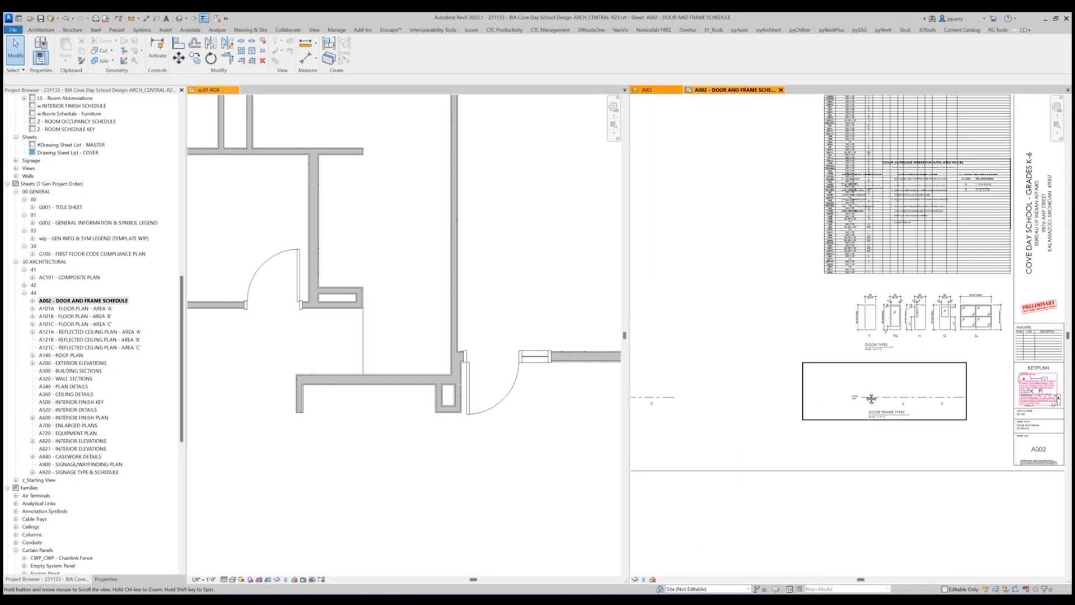
pyautogui.moveTo(871, 399); pyautogui.dragTo(932, 409, button='middle')
pyautogui.moveTo(795, 402); pyautogui.dragTo(852, 402, button='middle')
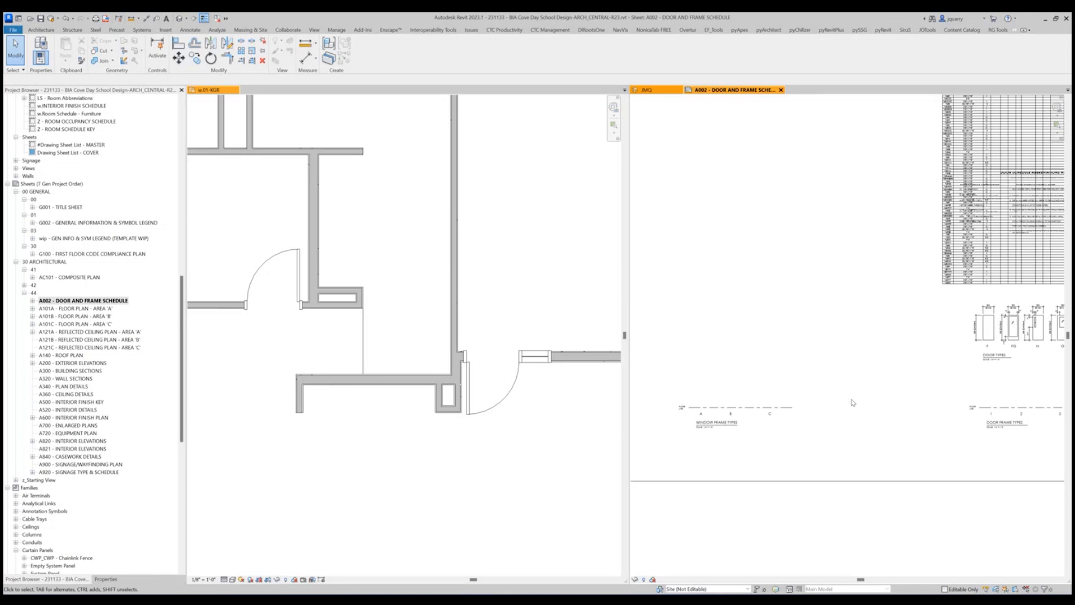
pyautogui.moveTo(872, 391); pyautogui.dragTo(809, 393, button='middle')
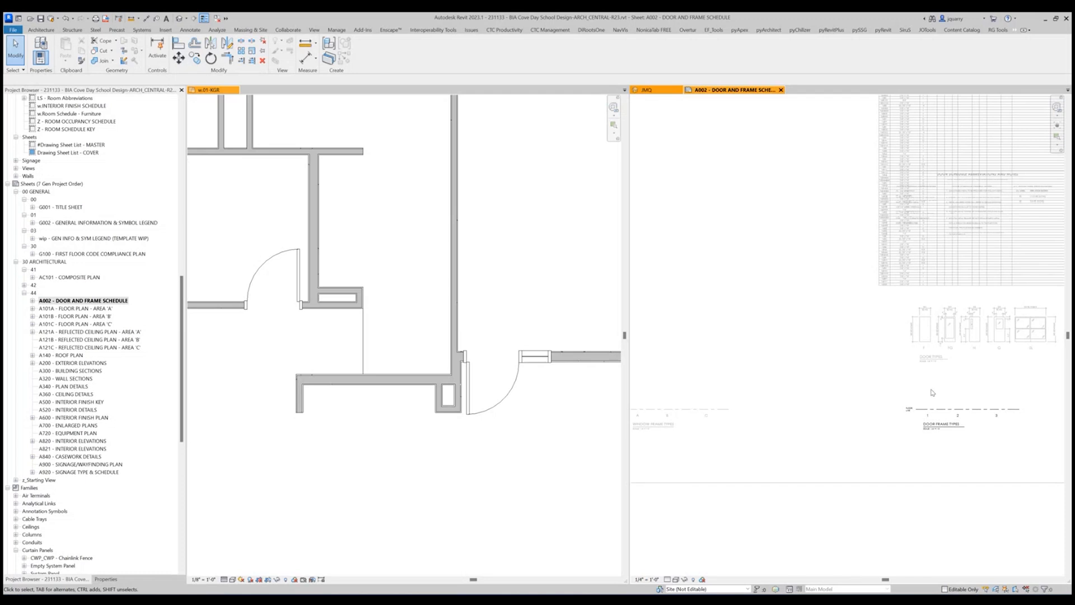
pyautogui.scroll(4, 1055, 416)
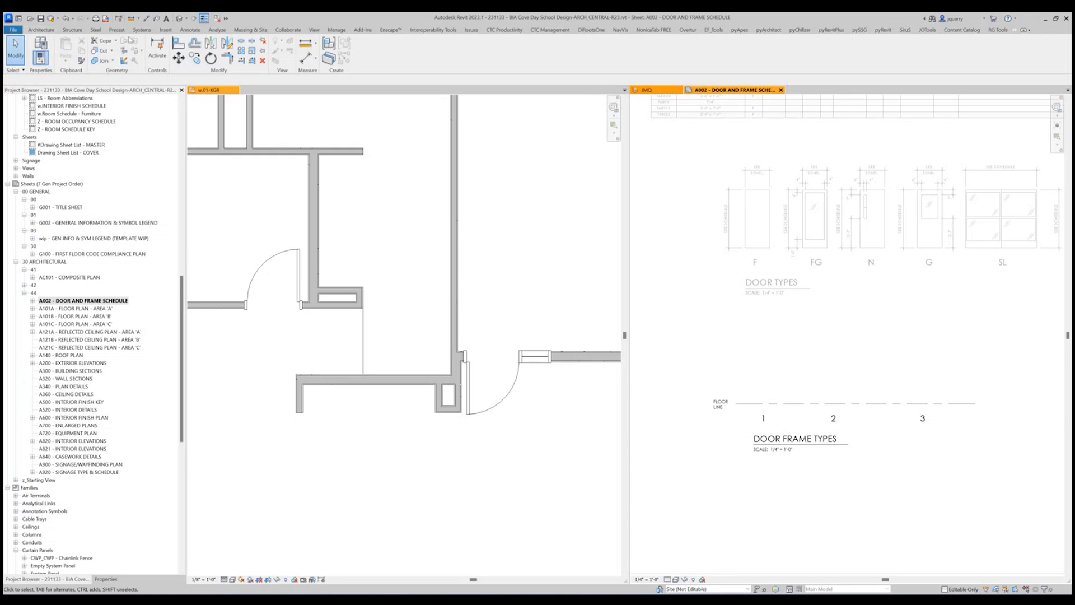
# Start a legend component using the door type DO_BUTTED FRAME - SIDELITE : Type G 36" x 84".
pyautogui.click(190, 30)
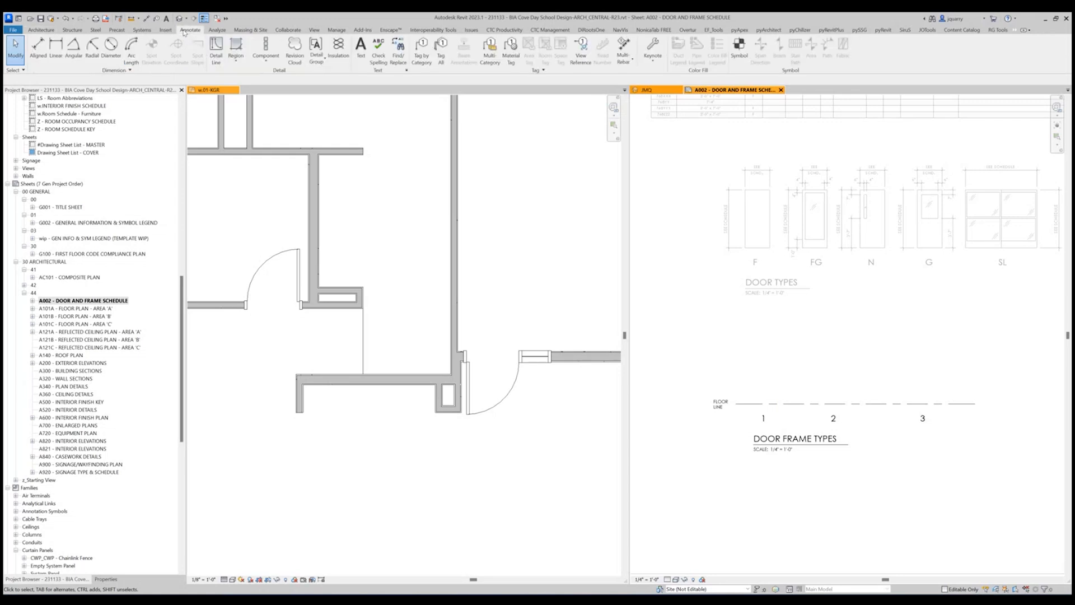
pyautogui.click(266, 58)
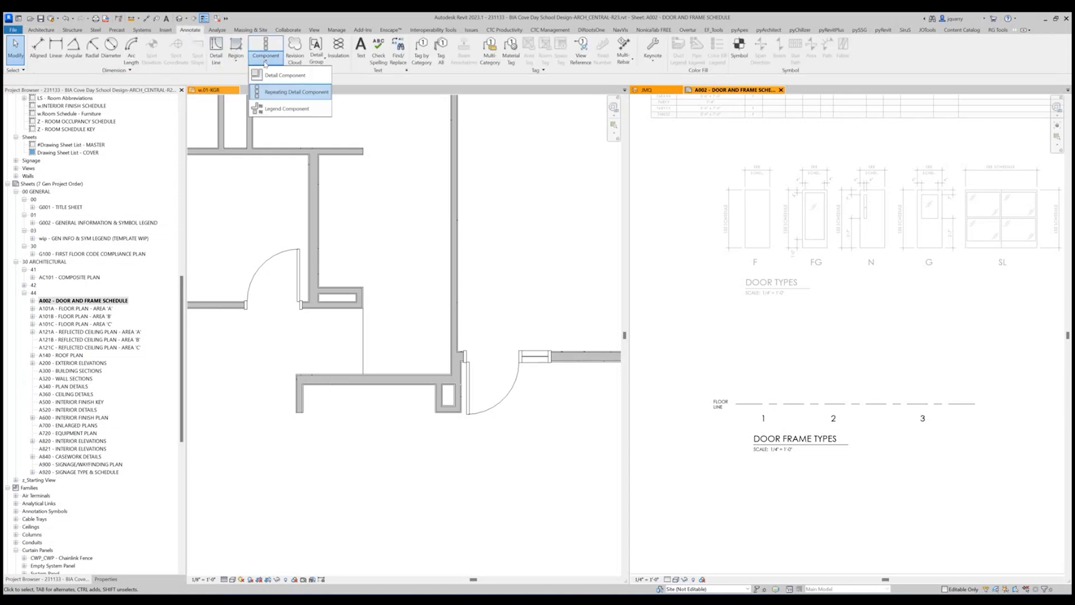
pyautogui.click(281, 110)
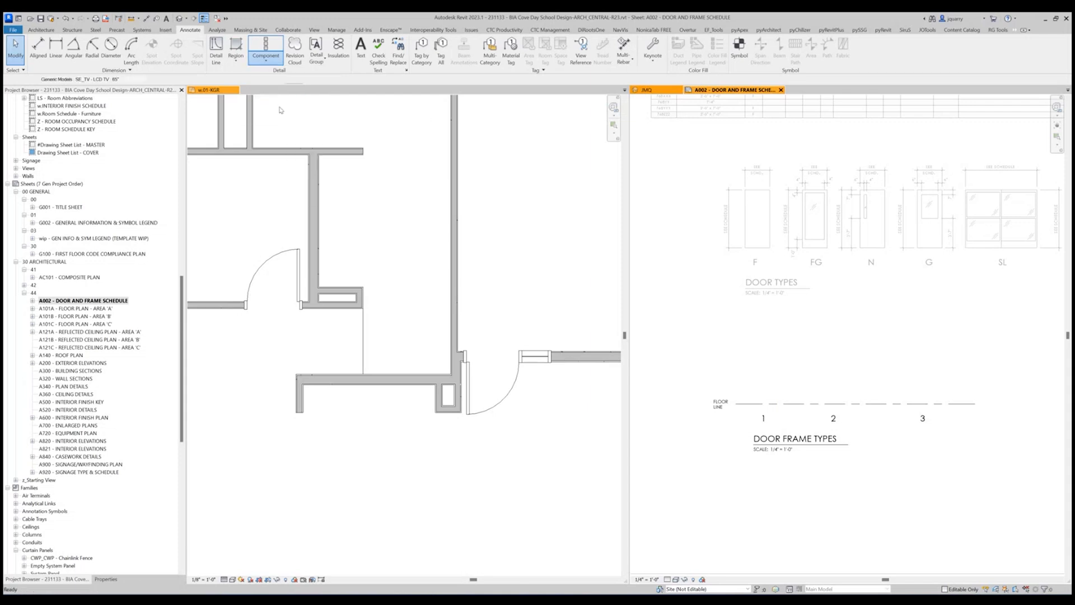
pyautogui.click(137, 81)
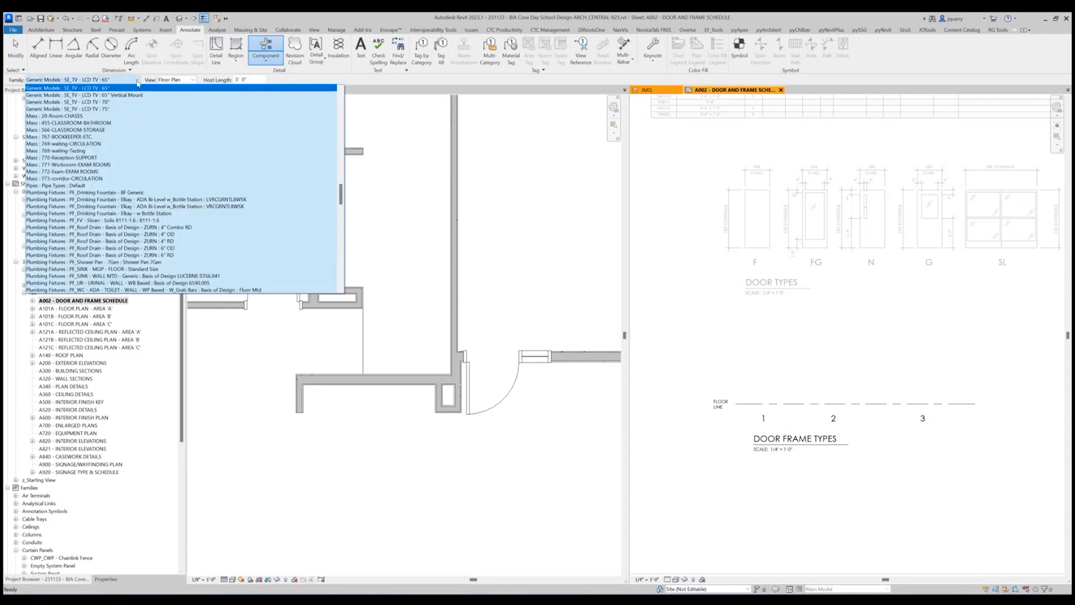
pyautogui.scroll(15, 140, 189)
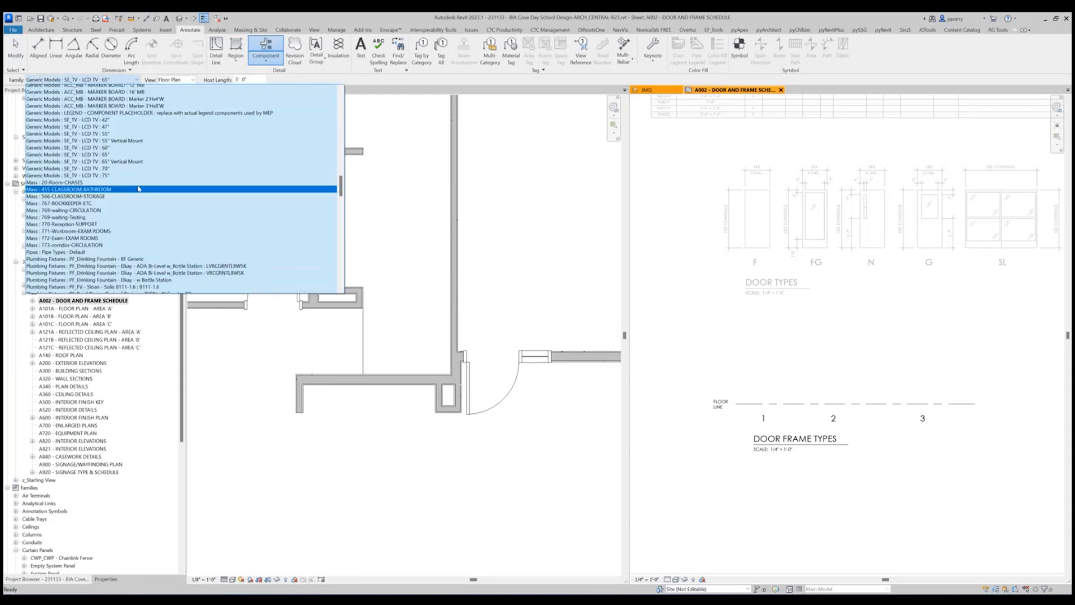
pyautogui.scroll(5, 131, 185)
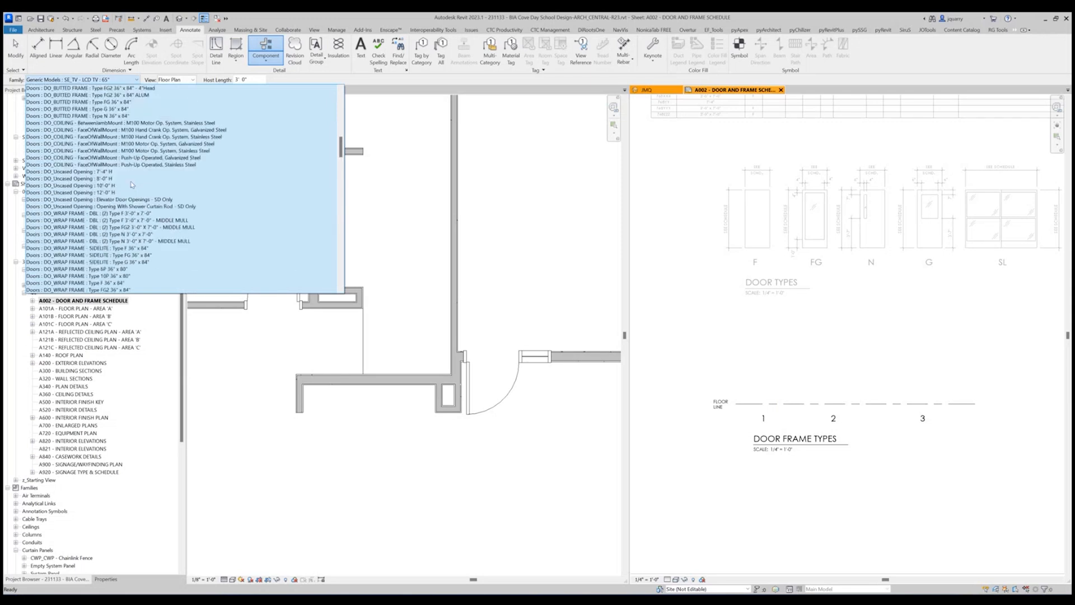
pyautogui.scroll(10, 132, 185)
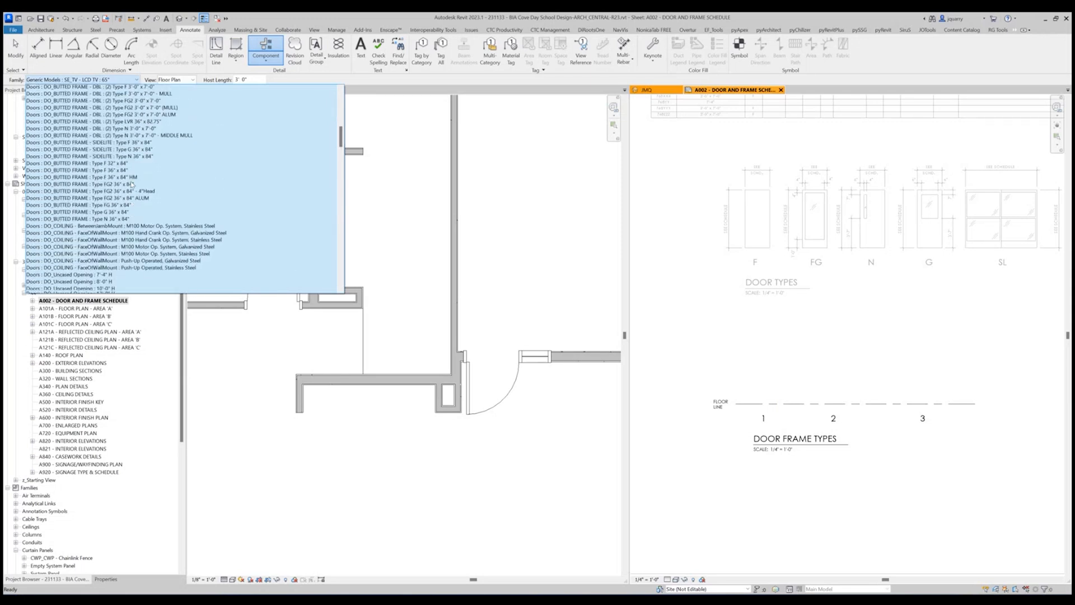
pyautogui.scroll(9, 132, 185)
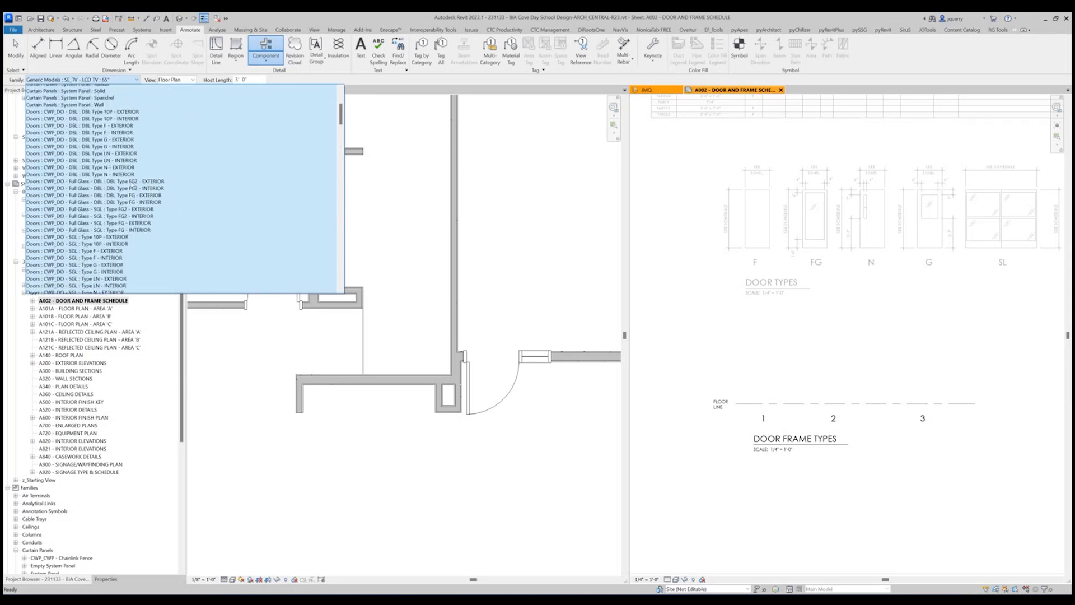
pyautogui.scroll(3, 131, 185)
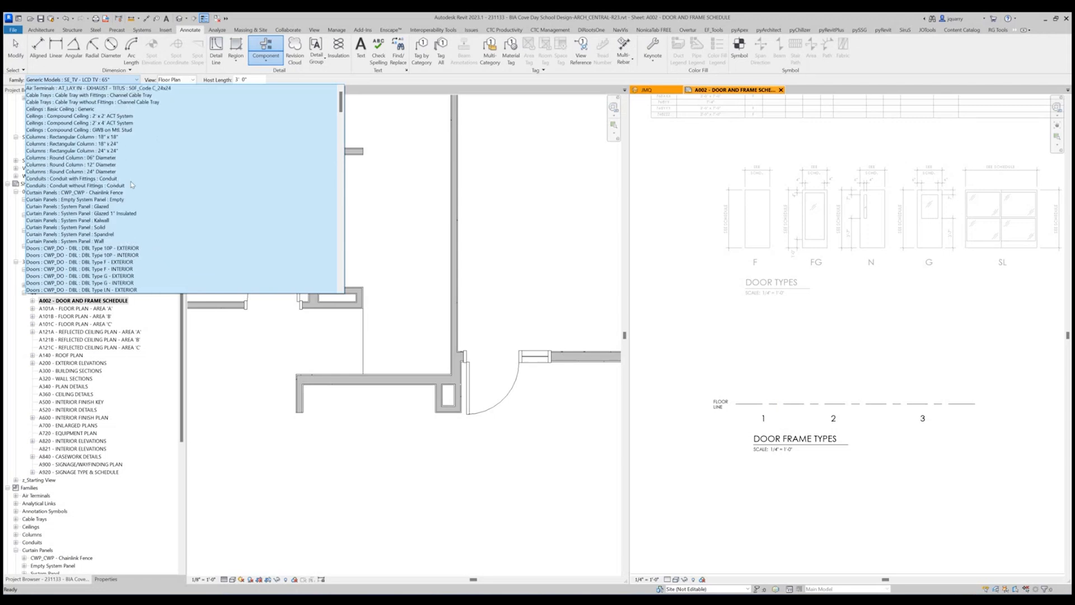
pyautogui.scroll(-8, 131, 185)
pyautogui.scroll(-4, 131, 185)
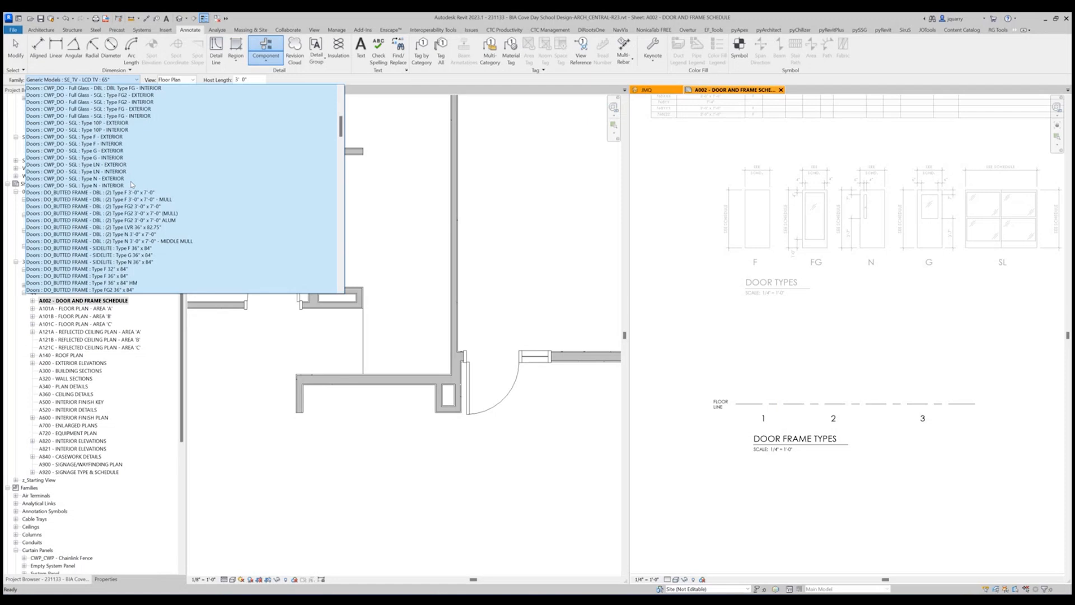
pyautogui.scroll(-1, 132, 185)
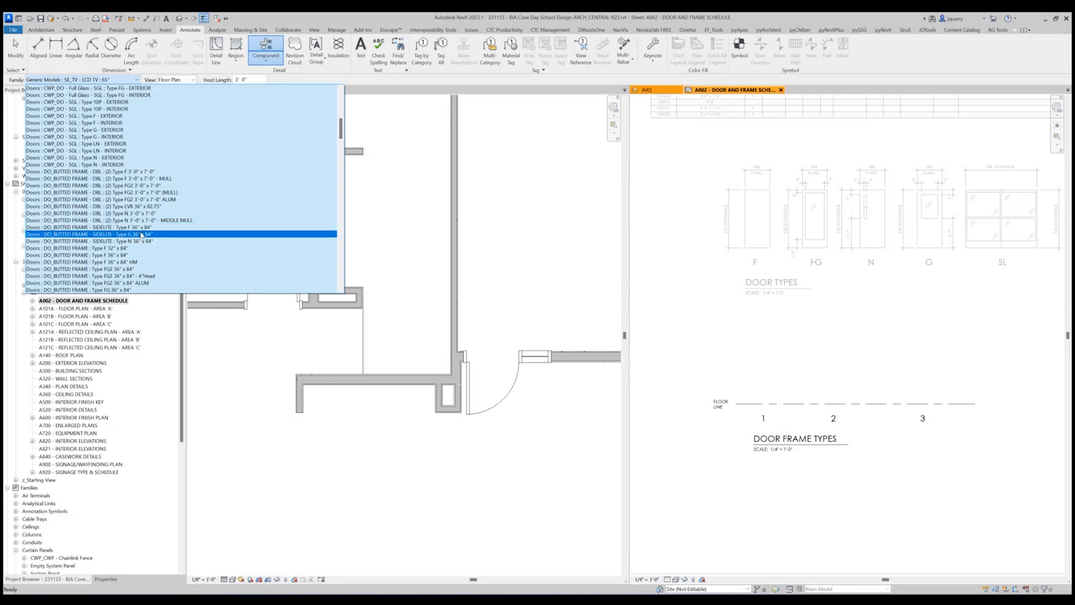
pyautogui.click(141, 235)
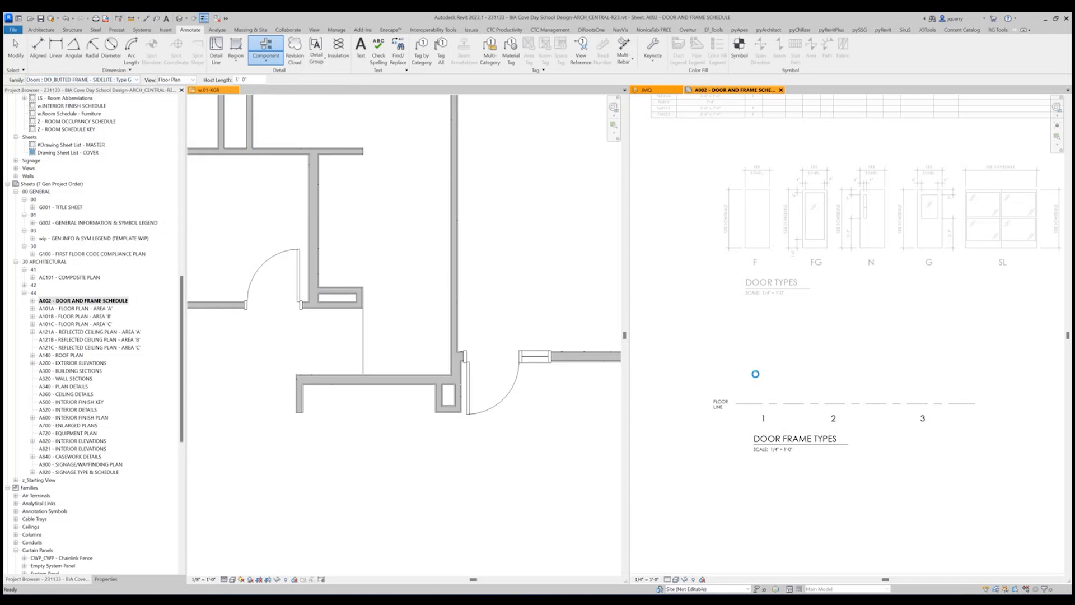
# Set the legend component's view to the front elevation and place the sidelite frame above label 3 in the Door Frame Types legend.
pyautogui.click(170, 79)
pyautogui.click(173, 96)
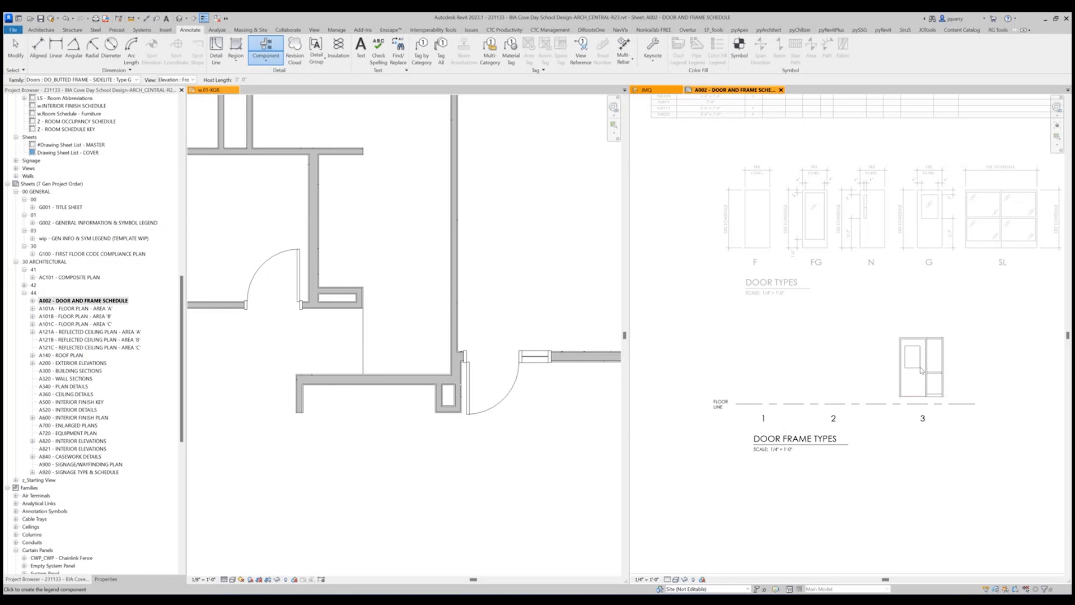
pyautogui.click(921, 376)
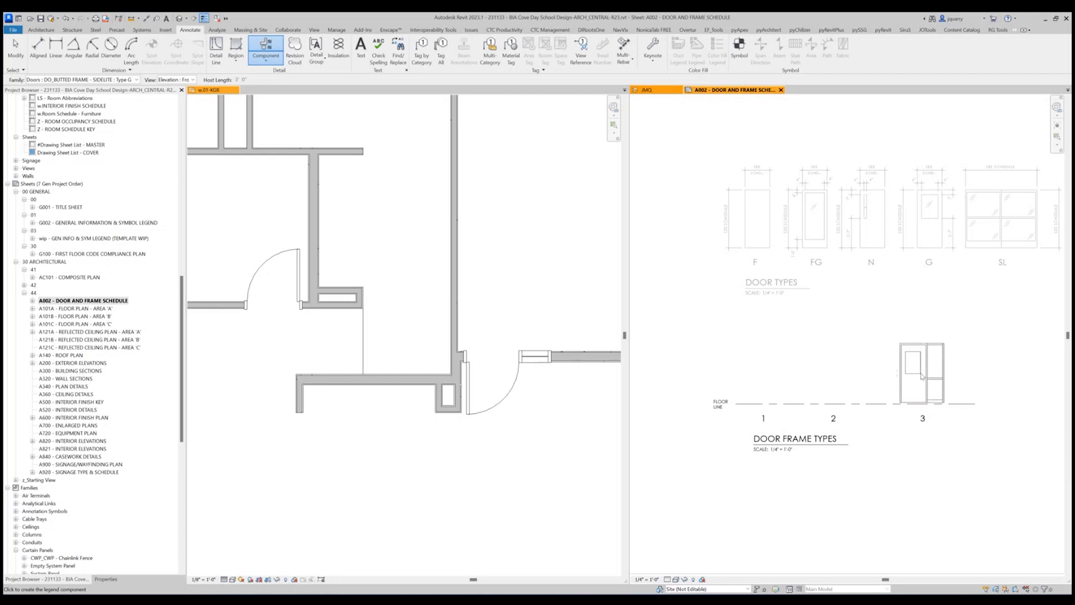
pyautogui.press('Escape')
pyautogui.press('Escape')
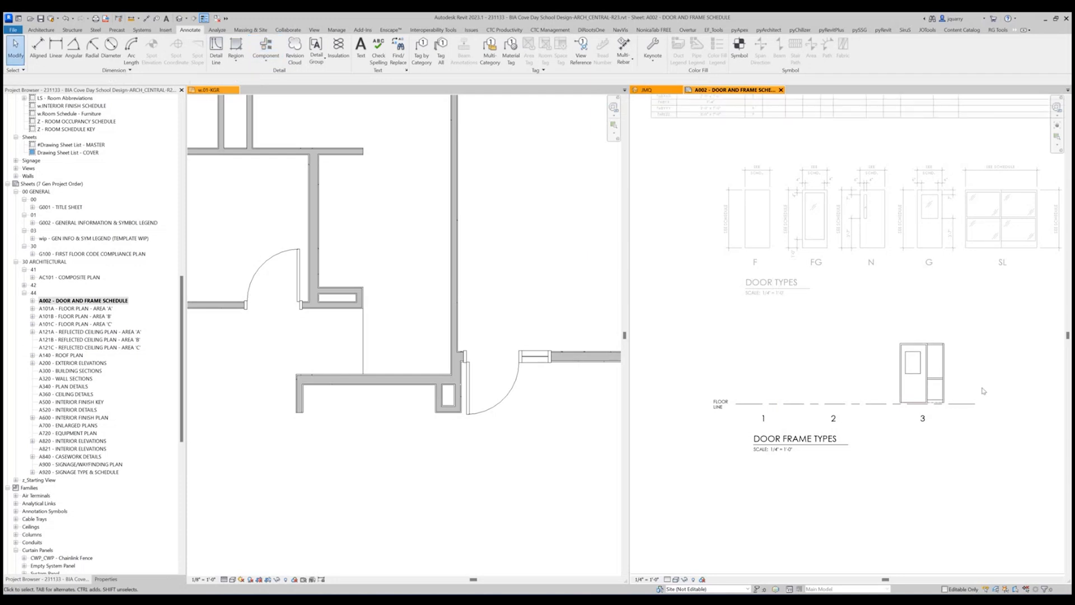
# Move the sidelite frame component from its lower corner so its base sits on the legend's floor line.
pyautogui.scroll(3, 916, 392)
pyautogui.click(867, 372)
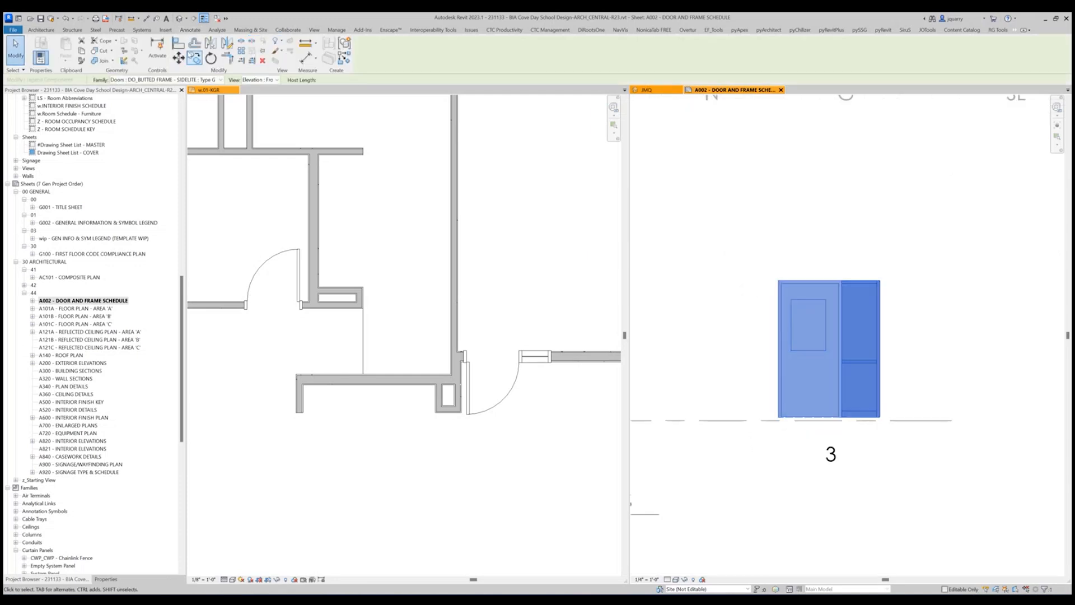
pyautogui.press('m')
pyautogui.press('v')
pyautogui.scroll(5, 763, 398)
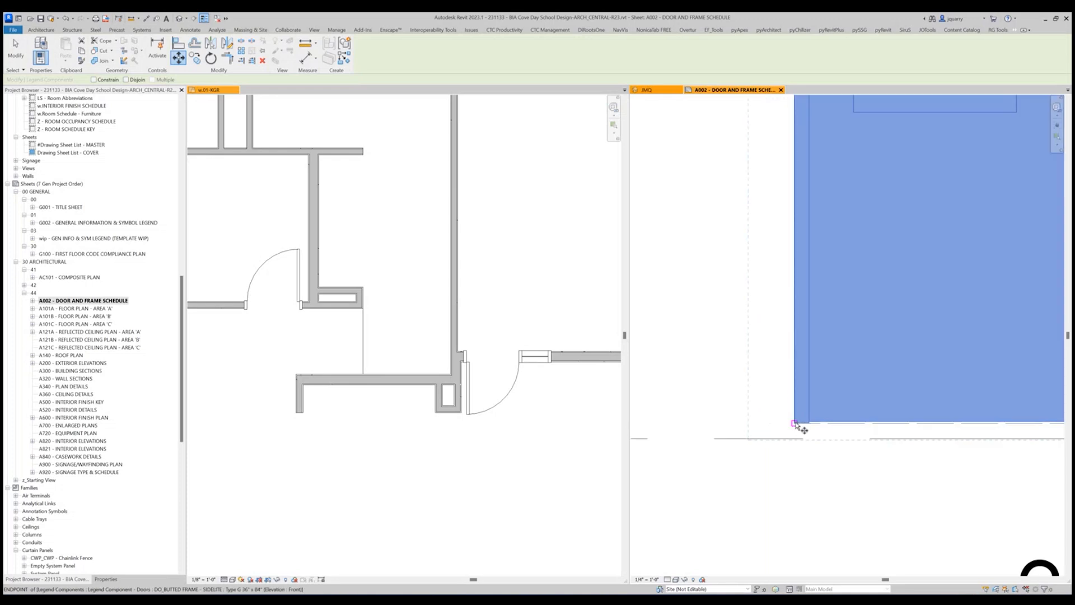
pyautogui.click(796, 439)
pyautogui.click(776, 411)
pyautogui.scroll(-6, 784, 413)
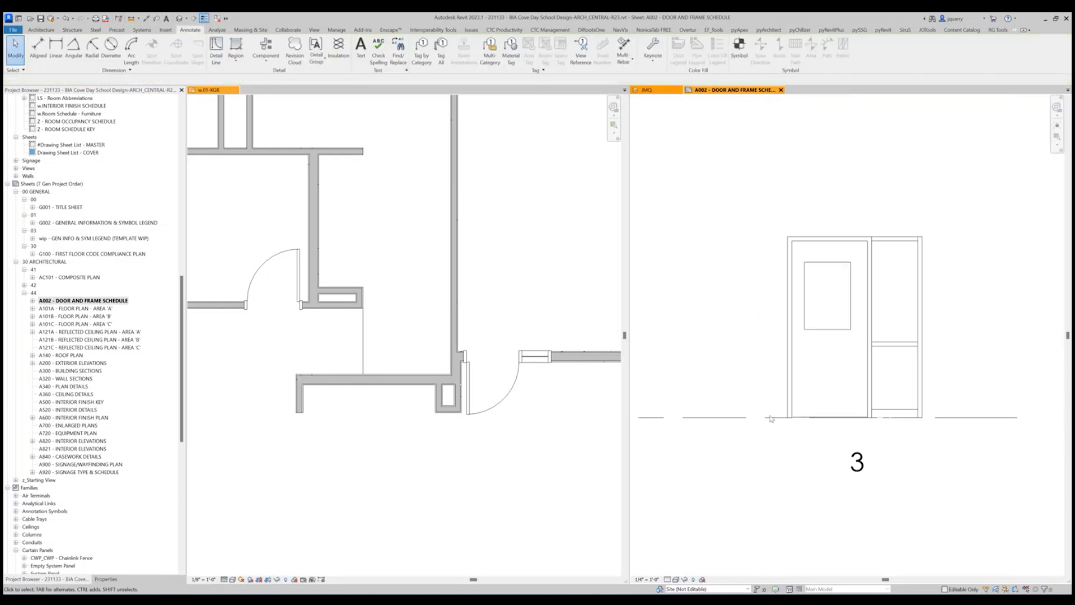
# Hide the imported cove day school_FloorPlan.dwg in the Door Frame Types legend's visibility overrides.
pyautogui.scroll(4, 830, 420)
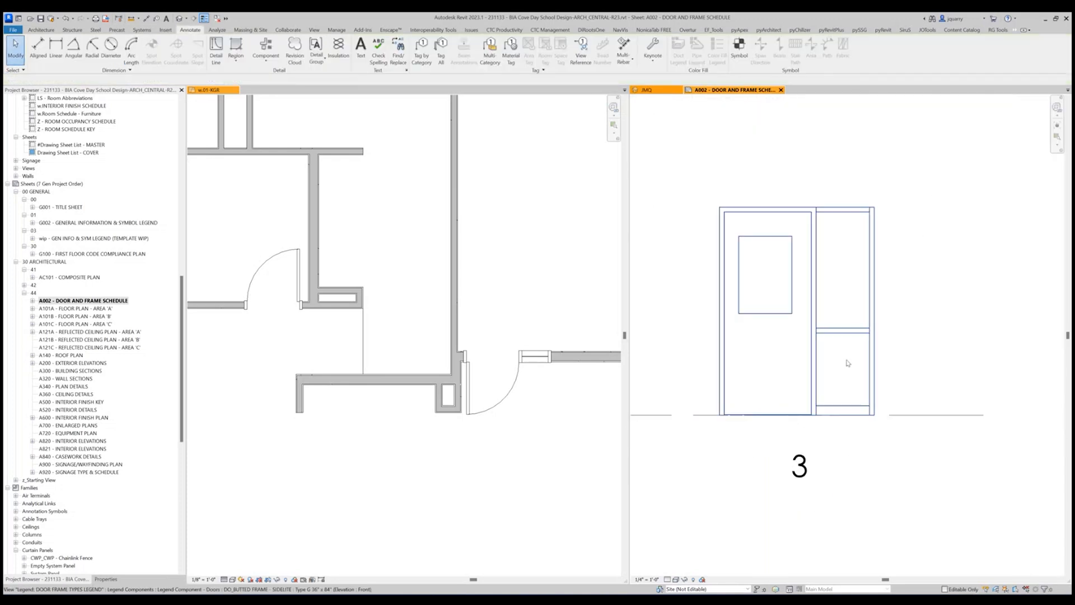
pyautogui.press('v')
pyautogui.press('g')
pyautogui.scroll(-6, 415, 311)
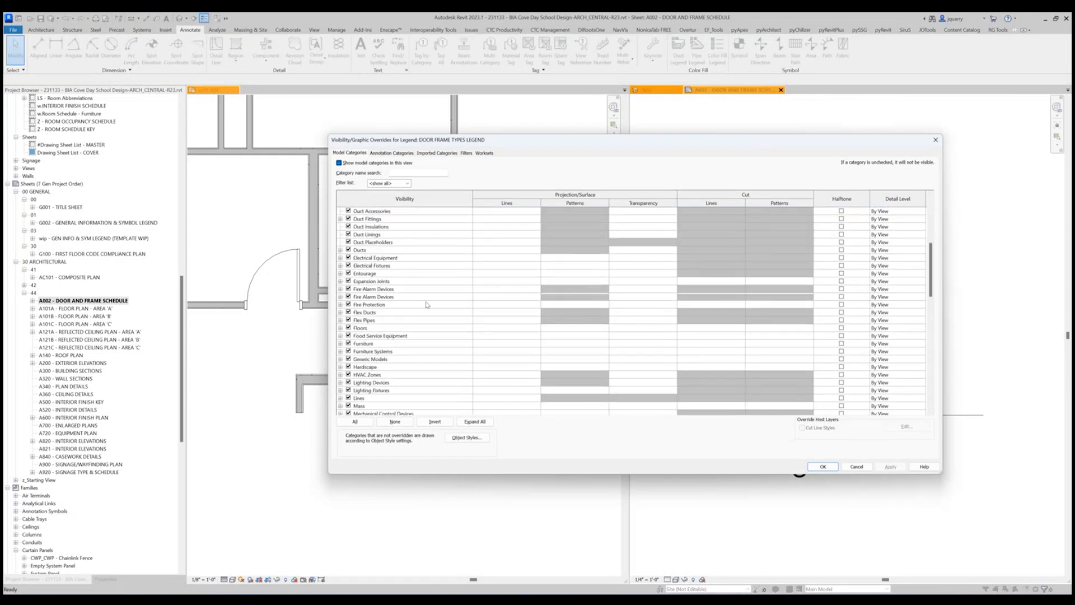
pyautogui.click(430, 153)
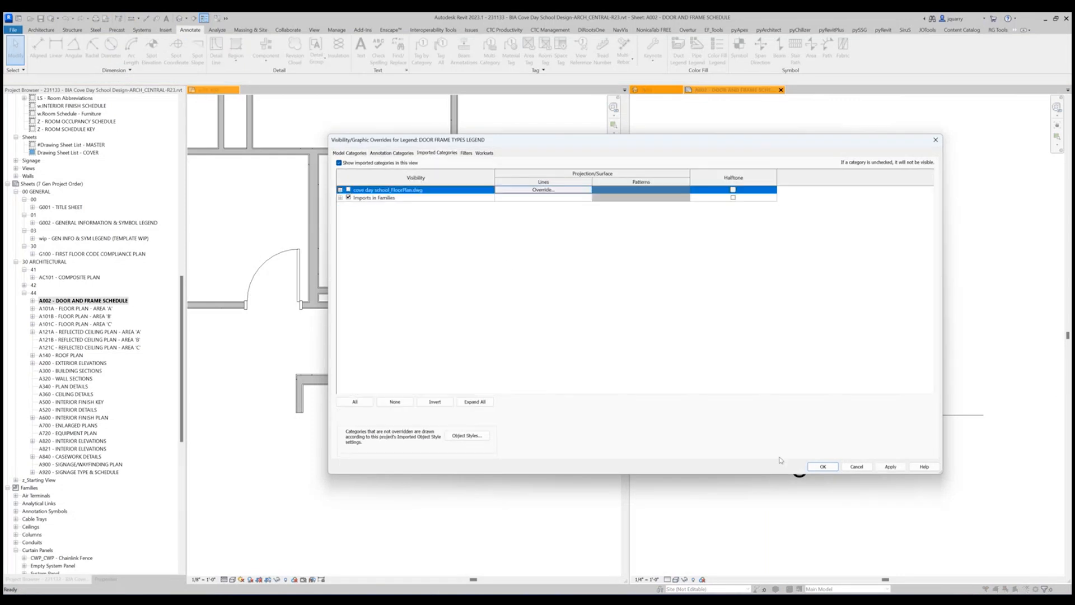
pyautogui.click(816, 466)
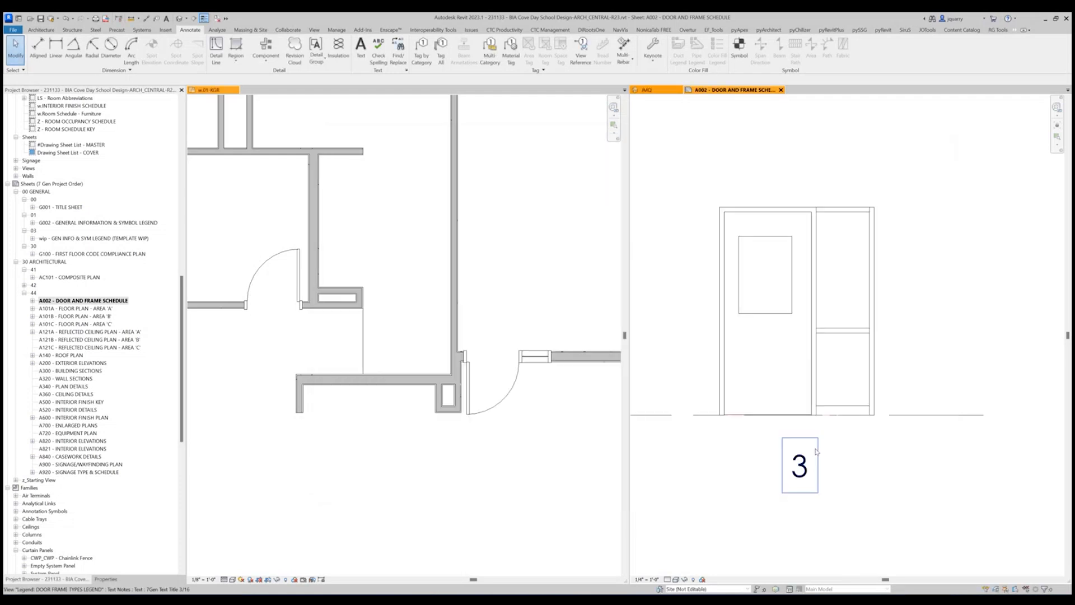
# Hide all model categories except Doors in the Door Frame Types legend's visibility overrides.
pyautogui.scroll(5, 831, 427)
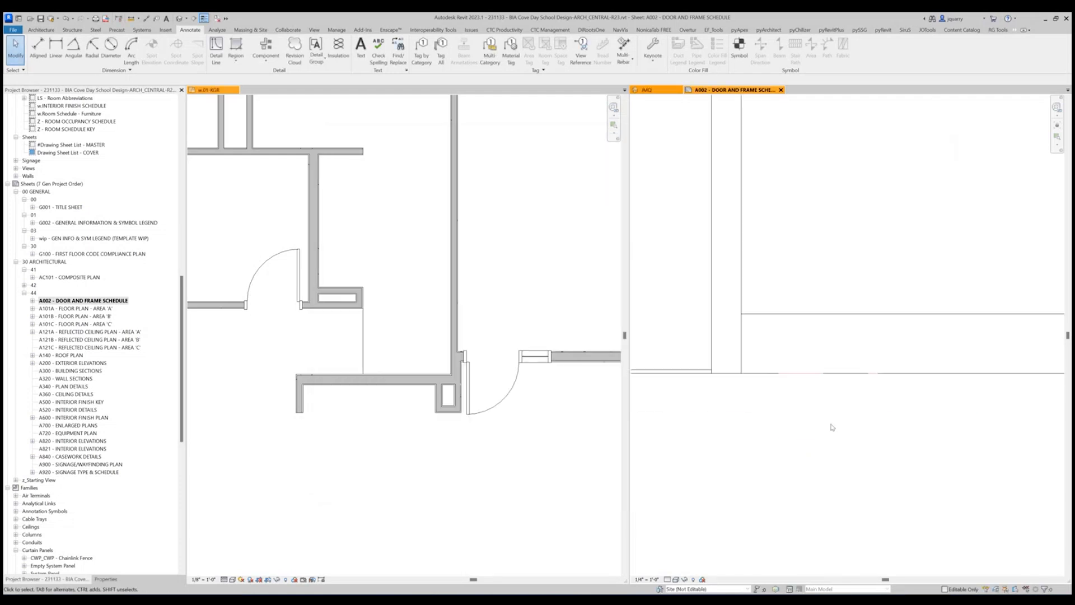
pyautogui.press('v')
pyautogui.press('g')
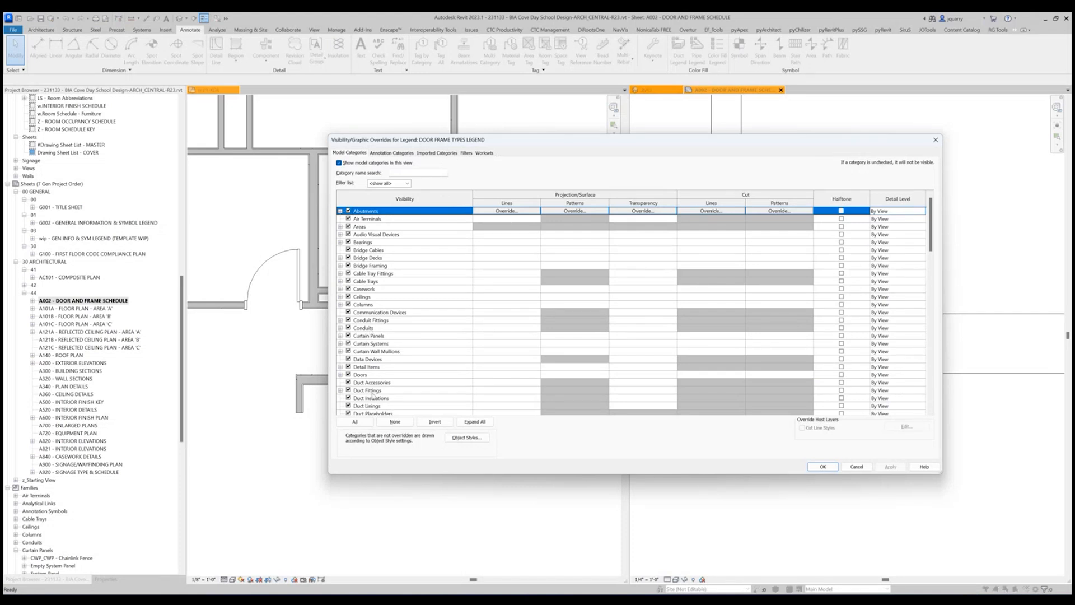
pyautogui.click(355, 421)
pyautogui.click(349, 412)
pyautogui.click(363, 375)
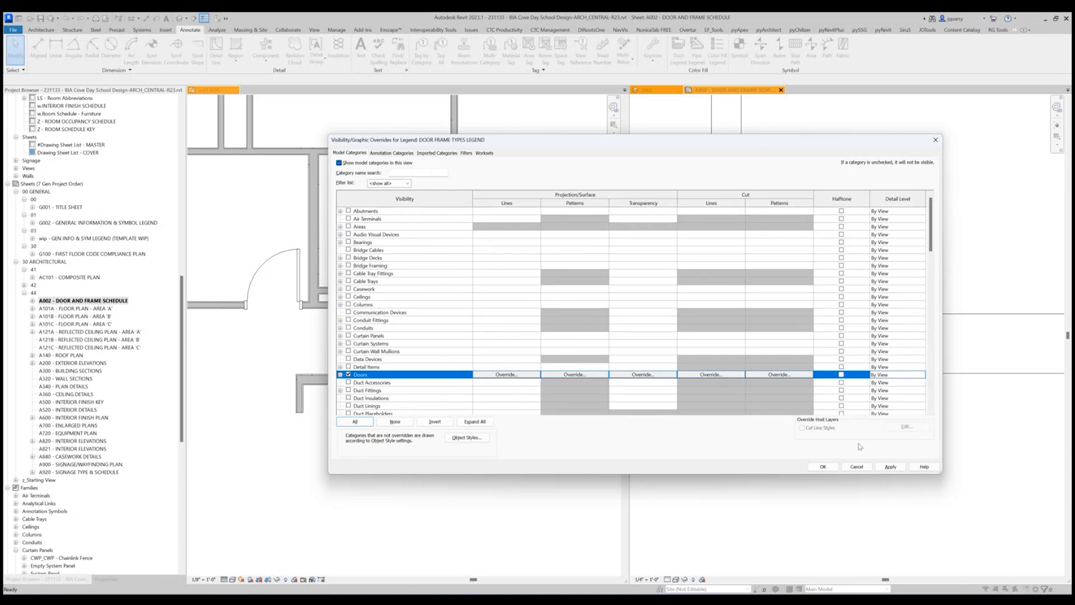
pyautogui.click(822, 467)
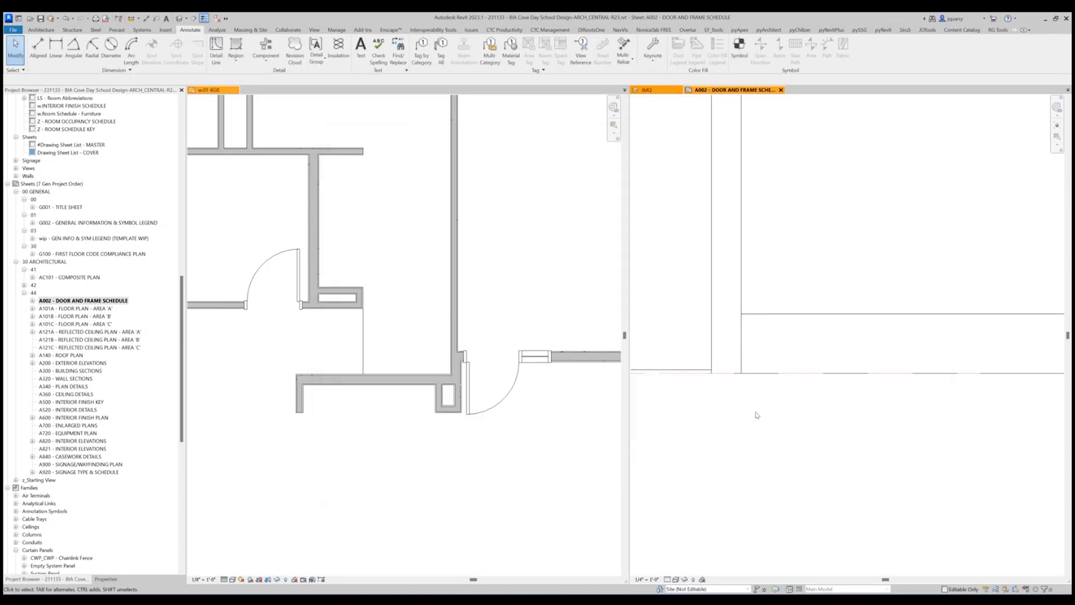
# Show Generic Models in the legend's visibility overrides, but hide its ADA 5' Circle, ADA Boundry, ADA Shower Clearances and ADA T Shaped Turnaround subcategories.
pyautogui.scroll(-5, 822, 450)
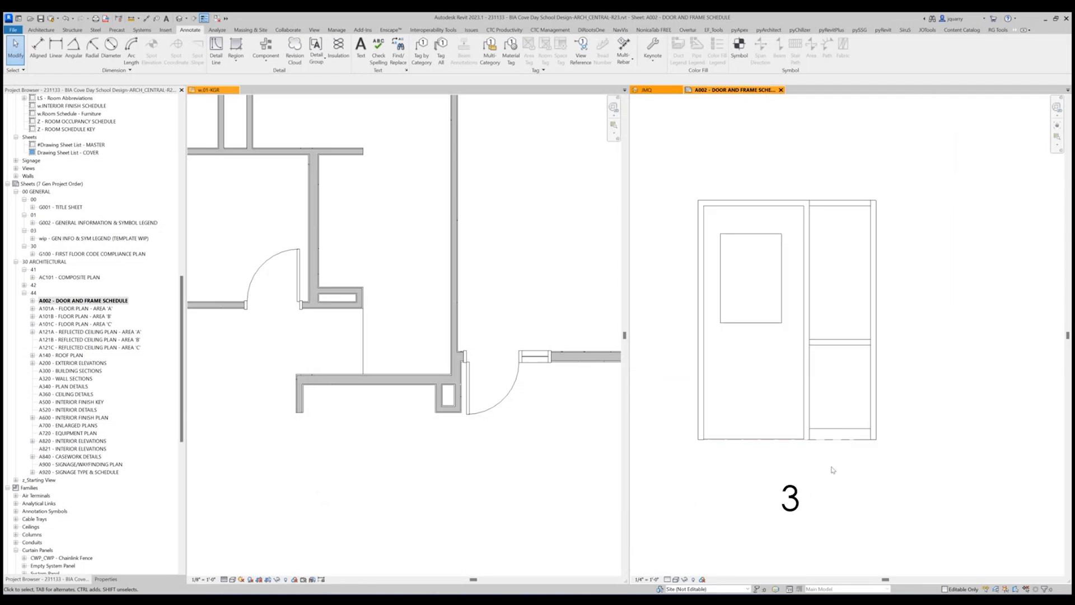
pyautogui.press('v')
pyautogui.press('g')
pyautogui.scroll(-5, 361, 331)
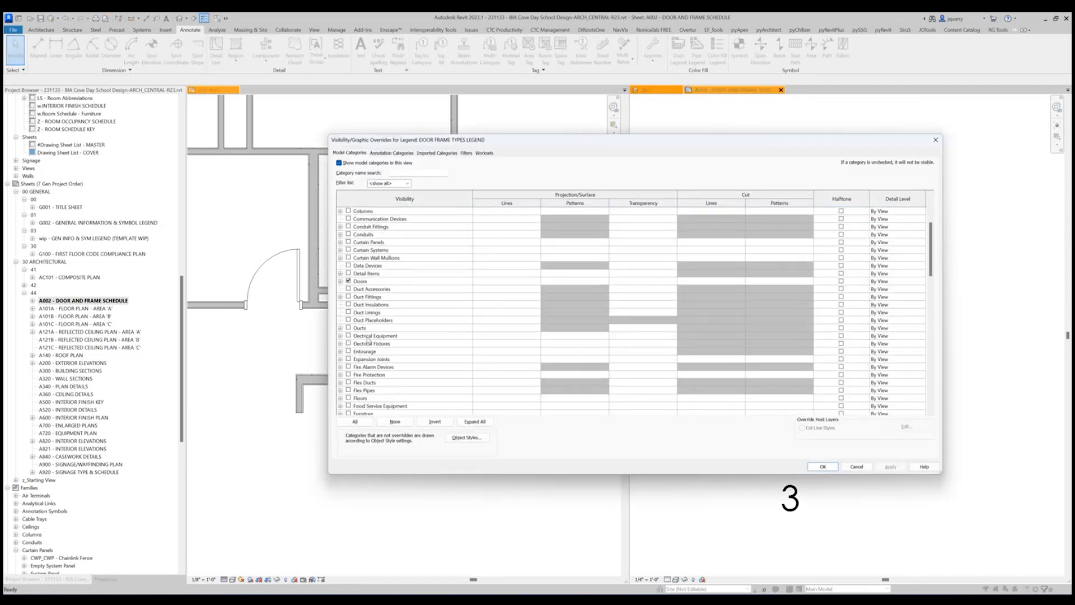
pyautogui.scroll(-3, 363, 377)
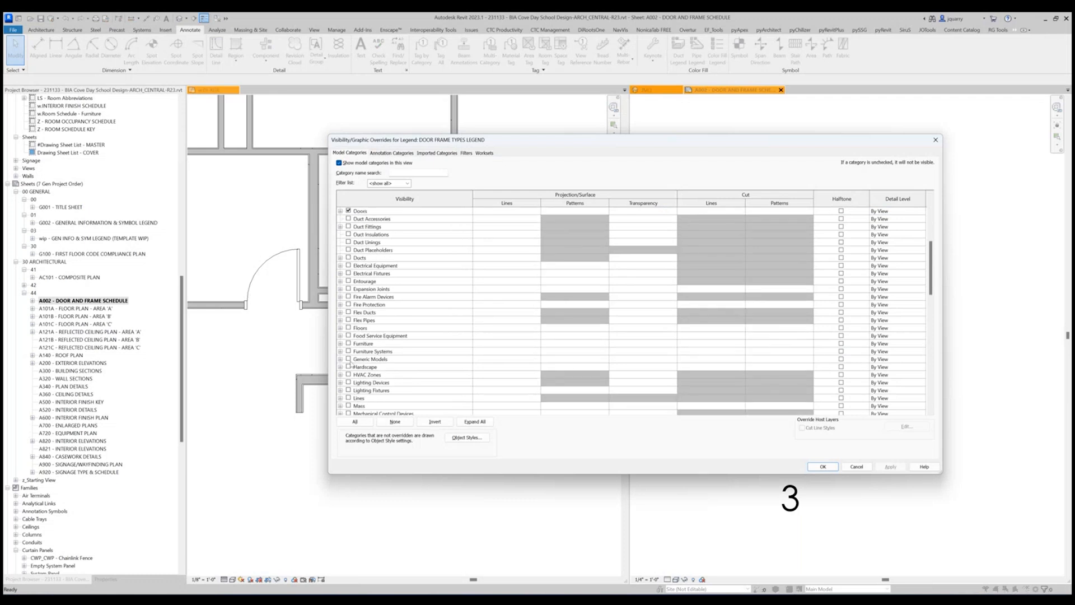
pyautogui.click(348, 359)
pyautogui.click(341, 360)
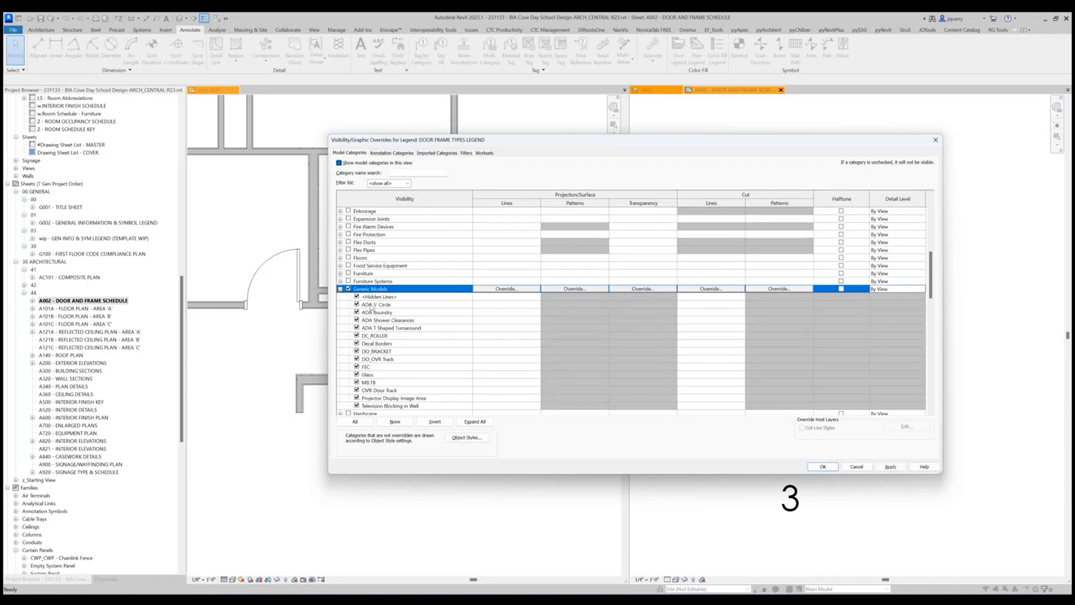
pyautogui.click(356, 304)
pyautogui.click(357, 312)
pyautogui.click(356, 319)
pyautogui.click(356, 328)
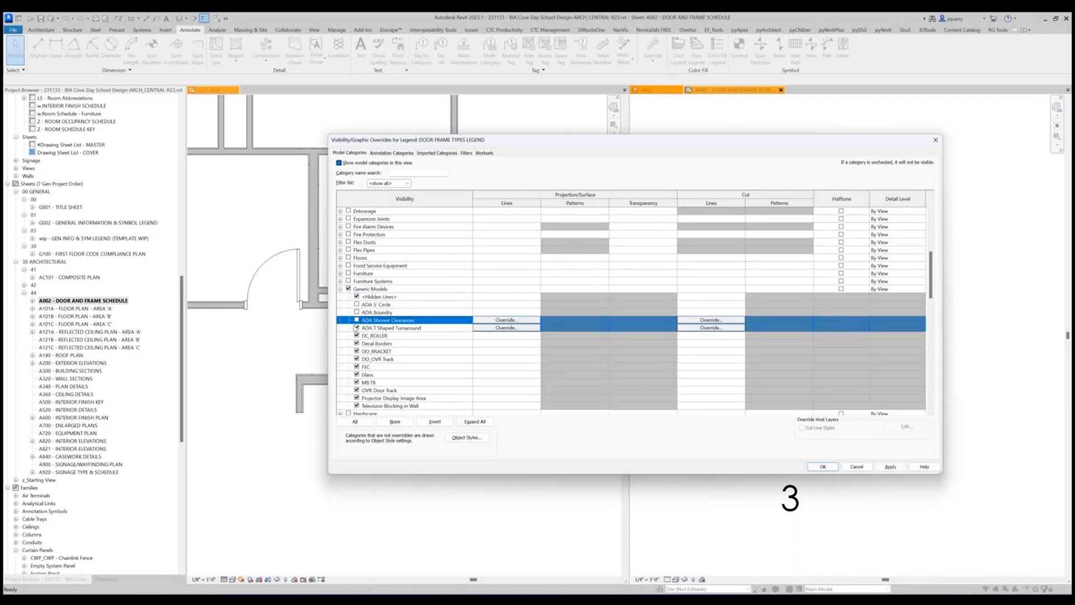
pyautogui.click(816, 467)
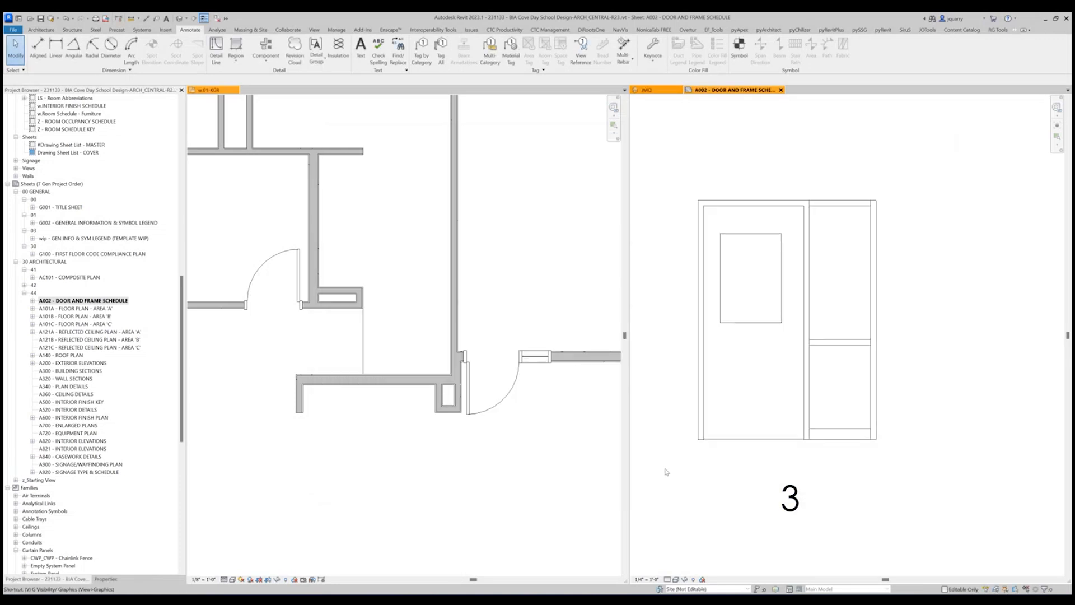
# Turn off the whole Generic Models category in the Door Frame Types legend's visibility overrides.
pyautogui.press('v')
pyautogui.press('g')
pyautogui.scroll(-7, 389, 324)
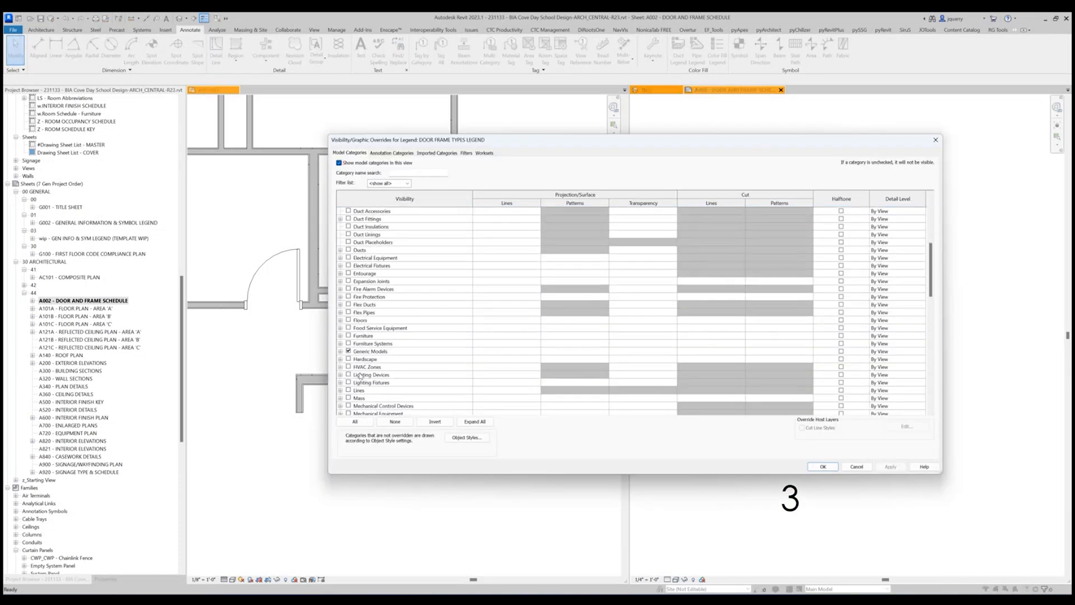
pyautogui.click(349, 351)
pyautogui.click(822, 467)
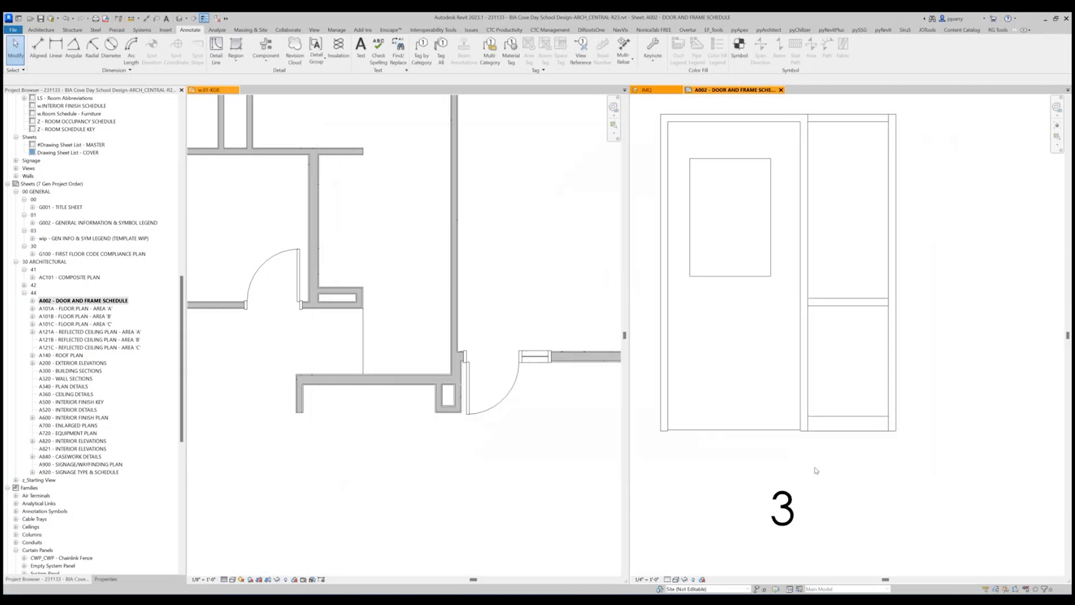
pyautogui.scroll(-2, 861, 474)
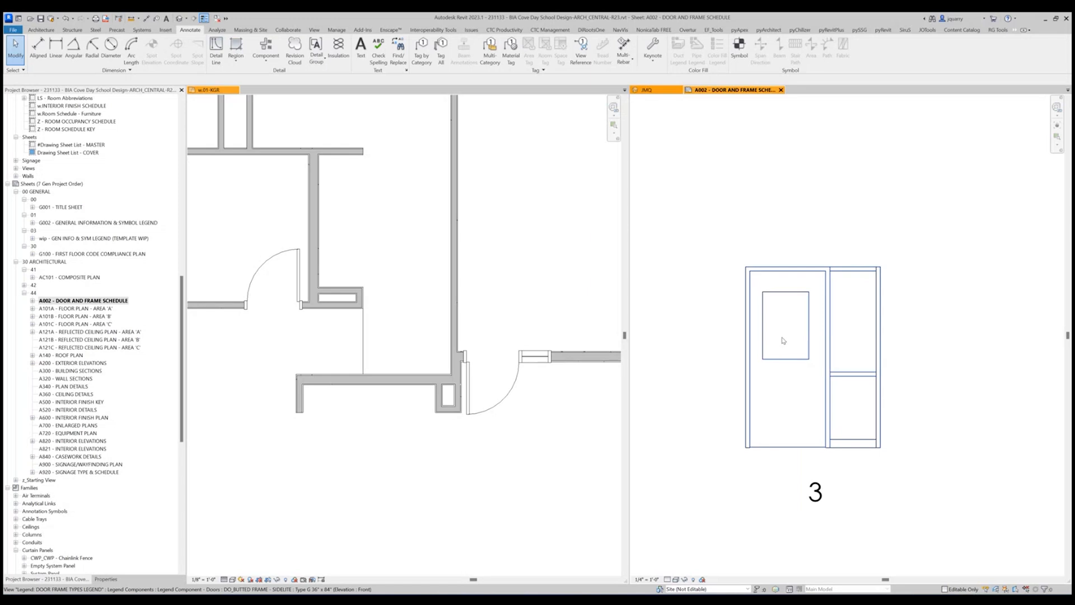
# Hide the Doors subcategories Door Stop, Door Swing - Plan, Glass, Panel, Swing - Elevation, Swing - Plan, Hardware and Handle in the legend's visibility overrides.
pyautogui.press('v')
pyautogui.press('v')
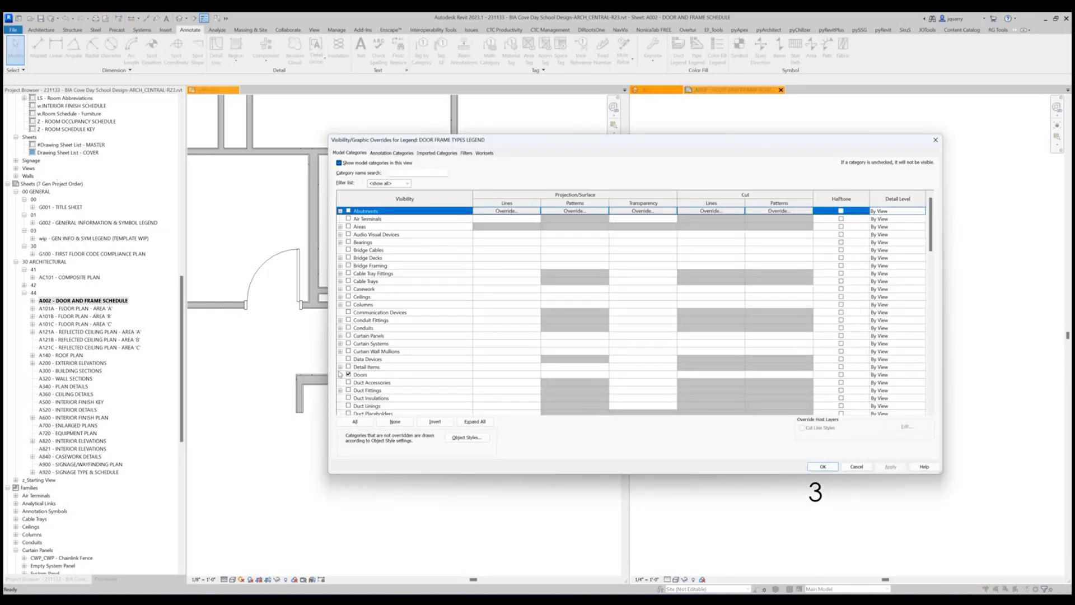
pyautogui.click(340, 374)
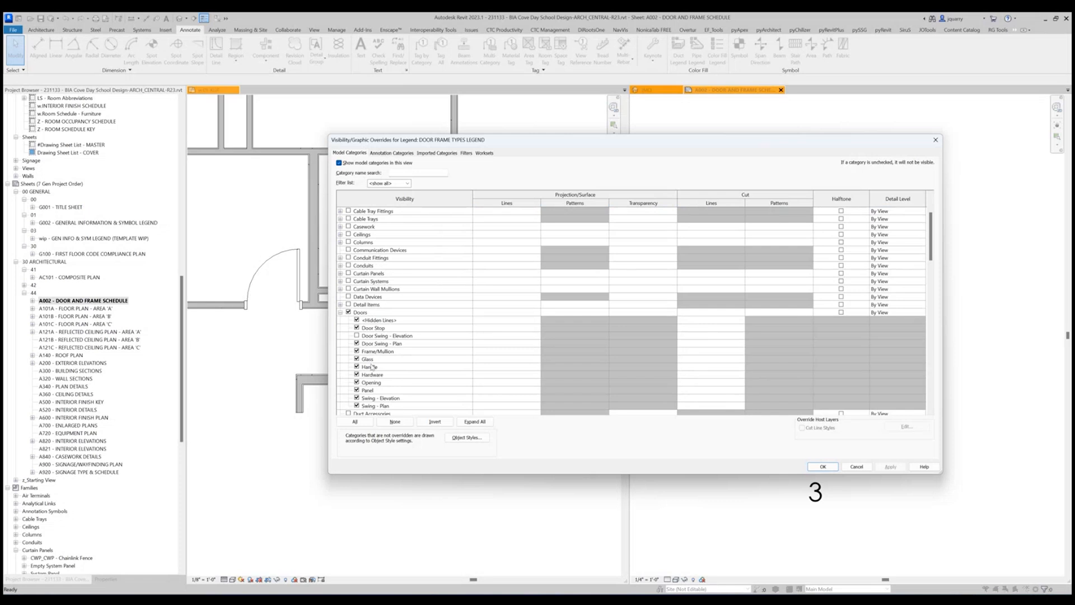
pyautogui.click(357, 343)
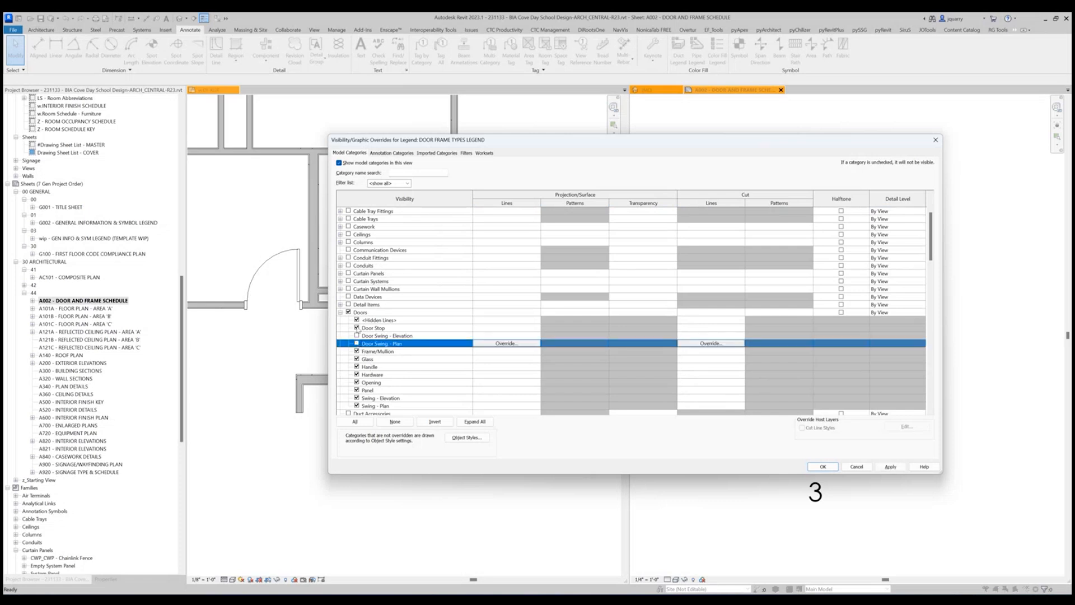
pyautogui.click(357, 328)
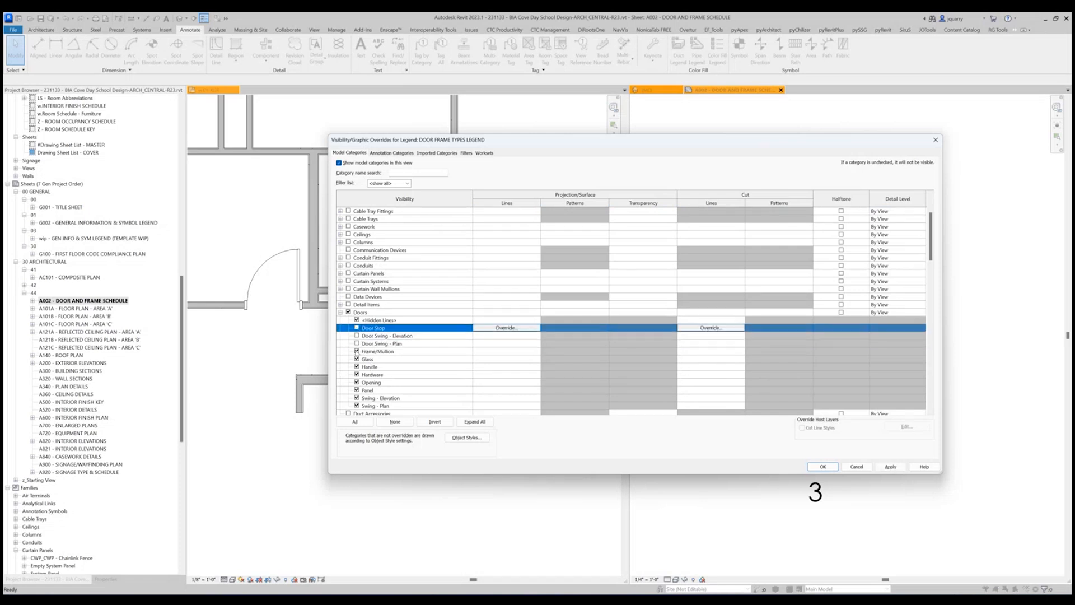
pyautogui.click(357, 358)
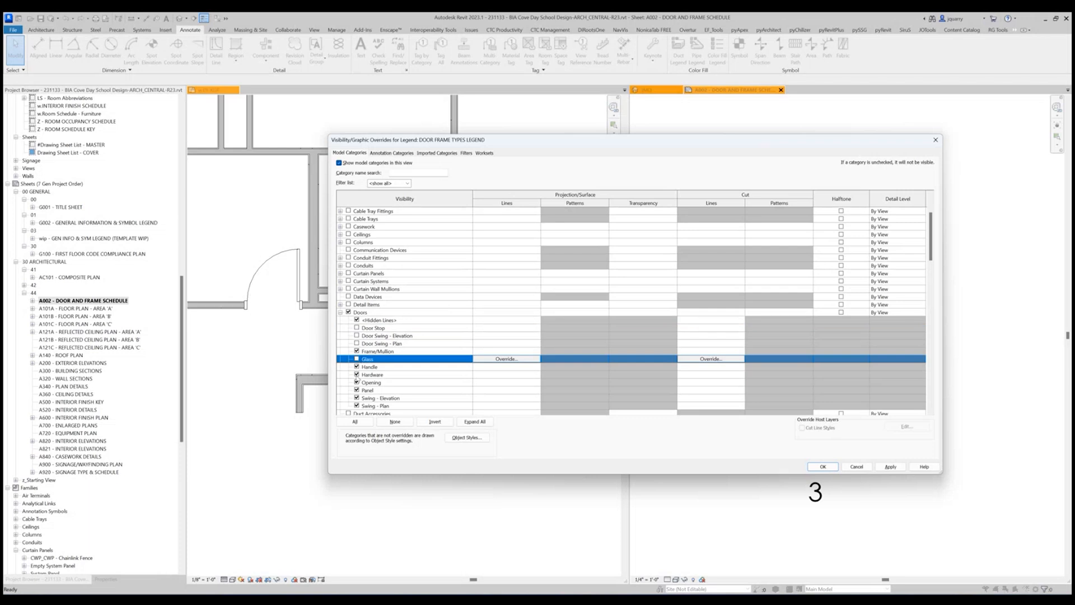
pyautogui.click(357, 390)
pyautogui.click(356, 398)
pyautogui.click(356, 406)
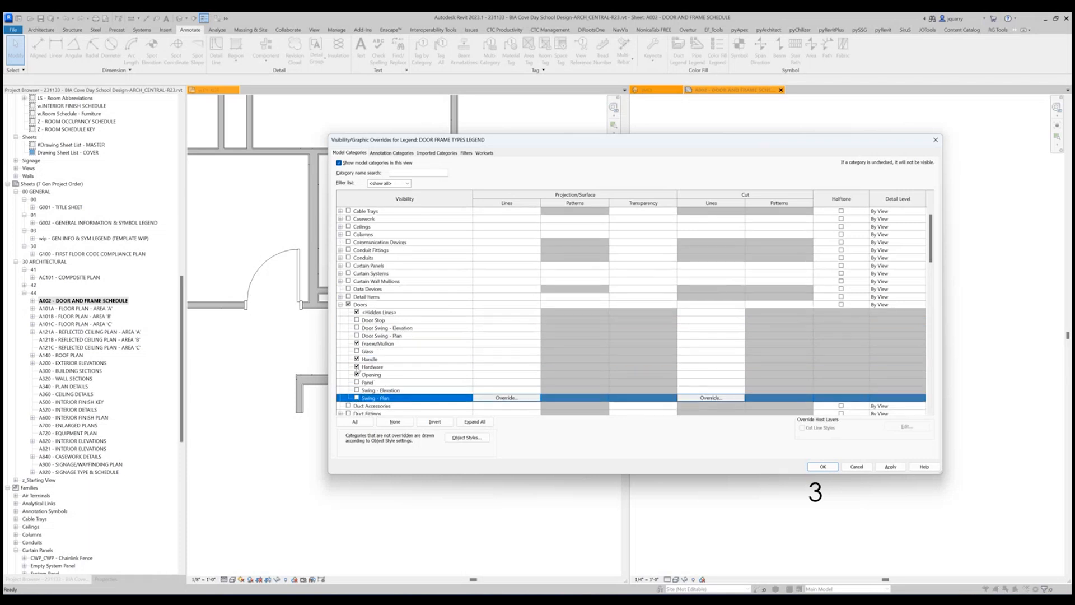
pyautogui.click(356, 367)
pyautogui.click(357, 359)
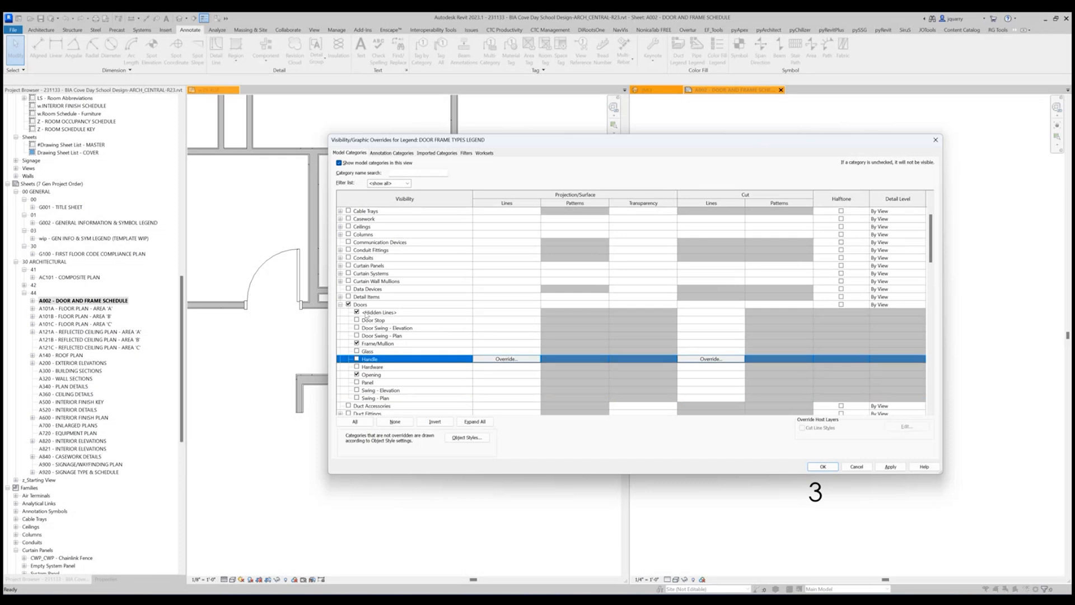
pyautogui.click(812, 467)
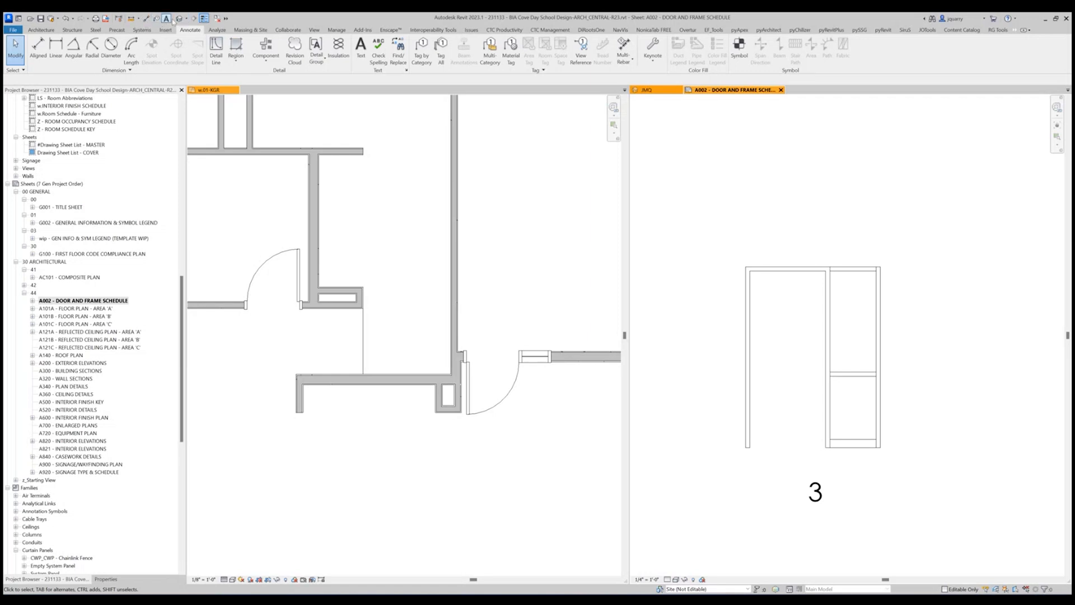
# Place an aligned dimension string above the sidelite frame across the jambs, door opening, mullion and sidelite.
pyautogui.click(145, 18)
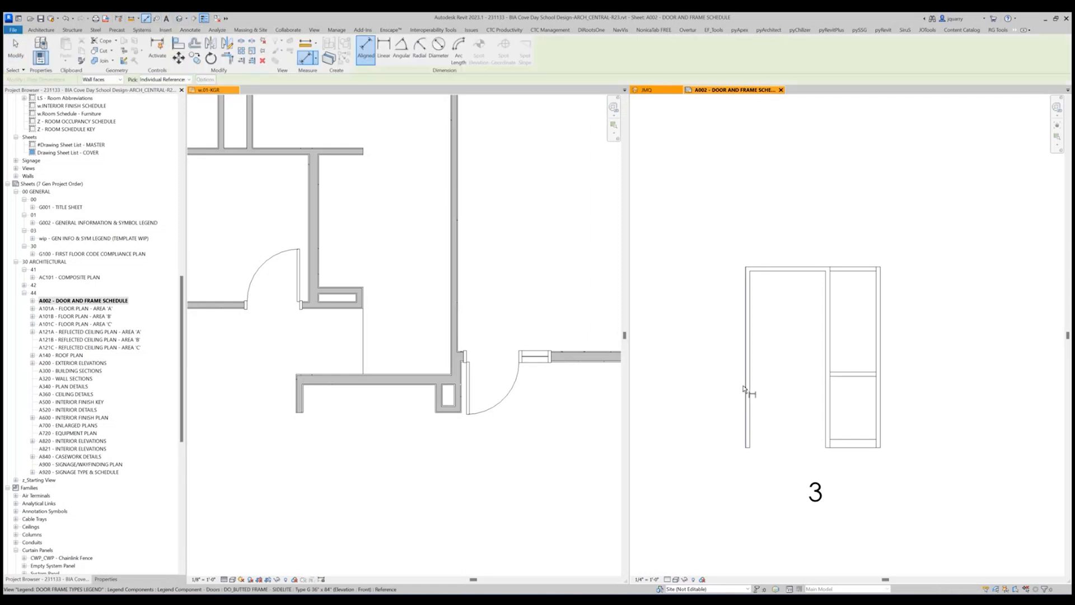
pyautogui.click(752, 385)
pyautogui.click(827, 397)
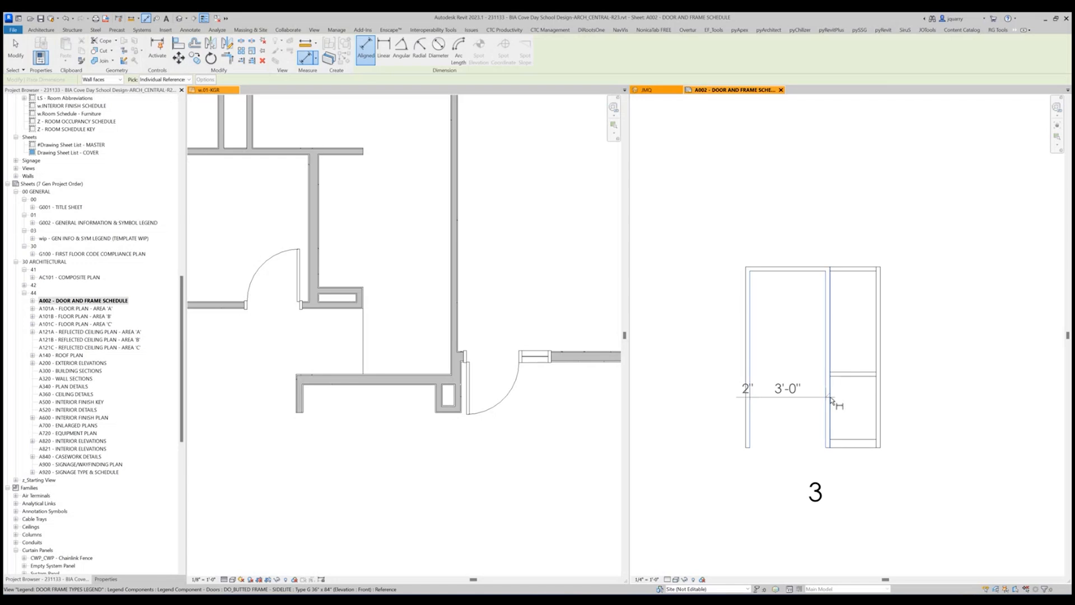
pyautogui.click(831, 397)
pyautogui.click(876, 398)
pyautogui.click(880, 400)
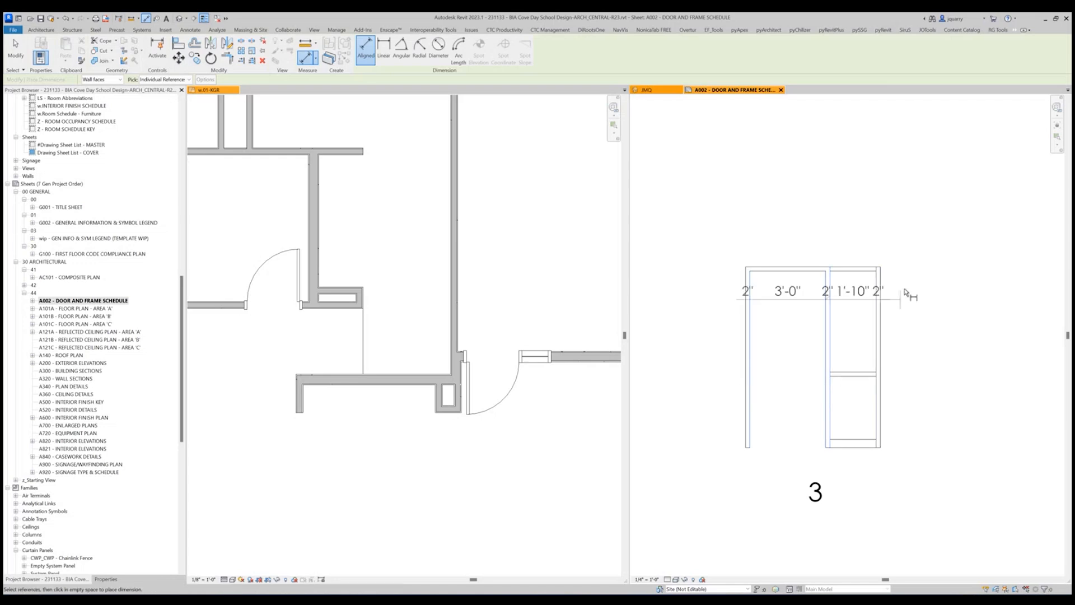
pyautogui.click(911, 242)
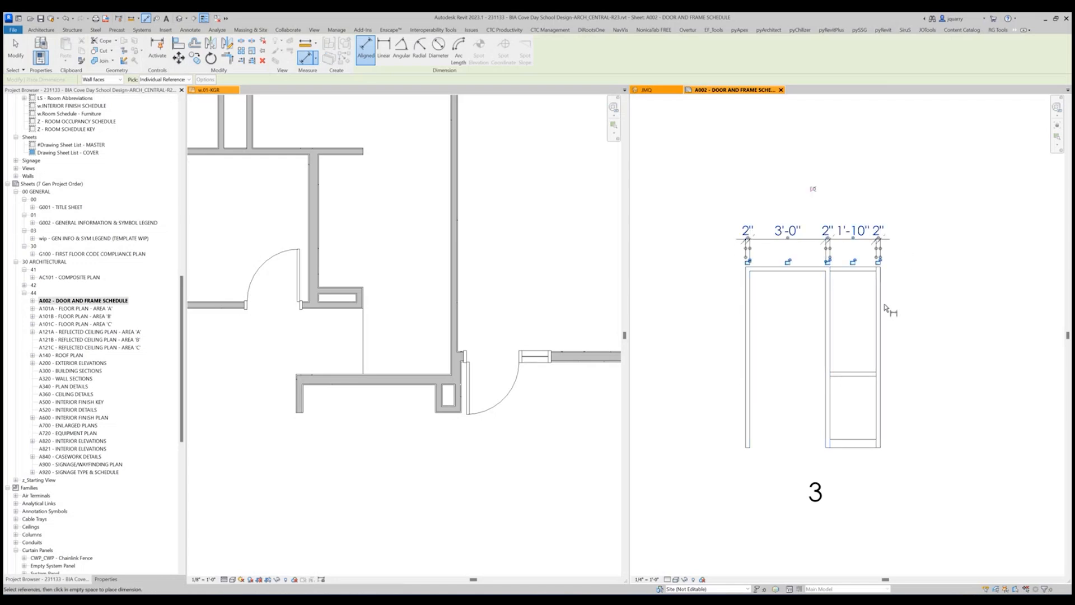
# Add an overall width dimension of the sidelite frame above the horizontal dimension string.
pyautogui.click(743, 293)
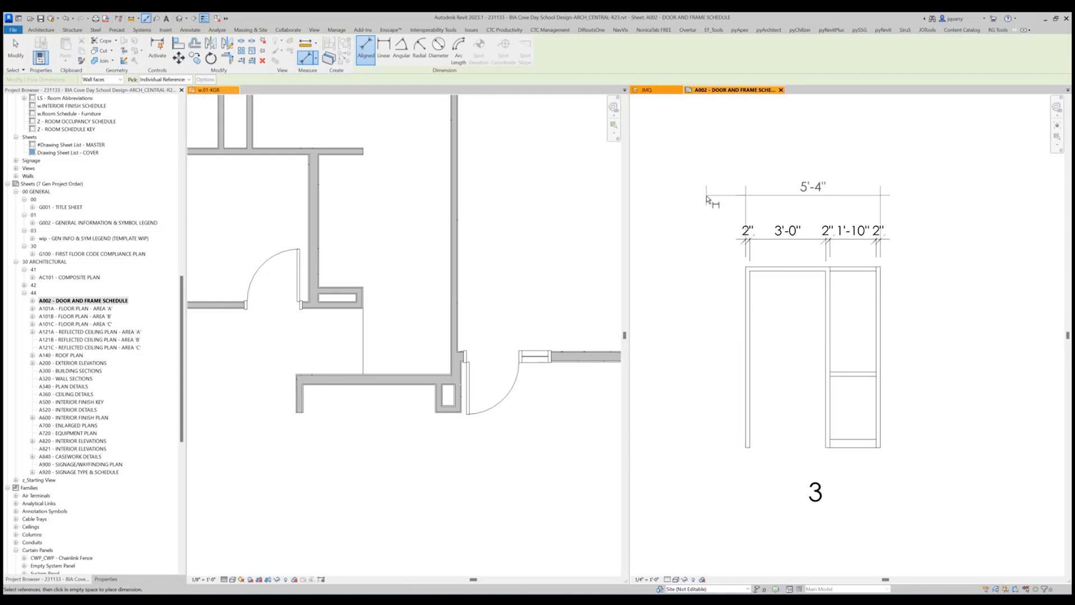
pyautogui.click(707, 202)
pyautogui.press('Escape')
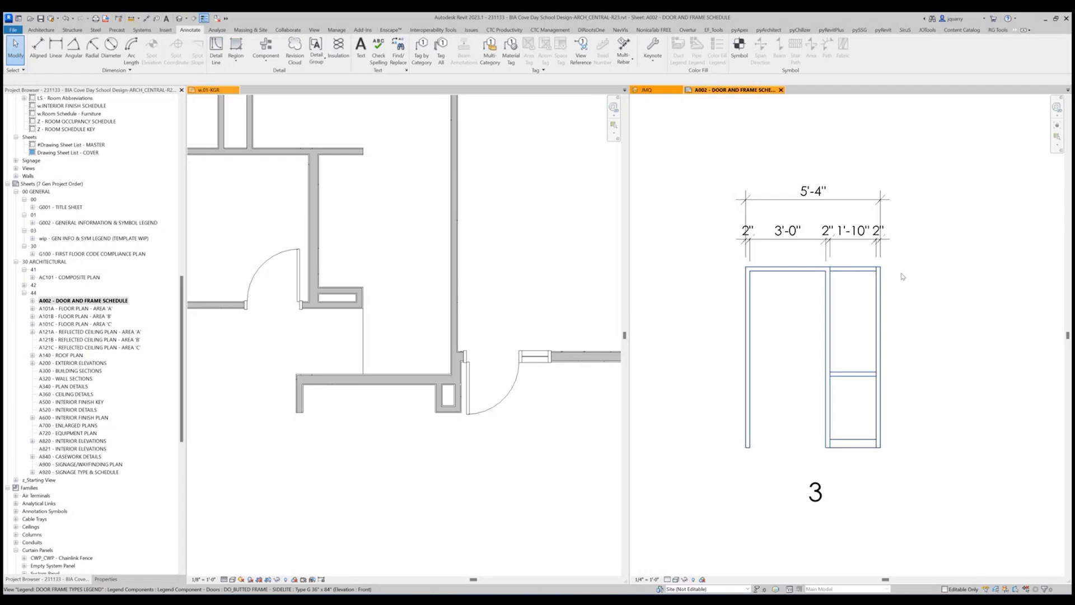
# Replace the door opening's width dimension value with the text SEE SCHEDULE.
pyautogui.click(812, 240)
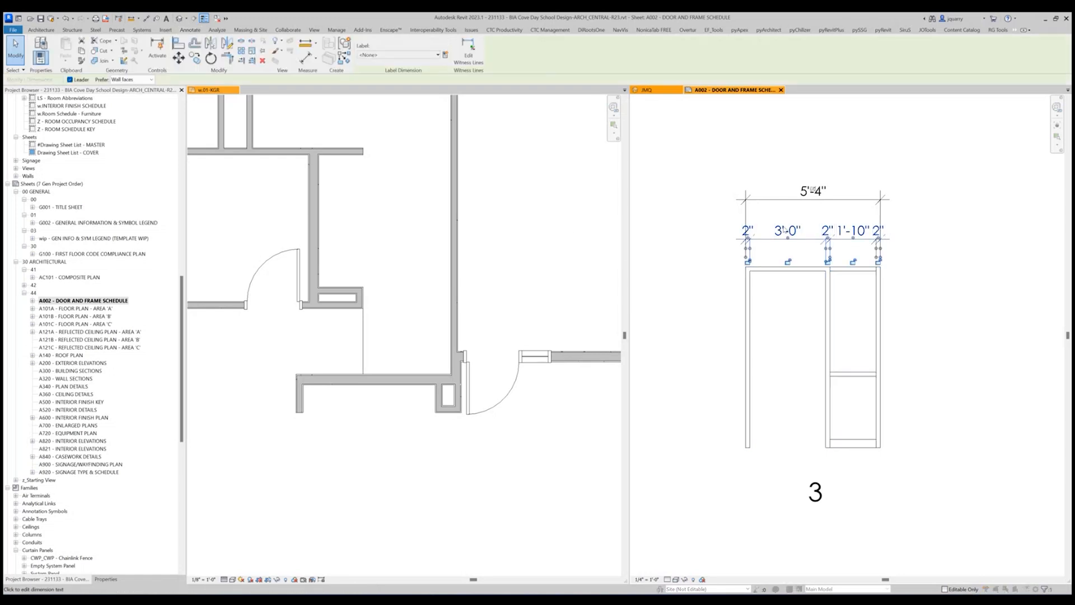
pyautogui.click(786, 230)
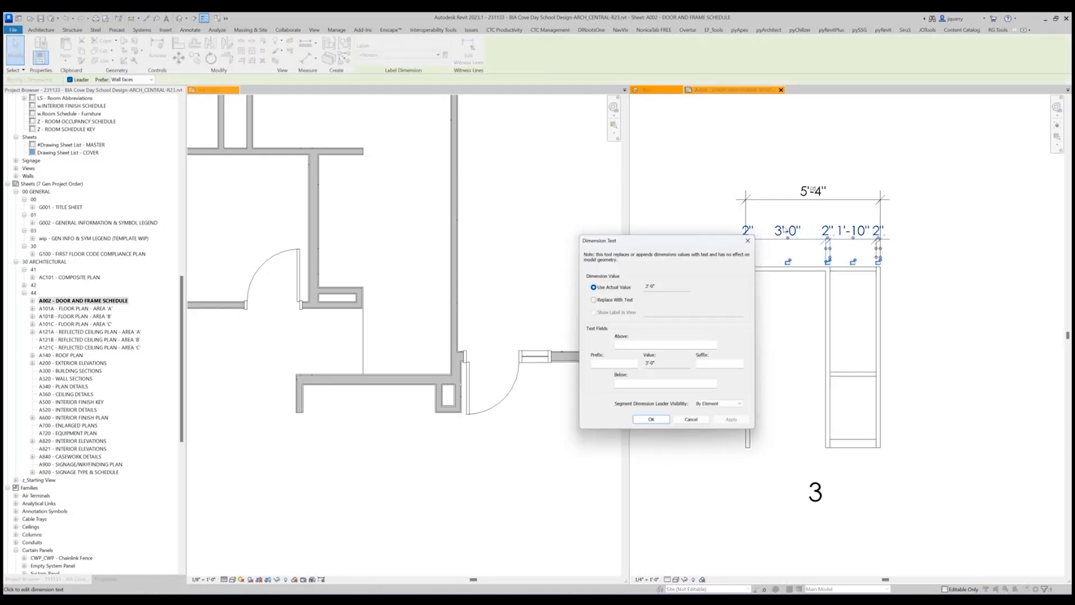
pyautogui.click(603, 301)
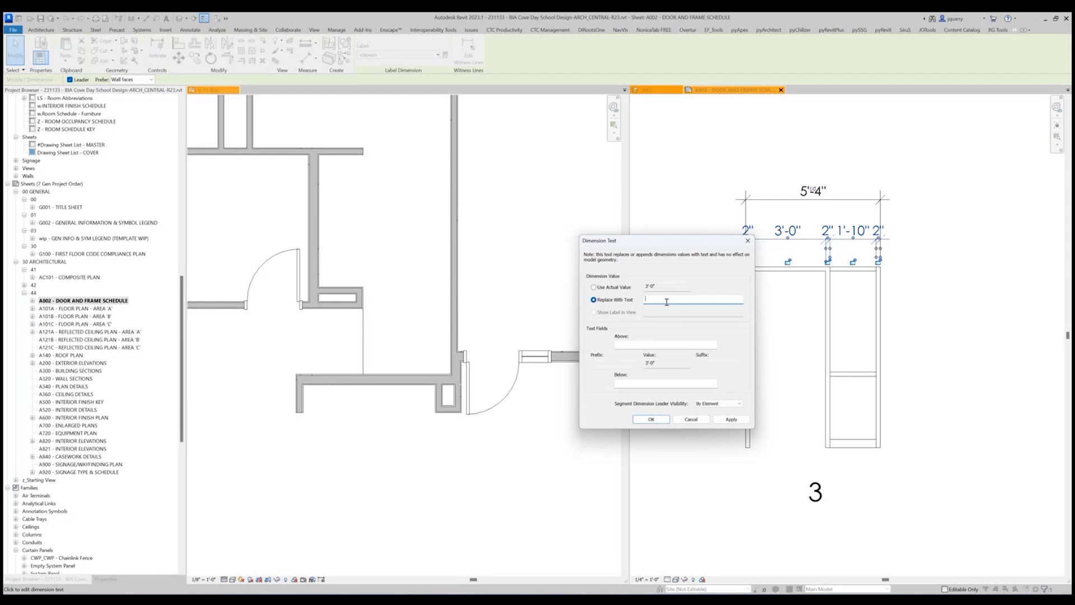
pyautogui.write('s')
pyautogui.press('capslock')
pyautogui.write('SEE SCHEDULE')
pyautogui.press('Return')
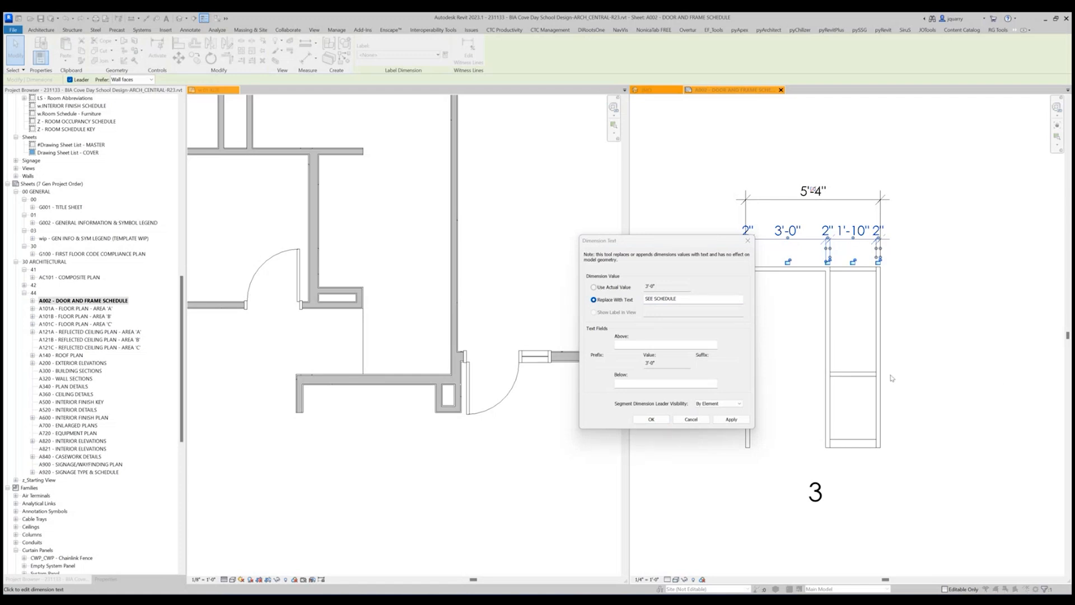
pyautogui.click(664, 419)
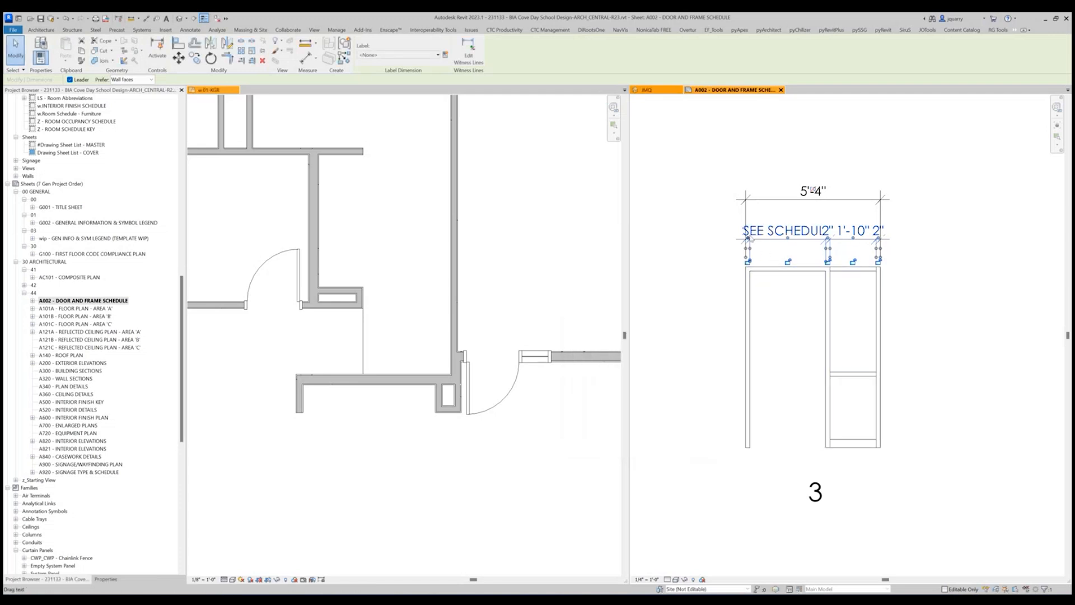
# Move the two outer jamb dimension texts outside the frame and the middle mullion's text below the dimension line.
pyautogui.moveTo(747, 239); pyautogui.dragTo(722, 238)
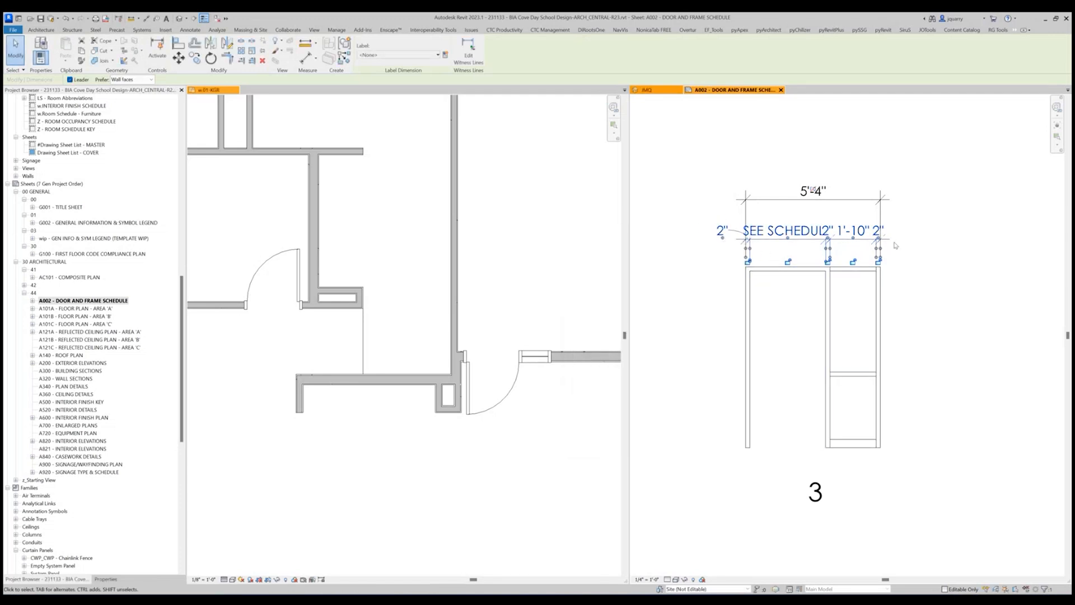
pyautogui.moveTo(884, 241); pyautogui.dragTo(893, 240)
pyautogui.moveTo(901, 238); pyautogui.dragTo(902, 238)
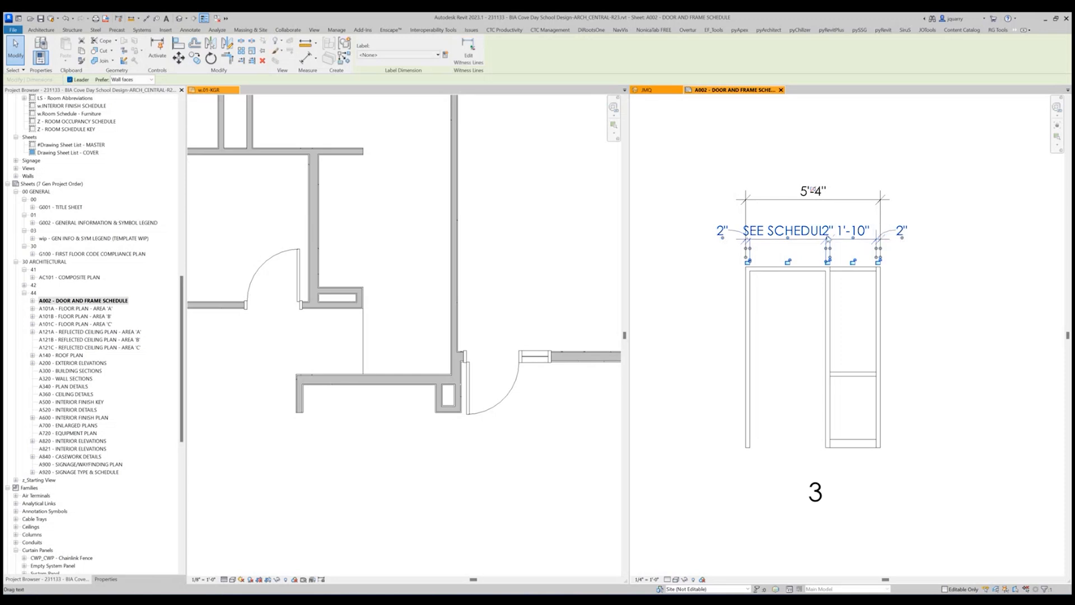
pyautogui.moveTo(828, 238); pyautogui.dragTo(855, 257)
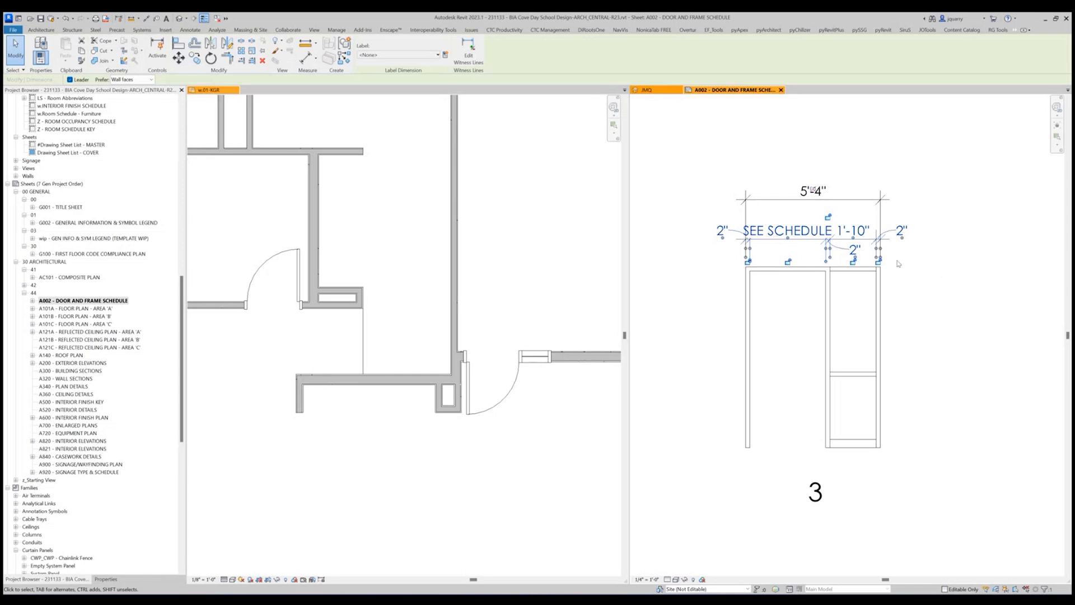
pyautogui.click(945, 282)
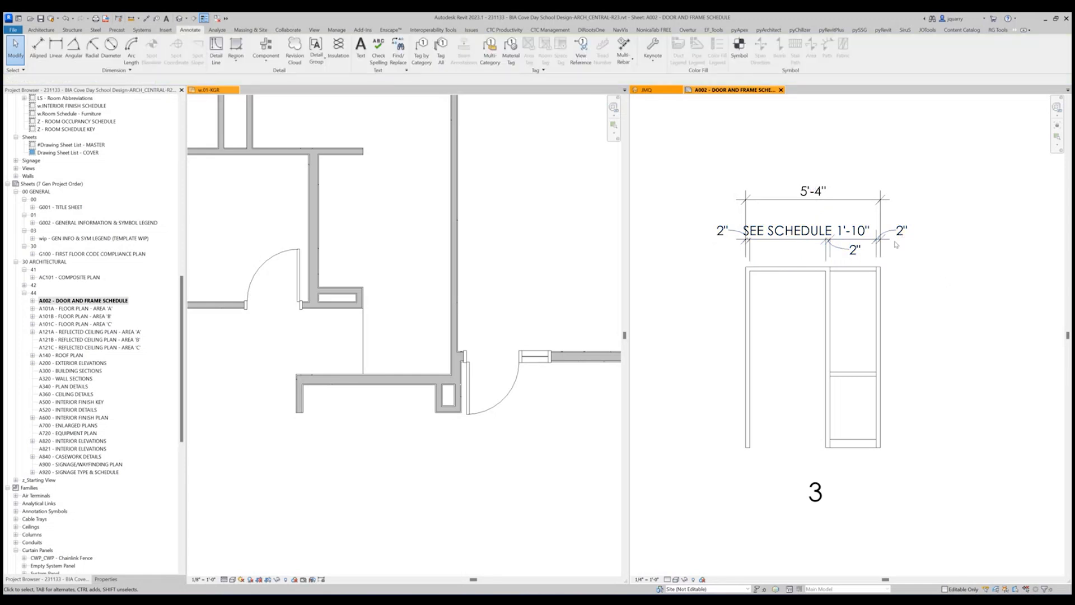
# Move the overall width dimension closer to the horizontal dimension string below it.
pyautogui.click(844, 199)
pyautogui.moveTo(844, 200); pyautogui.dragTo(846, 213)
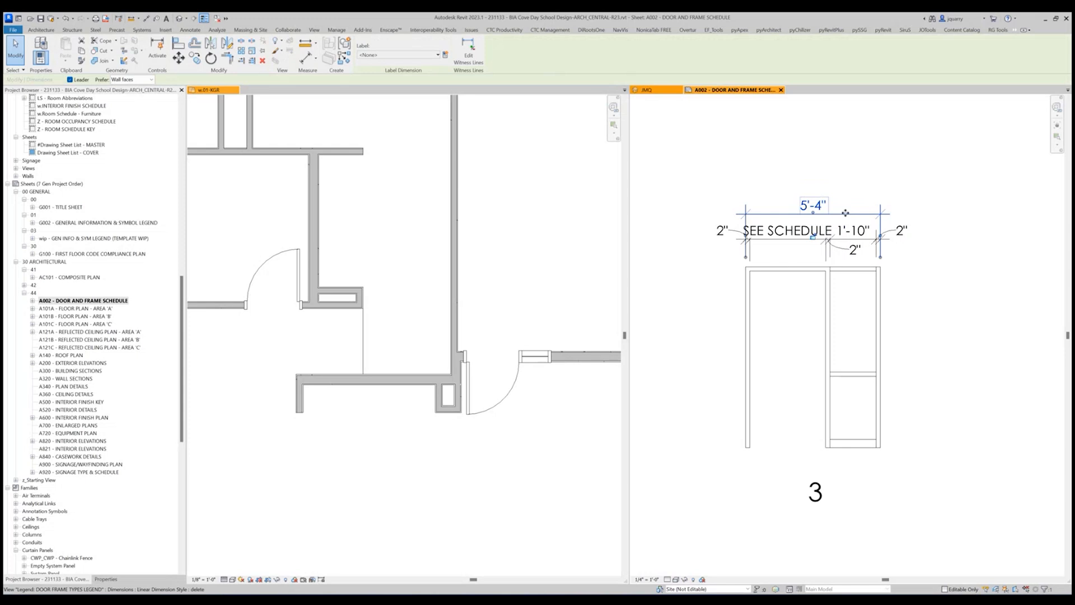
pyautogui.click(897, 136)
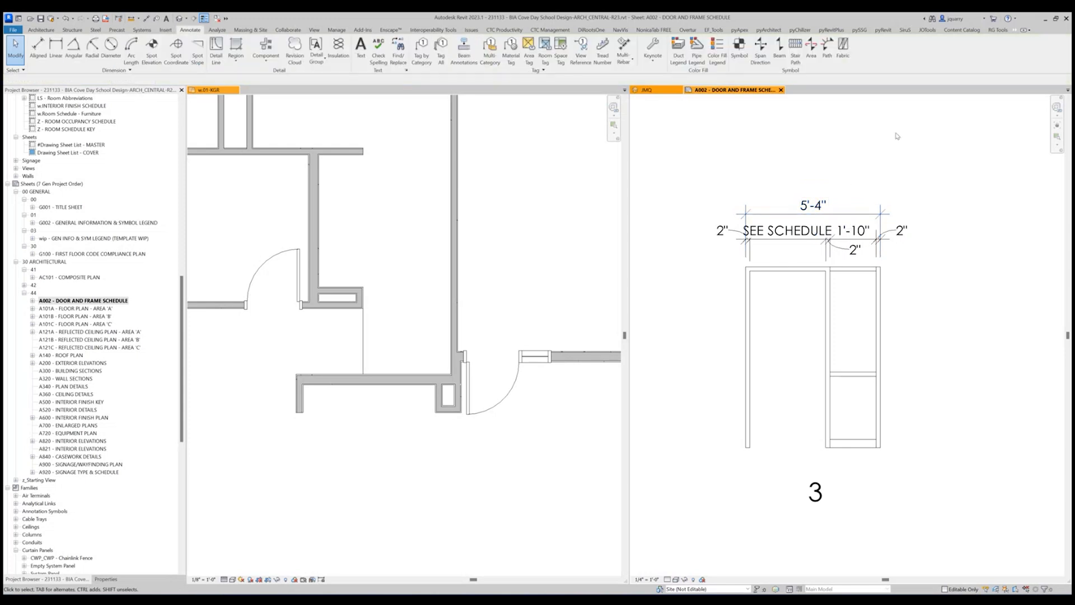
# Place a vertical aligned dimension string beside the sidelite across its bottom rail, middle rail, head and glass openings.
pyautogui.scroll(-2, 911, 270)
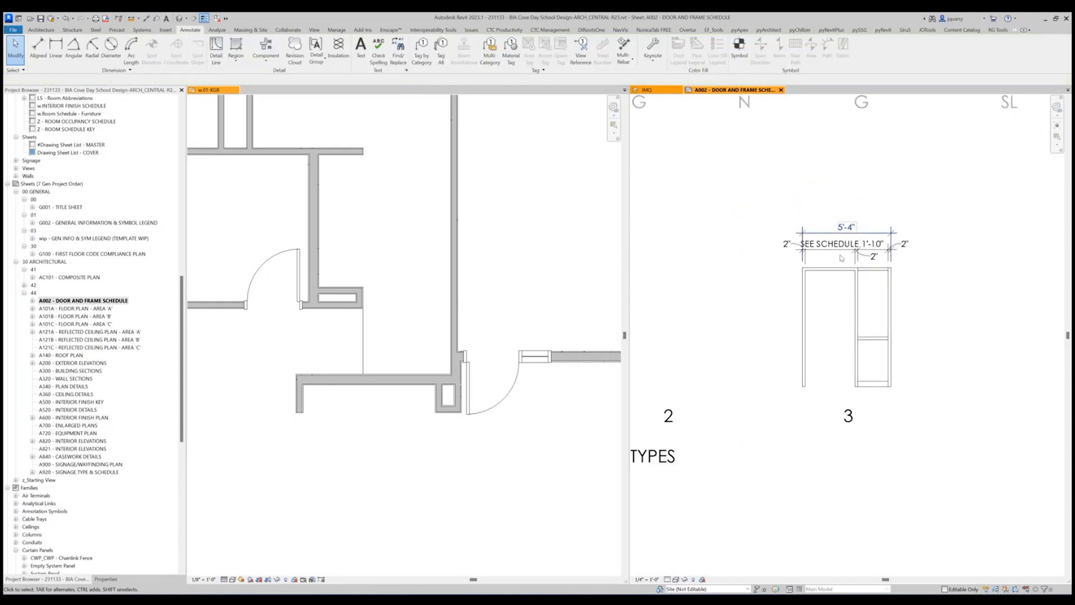
pyautogui.click(146, 18)
pyautogui.click(868, 386)
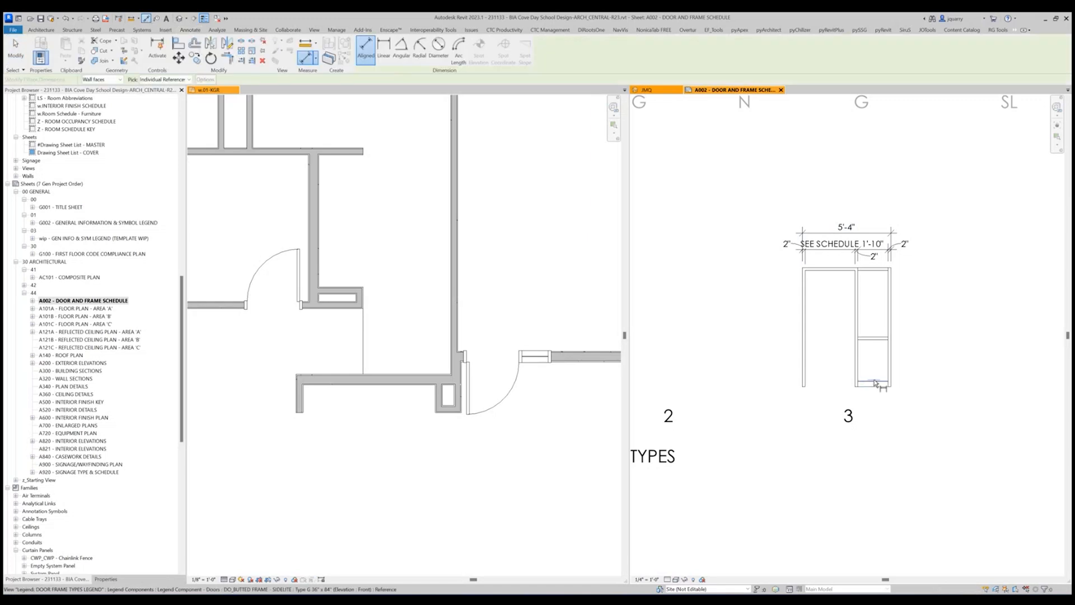
pyautogui.click(875, 381)
pyautogui.click(878, 339)
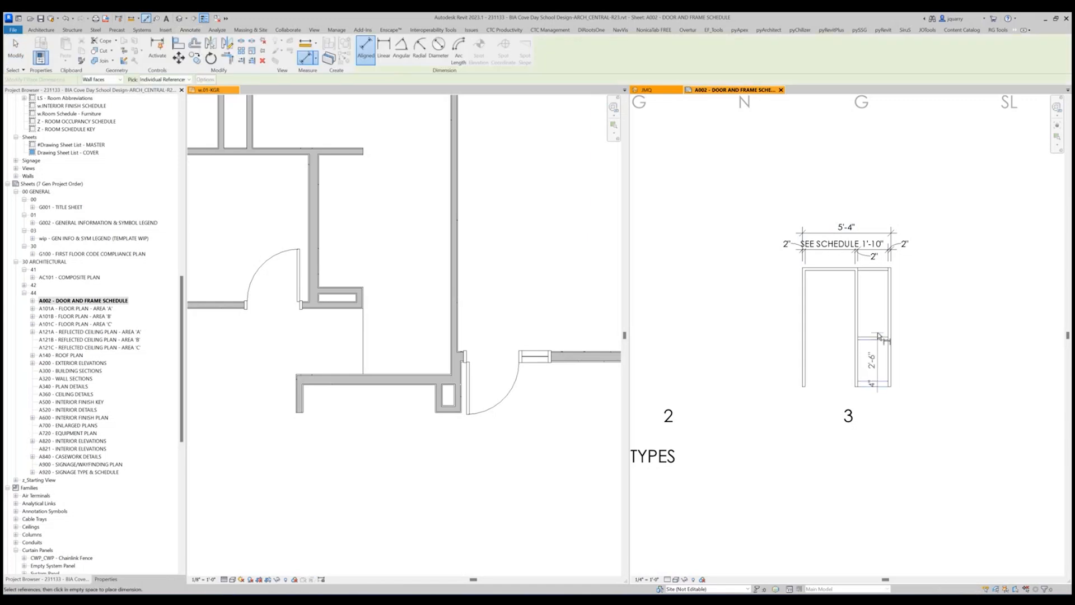
pyautogui.click(879, 271)
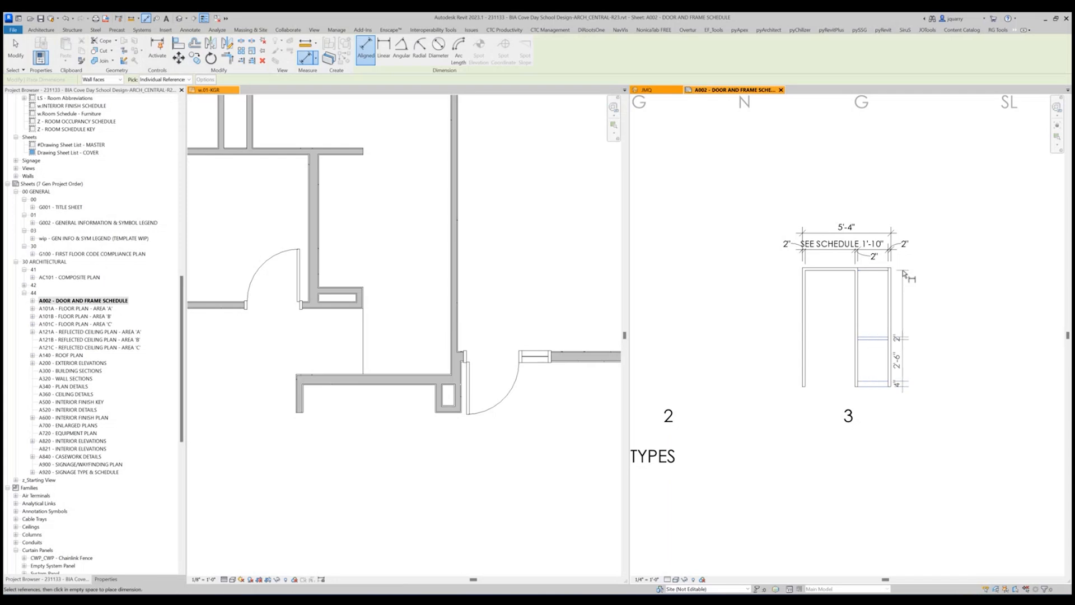
pyautogui.click(880, 274)
pyautogui.click(880, 270)
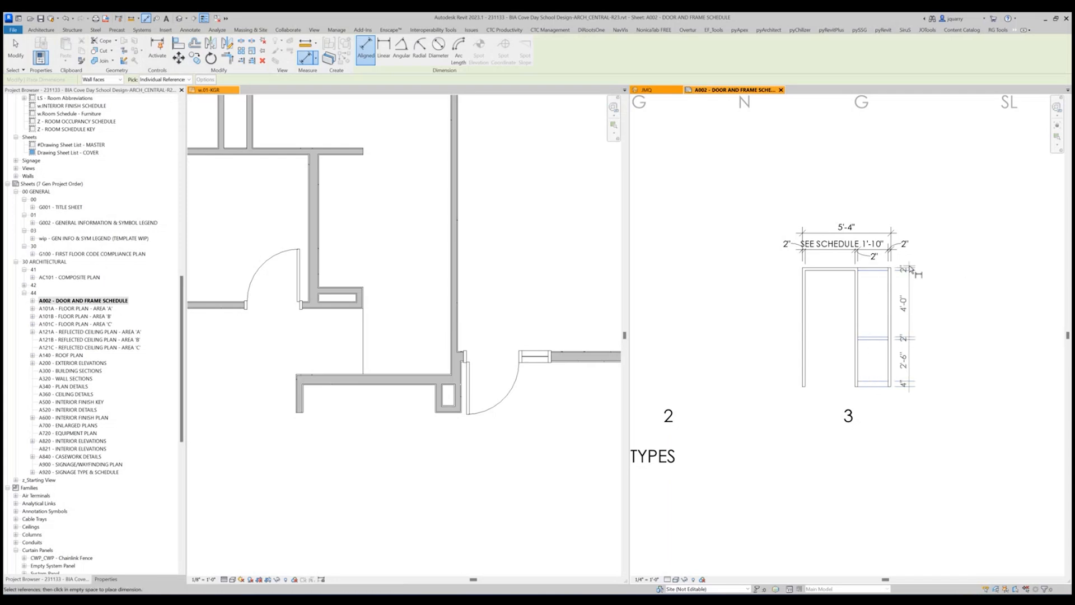
pyautogui.click(916, 324)
# Add an overall height dimension of the sidelite frame outside the vertical dimension string.
pyautogui.click(820, 268)
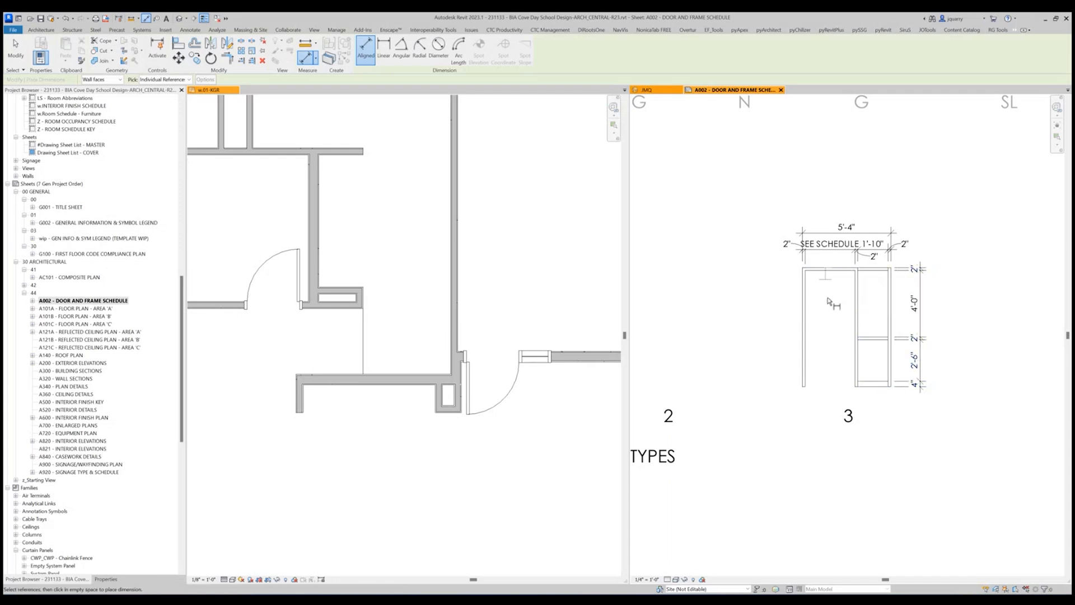
pyautogui.click(874, 386)
pyautogui.click(944, 353)
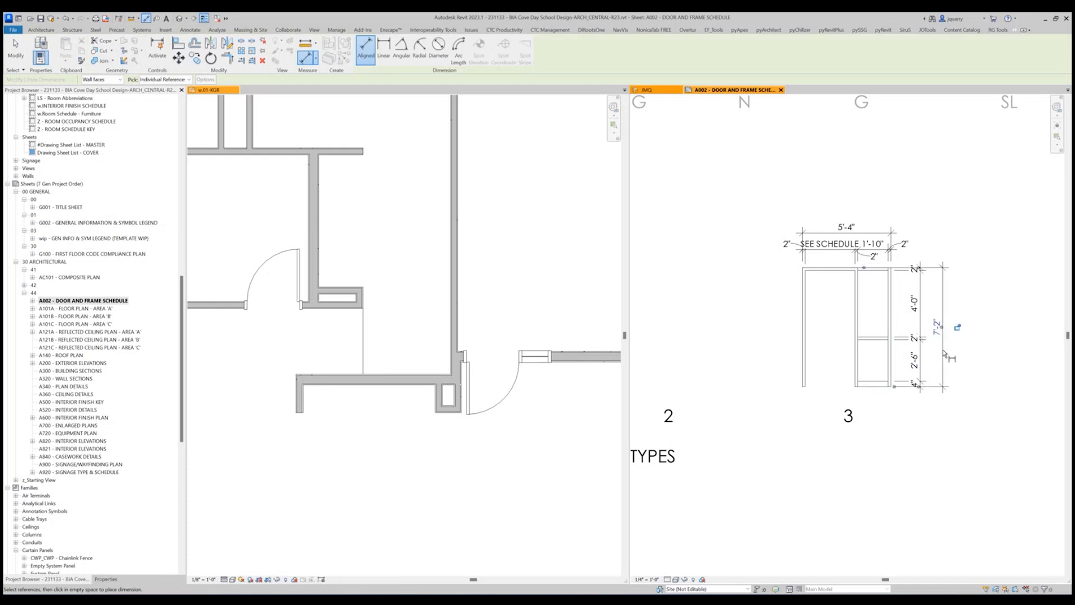
pyautogui.press('Escape')
pyautogui.press('Escape')
pyautogui.scroll(3, 929, 327)
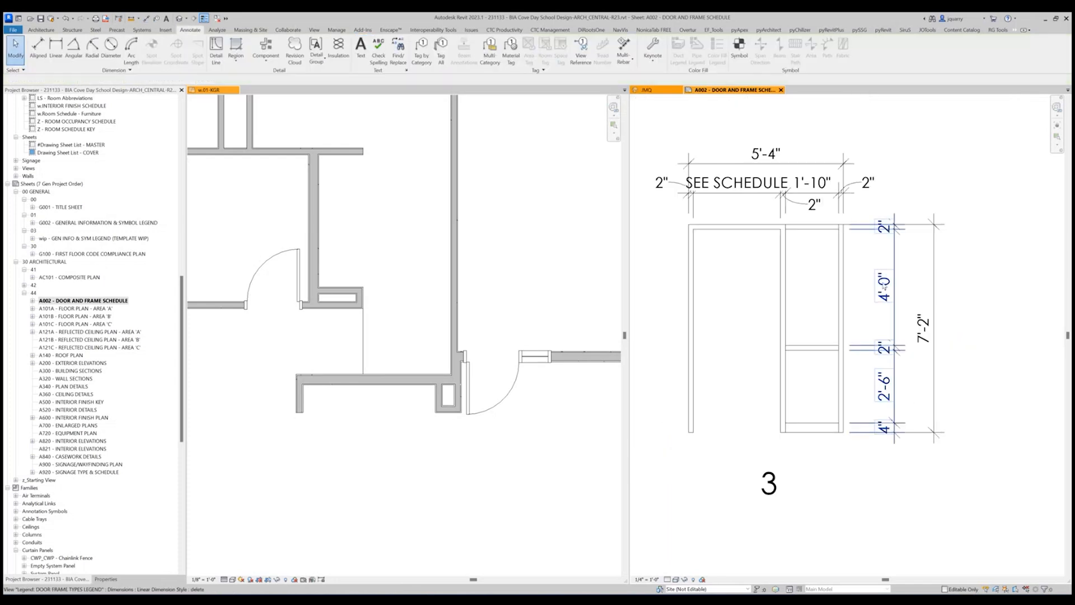
# Check the properties of the sidelite frame legend component.
pyautogui.click(737, 231)
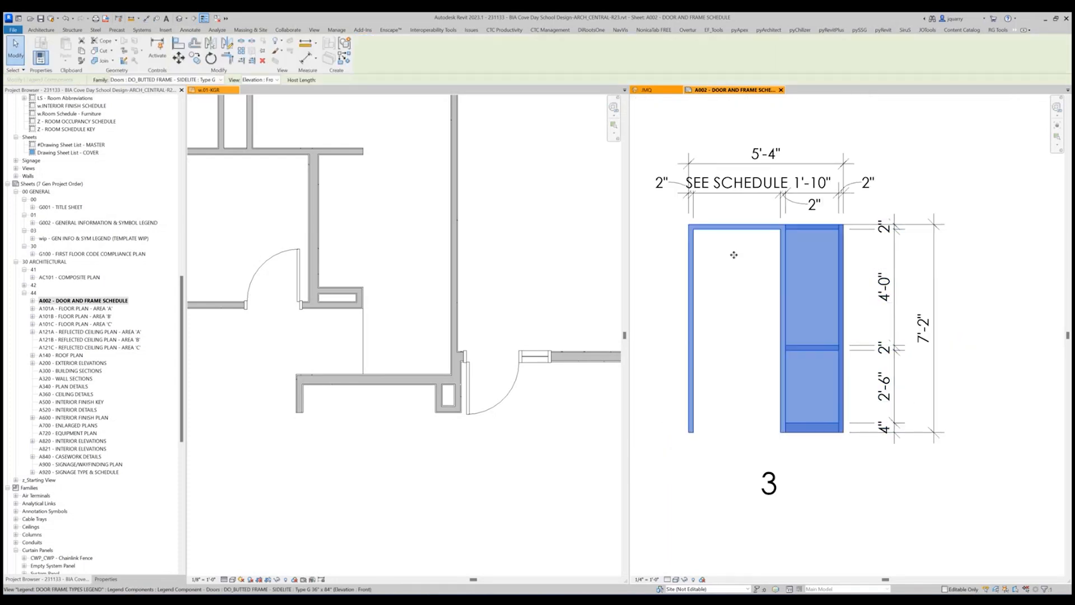
pyautogui.click(105, 579)
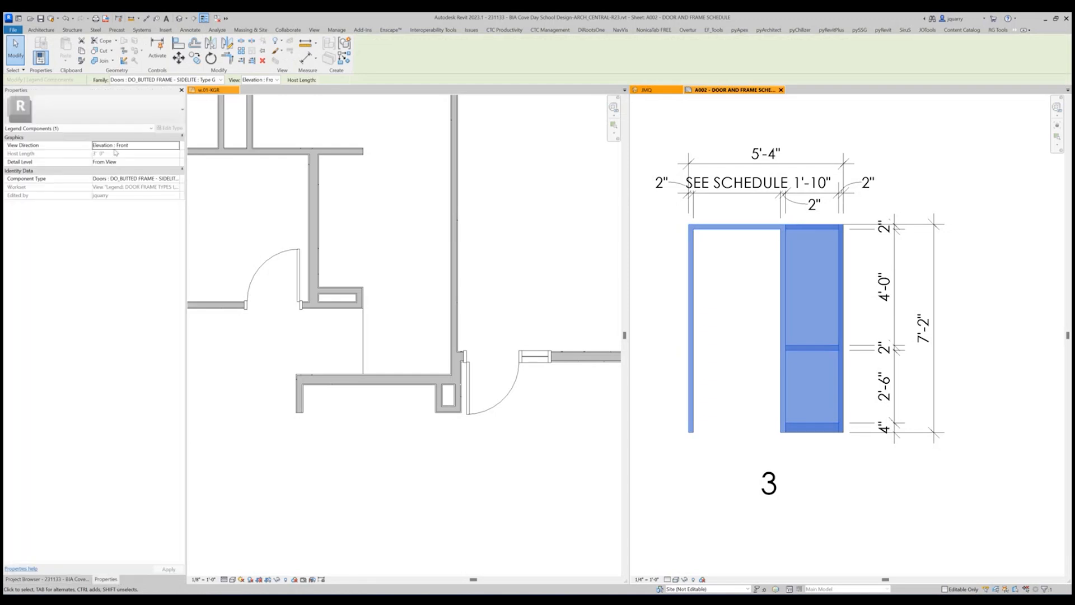
pyautogui.click(807, 333)
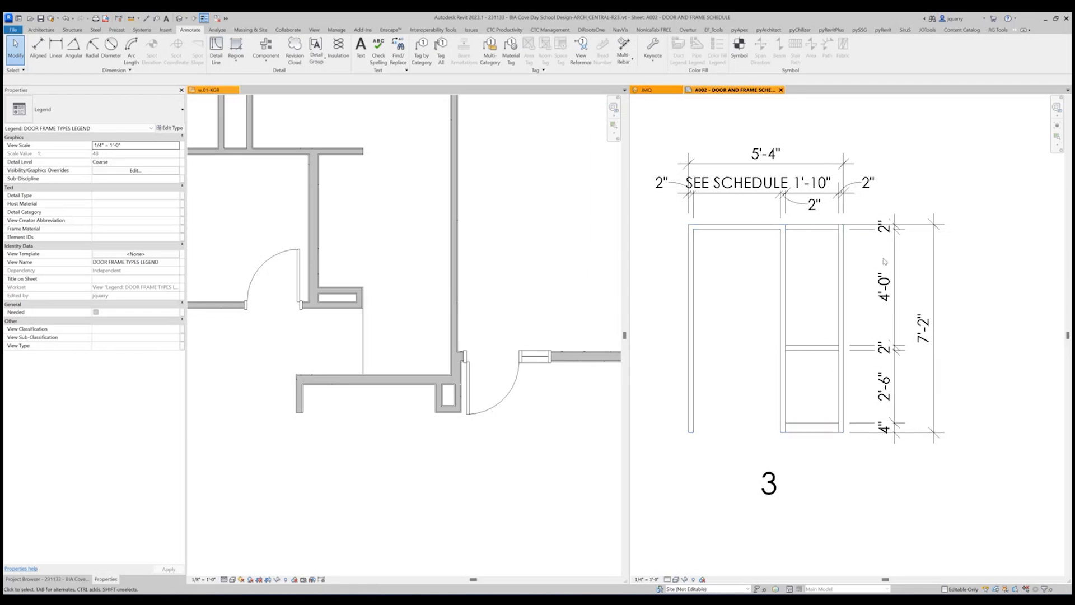
# Move the vertical string's head dimension text above the frame, the middle rail's text upward and the bottom rail's text below the frame.
pyautogui.click(893, 224)
pyautogui.moveTo(893, 210); pyautogui.dragTo(892, 201)
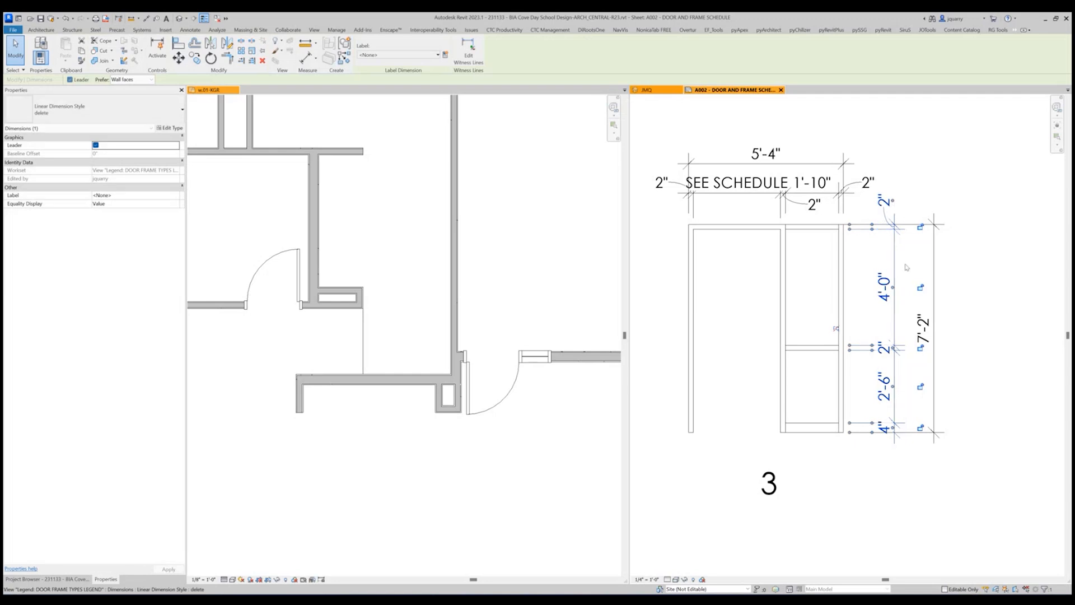
pyautogui.moveTo(894, 349); pyautogui.dragTo(893, 323)
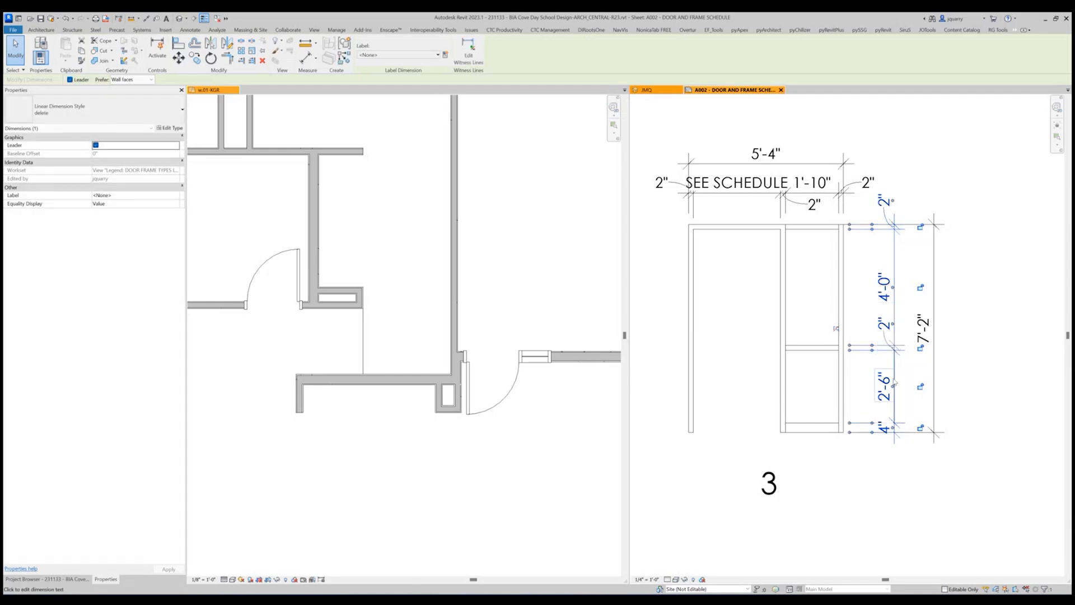
pyautogui.moveTo(892, 428); pyautogui.dragTo(892, 446)
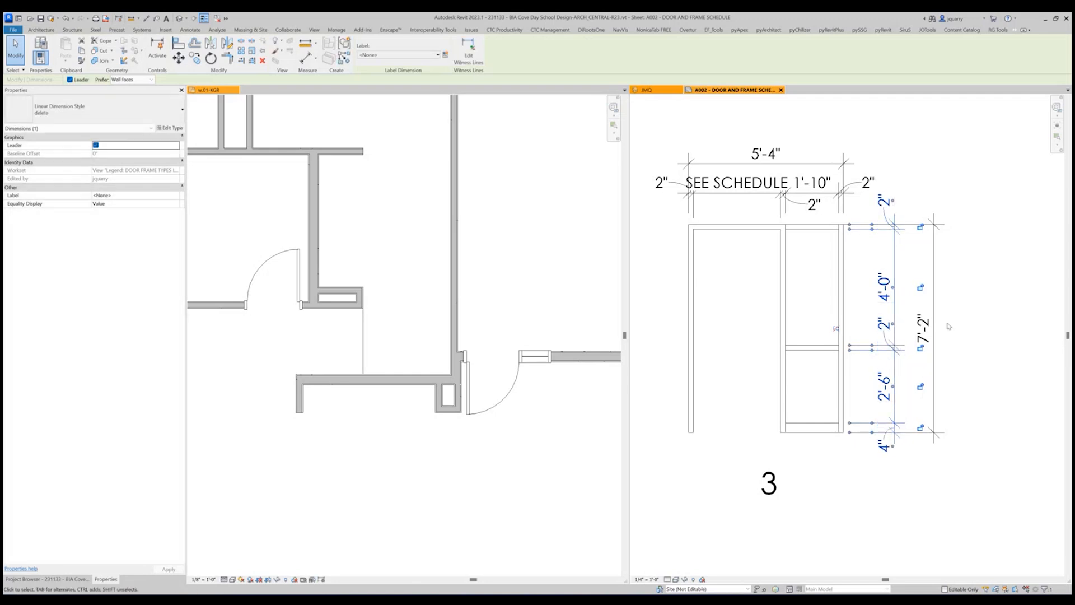
pyautogui.click(948, 324)
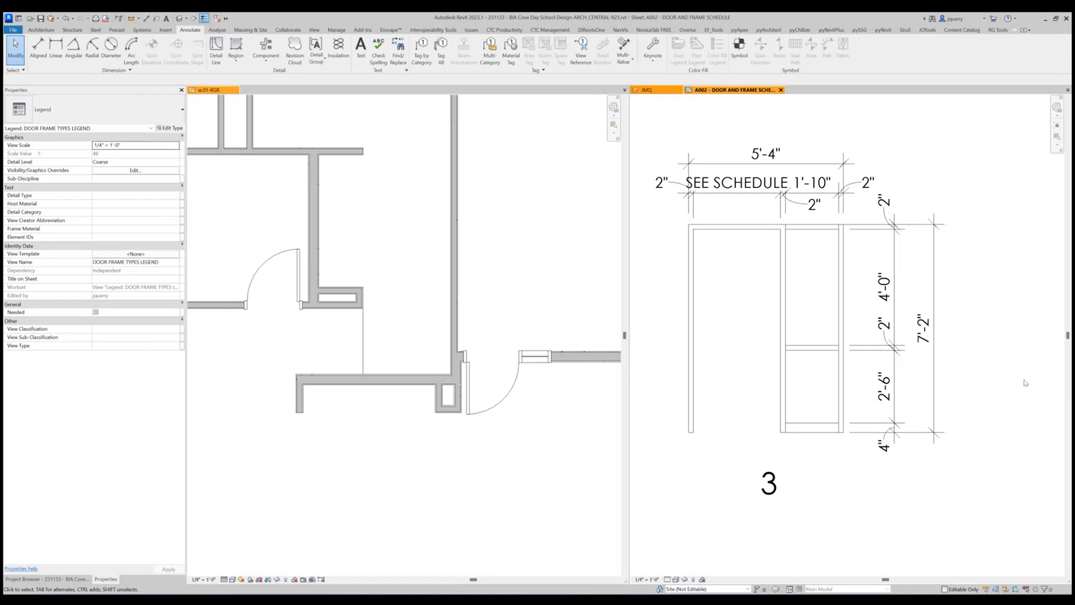
# Set DO_Frame Head HGT to 2" in the type properties of the DO_WRAP FRAME - SIDELITE door in the floor plan.
pyautogui.click(845, 412)
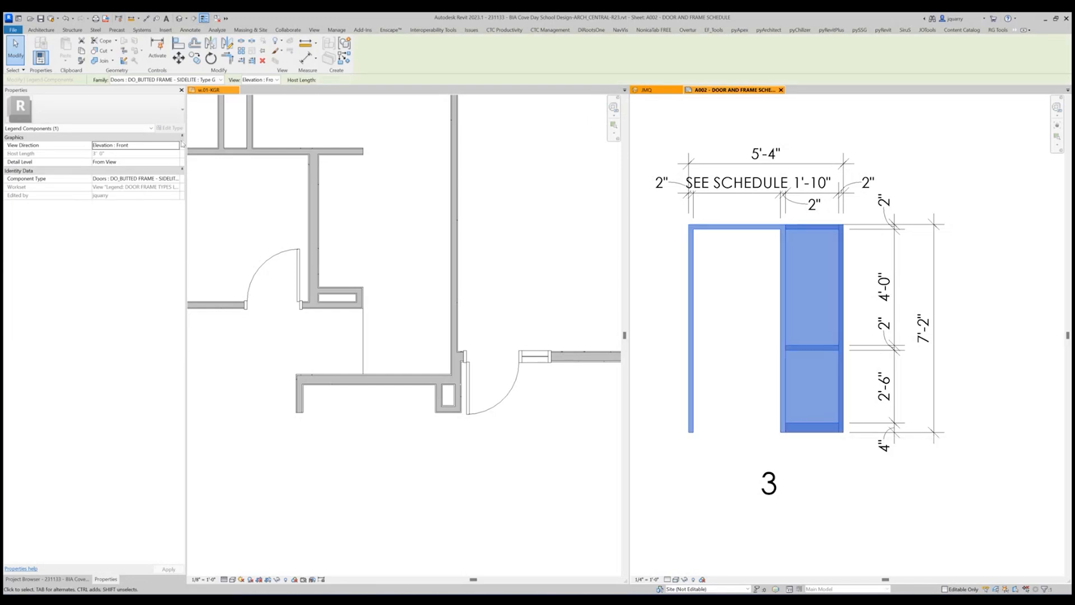
pyautogui.click(580, 319)
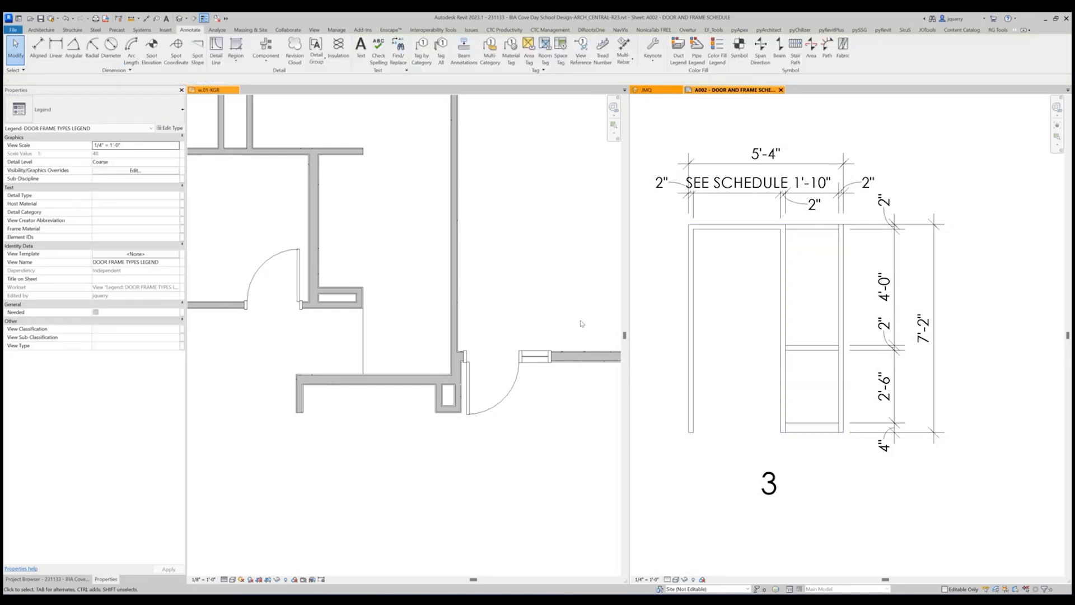
pyautogui.click(490, 404)
pyautogui.click(164, 128)
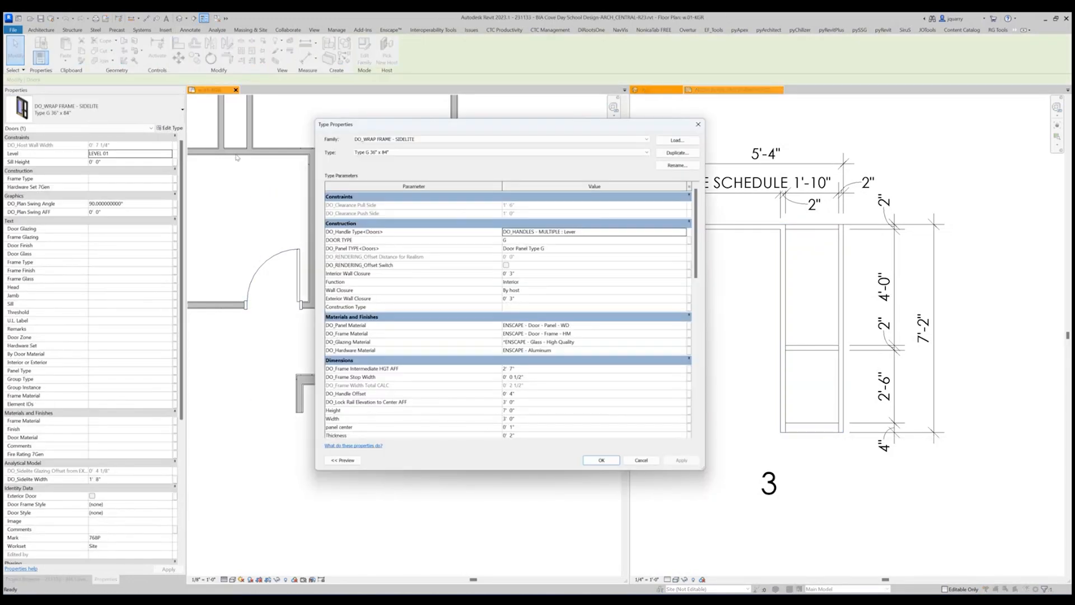
pyautogui.scroll(-10, 470, 333)
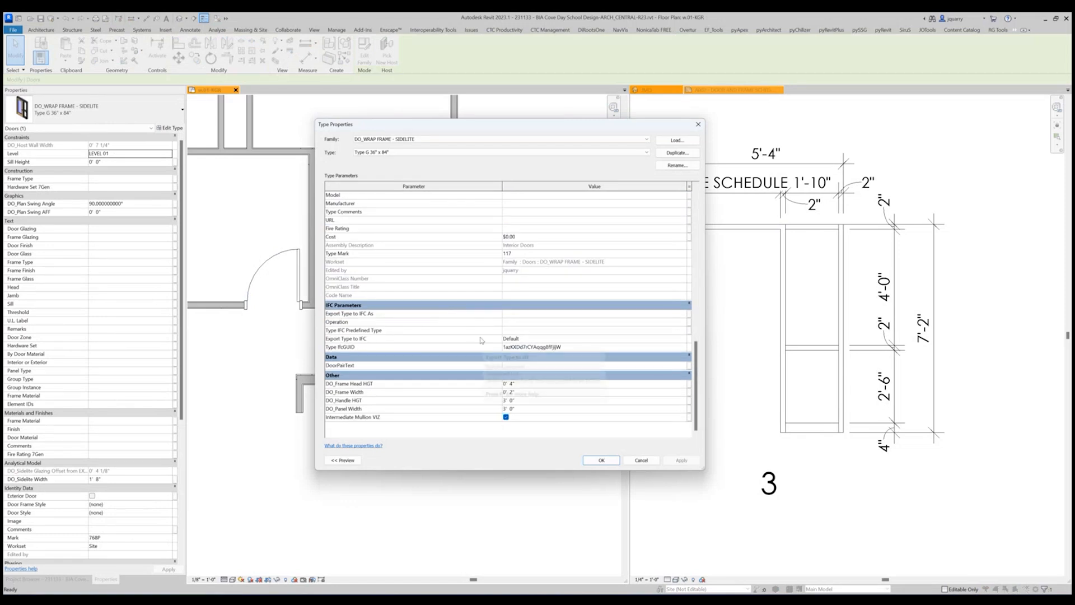
pyautogui.scroll(1, 492, 367)
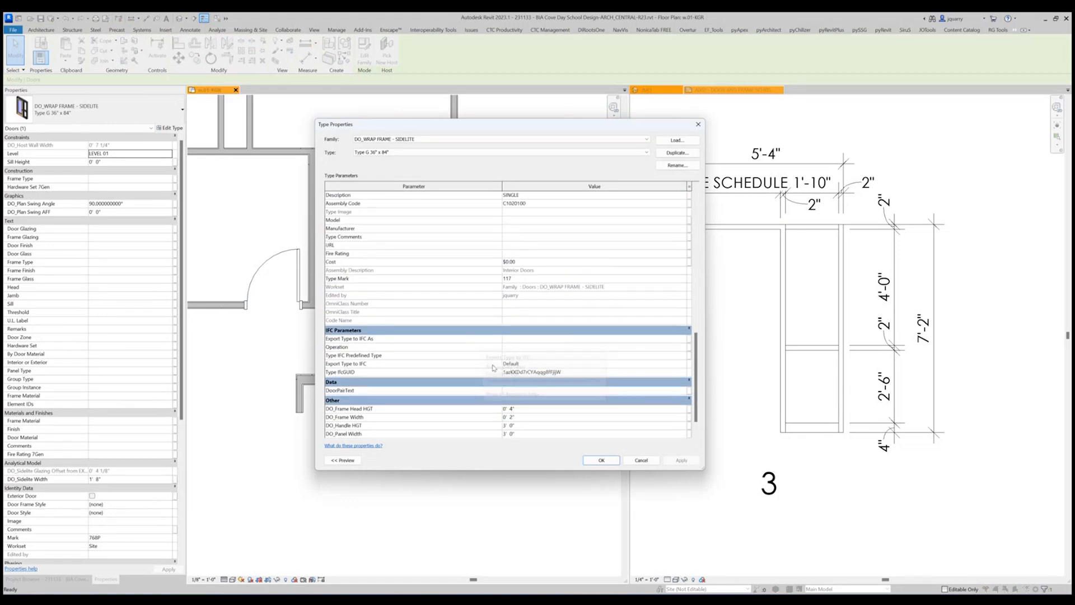
pyautogui.click(524, 409)
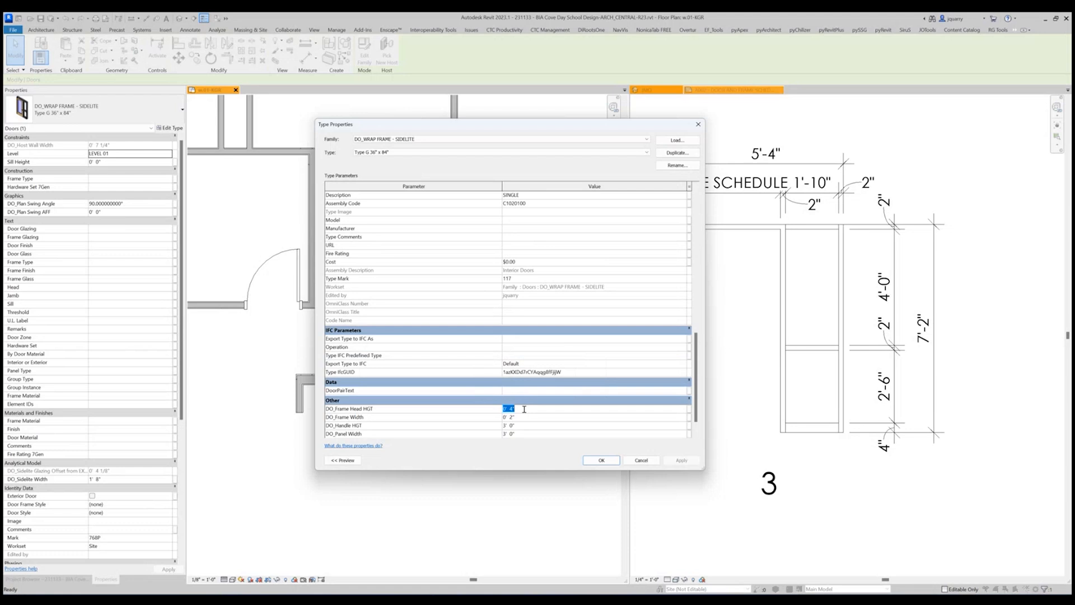
pyautogui.write('2"')
pyautogui.press('Return')
pyautogui.scroll(7, 525, 412)
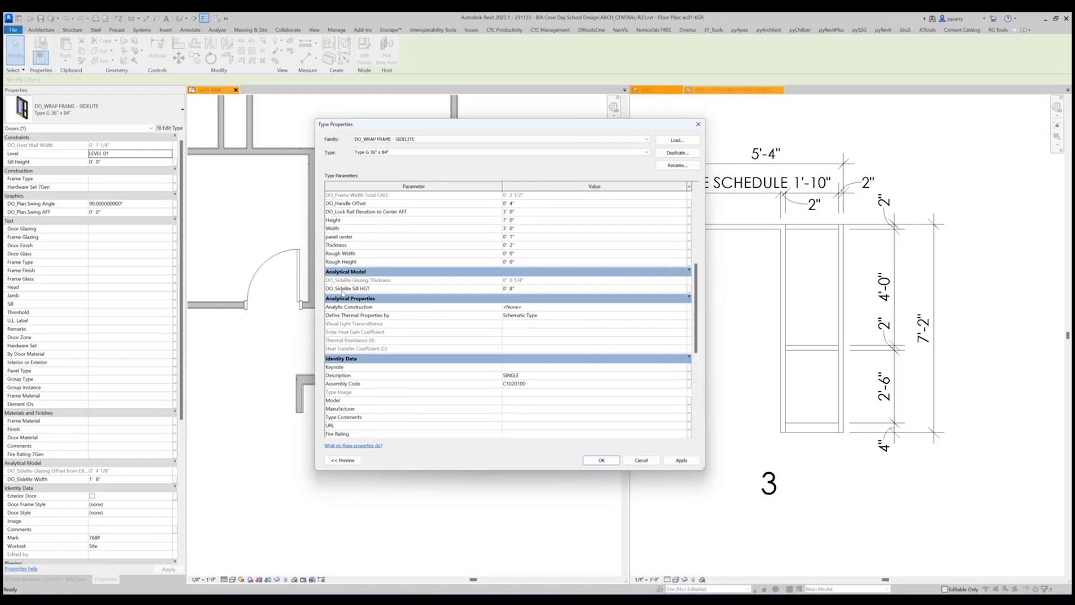
pyautogui.moveTo(354, 291)
pyautogui.click(601, 460)
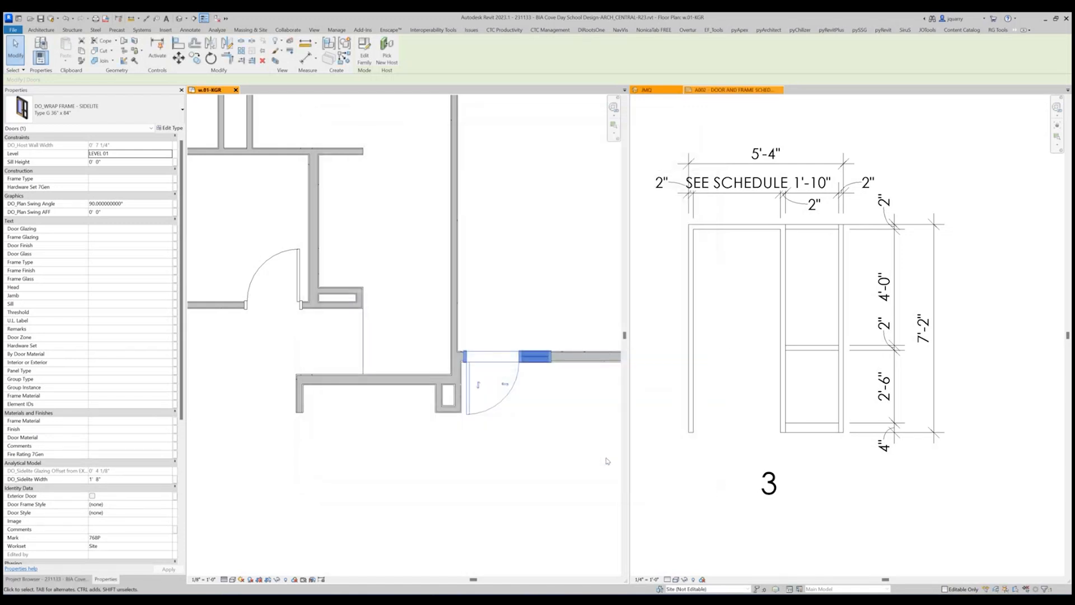
# Check which door family type the sidelite legend component uses and the alternatives available.
pyautogui.click(692, 320)
pyautogui.click(691, 321)
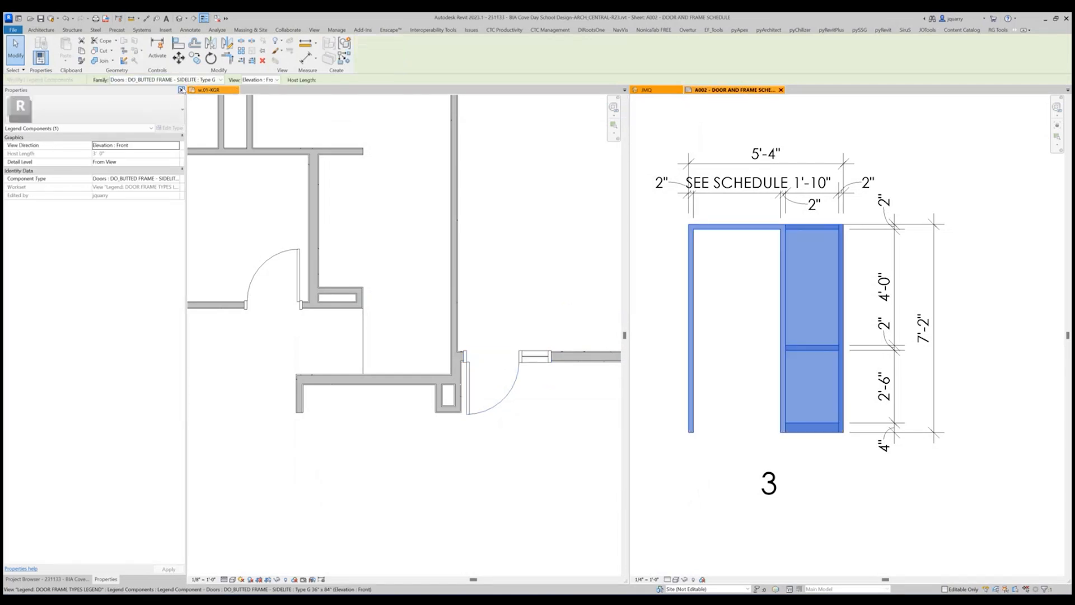
pyautogui.click(189, 80)
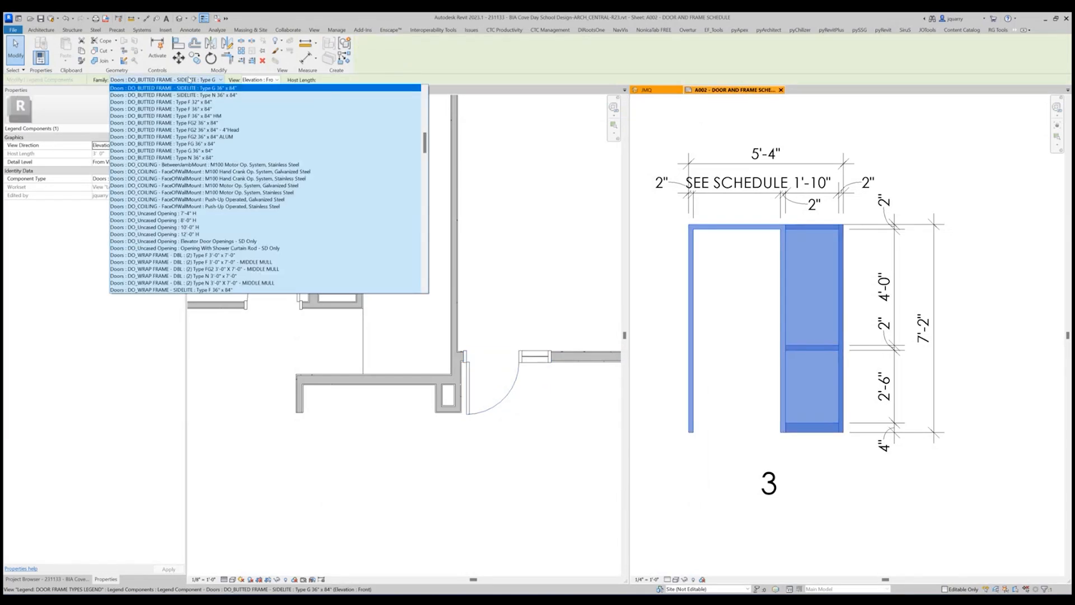
pyautogui.press('Escape')
pyautogui.click(811, 333)
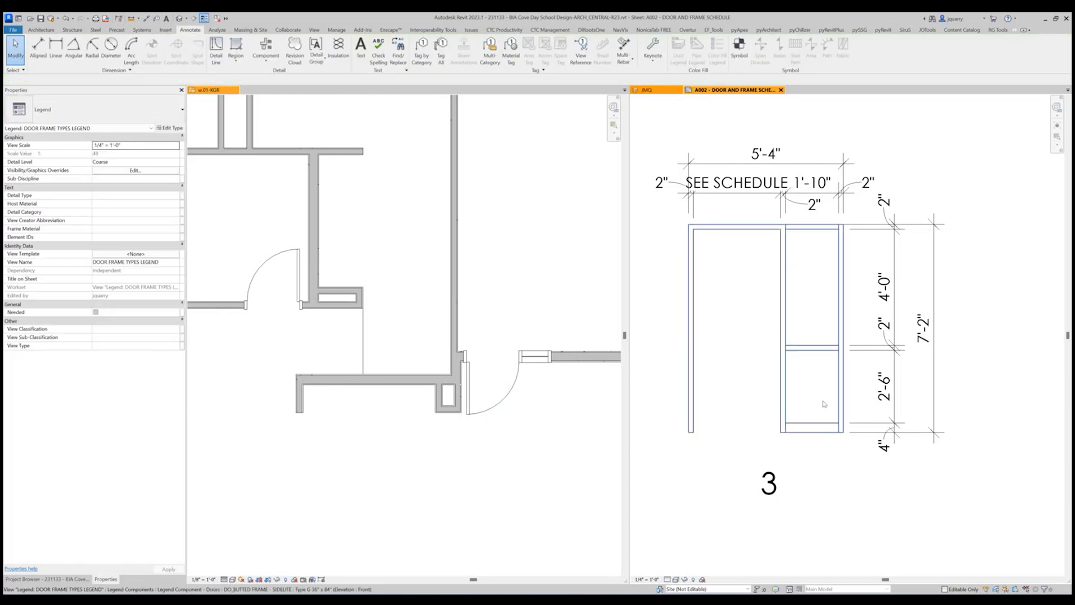
# Inspect the DO_WRAP FRAME - SIDELITE family in the Family Editor, close sheet A002 and close the family without saving.
pyautogui.click(523, 377)
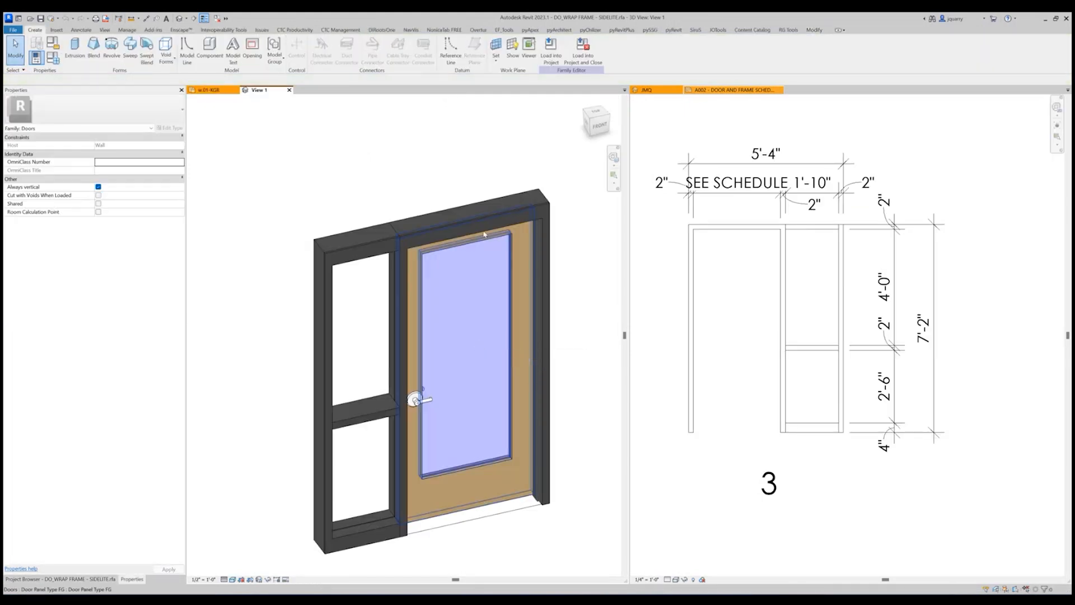
pyautogui.click(732, 89)
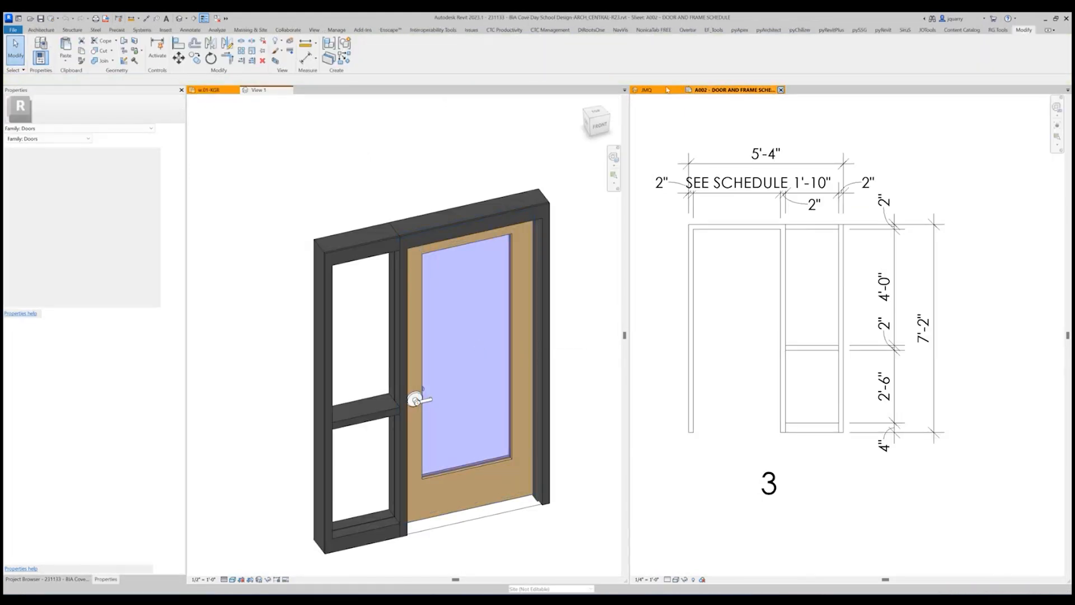
pyautogui.click(779, 90)
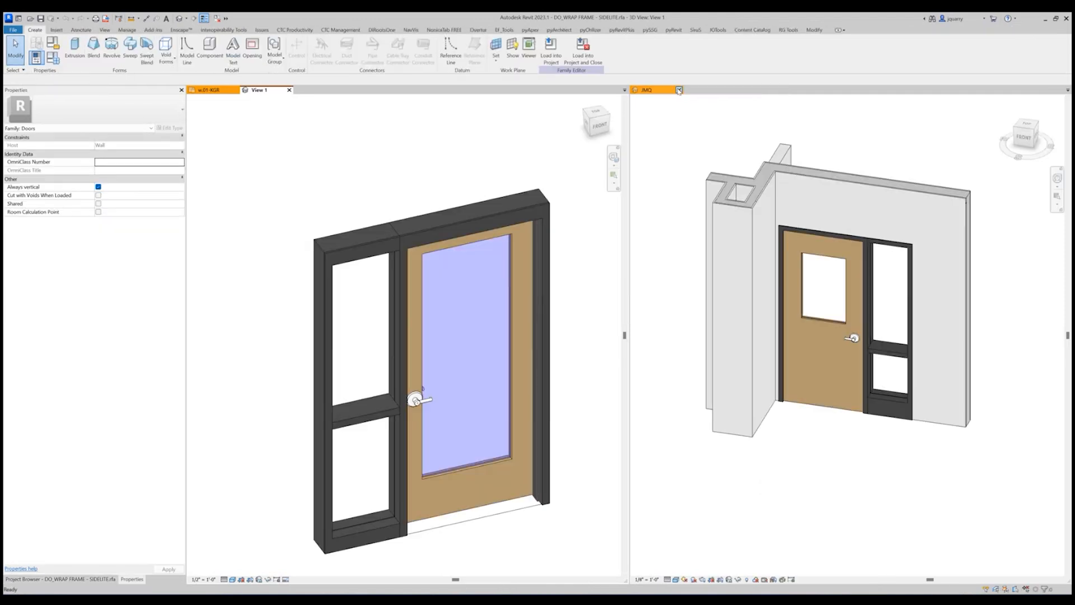
pyautogui.click(289, 90)
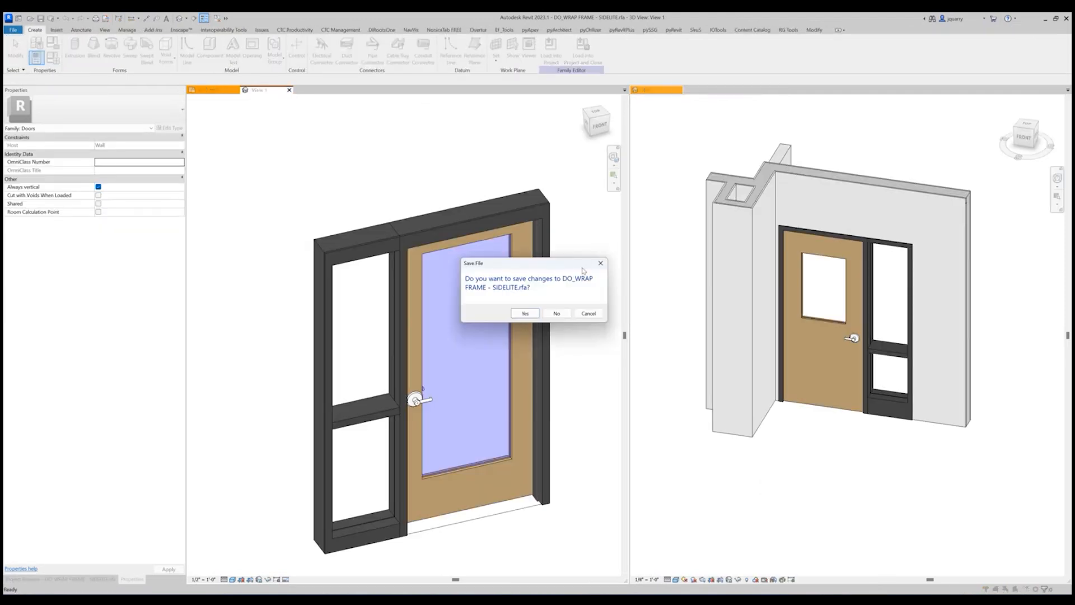
pyautogui.click(556, 314)
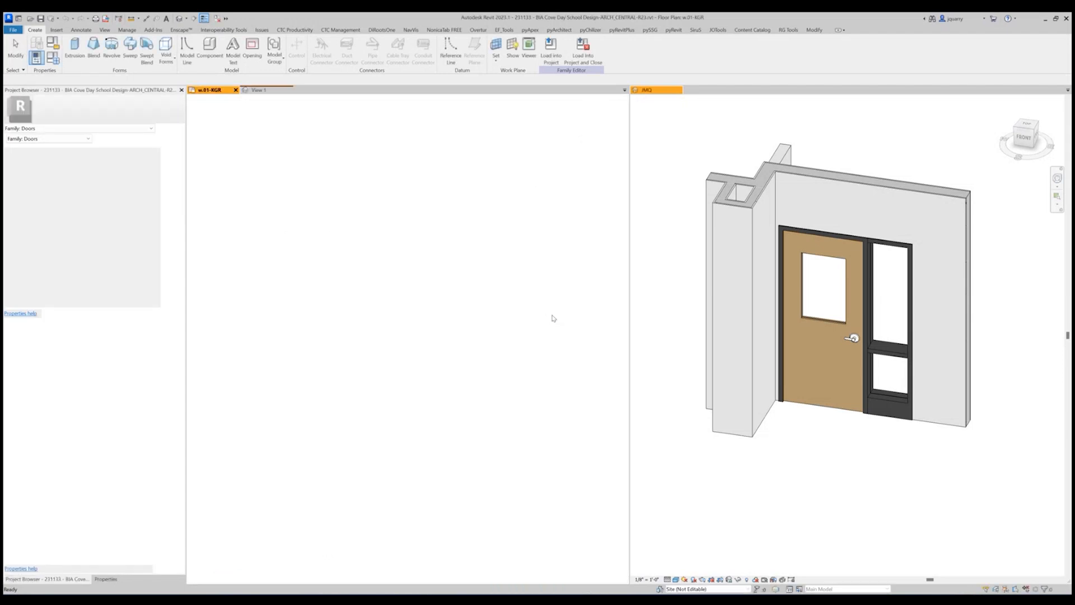
# Reopen sheet A002 - DOOR AND FRAME SCHEDULE and activate the door frame types legend viewport.
pyautogui.click(539, 355)
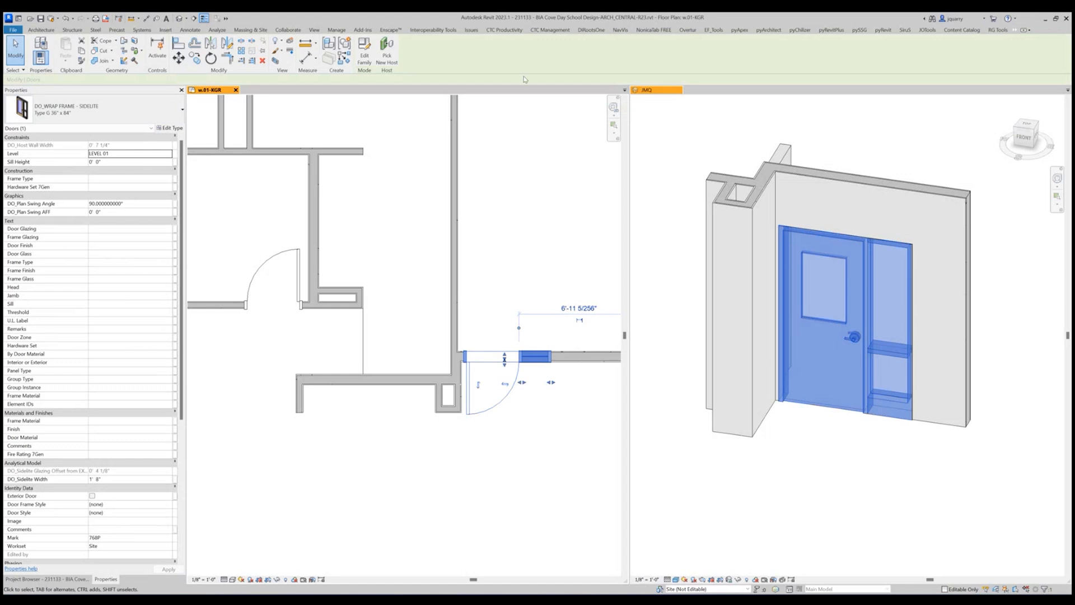
pyautogui.click(72, 577)
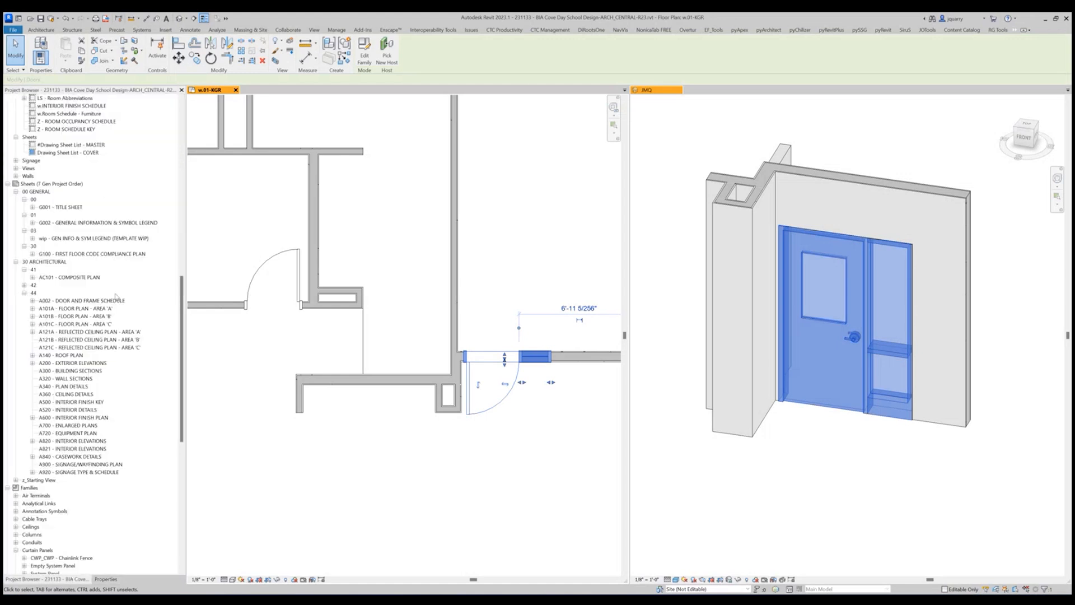
pyautogui.scroll(-5, 103, 211)
pyautogui.scroll(2, 103, 212)
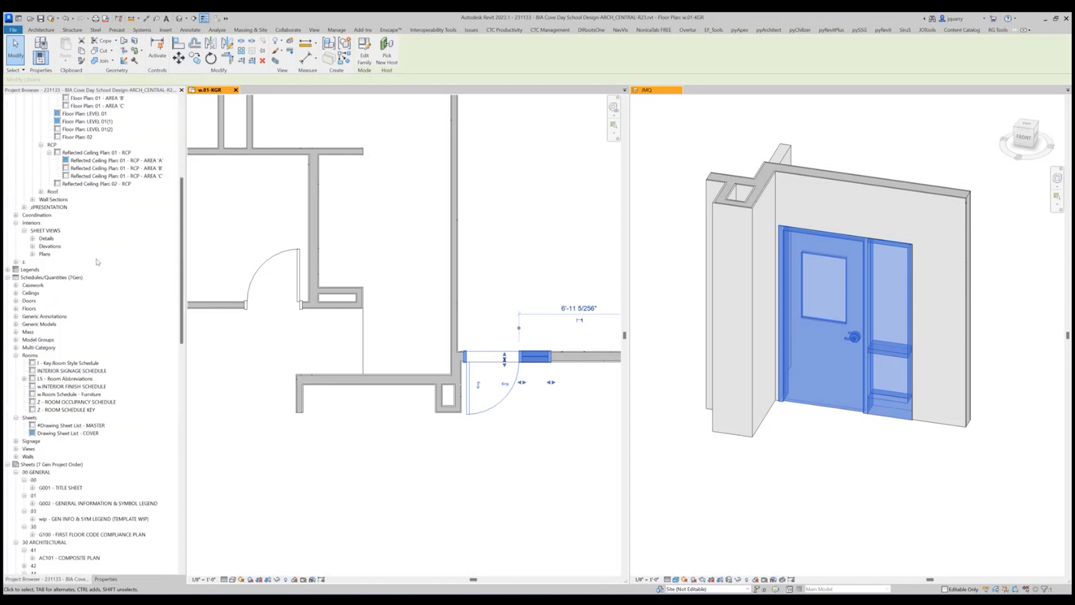
pyautogui.doubleClick(83, 440)
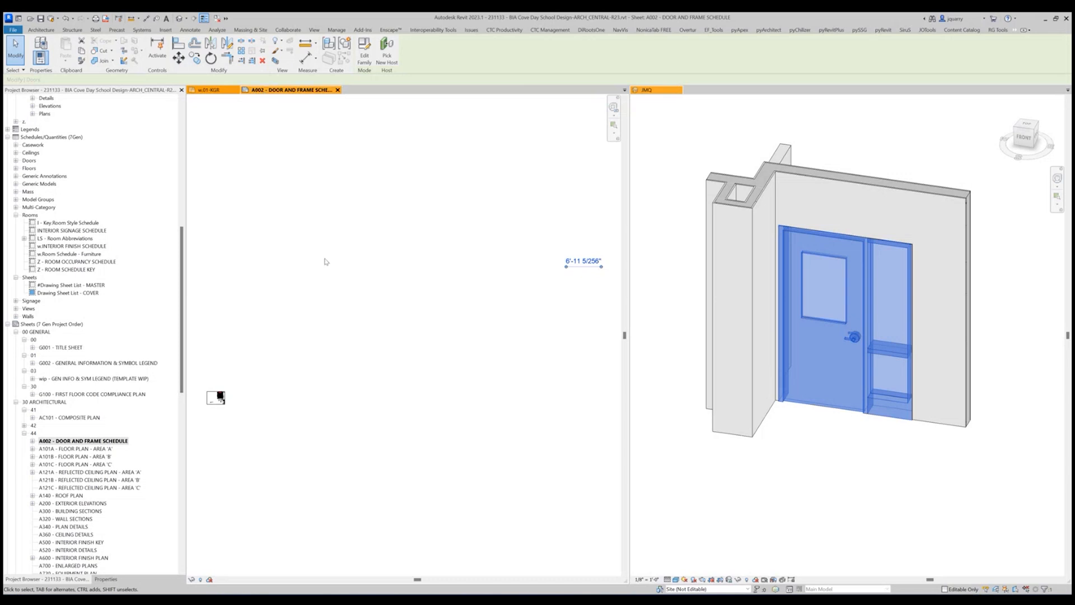
pyautogui.scroll(-2, 395, 308)
pyautogui.scroll(6, 310, 338)
pyautogui.press('Escape')
pyautogui.scroll(4, 319, 324)
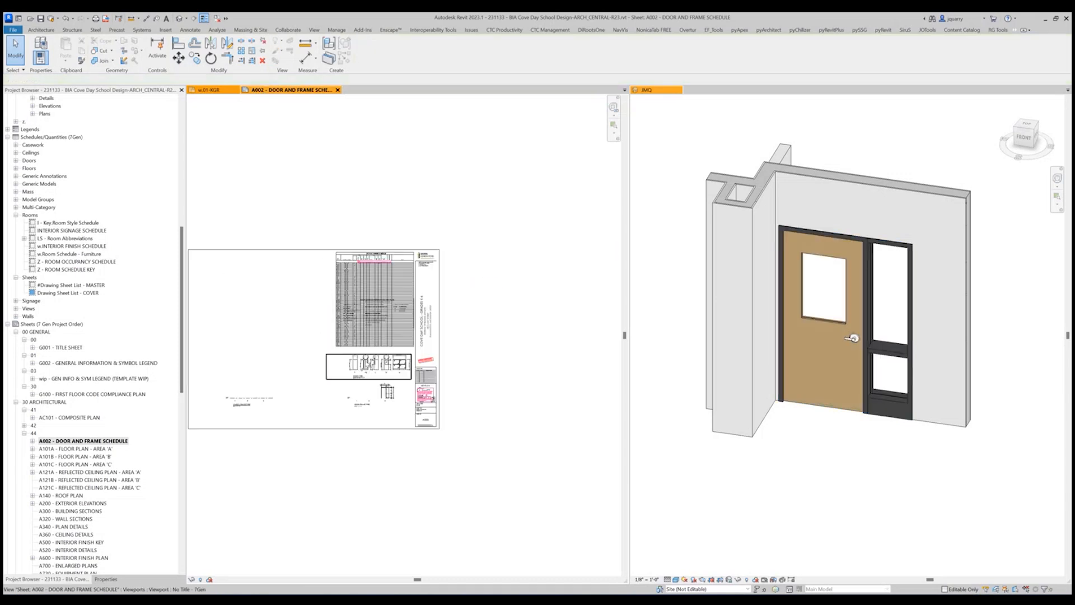
pyautogui.scroll(8, 365, 362)
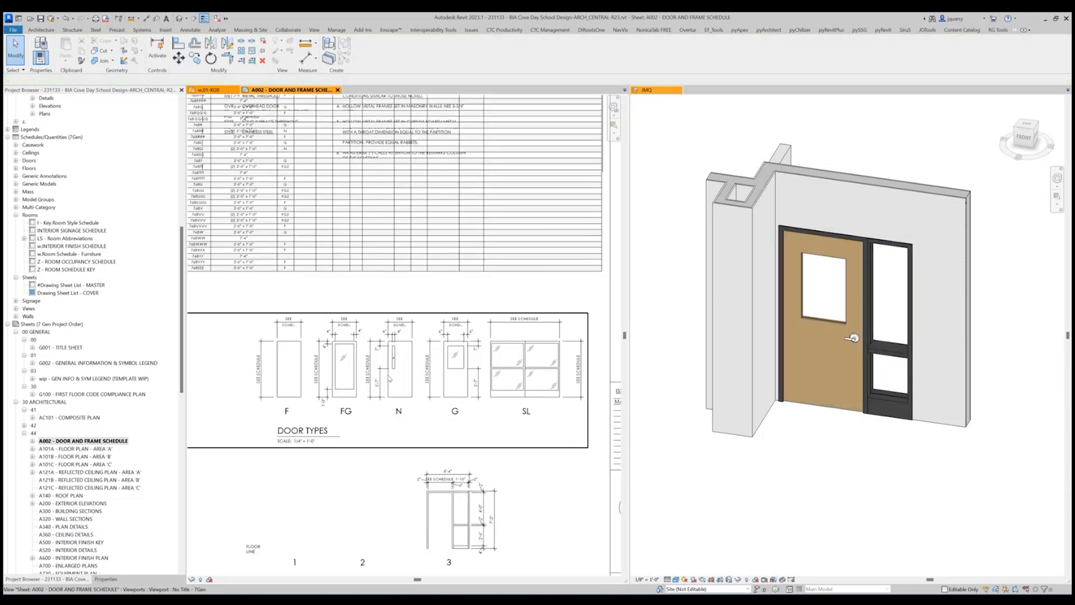
pyautogui.scroll(2, 462, 538)
# Change the sidelite legend component to DO_WRAP FRAME - SIDELITE : Type G 36" x 84" and delete the invalidated dimensions.
pyautogui.click(463, 538)
pyautogui.click(199, 81)
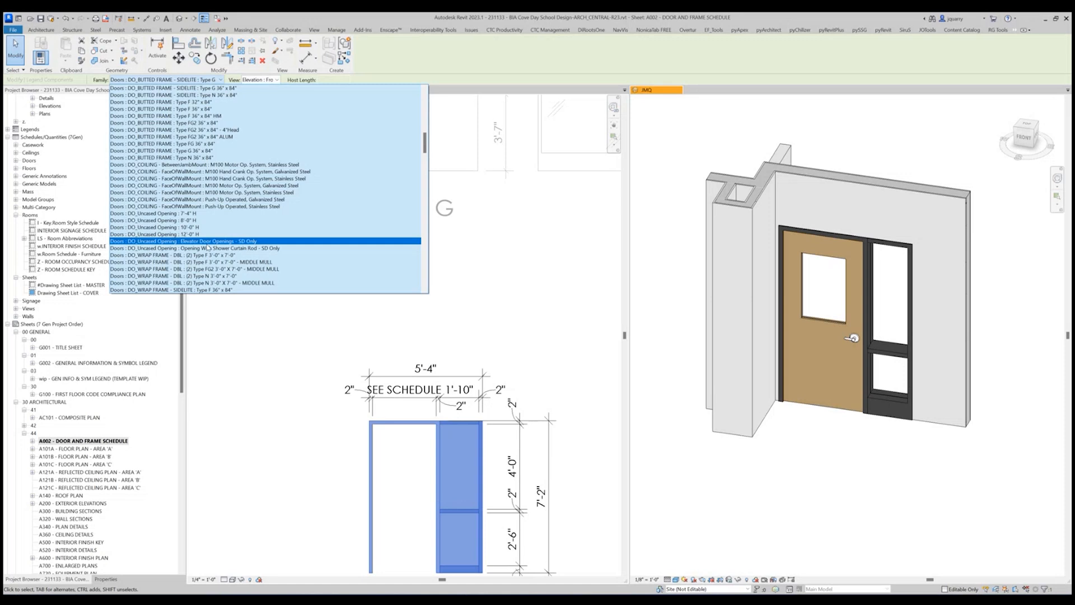
pyautogui.scroll(-4, 207, 247)
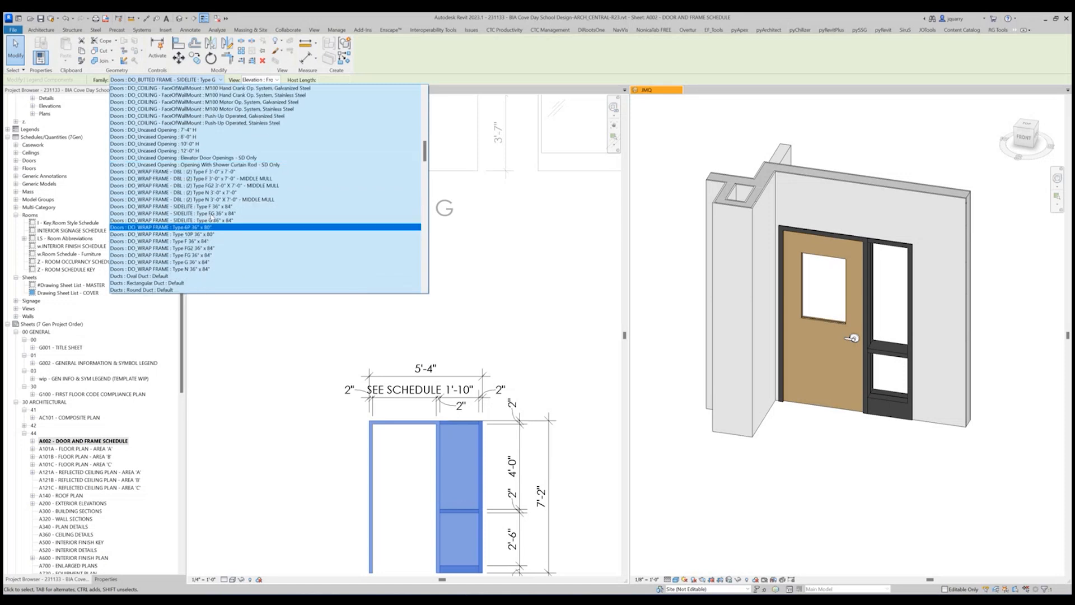
pyautogui.click(214, 221)
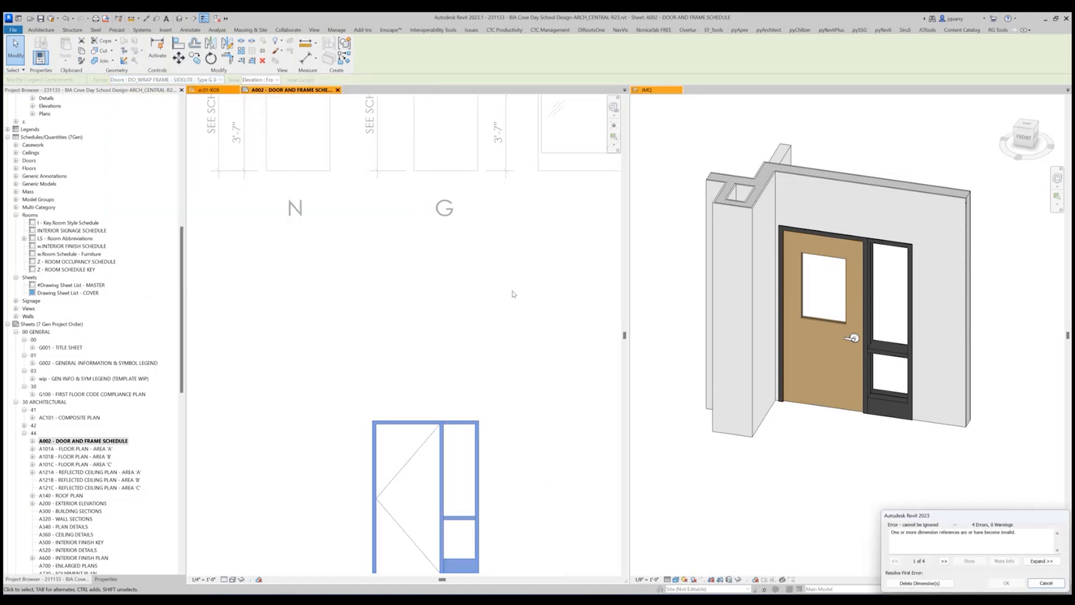
pyautogui.click(919, 582)
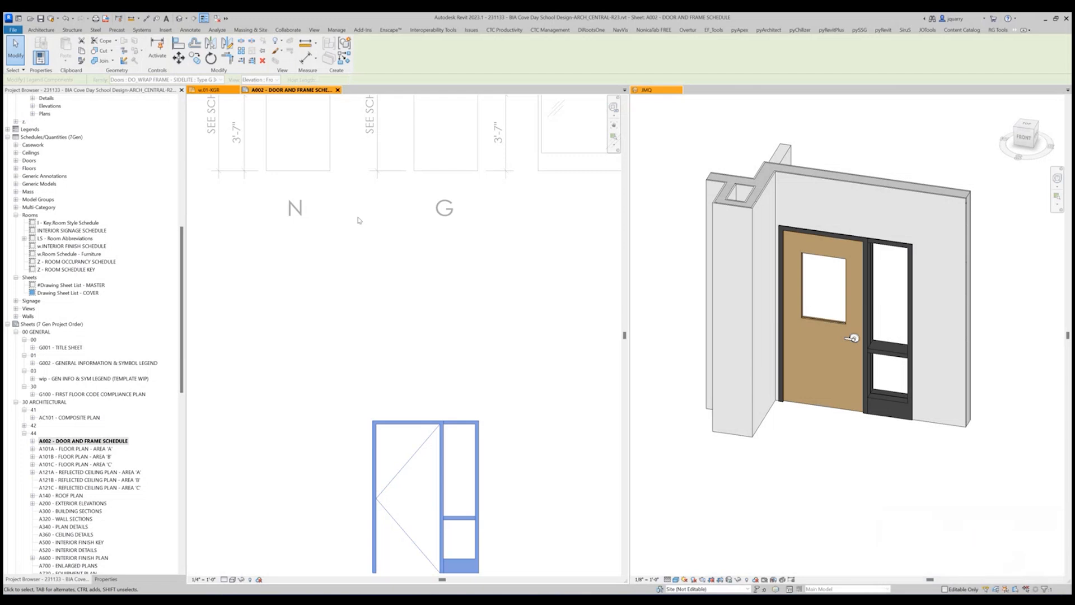
pyautogui.click(540, 327)
# Hide the Opening and <Hidden Lines> subcategories of Doors in the door frame types legend's visibility/graphic overrides.
pyautogui.scroll(-6, 540, 327)
pyautogui.scroll(5, 537, 392)
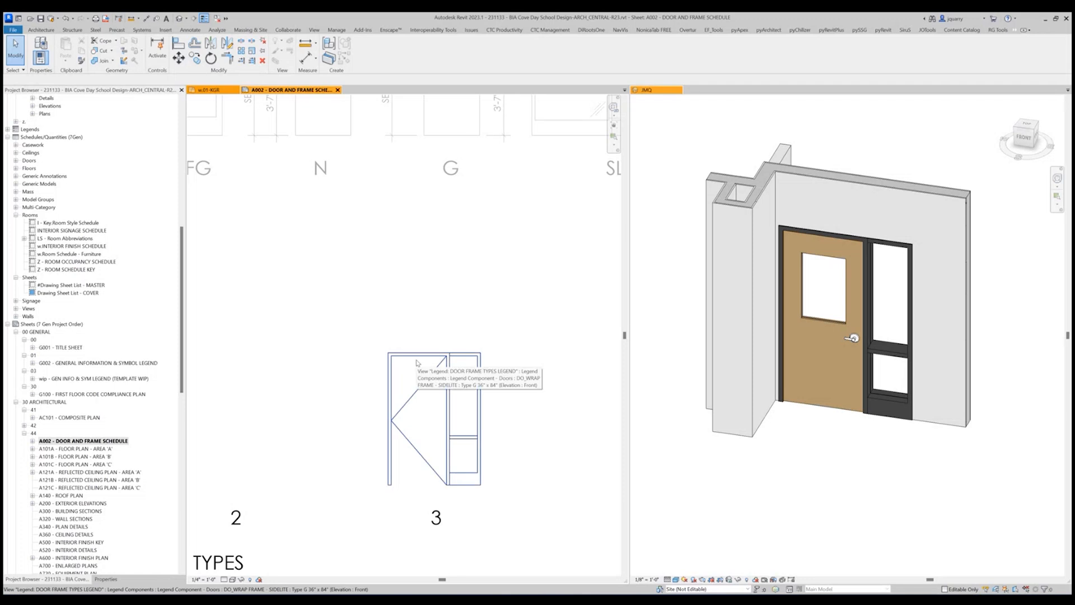
pyautogui.press('v')
pyautogui.press('g')
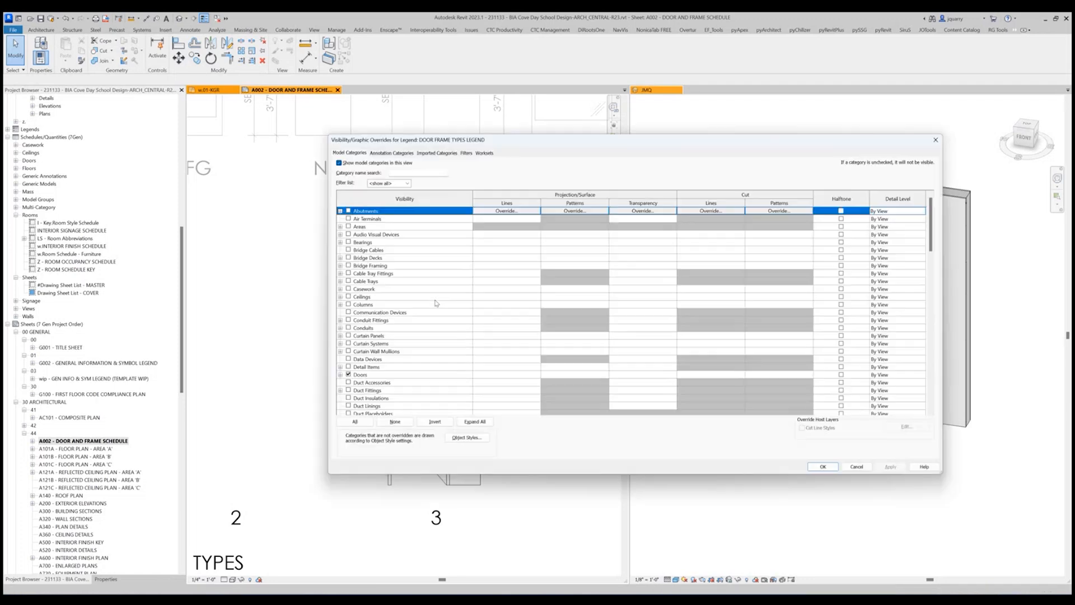
pyautogui.scroll(-10, 387, 308)
pyautogui.scroll(12, 368, 258)
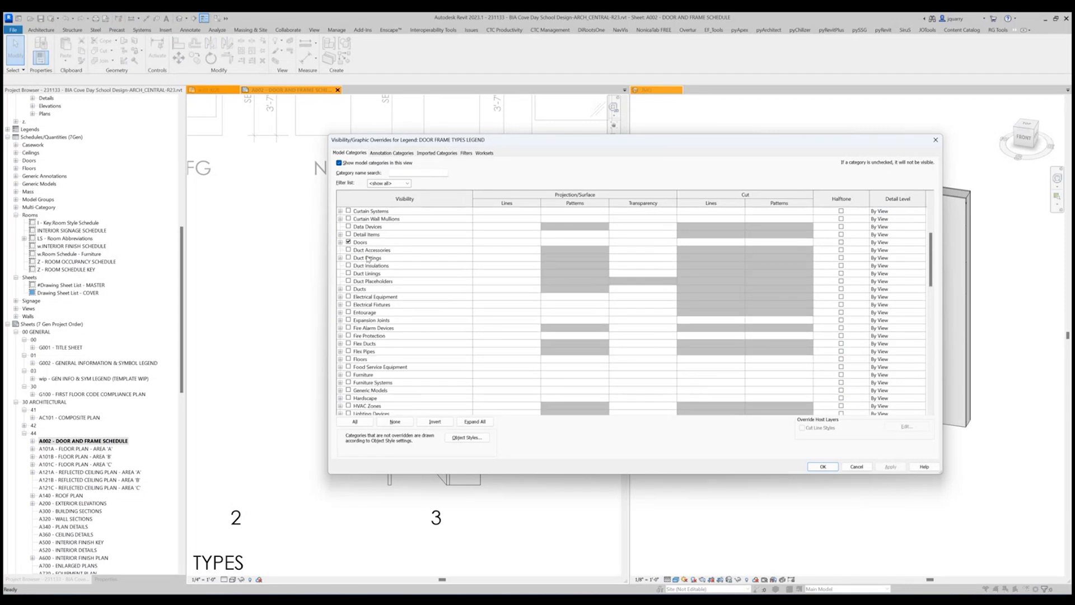
pyautogui.click(341, 243)
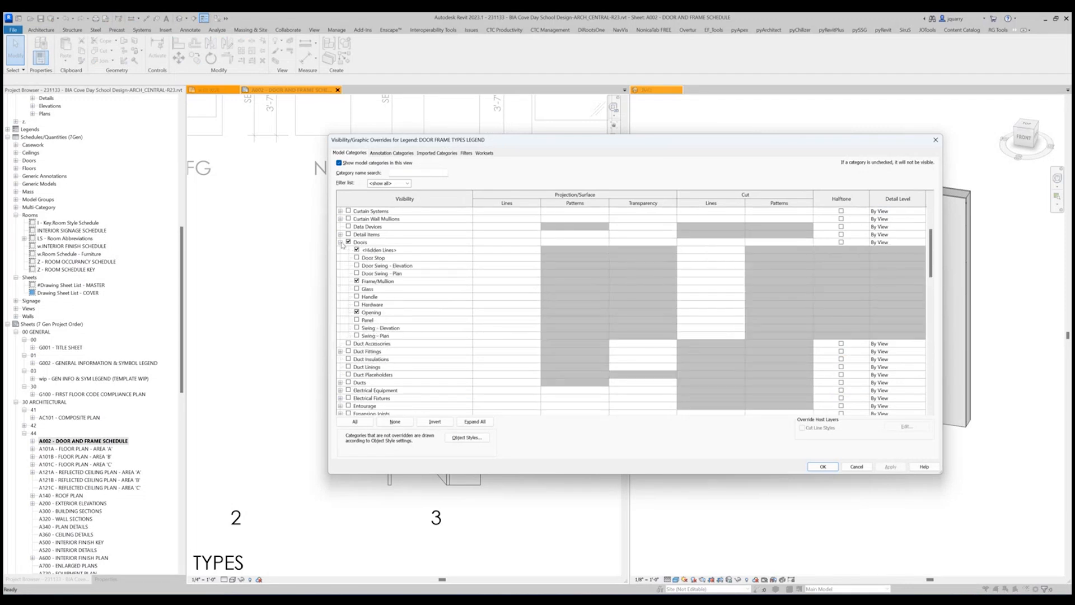
pyautogui.click(357, 312)
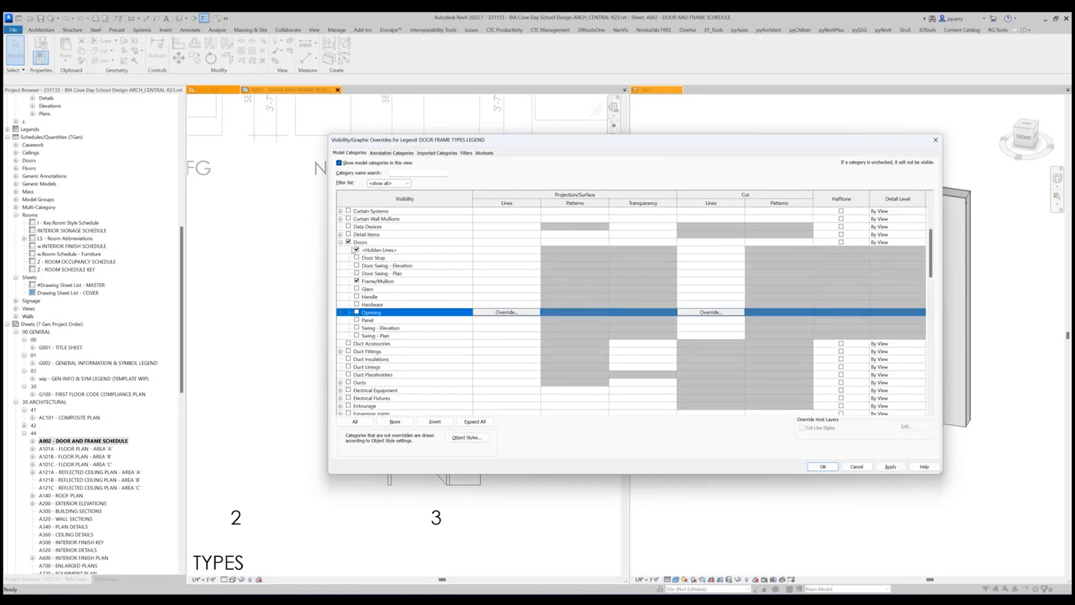
pyautogui.click(357, 250)
pyautogui.click(823, 466)
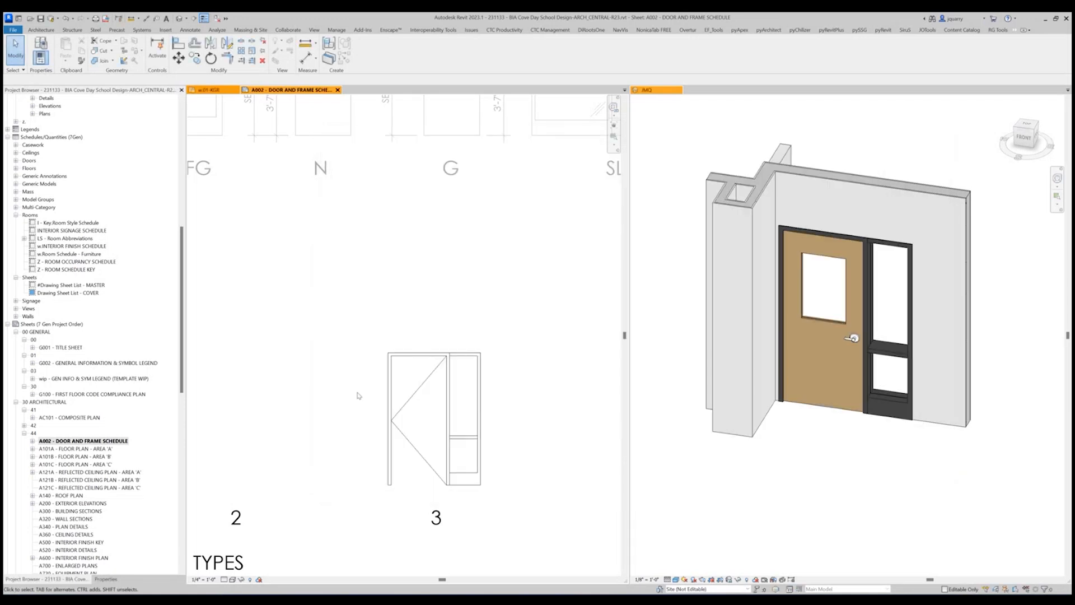
# Open the sidelite door's DO_WRAP FRAME - SIDELITE family for editing and display its Exterior elevation.
pyautogui.click(823, 314)
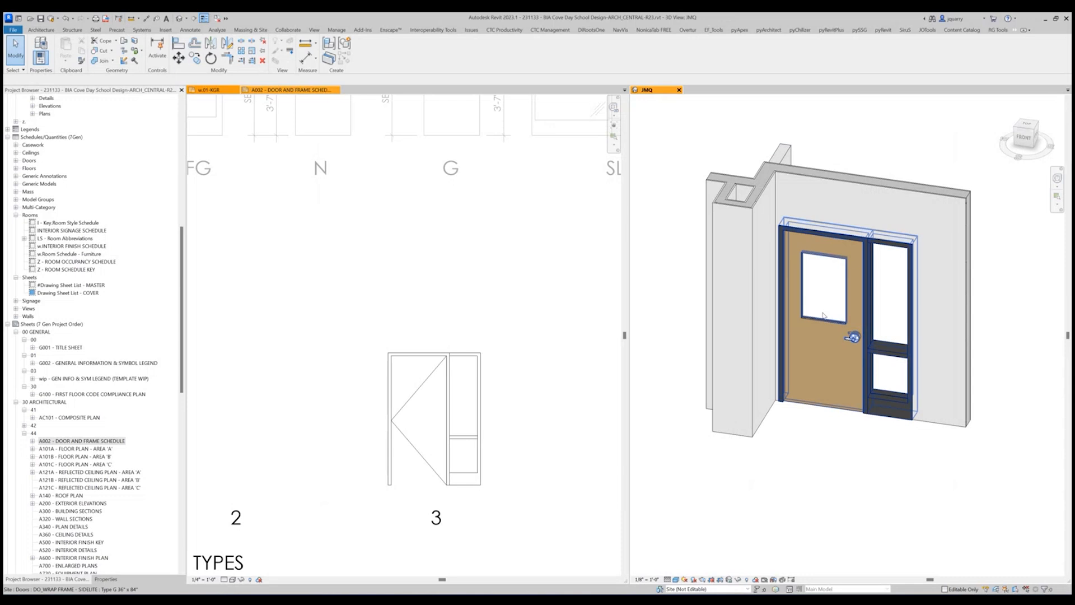
pyautogui.click(823, 314)
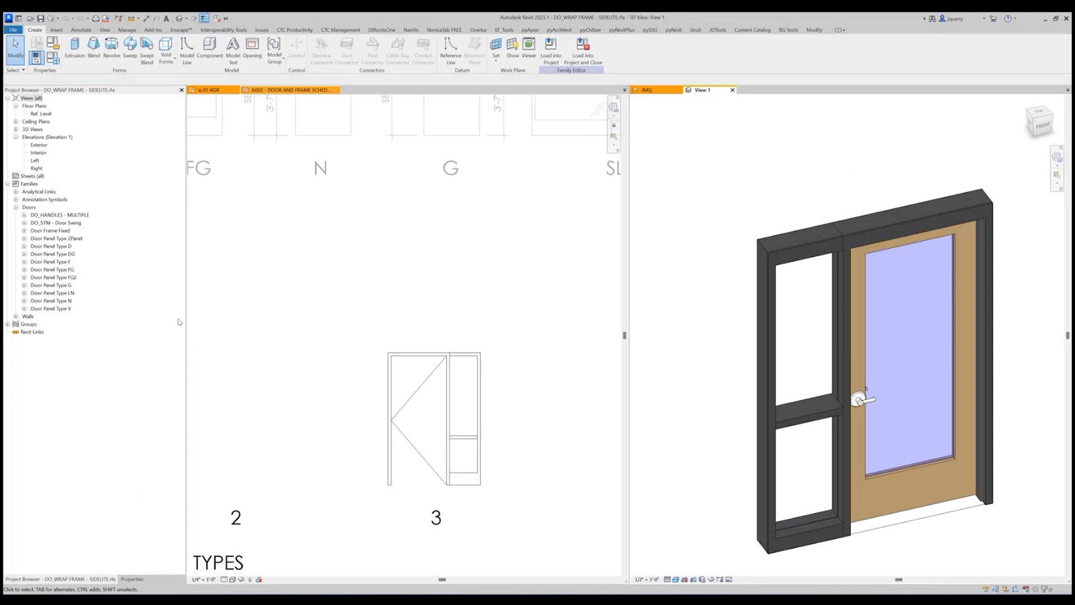
pyautogui.doubleClick(39, 145)
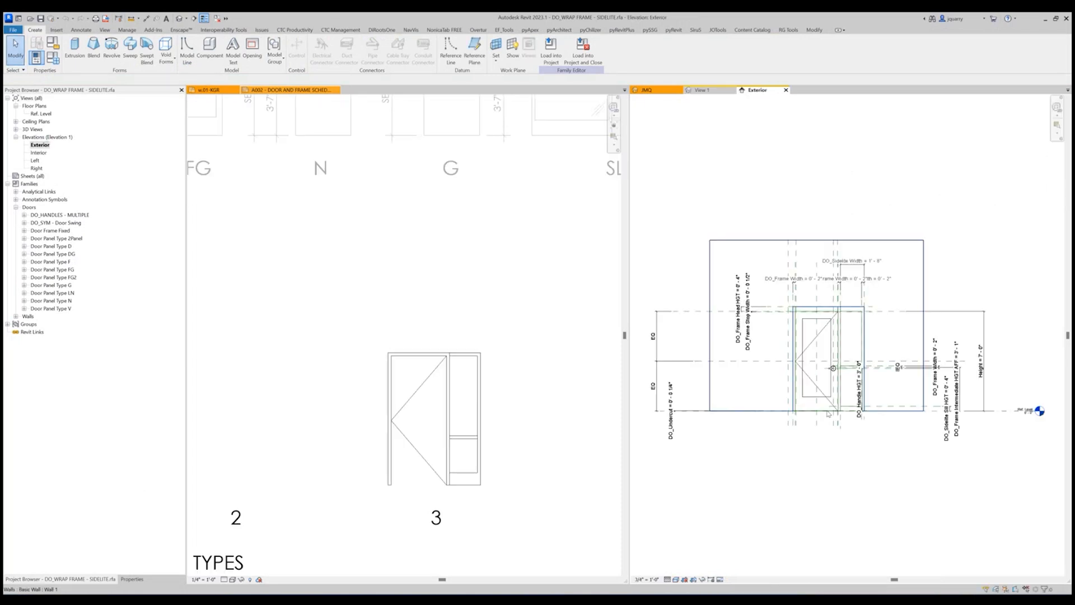
# Assign both diagonal door swing symbolic lines to the Opening [projection] subcategory.
pyautogui.click(808, 328)
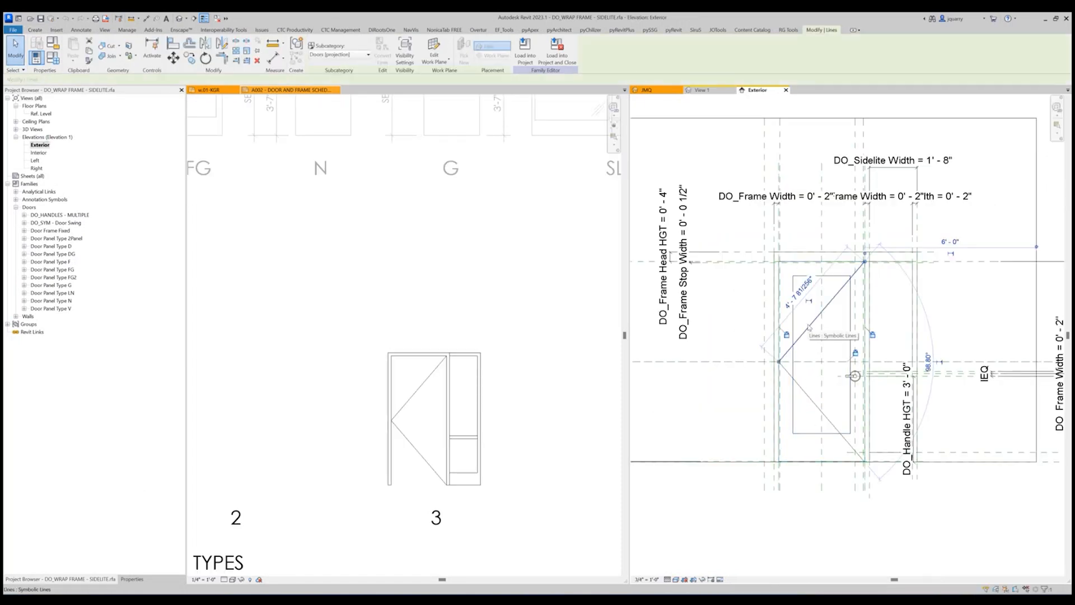
pyautogui.click(342, 55)
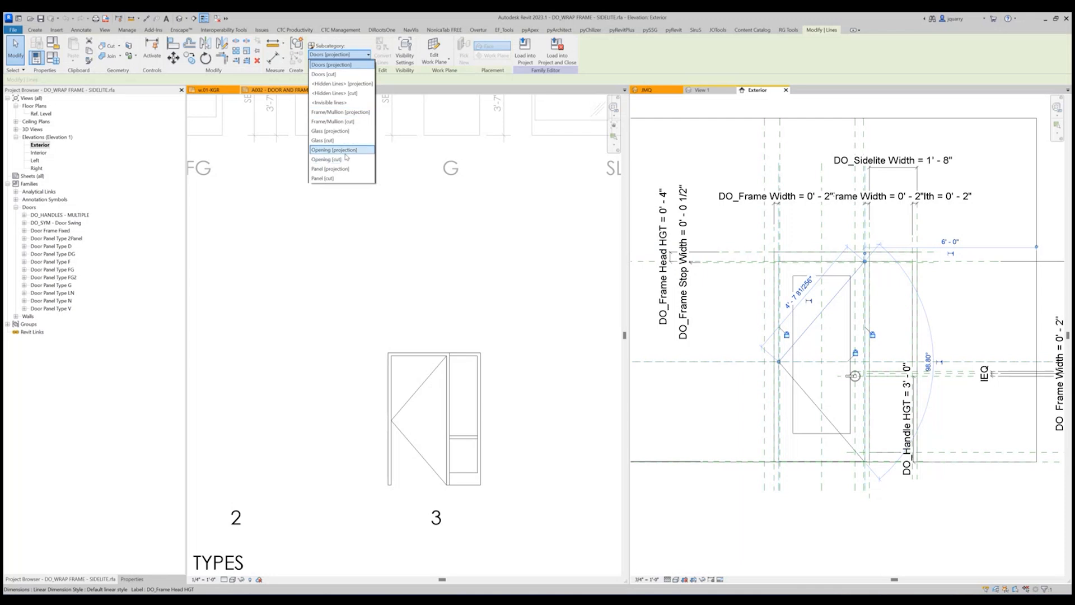
pyautogui.click(344, 64)
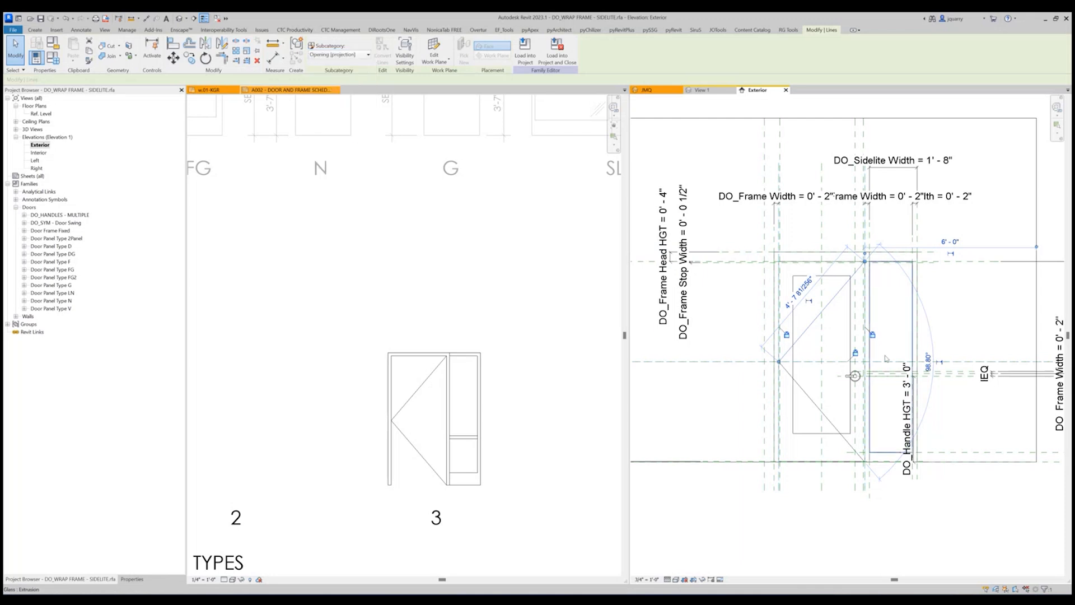
pyautogui.click(343, 54)
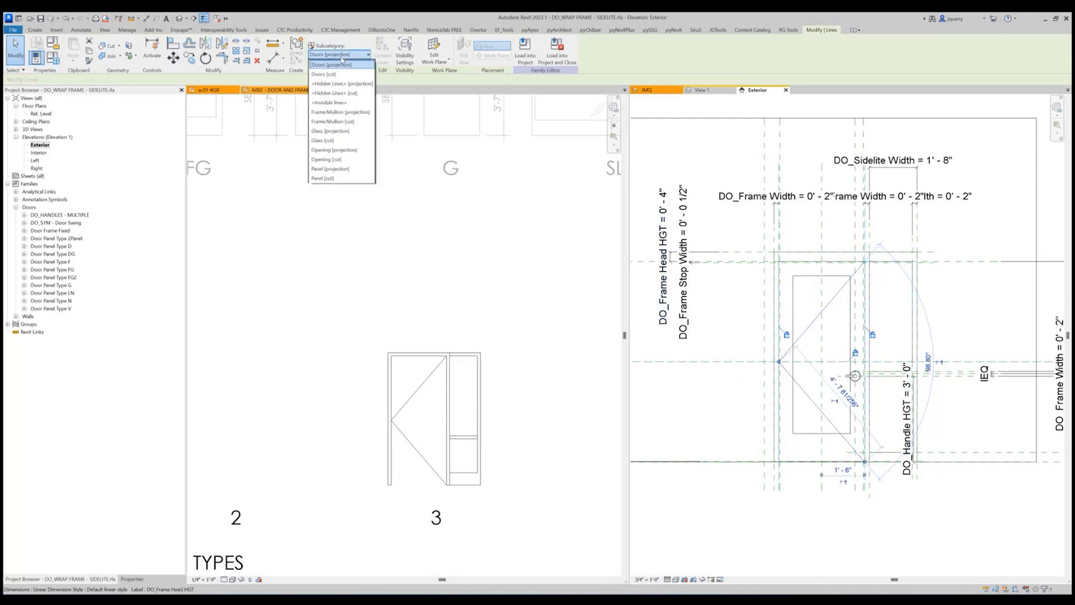
pyautogui.click(336, 150)
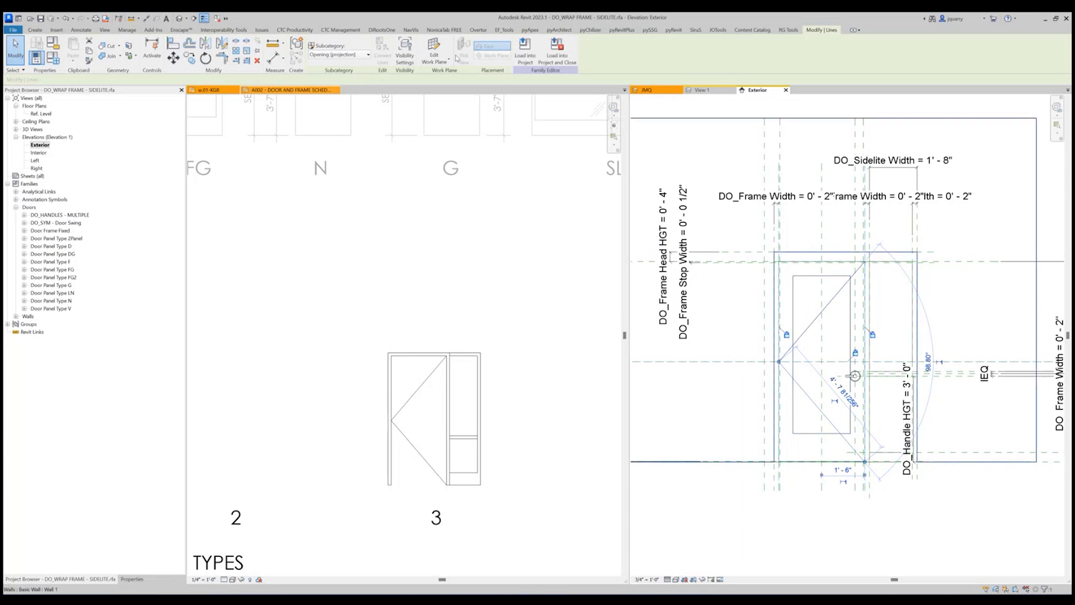
# Load the edited sidelite family back into the project and make the existing family editable to accept it.
pyautogui.click(531, 61)
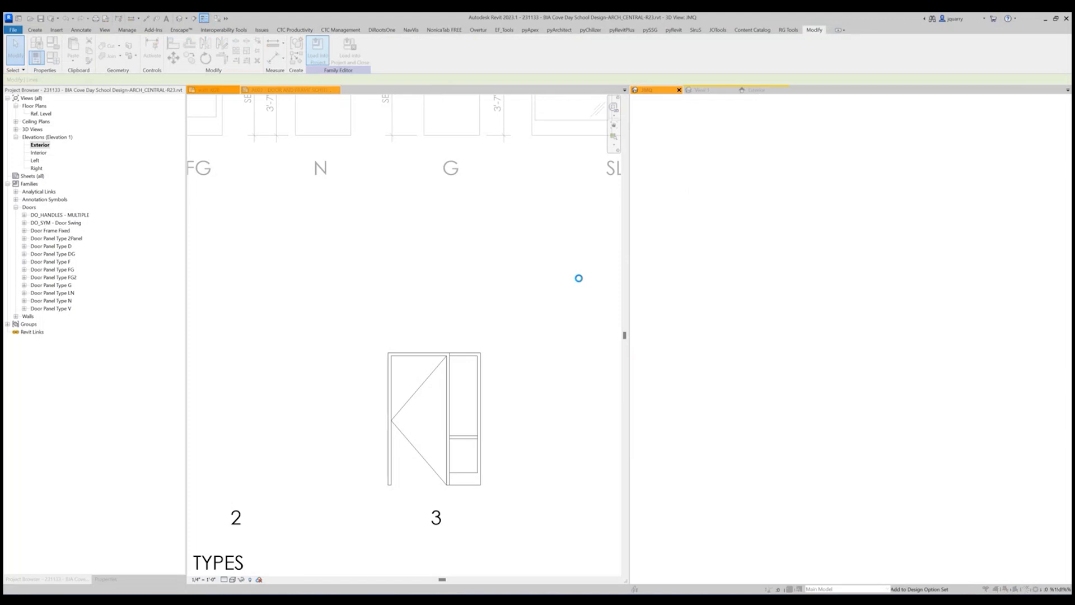
pyautogui.click(554, 286)
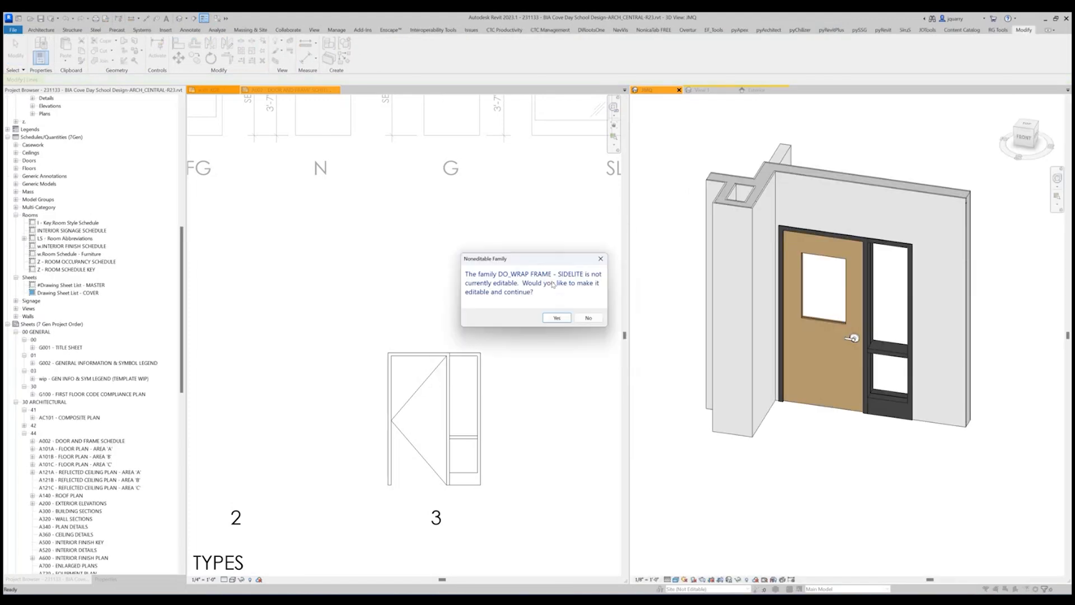
pyautogui.click(557, 318)
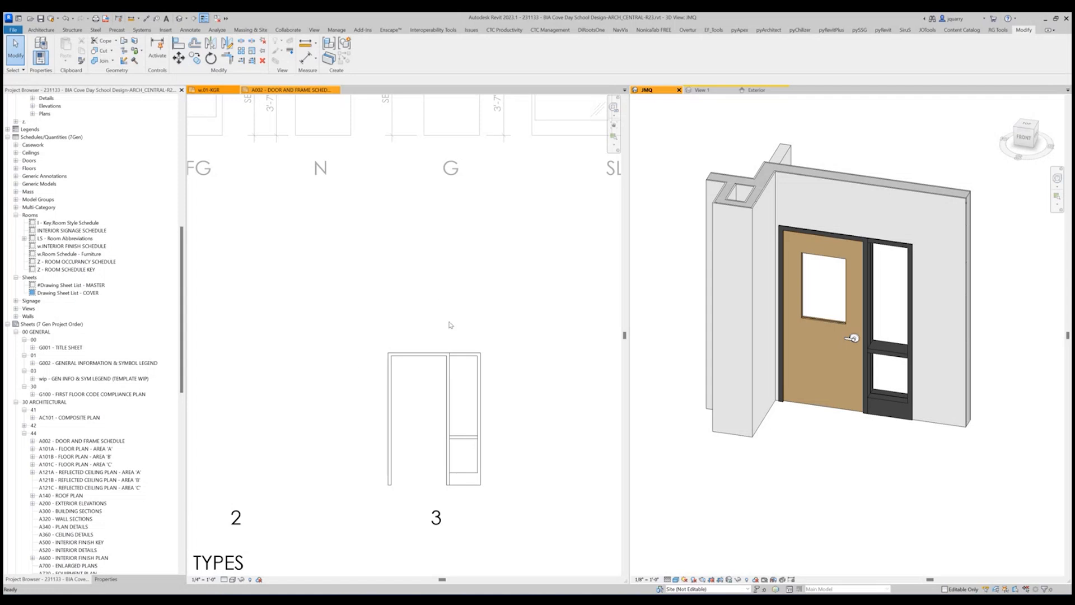
# Dimension the frame members, door opening and sidelite widths of frame type 3 with an aligned string above the frame.
pyautogui.click(429, 290)
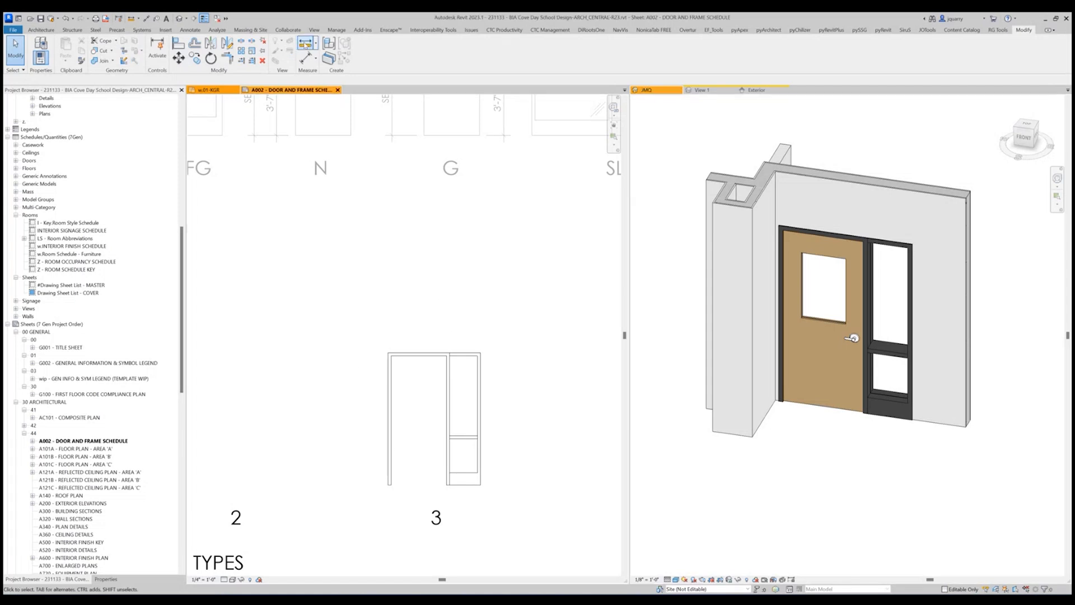
pyautogui.press('d')
pyautogui.press('i')
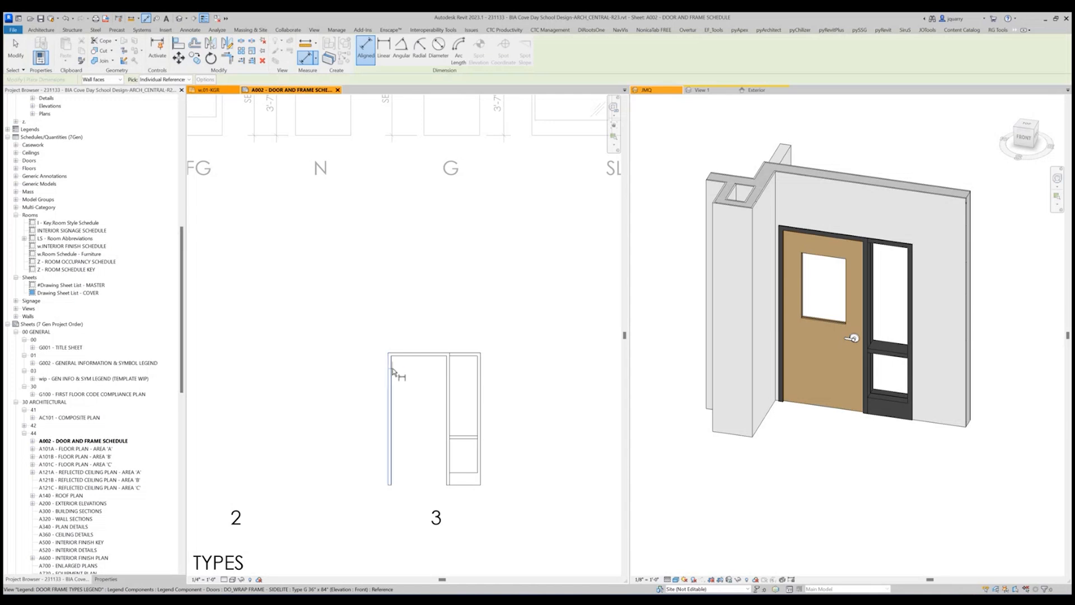
pyautogui.click(392, 369)
pyautogui.click(447, 369)
pyautogui.click(451, 369)
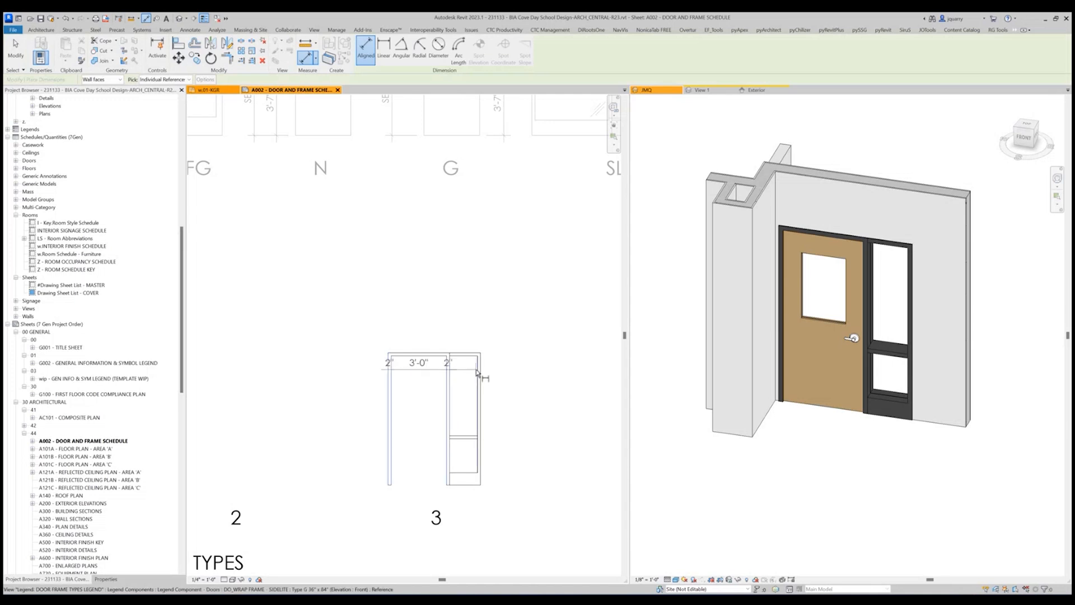
pyautogui.click(477, 369)
pyautogui.click(481, 369)
pyautogui.click(508, 335)
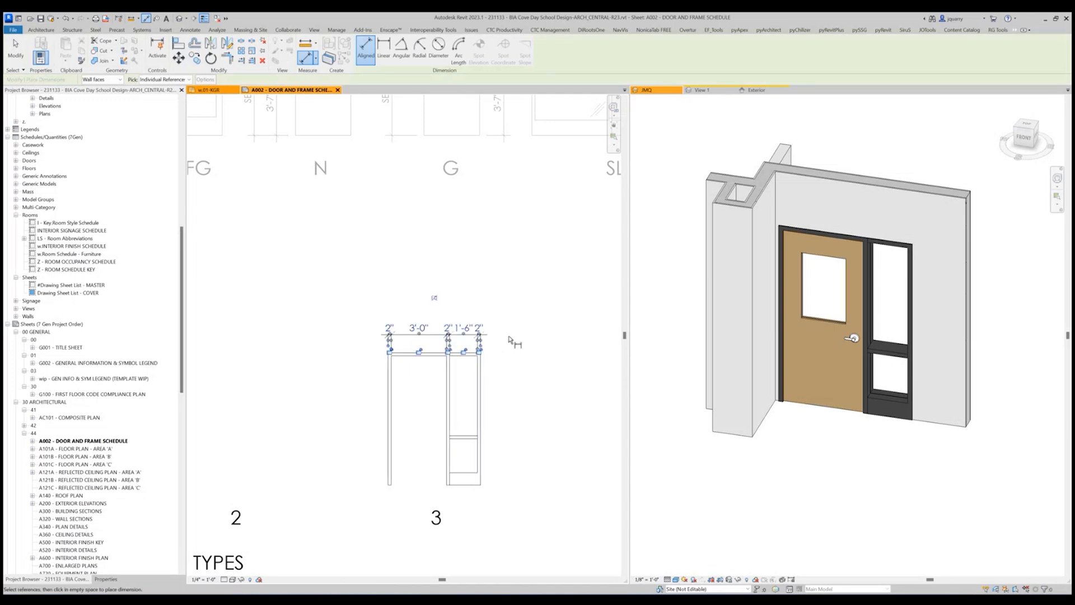
# Add an overall width dimension between the outer frame edges, above the existing dimension string.
pyautogui.click(480, 373)
pyautogui.click(481, 370)
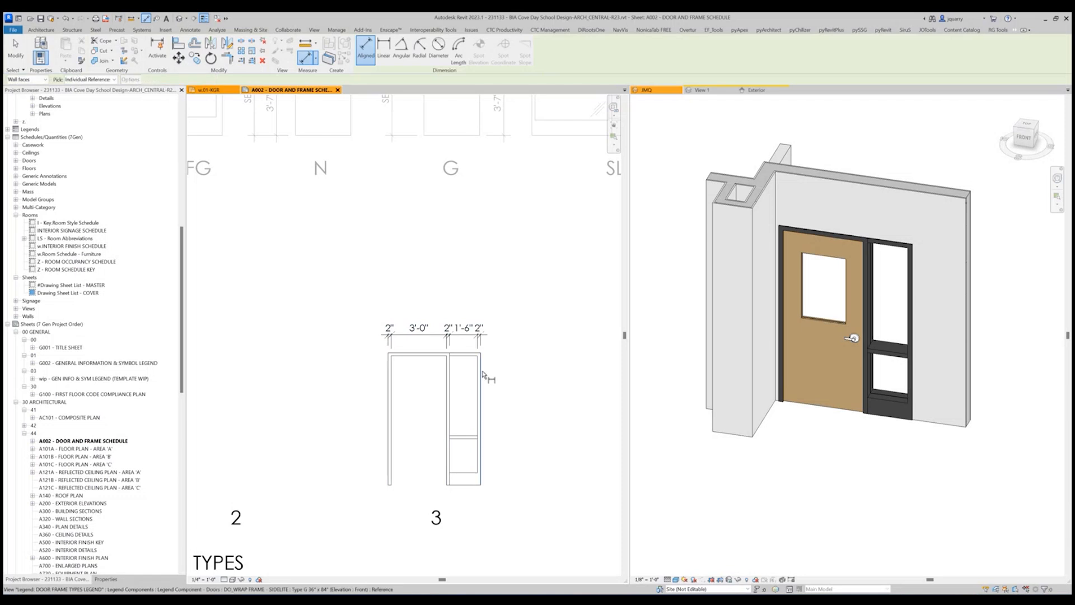
pyautogui.click(390, 370)
pyautogui.click(428, 307)
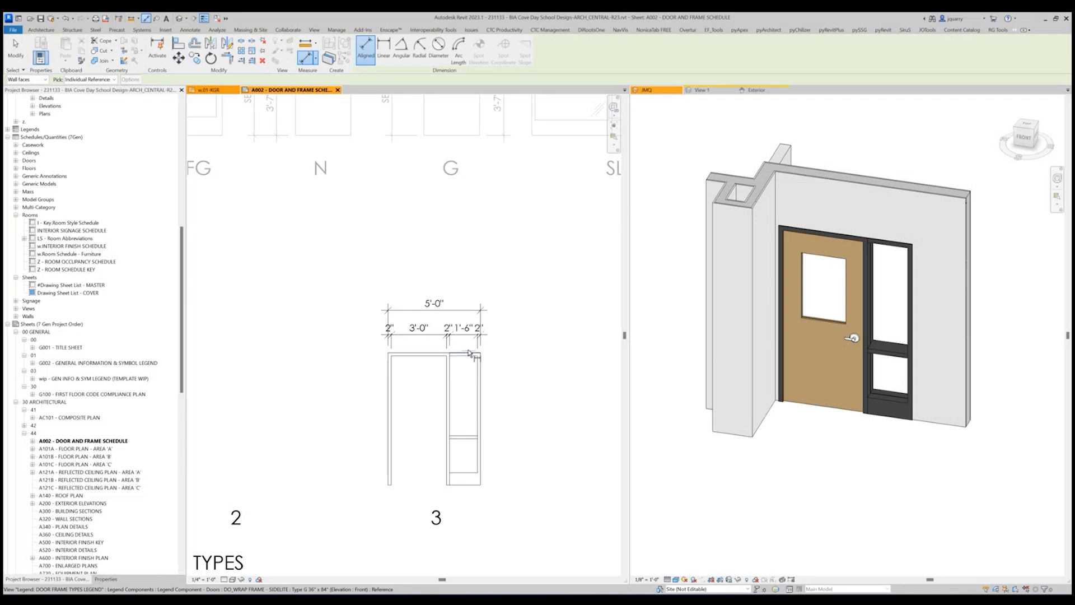
# Dimension the sidelite's head, glass openings, intermediate rail and sill with a vertical string beside frame type 3.
pyautogui.click(469, 353)
pyautogui.click(469, 356)
pyautogui.click(465, 438)
pyautogui.click(466, 435)
pyautogui.click(468, 472)
pyautogui.click(469, 485)
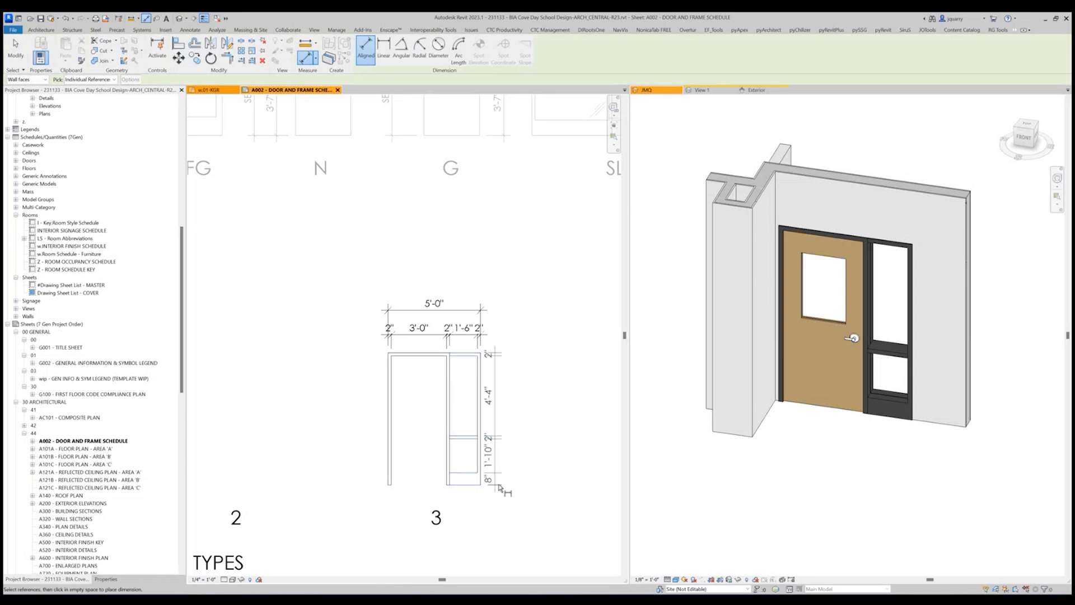
pyautogui.click(506, 486)
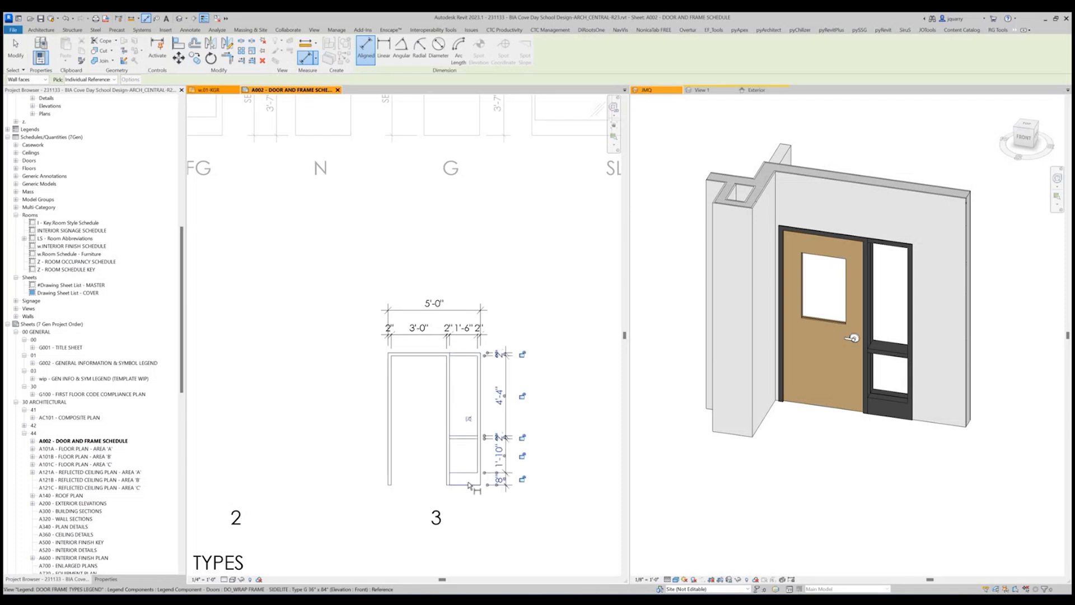
# Add an overall height dimension outside the vertical string and finish dimensioning.
pyautogui.click(466, 354)
pyautogui.click(524, 361)
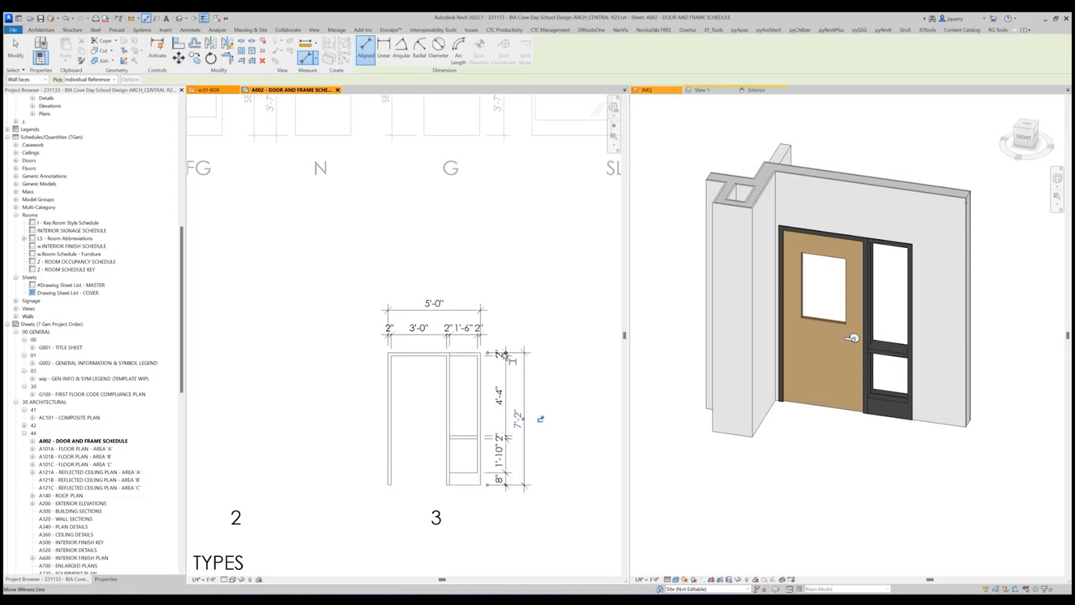
pyautogui.press('Escape')
pyautogui.press('Escape')
# Shift the vertical string's two 2" texts upward off their segments and move the overall height dimension farther from the frame.
pyautogui.click(505, 365)
pyautogui.moveTo(504, 354); pyautogui.dragTo(504, 339)
pyautogui.moveTo(504, 437); pyautogui.dragTo(505, 426)
pyautogui.click(524, 370)
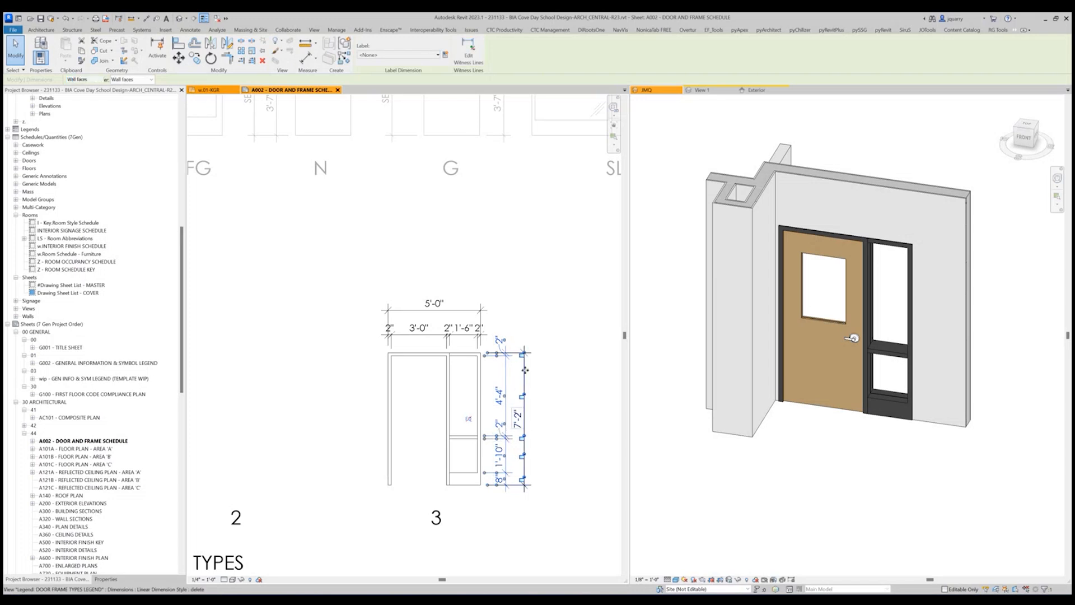
pyautogui.moveTo(524, 370); pyautogui.dragTo(537, 372)
# Pull both 2" texts of the vertical string to the outer side of the dimension line, with leaders.
pyautogui.click(505, 412)
pyautogui.moveTo(505, 427); pyautogui.dragTo(520, 425)
pyautogui.moveTo(498, 340); pyautogui.dragTo(519, 343)
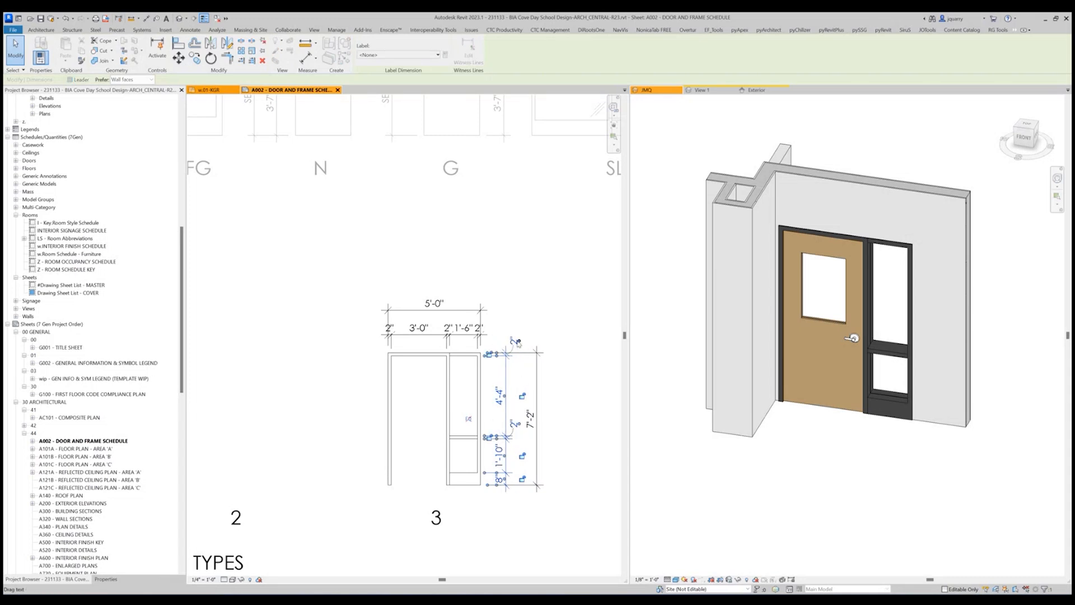
pyautogui.click(524, 359)
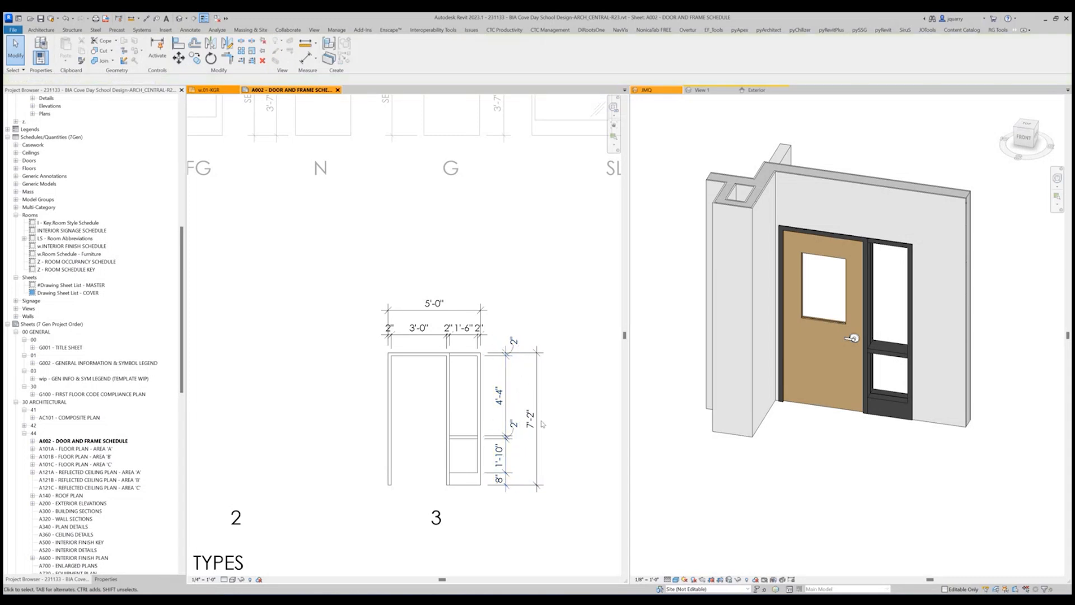
pyautogui.click(505, 487)
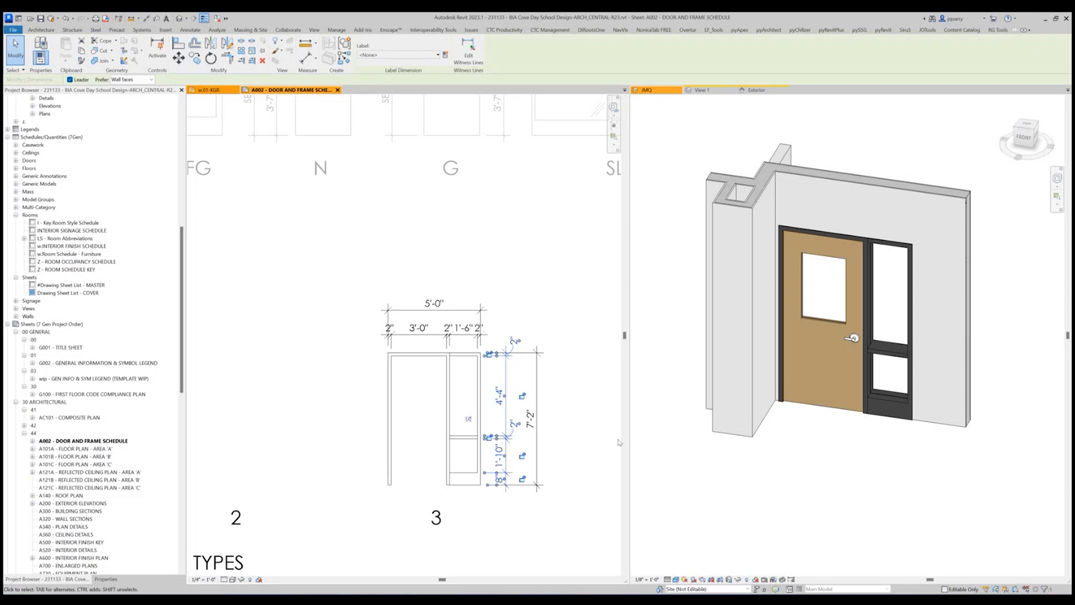
# Move the three 2" texts of the width string below its dimension line, beside their segments with leaders.
pyautogui.click(431, 334)
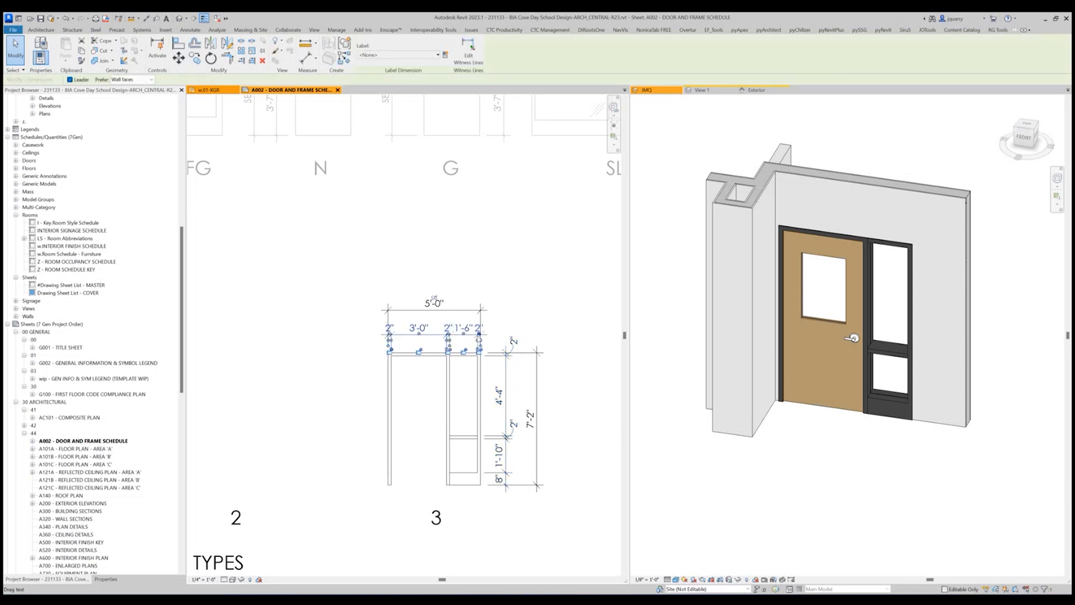
pyautogui.moveTo(478, 336); pyautogui.dragTo(492, 349)
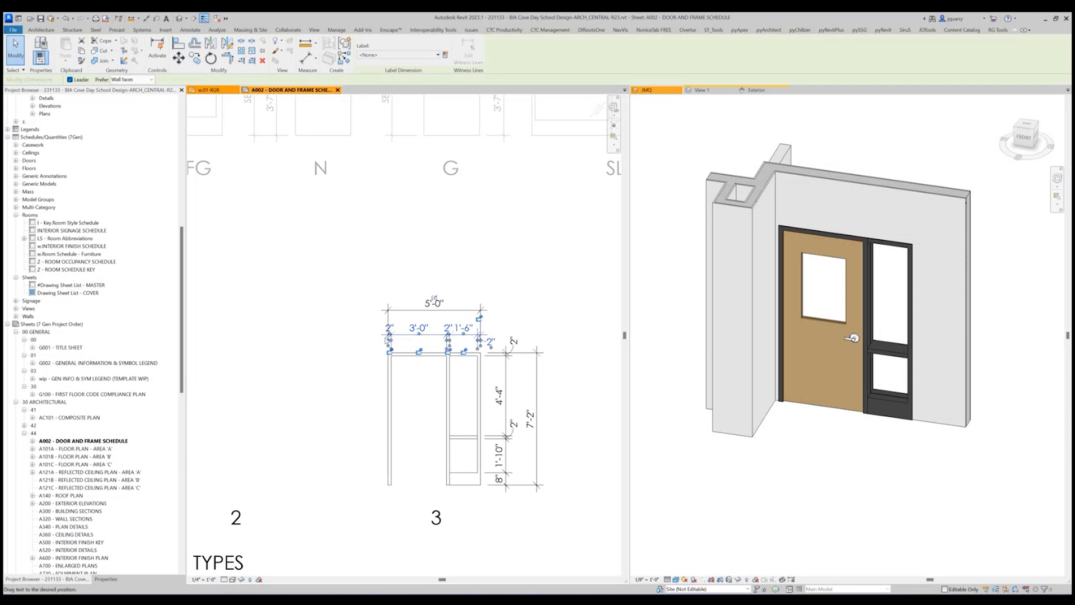
pyautogui.moveTo(389, 338); pyautogui.dragTo(375, 343)
pyautogui.moveTo(448, 334); pyautogui.dragTo(436, 342)
pyautogui.click(535, 309)
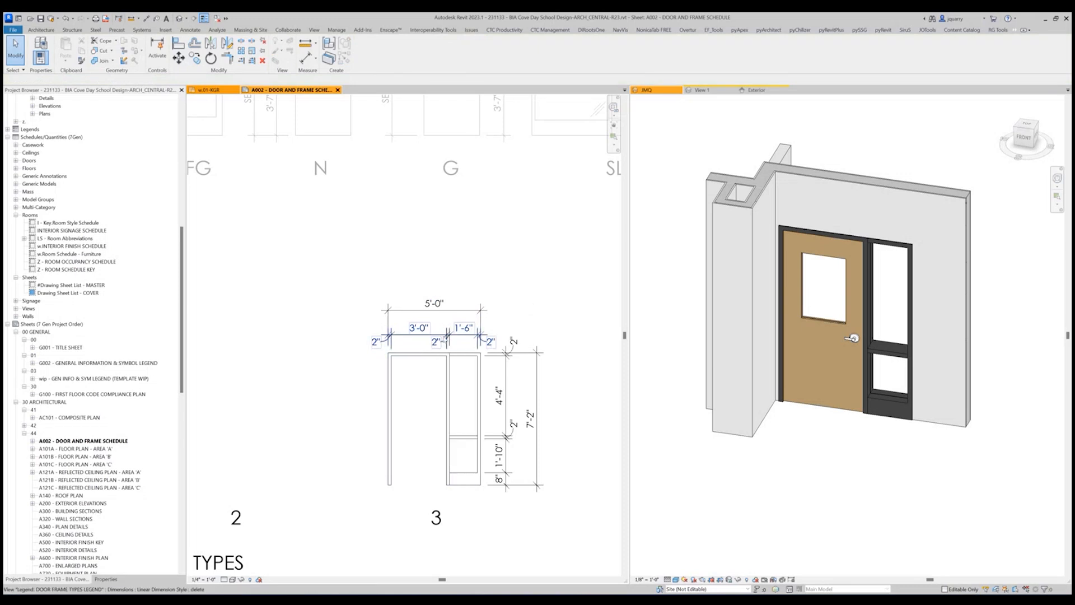
# Raise the segmented width dimension string slightly away from the frame head.
pyautogui.click(433, 334)
pyautogui.moveTo(449, 338); pyautogui.dragTo(451, 325)
pyautogui.click(531, 301)
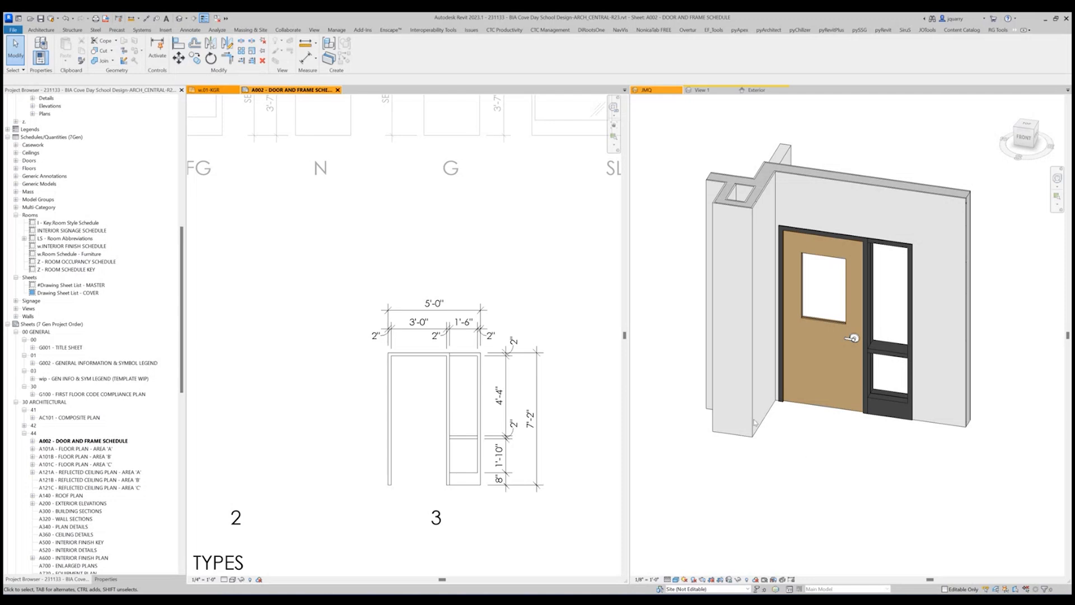
pyautogui.scroll(-5, 440, 251)
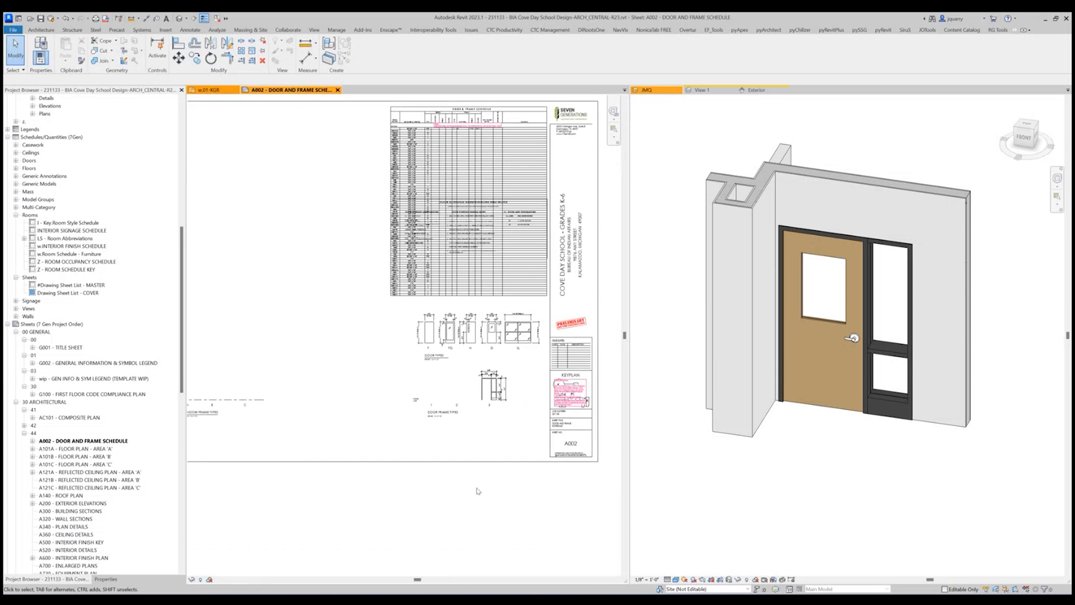
# Check the floor line and its line style in the WINDOW FRAME TYPES legend for comparison with the door frame legend.
pyautogui.scroll(3, 434, 407)
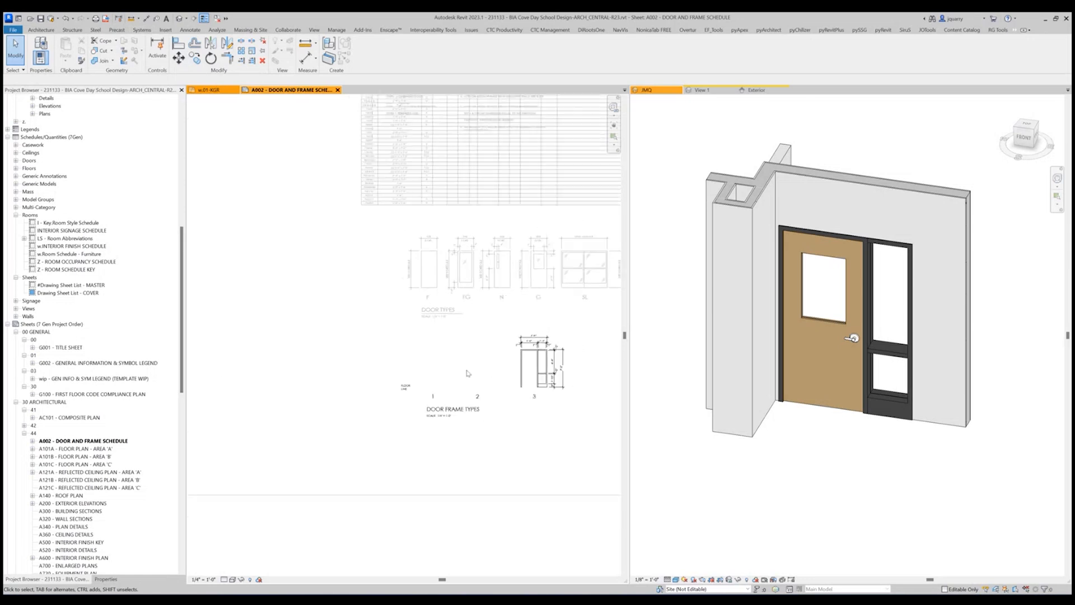
pyautogui.scroll(-4, 459, 368)
pyautogui.doubleClick(251, 368)
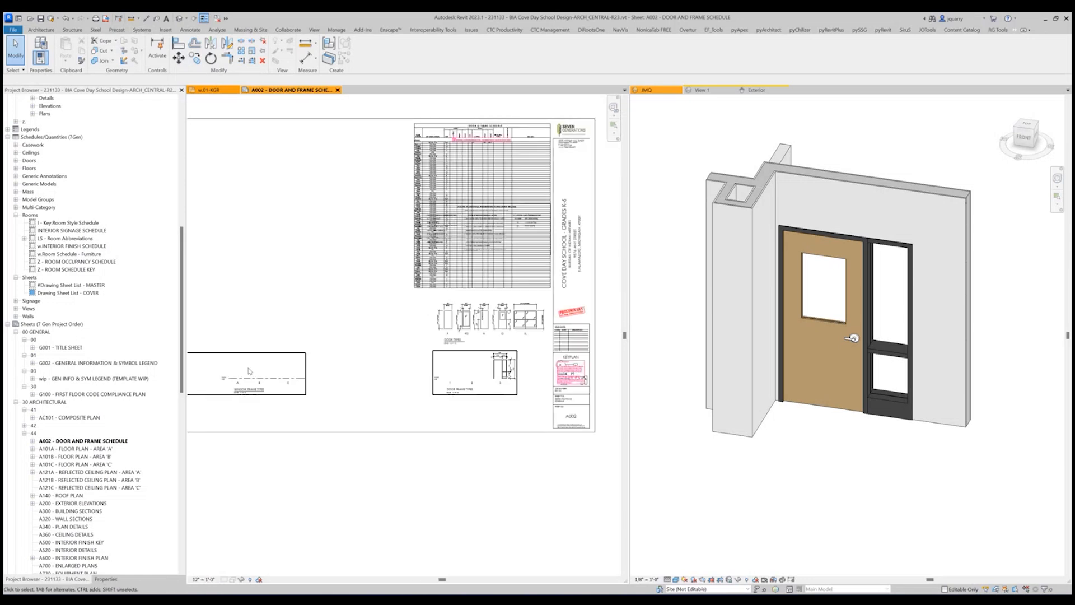
pyautogui.click(252, 378)
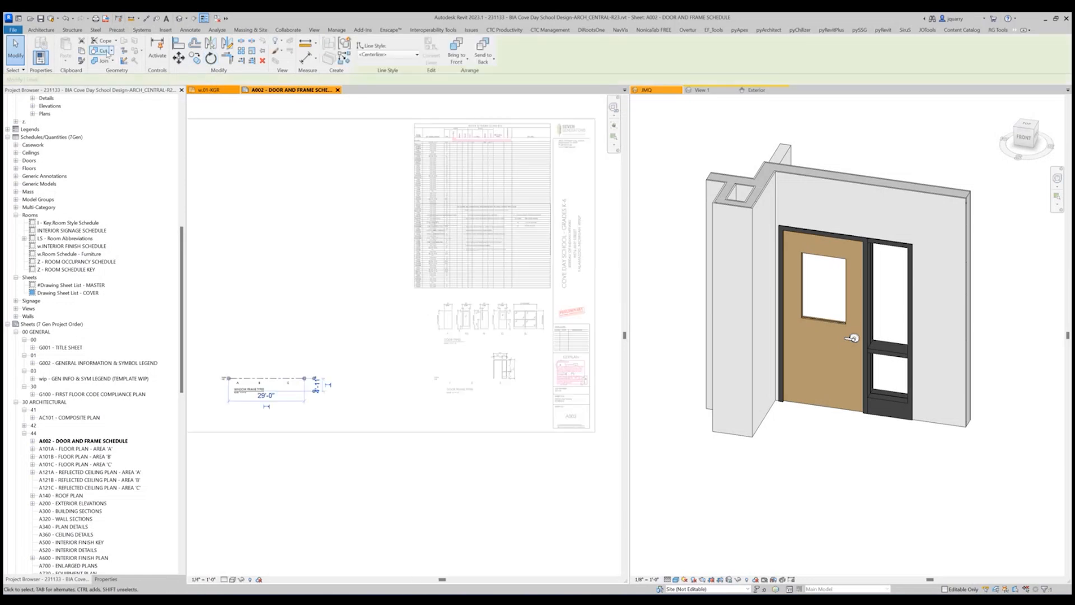
pyautogui.click(480, 406)
# Turn on the Lines model category in the visibility/graphic overrides of the DOOR FRAME TYPES LEGEND.
pyautogui.scroll(4, 504, 373)
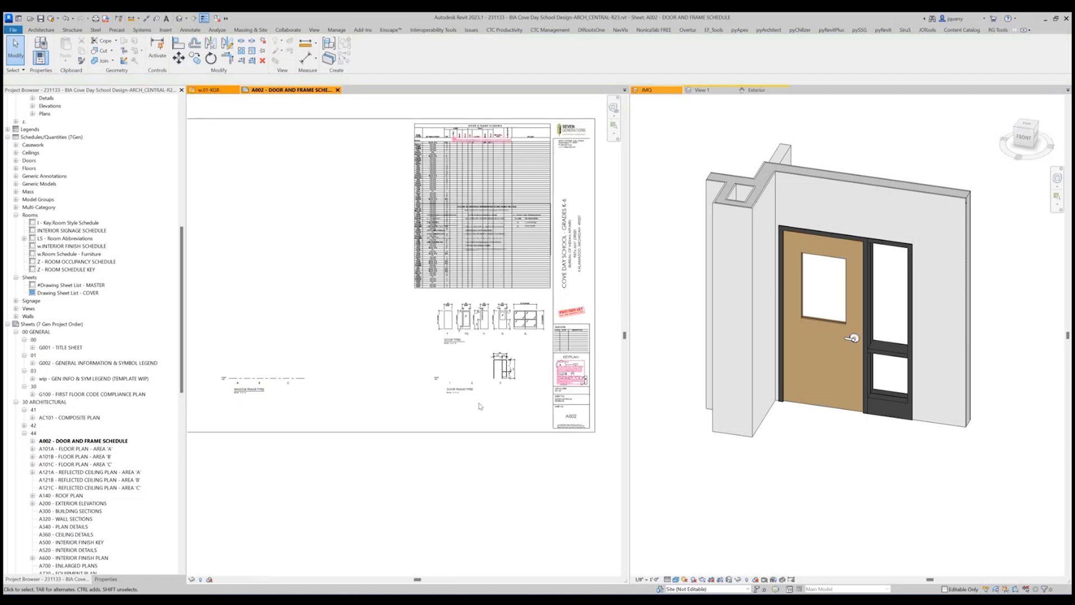
pyautogui.press('v')
pyautogui.press('g')
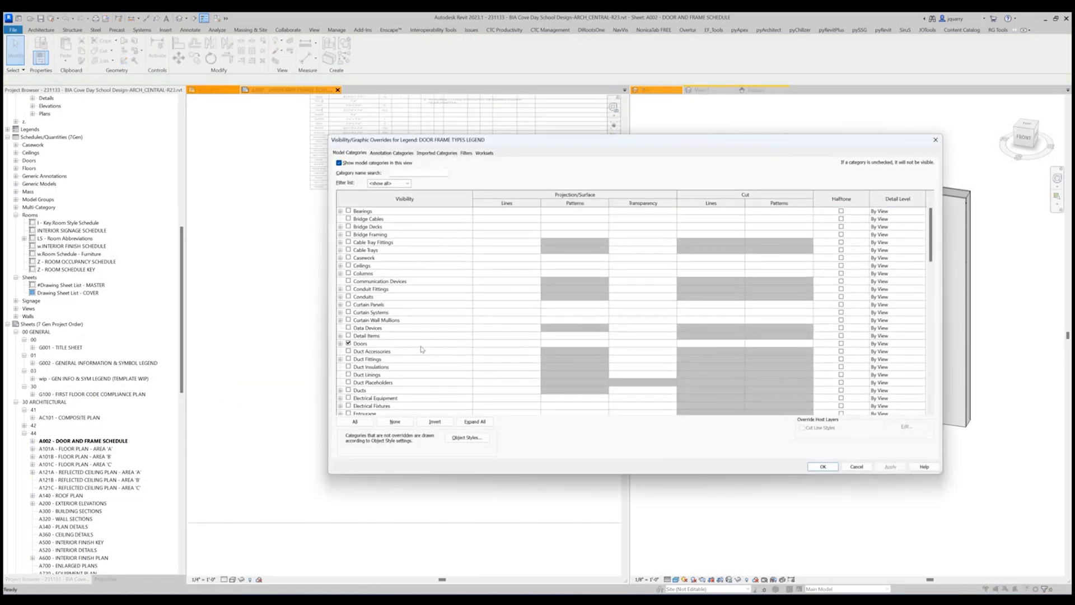
pyautogui.scroll(-3, 359, 357)
pyautogui.scroll(-1, 359, 357)
pyautogui.scroll(-5, 359, 357)
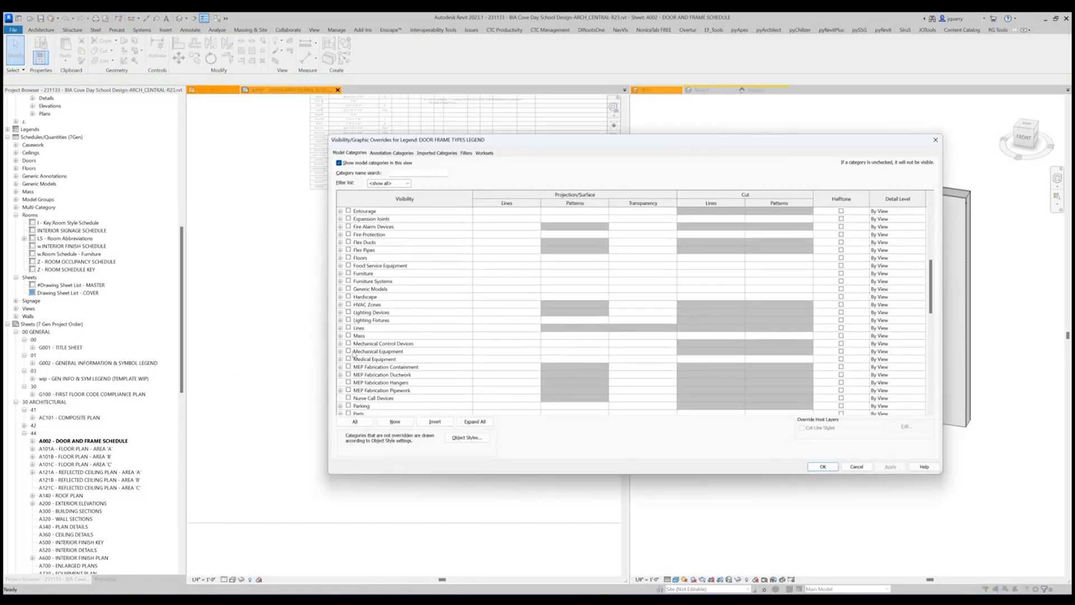
pyautogui.click(348, 327)
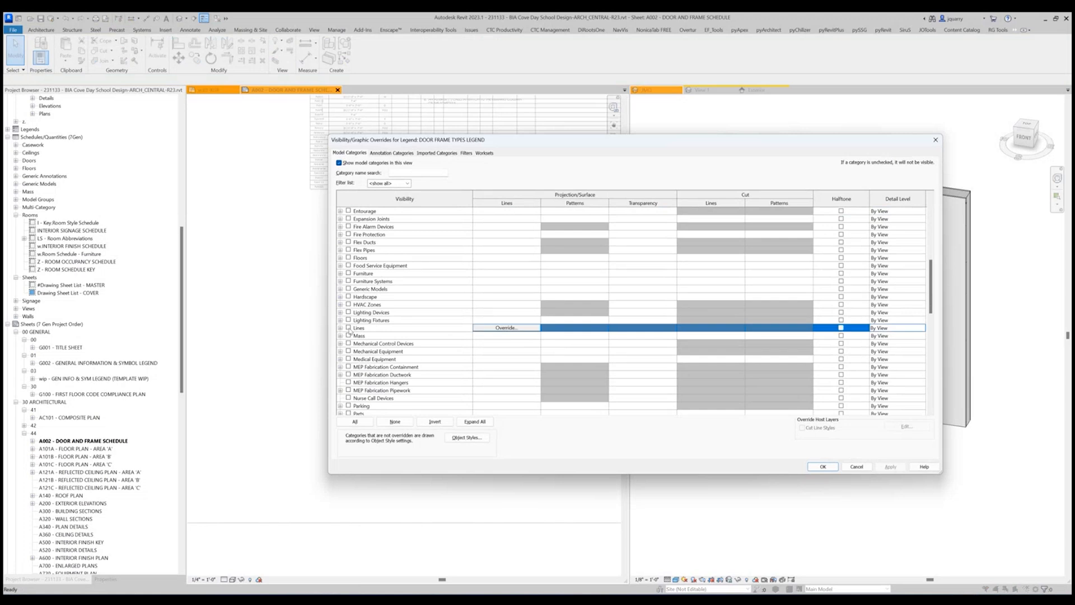
pyautogui.click(822, 467)
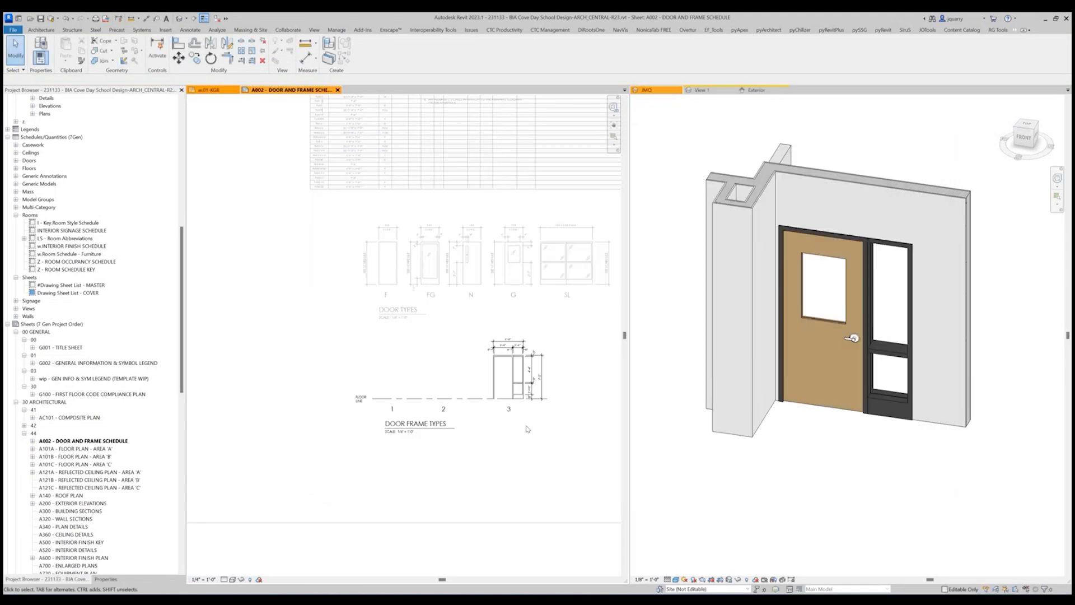
# Extend the door frame legend's floor line beyond frame 3 to about 38'-6" and leave the legend view.
pyautogui.click(488, 398)
pyautogui.scroll(-3, 493, 398)
pyautogui.moveTo(507, 399); pyautogui.dragTo(539, 399)
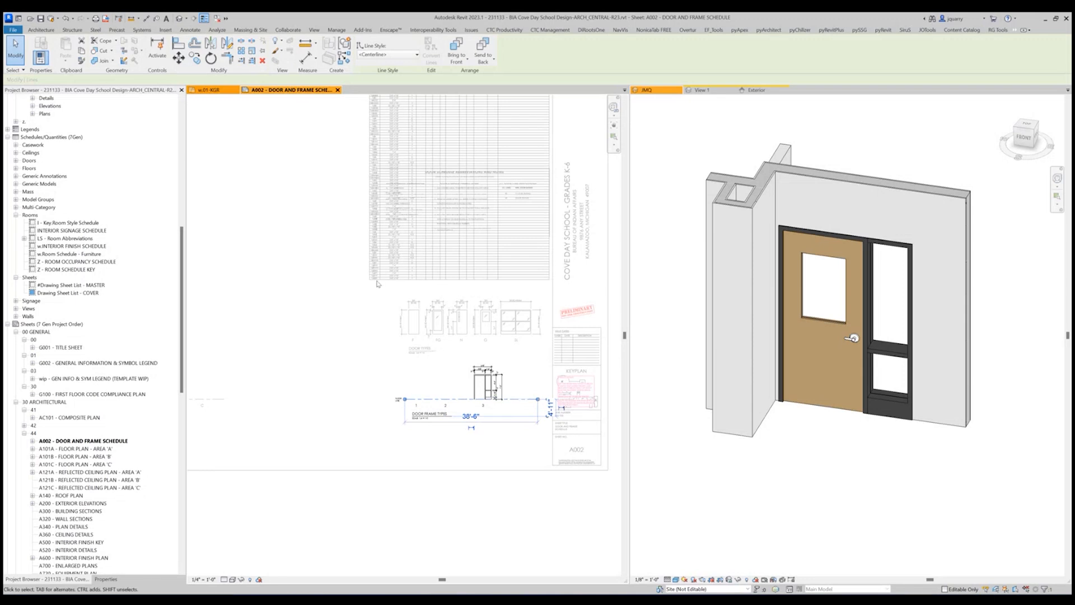
pyautogui.scroll(-2, 547, 470)
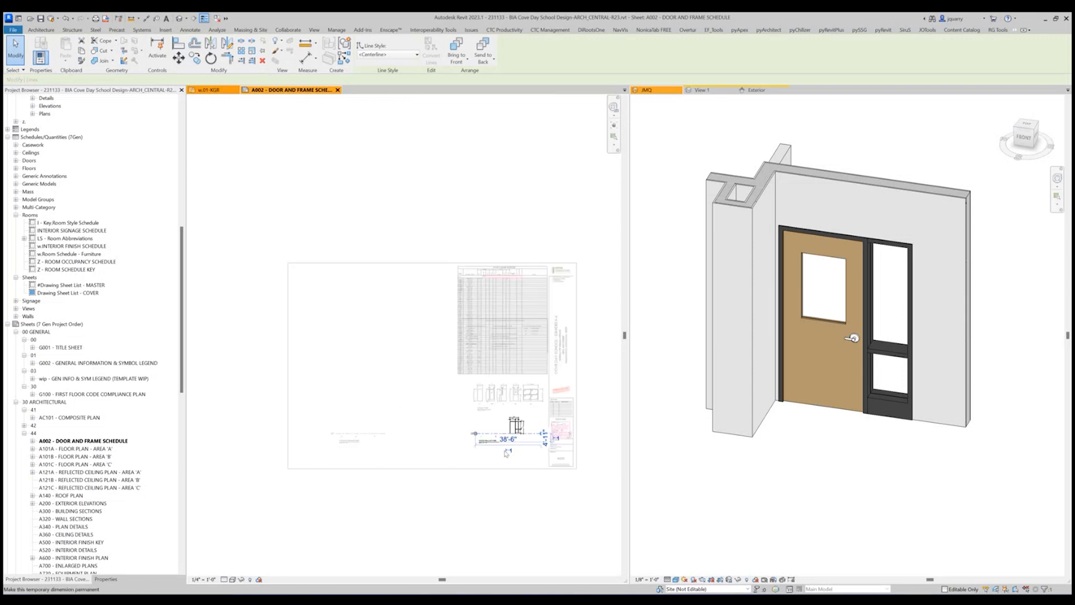
pyautogui.scroll(3, 545, 465)
pyautogui.click(543, 459)
pyautogui.scroll(-2, 543, 459)
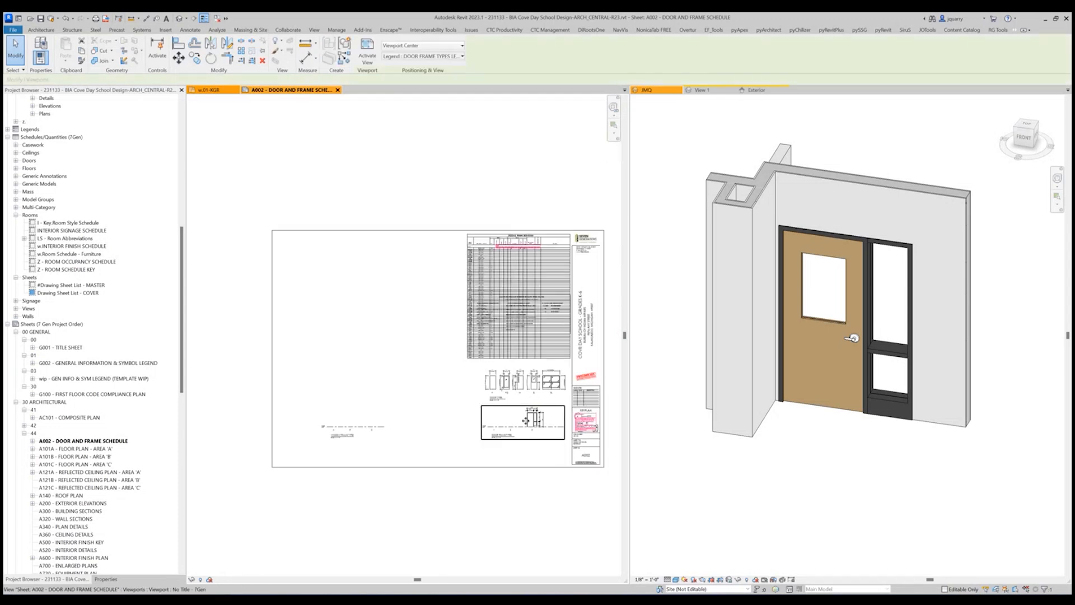
# Move the DOOR FRAME TYPES viewport to the empty left part of the sheet, above the window frame types legend.
pyautogui.moveTo(525, 420); pyautogui.dragTo(417, 365)
pyautogui.click(343, 430)
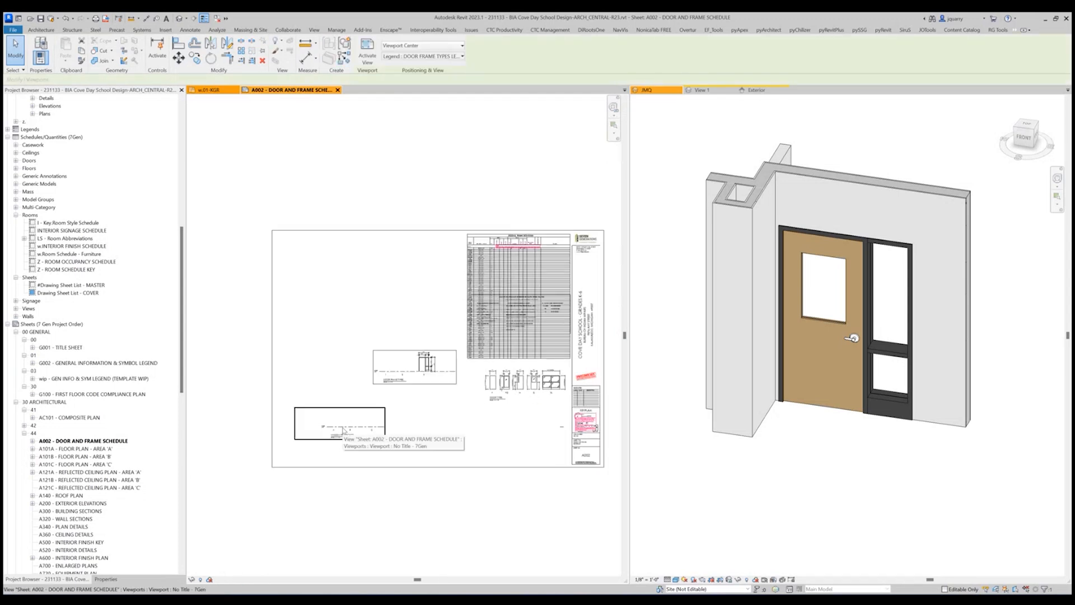
pyautogui.moveTo(343, 430); pyautogui.dragTo(326, 347)
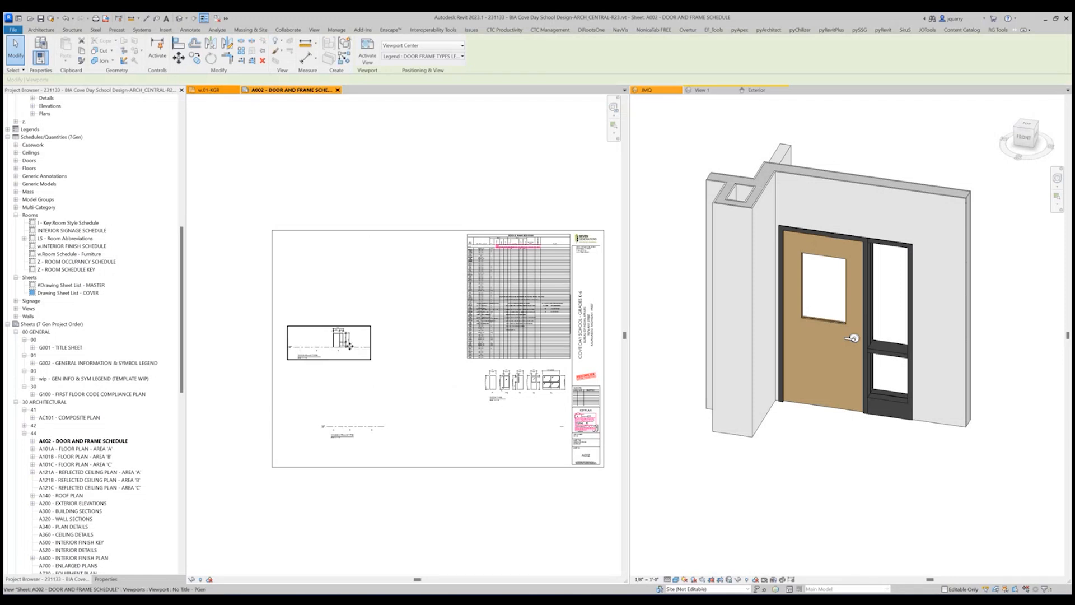
# Stretch the door frame legend's floor line toward the door schedule to about 77 feet.
pyautogui.doubleClick(349, 345)
pyautogui.click(367, 347)
pyautogui.moveTo(371, 347); pyautogui.dragTo(448, 350)
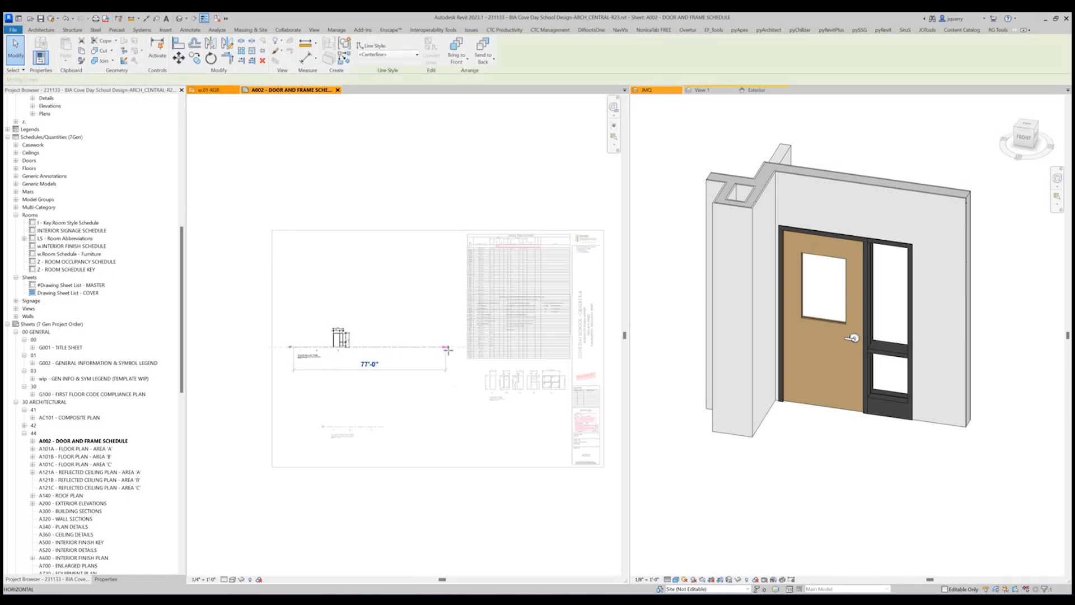
pyautogui.press('Escape')
# Shift the WINDOW FRAME TYPES viewport left so that it lines up beneath the door frame types legend.
pyautogui.doubleClick(351, 431)
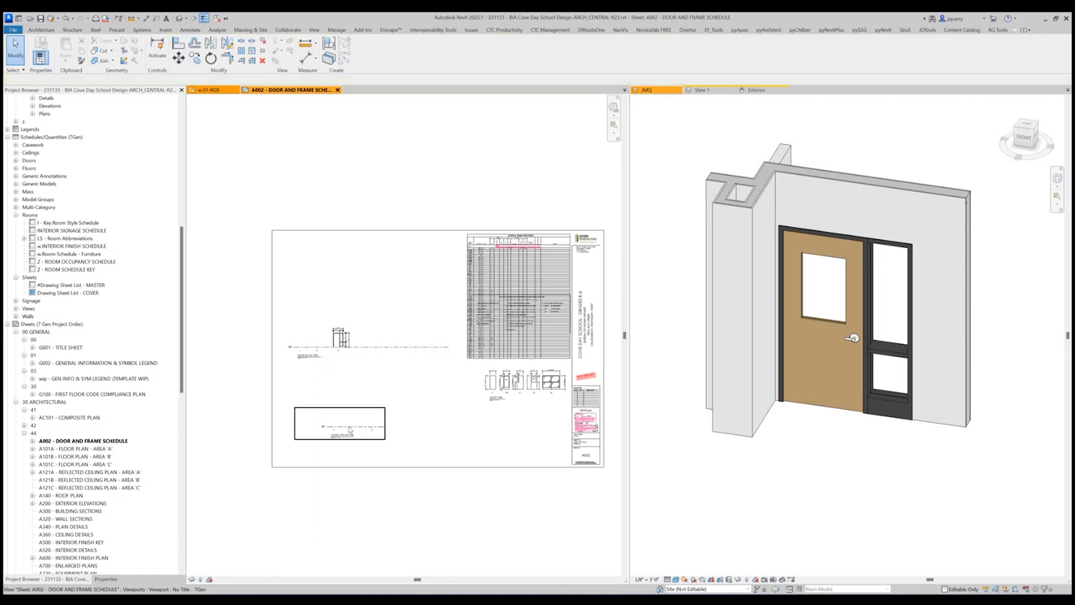
pyautogui.moveTo(325, 421); pyautogui.dragTo(330, 417)
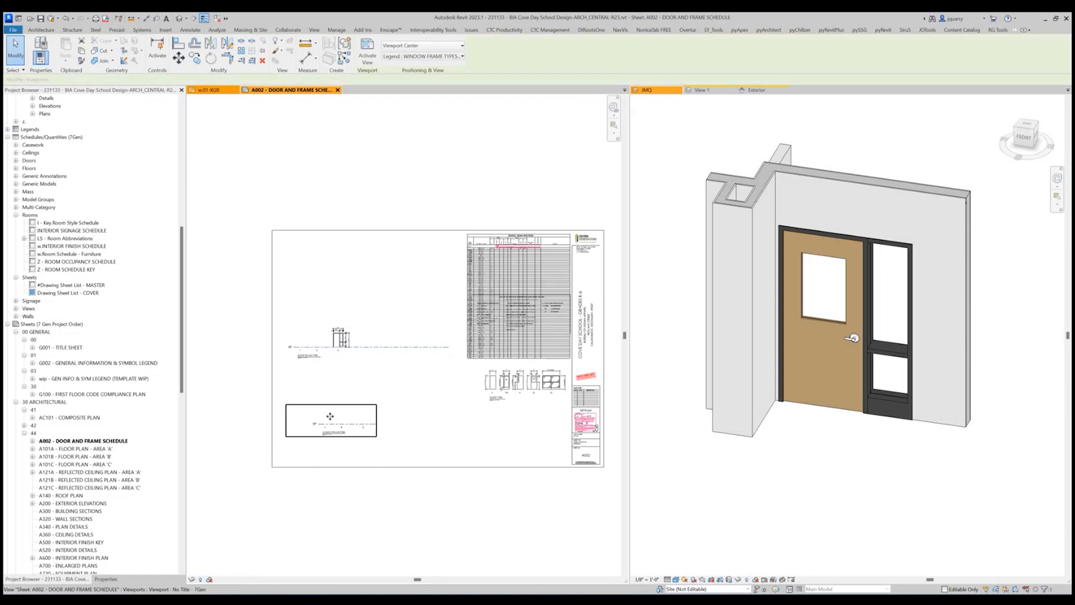
pyautogui.scroll(2, 331, 417)
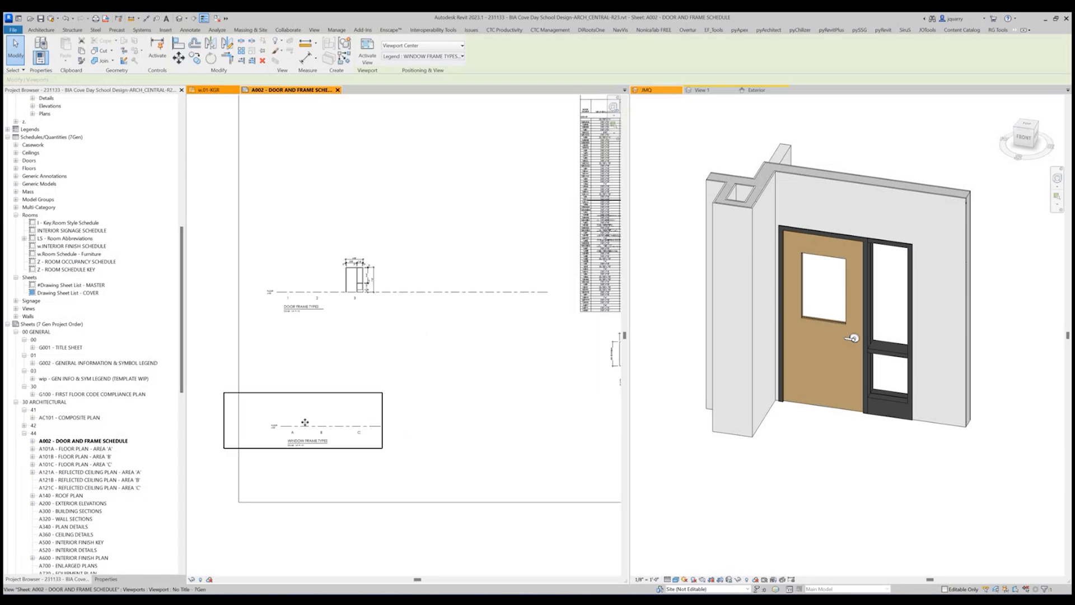
pyautogui.doubleClick(305, 423)
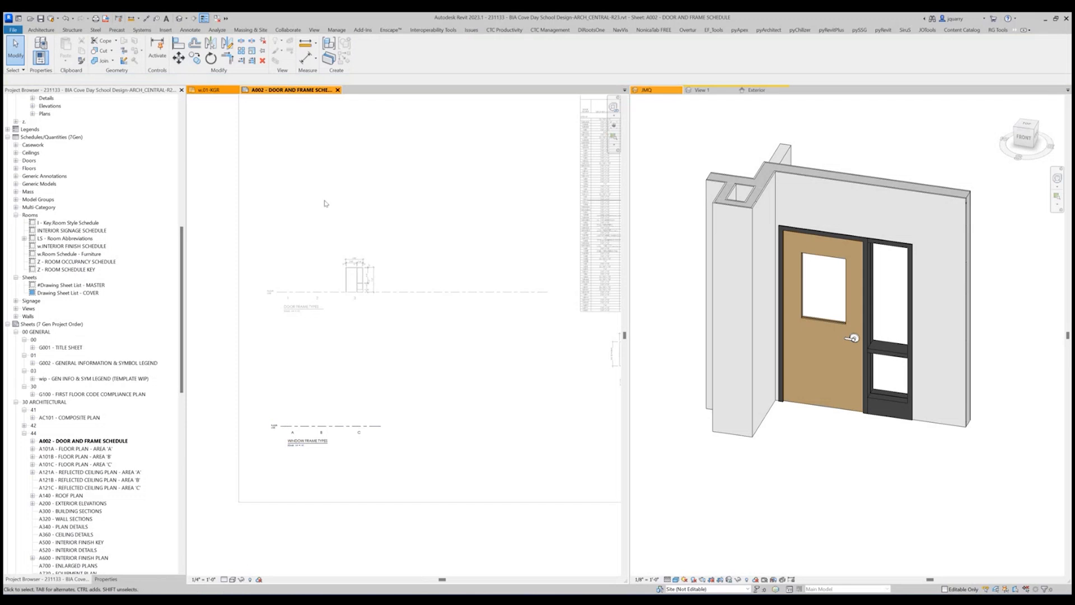
pyautogui.doubleClick(442, 521)
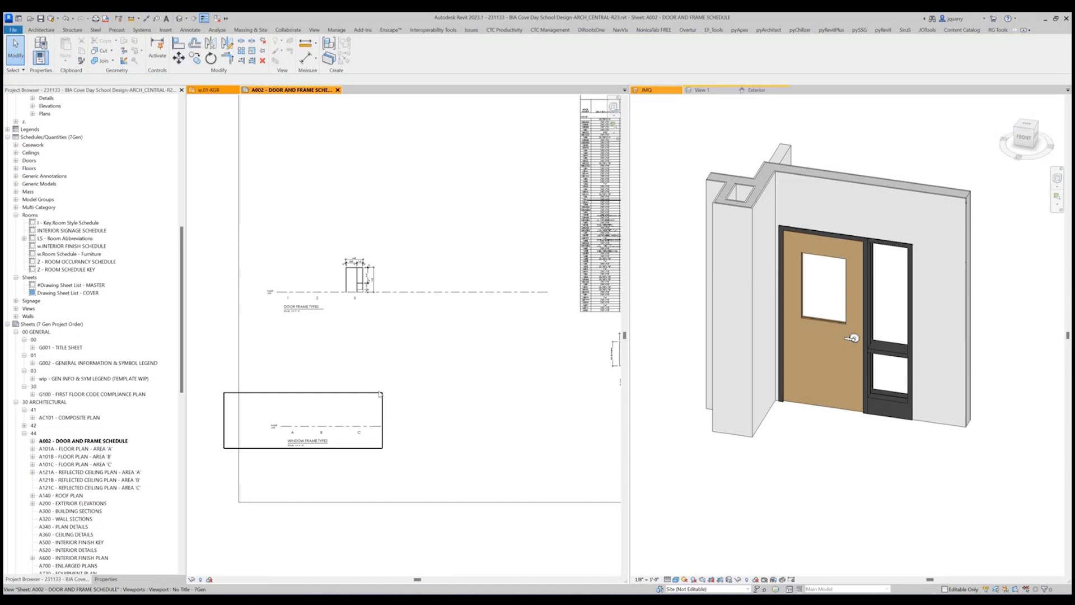
pyautogui.click(317, 428)
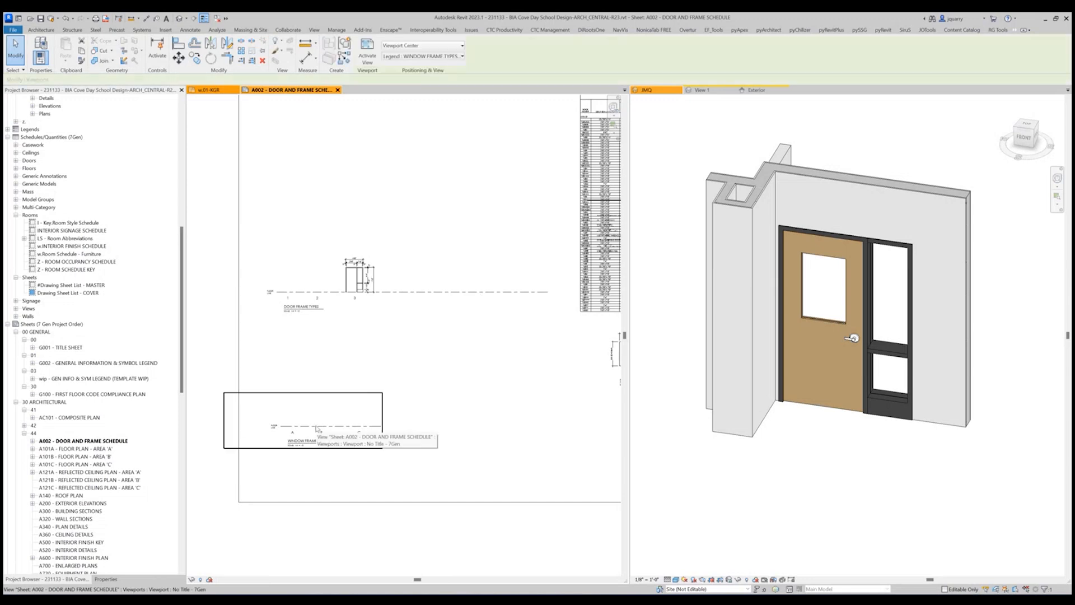
pyautogui.moveTo(316, 427); pyautogui.dragTo(314, 426)
pyautogui.scroll(-6, 384, 365)
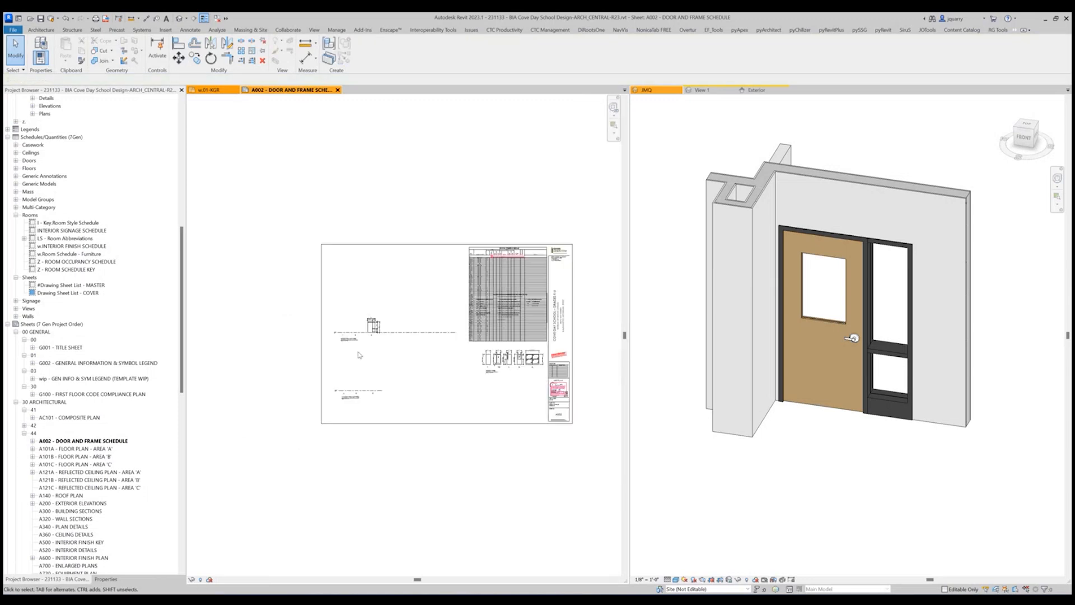
pyautogui.scroll(6, 361, 351)
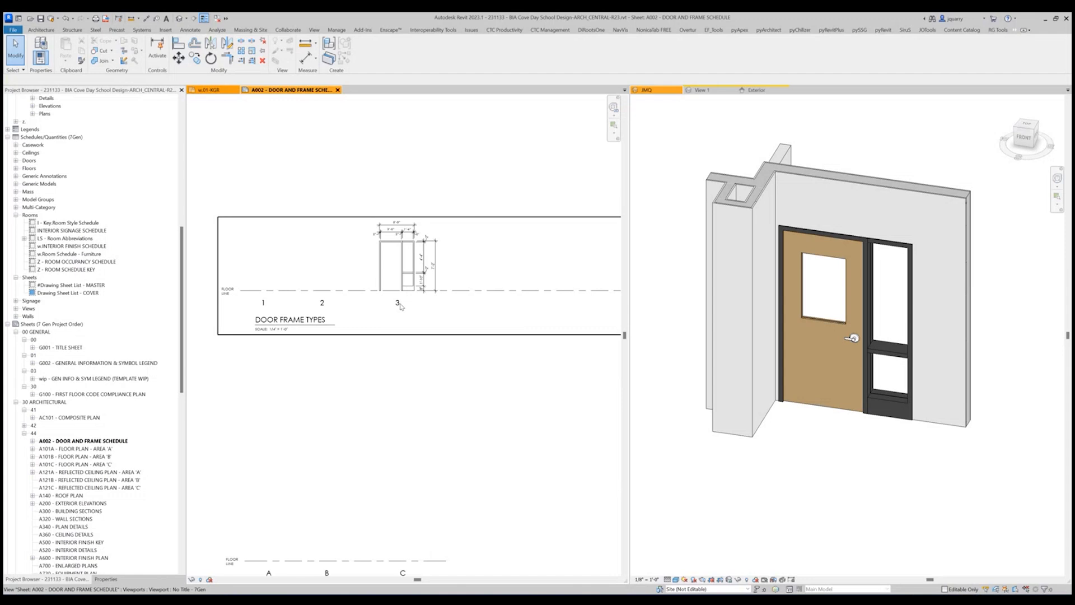
pyautogui.scroll(-5, 405, 262)
pyautogui.click(405, 262)
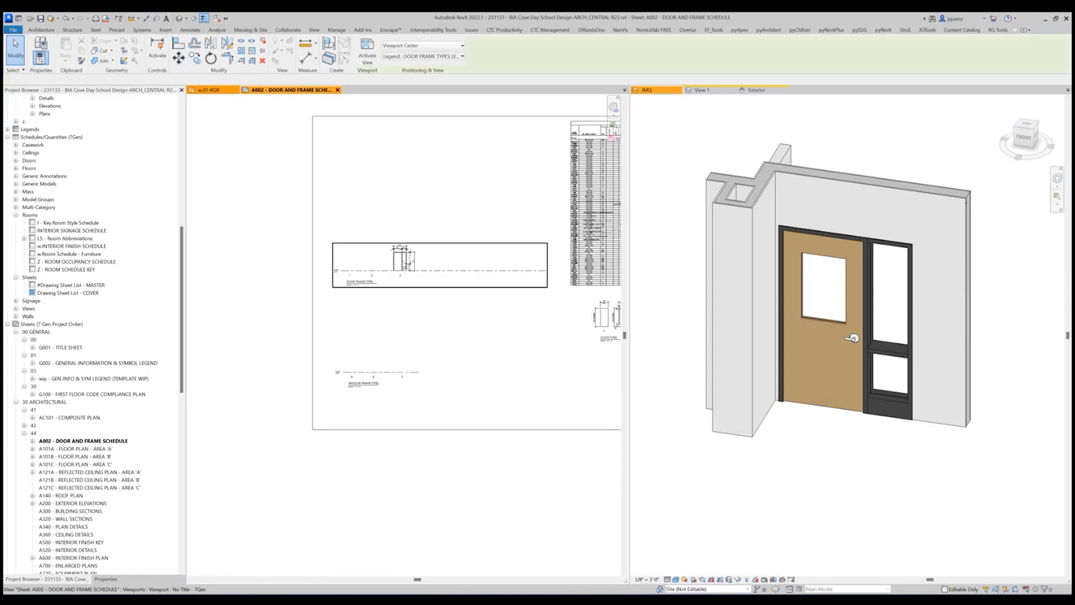
pyautogui.doubleClick(403, 261)
pyautogui.doubleClick(374, 271)
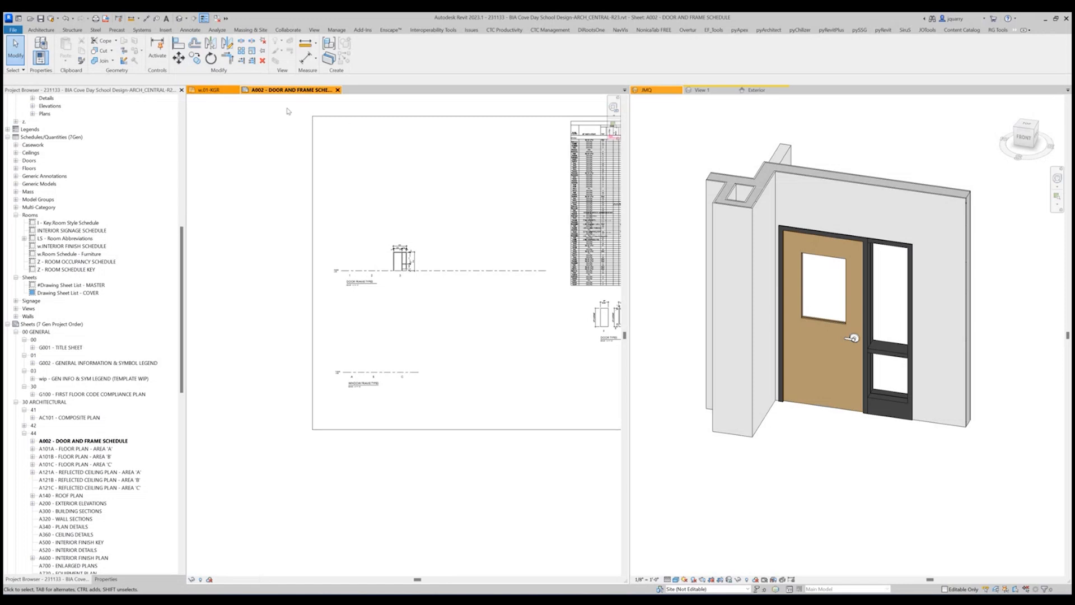
# Close the open views of the DO_WRAP FRAME - SIDELITE family and save its changes.
pyautogui.click(717, 92)
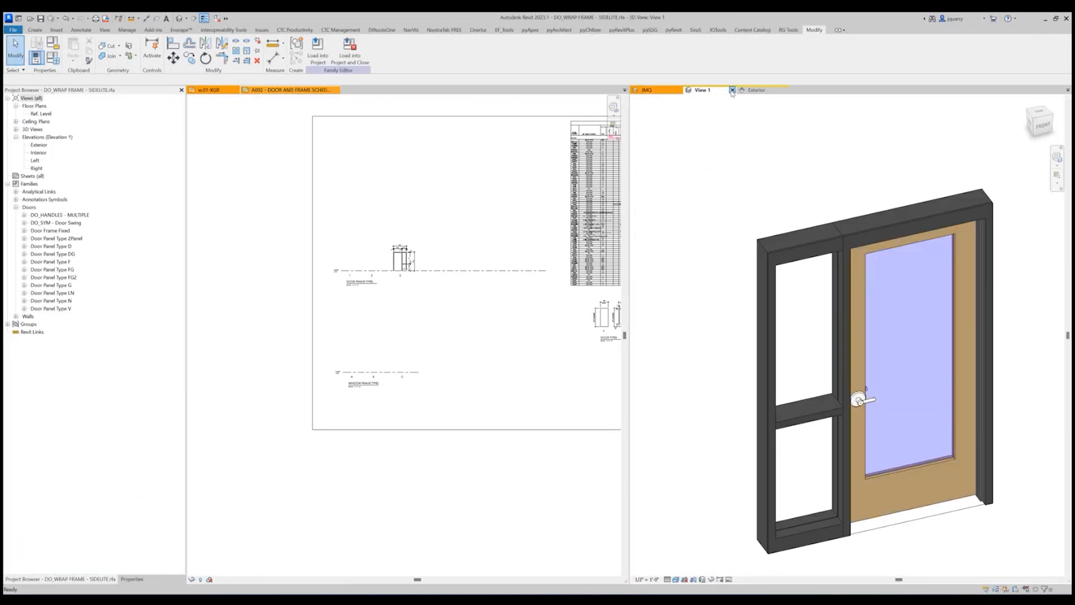
pyautogui.click(732, 91)
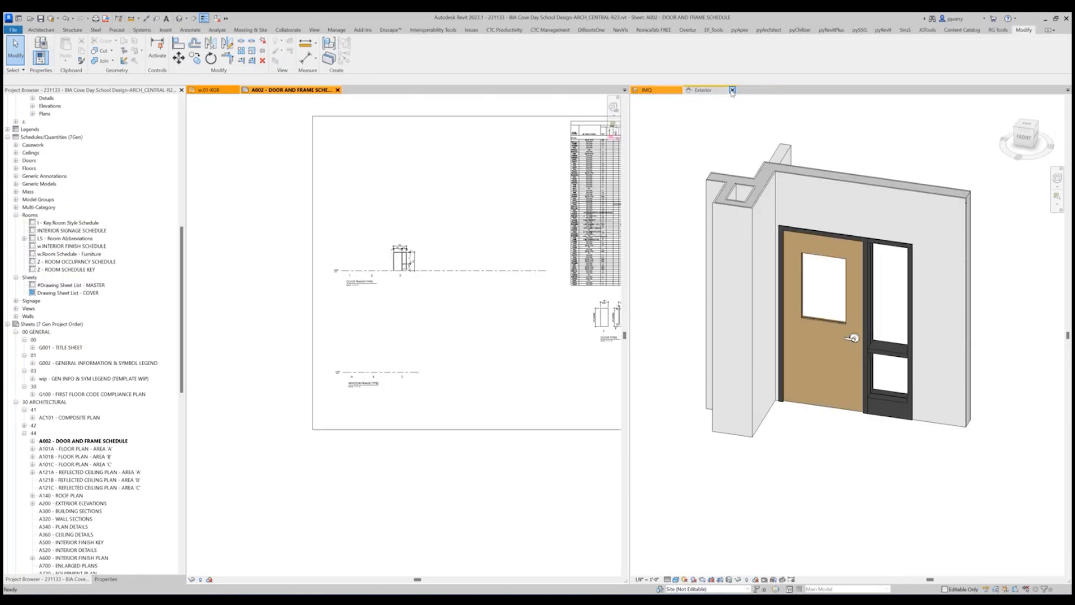
pyautogui.click(731, 90)
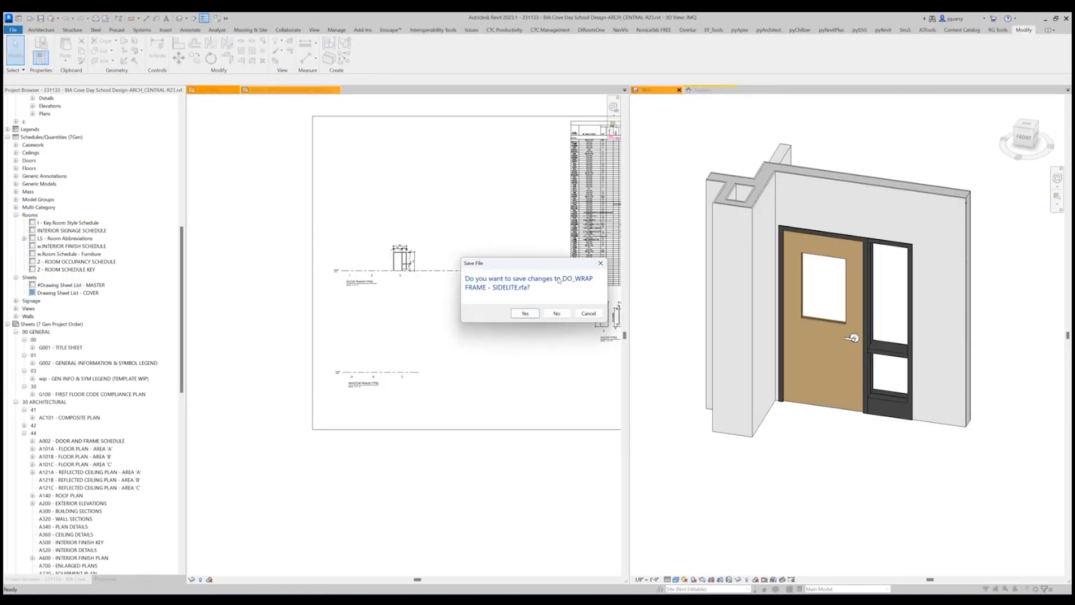
pyautogui.click(527, 315)
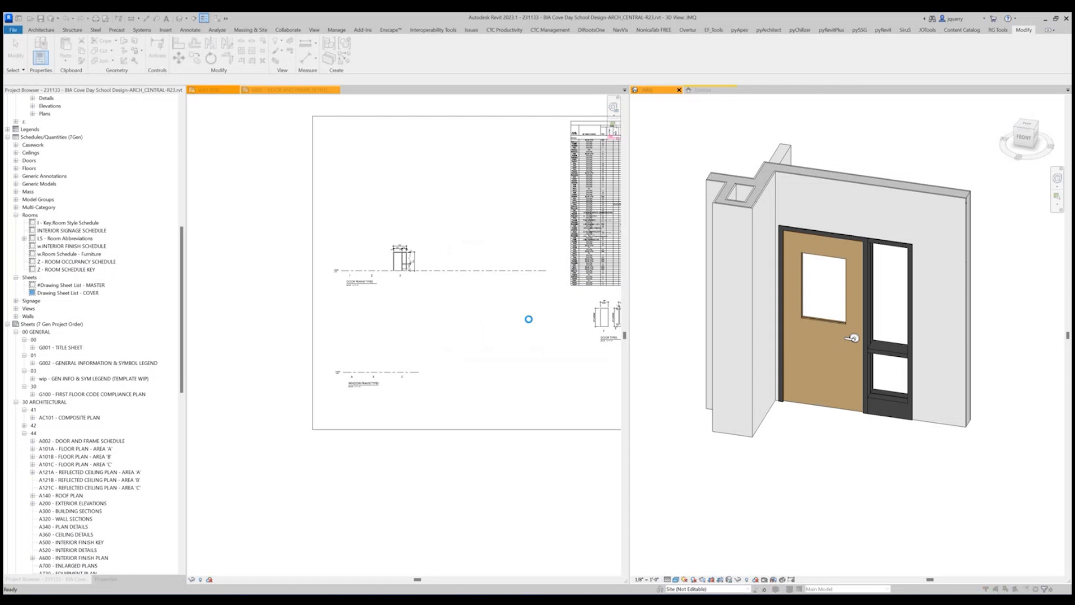
pyautogui.click(607, 275)
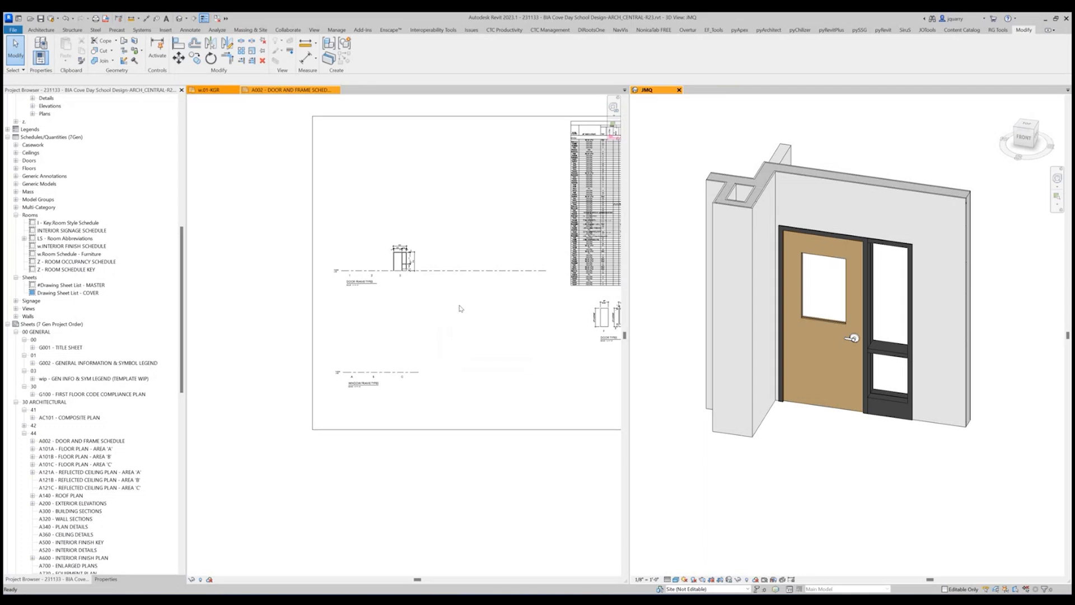
# Move the door schedule abbreviations and notes legend off the schedule to just below it on the sheet.
pyautogui.click(477, 235)
pyautogui.moveTo(477, 235); pyautogui.dragTo(292, 253, button='middle')
pyautogui.moveTo(357, 206); pyautogui.dragTo(570, 298)
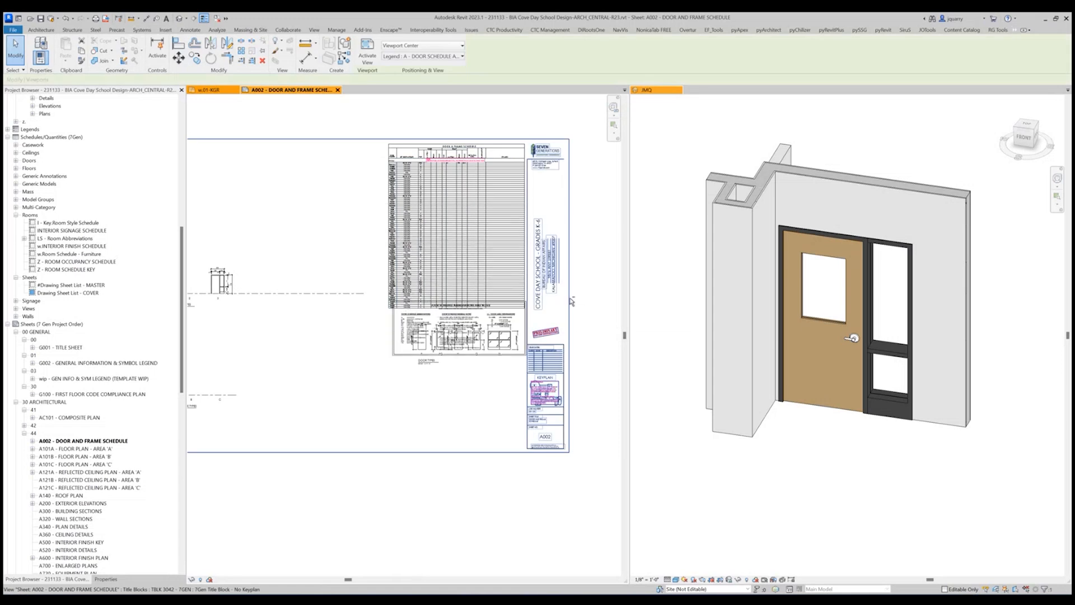
pyautogui.press('Escape')
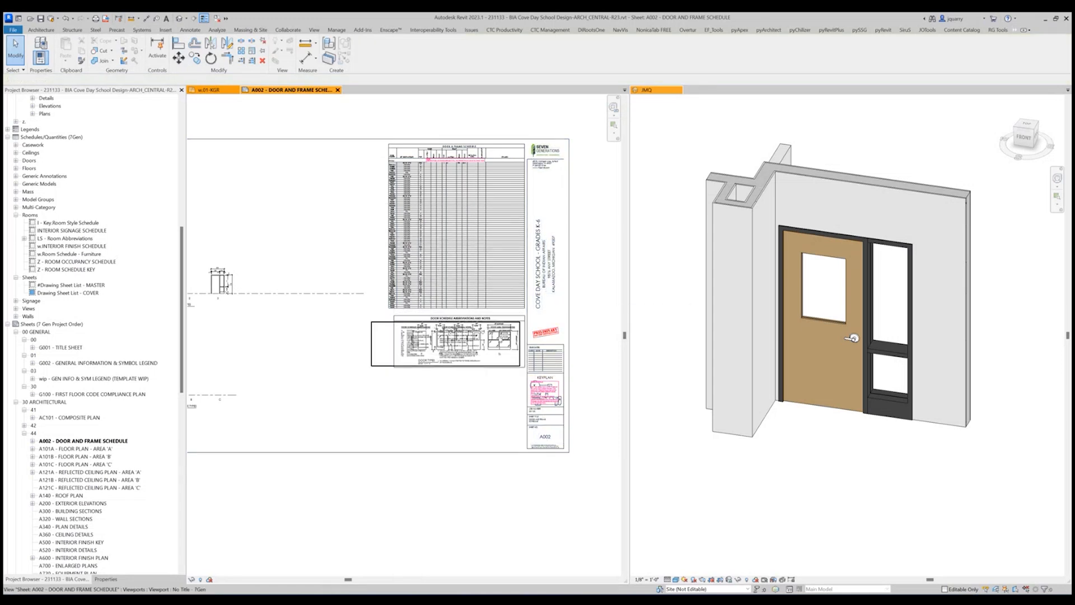
# Move the DOOR TYPES LEGEND viewport off the abbreviations and notes legend to the free area beneath it on the sheet.
pyautogui.doubleClick(500, 337)
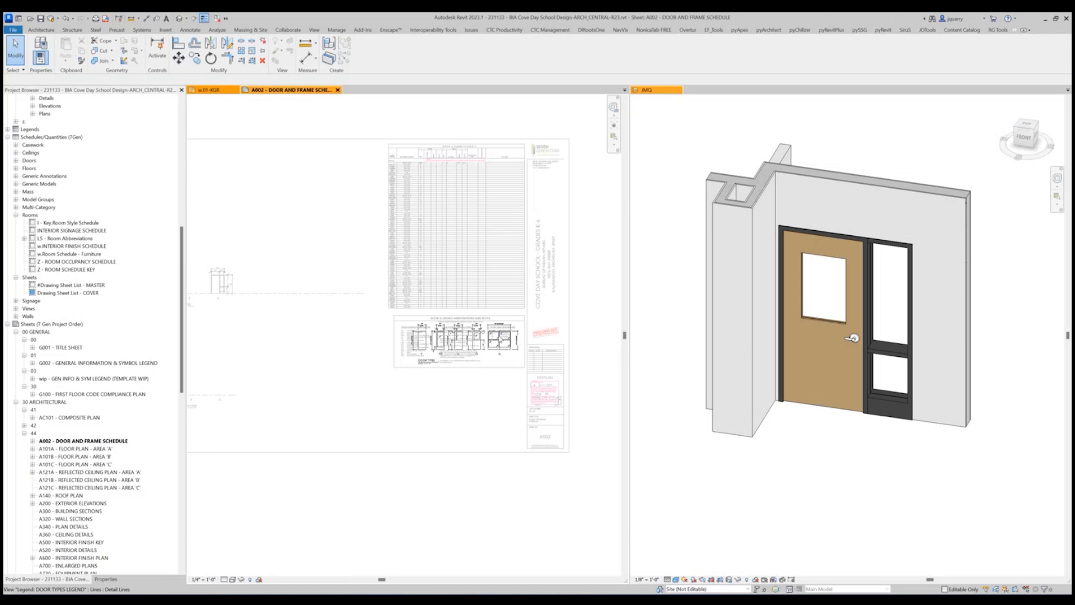
pyautogui.doubleClick(602, 305)
pyautogui.click(478, 354)
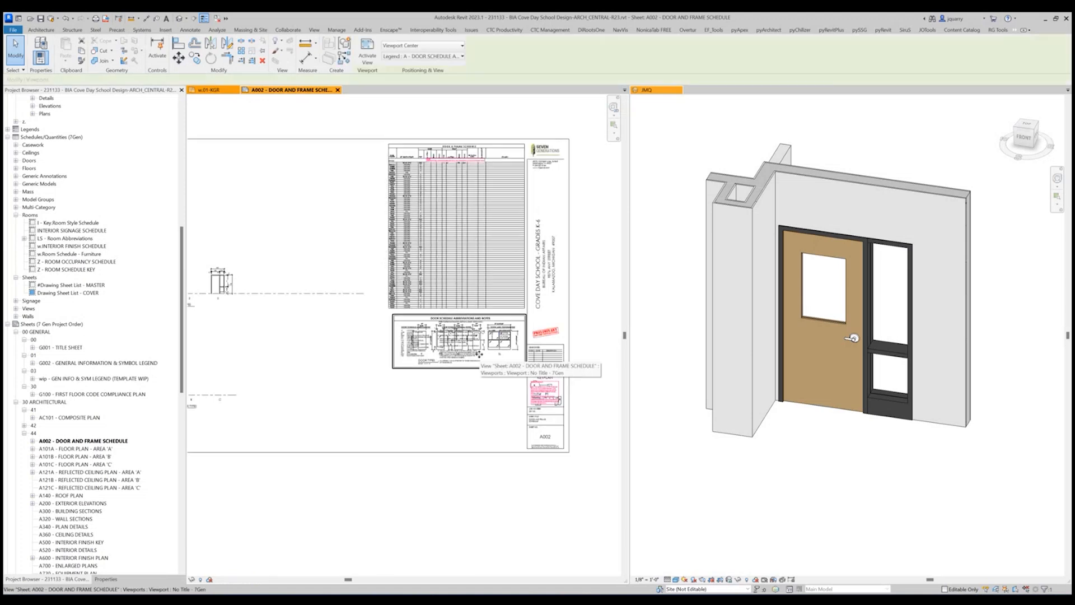
pyautogui.moveTo(479, 354); pyautogui.dragTo(472, 412)
pyautogui.click(473, 364)
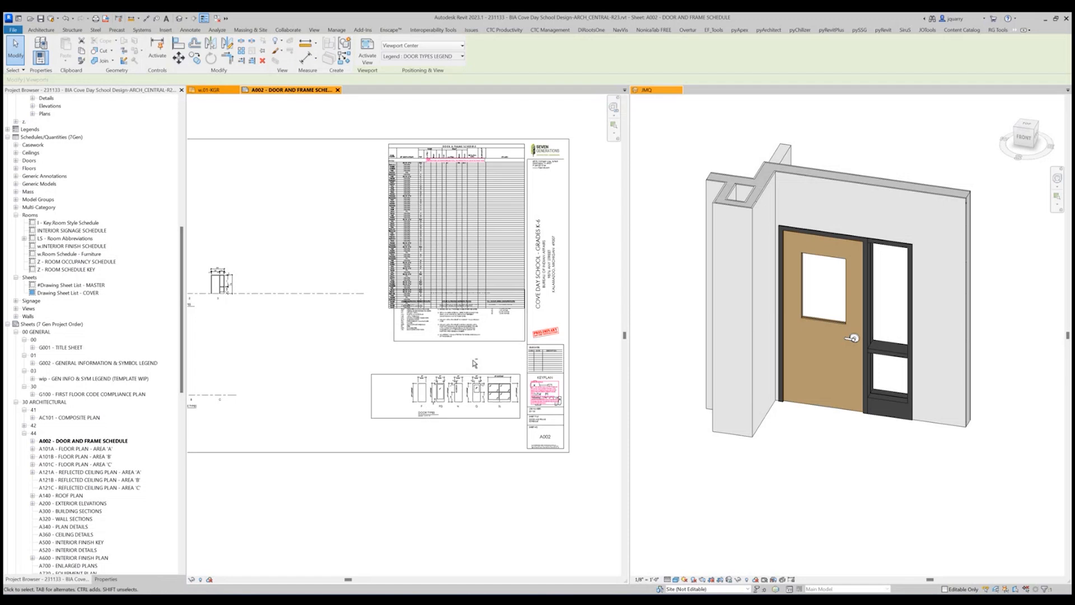
pyautogui.press('Up')
pyautogui.press('Up')
pyautogui.press('Up')
# Nudge the door schedule abbreviations and notes legend down until it sits just below the door schedule.
pyautogui.click(486, 332)
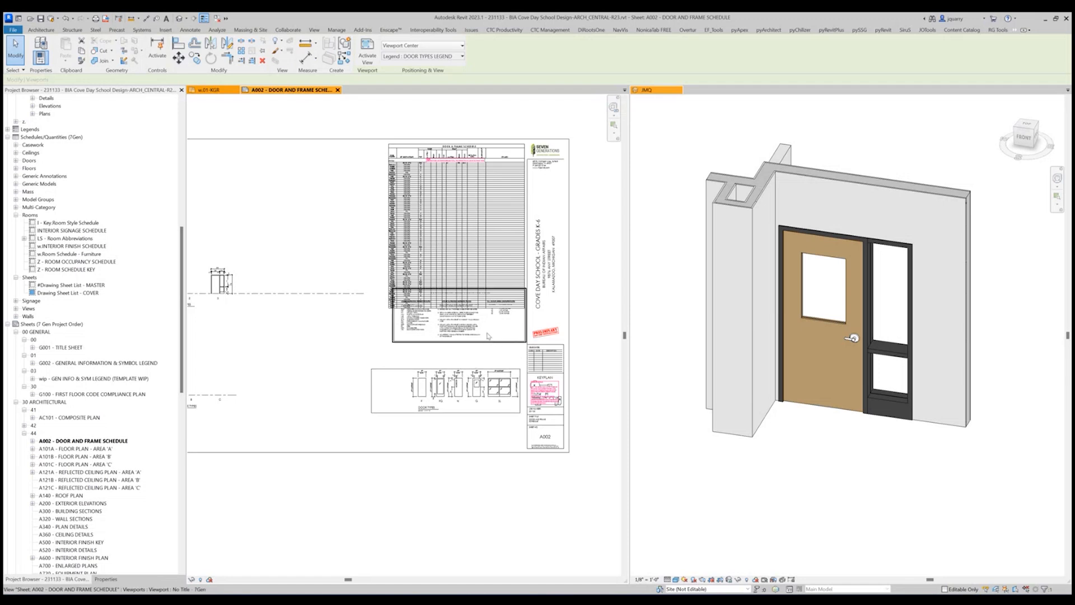
pyautogui.press('Down')
pyautogui.press('Down')
pyautogui.press('Down')
pyautogui.press('Down')
pyautogui.press('Down')
pyautogui.press('Down')
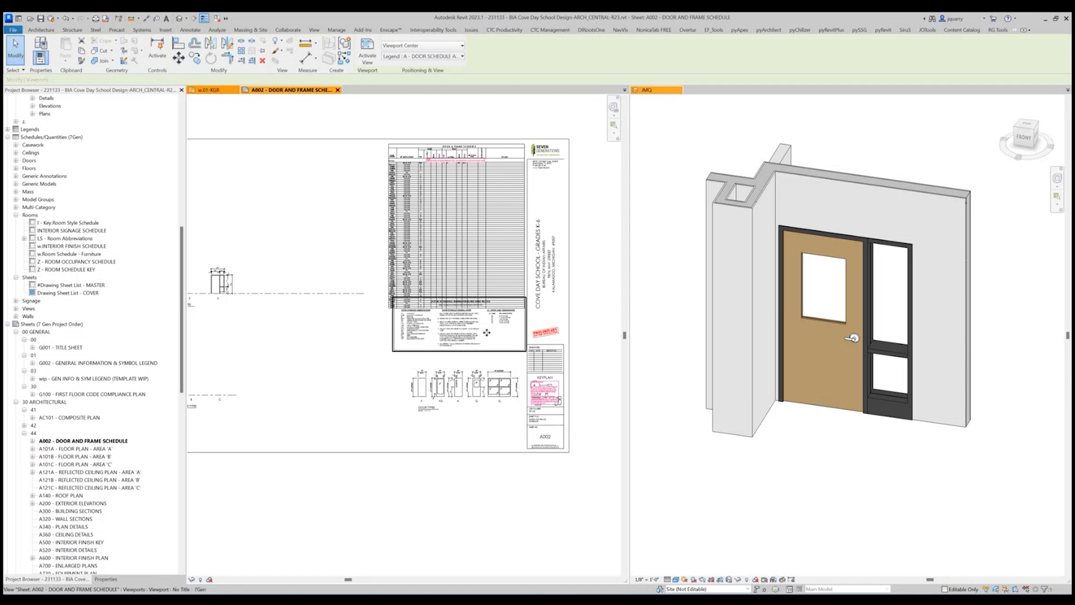
pyautogui.press('Down')
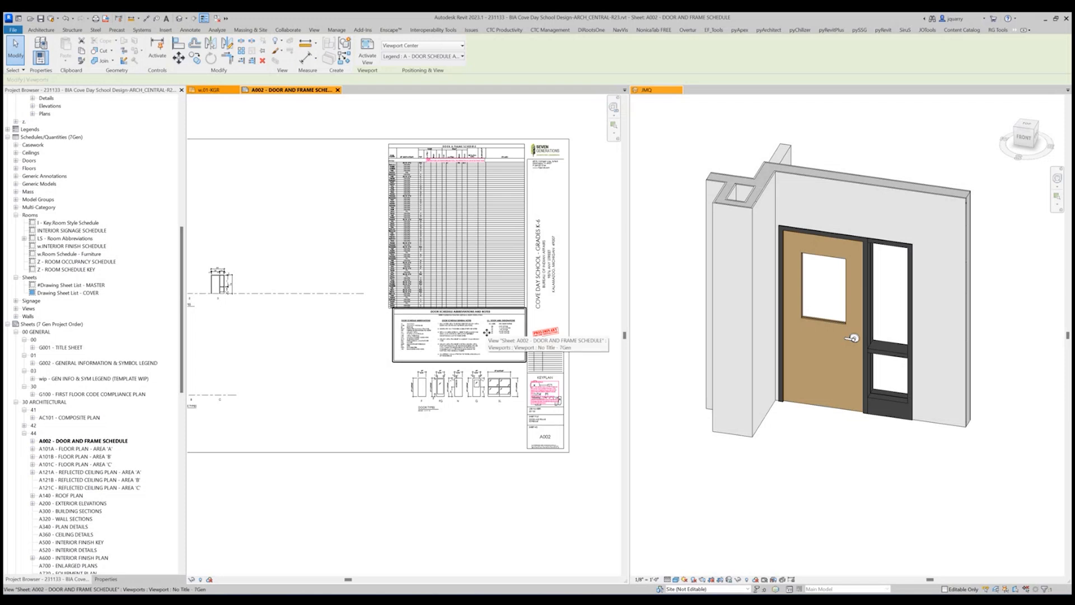
pyautogui.press('Escape')
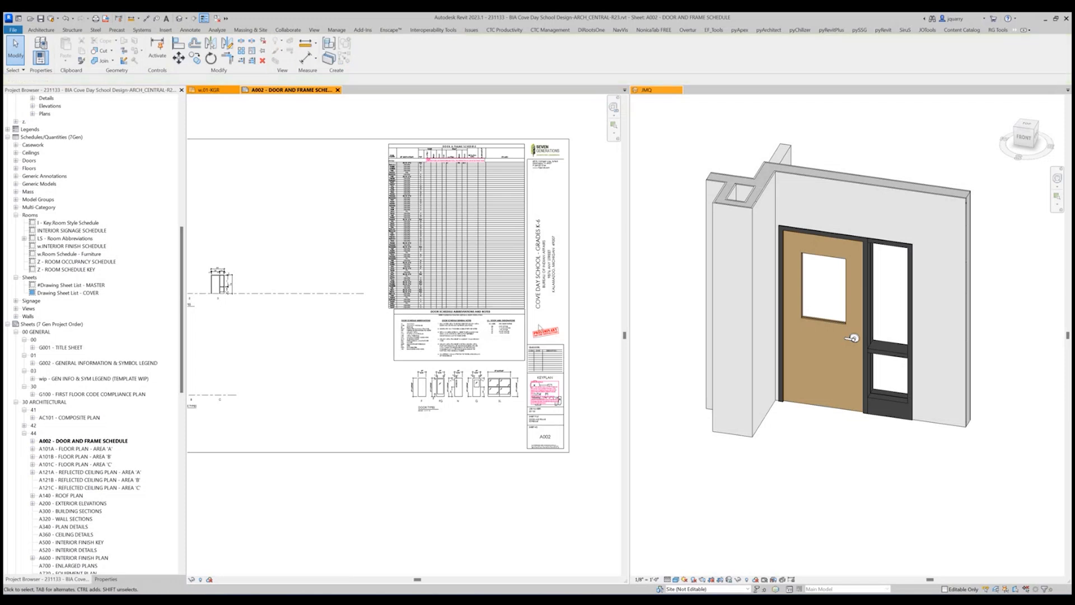
# Move the abbreviations and notes legend so its upper-right border corner snaps to the door schedule's lower-right corner.
pyautogui.scroll(5, 538, 326)
pyautogui.click(463, 283)
pyautogui.scroll(4, 487, 226)
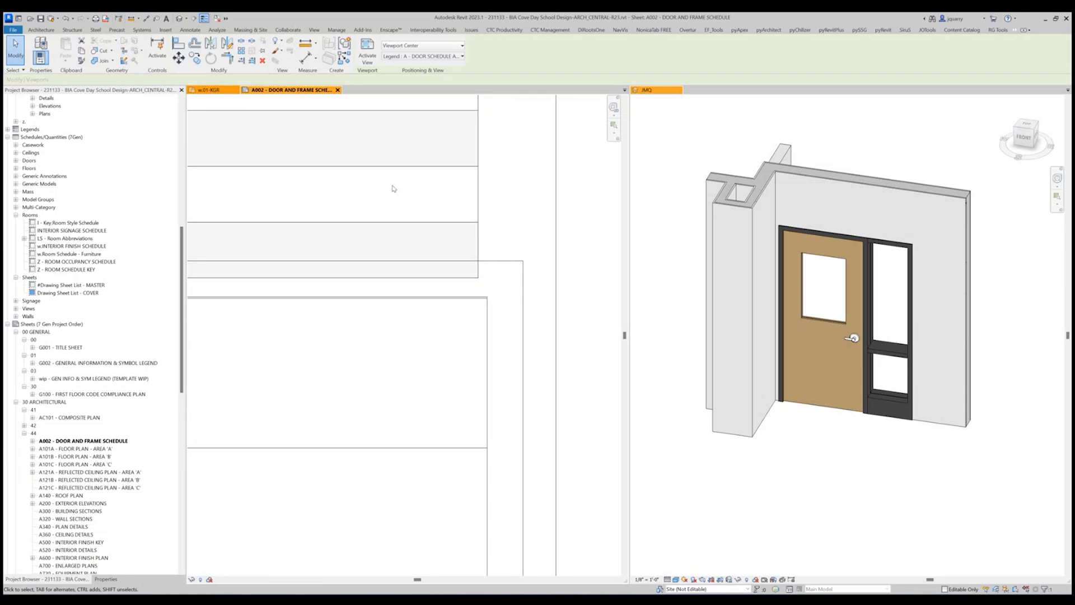
pyautogui.click(178, 58)
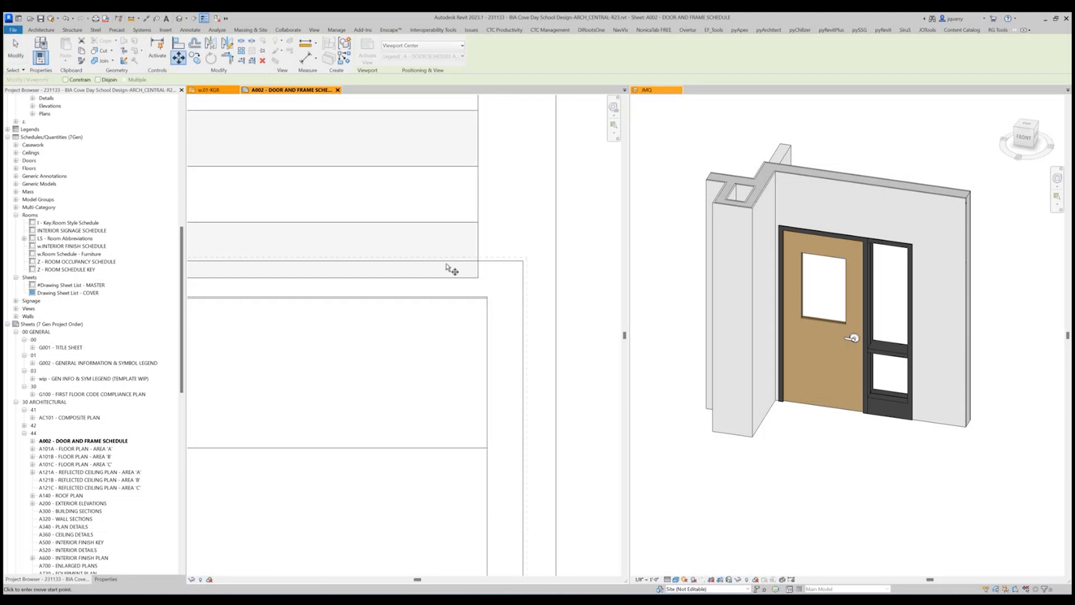
pyautogui.click(491, 303)
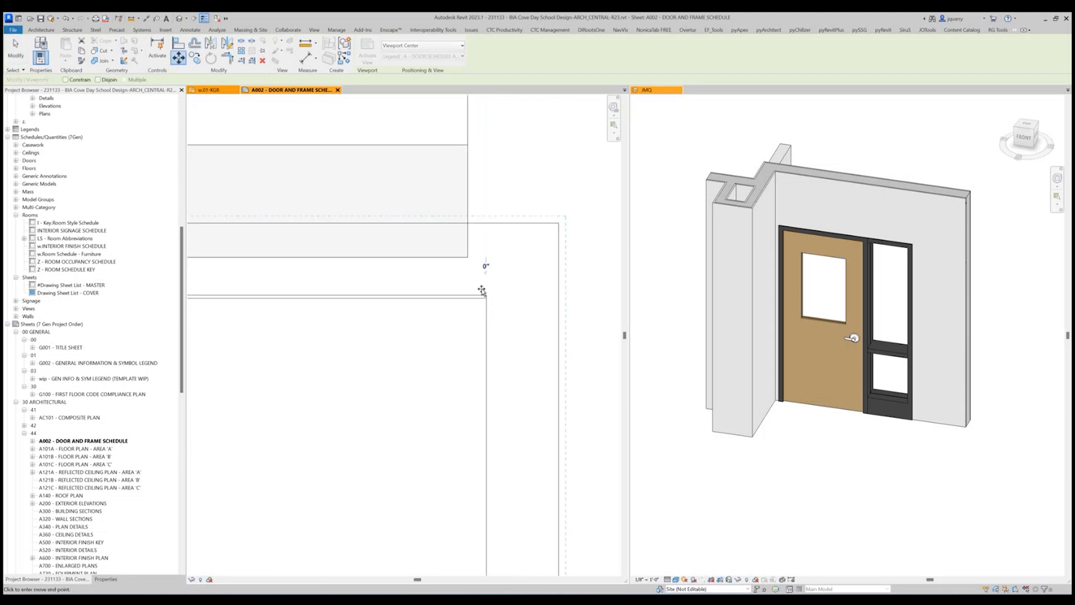
pyautogui.click(468, 259)
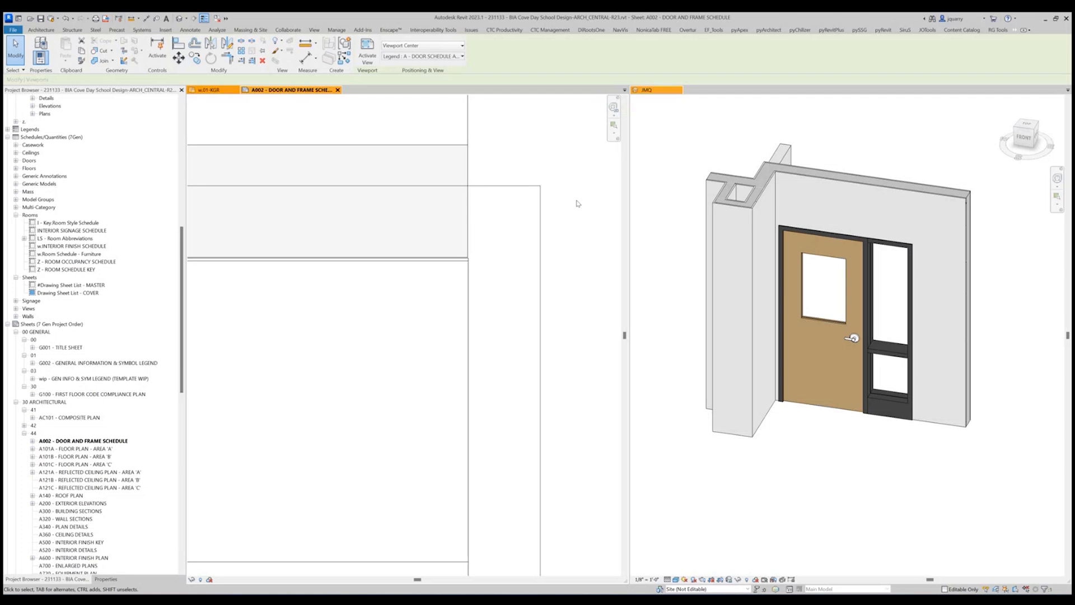
pyautogui.click(577, 202)
pyautogui.scroll(-8, 593, 257)
pyautogui.scroll(-5, 591, 269)
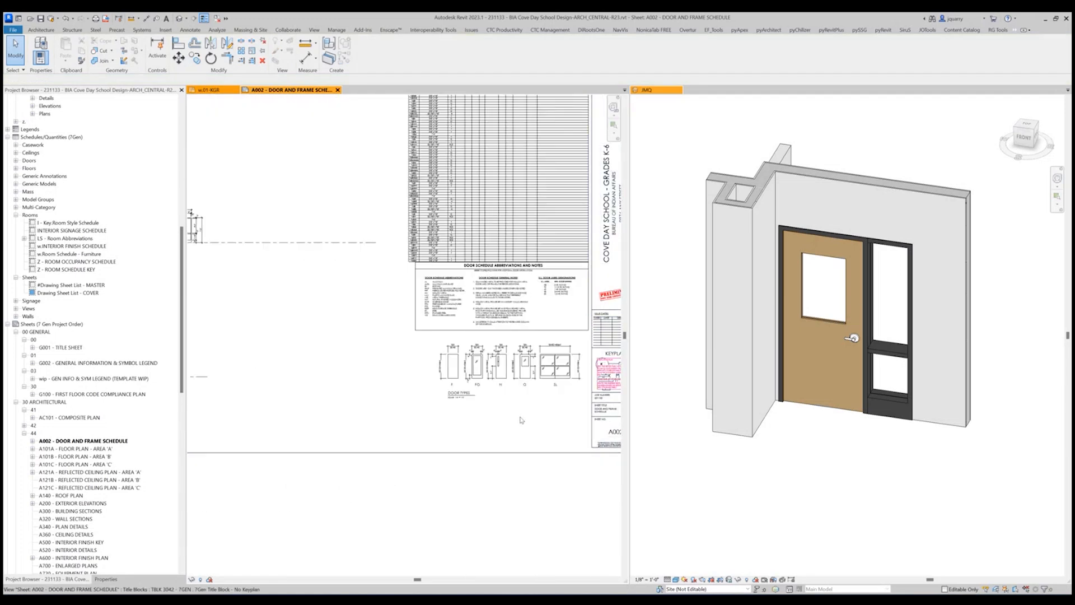
pyautogui.scroll(-3, 502, 443)
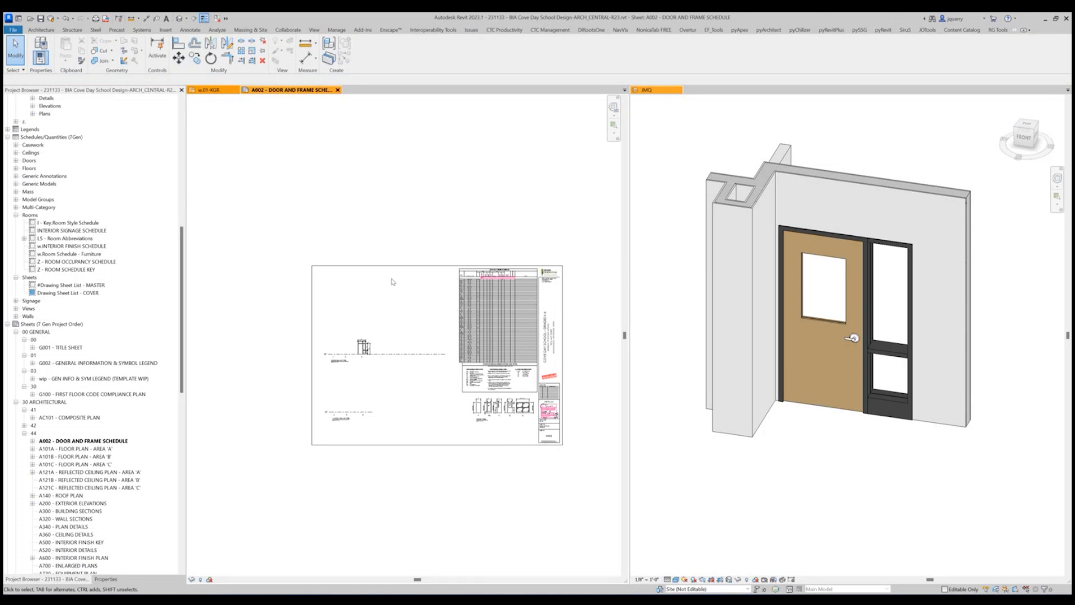
# In floor plan w.01-KGR, select all instances of the DO_WRAP FRAME - SIDELITE door, Type G 36" x 84".
pyautogui.click(212, 93)
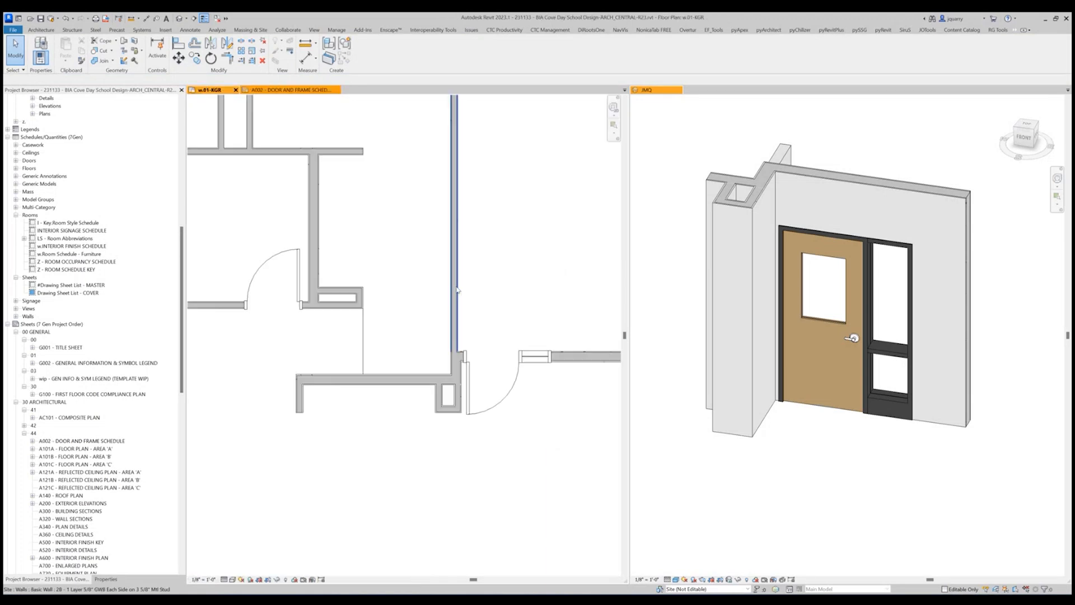
pyautogui.scroll(-2, 557, 439)
pyautogui.click(537, 360)
pyautogui.rightClick(537, 360)
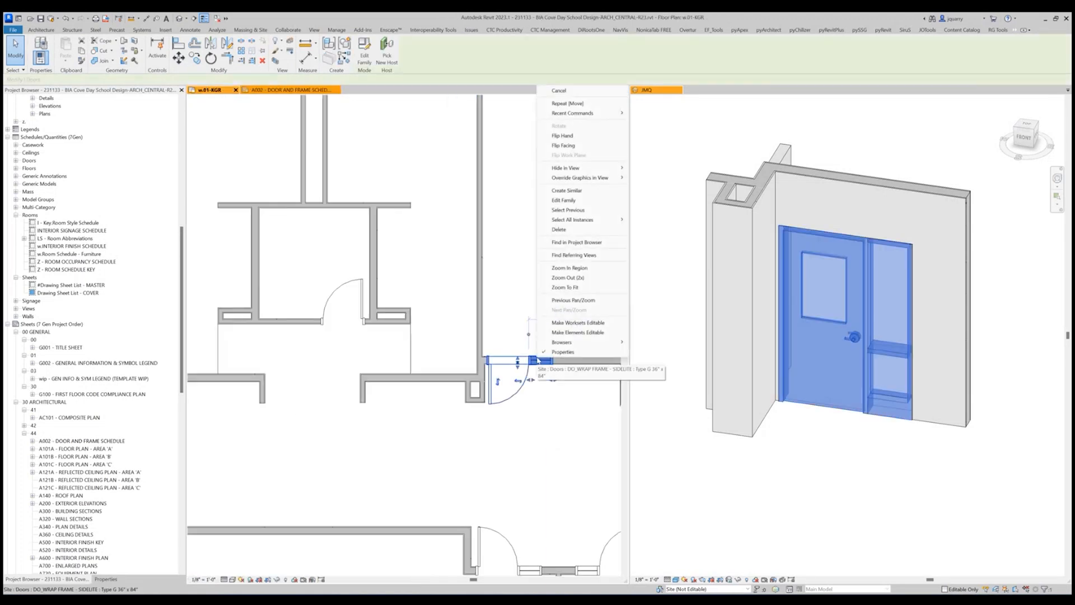
pyautogui.moveTo(582, 219)
pyautogui.click(659, 229)
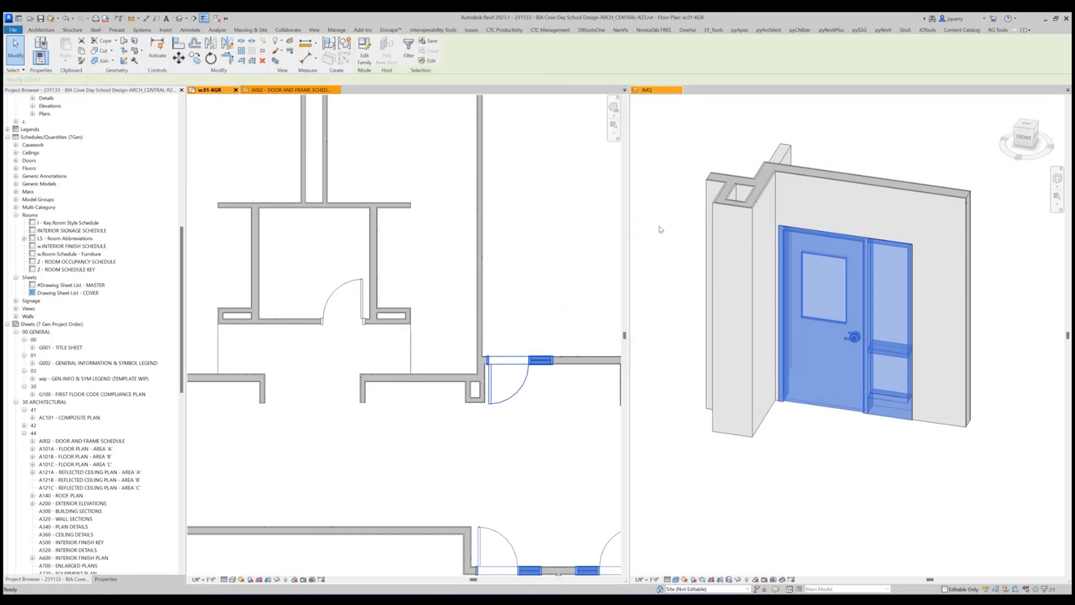
# Examine where the selected wrap-frame sidelite doors occur throughout the plan, especially those in the exterior walls.
pyautogui.scroll(-5, 480, 494)
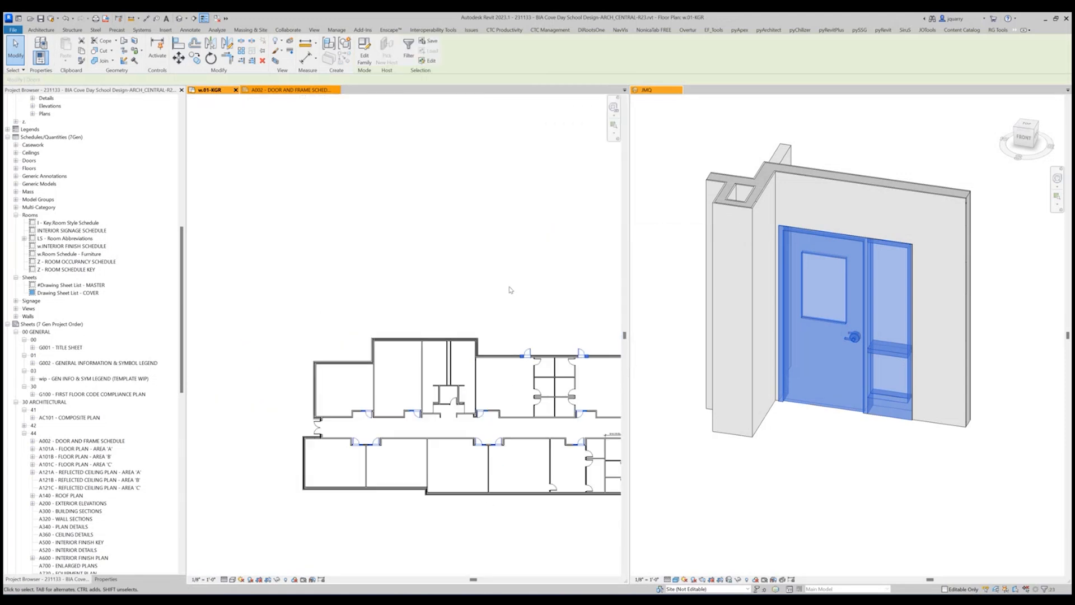
pyautogui.moveTo(514, 288); pyautogui.dragTo(343, 217, button='middle')
pyautogui.moveTo(466, 216); pyautogui.dragTo(372, 205, button='middle')
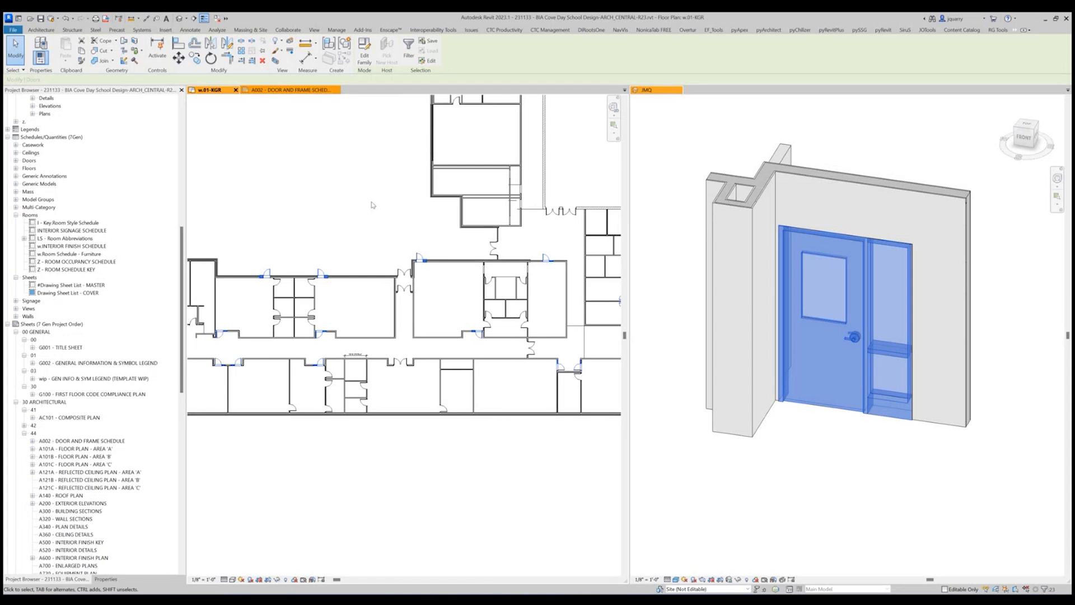
pyautogui.moveTo(372, 205); pyautogui.dragTo(138, 286, button='middle')
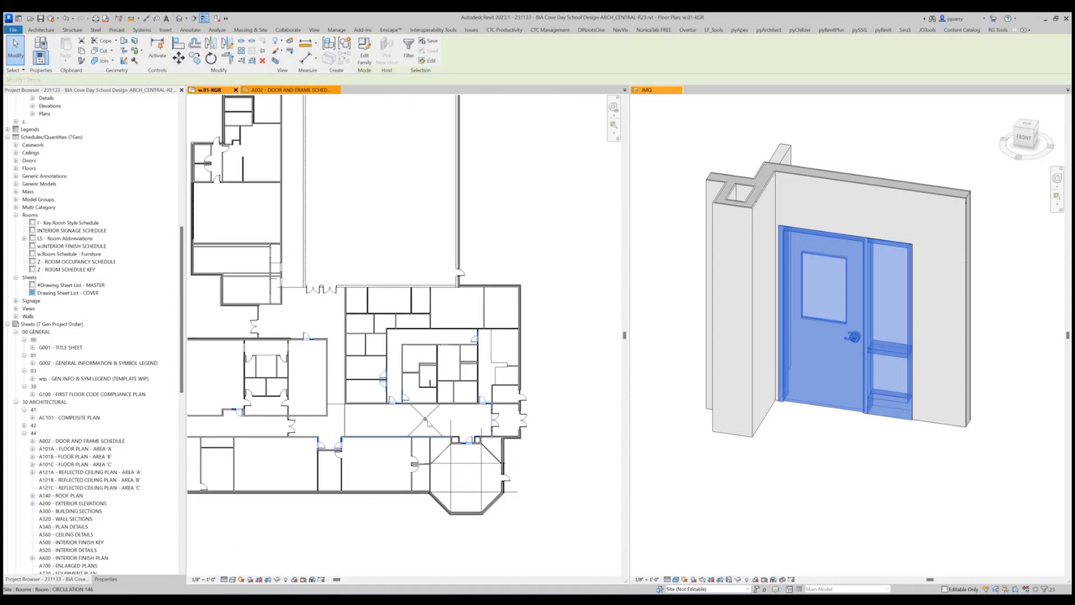
pyautogui.scroll(3, 394, 406)
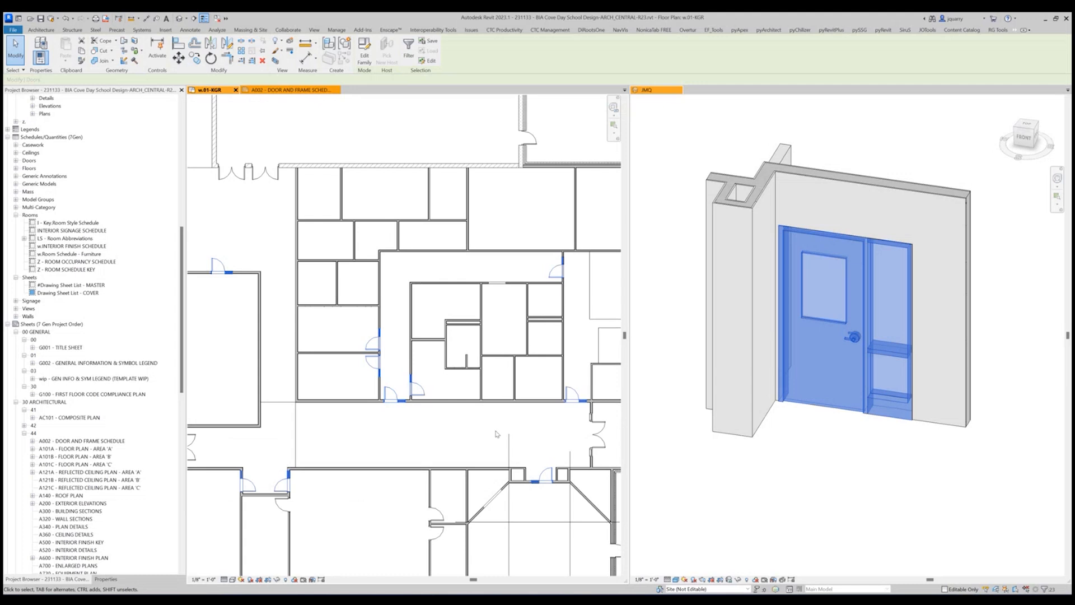
pyautogui.moveTo(495, 434); pyautogui.dragTo(389, 474, button='middle')
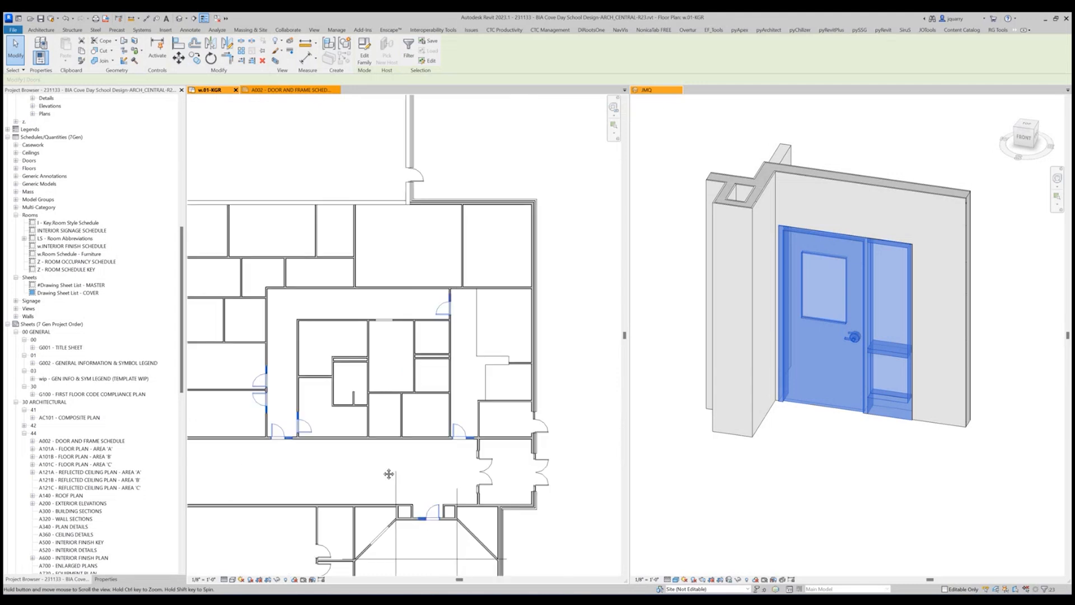
pyautogui.scroll(3, 542, 431)
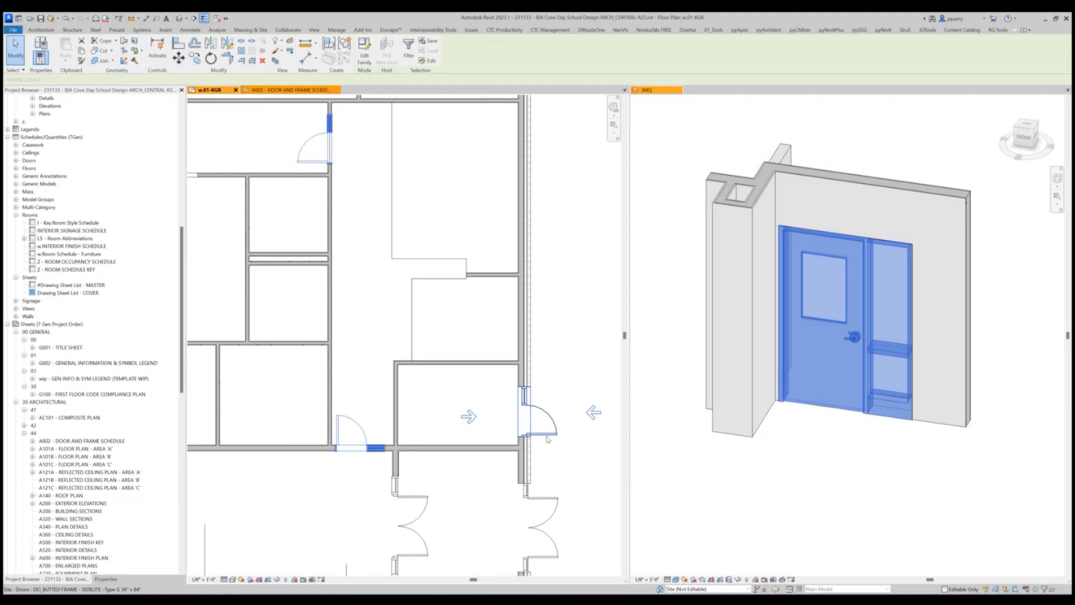
pyautogui.scroll(-6, 547, 438)
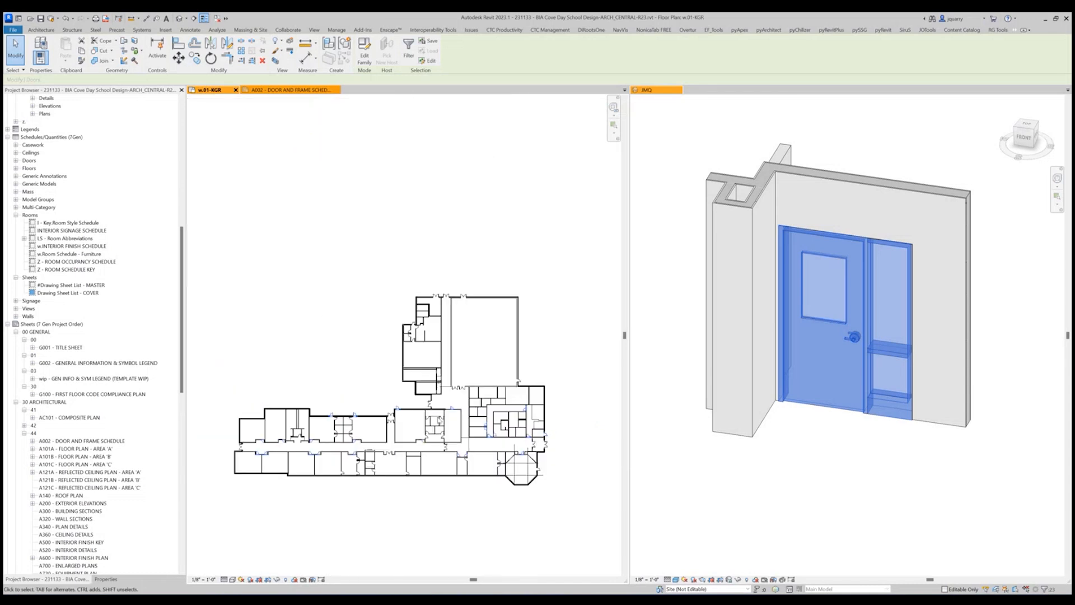
pyautogui.scroll(4, 353, 473)
pyautogui.scroll(2, 470, 367)
pyautogui.moveTo(470, 367); pyautogui.dragTo(300, 352, button='middle')
pyautogui.moveTo(491, 366); pyautogui.dragTo(358, 359, button='middle')
pyautogui.scroll(1, 367, 358)
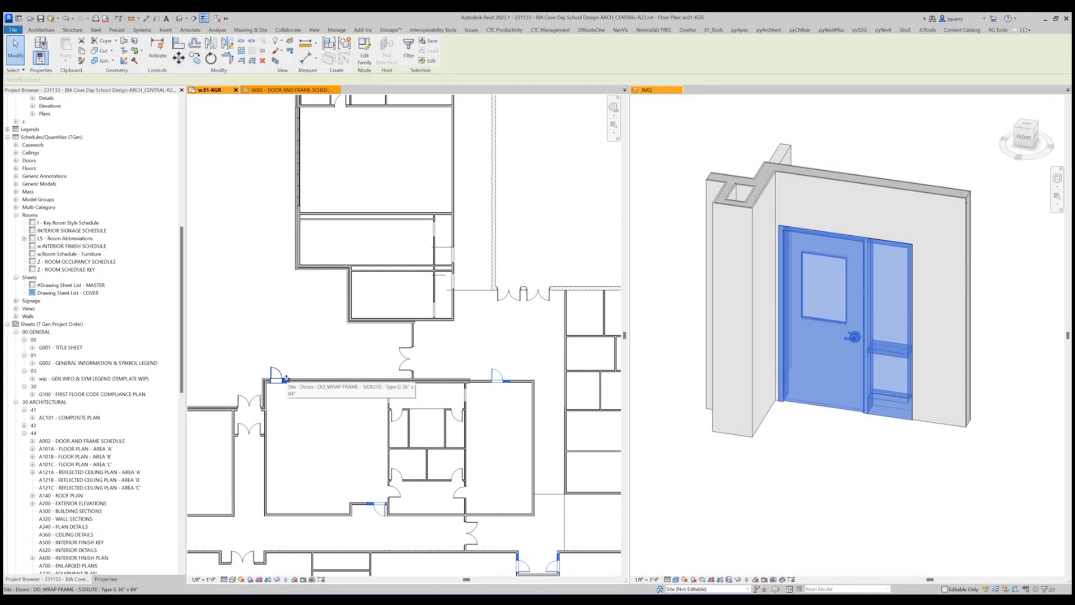
pyautogui.moveTo(285, 380); pyautogui.dragTo(534, 365, button='middle')
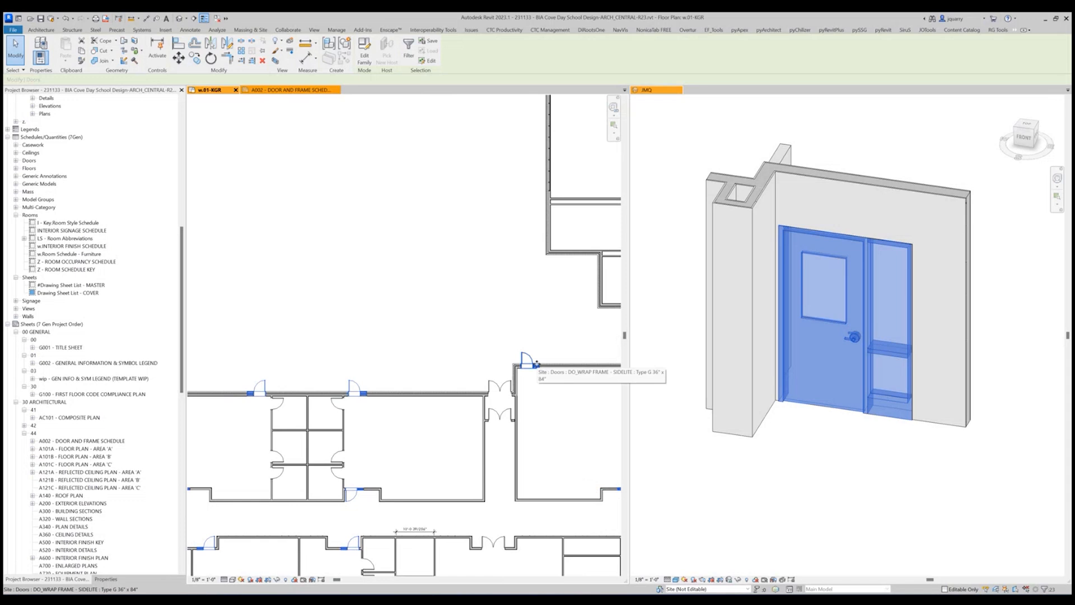
pyautogui.scroll(5, 536, 365)
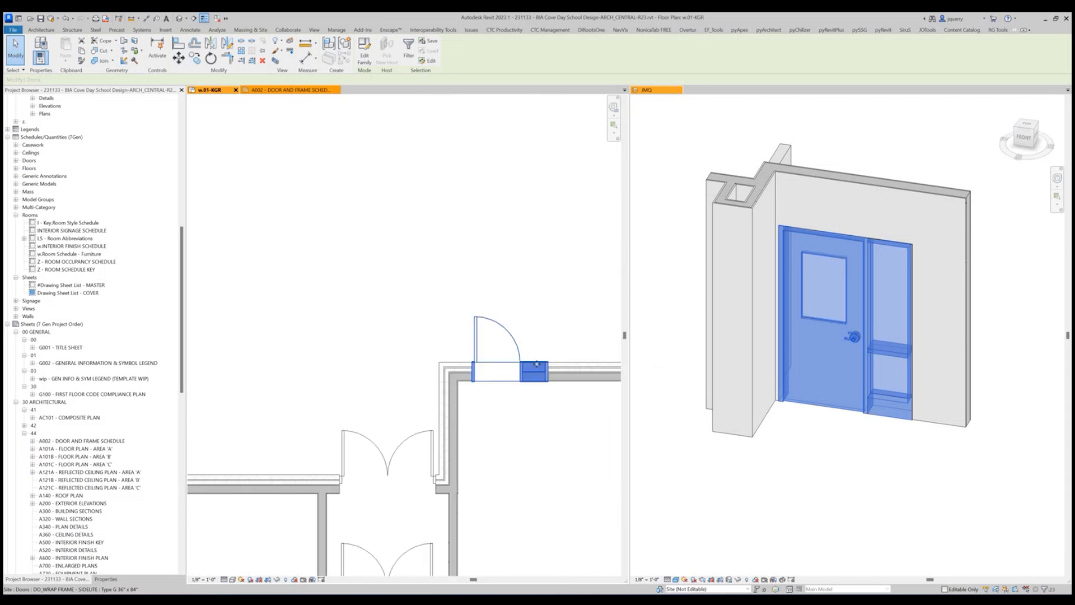
# Select the exterior DO_BUTTED FRAME - SIDELITE door near the entrance vestibule and show its properties.
pyautogui.click(537, 364)
pyautogui.scroll(-5, 561, 325)
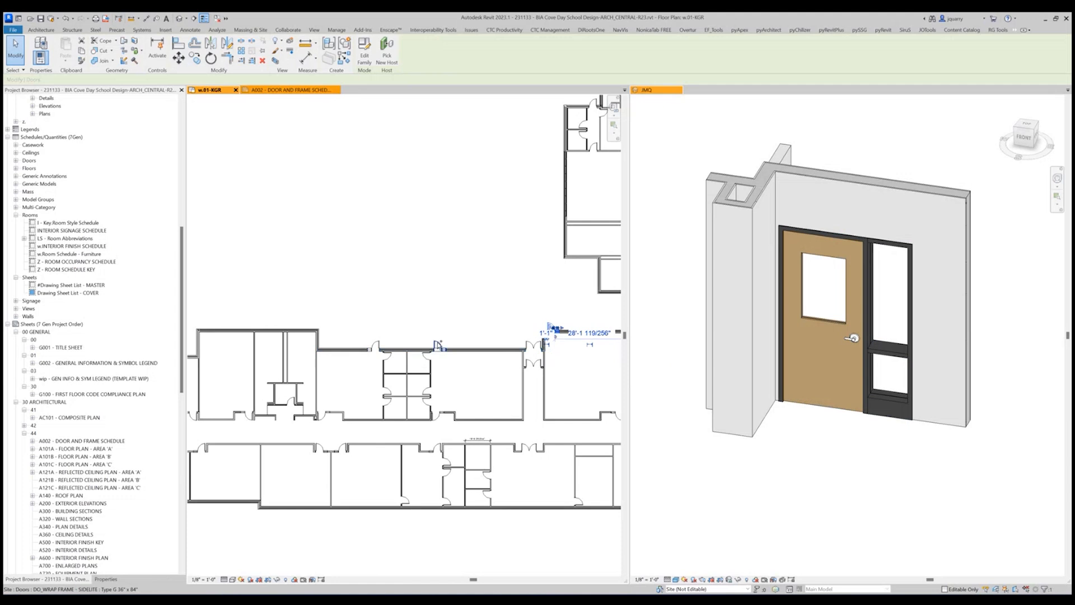
pyautogui.keyDown('ctrl'); pyautogui.click(439, 346); pyautogui.keyUp('ctrl')
pyautogui.keyDown('ctrl'); pyautogui.click(374, 347); pyautogui.keyUp('ctrl')
pyautogui.moveTo(564, 379); pyautogui.dragTo(303, 384, button='middle')
pyautogui.scroll(-3, 303, 384)
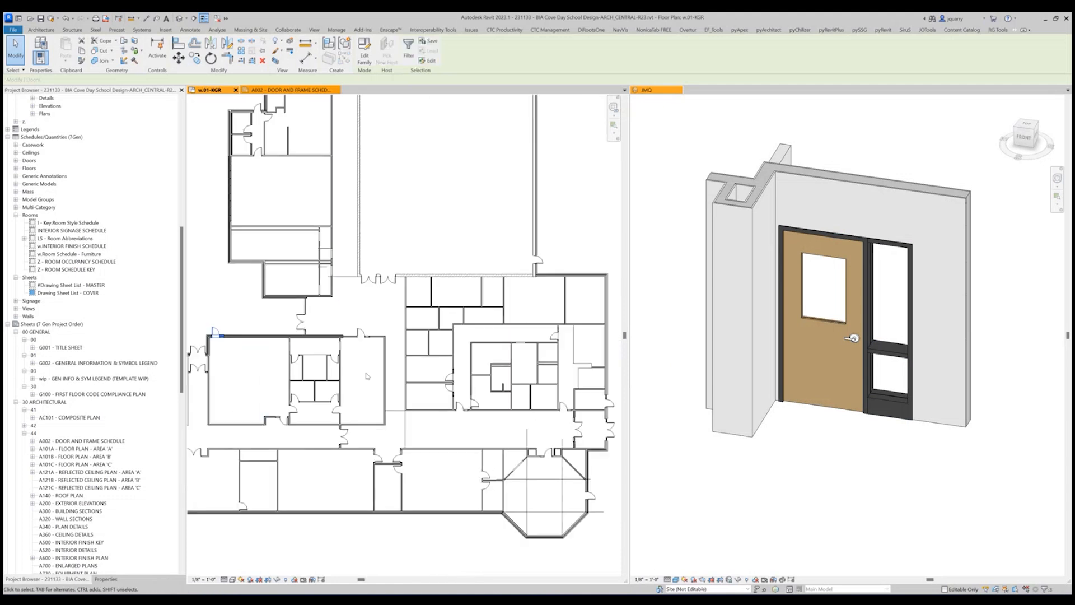
pyautogui.scroll(5, 546, 407)
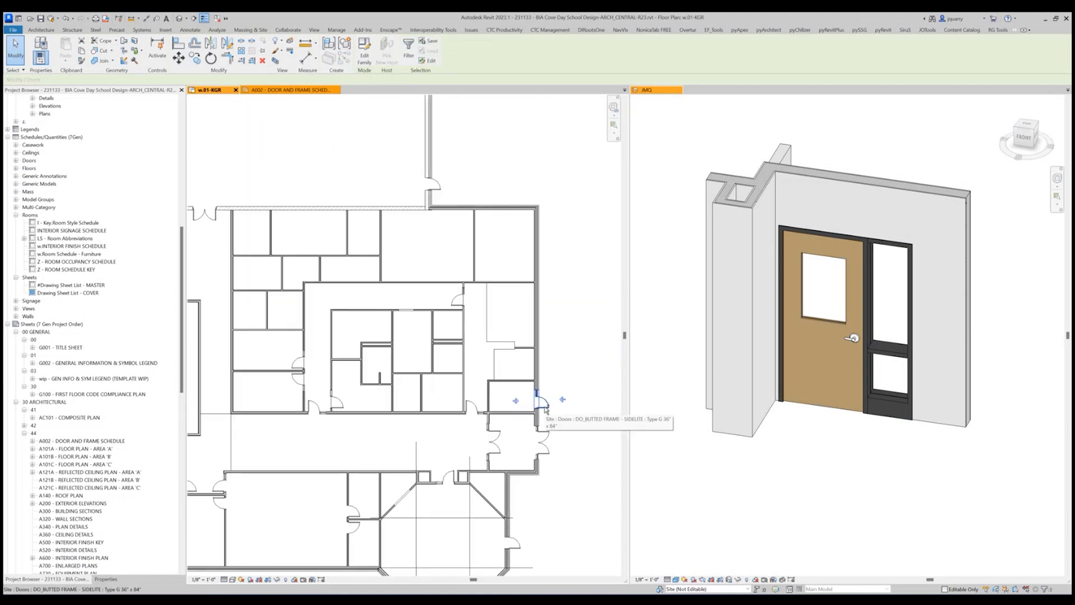
pyautogui.doubleClick(548, 403)
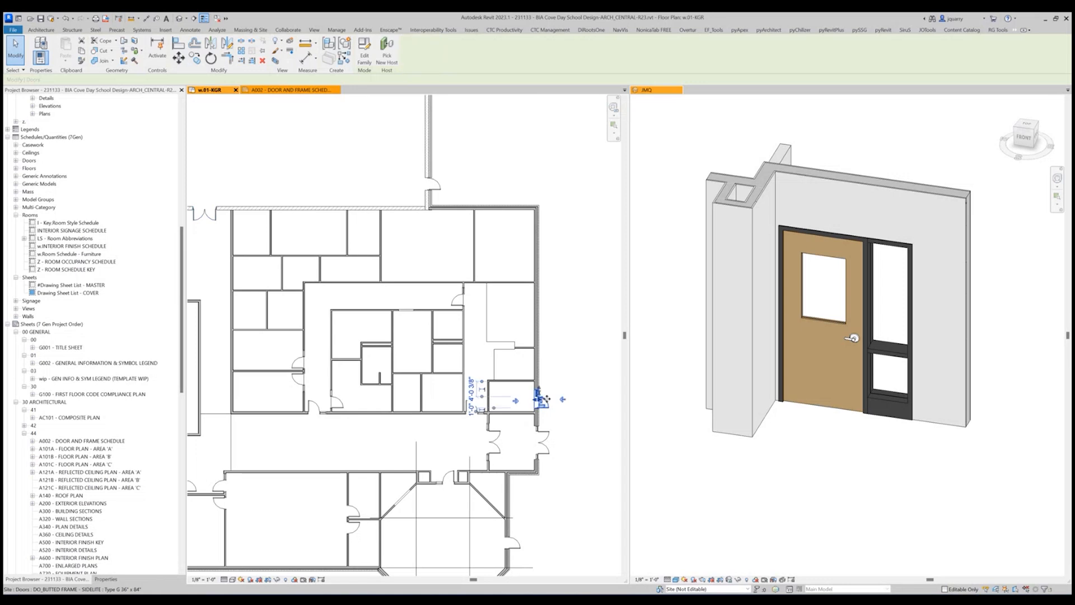
pyautogui.click(548, 403)
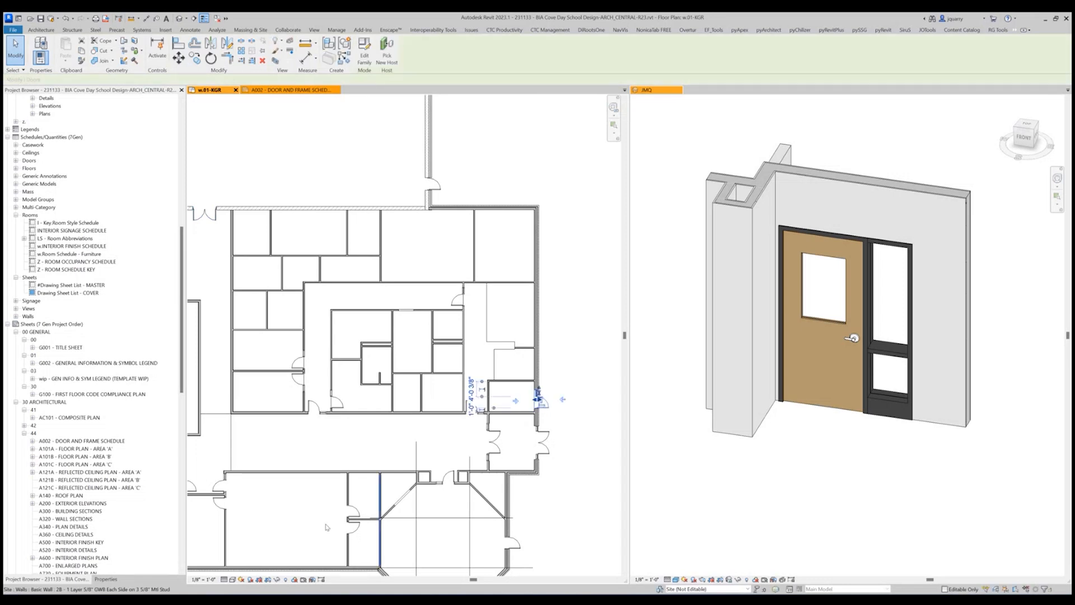
pyautogui.click(105, 578)
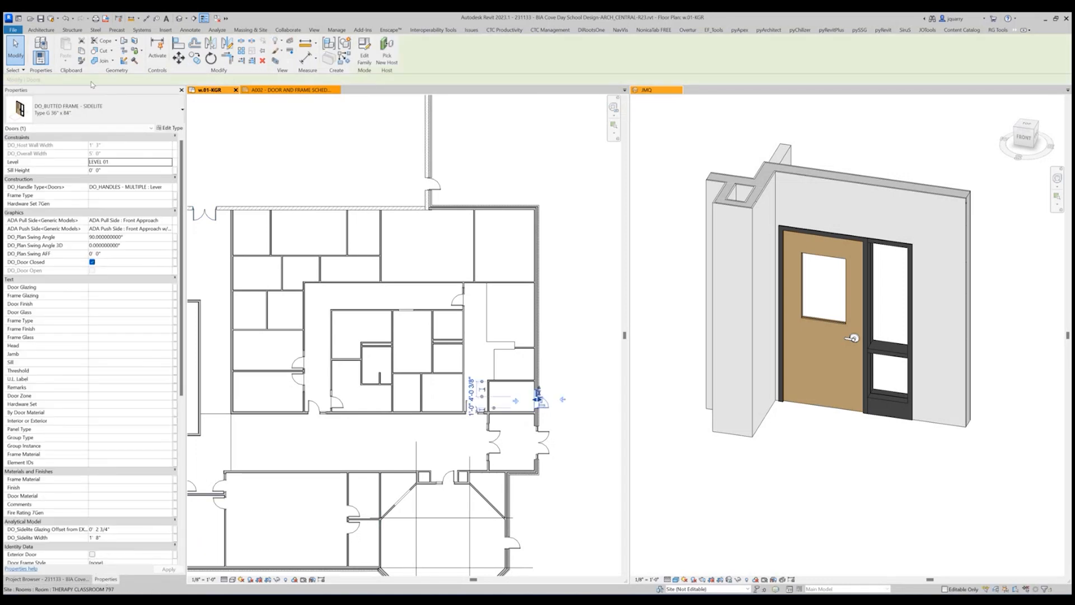
# Match the exterior wrap-frame sidelite doors along the classroom wing's outer wall to the DO_BUTTED FRAME - SIDELITE door's type.
pyautogui.click(82, 61)
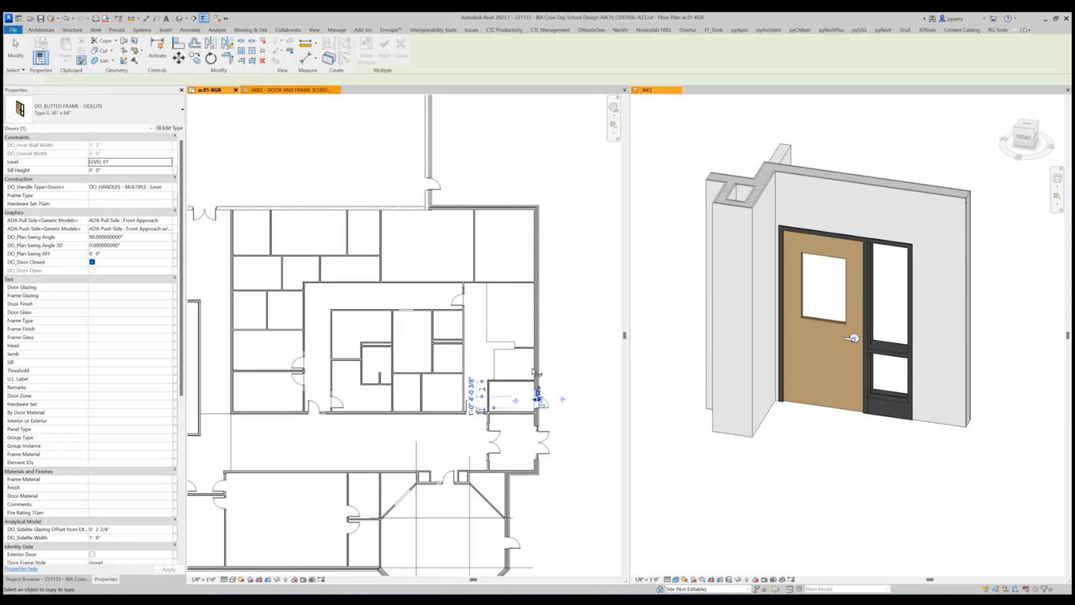
pyautogui.click(546, 410)
pyautogui.moveTo(305, 319); pyautogui.dragTo(674, 362, button='middle')
pyautogui.moveTo(358, 364); pyautogui.dragTo(542, 357, button='middle')
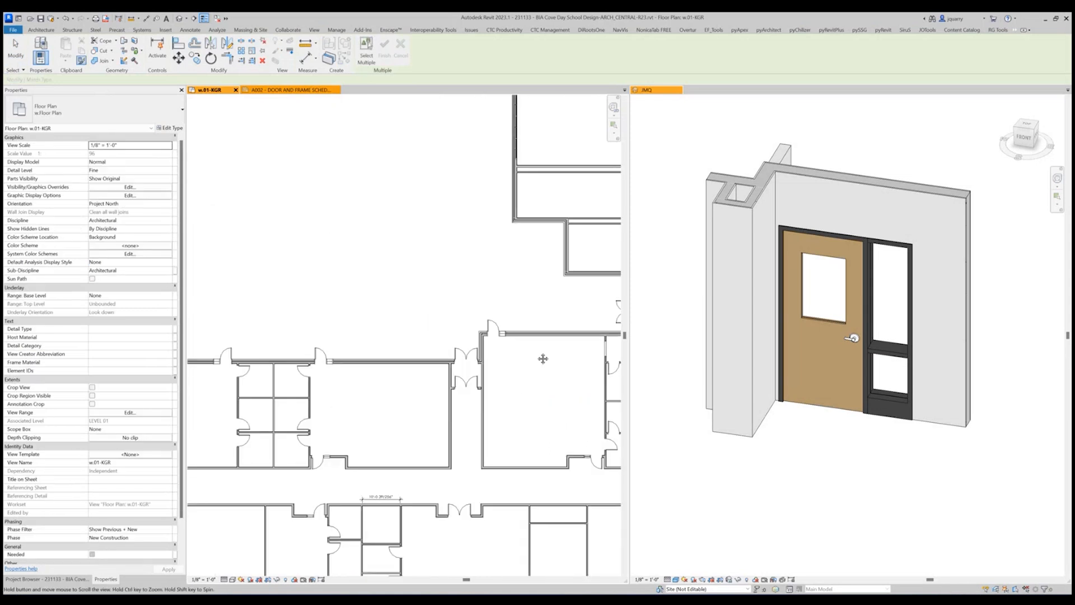
pyautogui.click(493, 328)
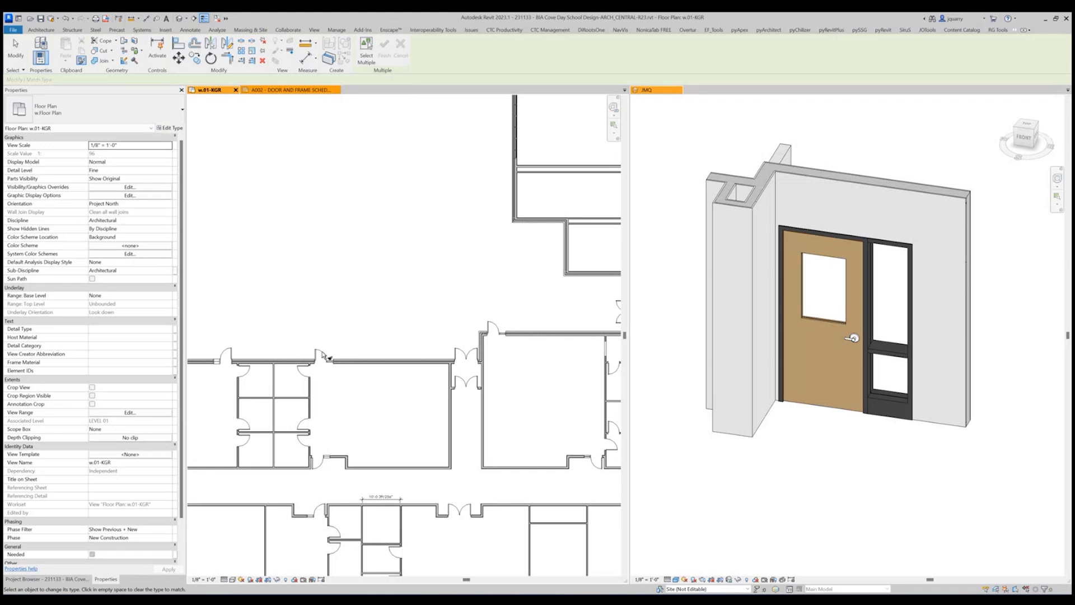
pyautogui.scroll(-2, 391, 335)
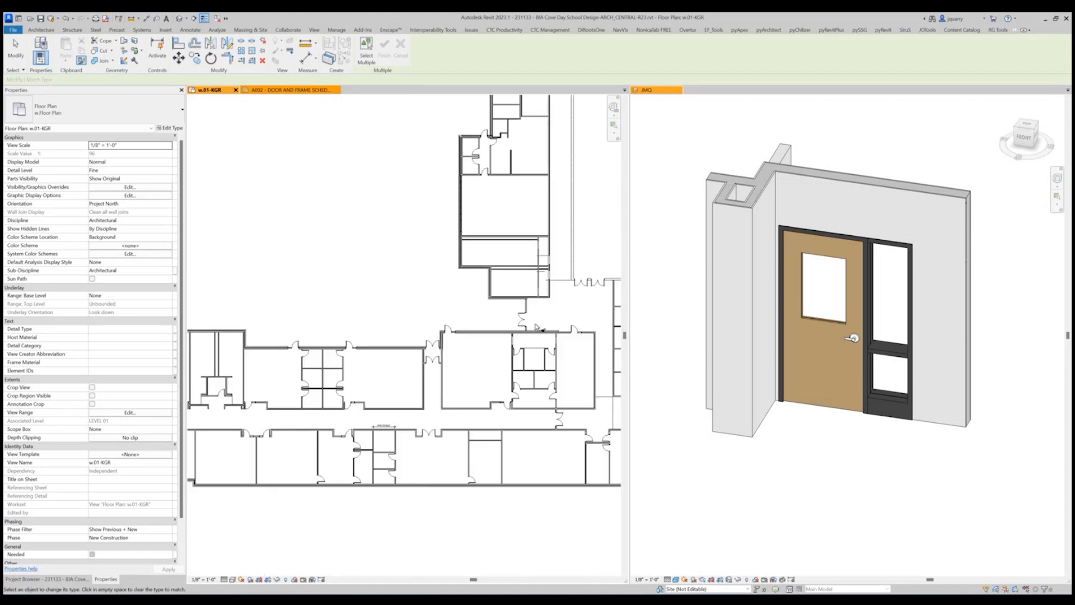
pyautogui.press('Escape')
pyautogui.press('Escape')
# Edit the type of an exterior butted-frame sidelite door in the classroom wing and set DO_Sidelite Sill HGT to 8".
pyautogui.scroll(2, 354, 344)
pyautogui.click(354, 347)
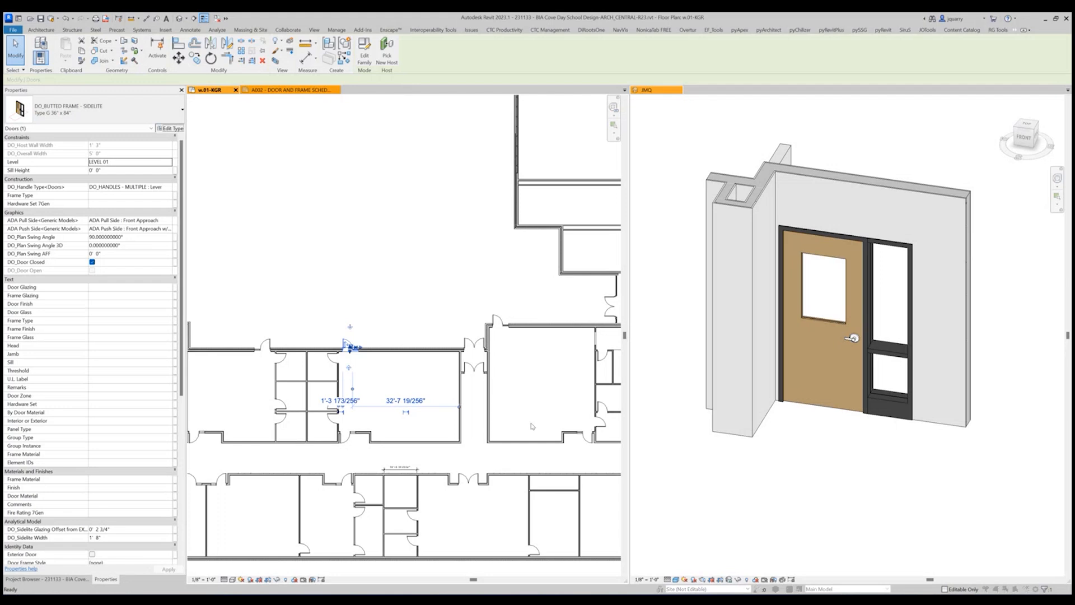
pyautogui.scroll(-10, 538, 306)
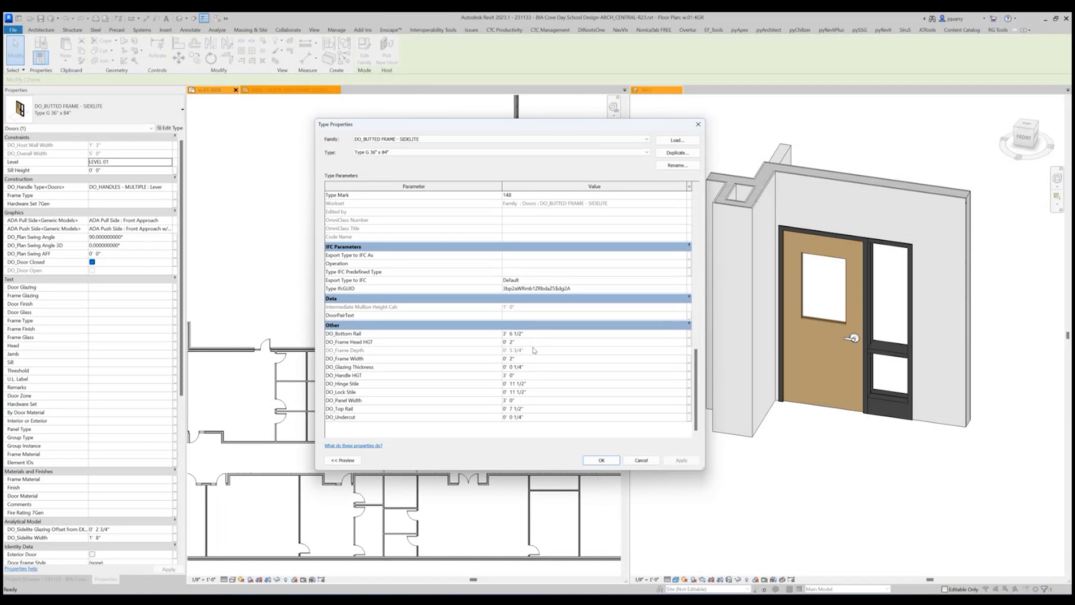
pyautogui.scroll(10, 538, 320)
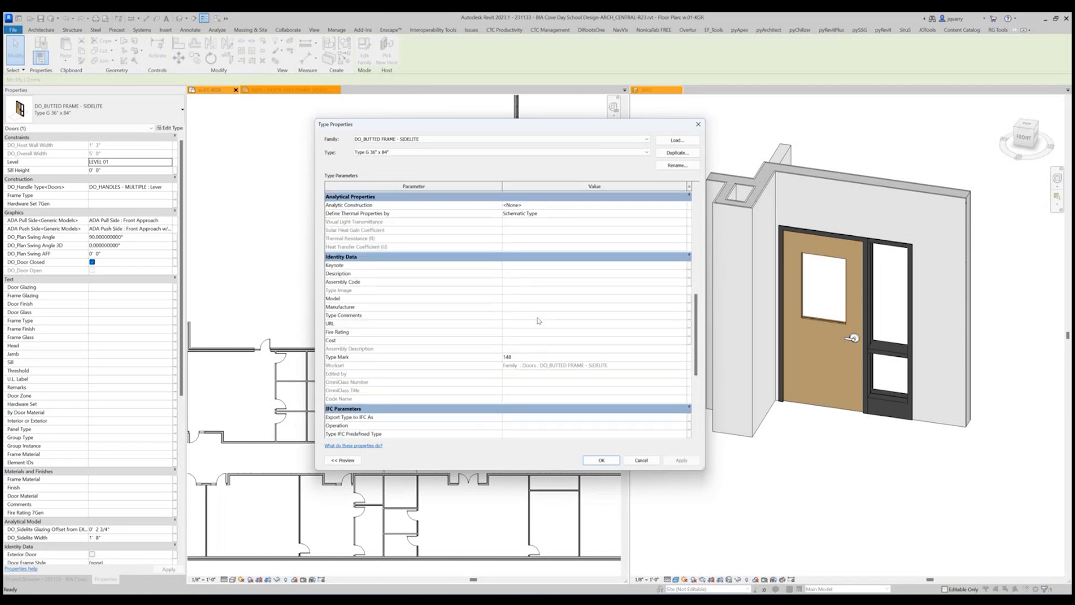
pyautogui.click(544, 305)
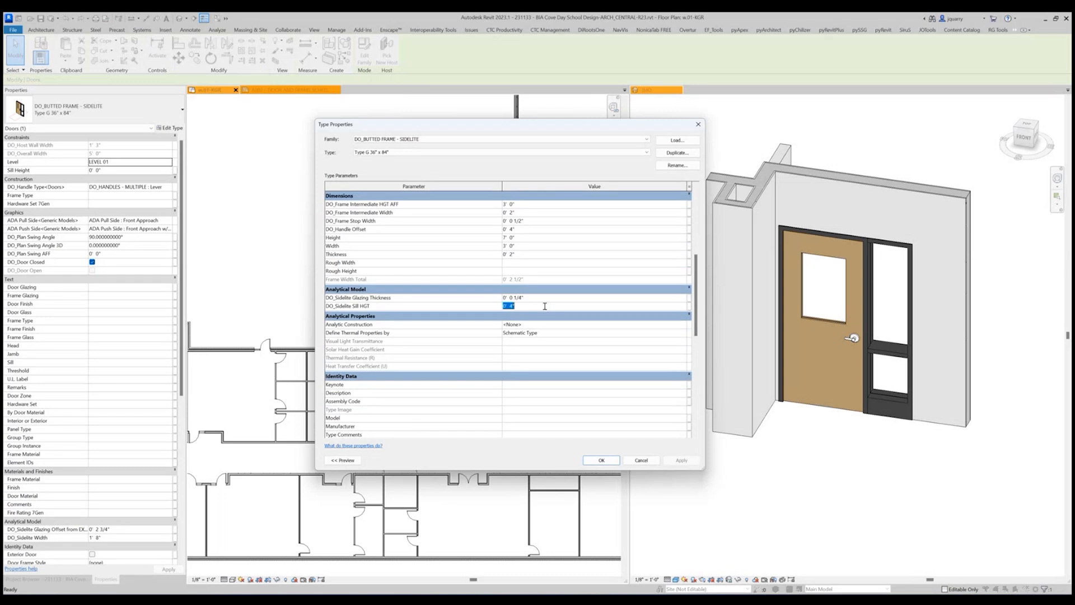
pyautogui.write('8"')
pyautogui.press('Return')
# Set both DO_Hinge Stile and DO_Lock Stile of the butted-frame sidelite type to 5".
pyautogui.scroll(-10, 545, 308)
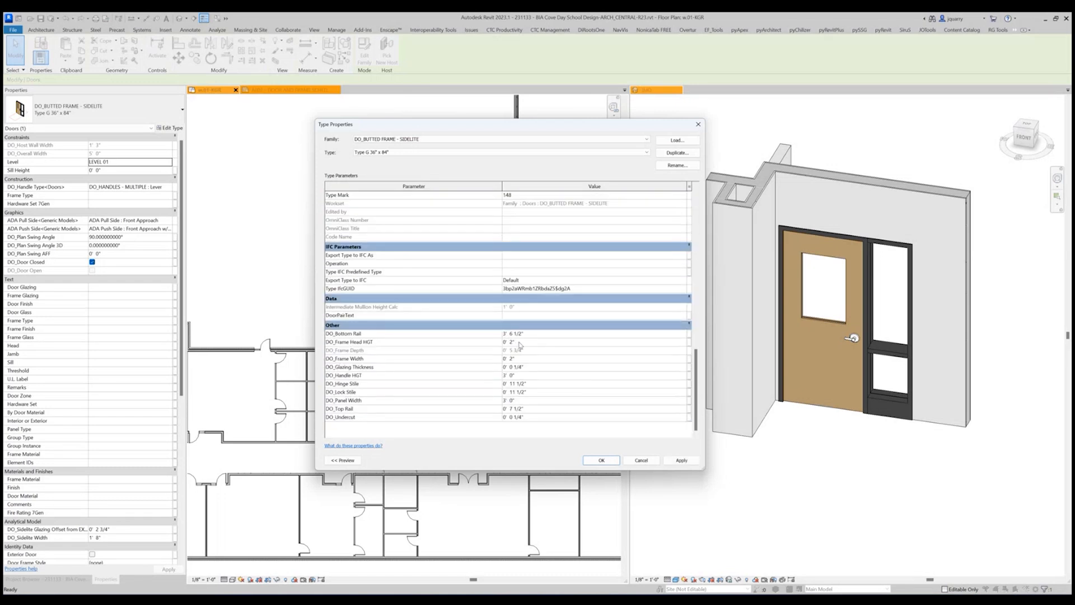
pyautogui.click(535, 383)
pyautogui.write('5')
pyautogui.press('Return')
pyautogui.click(538, 392)
pyautogui.write('5')
pyautogui.press('BackSpace')
pyautogui.write('5"')
pyautogui.press('Return')
# Set DO_Top Rail of the butted-frame sidelite type to 5".
pyautogui.scroll(7, 534, 368)
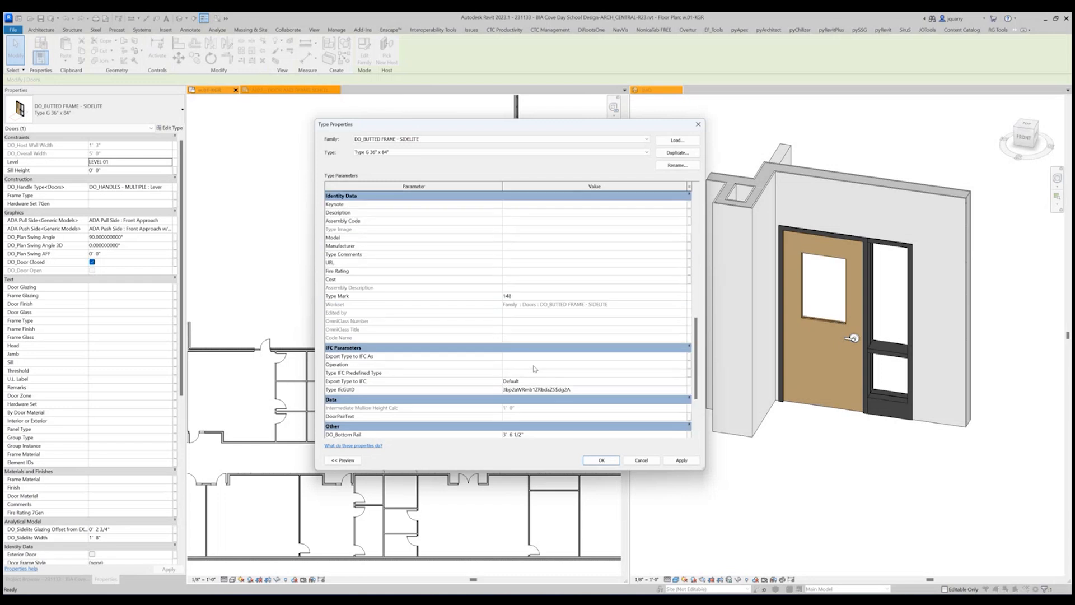
pyautogui.scroll(-7, 534, 369)
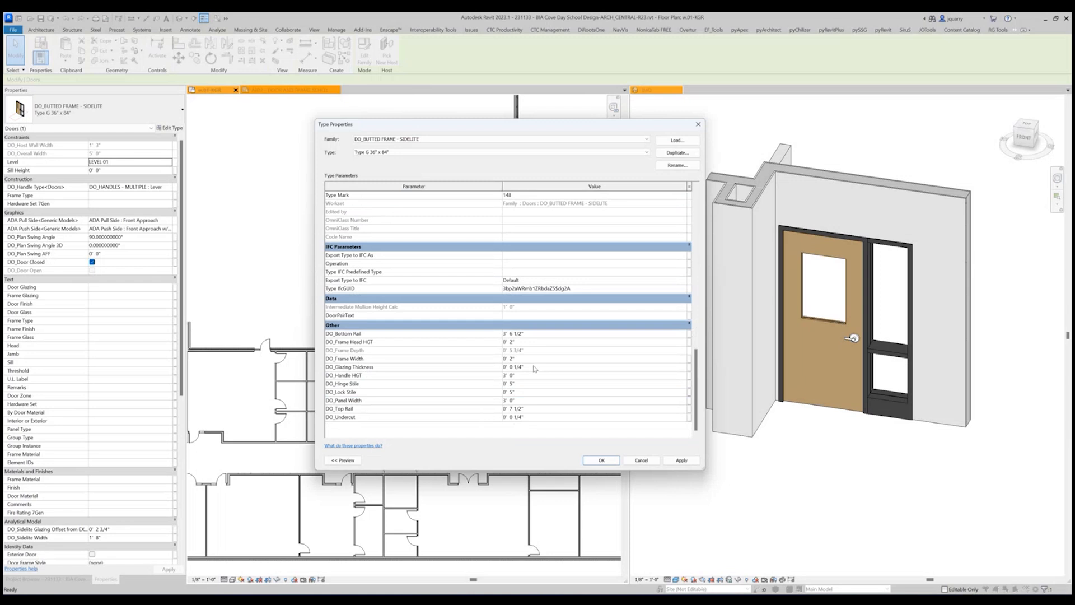
pyautogui.click(536, 411)
pyautogui.write('5"')
pyautogui.press('Return')
# Set the door type's DO_Handle HGT to 3' 4" and DO_Bottom Rail to 2' 7".
pyautogui.click(532, 375)
pyautogui.write('3 4')
pyautogui.click(535, 366)
pyautogui.click(534, 334)
pyautogui.write('2 7')
pyautogui.press('Return')
# Set the type's DO_Frame Intermediate HGT AFF to 2' 7" and DO_Handle Offset to 2".
pyautogui.scroll(6, 534, 336)
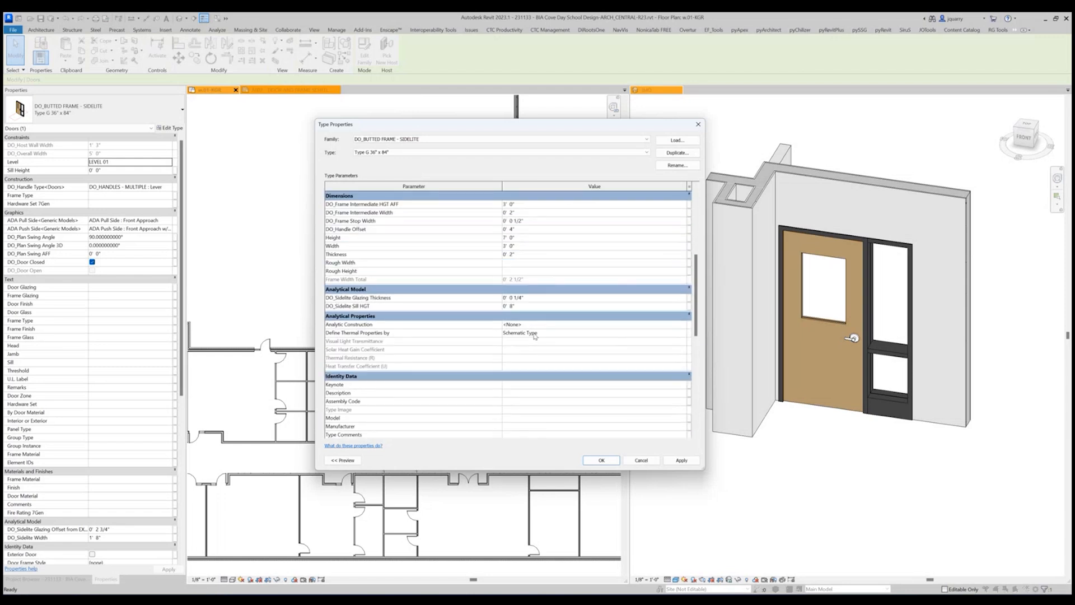
pyautogui.click(545, 203)
pyautogui.write('2 7')
pyautogui.click(536, 213)
pyautogui.click(534, 229)
pyautogui.write('2')
pyautogui.press('Return')
pyautogui.scroll(-10, 547, 264)
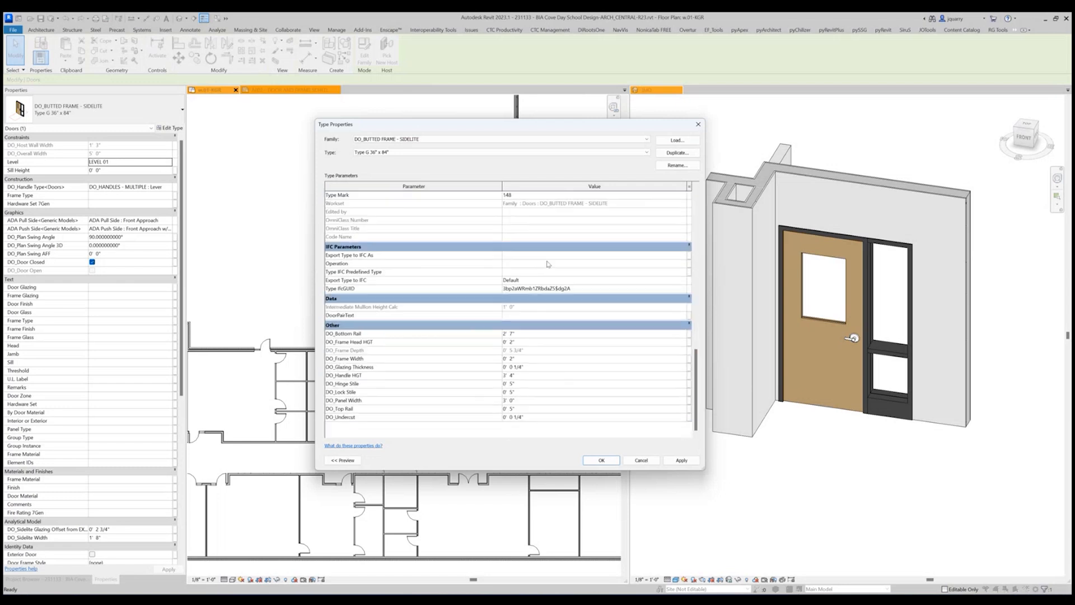
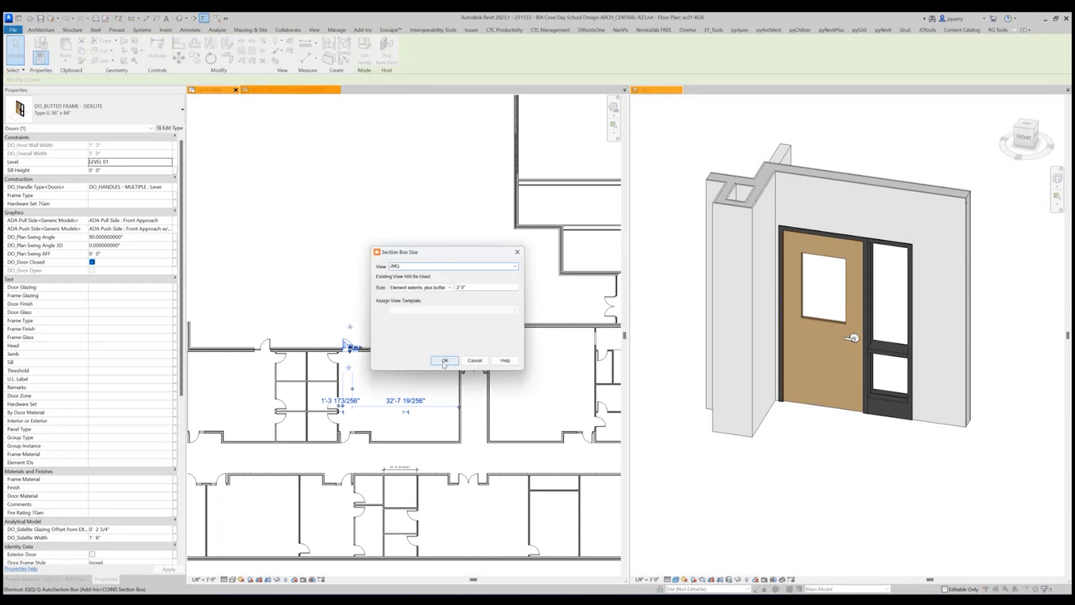
# Apply a section box around the selected sidelite door in the JMQ 3D view, using element extents plus a 2' 0" buffer.
pyautogui.click(444, 363)
pyautogui.click(912, 430)
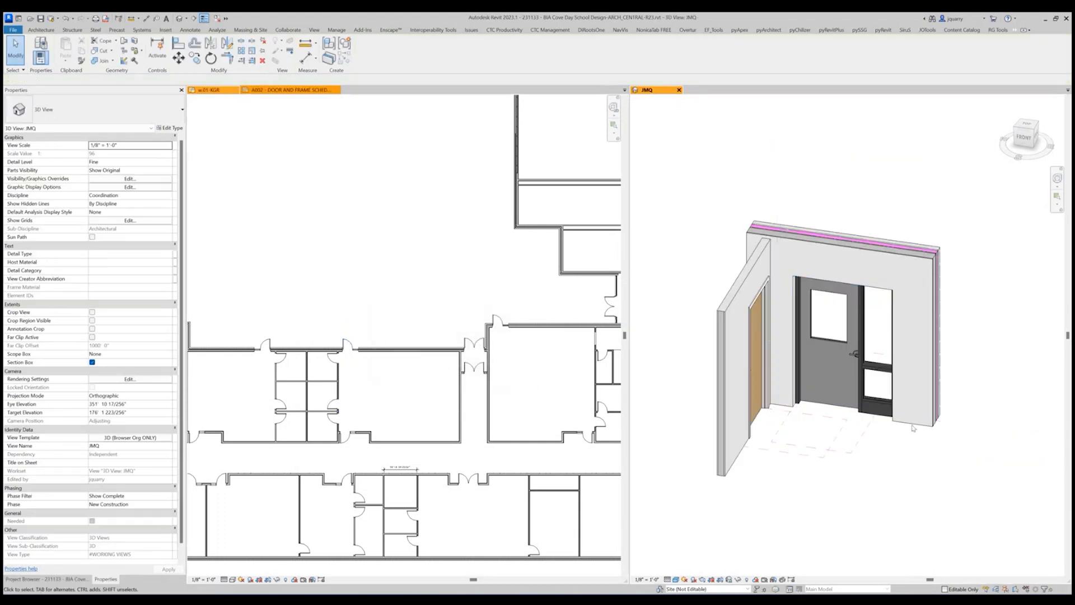
pyautogui.scroll(3, 869, 400)
# Try to set DO_Bottom Rail to 8' 0" in the type properties of the Type G 36" x 84" butted-frame sidelite door.
pyautogui.click(847, 340)
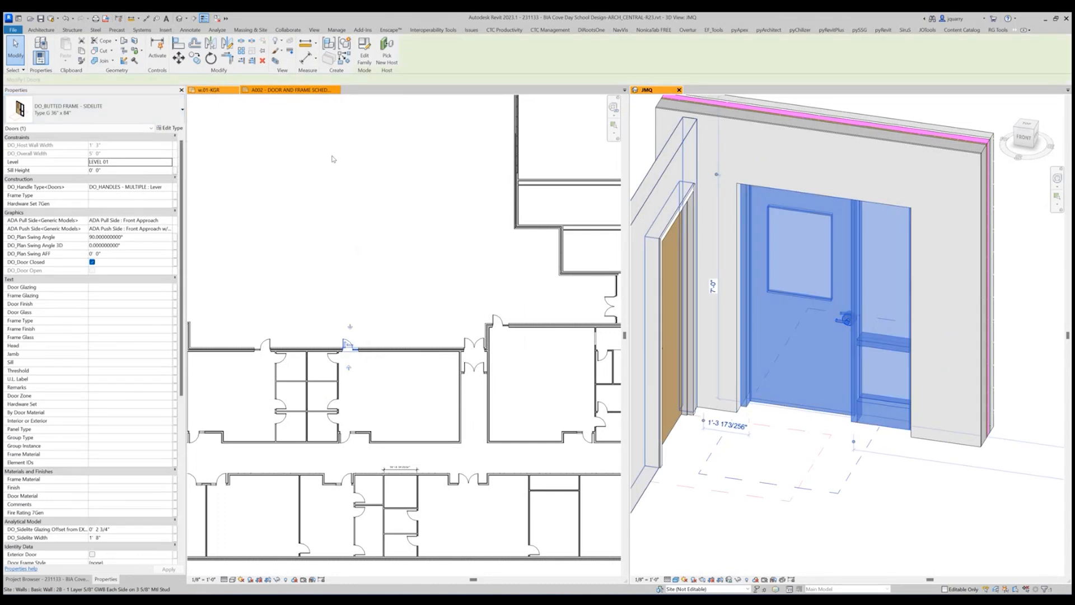
pyautogui.click(168, 128)
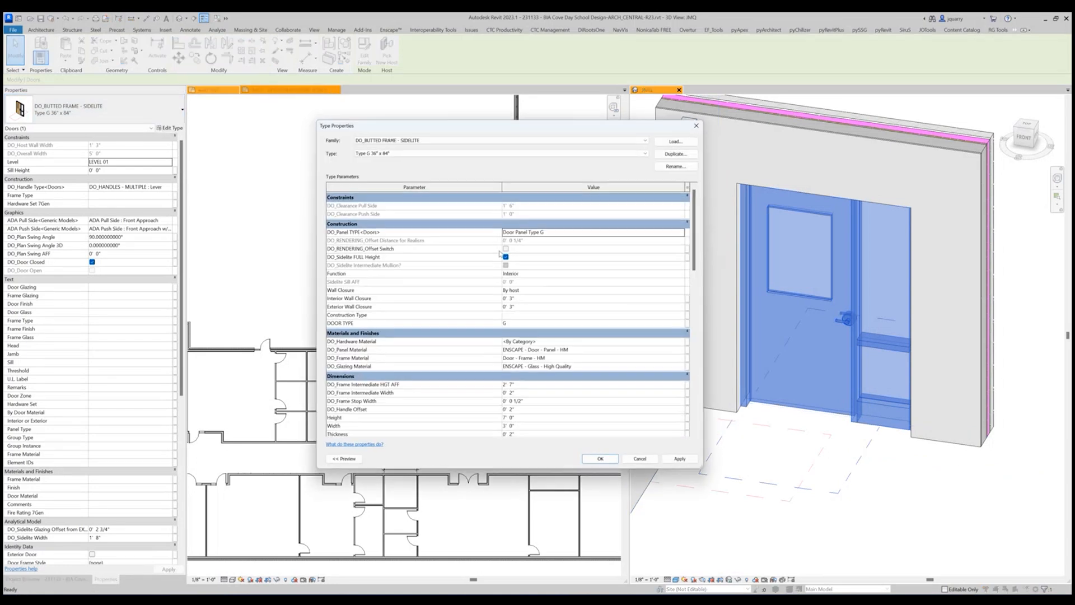
pyautogui.scroll(-5, 532, 357)
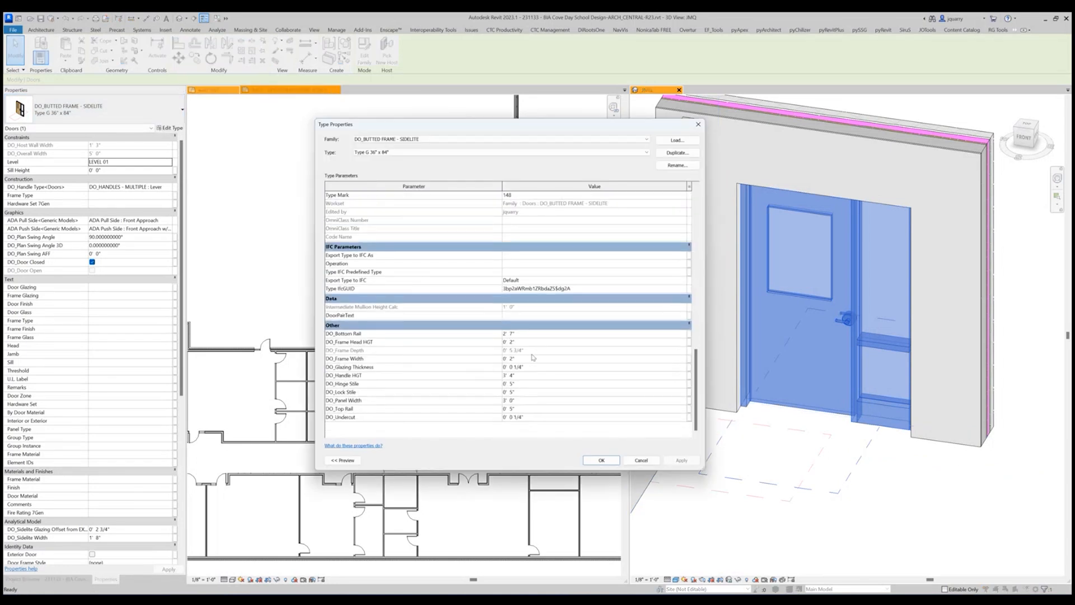
pyautogui.click(535, 333)
pyautogui.write('8')
pyautogui.click(680, 460)
pyautogui.click(531, 334)
pyautogui.click(399, 155)
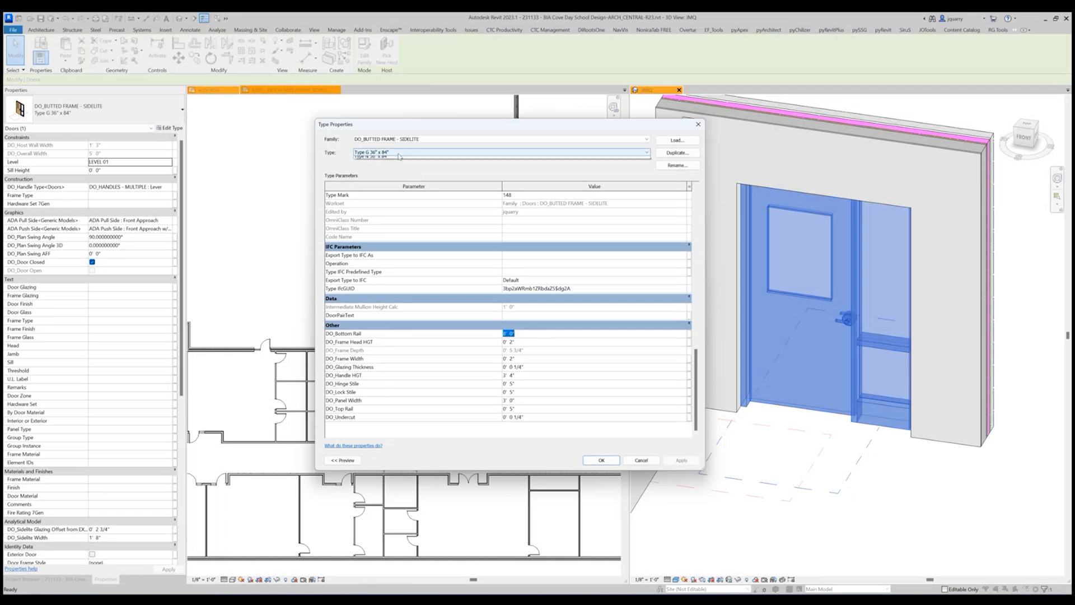
pyautogui.click(399, 155)
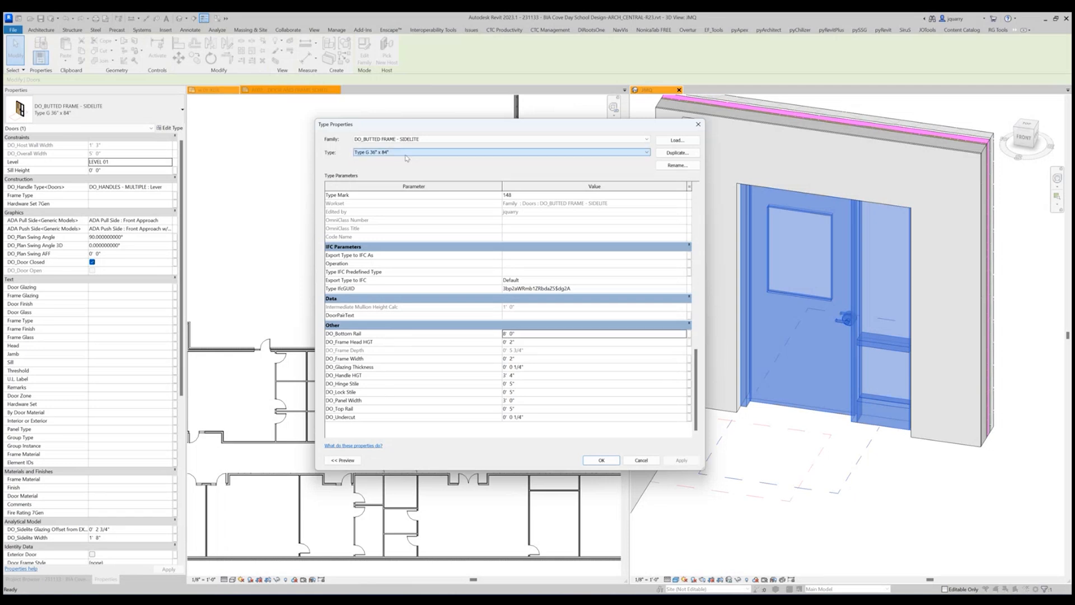
pyautogui.click(641, 459)
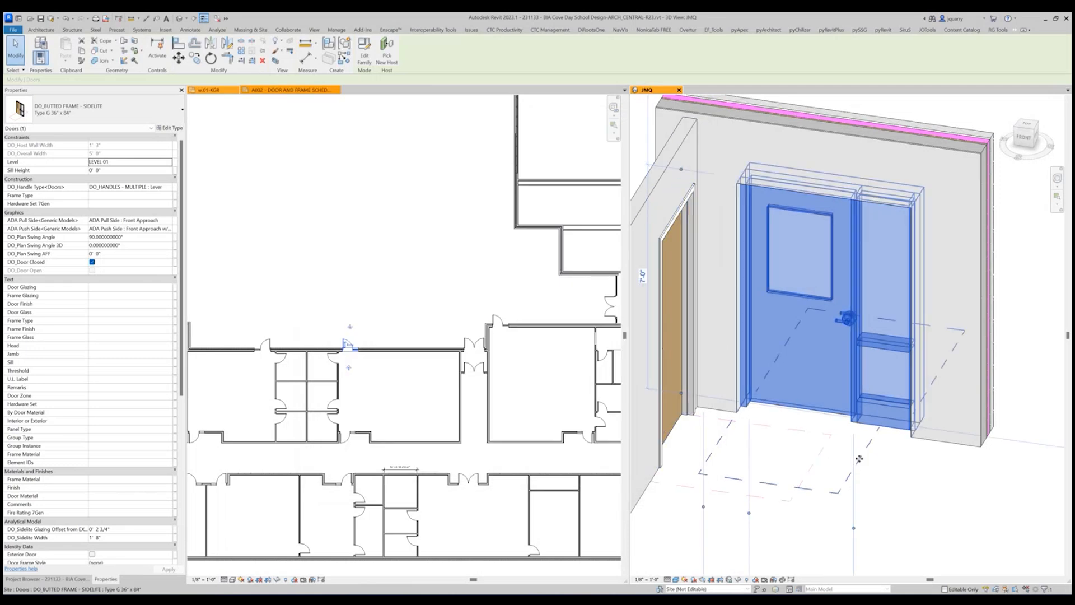
# Inspect the sidelite door from another angle and close the JMQ 3D view.
pyautogui.scroll(-1, 842, 440)
pyautogui.keyDown('shift'); pyautogui.moveTo(914, 454); pyautogui.dragTo(872, 451, button='middle'); pyautogui.keyUp('shift')
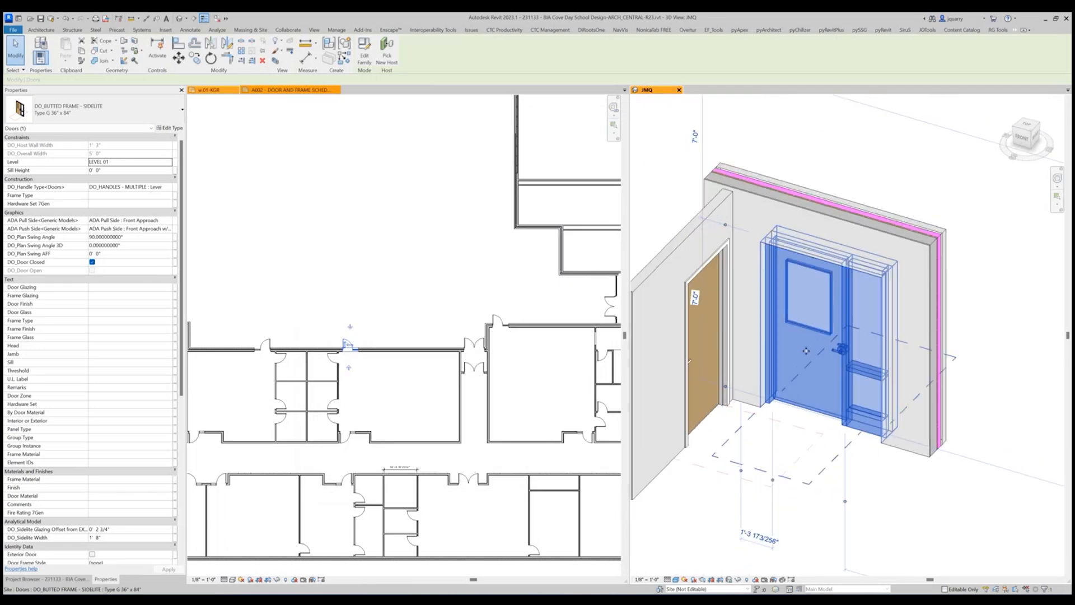
pyautogui.press('Escape')
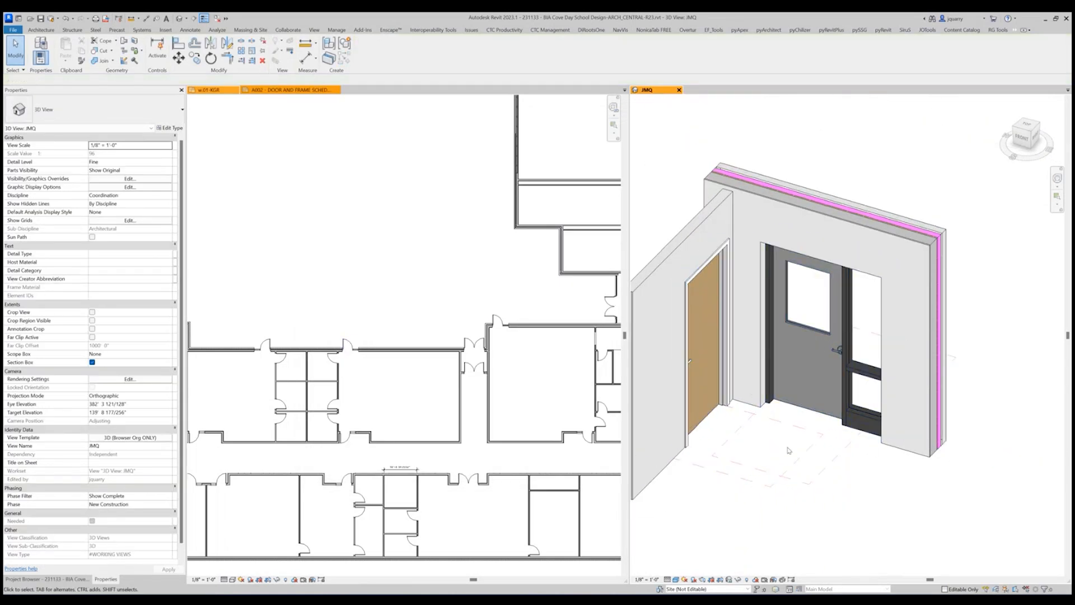
pyautogui.click(799, 357)
pyautogui.press('Escape')
pyautogui.scroll(-2, 869, 508)
pyautogui.click(679, 90)
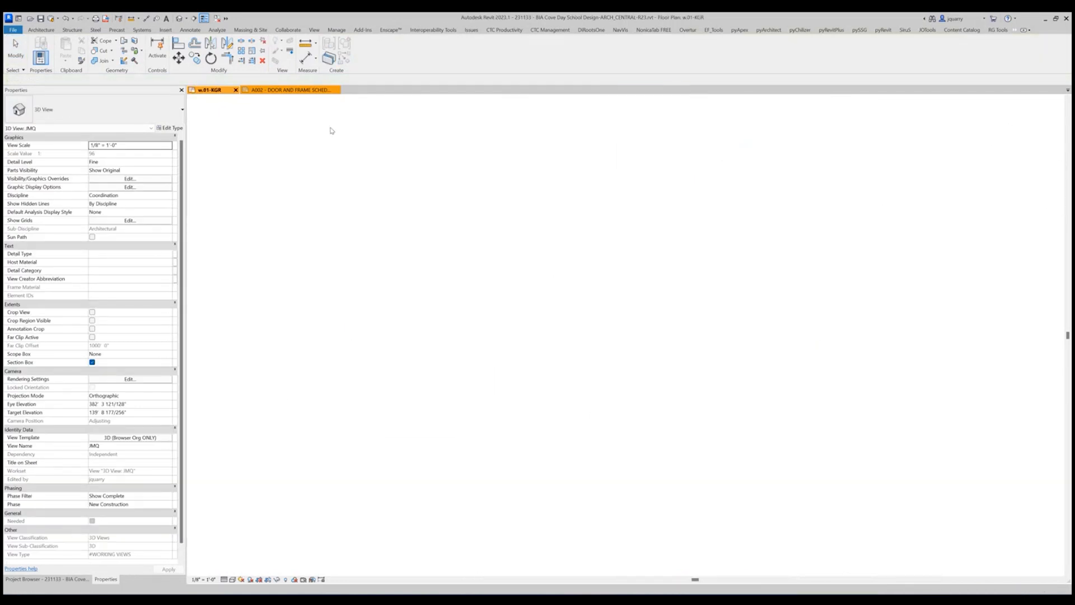
# Examine the doors in the floor plan, including the exterior butted-frame door in the upper wing.
pyautogui.scroll(-4, 507, 225)
pyautogui.scroll(3, 502, 279)
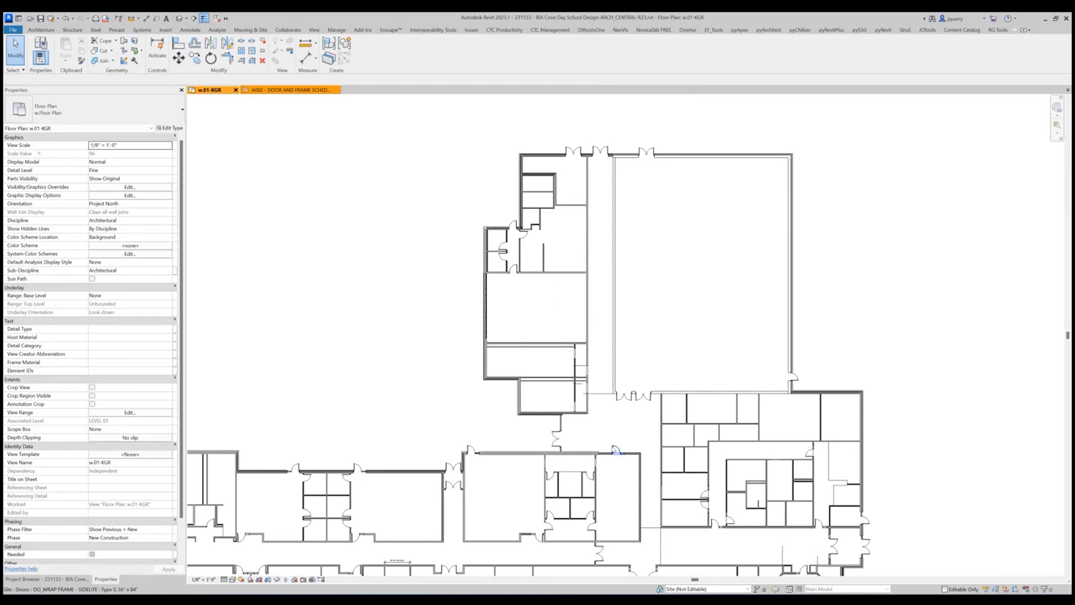
pyautogui.click(512, 226)
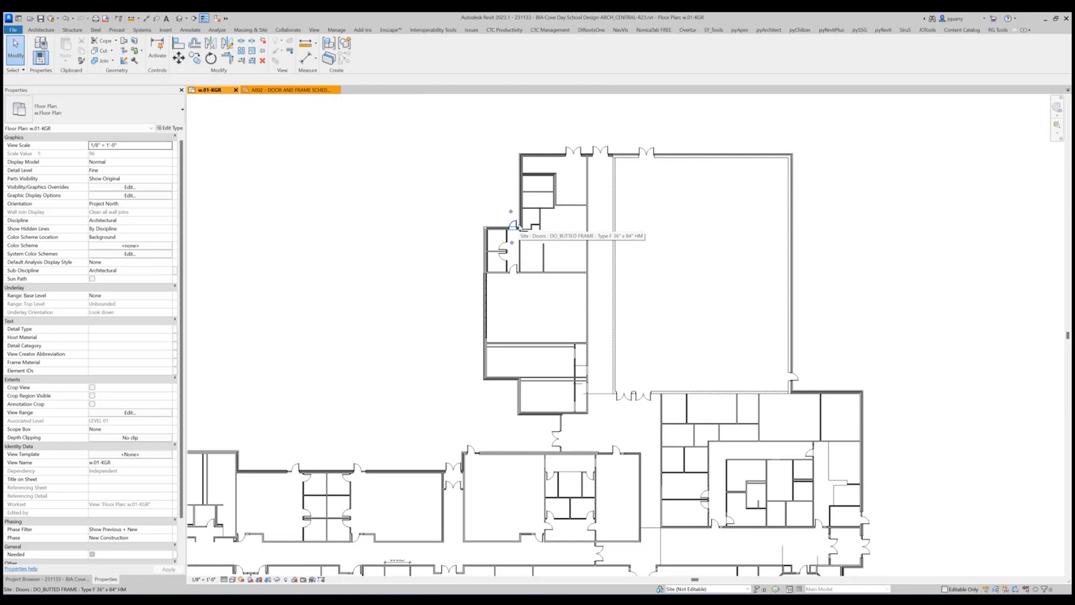
pyautogui.scroll(3, 519, 245)
pyautogui.scroll(3, 519, 244)
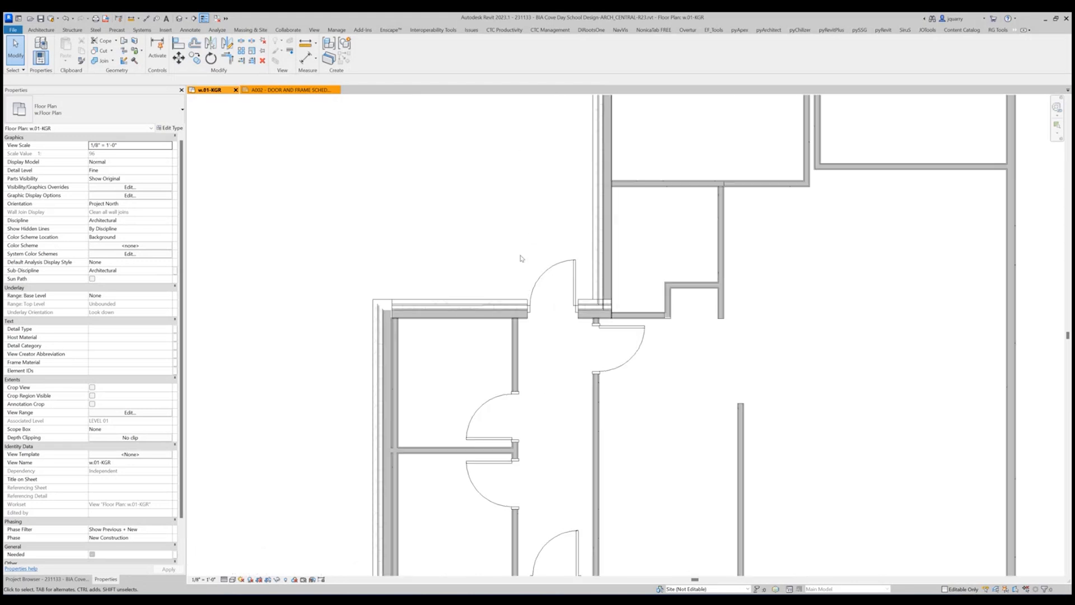
pyautogui.click(531, 287)
pyautogui.scroll(-6, 528, 285)
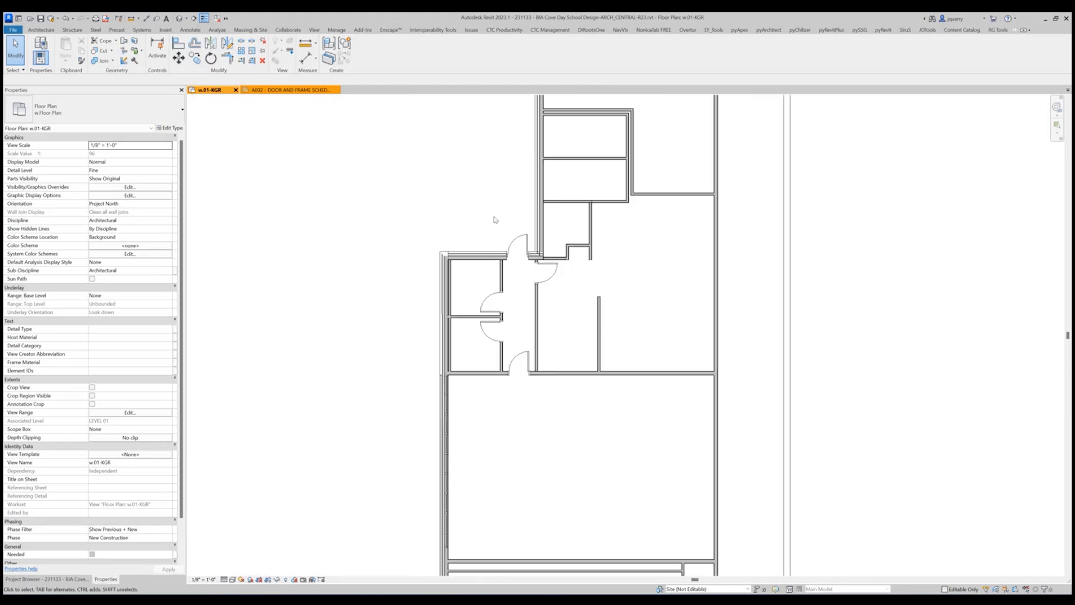
pyautogui.scroll(-1, 530, 231)
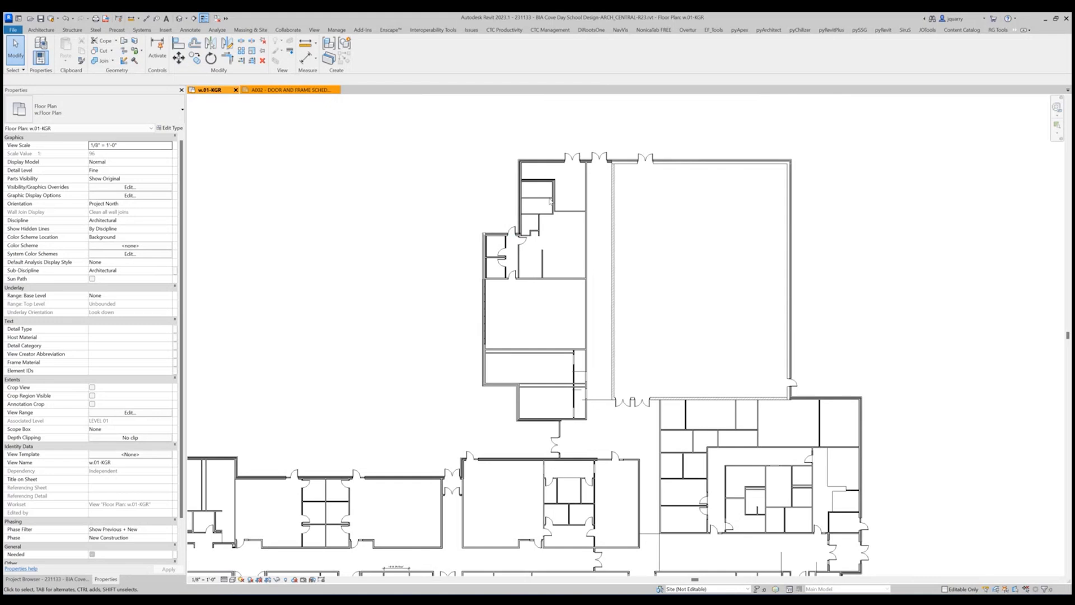
# Synchronize the model with central and tile the floor plan beside the A002 door and frame schedule sheet.
pyautogui.click(53, 18)
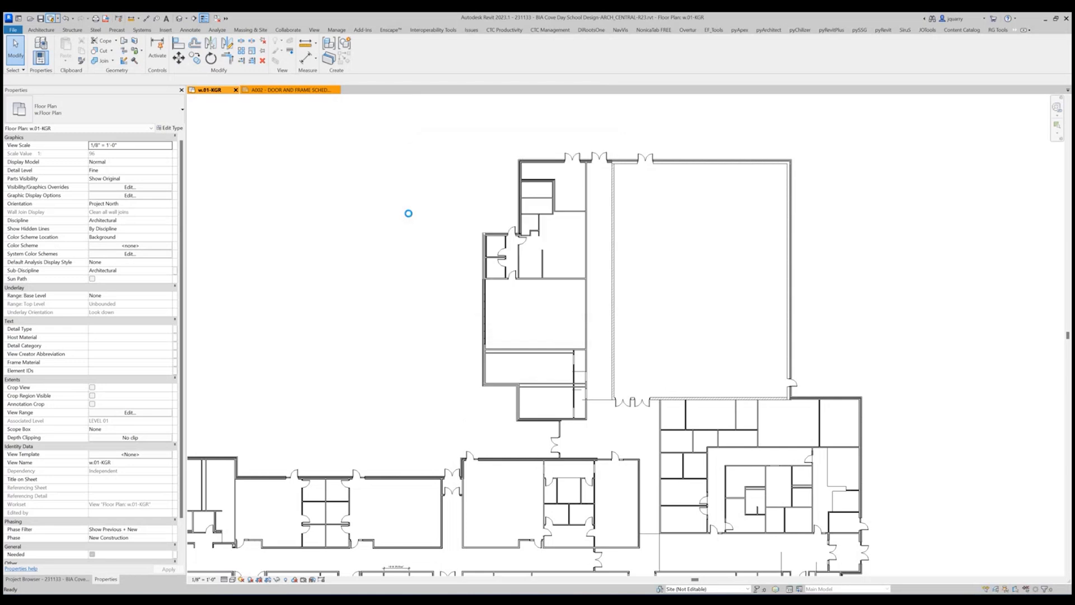
pyautogui.moveTo(886, 531); pyautogui.dragTo(673, 353, button='middle')
pyautogui.scroll(5, 673, 354)
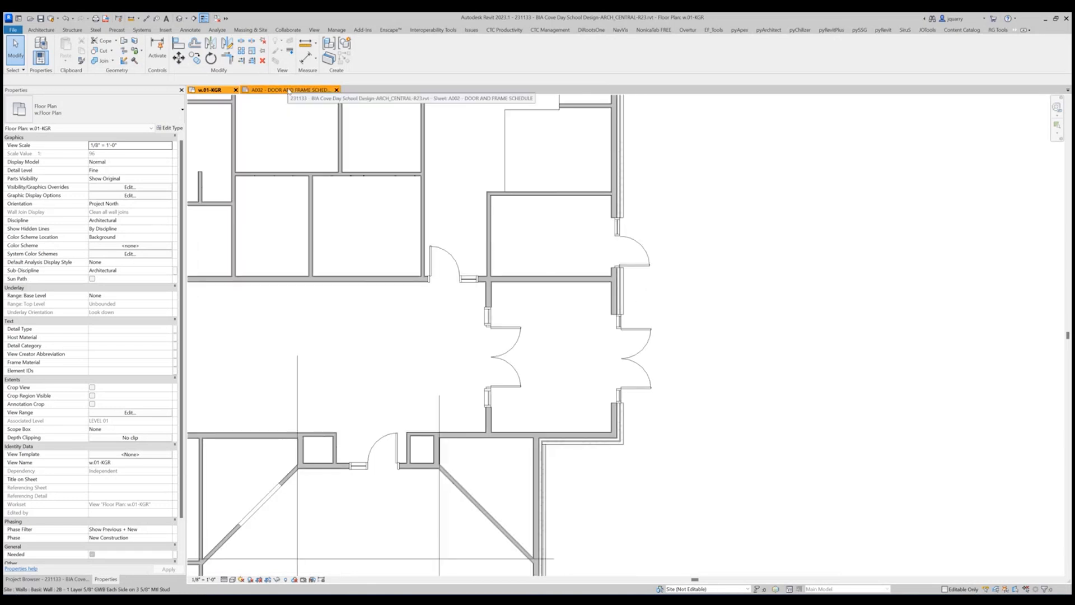
pyautogui.press('w')
pyautogui.press('t')
pyautogui.scroll(-4, 324, 288)
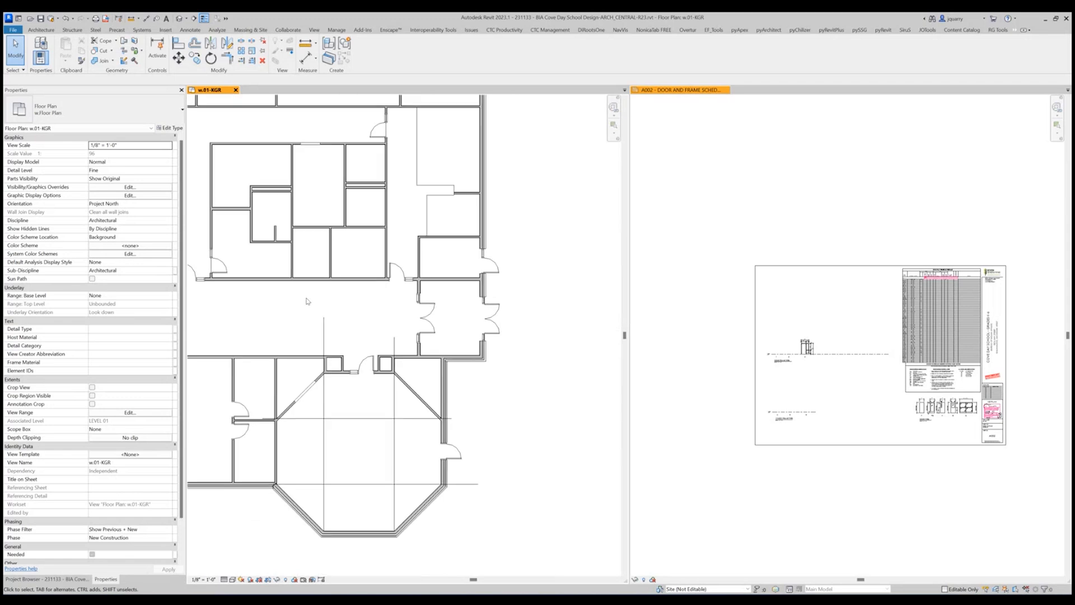
pyautogui.scroll(4, 426, 306)
pyautogui.click(868, 203)
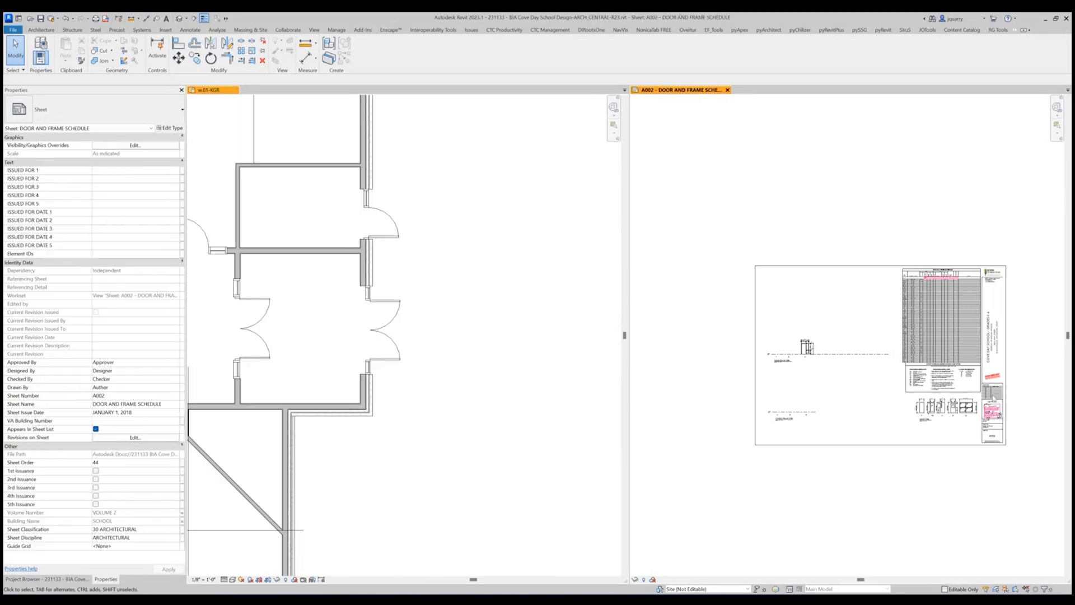
pyautogui.scroll(2, 960, 425)
pyautogui.scroll(4, 722, 396)
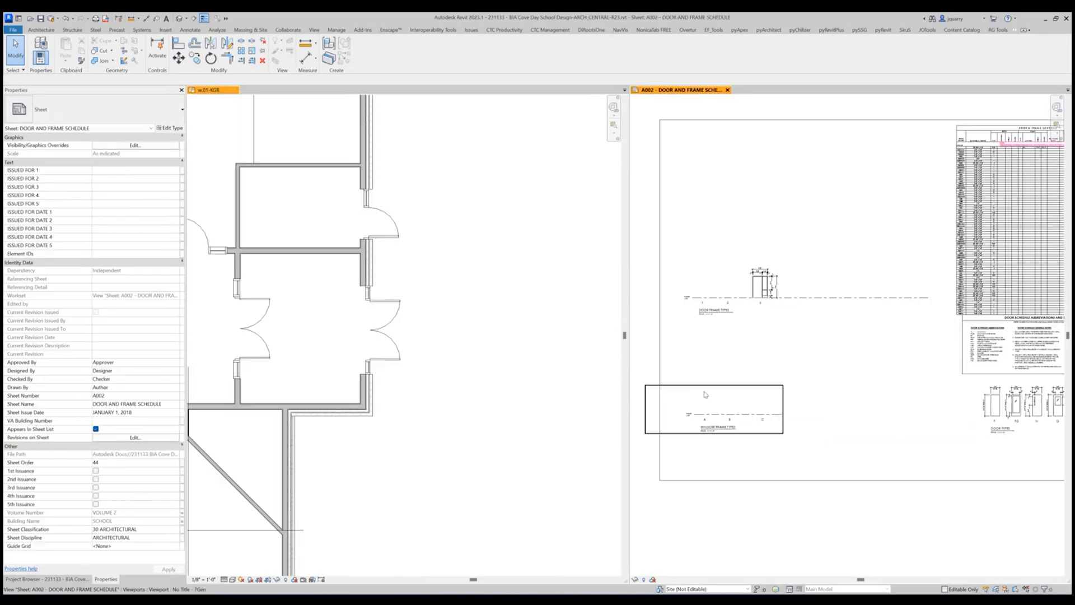
pyautogui.click(457, 226)
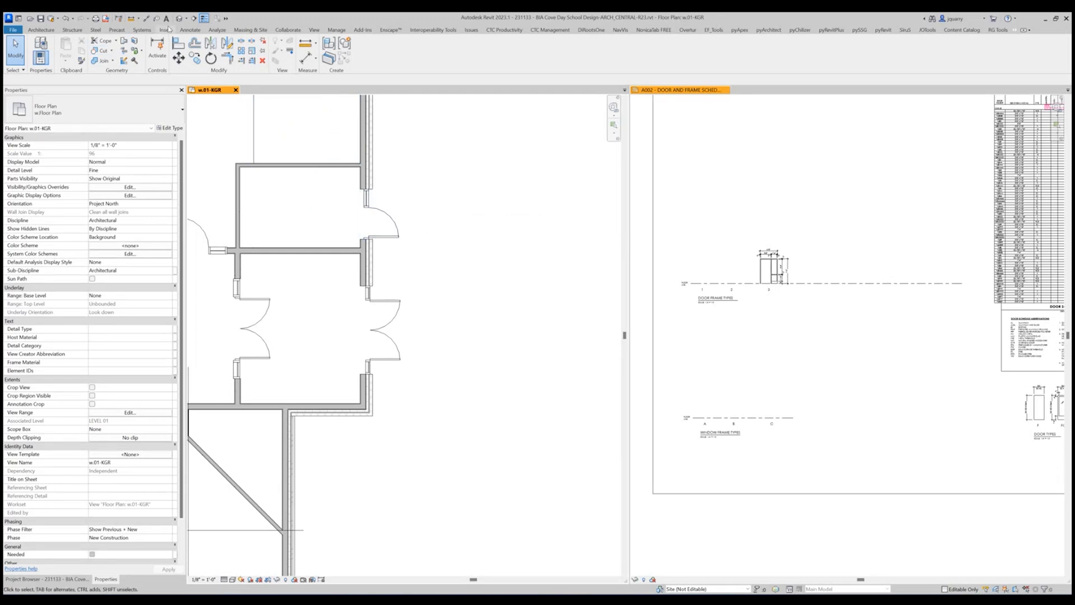
# Choose the Frame Type Elevation type for a new elevation and review its tag and view template settings.
pyautogui.click(316, 30)
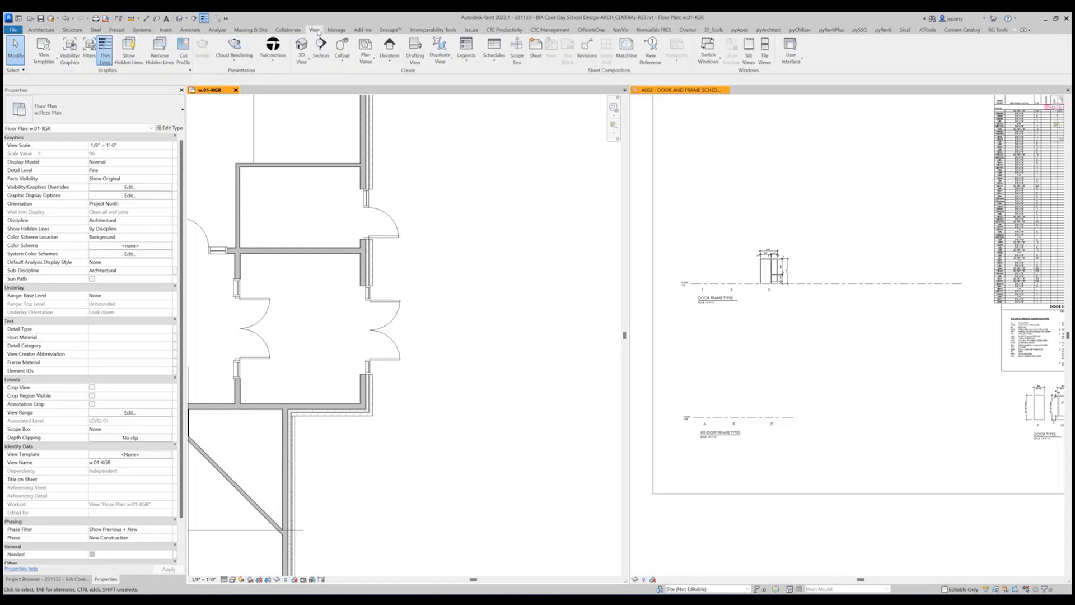
pyautogui.click(394, 63)
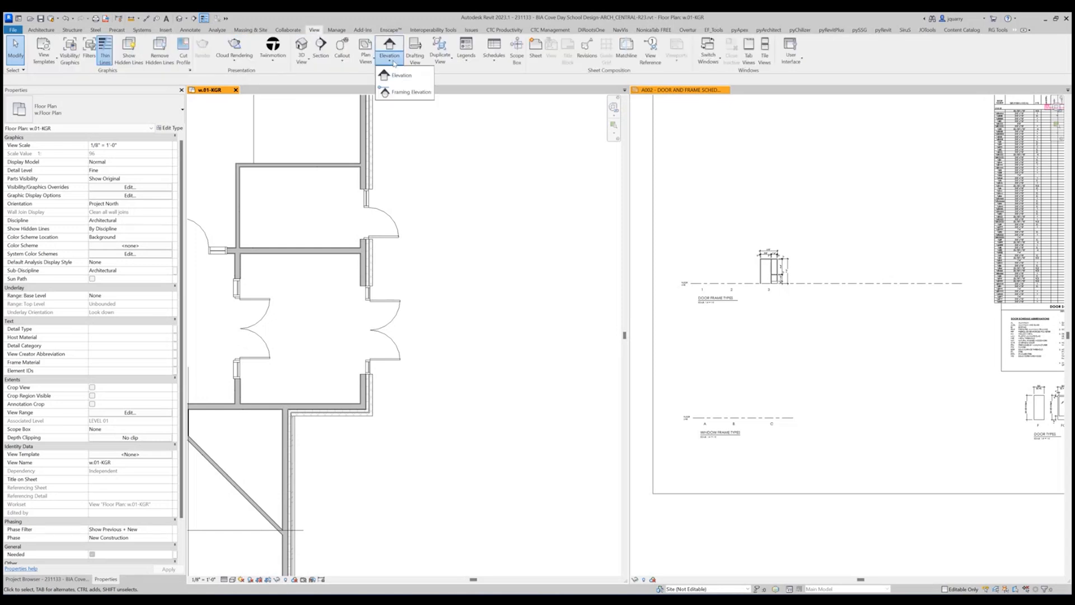
pyautogui.click(398, 76)
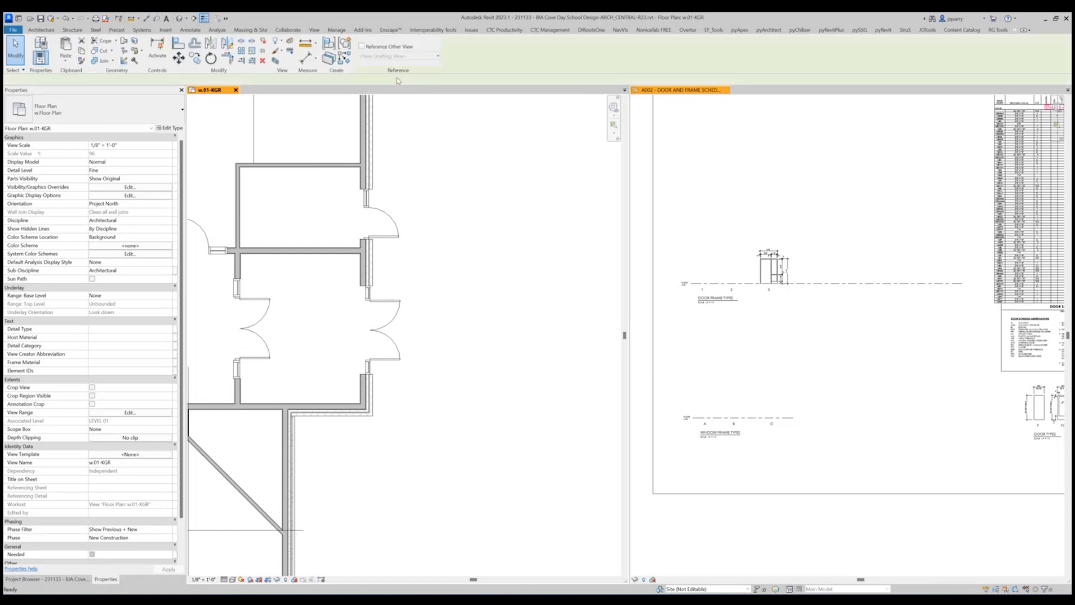
pyautogui.click(101, 110)
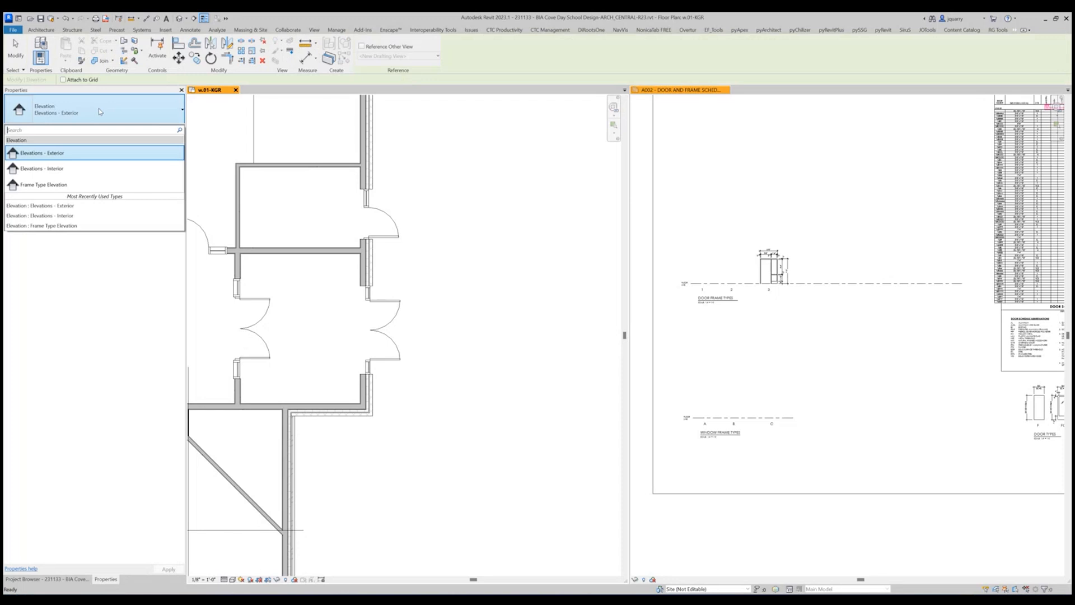
pyautogui.click(59, 184)
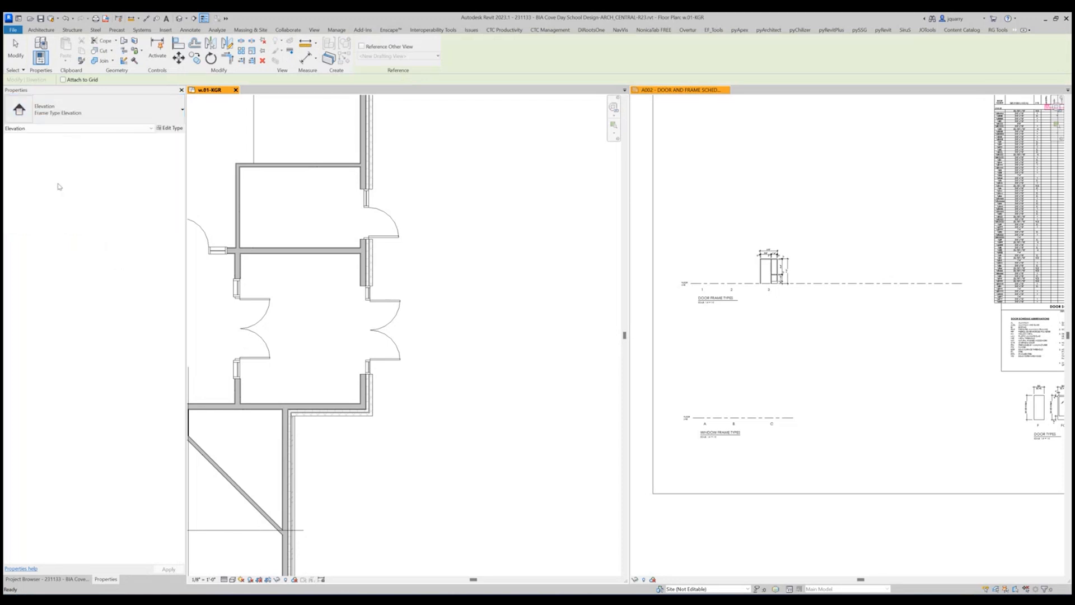
pyautogui.click(167, 131)
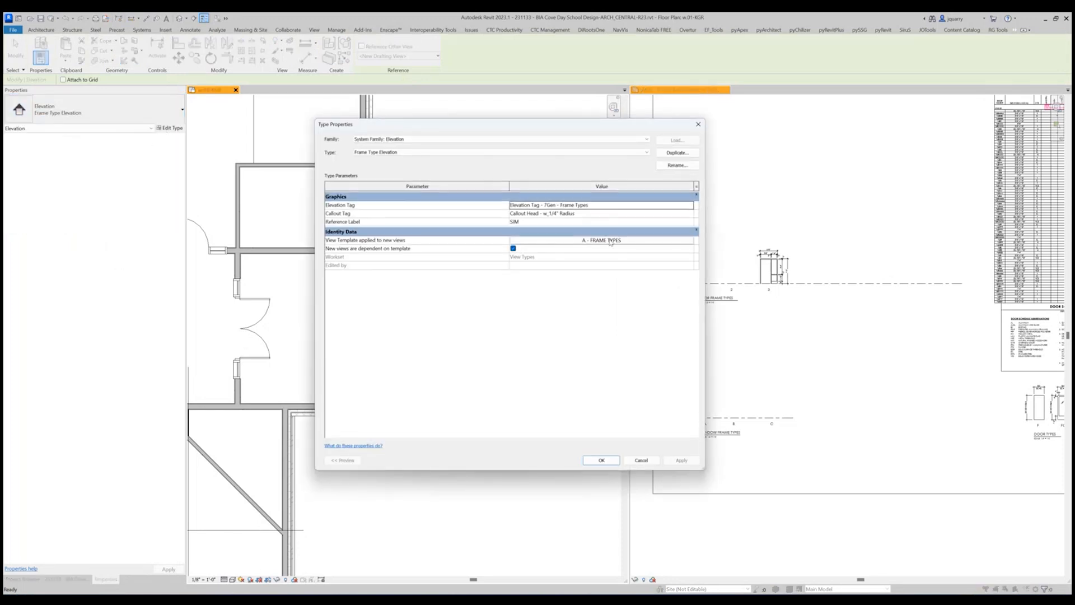
pyautogui.click(614, 461)
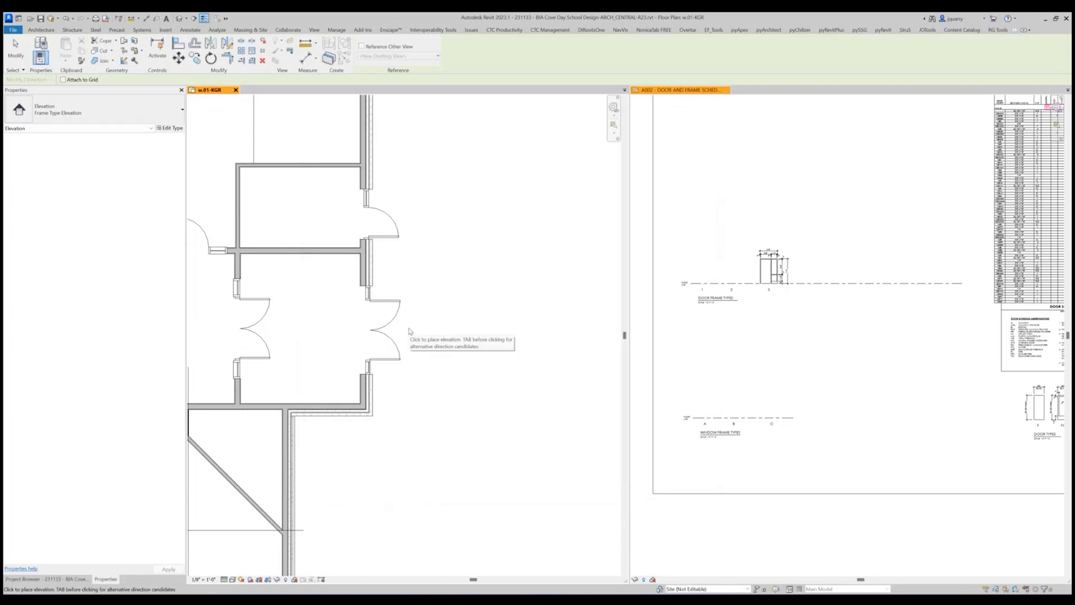
# Turn on the Elevations annotation category in the floor plan's visibility/graphic overrides.
pyautogui.press('v')
pyautogui.press('v')
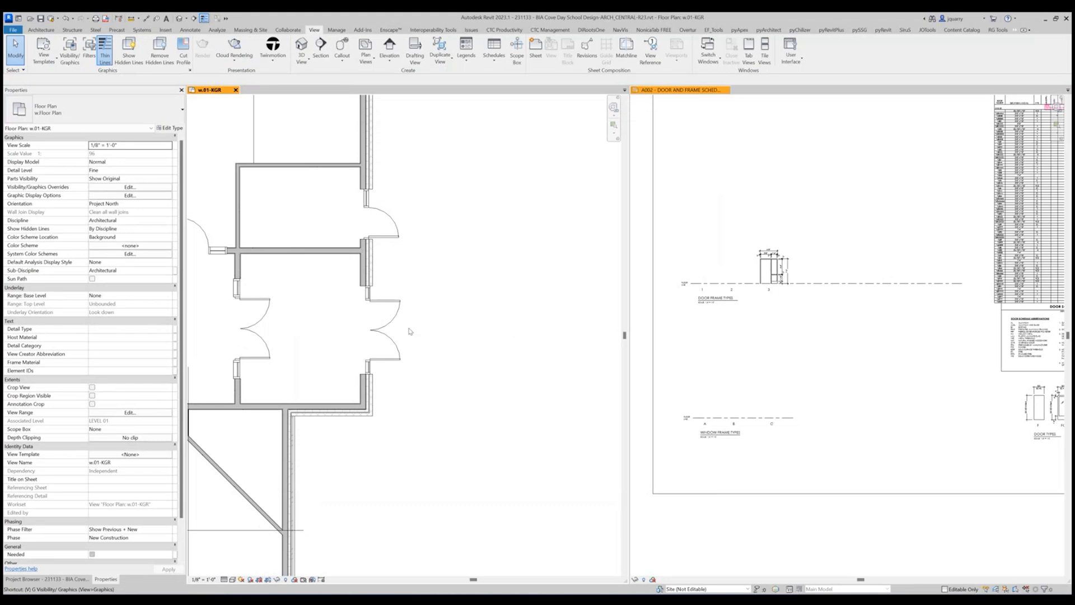
pyautogui.click(391, 153)
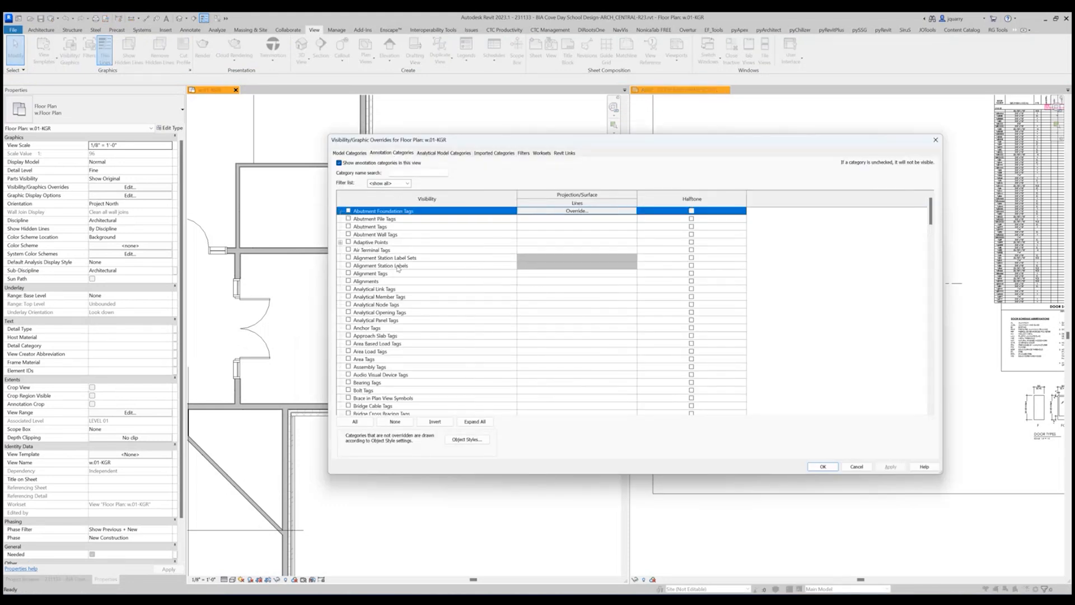
pyautogui.press('e')
pyautogui.scroll(-2, 390, 297)
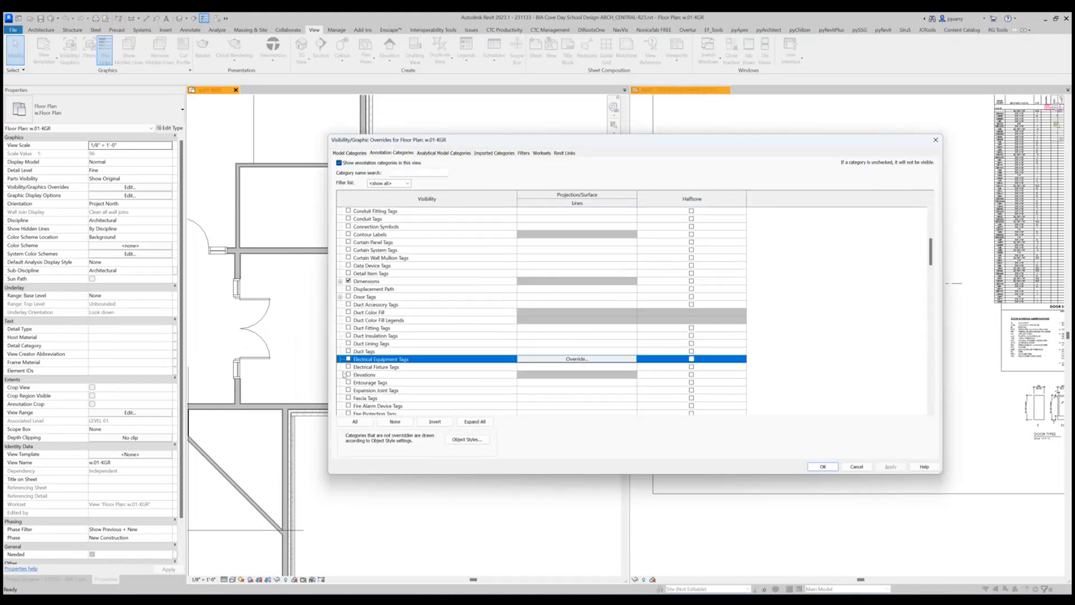
pyautogui.click(350, 375)
pyautogui.click(822, 467)
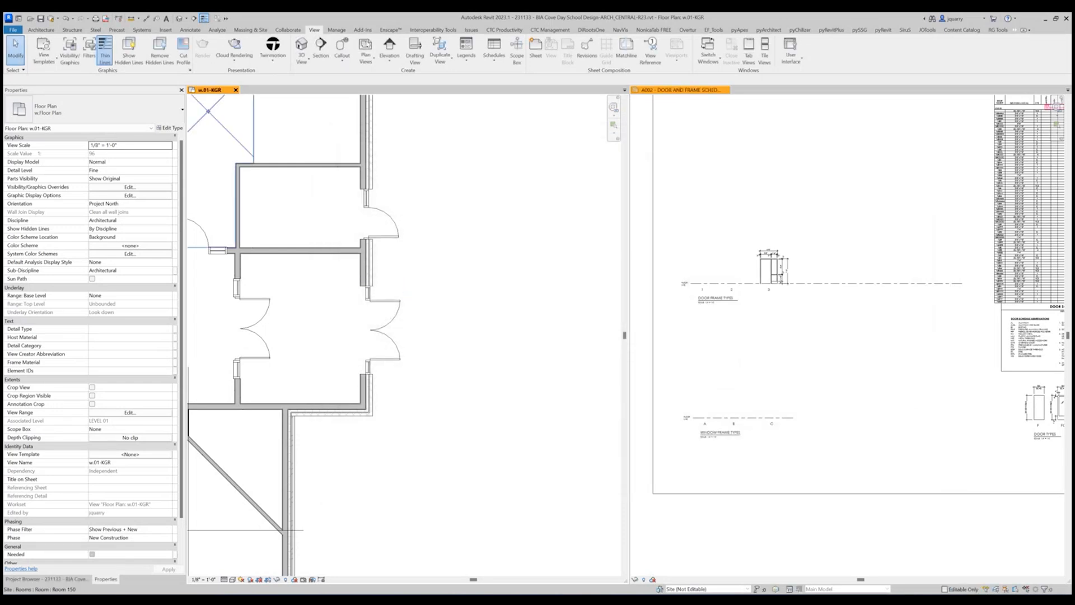
# Place a Frame Type Elevation outside the exterior vestibule double doors, facing them.
pyautogui.click(398, 65)
pyautogui.click(401, 75)
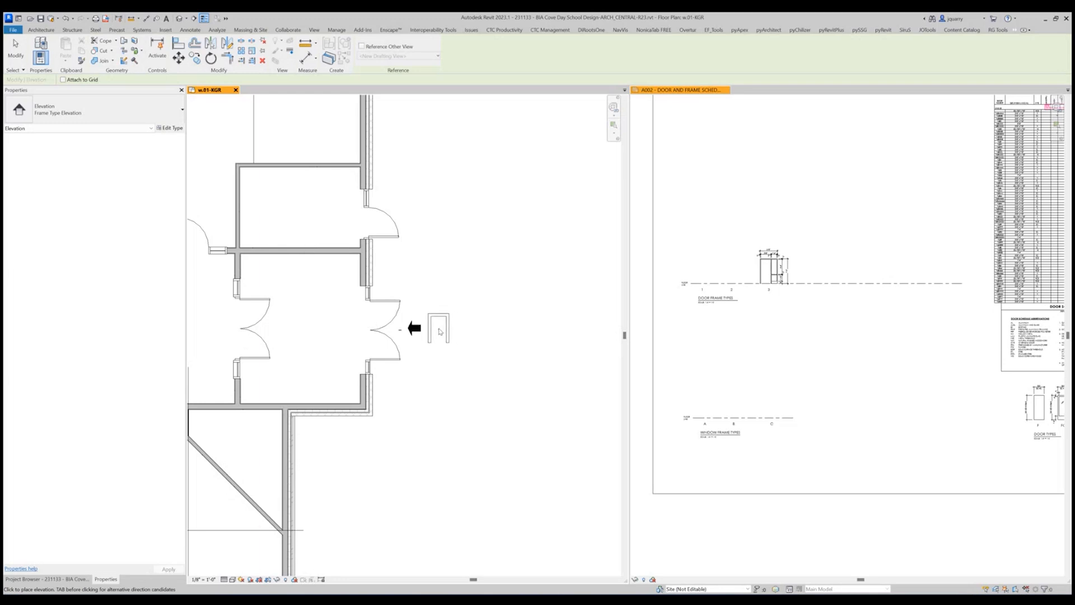
pyautogui.click(440, 331)
pyautogui.press('Escape')
pyautogui.press('Escape')
# Shorten the new elevation's extent line so it spans only the exterior vestibule double doors.
pyautogui.click(415, 328)
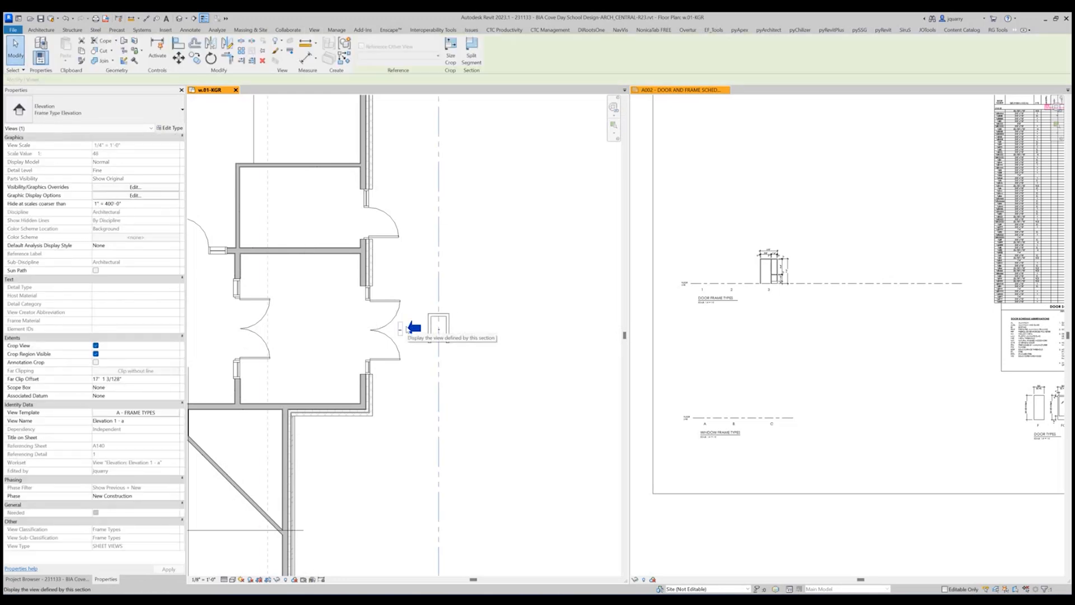
pyautogui.scroll(-3, 552, 214)
pyautogui.moveTo(434, 432); pyautogui.dragTo(443, 346)
pyautogui.scroll(-5, 442, 358)
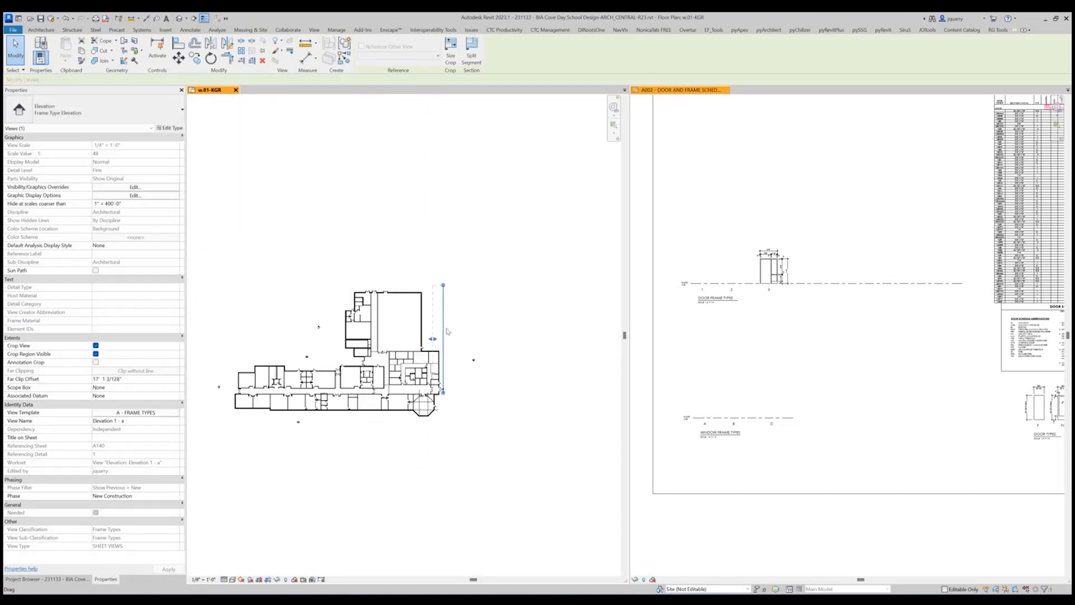
pyautogui.press('Escape')
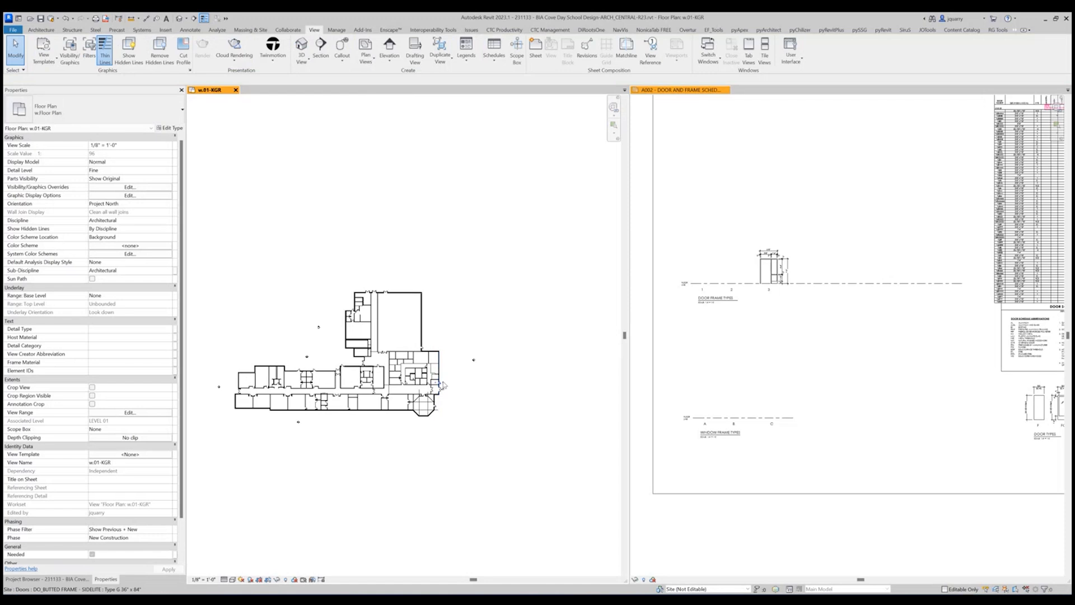
pyautogui.scroll(5, 439, 395)
pyautogui.click(440, 396)
pyautogui.scroll(-2, 442, 392)
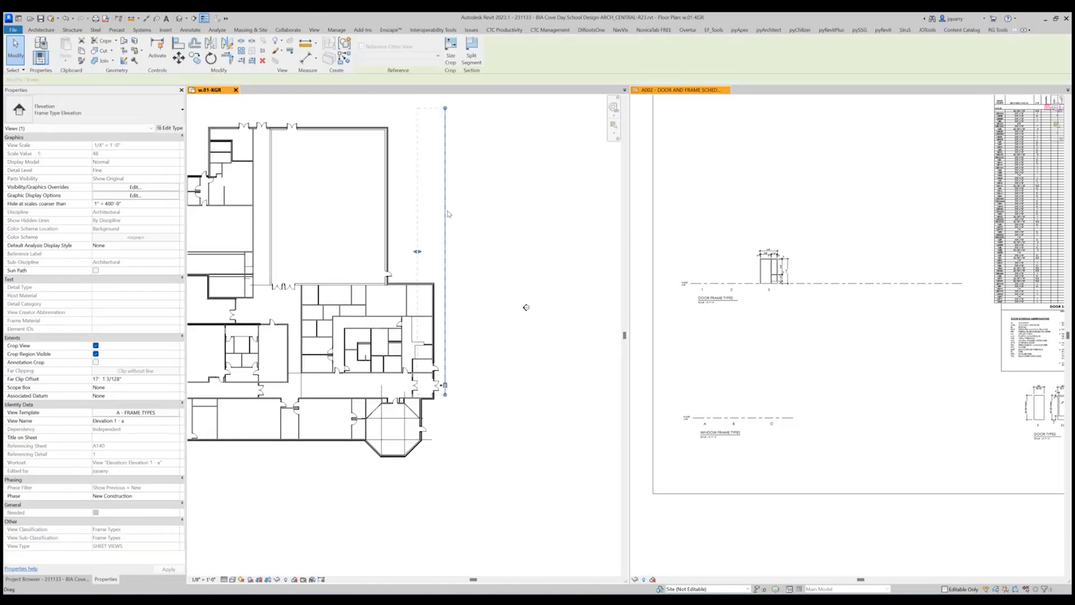
pyautogui.press('s')
pyautogui.press('s')
pyautogui.click(448, 125)
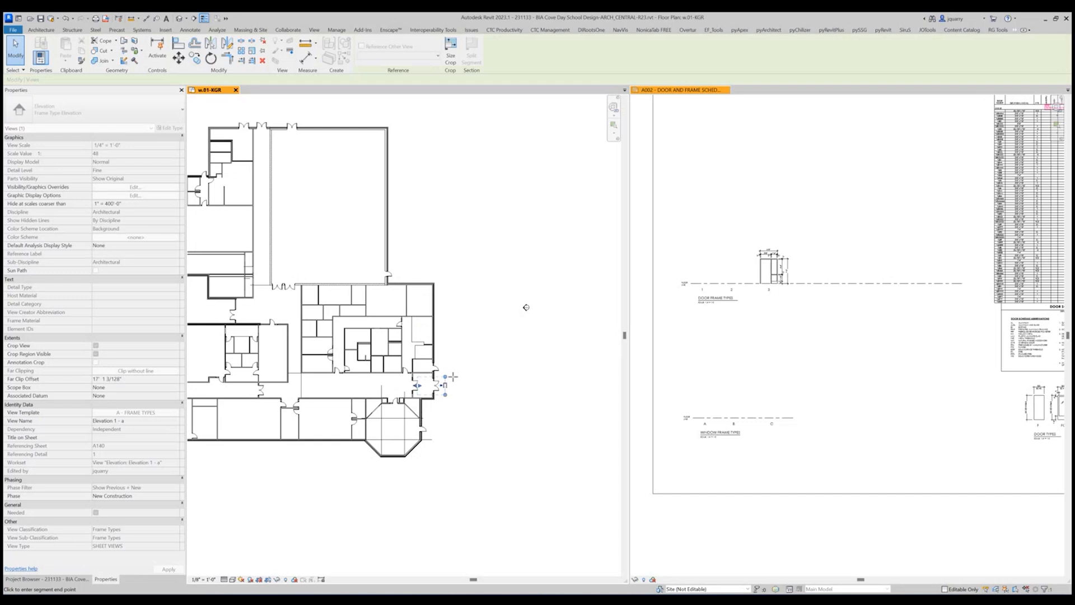
pyautogui.click(446, 380)
pyautogui.scroll(4, 448, 386)
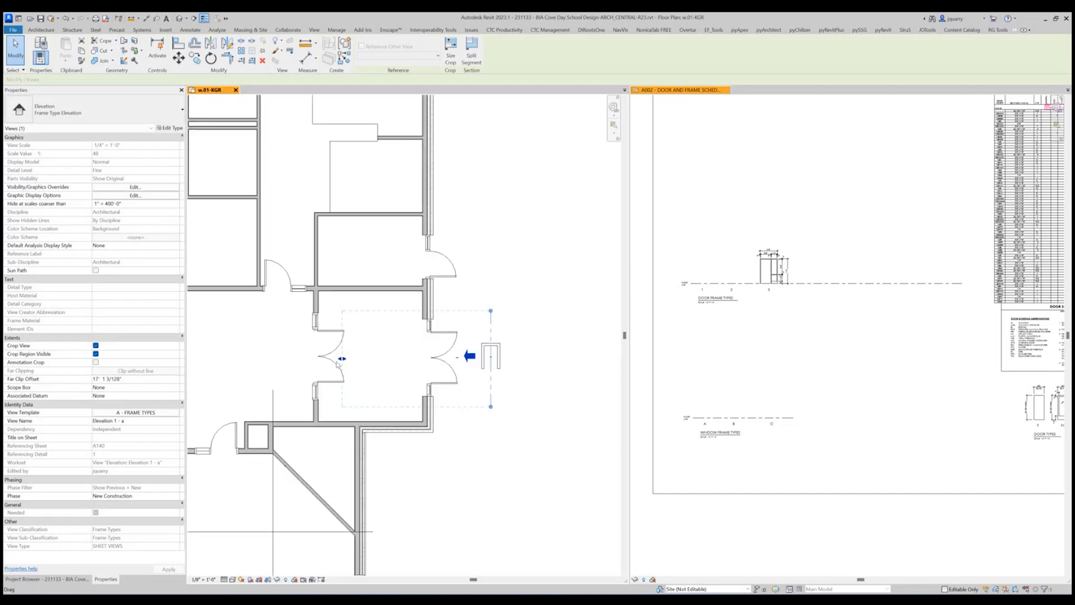
# Move the elevation's cut line into the exterior wall and reduce its far clip offset to about 1' 11 29/32".
pyautogui.moveTo(345, 360); pyautogui.dragTo(416, 359)
pyautogui.scroll(2, 481, 349)
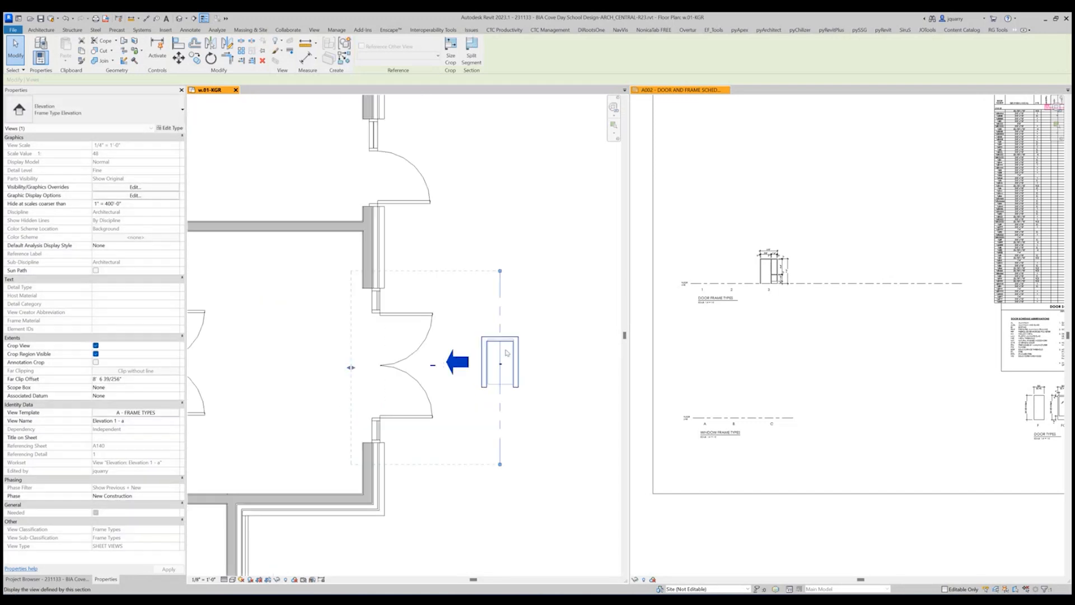
pyautogui.press('Left')
pyautogui.press('Left')
pyautogui.press('Left')
pyautogui.press('Left')
pyautogui.press('Left')
pyautogui.press('Left')
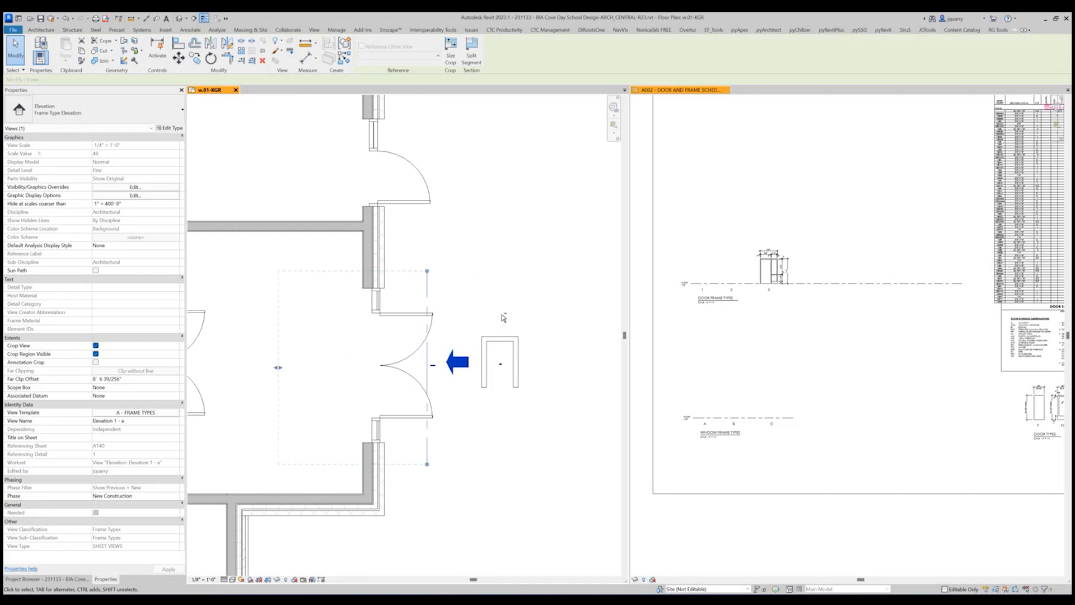
pyautogui.press('Left')
pyautogui.moveTo(248, 368); pyautogui.dragTo(355, 368)
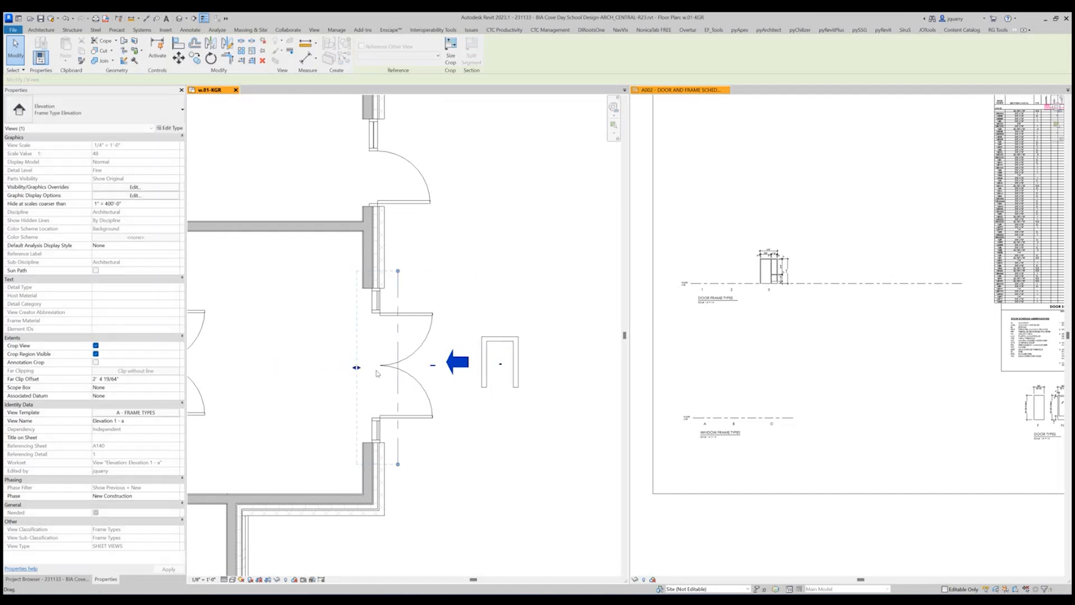
pyautogui.press('Left')
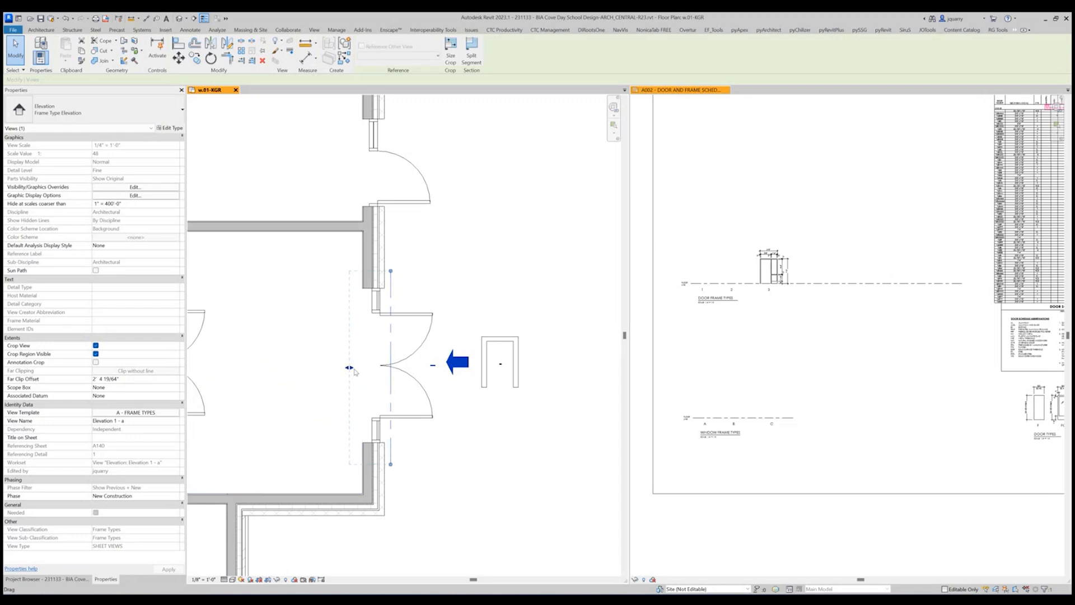
pyautogui.moveTo(350, 368); pyautogui.dragTo(360, 369)
pyautogui.press('Escape')
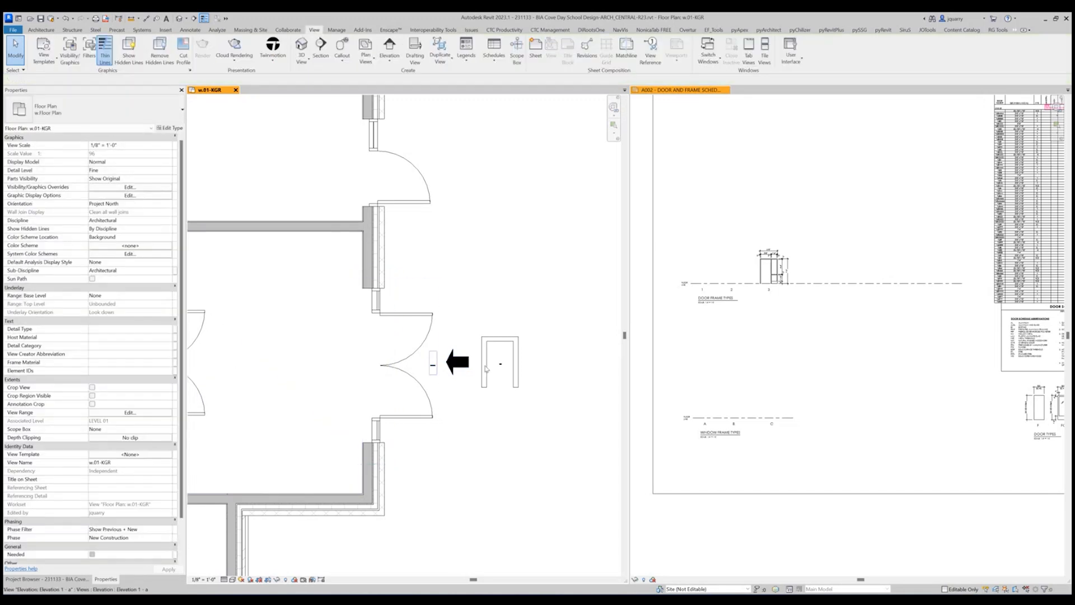
# Open the new frame type elevation and shrink its tall crop region around the ground-level entry frame.
pyautogui.scroll(-4, 476, 367)
pyautogui.scroll(3, 463, 363)
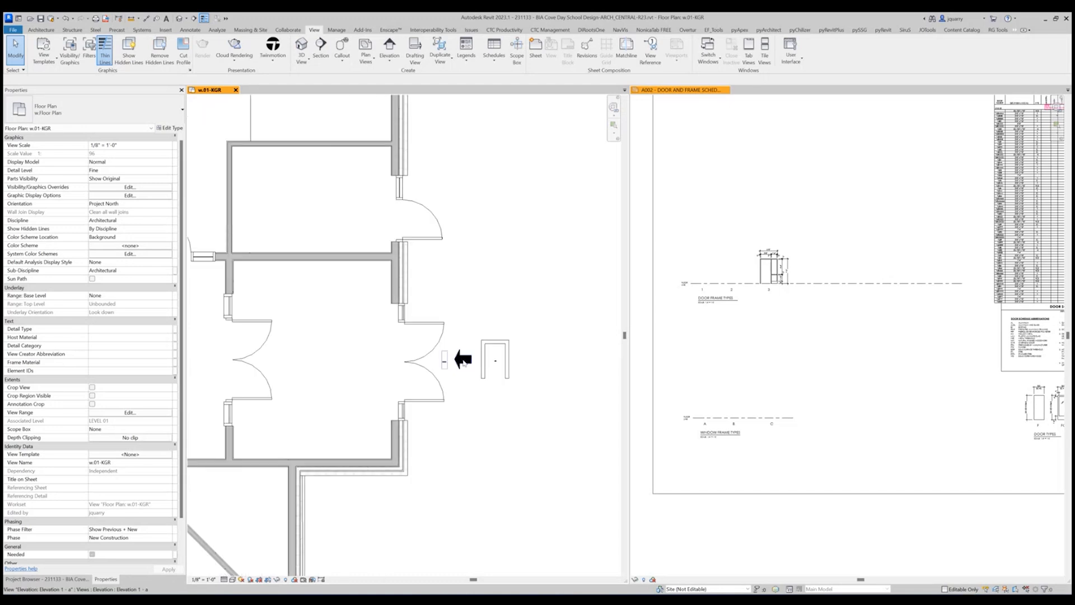
pyautogui.doubleClick(462, 360)
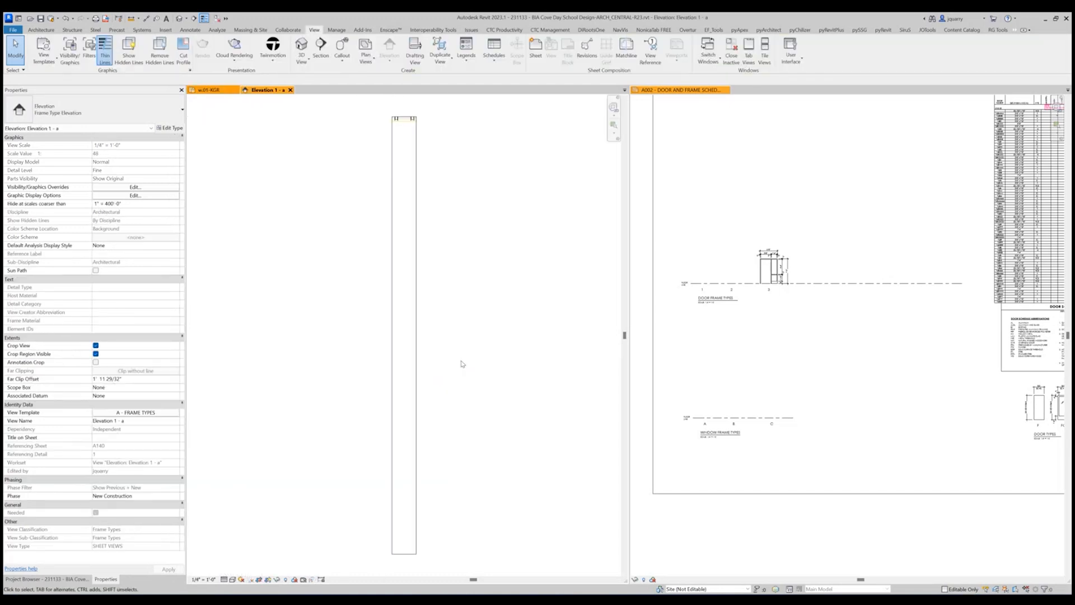
pyautogui.click(416, 439)
pyautogui.scroll(-3, 448, 485)
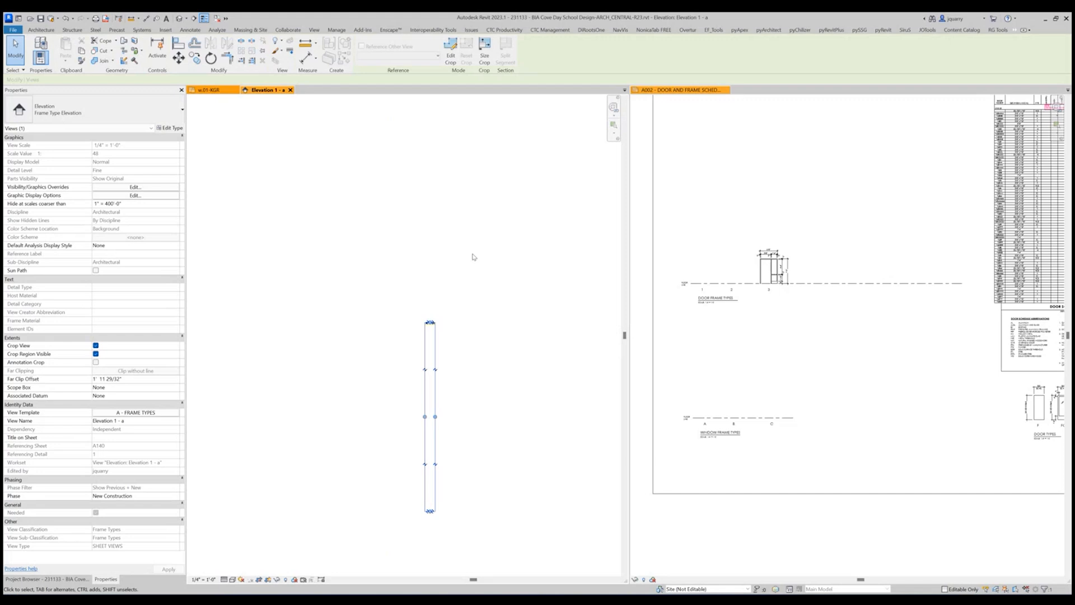
pyautogui.moveTo(432, 322); pyautogui.dragTo(441, 217)
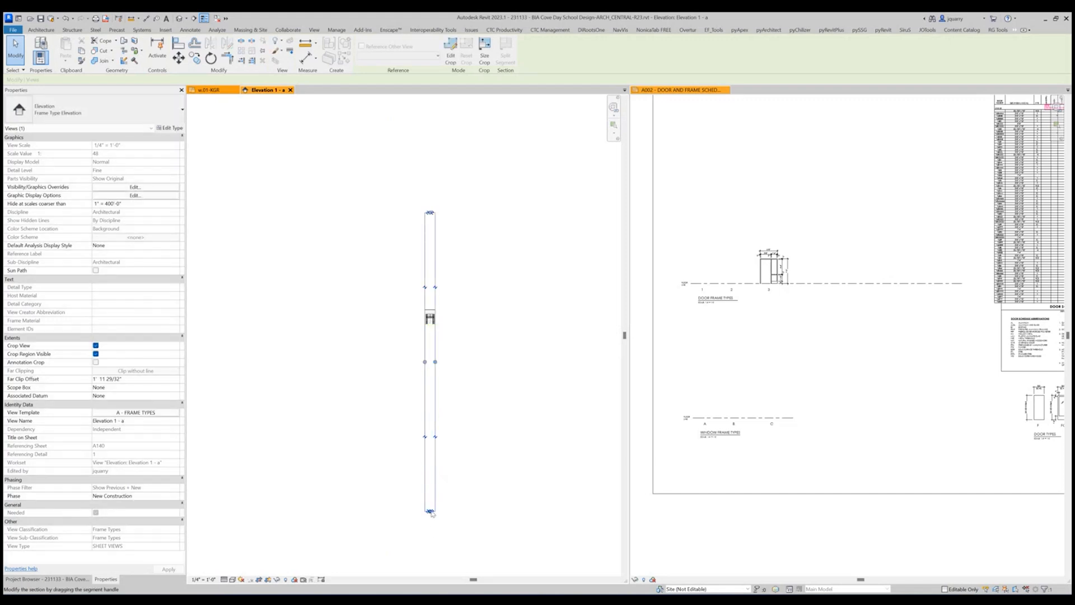
pyautogui.moveTo(430, 511); pyautogui.dragTo(433, 332)
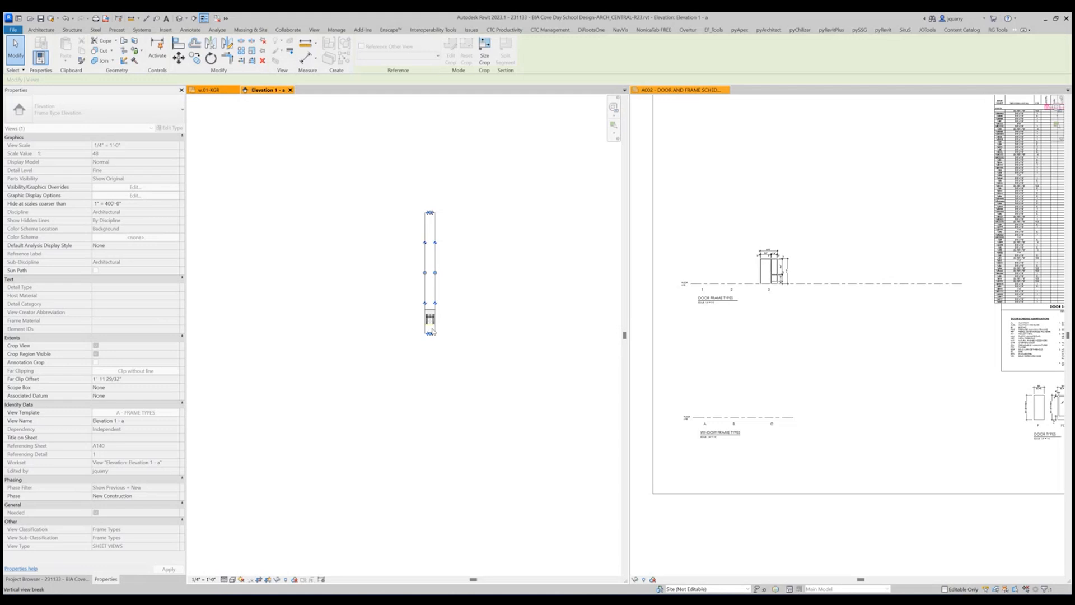
pyautogui.scroll(4, 430, 214)
pyautogui.moveTo(419, 184); pyautogui.dragTo(418, 517)
pyautogui.moveTo(540, 531); pyautogui.dragTo(566, 389, button='middle')
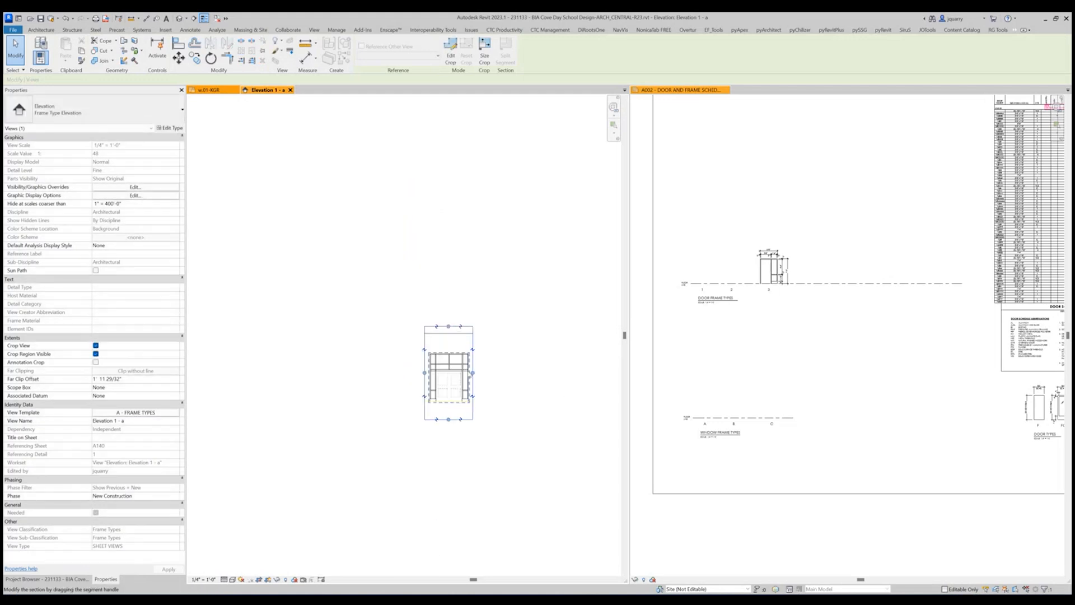
# Tighten the crop region's upper edge to just above the frame and its lower edge to just below the floor line.
pyautogui.scroll(4, 451, 417)
pyautogui.moveTo(425, 274); pyautogui.dragTo(427, 329)
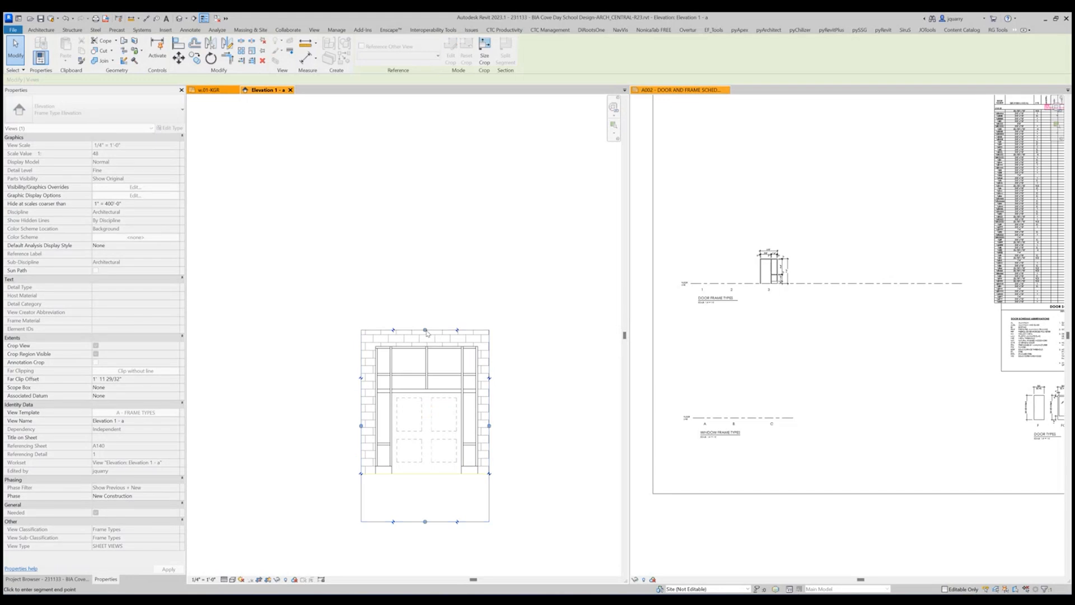
pyautogui.moveTo(425, 521); pyautogui.dragTo(429, 483)
pyautogui.press('Escape')
# Hide the Bridge Framing, Bridge Decks, Bridge Cables, Bearings and Abutments model categories in the A - FRAME TYPES view template.
pyautogui.click(140, 414)
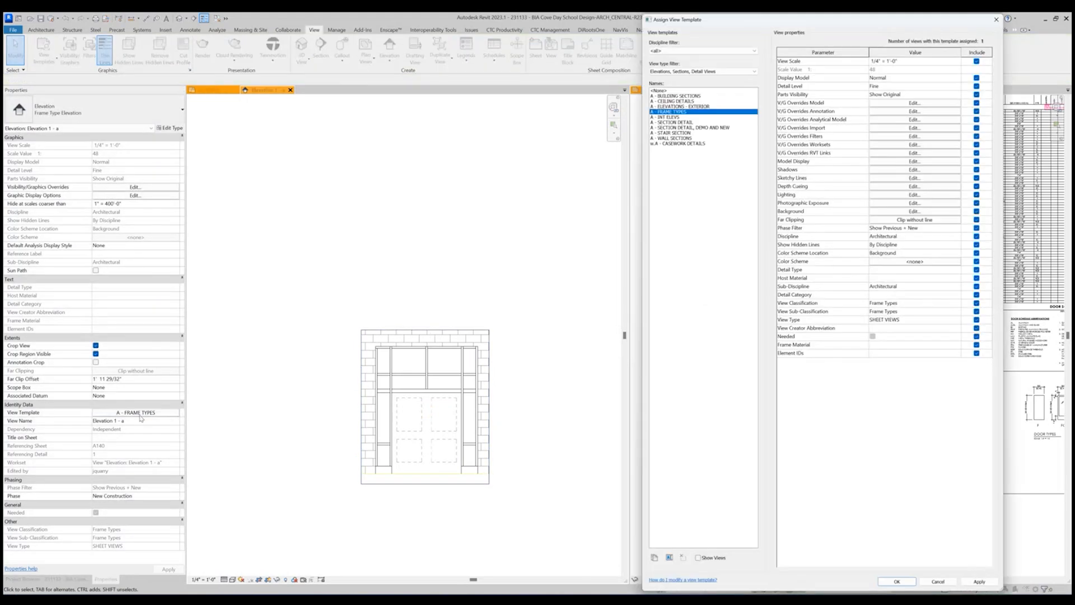
pyautogui.click(915, 127)
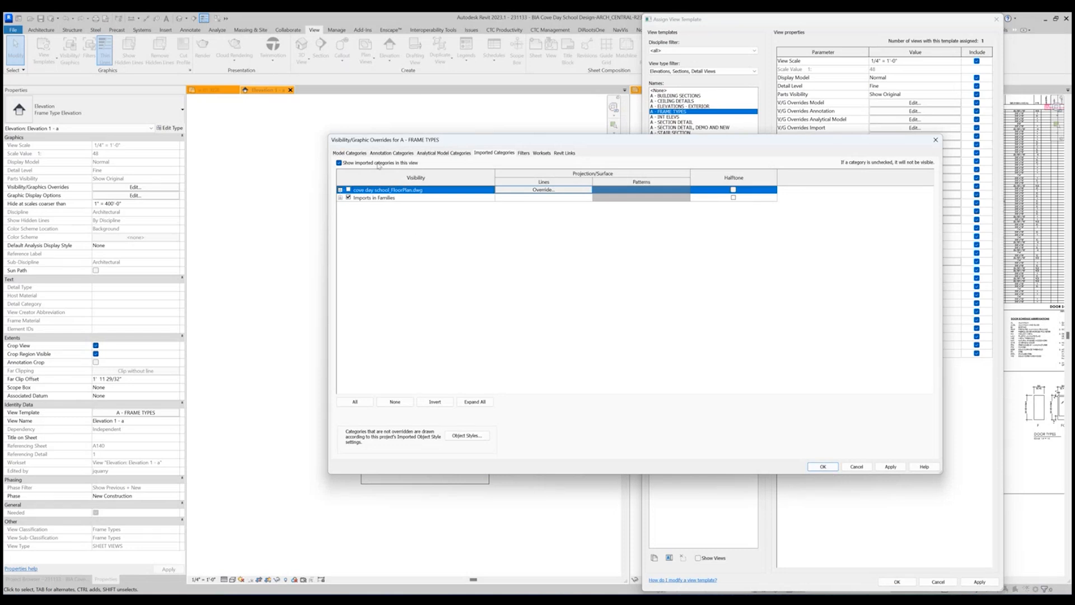
pyautogui.click(348, 154)
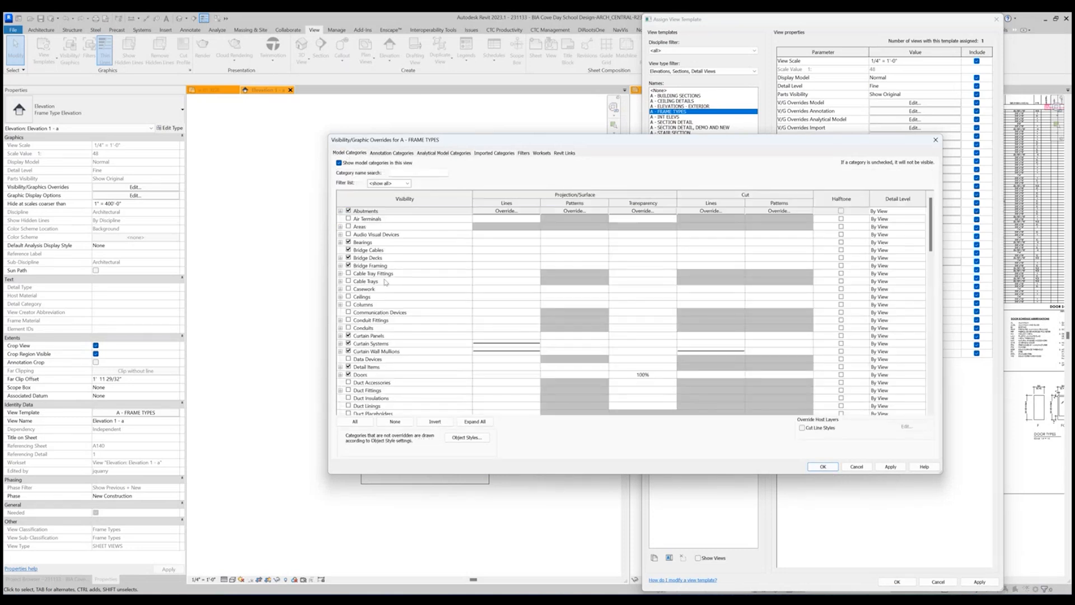
pyautogui.click(348, 265)
pyautogui.click(348, 257)
pyautogui.click(348, 249)
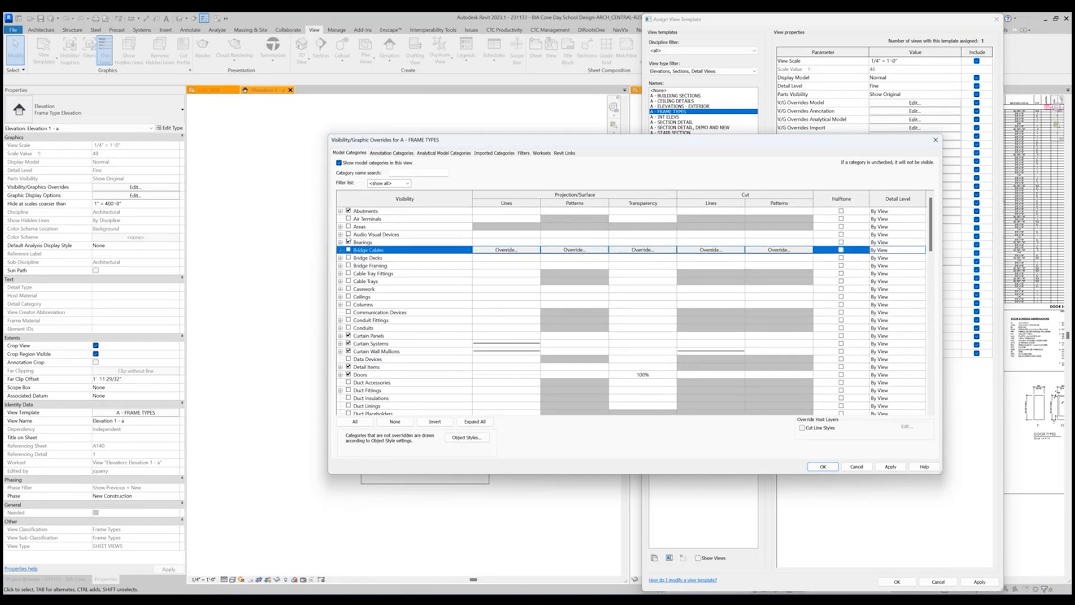
pyautogui.click(348, 234)
pyautogui.click(348, 242)
pyautogui.click(349, 234)
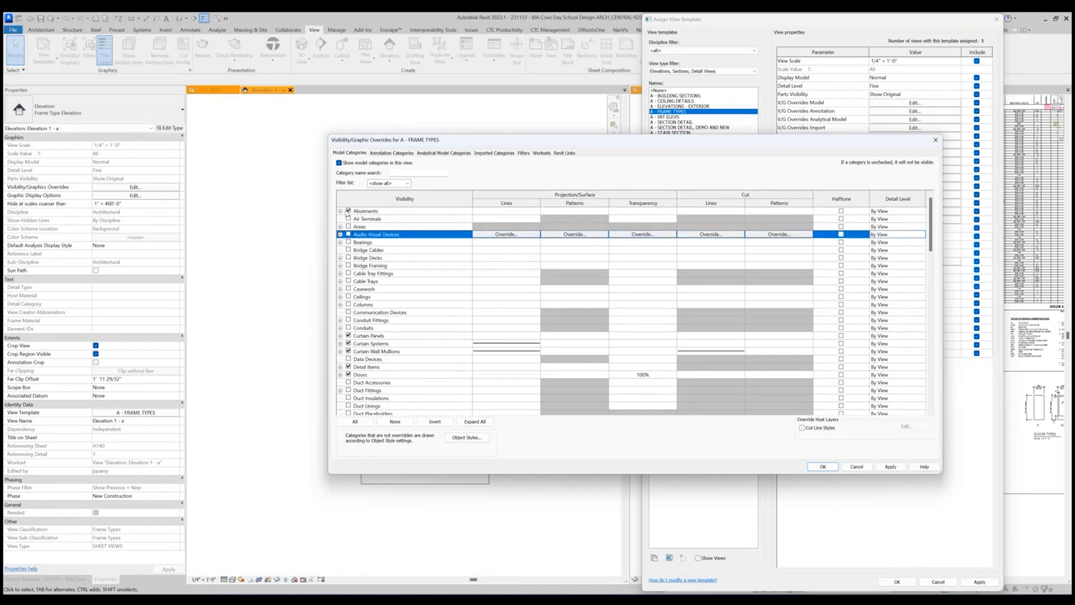
pyautogui.click(348, 211)
# Hide Doors, Expansion Joints, Piers, Structural Tendons and Vibration Management in the template's model categories and apply the changes.
pyautogui.scroll(-1, 379, 276)
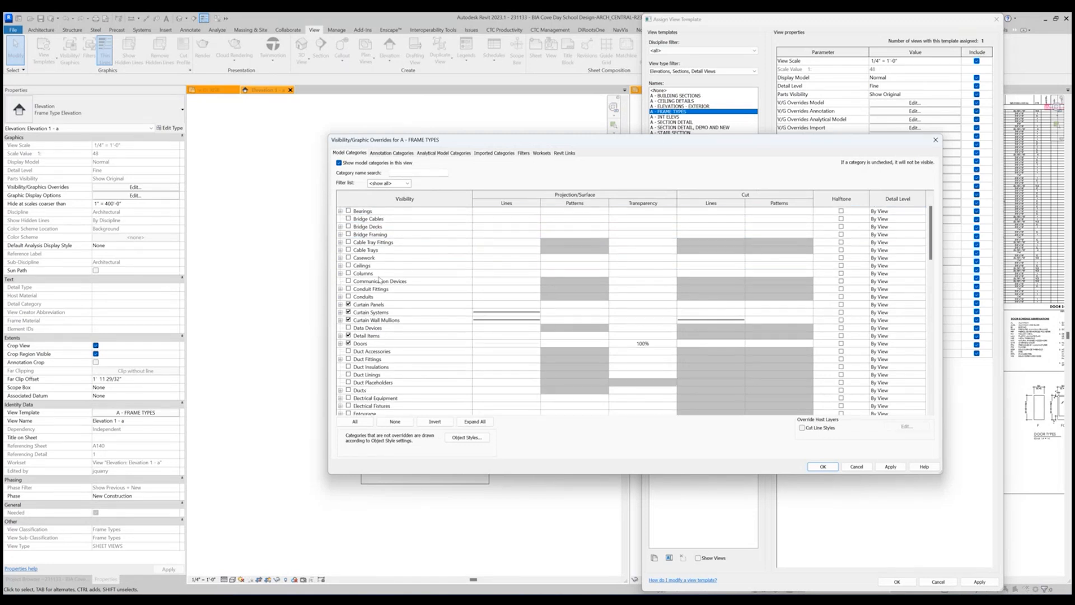
pyautogui.click(348, 343)
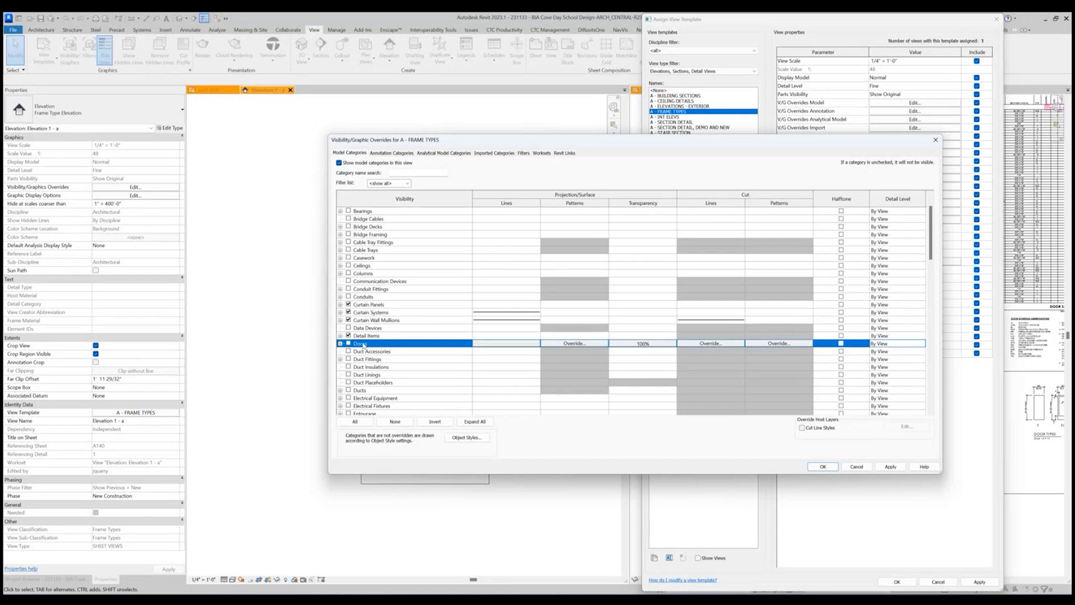
pyautogui.scroll(-6, 378, 331)
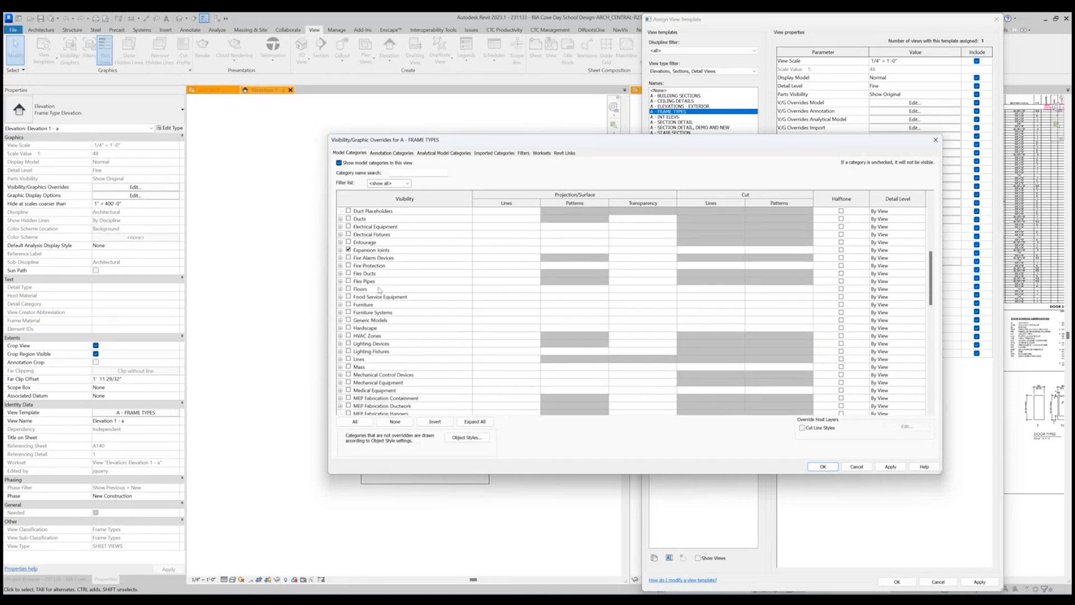
pyautogui.click(357, 250)
pyautogui.scroll(-6, 369, 304)
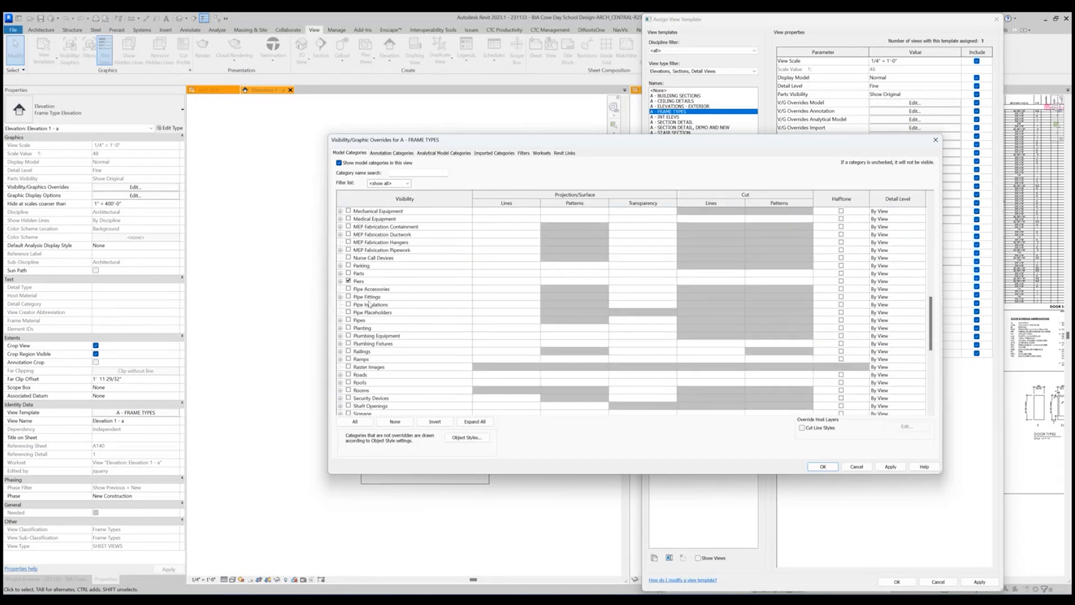
pyautogui.click(357, 285)
pyautogui.scroll(-6, 392, 325)
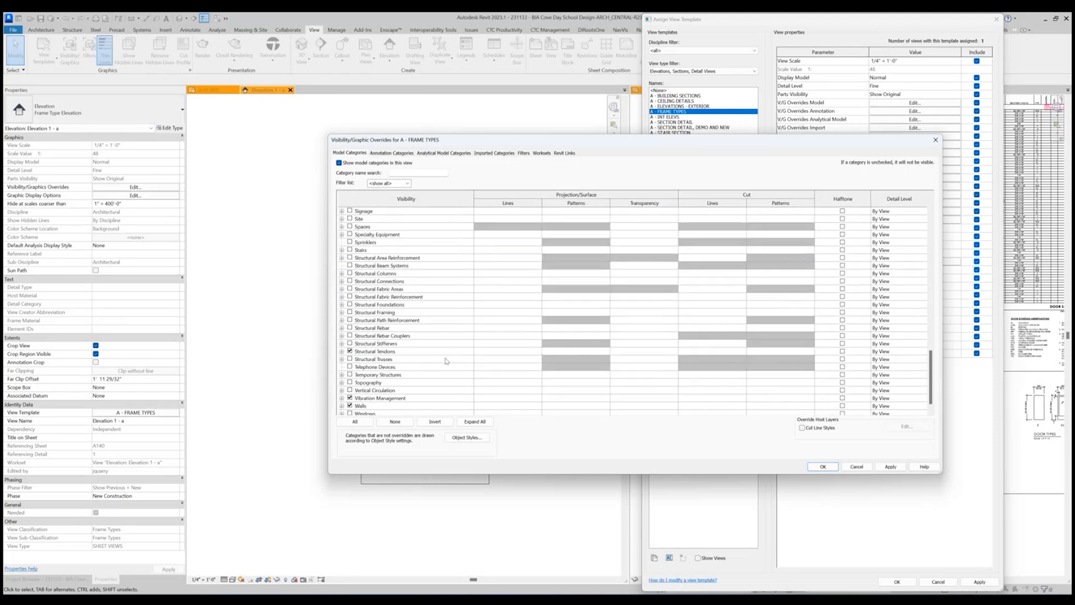
pyautogui.click(353, 336)
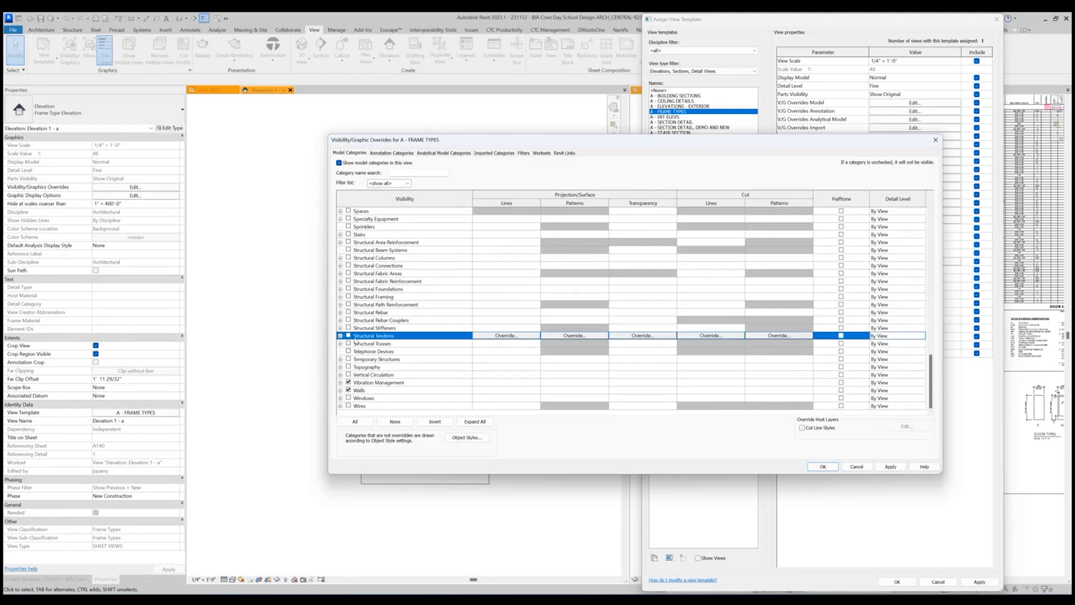
pyautogui.click(349, 383)
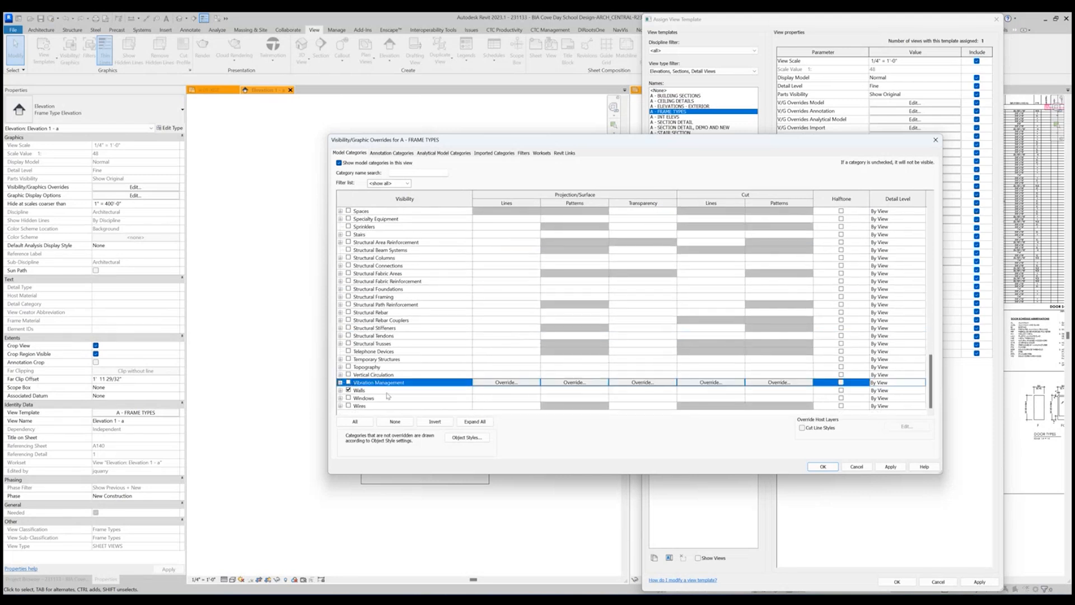
pyautogui.click(837, 468)
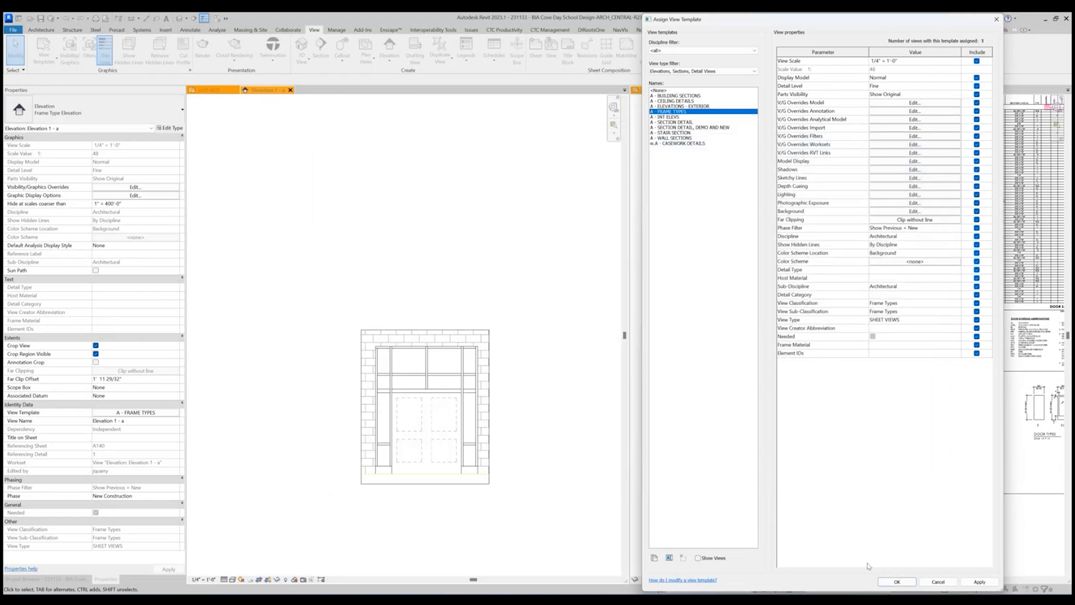
pyautogui.click(896, 581)
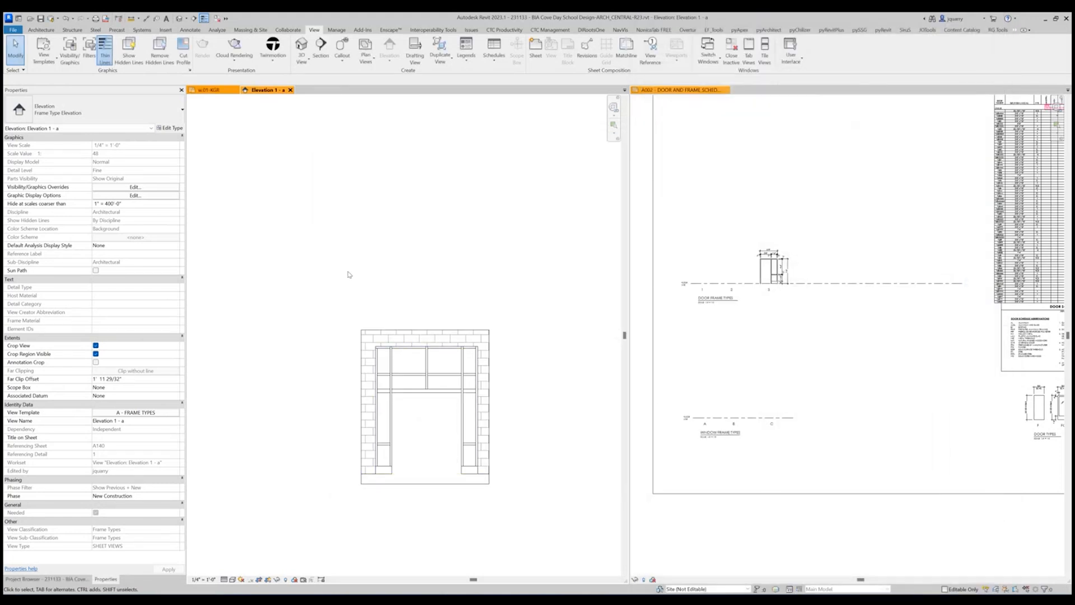
# Temporarily isolate the entry frame model group in the elevation view.
pyautogui.scroll(3, 446, 413)
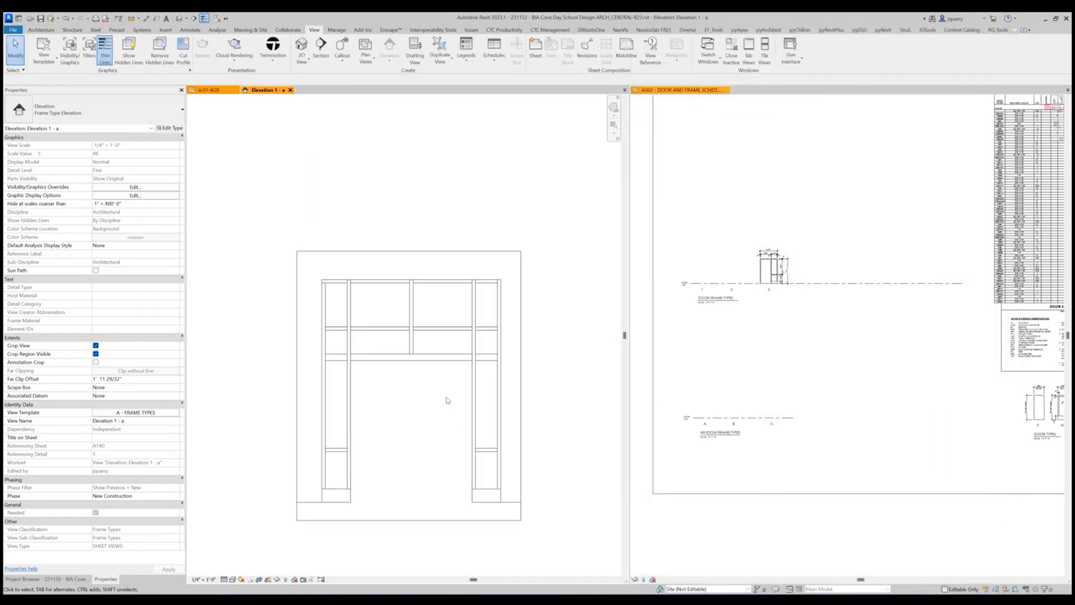
pyautogui.click(485, 385)
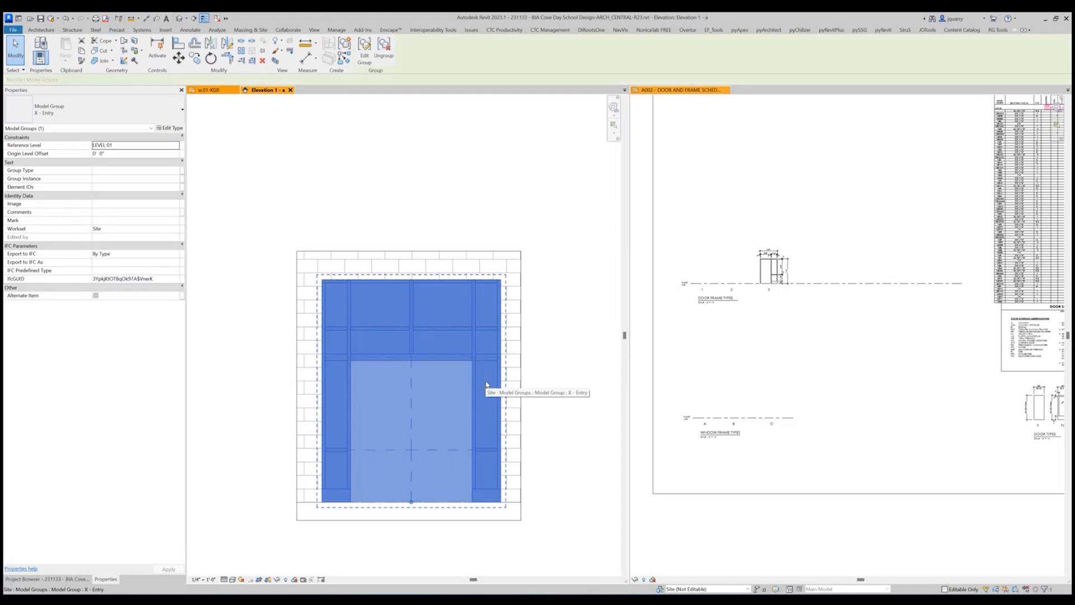
pyautogui.click(278, 579)
pyautogui.click(298, 550)
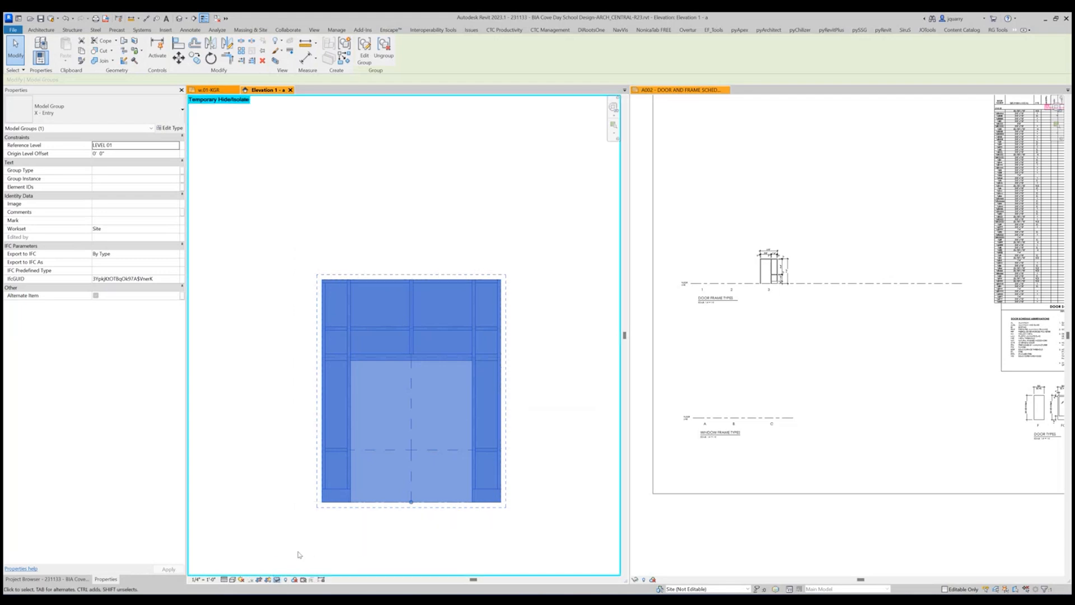
# Apply the temporary isolation of the entry frame permanently to the elevation view and clear the selection.
pyautogui.click(278, 580)
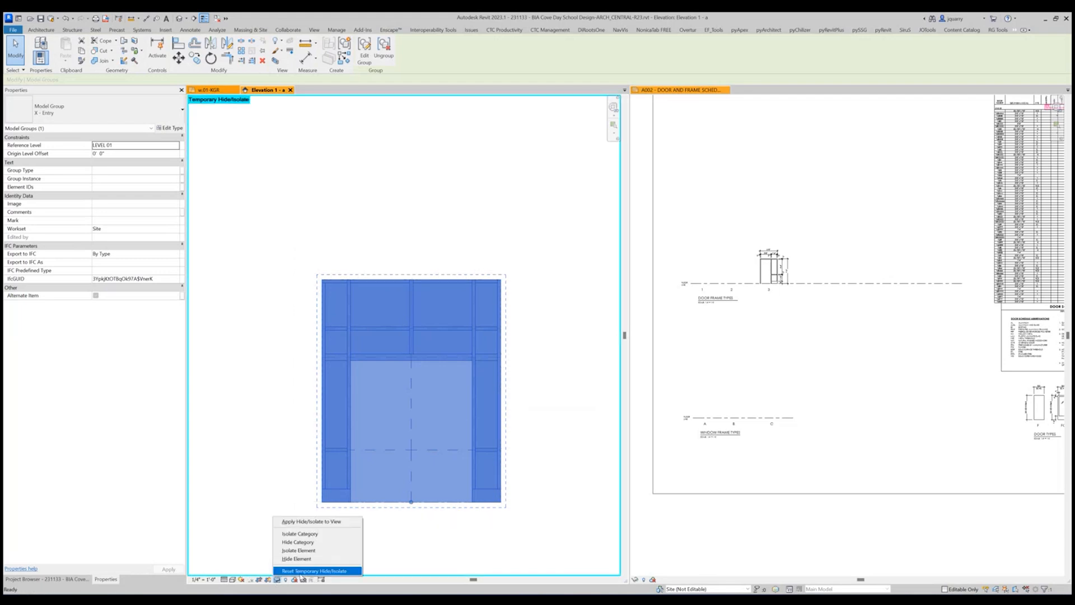
pyautogui.click(305, 522)
pyautogui.click(285, 369)
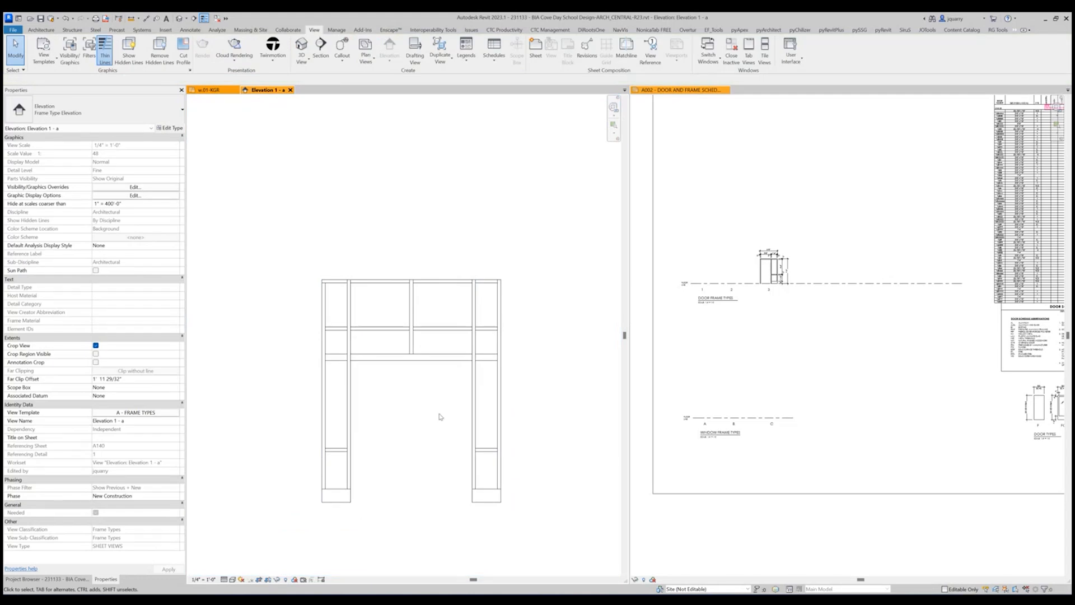
# Rename the elevation view as X - Entry.
pyautogui.click(133, 422)
pyautogui.write('x - eNTRY')
pyautogui.click(72, 419)
pyautogui.write('X - Entry')
pyautogui.click(126, 437)
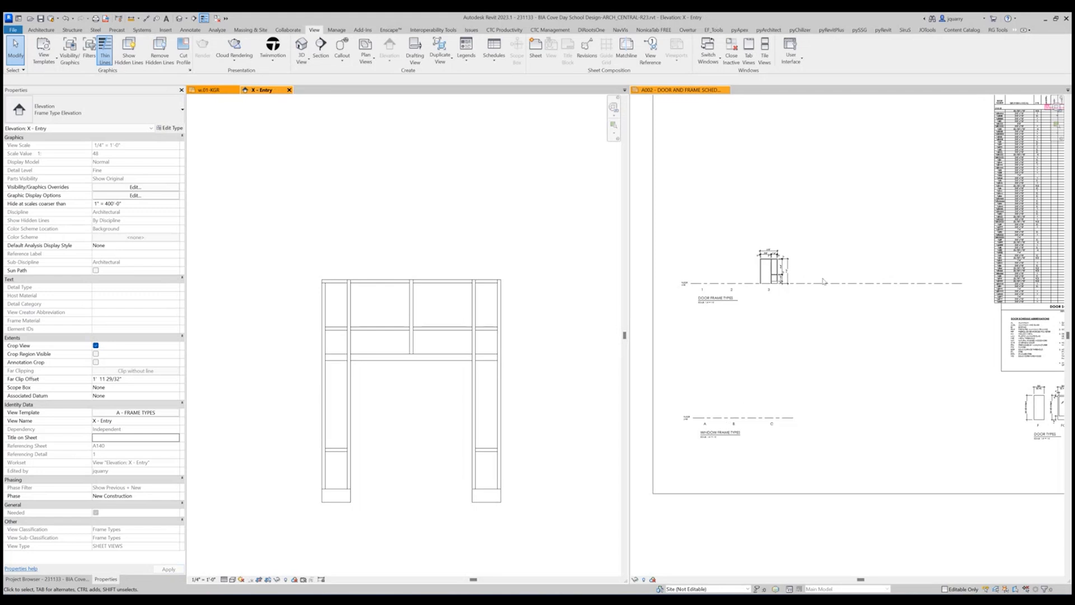
pyautogui.scroll(-3, 429, 401)
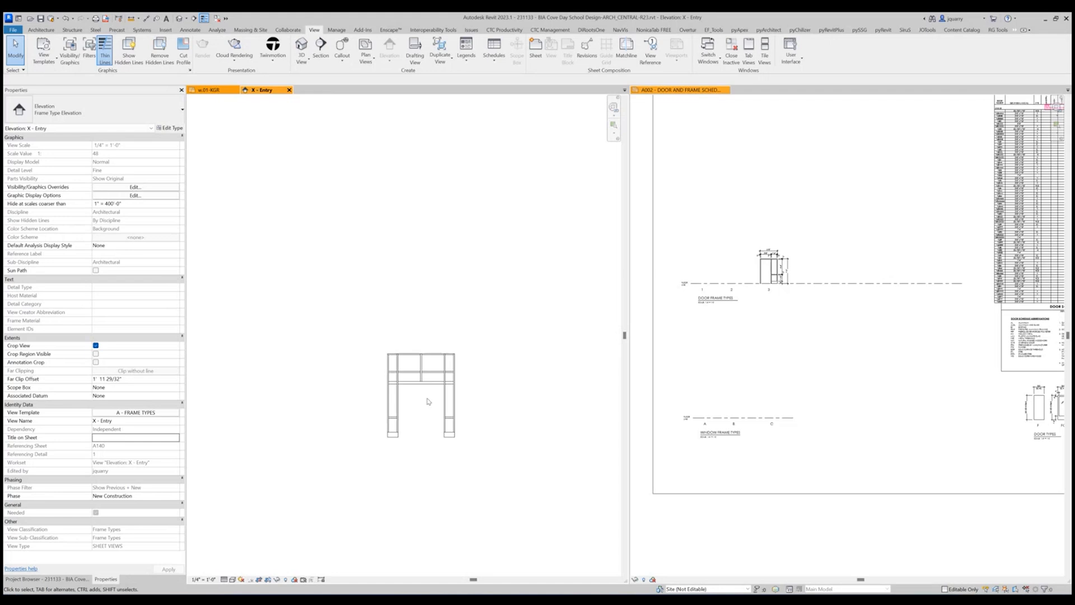
# Place the X - Entry elevation from the Frame Types views on sheet A002, beside door frame type 3.
pyautogui.click(48, 579)
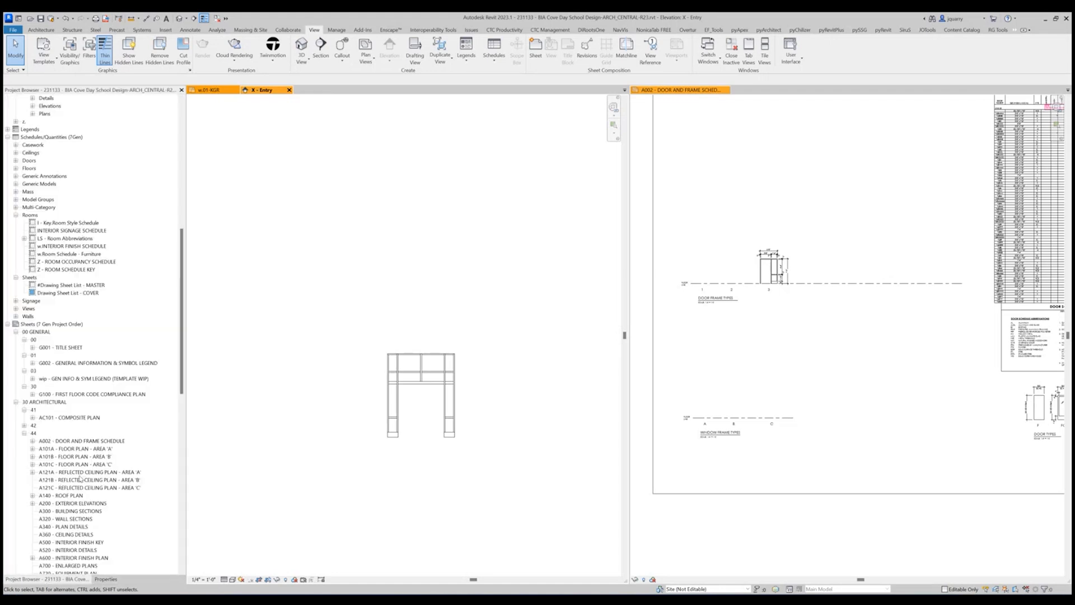
pyautogui.scroll(8, 71, 301)
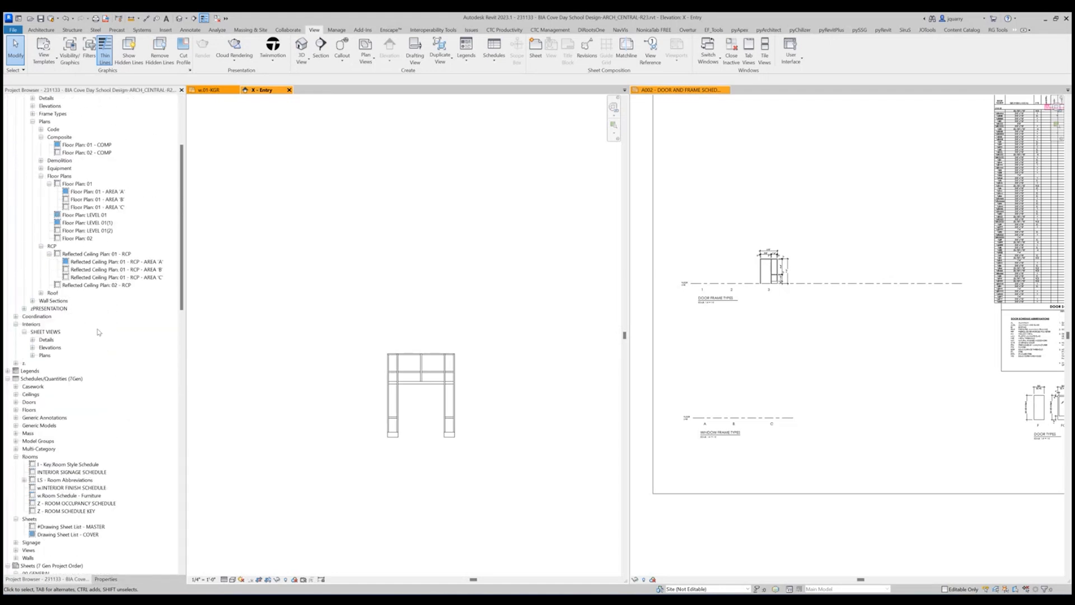
pyautogui.scroll(3, 103, 343)
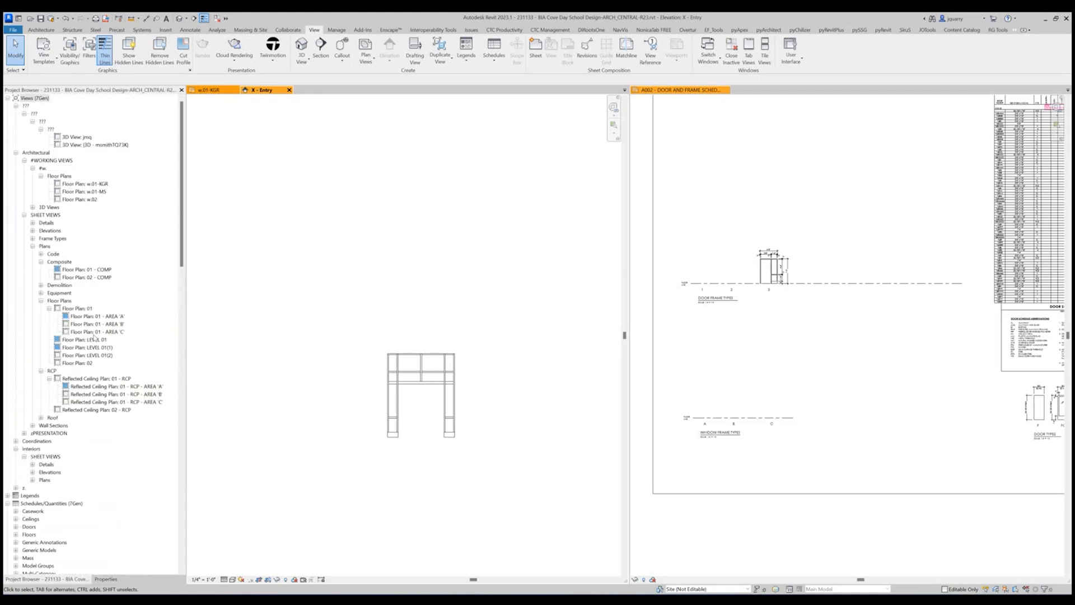
pyautogui.click(33, 238)
pyautogui.click(41, 246)
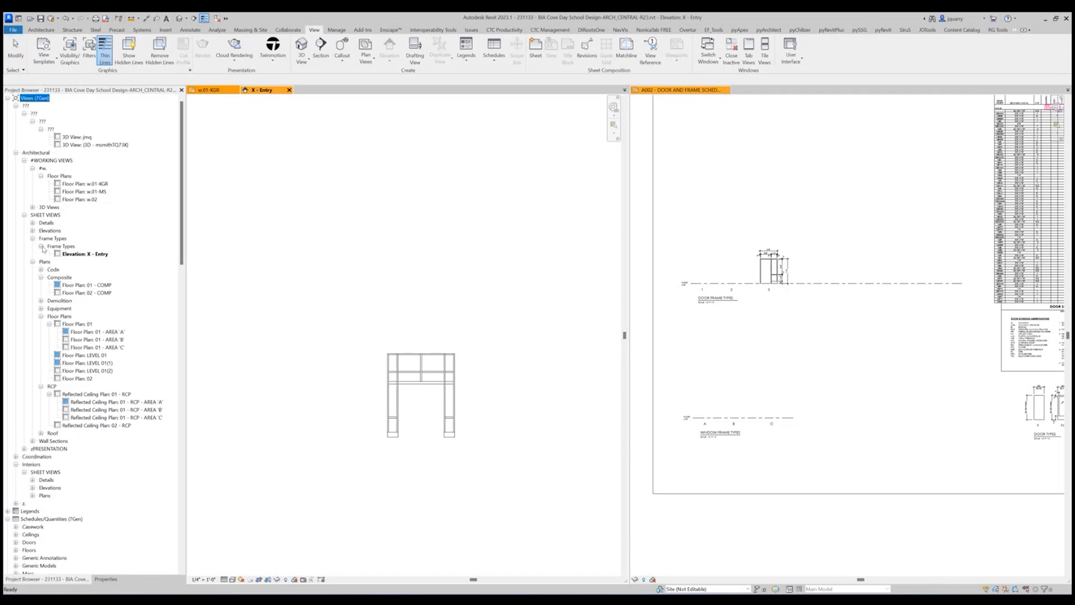
pyautogui.click(769, 383)
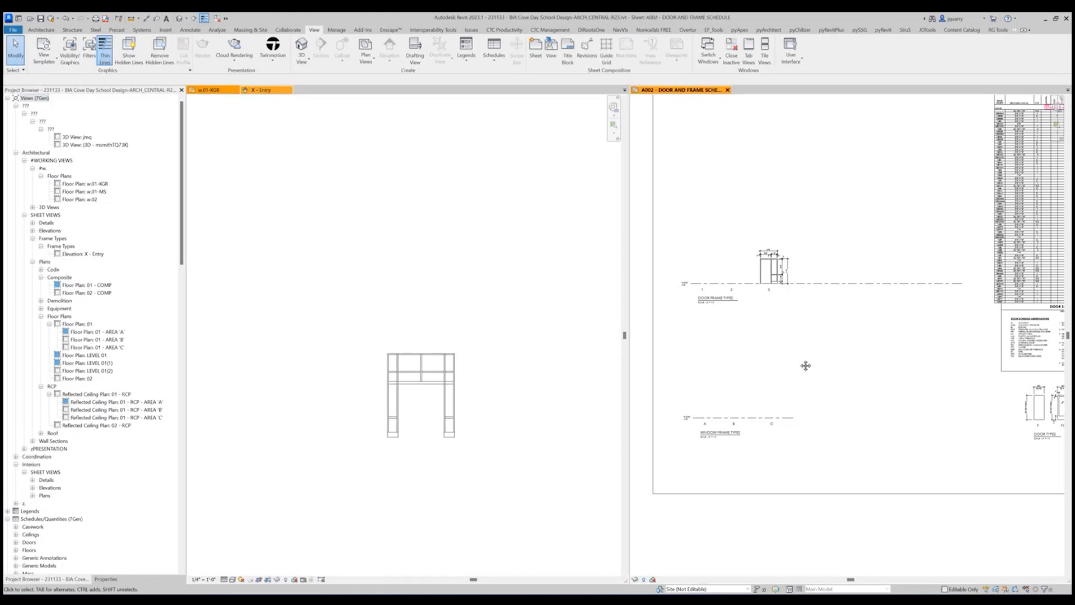
pyautogui.click(88, 255)
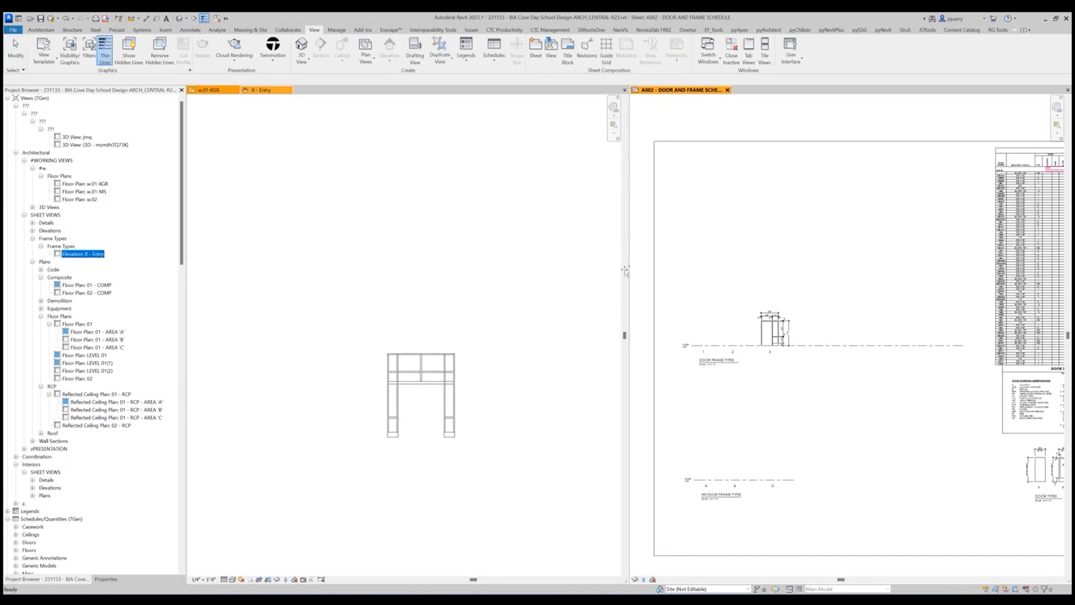
pyautogui.moveTo(625, 270); pyautogui.dragTo(719, 277)
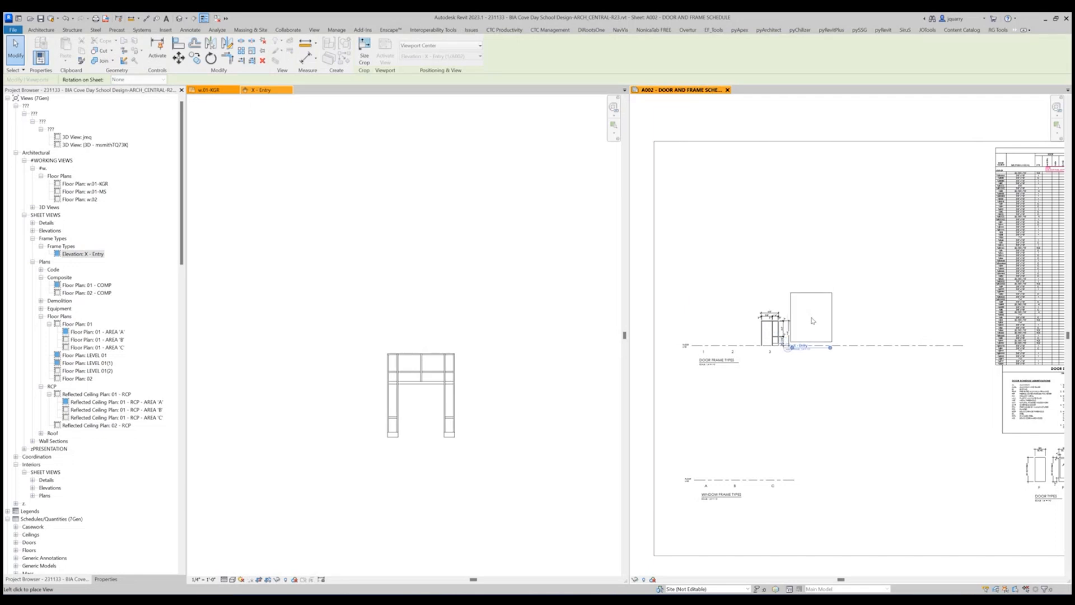
pyautogui.click(816, 324)
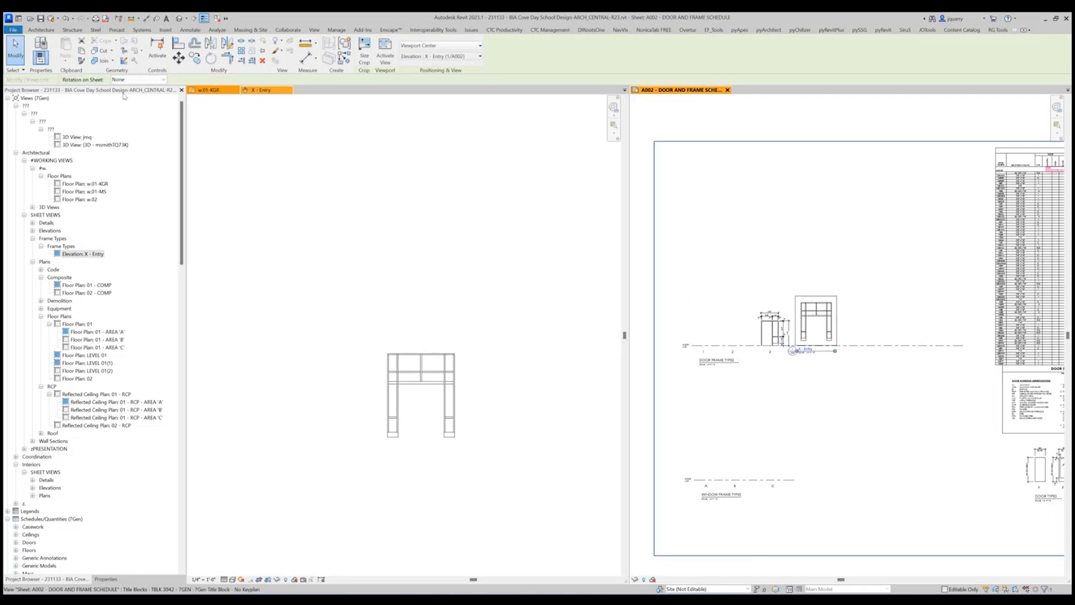
# Change the placed elevation's viewport type to No Title - 7Gen.
pyautogui.click(106, 579)
pyautogui.click(98, 115)
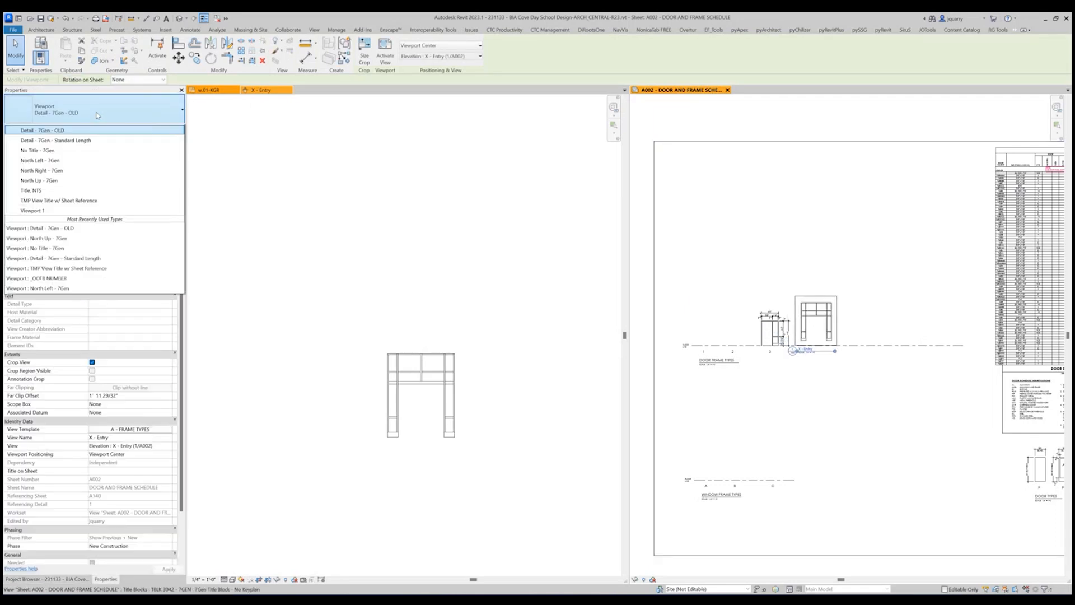
pyautogui.click(41, 206)
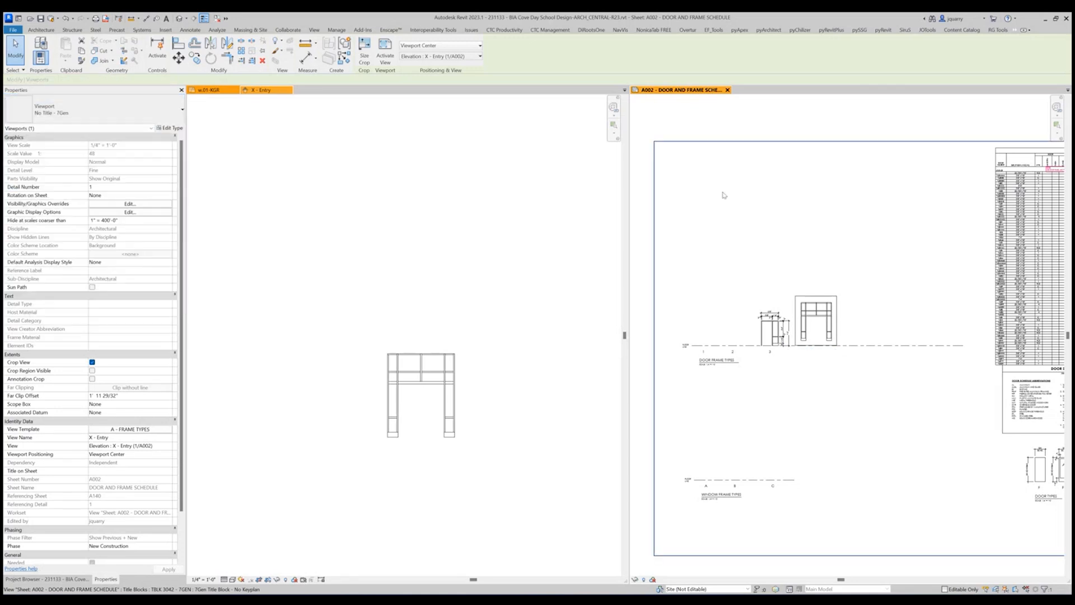
# Move the X - Entry viewport down so the base of the frame sits on the legend's floor line.
pyautogui.scroll(5, 807, 330)
pyautogui.moveTo(763, 283); pyautogui.dragTo(760, 312)
pyautogui.scroll(6, 750, 384)
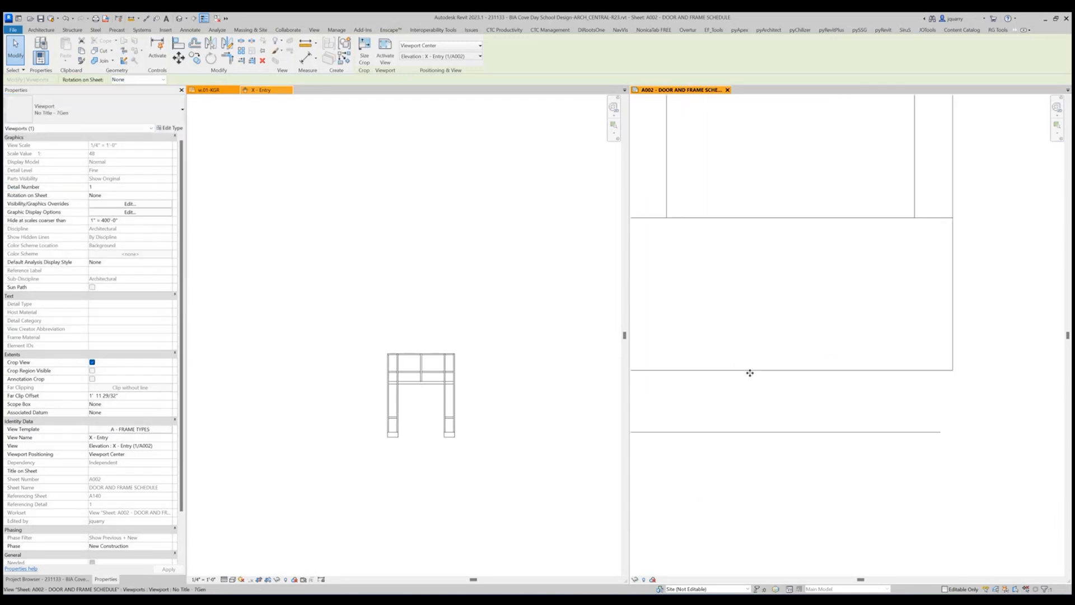
pyautogui.moveTo(753, 370); pyautogui.dragTo(757, 434)
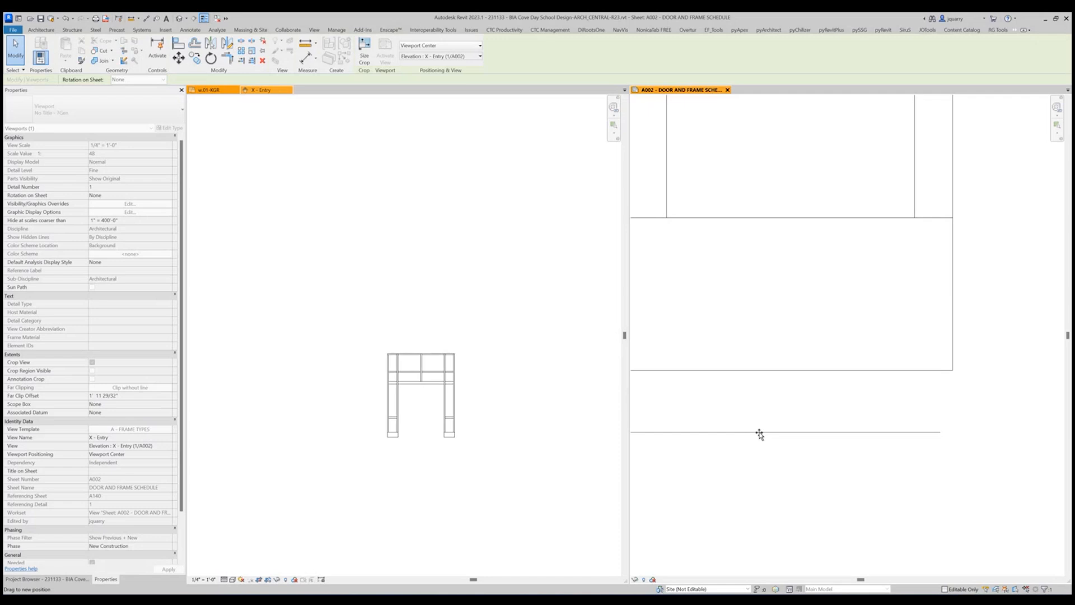
pyautogui.moveTo(759, 434); pyautogui.dragTo(758, 432)
pyautogui.scroll(-5, 765, 396)
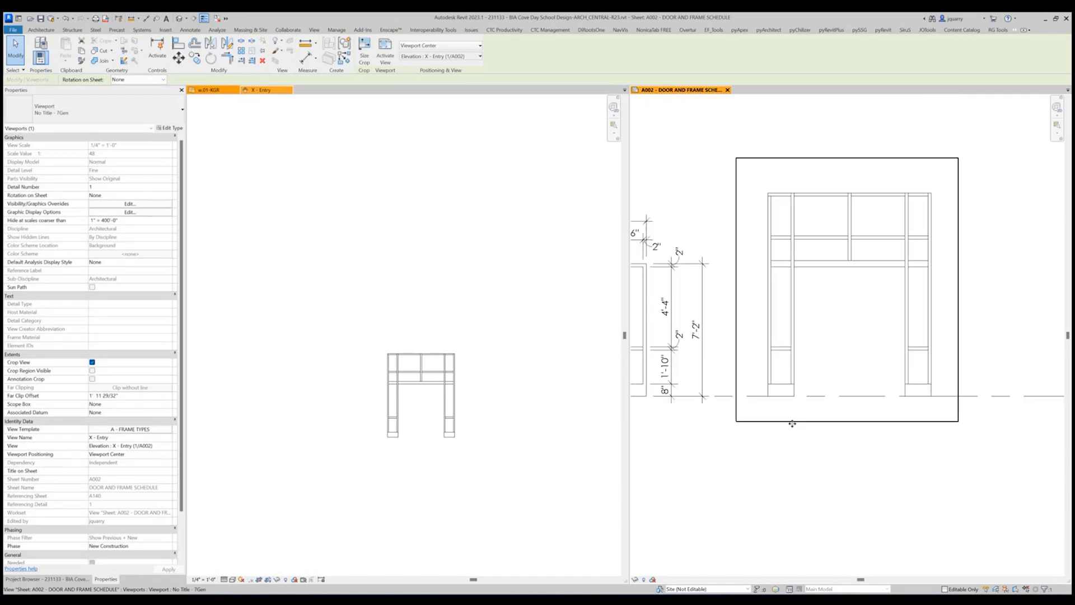
pyautogui.scroll(-5, 792, 424)
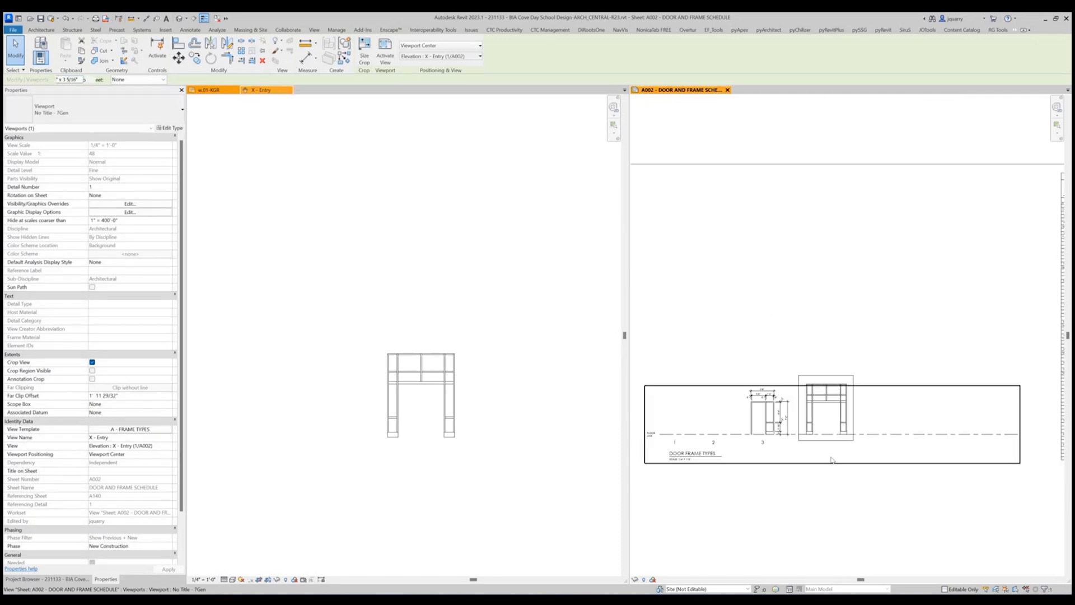
# Activate the door frame types legend and copy the frame label 3 horizontally to below the entry frame.
pyautogui.doubleClick(758, 446)
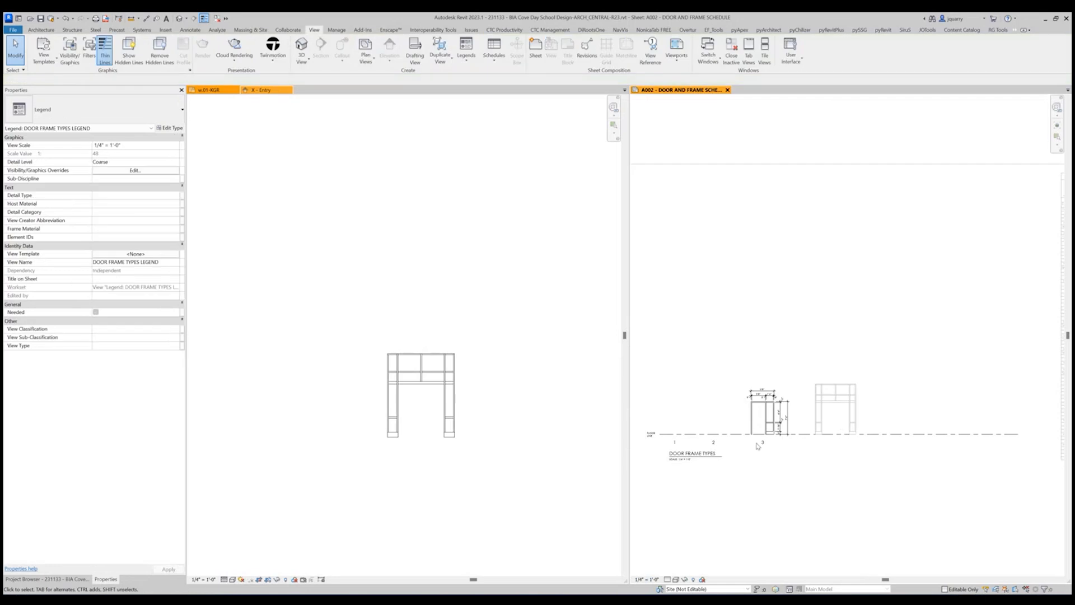
pyautogui.click(762, 442)
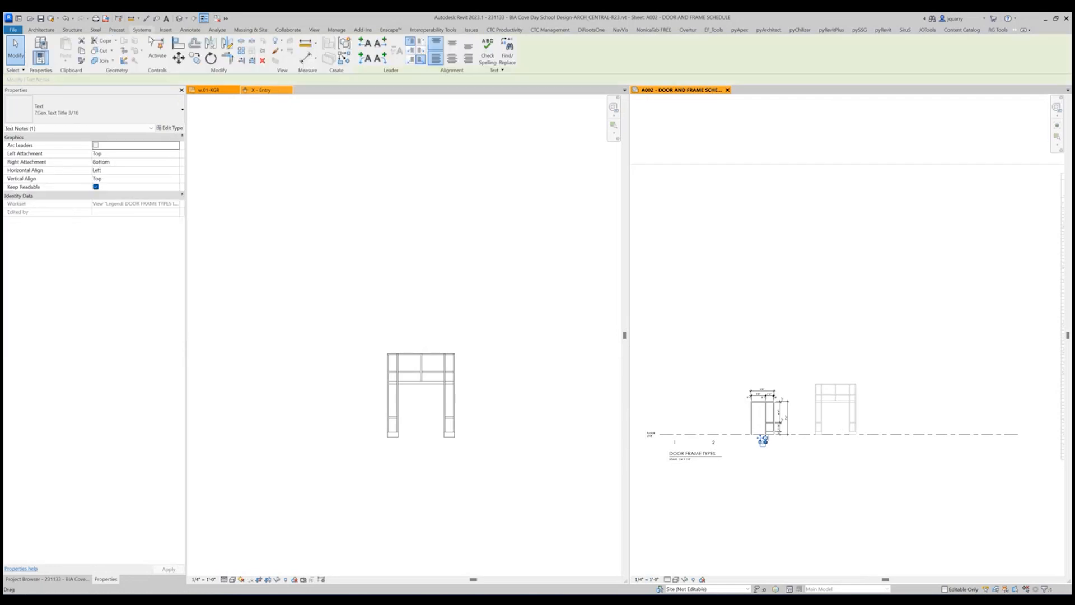
pyautogui.click(195, 58)
pyautogui.click(762, 447)
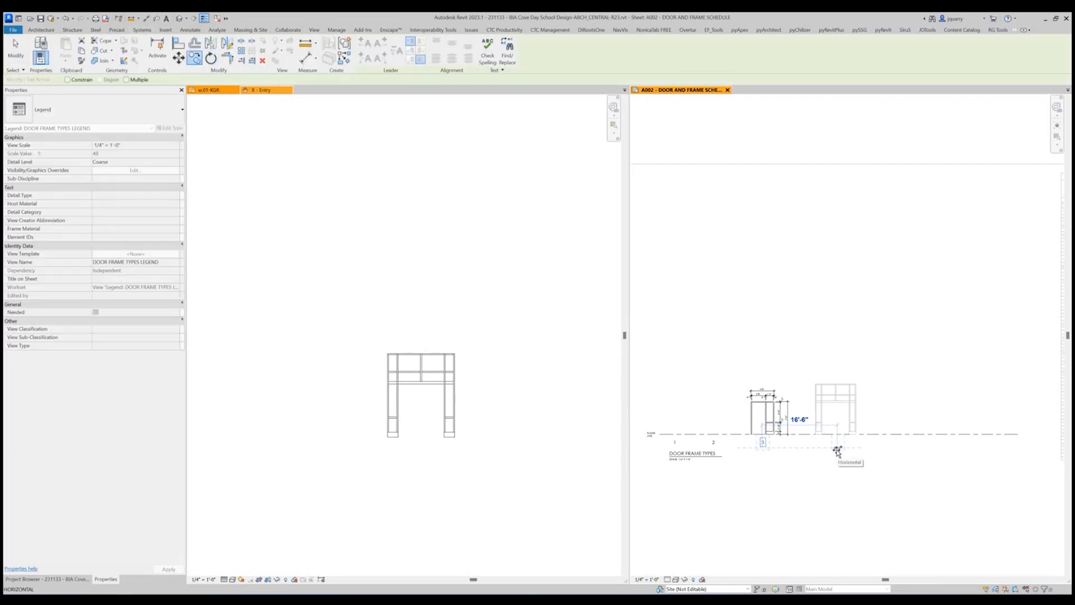
pyautogui.click(837, 450)
# Change the copied label's text to 4.
pyautogui.scroll(4, 836, 445)
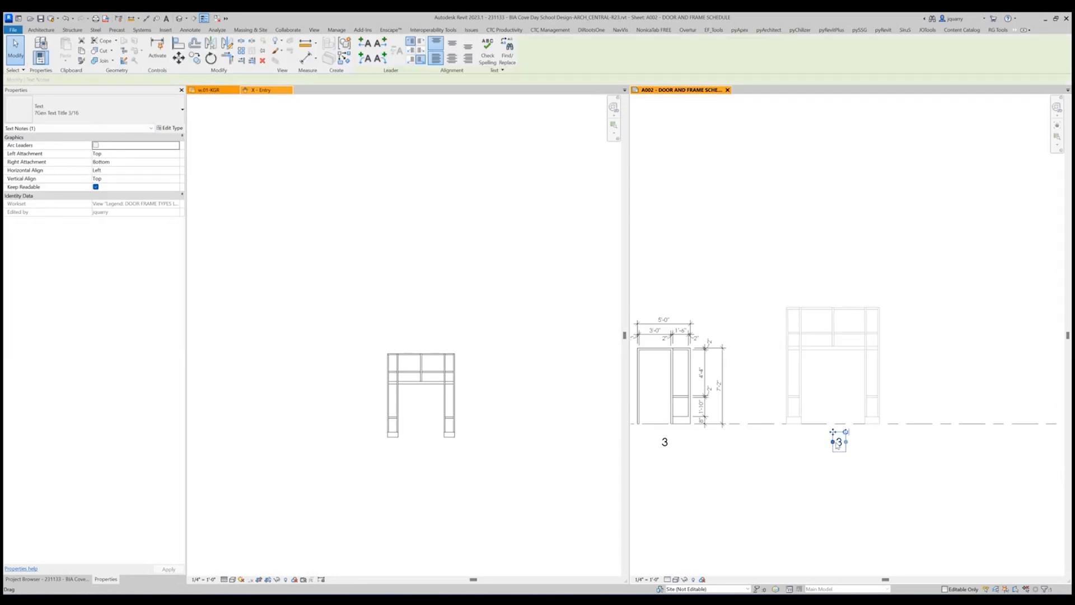
pyautogui.scroll(3, 837, 444)
pyautogui.doubleClick(843, 442)
pyautogui.write('4')
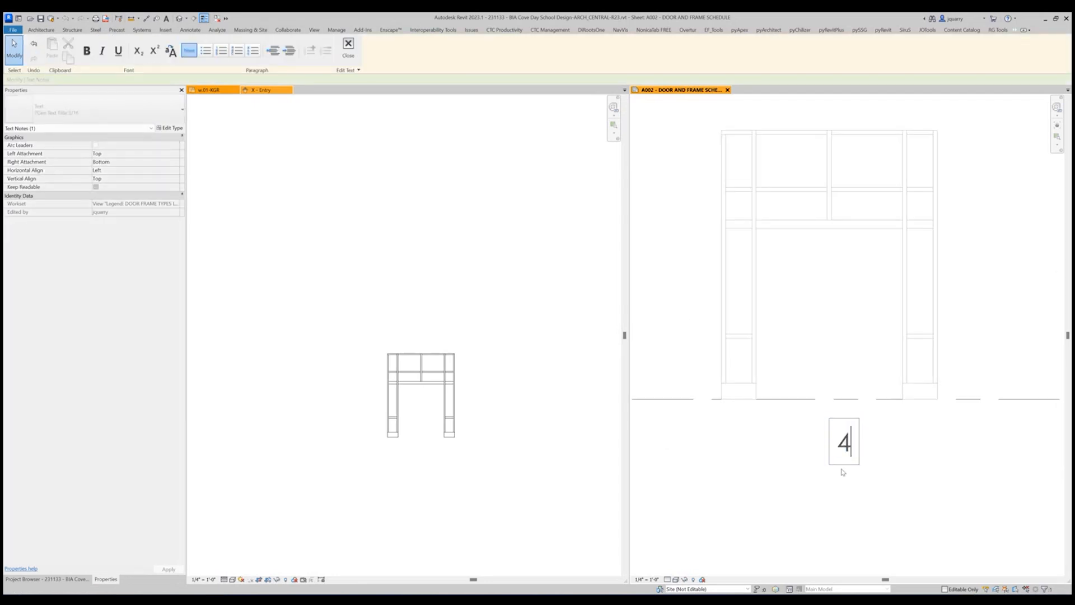
pyautogui.click(782, 492)
pyautogui.scroll(-4, 821, 497)
# Leave the legend and activate the X - Entry elevation viewport on the sheet.
pyautogui.doubleClick(802, 370)
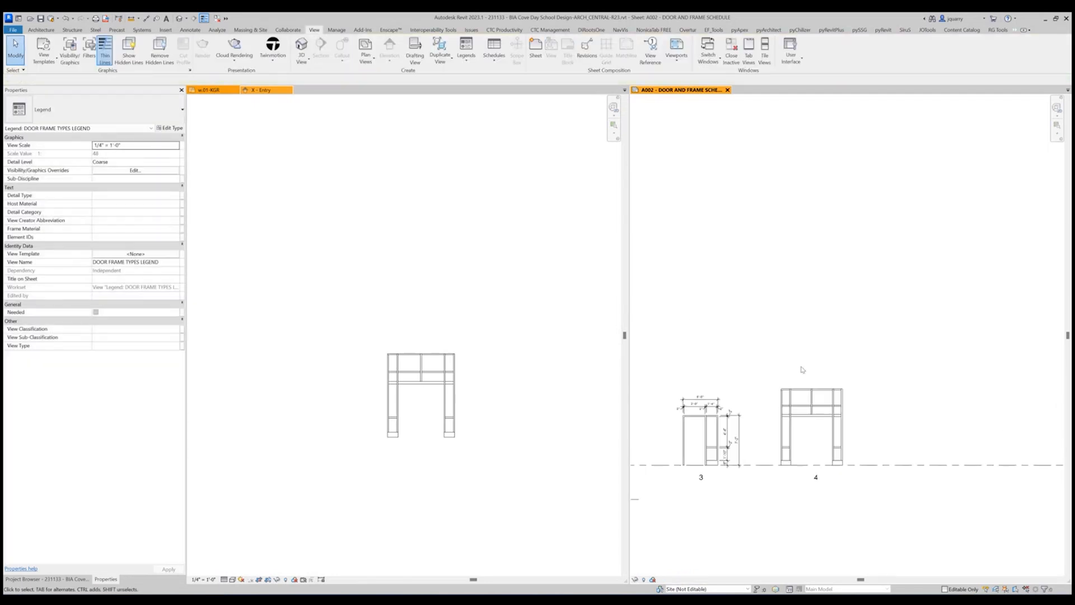
pyautogui.scroll(3, 776, 440)
pyautogui.doubleClick(852, 418)
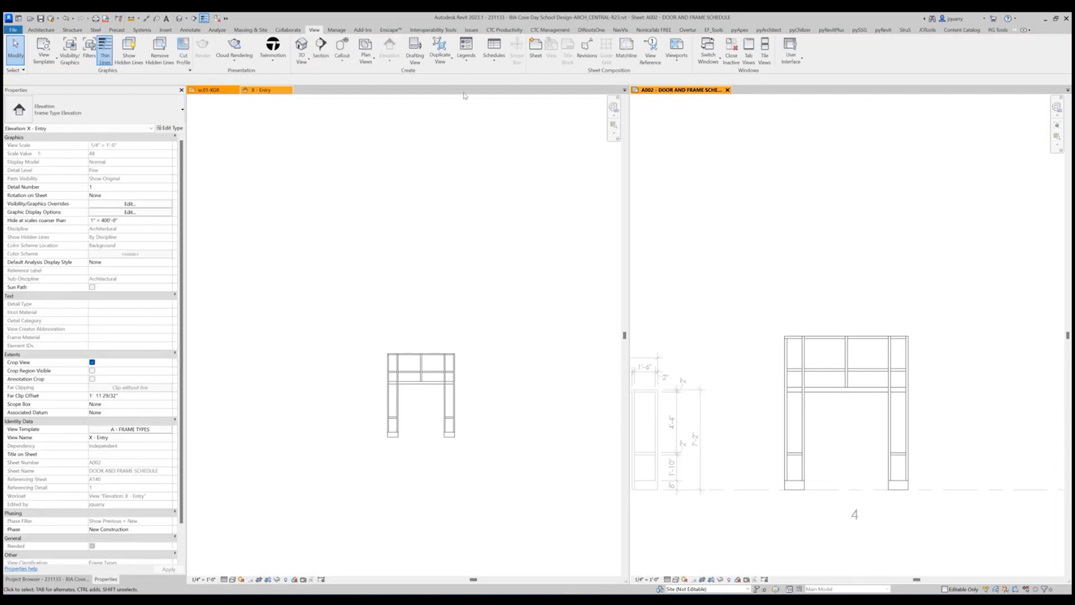
# Add an aligned dimension string across both faces of every vertical mullion, placed just above the entry frame.
pyautogui.click(146, 18)
pyautogui.scroll(2, 835, 464)
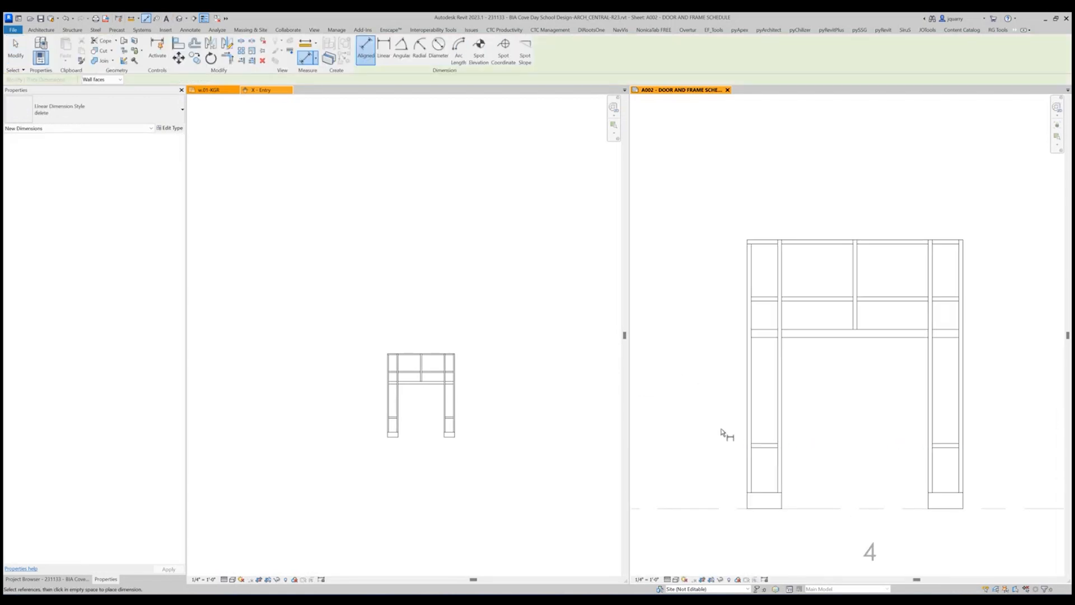
pyautogui.click(747, 427)
pyautogui.click(782, 425)
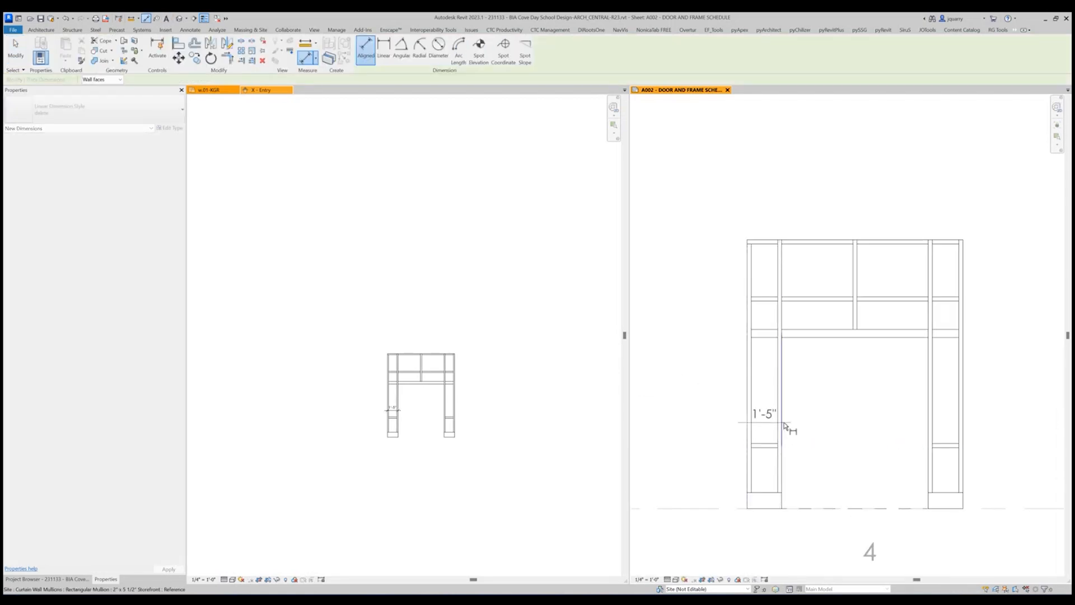
pyautogui.click(929, 403)
pyautogui.click(959, 402)
pyautogui.click(963, 402)
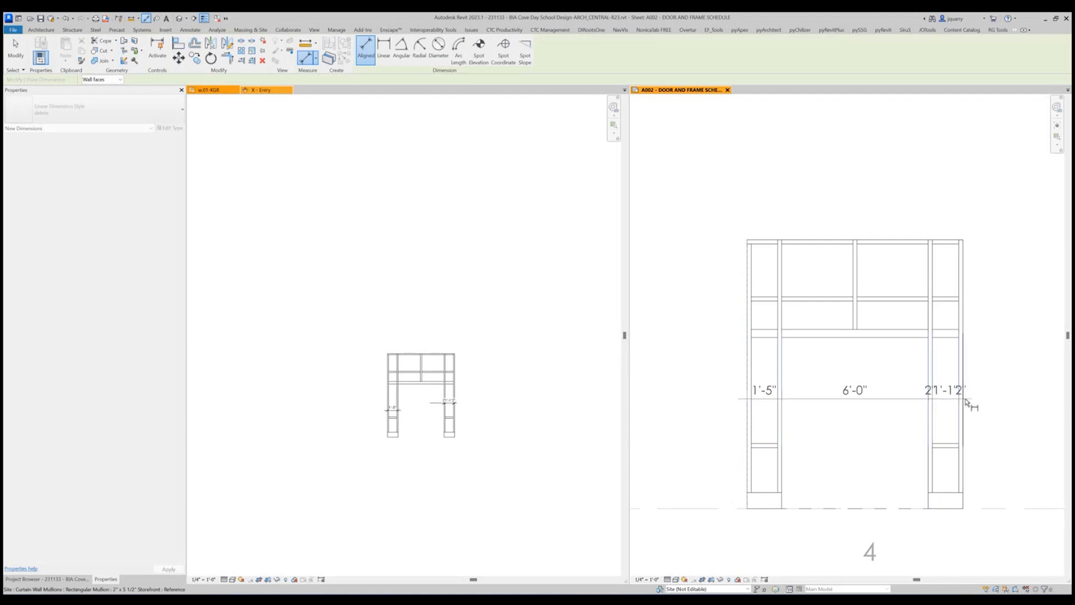
pyautogui.click(751, 385)
pyautogui.click(752, 385)
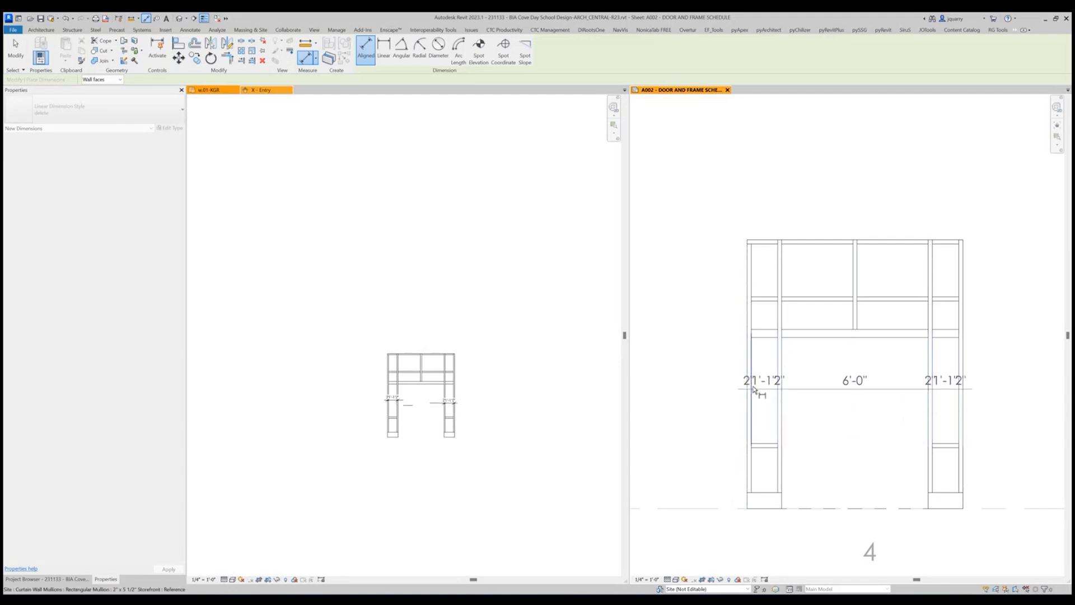
pyautogui.click(856, 261)
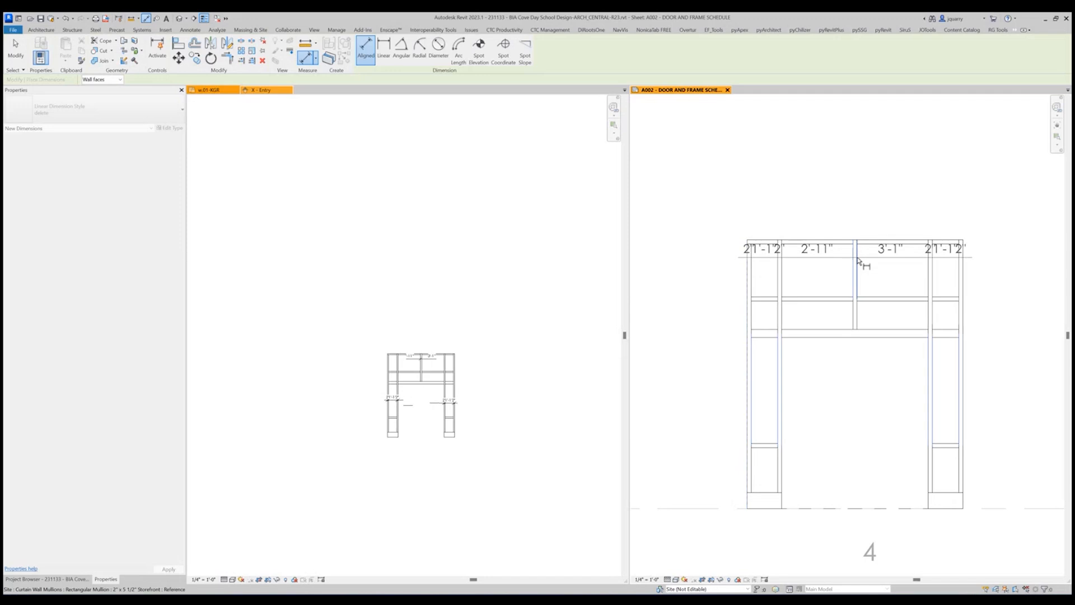
pyautogui.click(845, 218)
pyautogui.moveTo(784, 220); pyautogui.dragTo(983, 234)
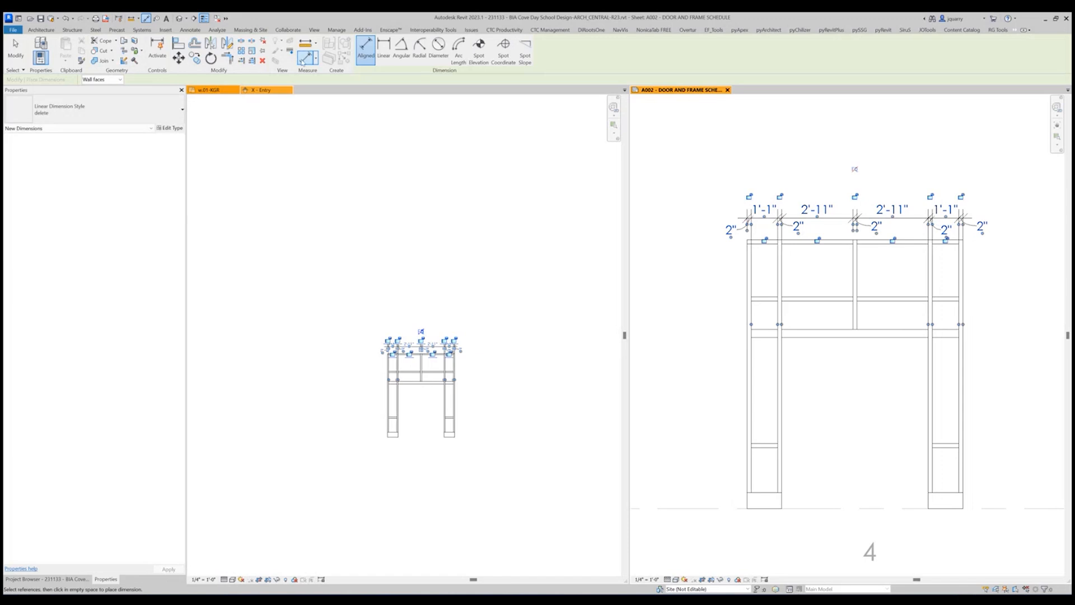
# Add an overall width dimension between the frame's outer edges, placed above the mullion dimension string.
pyautogui.click(748, 263)
pyautogui.click(963, 270)
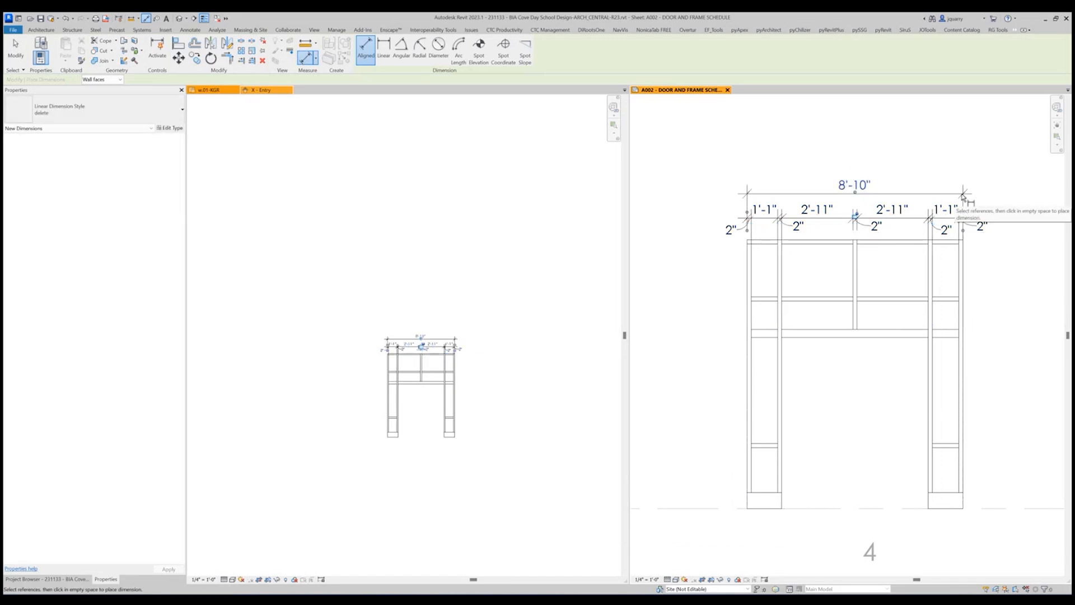
pyautogui.click(963, 194)
pyautogui.press('Escape')
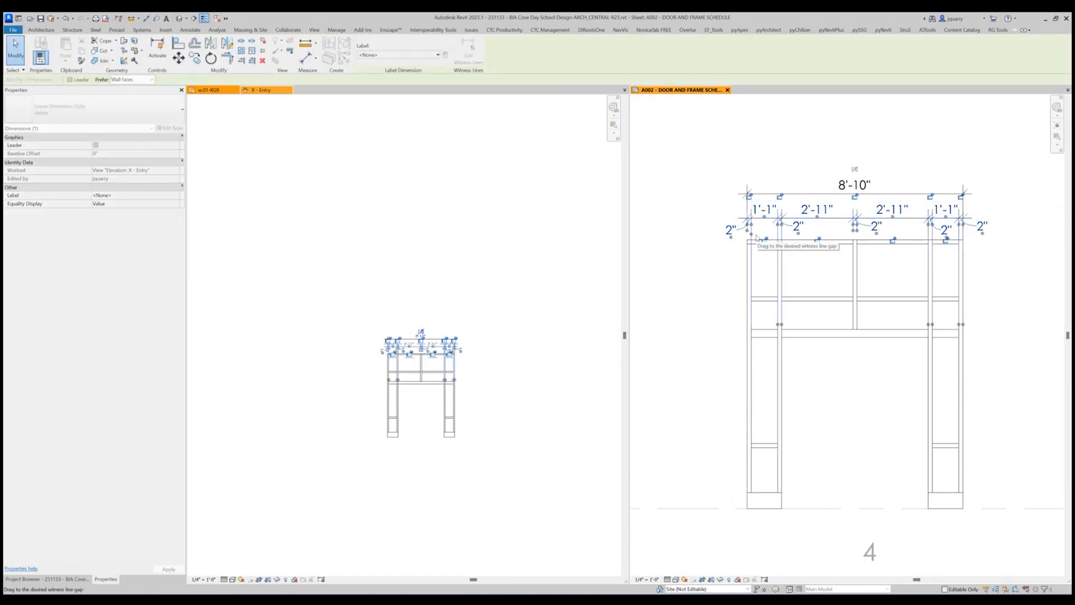
# Pull the mullion string's witness lines at the left and centre mullions back so they end just above the frame.
pyautogui.scroll(5, 746, 231)
pyautogui.scroll(-2, 770, 235)
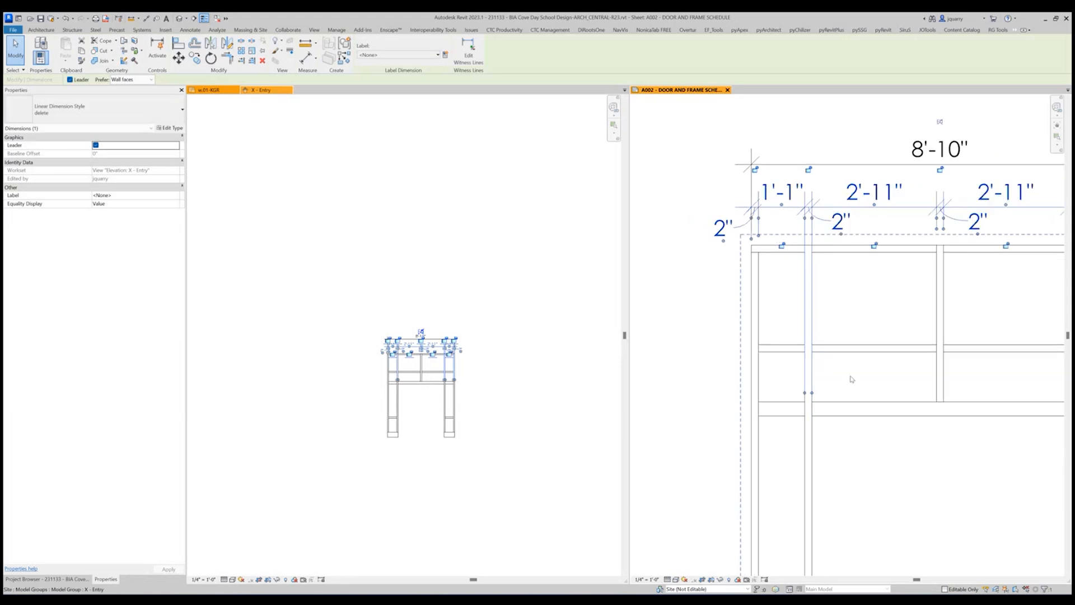
pyautogui.moveTo(808, 398); pyautogui.dragTo(810, 321)
pyautogui.moveTo(806, 259); pyautogui.dragTo(807, 249)
pyautogui.moveTo(811, 390); pyautogui.dragTo(809, 323)
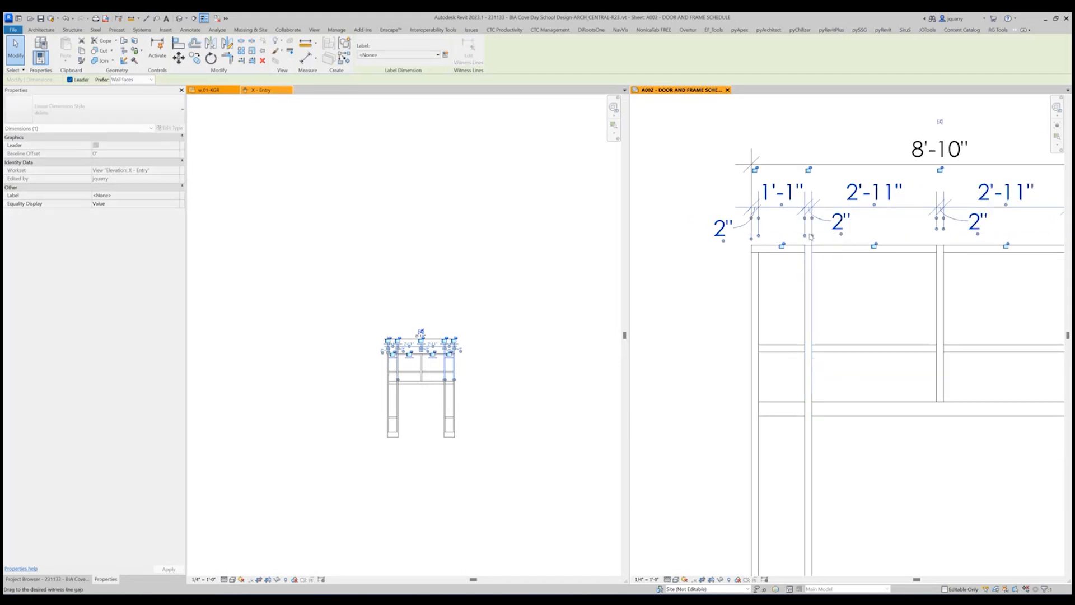
pyautogui.moveTo(810, 237); pyautogui.dragTo(810, 238)
pyautogui.scroll(3, 953, 236)
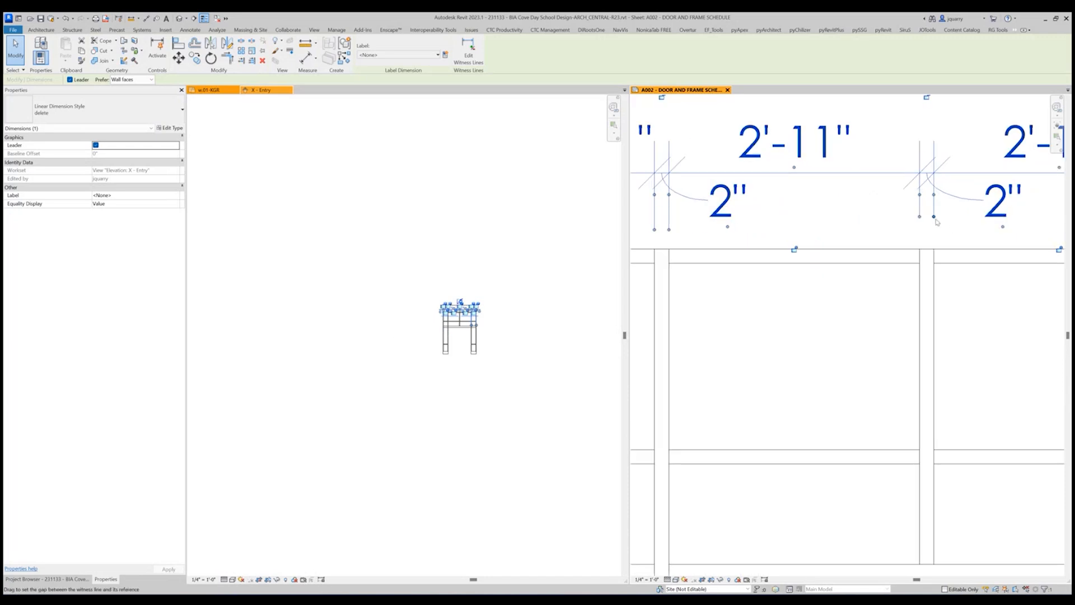
pyautogui.moveTo(936, 222)
pyautogui.mouseDown()
pyautogui.moveTo(935, 232)
pyautogui.moveTo(921, 230)
pyautogui.mouseUp()
pyautogui.scroll(-3, 773, 243)
pyautogui.scroll(-1, 757, 256)
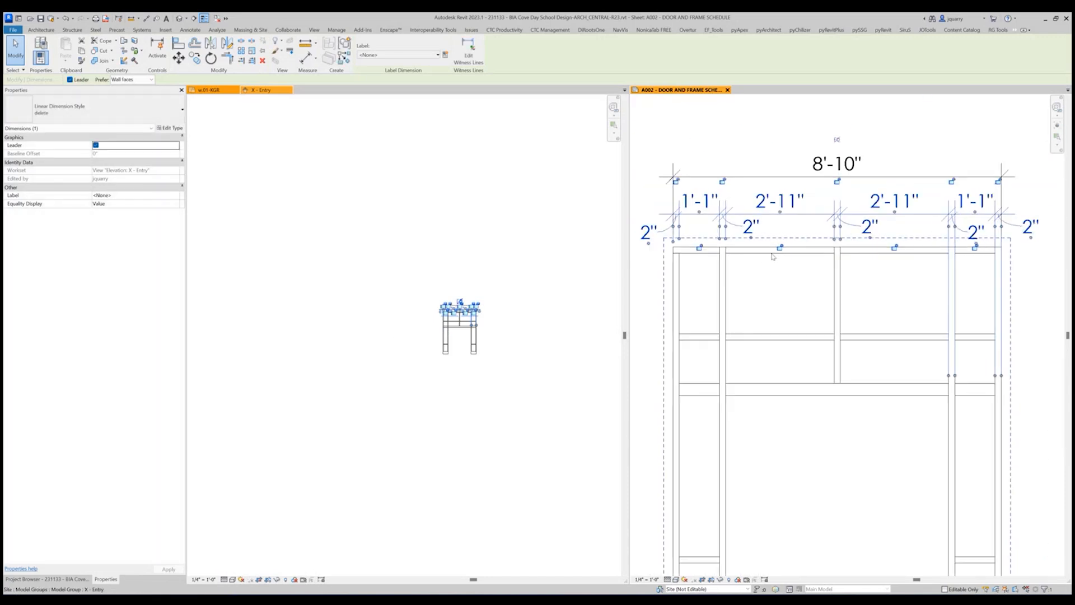
# Shorten the mullion string's remaining long witness lines at the two right-hand mullions to end just above the frame head.
pyautogui.scroll(4, 940, 321)
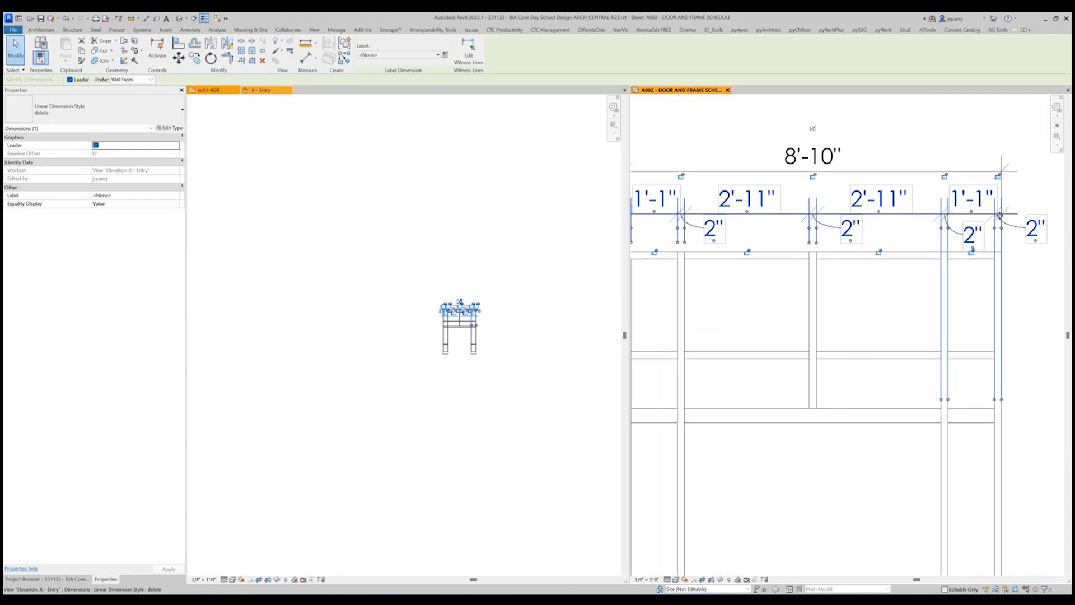
pyautogui.scroll(-3, 931, 429)
pyautogui.moveTo(930, 428); pyautogui.dragTo(939, 274)
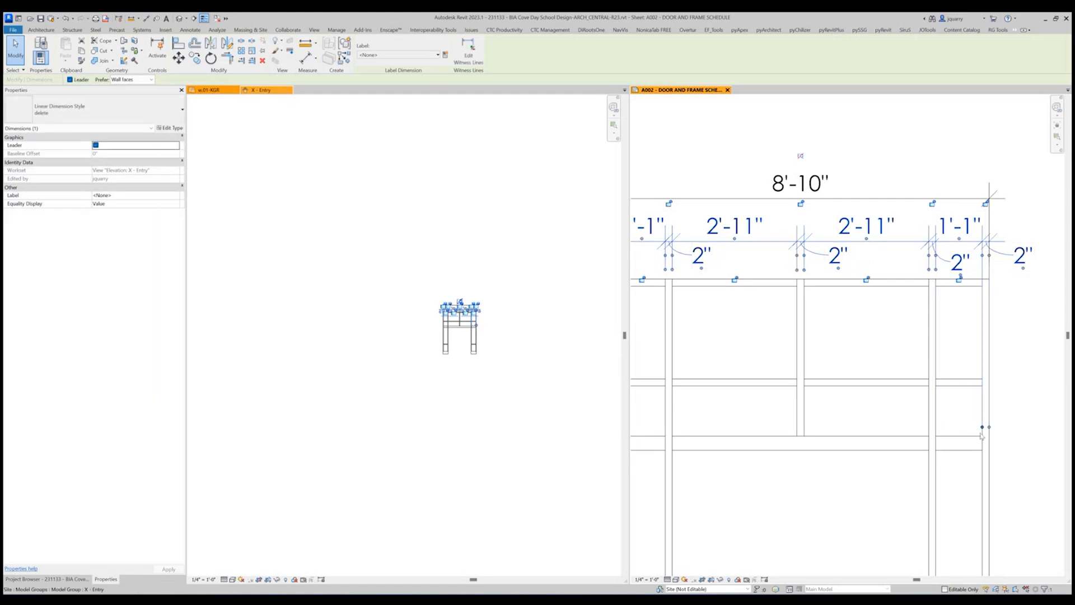
pyautogui.moveTo(983, 427); pyautogui.dragTo(998, 276)
pyautogui.click(832, 329)
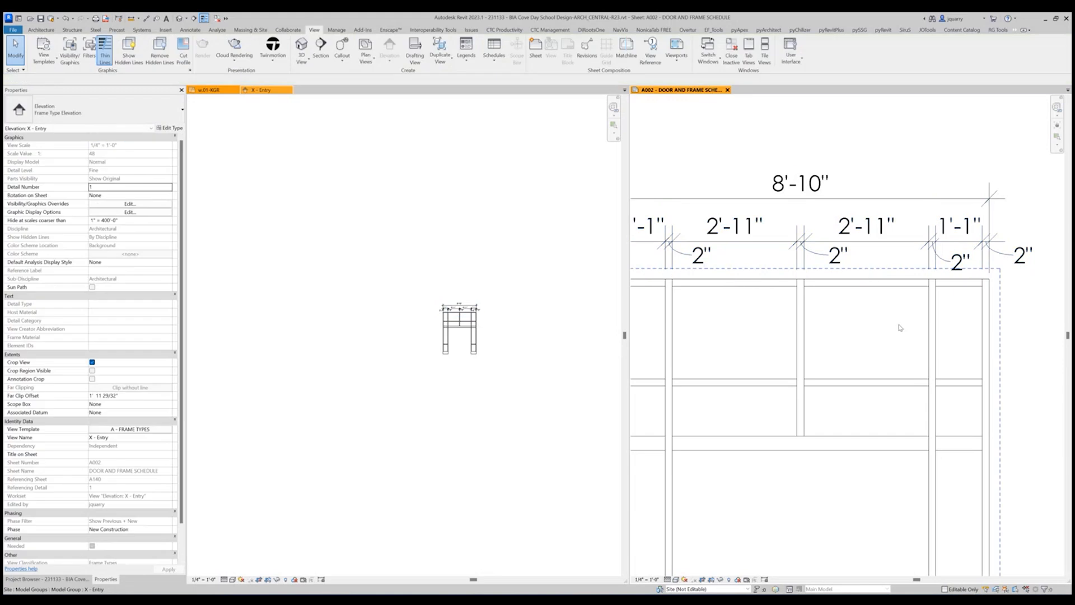
# Add an aligned width dimension across the door opening between the inner mullion faces and replace its value with SEE SCHEDULE.
pyautogui.scroll(-1, 895, 329)
pyautogui.scroll(-1, 986, 371)
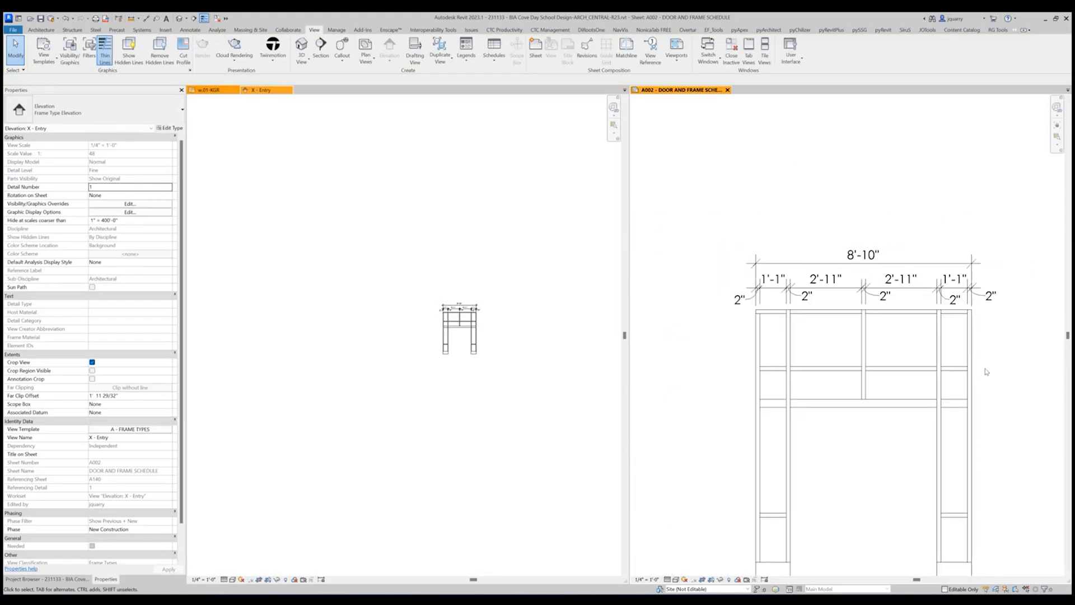
pyautogui.moveTo(986, 371); pyautogui.dragTo(974, 257, button='middle')
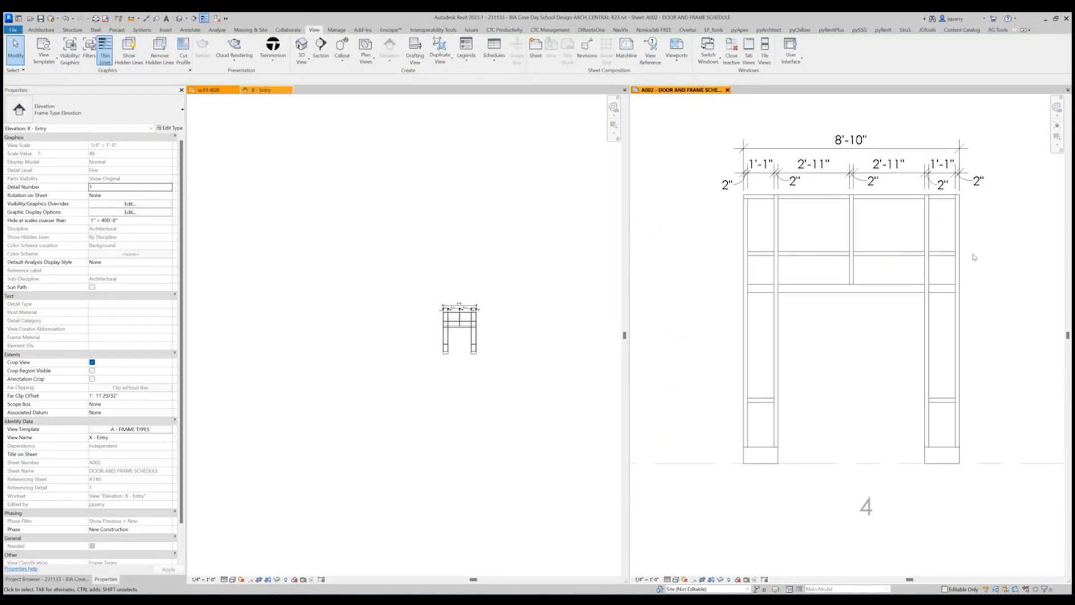
pyautogui.click(146, 19)
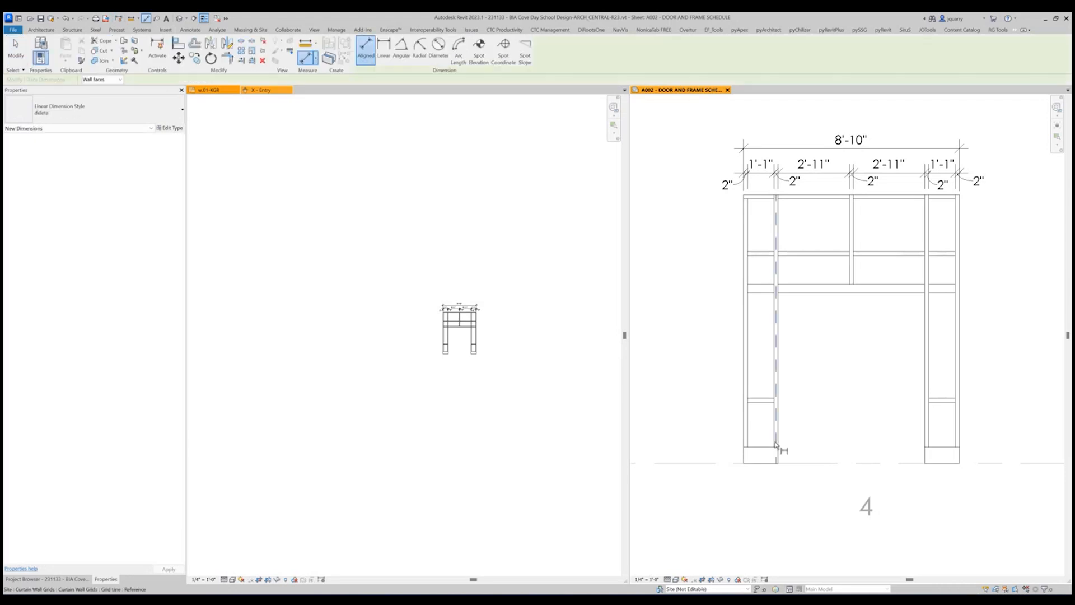
pyautogui.click(778, 401)
pyautogui.click(926, 355)
pyautogui.click(890, 367)
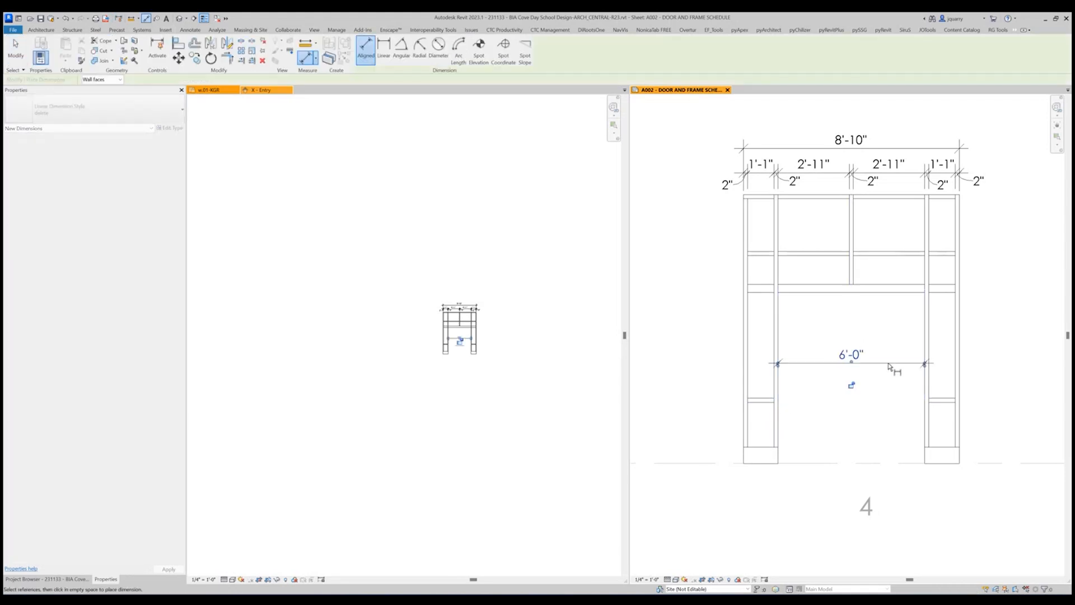
pyautogui.click(851, 354)
pyautogui.click(595, 300)
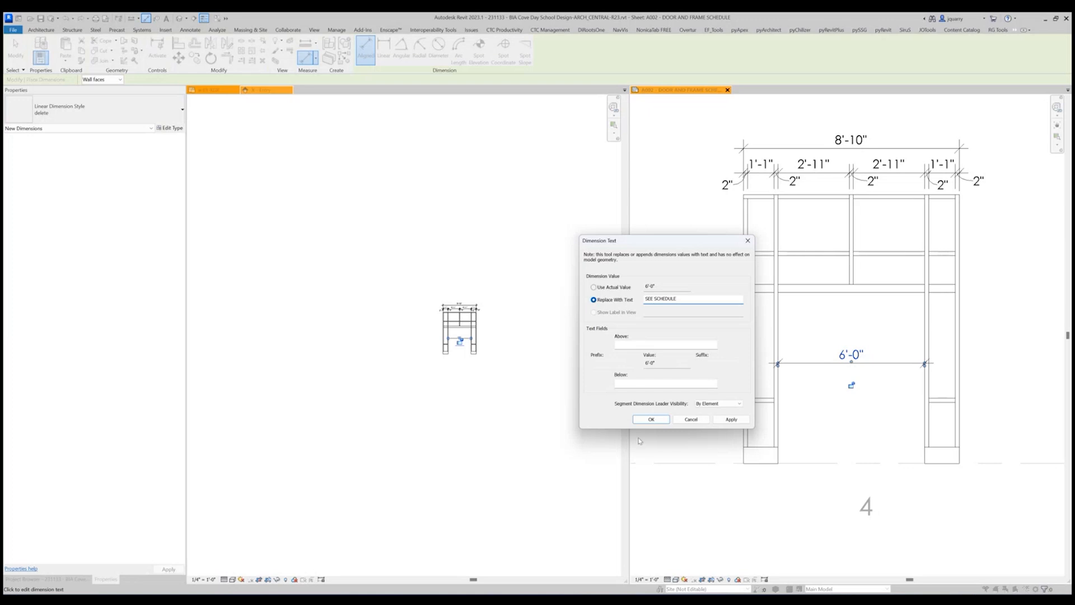
pyautogui.click(651, 420)
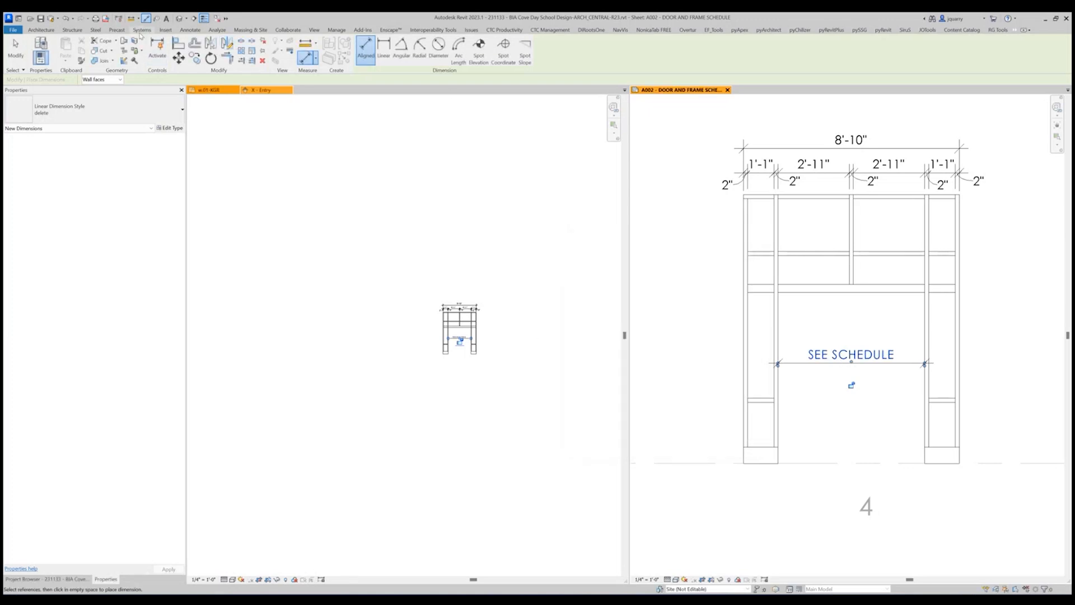
# Dimension the door opening's height from the floor line to the underside of the transom mullion, replacing its value with SEE SCHEDULE.
pyautogui.click(807, 463)
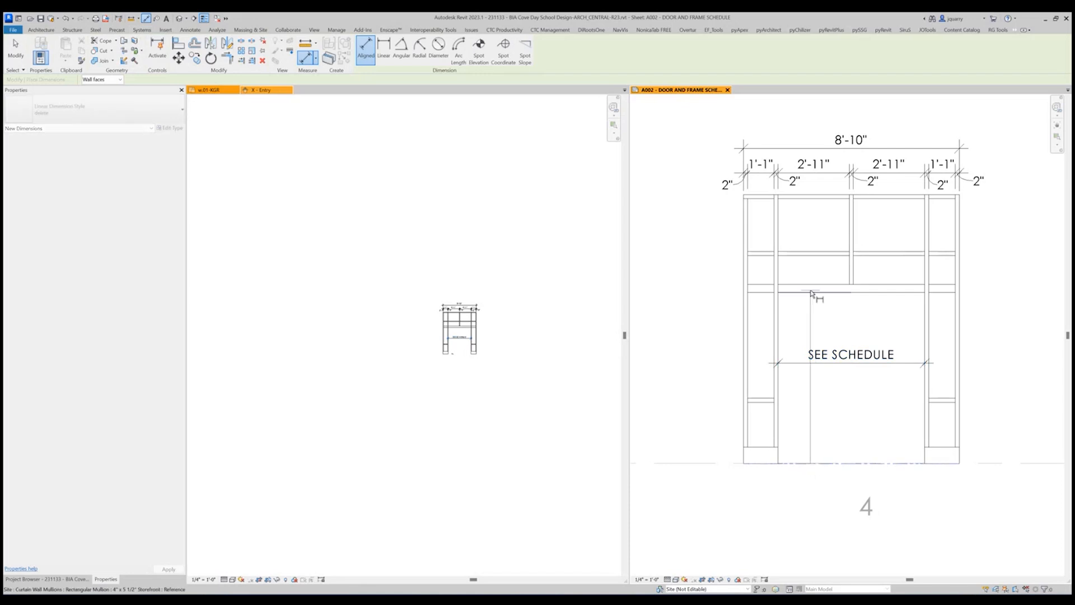
pyautogui.click(807, 289)
pyautogui.click(804, 321)
pyautogui.click(794, 377)
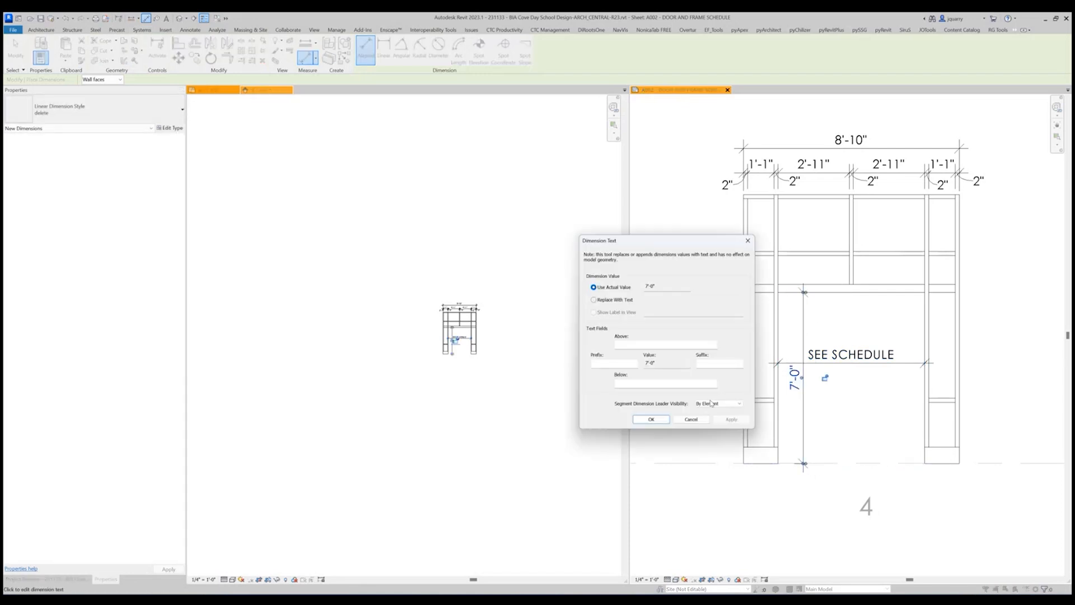
pyautogui.click(608, 300)
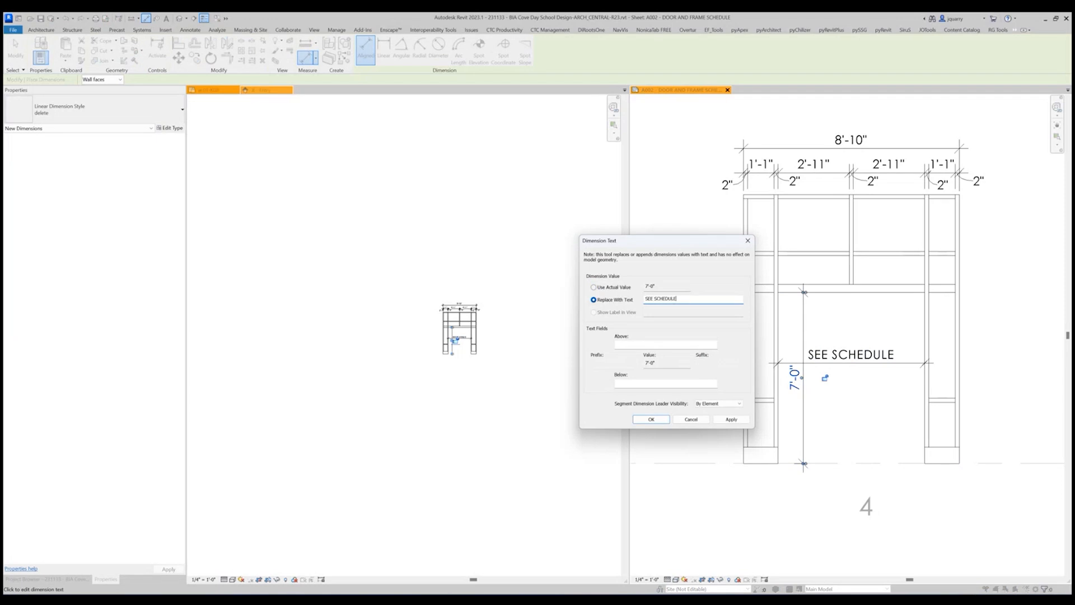
pyautogui.click(649, 419)
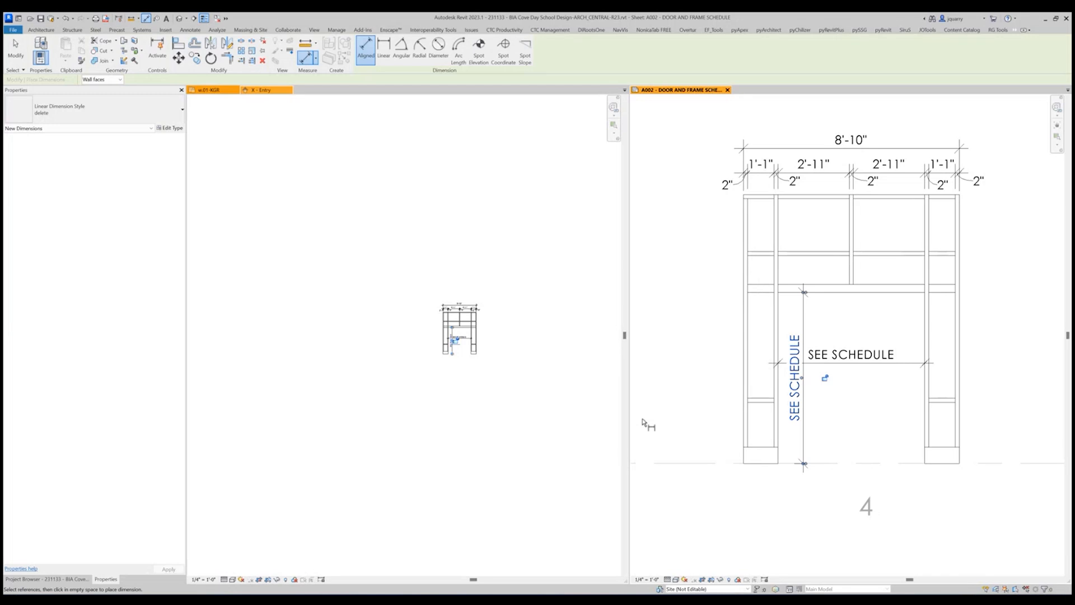
# Move the opening's width dimension just below the floor line and its height dimension to the centre of the opening.
pyautogui.press('Escape')
pyautogui.press('Escape')
pyautogui.moveTo(920, 362); pyautogui.dragTo(921, 482)
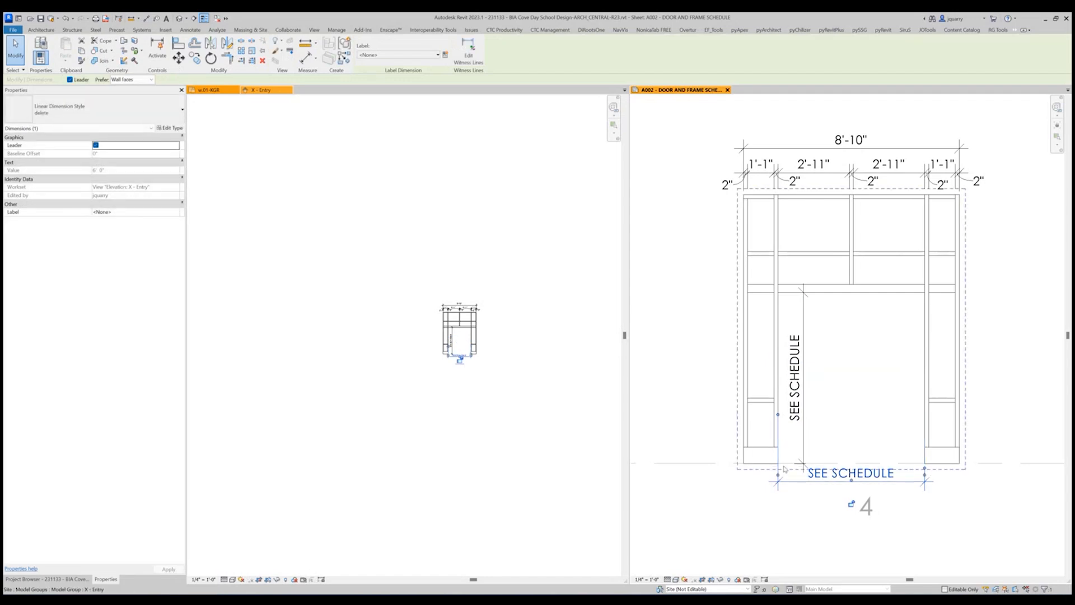
pyautogui.click(813, 448)
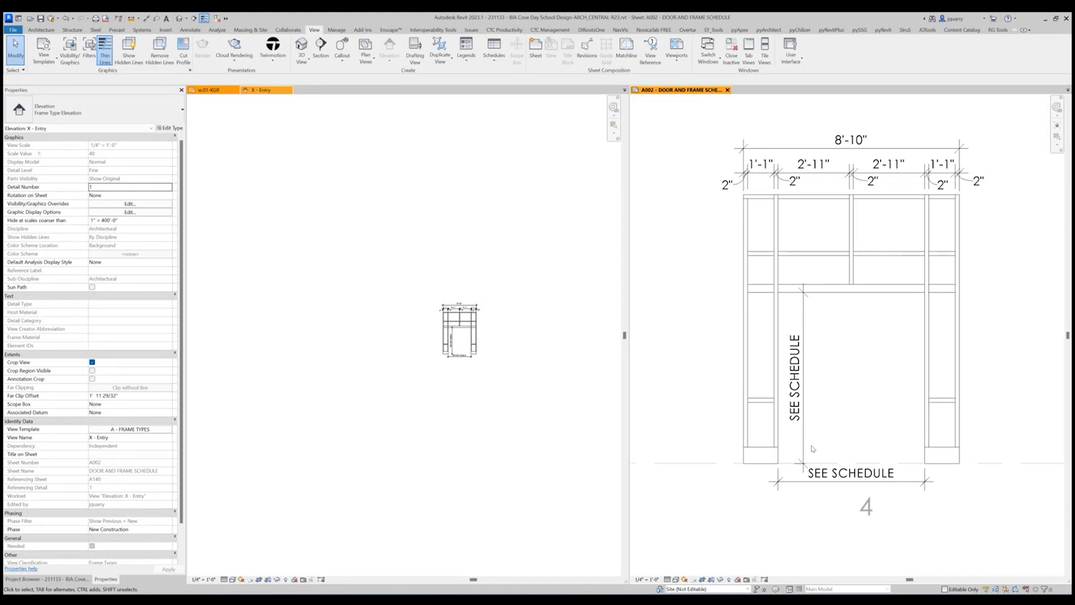
pyautogui.click(804, 318)
pyautogui.keyDown('ctrl'); pyautogui.moveTo(803, 308); pyautogui.dragTo(853, 314); pyautogui.keyUp('ctrl')
pyautogui.click(897, 385)
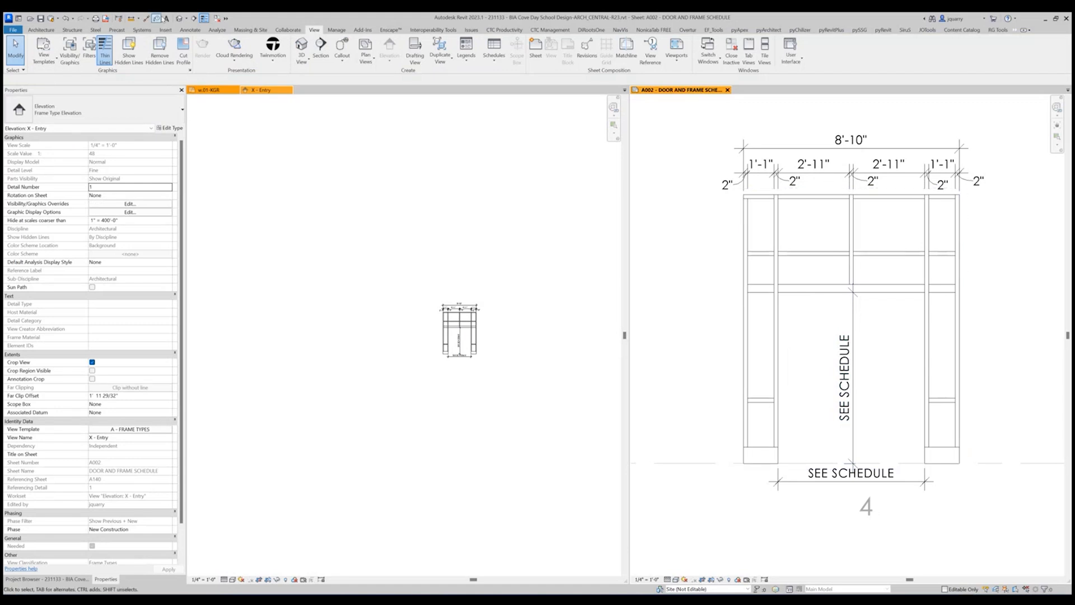
# Add a vertical aligned dimension string across the horizontal mullion faces and base, placed outside the frame's left side.
pyautogui.click(147, 18)
pyautogui.click(757, 195)
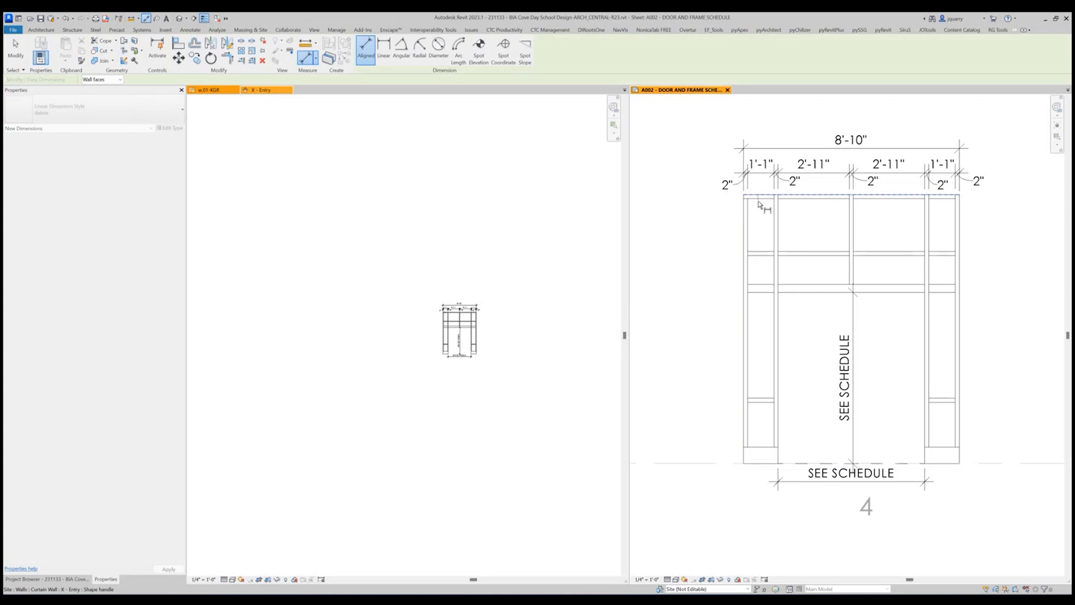
pyautogui.click(762, 252)
pyautogui.click(760, 256)
pyautogui.click(754, 283)
pyautogui.click(756, 290)
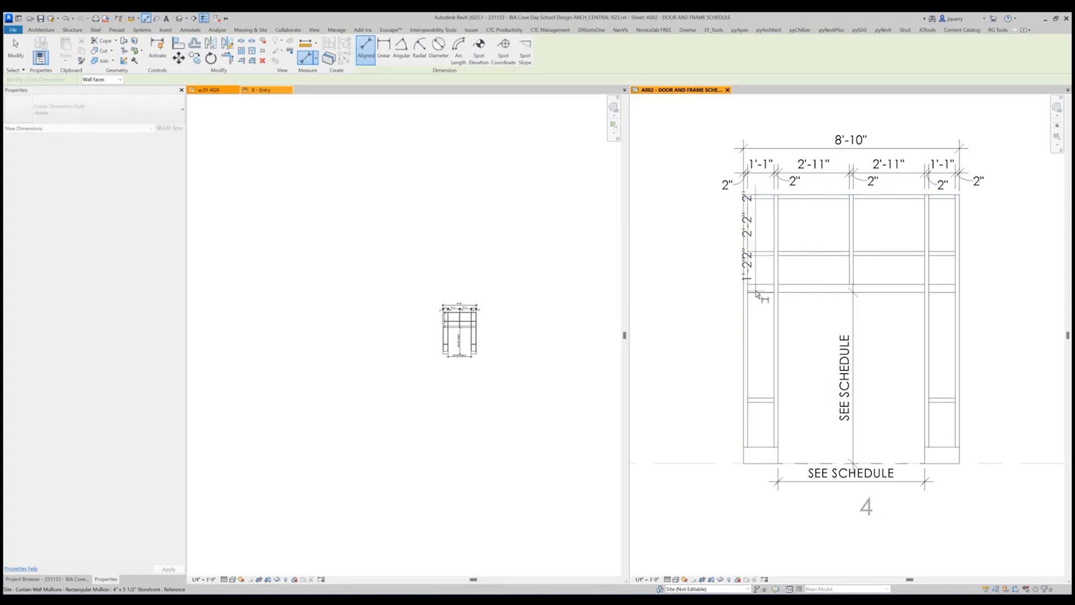
pyautogui.click(763, 398)
pyautogui.click(762, 402)
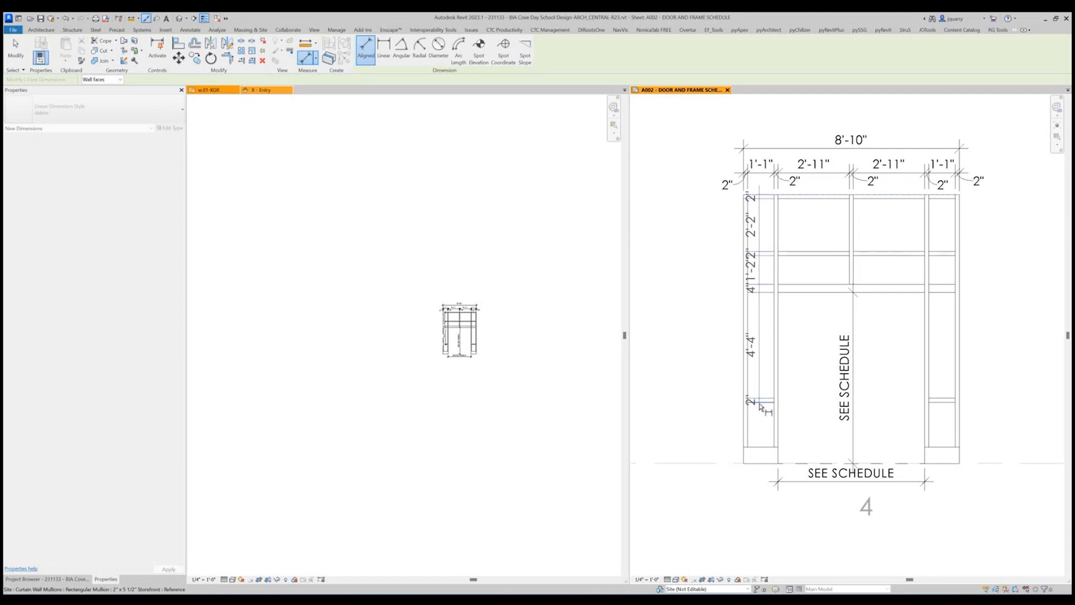
pyautogui.click(757, 447)
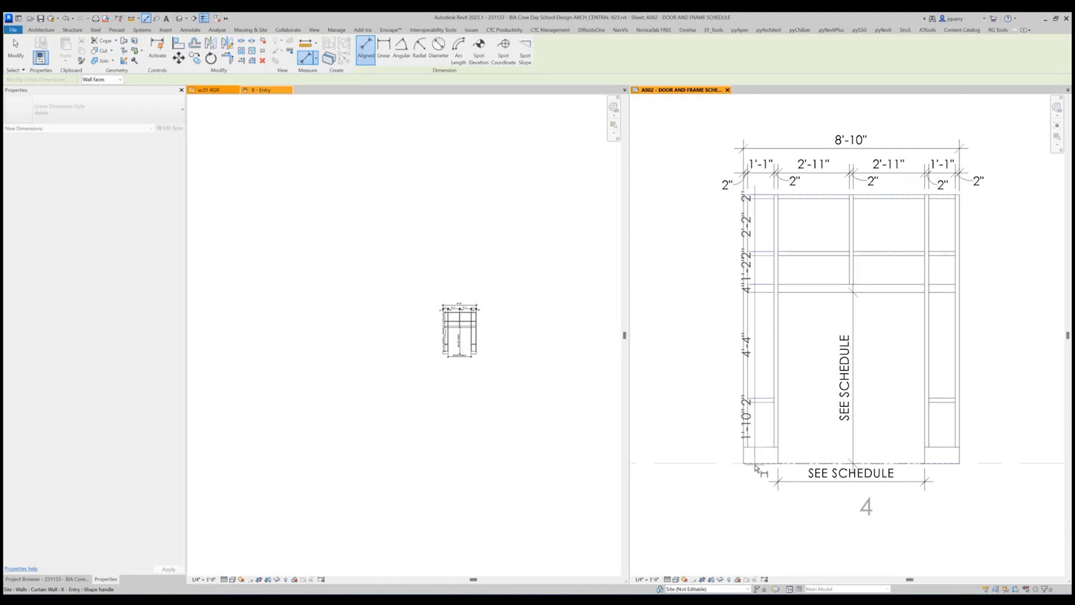
pyautogui.click(755, 466)
pyautogui.click(704, 429)
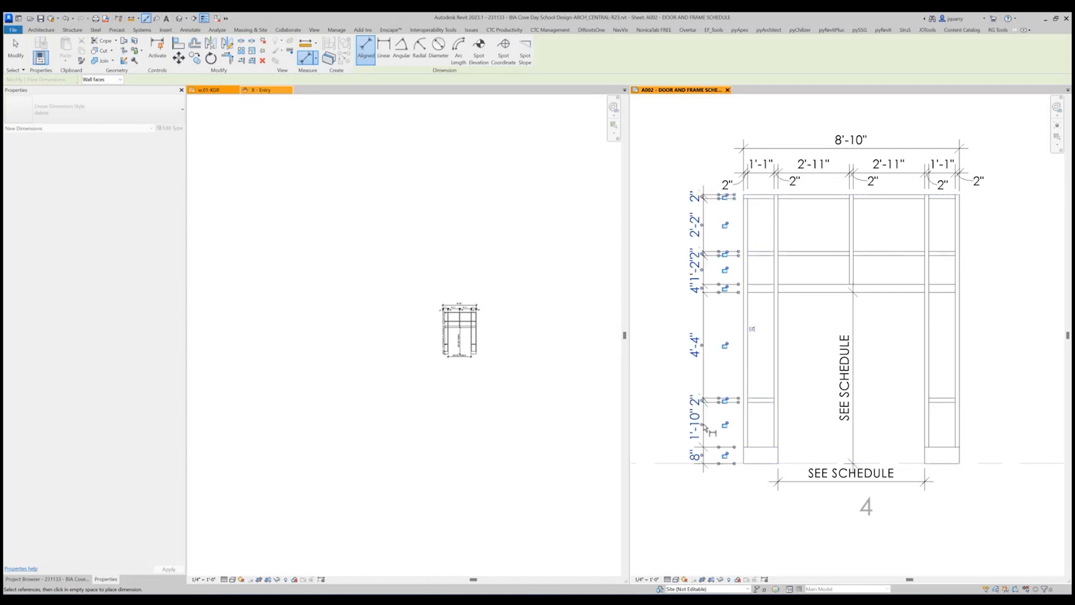
# Offset the 2" and 4" mullion texts in the vertical string to the side of their segments so they no longer overlap.
pyautogui.moveTo(705, 193); pyautogui.dragTo(722, 178)
pyautogui.moveTo(706, 256); pyautogui.dragTo(722, 241)
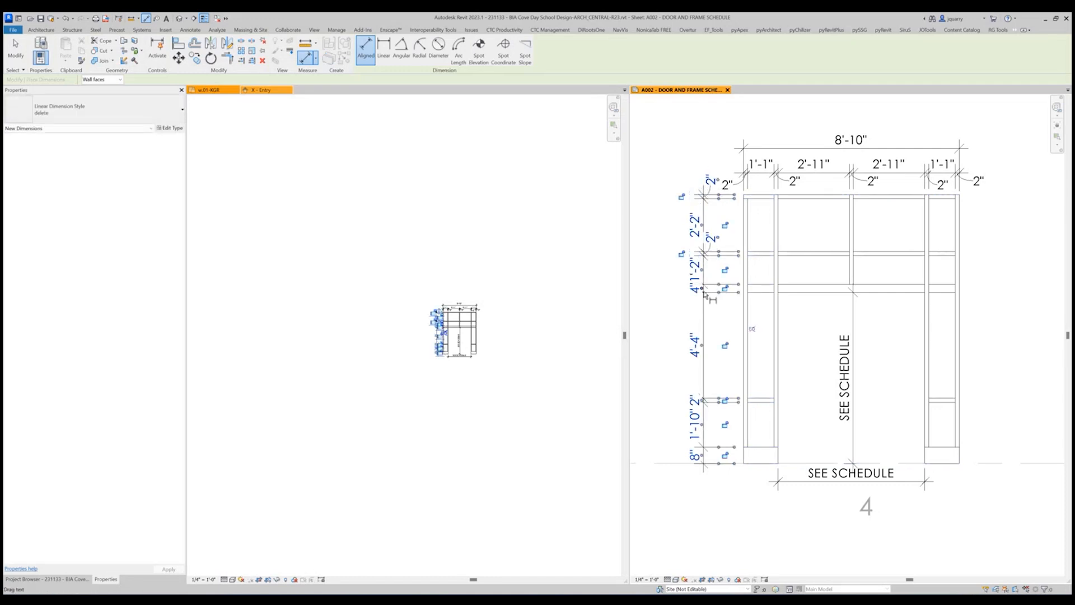
pyautogui.moveTo(705, 288); pyautogui.dragTo(719, 278)
pyautogui.moveTo(705, 401); pyautogui.dragTo(723, 391)
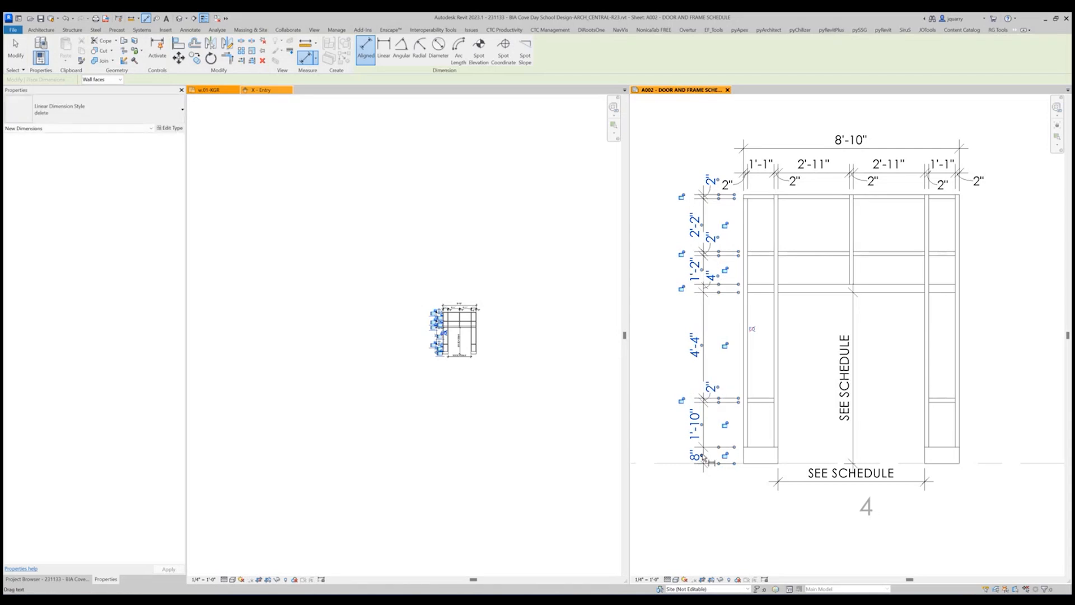
pyautogui.press('Escape')
pyautogui.press('Escape')
# Add an overall height dimension from the frame's top edge to the floor line, placed outside the frame's right side.
pyautogui.press('d')
pyautogui.press('i')
pyautogui.click(842, 197)
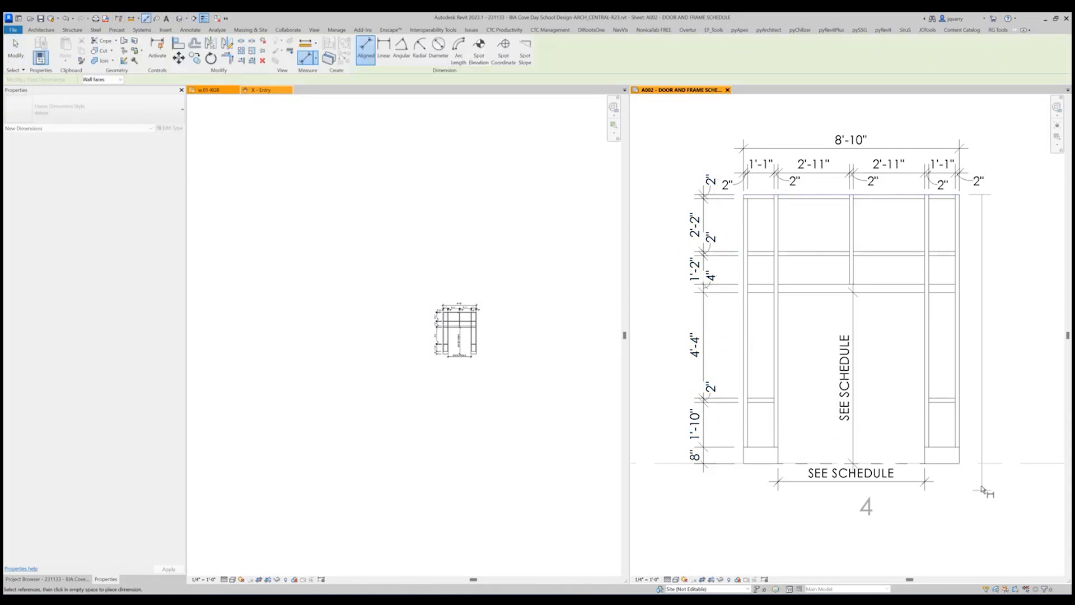
pyautogui.click(959, 462)
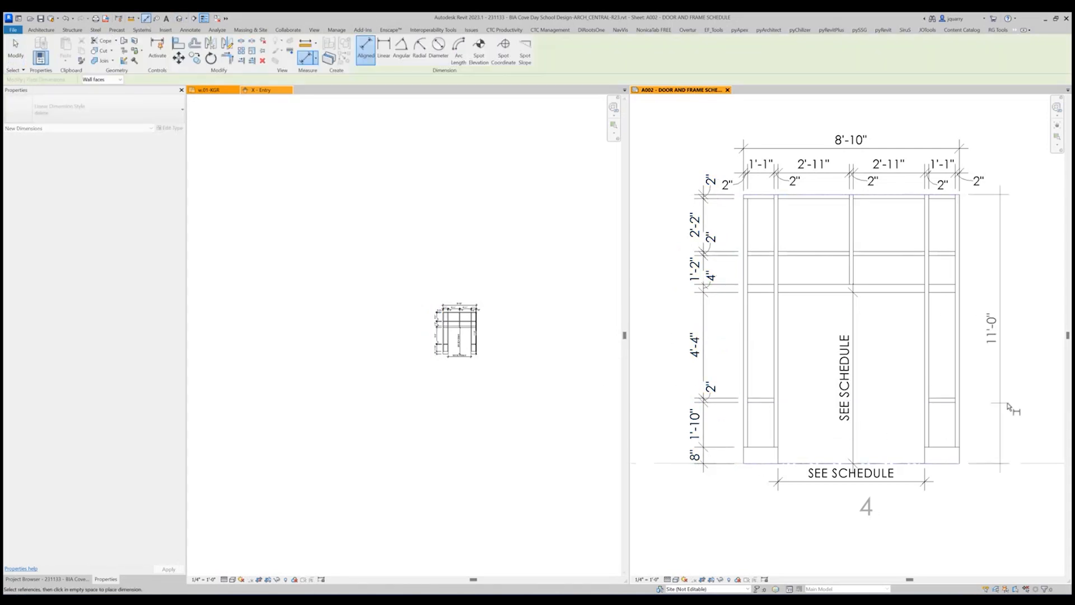
pyautogui.click(1025, 336)
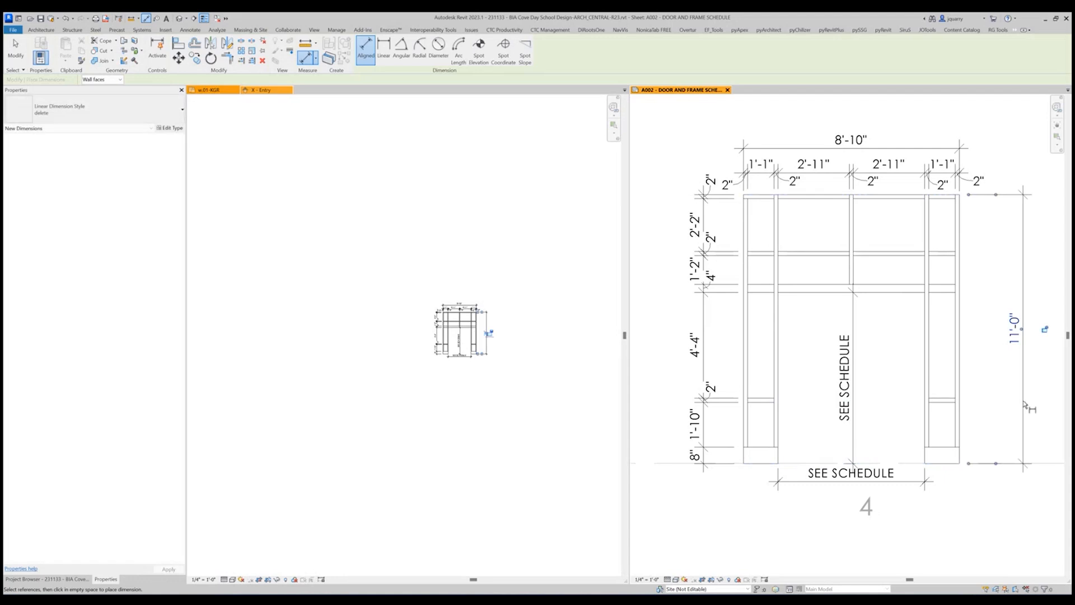
# Move the vertical mullion dimension string to the frame's right side, inside the overall height dimension, and delete it.
pyautogui.press('Escape')
pyautogui.press('Escape')
pyautogui.click(704, 338)
pyautogui.moveTo(703, 338); pyautogui.dragTo(999, 314)
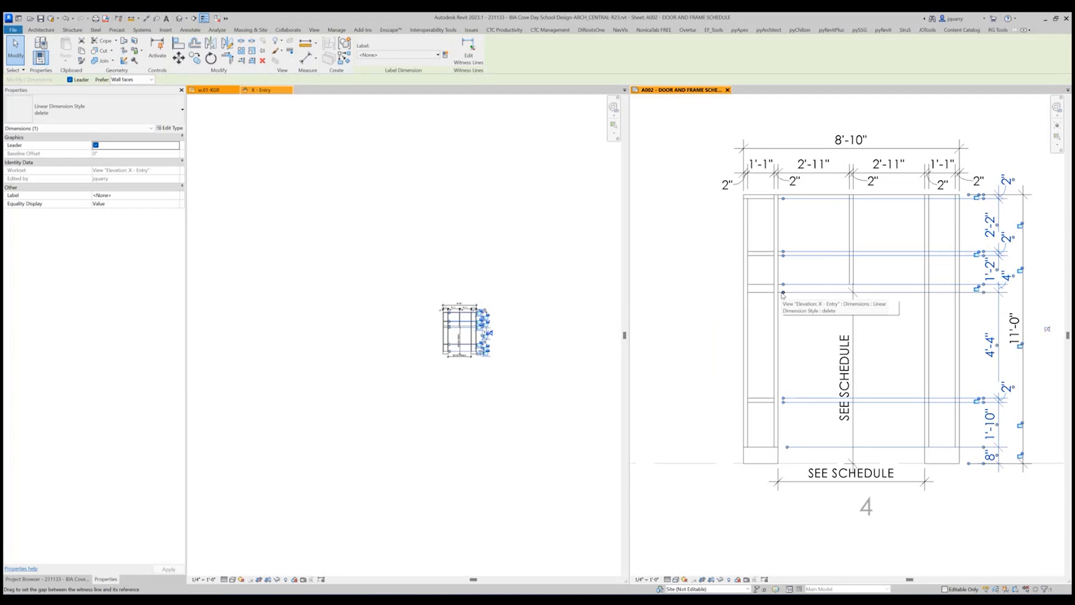
pyautogui.press('Delete')
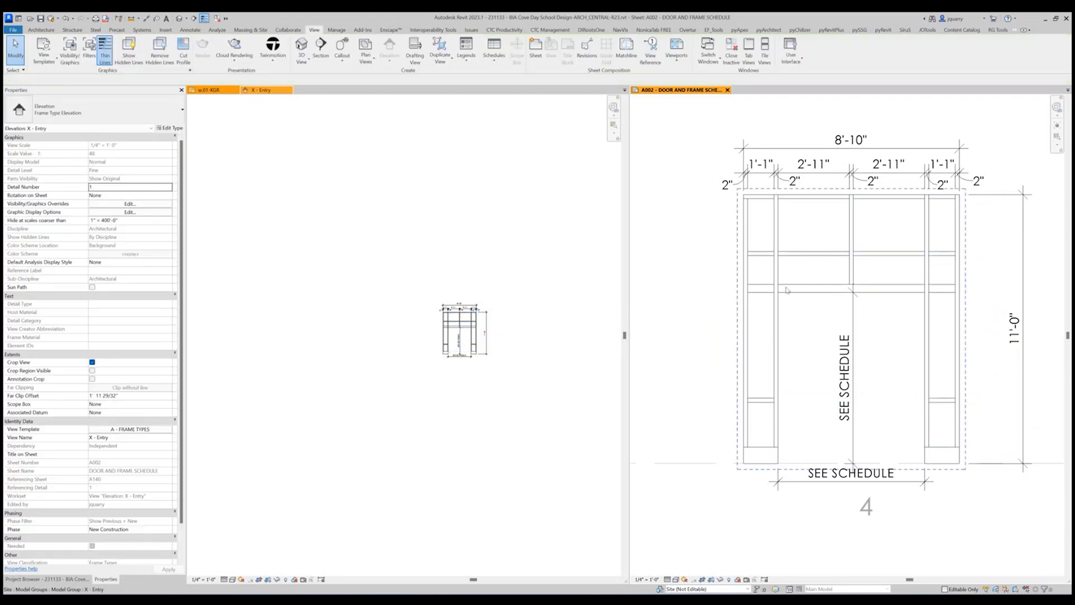
# Add a vertical aligned dimension string across the horizontal mullion faces, base and floor line, placed between the frame's right side and the overall height dimension.
pyautogui.click(146, 18)
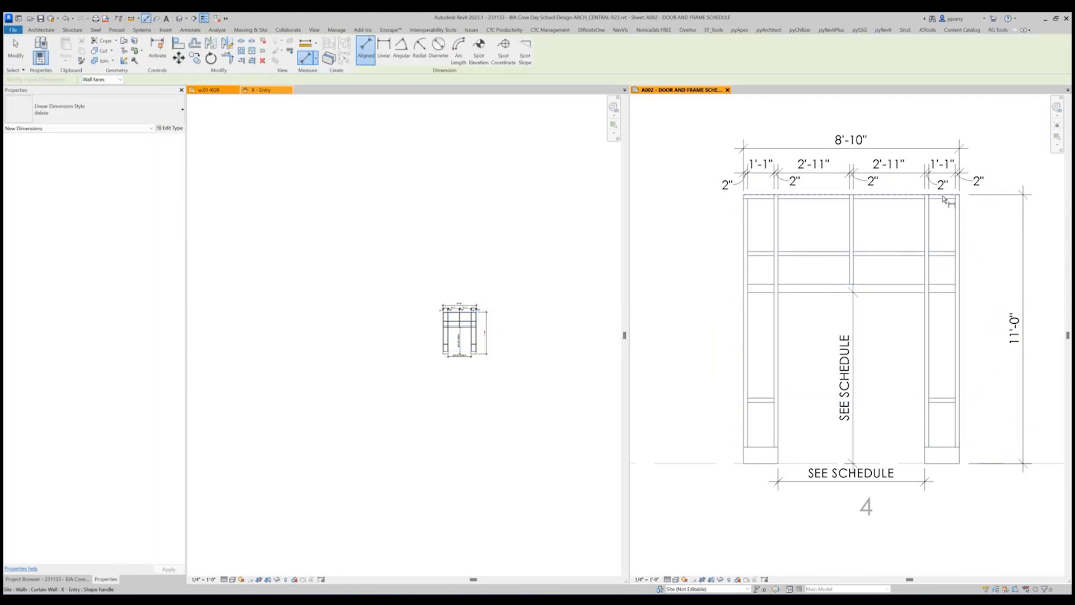
pyautogui.click(942, 196)
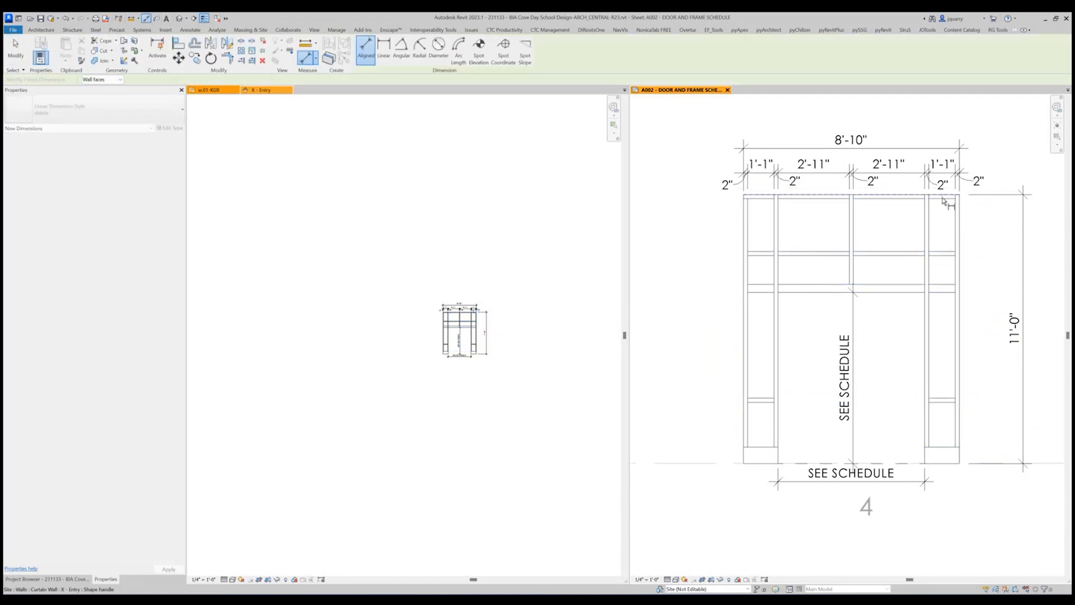
pyautogui.click(945, 258)
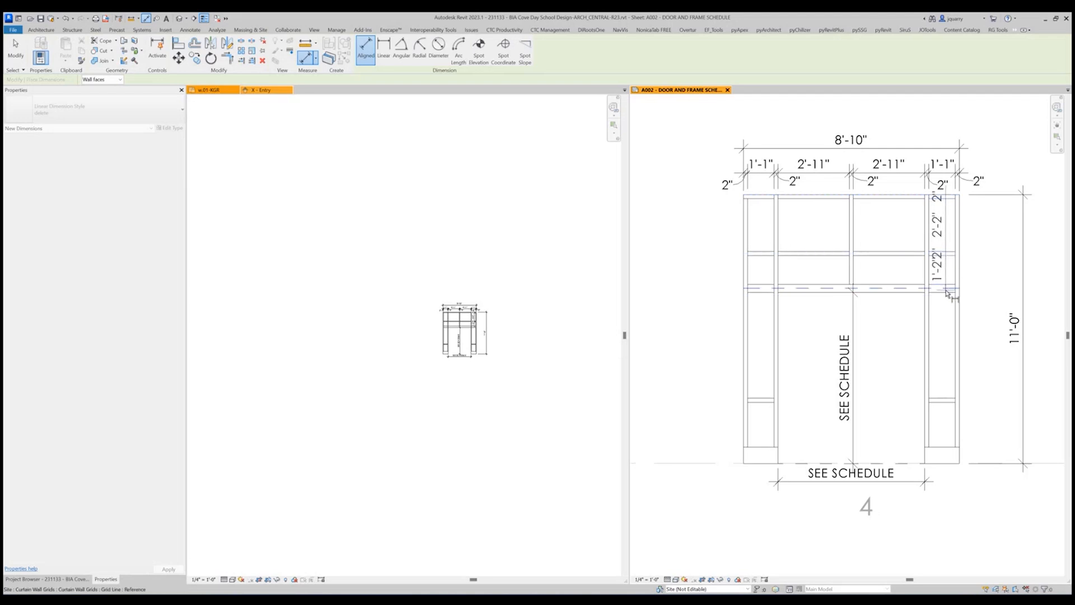
pyautogui.click(946, 295)
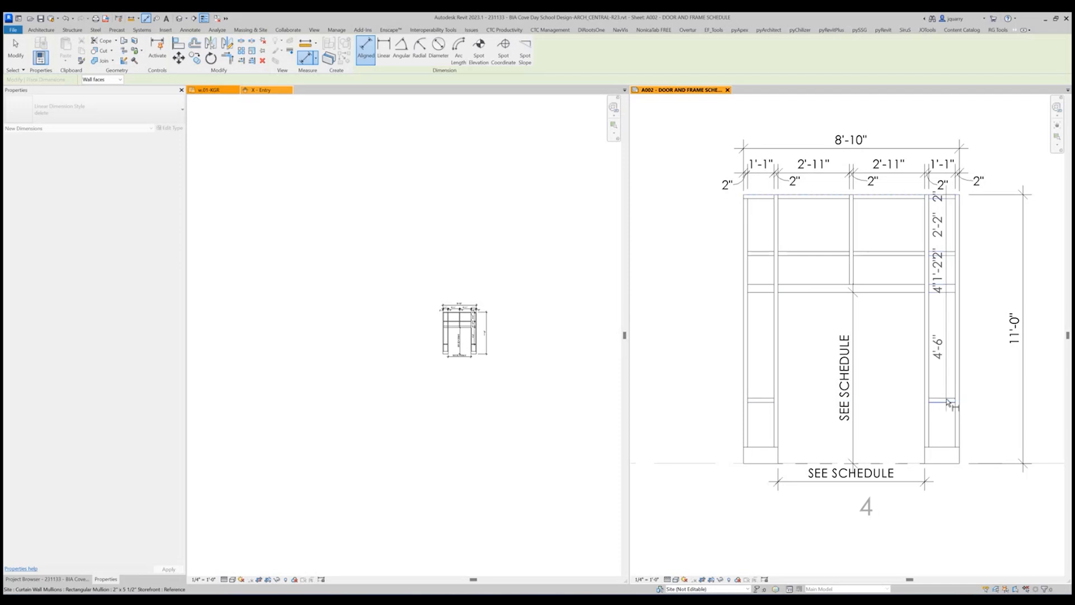
pyautogui.click(947, 401)
pyautogui.click(947, 398)
pyautogui.click(941, 447)
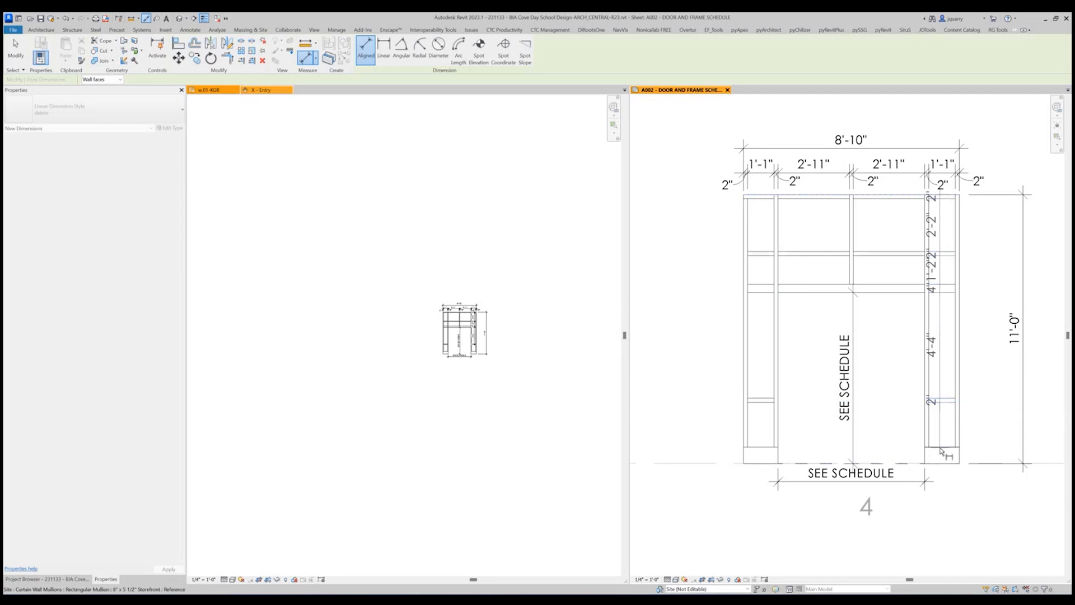
pyautogui.click(947, 463)
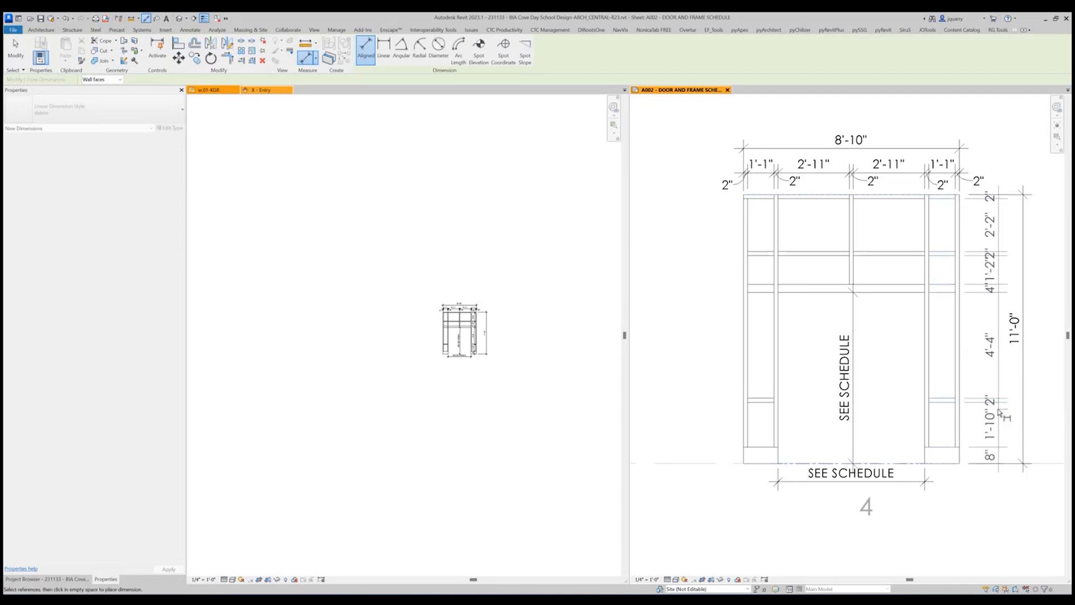
pyautogui.click(999, 412)
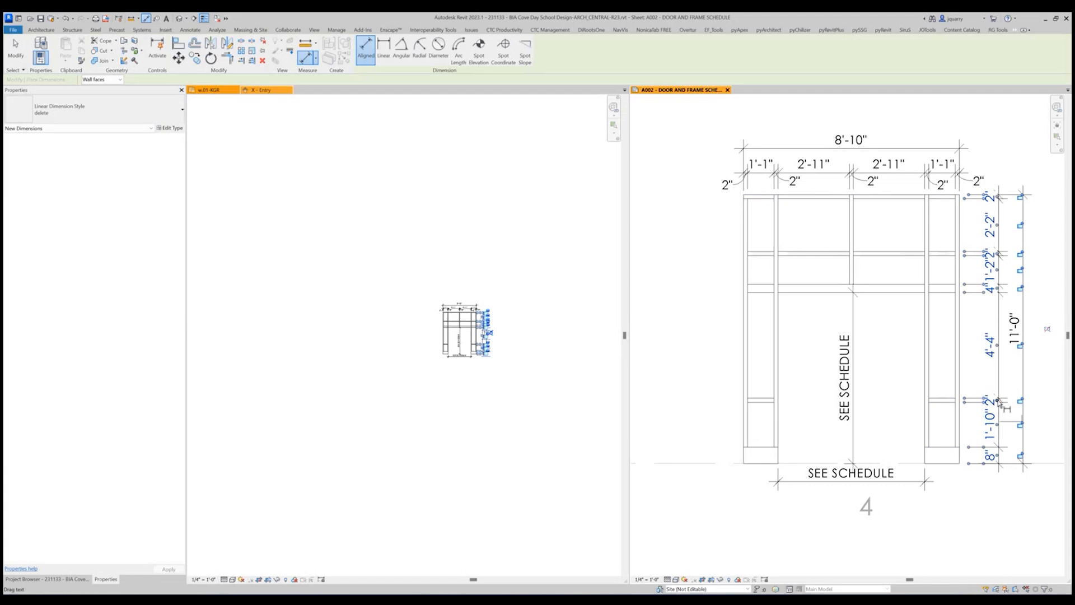
# Offset the 2" and 4" mullion texts in the right vertical string beside their segments so they no longer overlap, and end dimensioning.
pyautogui.moveTo(999, 400); pyautogui.dragTo(1009, 381)
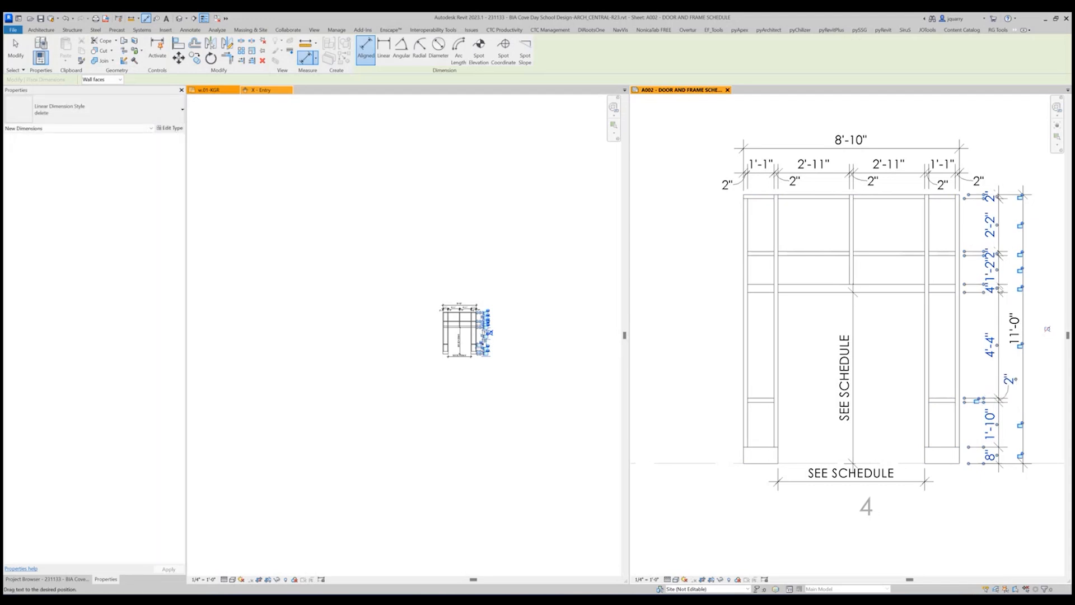
pyautogui.moveTo(999, 288); pyautogui.dragTo(1011, 239)
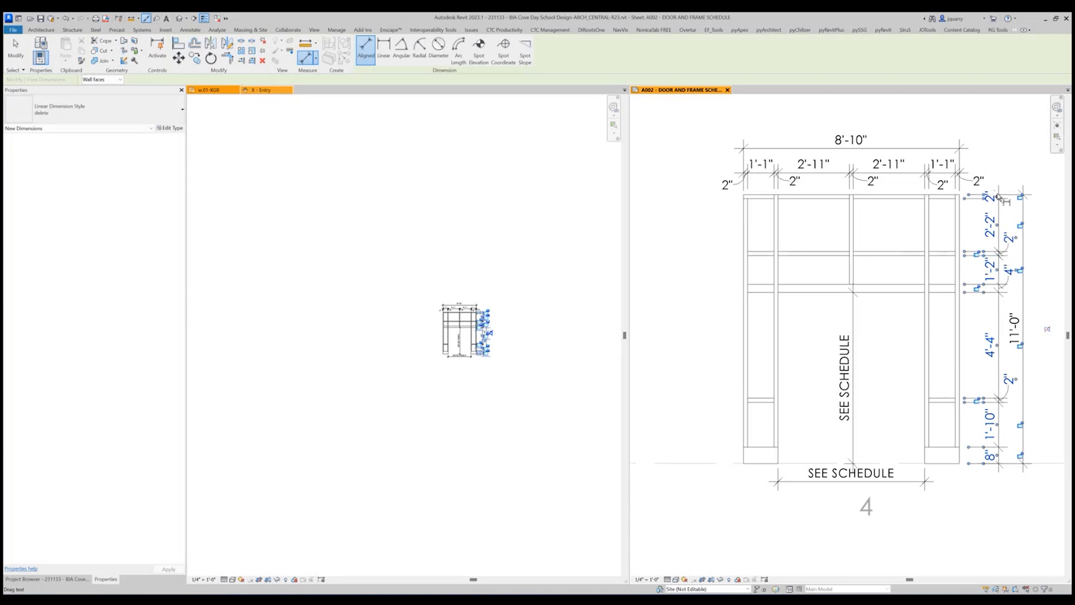
pyautogui.moveTo(998, 197); pyautogui.dragTo(1010, 181)
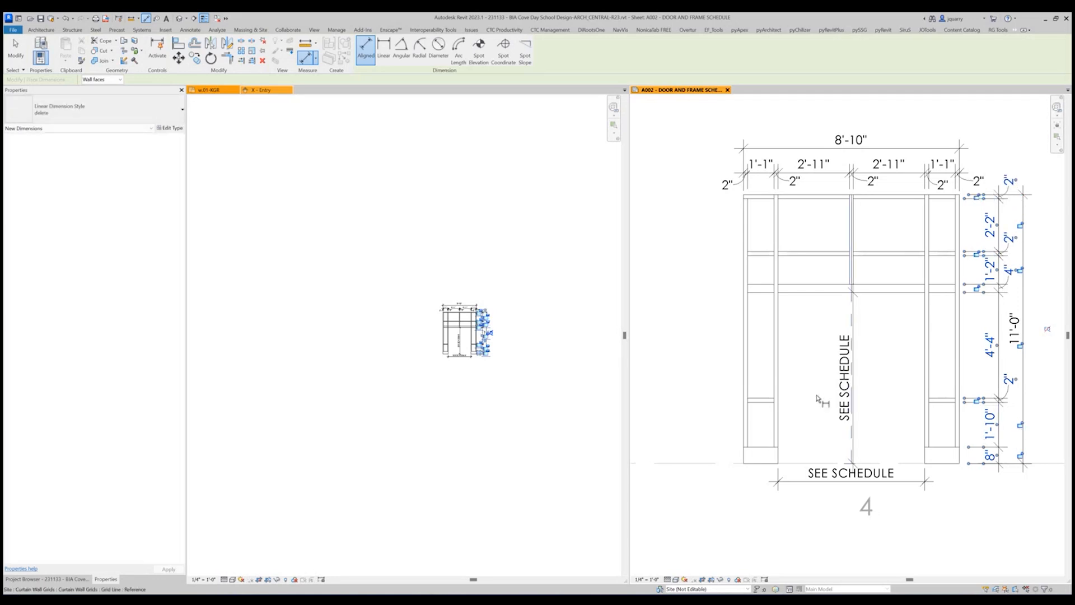
pyautogui.press('Escape')
pyautogui.press('Escape')
# Toggle the join at the top of the central vertical mullion so the head mullion runs continuously over it.
pyautogui.scroll(-2, 745, 382)
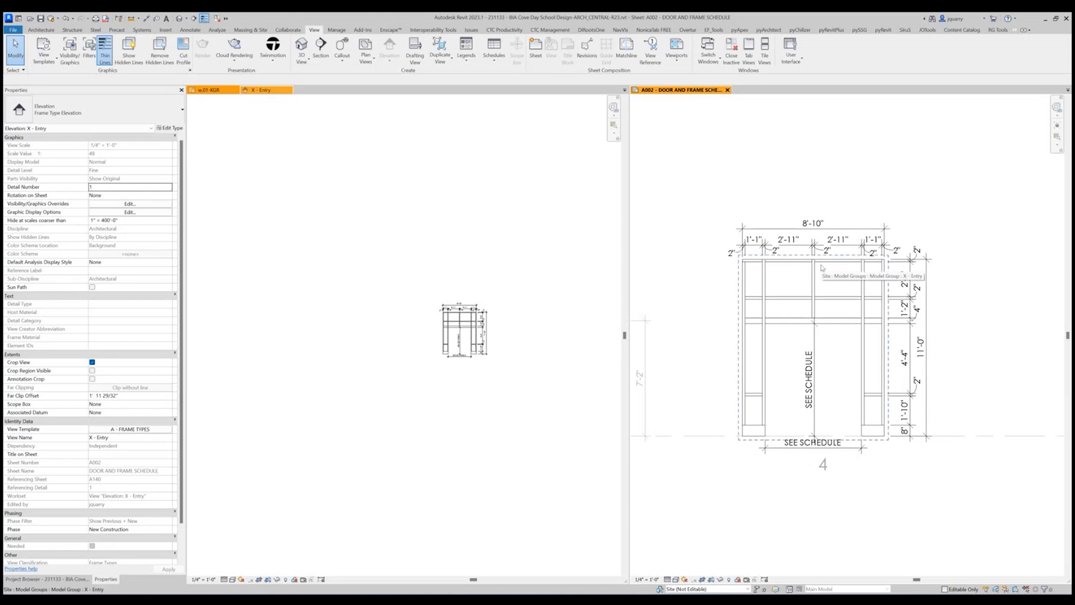
pyautogui.press('Tab')
pyautogui.press('Tab')
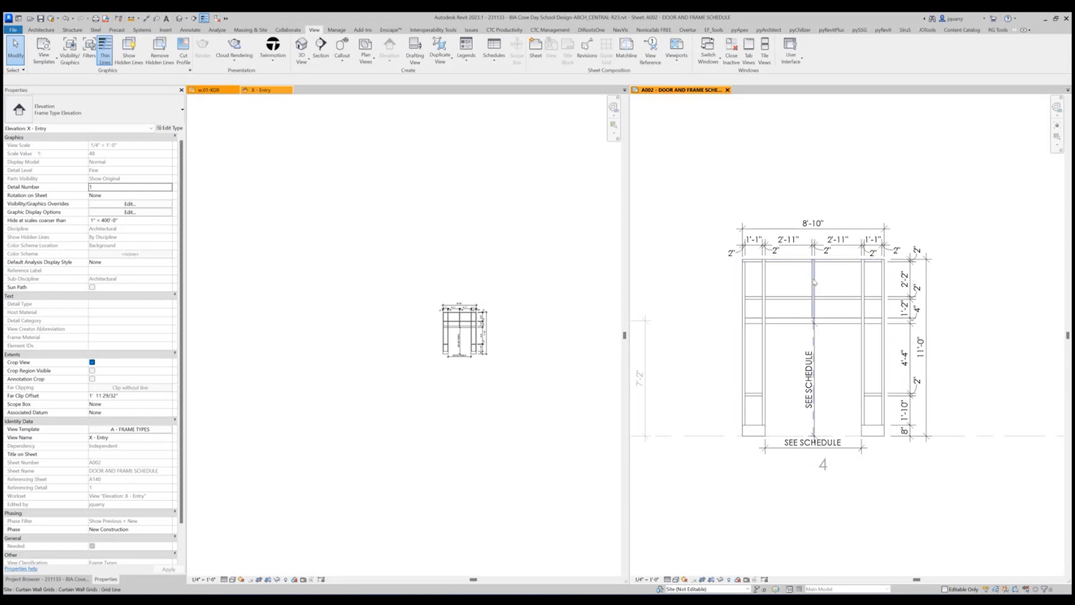
pyautogui.click(813, 280)
pyautogui.press('Escape')
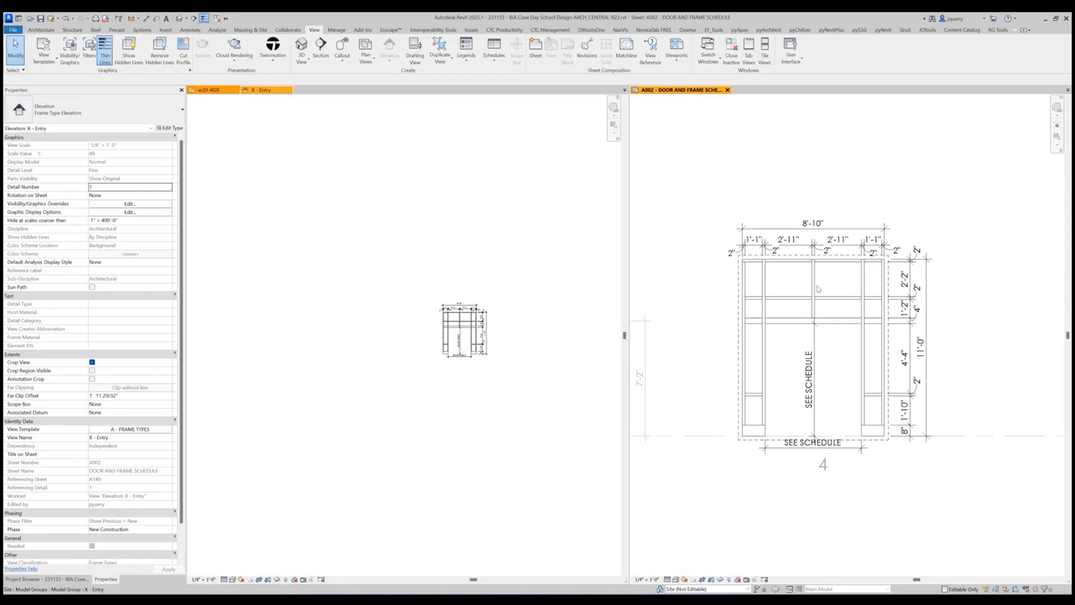
pyautogui.press('Tab')
pyautogui.click(817, 288)
pyautogui.scroll(3, 813, 263)
pyautogui.click(817, 275)
pyautogui.scroll(-2, 946, 192)
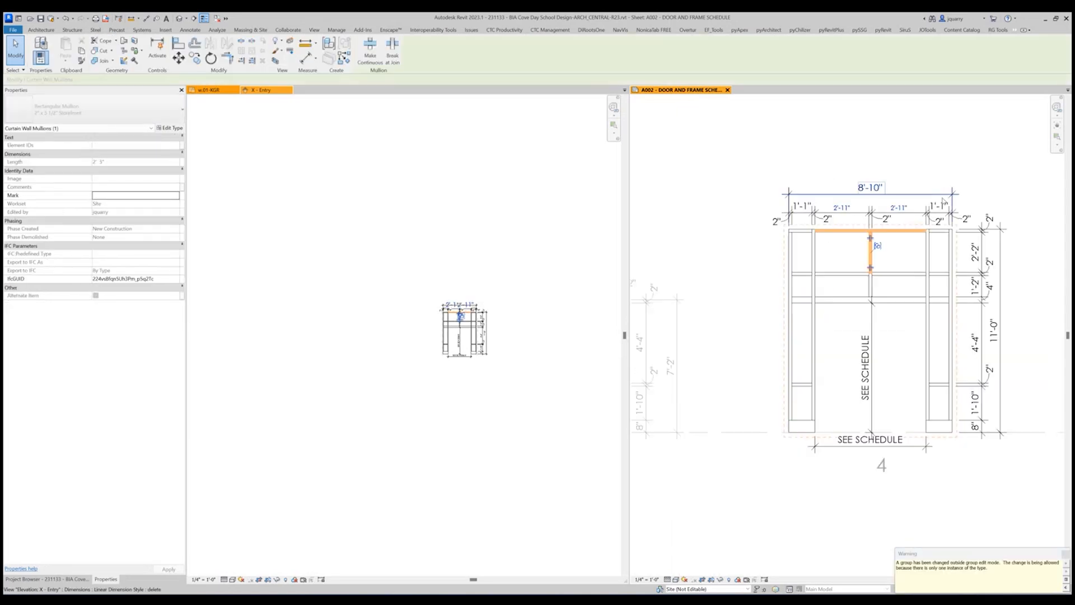
pyautogui.click(492, 319)
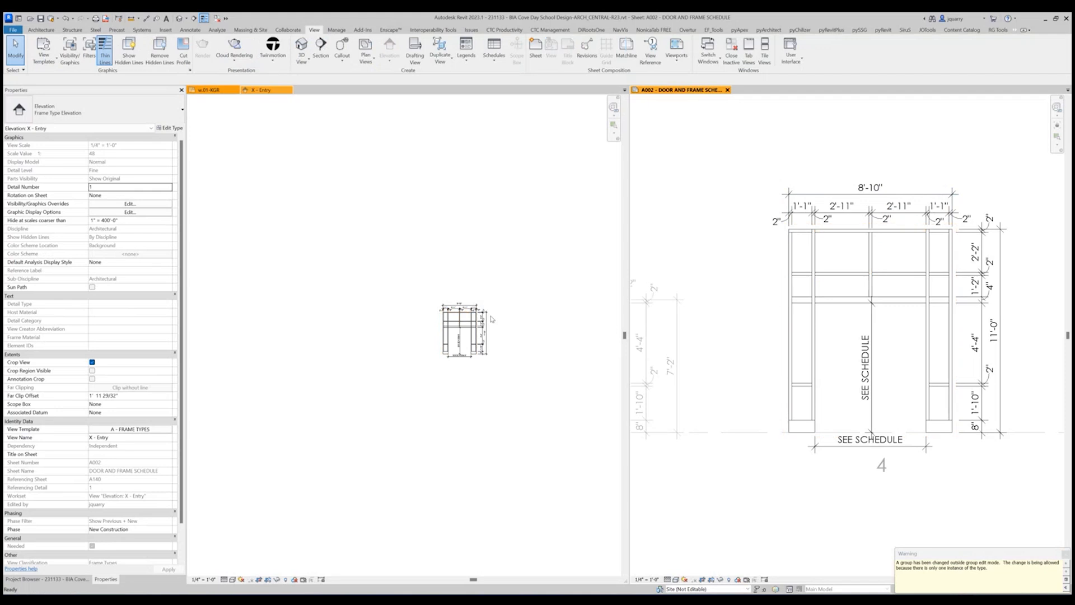
# Toggle the join at the top of the left sidelight's inner vertical mullion so the head mullion passes over it.
pyautogui.click(815, 257)
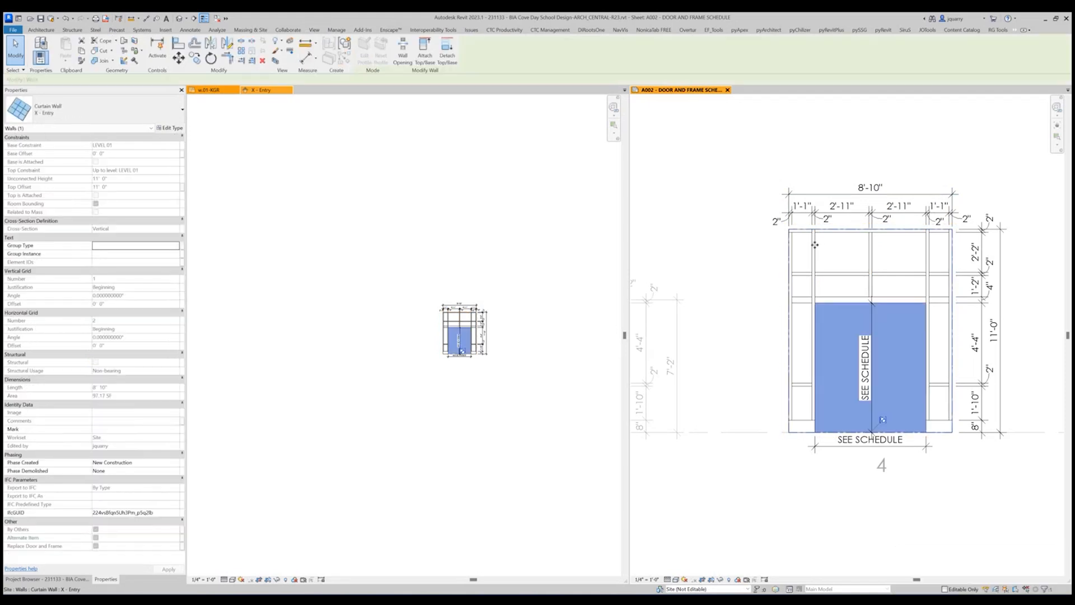
pyautogui.press('Escape')
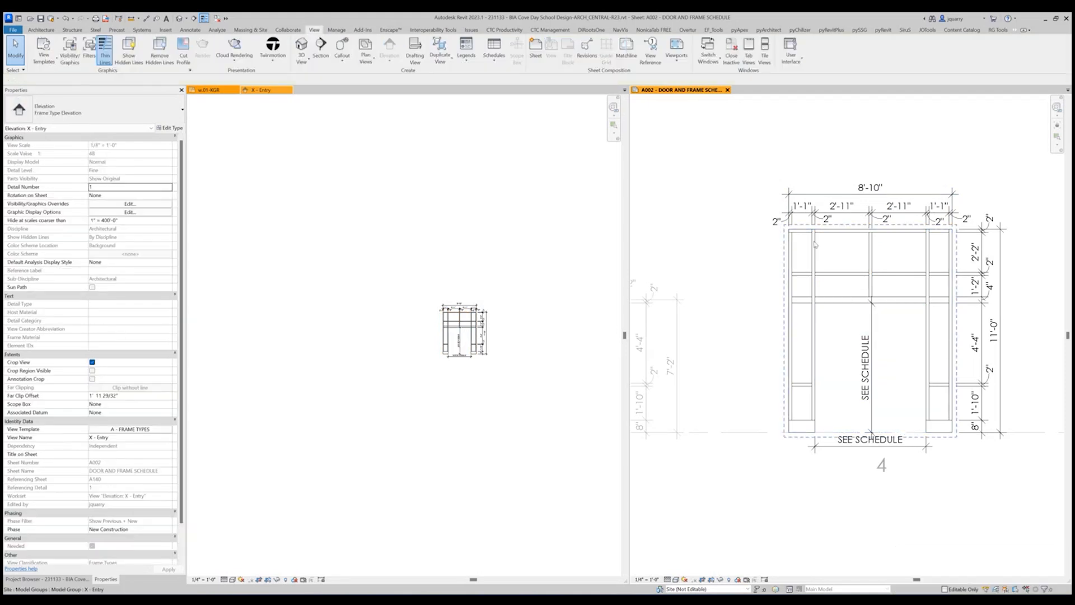
pyautogui.click(815, 244)
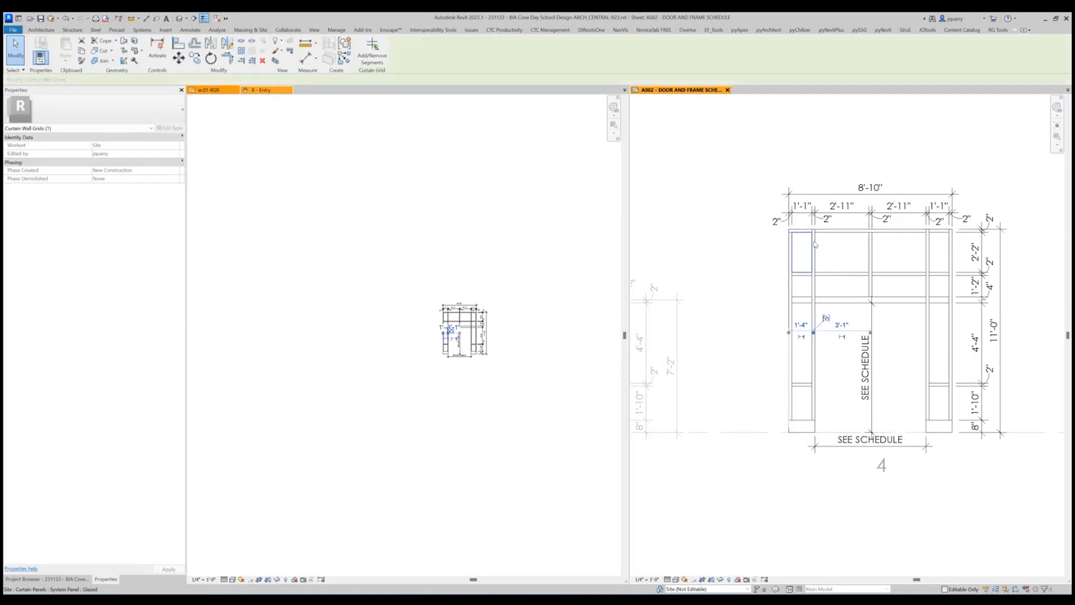
pyautogui.click(815, 244)
pyautogui.click(814, 236)
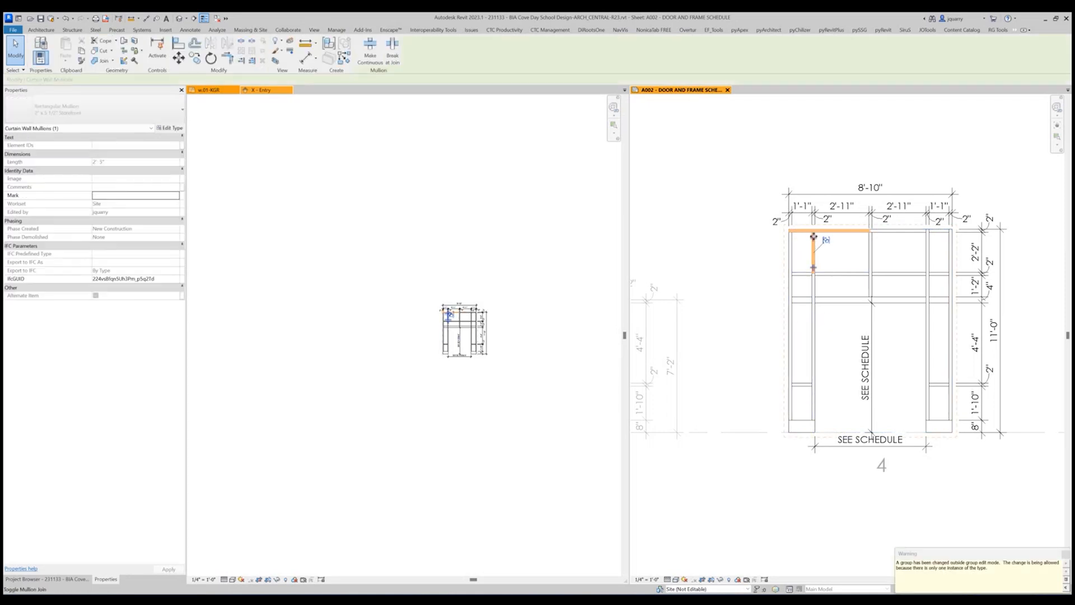
pyautogui.press('Escape')
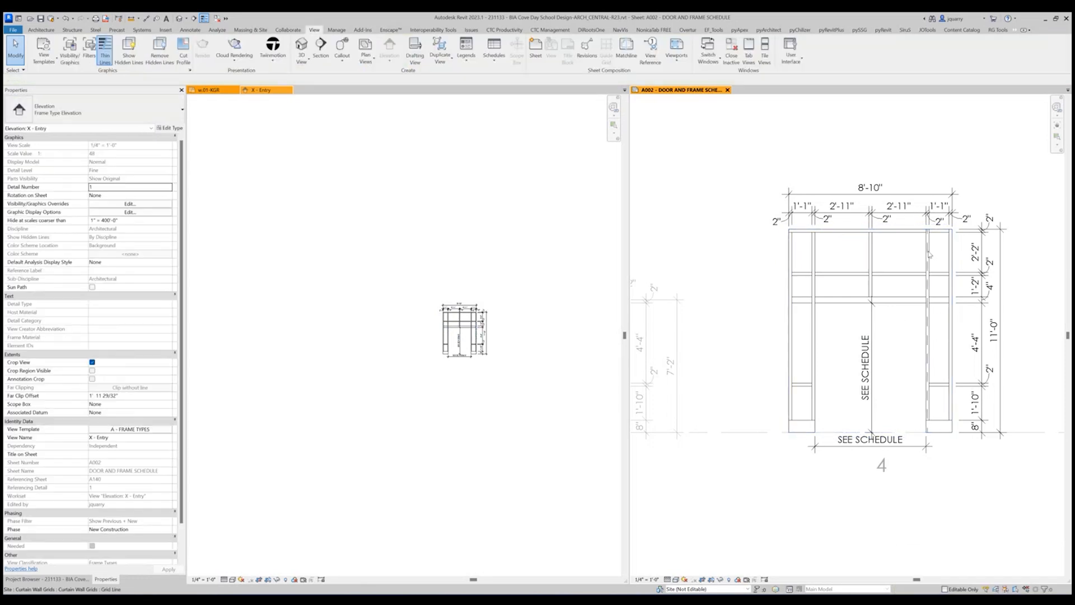
# Toggle the top joins of the right sidelight's inner mullion and the right jamb so the head mullion passes over both.
pyautogui.click(928, 254)
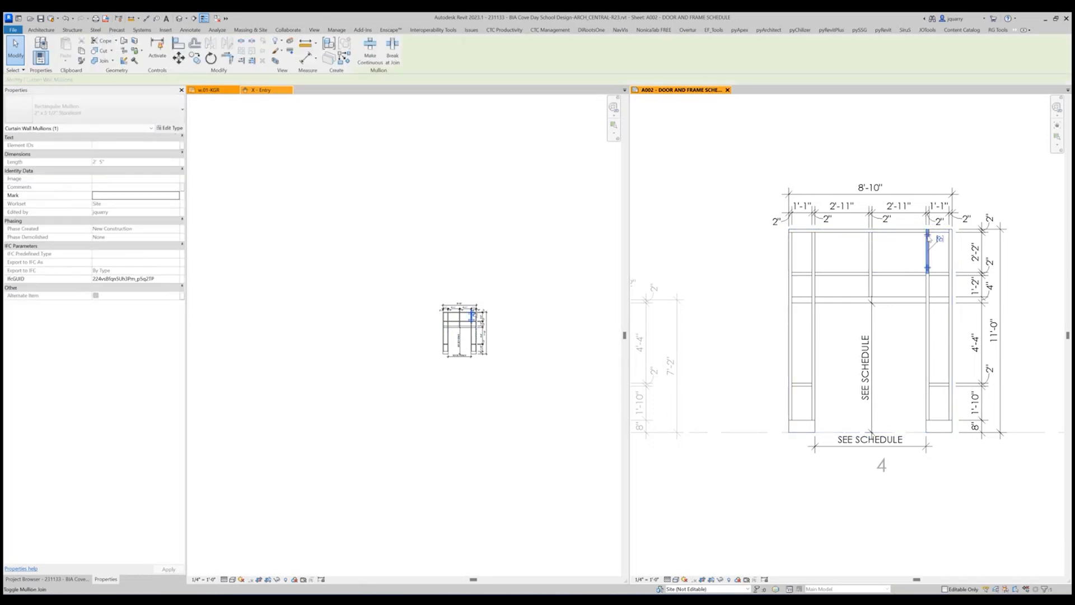
pyautogui.click(927, 238)
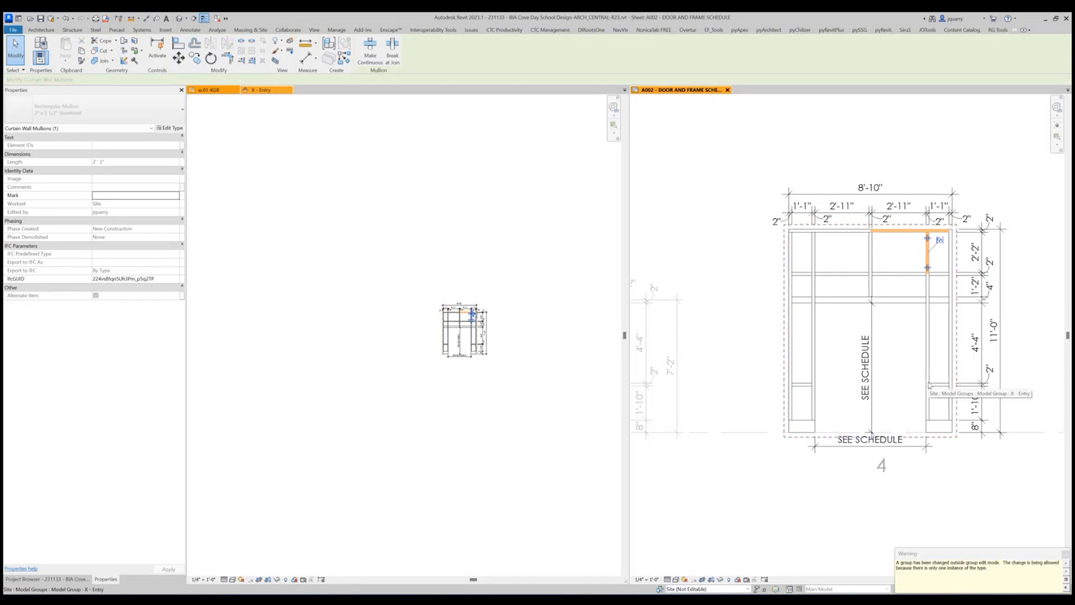
pyautogui.click(929, 489)
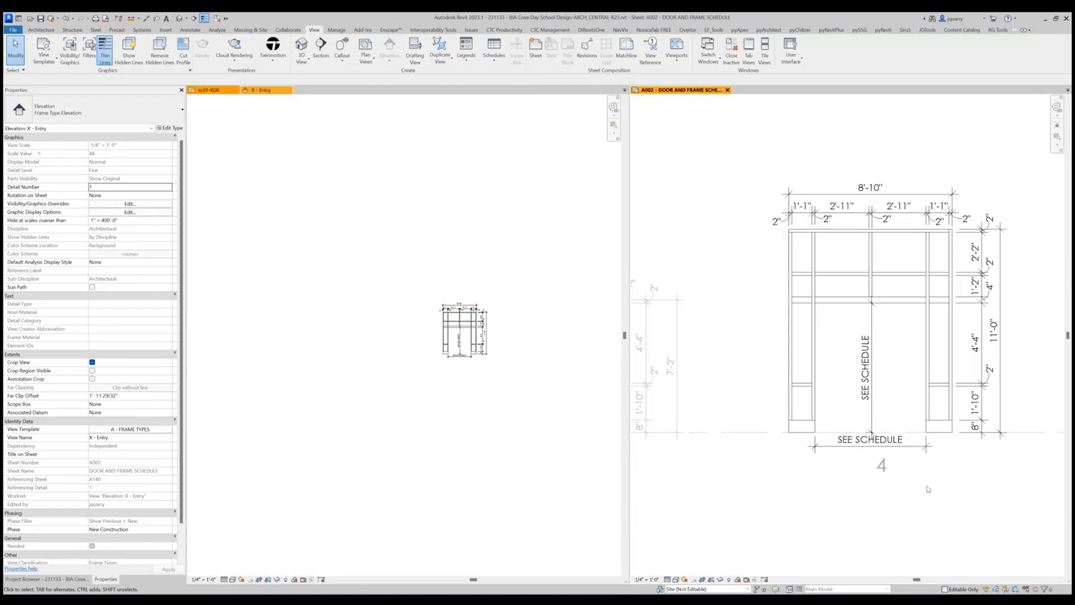
pyautogui.click(953, 249)
pyautogui.press('Delete')
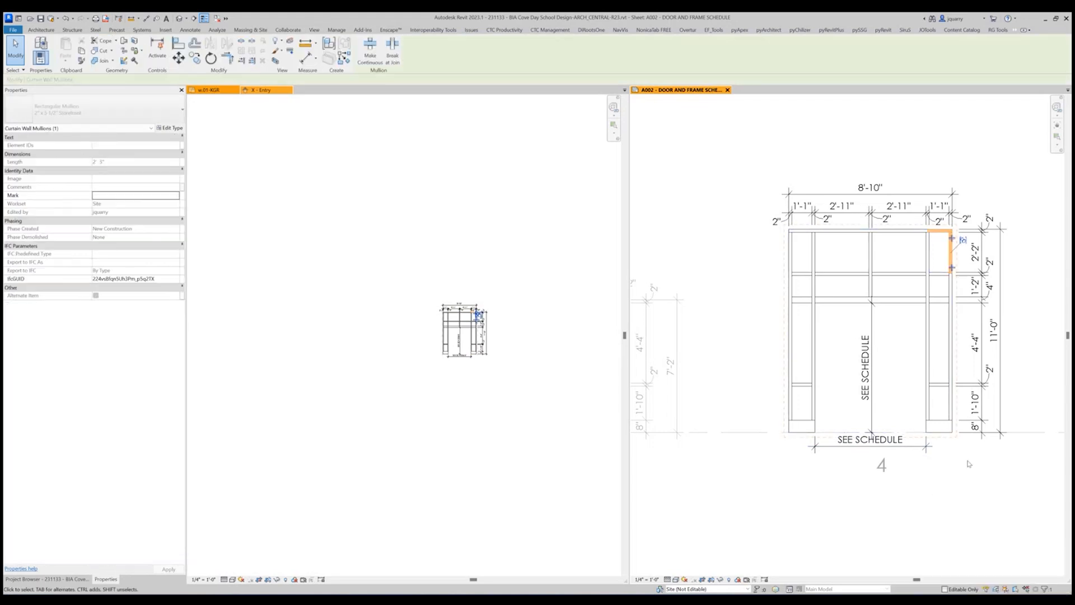
pyautogui.click(969, 464)
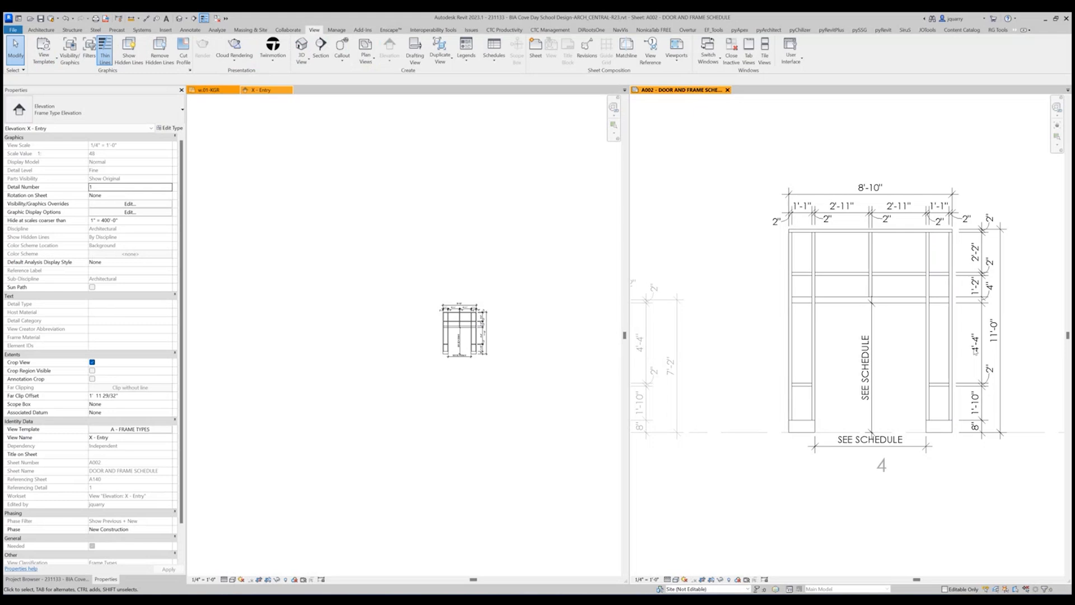
# Toggle the lower join of the right sidelight's inner mullion segment where it meets the 4" horizontal mullion above the doors.
pyautogui.press('Tab')
pyautogui.press('Tab')
pyautogui.click(929, 289)
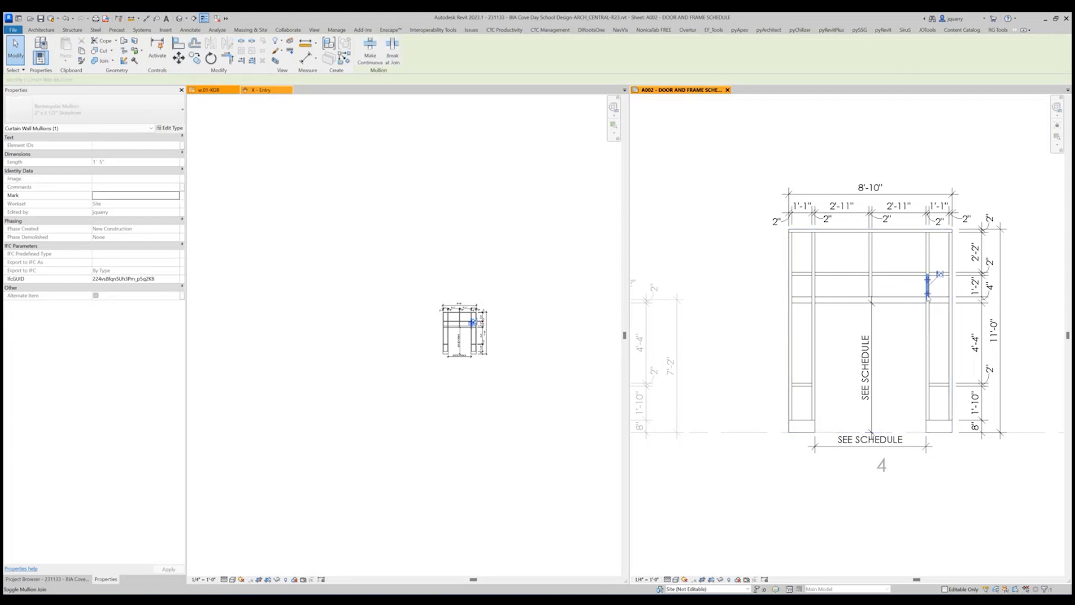
pyautogui.click(927, 294)
pyautogui.press('Escape')
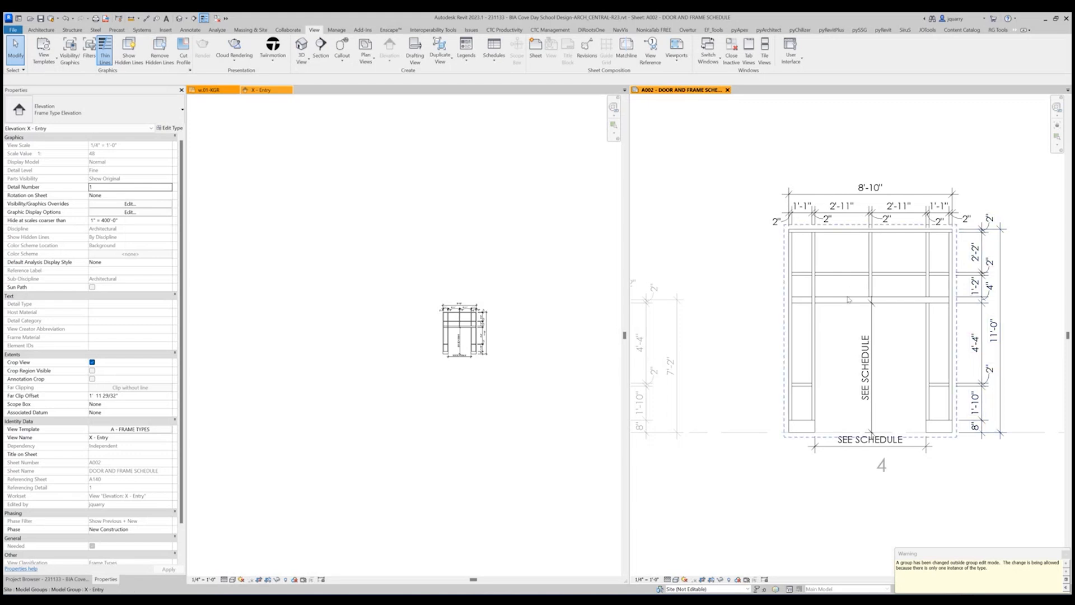
pyautogui.press('Tab')
pyautogui.click(928, 260)
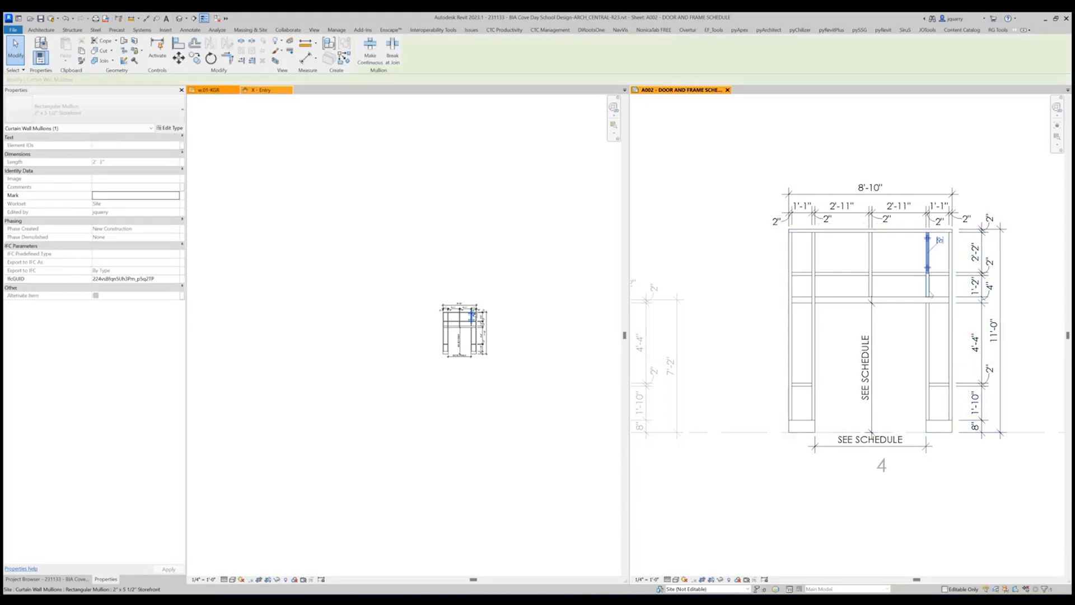
pyautogui.click(927, 285)
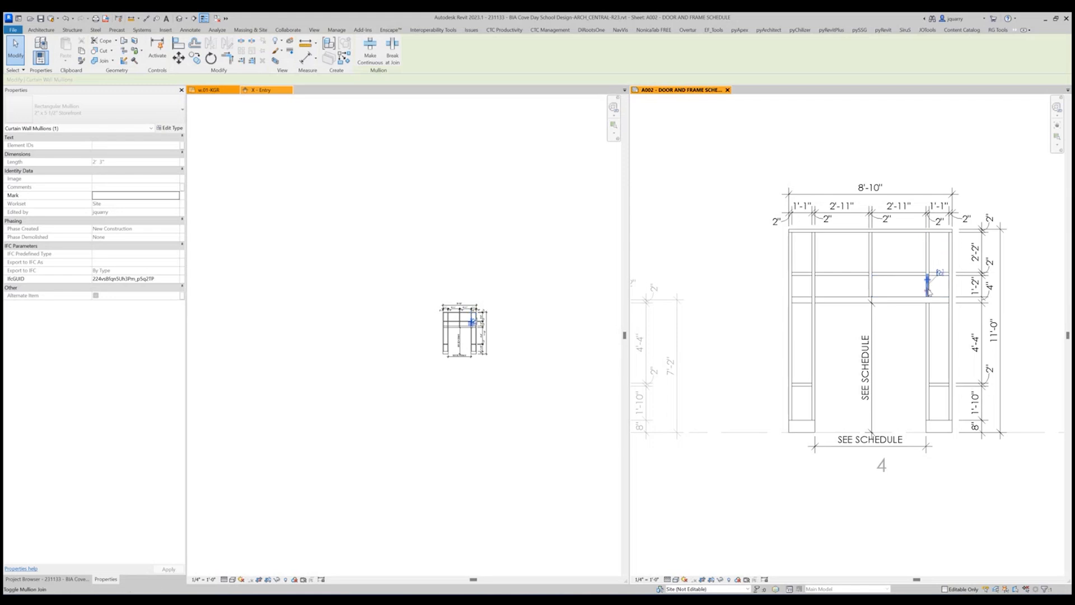
pyautogui.click(1036, 404)
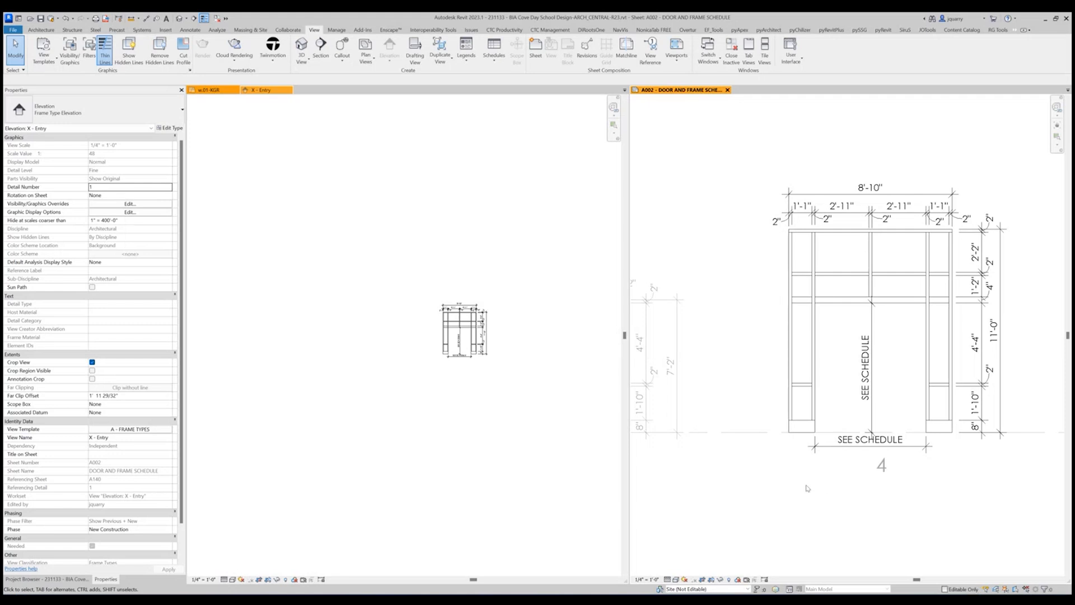
# Deactivate the frame type 4 viewport and return to the full door and frame schedule sheet.
pyautogui.scroll(-6, 807, 488)
pyautogui.doubleClick(901, 323)
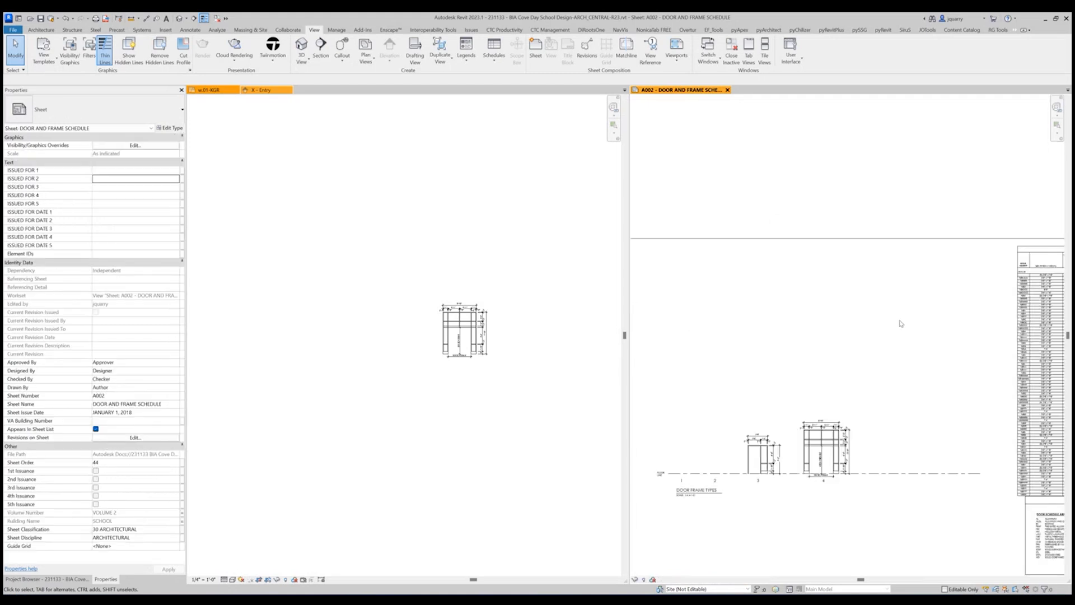
pyautogui.scroll(-2, 901, 323)
pyautogui.scroll(5, 873, 361)
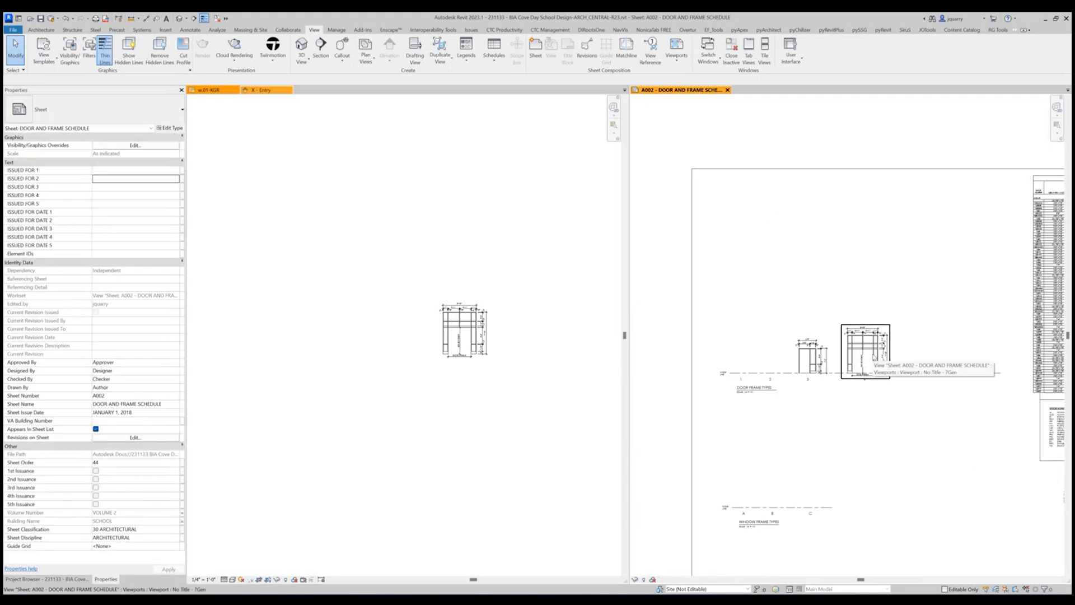
# Try moving the frame type 4 viewport off the floor line toward the schedule, and undo the move.
pyautogui.moveTo(663, 278); pyautogui.dragTo(1063, 440)
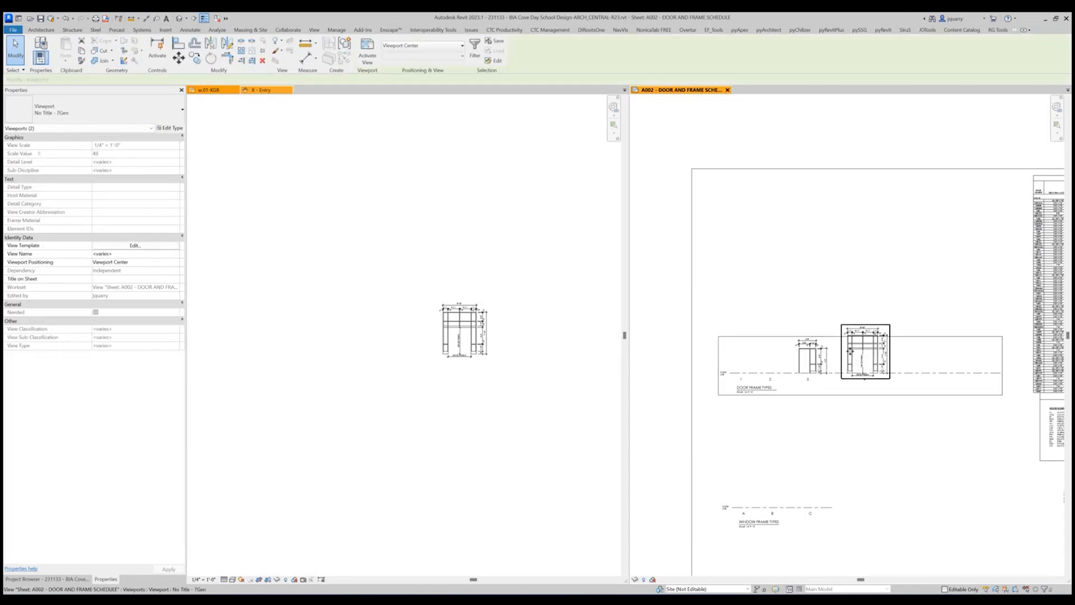
pyautogui.click(849, 351)
pyautogui.moveTo(849, 350); pyautogui.dragTo(943, 250)
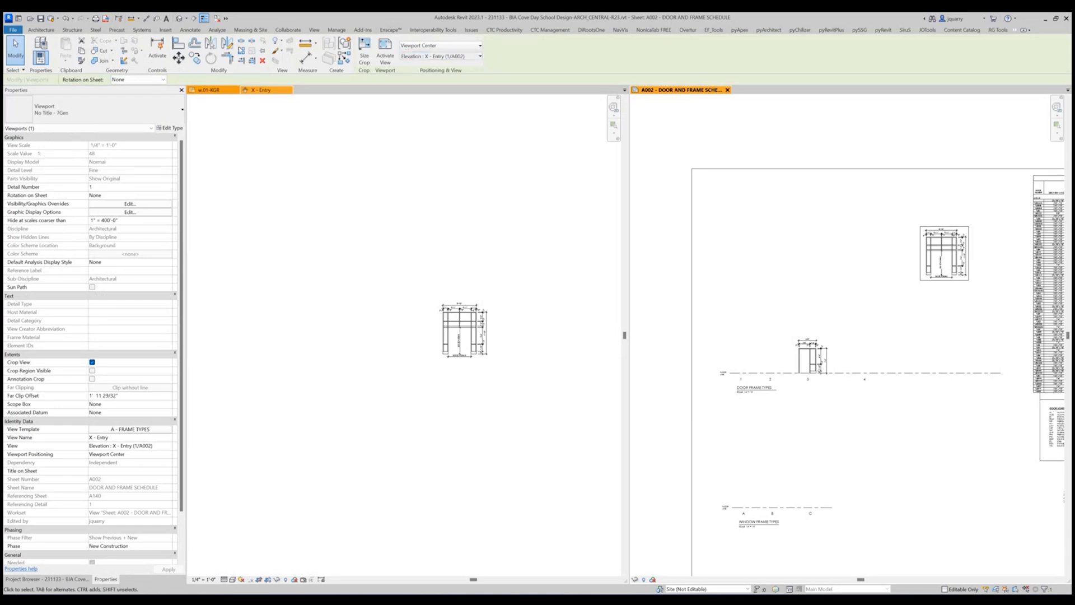
pyautogui.click(65, 19)
pyautogui.click(906, 323)
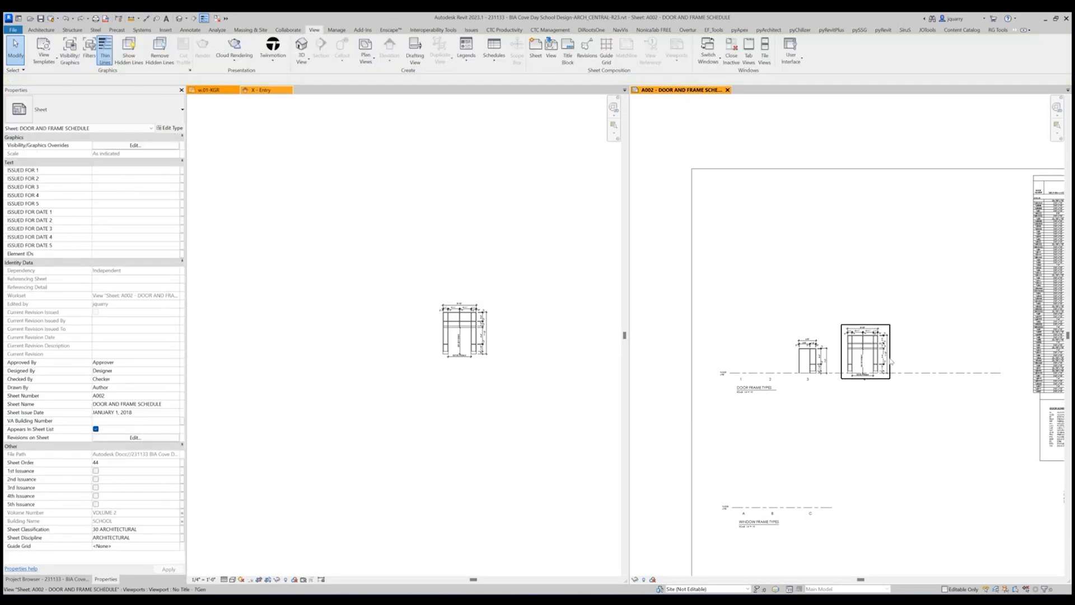
pyautogui.moveTo(656, 242); pyautogui.dragTo(1027, 448)
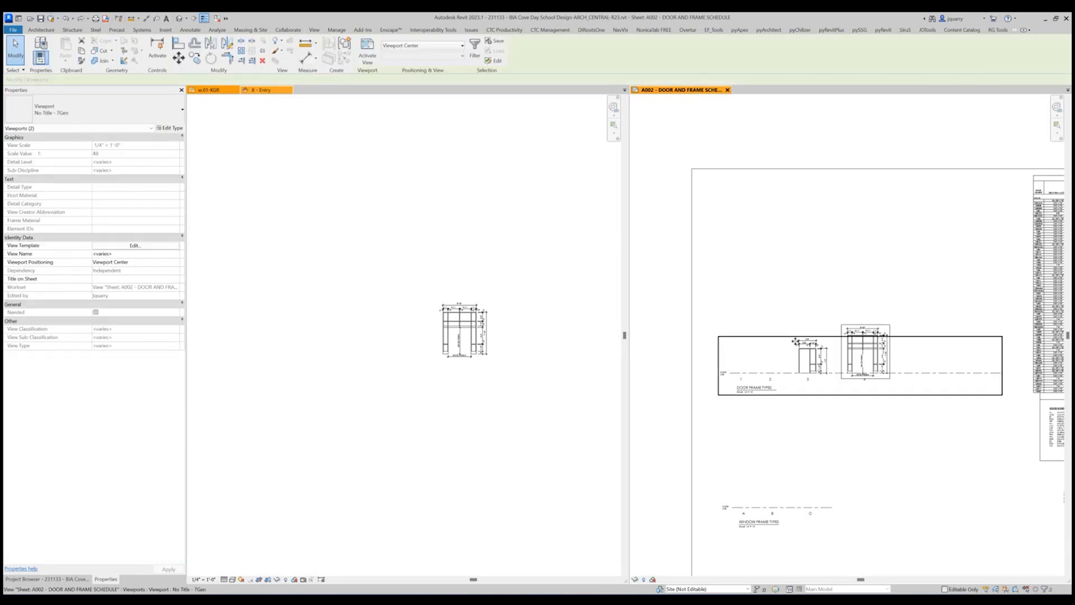
pyautogui.doubleClick(792, 337)
pyautogui.scroll(-3, 818, 413)
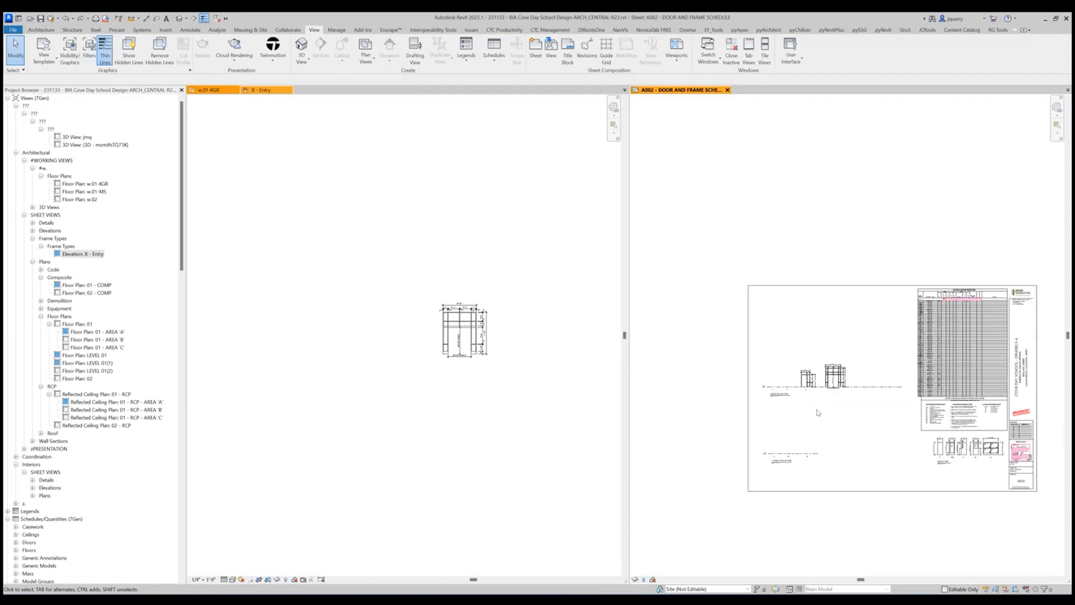
pyautogui.scroll(3, 826, 417)
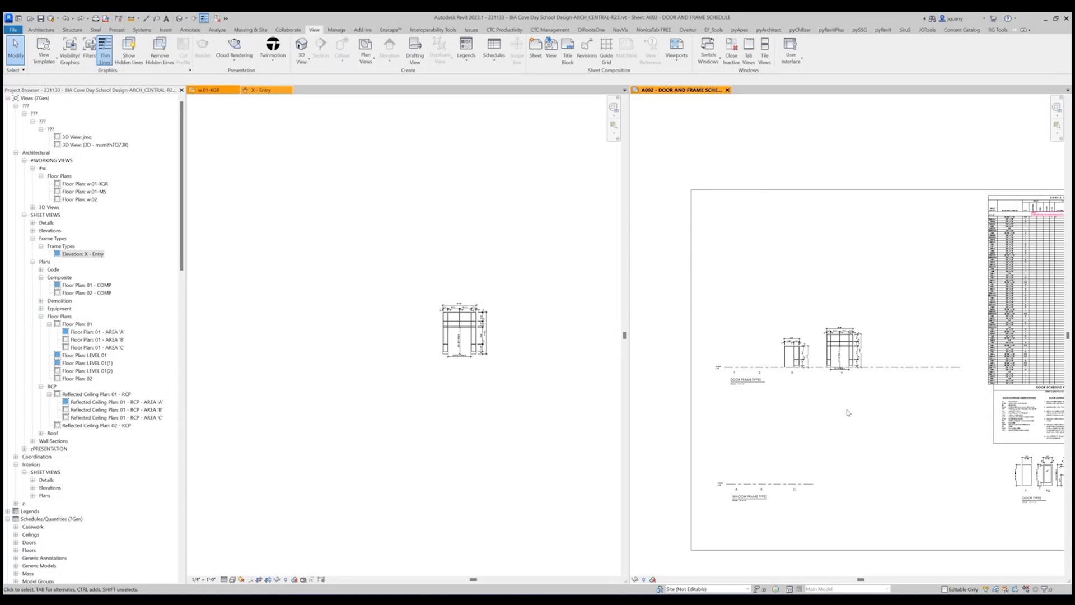
pyautogui.scroll(2, 843, 362)
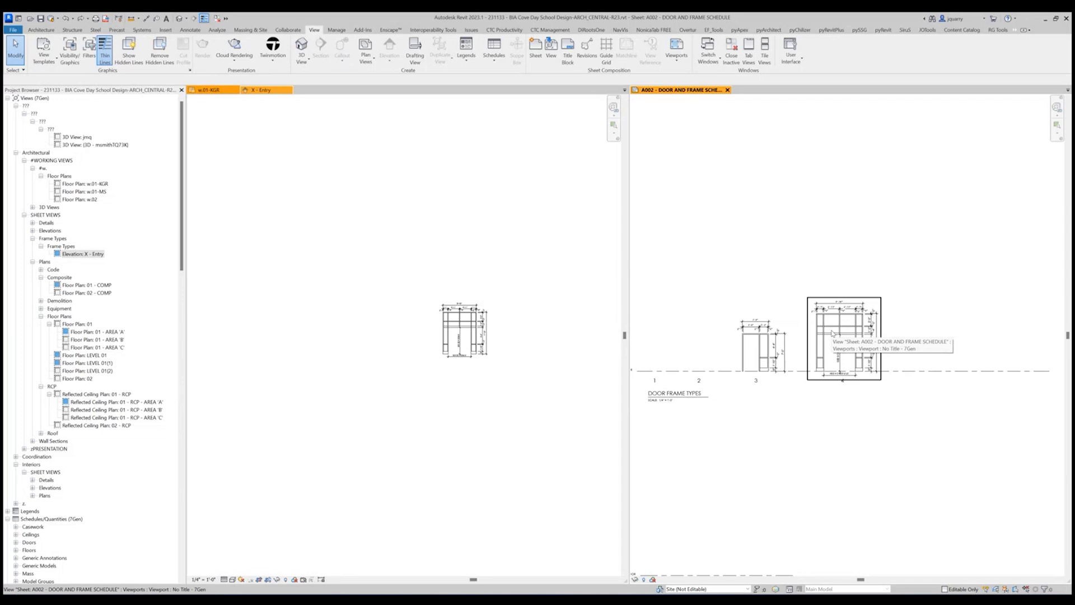
# Activate the door frame types legend and look through the legend component types for the X - Entry curtain wall.
pyautogui.doubleClick(832, 333)
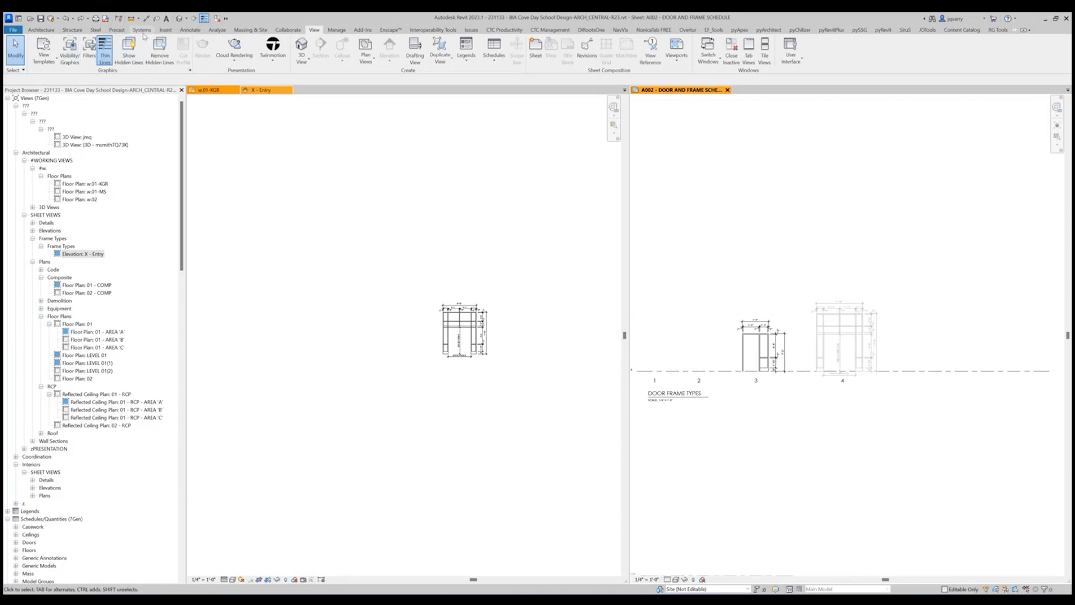
pyautogui.click(190, 29)
pyautogui.click(273, 63)
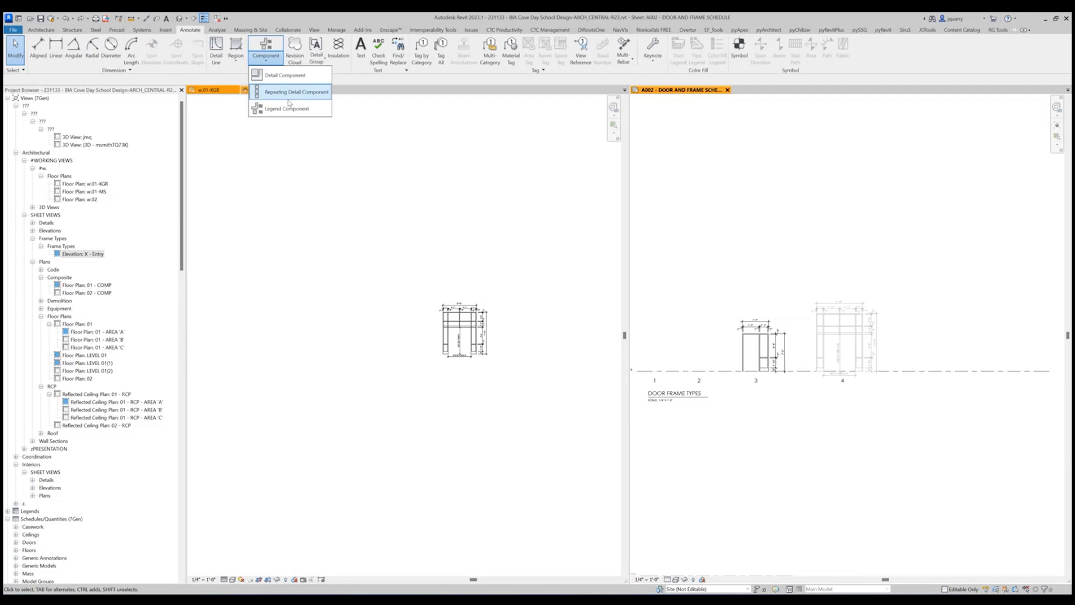
pyautogui.click(283, 108)
pyautogui.click(135, 80)
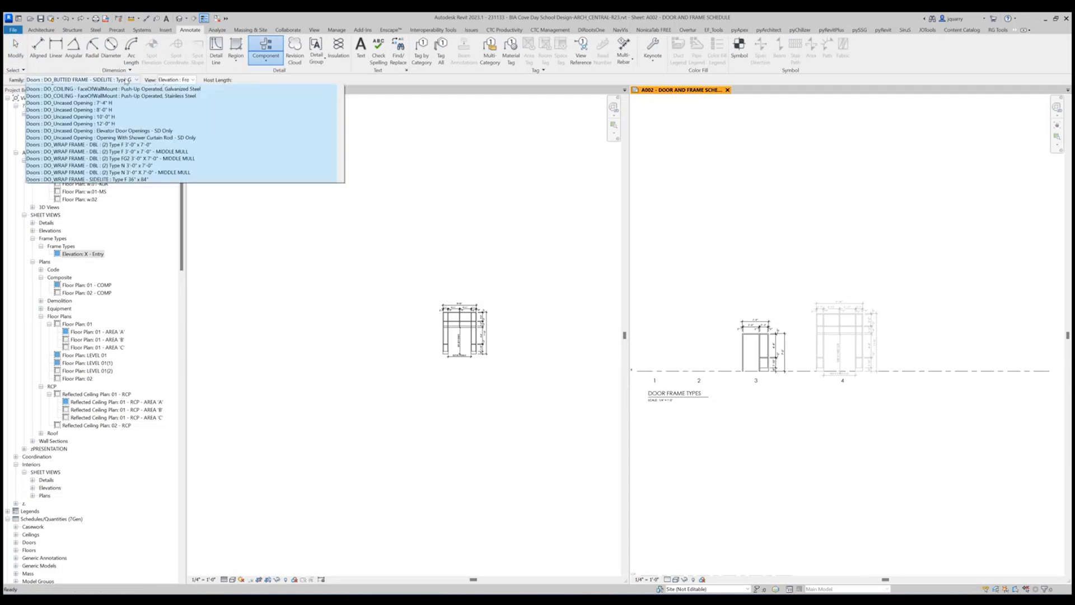
pyautogui.scroll(-10, 151, 179)
pyautogui.scroll(-6, 151, 179)
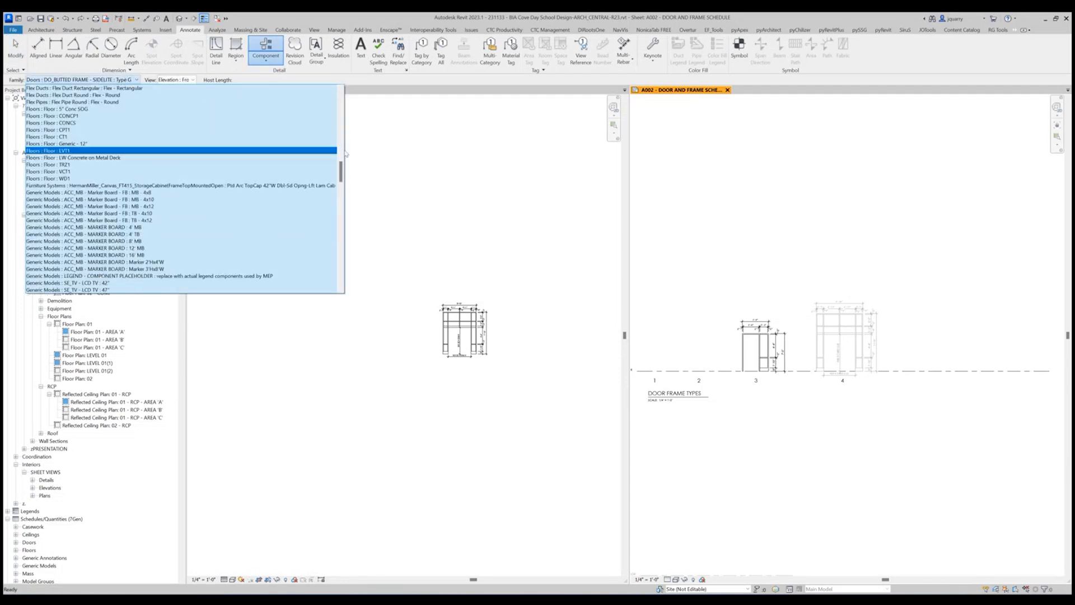
pyautogui.moveTo(339, 169); pyautogui.dragTo(337, 104)
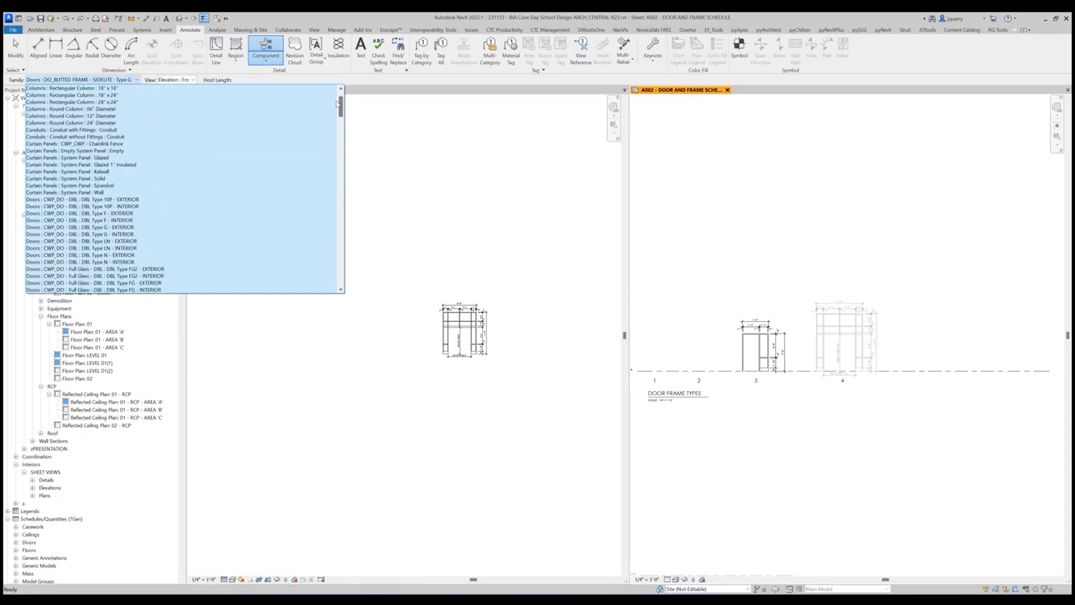
pyautogui.moveTo(337, 104); pyautogui.dragTo(339, 276)
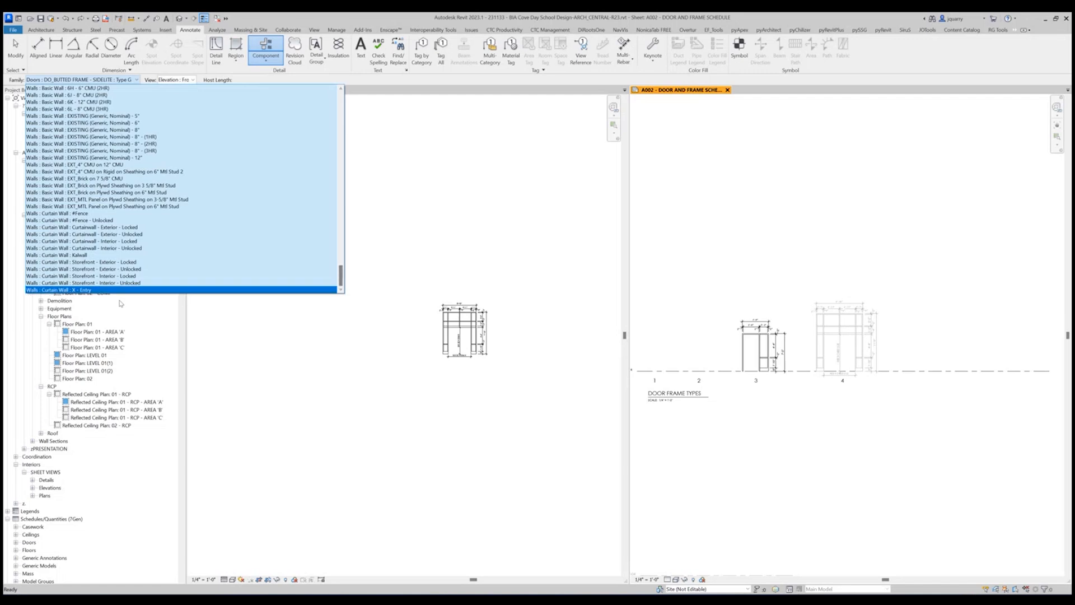
pyautogui.click(101, 291)
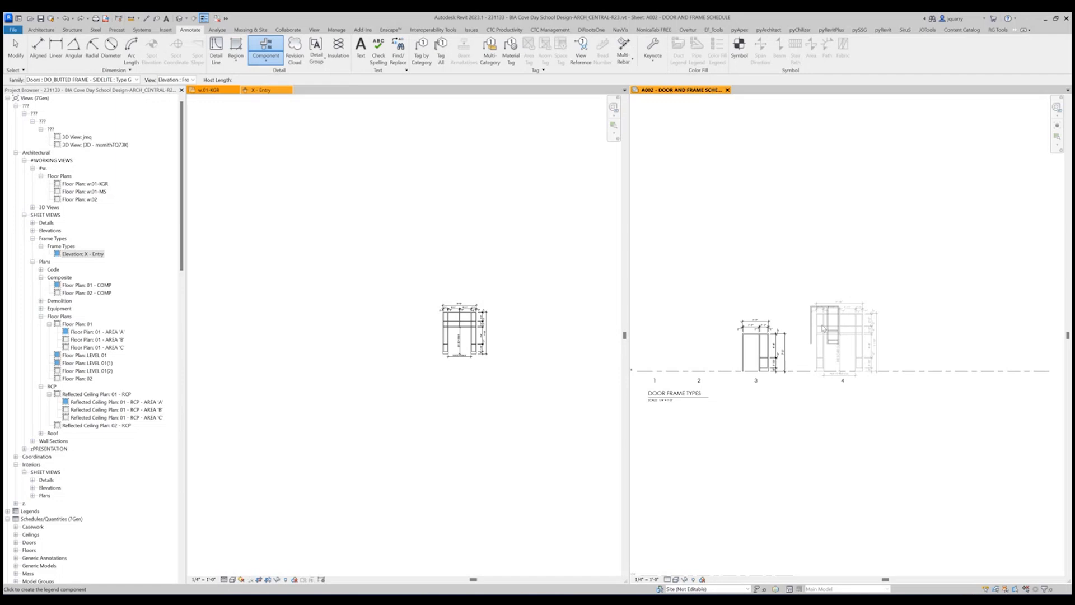
# Try to place the Walls : Curtain Wall : X - Entry legend component in Section view above frame type 2.
pyautogui.click(136, 80)
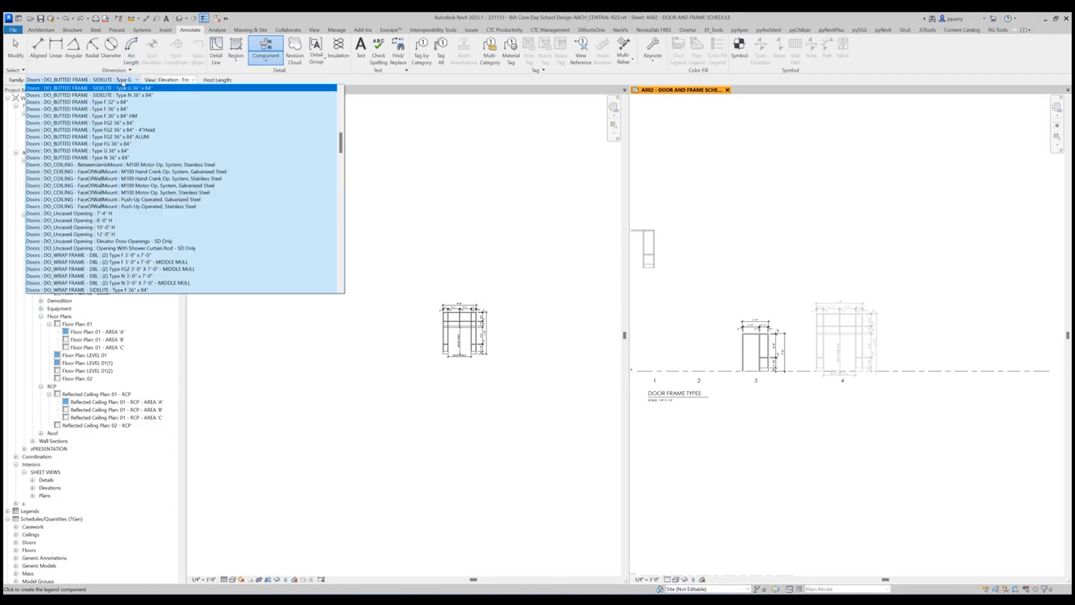
pyautogui.moveTo(341, 146); pyautogui.dragTo(344, 279)
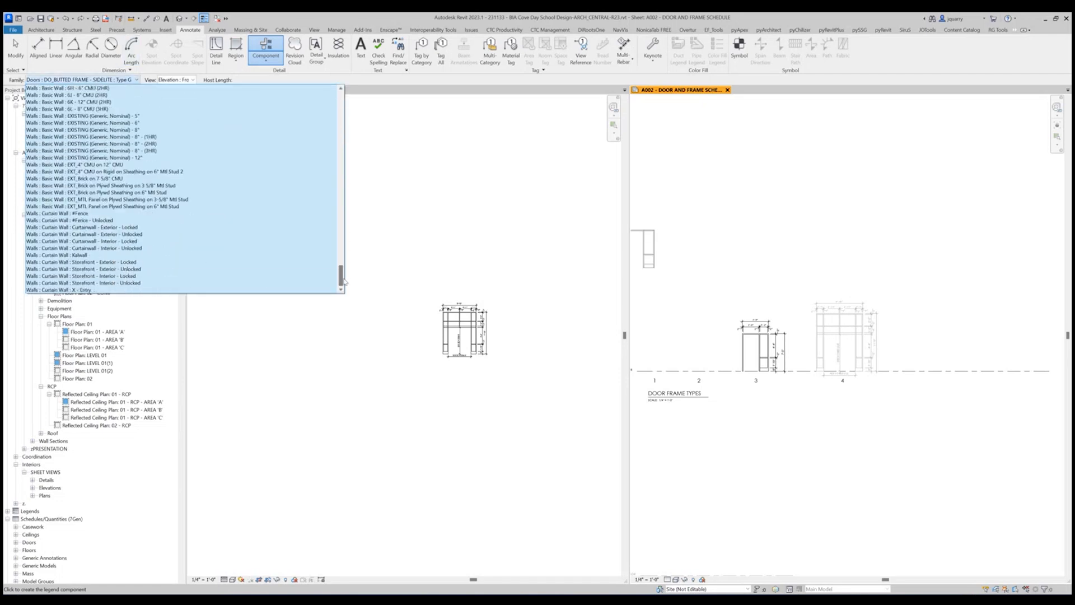
pyautogui.click(168, 289)
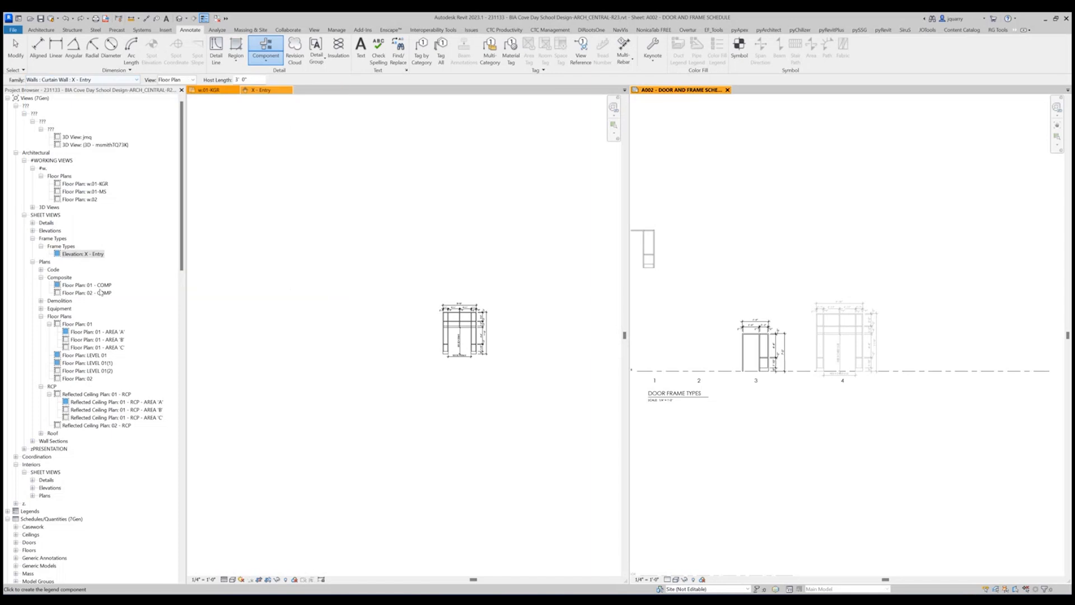
pyautogui.click(193, 80)
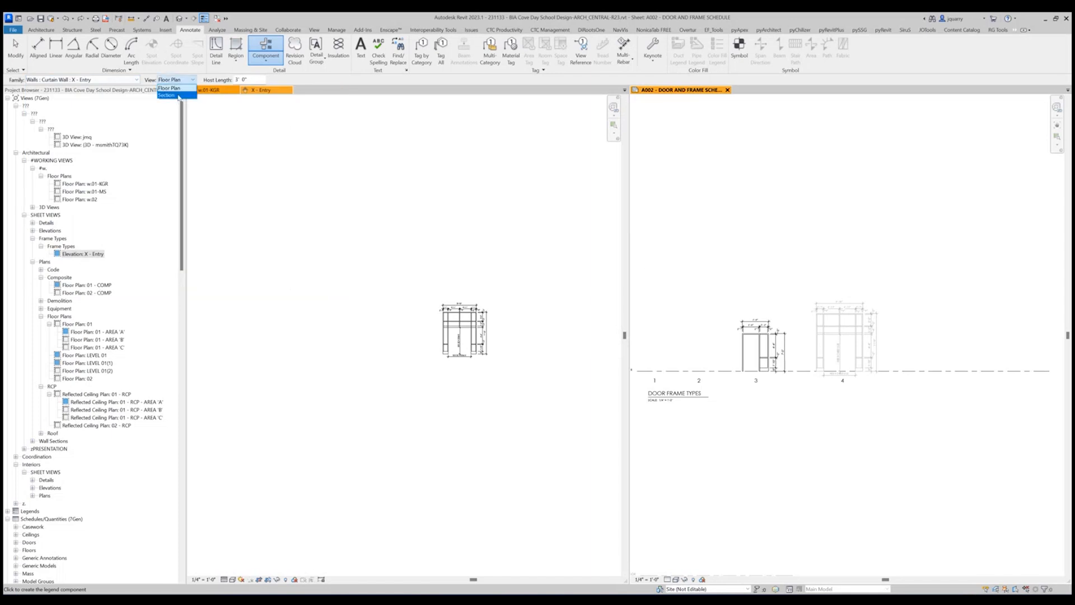
pyautogui.click(177, 95)
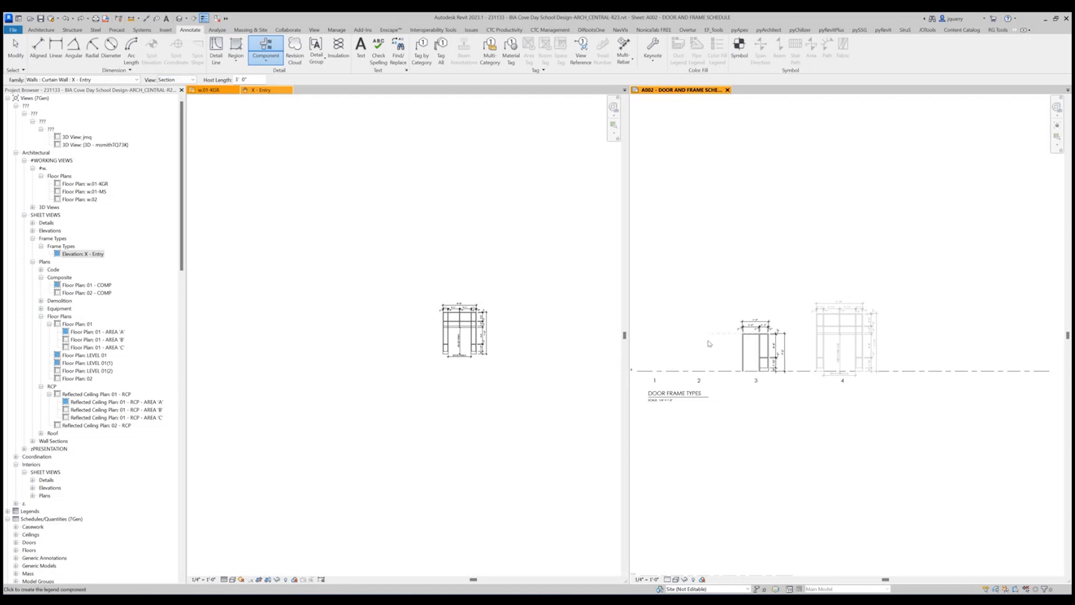
pyautogui.click(709, 279)
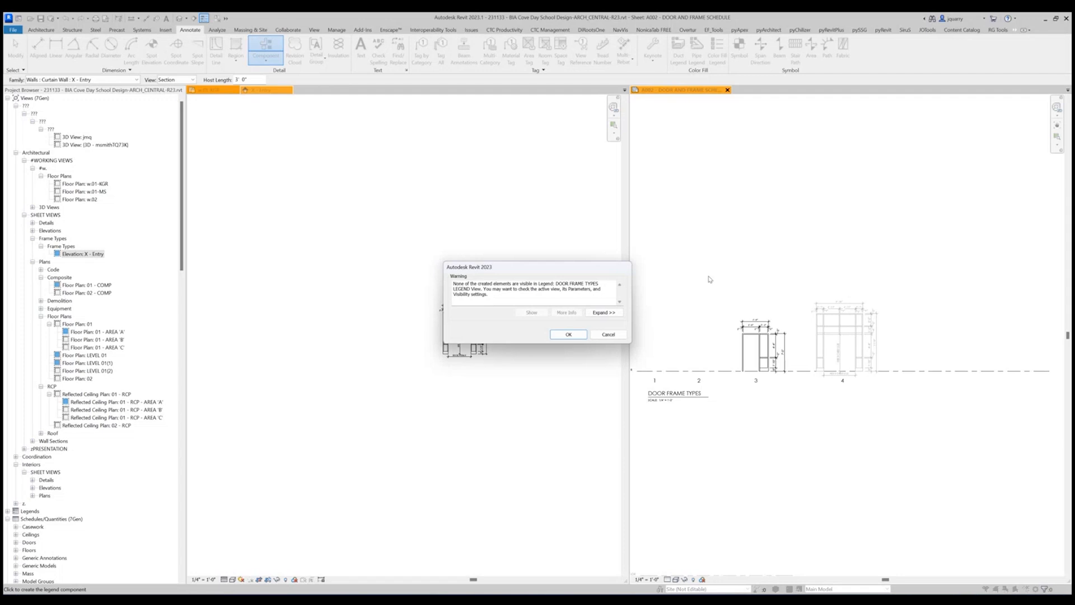
pyautogui.click(604, 335)
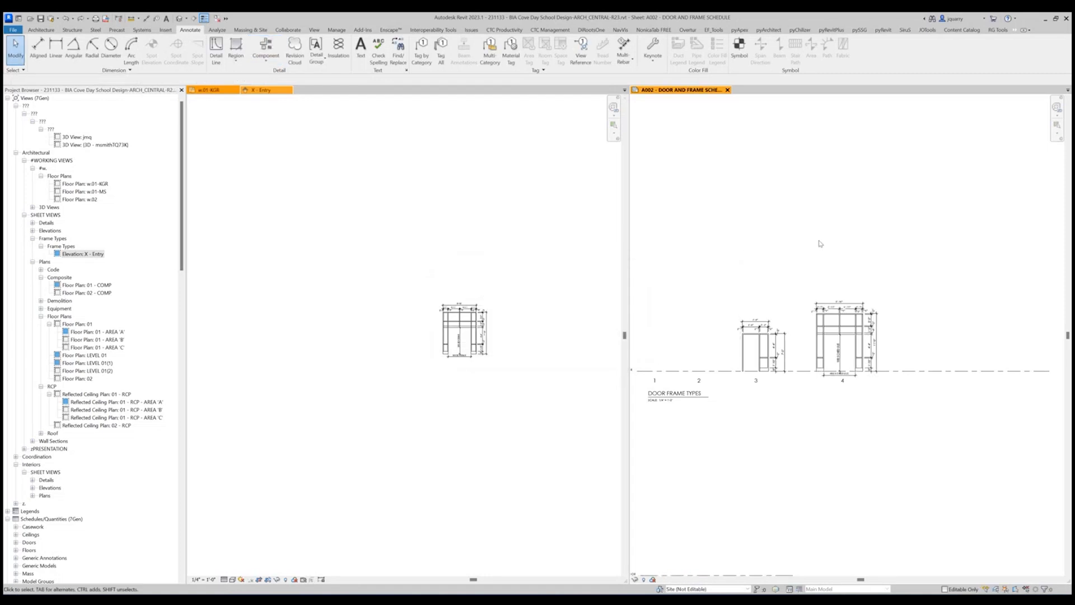
# Reactivate the door frame types legend on the door and frame schedule sheet.
pyautogui.scroll(-2, 832, 269)
pyautogui.click(833, 273)
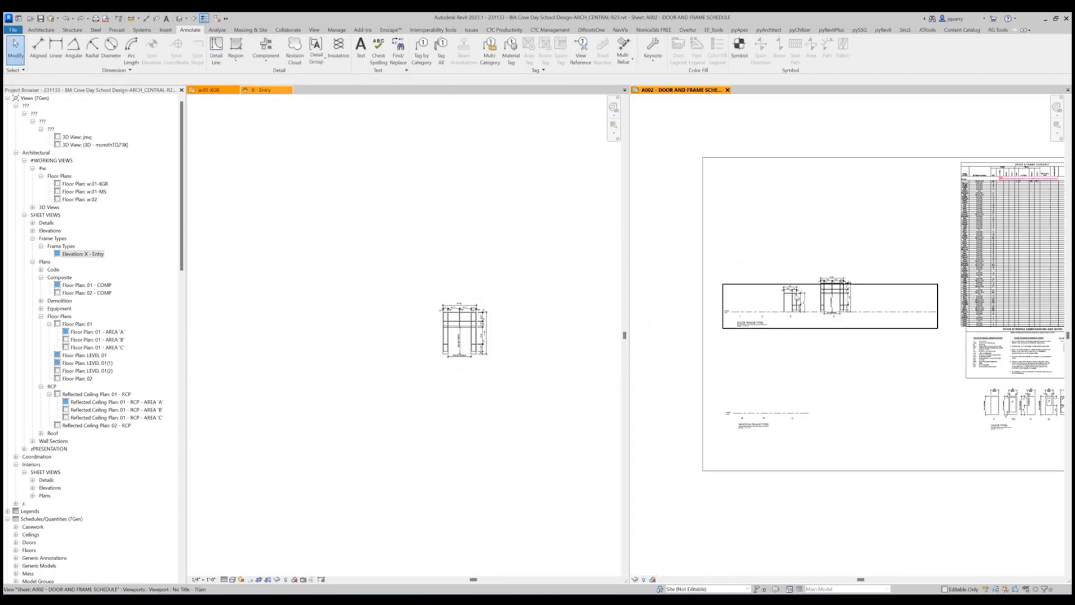
pyautogui.doubleClick(752, 301)
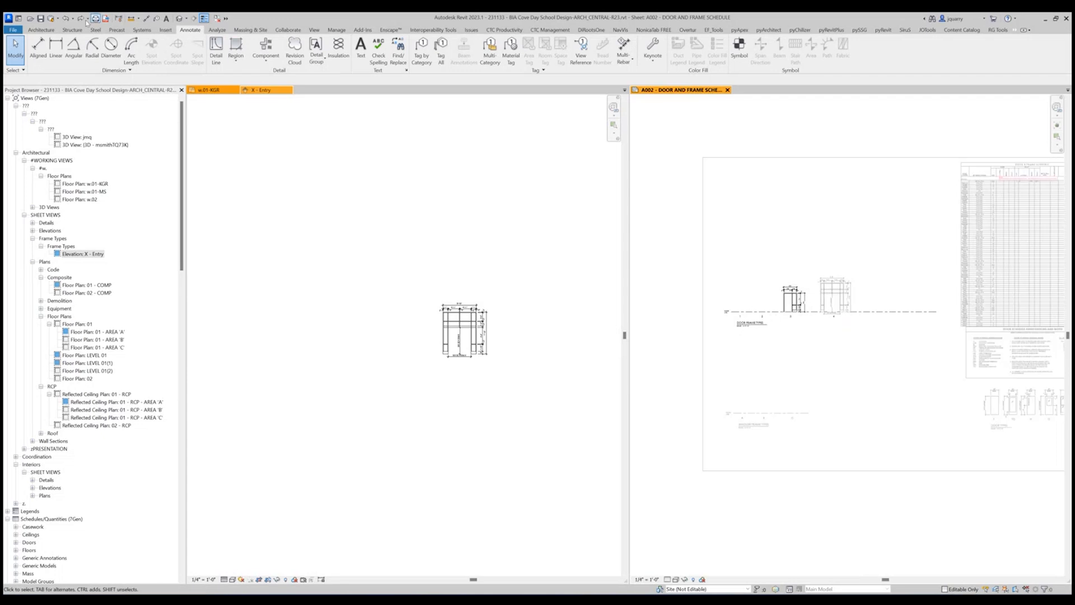
# Start a front-elevation legend component using Doors : DO_WRAP FRAME : Type FG2 36" x 84".
pyautogui.click(265, 59)
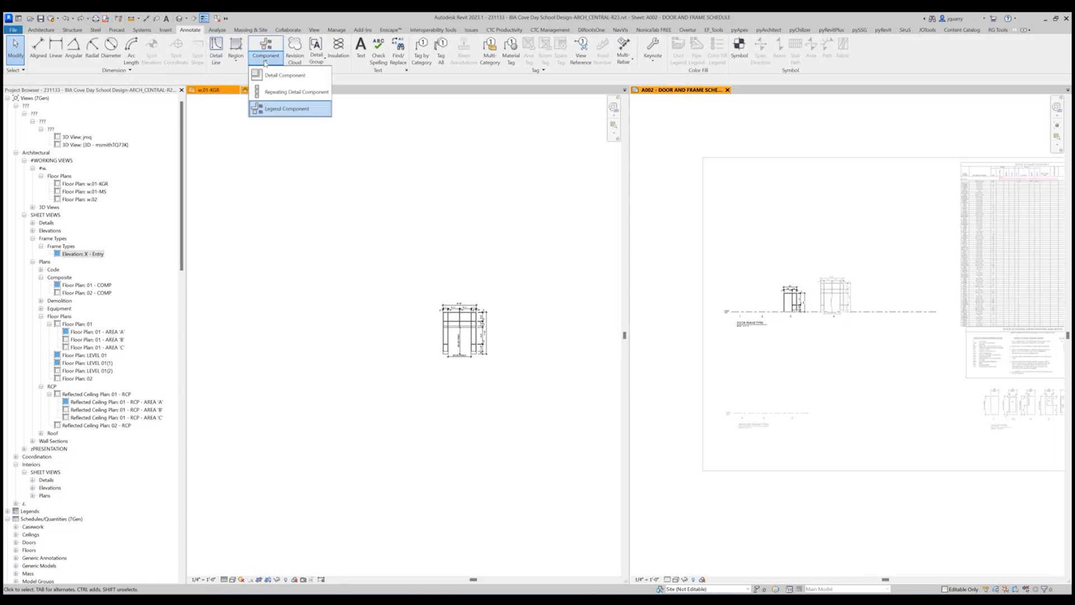
pyautogui.click(276, 109)
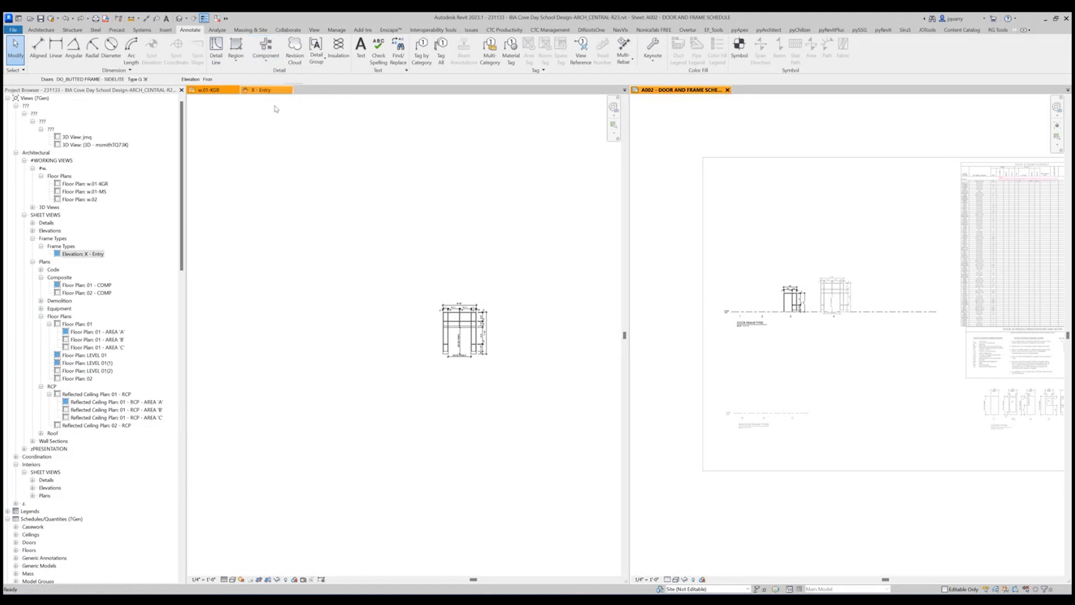
pyautogui.click(136, 80)
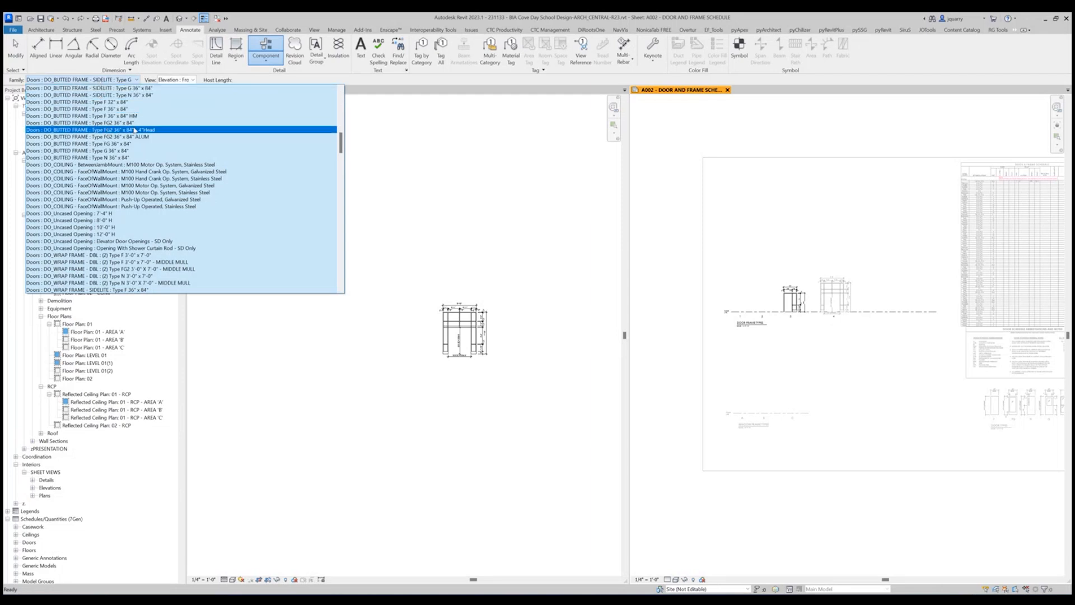
pyautogui.scroll(3, 790, 297)
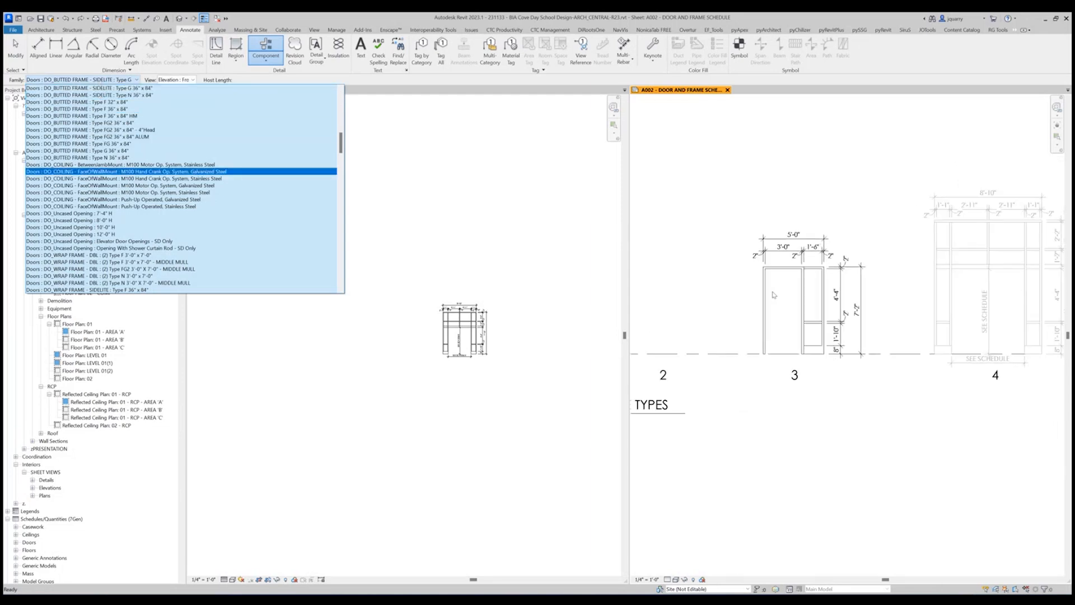
pyautogui.scroll(-6, 745, 313)
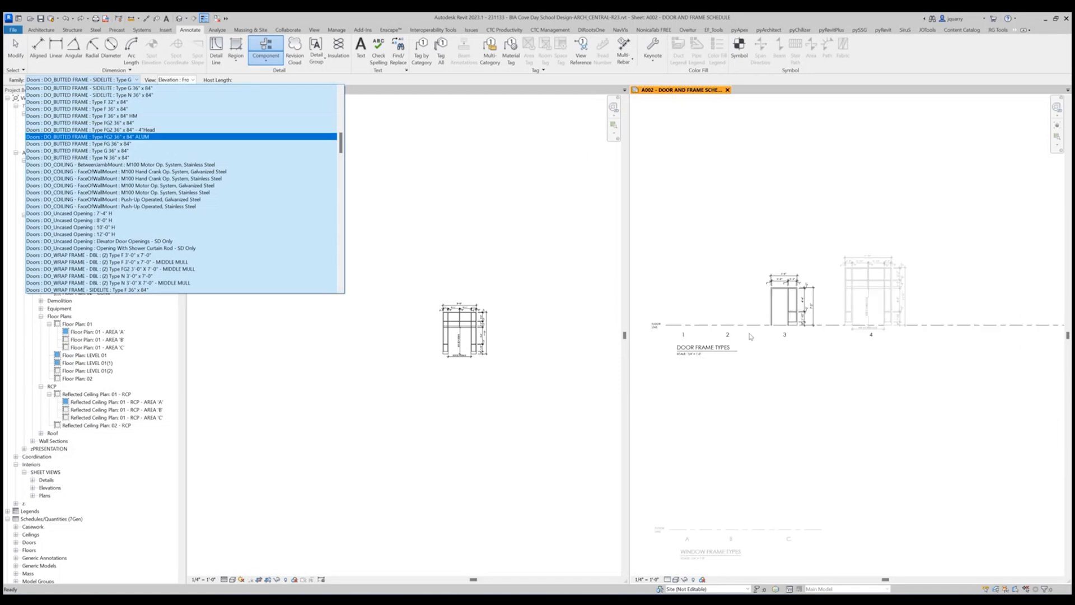
pyautogui.scroll(5, 913, 382)
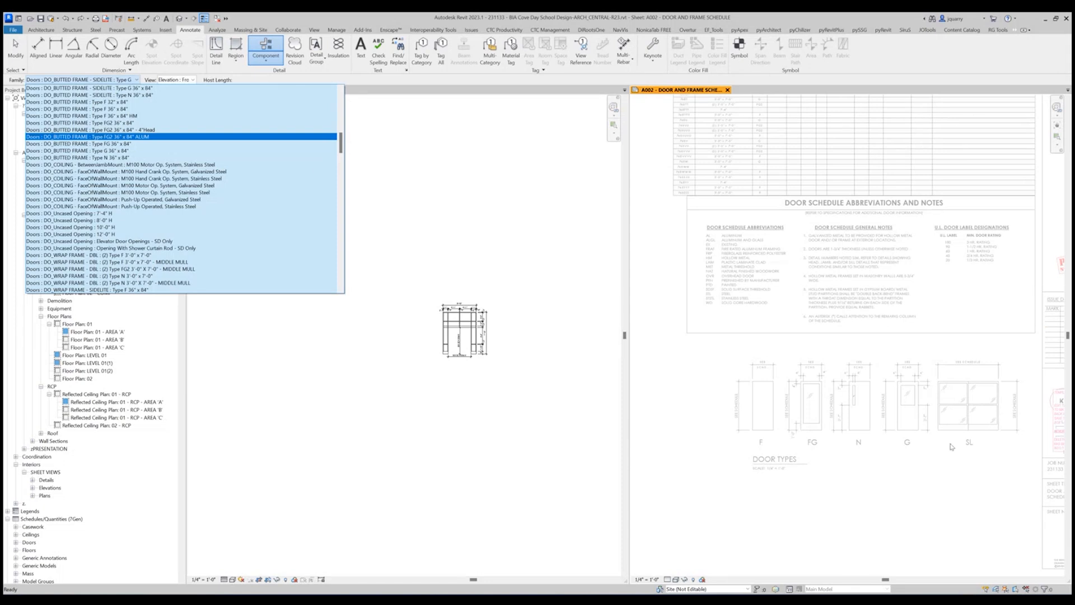
pyautogui.scroll(2, 119, 142)
pyautogui.scroll(10, 118, 143)
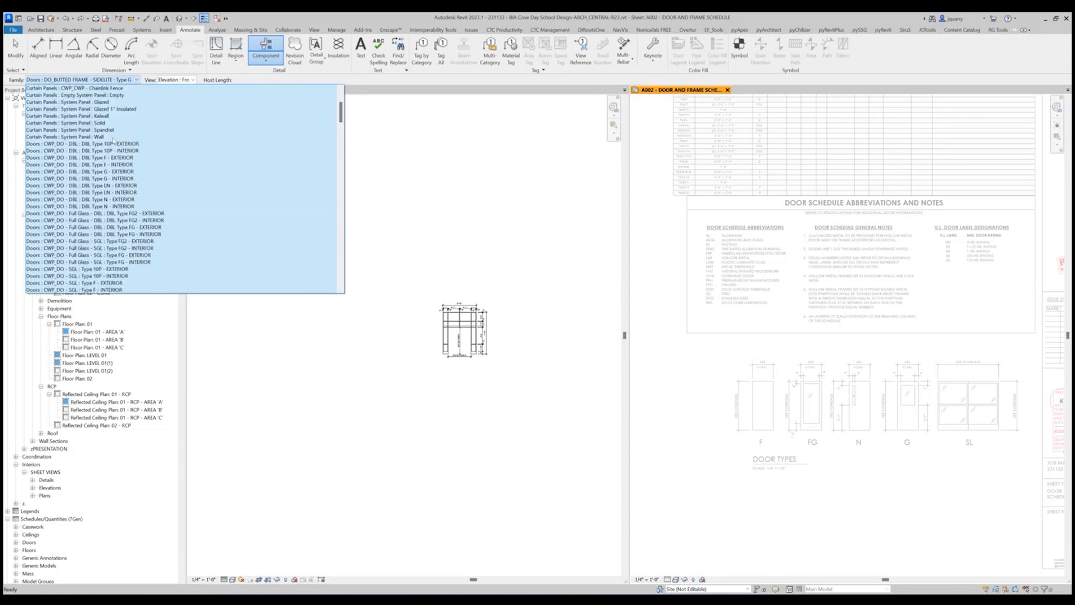
pyautogui.scroll(-10, 113, 141)
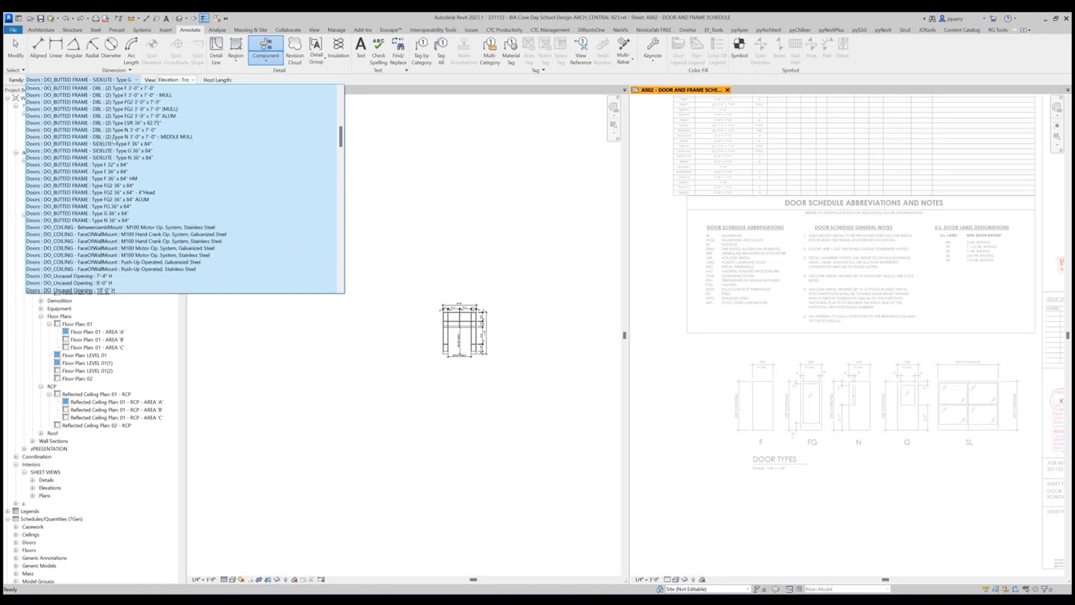
pyautogui.scroll(-9, 114, 140)
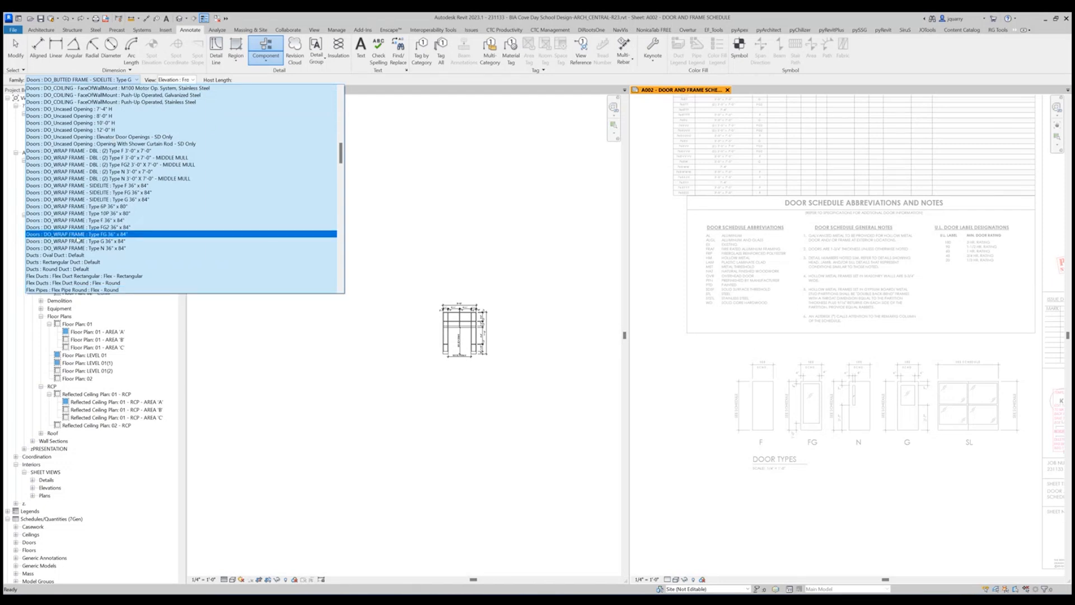
pyautogui.click(86, 228)
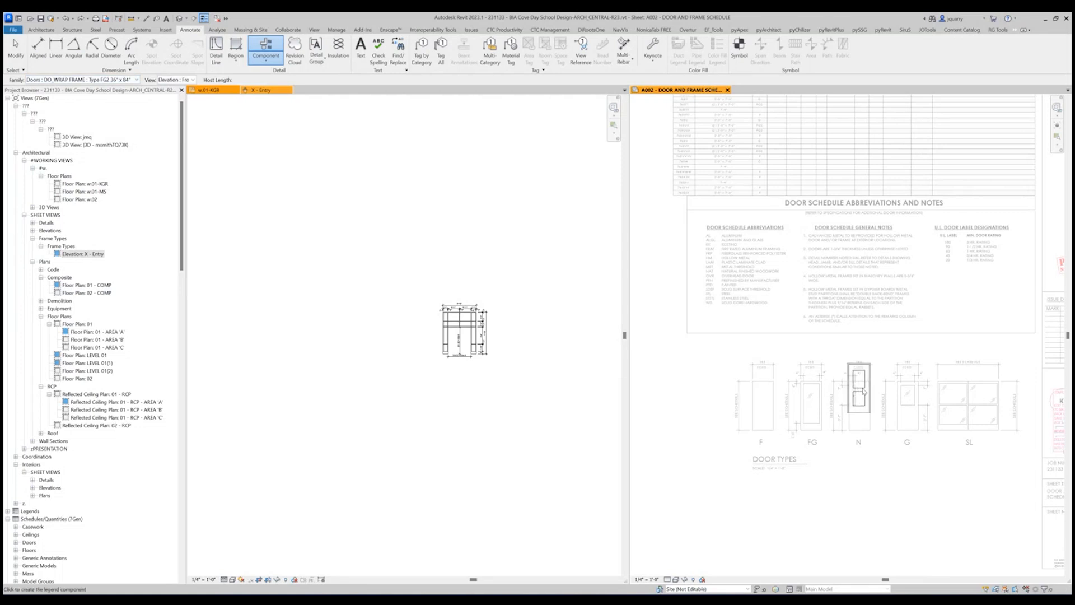
# Place the wrap-frame door elevation just below door type N and finish placing legend components.
pyautogui.scroll(-2, 863, 391)
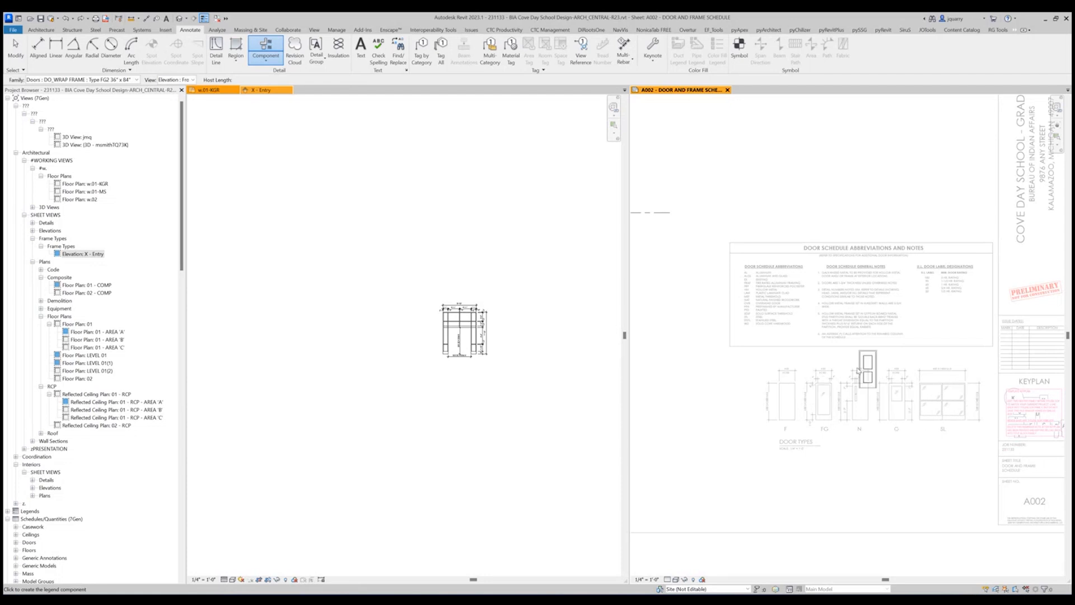
pyautogui.scroll(1, 863, 409)
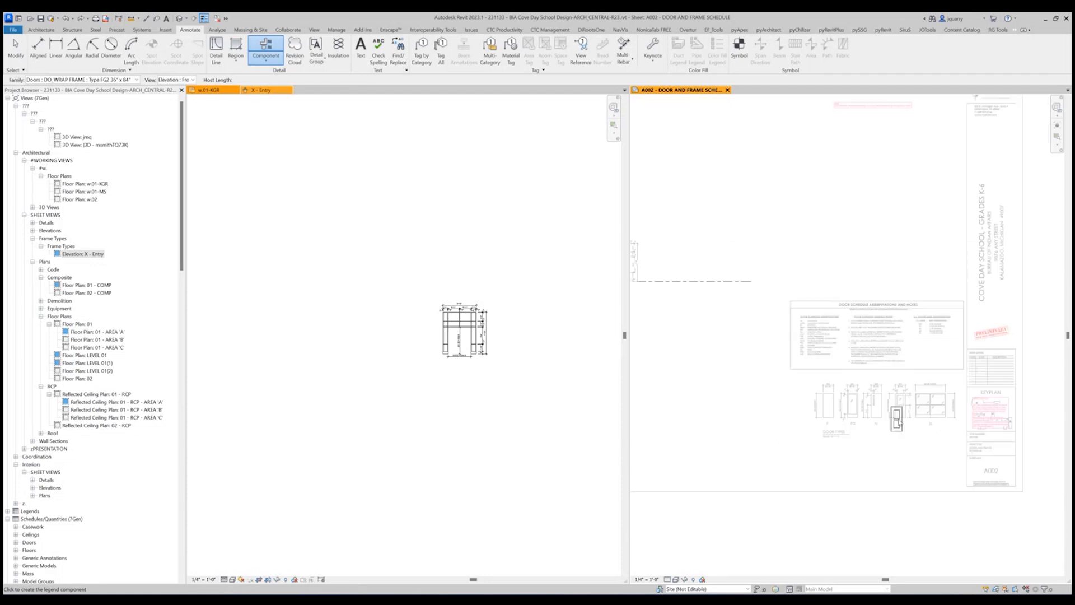
pyautogui.scroll(1, 890, 427)
pyautogui.scroll(1, 890, 427)
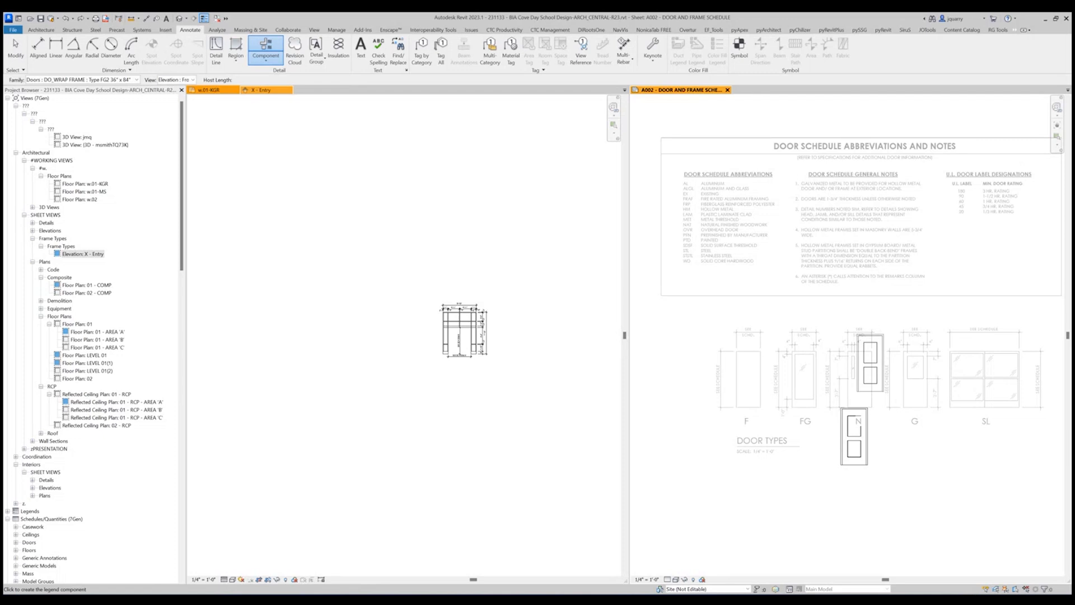
pyautogui.press('Escape')
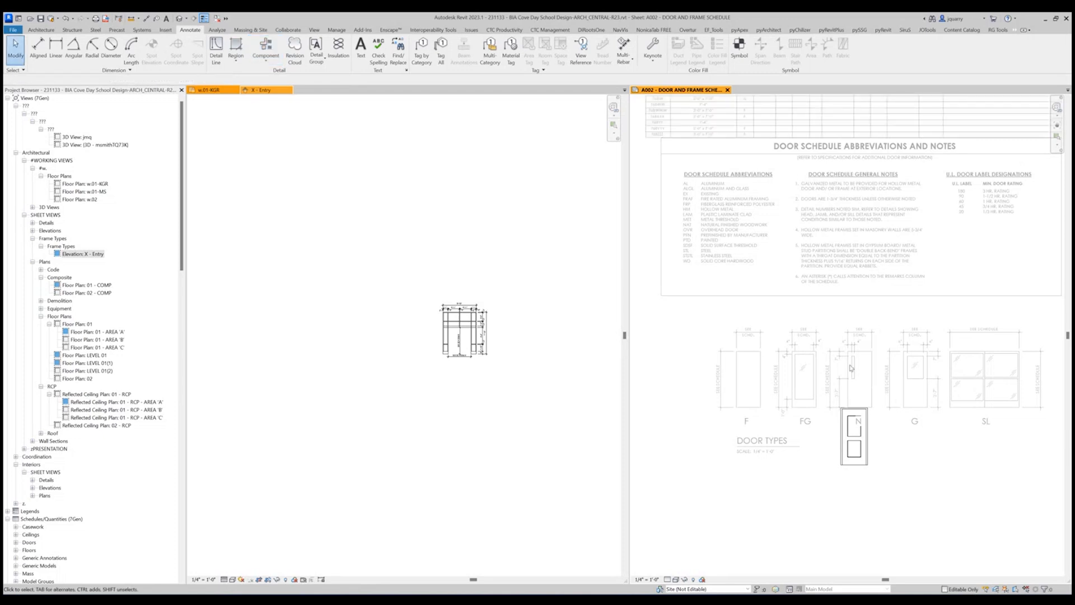
pyautogui.scroll(3, 864, 431)
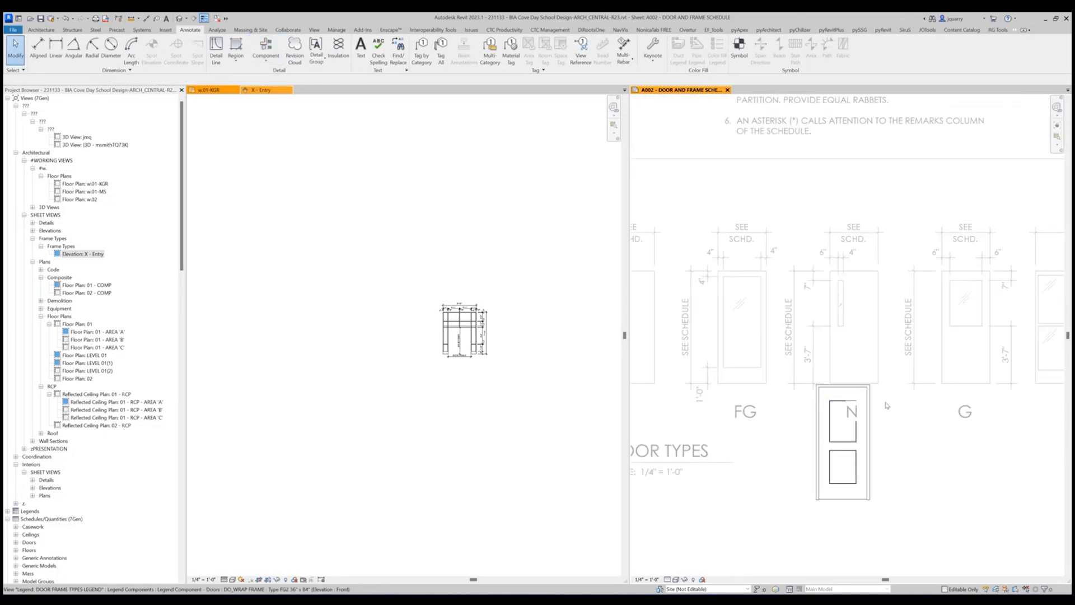
# Delete the wrap-frame door elevation below door type N from the frame types legend and return to the sheet.
pyautogui.press('v')
pyautogui.press('g')
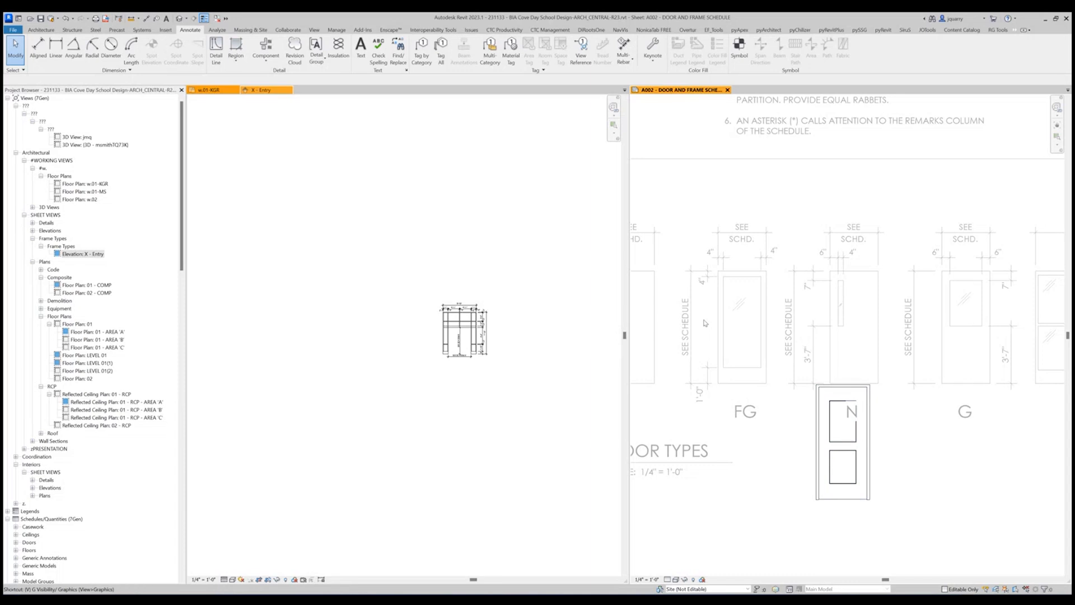
pyautogui.press('Escape')
pyautogui.scroll(-3, 914, 440)
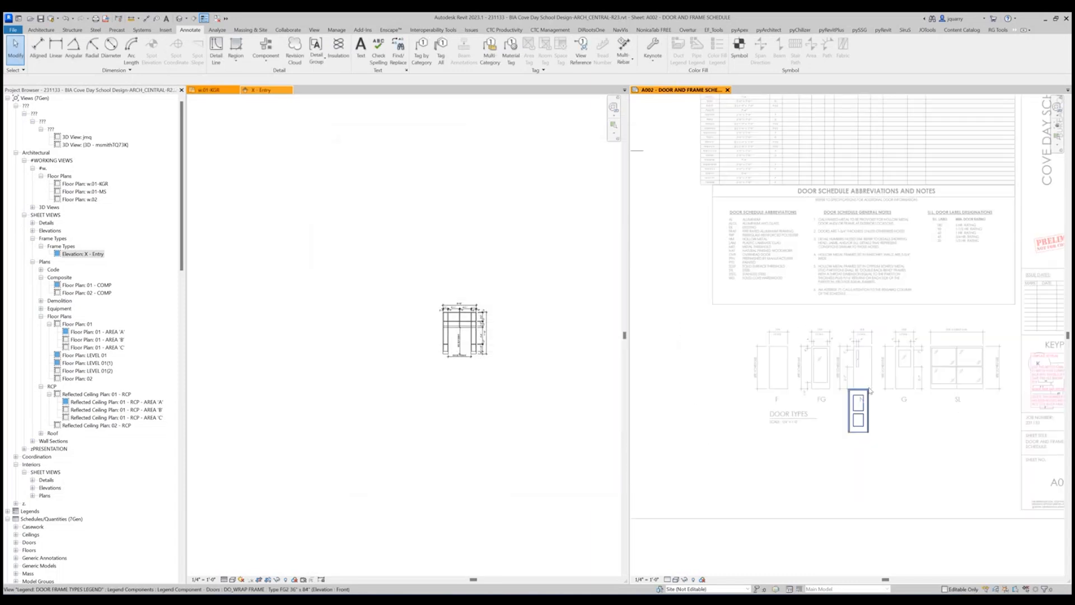
pyautogui.scroll(-4, 869, 390)
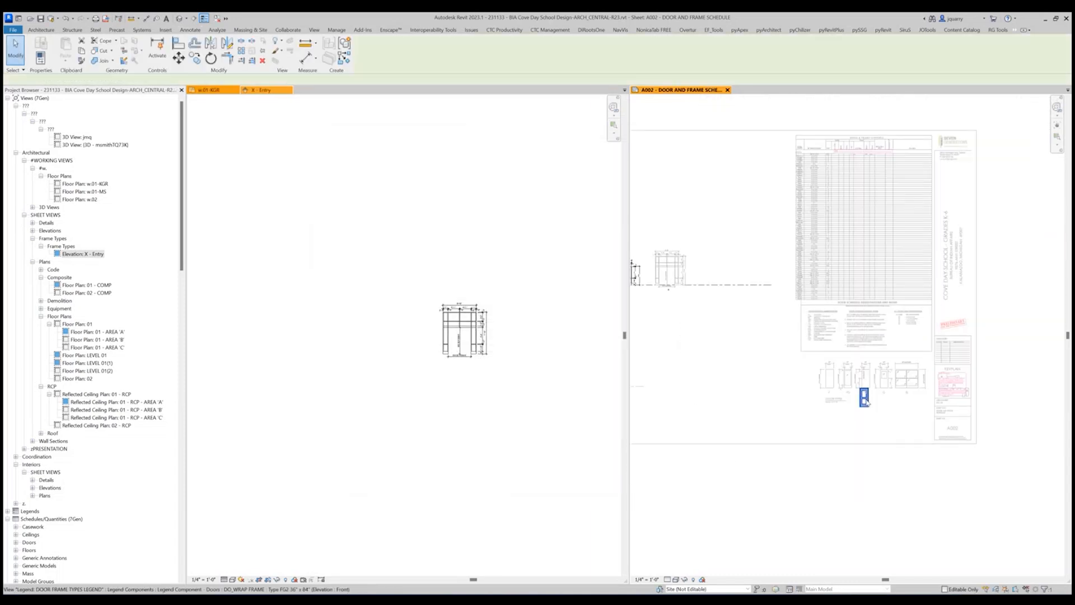
pyautogui.doubleClick(952, 514)
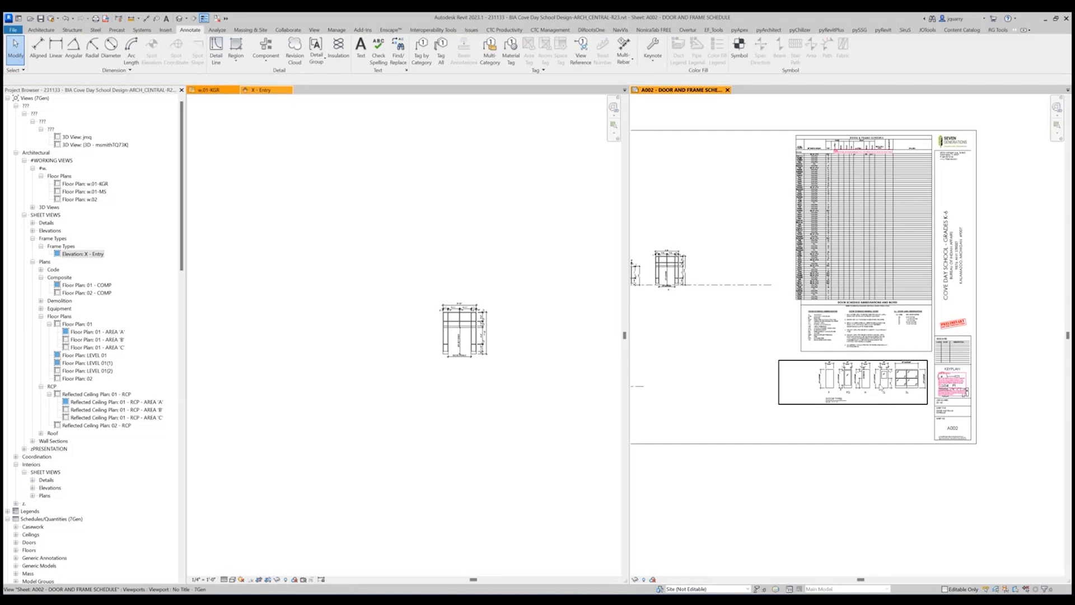
# Activate the Door Types legend and place the Doors : DO_WRAP FRAME : Type FG2 36" x 84" front elevation just below door type G.
pyautogui.doubleClick(881, 386)
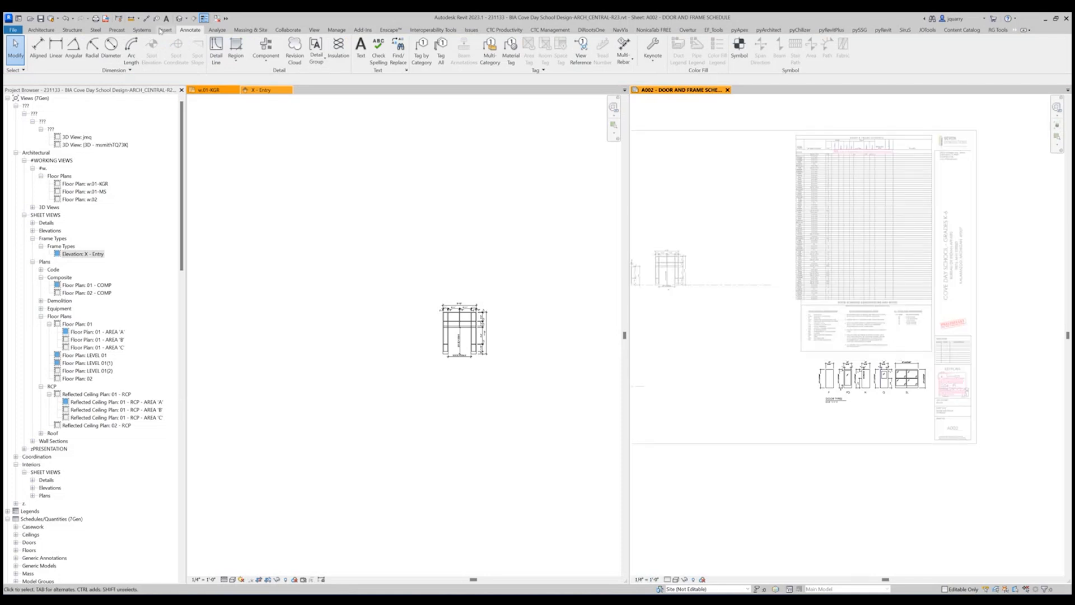
pyautogui.click(265, 52)
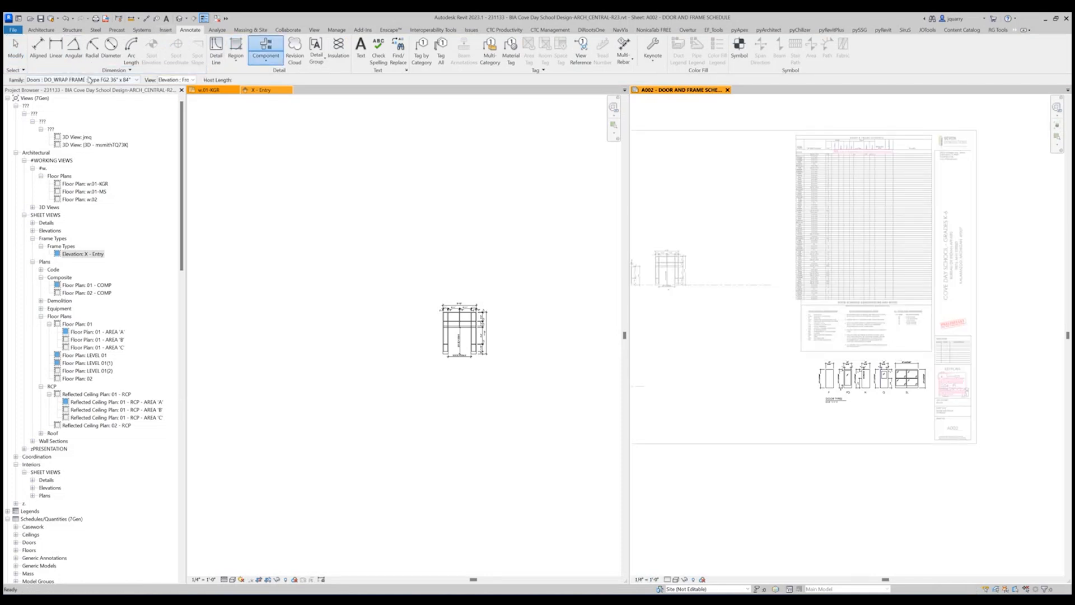
pyautogui.scroll(5, 870, 411)
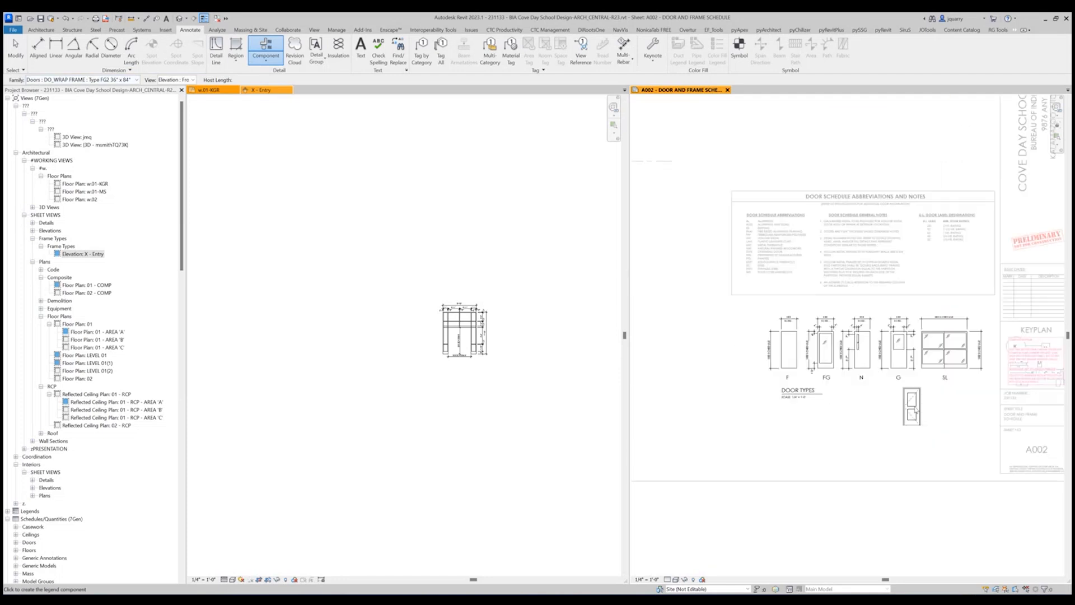
pyautogui.press('Escape')
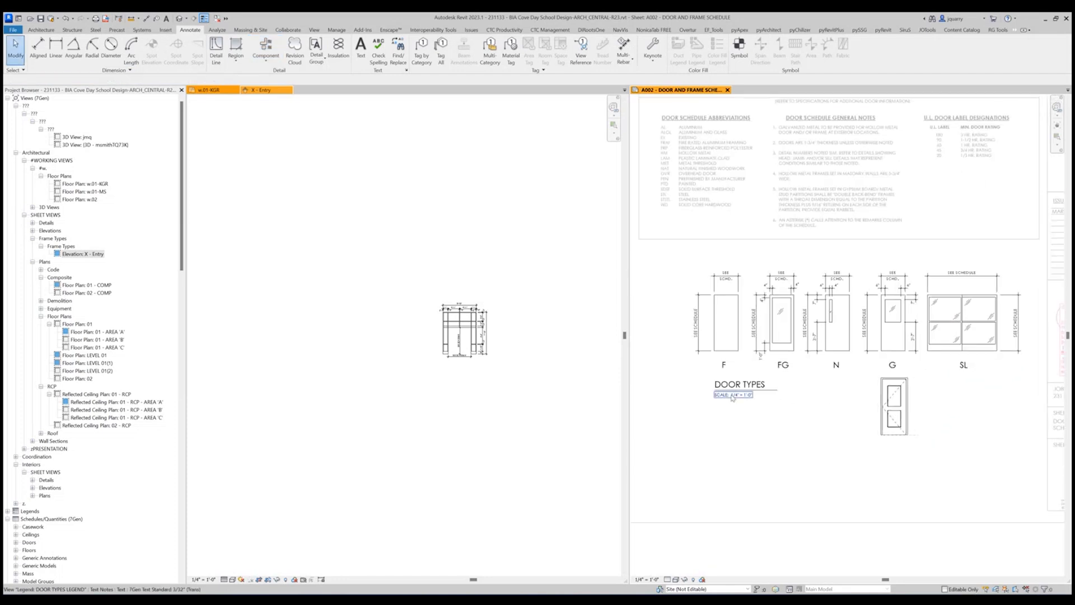
# Hide every model category except Doors in the Door Types legend's visibility overrides, and expand the Doors subcategories.
pyautogui.press('v')
pyautogui.press('g')
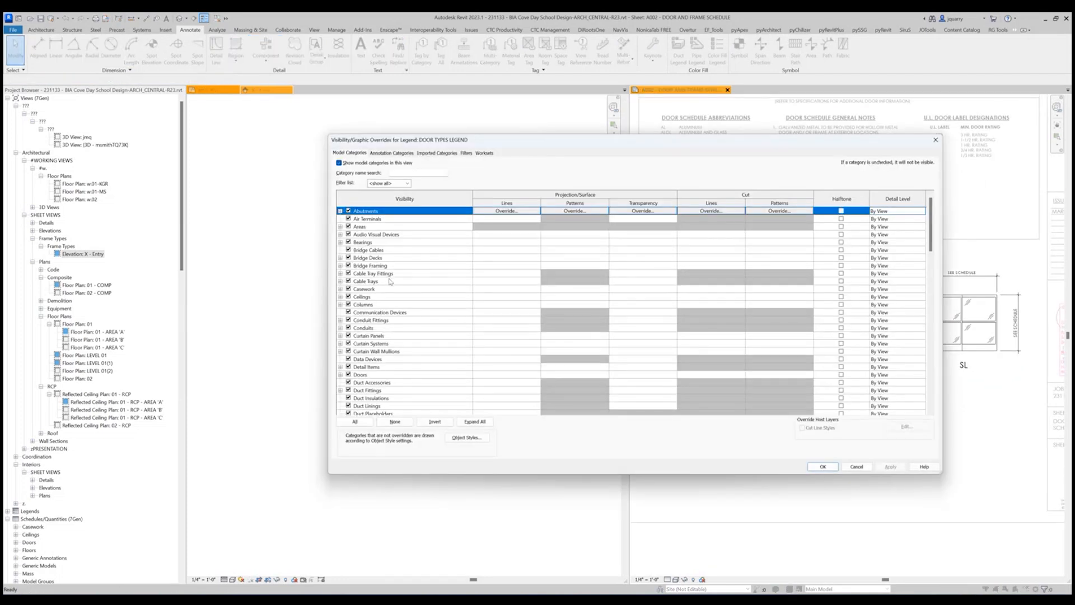
pyautogui.click(363, 422)
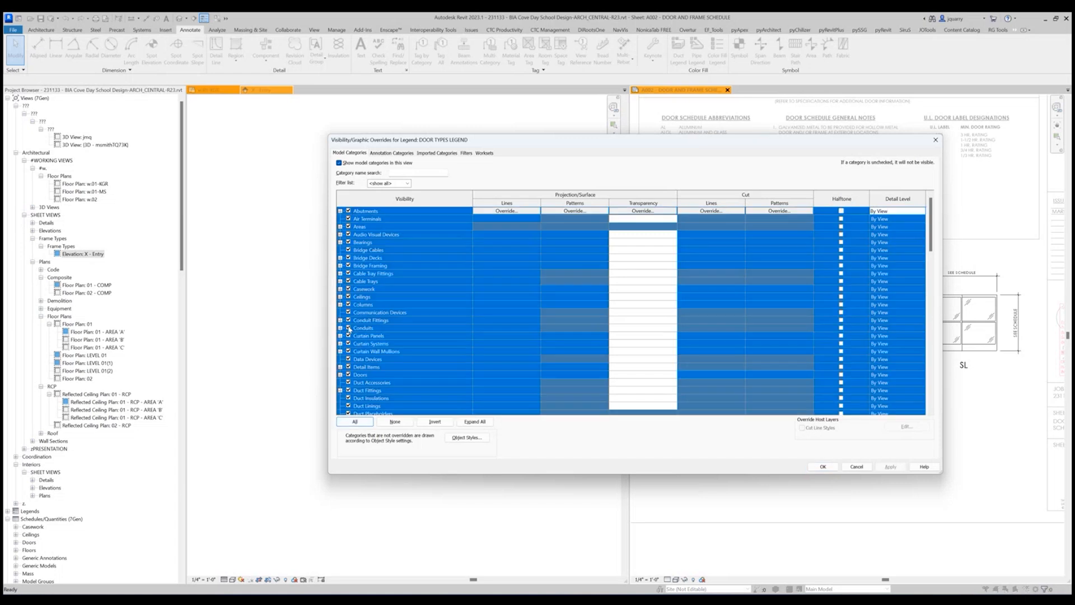
pyautogui.click(348, 328)
pyautogui.click(374, 313)
pyautogui.click(348, 374)
pyautogui.click(340, 375)
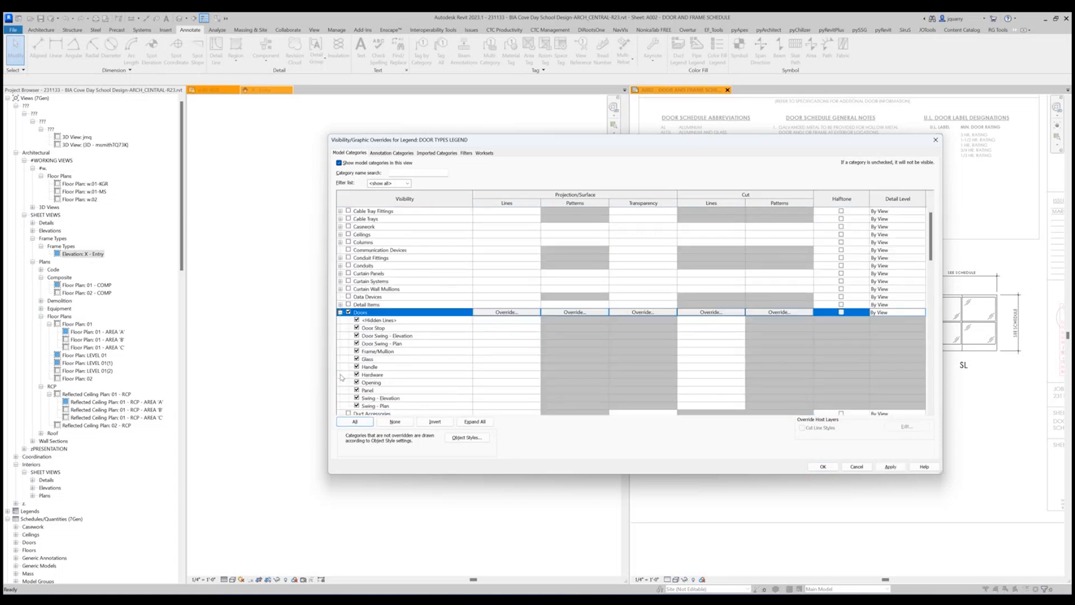
# Hide all Doors subcategories except Glass and Panel in the Door Types legend, and apply the visibility overrides.
pyautogui.click(357, 327)
pyautogui.click(357, 335)
pyautogui.click(357, 343)
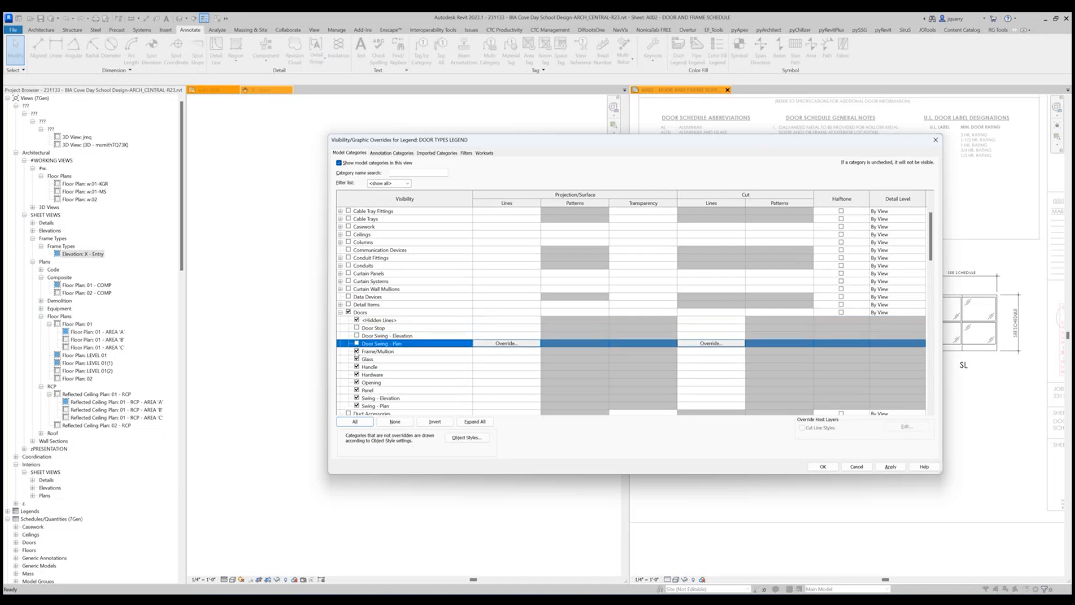
pyautogui.click(357, 359)
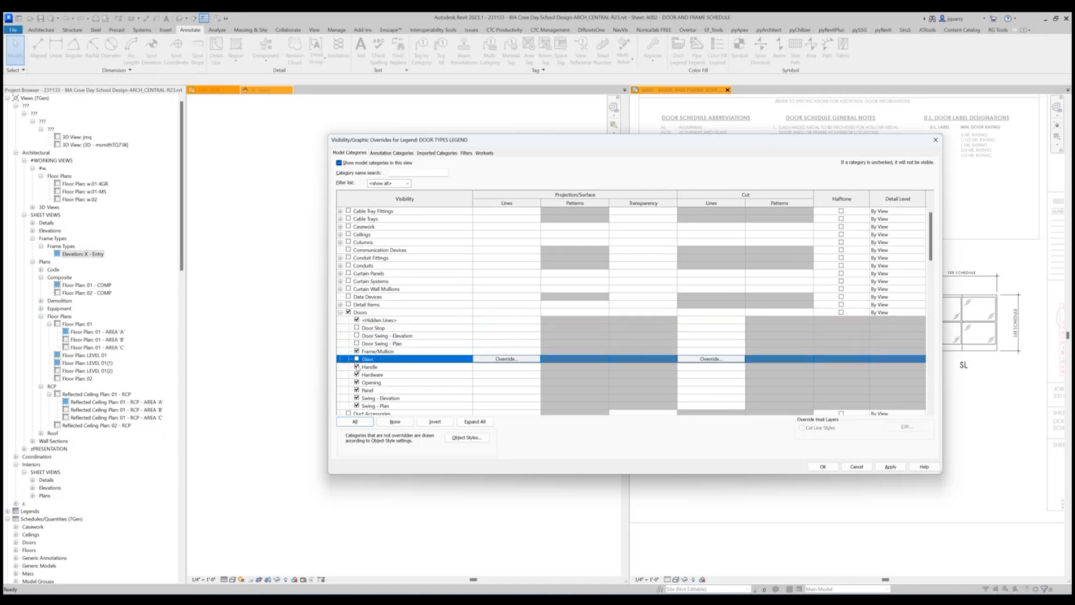
pyautogui.click(356, 351)
pyautogui.click(356, 359)
pyautogui.click(356, 366)
pyautogui.click(357, 374)
pyautogui.click(357, 381)
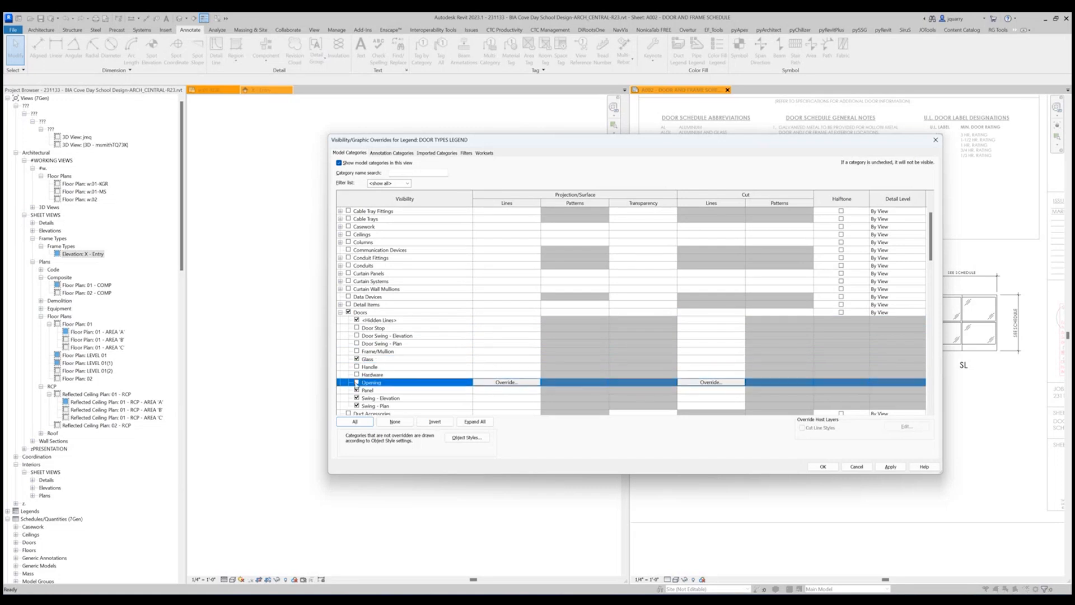
pyautogui.click(357, 397)
pyautogui.click(356, 406)
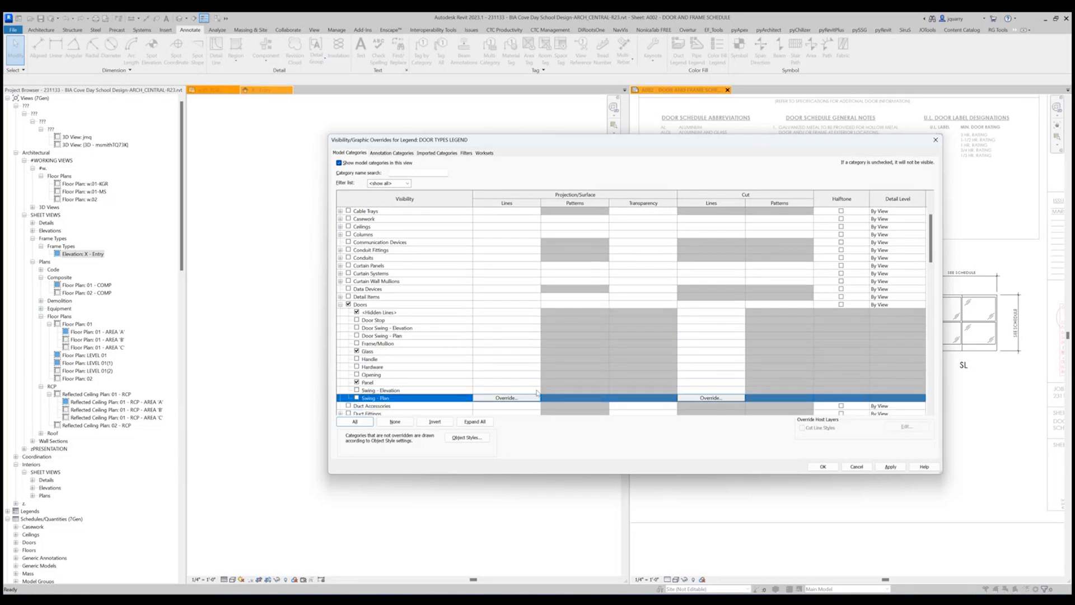
pyautogui.click(356, 312)
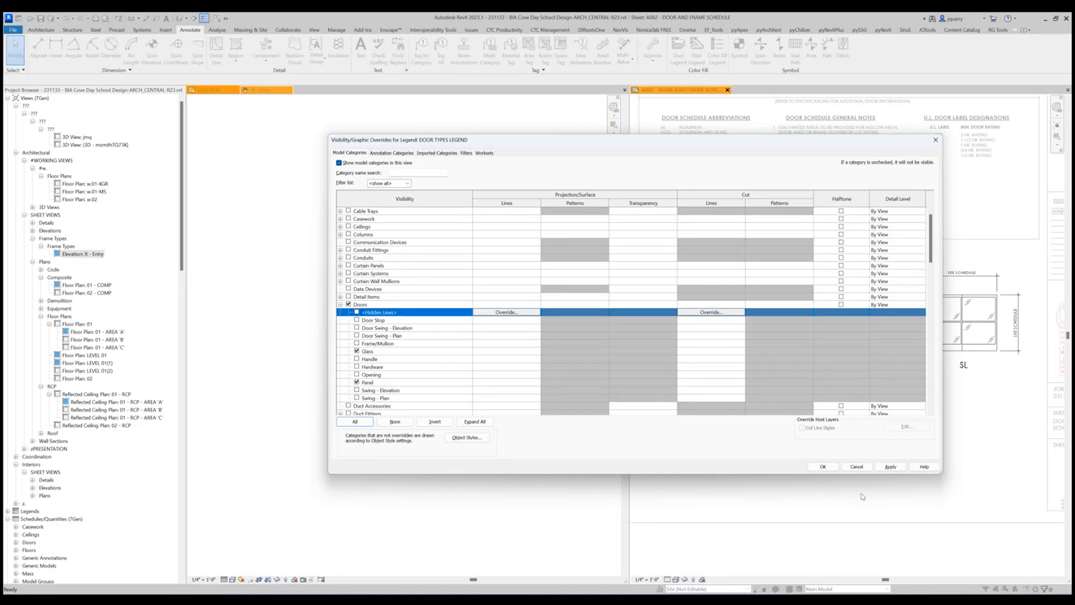
pyautogui.click(824, 466)
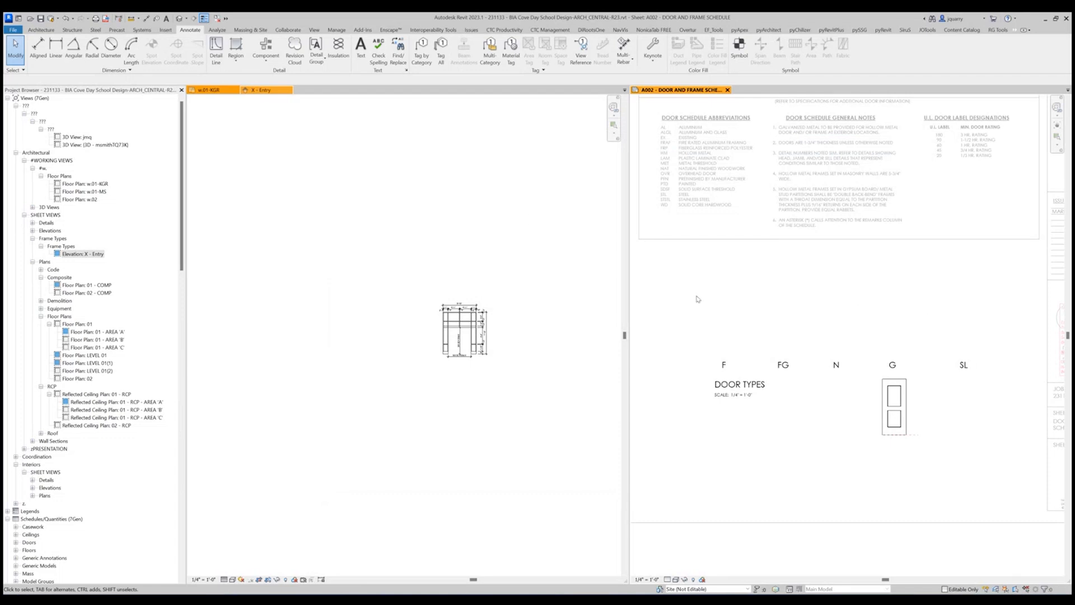
# Turn the Lines category back on in the Door Types legend's visibility overrides.
pyautogui.press('v')
pyautogui.press('g')
pyautogui.scroll(-6, 353, 383)
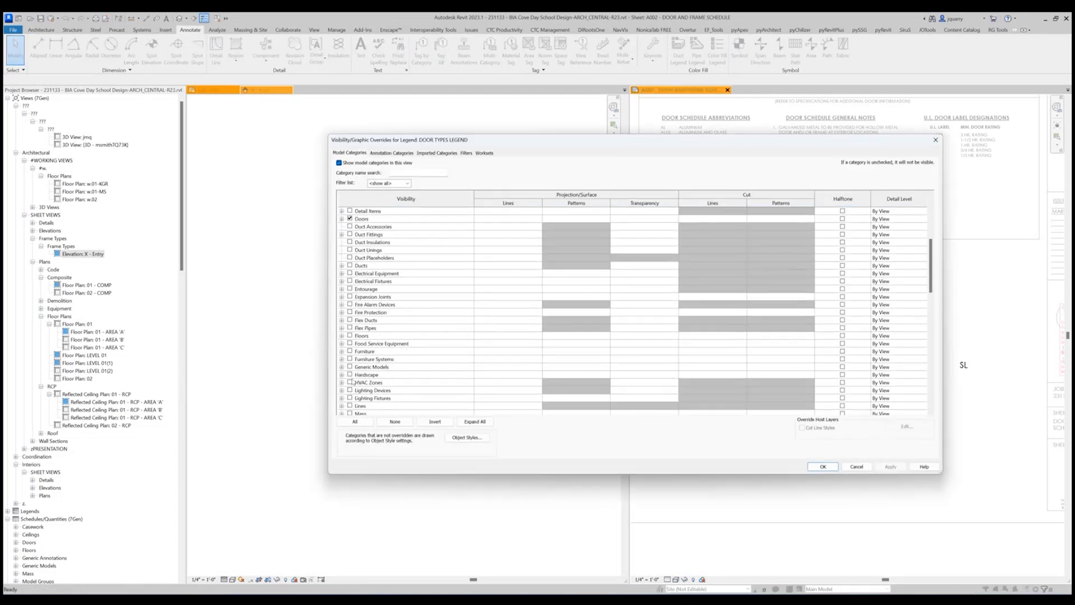
pyautogui.scroll(-2, 353, 383)
pyautogui.click(348, 359)
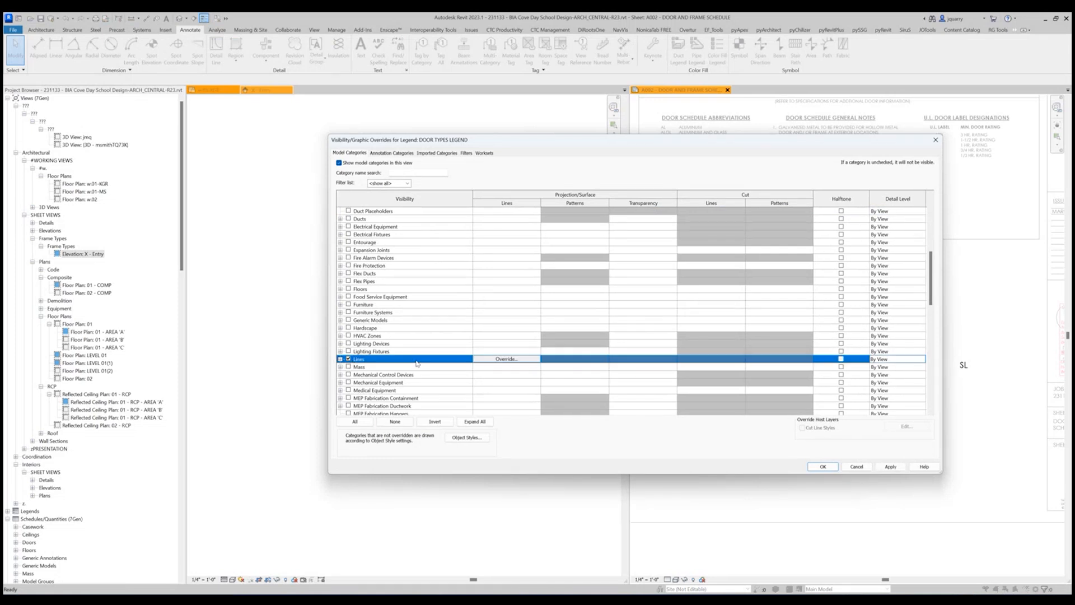
pyautogui.scroll(-3, 417, 362)
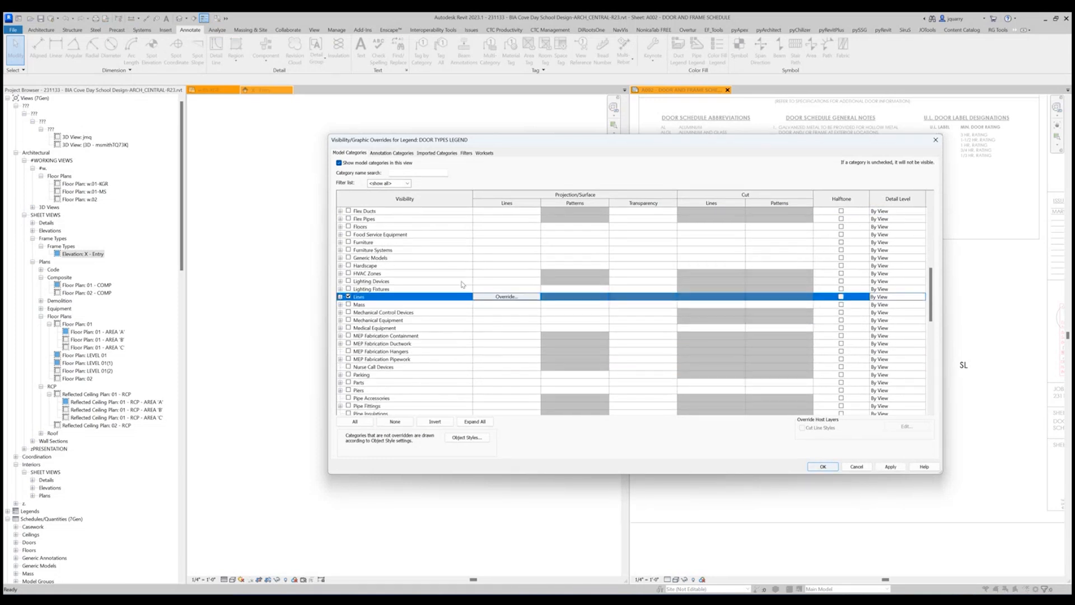
pyautogui.click(823, 467)
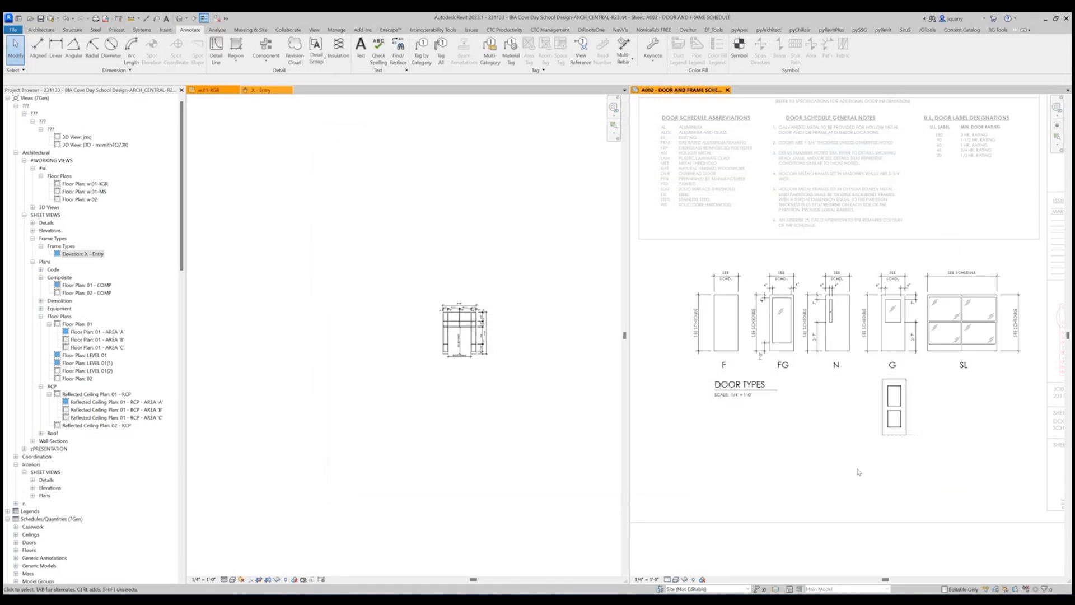
# Switch off the four ADA subcategories under Generic Models in the Door Types legend, and leave the Generic Models category itself hidden.
pyautogui.click(895, 418)
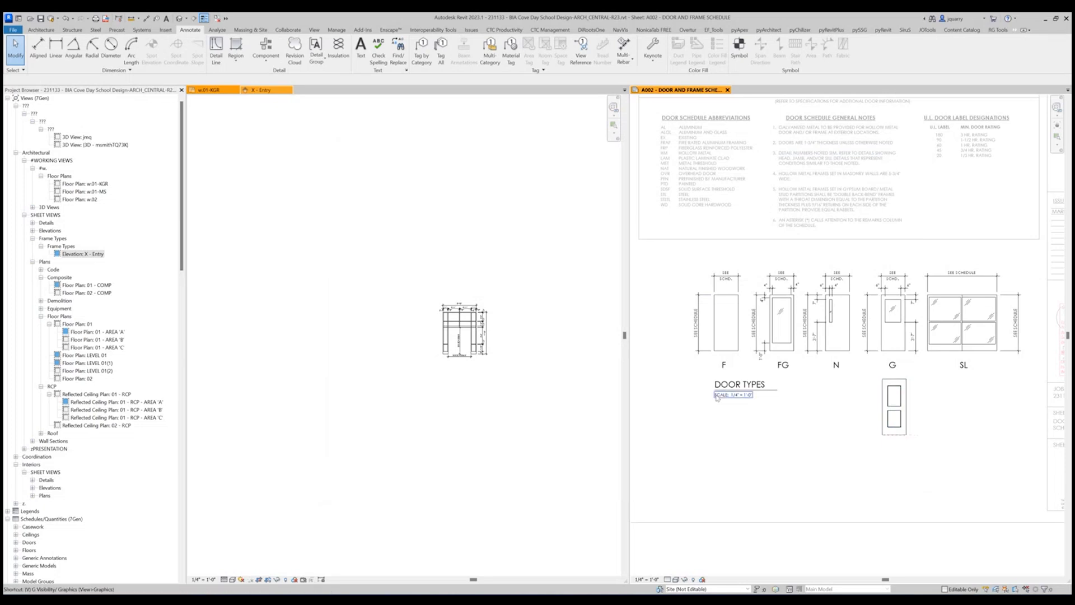
pyautogui.press('v')
pyautogui.press('g')
pyautogui.scroll(-9, 386, 365)
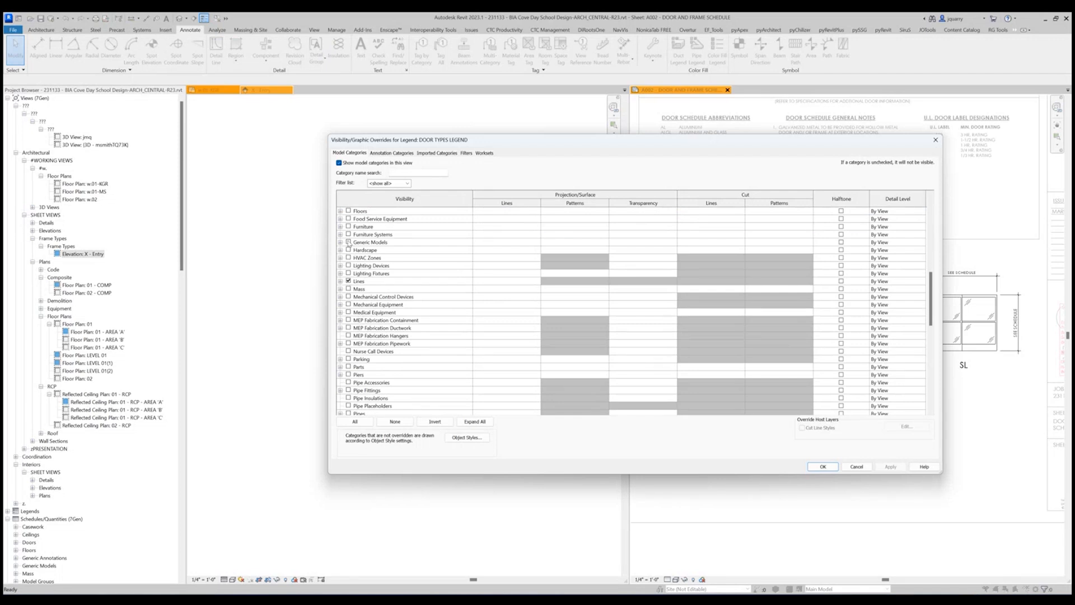
pyautogui.click(348, 242)
pyautogui.click(340, 242)
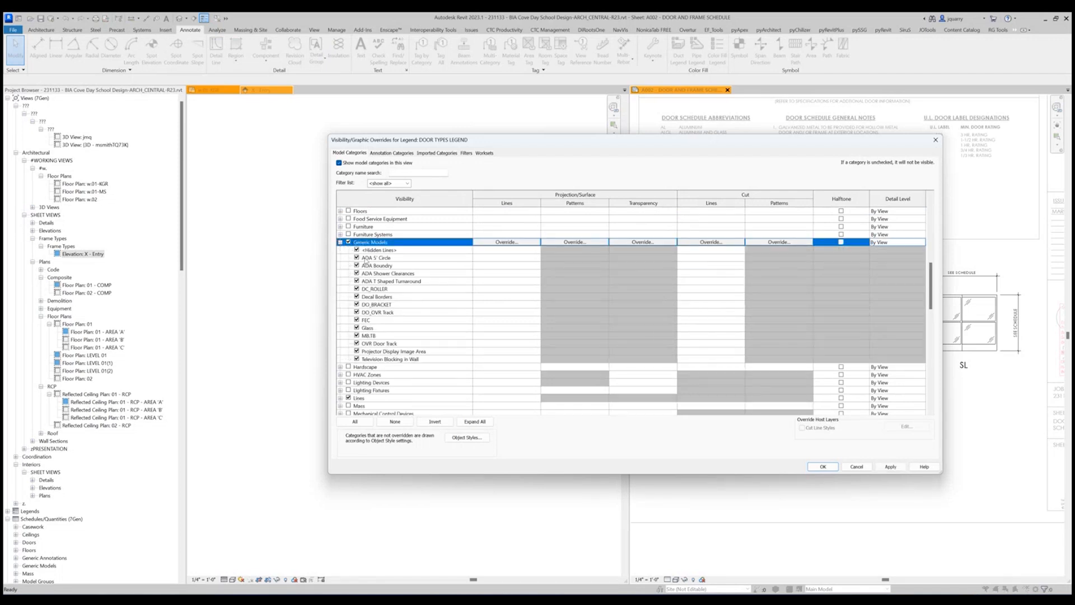
pyautogui.click(365, 259)
pyautogui.keyDown('shift'); pyautogui.click(374, 282); pyautogui.keyUp('shift')
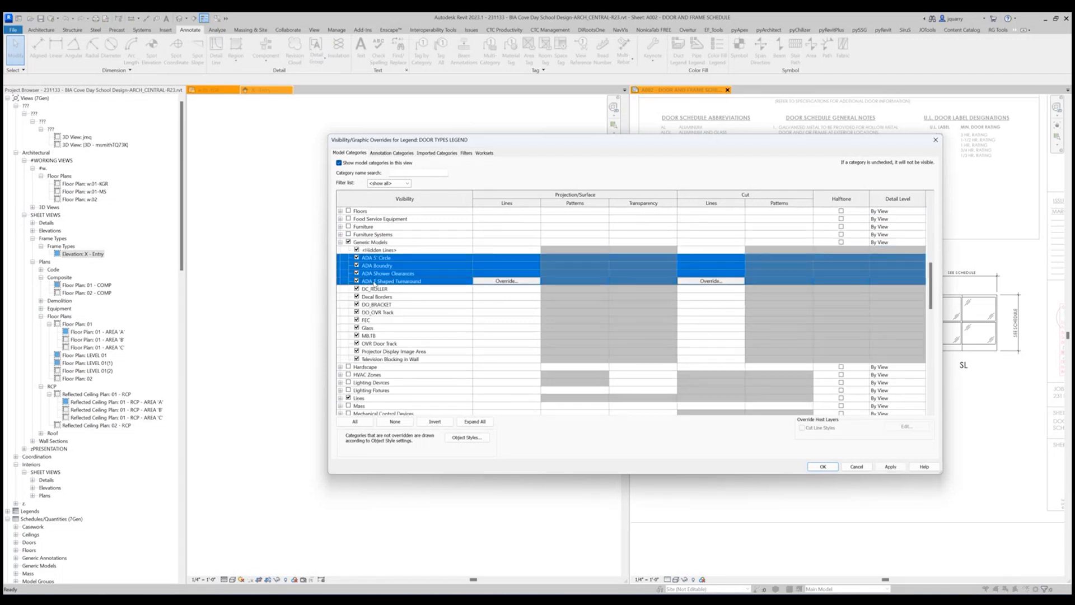
pyautogui.click(349, 242)
pyautogui.click(837, 466)
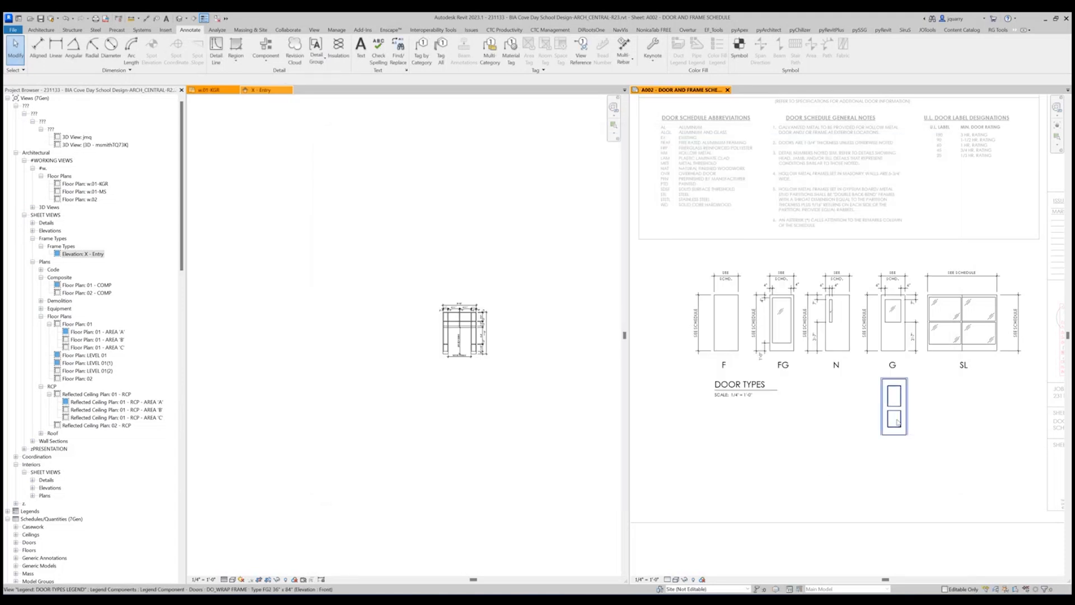
# Move the wrap-frame door elevation onto the first leaf of door type SL, and move it back to just below door type G.
pyautogui.click(896, 420)
pyautogui.scroll(2, 929, 383)
pyautogui.scroll(-2, 677, 425)
pyautogui.moveTo(783, 417)
pyautogui.mouseDown()
pyautogui.moveTo(840, 342)
pyautogui.moveTo(829, 331)
pyautogui.mouseUp()
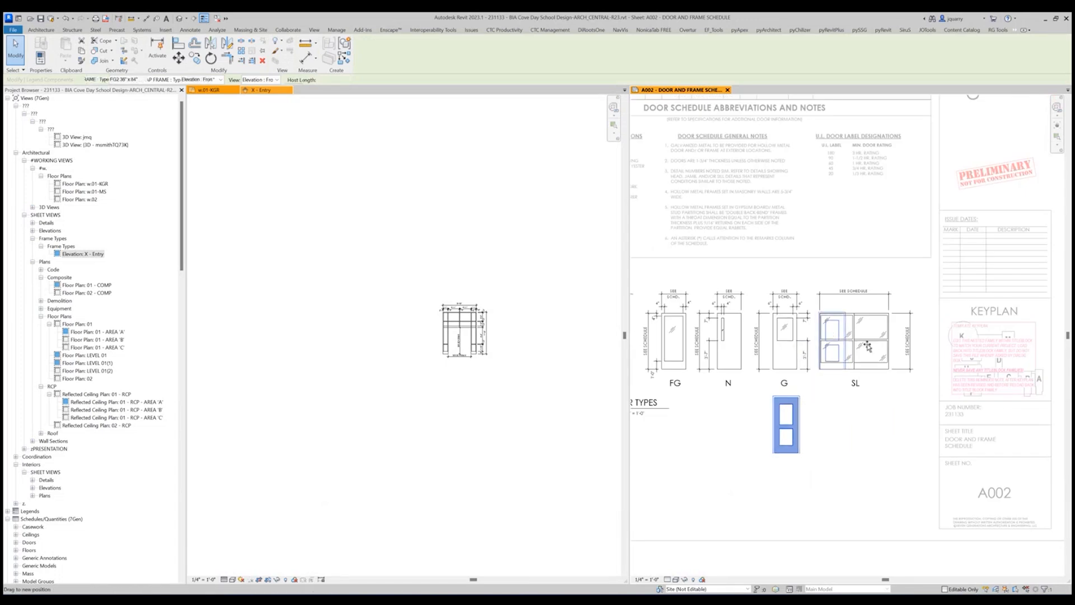
pyautogui.press('Escape')
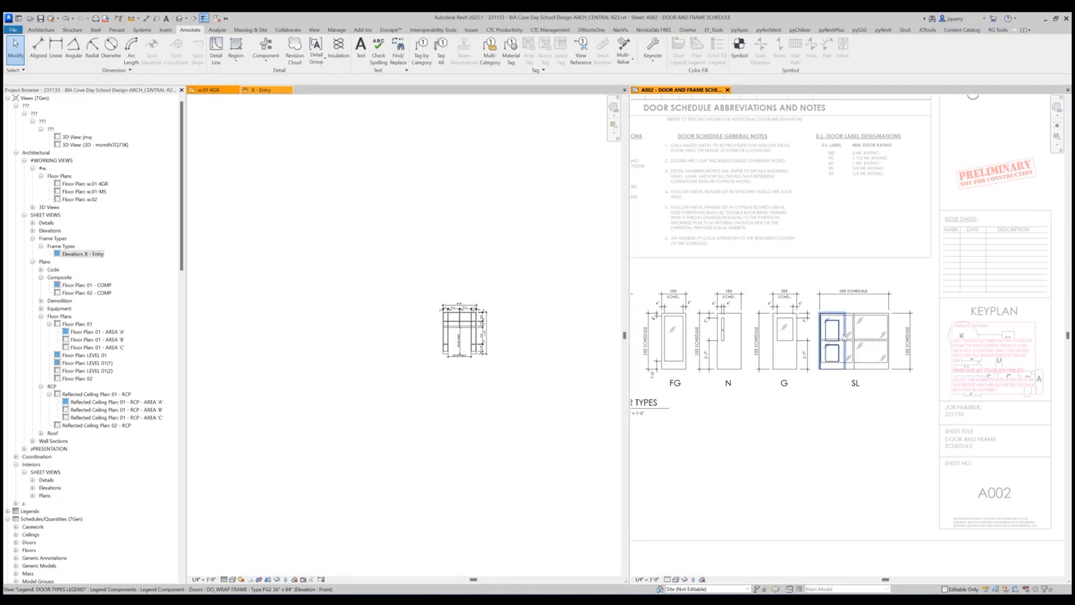
pyautogui.moveTo(828, 334); pyautogui.dragTo(792, 427)
pyautogui.press('Escape')
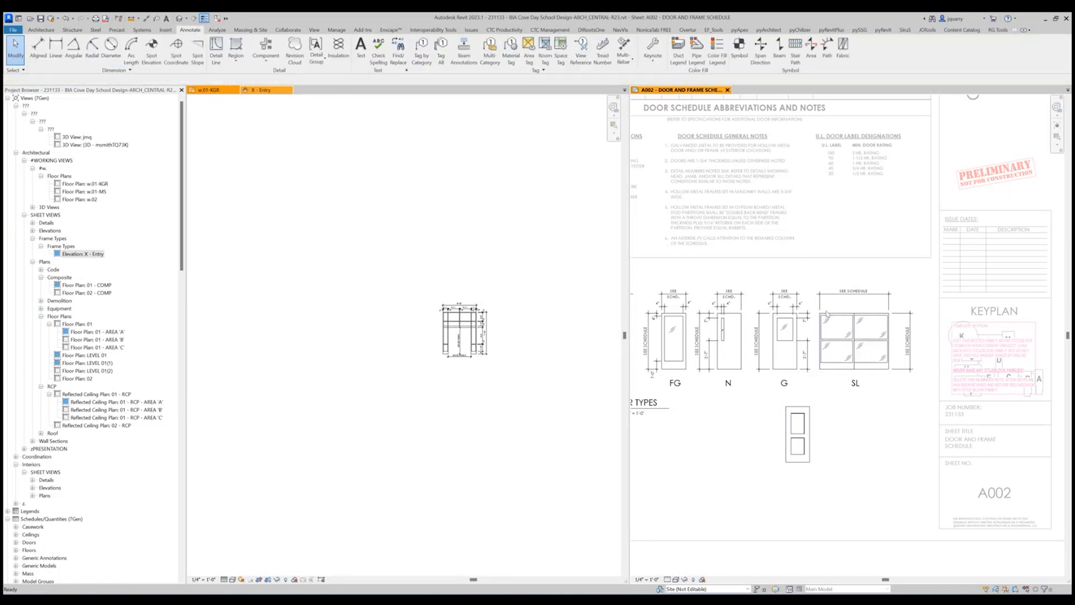
# Leave the Door Types legend and examine the new door elevation's panel and glass outlines up close on the sheet.
pyautogui.scroll(-2, 933, 433)
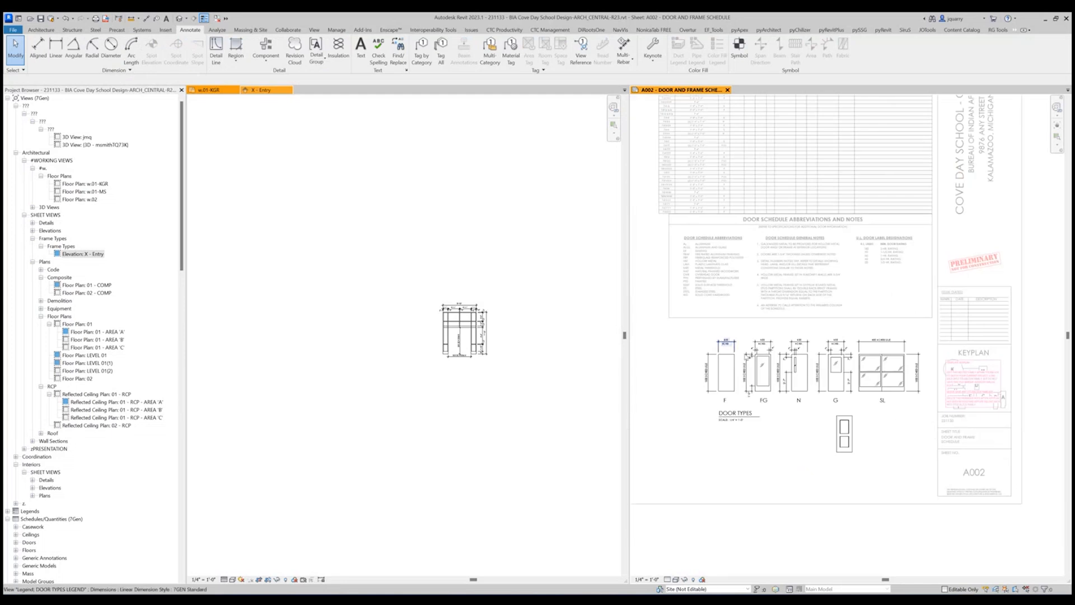
pyautogui.scroll(-2, 986, 396)
pyautogui.scroll(-1, 986, 396)
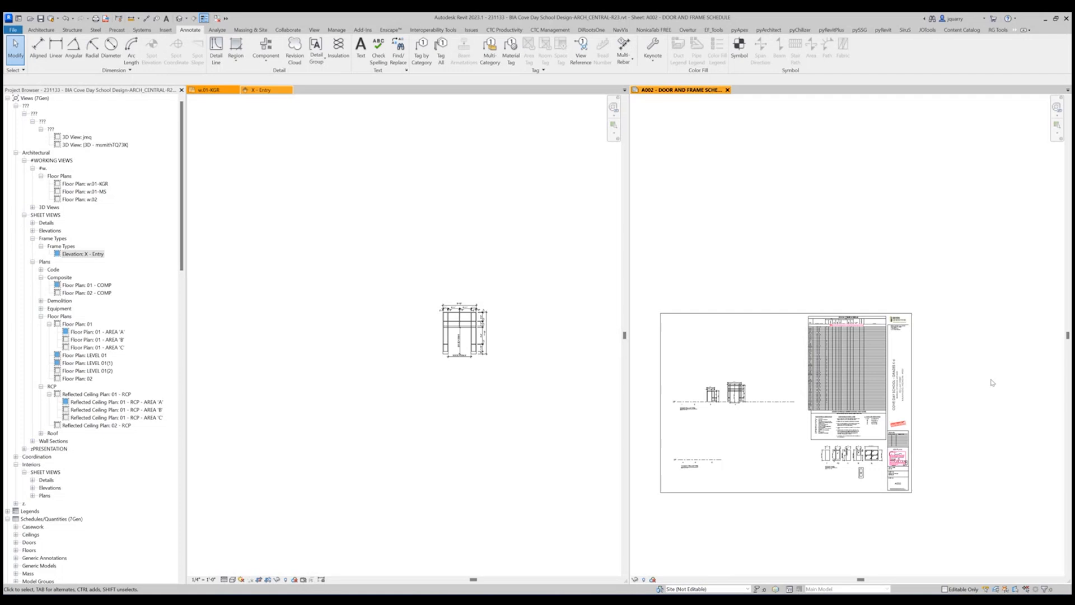
pyautogui.scroll(5, 835, 484)
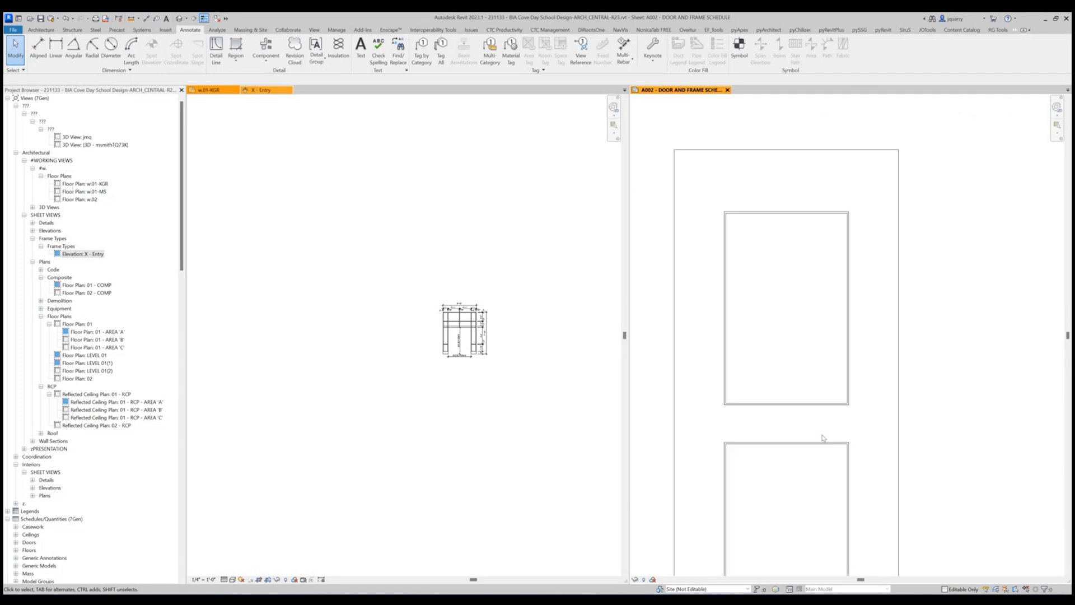
pyautogui.scroll(2, 823, 437)
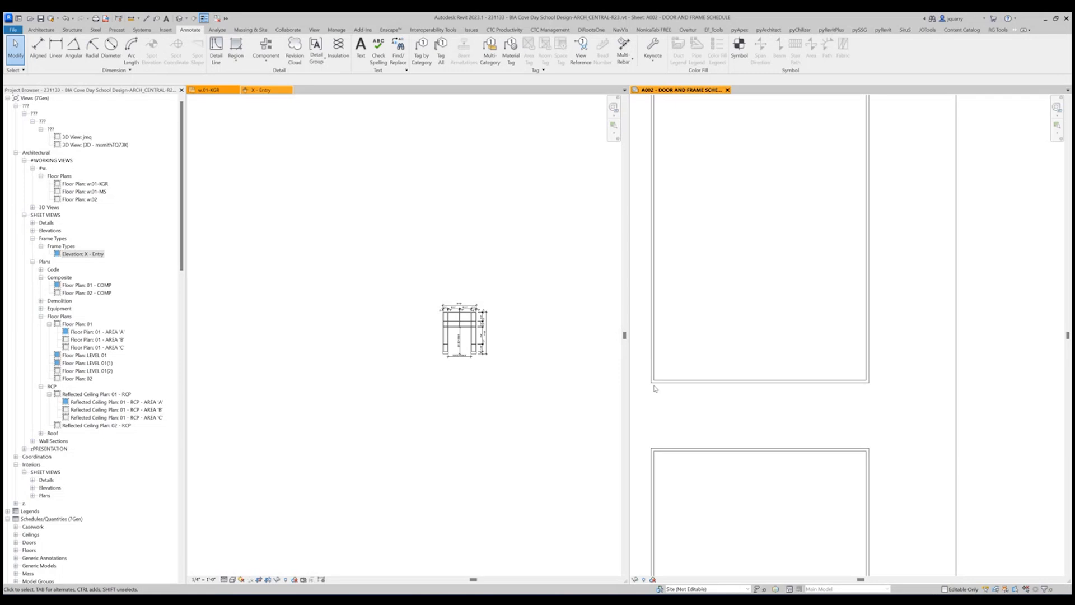
pyautogui.scroll(-2, 783, 403)
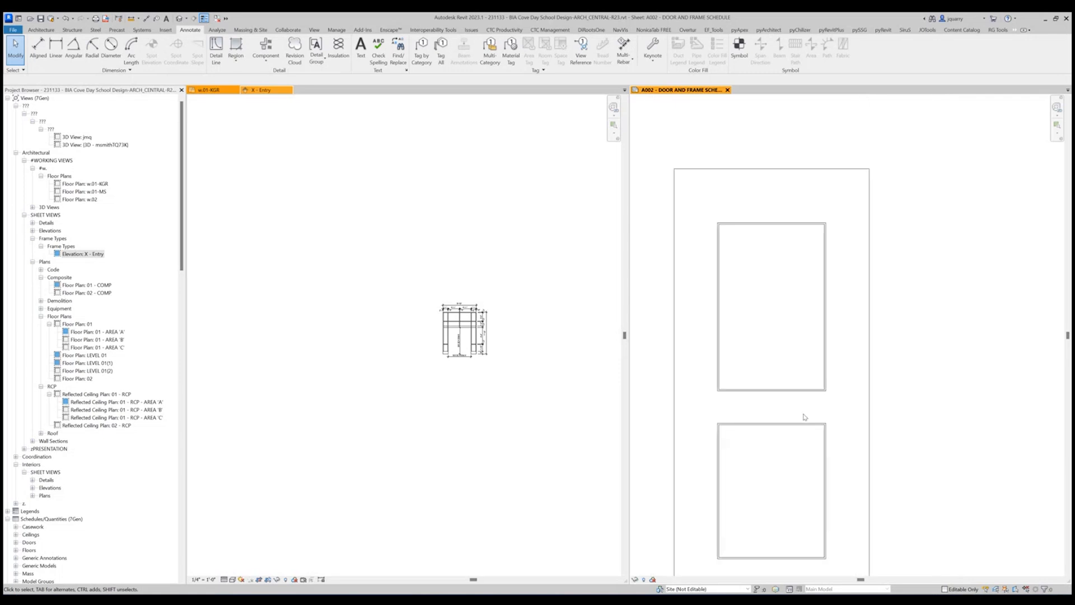
pyautogui.scroll(-4, 927, 411)
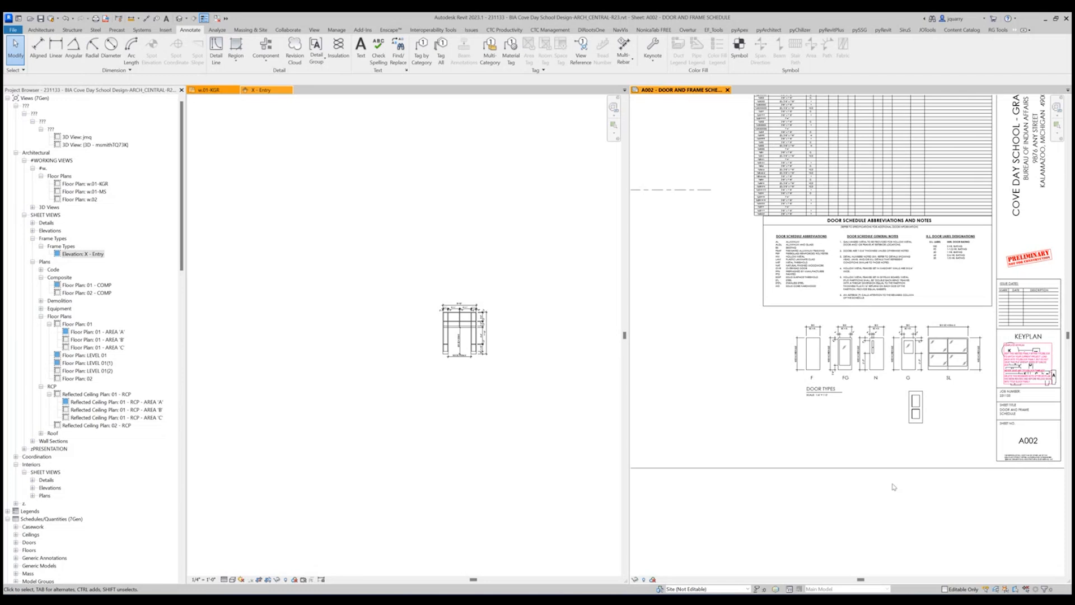
# Close the X - Entry elevation and switch to floor plan w.01-KGR at the double-door entry with the elevation marker.
pyautogui.scroll(-3, 894, 487)
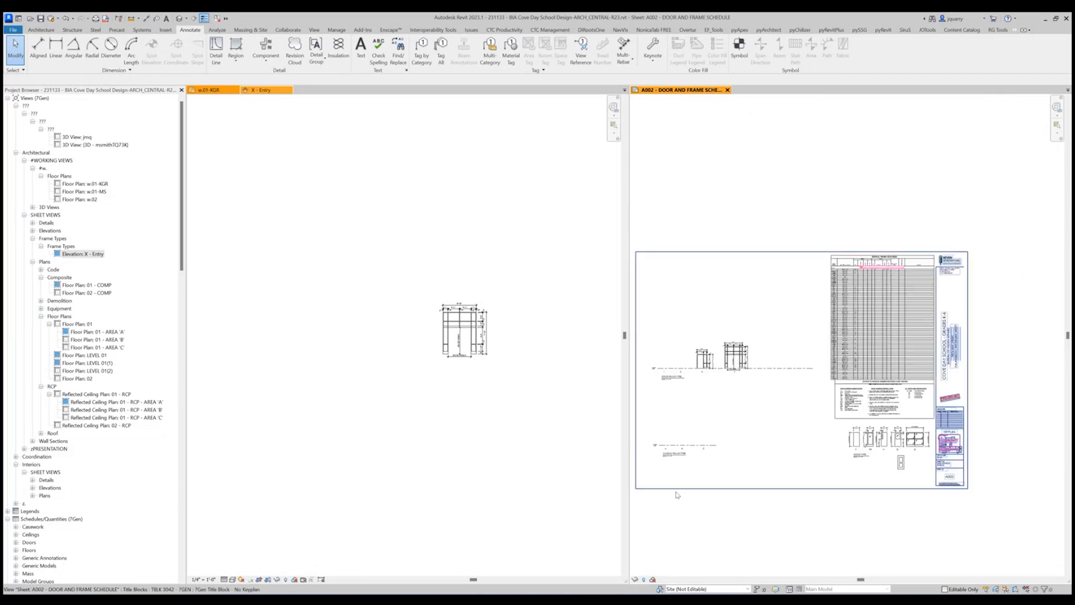
pyautogui.scroll(3, 655, 471)
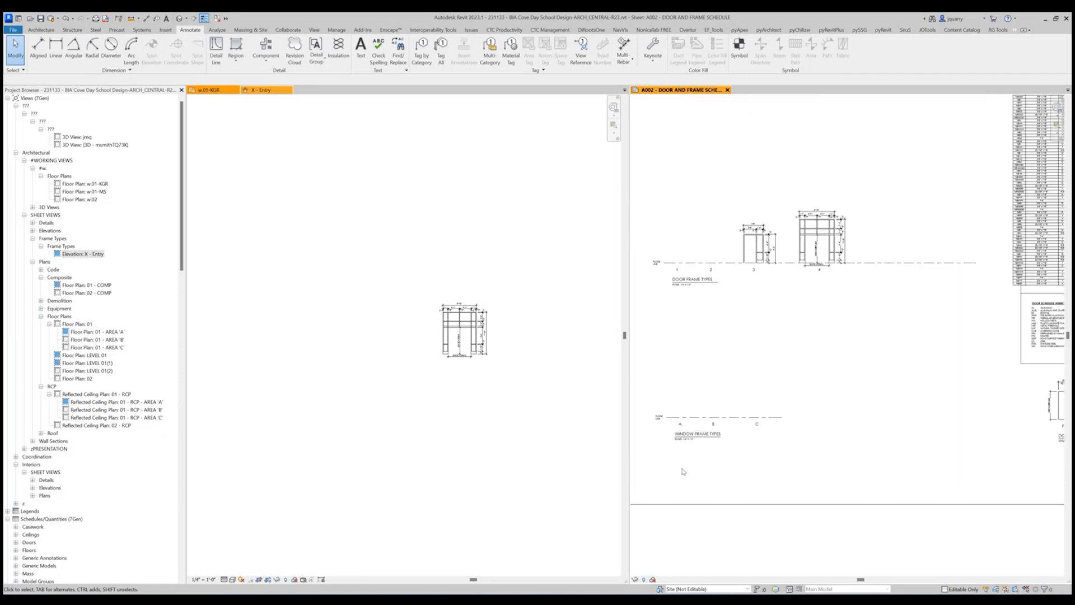
pyautogui.click(383, 244)
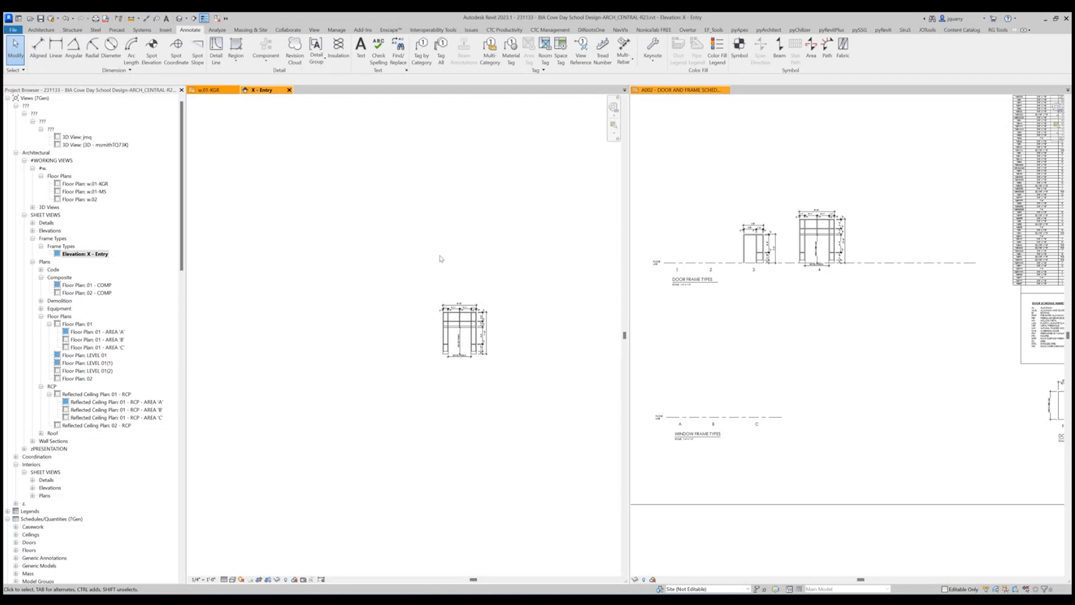
pyautogui.click(289, 90)
pyautogui.scroll(-6, 390, 267)
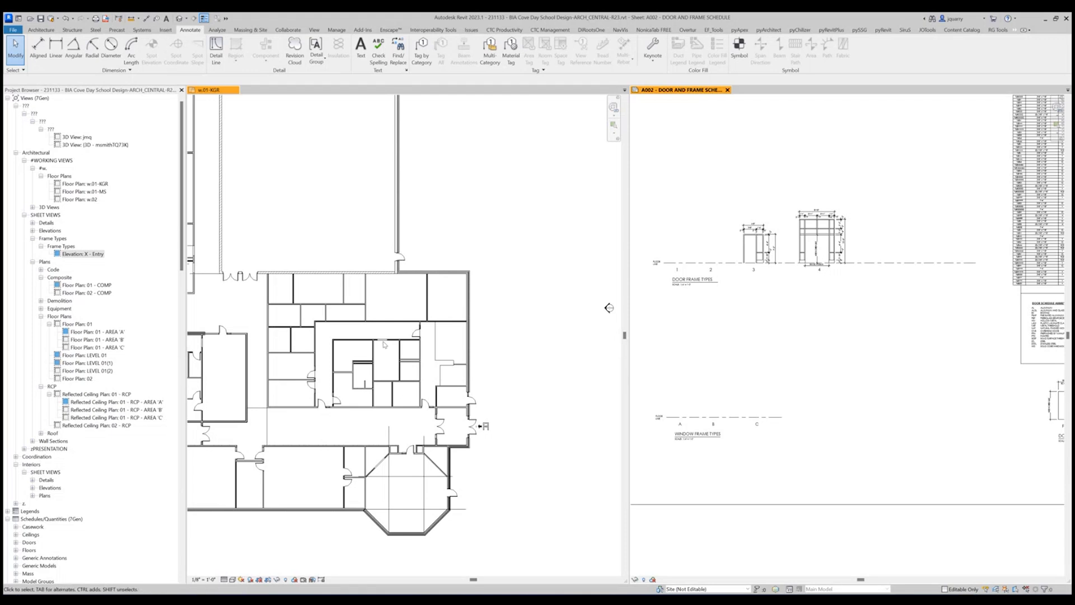
pyautogui.click(514, 340)
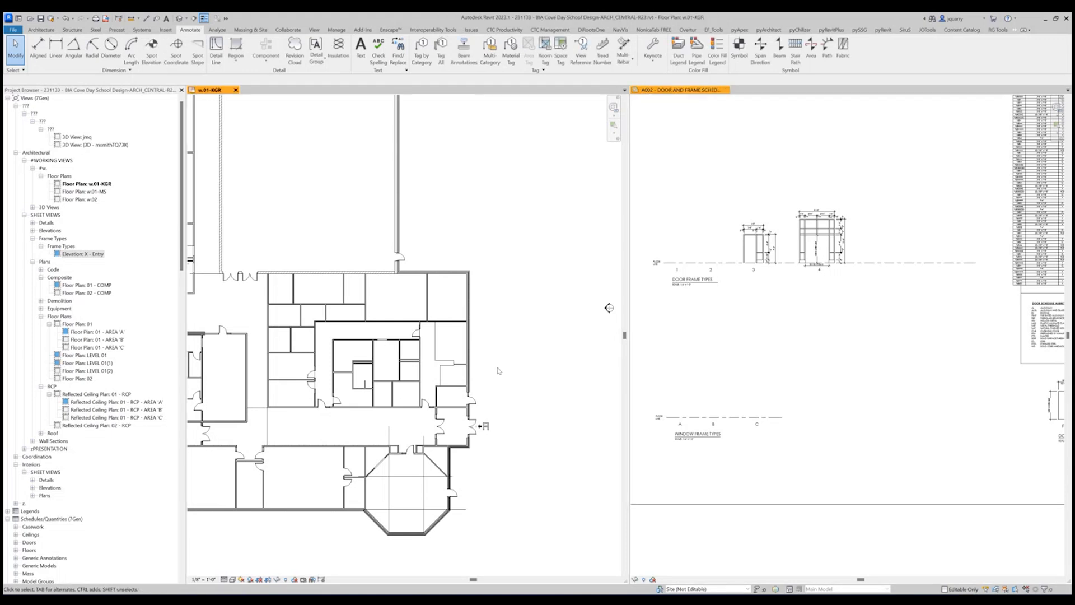
pyautogui.scroll(3, 476, 386)
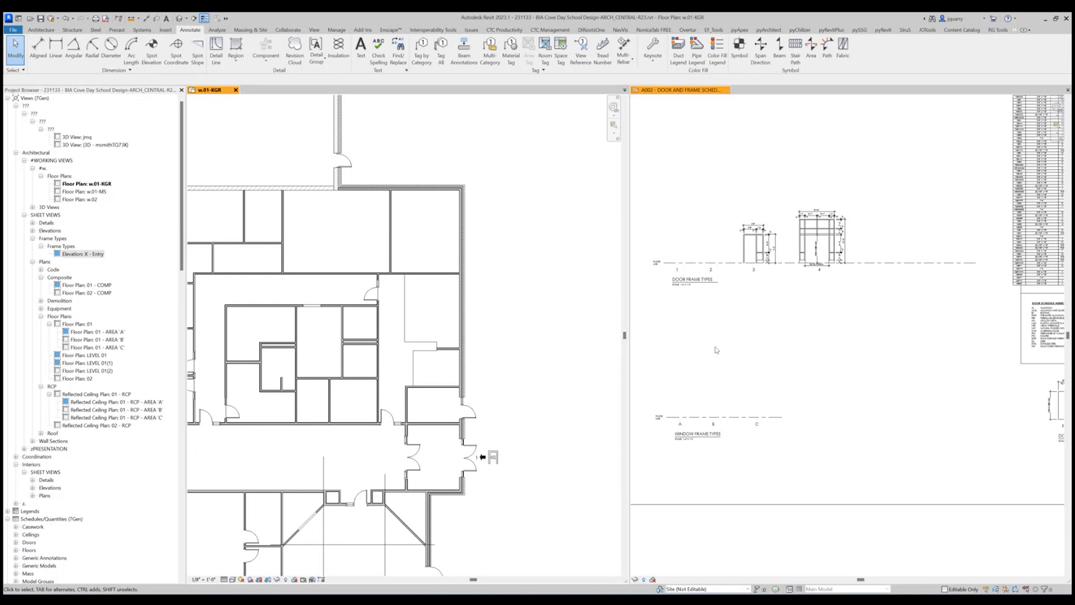
# Try to draw a 6'-0" Storefront - Exterior - Locked curtain wall in the building's south exterior wall, just west of the octagonal room.
pyautogui.scroll(-3, 554, 395)
pyautogui.scroll(-2, 560, 399)
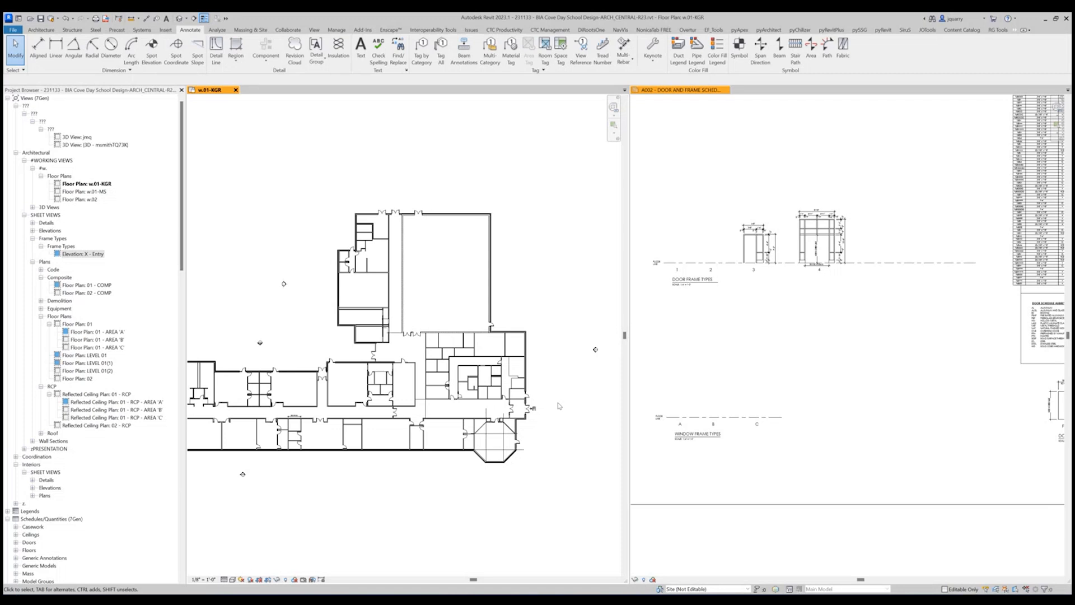
pyautogui.moveTo(243, 370); pyautogui.dragTo(318, 356, button='middle')
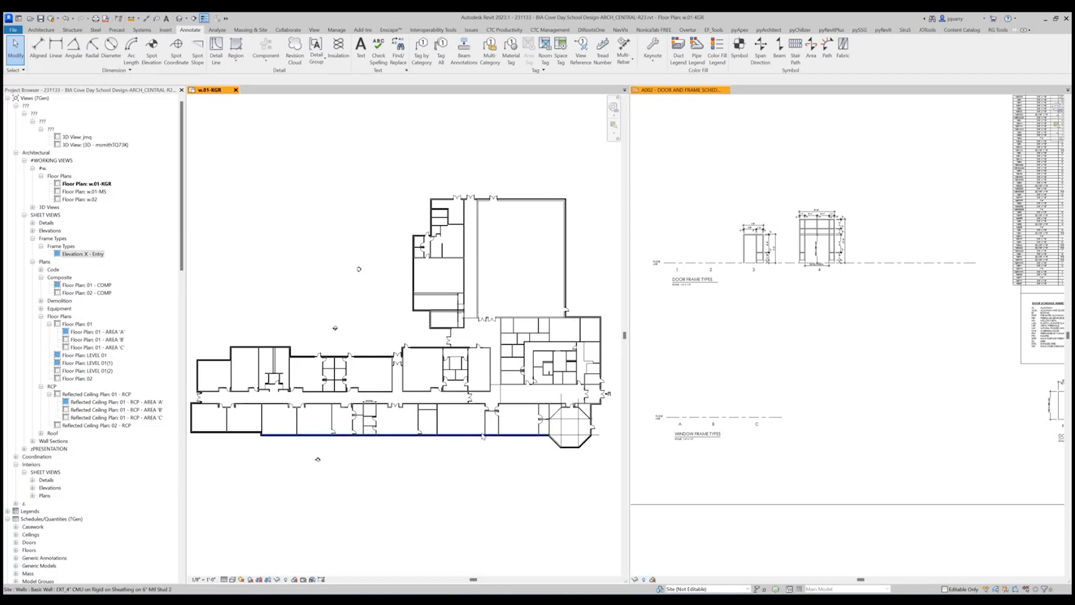
pyautogui.scroll(5, 532, 438)
pyautogui.scroll(-6, 533, 440)
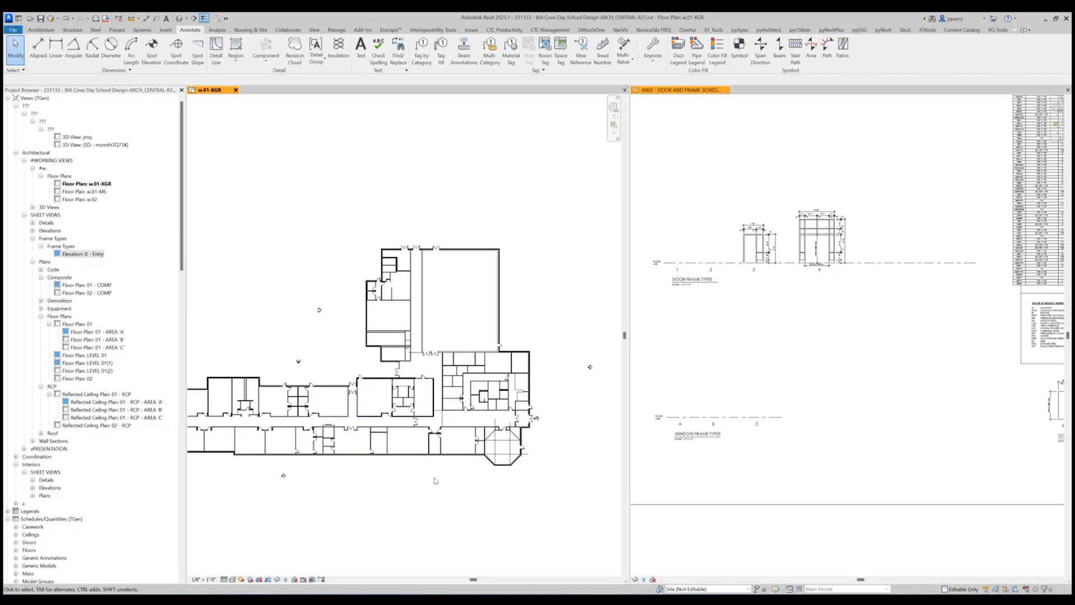
pyautogui.scroll(5, 484, 435)
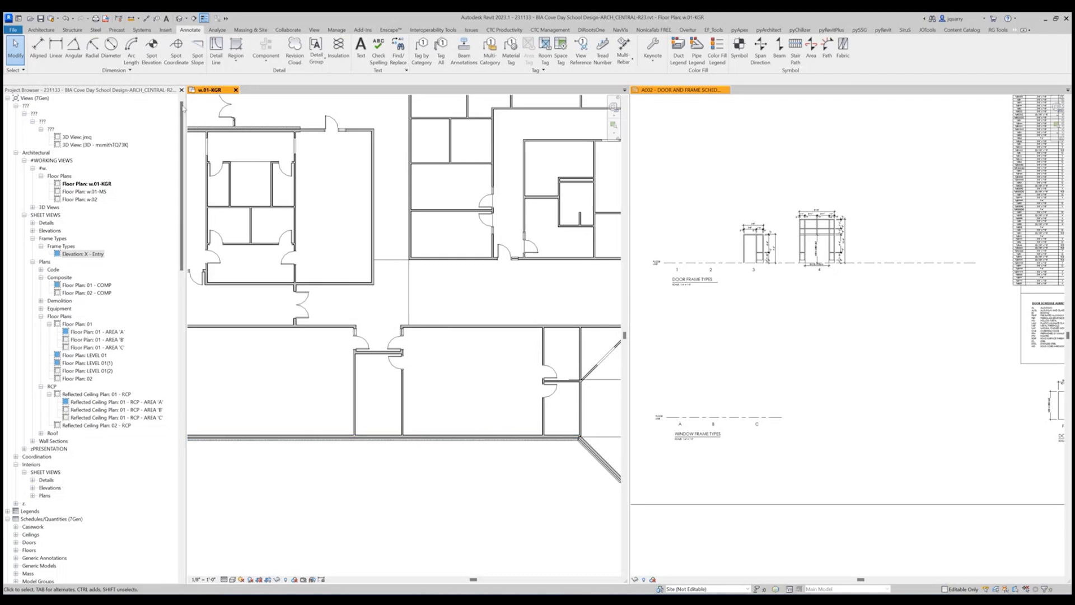
pyautogui.click(44, 30)
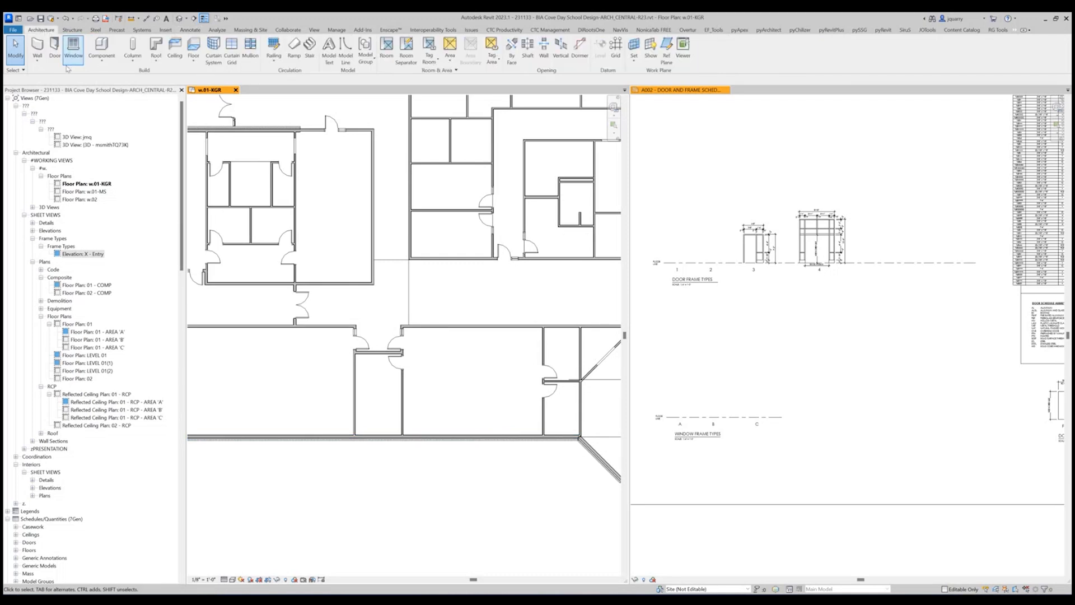
pyautogui.click(42, 49)
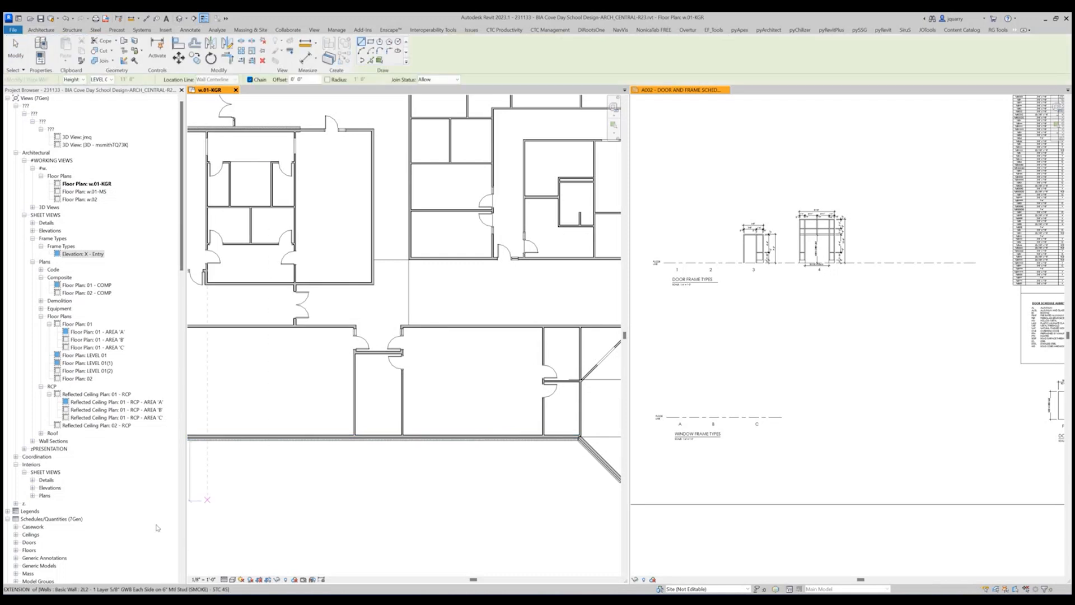
pyautogui.scroll(5, 392, 439)
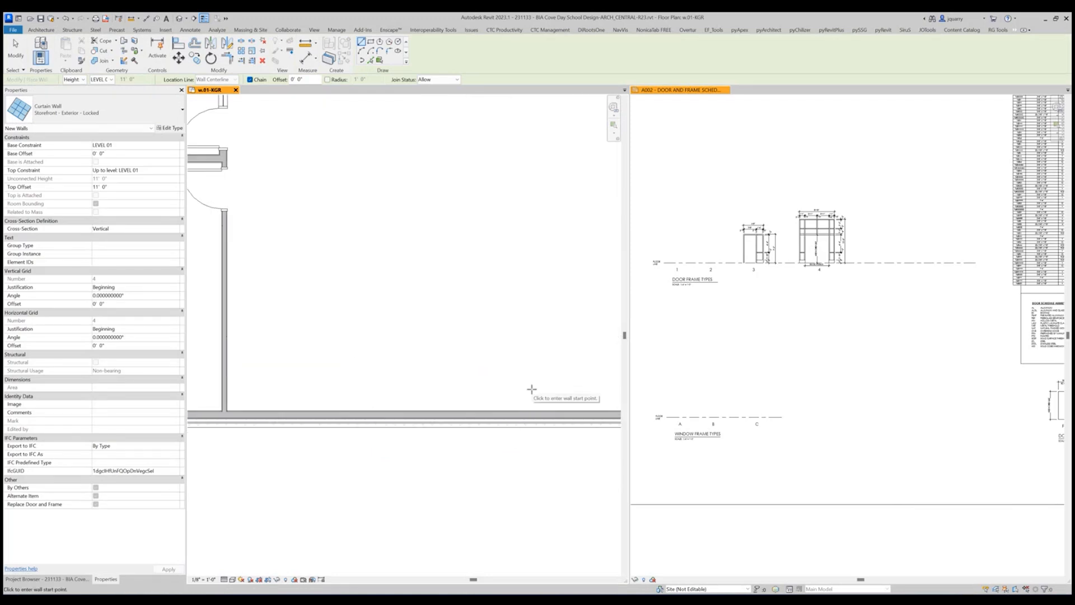
pyautogui.click(523, 419)
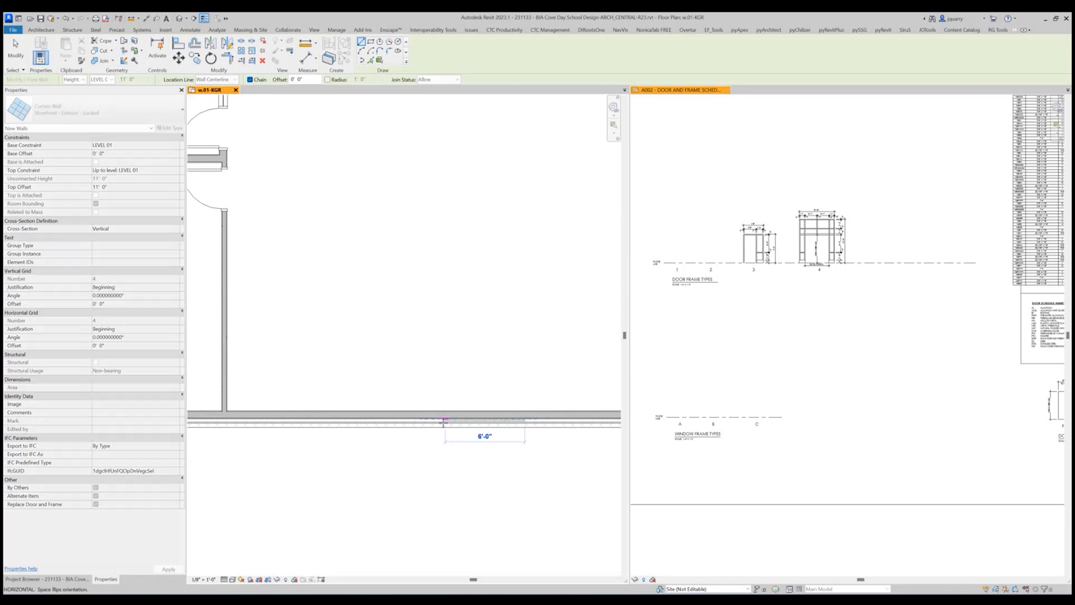
pyautogui.click(443, 422)
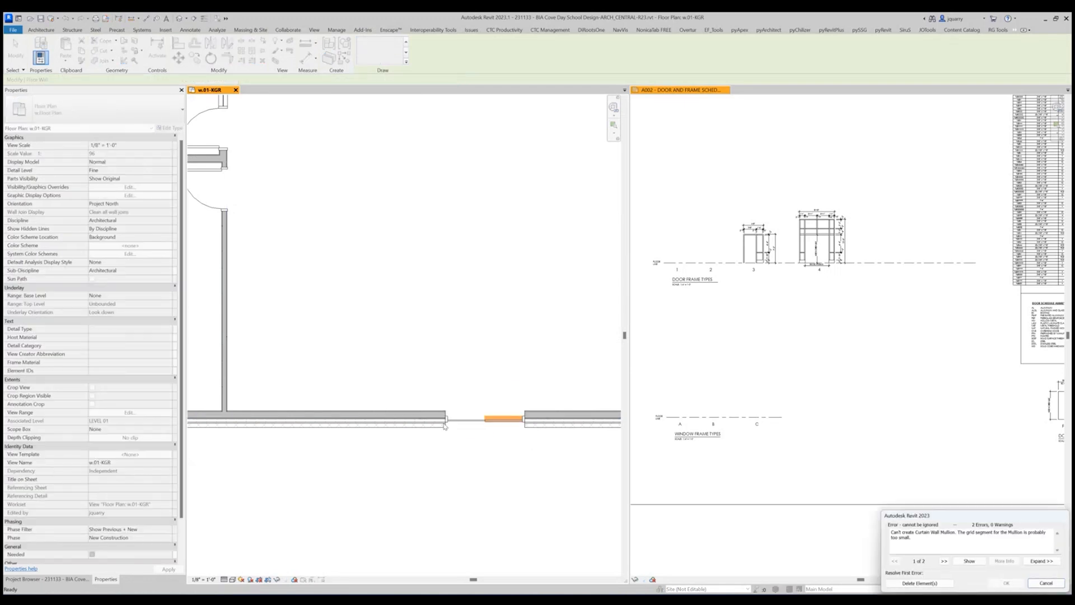
pyautogui.click(926, 584)
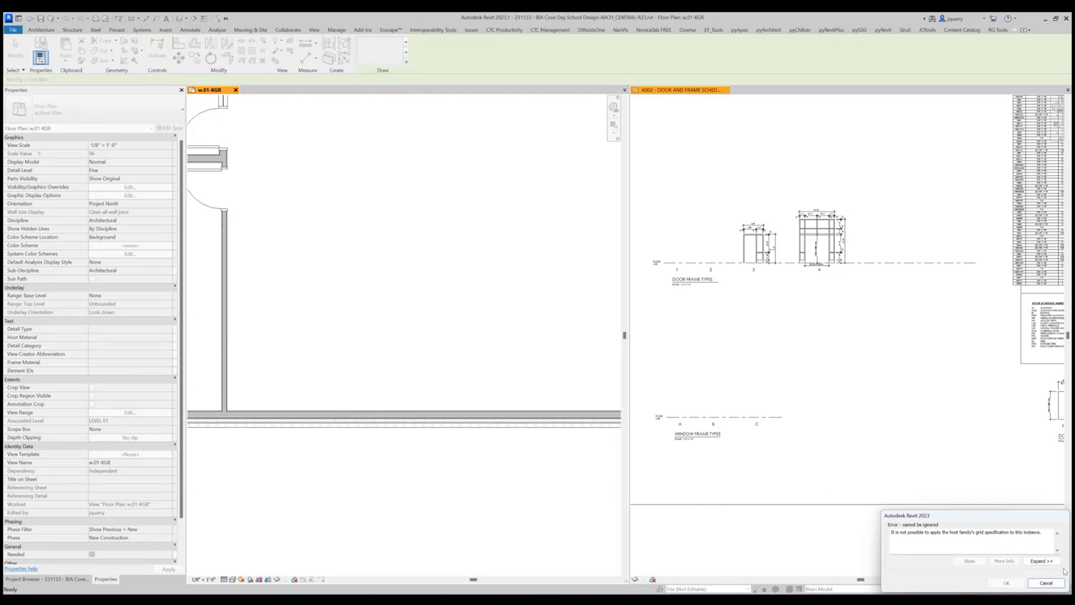
pyautogui.click(1046, 583)
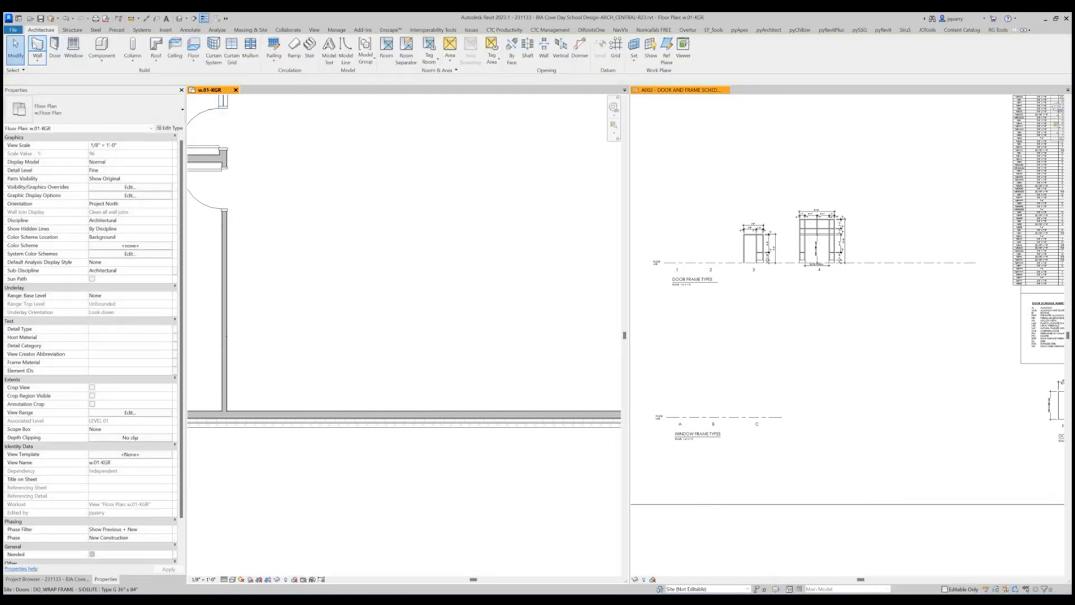
# Draw a 4'-0" long Storefront - Exterior - Locked curtain wall embedded in the south exterior wall, east of the interior partition.
pyautogui.click(37, 44)
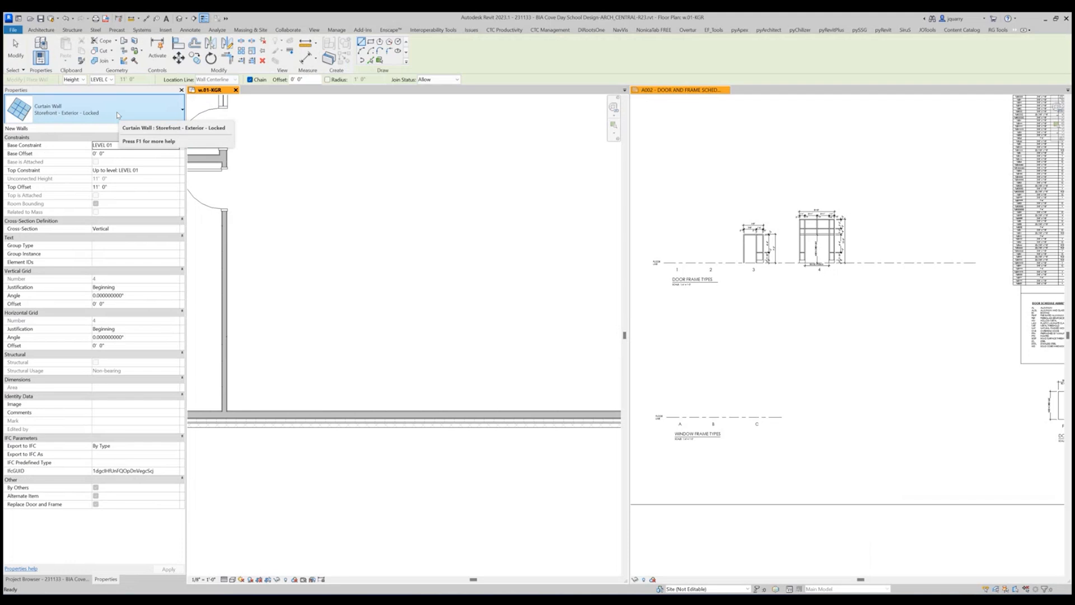
pyautogui.click(434, 417)
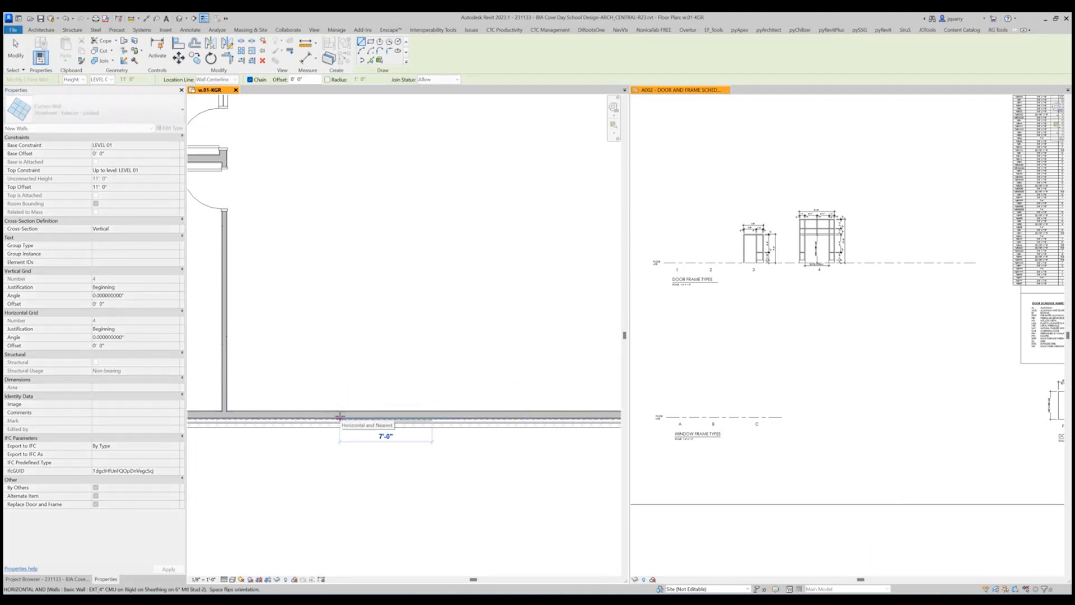
pyautogui.click(380, 417)
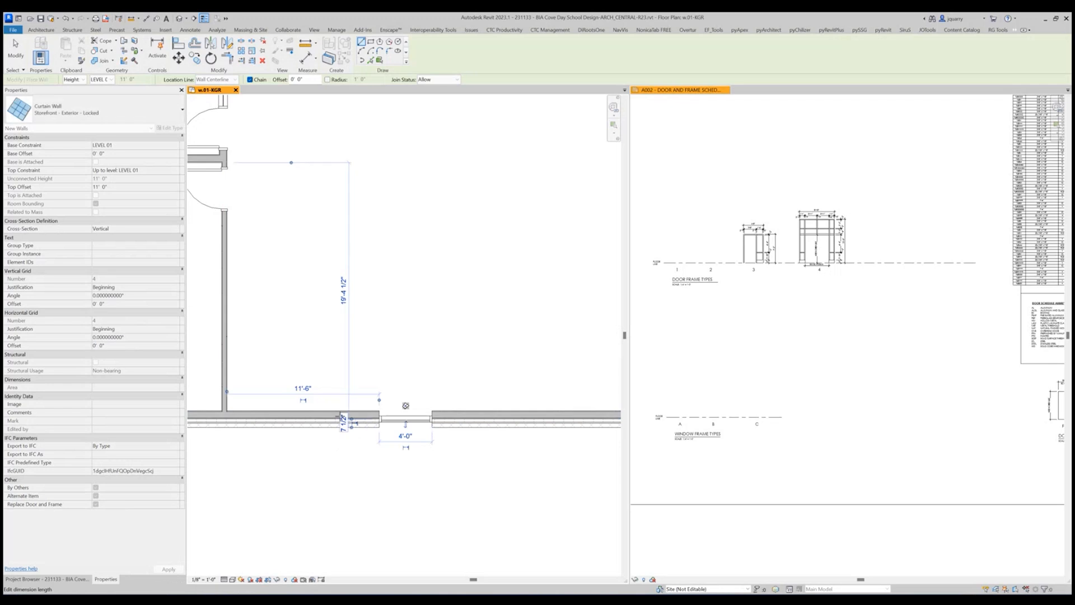
pyautogui.press('Escape')
pyautogui.press('Escape')
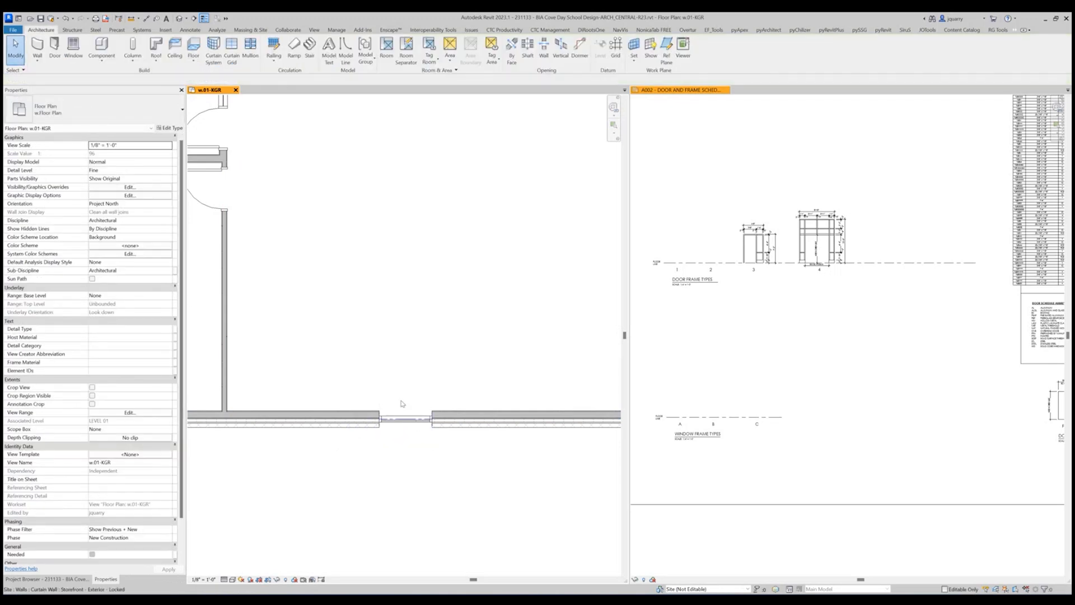
# Change the new curtain wall's type to Storefront - Exterior - Unlocked, keeping its existing gridlines.
pyautogui.click(400, 403)
pyautogui.click(95, 110)
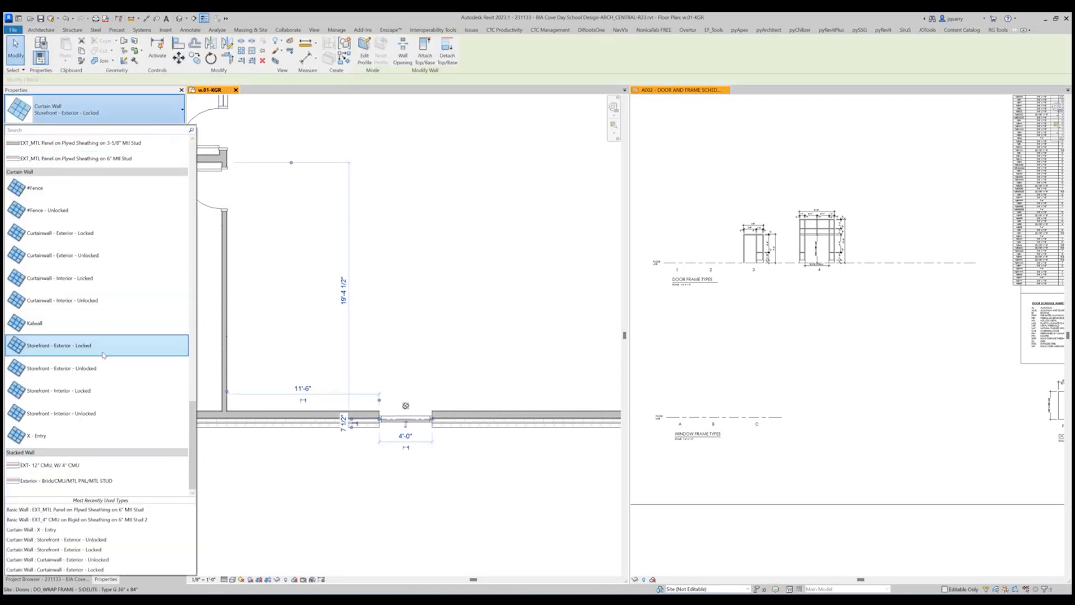
pyautogui.click(103, 370)
pyautogui.scroll(2, 427, 426)
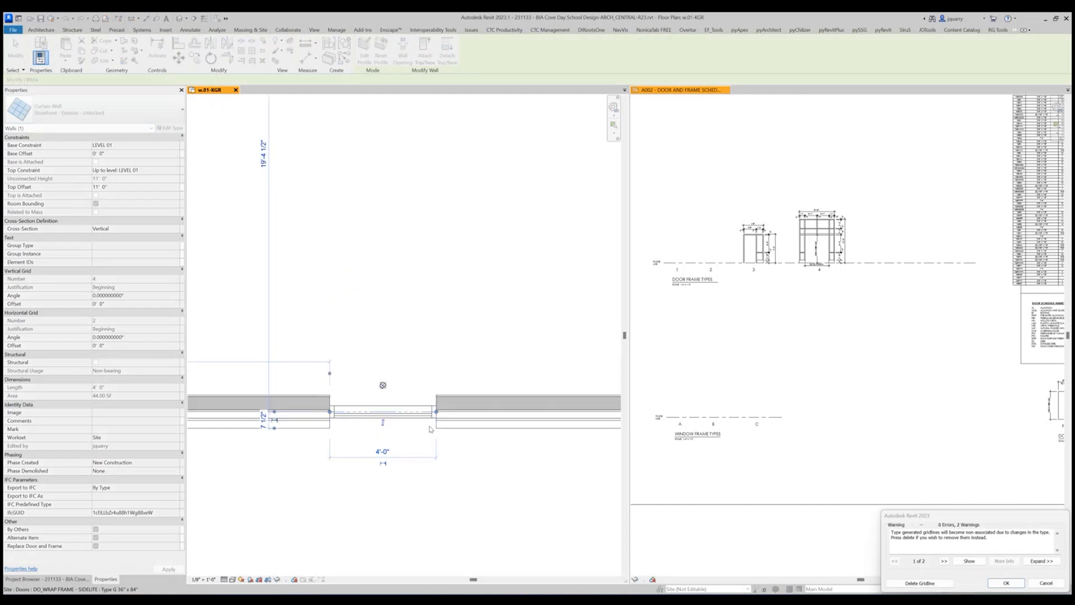
pyautogui.click(1006, 582)
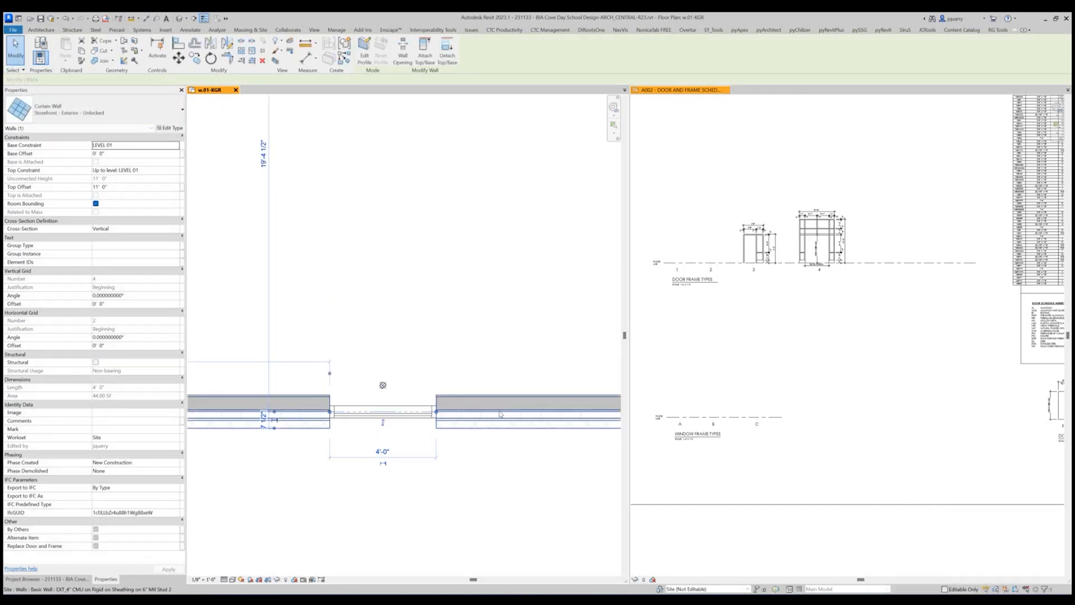
# Disallow wall joins at both ends of the 4'-0" curtain wall and check the join setting at its east end.
pyautogui.rightClick(436, 412)
pyautogui.click(480, 200)
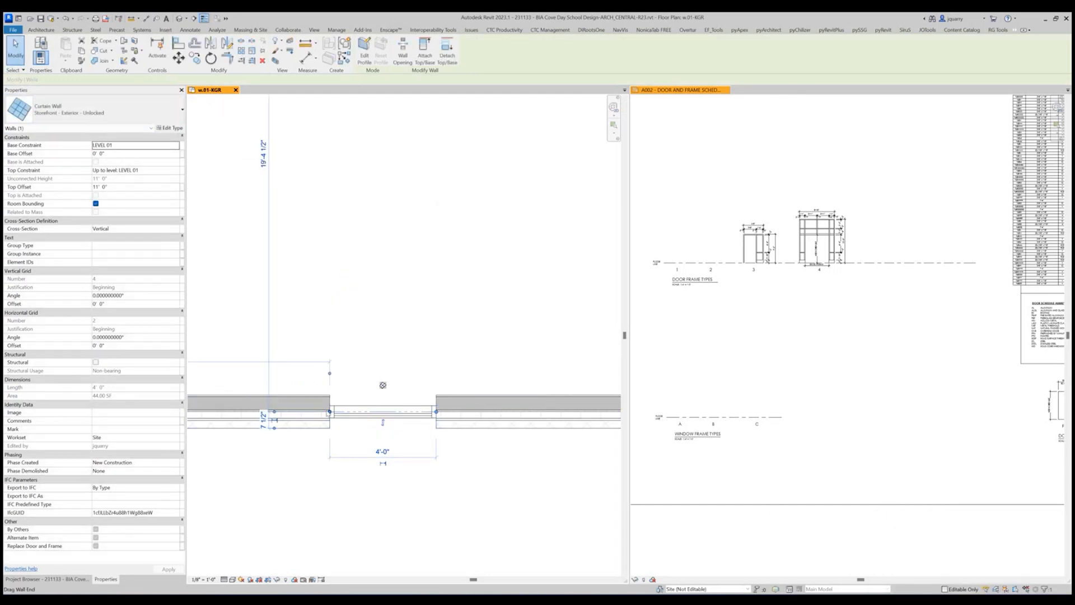
pyautogui.rightClick(330, 411)
pyautogui.click(369, 208)
pyautogui.scroll(-2, 659, 281)
pyautogui.scroll(-2, 515, 507)
pyautogui.click(466, 485)
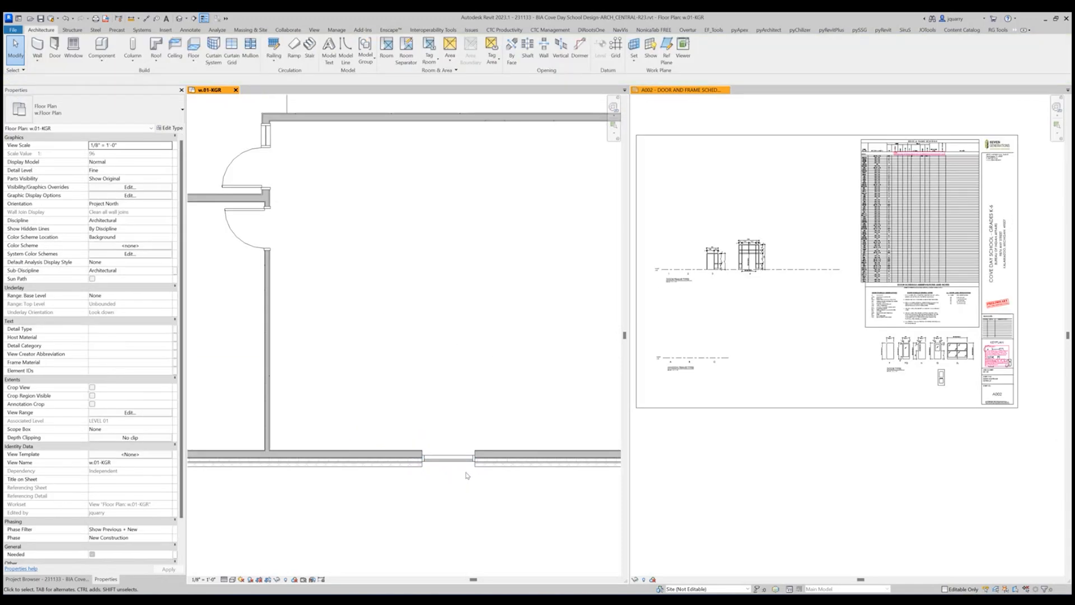
pyautogui.click(454, 462)
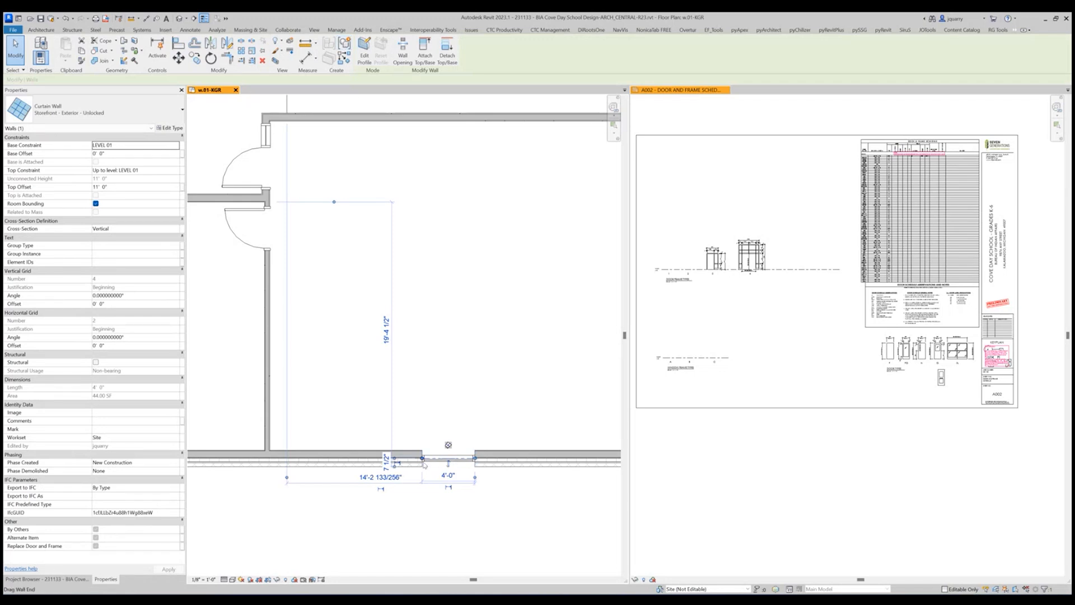
pyautogui.rightClick(476, 459)
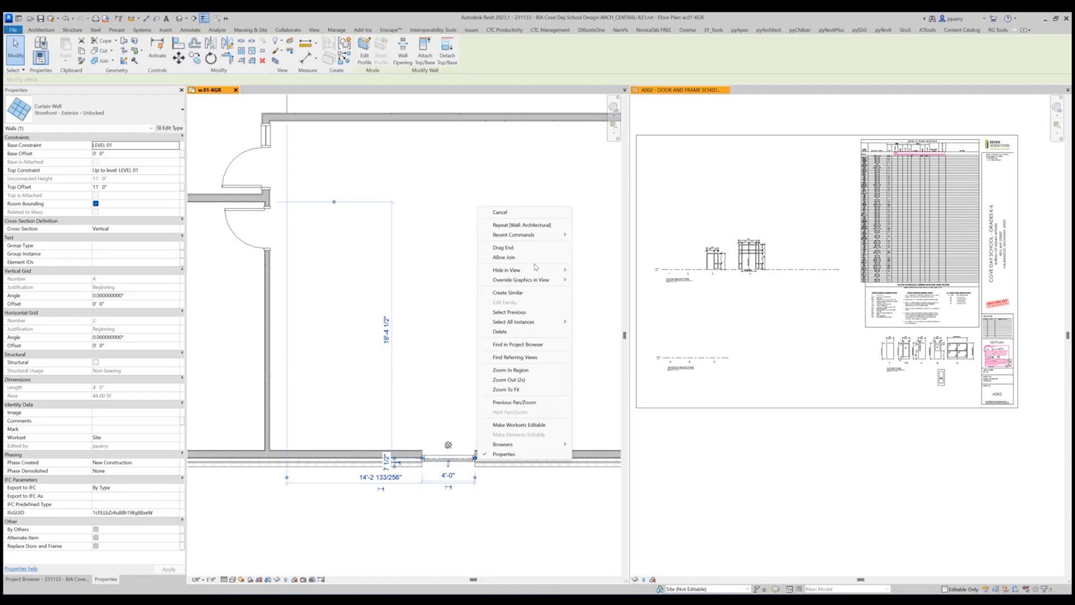
pyautogui.click(474, 529)
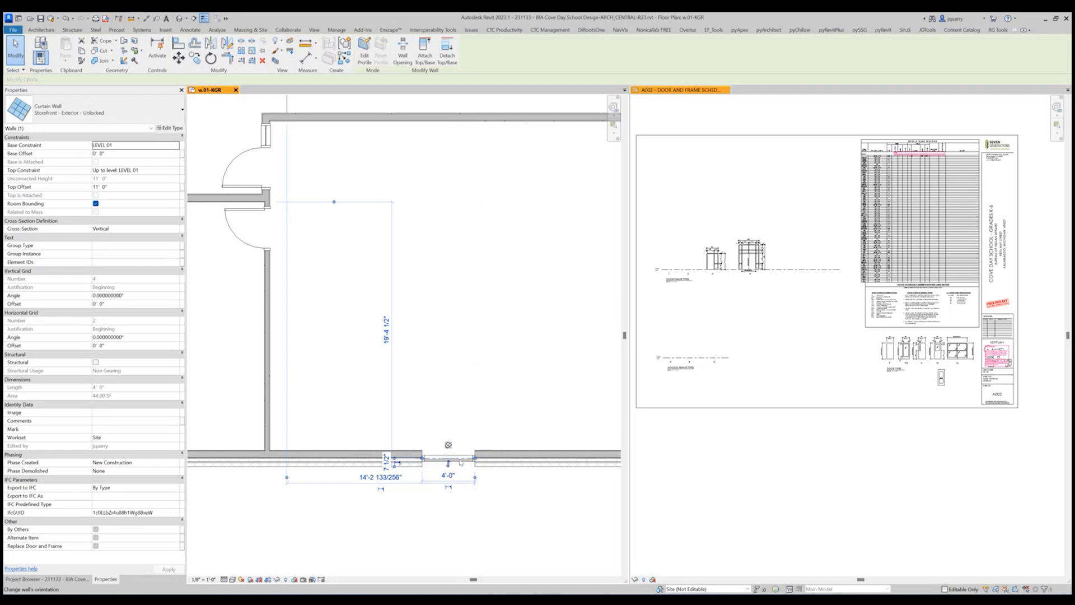
pyautogui.press('Escape')
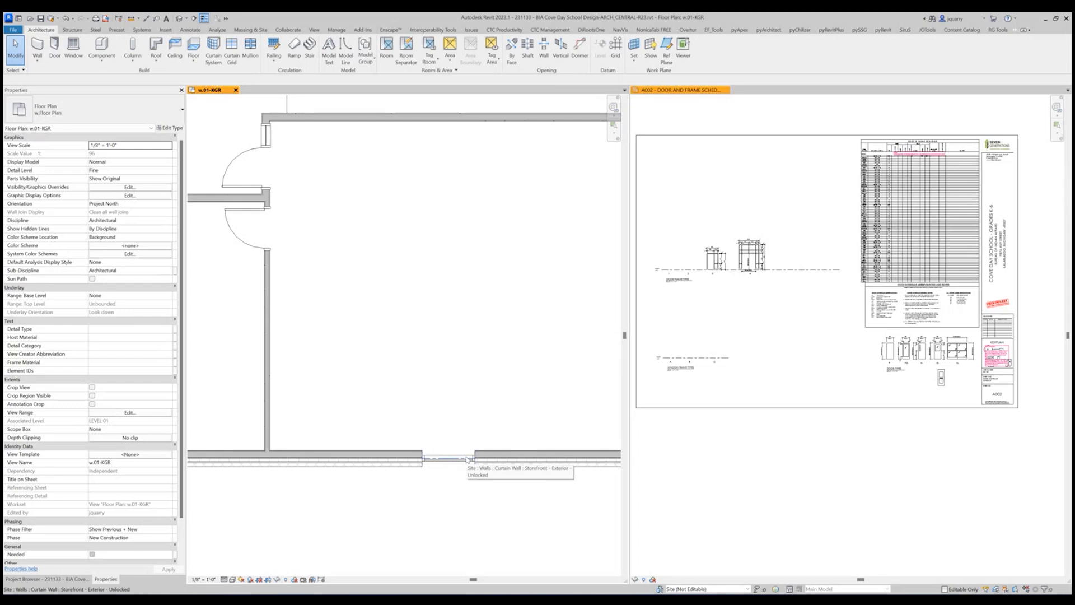
# Create a model group named D from the 4'-0" curtain wall.
pyautogui.click(468, 459)
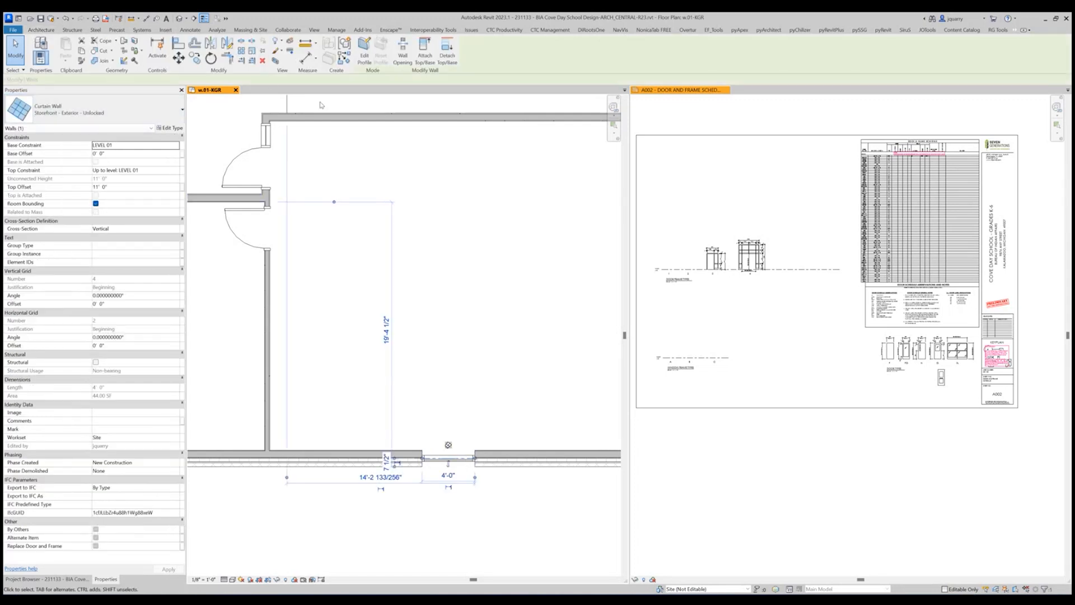
pyautogui.click(344, 43)
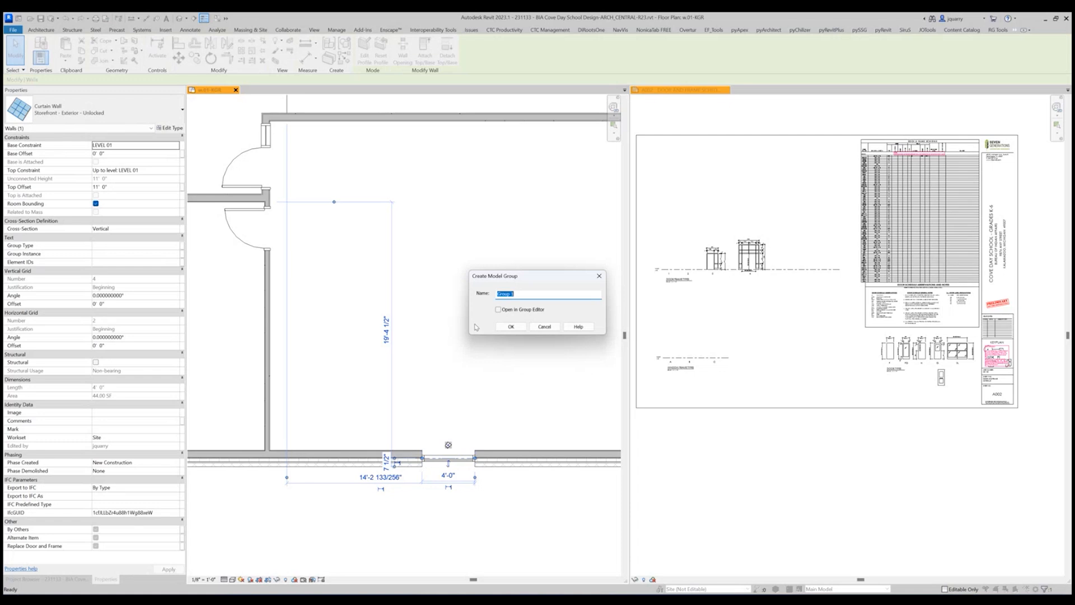
pyautogui.write('c')
pyautogui.click(499, 329)
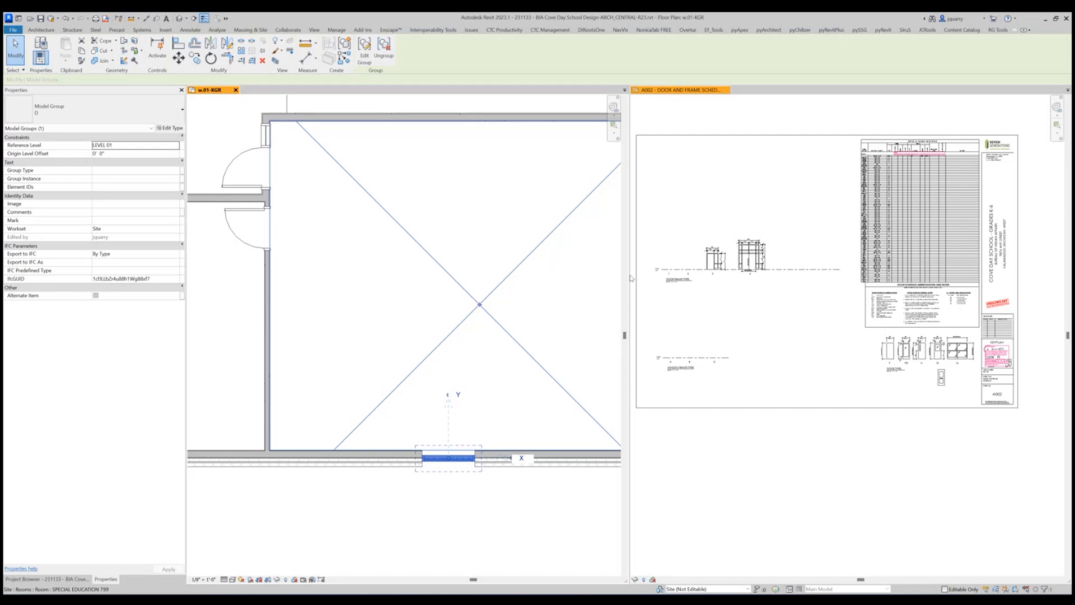
# Open model group D for editing and duplicate its curtain wall's type under the name D.
pyautogui.doubleClick(435, 459)
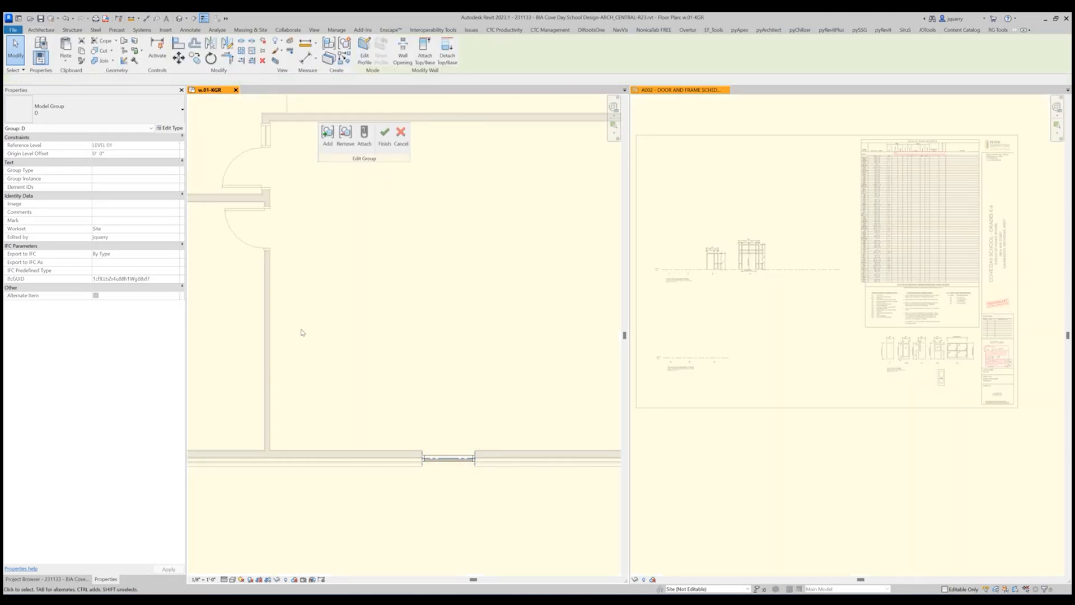
pyautogui.click(172, 130)
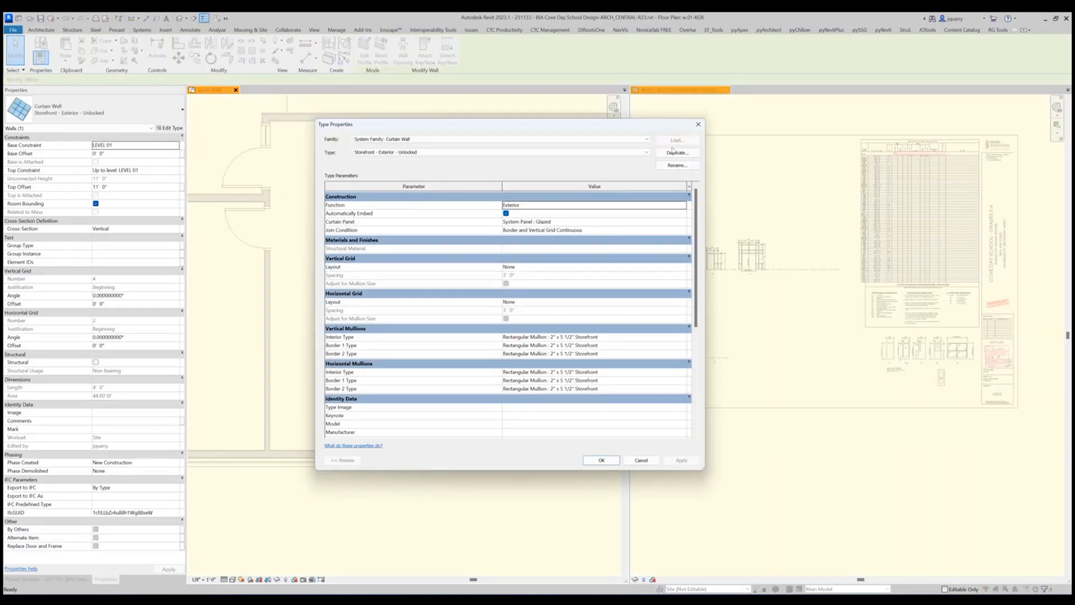
pyautogui.click(675, 153)
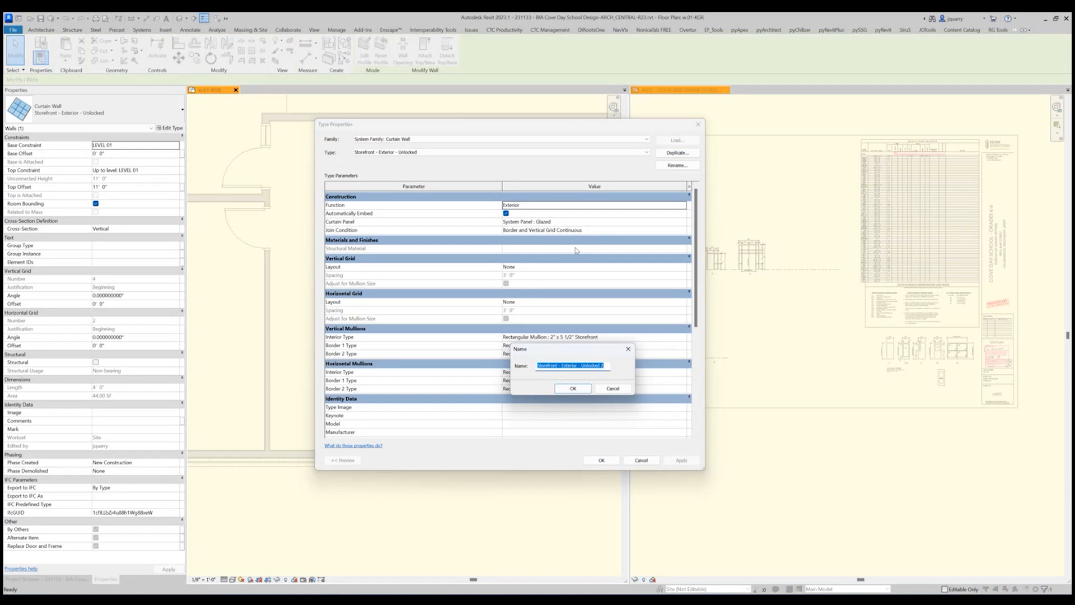
pyautogui.write('D')
pyautogui.click(573, 388)
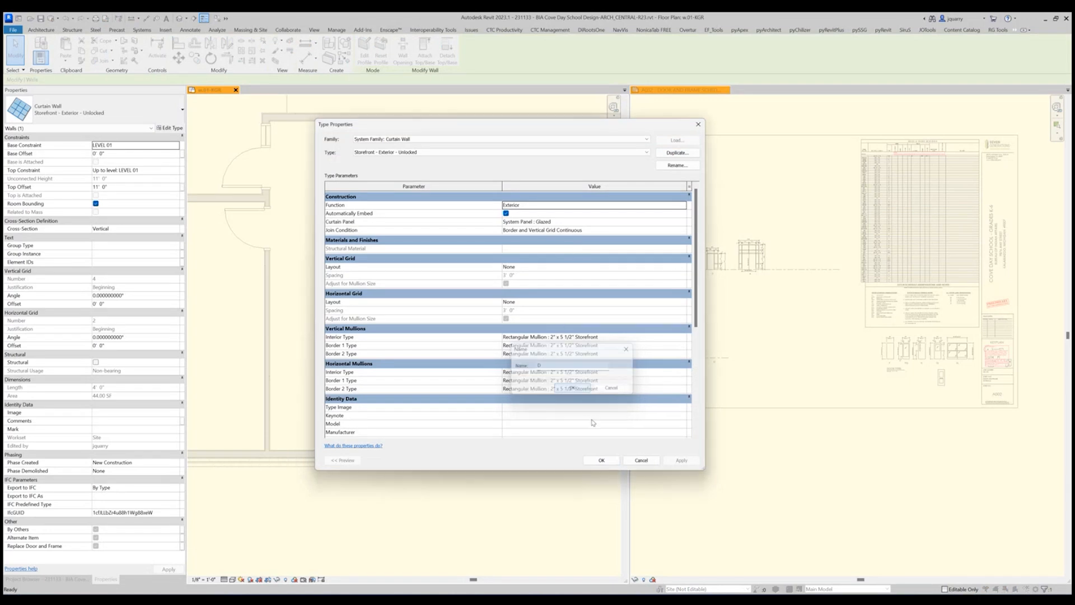
pyautogui.click(601, 460)
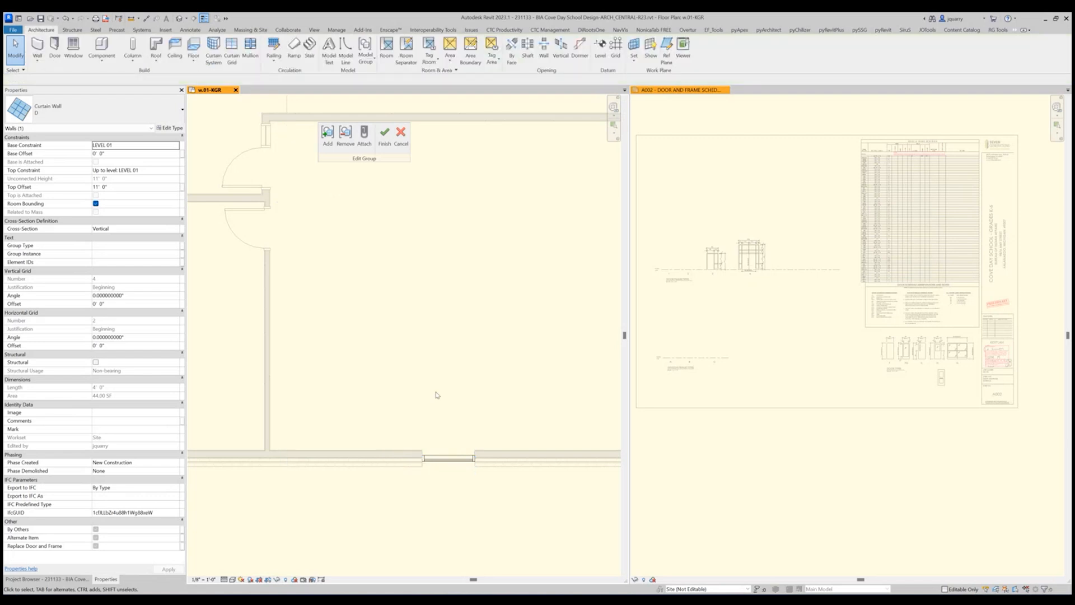
# Set the Type Mark of curtain wall type D to D.
pyautogui.click(169, 128)
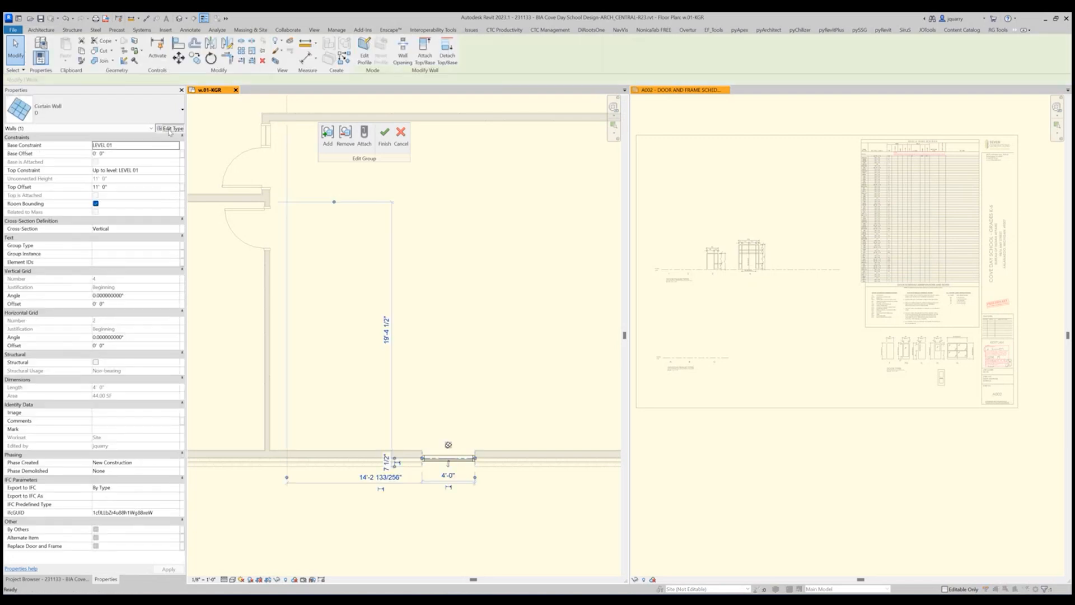
pyautogui.click(538, 359)
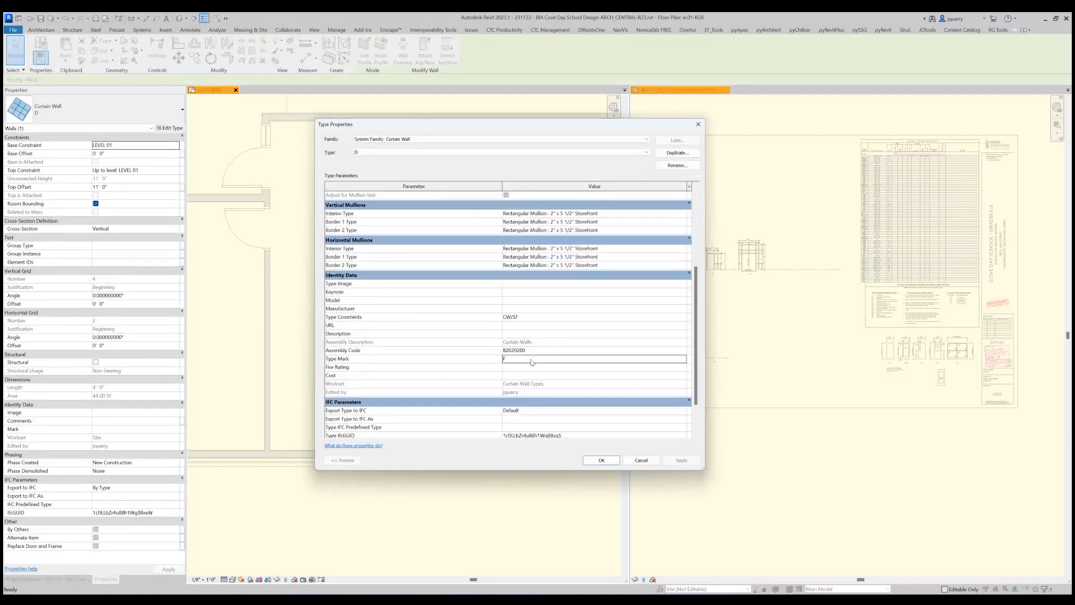
pyautogui.write('D')
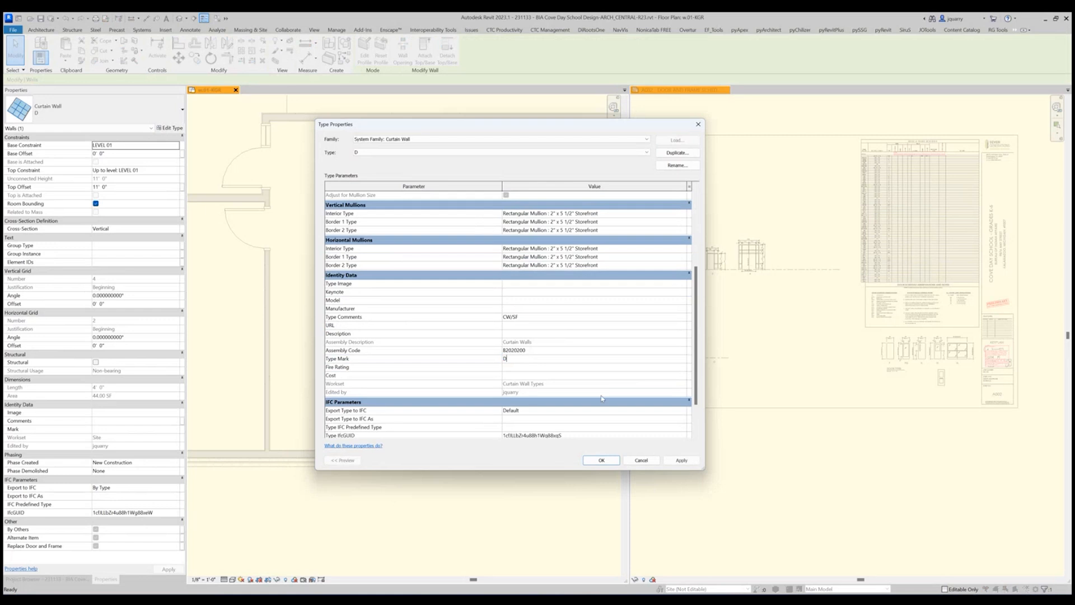
pyautogui.click(601, 460)
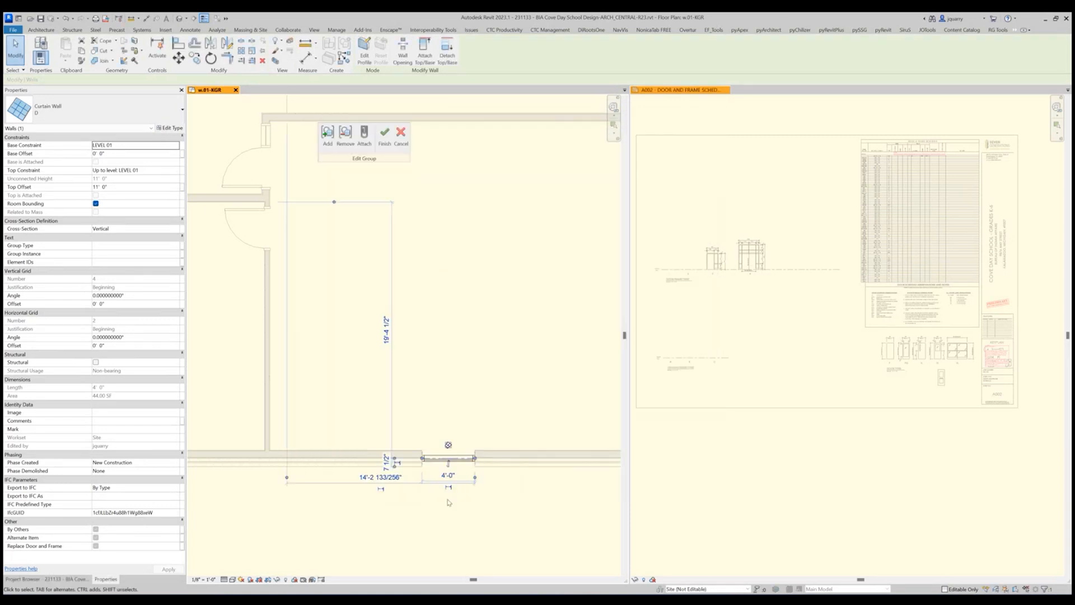
# Finish editing model group D.
pyautogui.scroll(5, 450, 502)
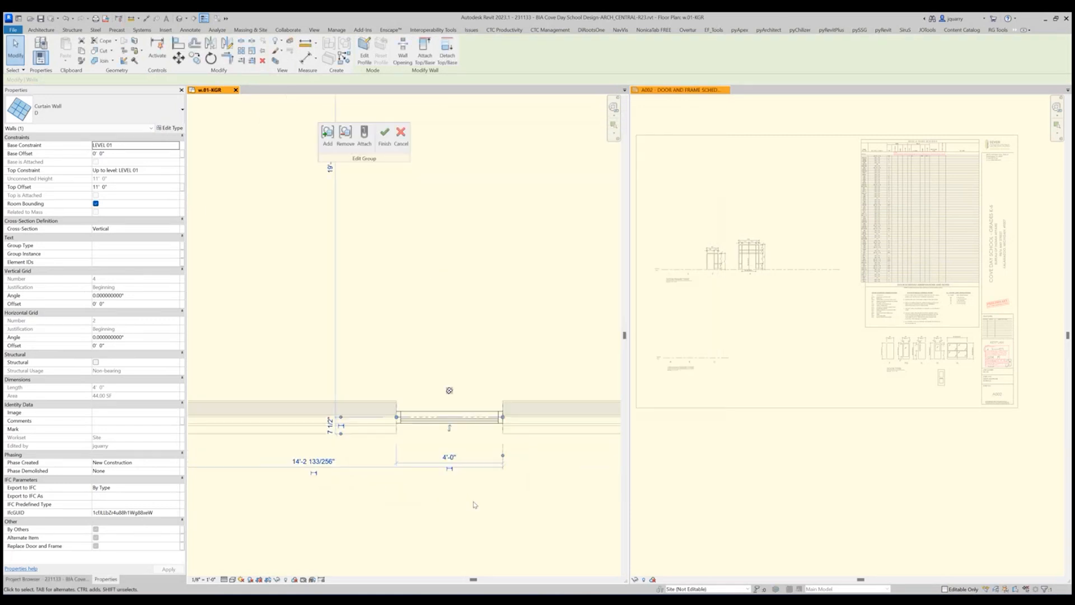
pyautogui.click(384, 136)
pyautogui.scroll(-2, 439, 415)
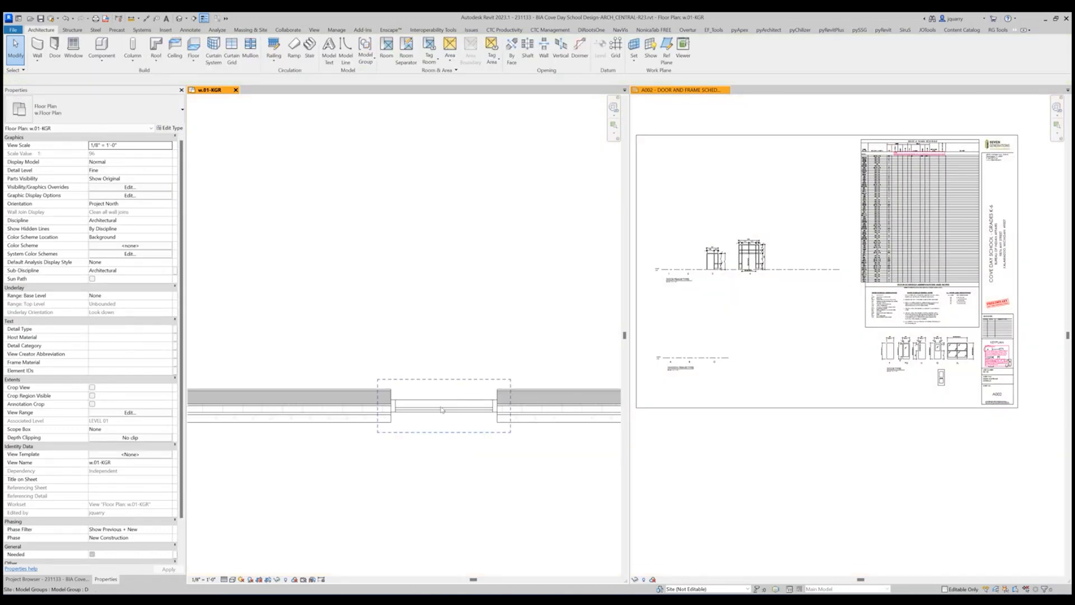
# Move model group D's origin to the wall's inner face, near the middle of the window opening.
pyautogui.click(442, 410)
pyautogui.scroll(3, 423, 412)
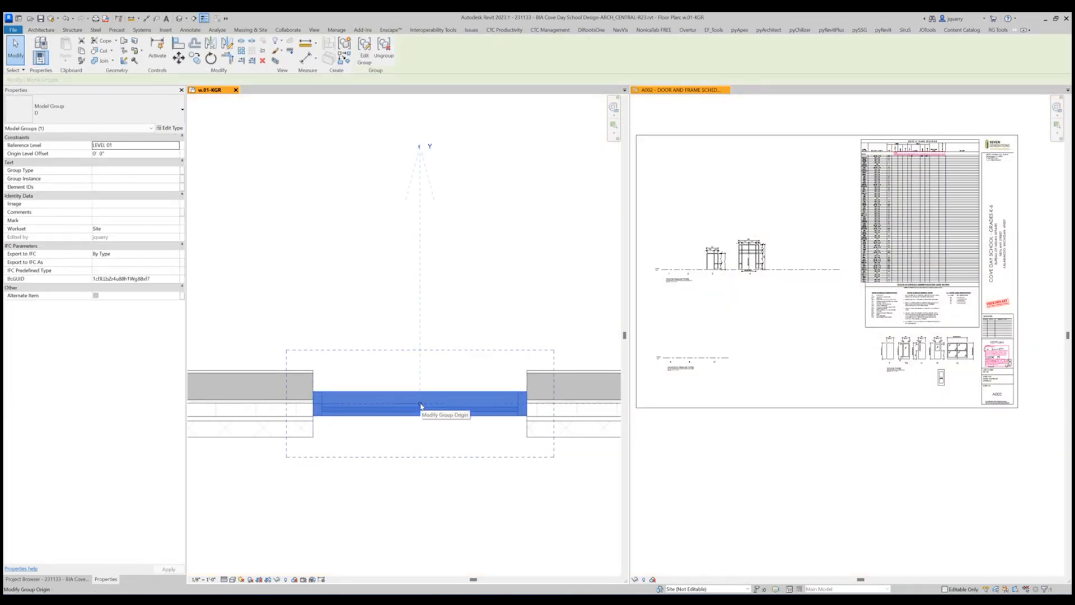
pyautogui.moveTo(421, 405)
pyautogui.mouseDown()
pyautogui.moveTo(420, 370)
pyautogui.moveTo(406, 369)
pyautogui.mouseUp()
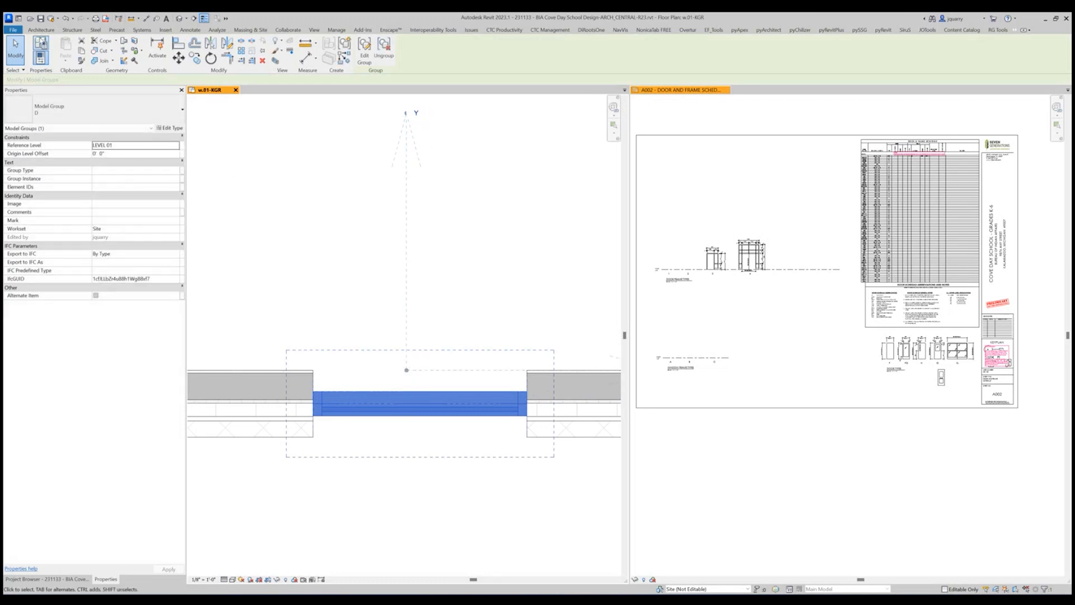
# Draw a vertical reference plane through the curtain wall's midpoint and a horizontal one across the opening along the host wall's inner face.
pyautogui.click(36, 29)
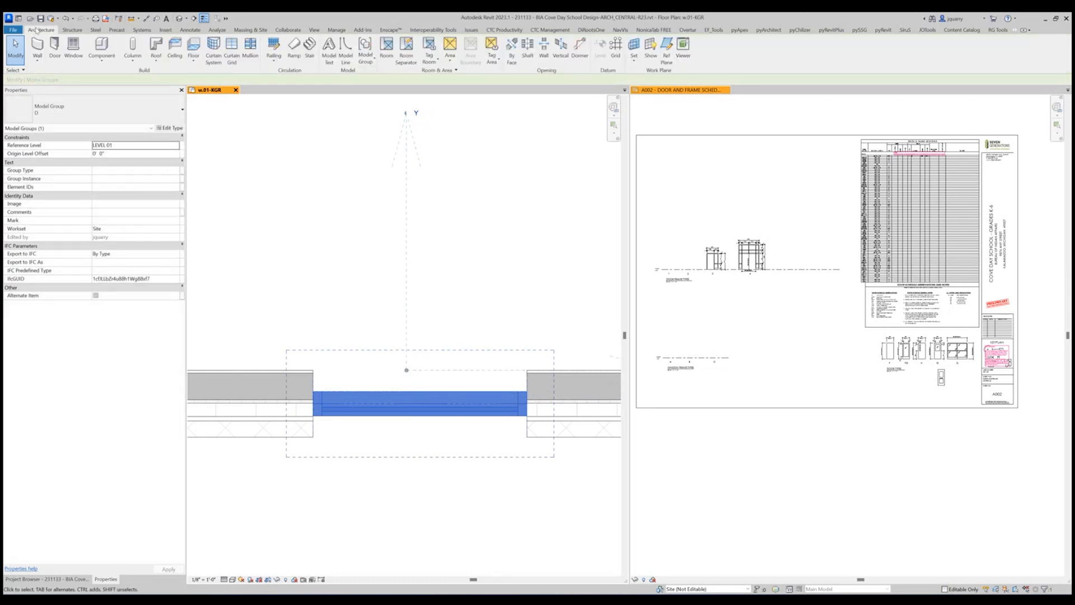
pyautogui.click(666, 46)
pyautogui.click(419, 409)
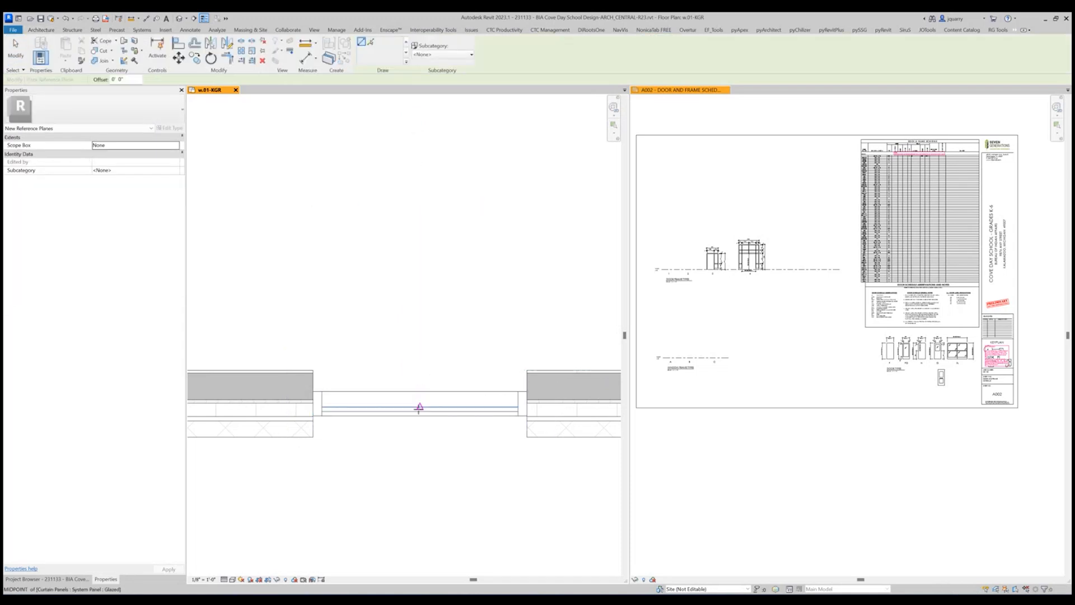
pyautogui.click(420, 355)
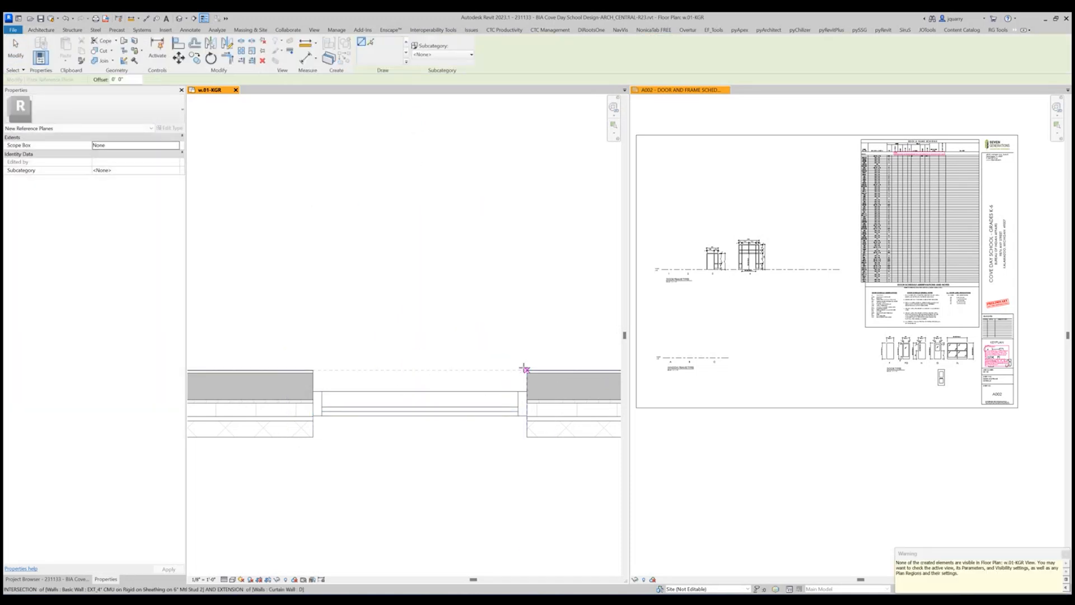
pyautogui.click(319, 369)
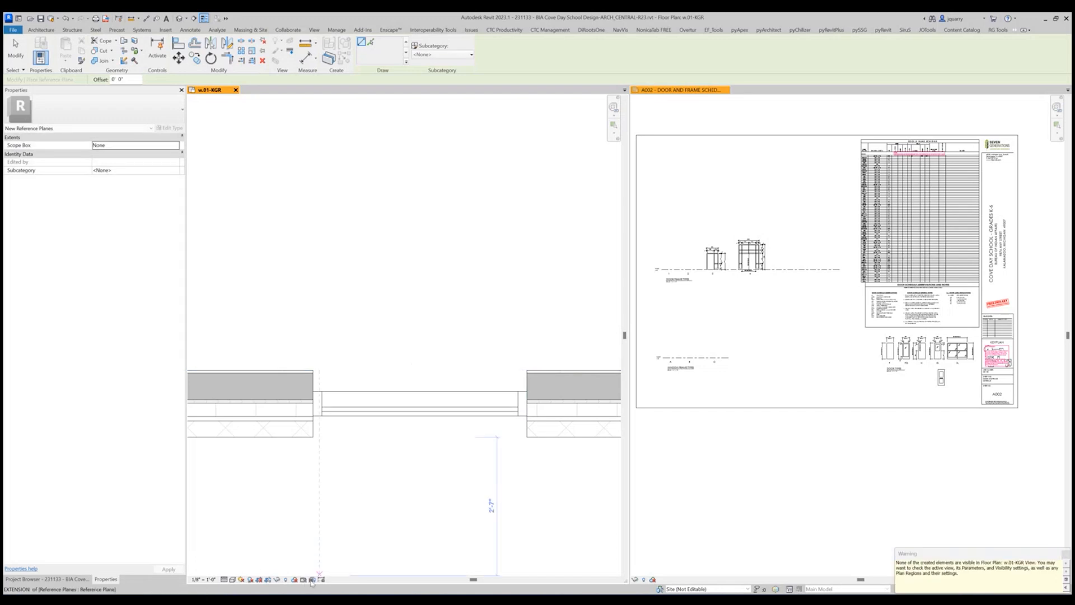
# Enable temporary view properties in the floor plan and turn on the Reference Planes annotation category.
pyautogui.click(305, 581)
pyautogui.click(352, 544)
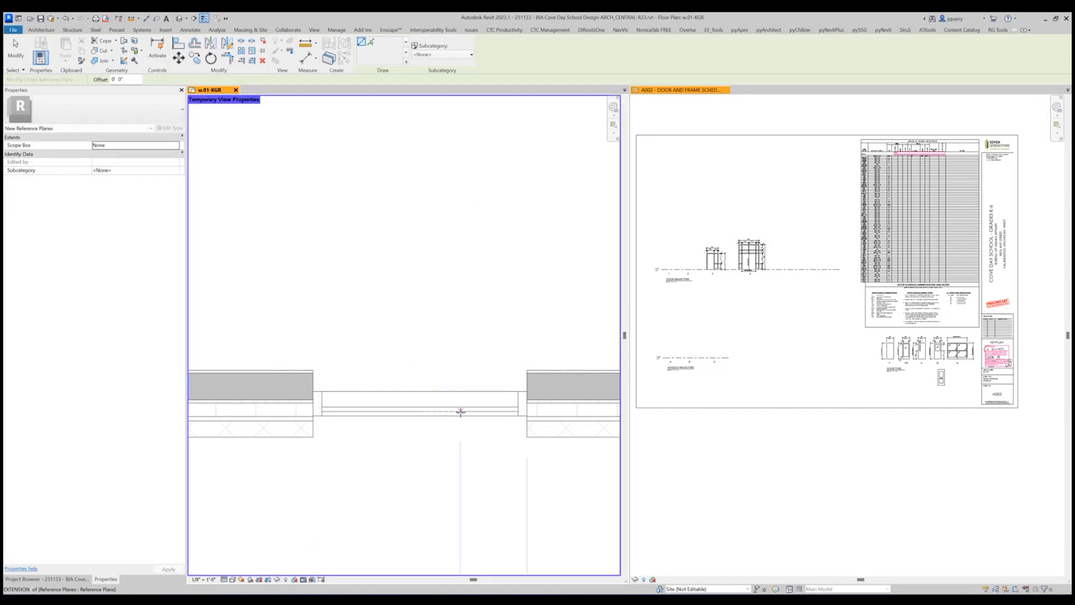
pyautogui.press('v')
pyautogui.press('v')
pyautogui.click(399, 151)
pyautogui.press('r')
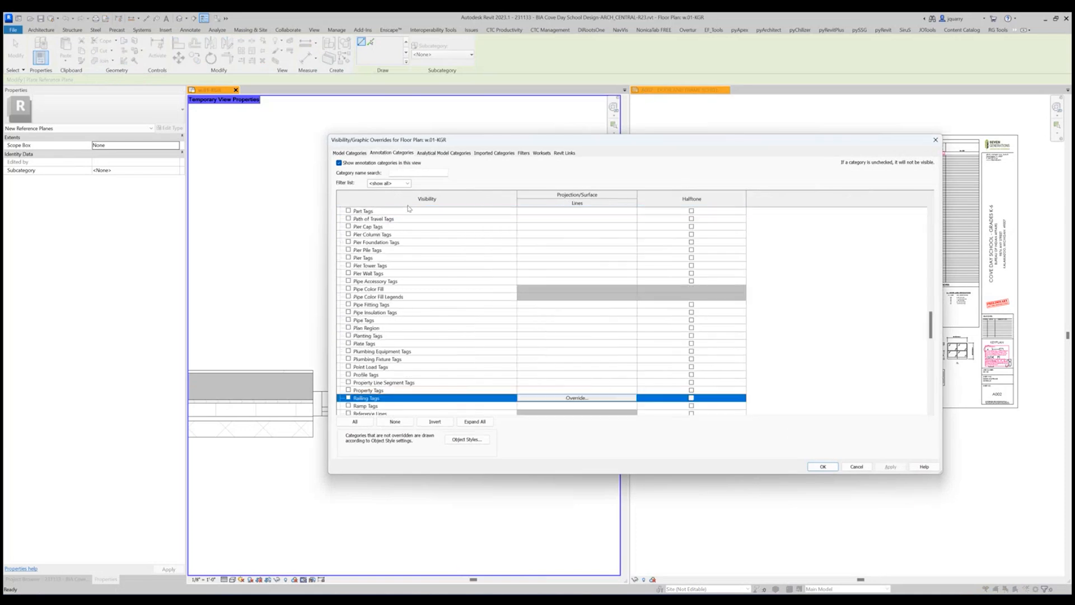
pyautogui.scroll(-2, 426, 324)
pyautogui.scroll(-4, 426, 326)
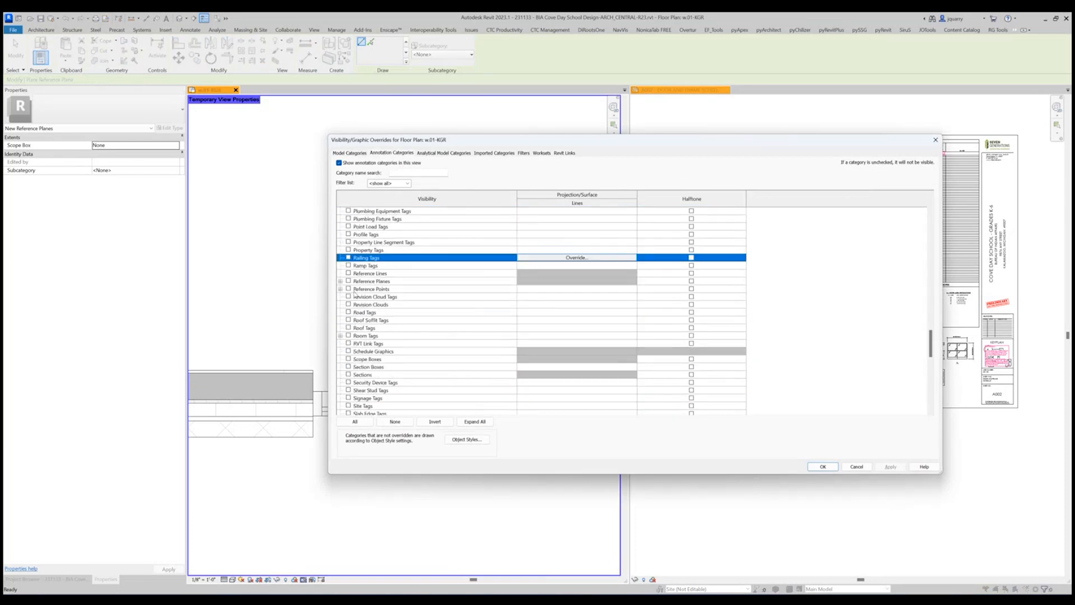
pyautogui.click(348, 281)
pyautogui.click(823, 466)
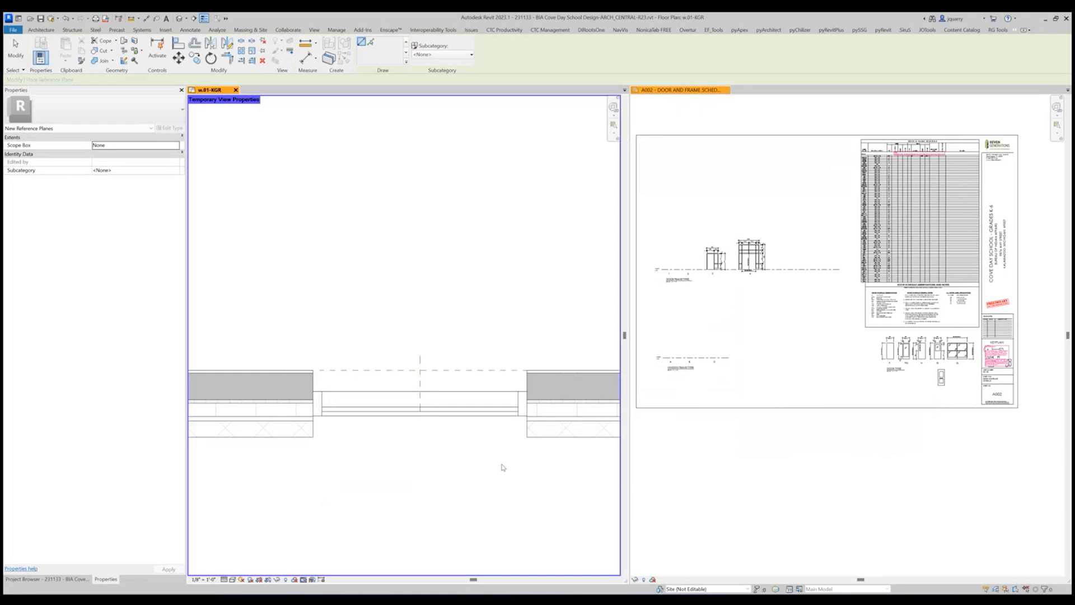
pyautogui.press('Escape')
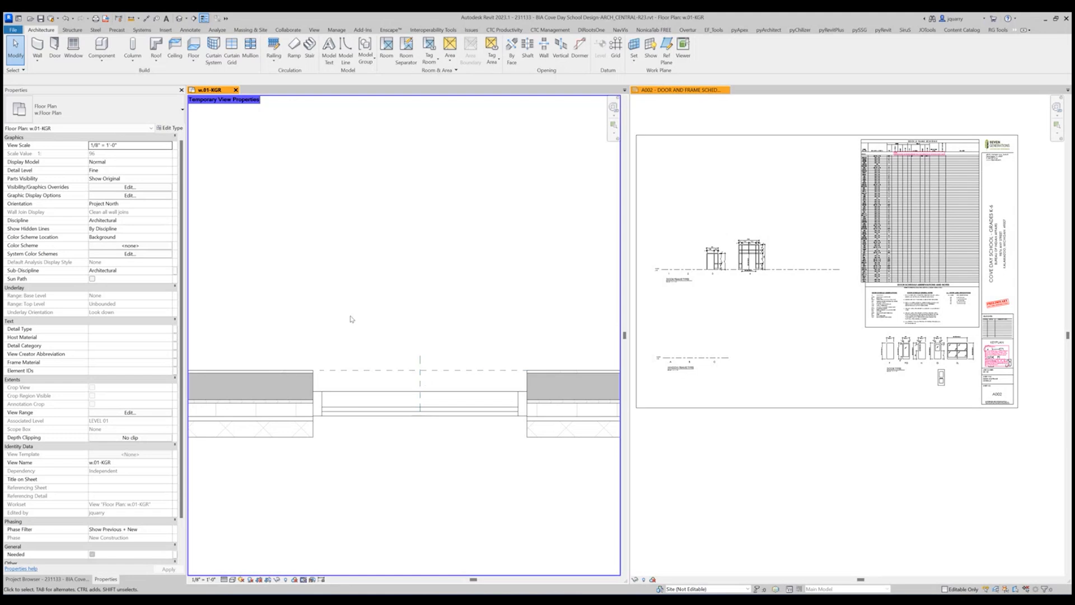
# Place model group D's origin at the reference plane intersection and rotate its axes 180° so Y points to the exterior.
pyautogui.click(408, 372)
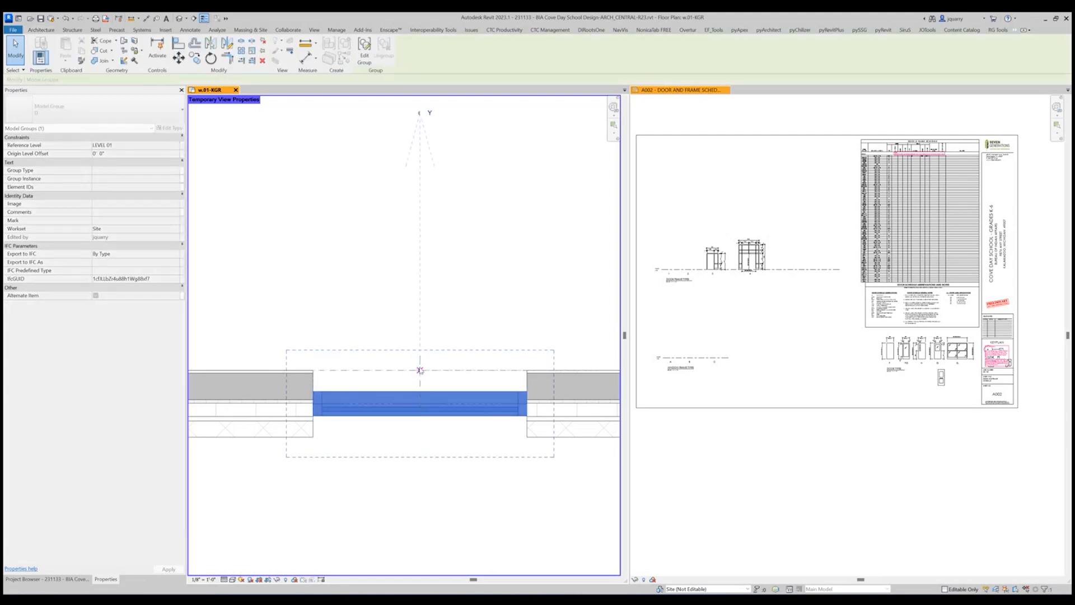
pyautogui.scroll(-2, 418, 397)
pyautogui.scroll(-1, 443, 401)
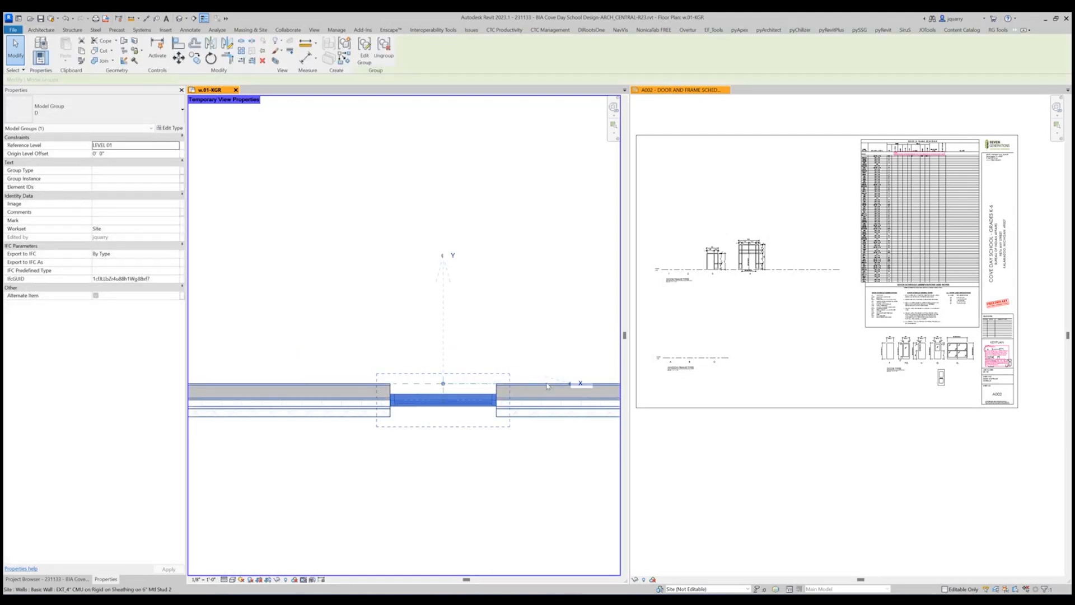
pyautogui.moveTo(570, 384); pyautogui.dragTo(345, 386)
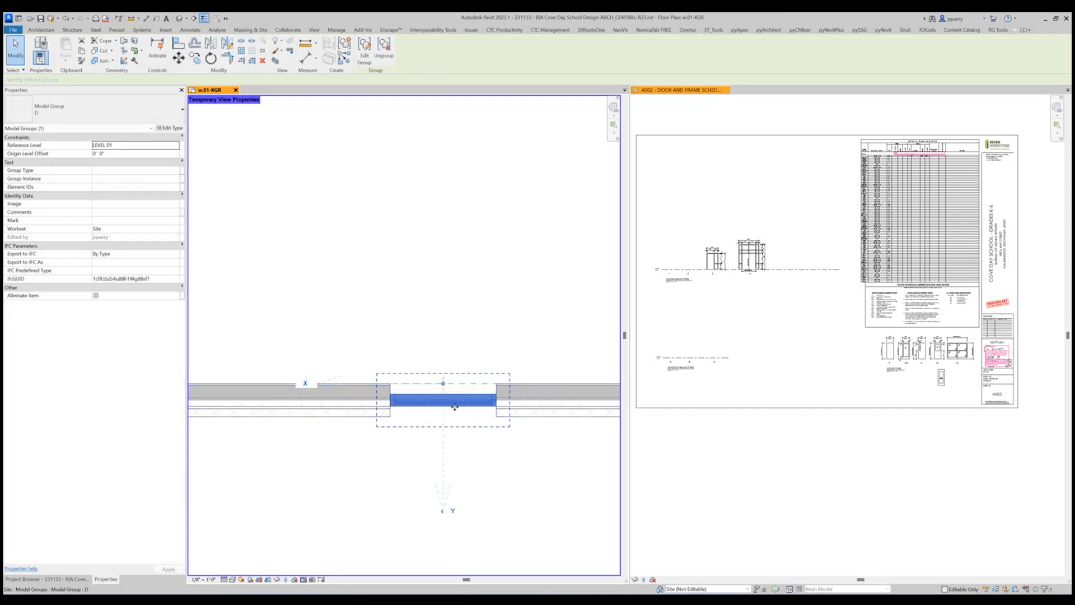
# Open model group D for editing and move the curtain wall 4 3/4" outward, flush with the host wall's exterior face.
pyautogui.scroll(2, 470, 434)
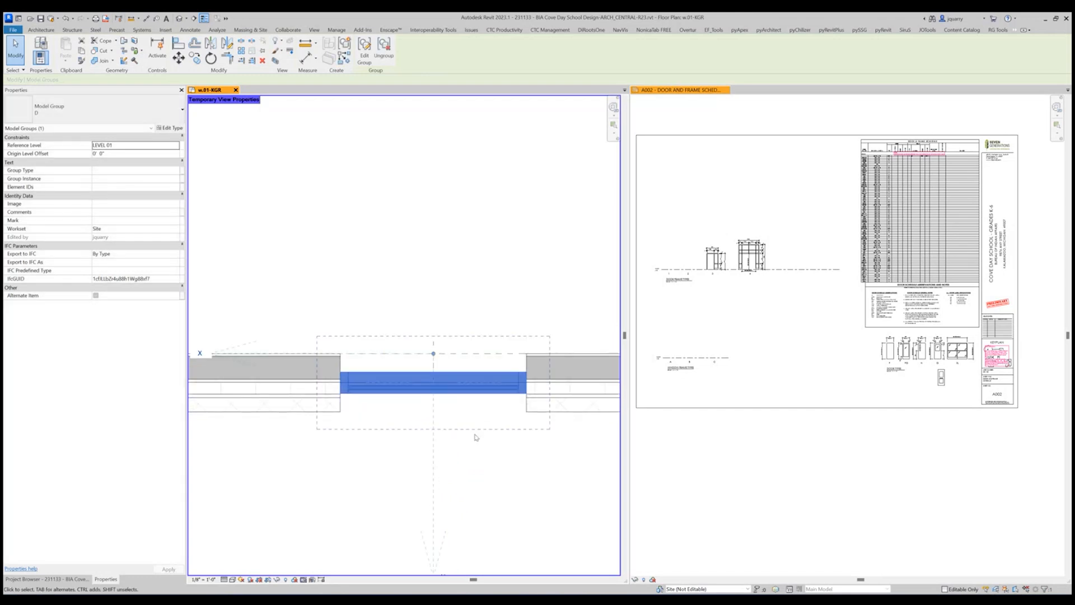
pyautogui.doubleClick(397, 398)
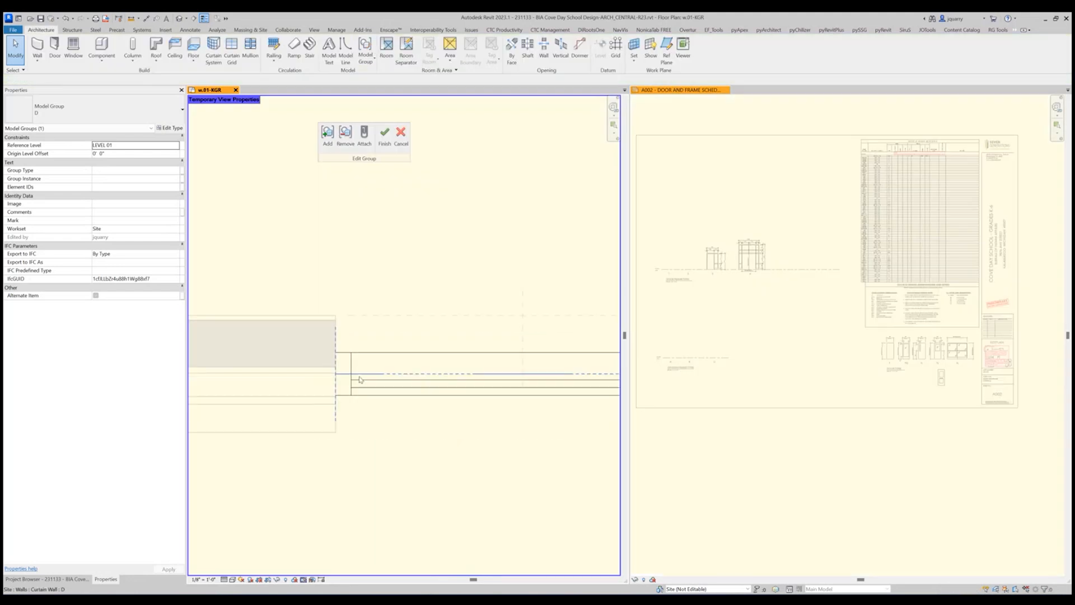
pyautogui.click(336, 361)
pyautogui.click(179, 58)
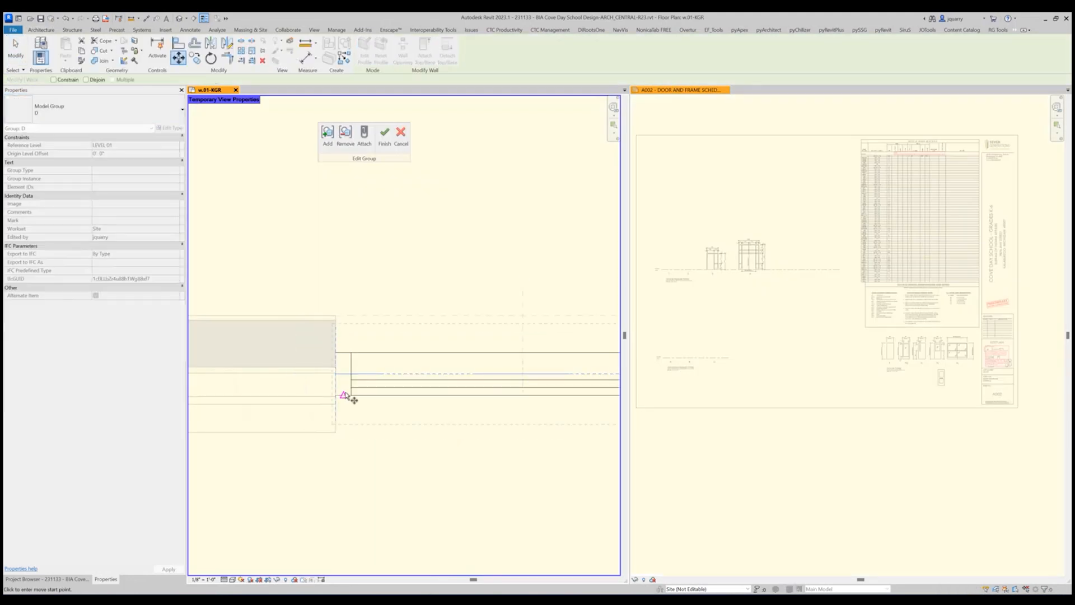
pyautogui.click(336, 396)
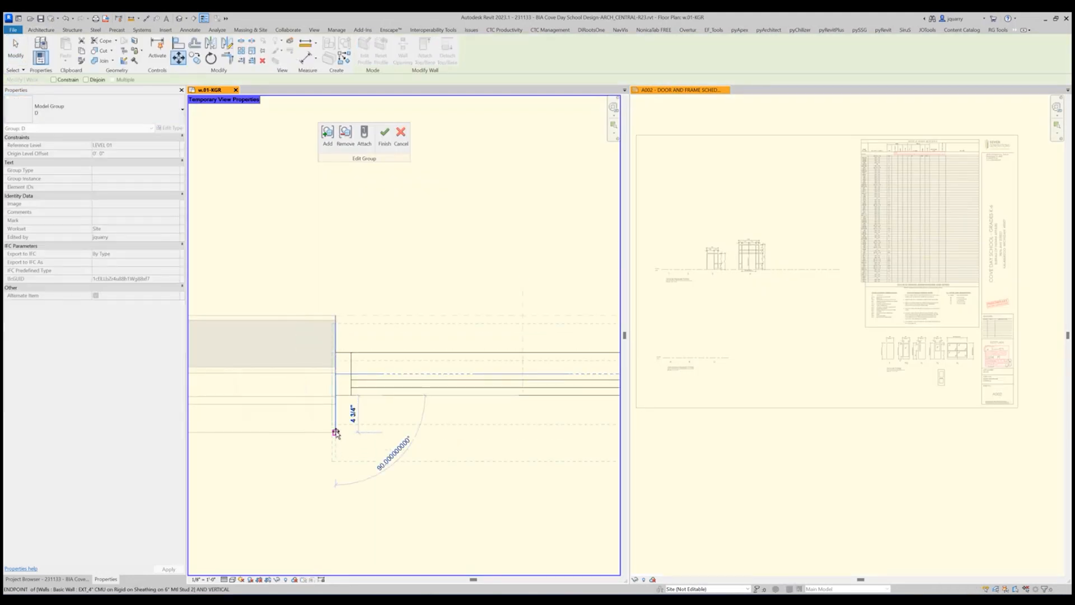
pyautogui.click(336, 431)
# Move the curtain wall 3" back inward from the exterior face and finish editing the group.
pyautogui.click(179, 57)
pyautogui.click(358, 237)
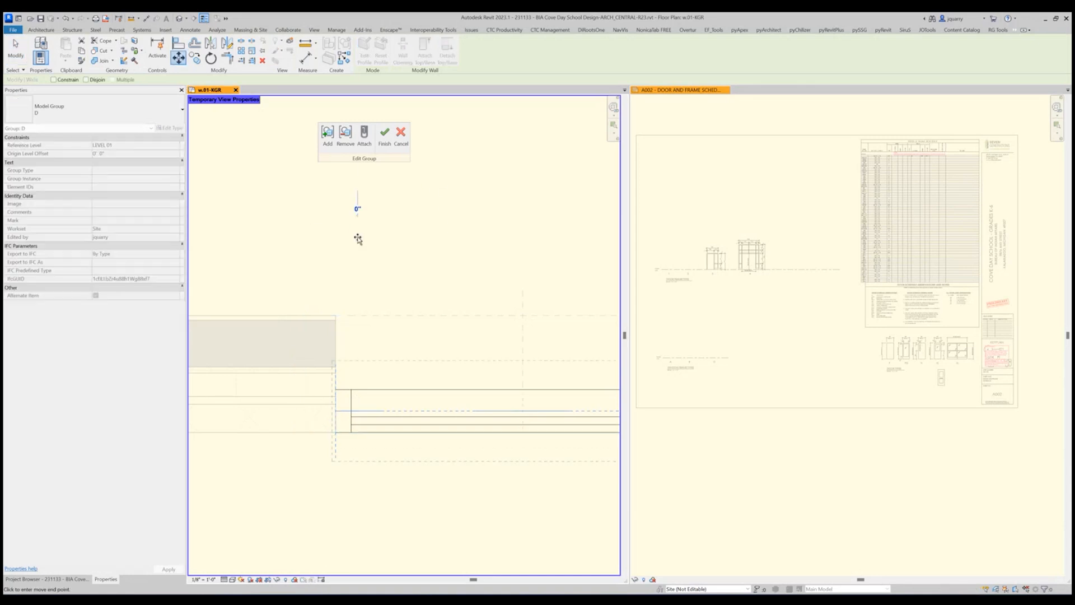
pyautogui.write('1"')
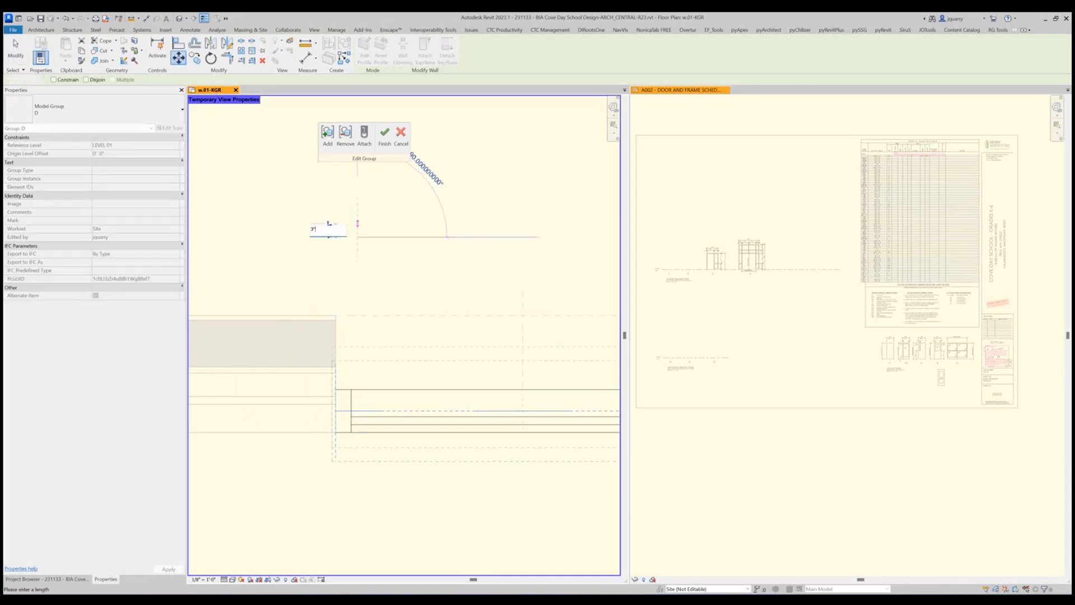
pyautogui.press('Return')
pyautogui.press('Escape')
pyautogui.scroll(-2, 376, 334)
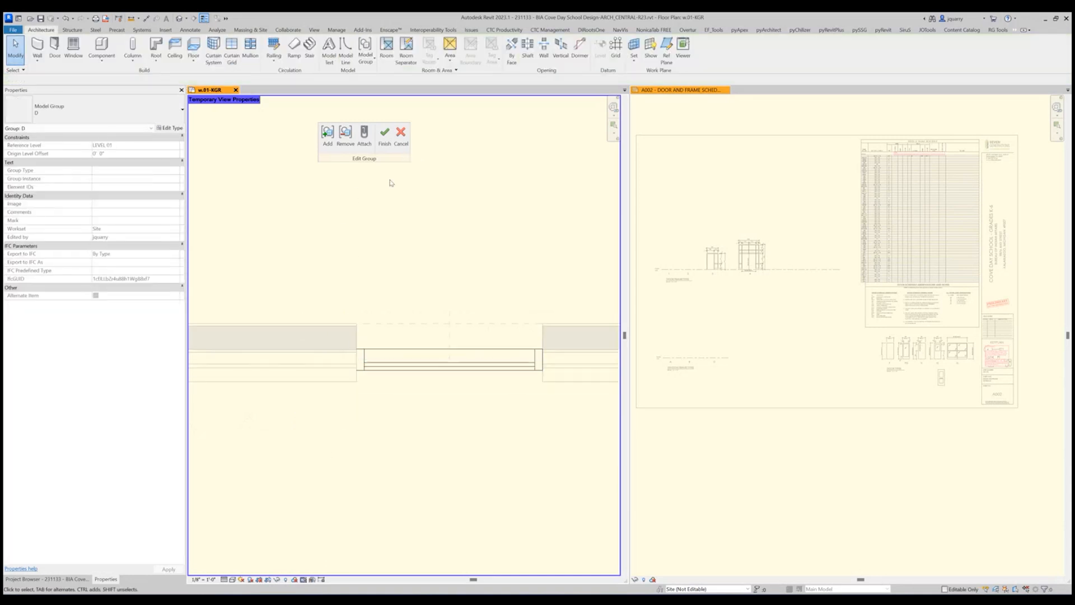
pyautogui.click(384, 134)
# Create an AutoSection Box 3D view around model group D.
pyautogui.press('q')
pyautogui.press('q')
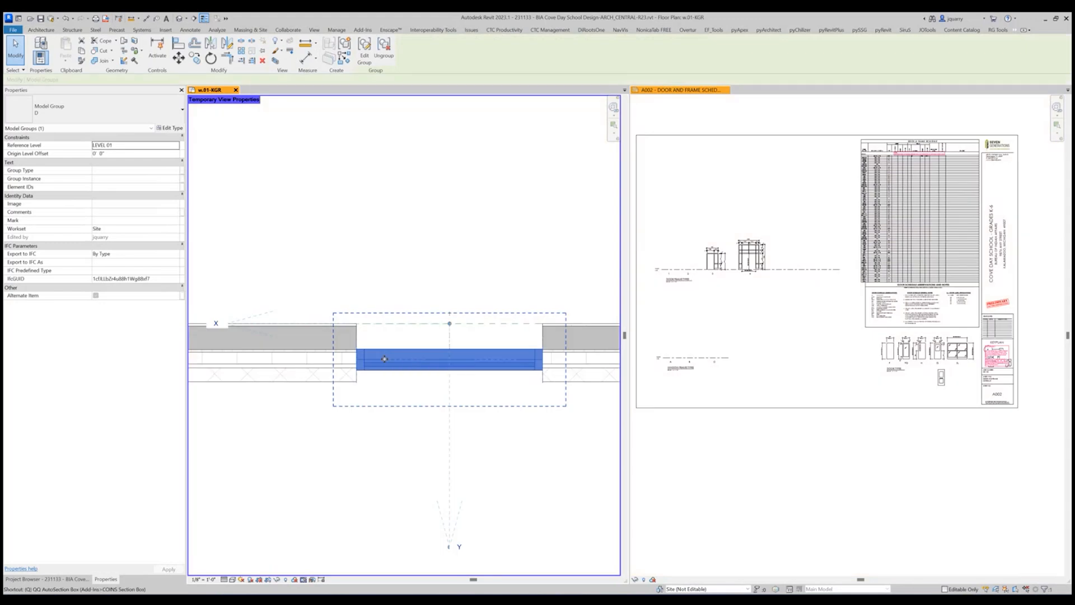
pyautogui.click(443, 360)
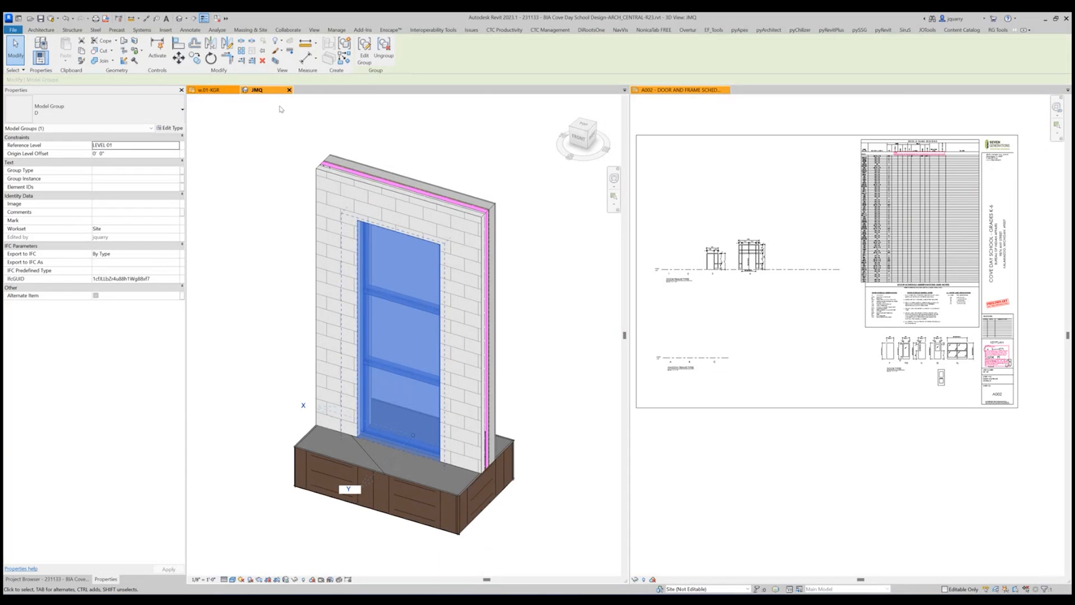
# Close the sheet A002 view and tile the floor plan beside the 3D view.
pyautogui.click(686, 89)
pyautogui.click(727, 89)
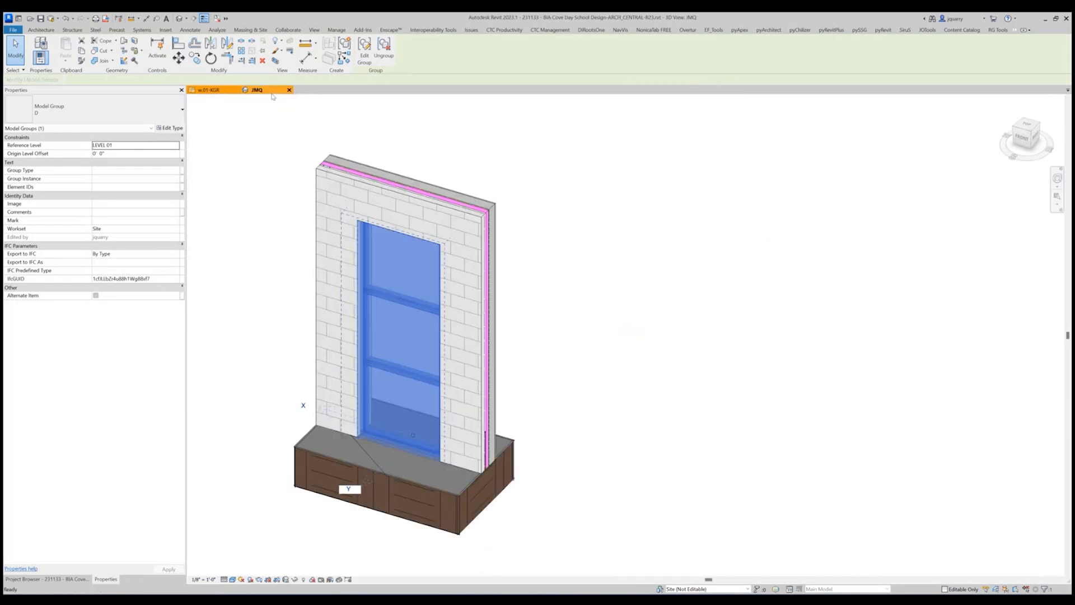
pyautogui.click(227, 91)
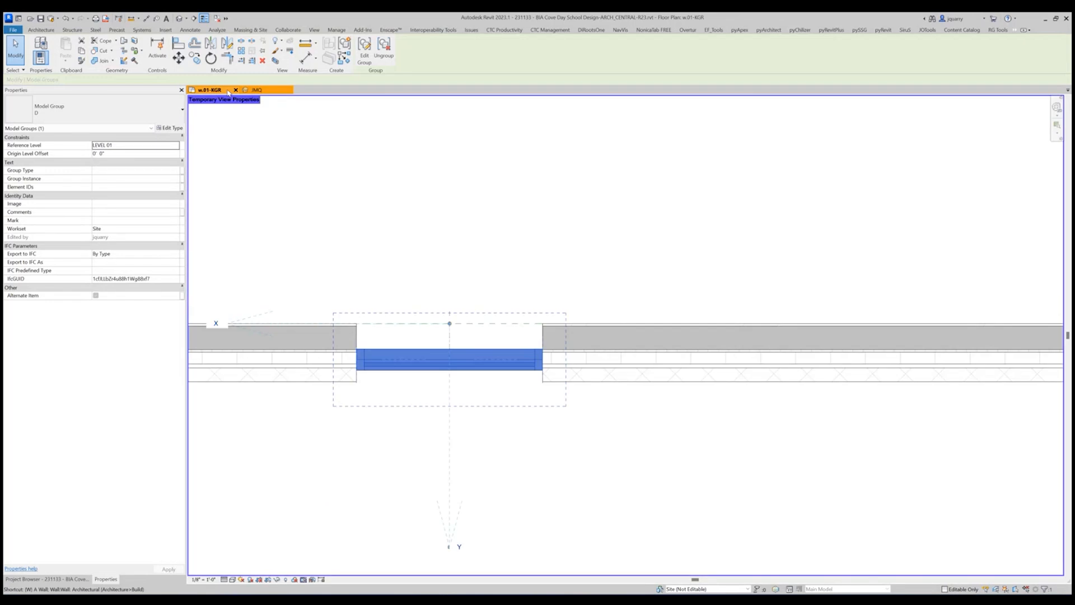
pyautogui.press('w')
pyautogui.press('t')
pyautogui.scroll(-3, 297, 282)
pyautogui.click(401, 255)
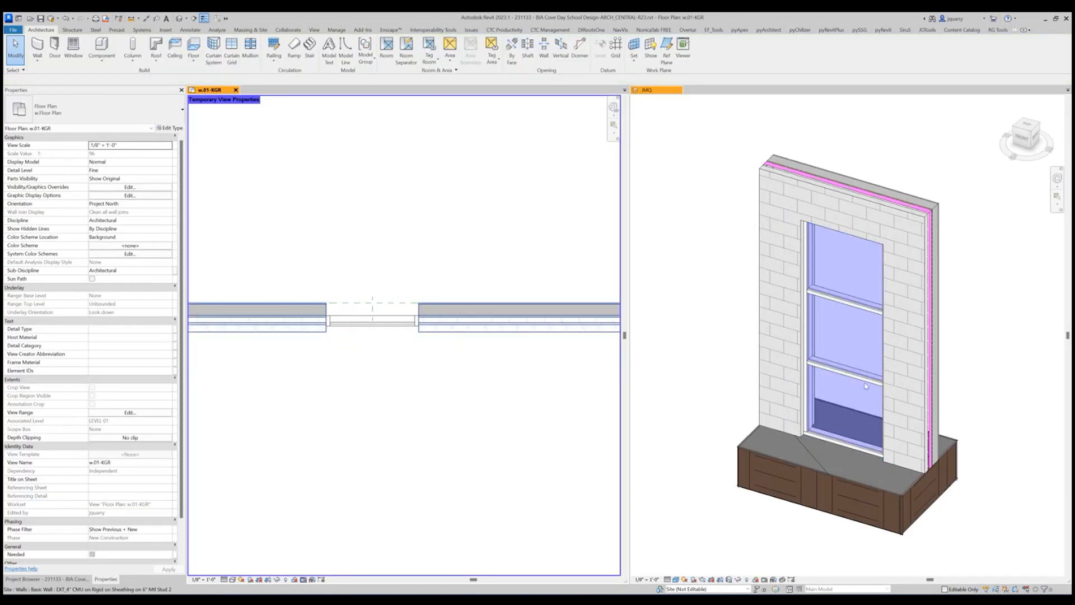
# Open model group D for editing in the 3D view and set the curtain wall's Base Offset to 2' 8".
pyautogui.keyDown('shift'); pyautogui.moveTo(787, 409); pyautogui.dragTo(878, 361, button='middle'); pyautogui.keyUp('shift')
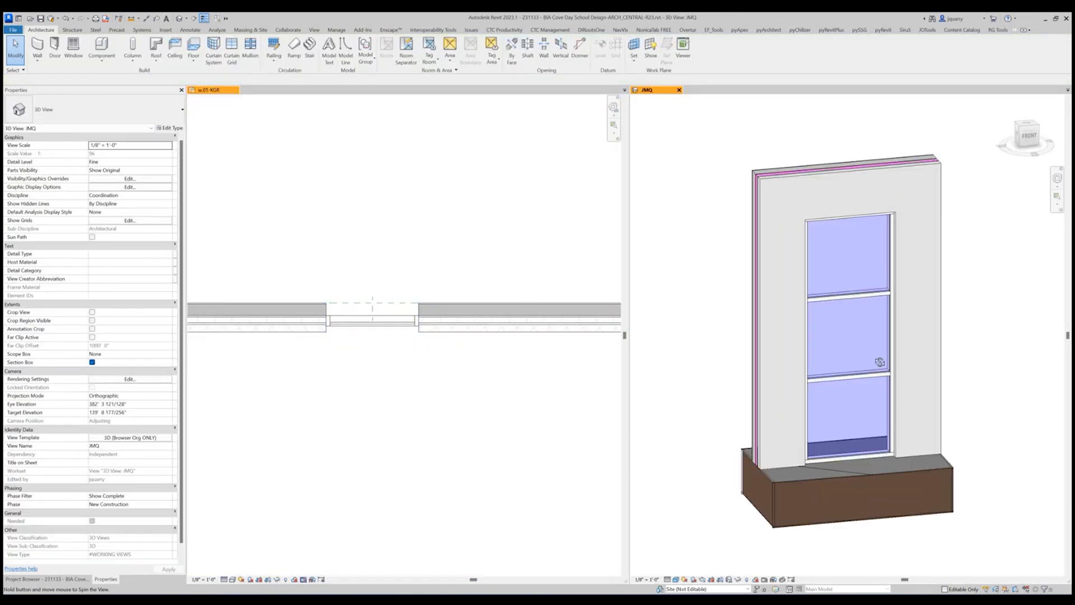
pyautogui.doubleClick(831, 356)
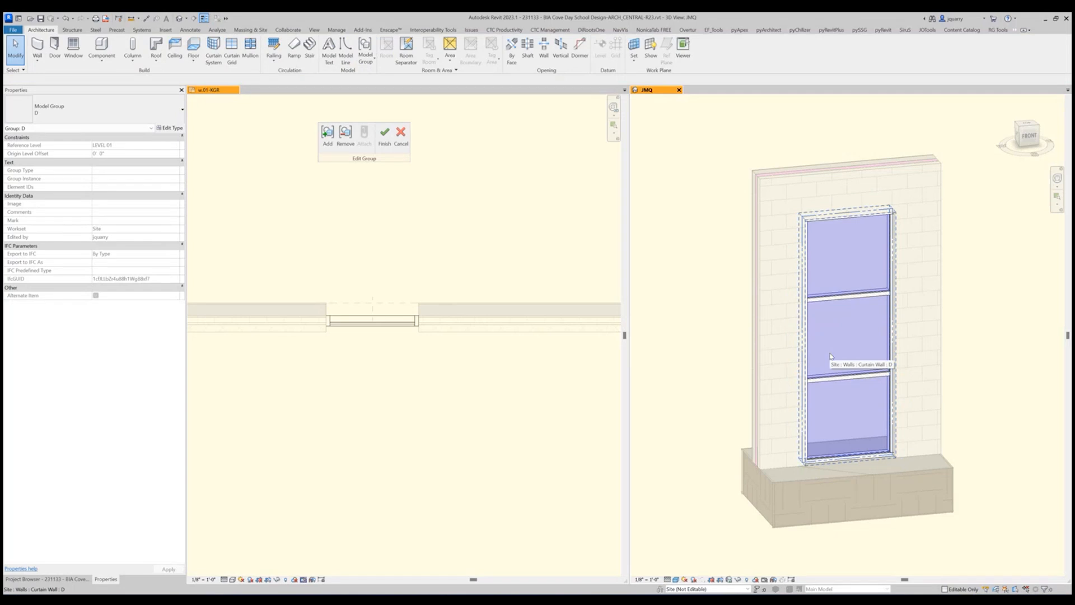
pyautogui.click(857, 427)
pyautogui.click(124, 153)
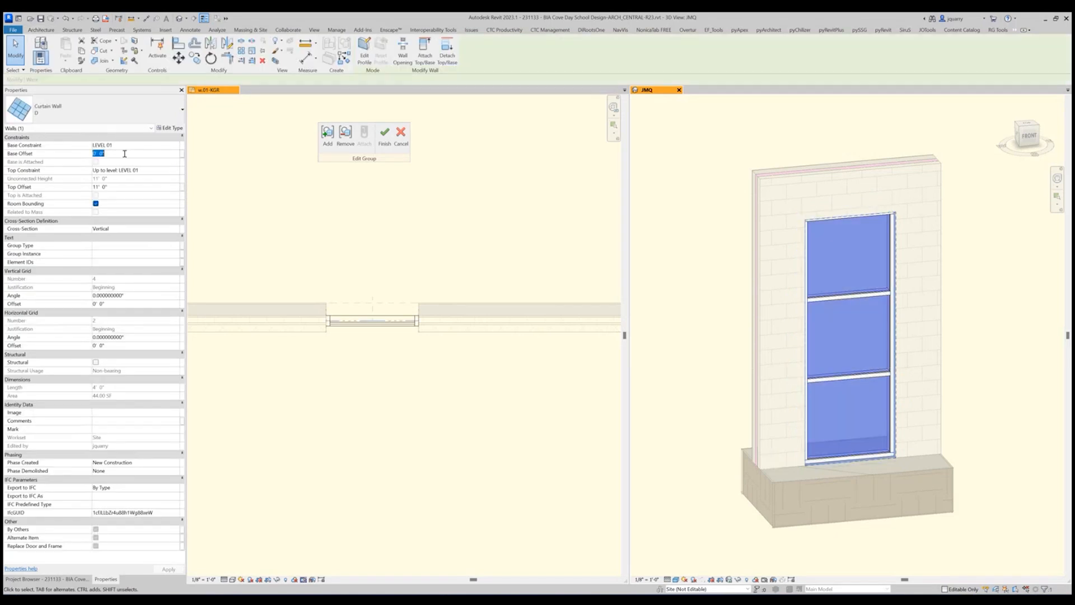
pyautogui.write("2'8")
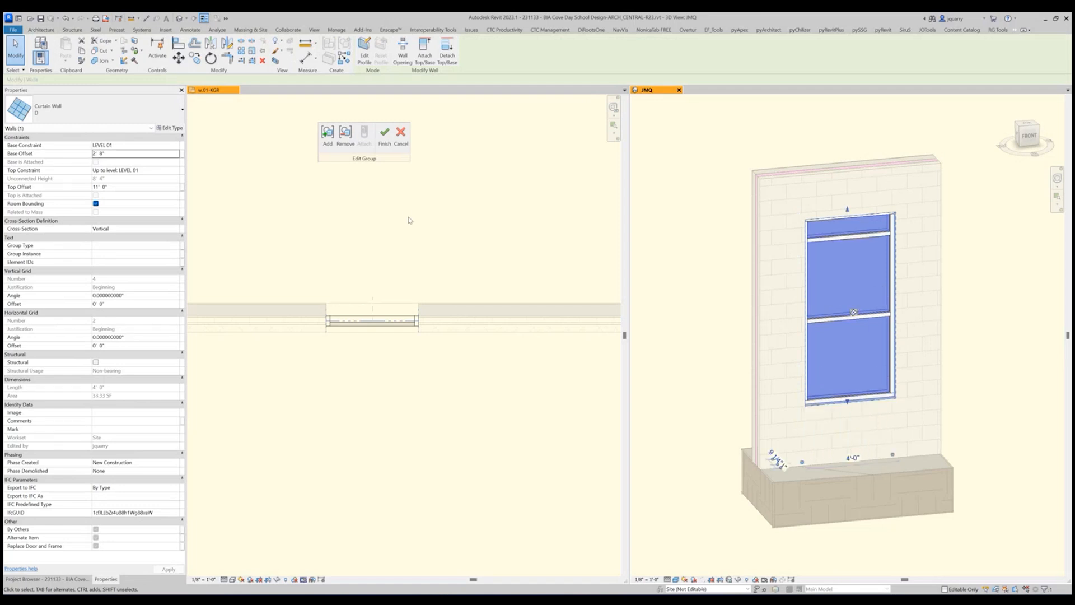
# Set the curtain wall's Top Offset to 8' 8" and deselect the wall.
pyautogui.click(135, 188)
pyautogui.write('8 8')
pyautogui.press('Return')
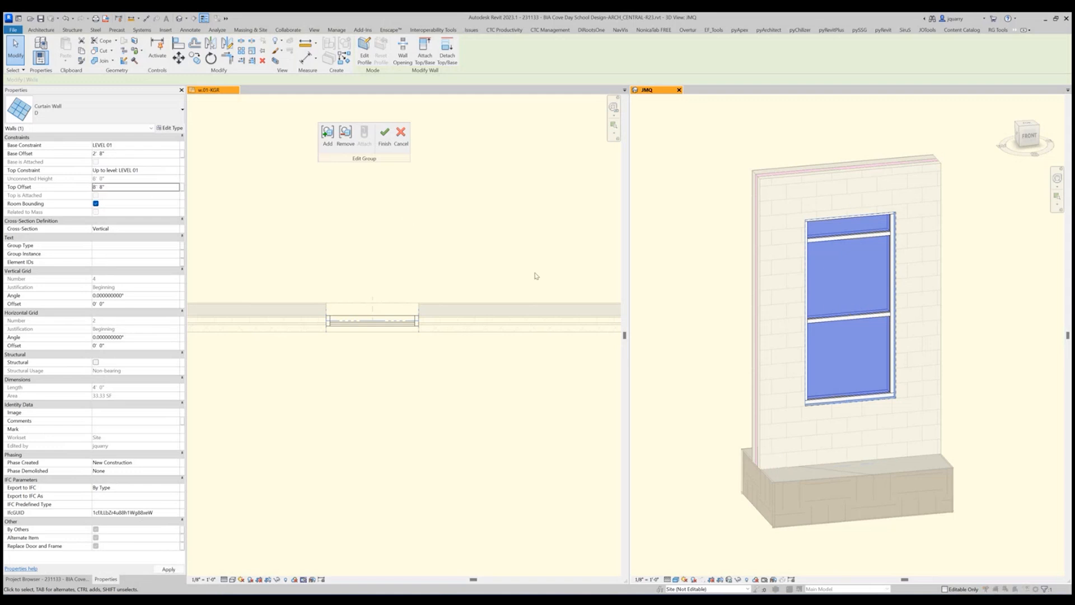
pyautogui.click(481, 334)
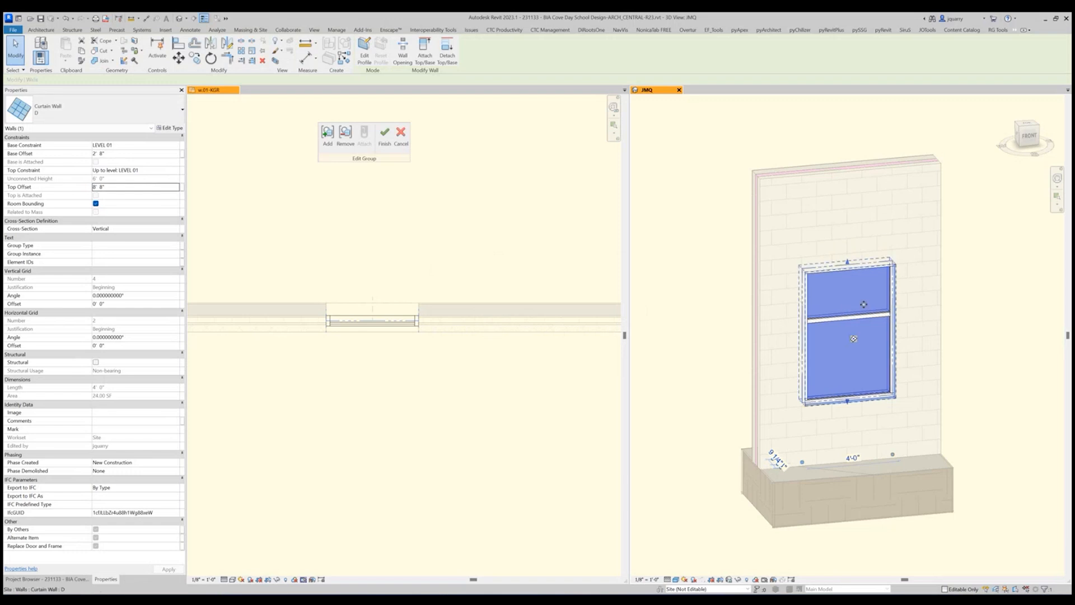
pyautogui.press('Escape')
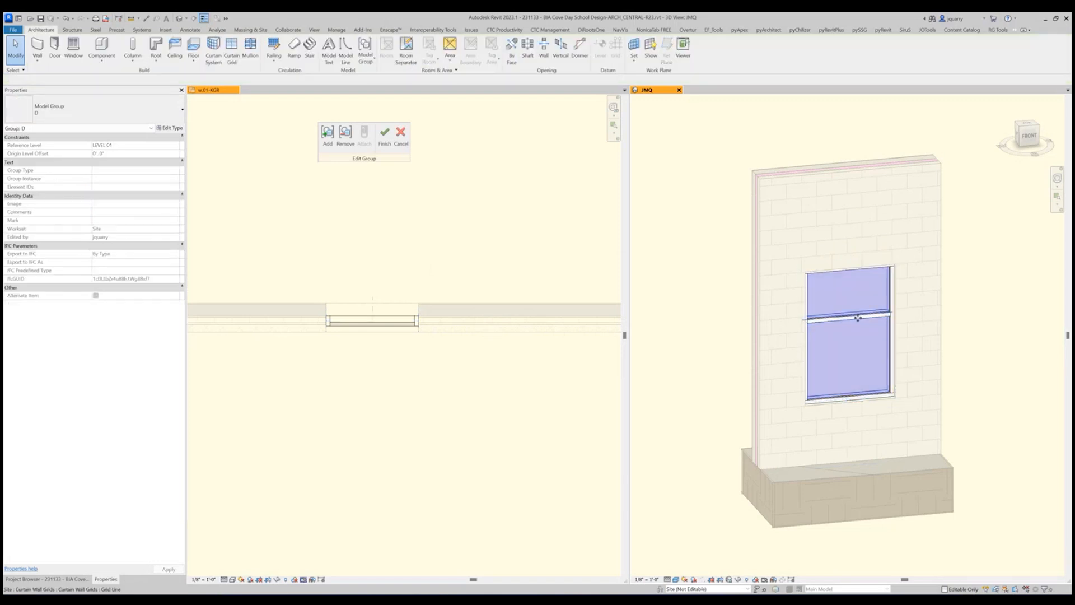
# Set the curtain wall's horizontal grid line 3' 9" above the bottom of the window in group D.
pyautogui.click(859, 317)
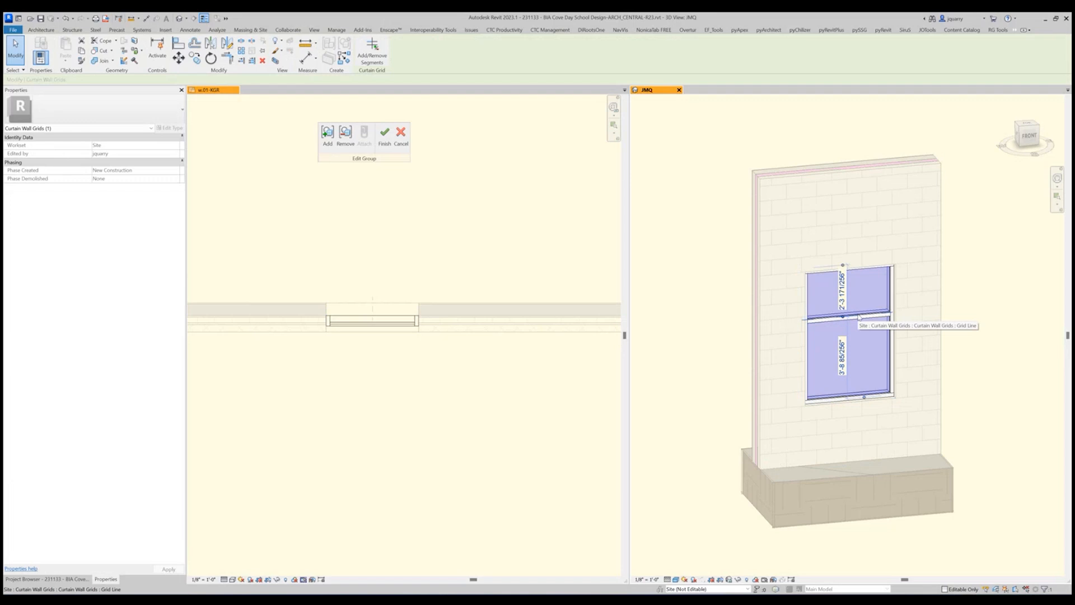
pyautogui.click(842, 356)
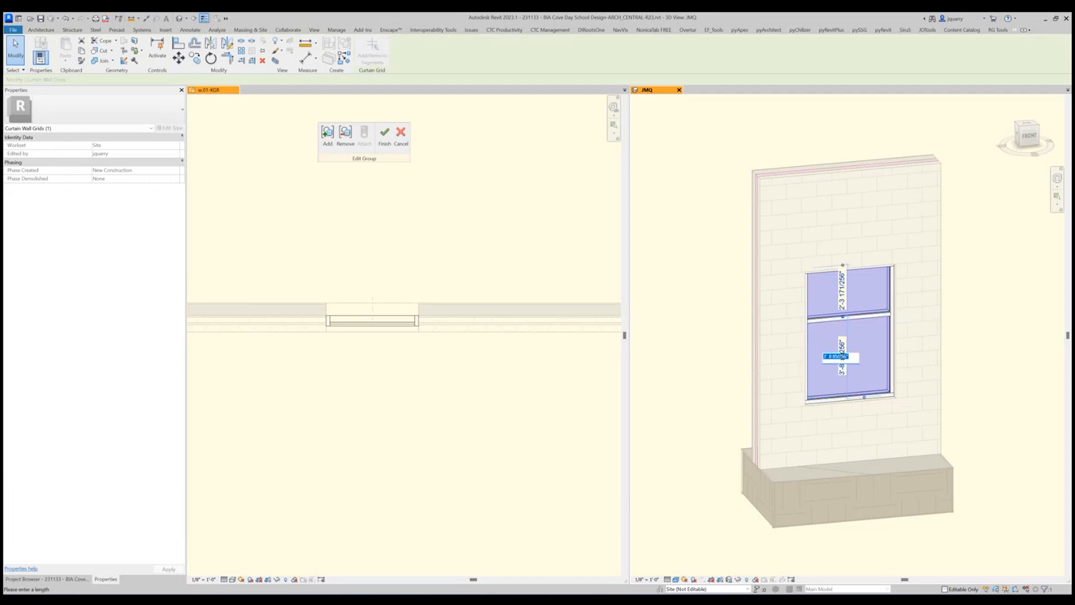
pyautogui.write('3 9')
pyautogui.press('Return')
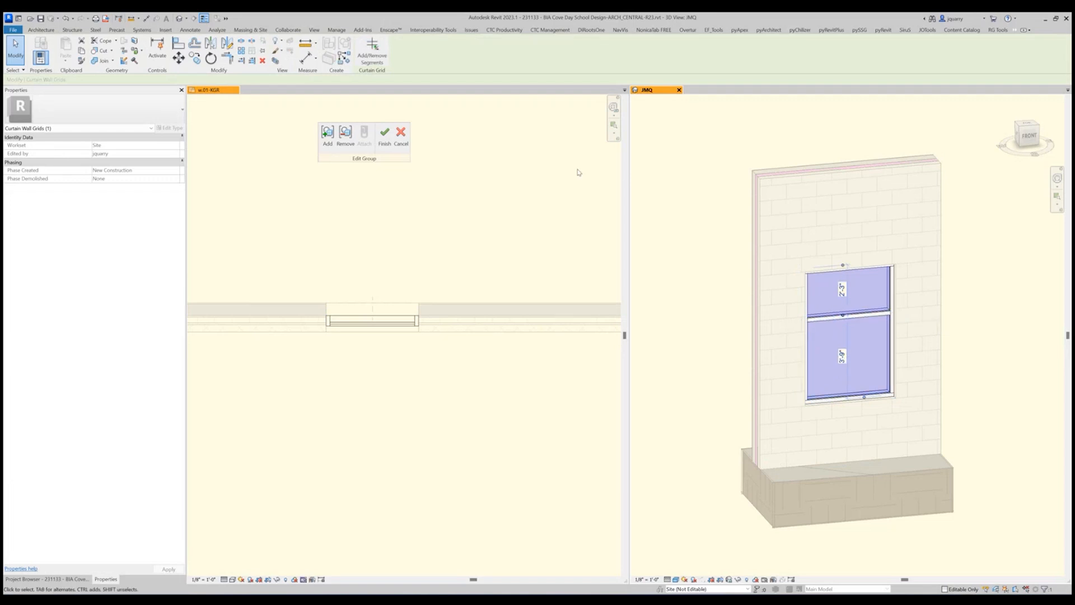
# Add a vertical curtain grid line through all segments at the midpoint of the window in group D.
pyautogui.click(41, 30)
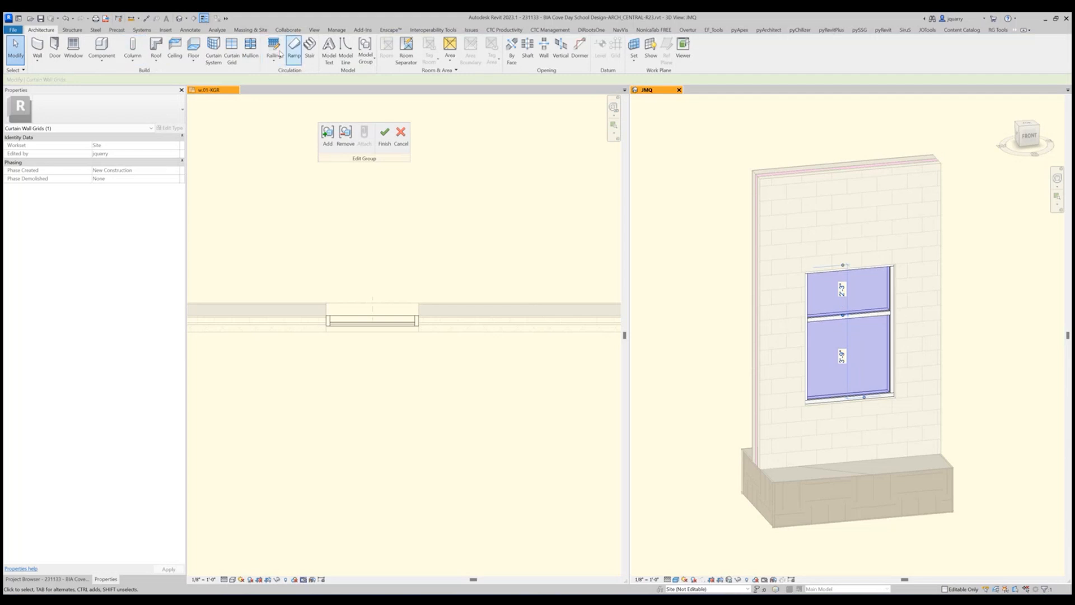
pyautogui.click(232, 57)
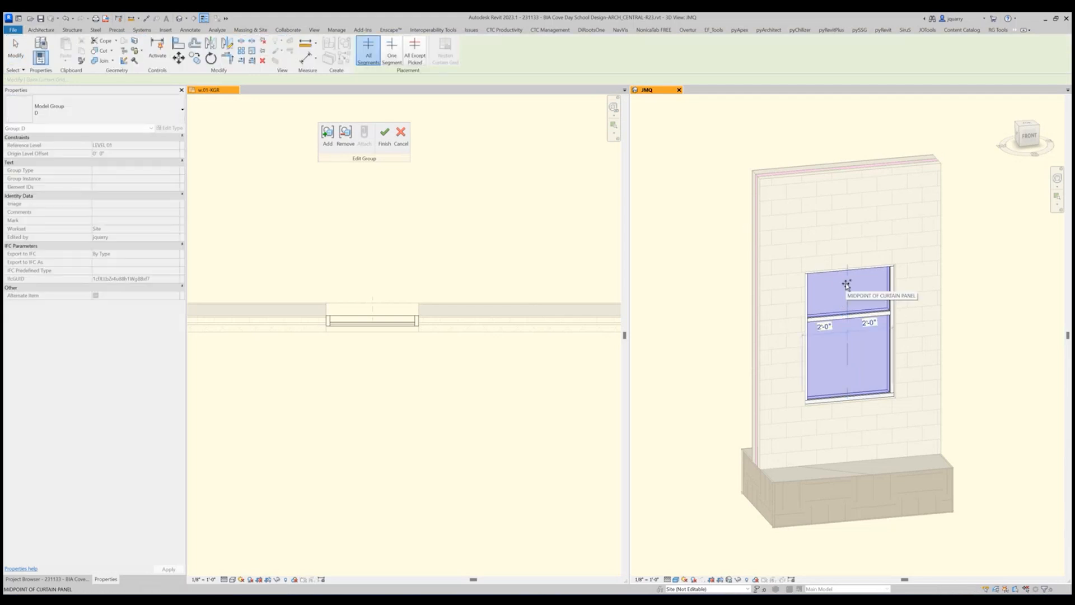
pyautogui.click(847, 314)
pyautogui.press('Escape')
pyautogui.press('Escape')
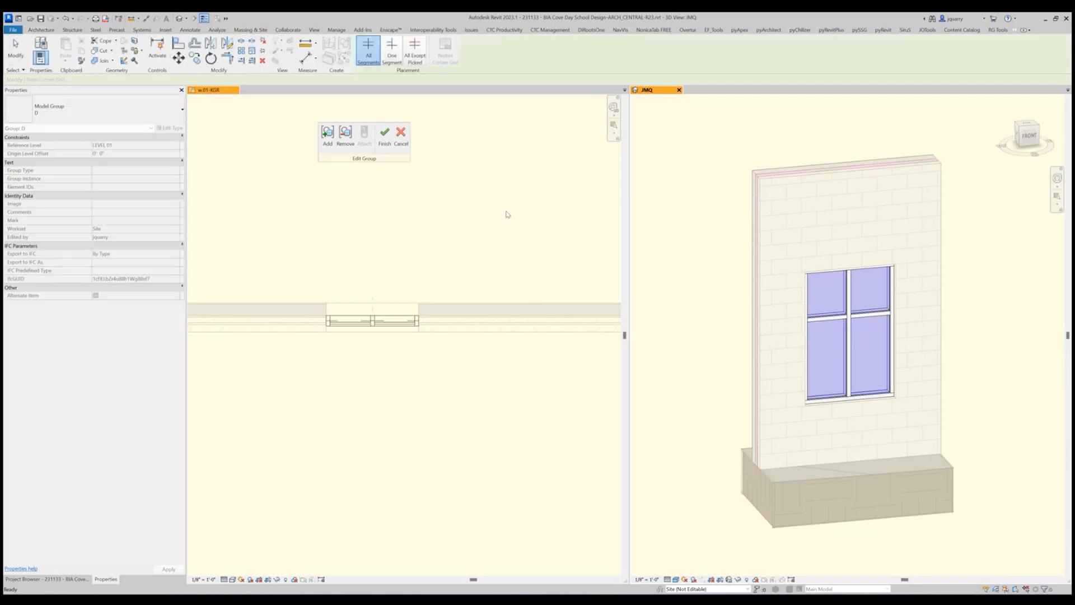
# Deselect the curtain wall and finish editing model group D.
pyautogui.click(838, 278)
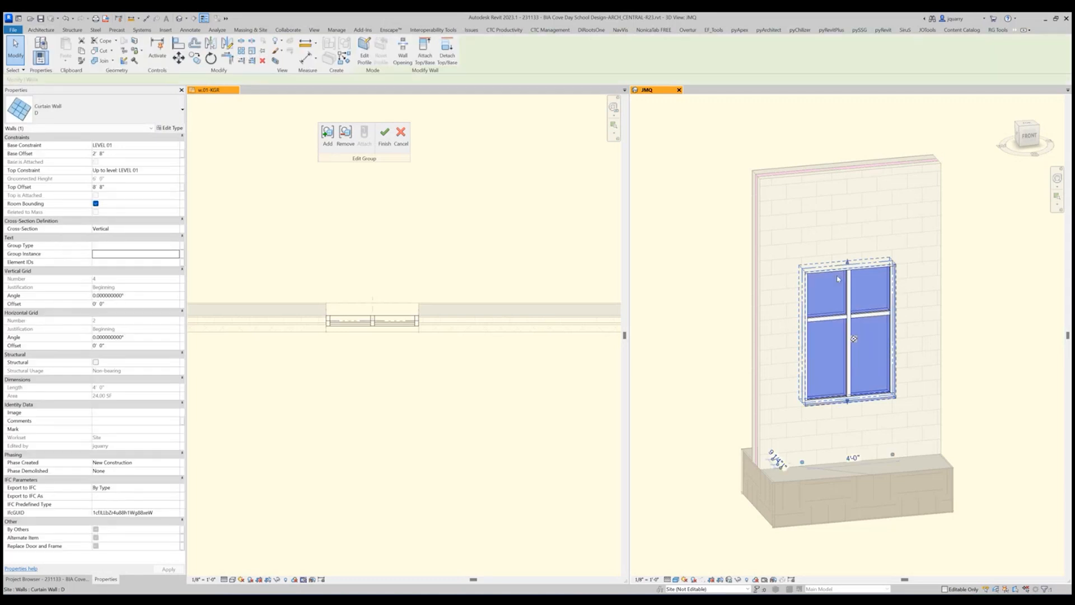
pyautogui.click(694, 254)
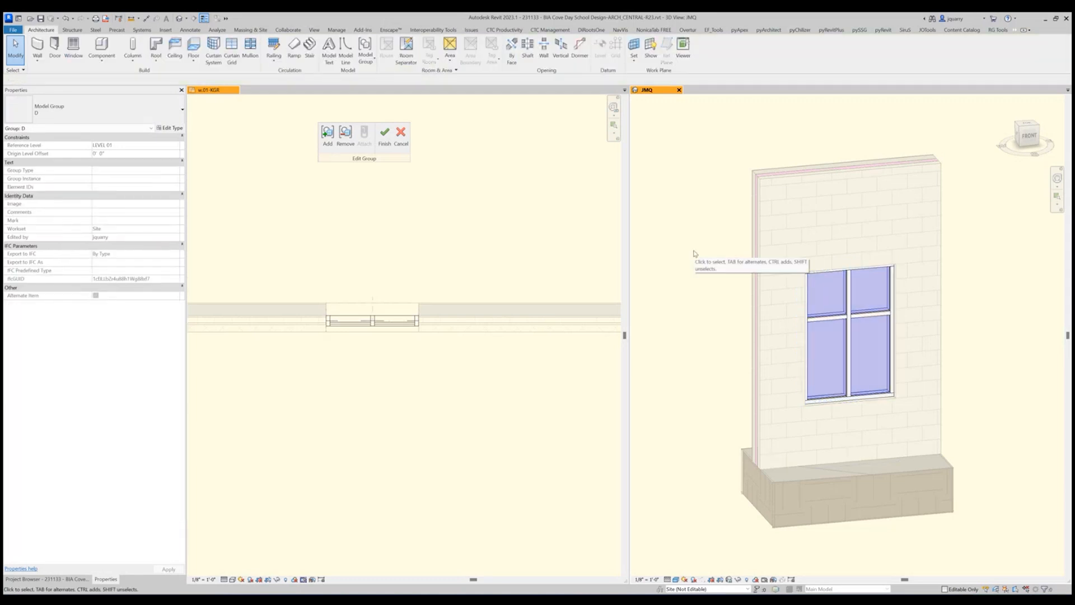
pyautogui.keyDown('shift'); pyautogui.moveTo(694, 254); pyautogui.dragTo(921, 327, button='middle'); pyautogui.keyUp('shift')
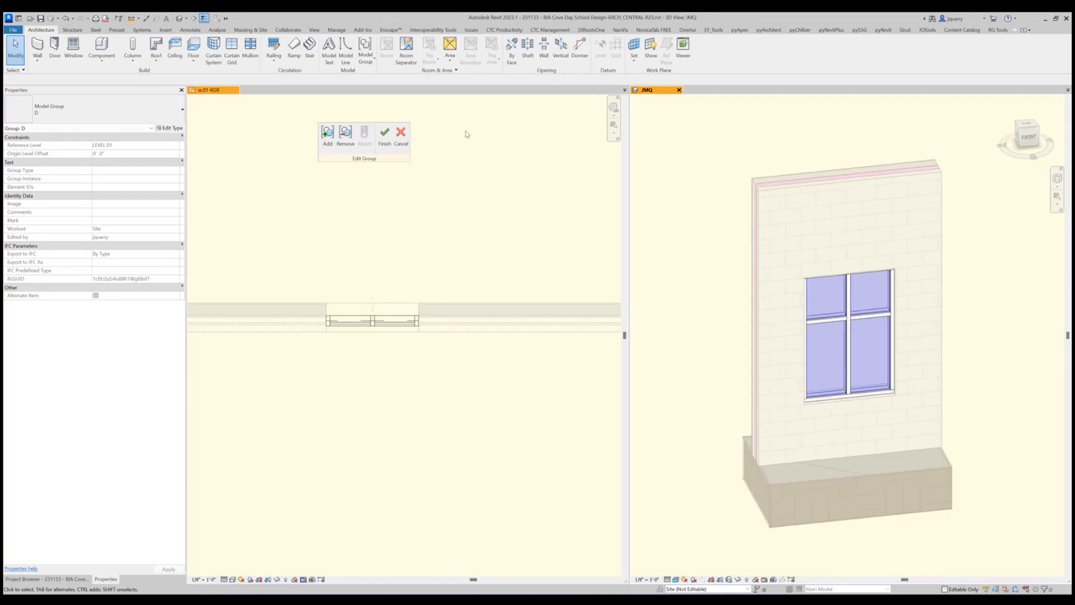
pyautogui.click(382, 147)
# Place a Frame Type Elevation on the exterior side of window group D in the floor plan, facing the window.
pyautogui.scroll(-3, 505, 367)
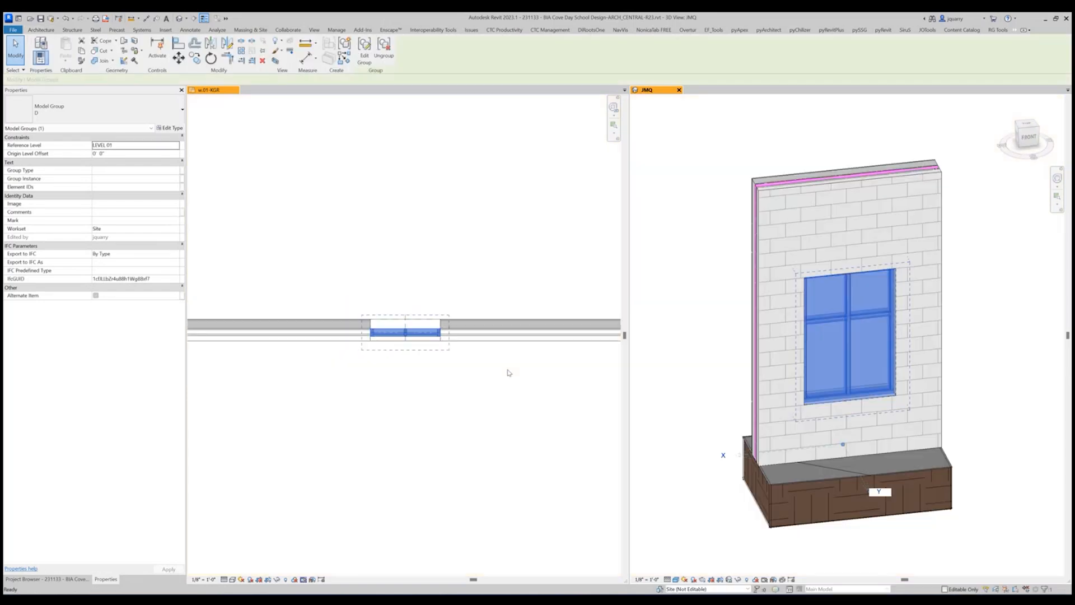
pyautogui.click(463, 268)
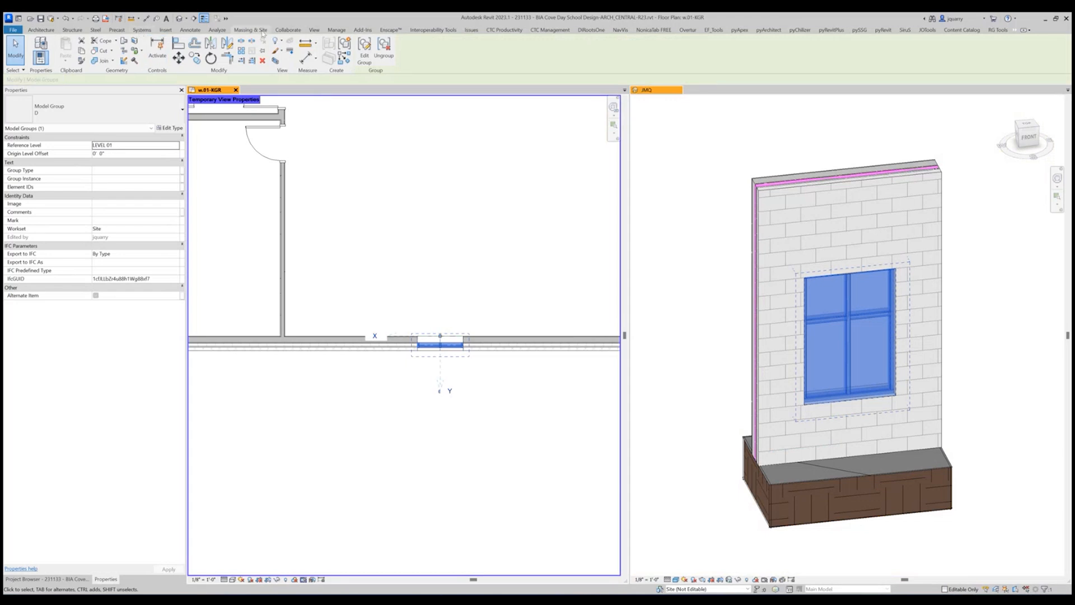
pyautogui.click(314, 30)
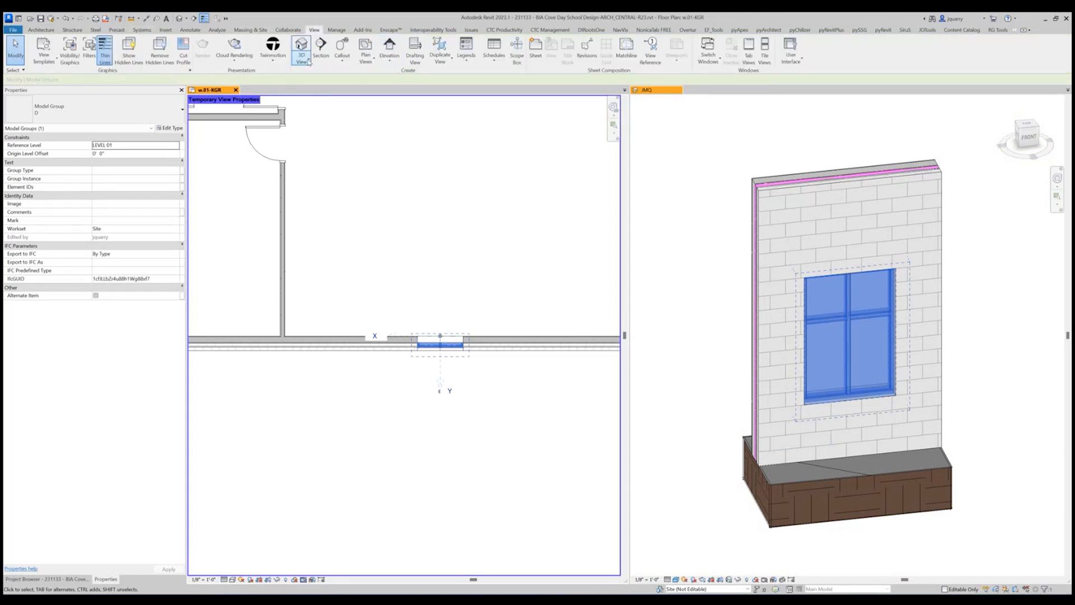
pyautogui.click(389, 60)
pyautogui.click(408, 78)
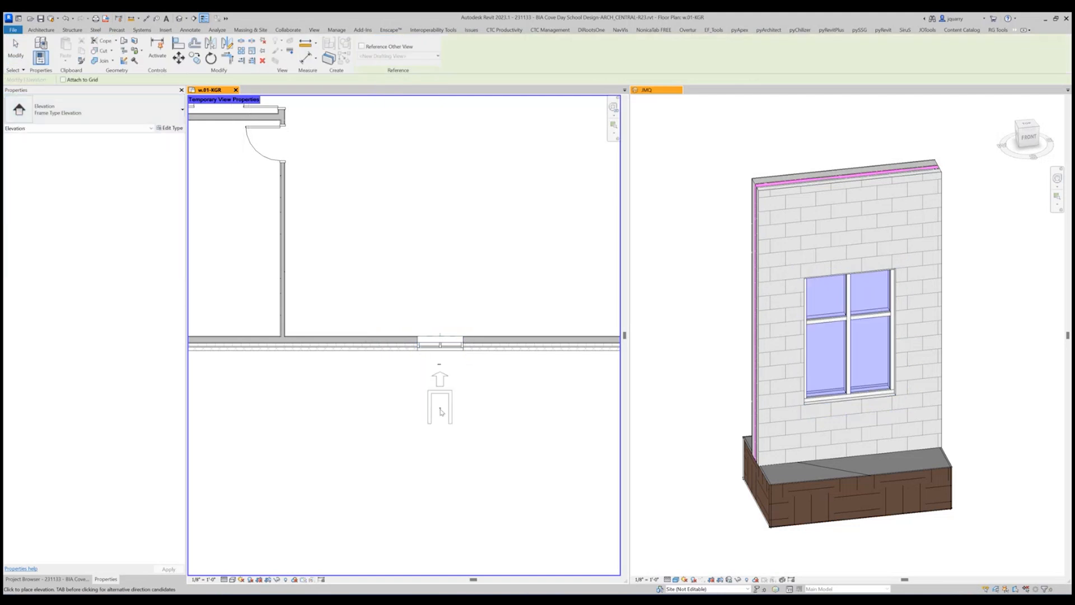
pyautogui.click(440, 417)
pyautogui.press('Escape')
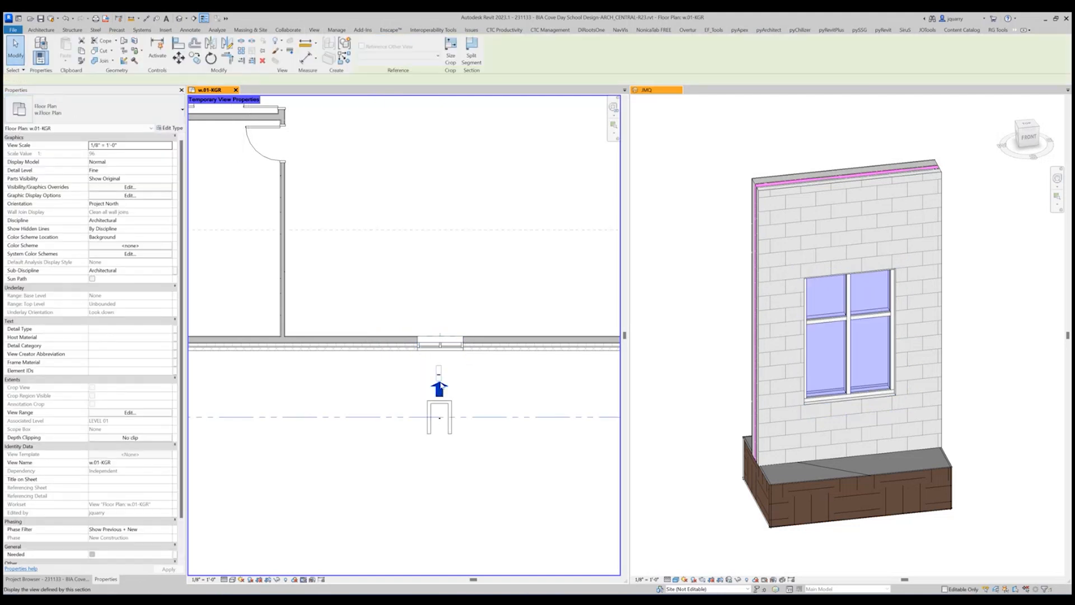
# Narrow the new elevation's extents in the floor plan to slightly wider than the window on both sides.
pyautogui.scroll(-10, 440, 386)
pyautogui.click(443, 384)
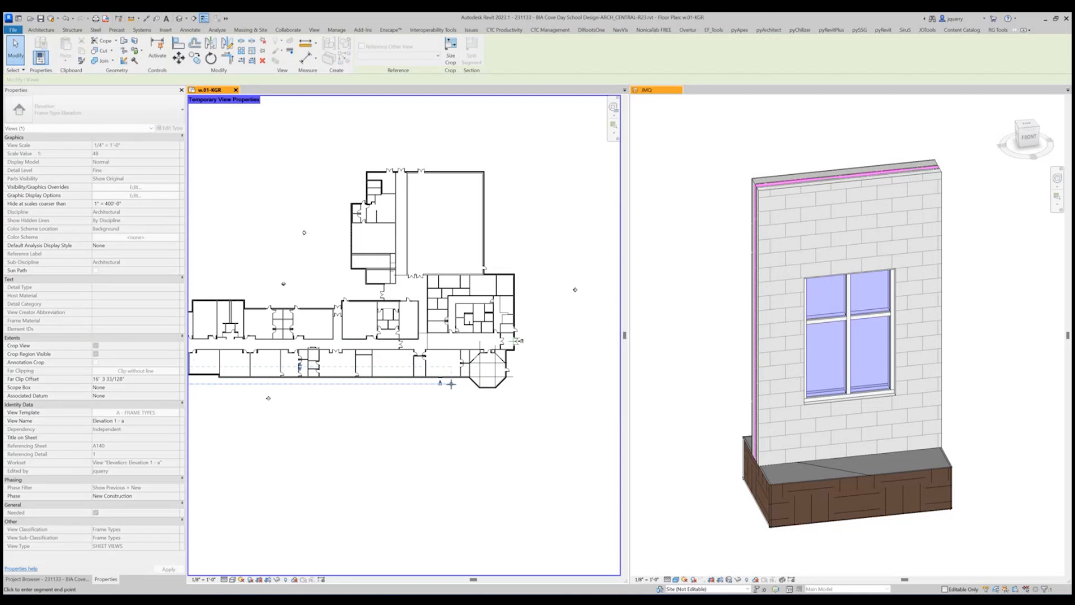
pyautogui.scroll(-3, 478, 398)
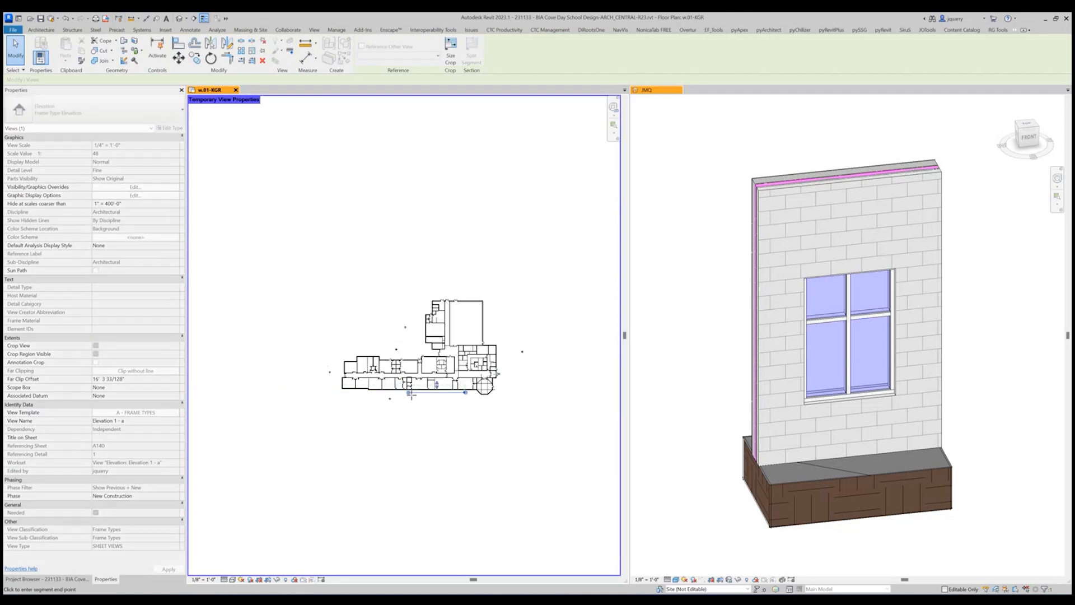
pyautogui.scroll(6, 434, 386)
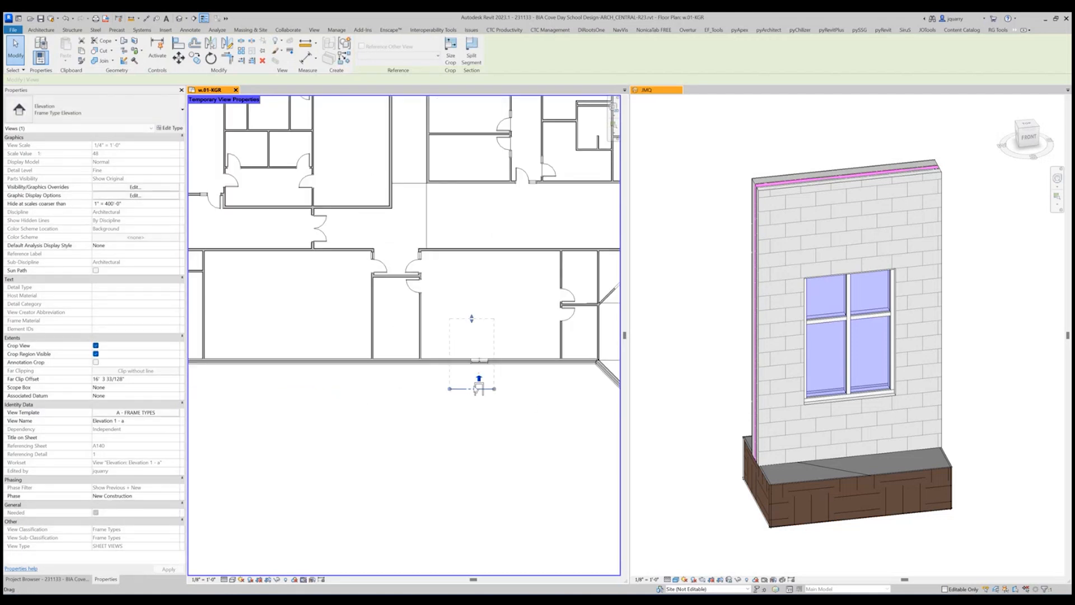
pyautogui.scroll(4, 475, 390)
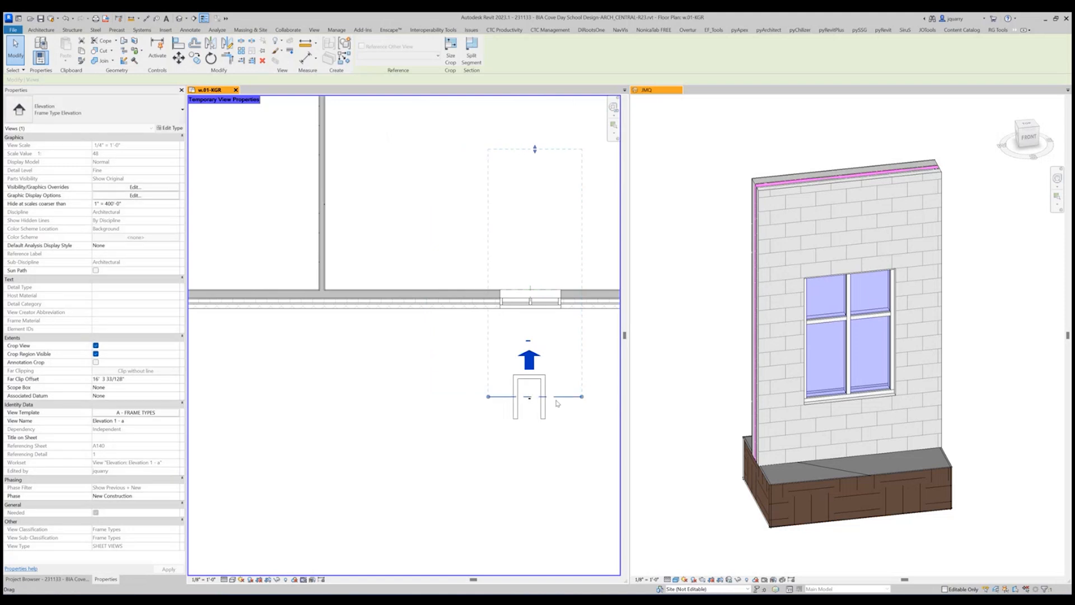
pyautogui.moveTo(557, 403); pyautogui.dragTo(571, 397)
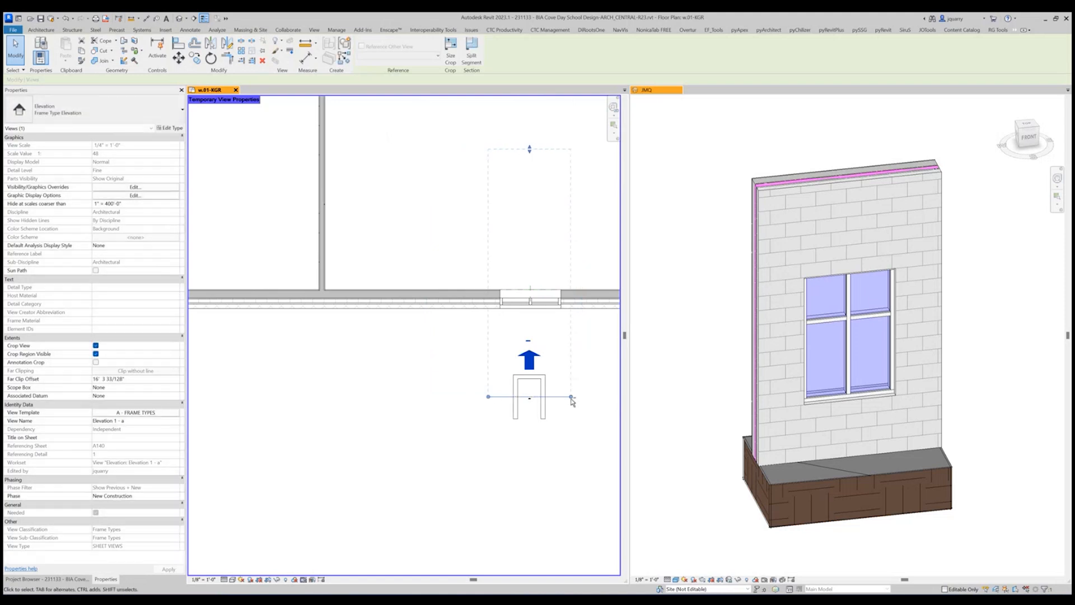
# Shift the elevation's view line close to the exterior wall and reduce its far clip depth to about 2' 1".
pyautogui.press('Up')
pyautogui.press('Up')
pyautogui.press('Up')
pyautogui.press('Up')
pyautogui.press('Up')
pyautogui.press('Up')
pyautogui.press('Up')
pyautogui.press('Up')
pyautogui.press('Up')
pyautogui.scroll(-5, 440, 491)
pyautogui.scroll(3, 498, 283)
pyautogui.moveTo(476, 282); pyautogui.dragTo(474, 443)
pyautogui.scroll(3, 478, 535)
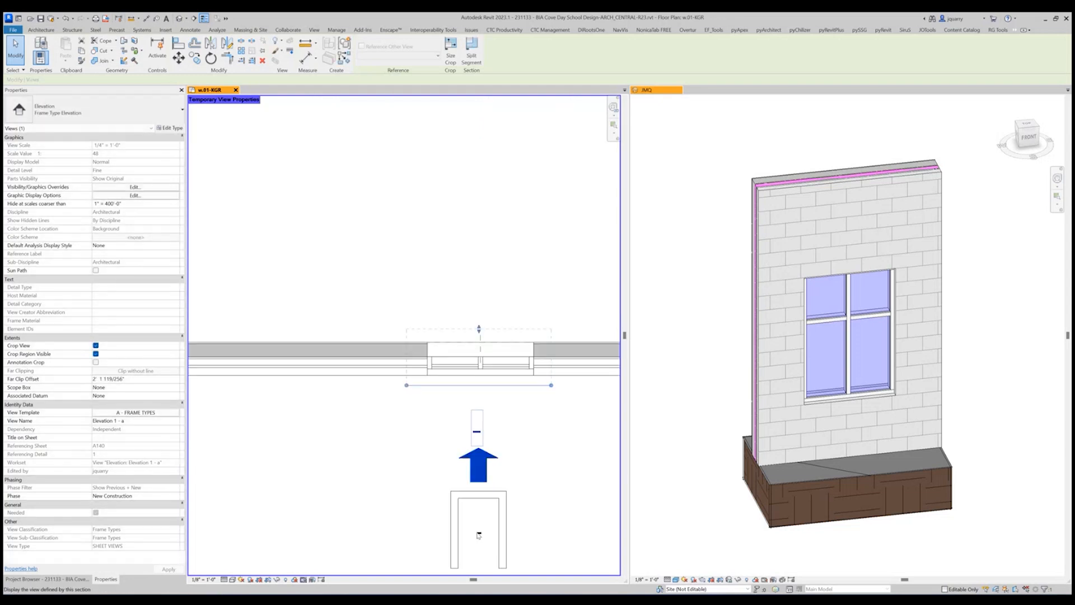
# Open the new frame elevation and tighten its crop region's bottom and top edges to just beyond the wall.
pyautogui.click(490, 438)
pyautogui.doubleClick(479, 437)
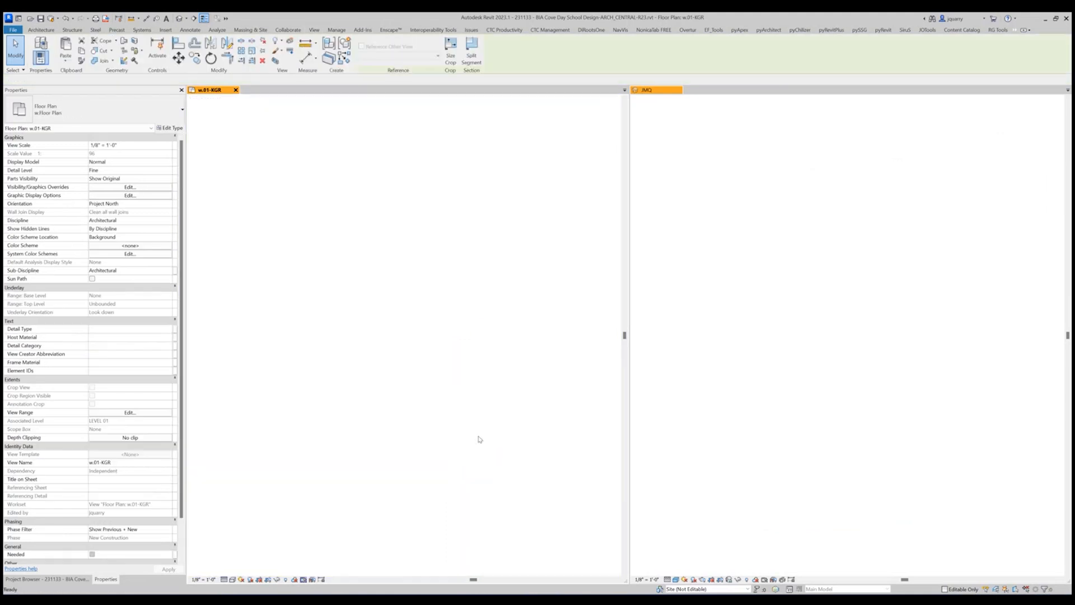
pyautogui.click(406, 553)
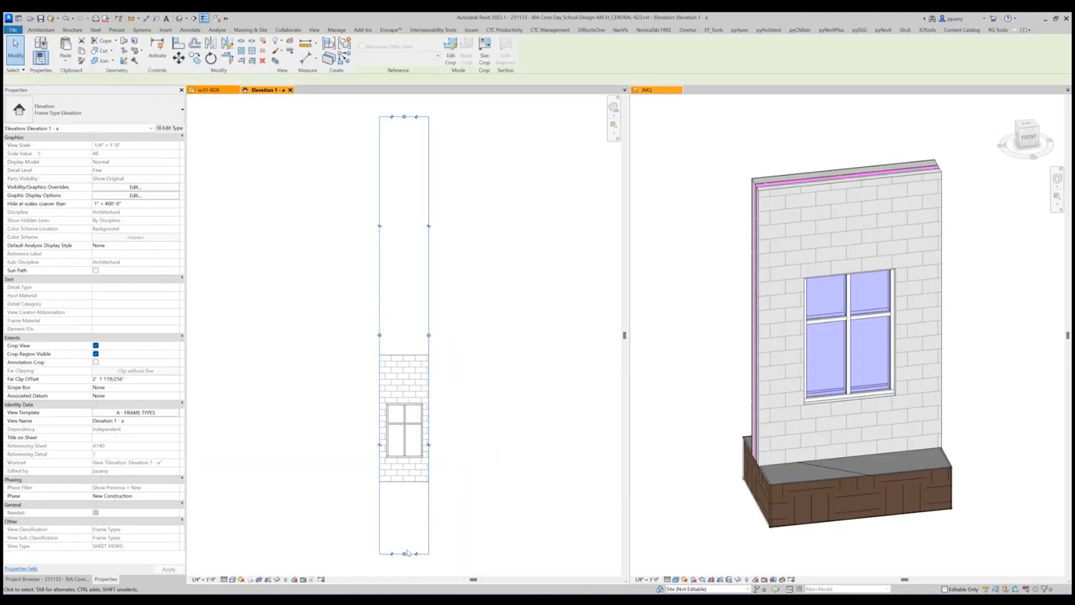
pyautogui.moveTo(404, 553); pyautogui.dragTo(405, 488)
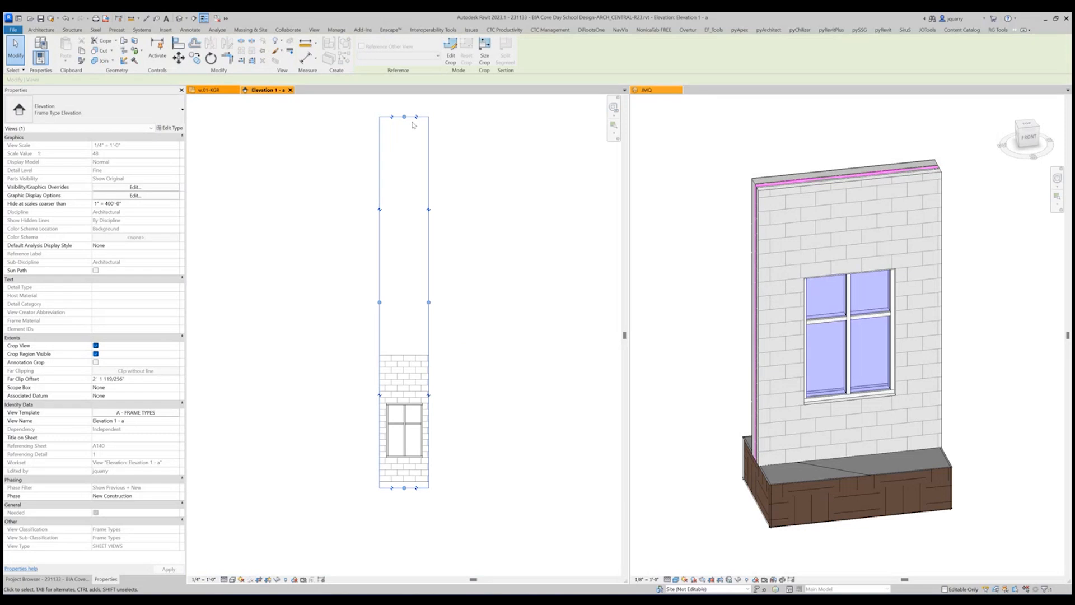
pyautogui.moveTo(404, 117); pyautogui.dragTo(405, 343)
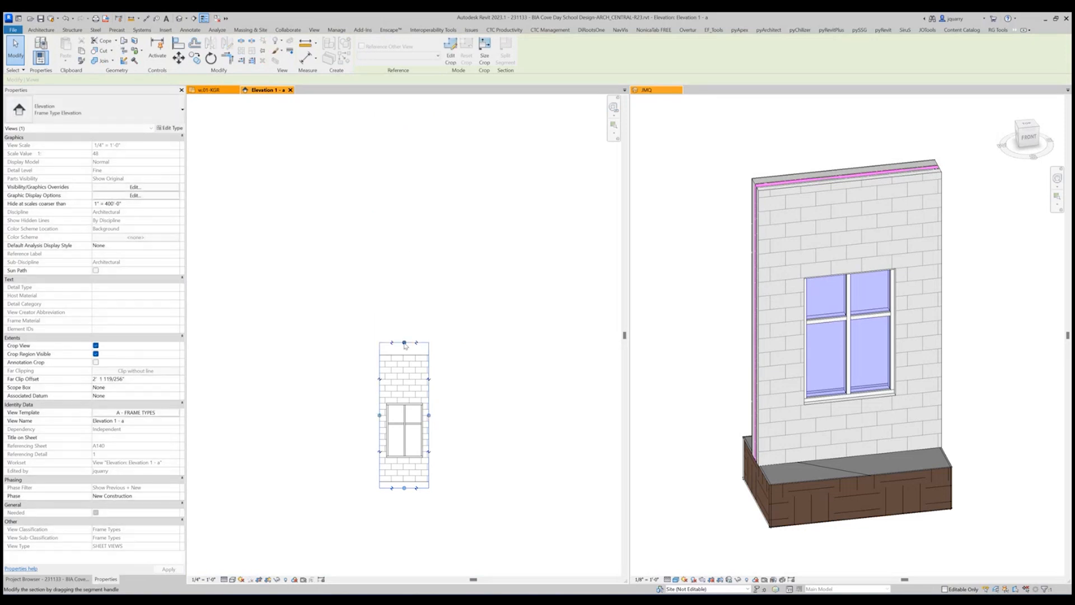
# Examine window group D in the elevation and the view's model category settings in Visibility/Graphic Overrides.
pyautogui.scroll(4, 380, 453)
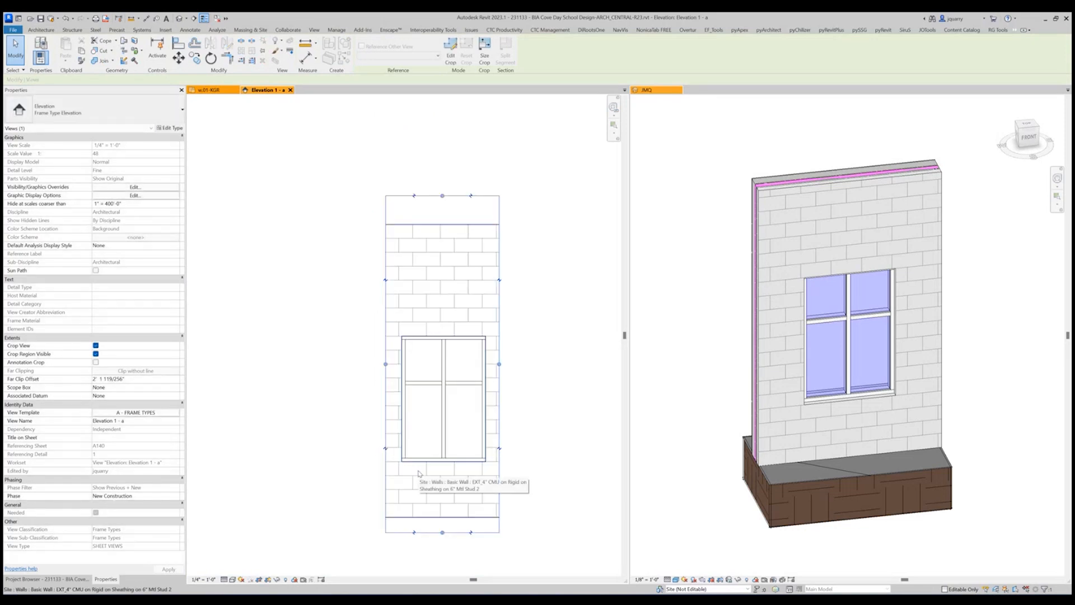
pyautogui.click(452, 410)
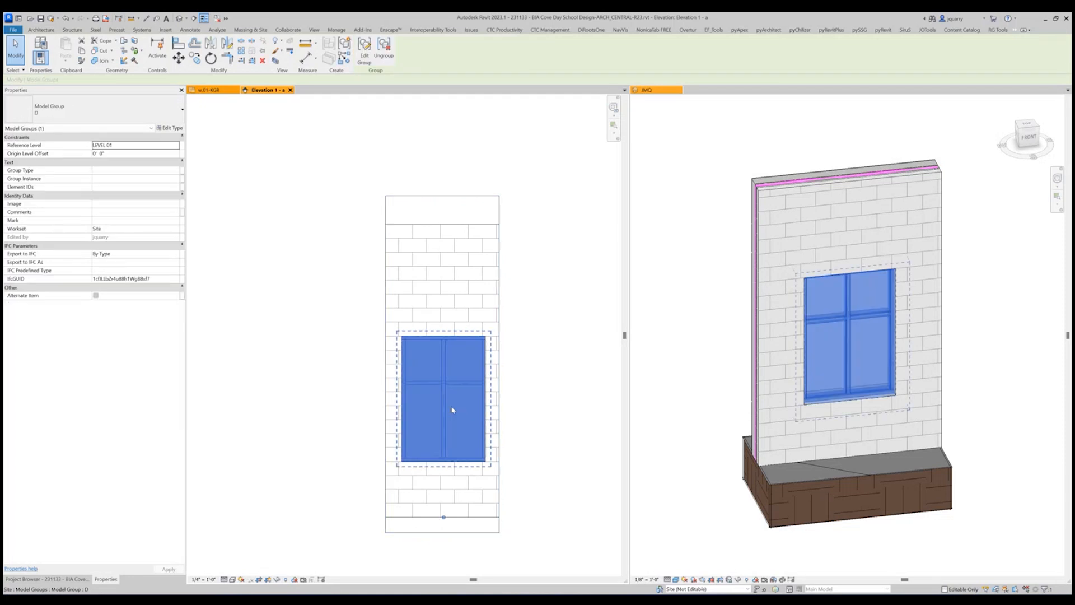
pyautogui.rightClick(452, 410)
pyautogui.press('Escape')
pyautogui.press('Escape')
pyautogui.press('v')
pyautogui.press('g')
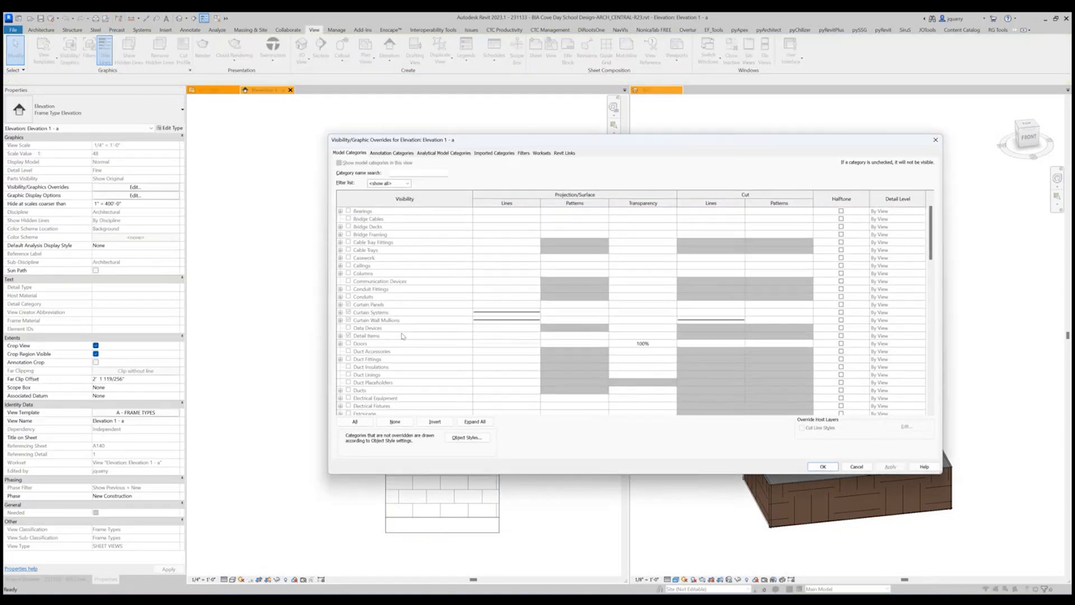
pyautogui.scroll(-2, 402, 336)
pyautogui.press('Escape')
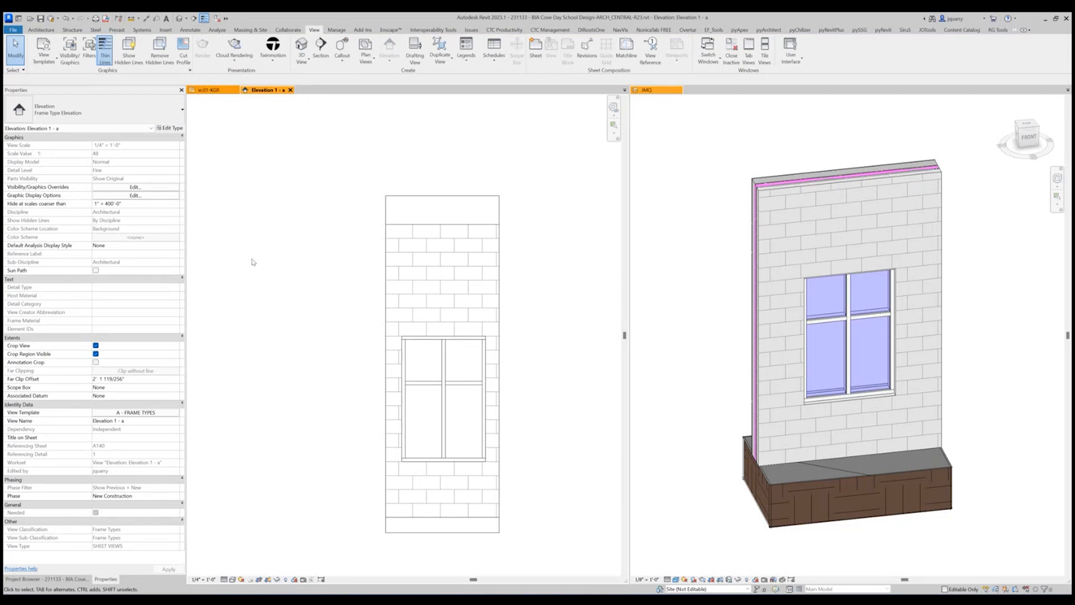
# Turn on the Floors model category in the A - FRAME TYPES view template and apply it to the elevation.
pyautogui.click(162, 416)
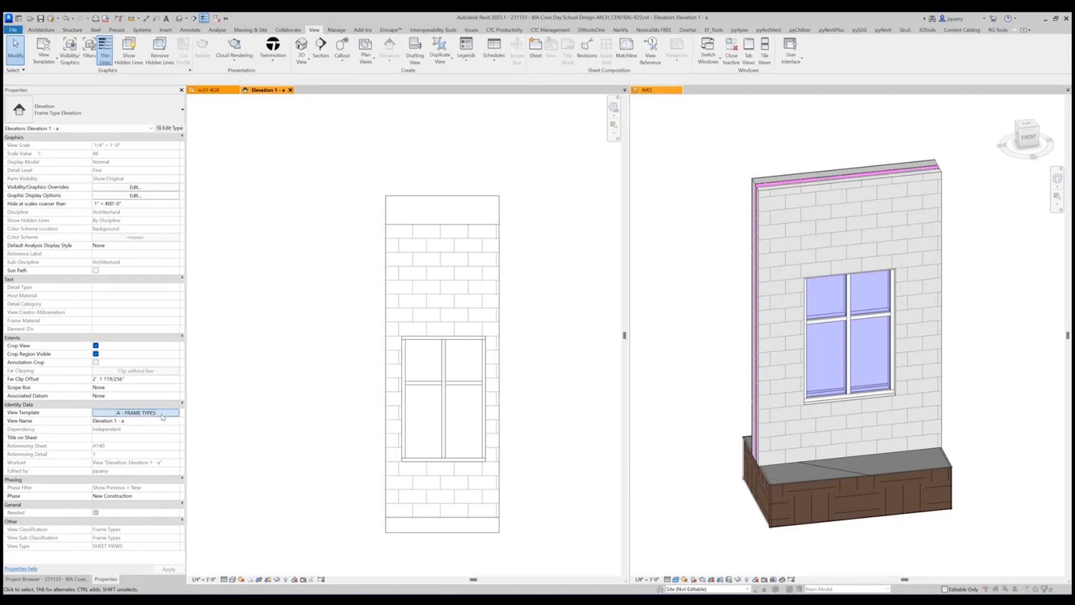
pyautogui.click(914, 102)
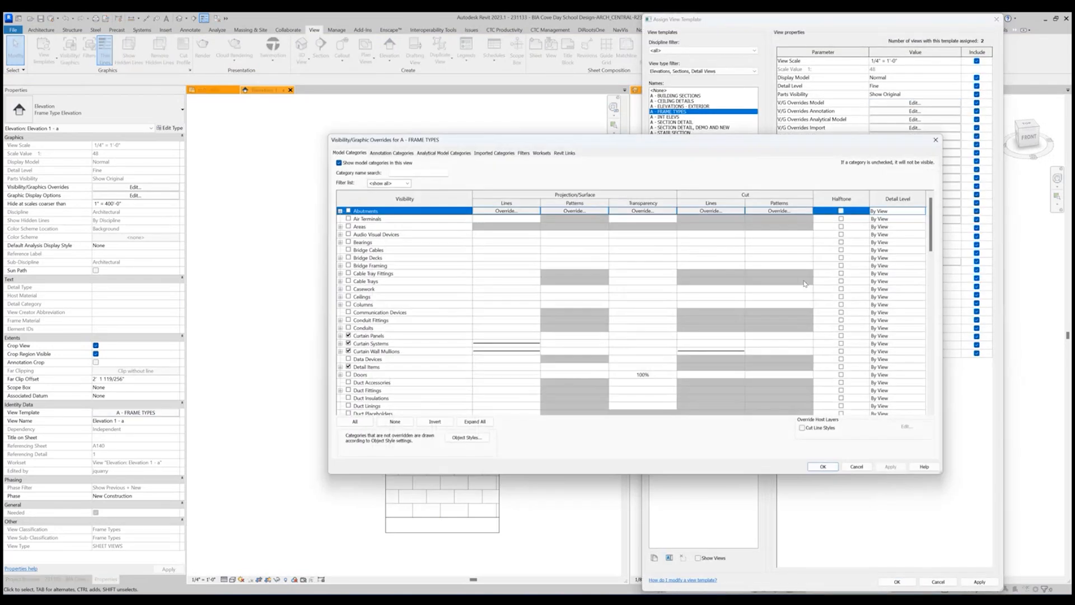
pyautogui.scroll(-2, 393, 373)
pyautogui.scroll(-3, 394, 375)
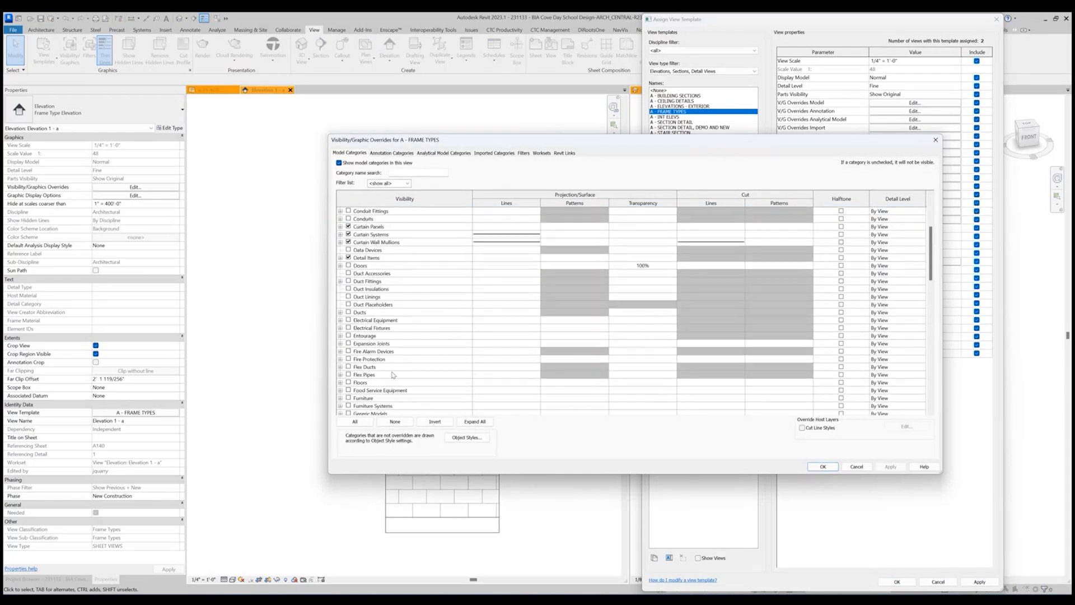
pyautogui.click(348, 382)
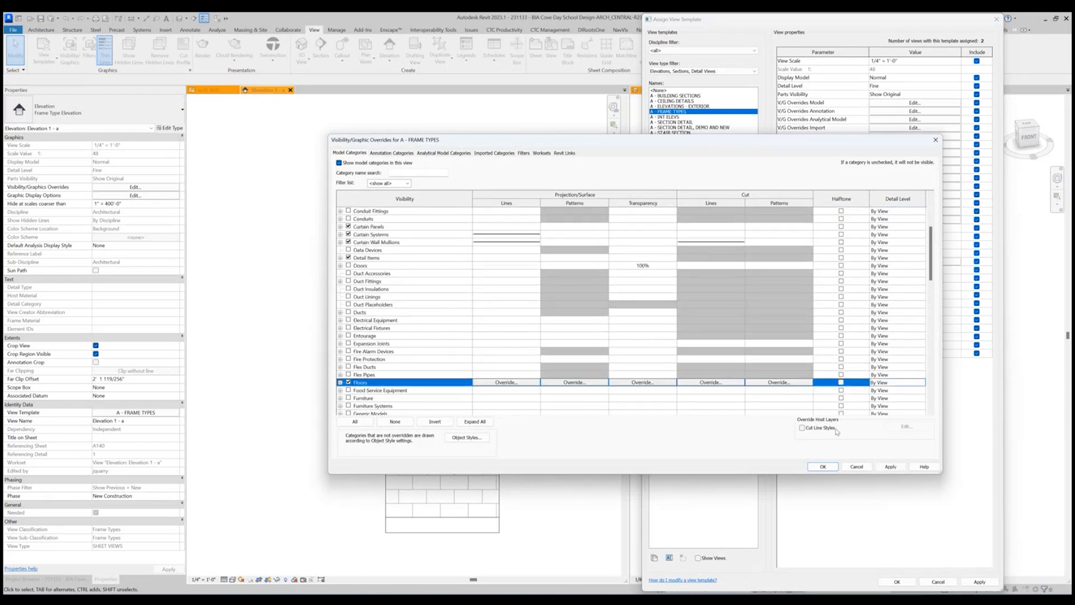
pyautogui.click(823, 466)
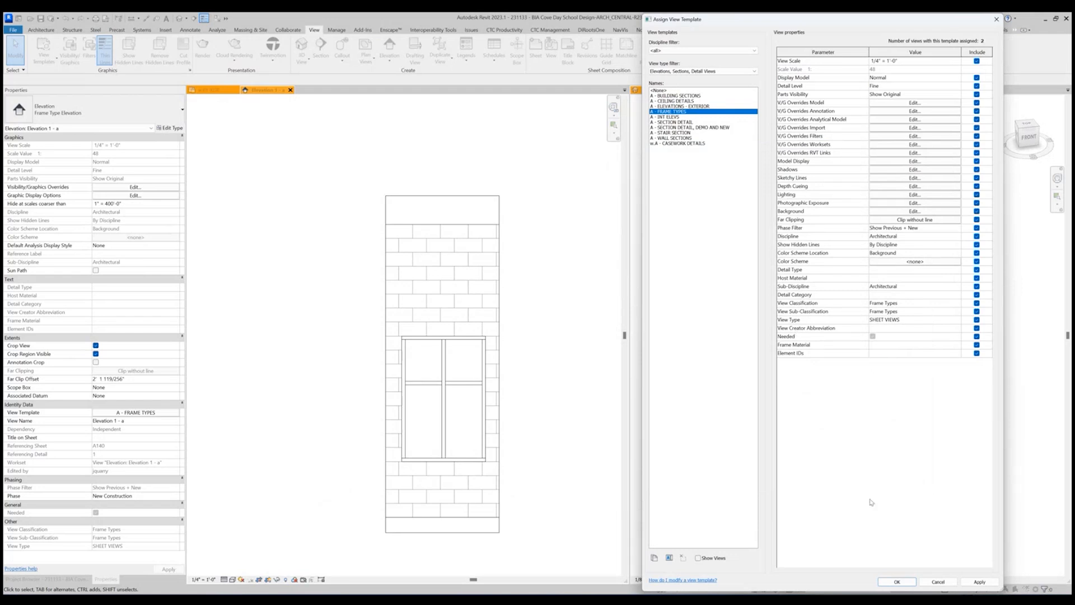
pyautogui.click(897, 581)
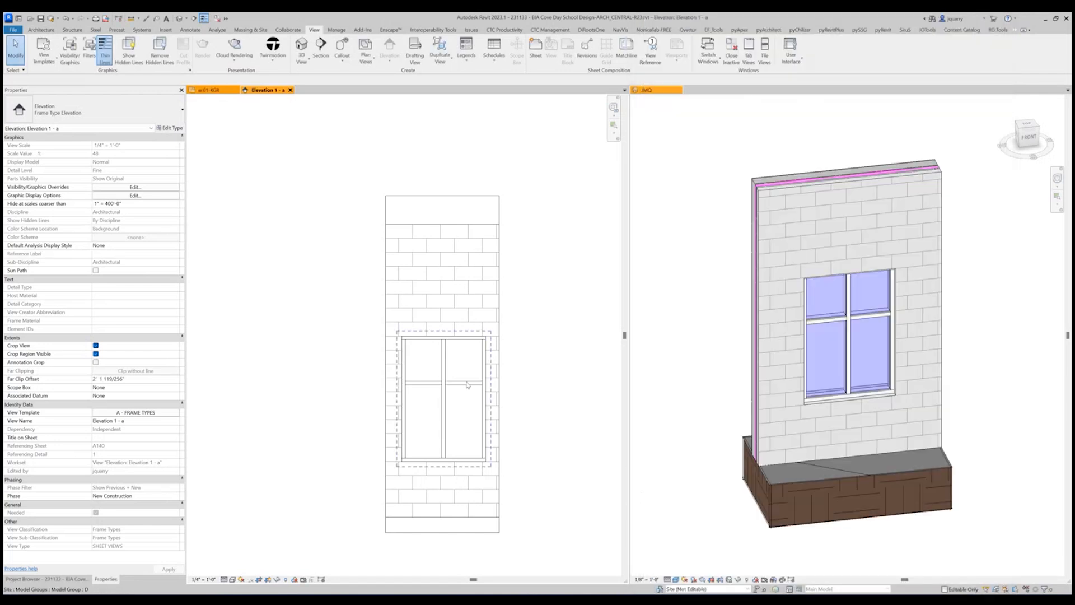
# Temporarily hide the exterior wall in the frame elevation, and reset the temporary hide.
pyautogui.click(465, 379)
pyautogui.click(466, 378)
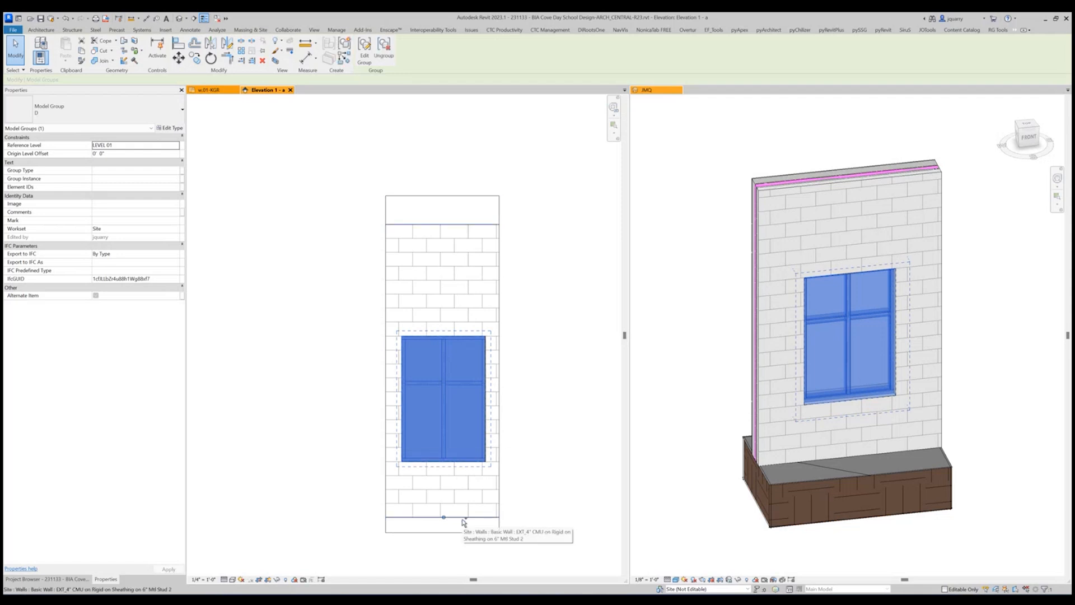
pyautogui.click(463, 254)
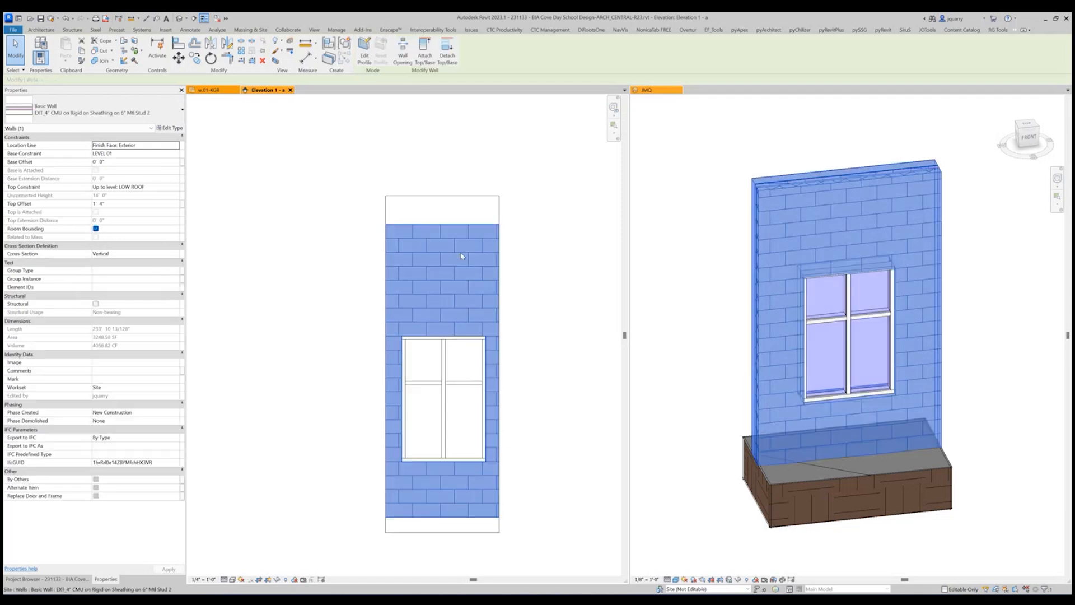
pyautogui.click(282, 581)
pyautogui.click(295, 562)
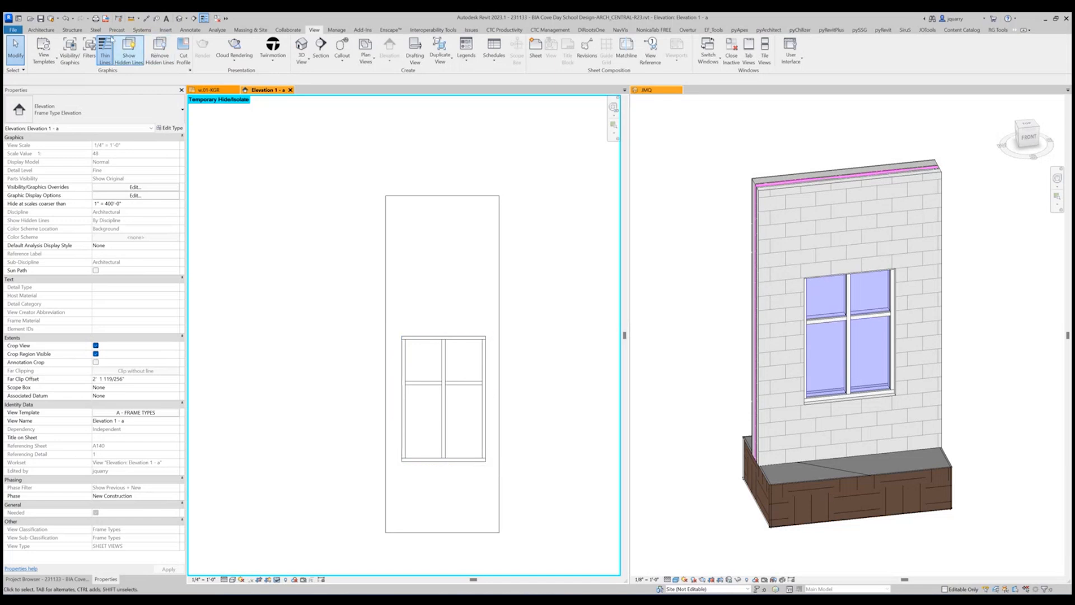
pyautogui.press('h')
pyautogui.press('r')
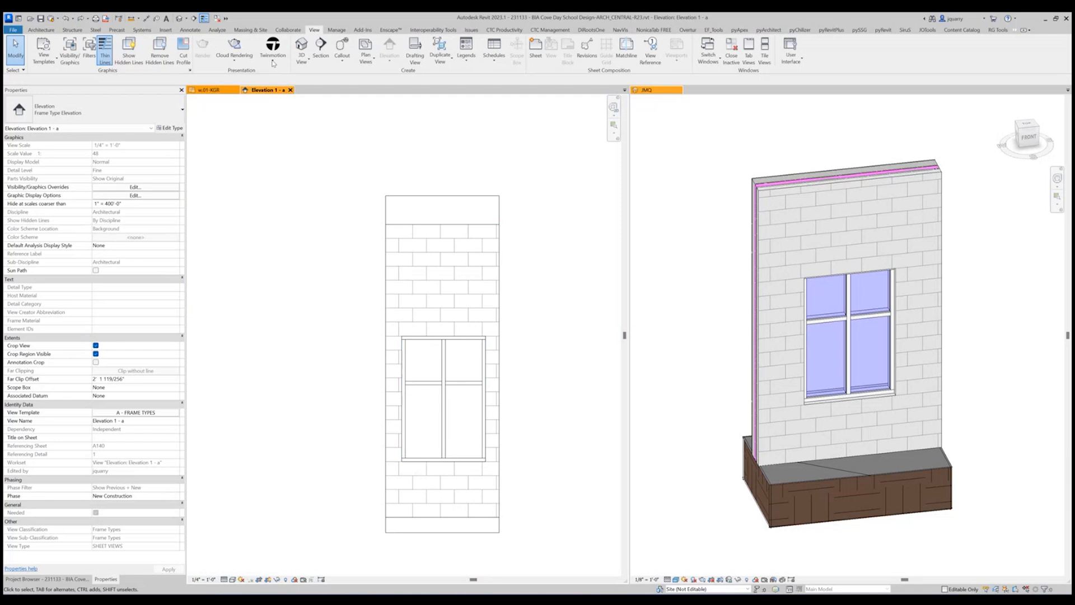
# Draw a short horizontal reference plane along the wall's base line in the frame elevation.
pyautogui.click(190, 29)
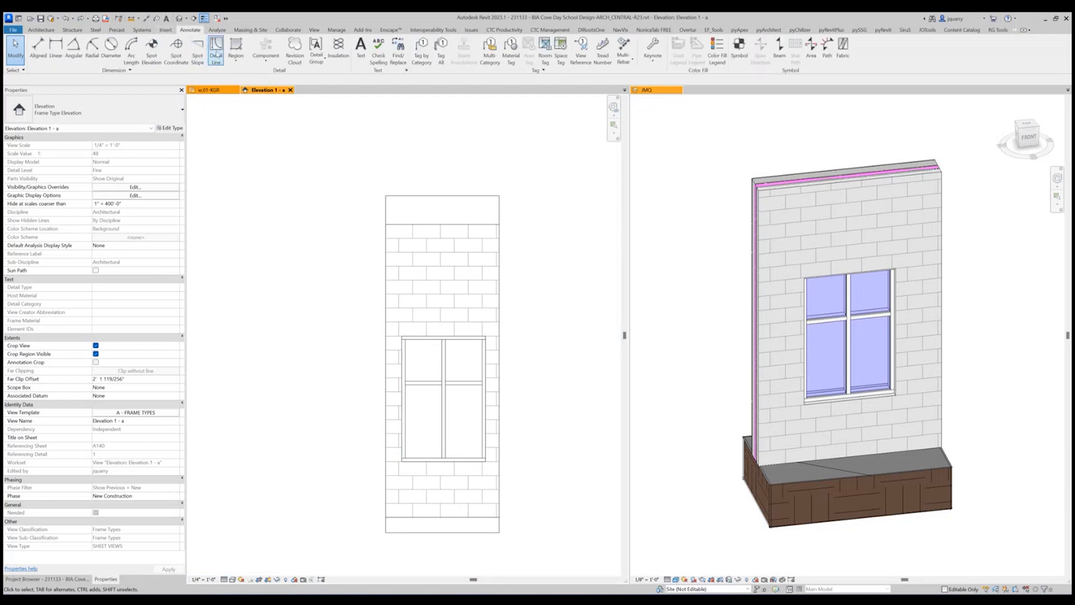
pyautogui.click(216, 49)
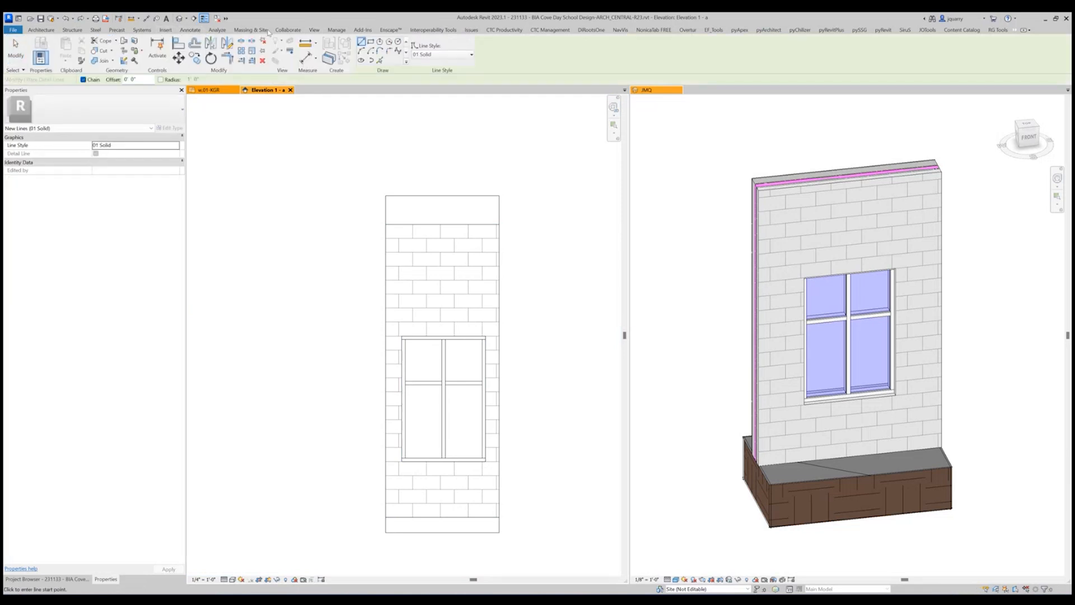
pyautogui.click(42, 30)
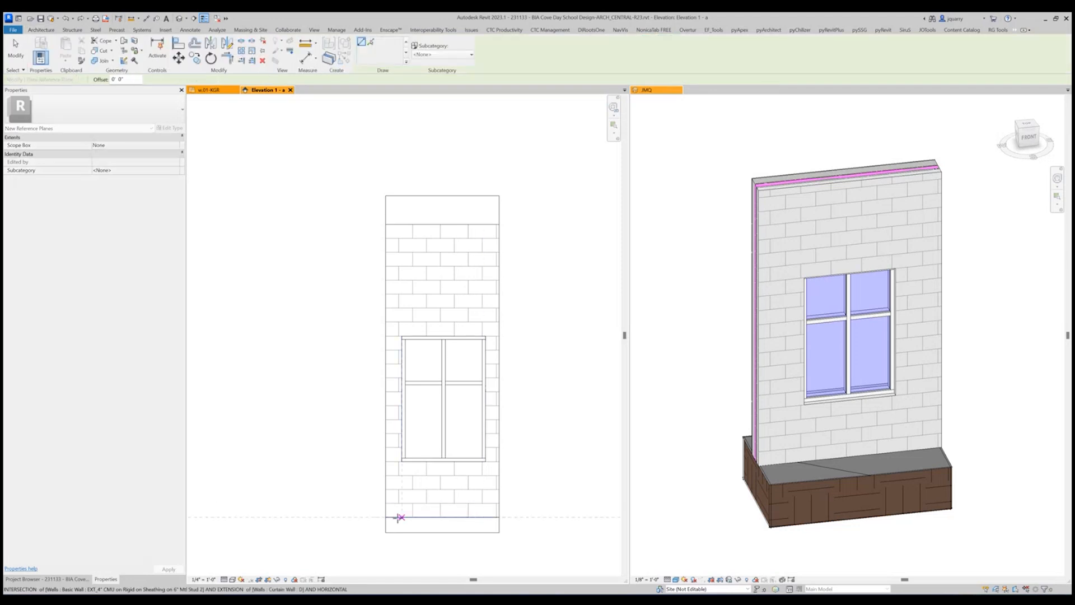
pyautogui.click(366, 515)
pyautogui.press('Escape')
pyautogui.press('Escape')
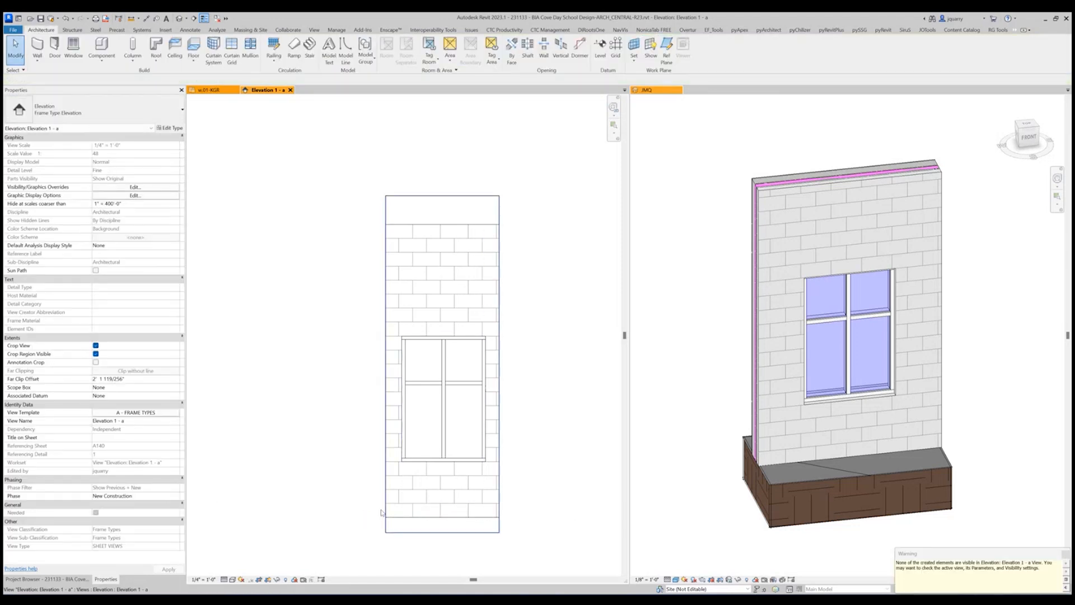
# Isolate window group D in the frame elevation and apply the isolation permanently to the view.
pyautogui.click(457, 398)
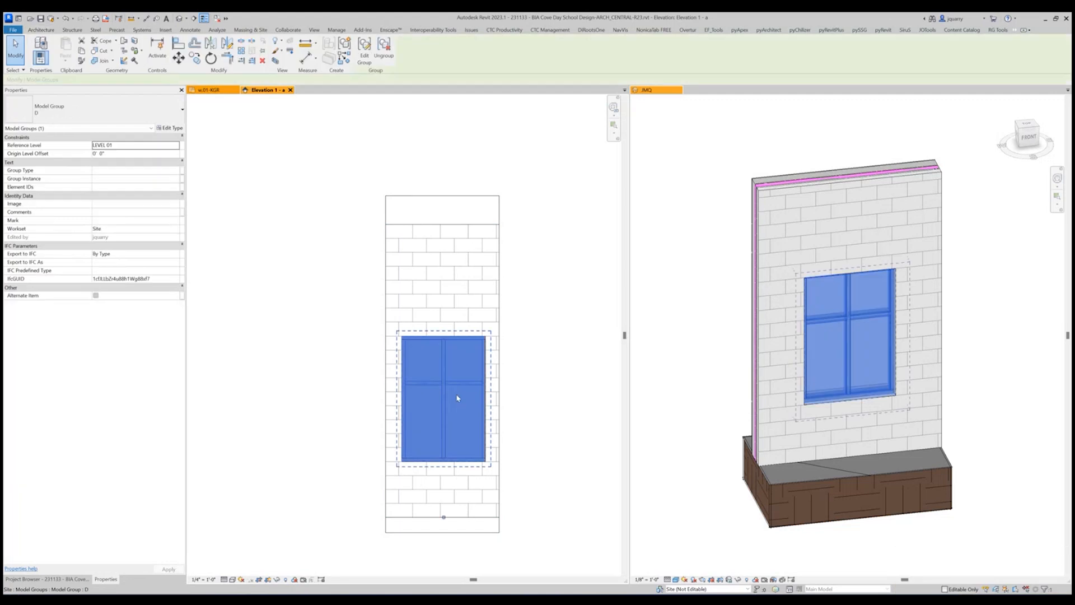
pyautogui.rightClick(457, 398)
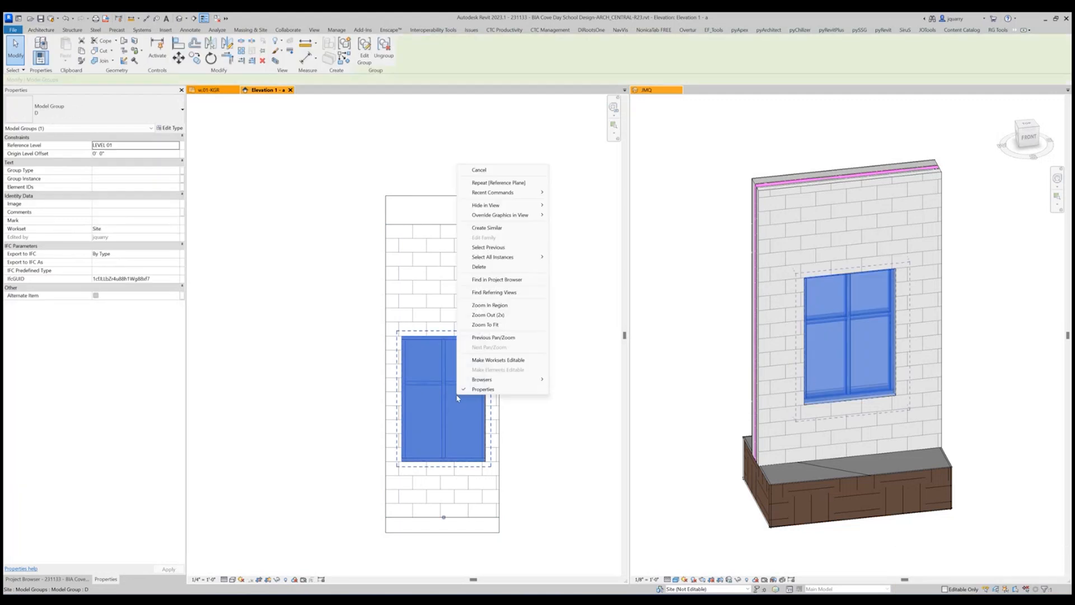
pyautogui.click(279, 580)
pyautogui.click(295, 552)
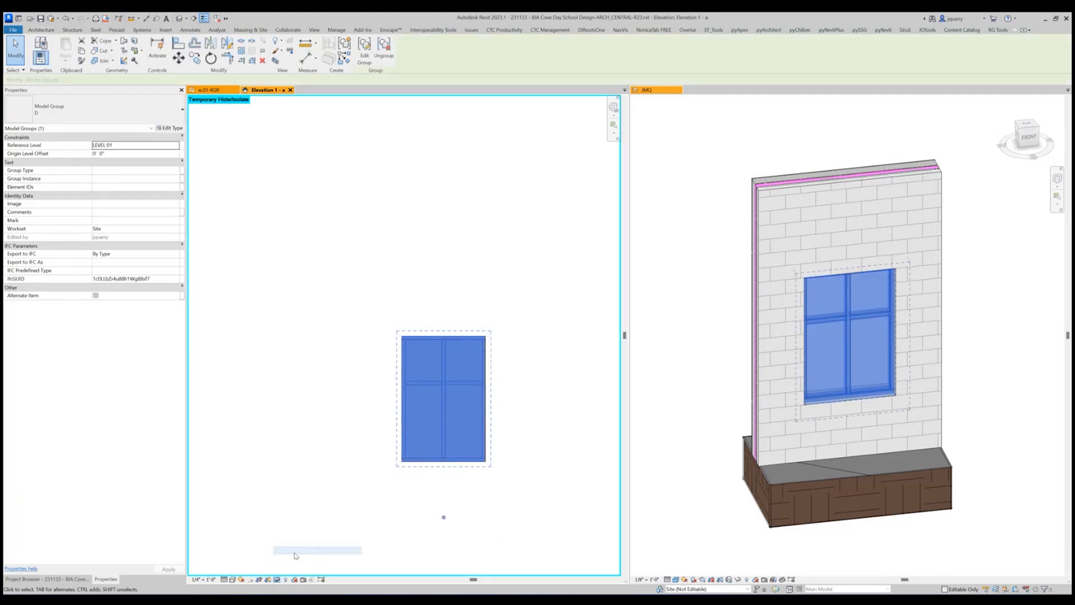
pyautogui.click(278, 579)
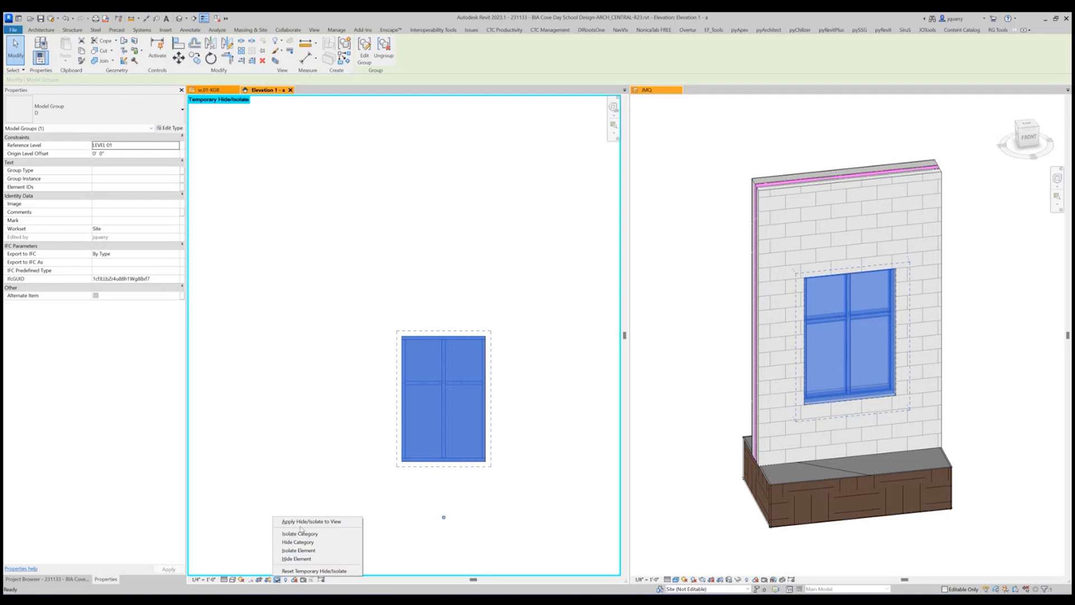
pyautogui.click(311, 521)
pyautogui.click(542, 492)
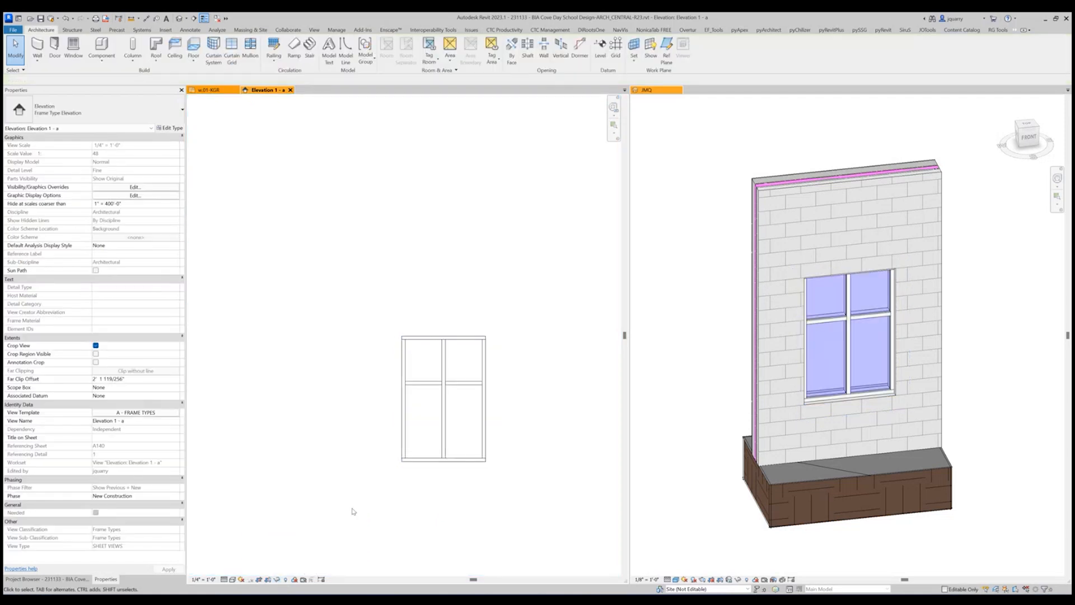
# Enable temporary view properties for the elevation and turn on its Reference Planes annotation category.
pyautogui.click(302, 579)
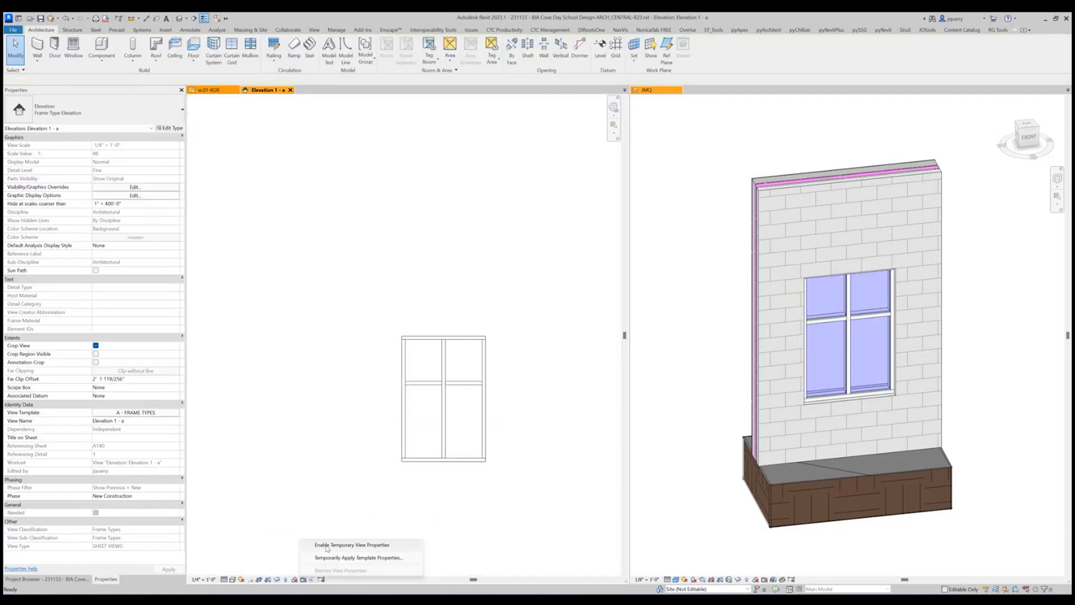
pyautogui.click(328, 544)
pyautogui.press('v')
pyautogui.press('v')
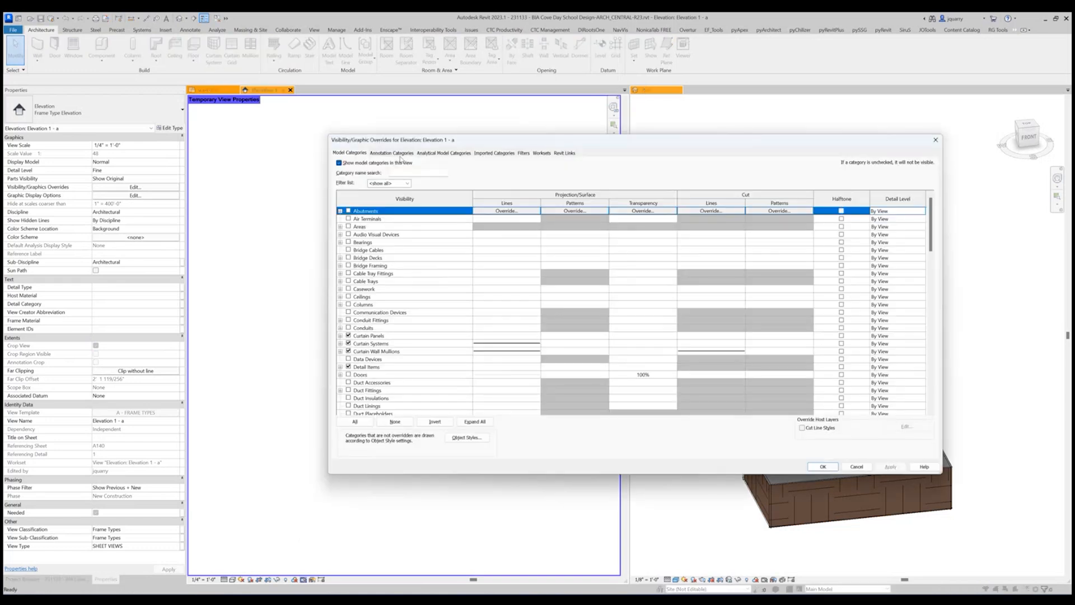
pyautogui.press('r')
pyautogui.scroll(-8, 390, 372)
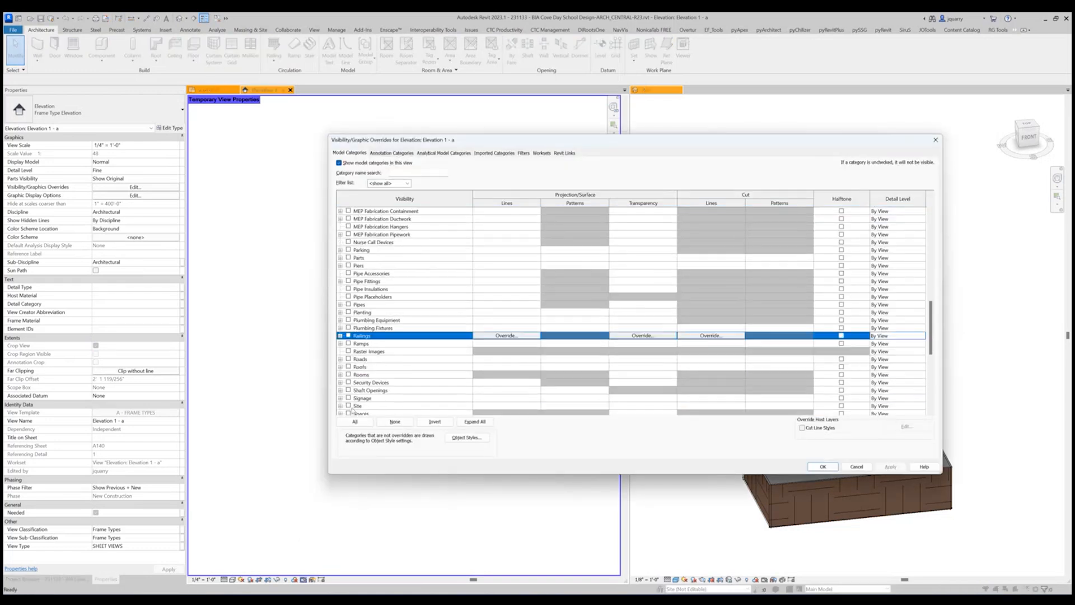
pyautogui.scroll(-4, 359, 399)
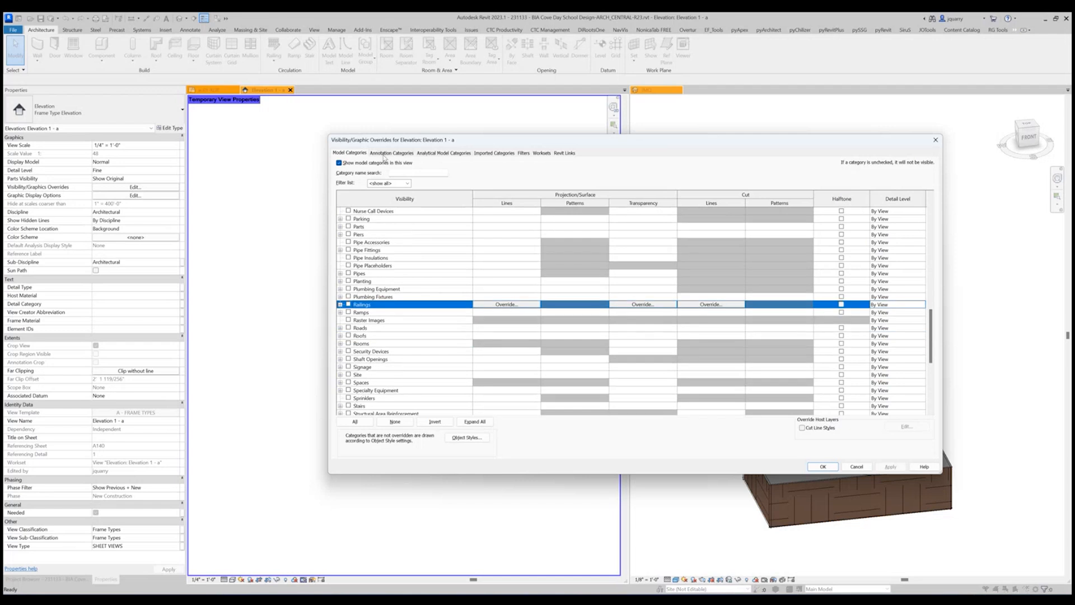
pyautogui.click(387, 154)
pyautogui.press('r')
pyautogui.scroll(-5, 364, 392)
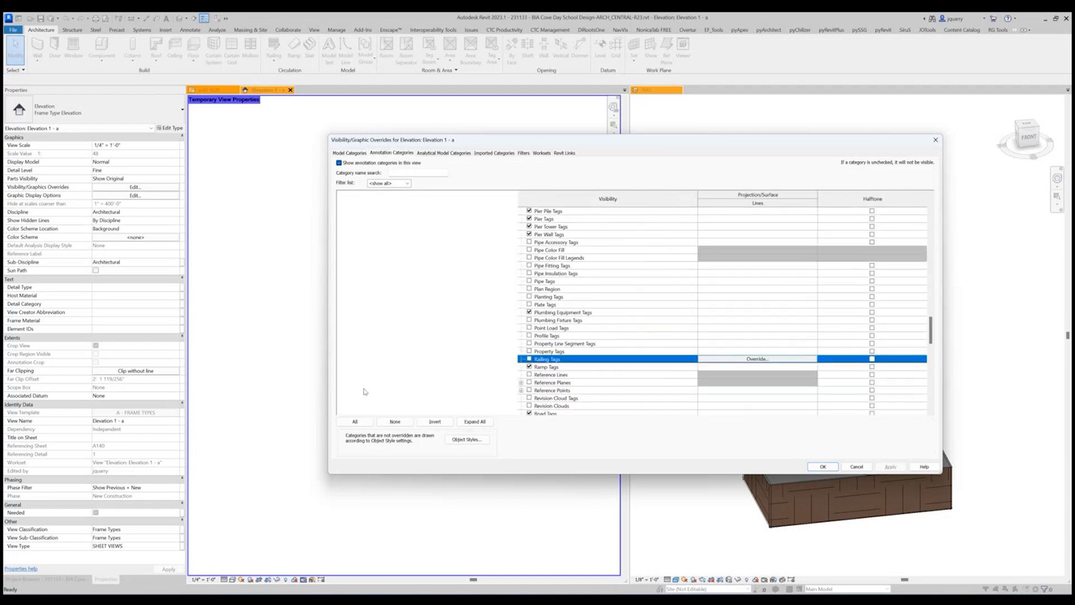
pyautogui.click(529, 382)
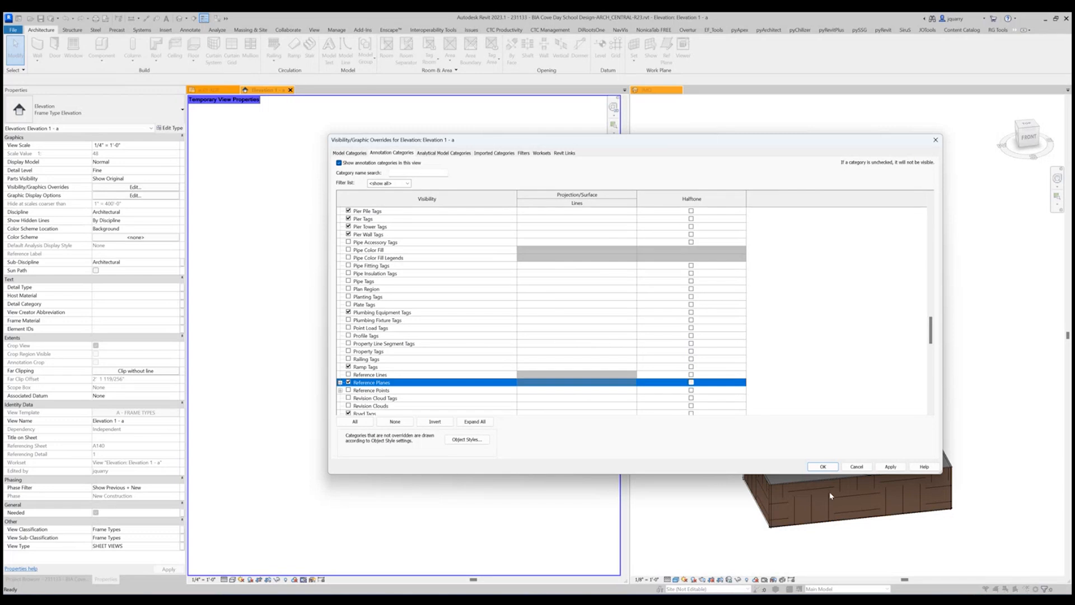
pyautogui.click(823, 467)
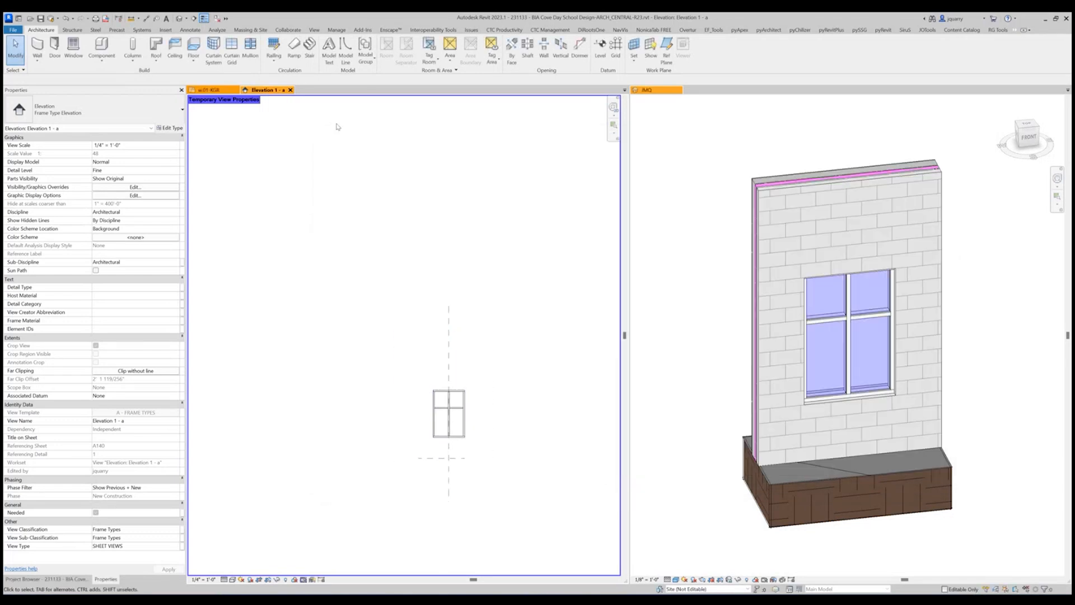
# Rename the frame elevation view as D.
pyautogui.click(157, 423)
pyautogui.write('D')
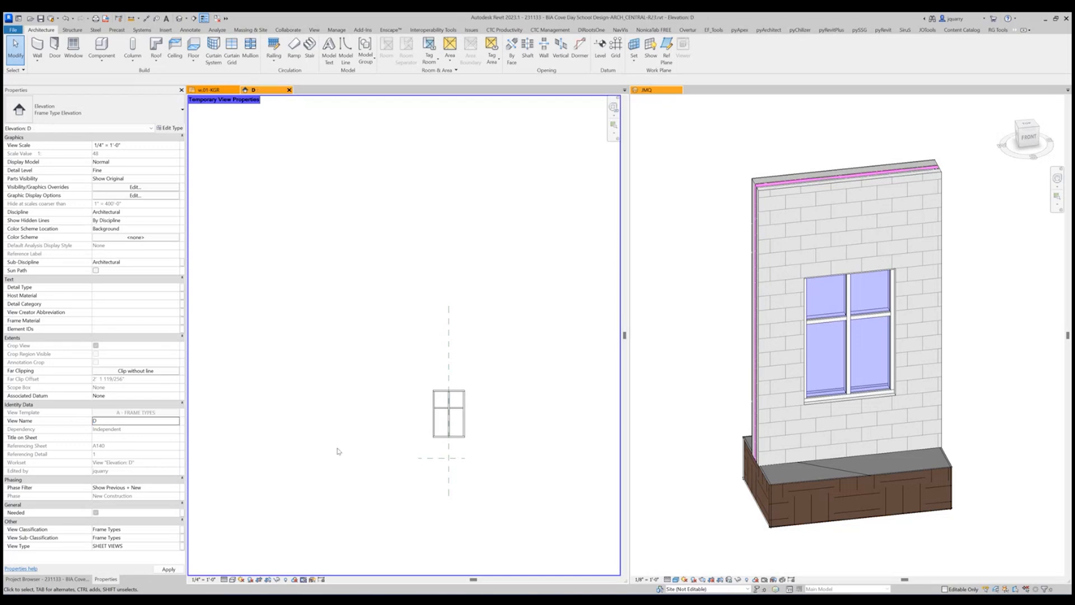
pyautogui.scroll(-5, 400, 473)
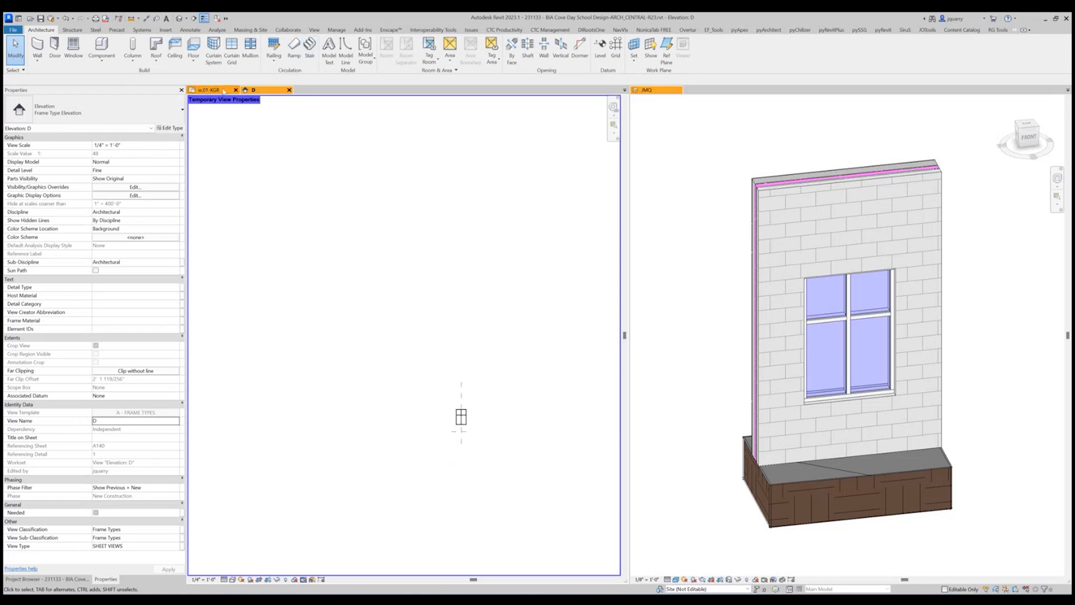
# Close the 3D view and open sheet A002 - DOOR AND FRAME SCHEDULE.
pyautogui.click(679, 90)
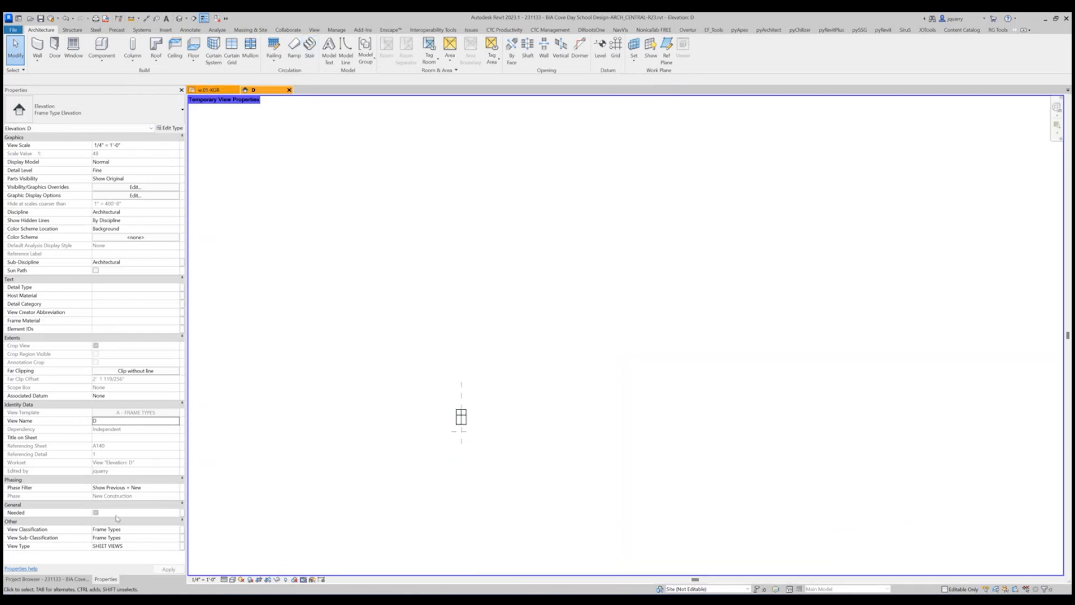
pyautogui.click(62, 580)
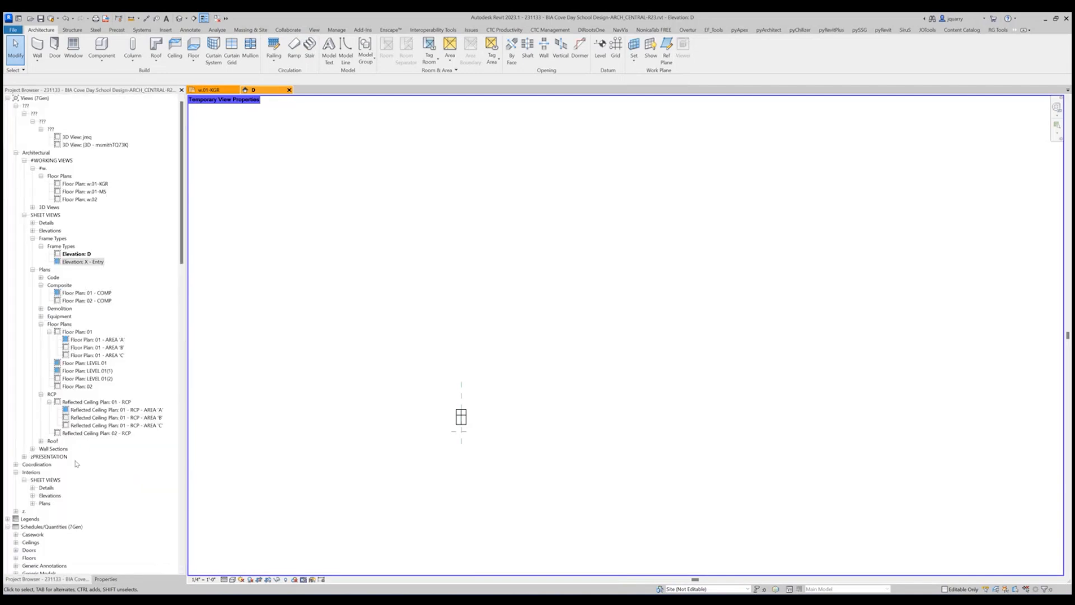
pyautogui.scroll(-10, 86, 494)
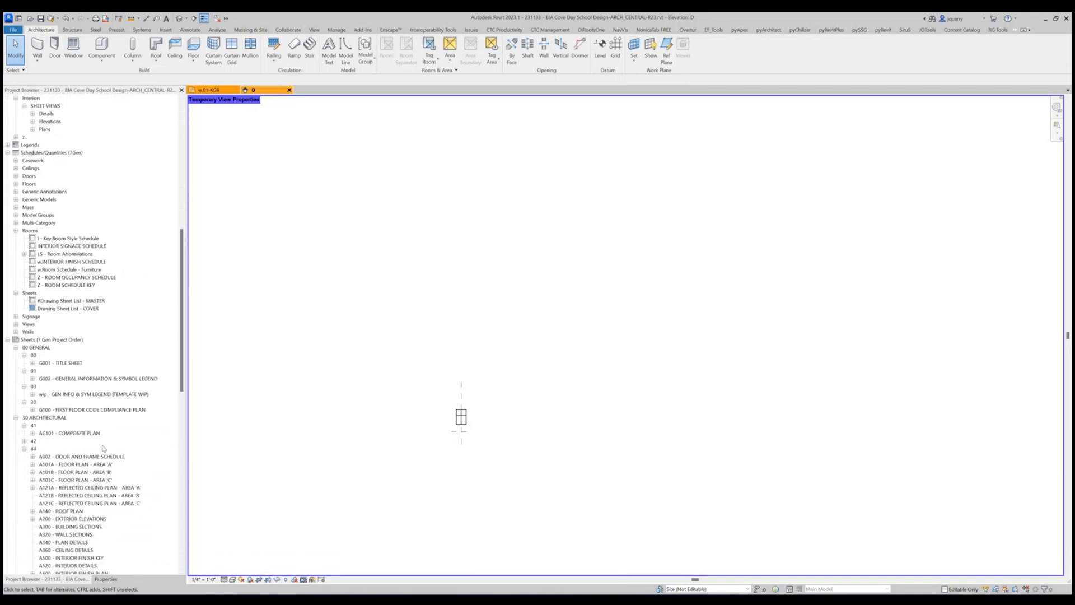
pyautogui.doubleClick(84, 456)
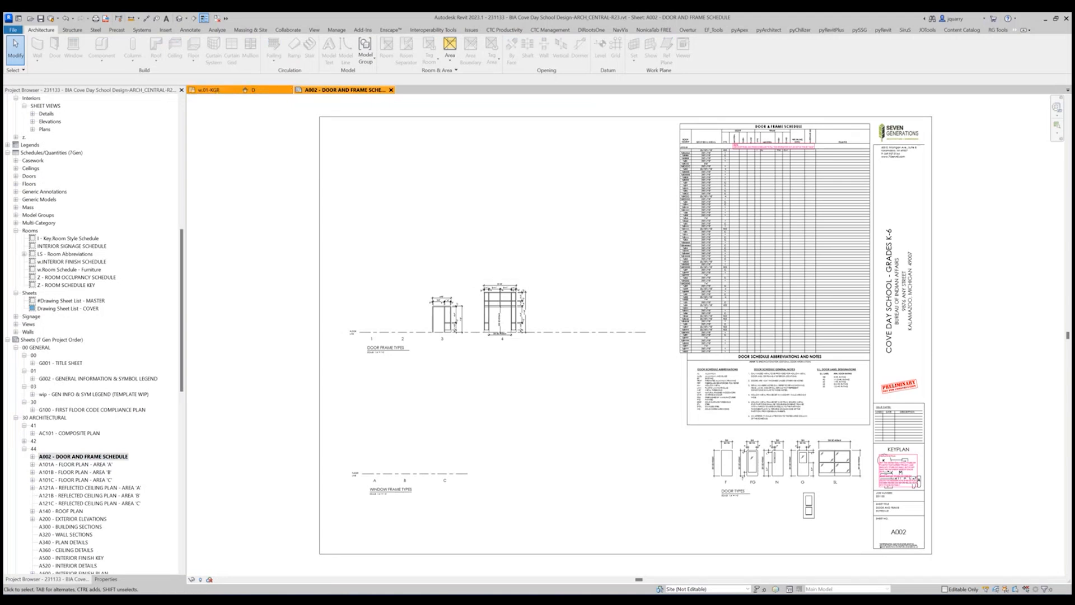
# Place Elevation D on sheet A002 beside window frame type C, above the WINDOW FRAME TYPES floor line.
pyautogui.scroll(11, 128, 311)
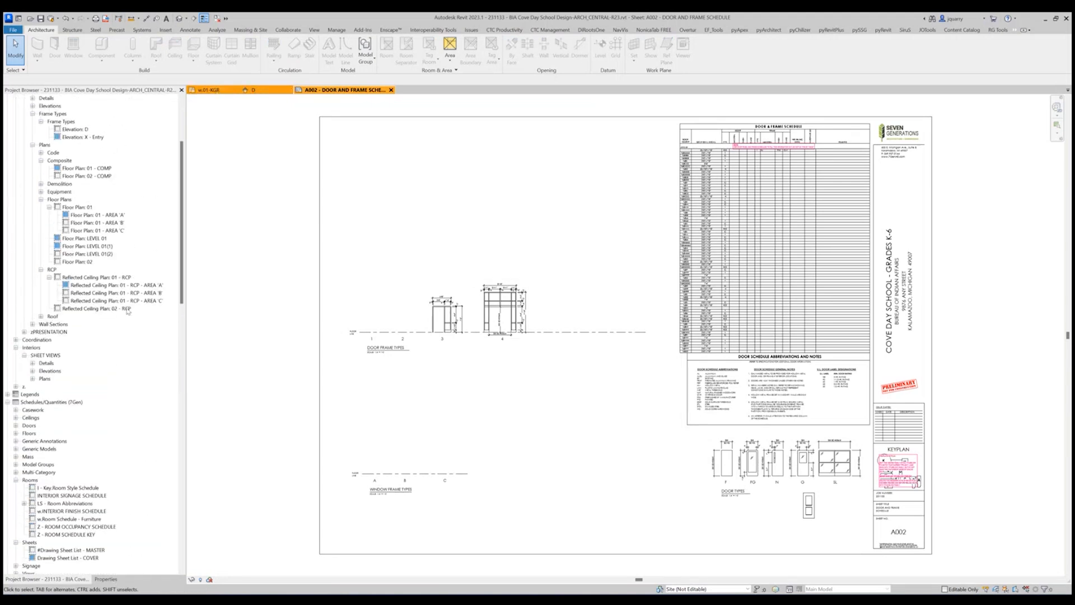
pyautogui.scroll(3, 128, 311)
pyautogui.moveTo(75, 254); pyautogui.dragTo(446, 256)
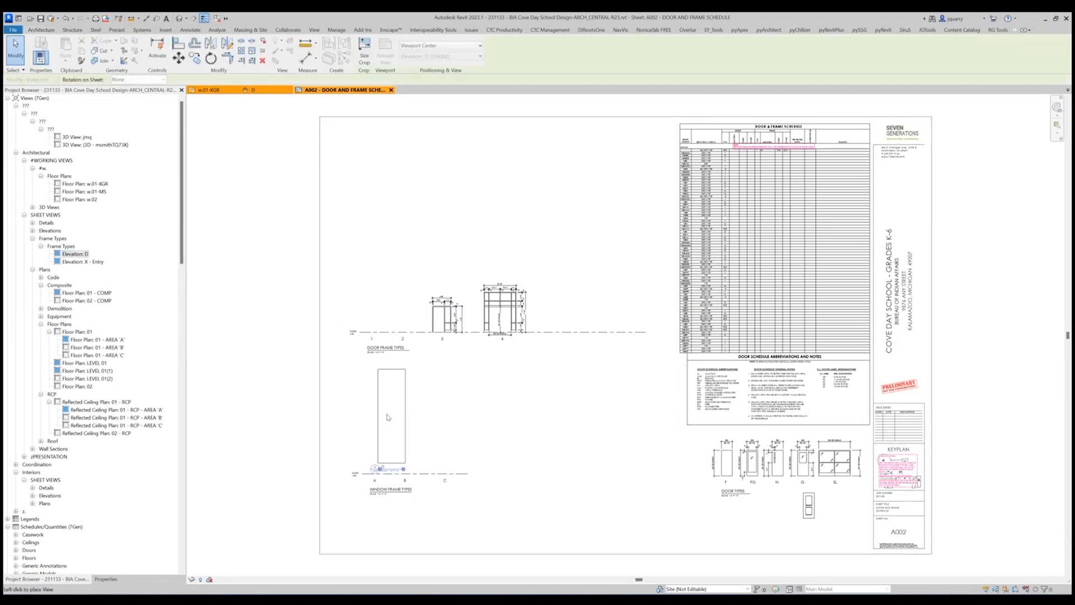
pyautogui.click(488, 419)
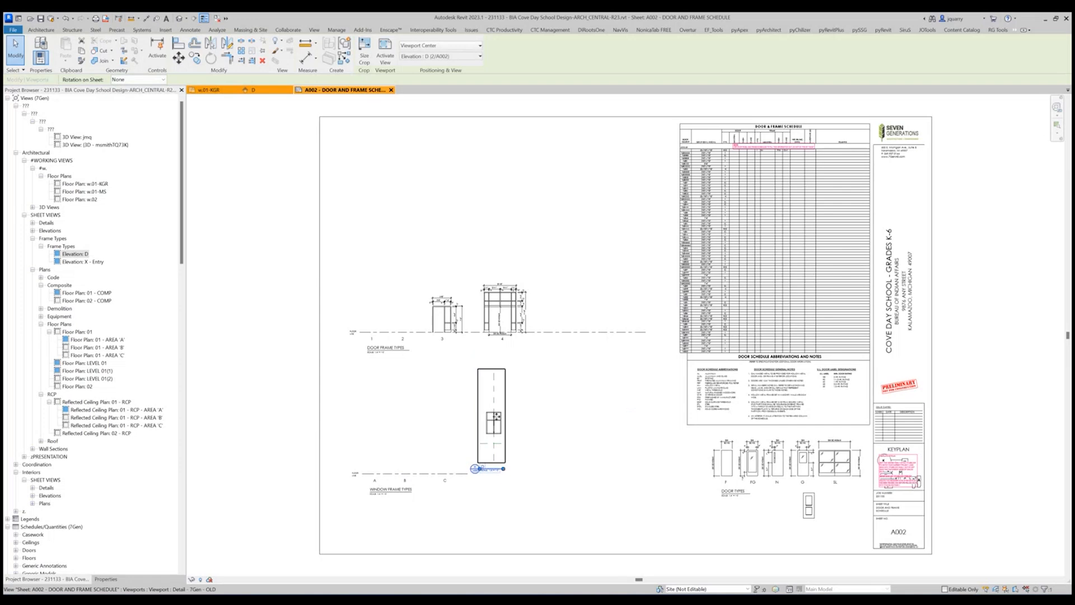
# Set the elevation D viewport's type to No Title - 7Gen.
pyautogui.click(105, 579)
pyautogui.click(84, 109)
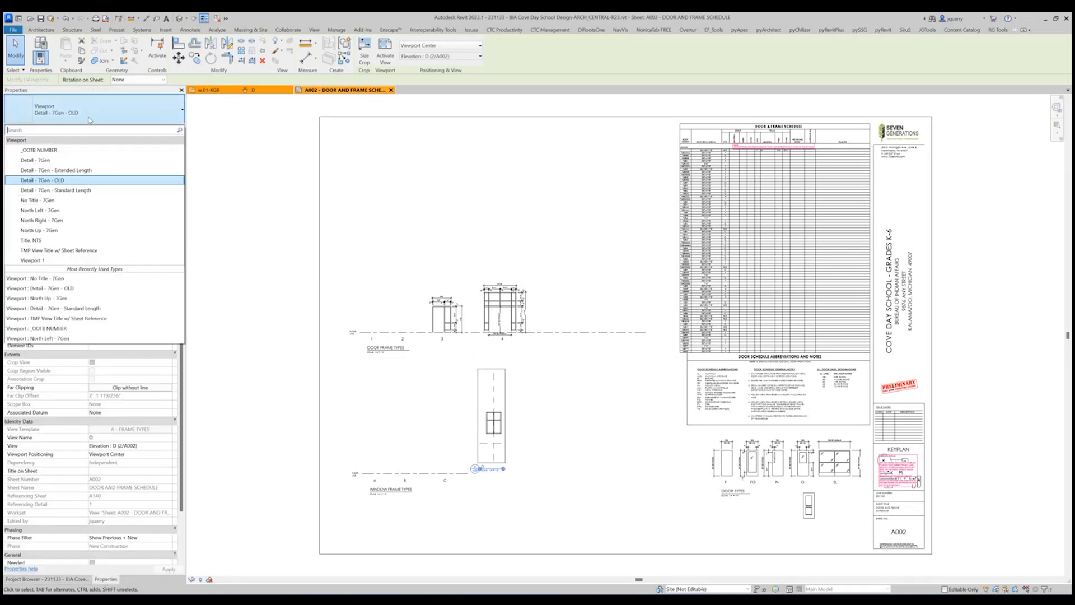
pyautogui.scroll(4, 411, 493)
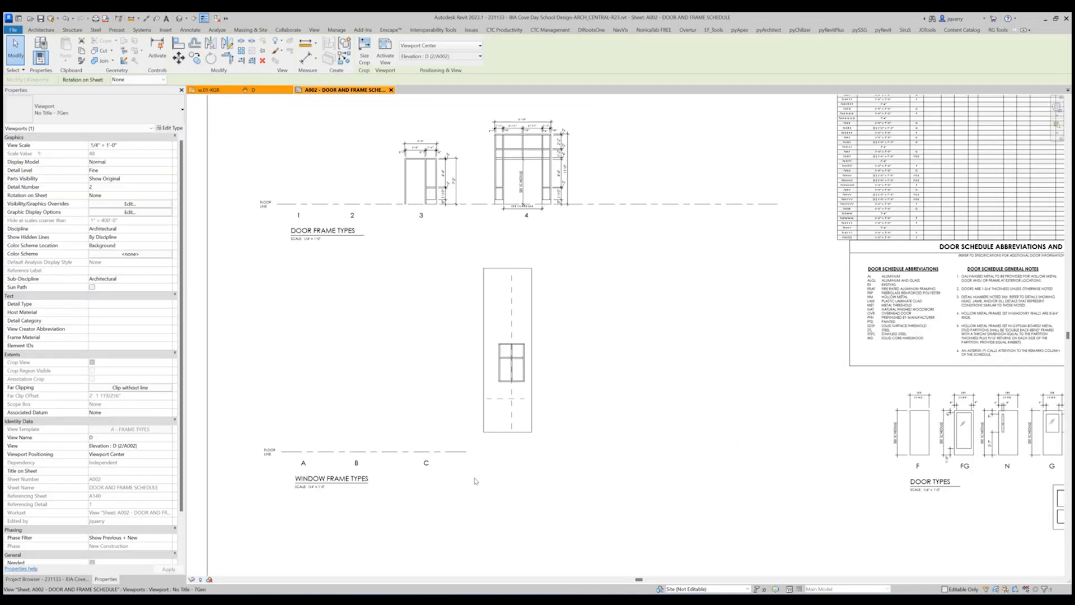
# Move the elevation D viewport from its reference plane intersection onto the window frame types' floor line near C.
pyautogui.click(178, 58)
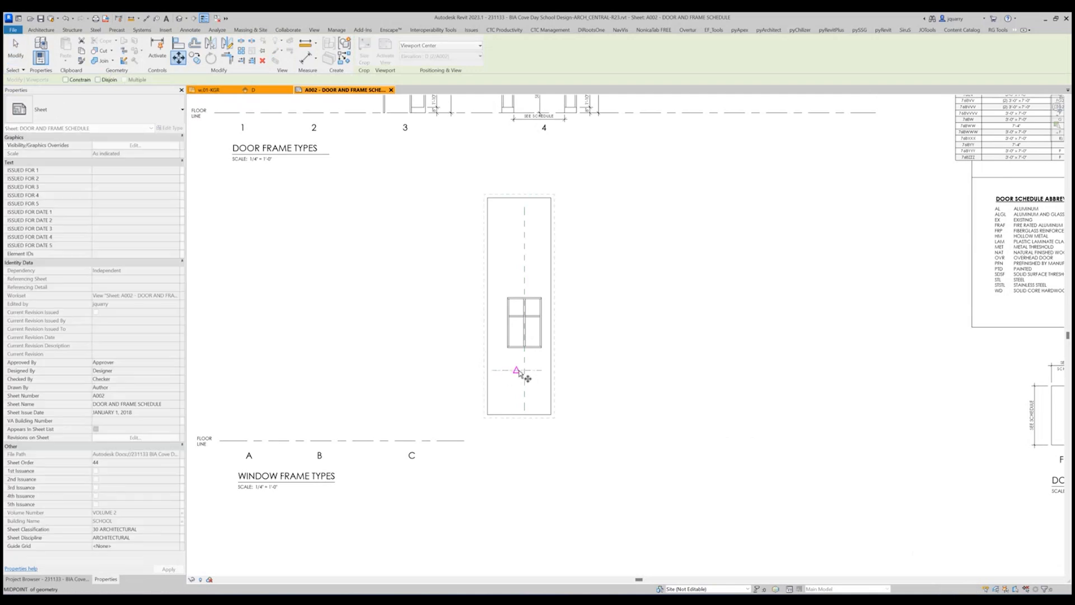
pyautogui.click(524, 371)
pyautogui.scroll(3, 493, 445)
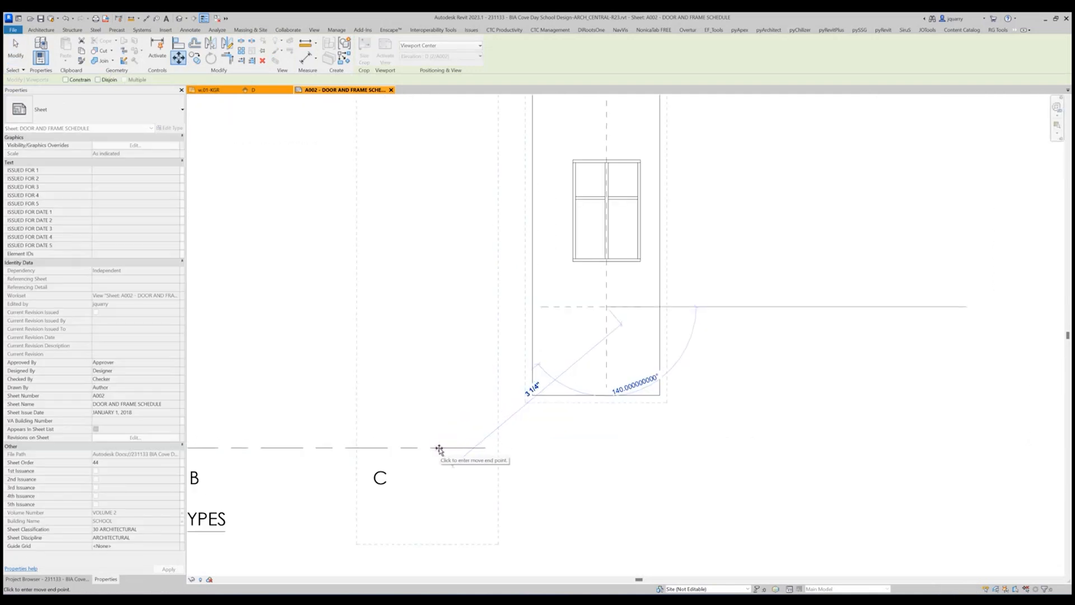
pyautogui.click(439, 449)
pyautogui.scroll(4, 380, 479)
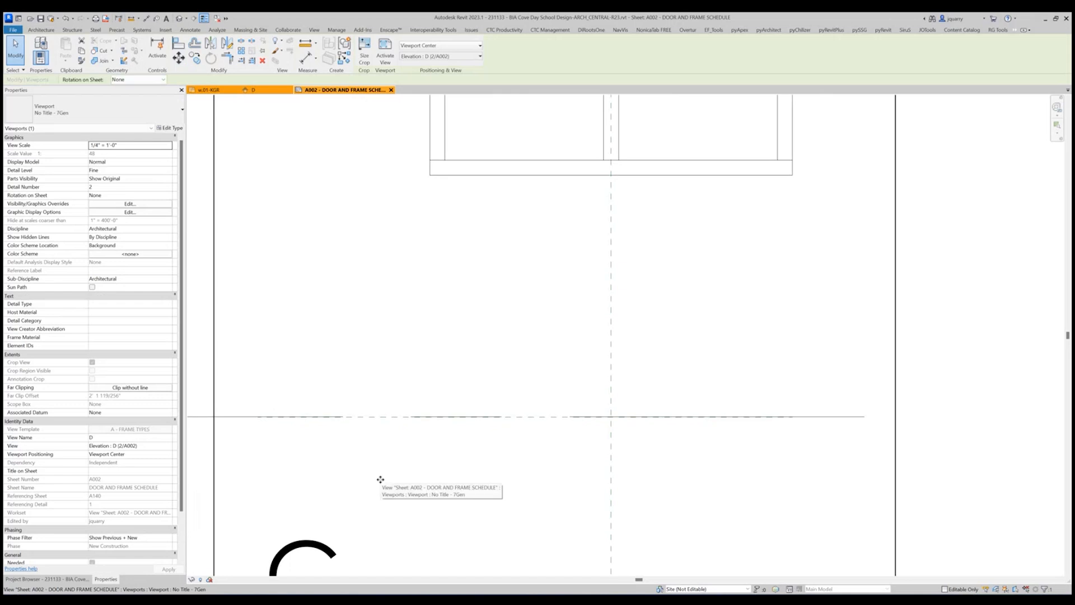
pyautogui.scroll(2, 572, 412)
pyautogui.moveTo(583, 469); pyautogui.dragTo(635, 446, button='middle')
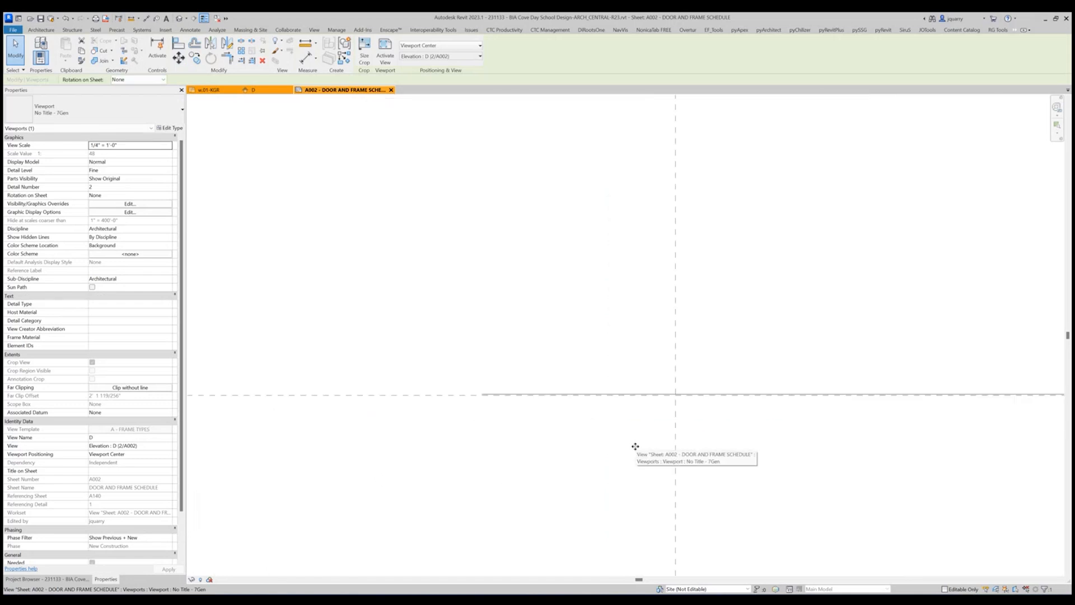
# Nudge the elevation D viewport along the floor line until it is spaced clear of window frame type C.
pyautogui.scroll(-5, 657, 444)
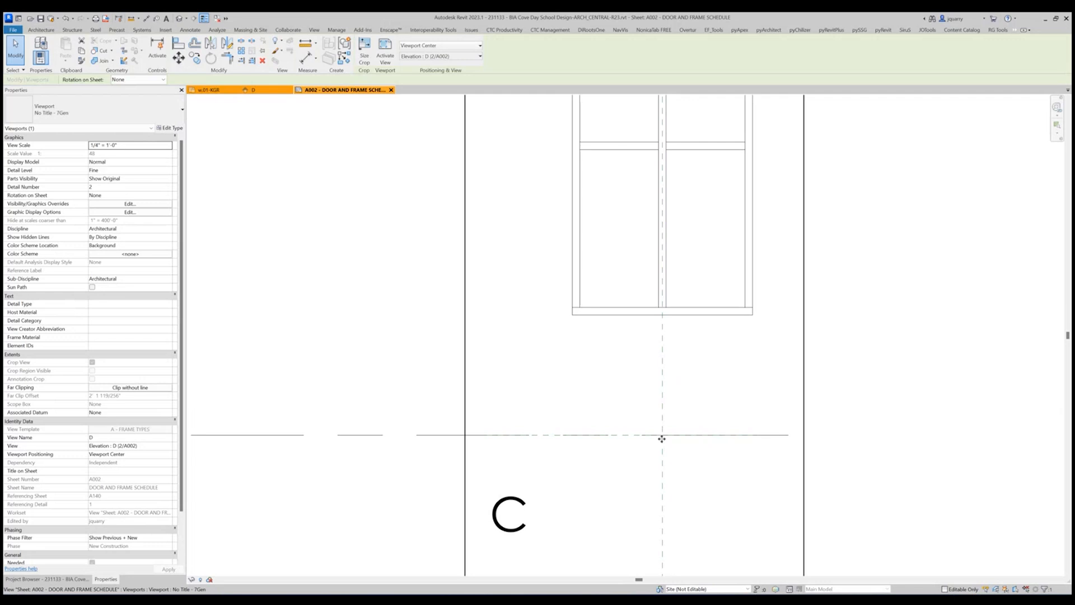
pyautogui.press('Left')
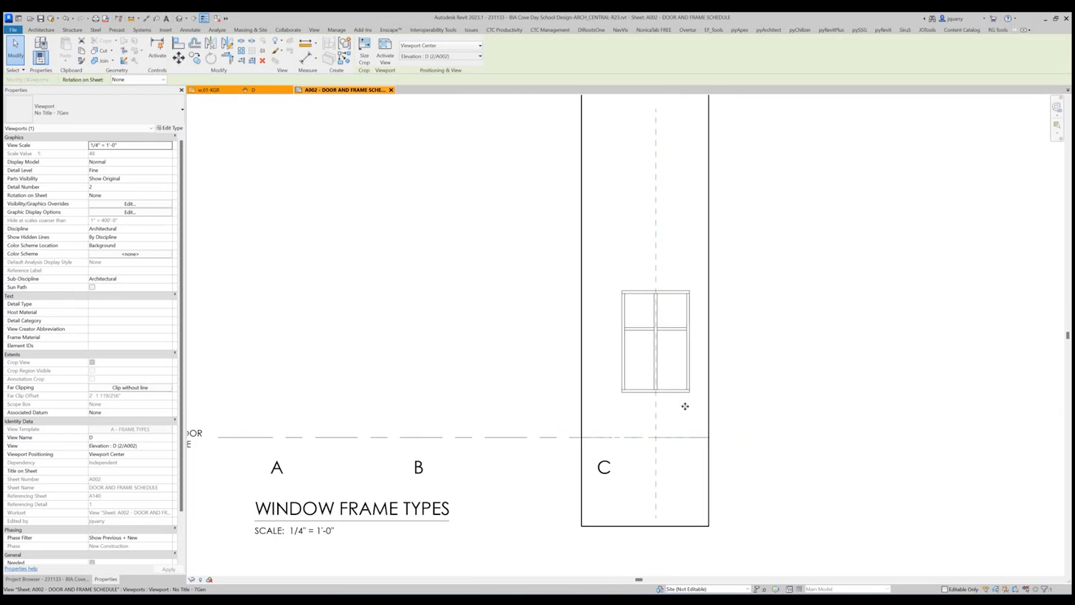
pyautogui.press('Right')
pyautogui.press('Right')
pyautogui.press('Right')
pyautogui.press('Right')
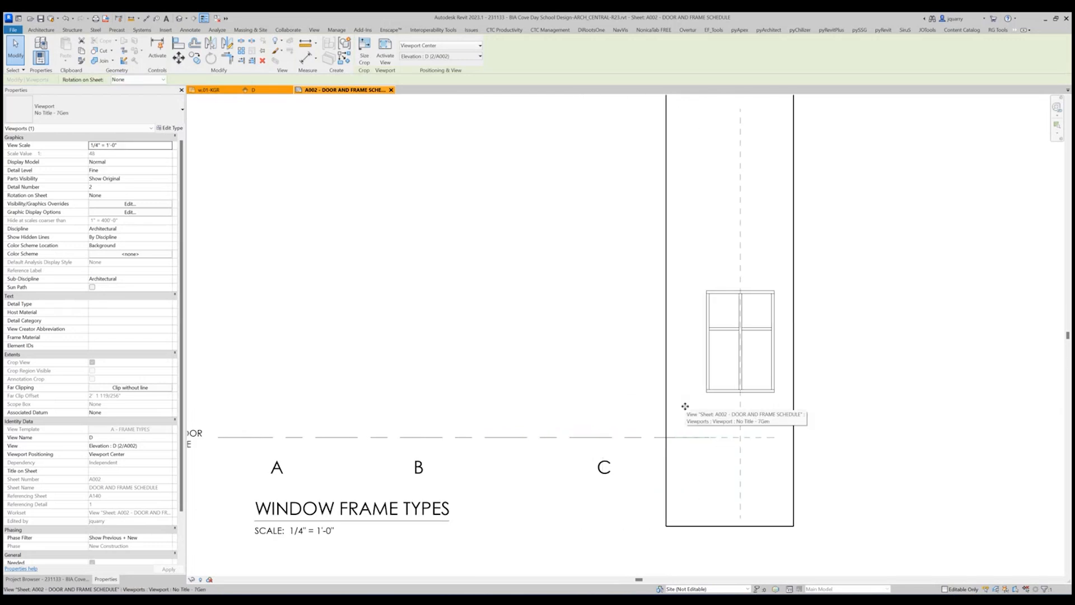
pyautogui.press('Right')
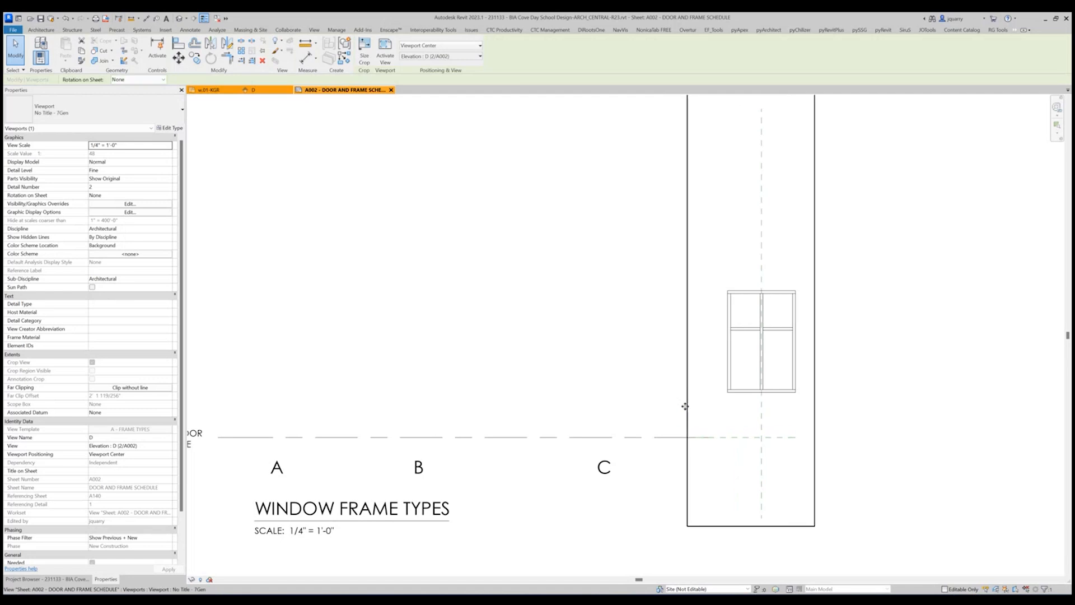
pyautogui.press('d')
pyautogui.press('i')
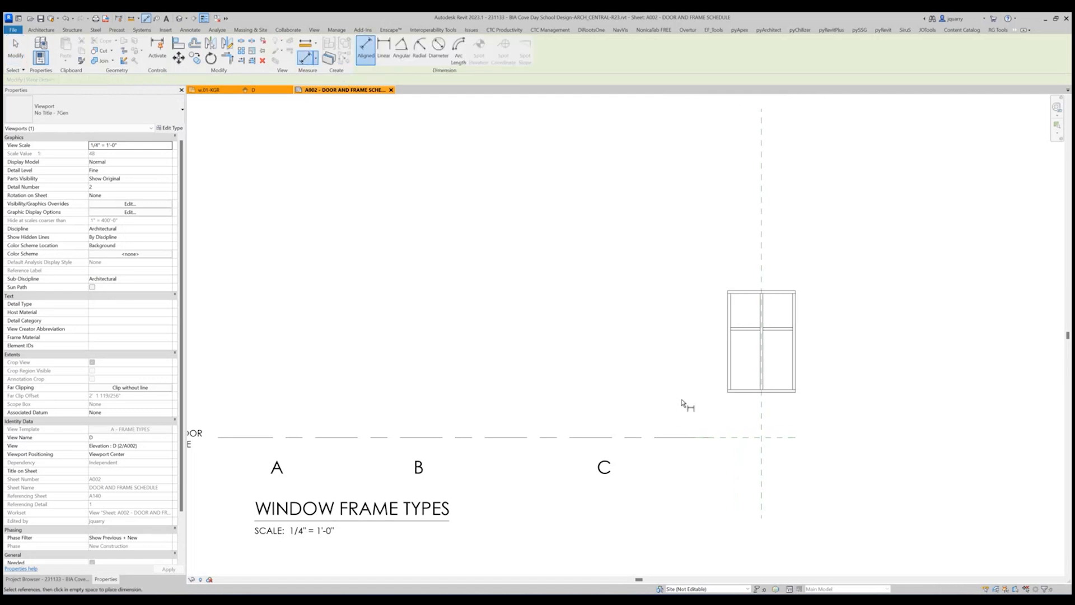
pyautogui.press('Escape')
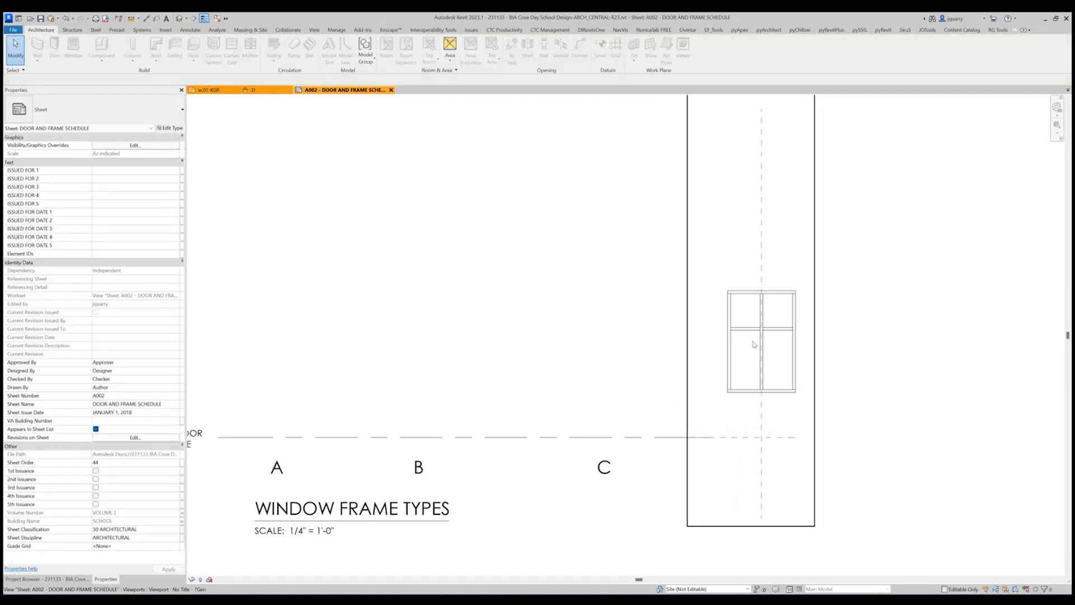
# Activate the elevation D viewport and dimension the window's sill height above the floor line and its overall height in one vertical string.
pyautogui.doubleClick(754, 344)
pyautogui.click(146, 18)
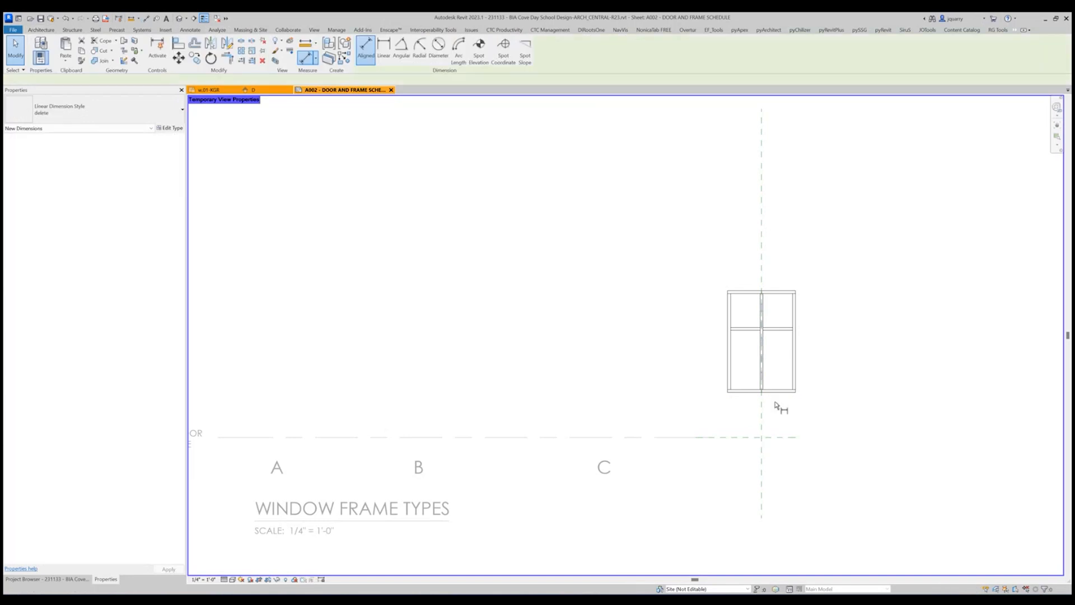
pyautogui.click(789, 442)
pyautogui.click(788, 391)
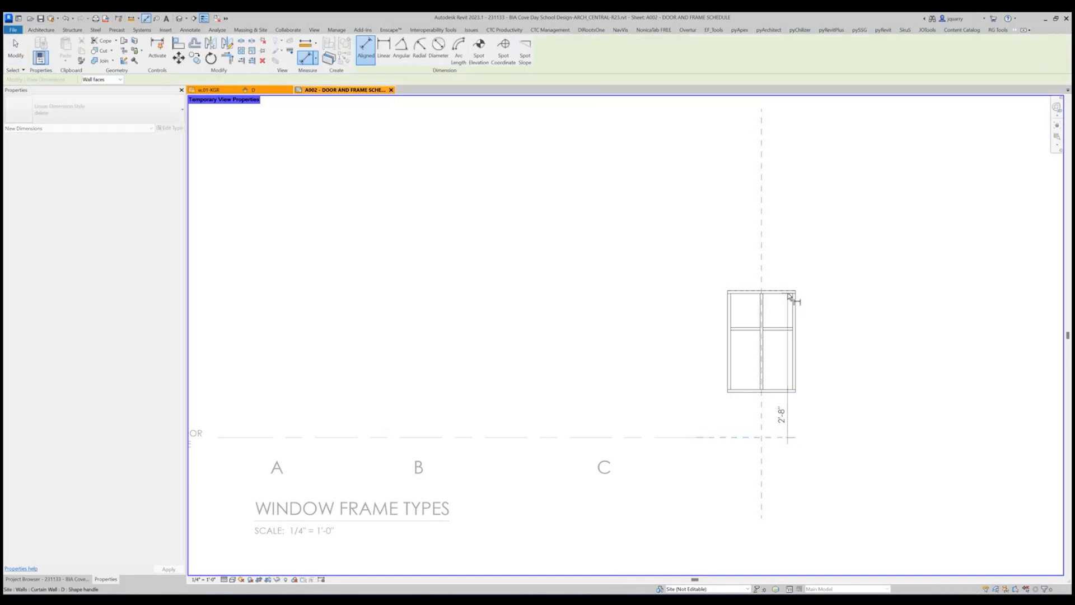
pyautogui.click(787, 294)
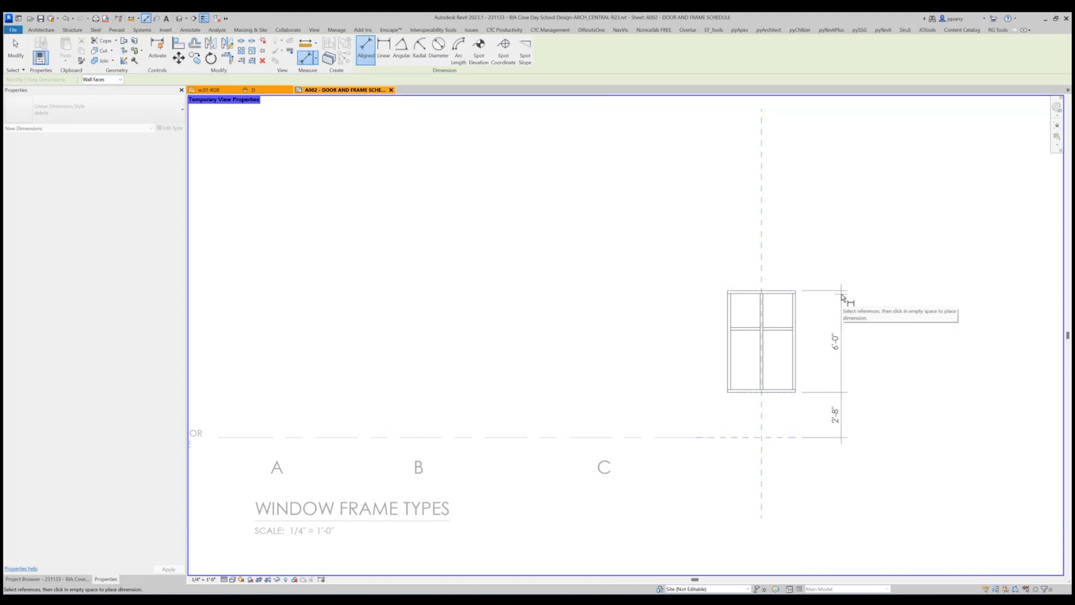
pyautogui.click(850, 302)
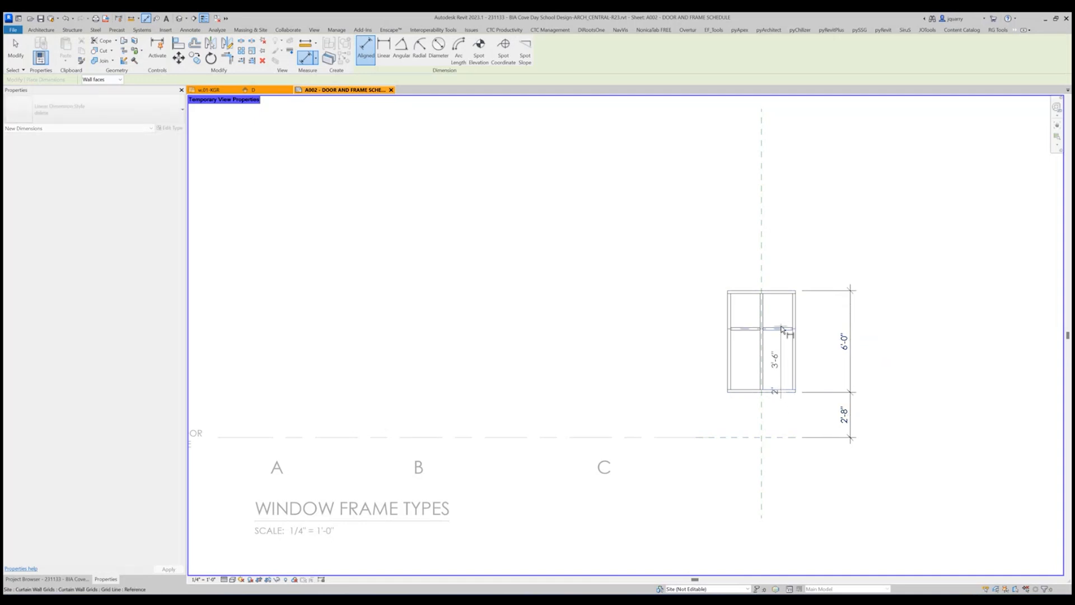
# Add an inner vertical dimension string across the window's horizontal mullions and panes, and shift its 2" texts clear of the string.
pyautogui.click(782, 329)
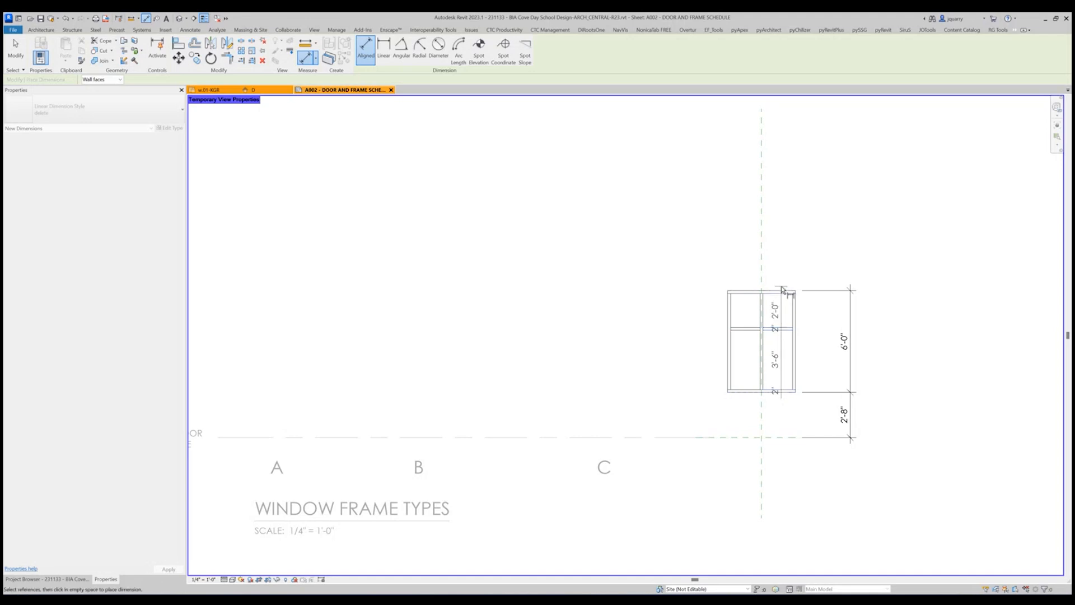
pyautogui.click(783, 290)
pyautogui.click(835, 276)
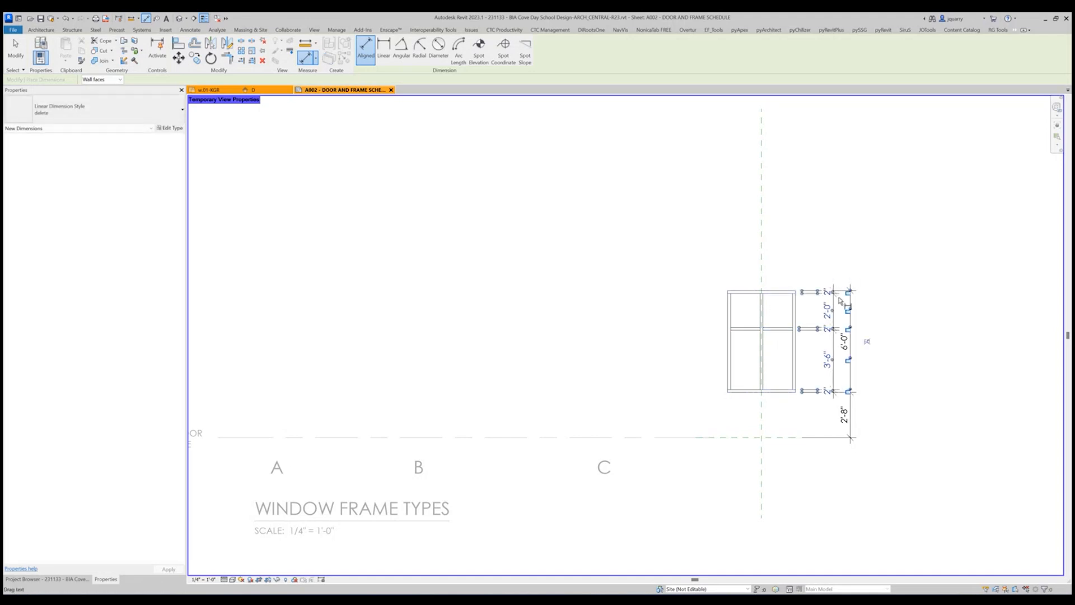
pyautogui.moveTo(827, 329); pyautogui.dragTo(841, 315)
pyautogui.moveTo(833, 391); pyautogui.dragTo(840, 375)
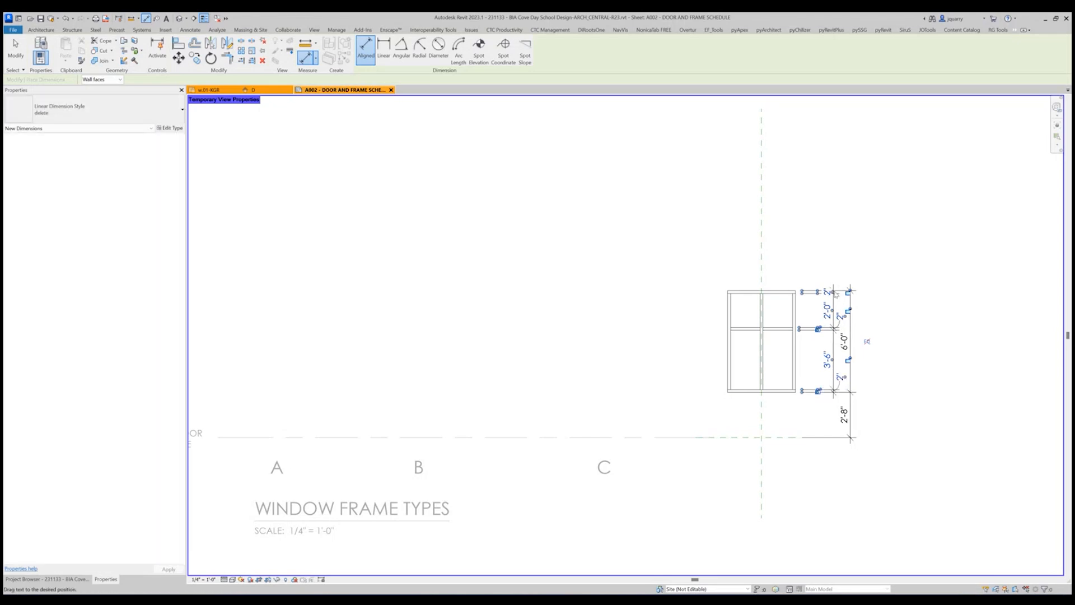
pyautogui.moveTo(836, 293); pyautogui.dragTo(839, 279)
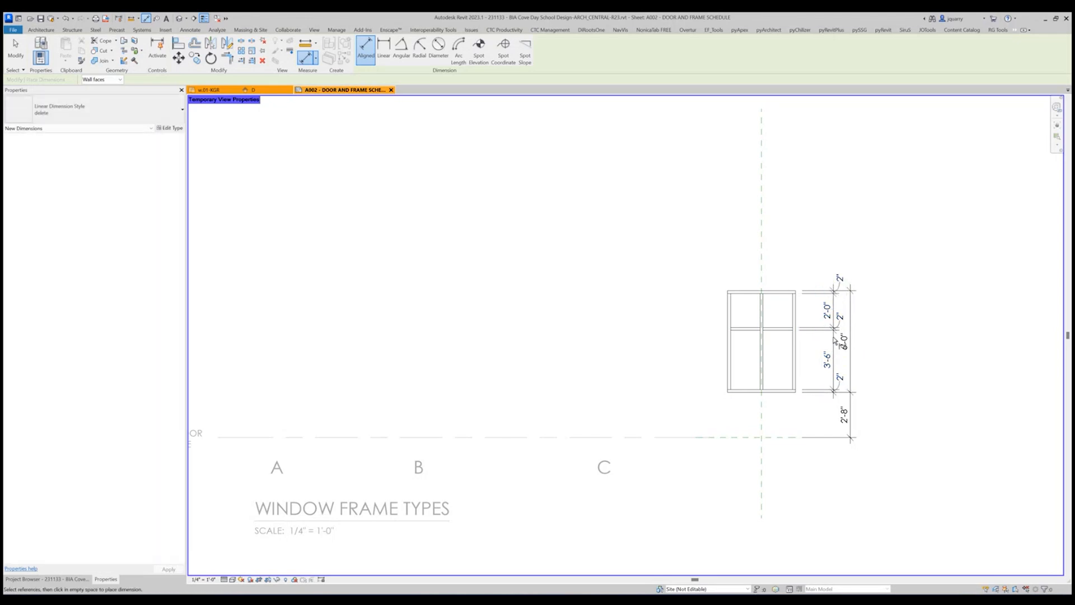
# Move both vertical dimension strings closer to the window.
pyautogui.press('Escape')
pyautogui.click(827, 335)
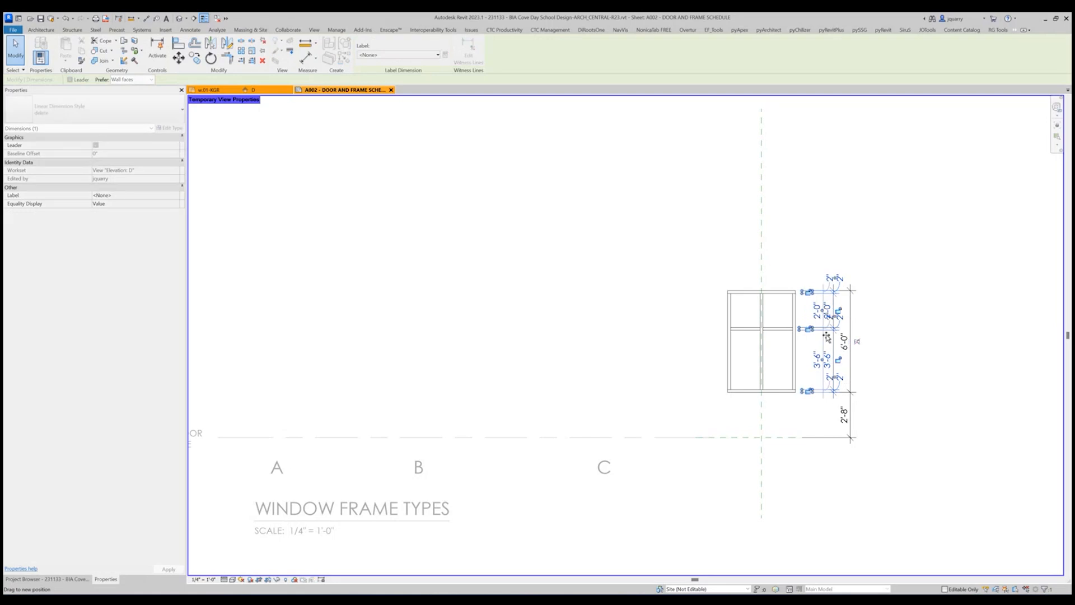
pyautogui.moveTo(826, 337); pyautogui.dragTo(841, 312)
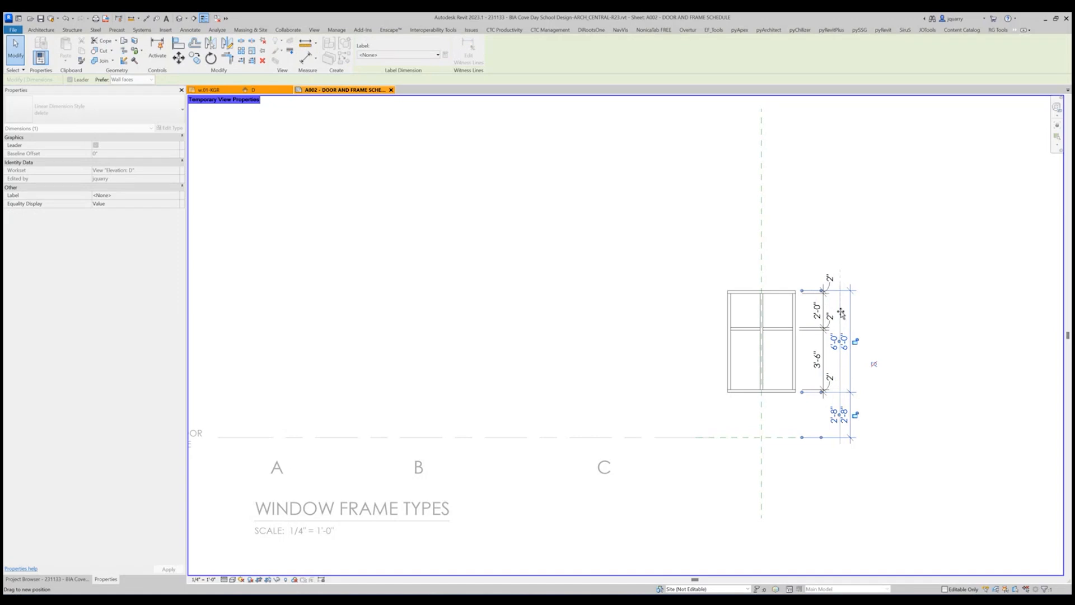
pyautogui.moveTo(841, 314)
pyautogui.mouseDown()
pyautogui.moveTo(854, 313)
pyautogui.moveTo(834, 319)
pyautogui.mouseUp()
pyautogui.click(950, 391)
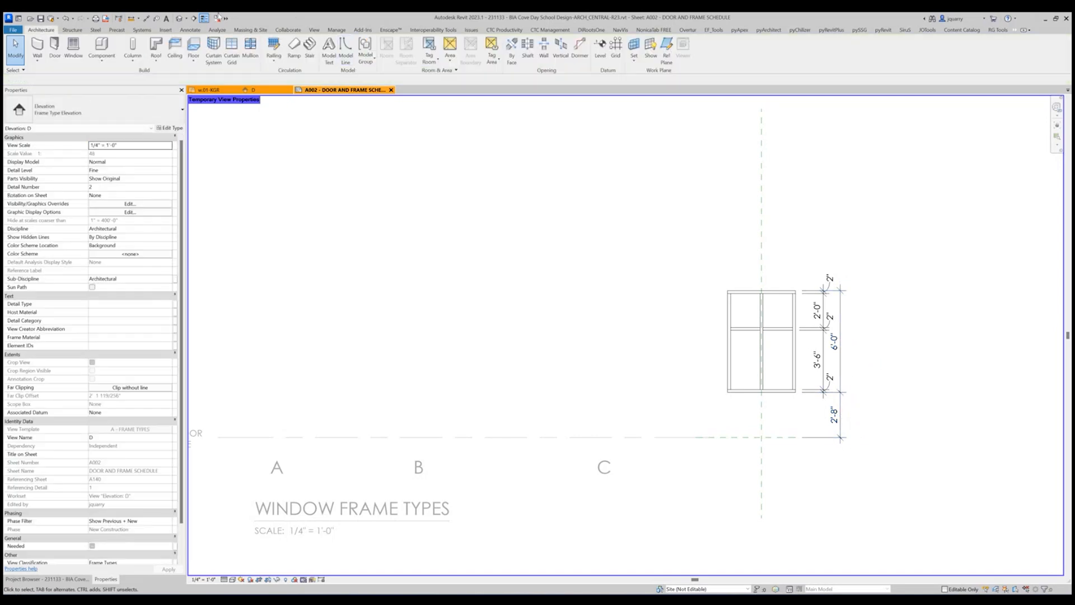
# Add a horizontal dimension string above the window between its outer edges and both faces of the centre mullion.
pyautogui.click(146, 18)
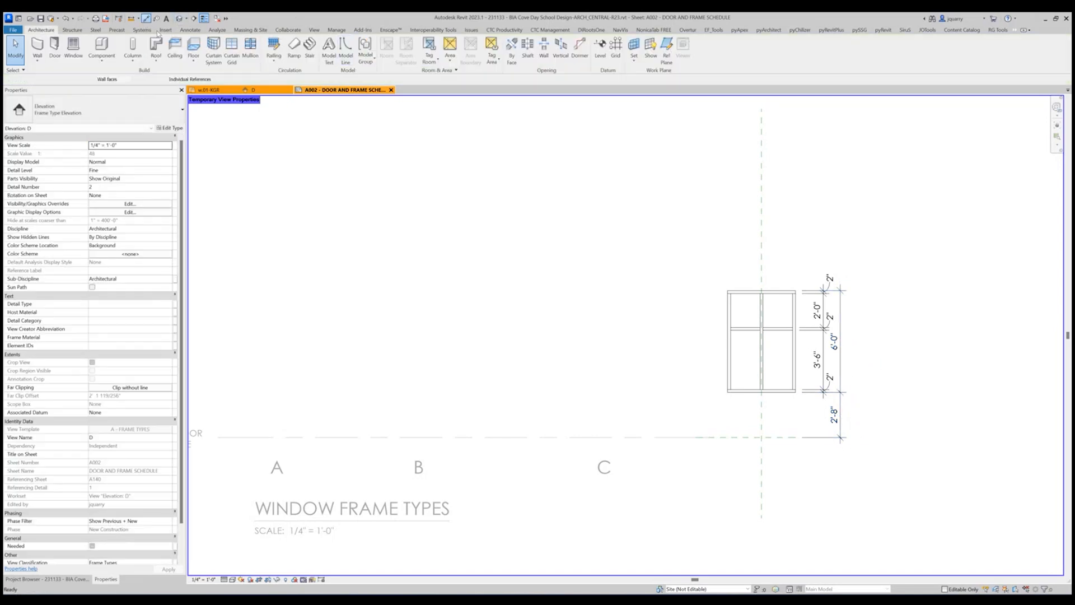
pyautogui.click(729, 360)
pyautogui.click(795, 358)
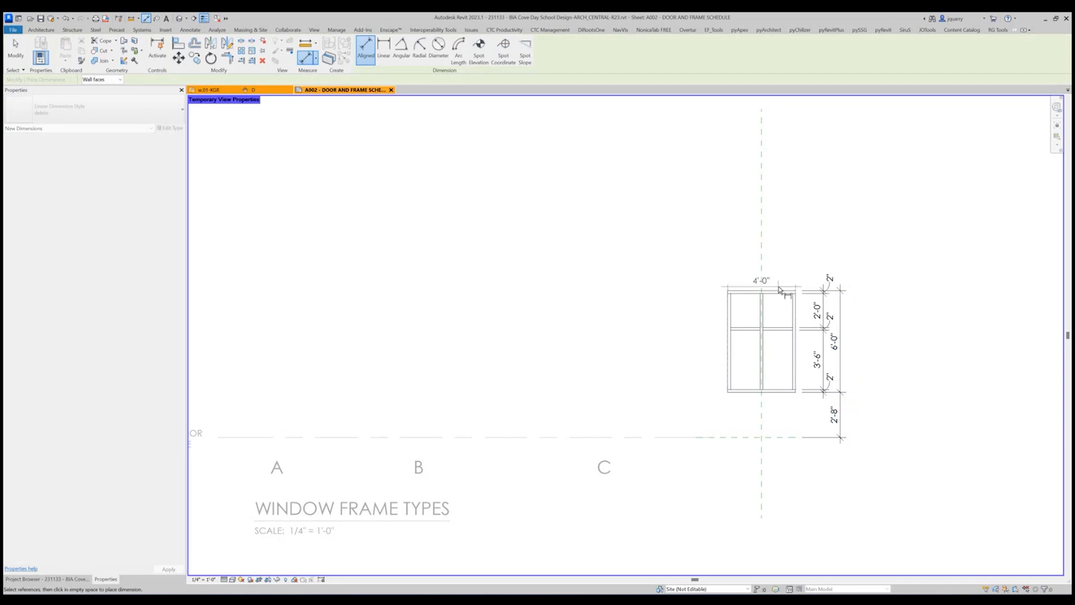
pyautogui.click(761, 315)
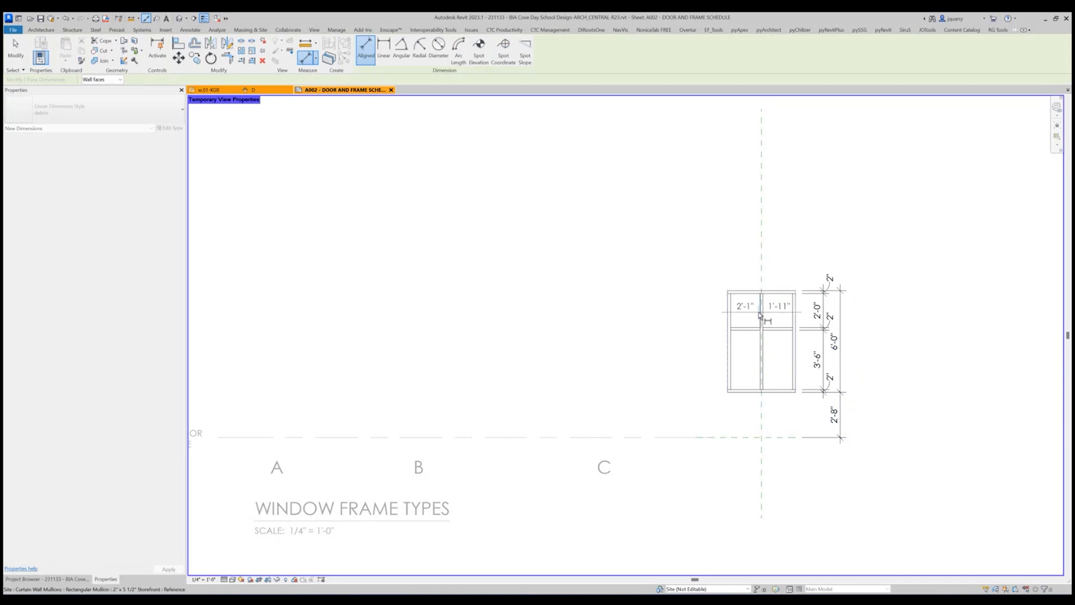
pyautogui.click(763, 316)
pyautogui.click(744, 278)
# Dimension the window's overall width in a second string above the pane dimensions.
pyautogui.click(728, 299)
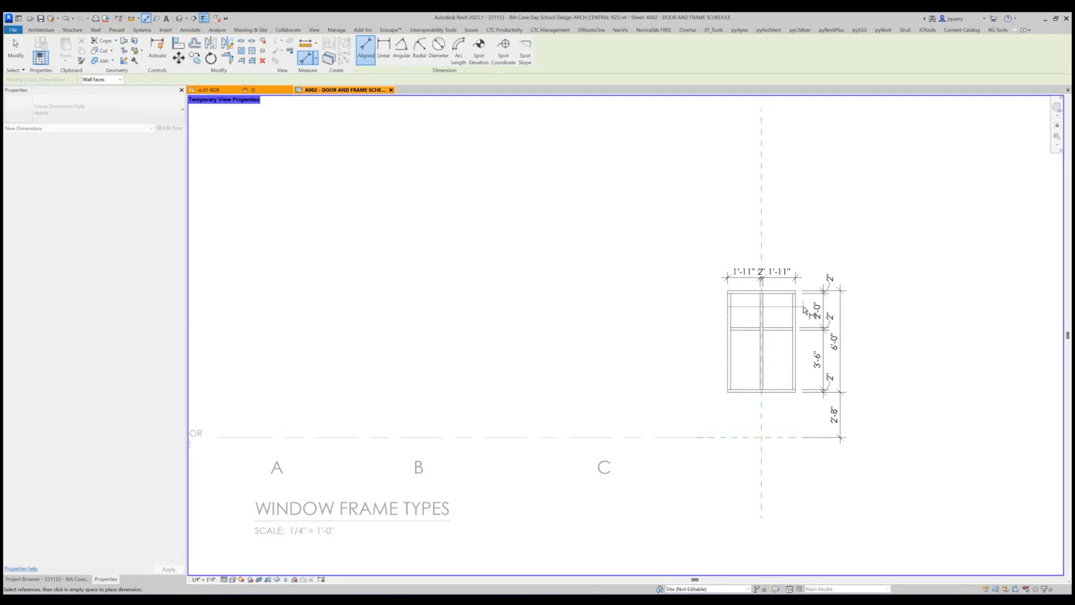
pyautogui.click(795, 305)
pyautogui.click(809, 261)
pyautogui.press('Escape')
pyautogui.press('Escape')
# Move the centre mullion's 2" dimension text below its horizontal string.
pyautogui.click(768, 278)
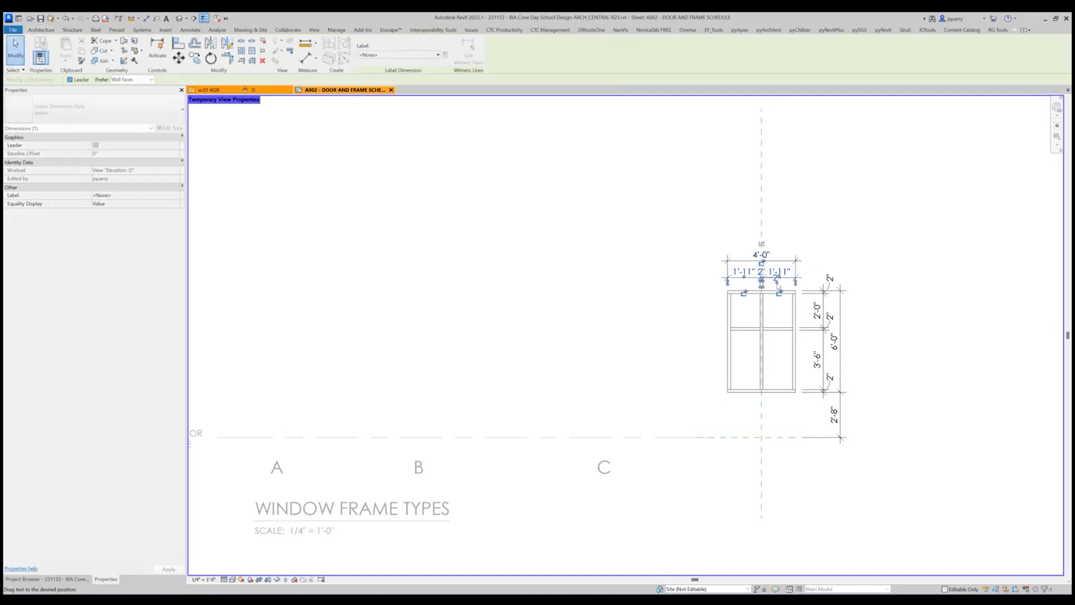
pyautogui.moveTo(766, 278); pyautogui.dragTo(776, 289)
pyautogui.click(879, 290)
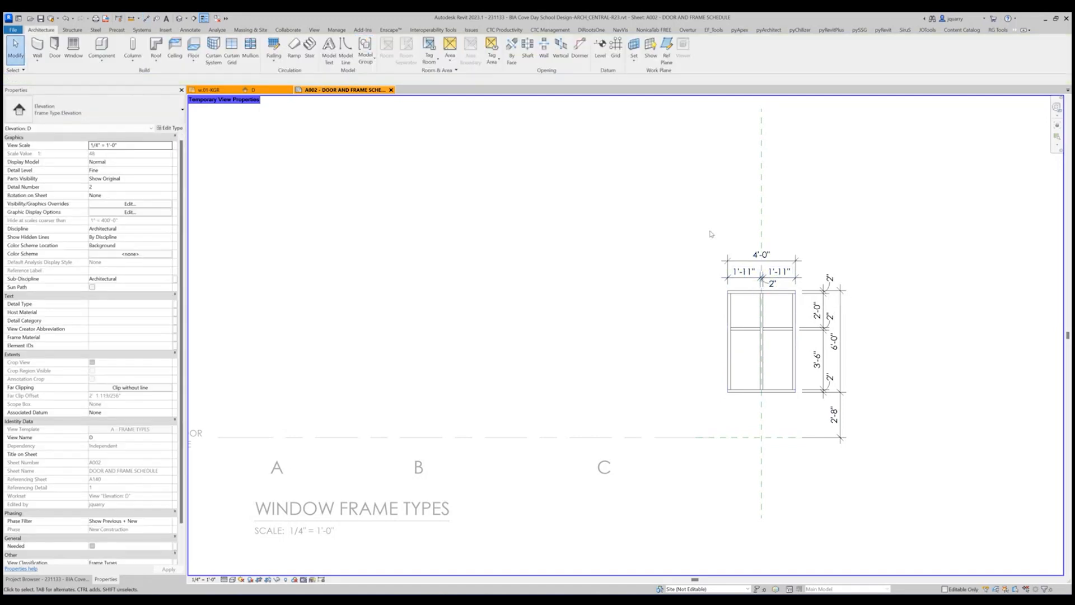
# Add witness lines at the inner faces of both side mullions to the lower horizontal string and shift the outer 2" texts outside the window.
pyautogui.click(744, 272)
pyautogui.click(469, 51)
pyautogui.click(730, 314)
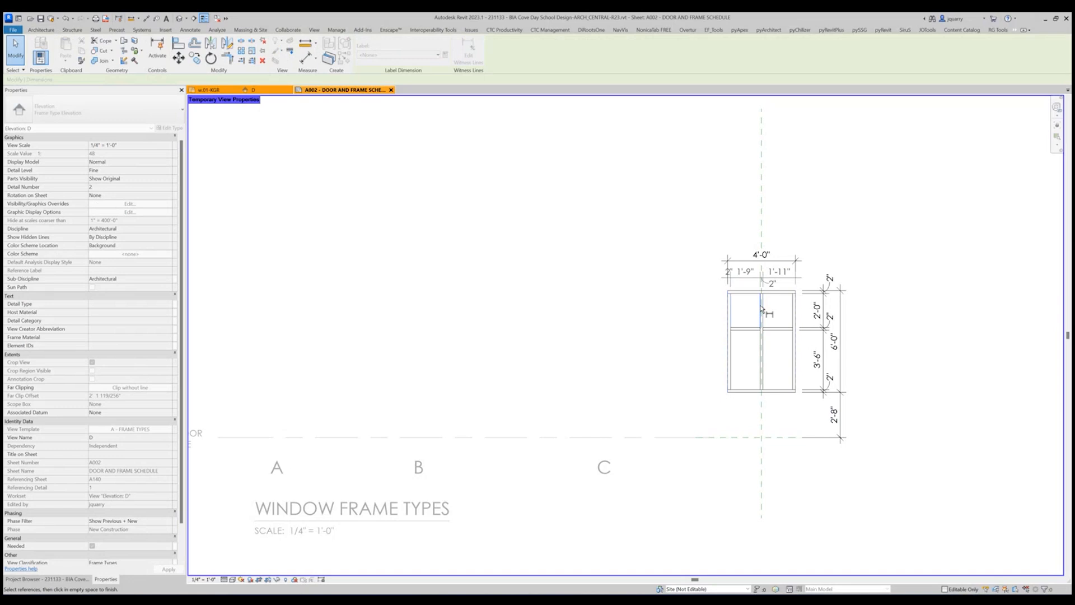
pyautogui.click(792, 308)
pyautogui.press('Escape')
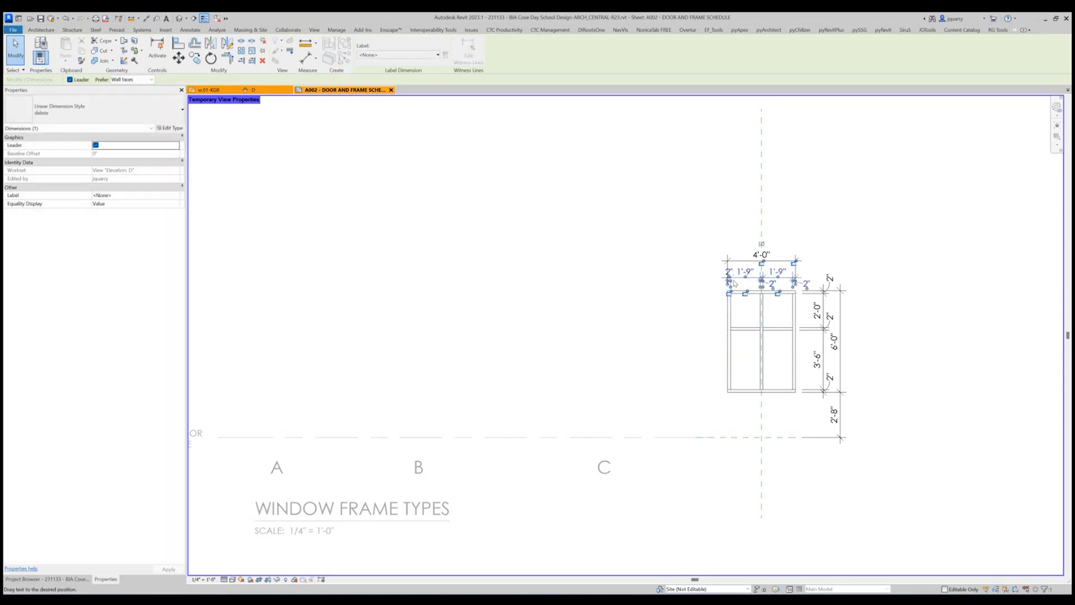
pyautogui.click(883, 228)
pyautogui.moveTo(734, 281)
pyautogui.mouseDown()
pyautogui.moveTo(743, 289)
pyautogui.moveTo(717, 292)
pyautogui.mouseUp()
pyautogui.click(746, 277)
pyautogui.click(849, 254)
# Activate the window frame types legend and copy the C label to beneath the dimensioned window.
pyautogui.doubleClick(604, 377)
pyautogui.doubleClick(605, 376)
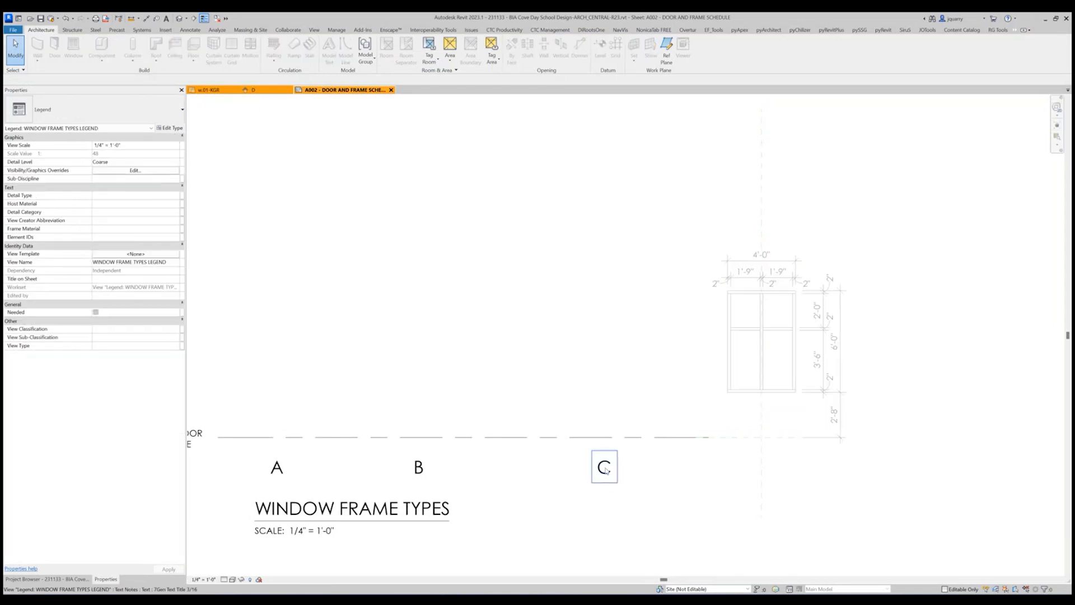
pyautogui.click(605, 470)
pyautogui.press('c')
pyautogui.press('o')
pyautogui.click(605, 472)
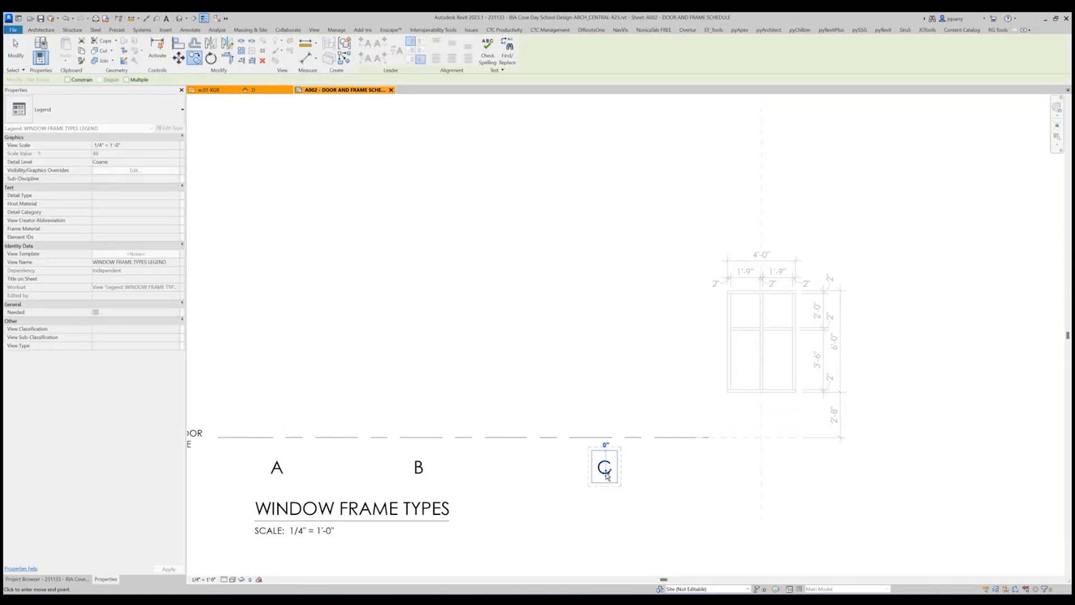
pyautogui.click(755, 471)
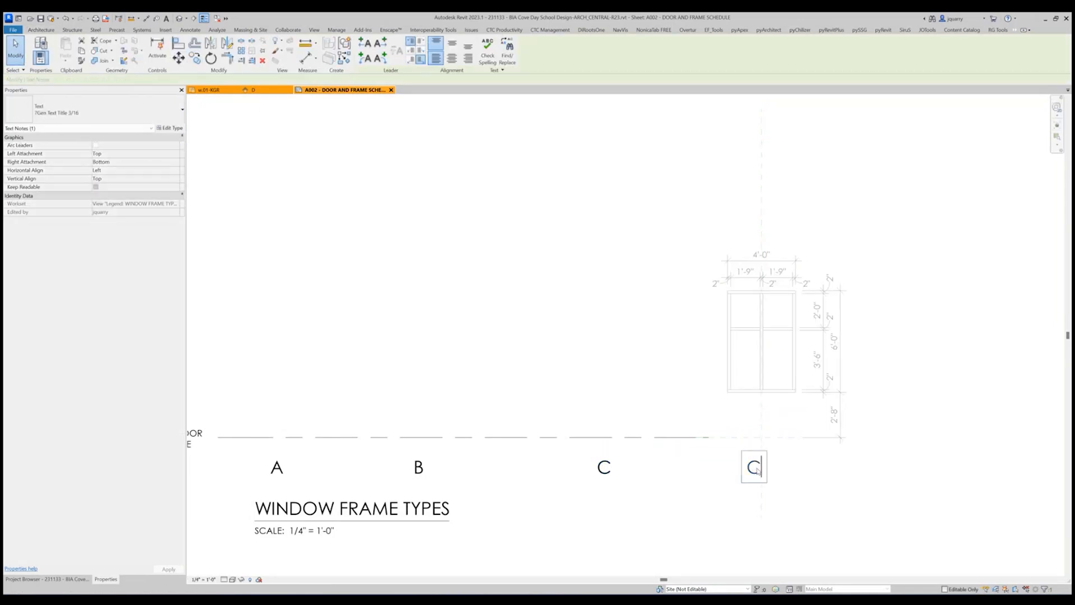
# Change the copied label's text to D and shift it slightly to centre it under the window.
pyautogui.doubleClick(756, 469)
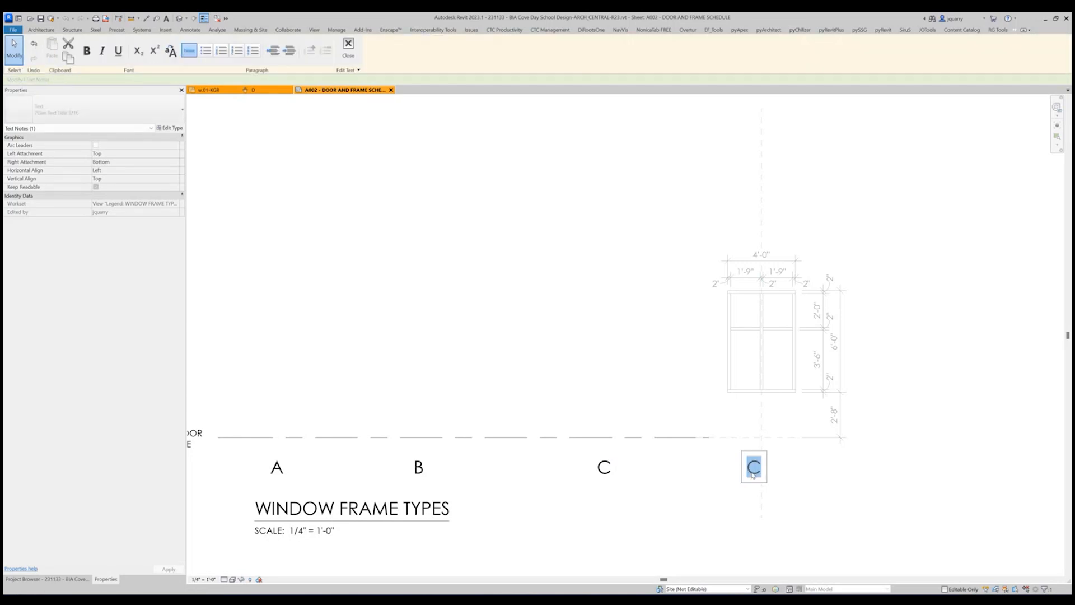
pyautogui.write('D')
pyautogui.click(869, 497)
pyautogui.moveTo(741, 451); pyautogui.dragTo(750, 452)
pyautogui.click(715, 454)
# Extend the window frame types' floor line past type D to a length of about 76'-0" and deactivate the legend view.
pyautogui.scroll(-5, 722, 455)
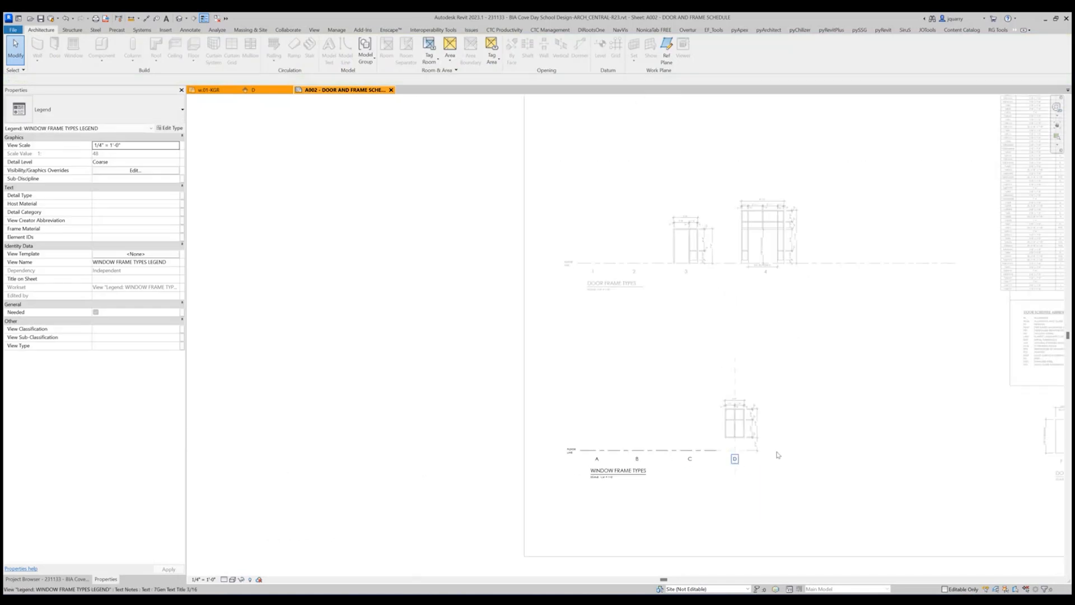
pyautogui.click(700, 458)
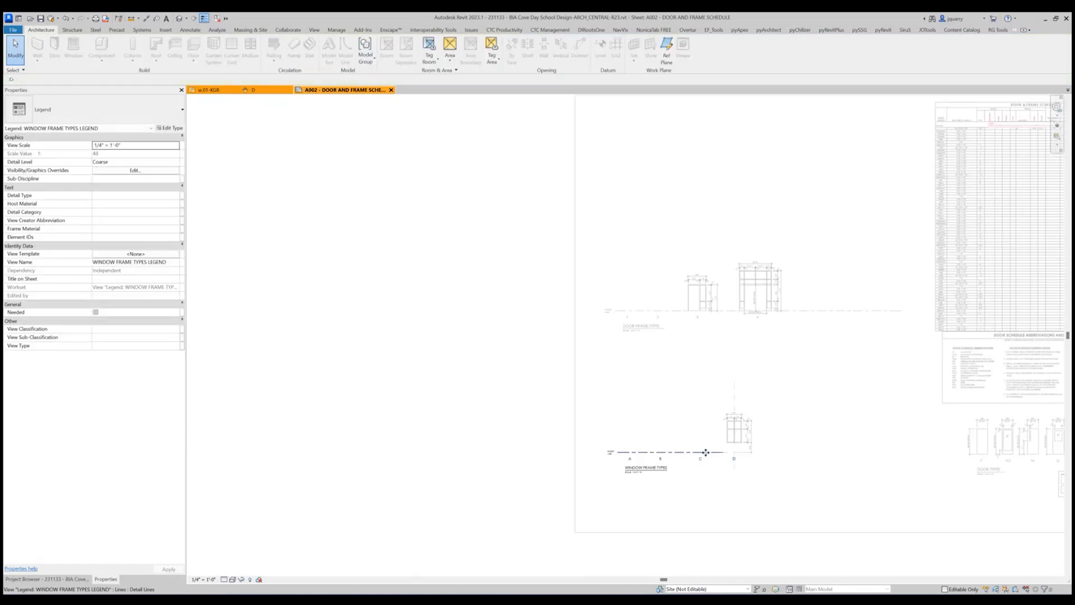
pyautogui.click(706, 452)
pyautogui.moveTo(724, 452); pyautogui.dragTo(894, 452)
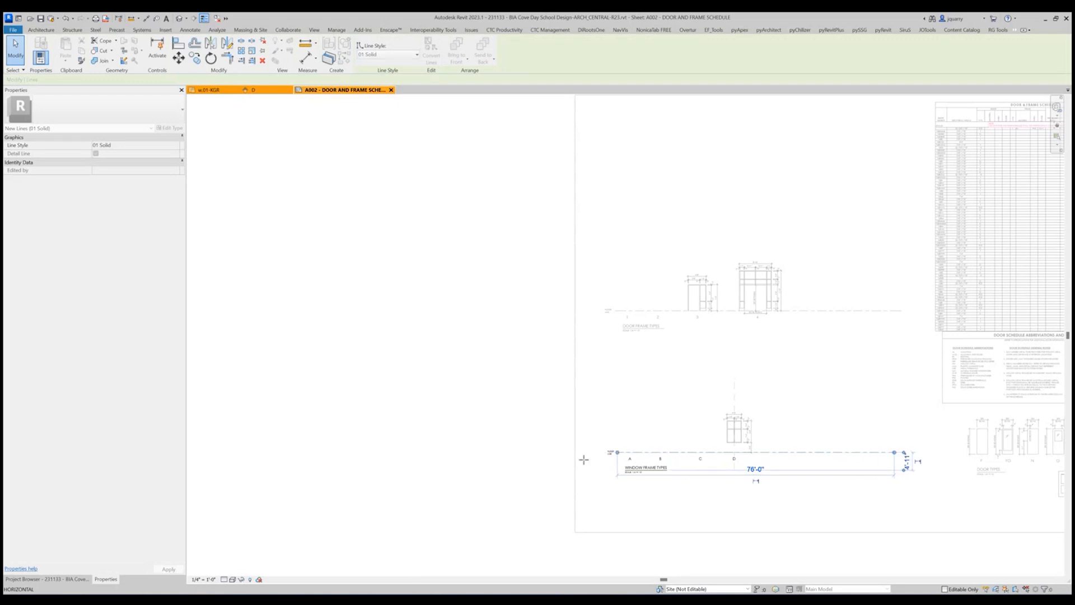
pyautogui.click(463, 421)
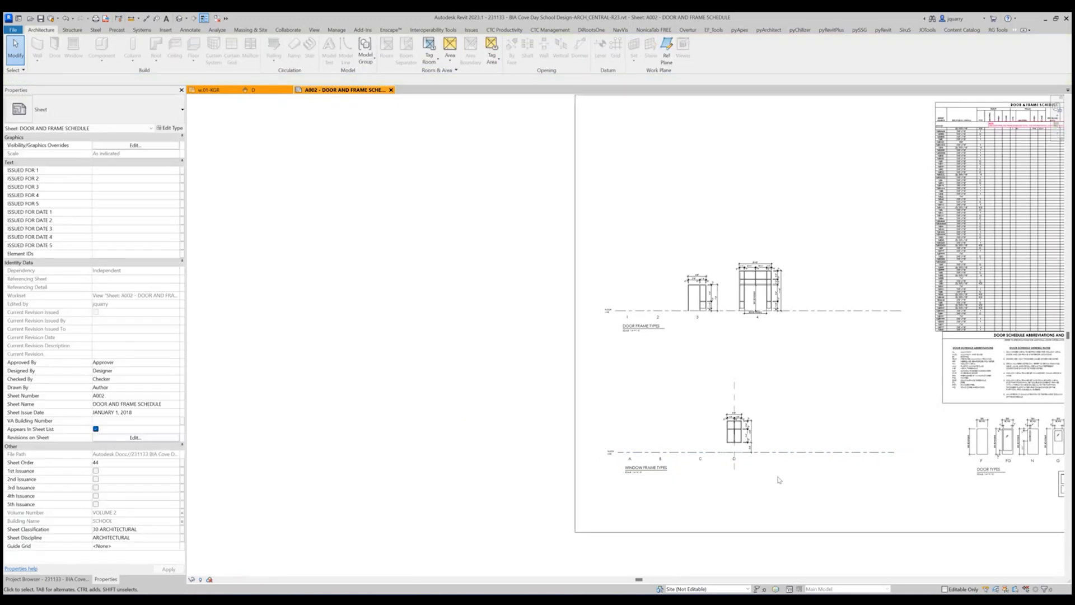
pyautogui.scroll(3, 820, 558)
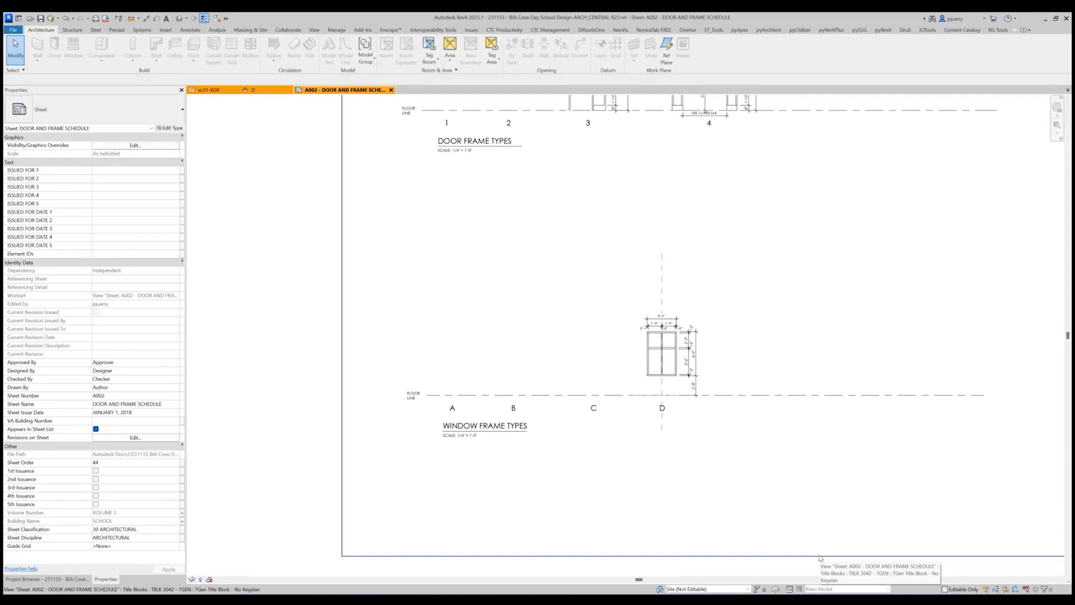
pyautogui.scroll(2, 690, 411)
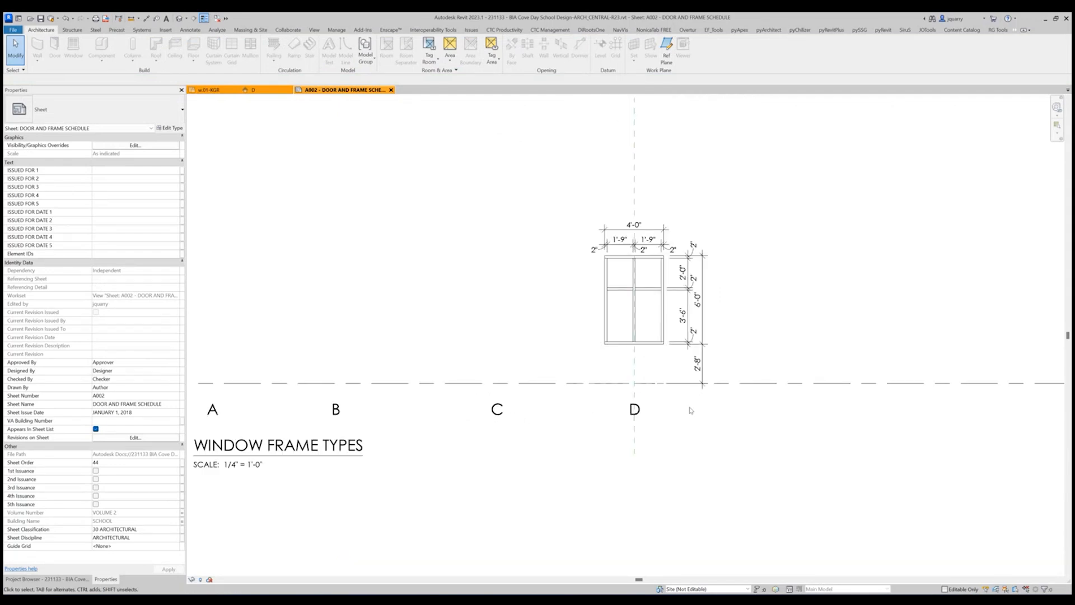
# Activate the window type D elevation, end its temporary view properties and check the view's visibility overrides.
pyautogui.scroll(-2, 691, 415)
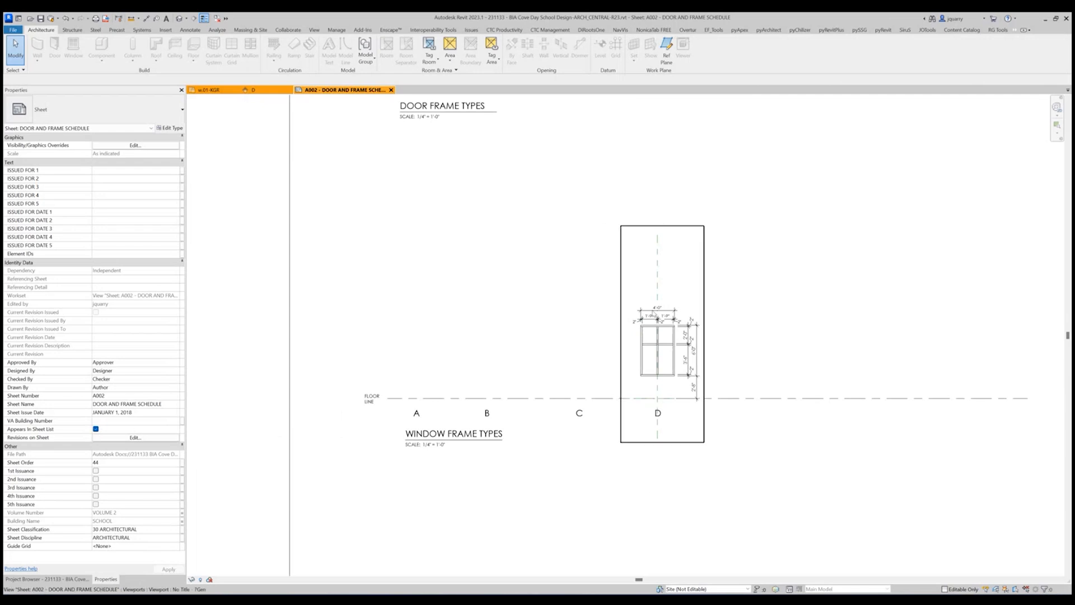
pyautogui.doubleClick(666, 271)
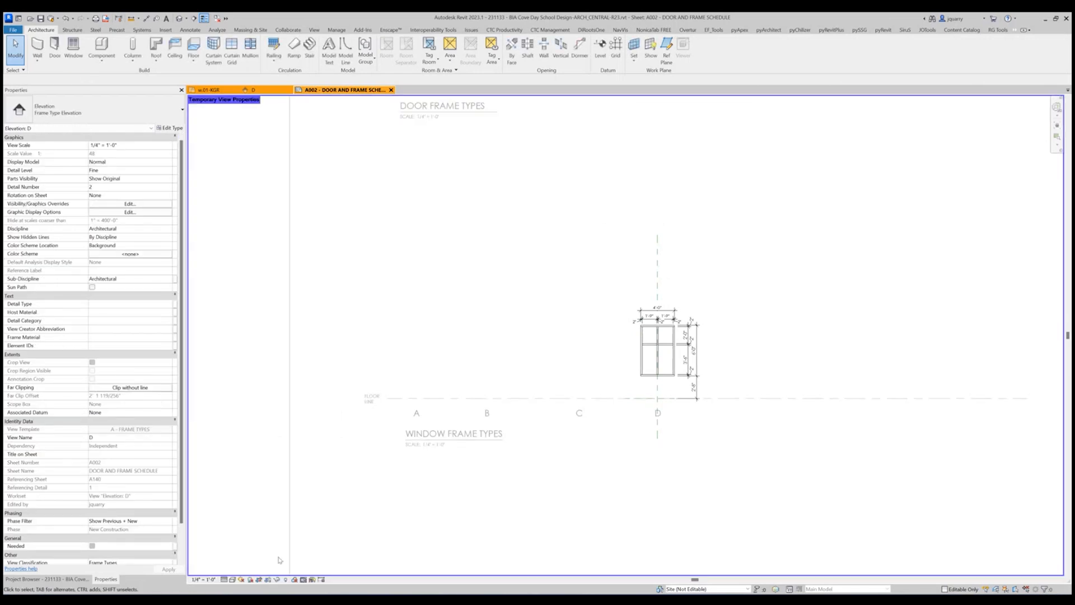
pyautogui.click(308, 581)
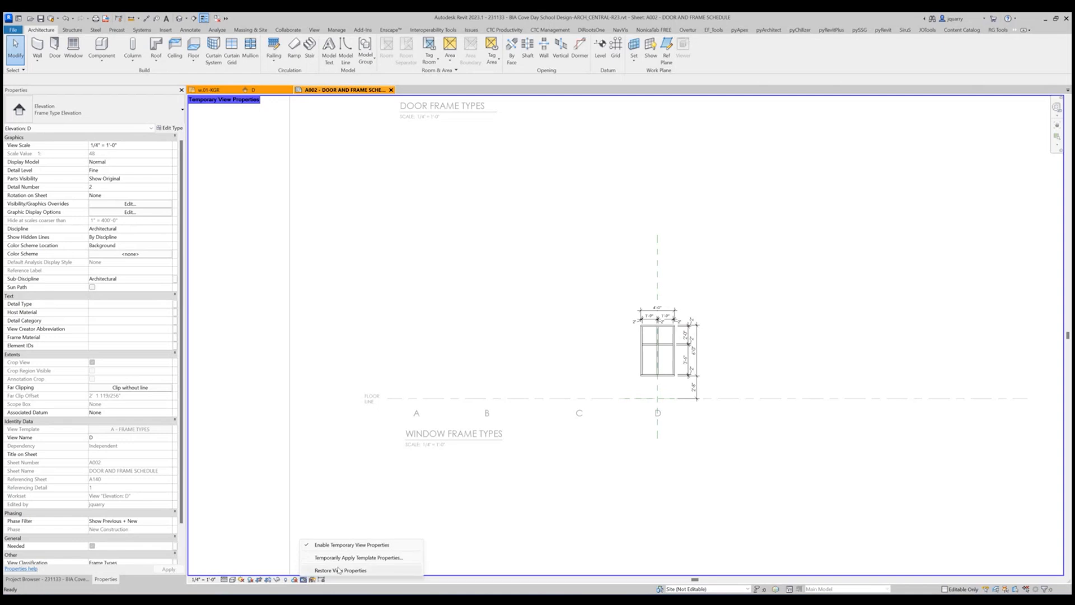
pyautogui.click(339, 569)
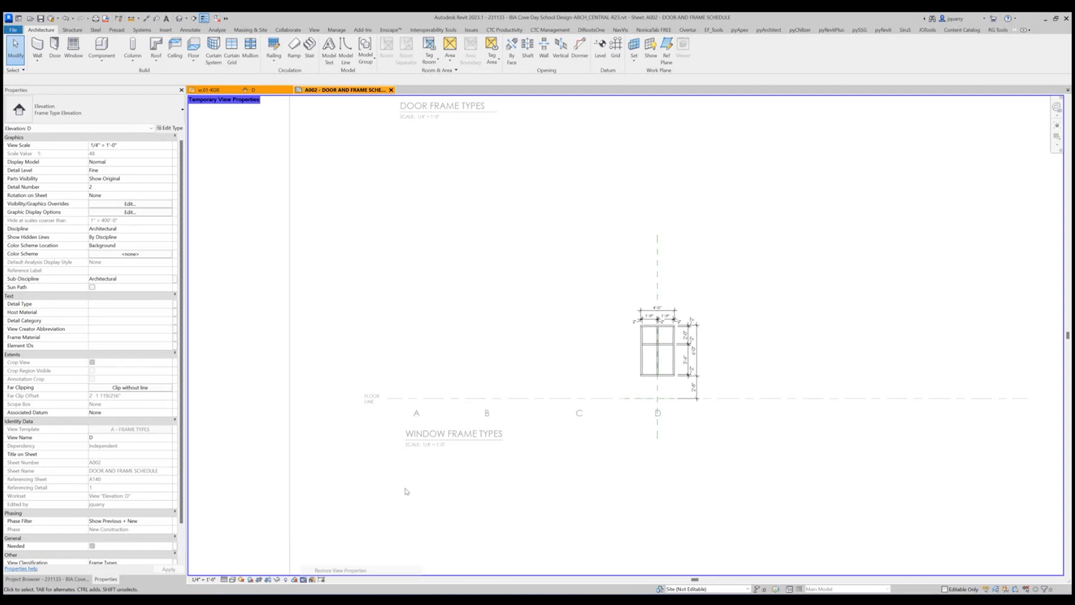
pyautogui.press('v')
pyautogui.press('v')
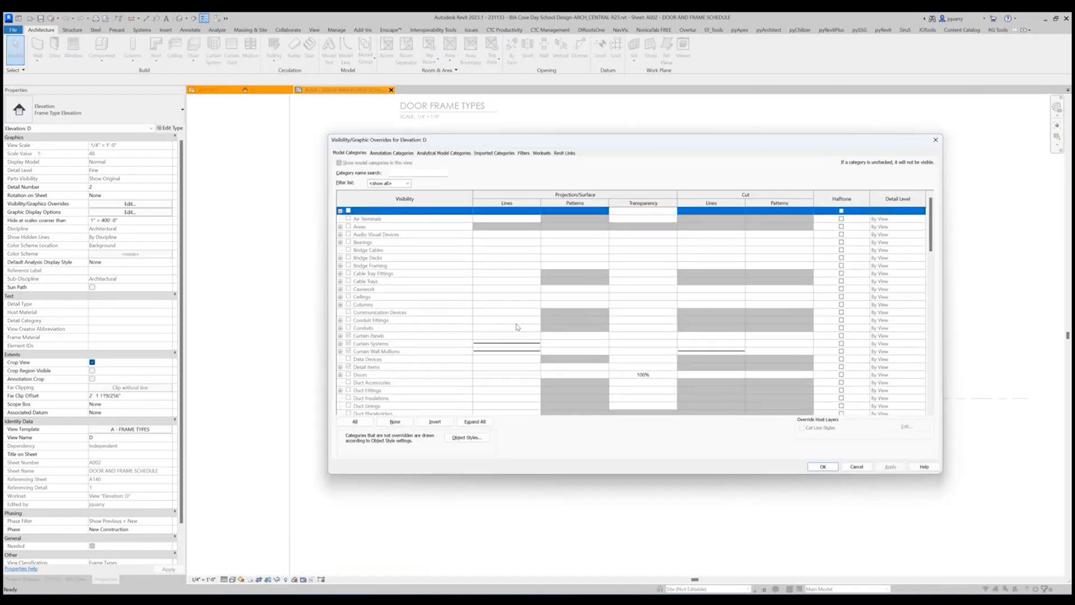
pyautogui.press('Escape')
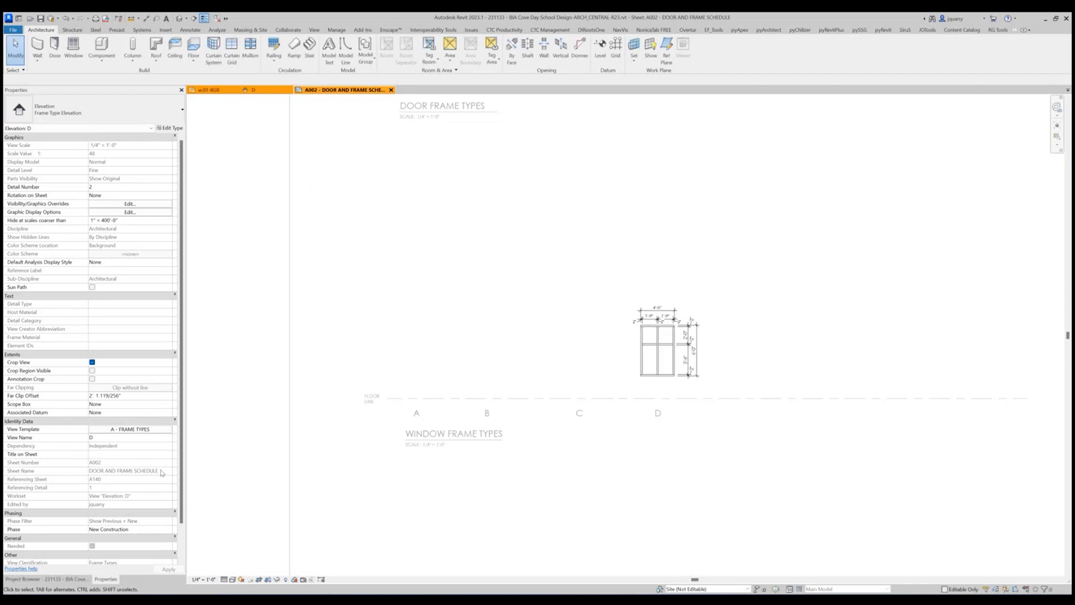
# Turn on reference planes in the A - FRAME TYPES view template's annotation overrides and synchronize the model with central.
pyautogui.click(151, 430)
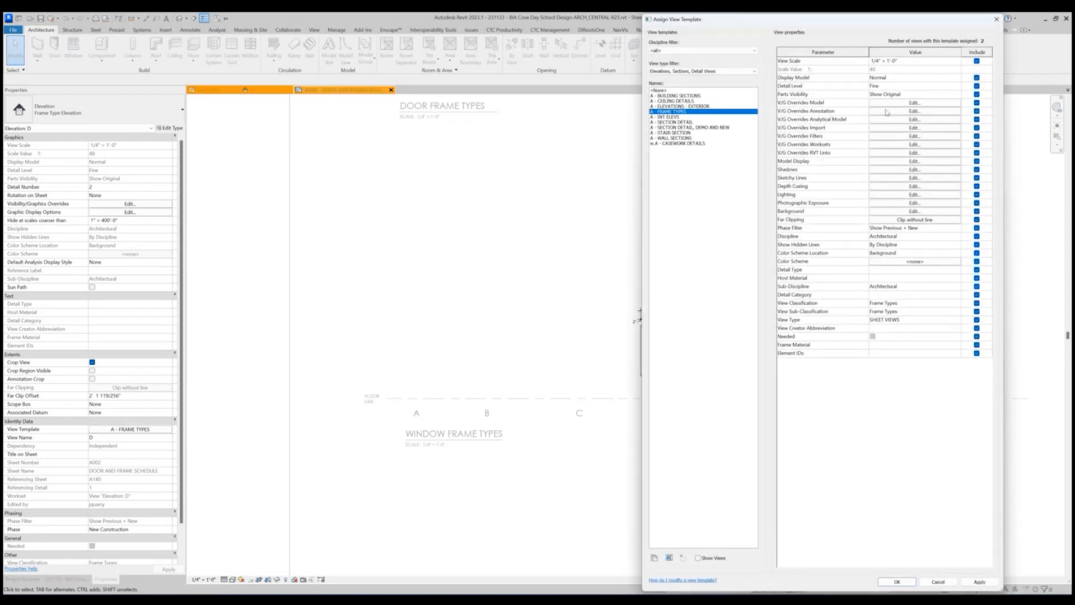
pyautogui.click(886, 111)
pyautogui.scroll(-15, 417, 388)
pyautogui.click(417, 395)
pyautogui.scroll(-3, 417, 389)
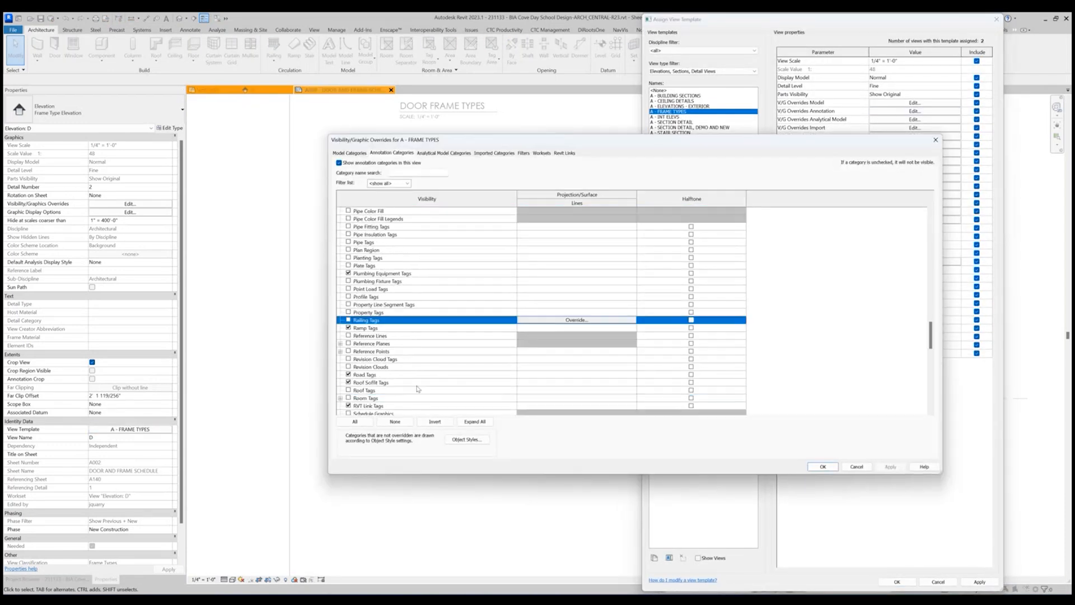
pyautogui.scroll(-5, 417, 388)
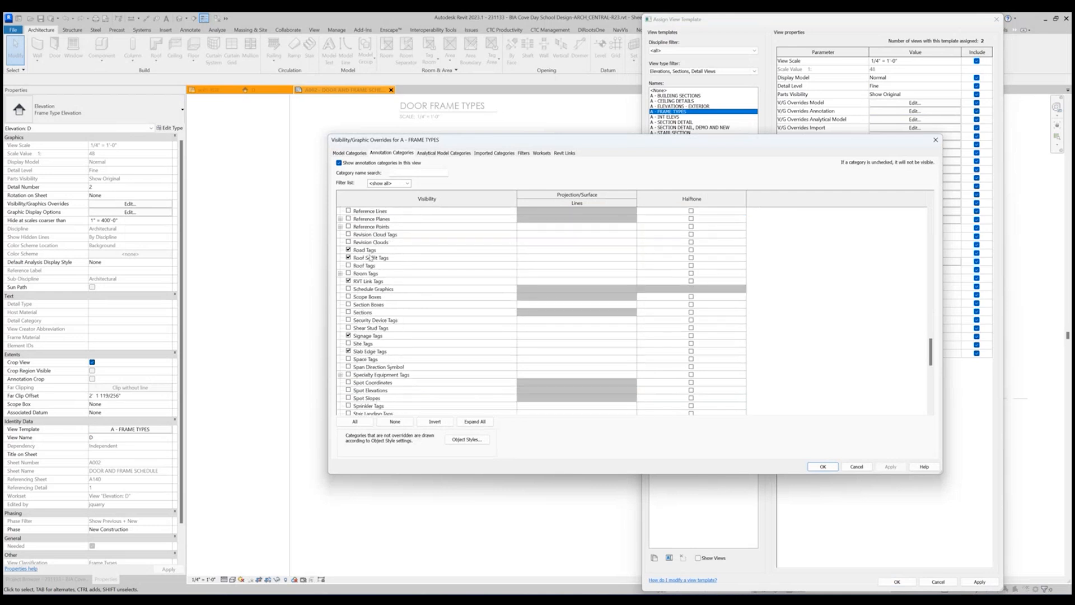
pyautogui.click(369, 234)
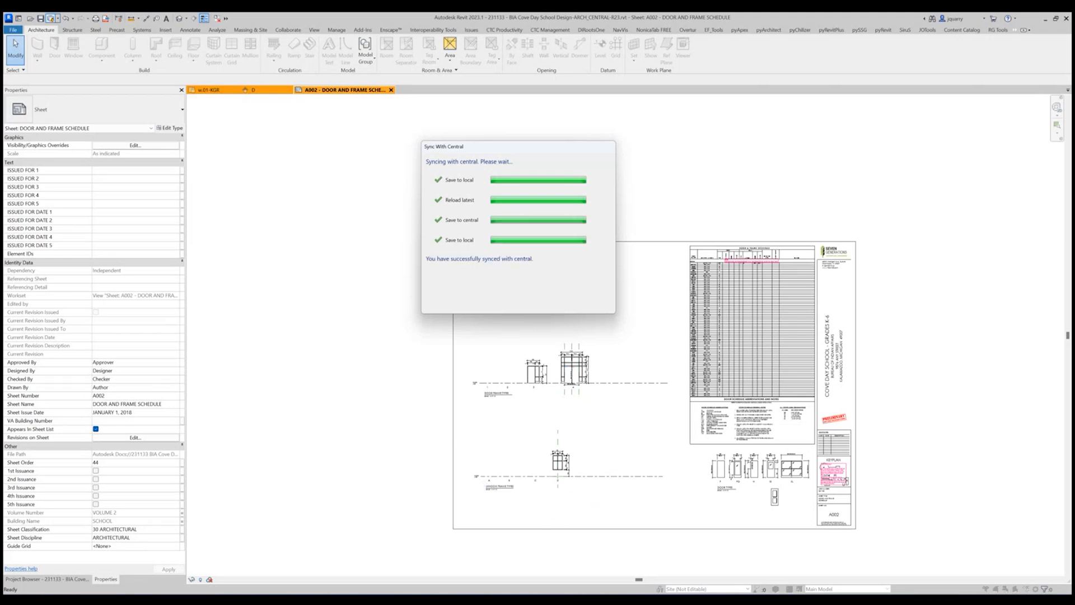
pyautogui.moveTo(1074, 112); pyautogui.dragTo(907, 121)
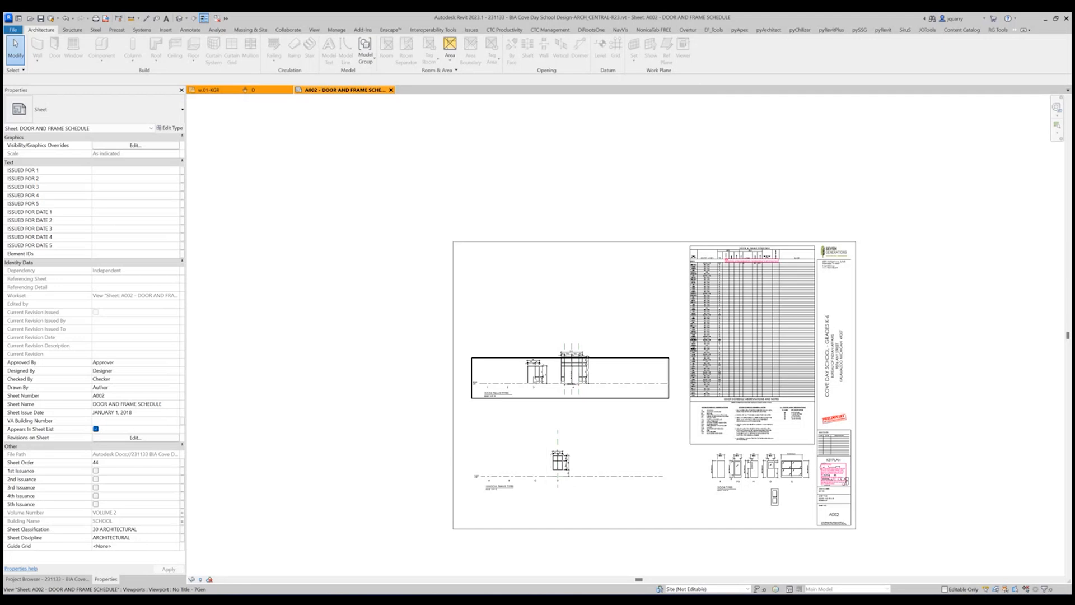
pyautogui.scroll(3, 536, 374)
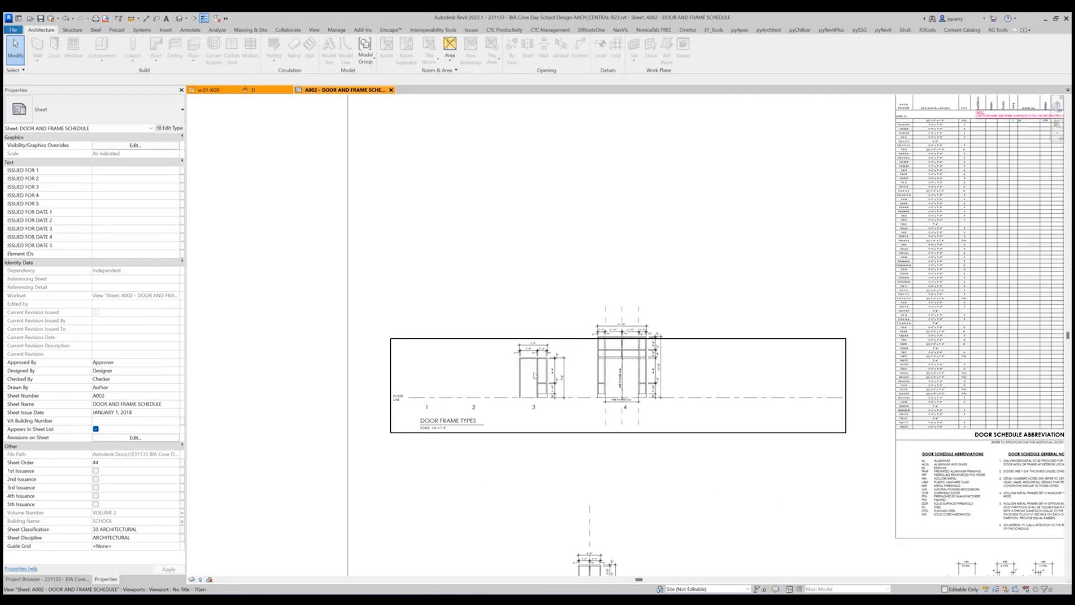
pyautogui.click(625, 373)
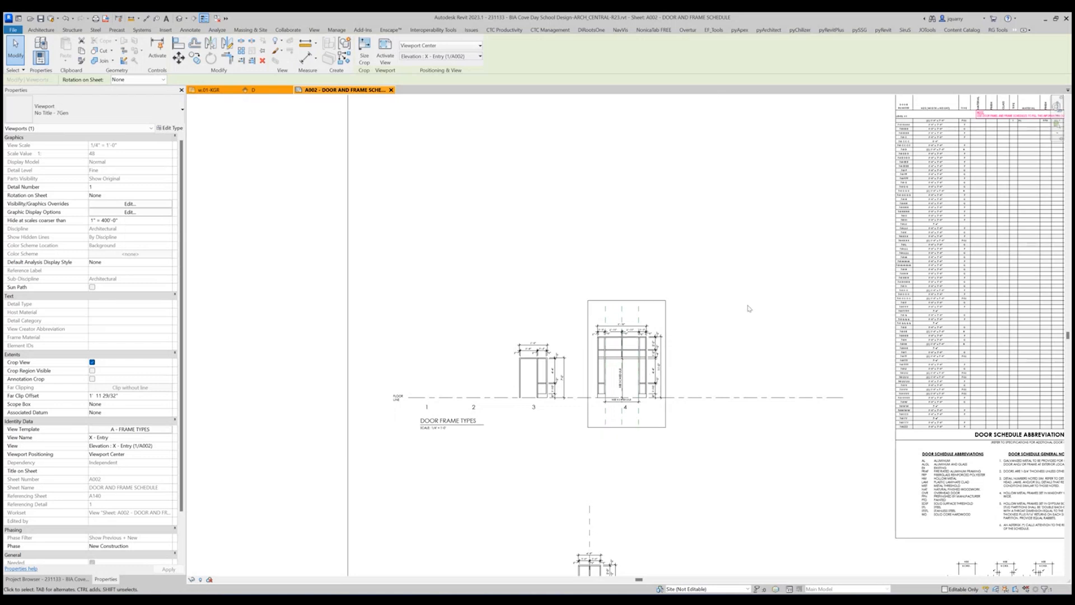
pyautogui.scroll(-2, 582, 261)
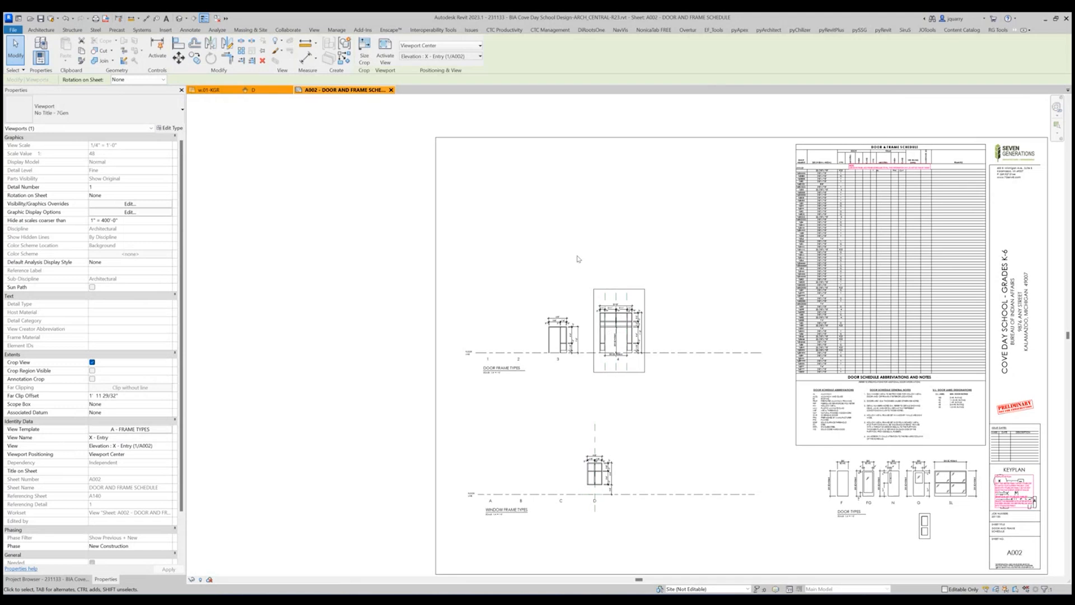
pyautogui.scroll(-2, 526, 283)
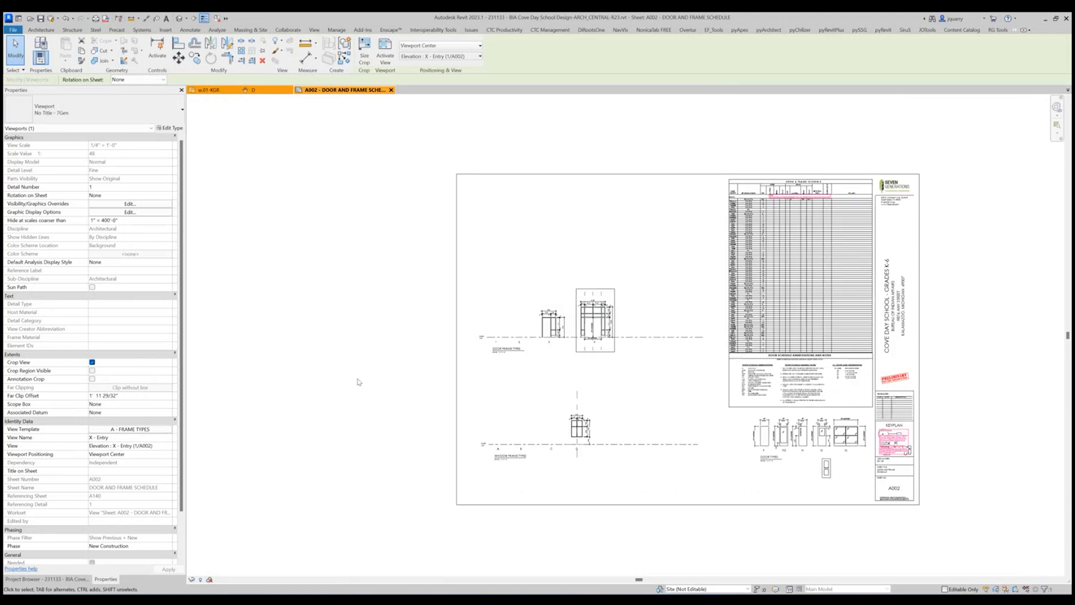
pyautogui.scroll(2, 581, 370)
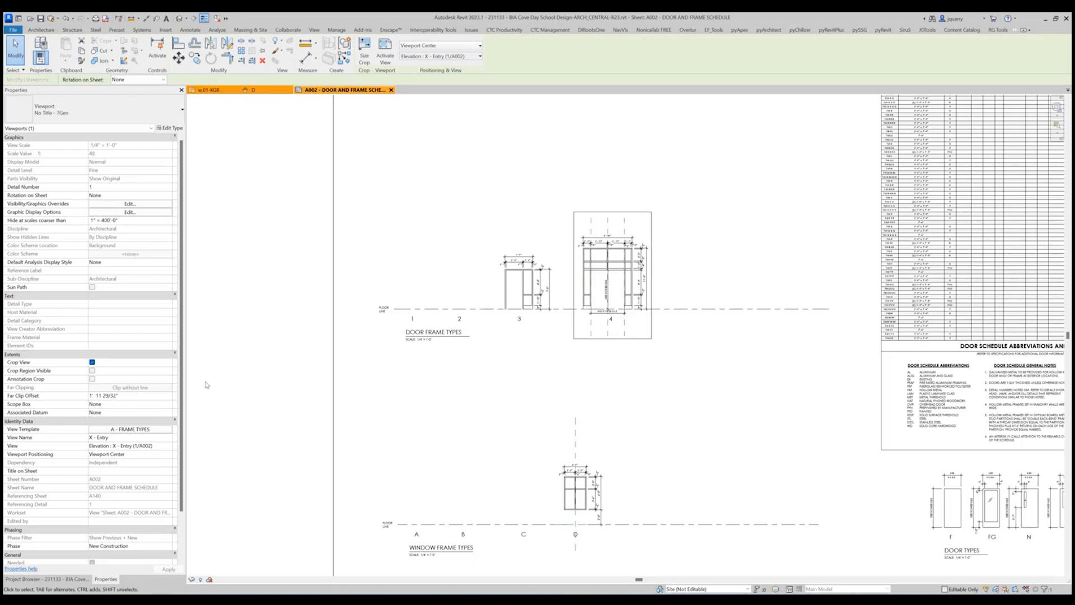
# Activate the window type D elevation and inspect the type properties of model group D.
pyautogui.doubleClick(570, 482)
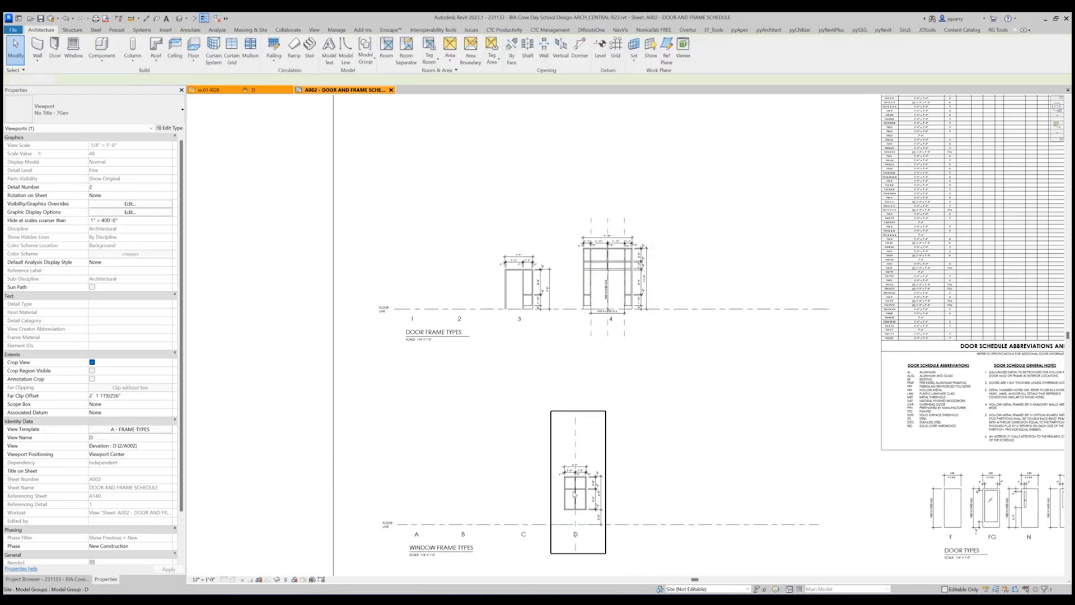
pyautogui.click(570, 481)
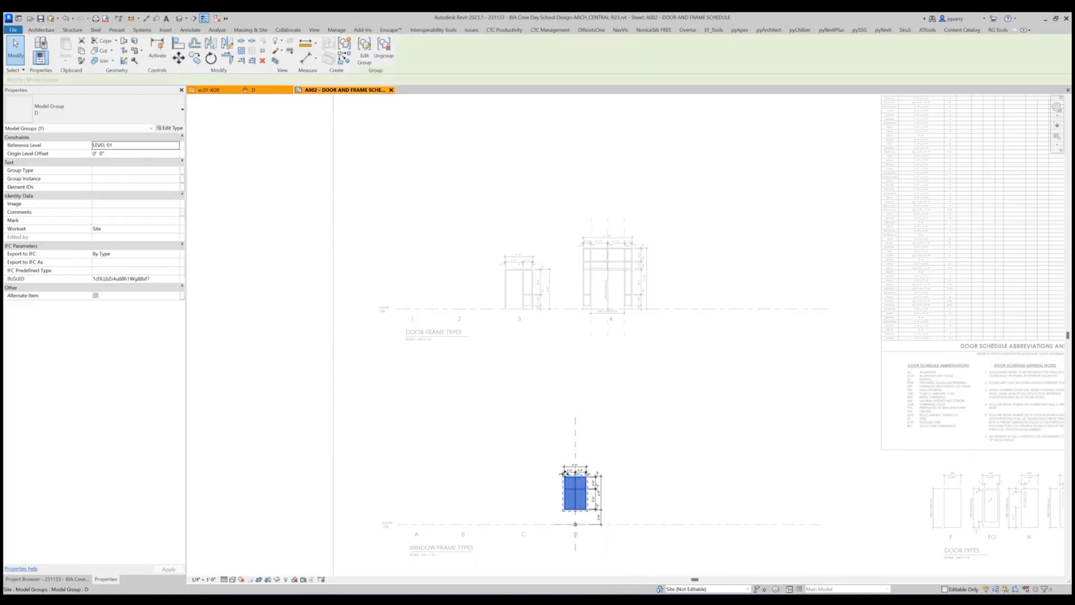
pyautogui.click(169, 128)
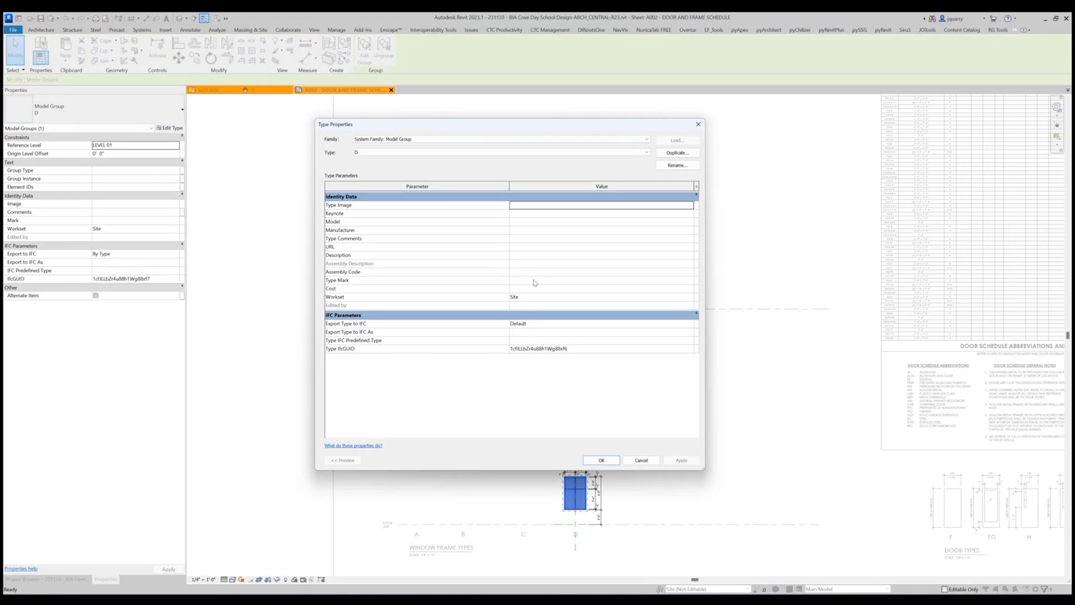
pyautogui.press('Escape')
pyautogui.press('Escape')
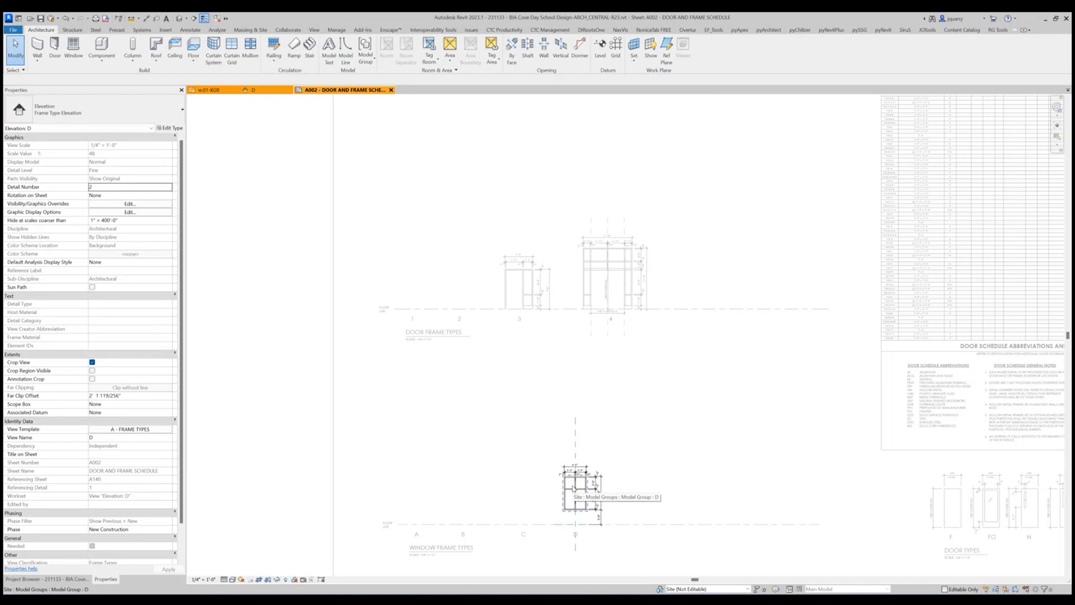
# Enter group editing for window D, review the type properties of its curtain wall and close the group unchanged.
pyautogui.doubleClick(572, 489)
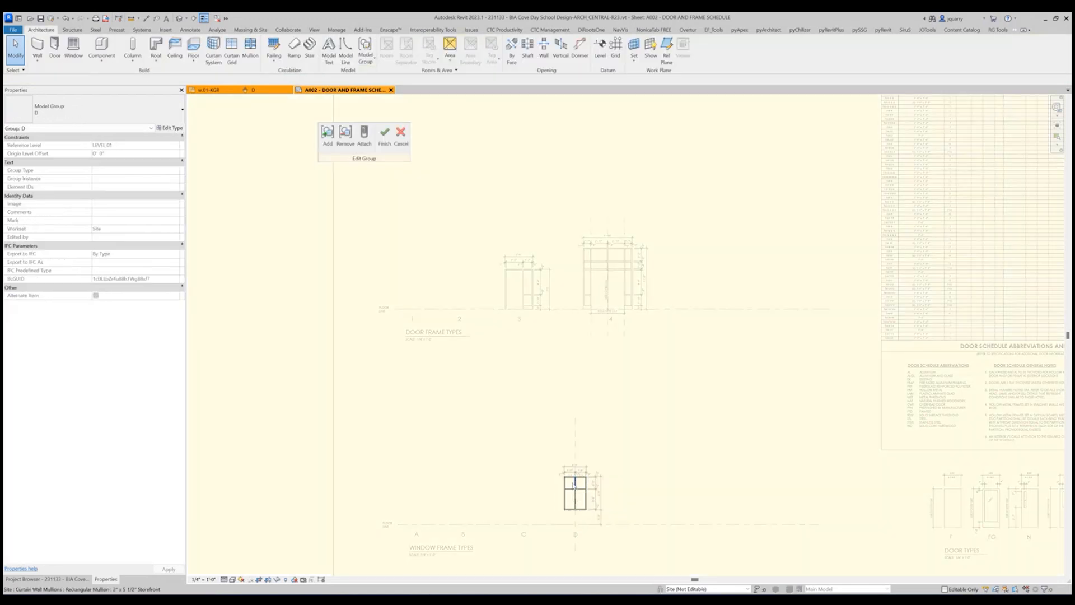
pyautogui.scroll(3, 572, 491)
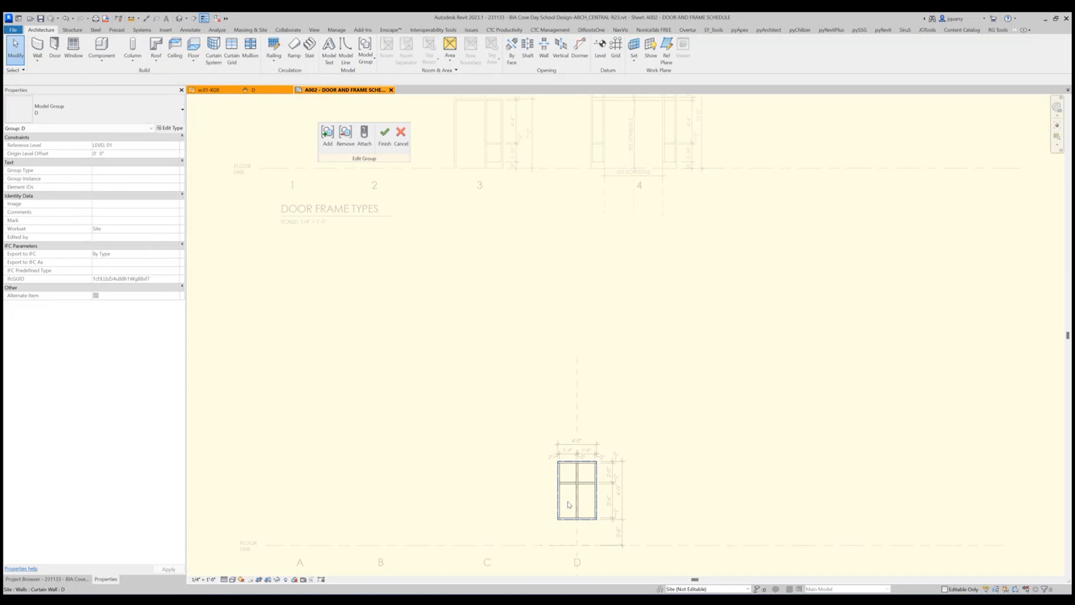
pyautogui.click(569, 504)
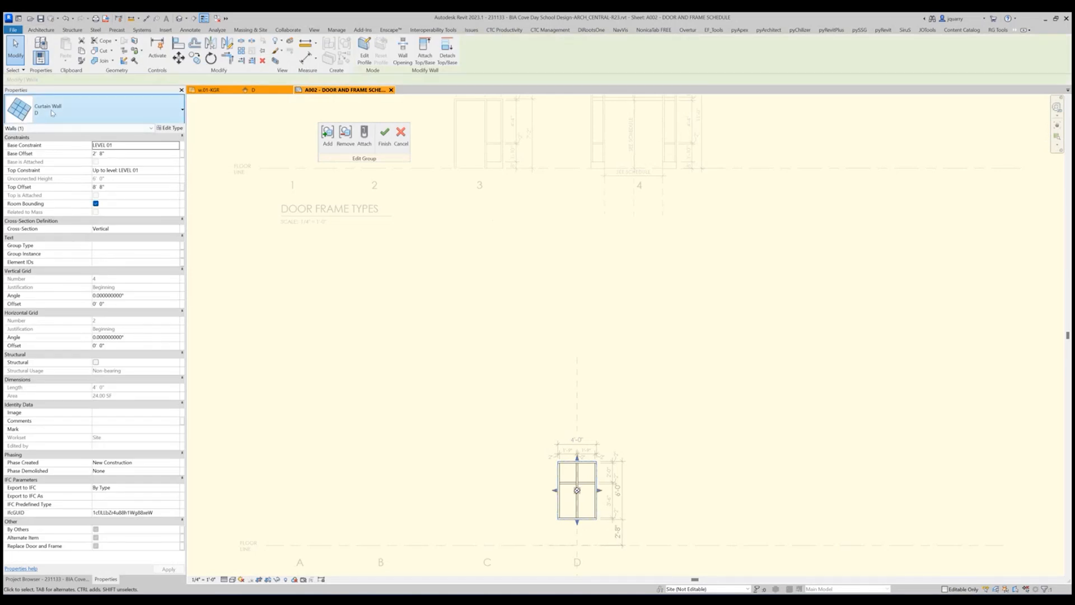
pyautogui.click(170, 127)
pyautogui.scroll(-5, 547, 385)
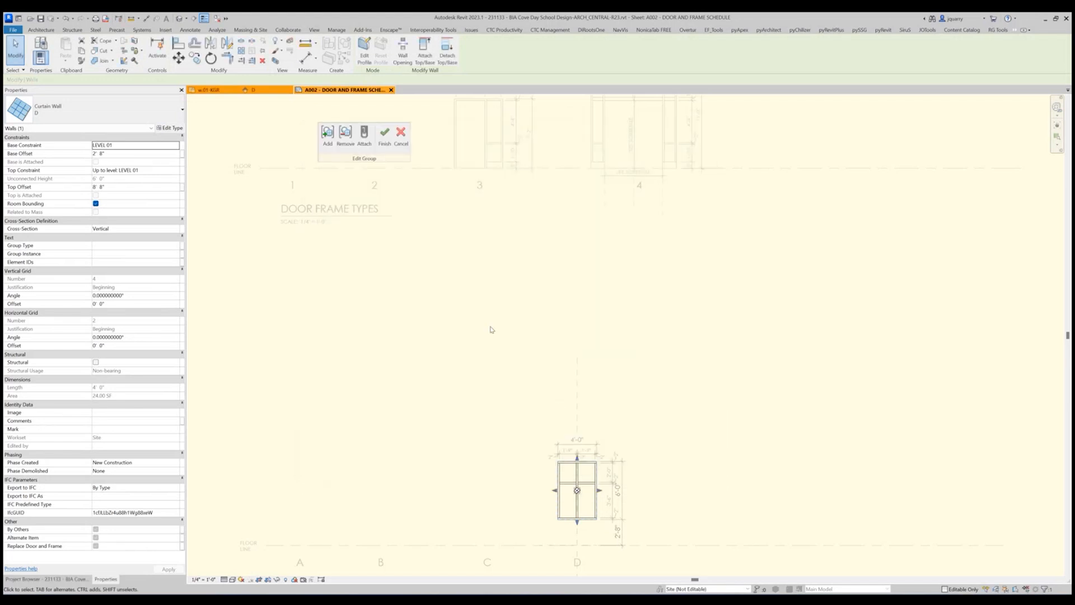
pyautogui.click(384, 134)
pyautogui.click(456, 380)
pyautogui.scroll(-5, 458, 381)
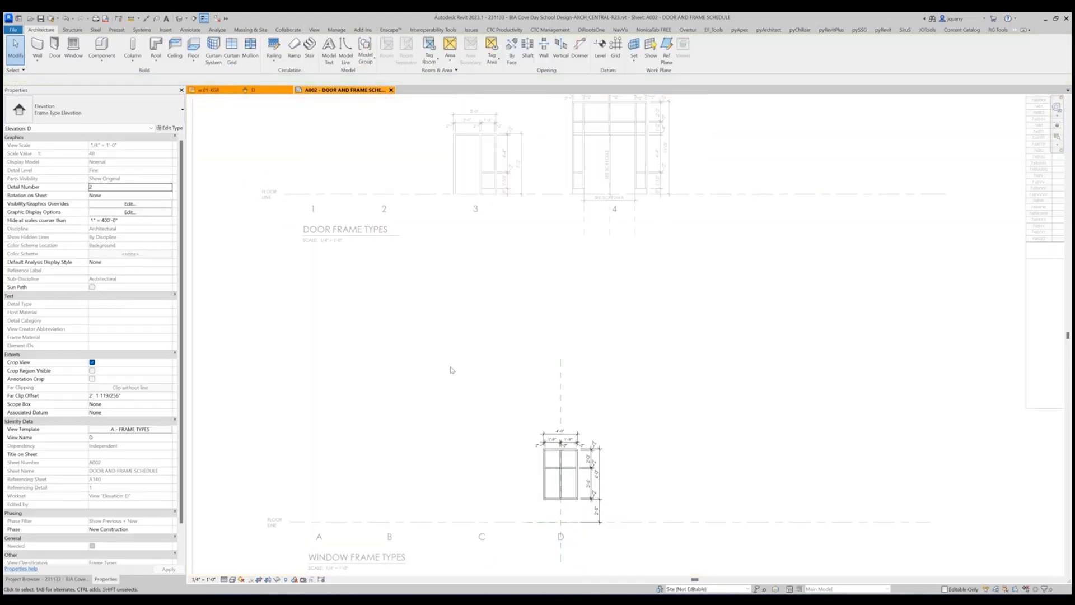